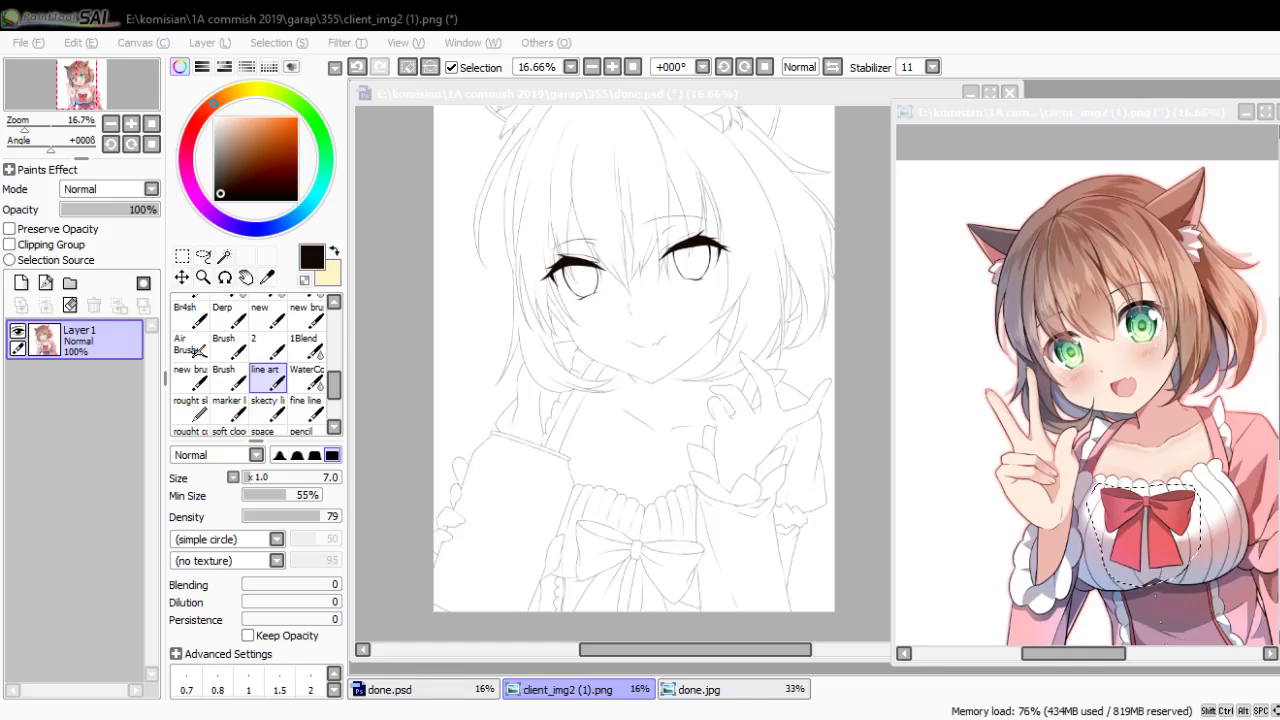
In done.psd, add Layer11 below line-art Layer9 and fill it with light grey
click(784, 446)
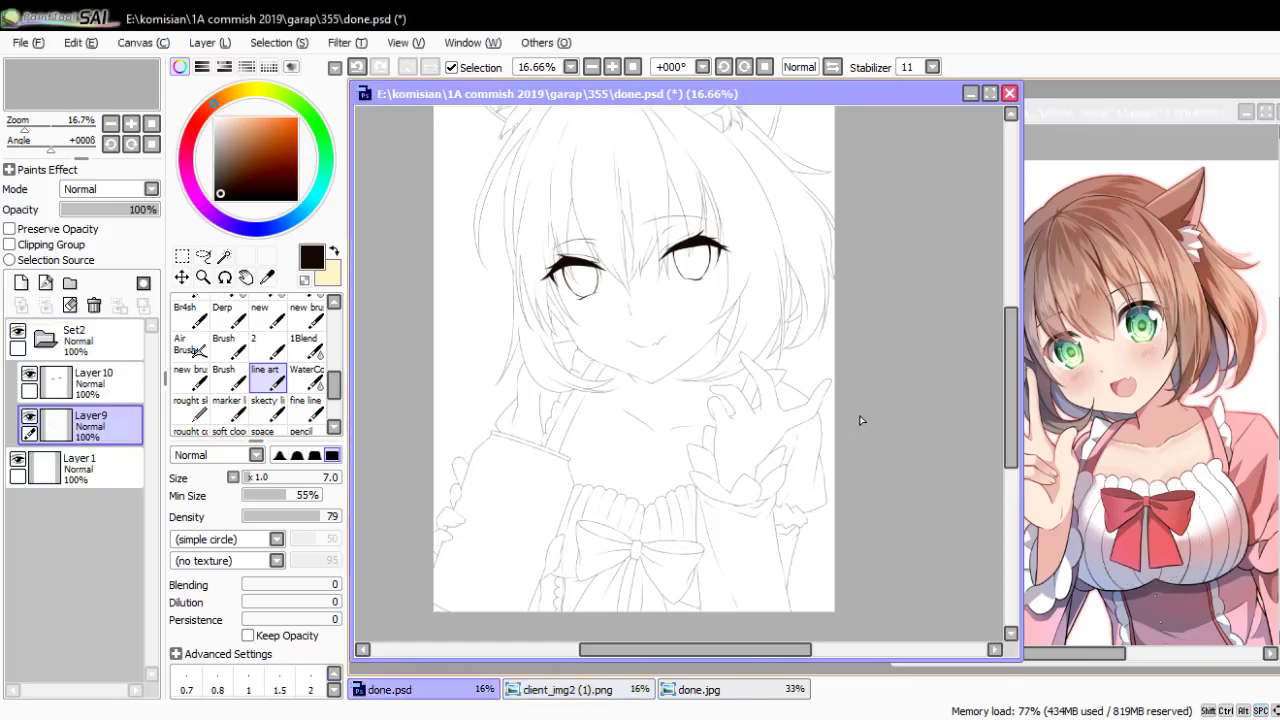
scroll(860, 444, down, 1)
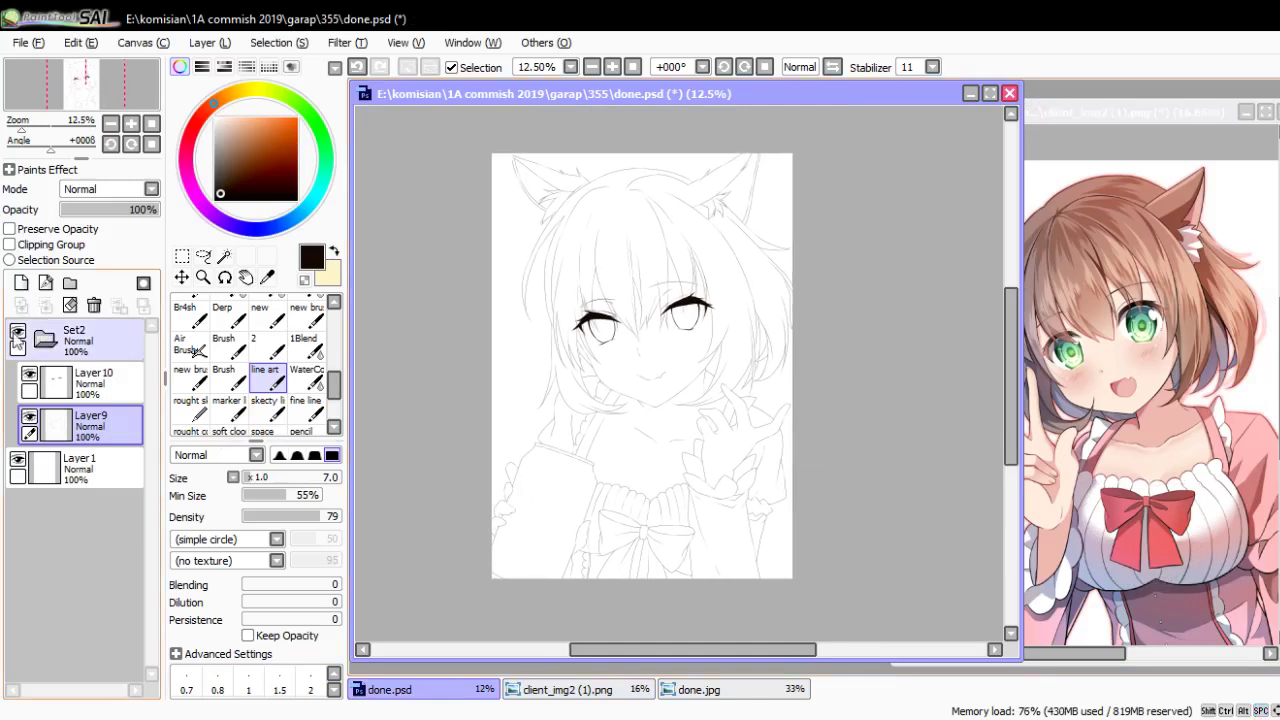
click(20, 283)
drag(80, 420, 95, 487)
key(x)
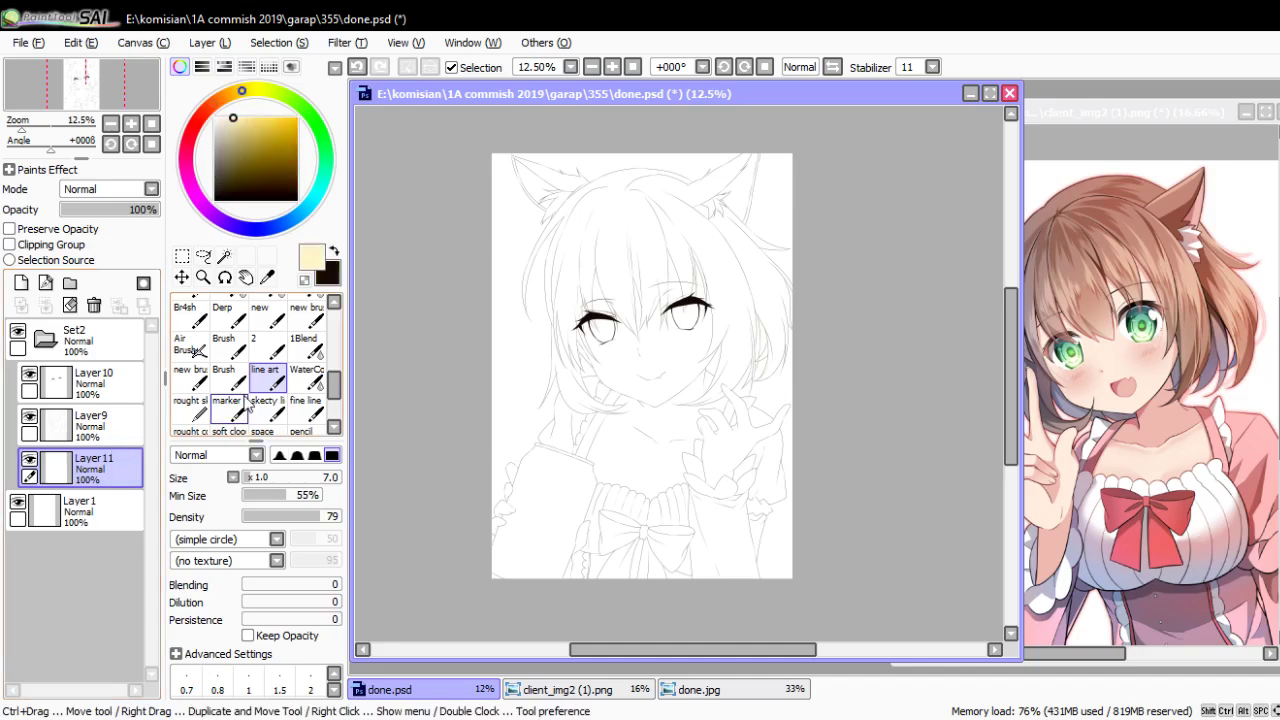
click(222, 136)
click(725, 324)
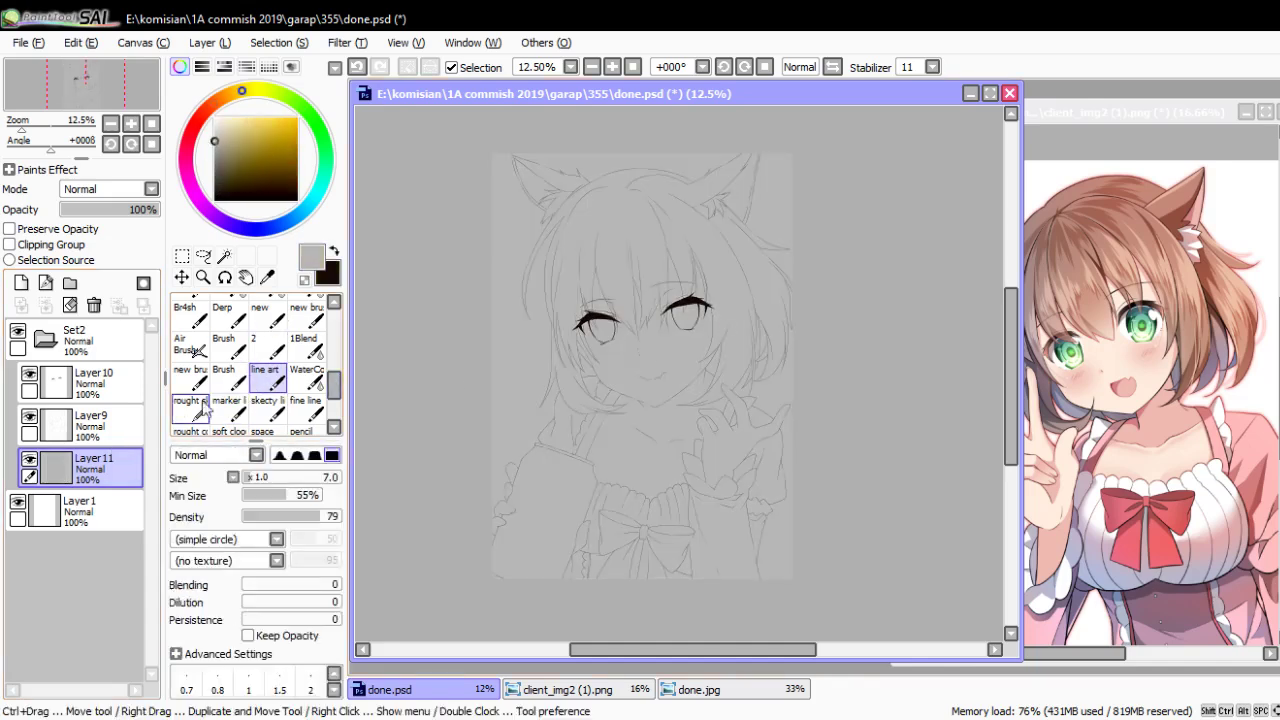
On Layer9, magic-wand the empty background left of the character
click(90, 420)
click(224, 256)
click(513, 311)
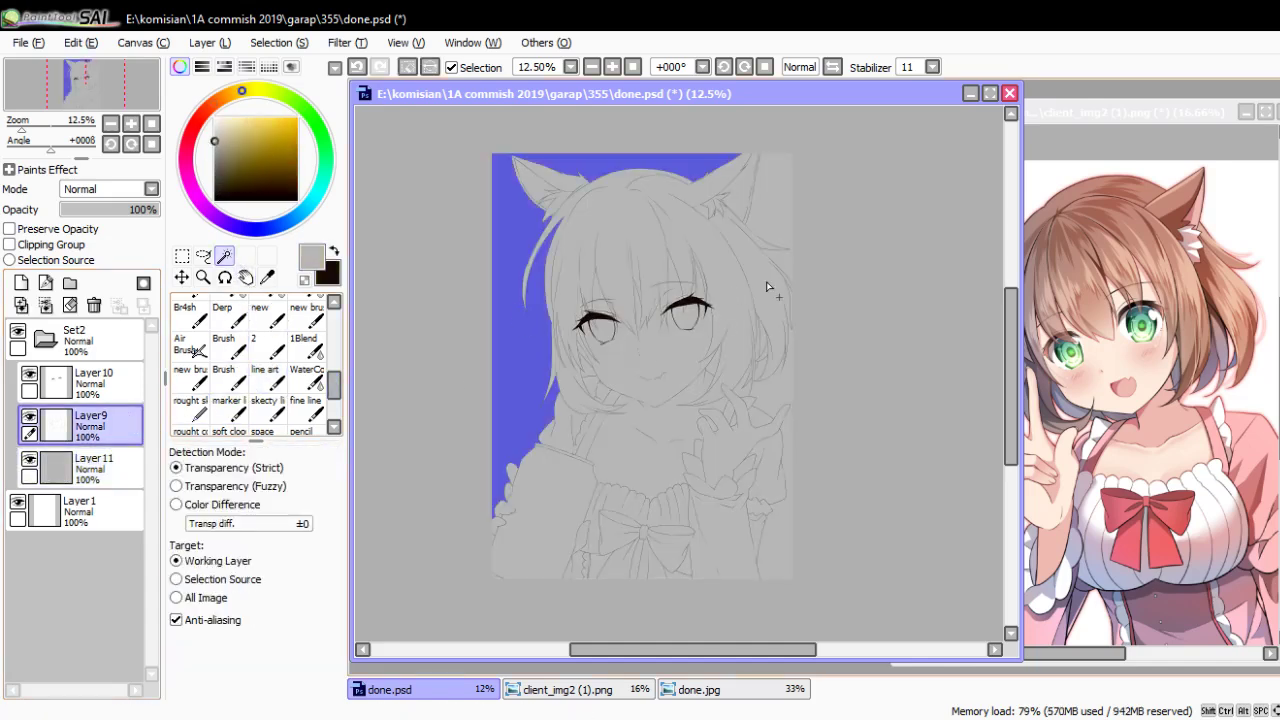
Delete the selected background area from Layer11's grey fill
drag(604, 429, 575, 464)
scroll(760, 428, up, 4)
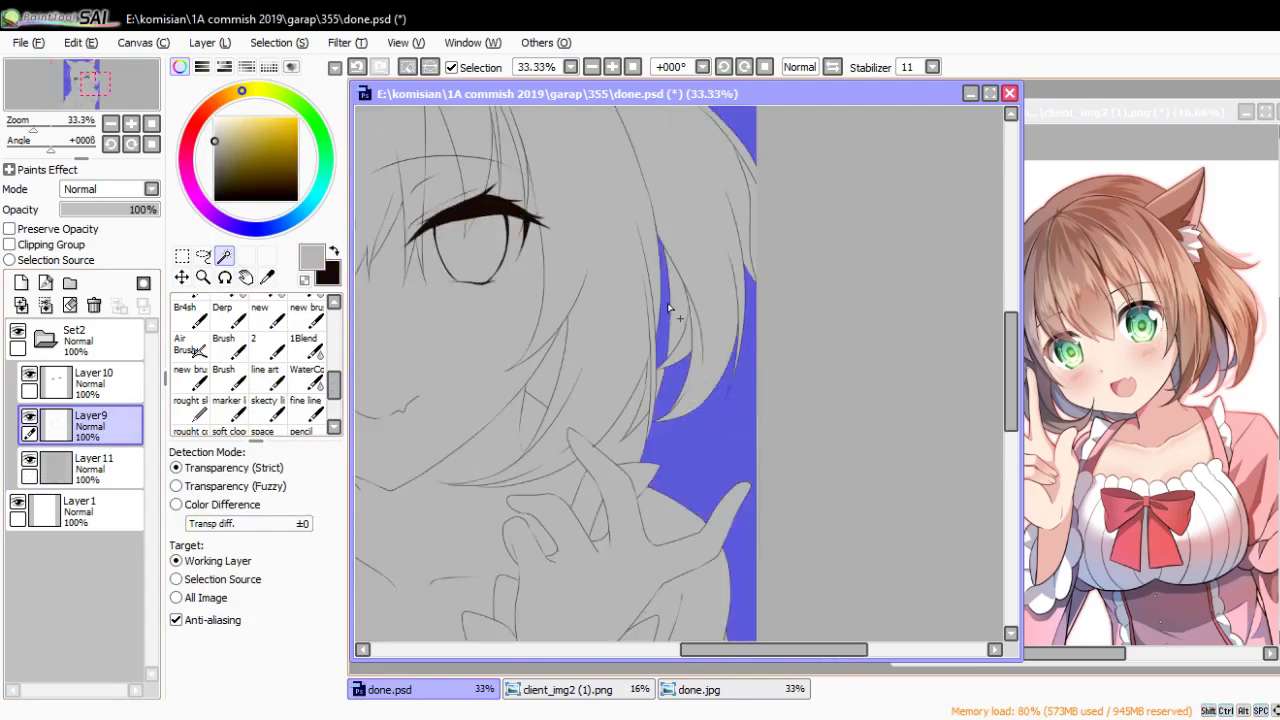
scroll(757, 246, down, 1)
mouse_move(731, 363)
mouse_down()
mouse_move(815, 160)
mouse_move(797, 437)
mouse_up()
scroll(731, 429, down, 1)
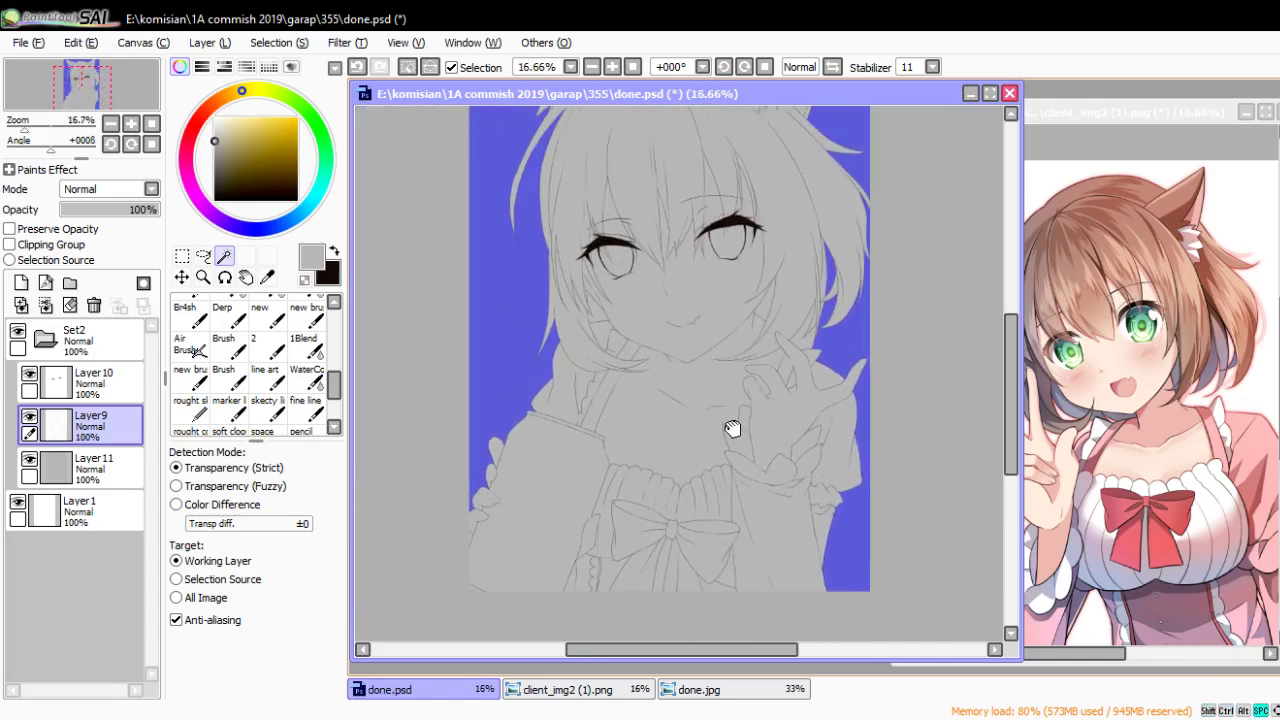
click(117, 467)
key(ctrl+t)
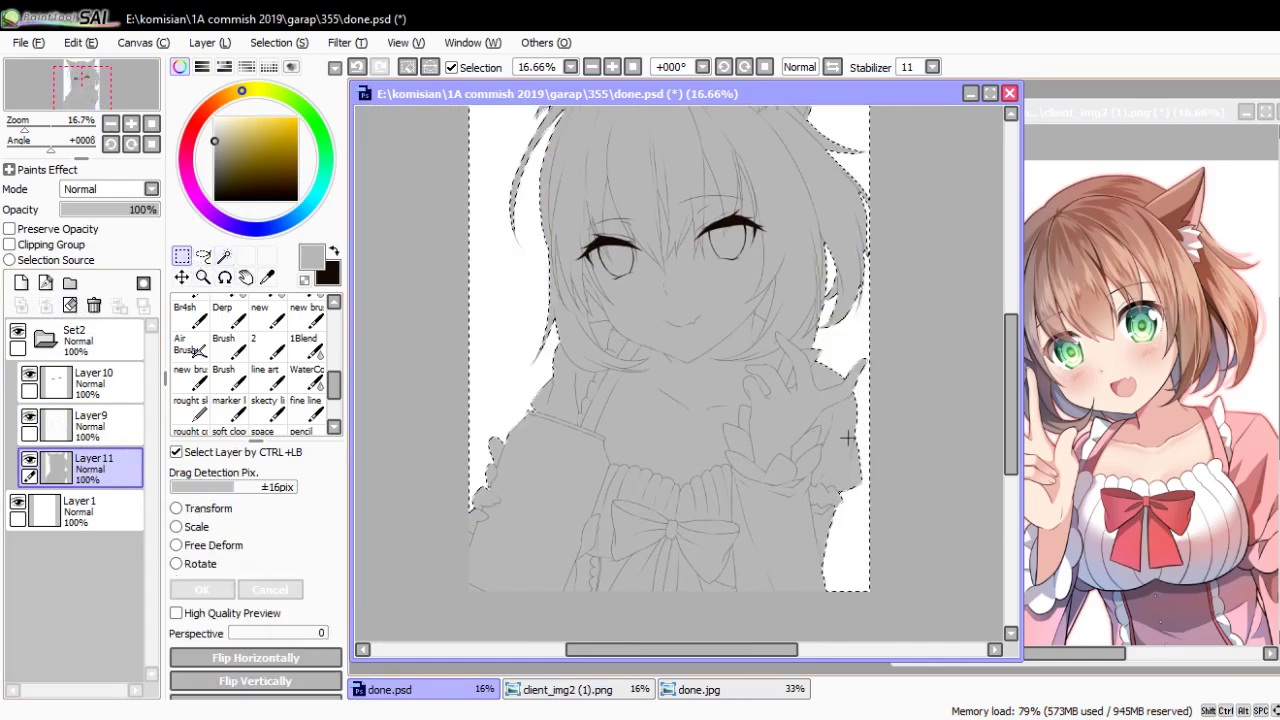
Select the background gap beside the hand on Layer9 and clear it from Layer11
click(100, 425)
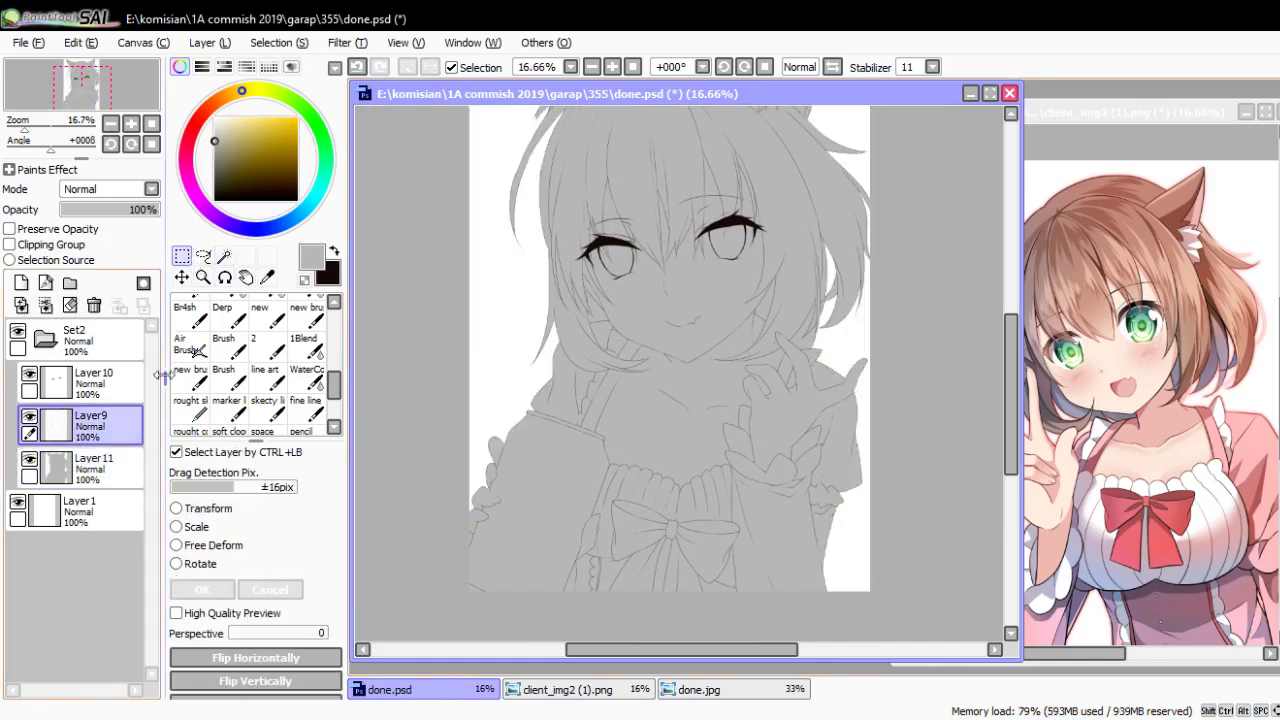
click(224, 256)
scroll(735, 338, up, 2)
click(760, 385)
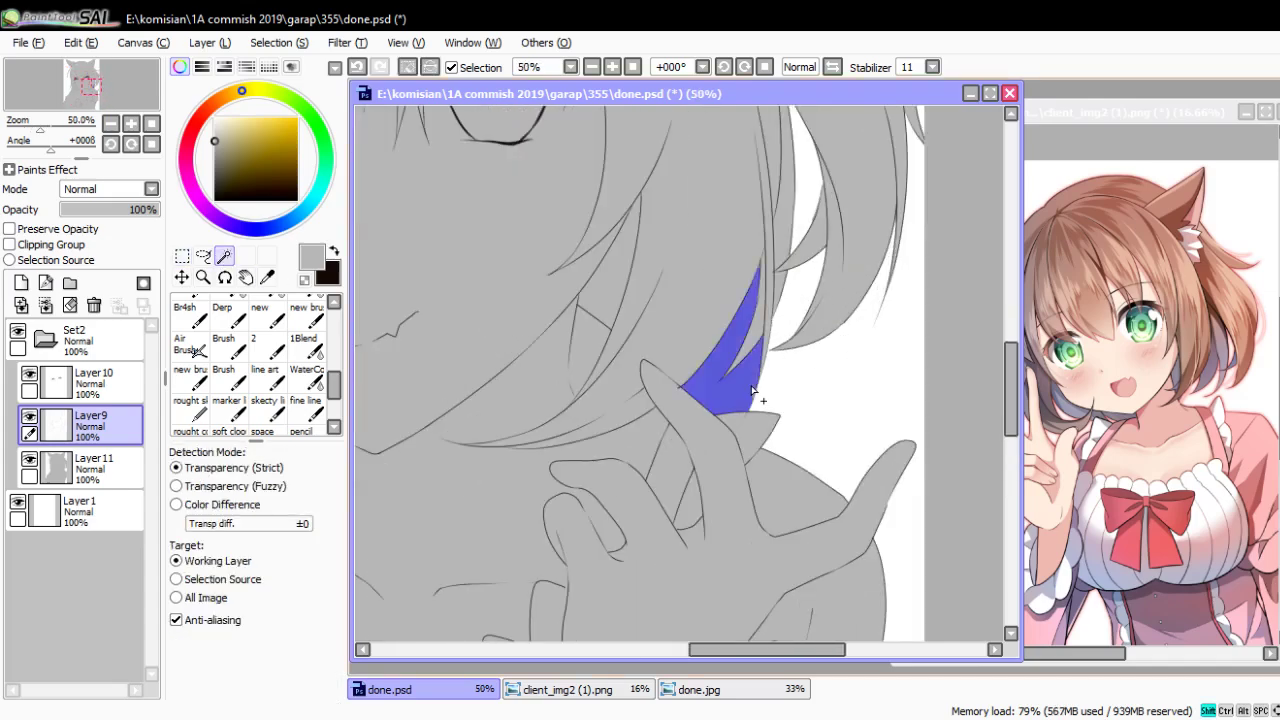
scroll(768, 395, down, 1)
click(90, 465)
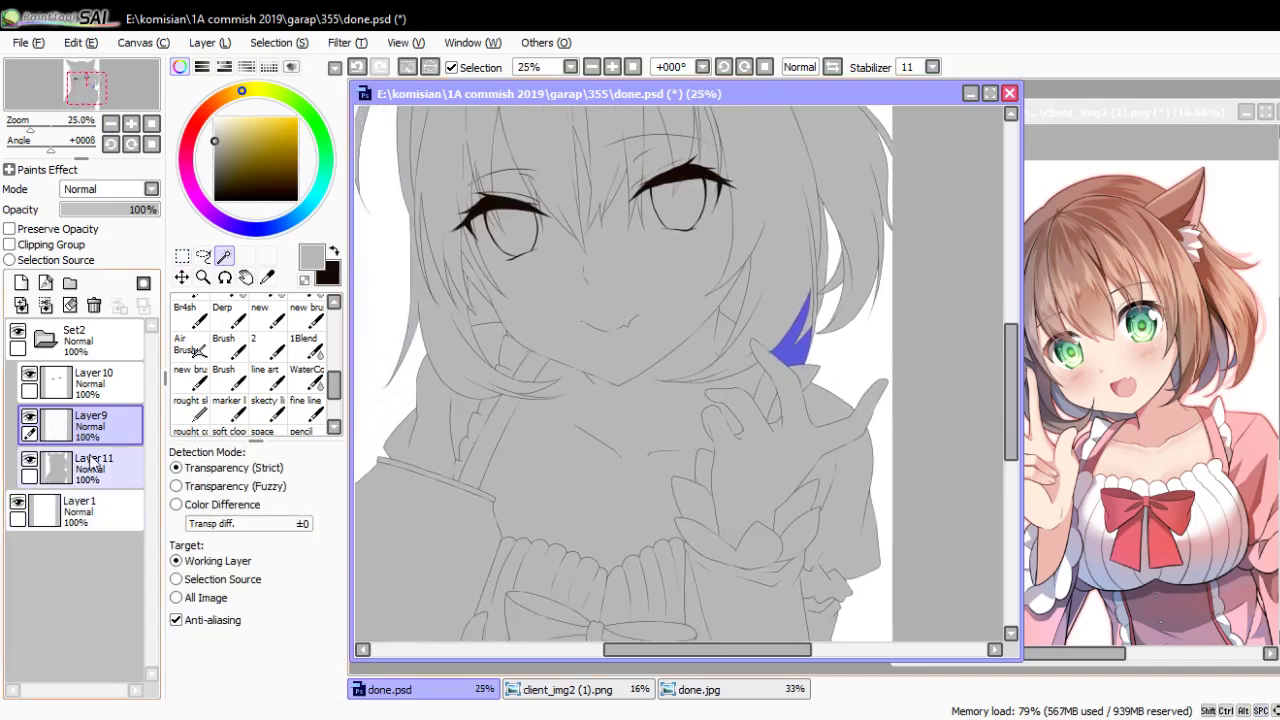
click(182, 256)
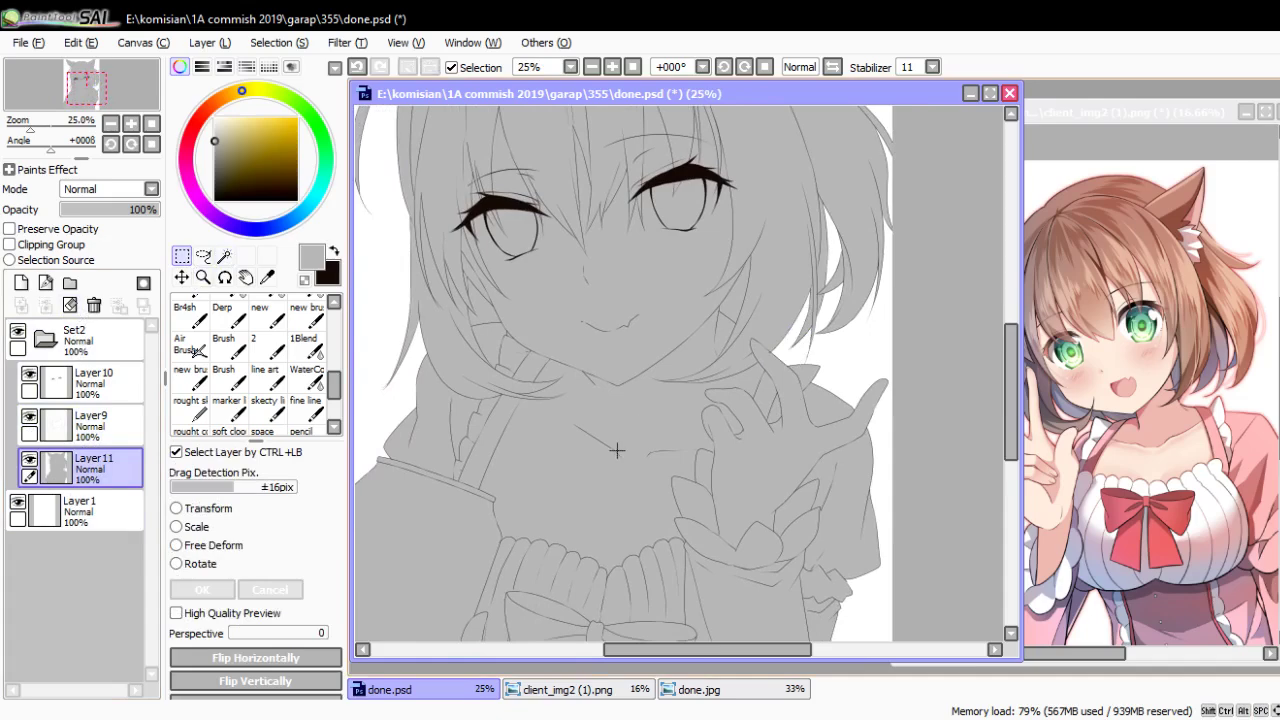
Return to Layer9 with the magic wand, viewing the whole upper body
scroll(616, 451, down, 1)
click(90, 425)
click(225, 256)
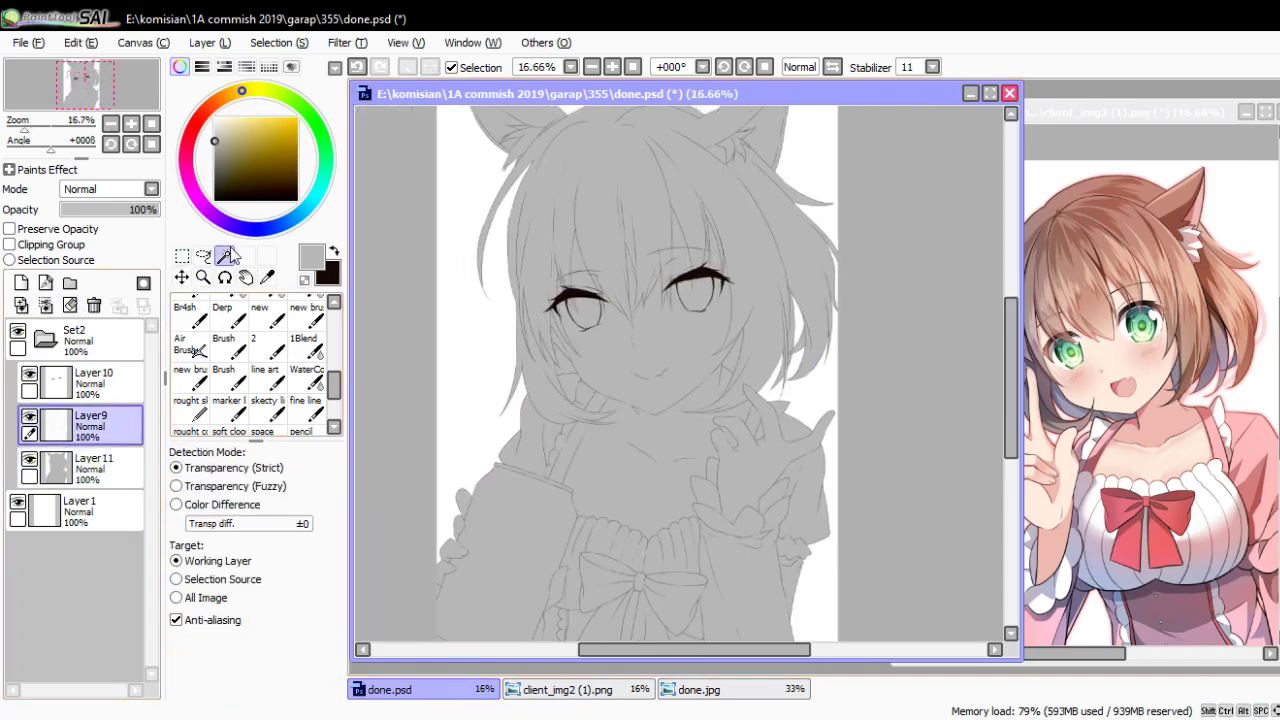
drag(599, 305, 624, 415)
Reposition the reference image view, then bring done.psd back to the front
click(1090, 382)
drag(1130, 382, 1198, 404)
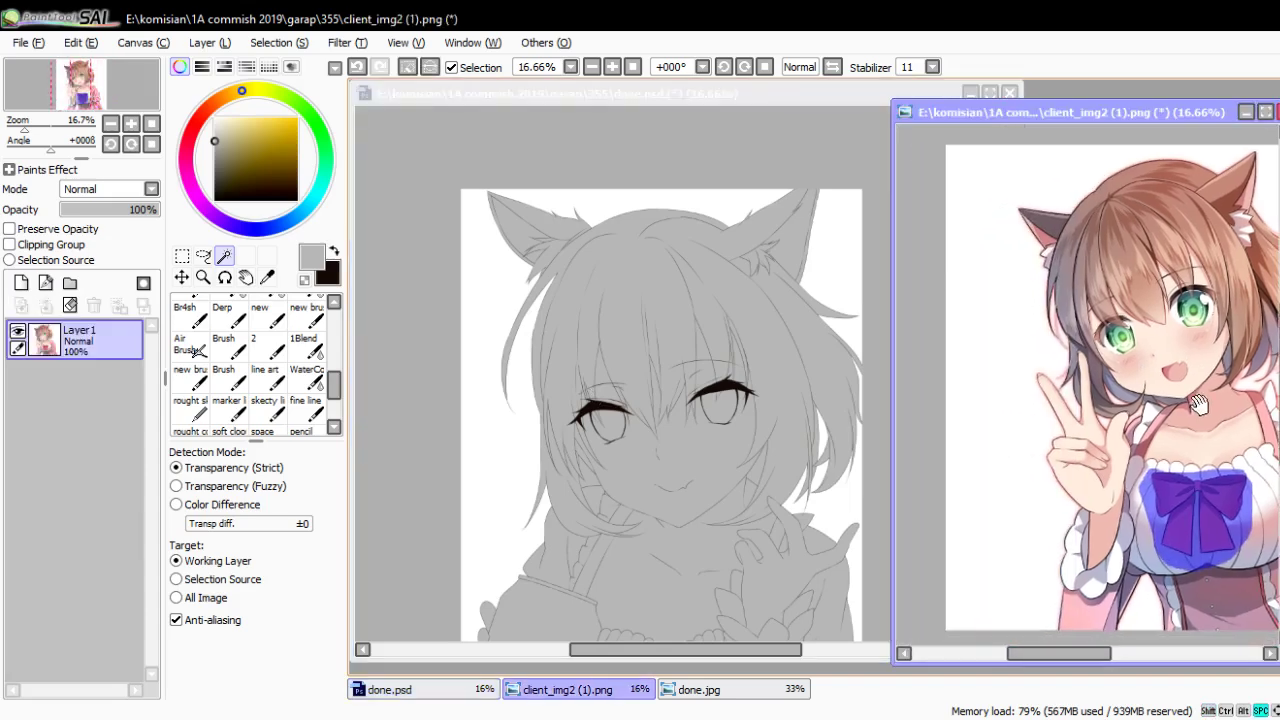
click(182, 256)
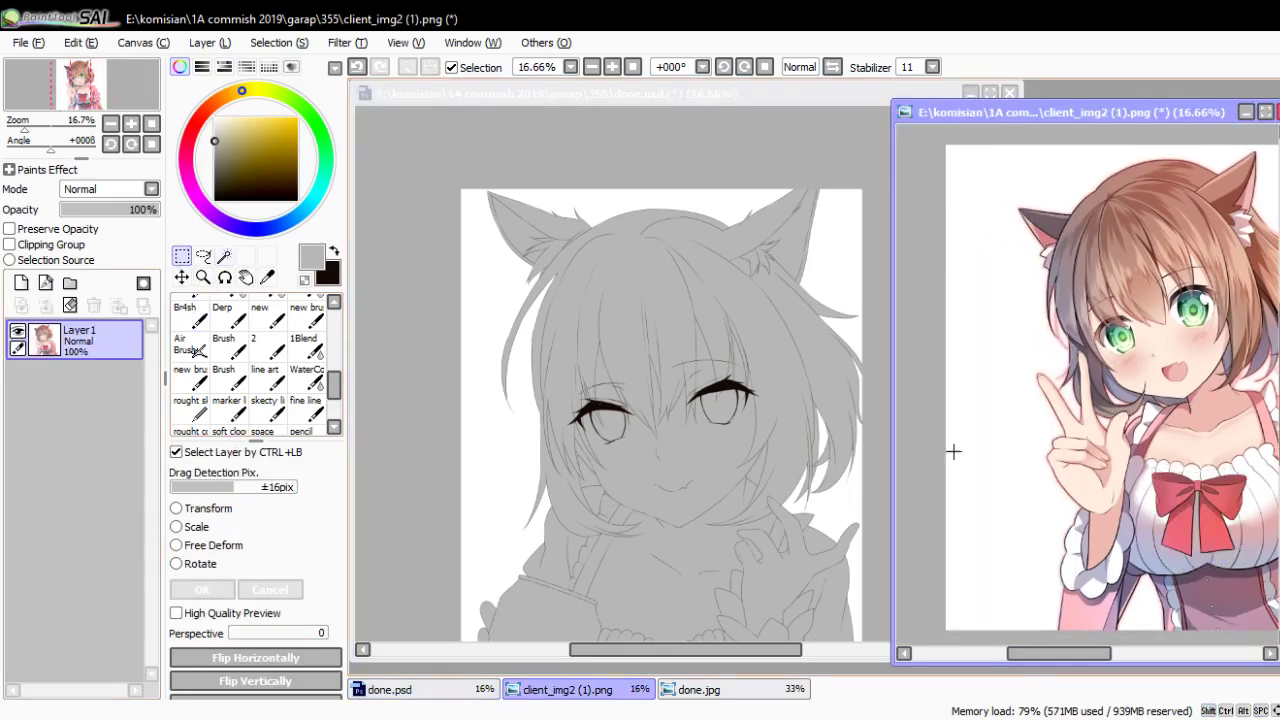
click(390, 689)
Magic-wand the character's hair area on Layer9
click(224, 256)
scroll(634, 345, up, 2)
click(632, 325)
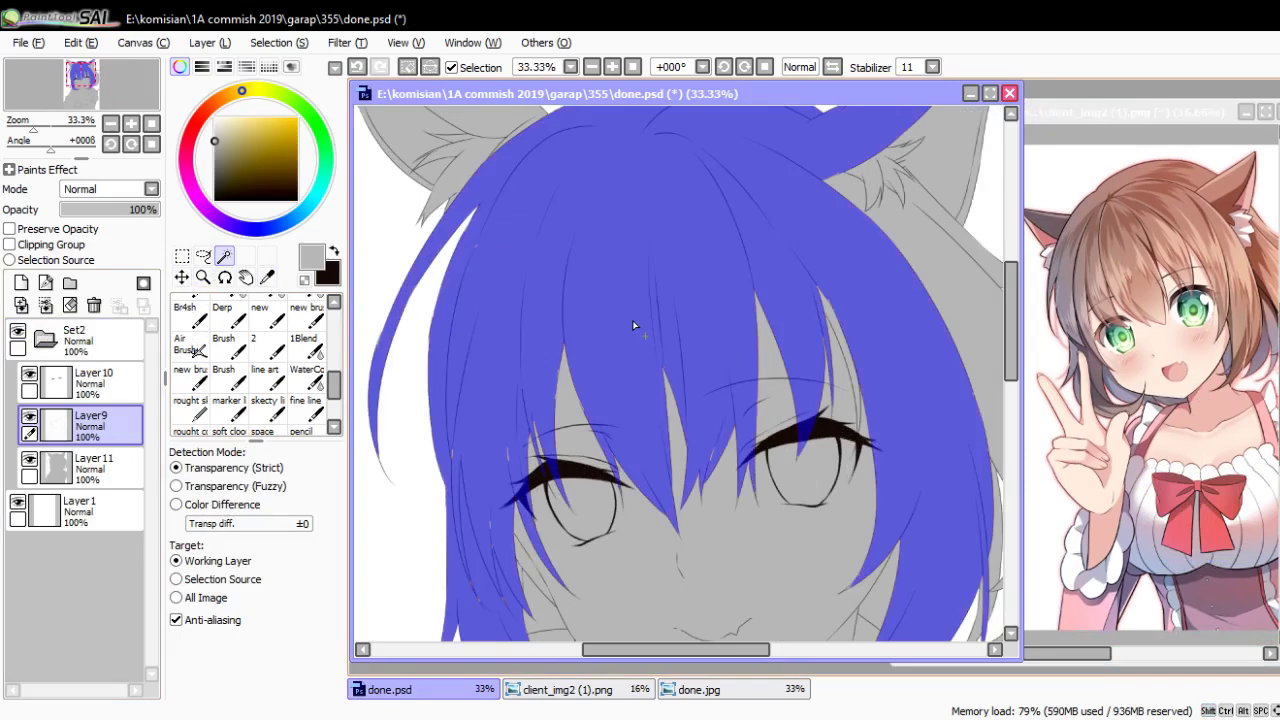
scroll(570, 295, up, 3)
scroll(509, 268, up, 2)
scroll(509, 268, down, 2)
scroll(502, 280, down, 1)
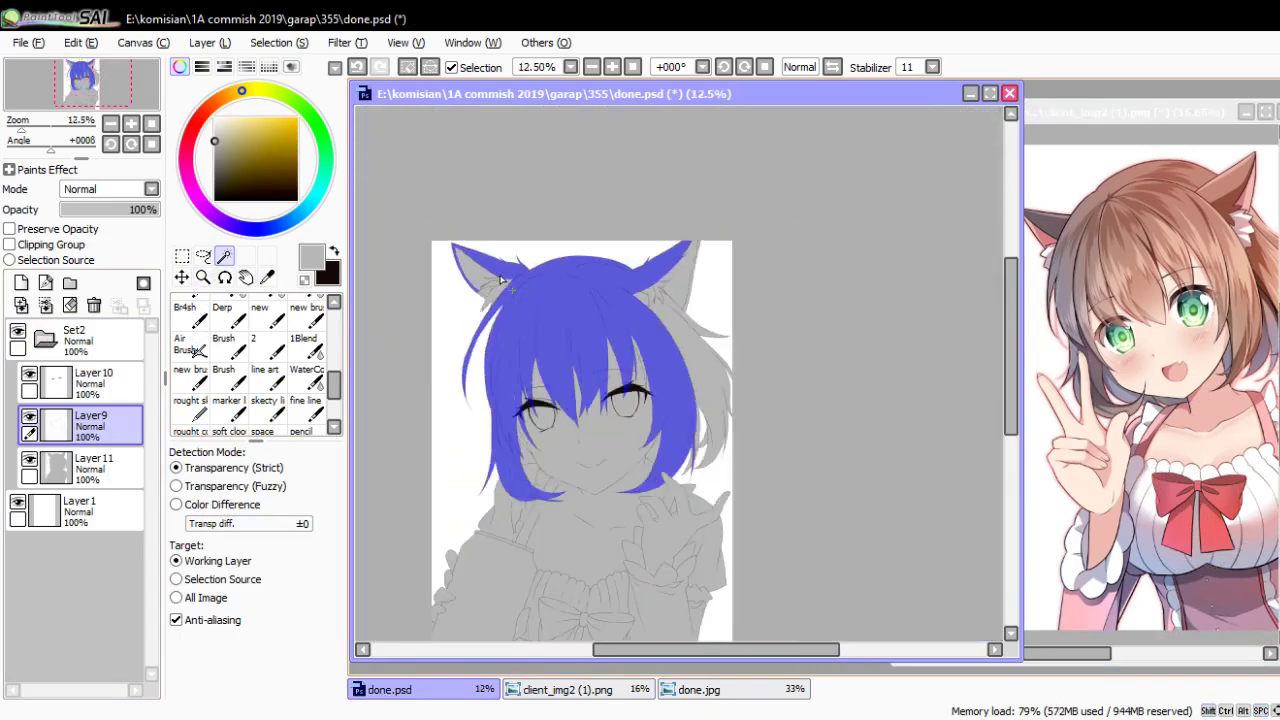
scroll(485, 278, up, 5)
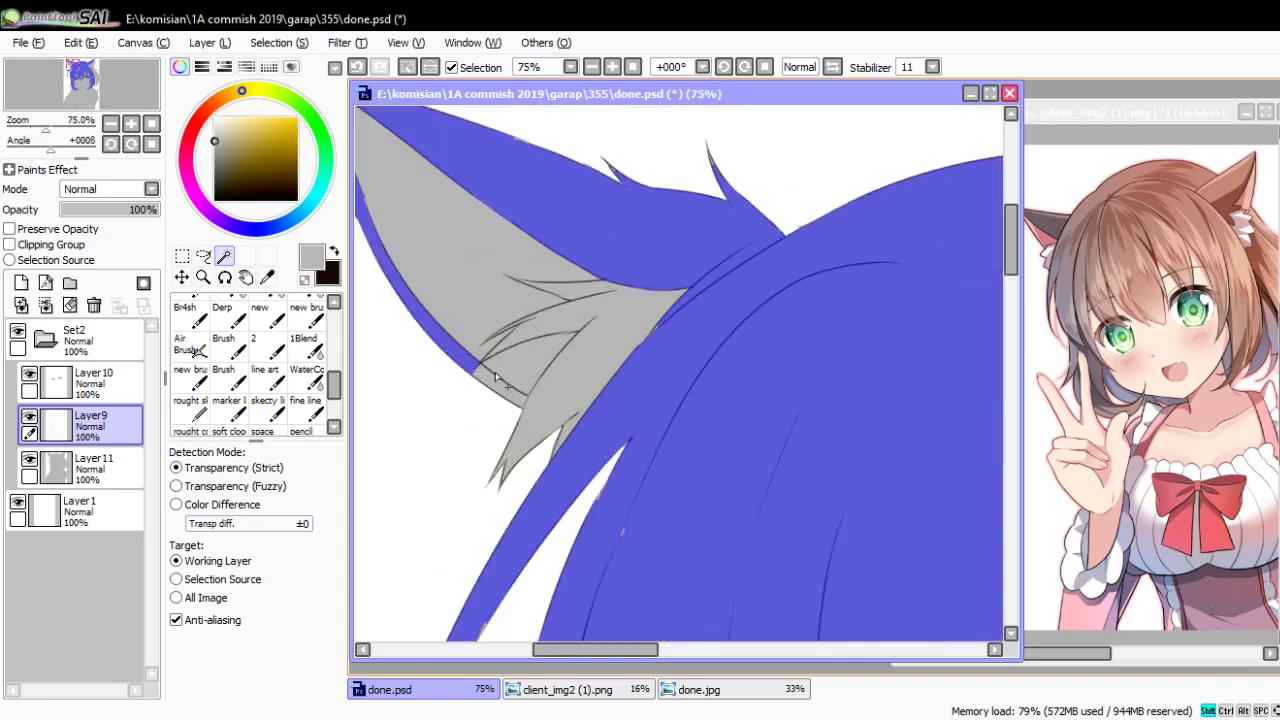
scroll(494, 375, down, 3)
scroll(540, 340, down, 2)
drag(556, 289, 556, 319)
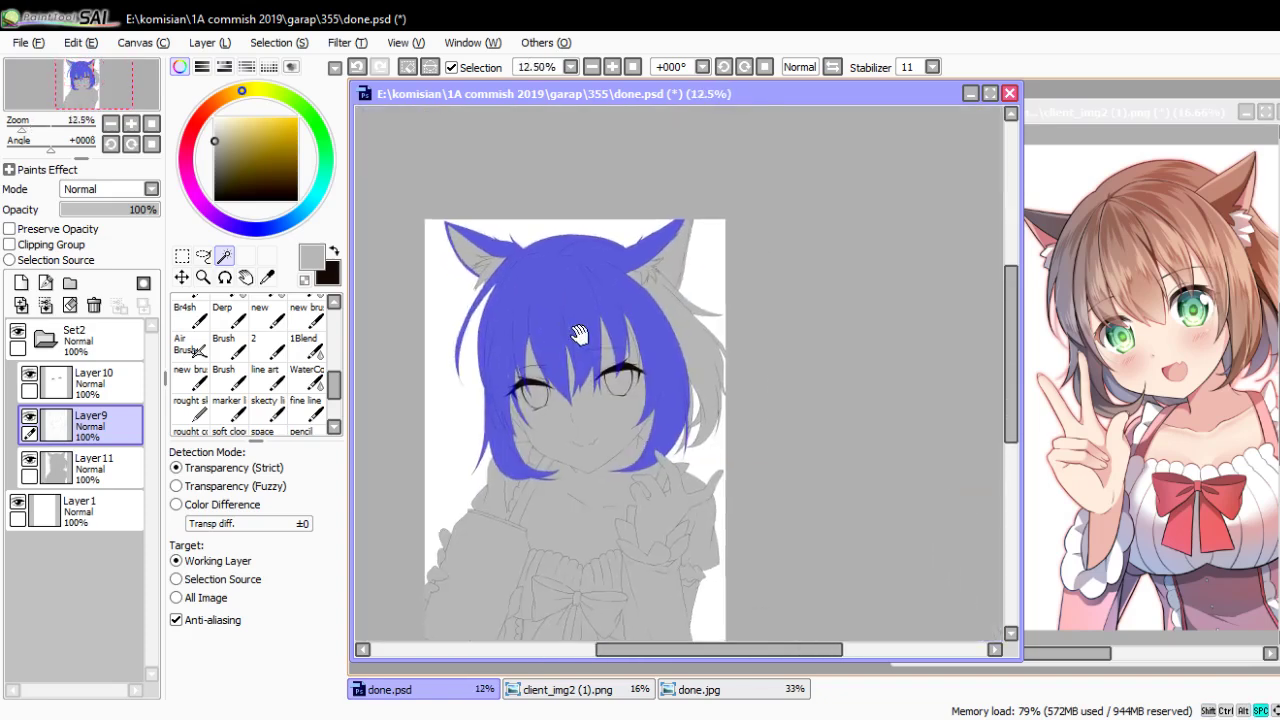
Add the narrow gaps between hair strands, including one near the cheek, to the selection
scroll(655, 319, up, 2)
scroll(640, 340, up, 2)
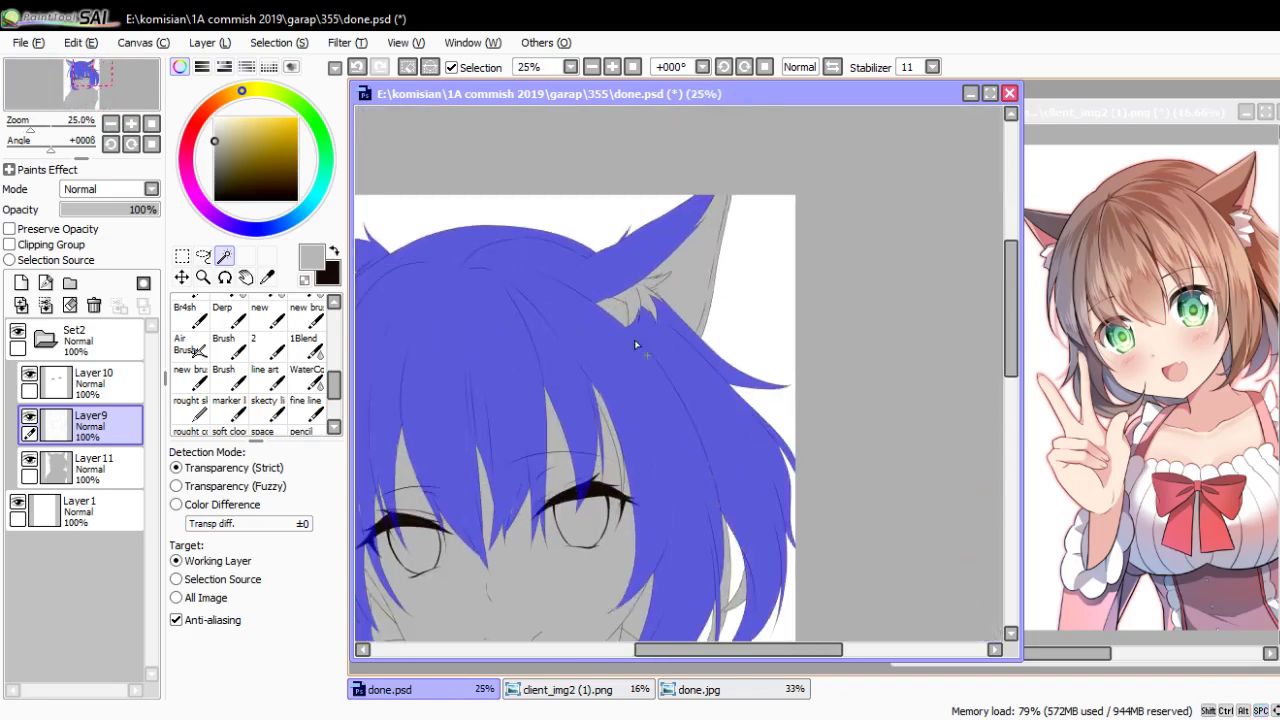
scroll(634, 339, up, 3)
drag(605, 295, 820, 400)
scroll(841, 385, down, 2)
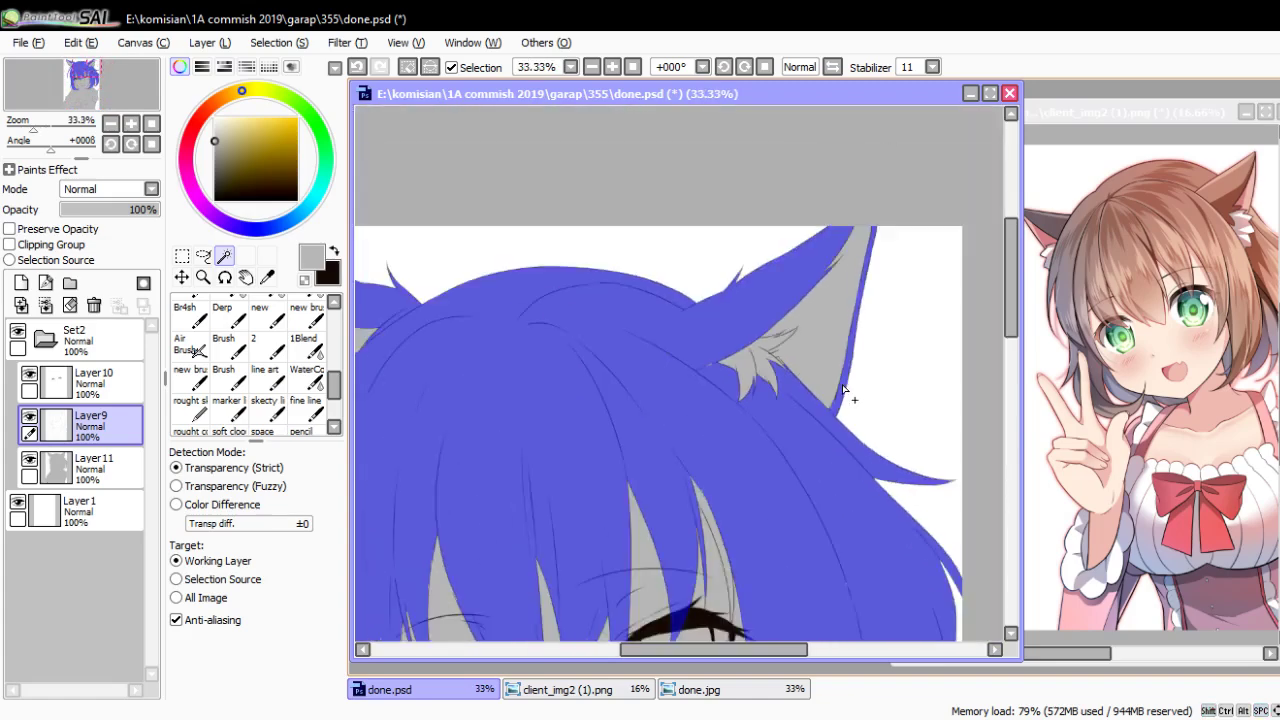
scroll(763, 434, down, 1)
scroll(663, 366, down, 1)
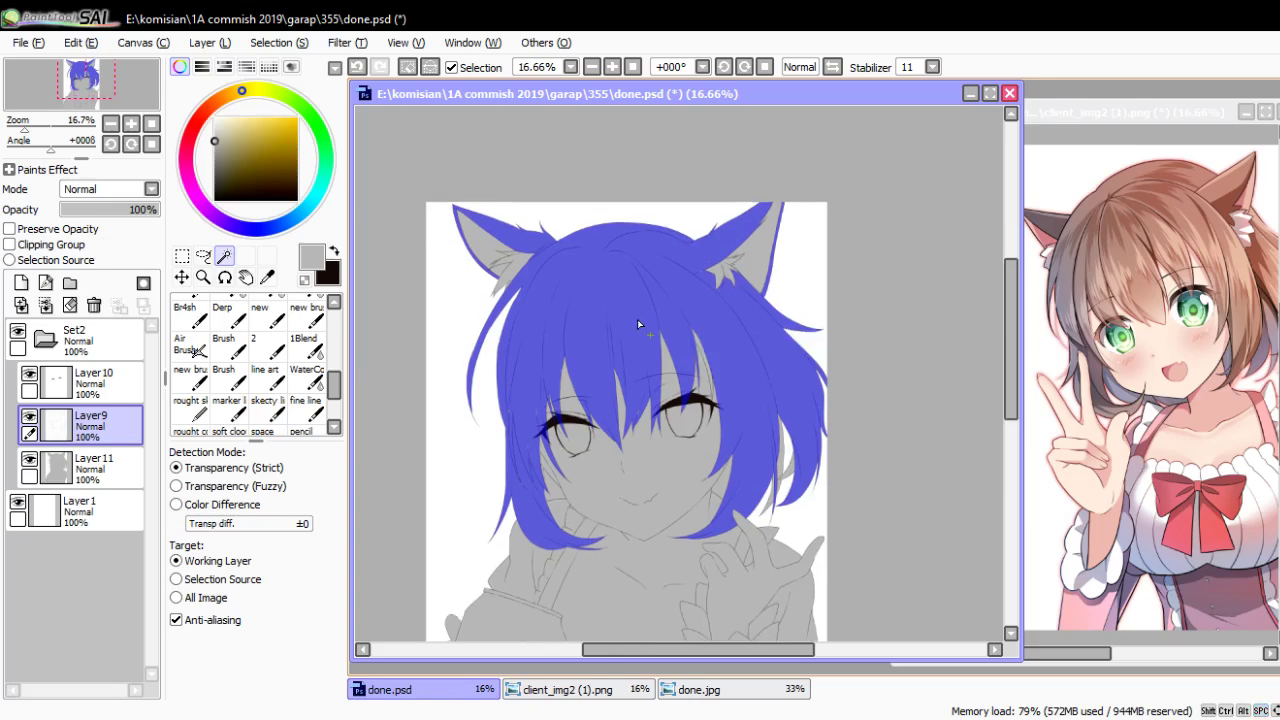
scroll(637, 319, up, 1)
scroll(743, 450, up, 2)
click(730, 357)
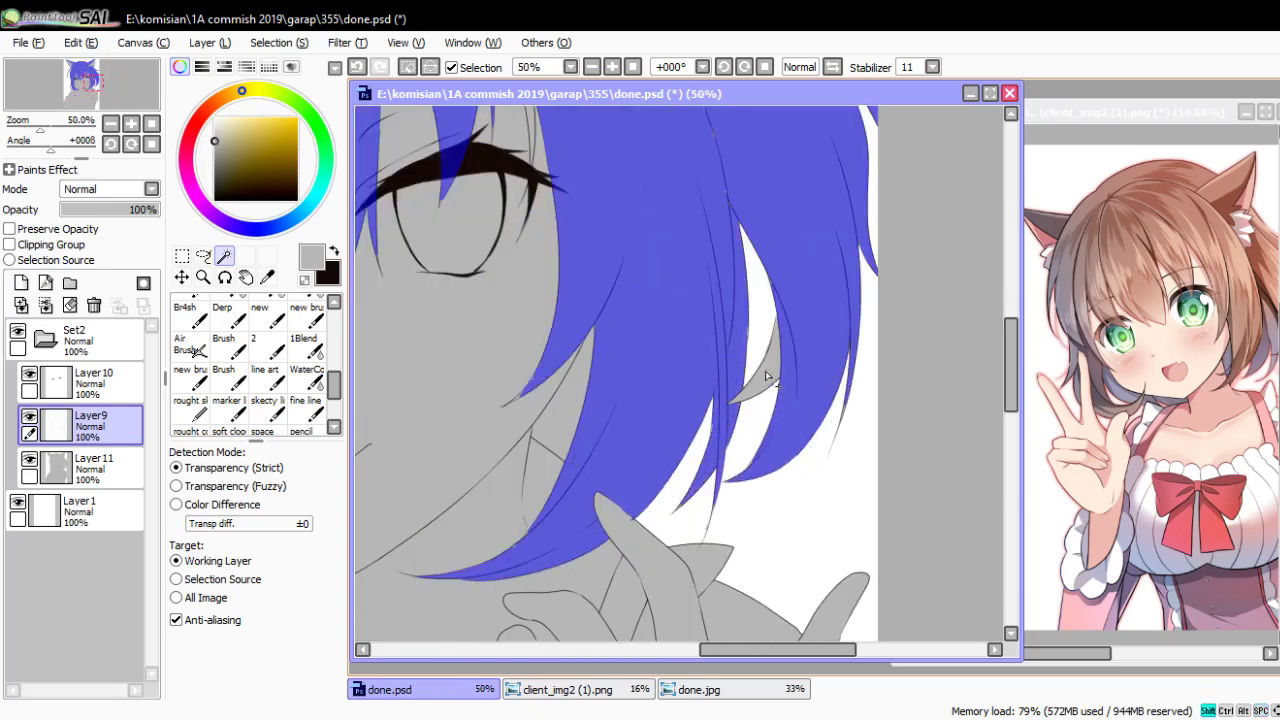
click(555, 397)
scroll(560, 398, down, 1)
scroll(600, 400, up, 2)
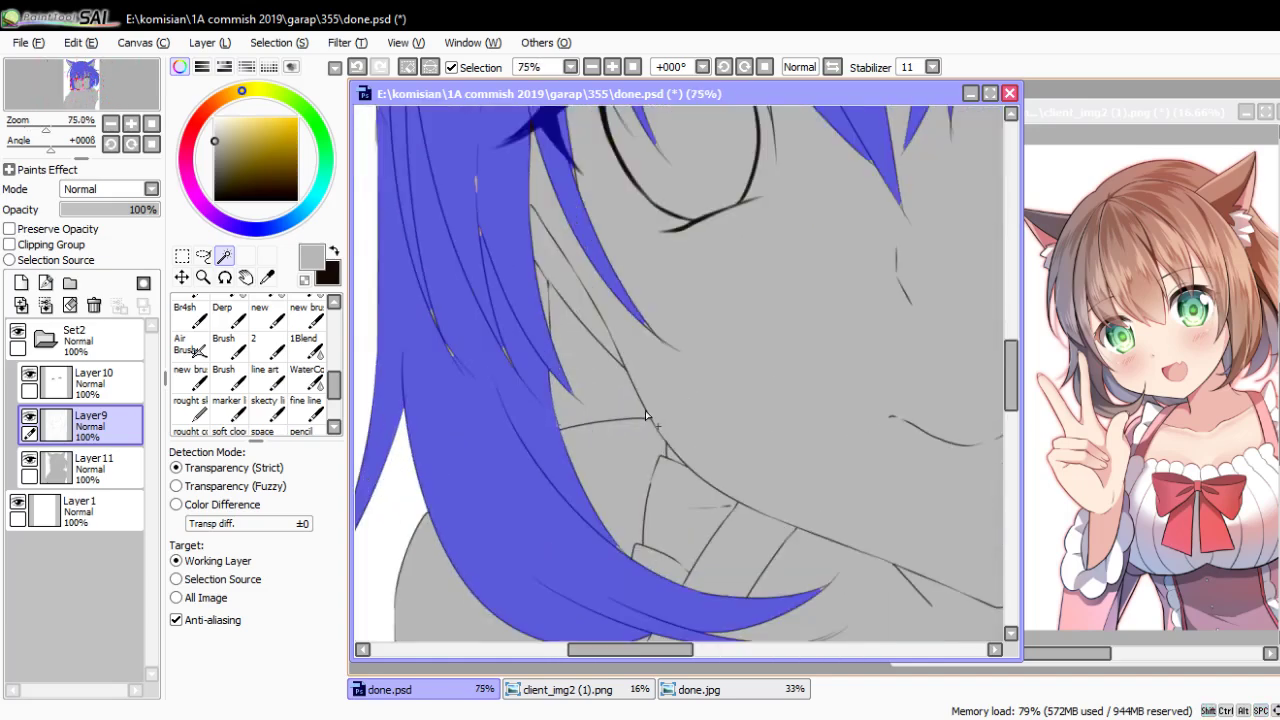
click(604, 401)
scroll(548, 302, down, 2)
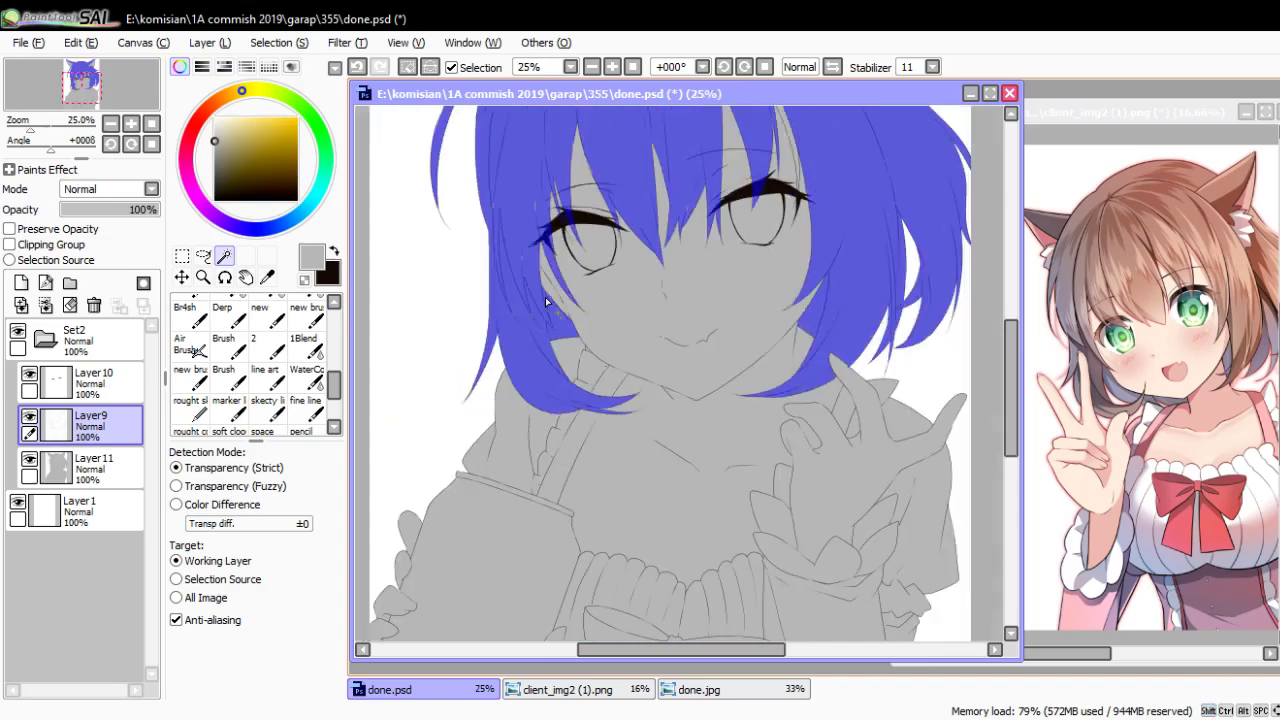
scroll(560, 420, down, 1)
Make done.psd fill the workspace, zoom in on the hair and size the brush for masking
click(989, 92)
scroll(775, 363, down, 2)
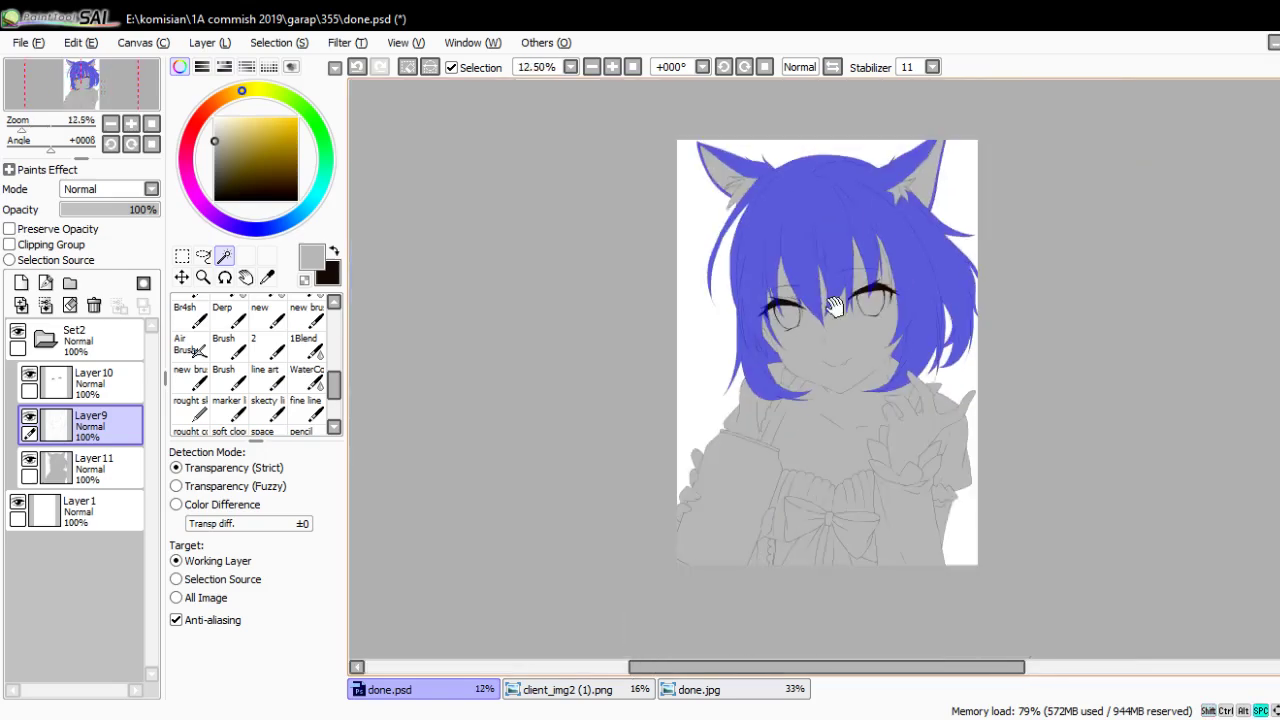
scroll(766, 373, up, 3)
scroll(617, 423, up, 3)
key(b)
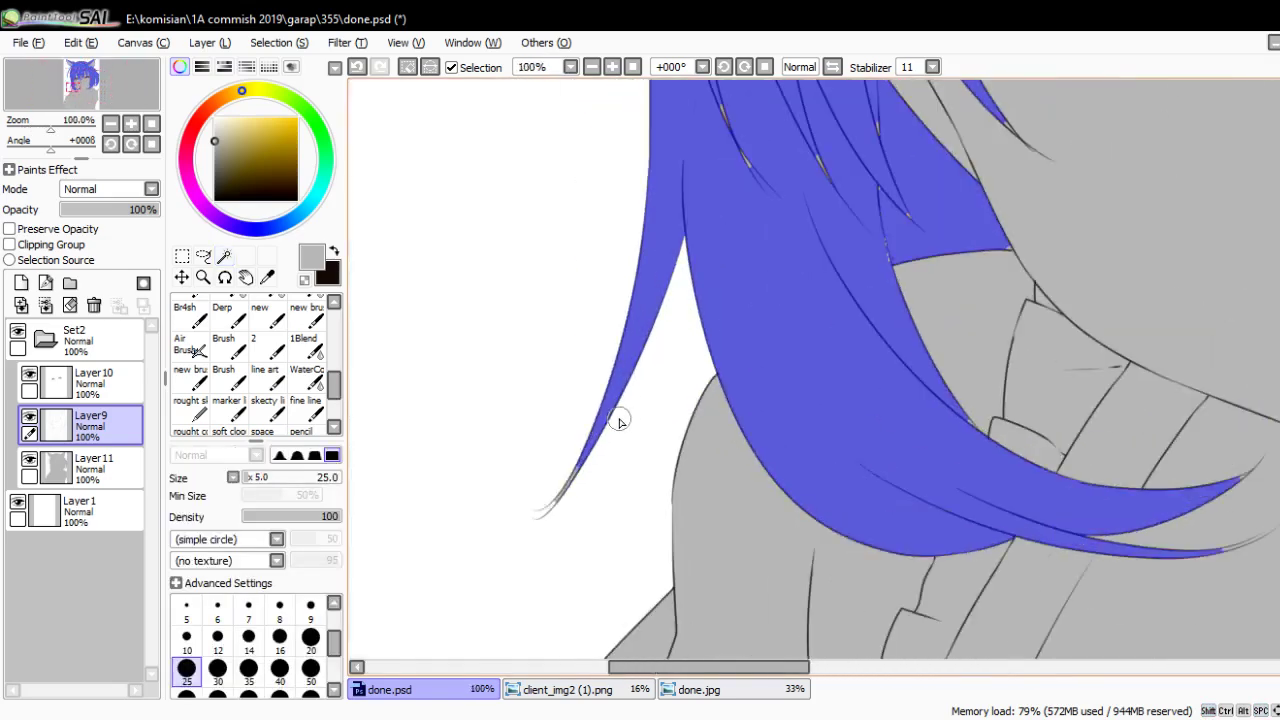
scroll(606, 446, up, 2)
scroll(497, 608, down, 1)
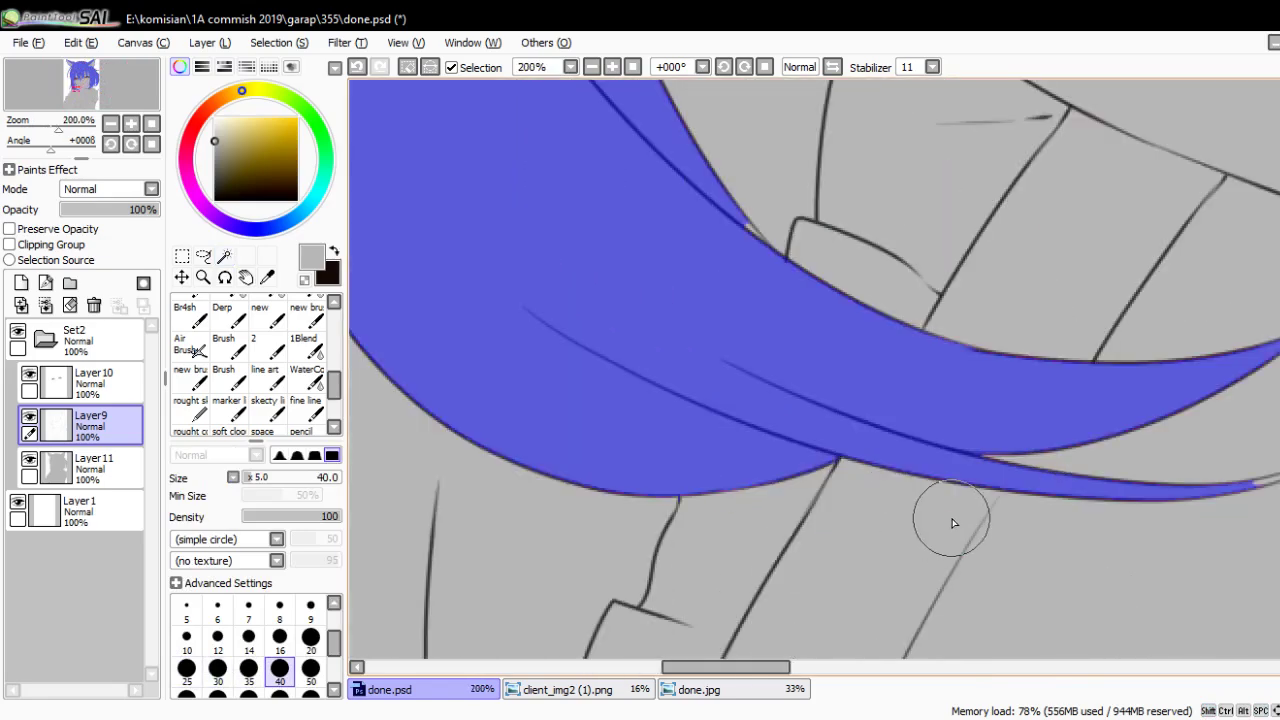
scroll(541, 458, up, 2)
key(])
scroll(1070, 486, up, 2)
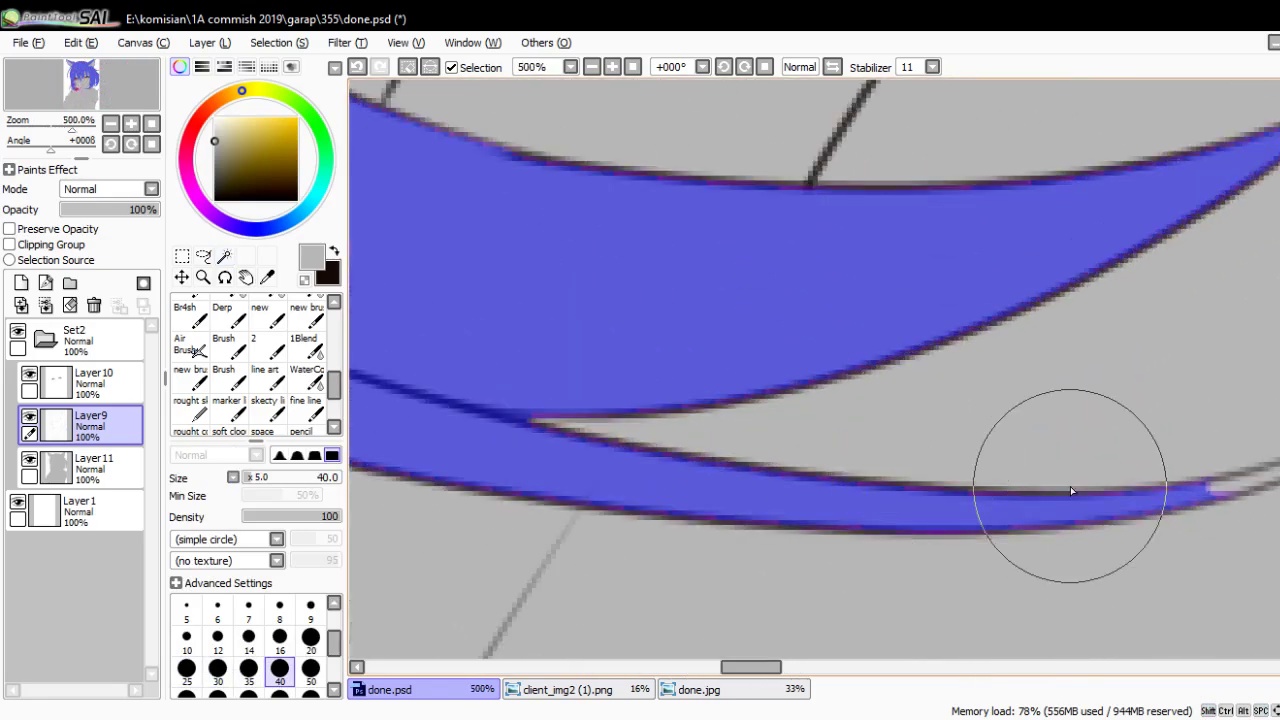
key(bracketleft)
Fill the thin hair strand tips with blue using a fine brush
mouse_move(1070, 486)
mouse_down()
mouse_move(451, 443)
mouse_move(700, 400)
mouse_move(815, 422)
mouse_up()
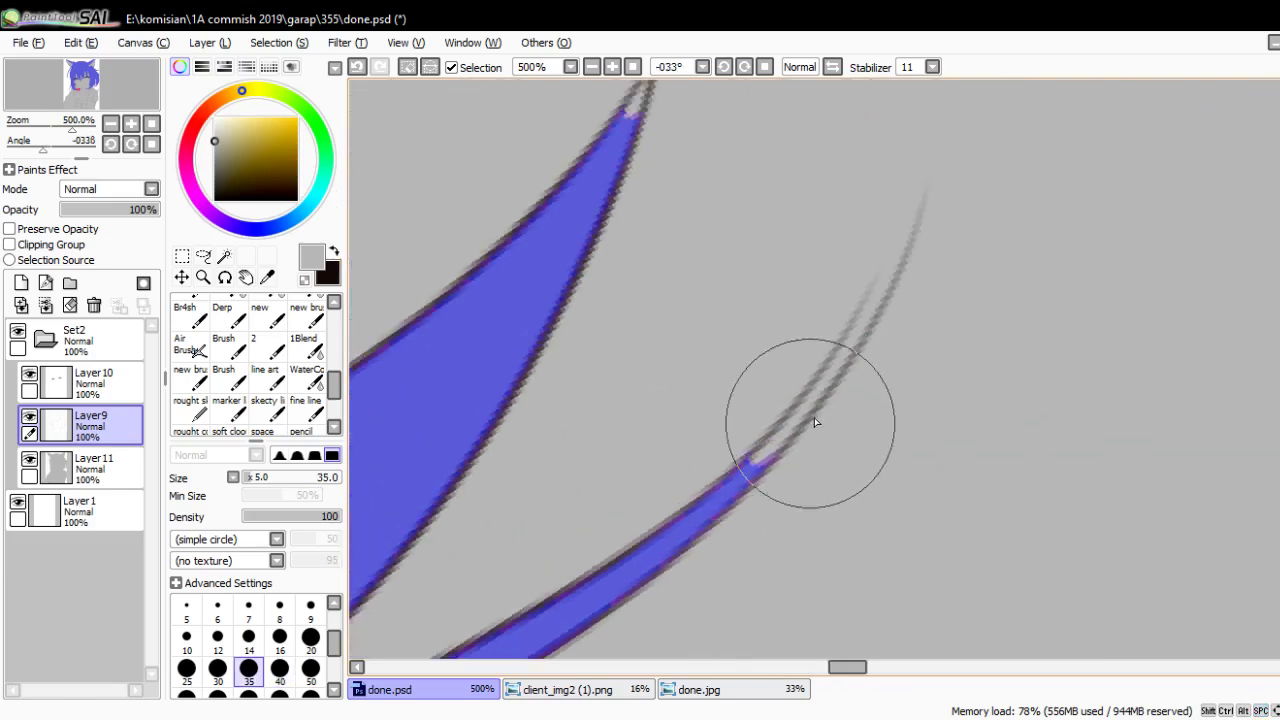
key(bracketleft)
key(bracketleft)
key(bracketleft)
key(bracketleft)
drag(748, 478, 820, 394)
drag(772, 454, 873, 295)
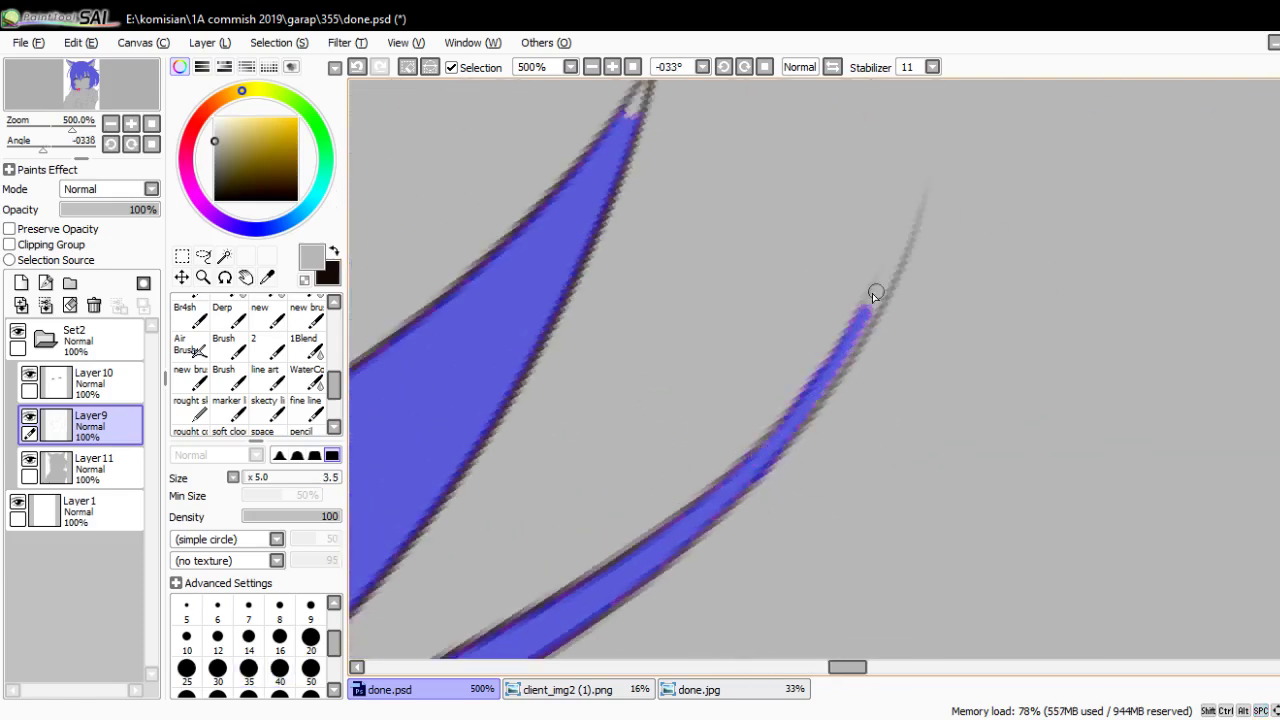
mouse_move(633, 107)
mouse_down()
mouse_move(718, 362)
mouse_move(629, 423)
mouse_up()
scroll(725, 372, down, 6)
scroll(629, 423, up, 3)
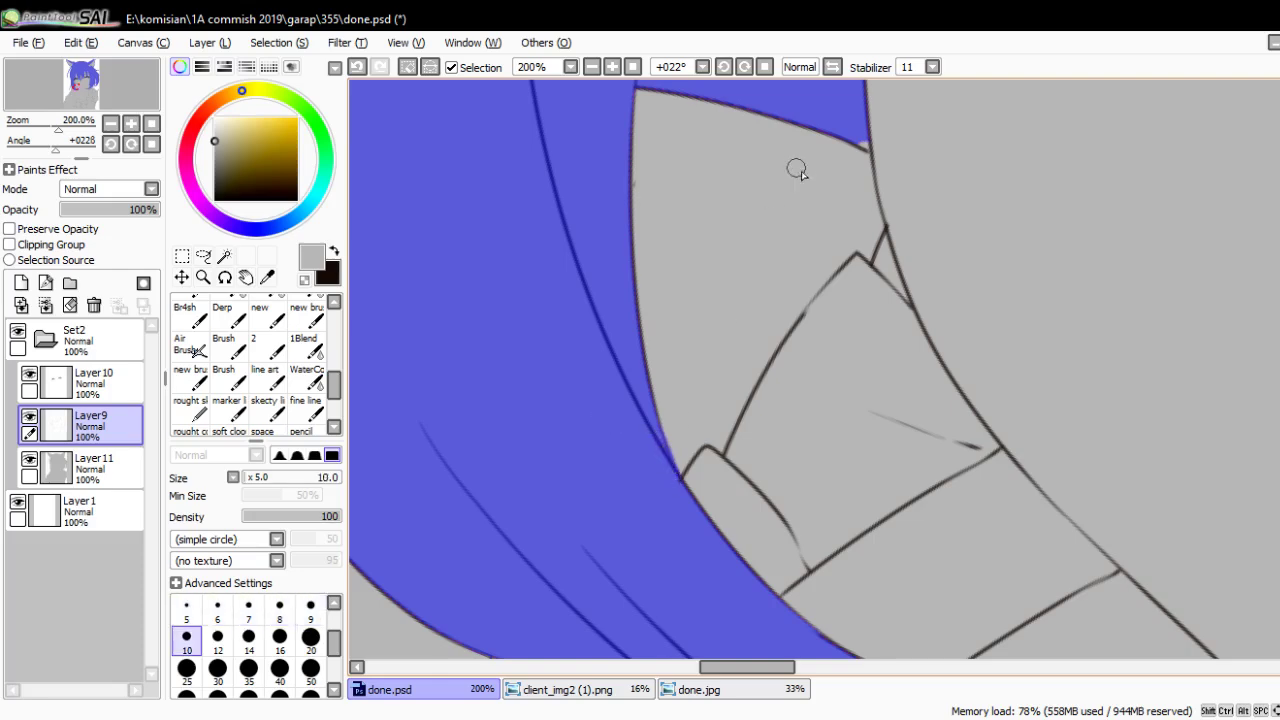
Fill the grey gaps in the hair with blue at brush size 12
key(bracketright)
key(bracketright)
key(bracketright)
drag(795, 194, 729, 571)
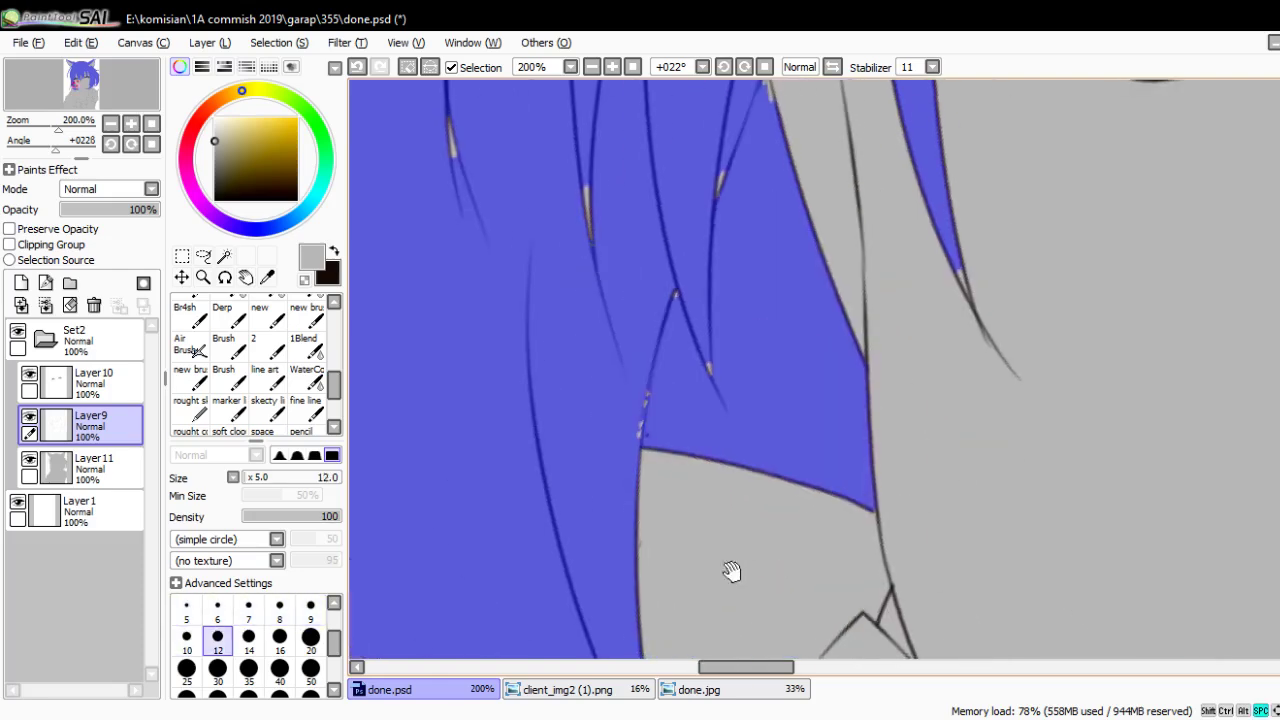
key(bracketright)
key(bracketright)
key(bracketright)
key(bracketright)
key(bracketright)
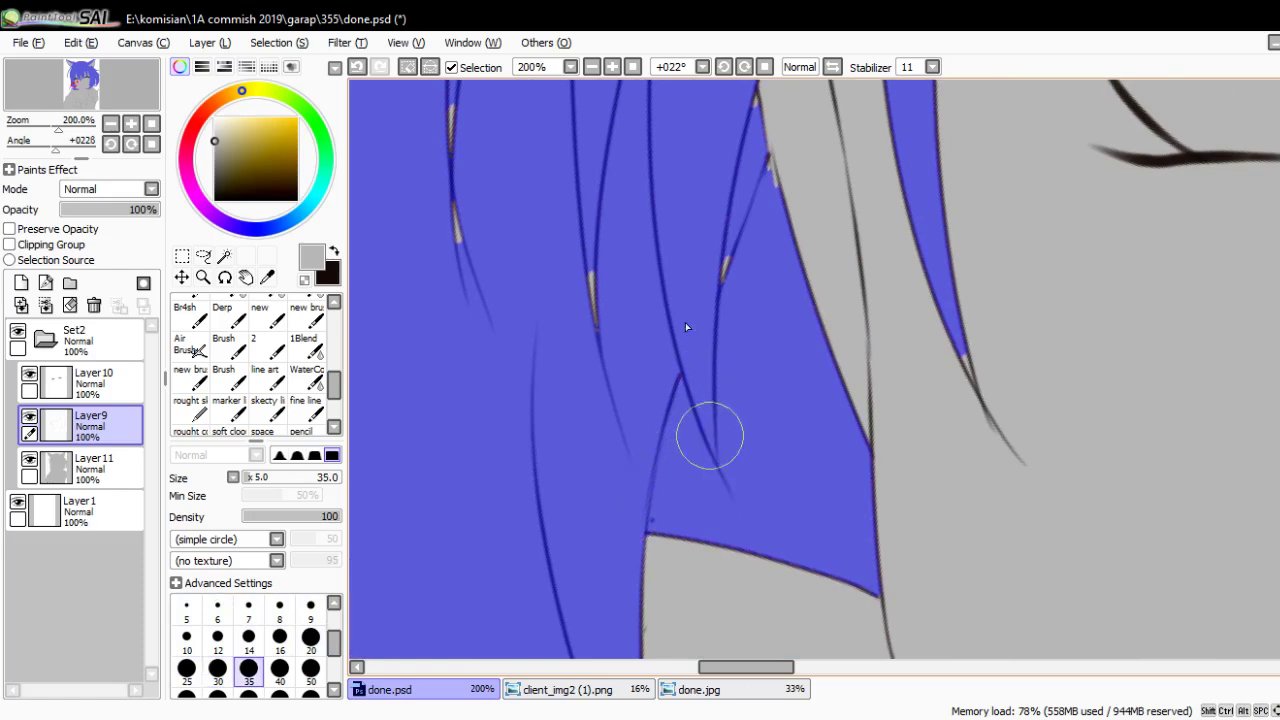
key(bracketright)
key(bracketright)
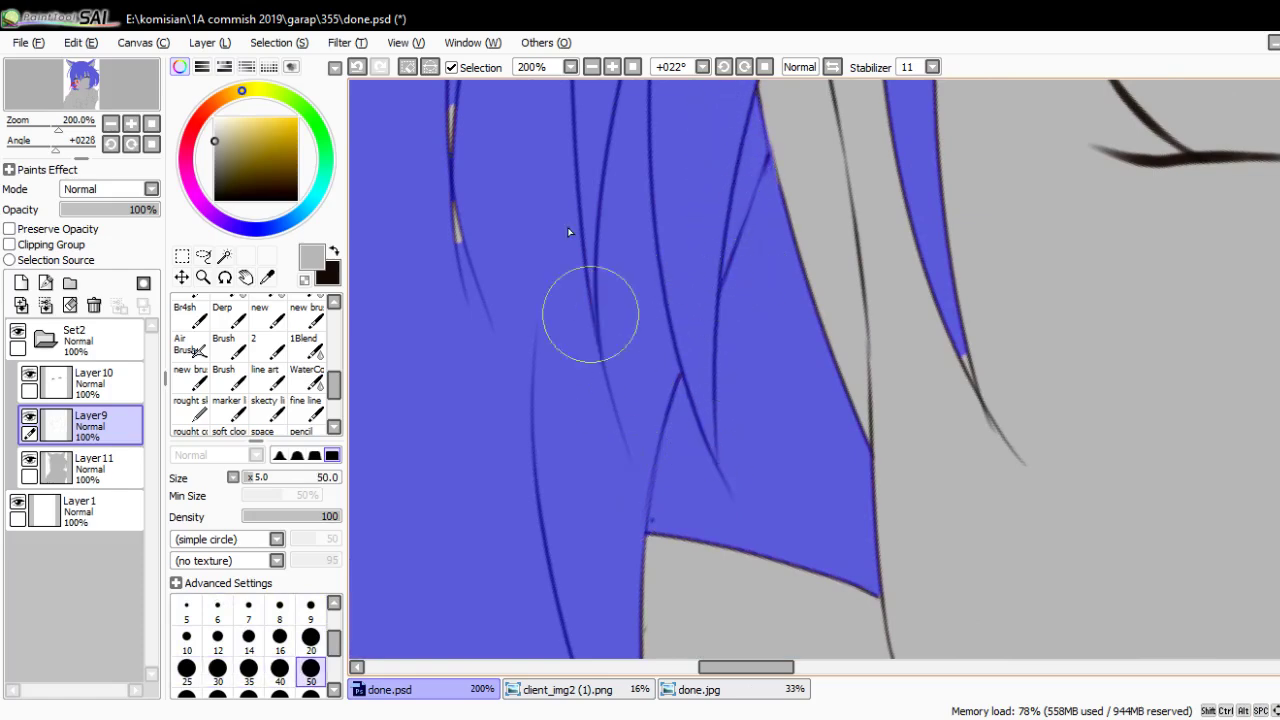
drag(567, 227, 666, 440)
mouse_move(668, 258)
mouse_down()
mouse_move(801, 353)
mouse_move(541, 303)
mouse_up()
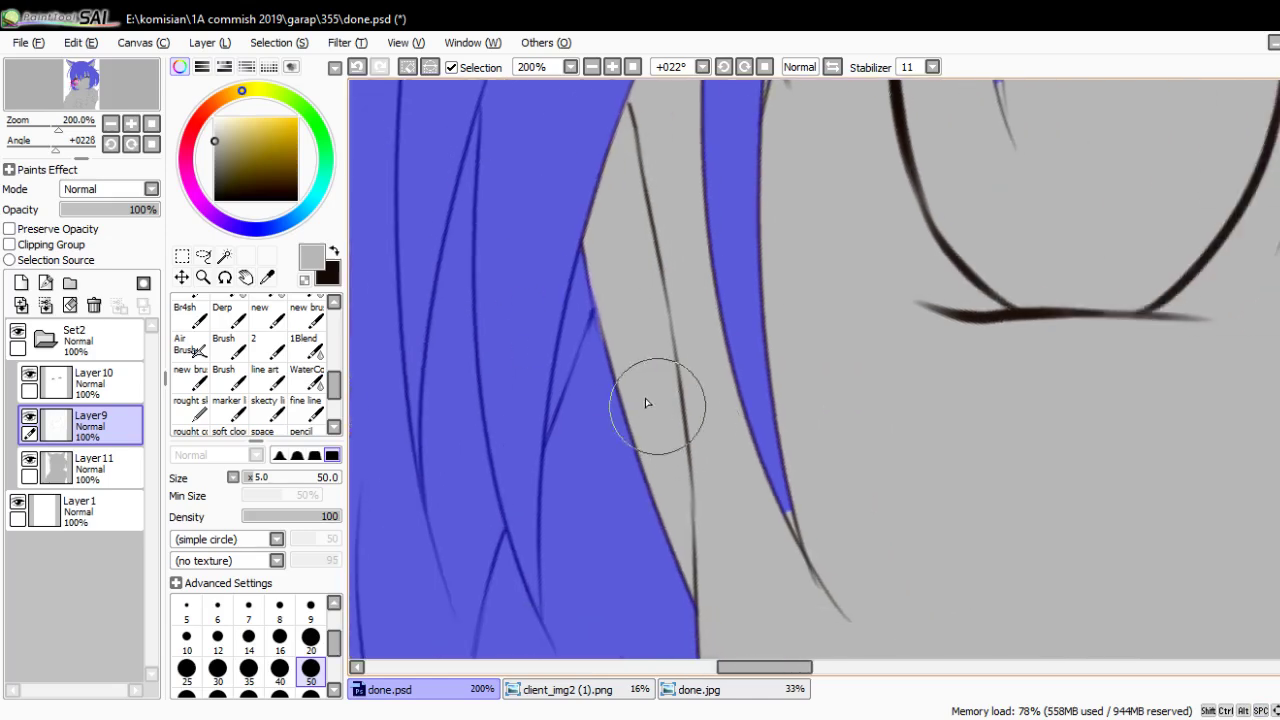
key(bracketleft)
key(bracketleft)
key(bracketleft)
key(bracketright)
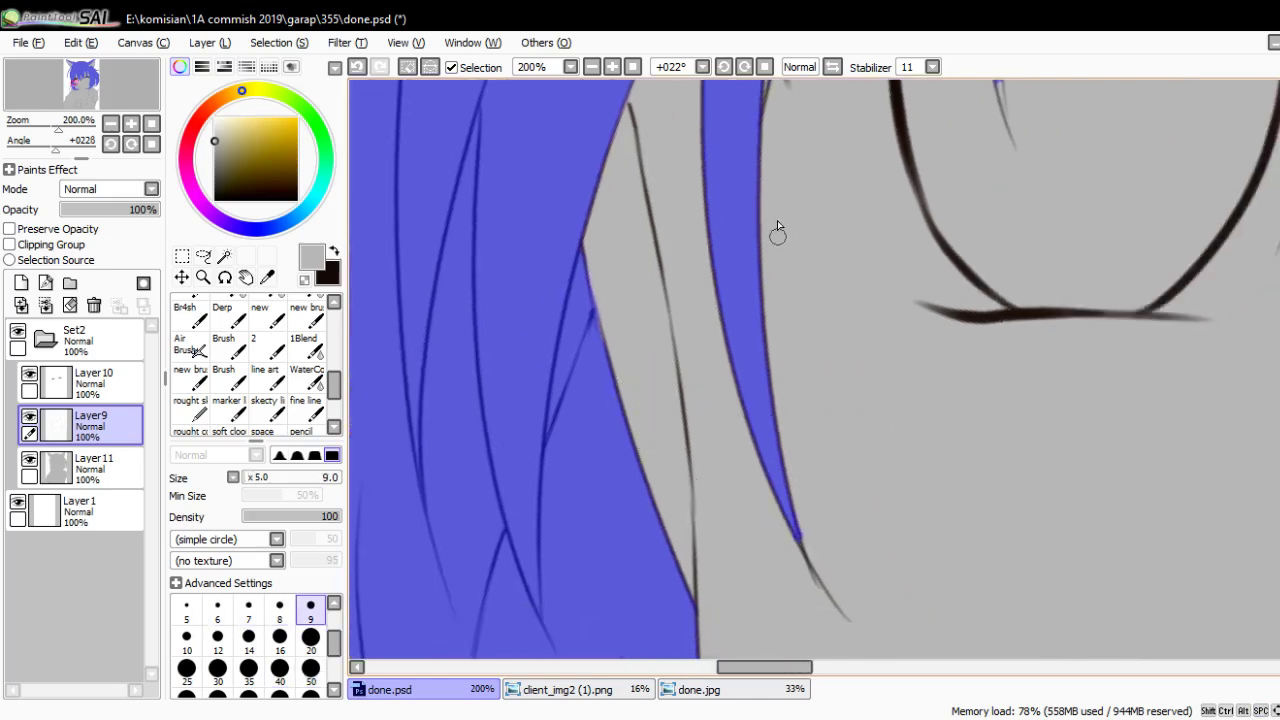
key(bracketright)
key(bracketright)
key(bracketright)
Extend the blue down the pointed strand tips with a size 5–8 brush
drag(754, 178, 703, 457)
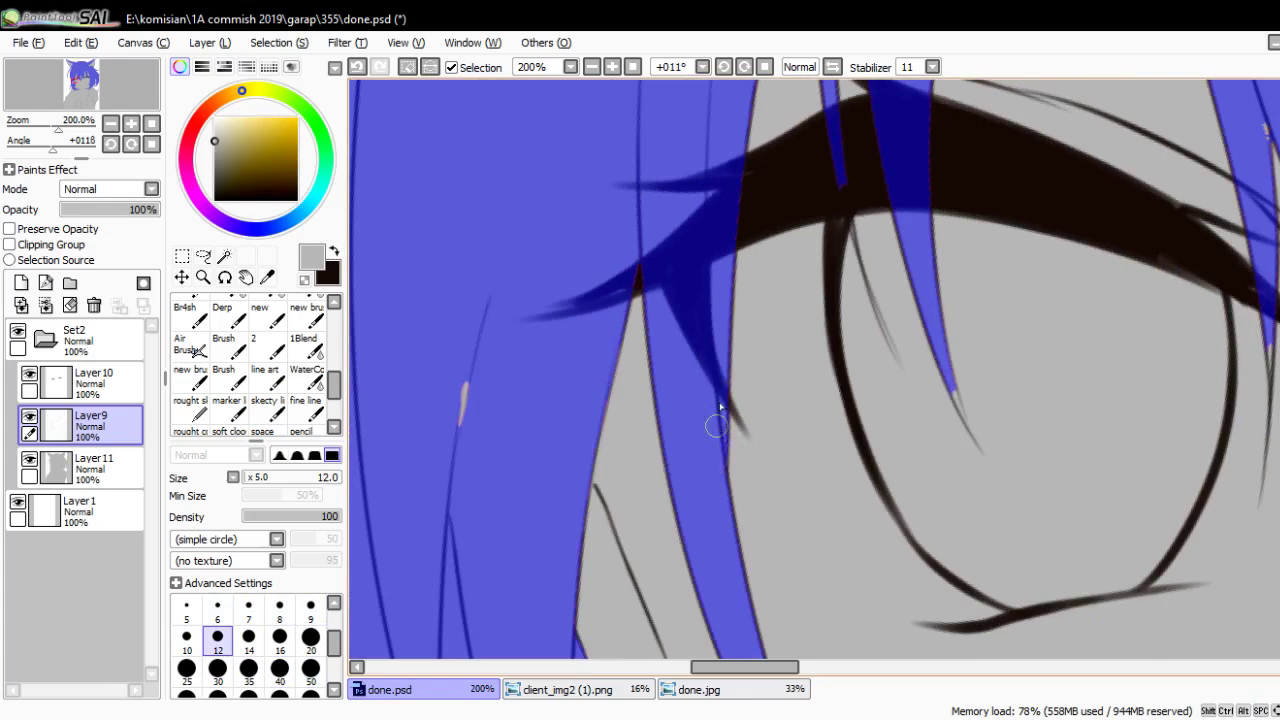
mouse_move(456, 428)
mouse_down()
mouse_move(920, 306)
mouse_move(699, 380)
mouse_up()
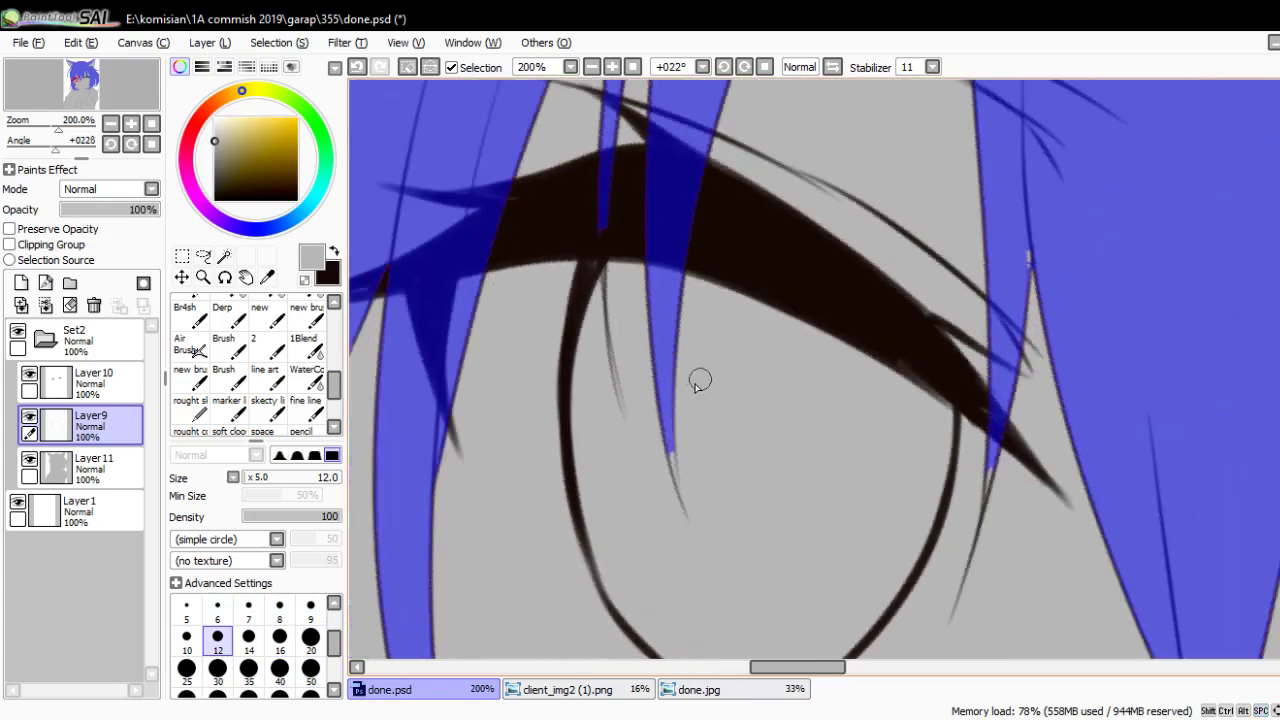
key(bracketleft)
key(bracketleft)
drag(678, 484, 671, 408)
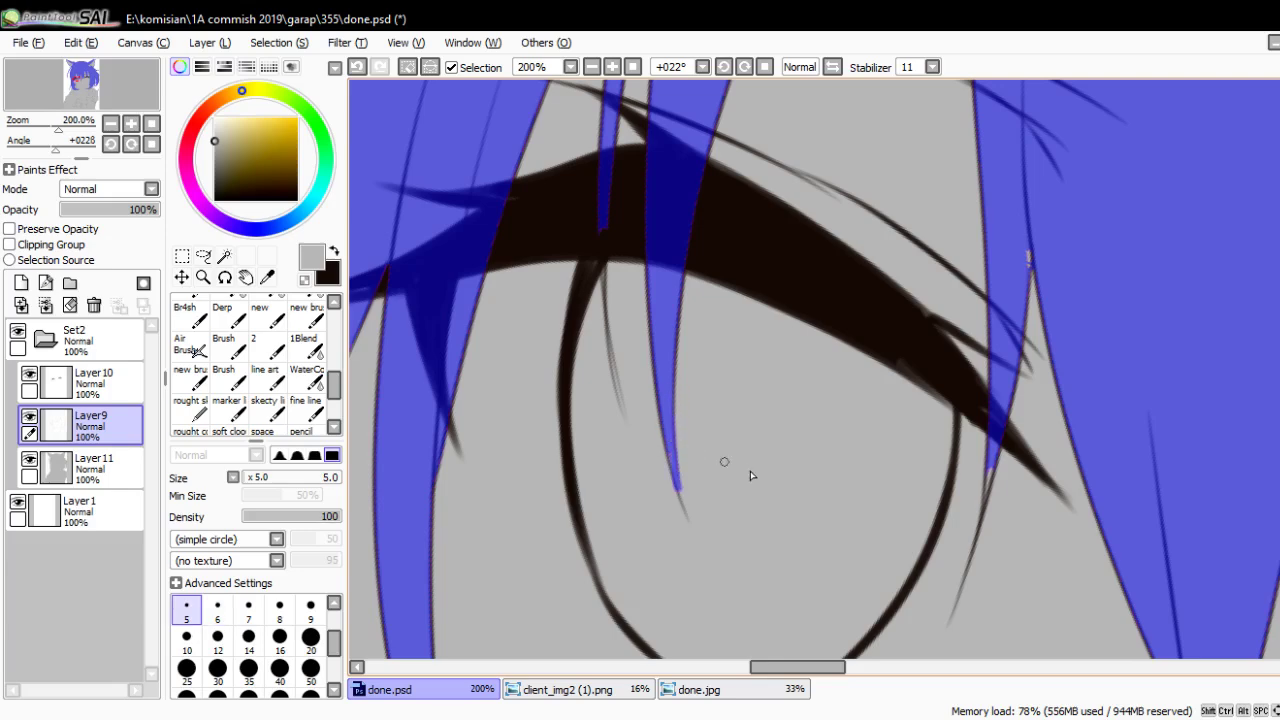
drag(752, 475, 703, 357)
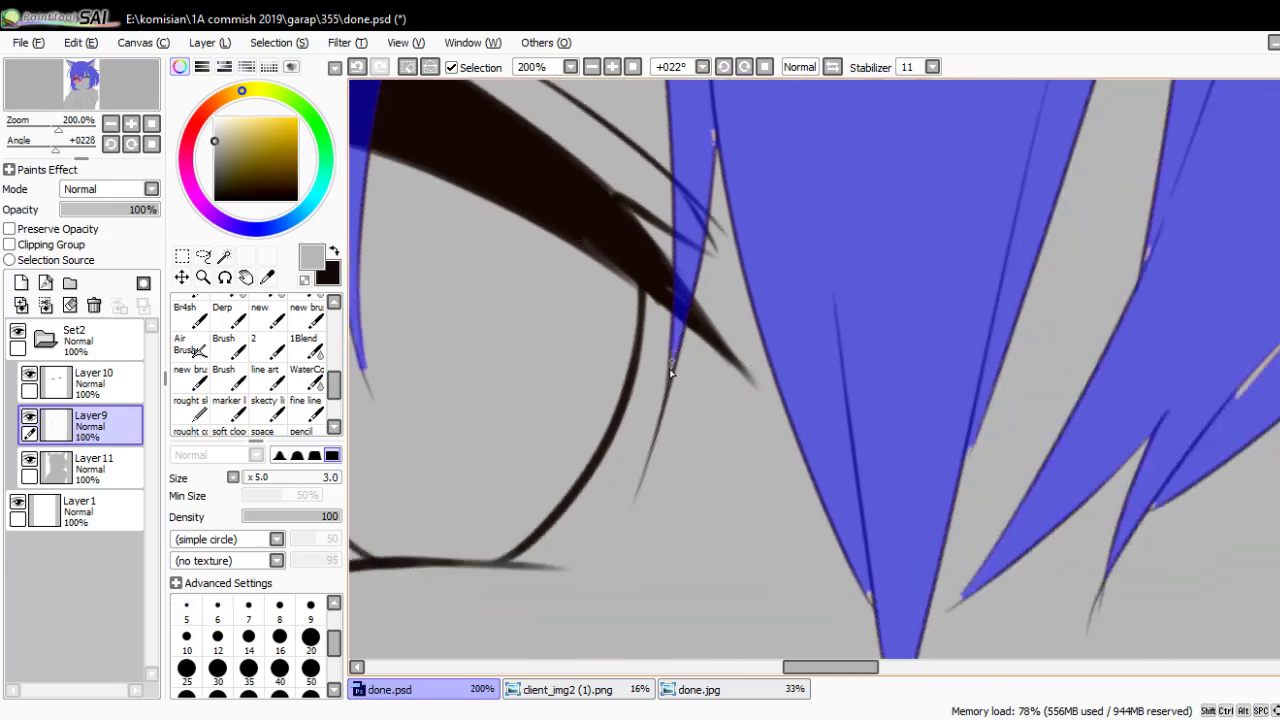
key(bracketright)
key(bracketright)
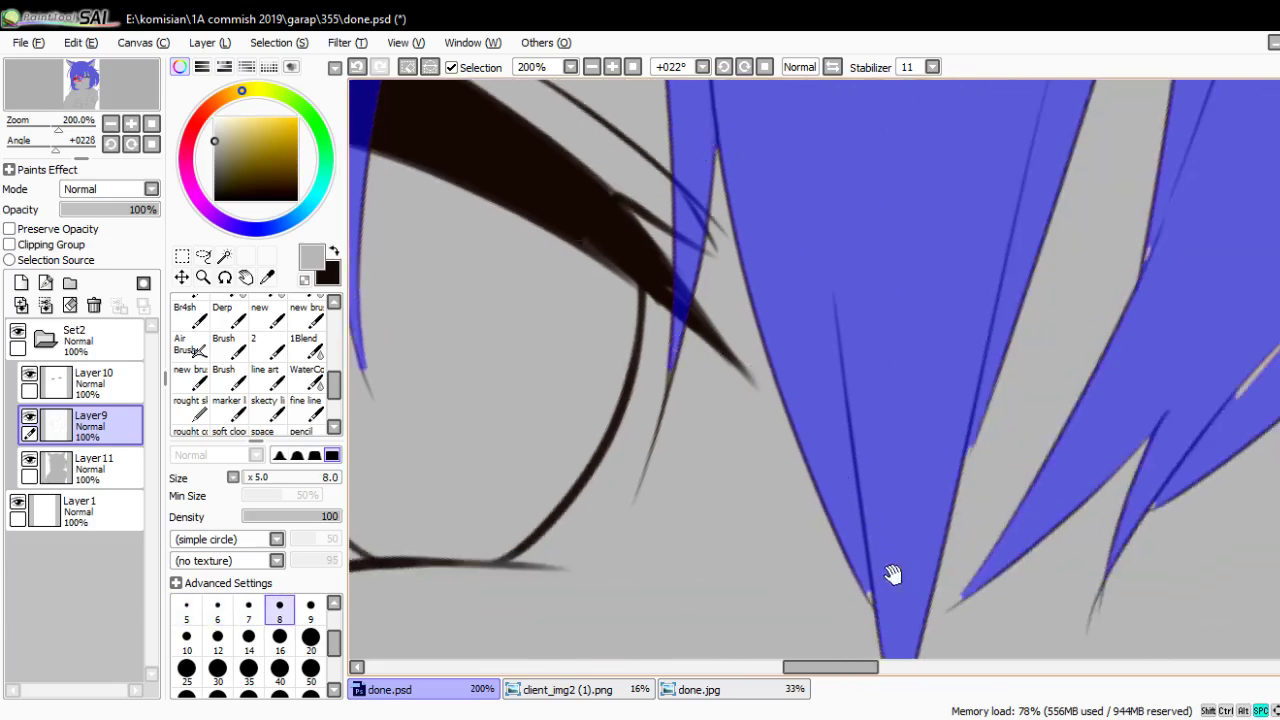
drag(891, 577, 730, 378)
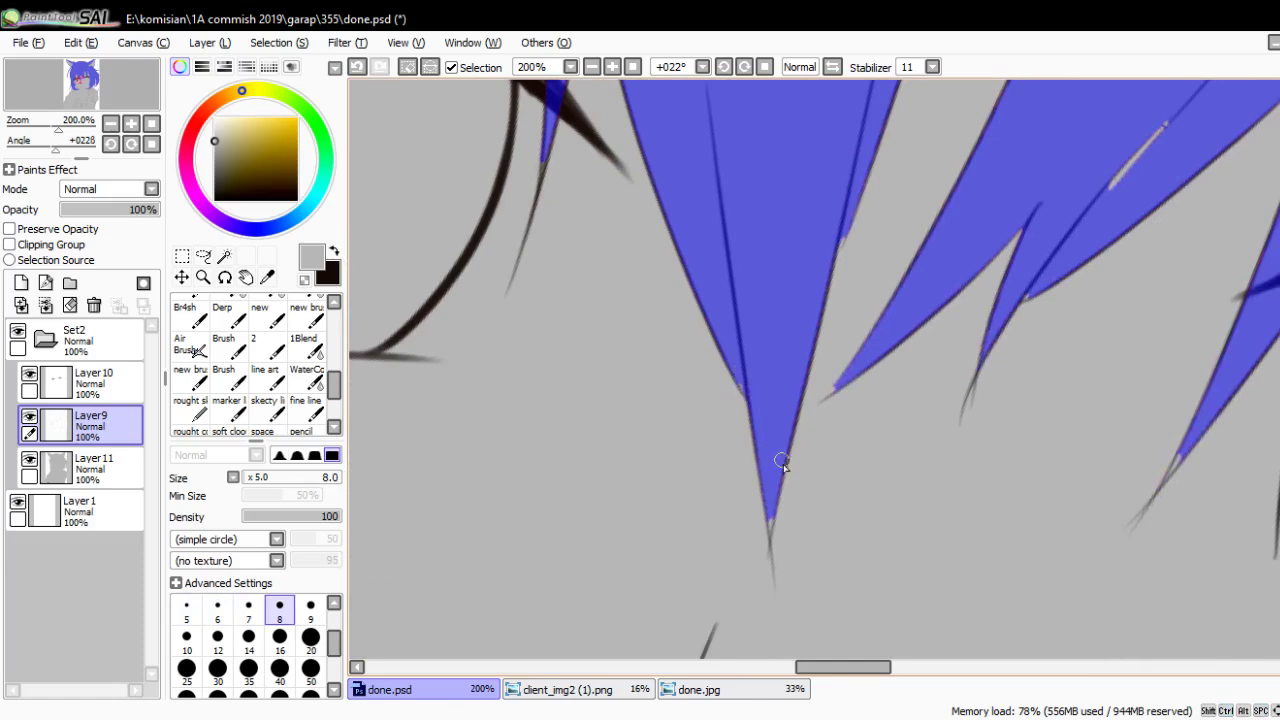
key(bracketleft)
key(bracketleft)
key(bracketleft)
drag(773, 375, 722, 317)
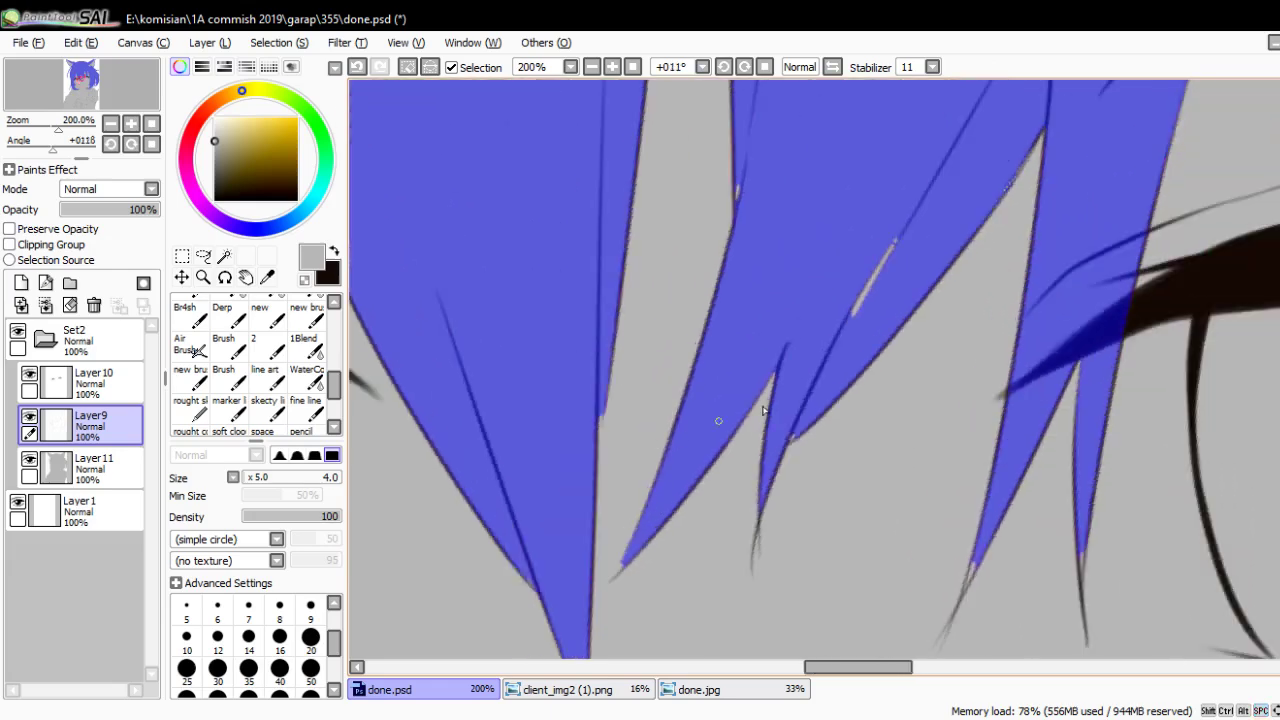
Undo a stray stroke and keep masking near the eye area with a size 7 brush
key(bracketright)
key(bracketright)
key(bracketright)
key(ctrl+z)
key(bracketleft)
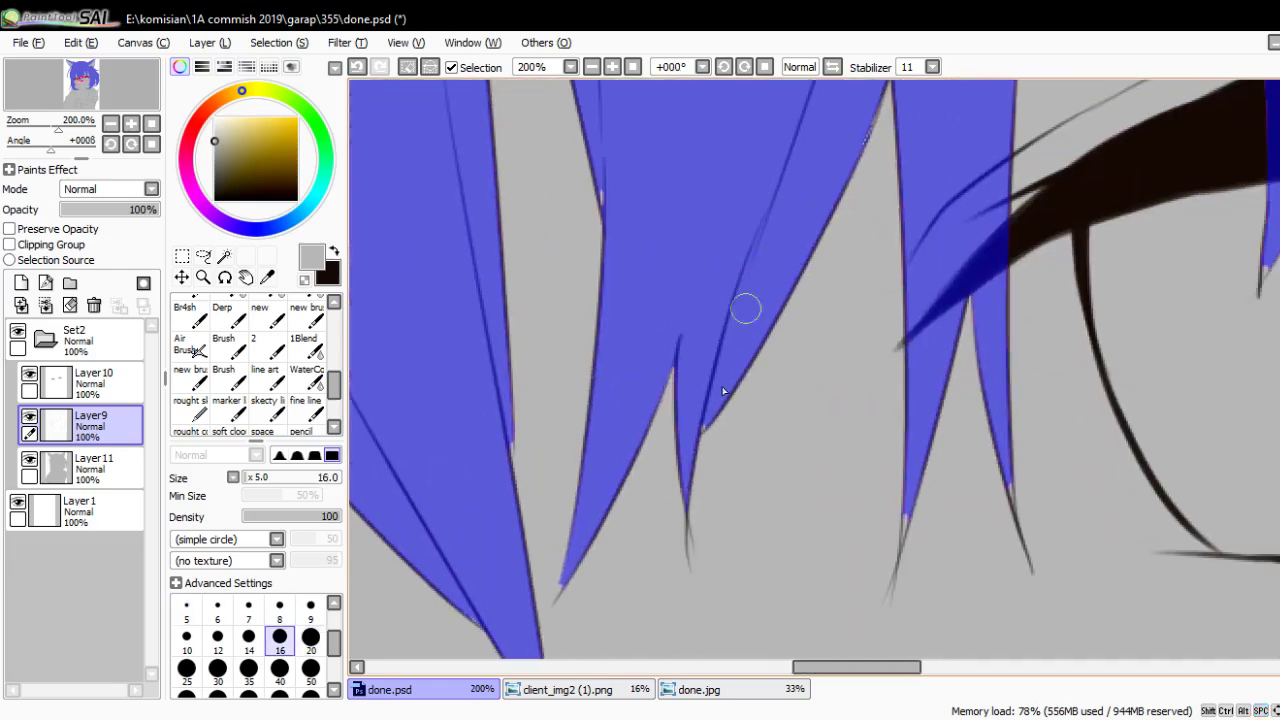
key(bracketleft)
key(bracketleft)
key(bracketleft)
drag(879, 511, 681, 353)
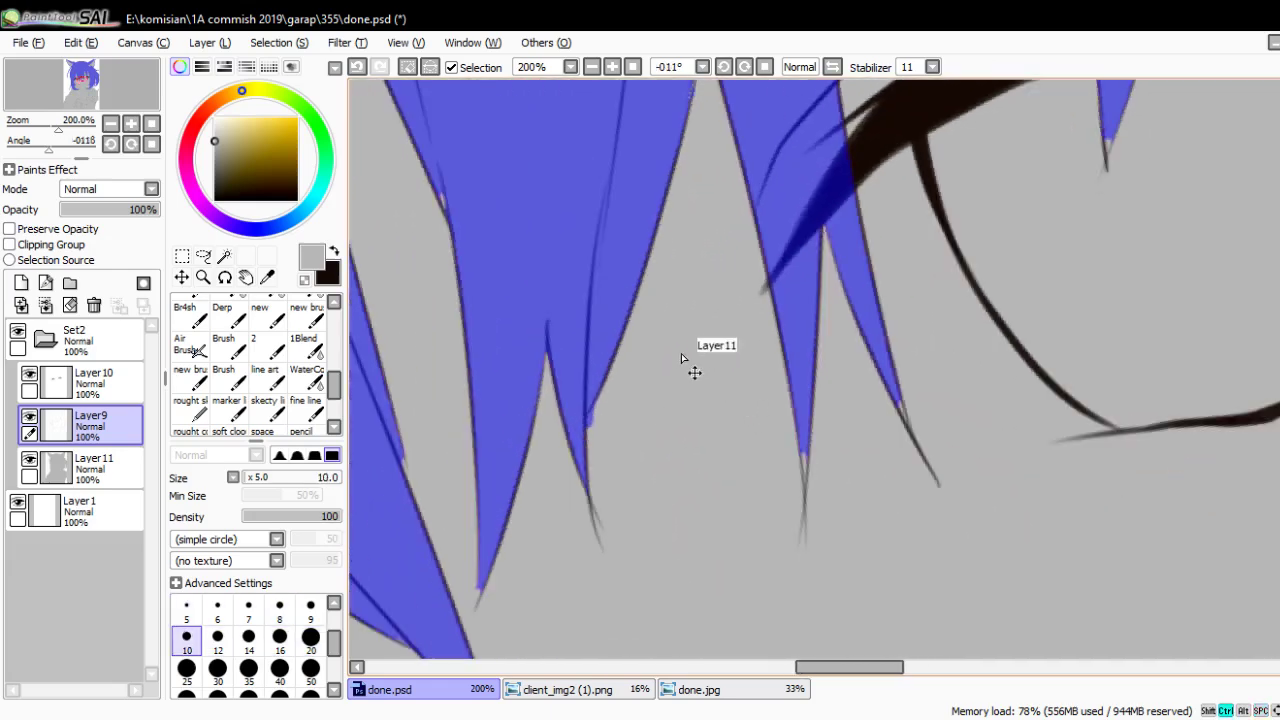
key(bracketleft)
key(bracketleft)
key(bracketleft)
key(bracketleft)
key(bracketleft)
key(bracketleft)
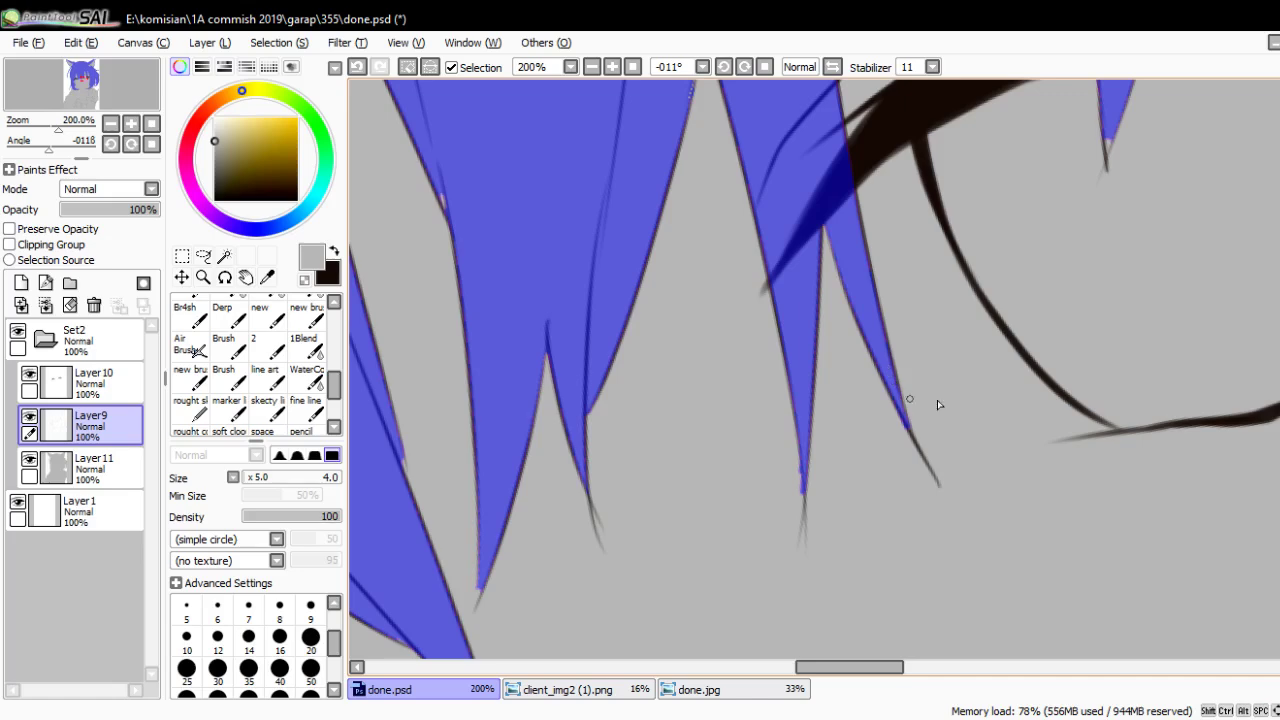
mouse_move(938, 404)
mouse_down()
mouse_move(857, 409)
mouse_move(790, 372)
mouse_up()
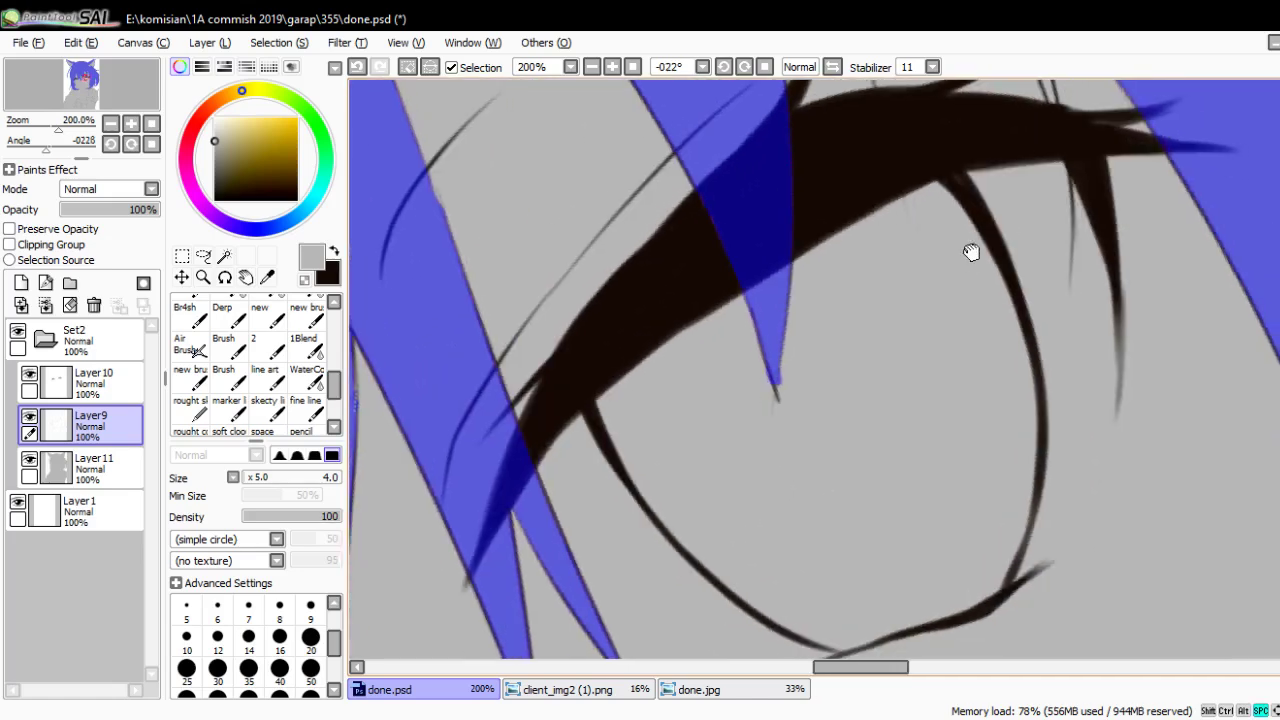
drag(971, 251, 786, 480)
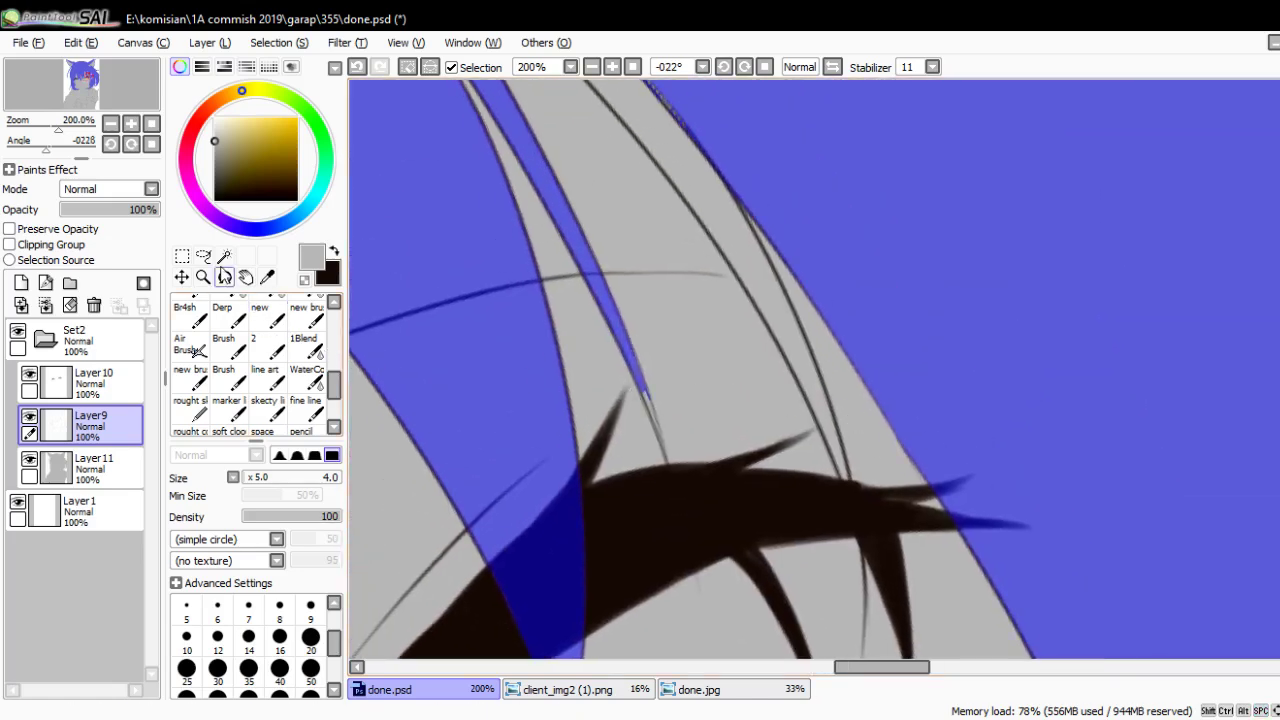
Select the blue hair strip by colour, hide Layer10's lashes and extend the strip tip downward
key(w)
click(737, 232)
drag(657, 374, 566, 344)
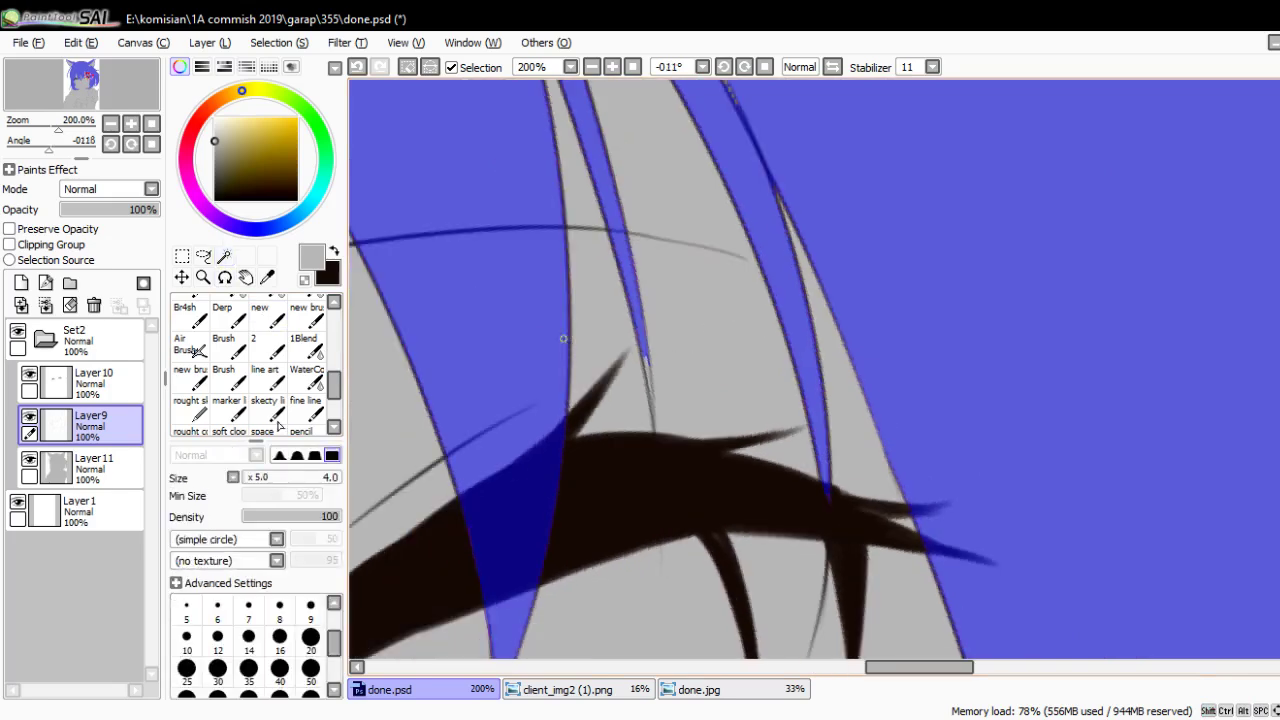
click(29, 374)
drag(642, 355, 652, 398)
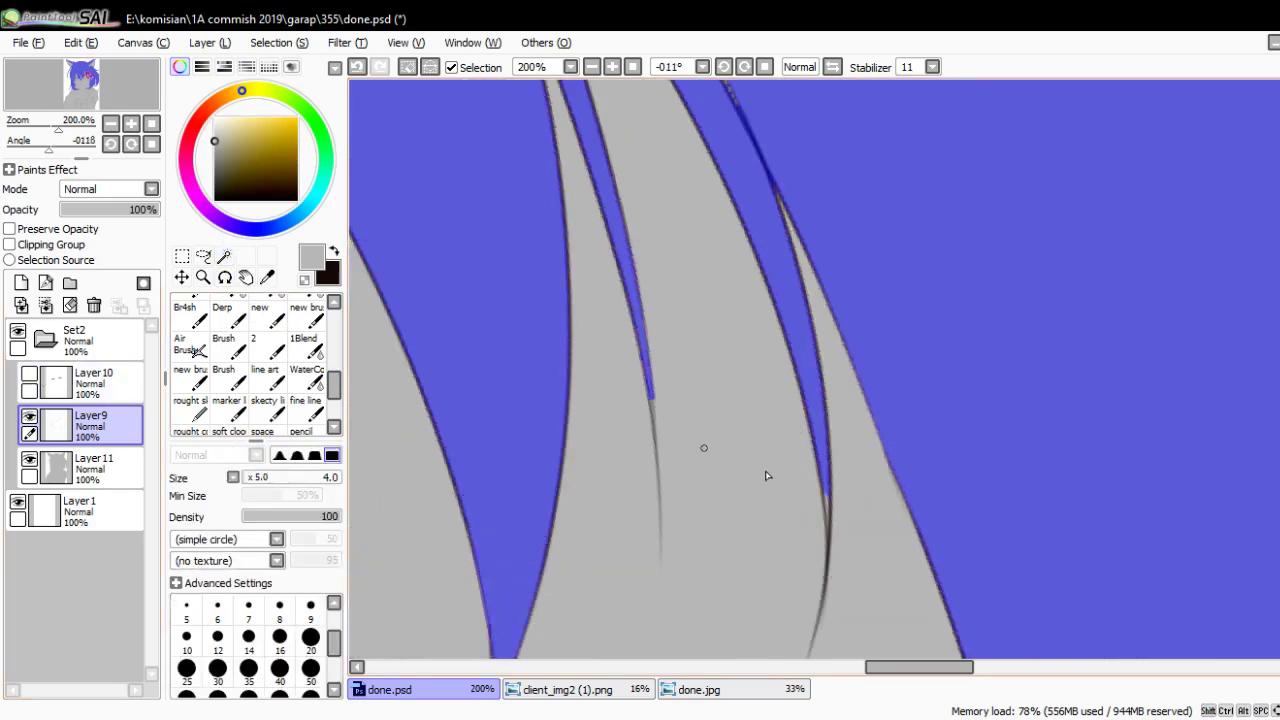
Paint blue along the hair's left edge
scroll(924, 515, down, 1)
scroll(886, 266, down, 1)
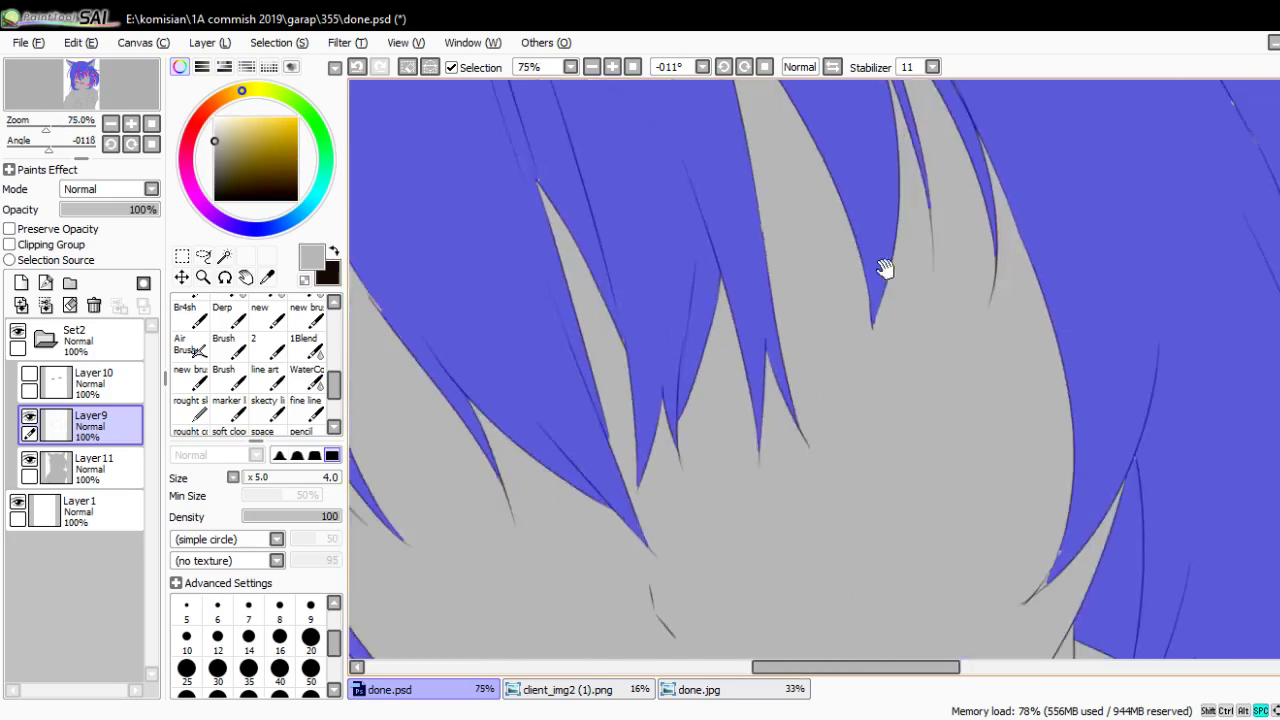
scroll(974, 397, down, 1)
scroll(707, 376, down, 1)
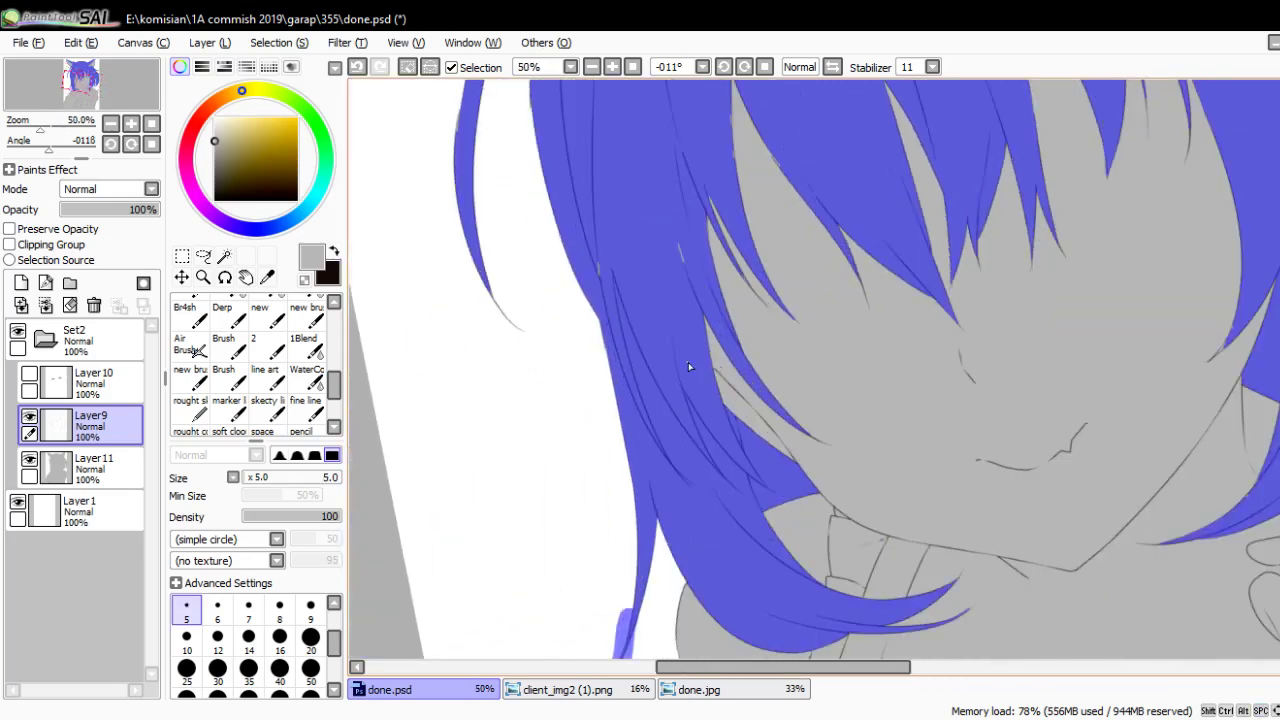
mouse_move(611, 283)
mouse_down()
mouse_move(503, 257)
mouse_move(520, 491)
mouse_move(591, 266)
mouse_move(618, 364)
mouse_up()
scroll(618, 369, up, 1)
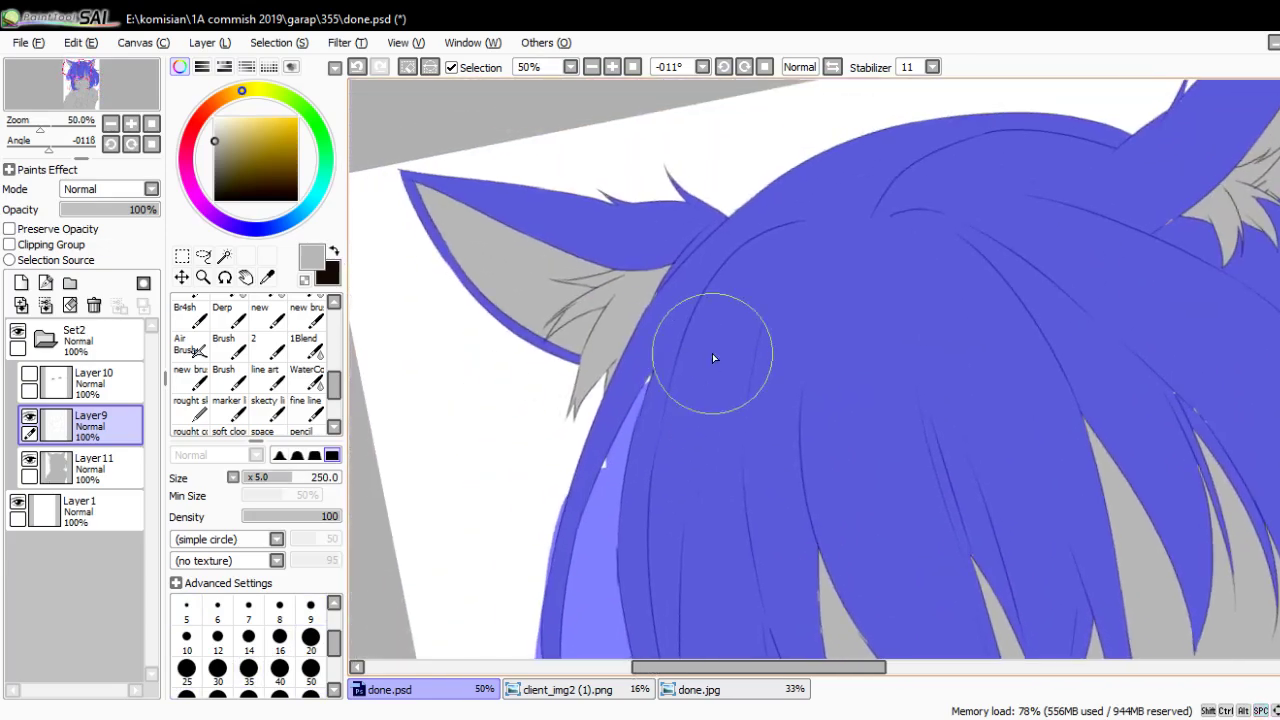
scroll(712, 353, down, 1)
scroll(703, 309, up, 2)
scroll(719, 375, up, 2)
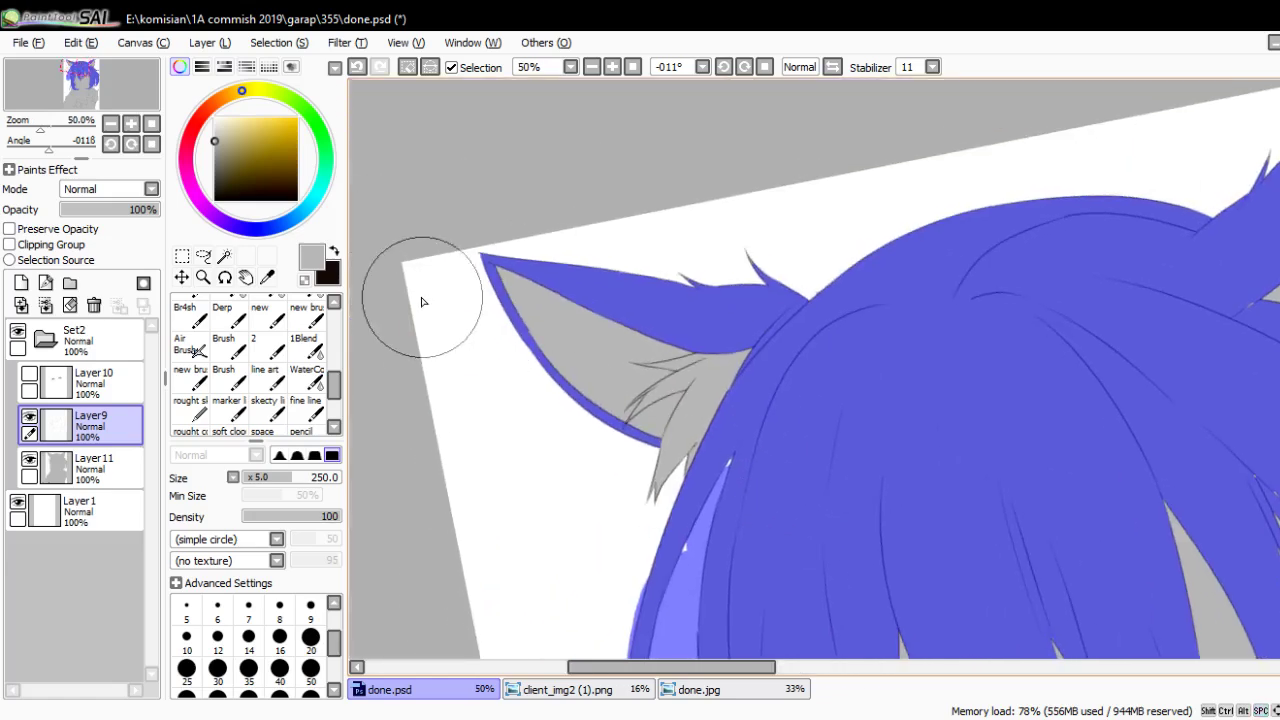
scroll(477, 400, up, 1)
scroll(477, 400, up, 1)
Paint a blue patch above the ear and shrink the brush down from 250
drag(672, 216, 938, 258)
scroll(938, 257, down, 3)
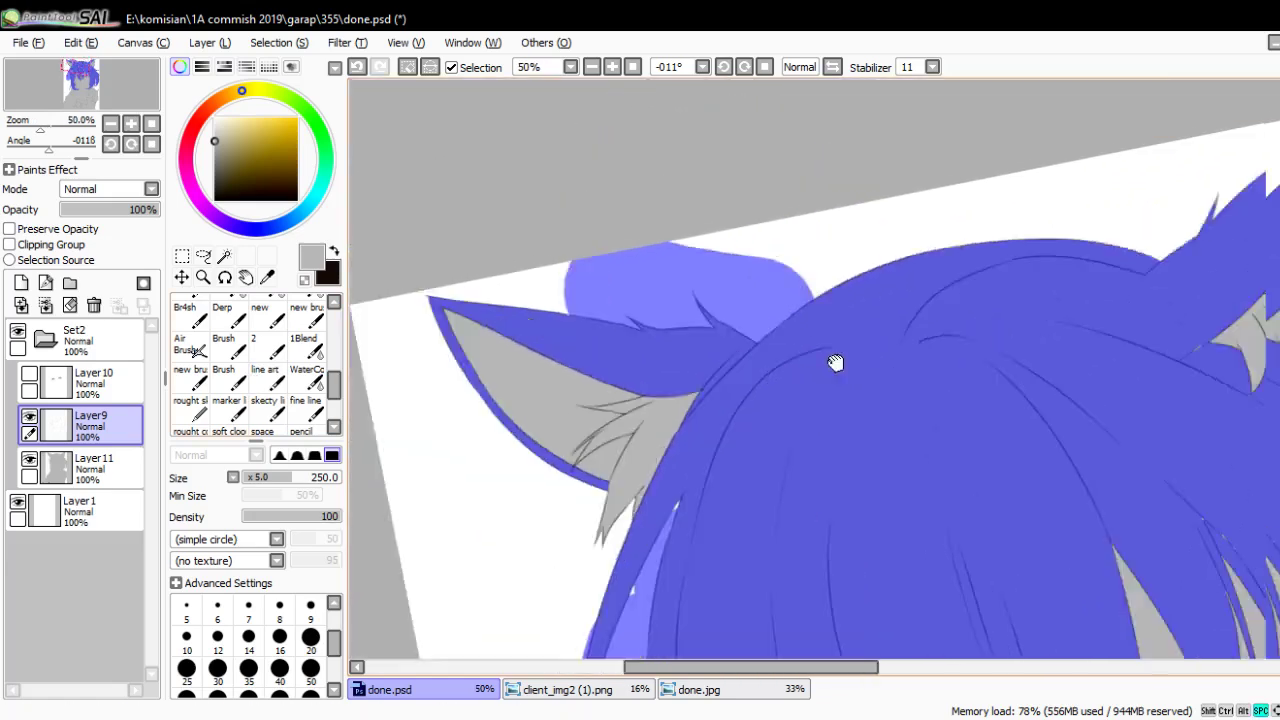
scroll(837, 363, down, 1)
scroll(943, 271, up, 2)
scroll(707, 406, up, 2)
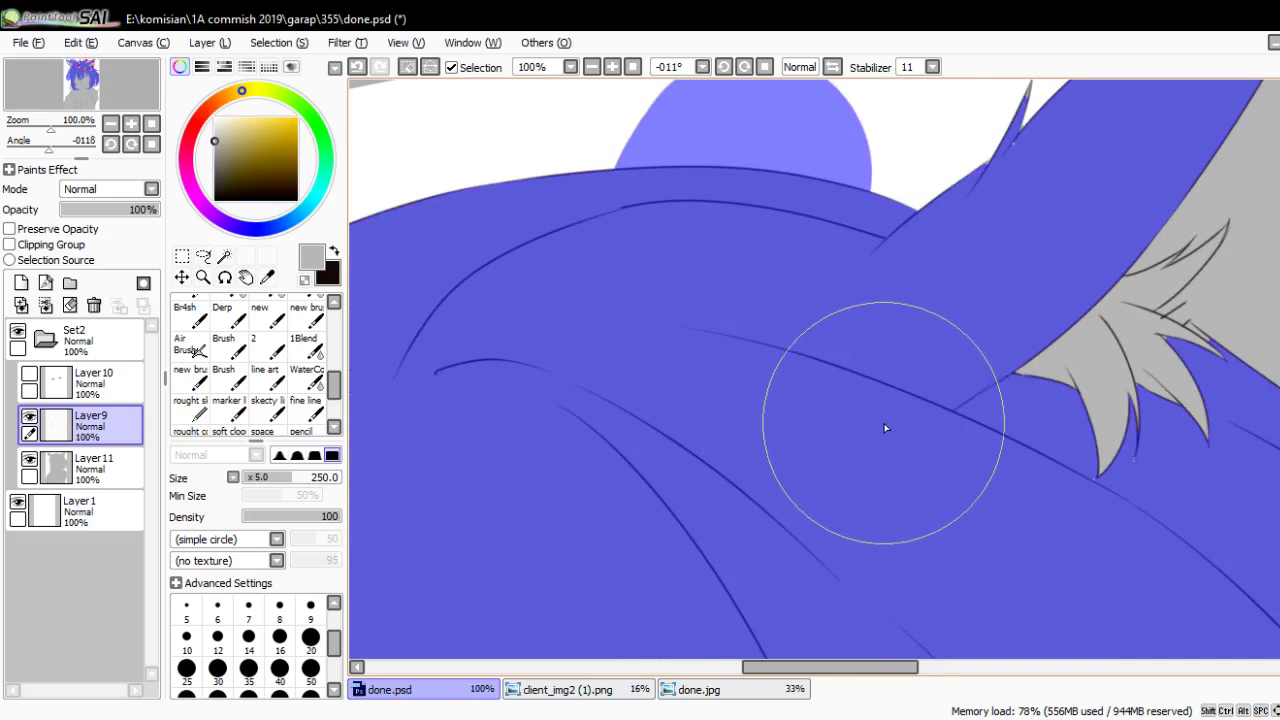
scroll(886, 429, down, 2)
scroll(704, 270, up, 3)
key(bracketleft)
key(bracketleft)
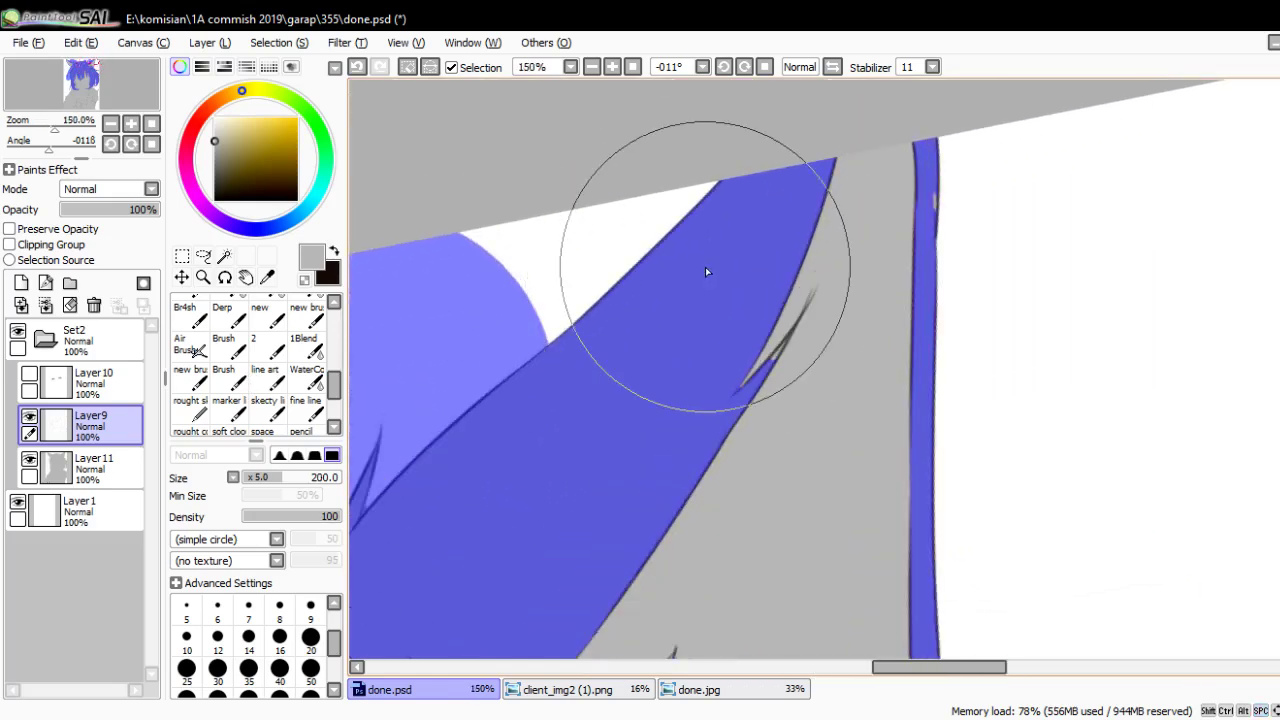
key(bracketleft)
key(bracketleft)
key(bracketleft)
key(bracketleft)
key(bracketleft)
key(bracketleft)
scroll(790, 350, up, 1)
key(bracketleft)
key(bracketleft)
key(bracketleft)
key(bracketleft)
key(bracketleft)
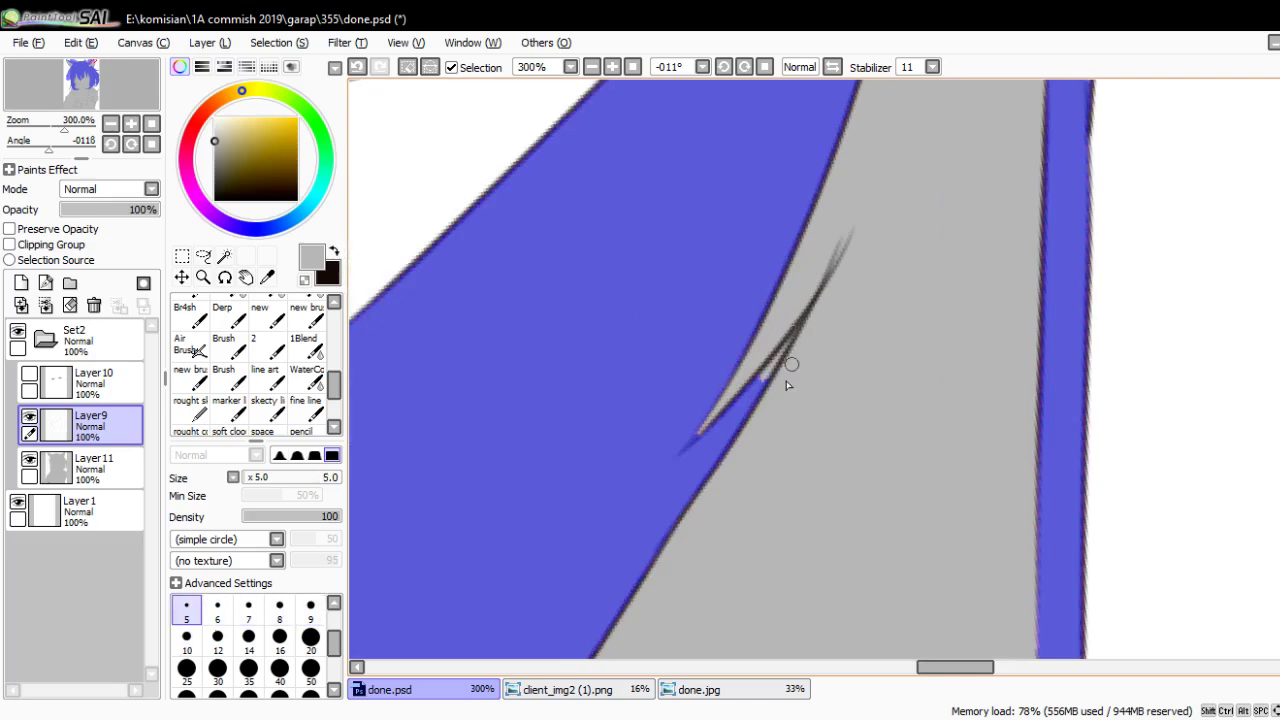
scroll(825, 318, down, 1)
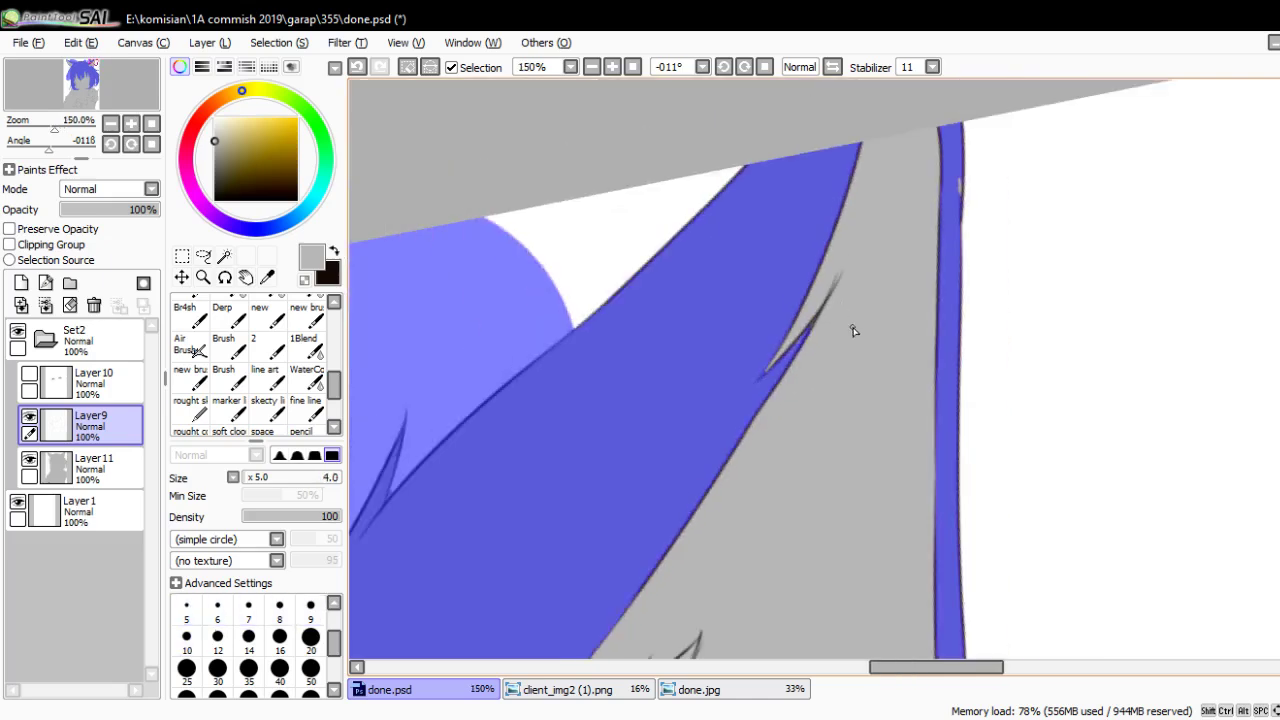
Paint the blue mask along the remaining hair edge with a size 35 brush and zoom out
key(bracketright)
key(bracketright)
key(bracketright)
scroll(966, 190, down, 1)
scroll(986, 491, down, 1)
scroll(986, 491, up, 1)
key(bracketright)
key(bracketright)
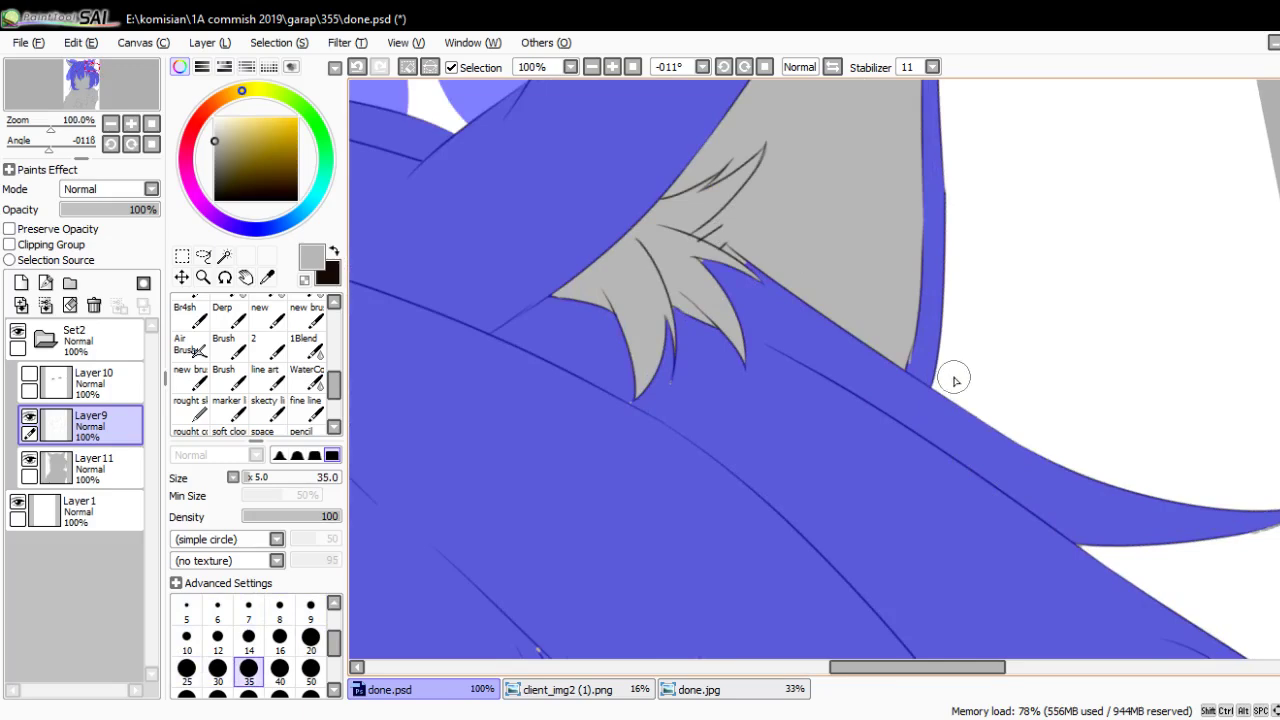
scroll(957, 374, up, 2)
mouse_move(933, 368)
mouse_down()
mouse_move(903, 371)
mouse_move(908, 380)
mouse_up()
scroll(908, 380, down, 4)
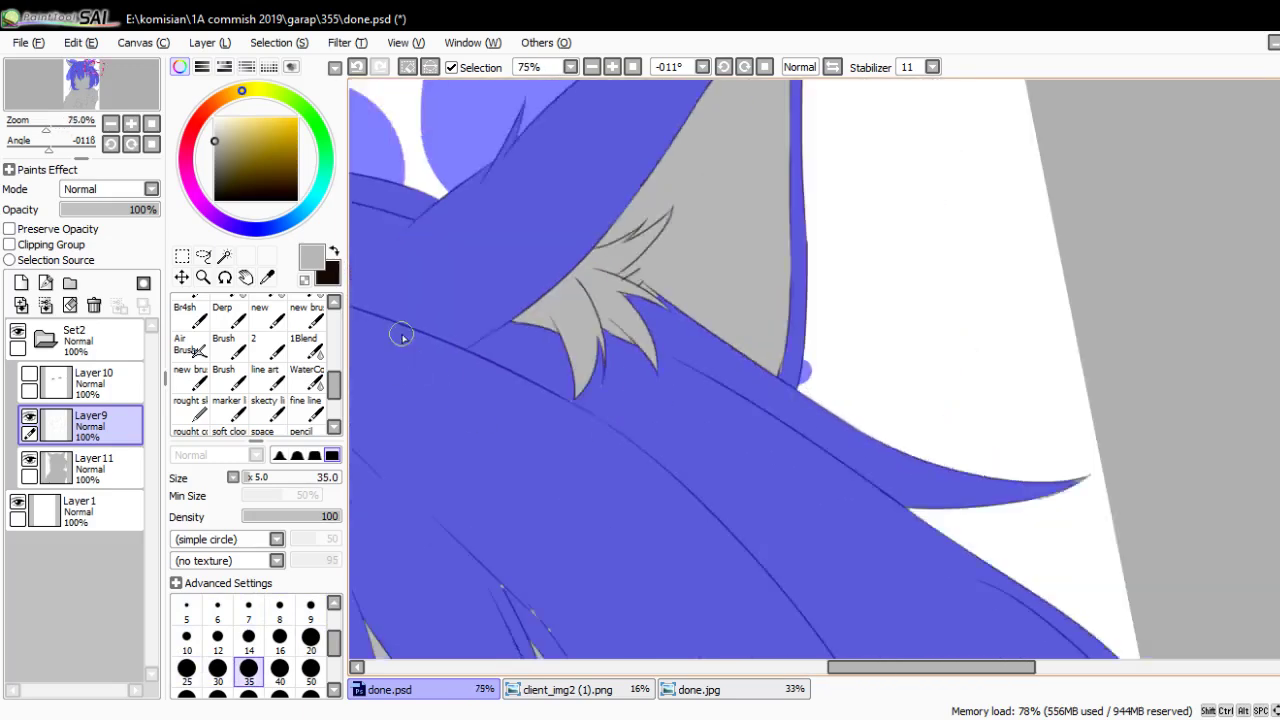
scroll(825, 563, down, 1)
key(bracketright)
key(bracketright)
key(bracketright)
key(bracketright)
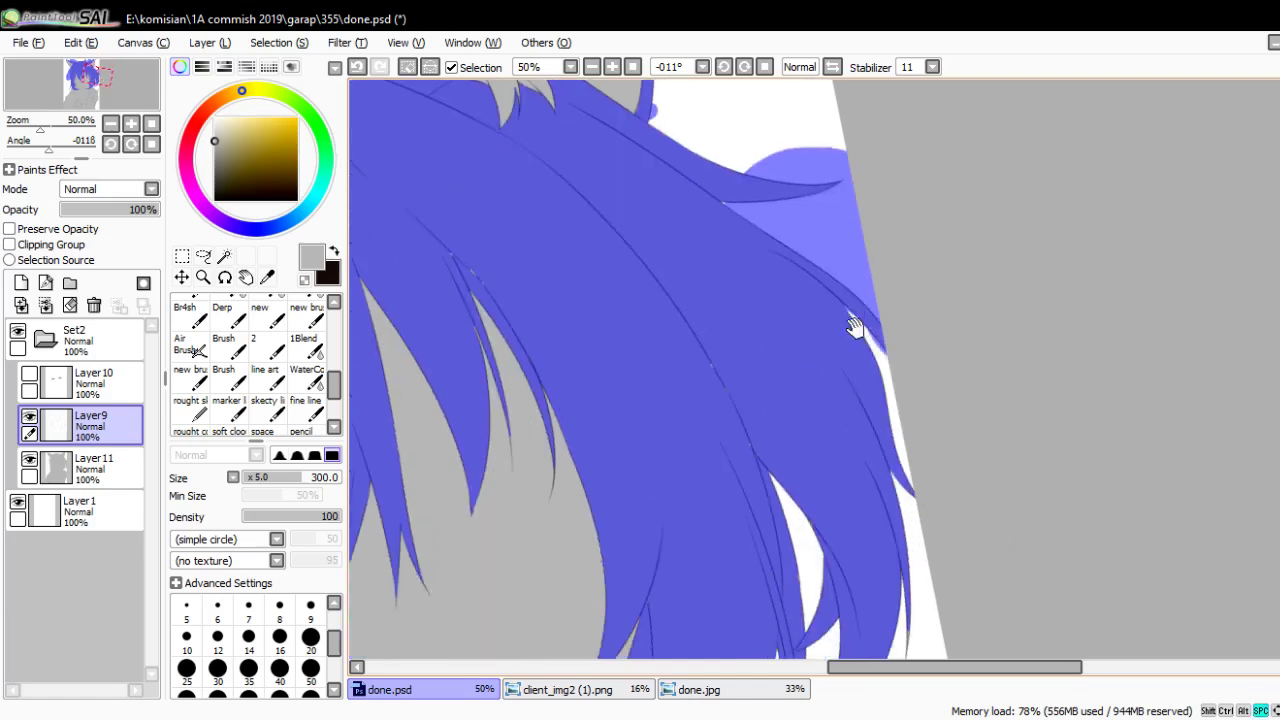
Extend the blue mask down the hair near the hand, shrinking the brush for edges
drag(949, 551, 851, 323)
mouse_move(823, 429)
mouse_down()
mouse_move(736, 230)
mouse_move(772, 447)
mouse_move(735, 475)
mouse_up()
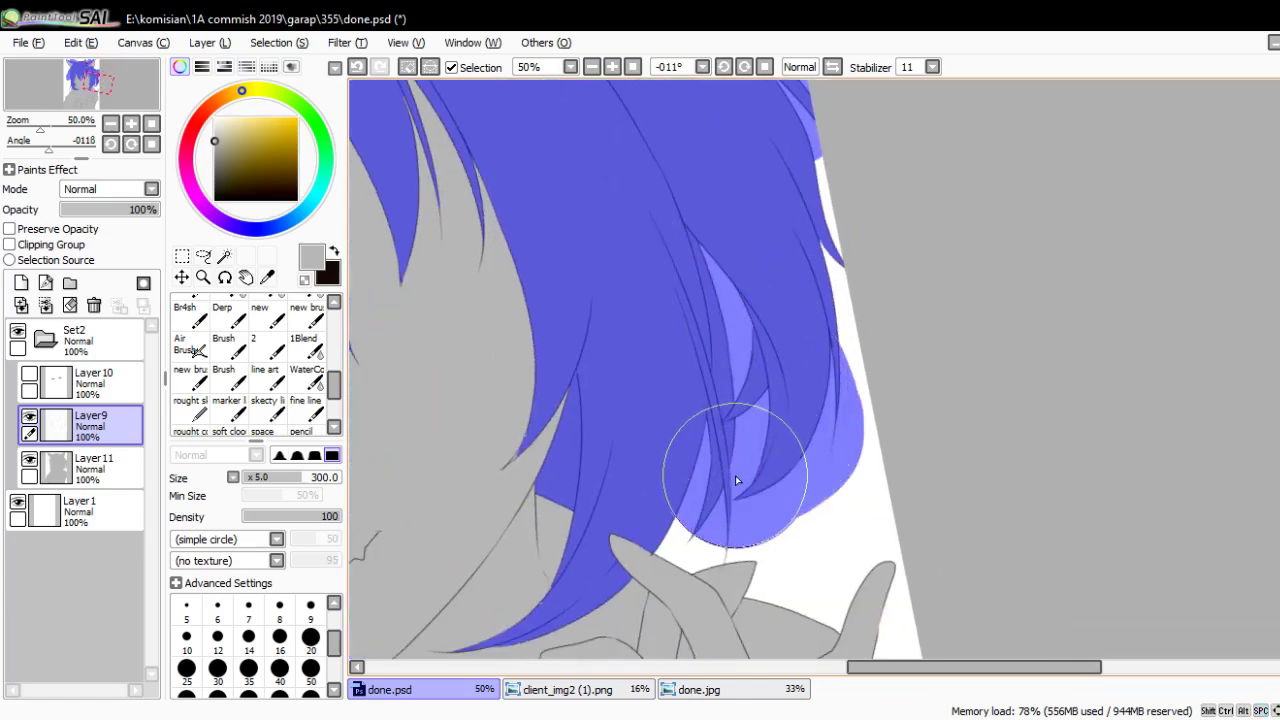
scroll(651, 408, up, 2)
drag(651, 408, 712, 418)
scroll(745, 364, up, 2)
key(bracketleft)
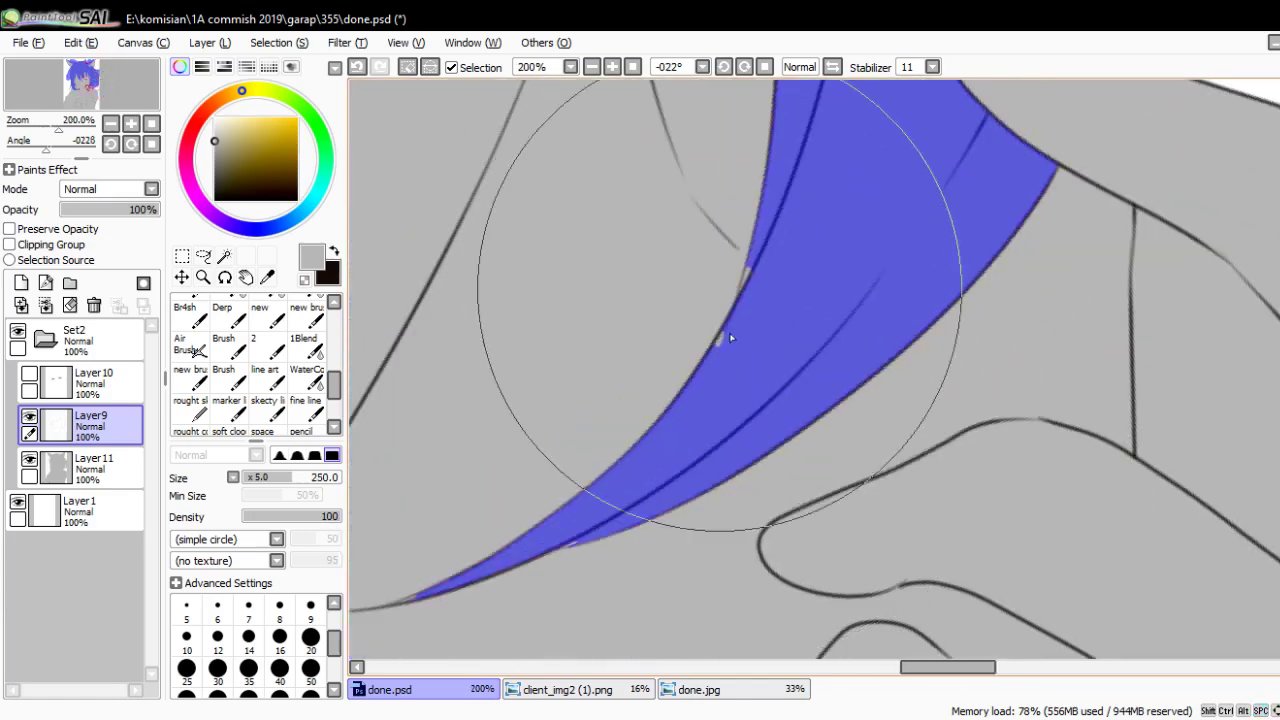
key(bracketleft)
key(bracketleft)
key(bracketleft)
key(bracketleft)
key(bracketleft)
key(bracketleft)
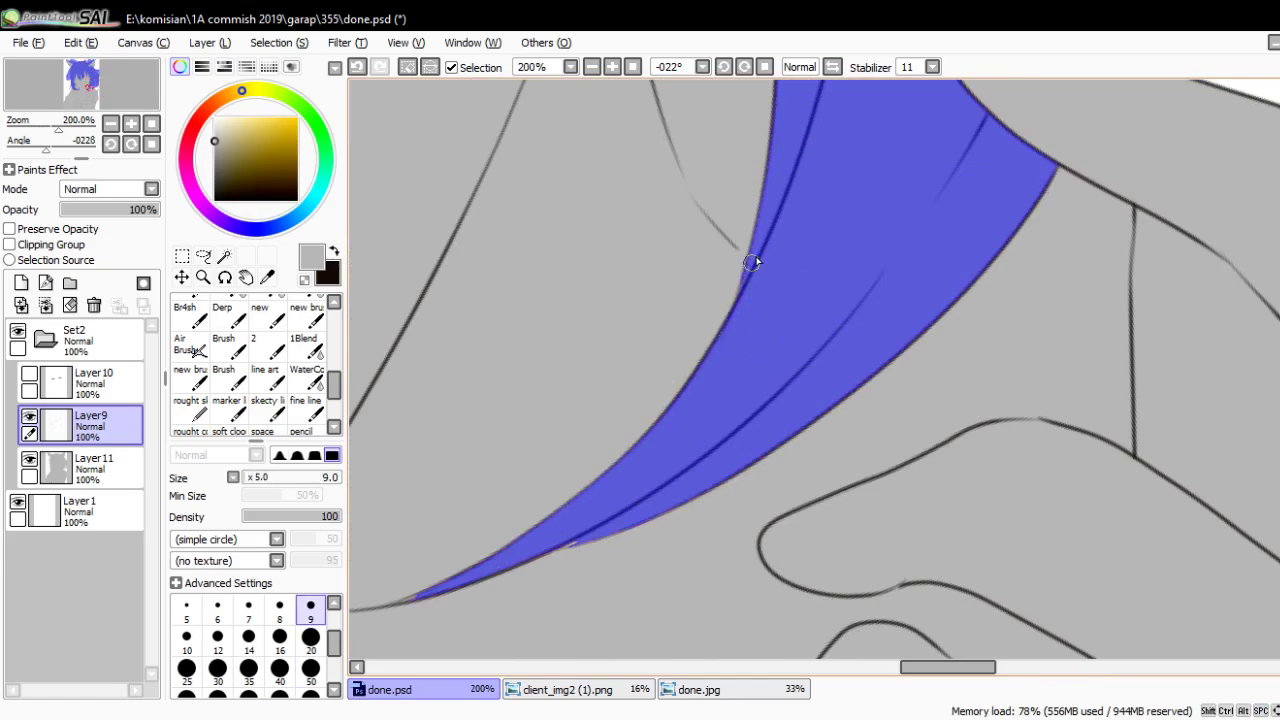
scroll(758, 250, down, 4)
scroll(714, 320, up, 4)
Touch up the thin strand tips and gaps between strands with a fine brush
key(Delete)
scroll(686, 320, up, 1)
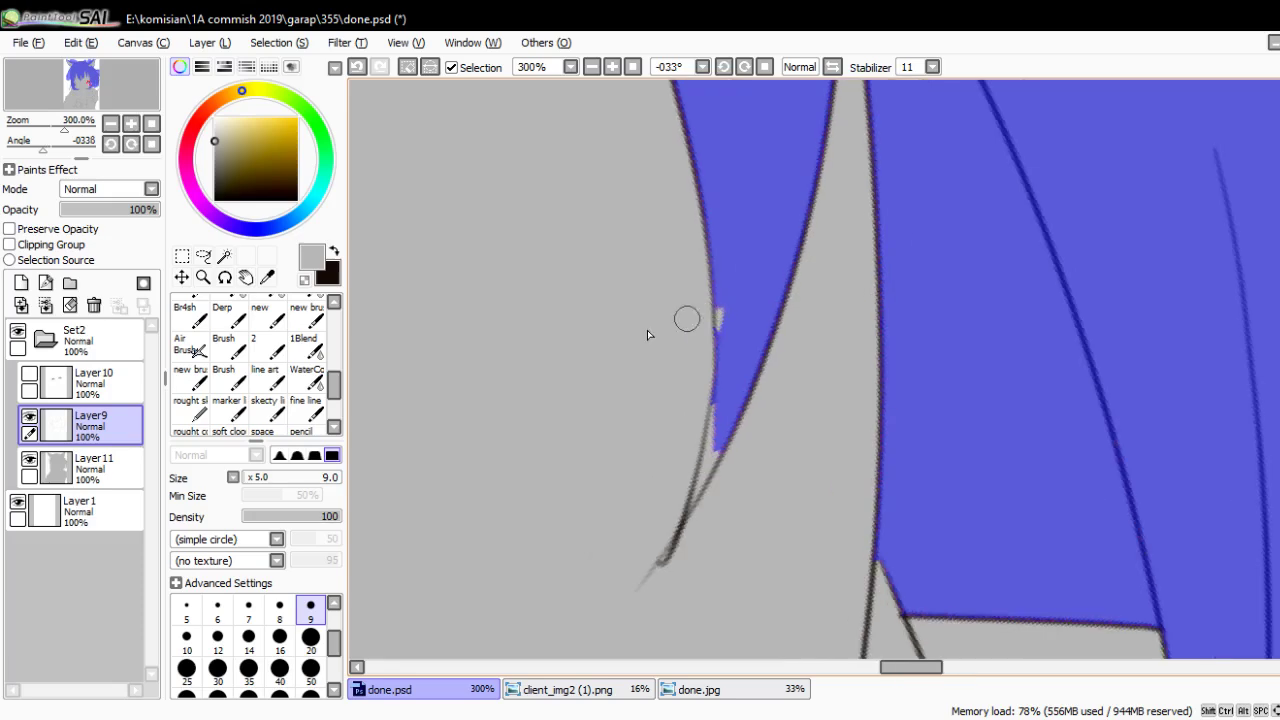
key(bracketleft)
key(bracketleft)
key(bracketleft)
key(bracketleft)
key(bracketleft)
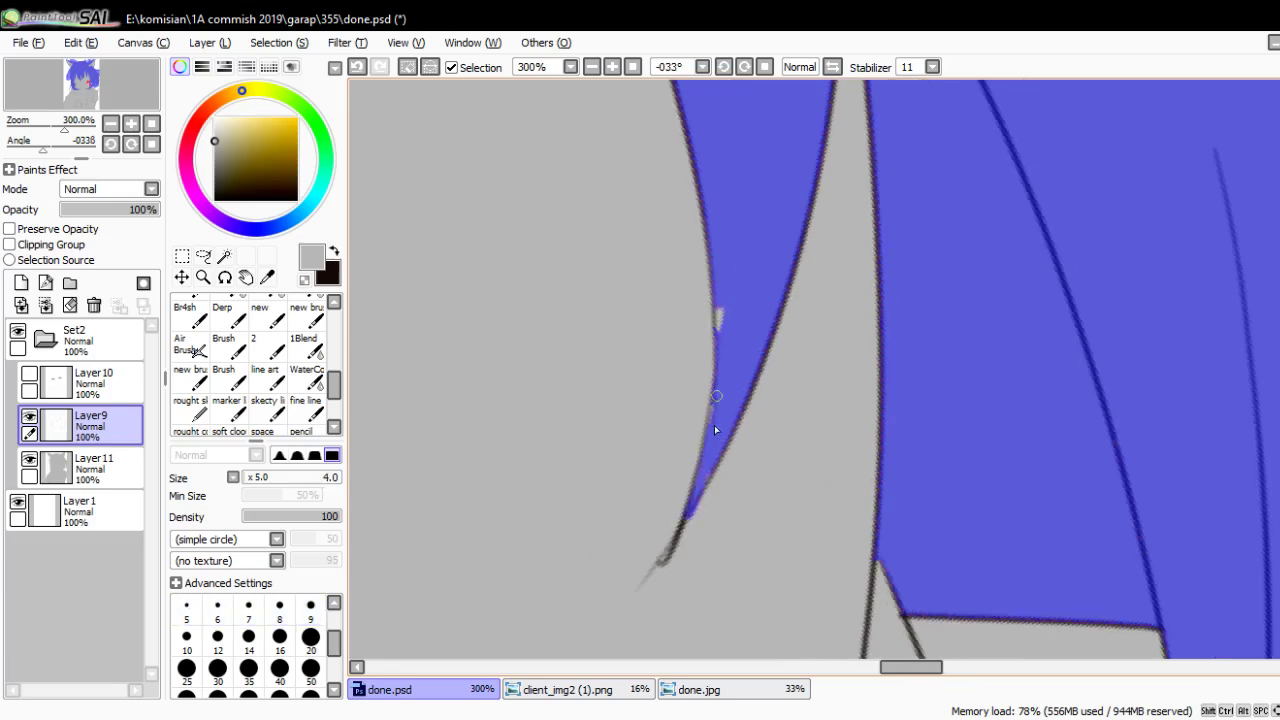
scroll(724, 347, down, 4)
key(End)
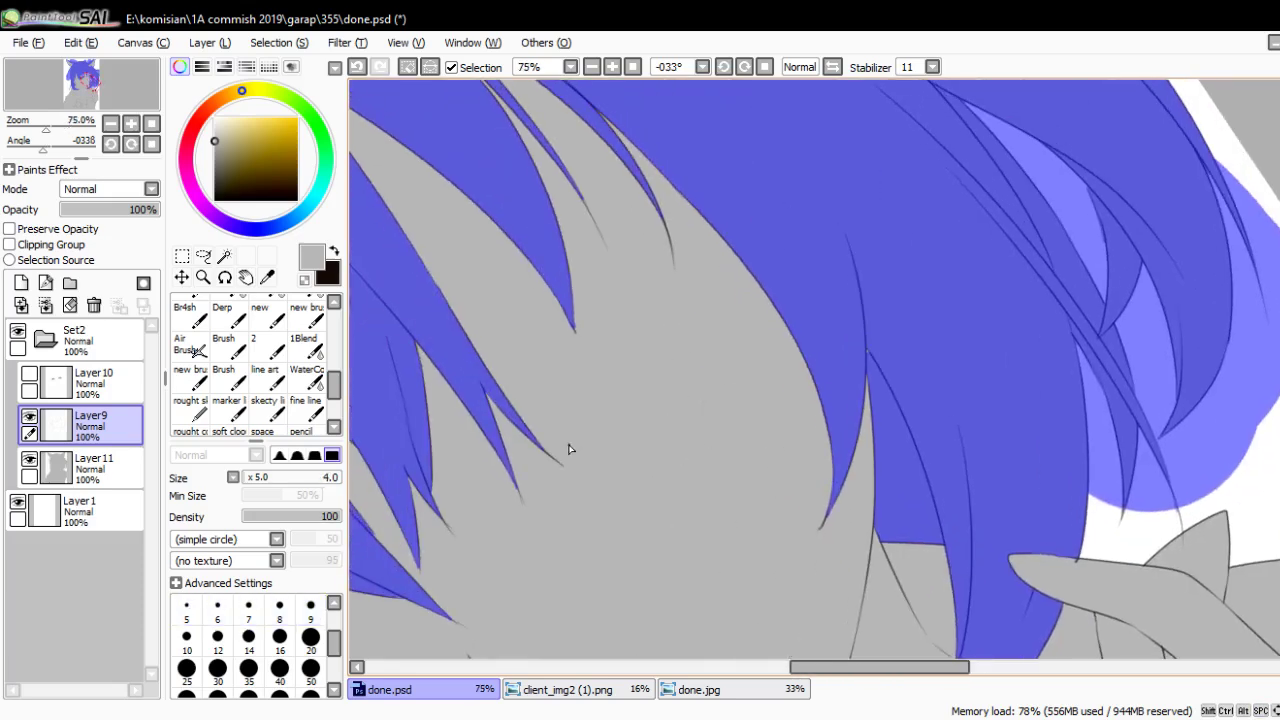
key(End)
scroll(728, 549, down, 1)
scroll(692, 397, up, 2)
key(End)
scroll(717, 429, up, 1)
key(End)
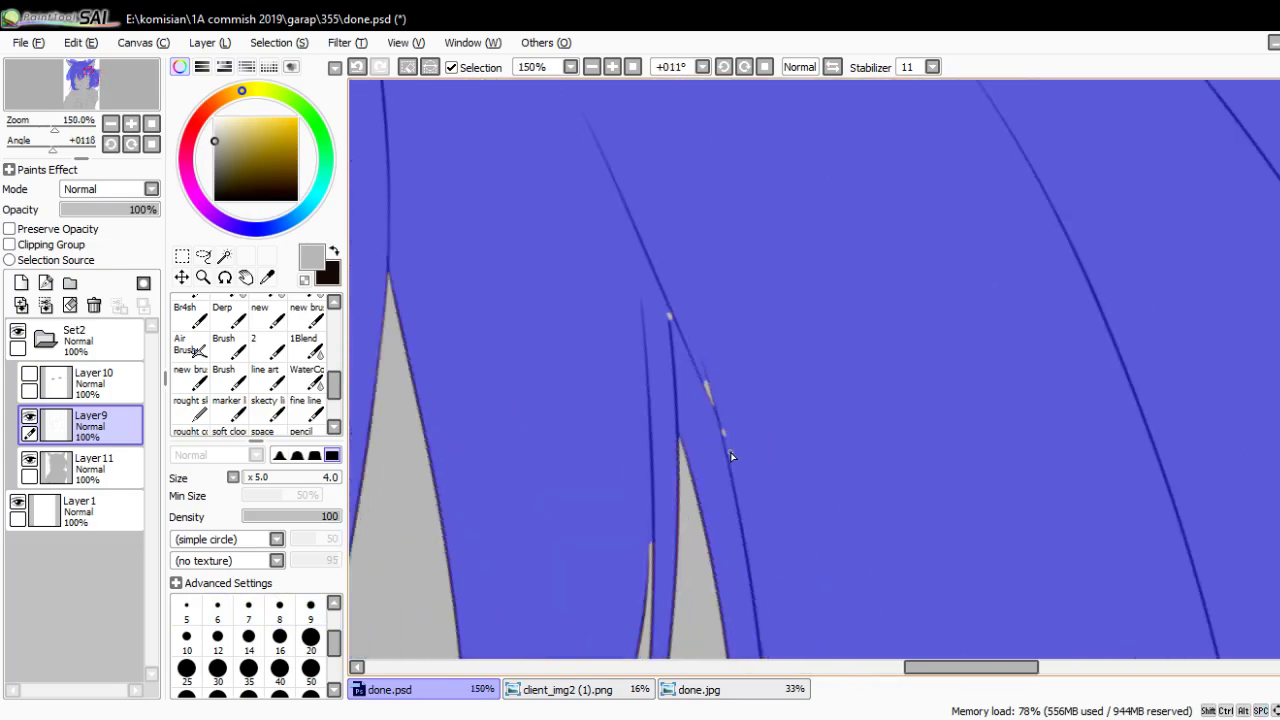
Review the whole head, turn the blue mask into a selection and select Layer11
key(bracketright)
key(bracketright)
key(bracketright)
key(bracketright)
scroll(740, 357, down, 1)
scroll(803, 463, down, 3)
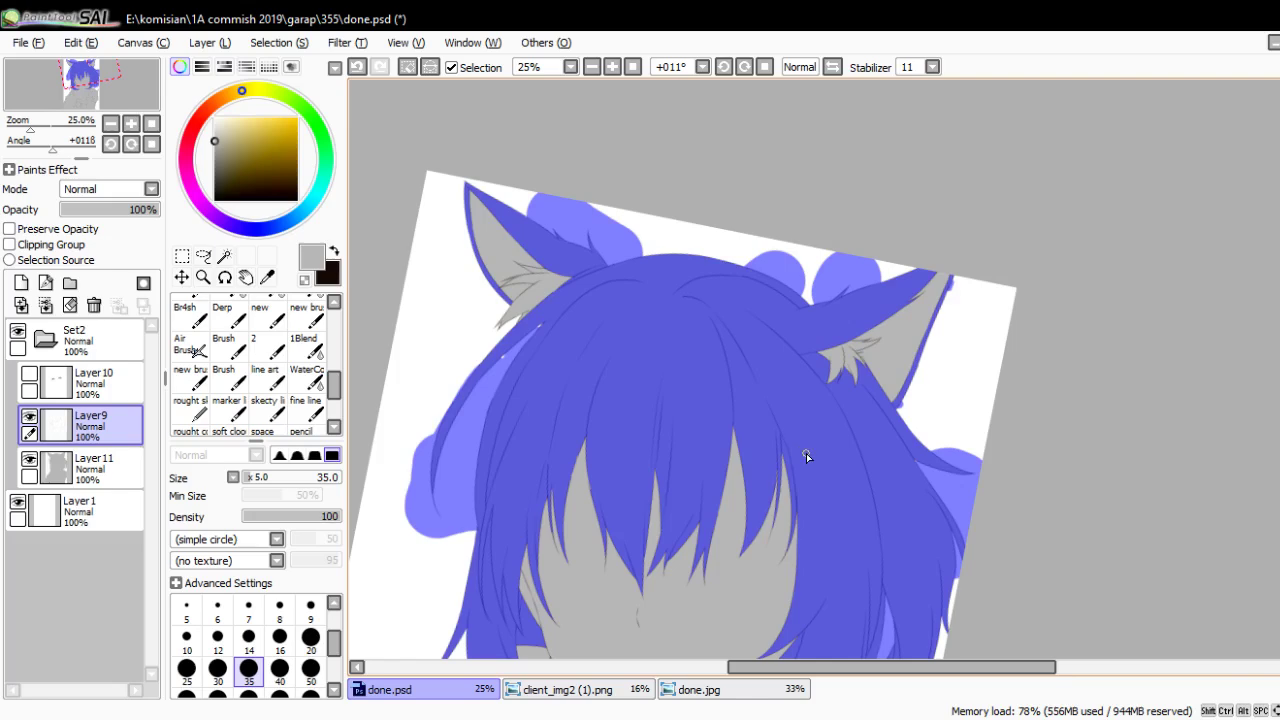
drag(806, 457, 716, 176)
key(Delete)
key(Delete)
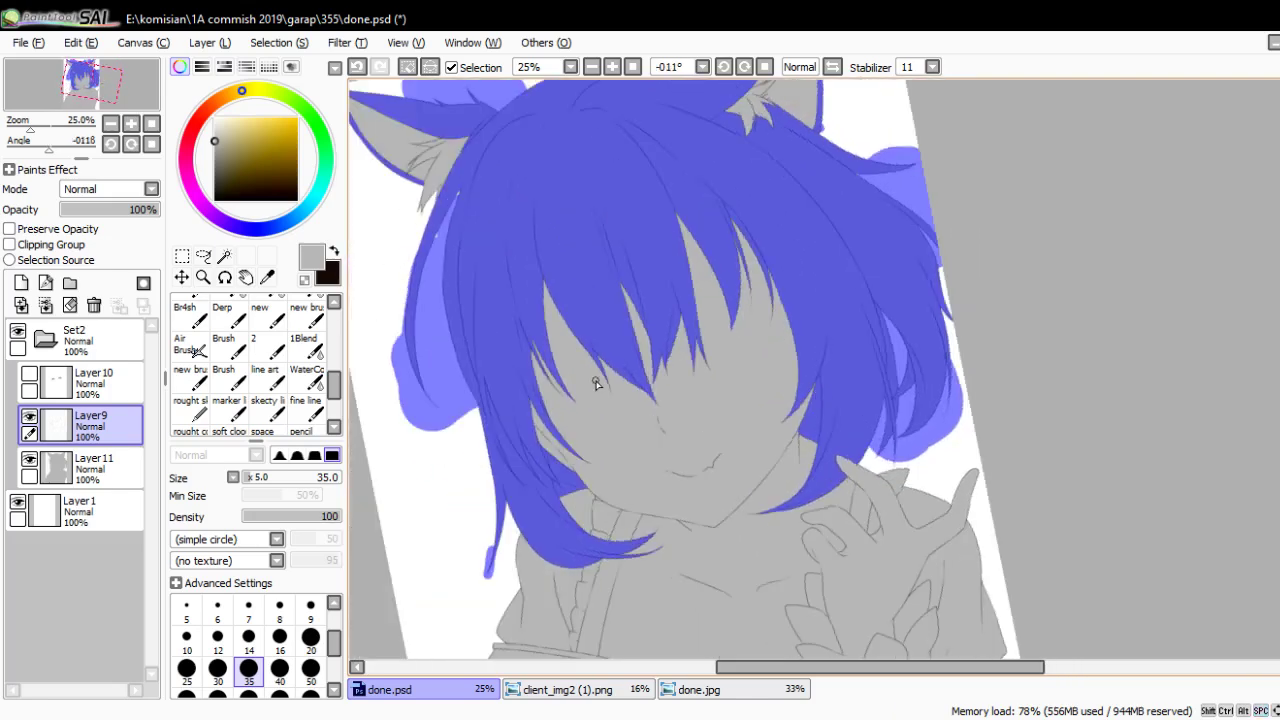
scroll(455, 213, up, 1)
scroll(455, 213, down, 2)
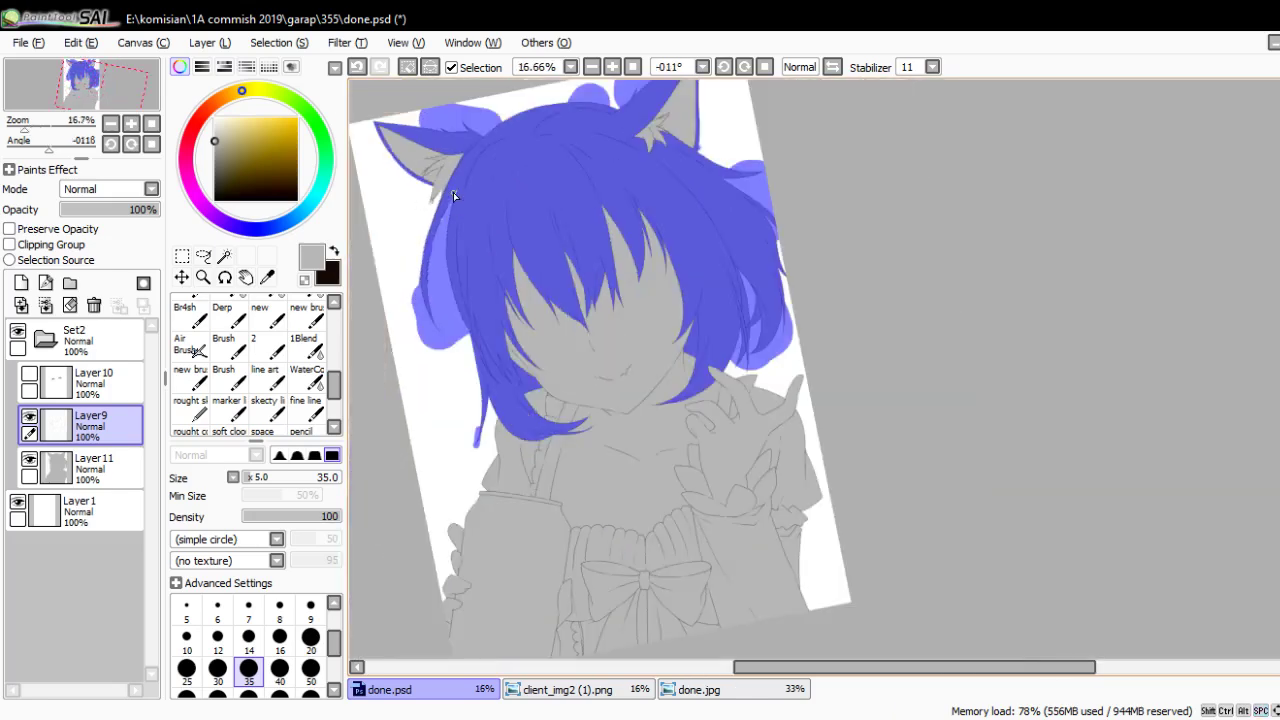
key(b)
click(105, 482)
Add Layer12 clipped to Layer11, sample the brown hair from client_img2 (1).png, and tile the windows
click(21, 283)
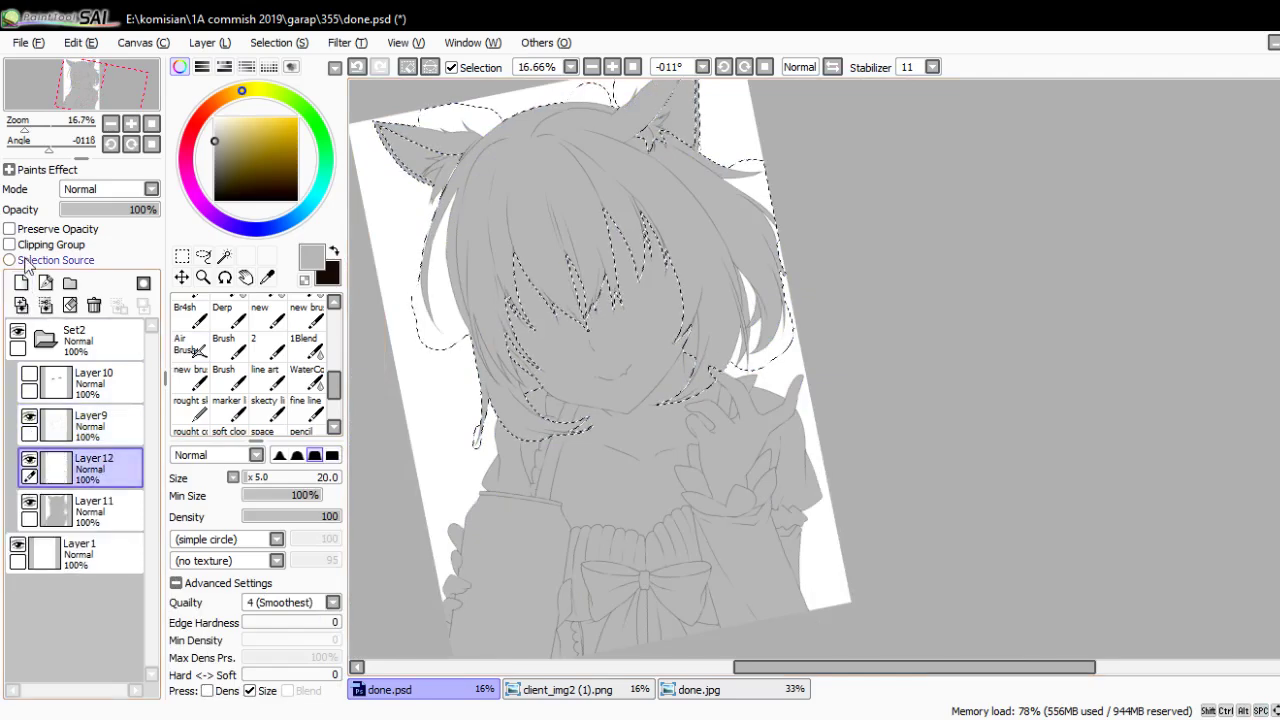
click(9, 244)
click(570, 689)
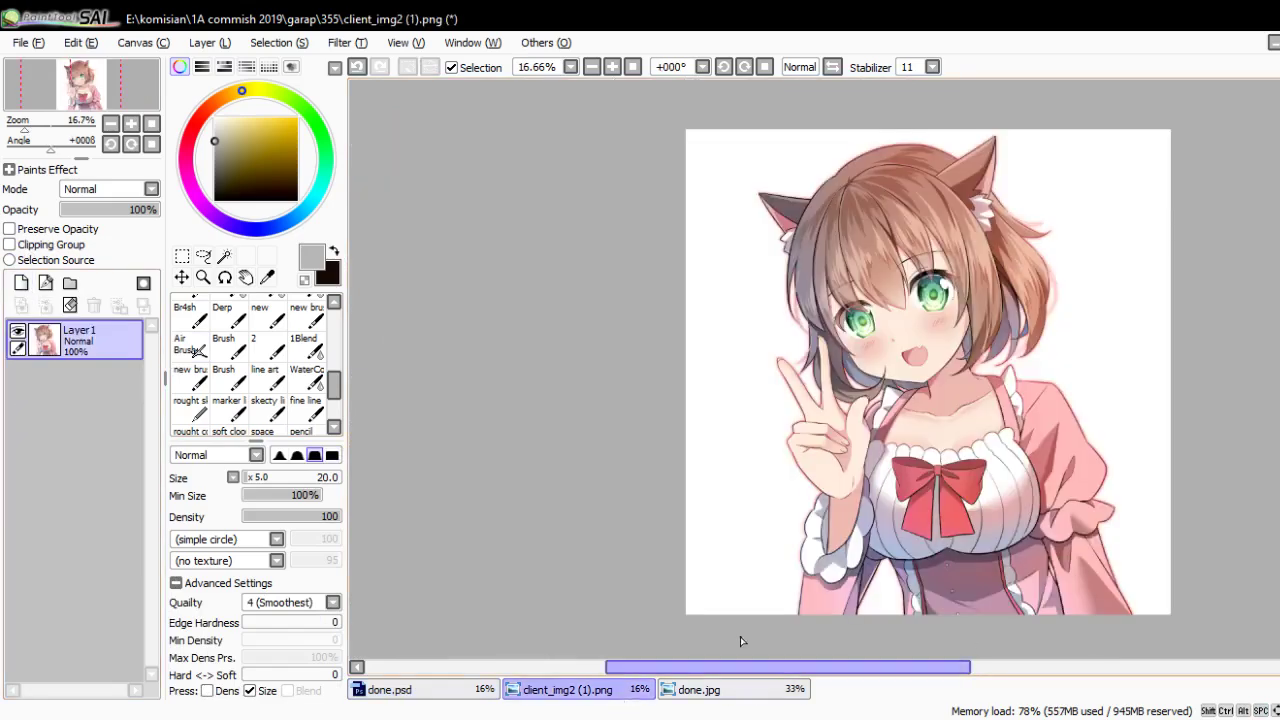
scroll(848, 358, up, 2)
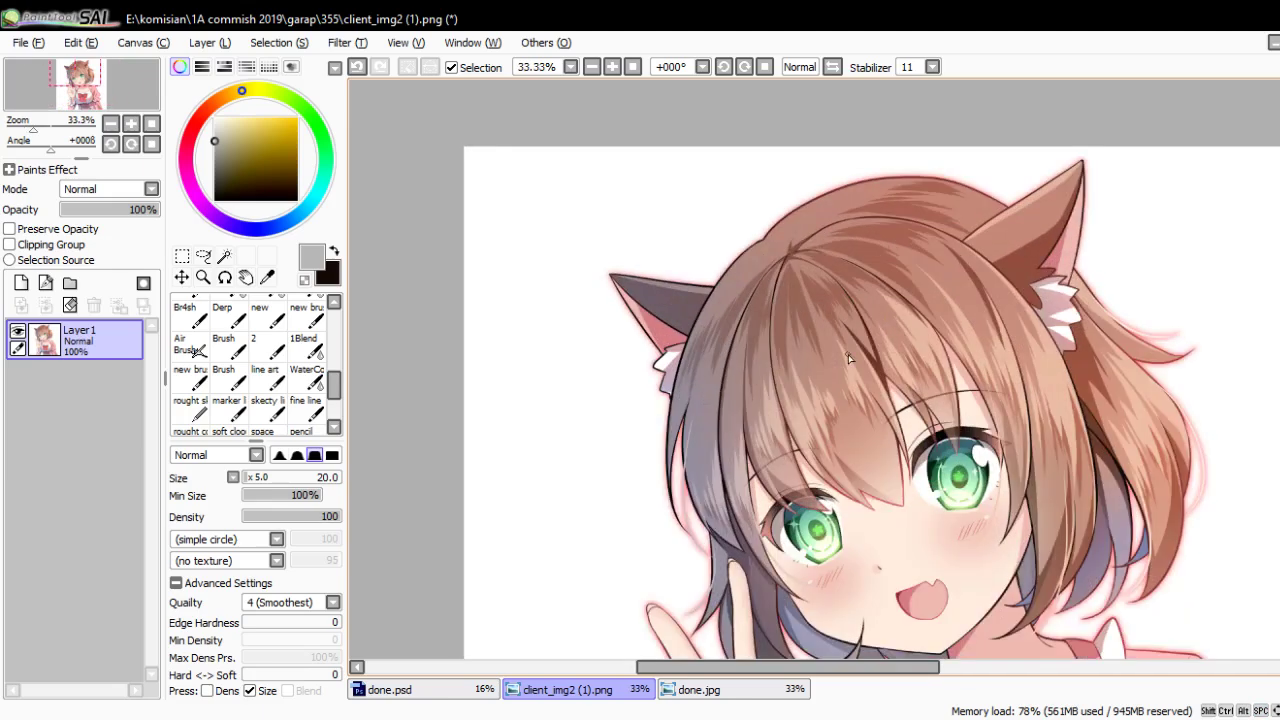
alt+click(968, 277)
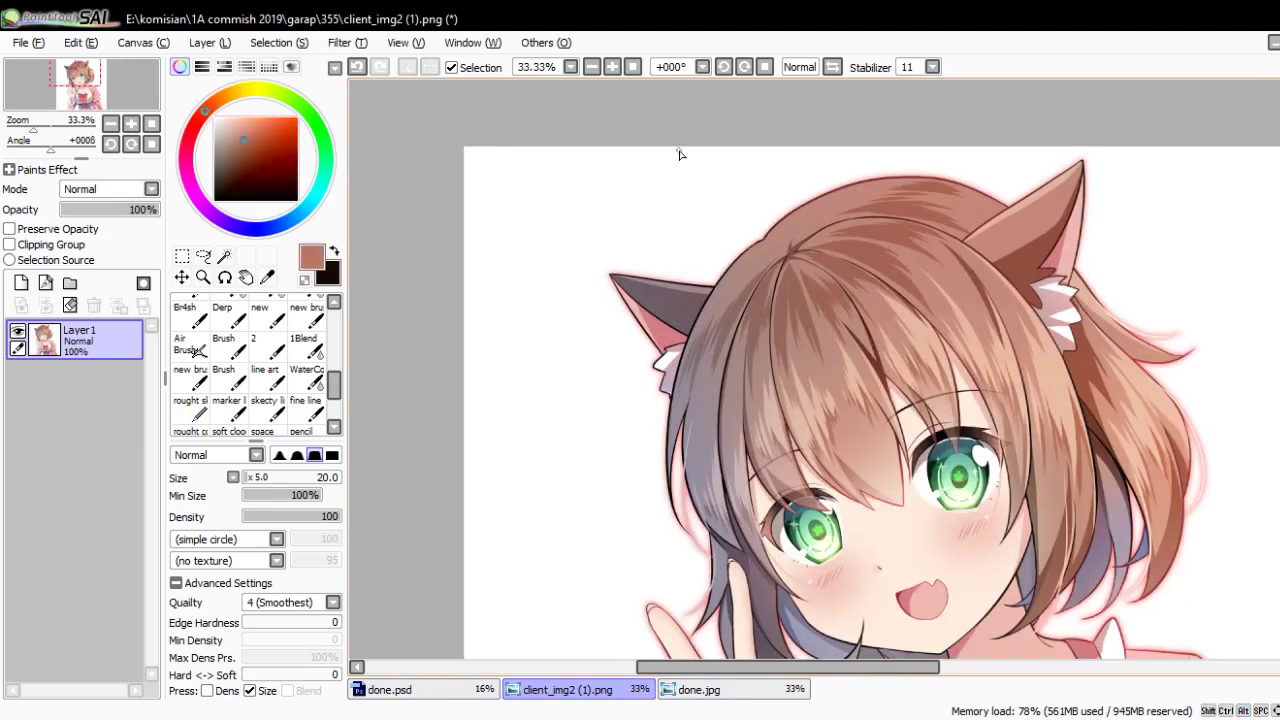
click(1273, 42)
Paint the sampled brown over the selected hair on Layer12 and maximize done.psd
click(781, 310)
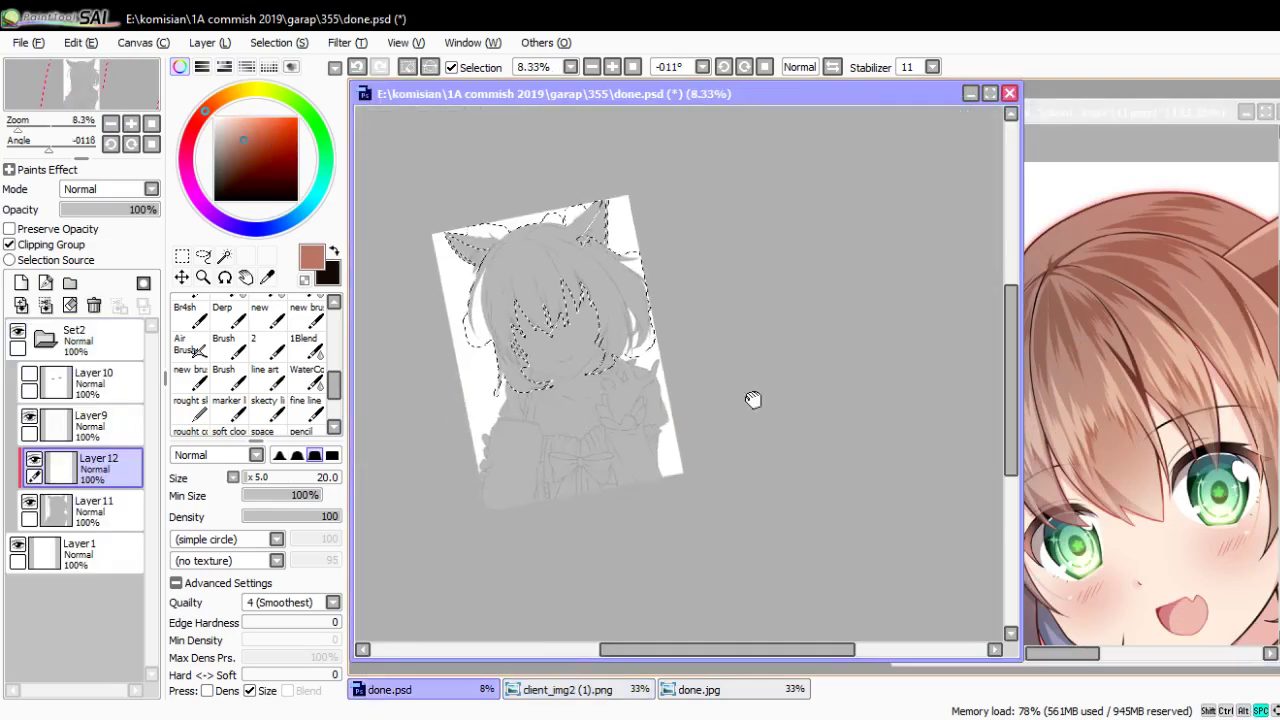
key(Delete)
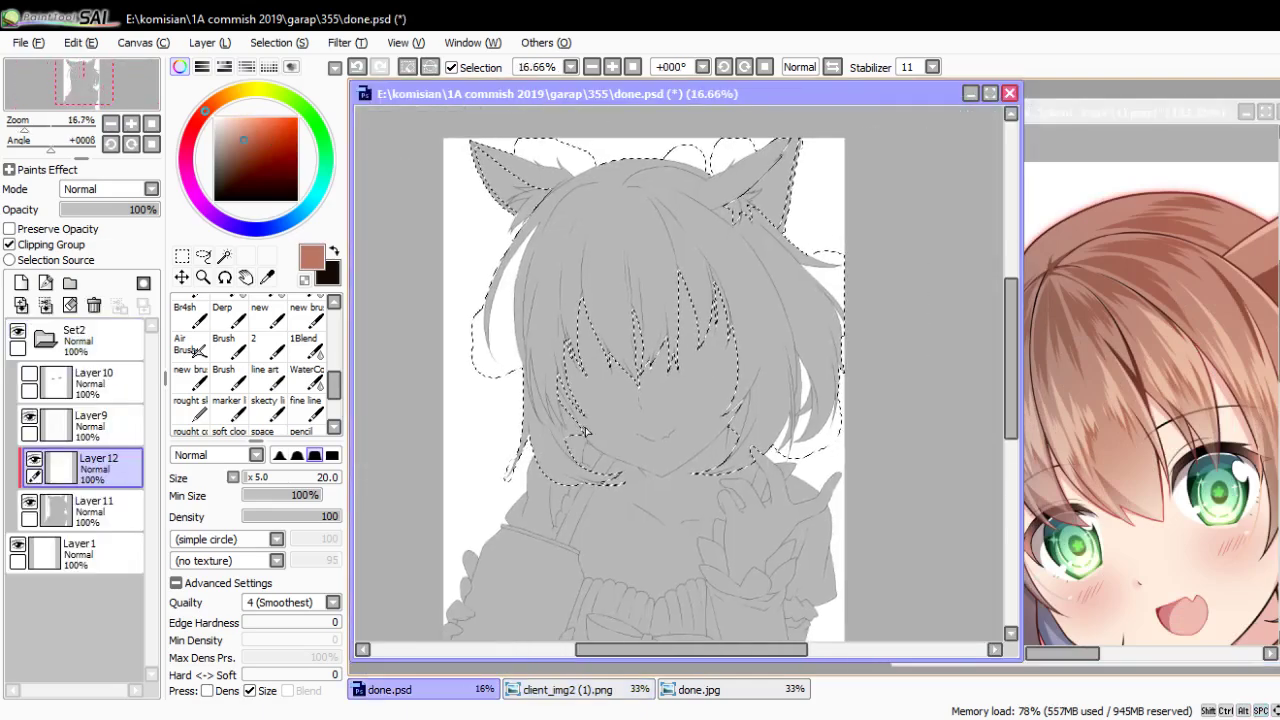
mouse_move(688, 345)
mouse_down()
mouse_move(606, 355)
mouse_move(648, 369)
mouse_up()
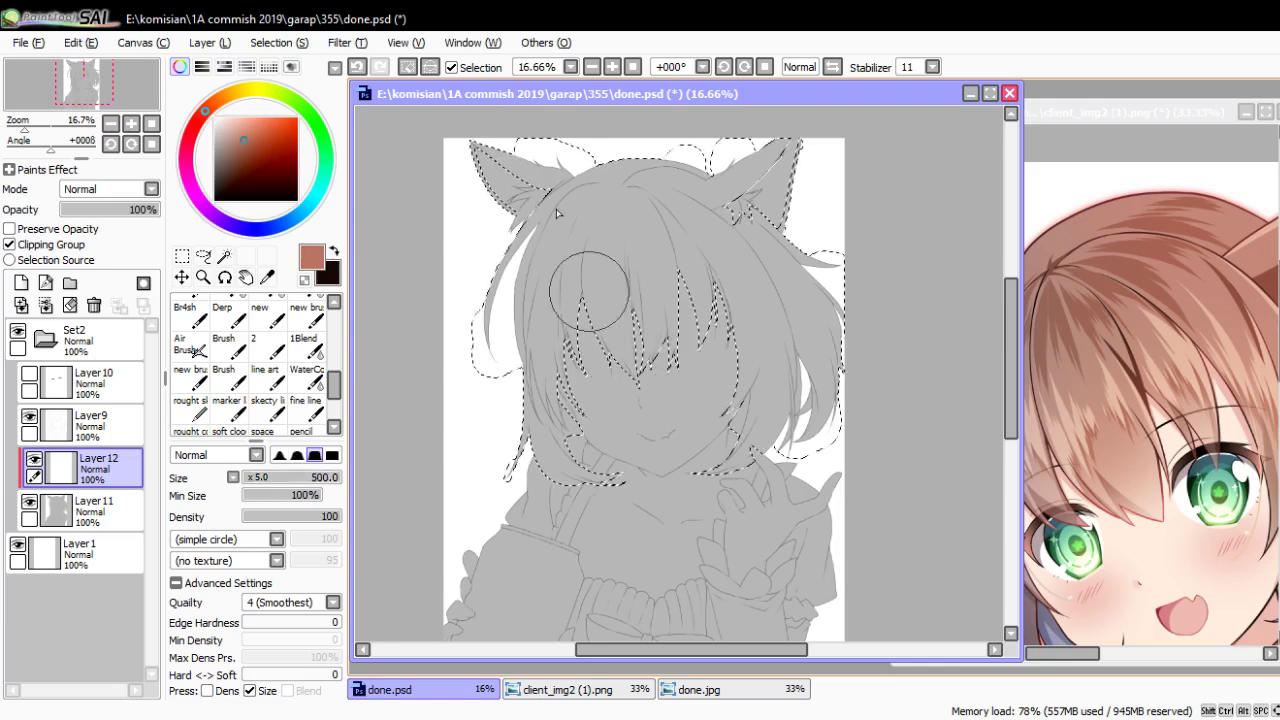
mouse_move(523, 214)
mouse_down()
mouse_move(449, 286)
mouse_move(585, 330)
mouse_move(640, 276)
mouse_move(590, 200)
mouse_move(720, 250)
mouse_move(760, 380)
mouse_move(813, 425)
mouse_move(822, 381)
mouse_up()
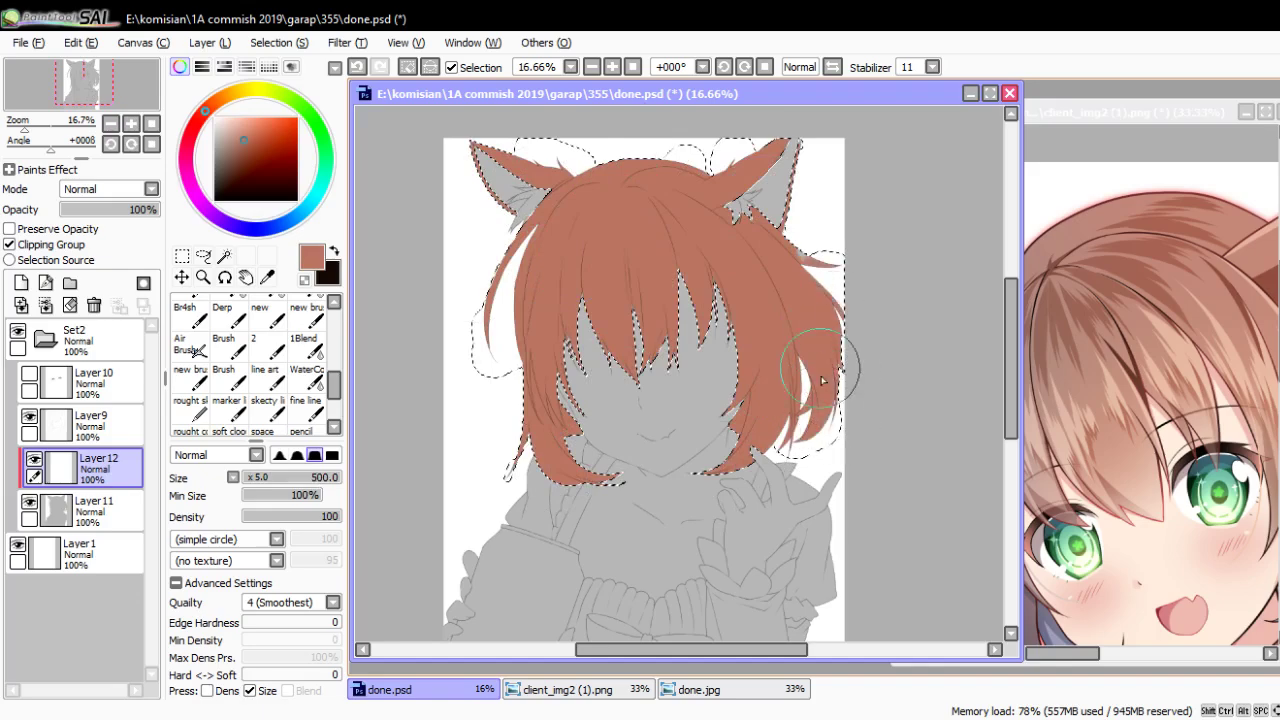
key(b)
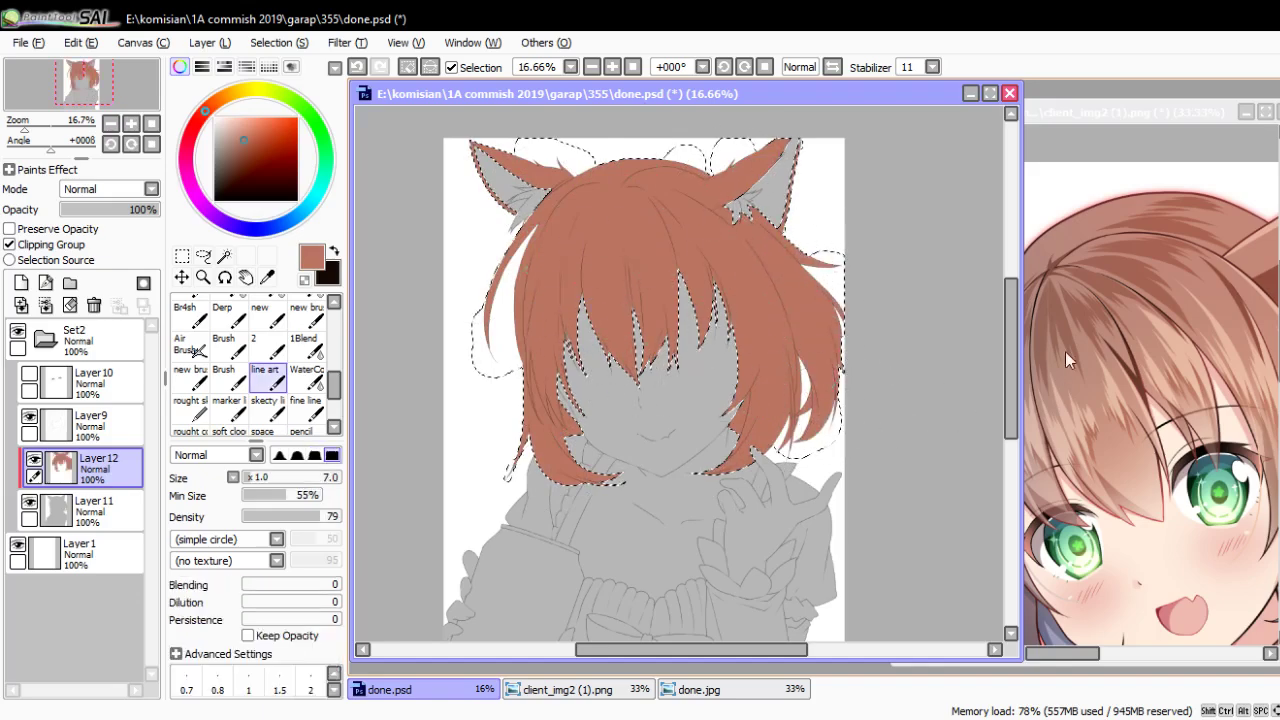
click(989, 93)
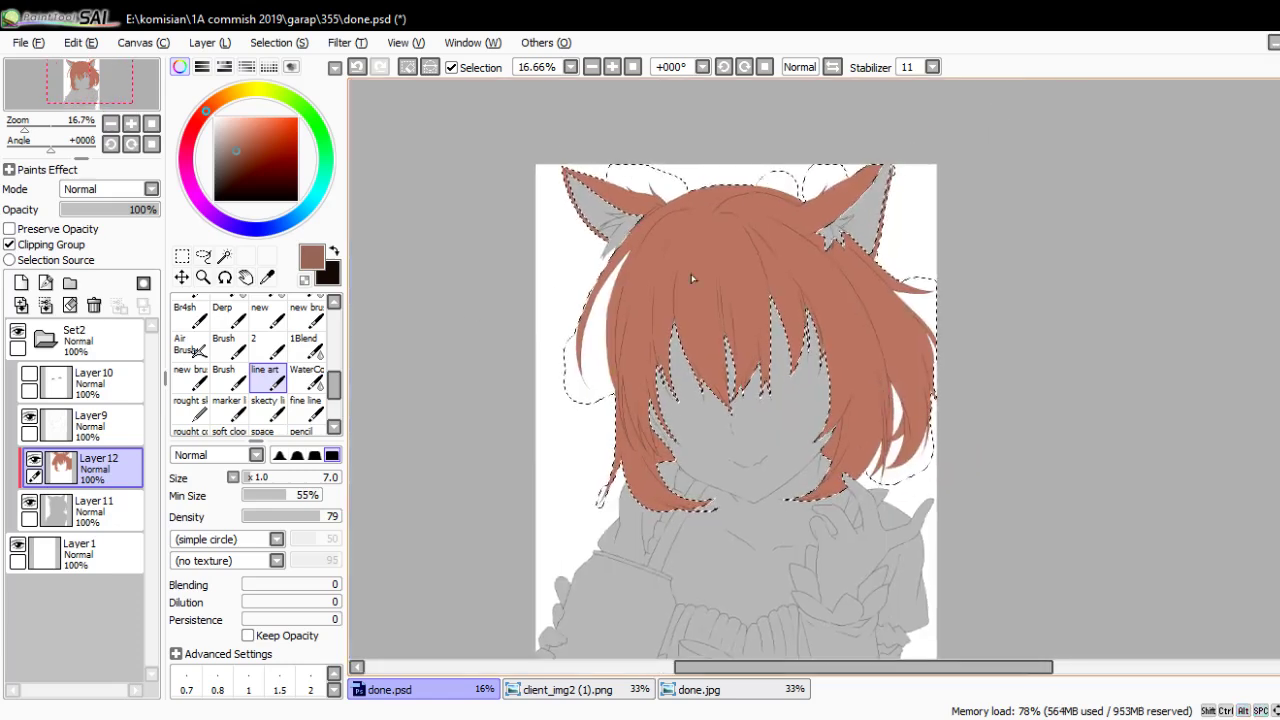
Clear the hair selection on Layer12, briefly restoring it with undo before deselecting again
click(186, 256)
key(ctrl+d)
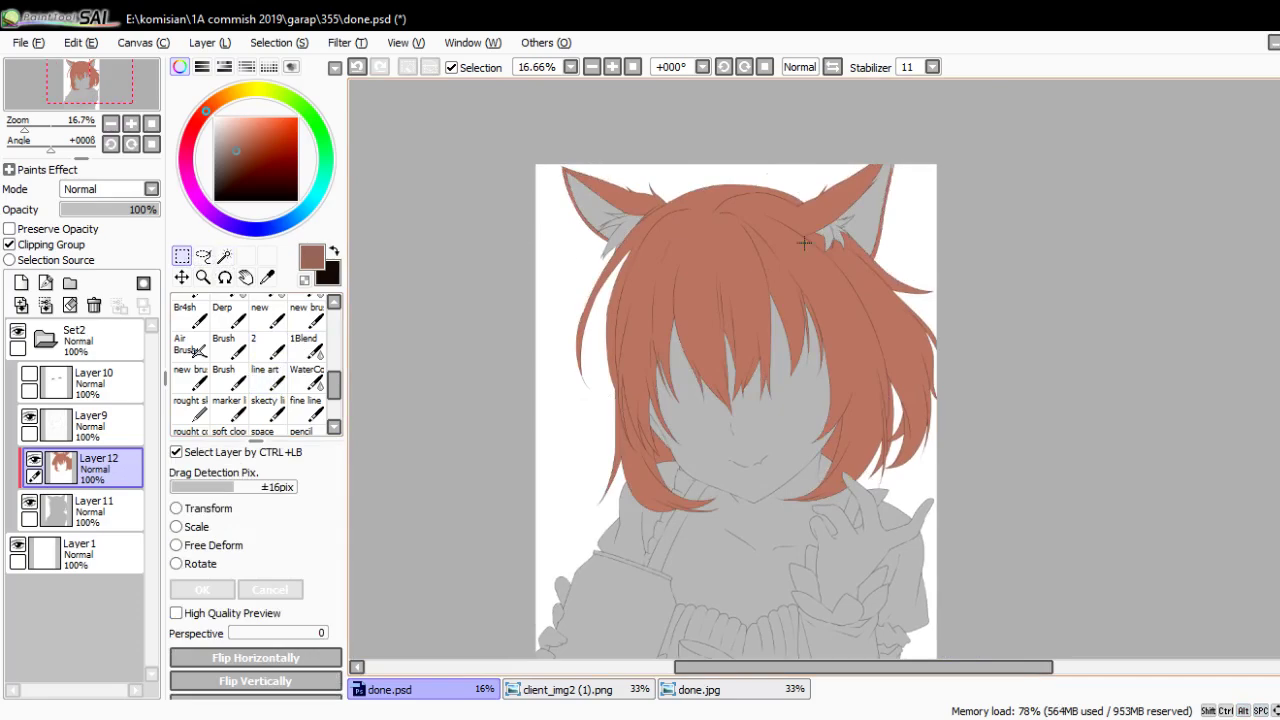
scroll(848, 197, up, 2)
key(ctrl+z)
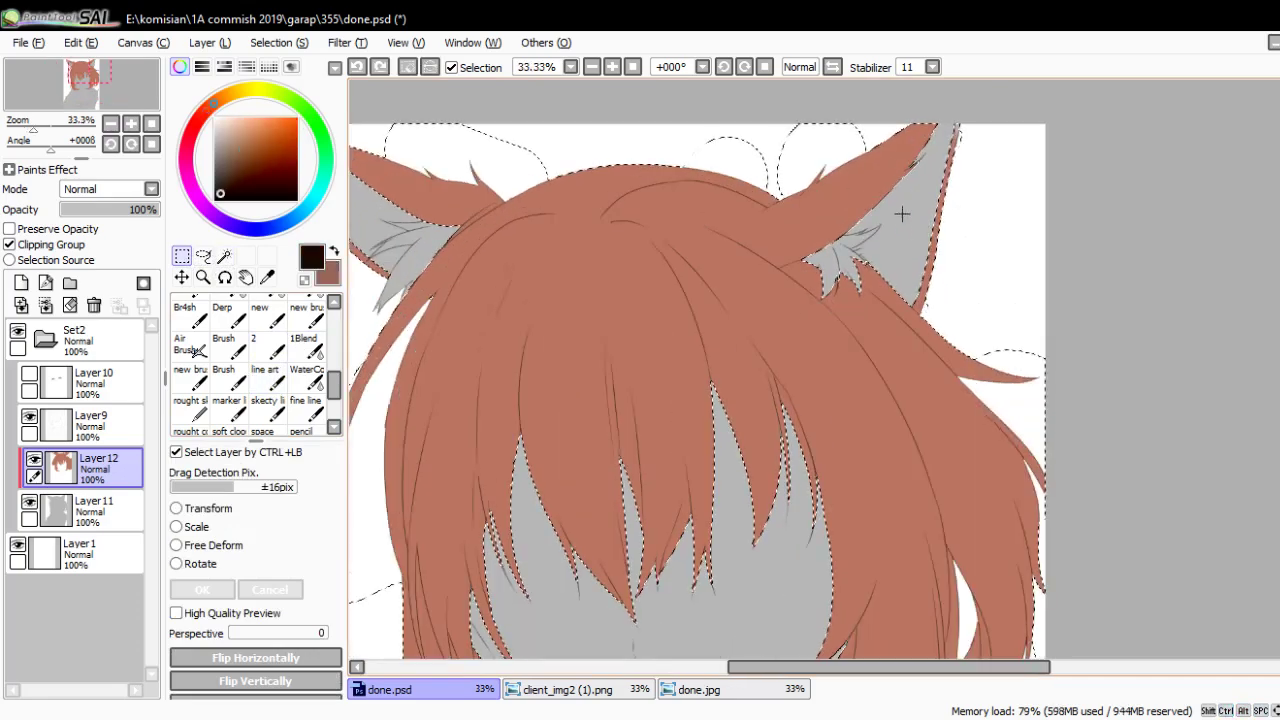
key(b)
scroll(935, 352, down, 1)
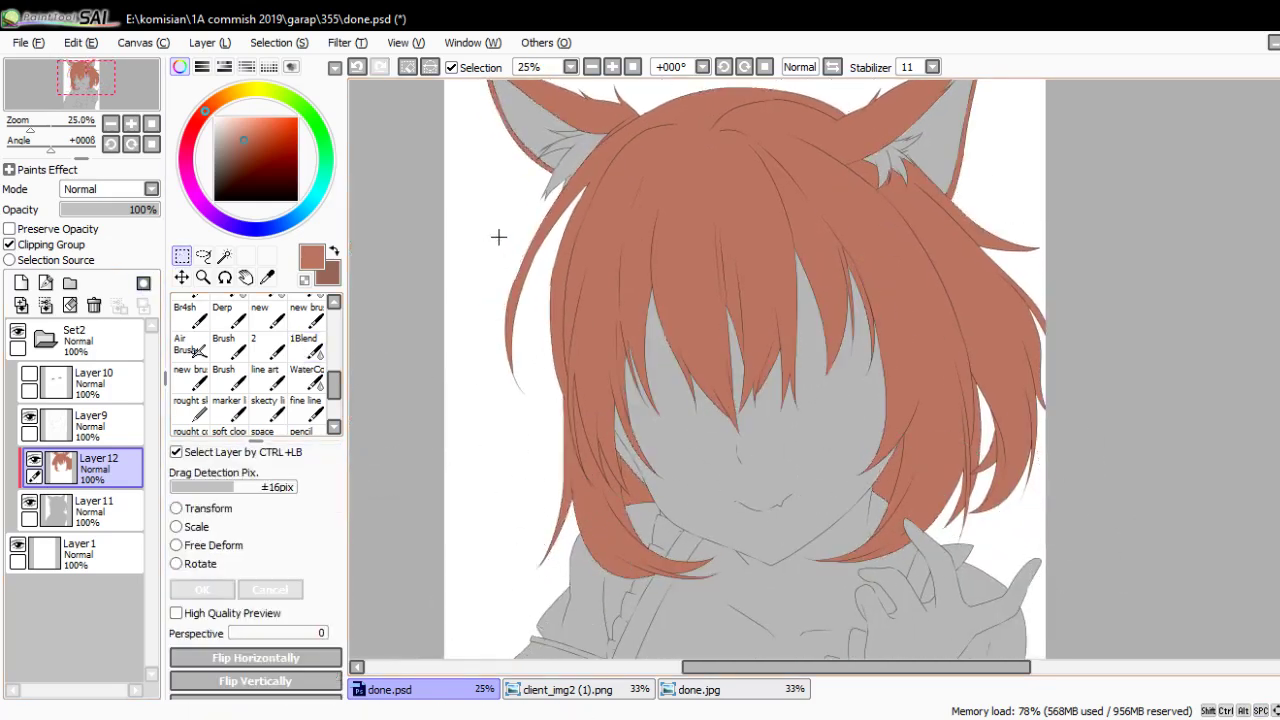
key(ctrl+d)
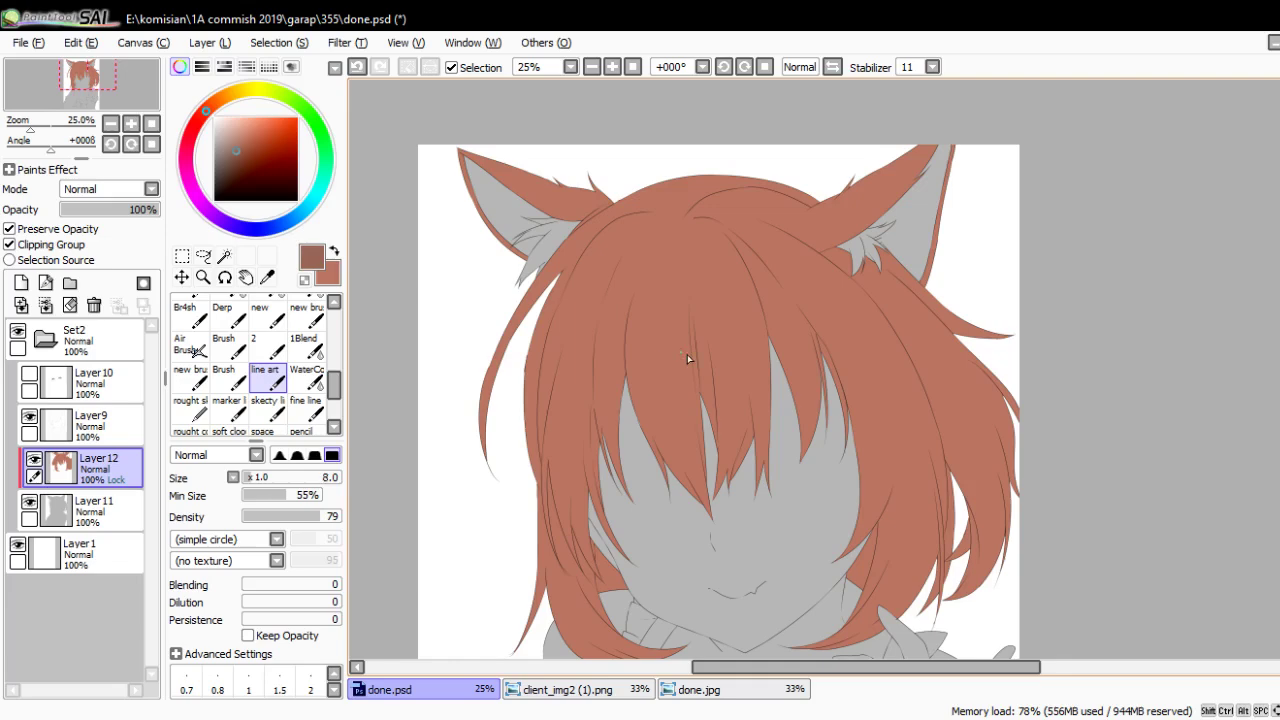
Paint a darker brown shadow band across the upper hair and near the right ear
drag(503, 300, 985, 271)
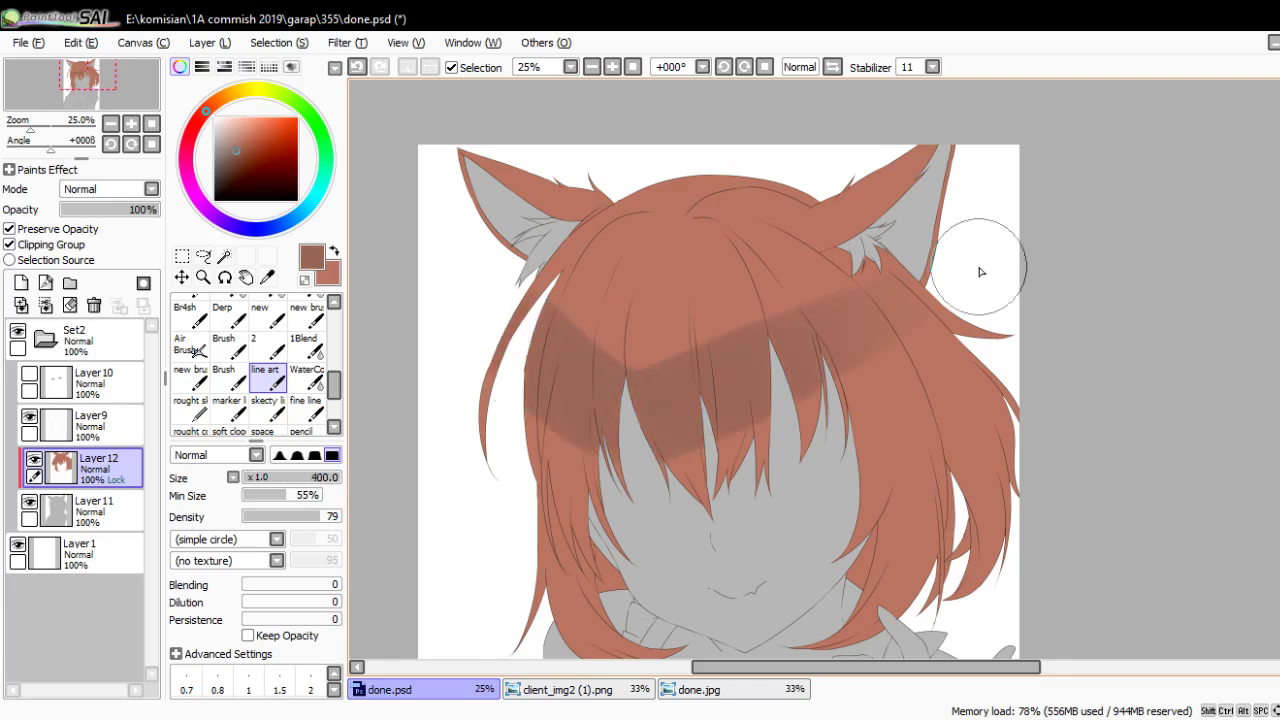
key(bracketleft)
drag(880, 278, 850, 240)
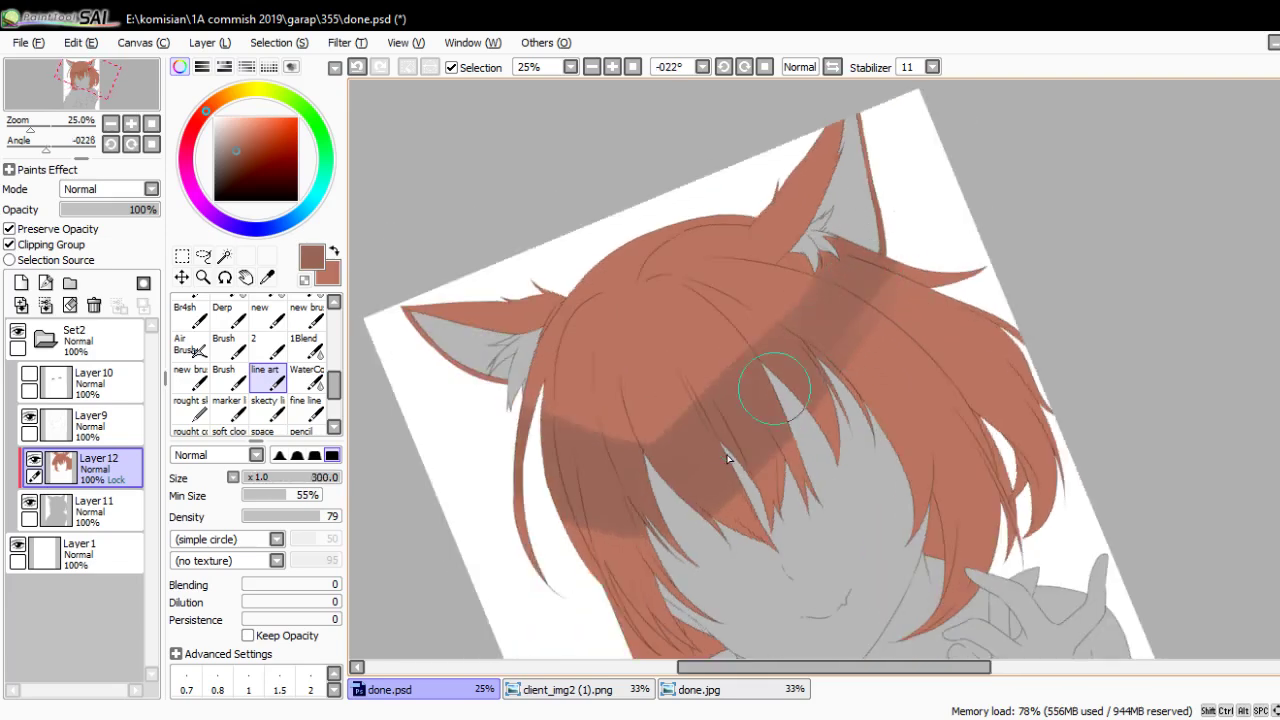
drag(605, 540, 785, 450)
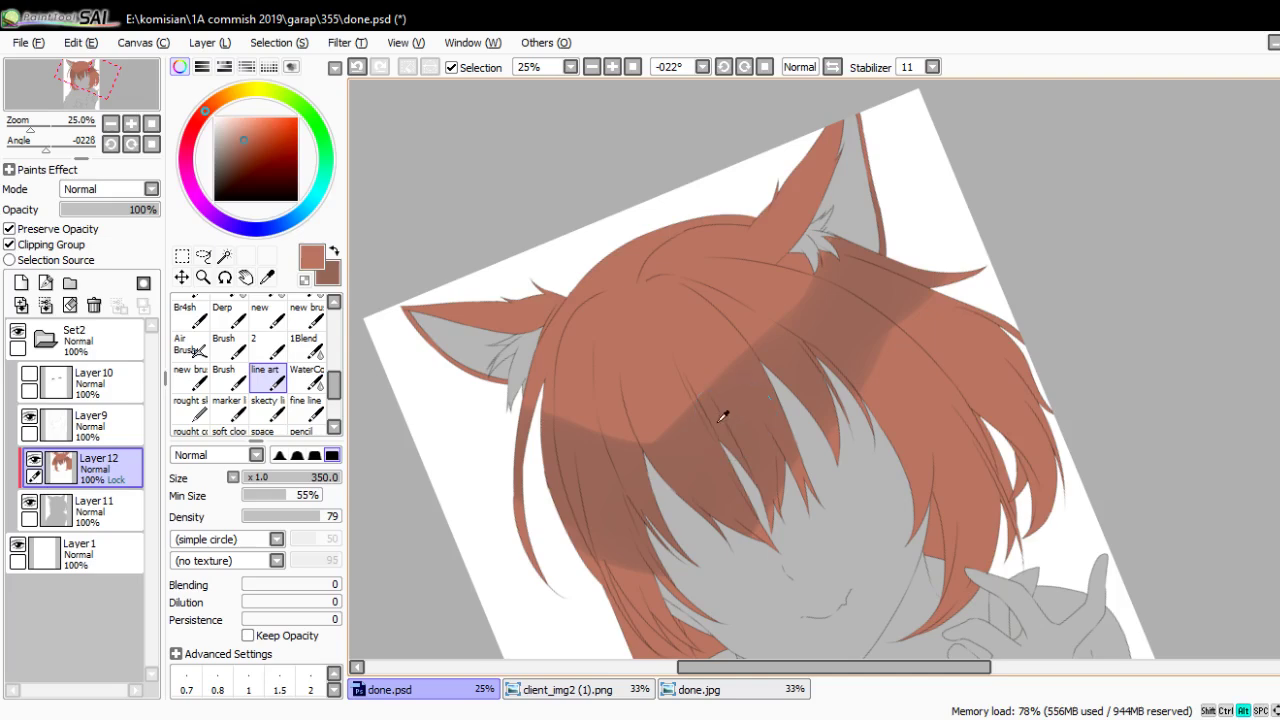
click(238, 157)
mouse_move(508, 414)
mouse_down()
mouse_move(695, 467)
mouse_move(735, 433)
mouse_up()
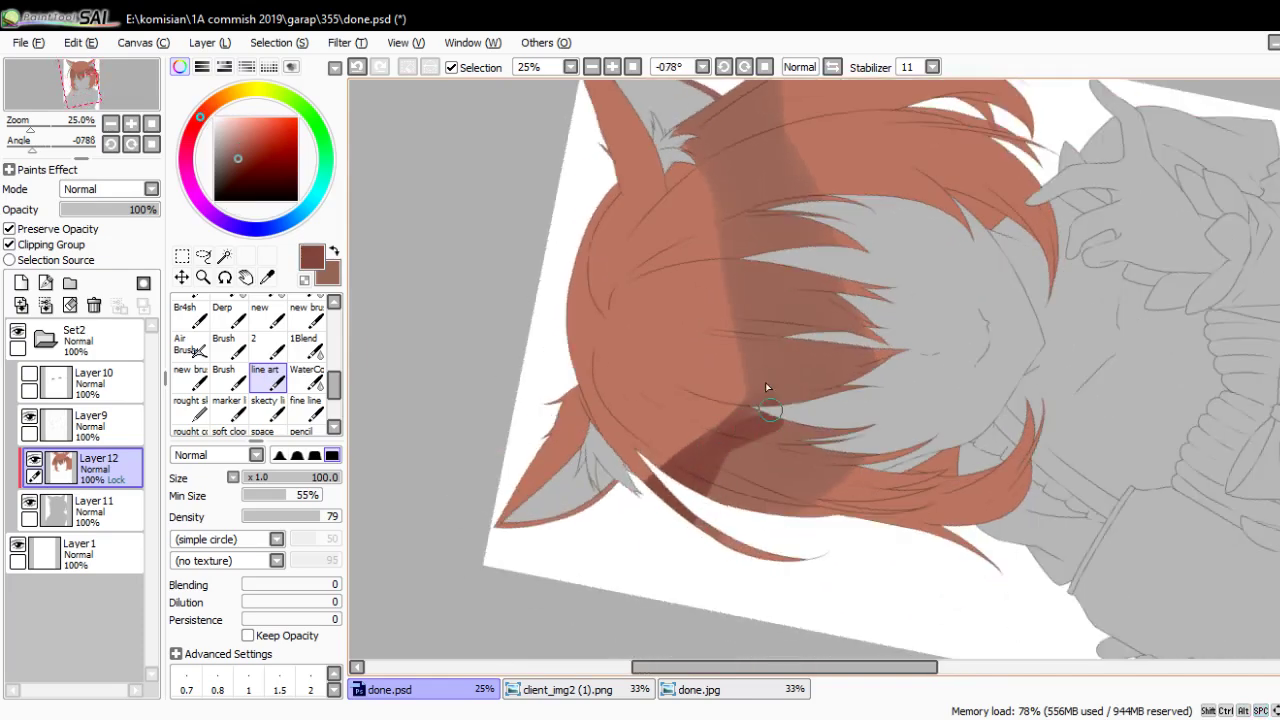
drag(766, 373, 757, 409)
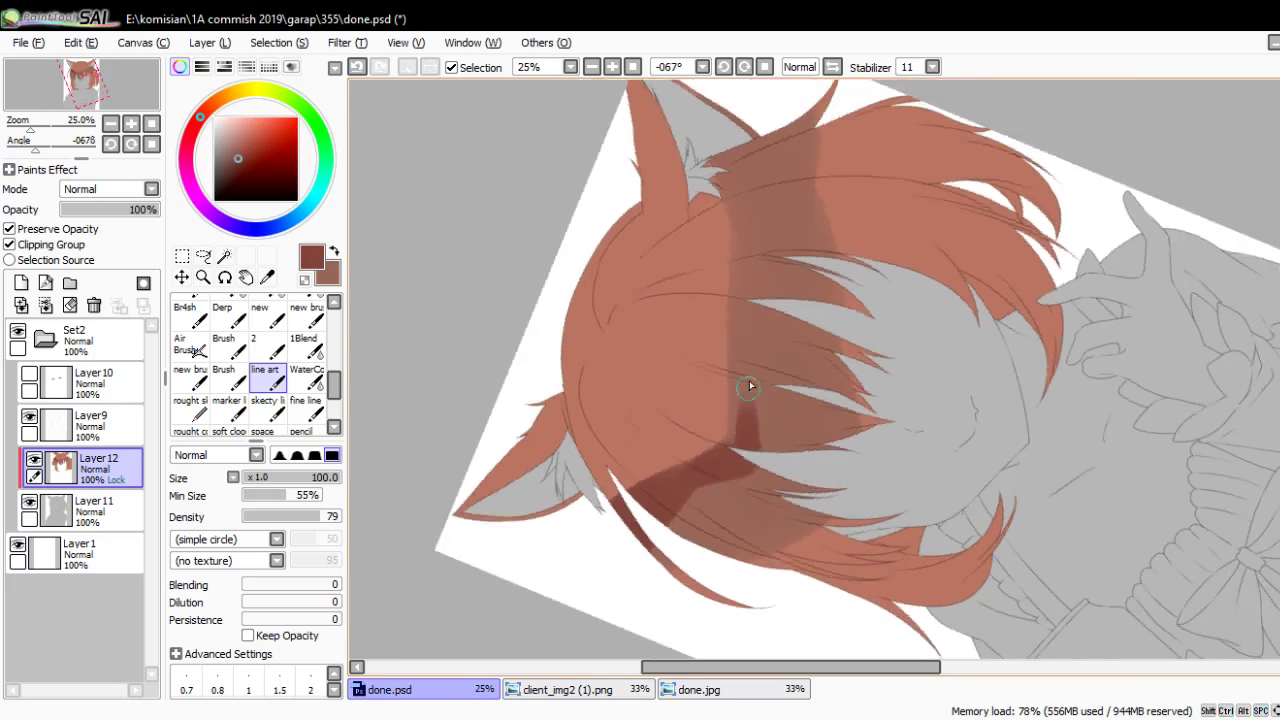
drag(760, 342, 731, 486)
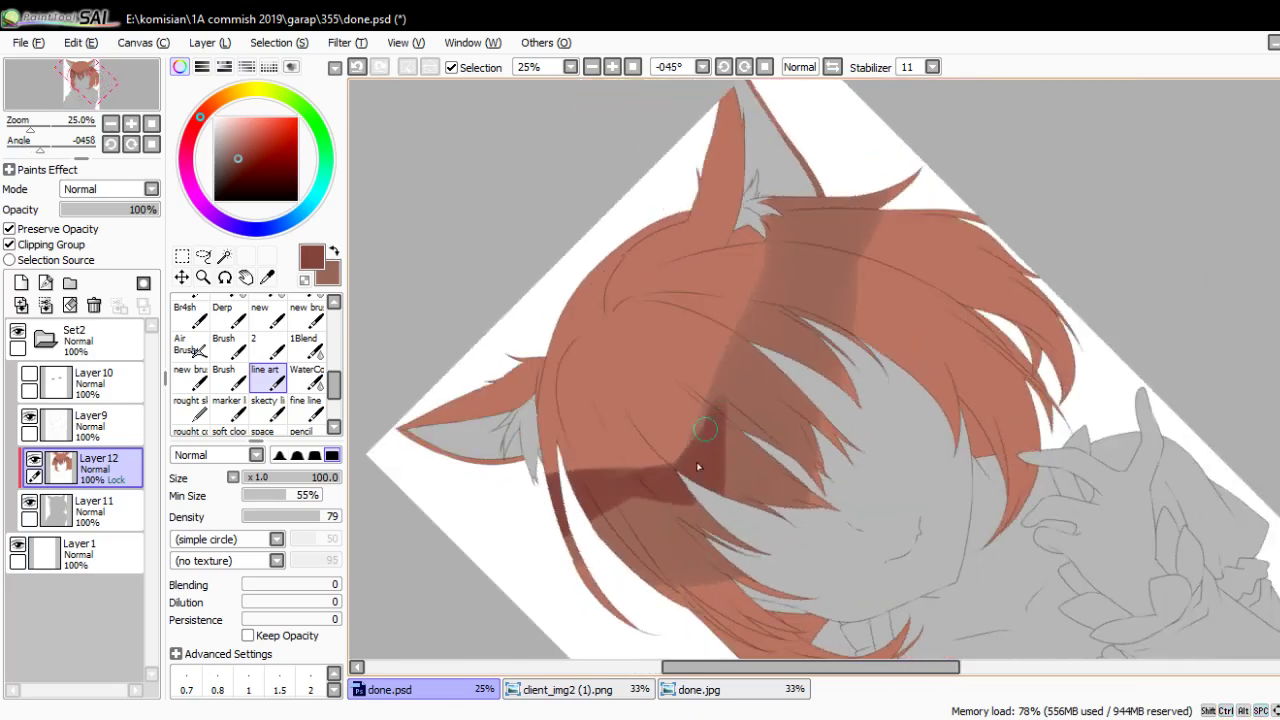
scroll(764, 300, up, 2)
drag(793, 236, 779, 234)
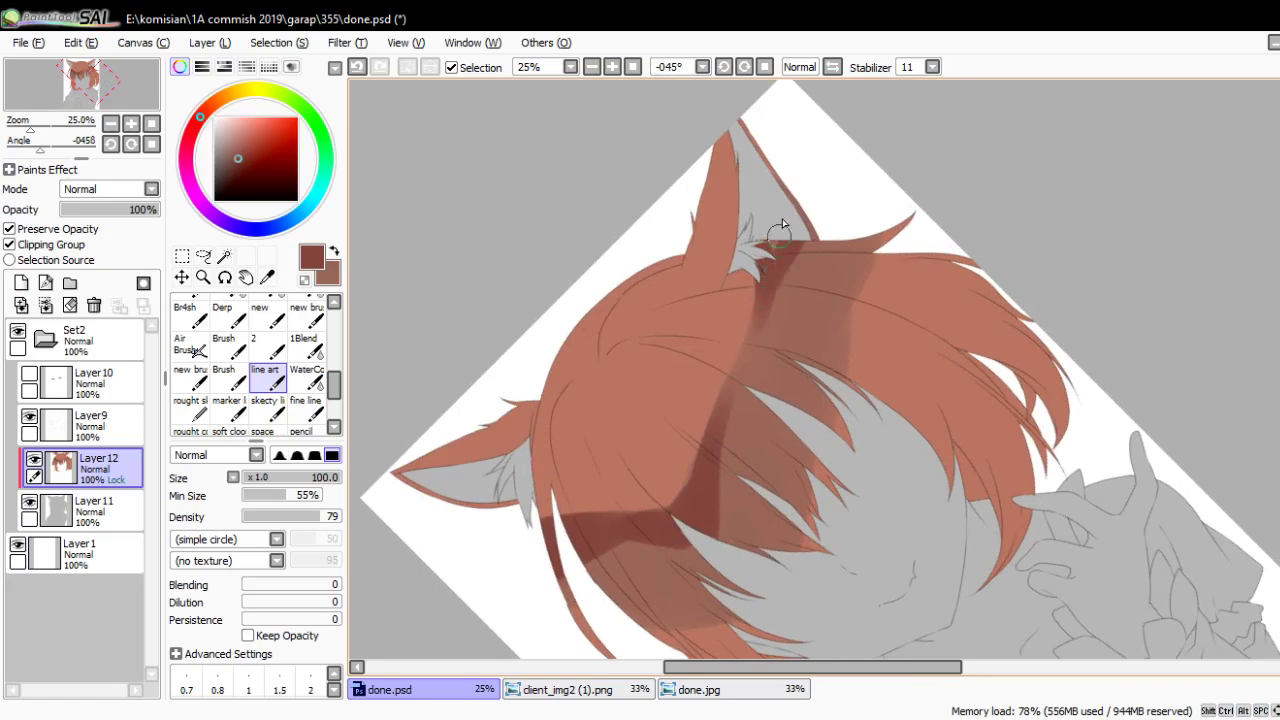
drag(734, 449, 517, 423)
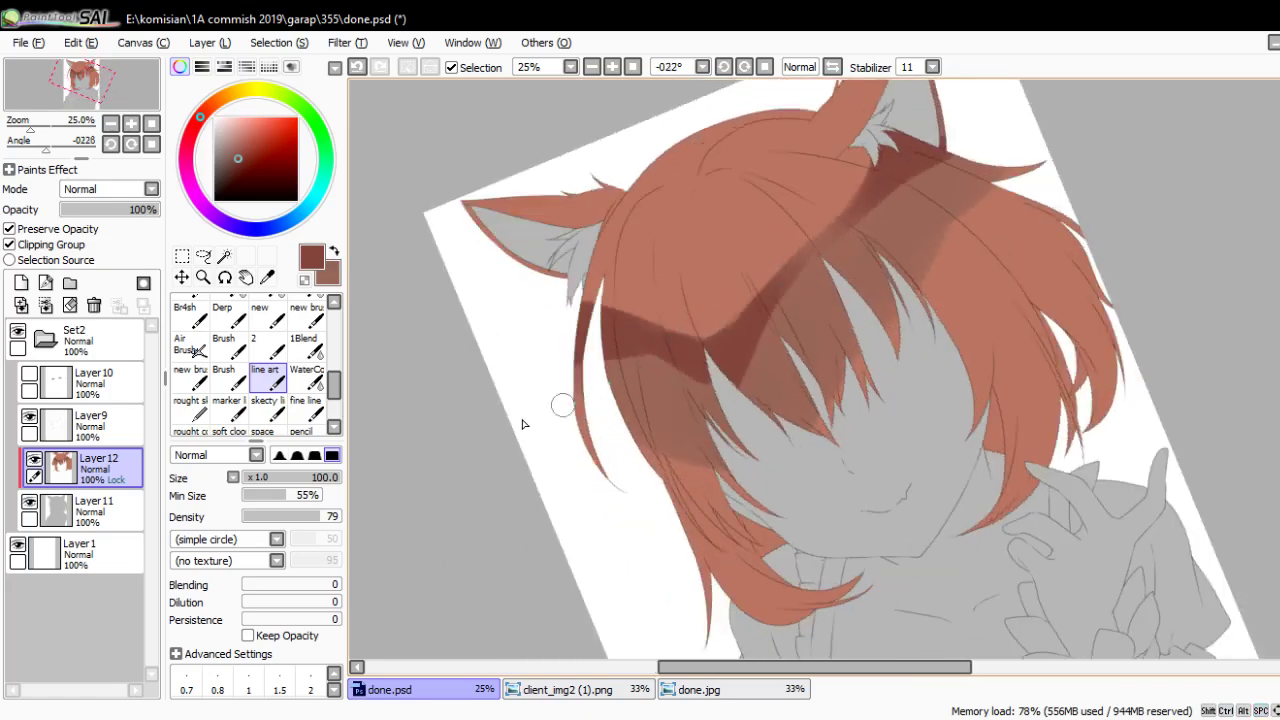
Soften the dark band with the WaterColor brush at size 200, then straighten and zoom out
click(306, 377)
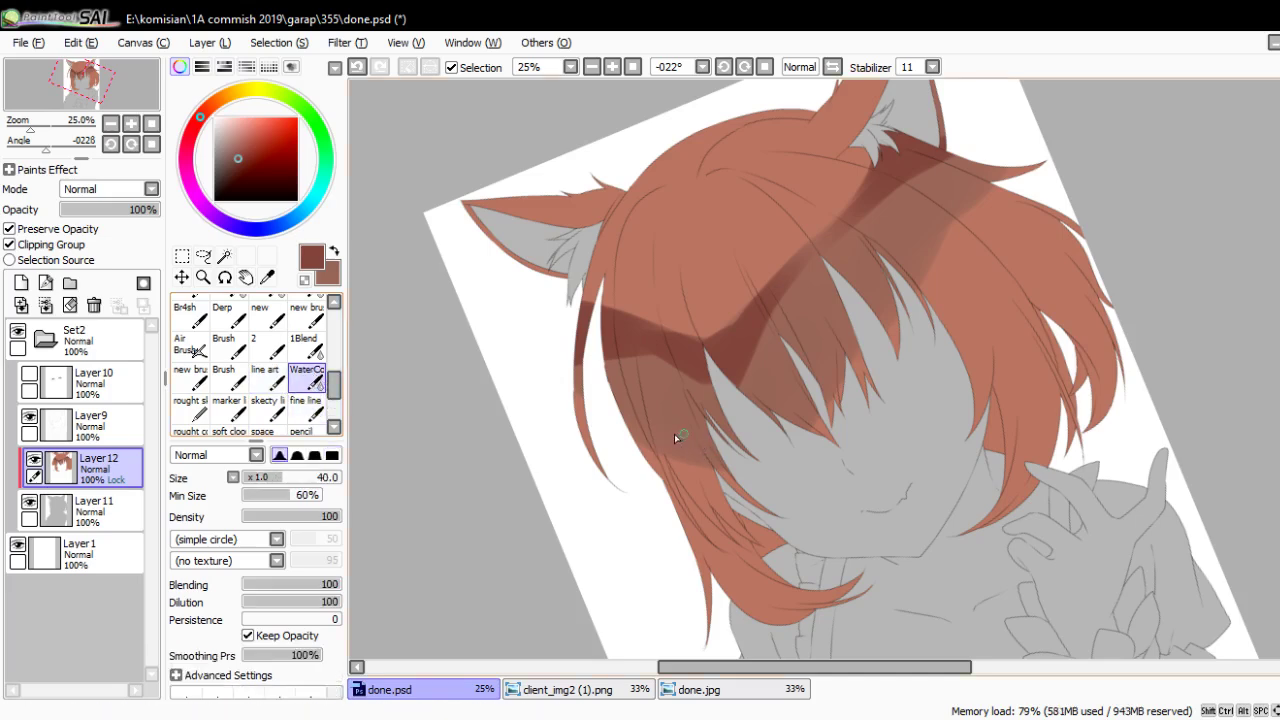
key(bracketright)
key(bracketright)
key(bracketright)
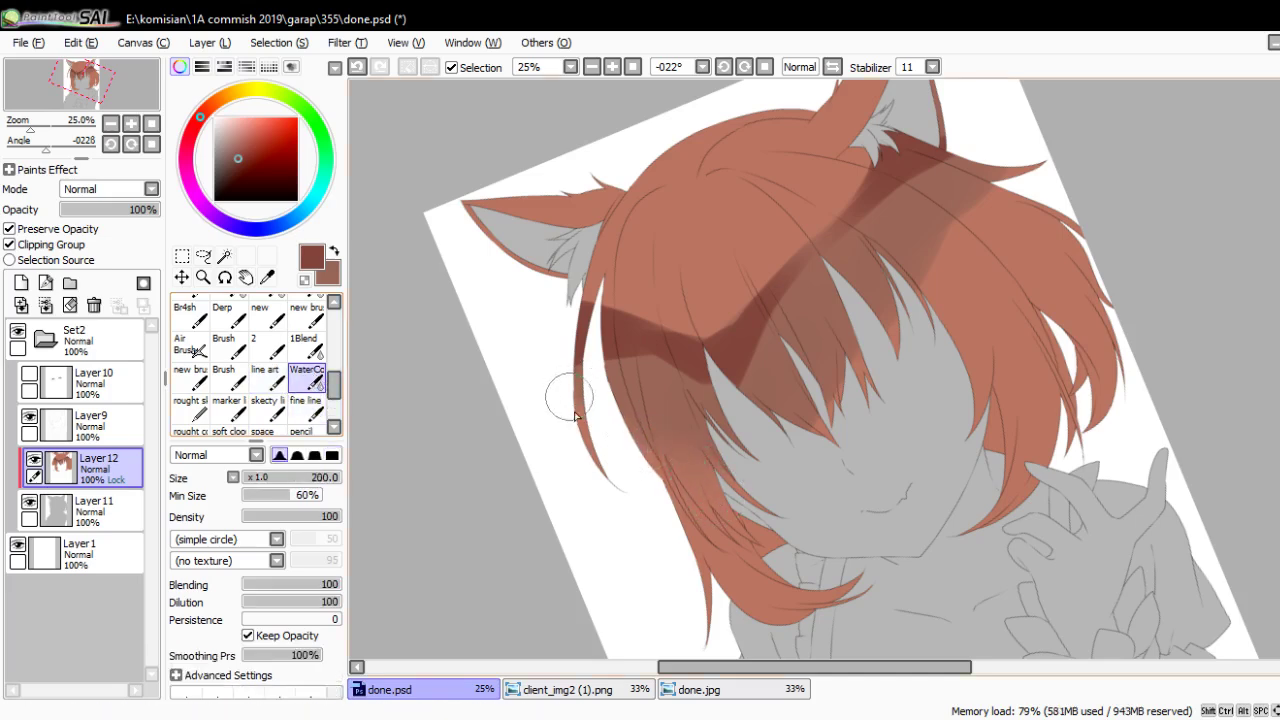
drag(661, 381, 769, 340)
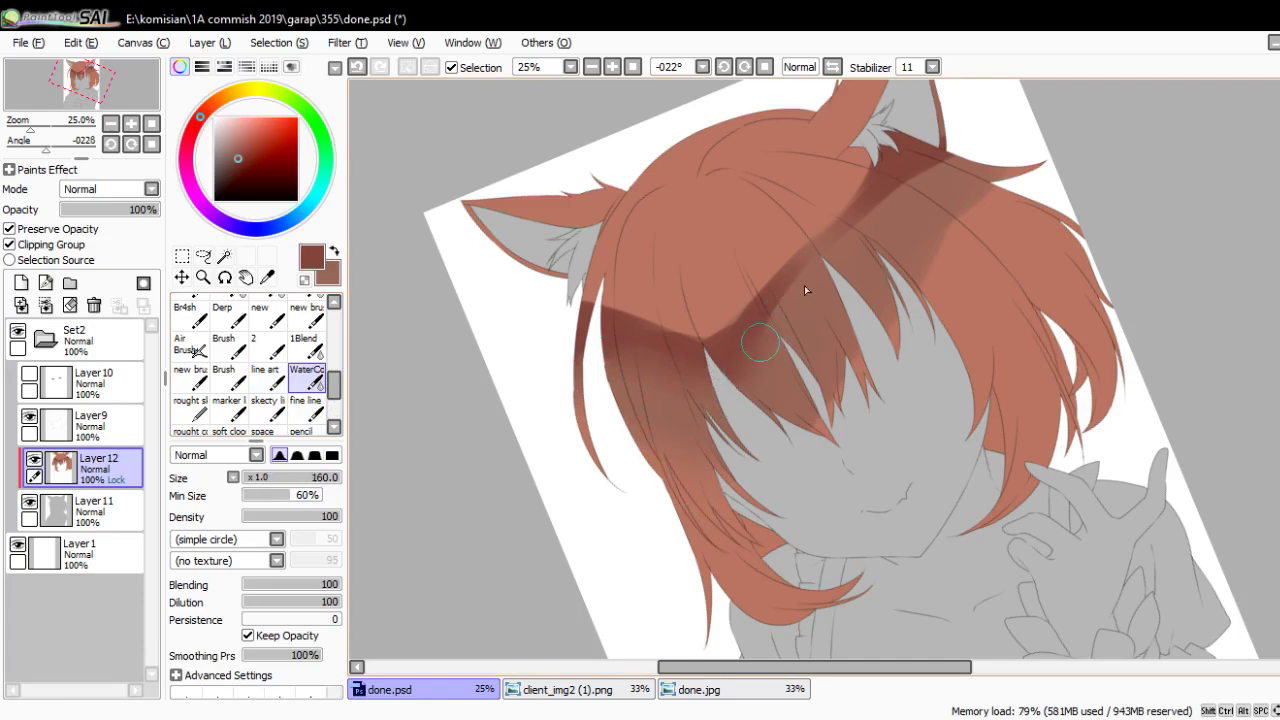
key(bracketright)
drag(896, 205, 905, 325)
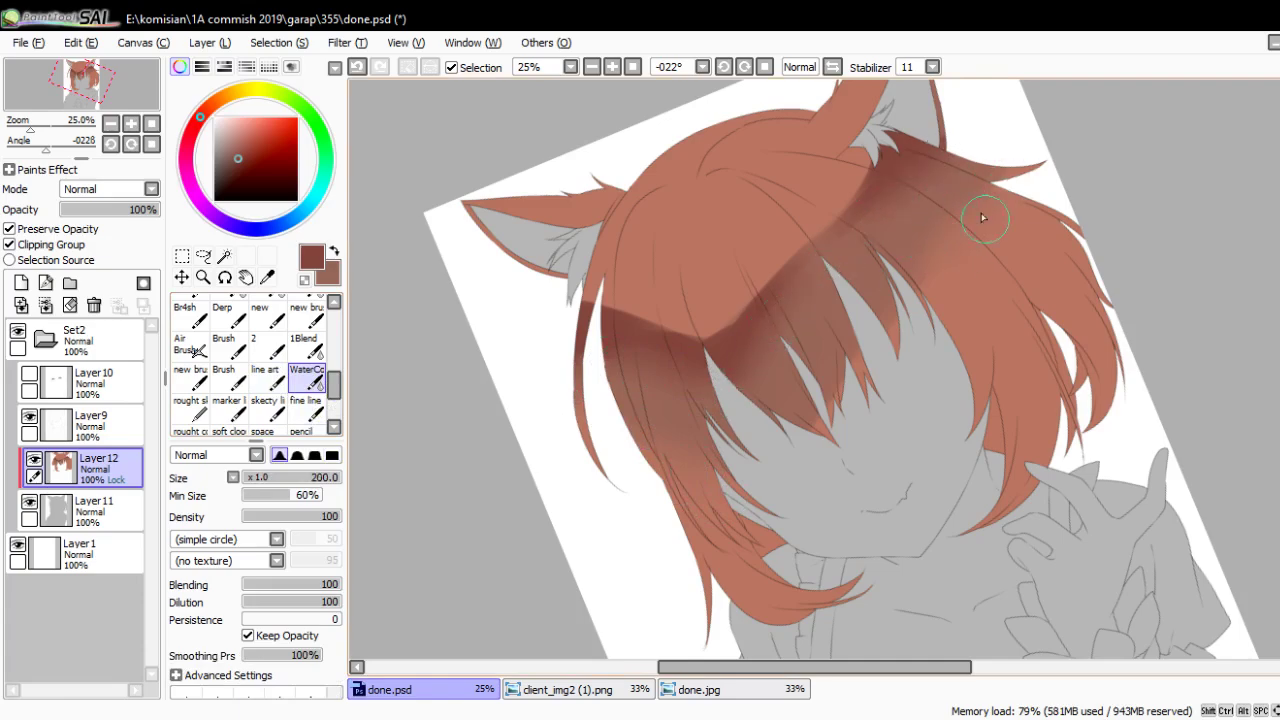
key(End)
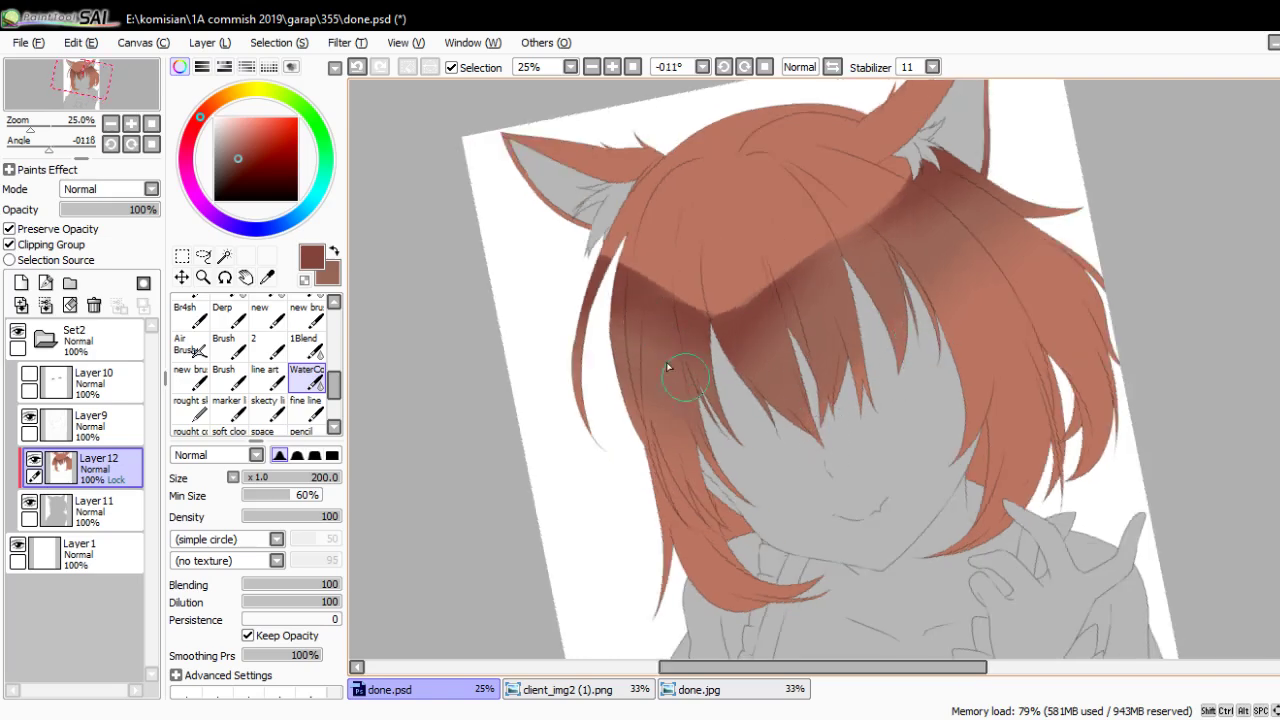
key(End)
scroll(700, 390, down, 3)
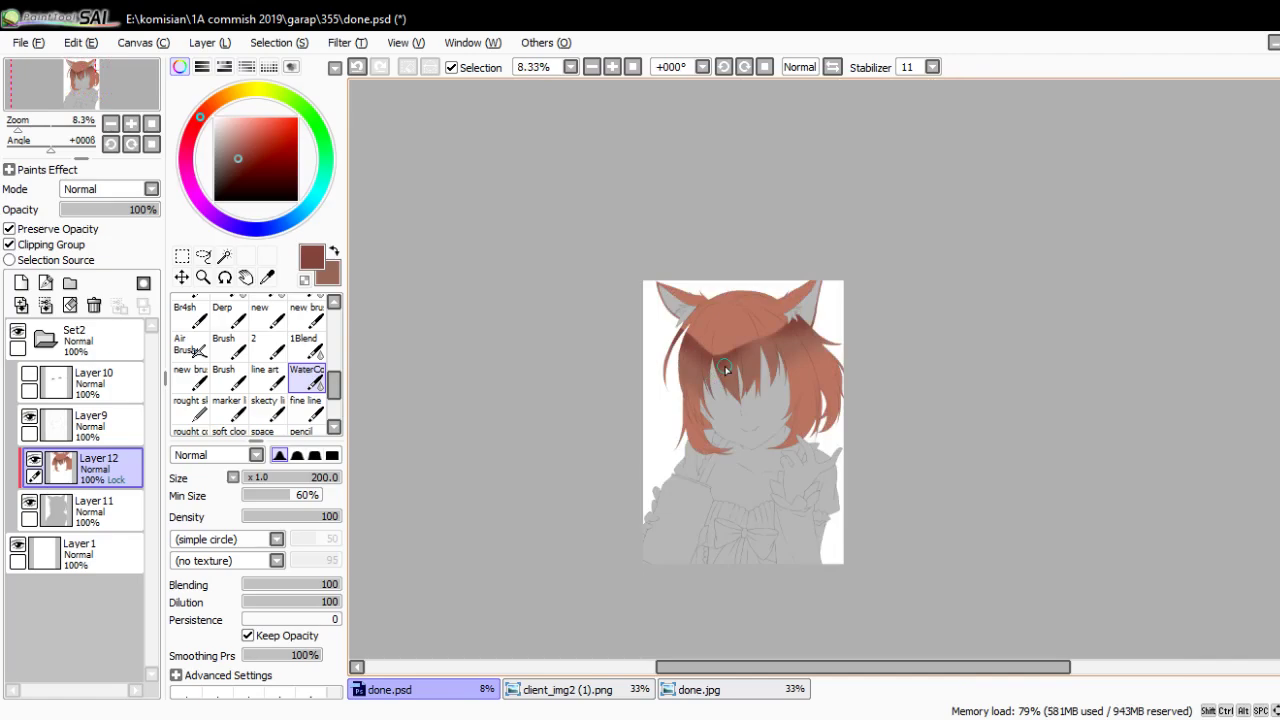
With the hard brush at size 25, paint a light-brown strand stroke into the shadow band
scroll(726, 370, up, 4)
scroll(634, 350, up, 3)
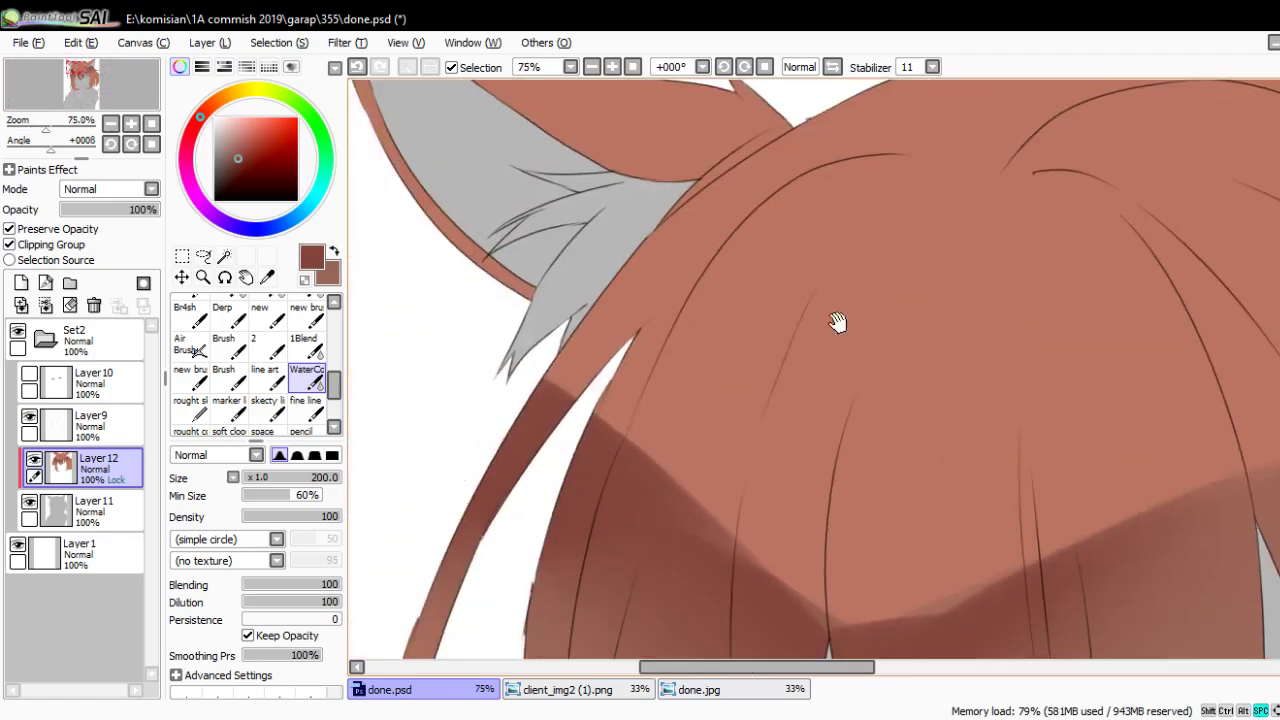
scroll(684, 383, up, 2)
key(n)
scroll(684, 383, down, 5)
scroll(645, 318, up, 4)
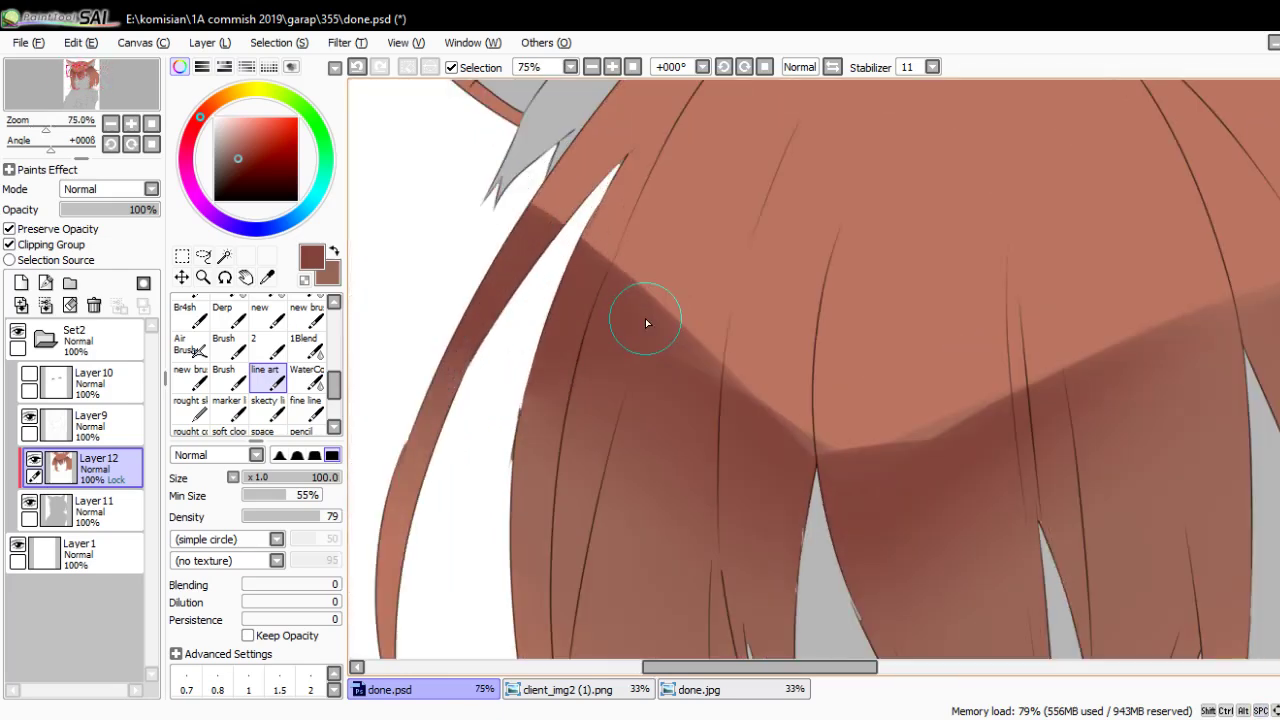
alt+click(695, 260)
mouse_move(700, 366)
mouse_down()
mouse_move(680, 277)
mouse_move(693, 407)
mouse_up()
key(bracketleft)
key(bracketleft)
key(bracketleft)
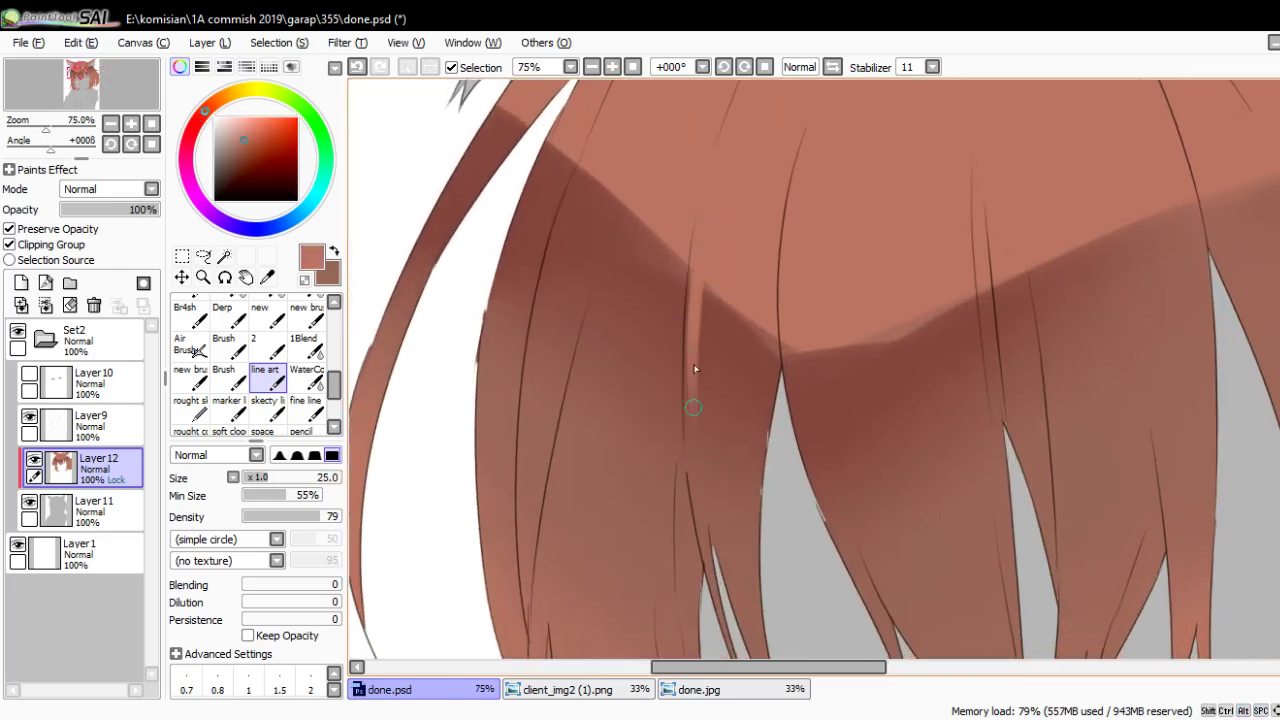
mouse_move(701, 244)
mouse_down()
mouse_move(696, 329)
mouse_move(772, 341)
mouse_up()
Carve light strand shapes into the band's left part, plus one dark-brown strand shadow
mouse_move(779, 464)
mouse_down()
mouse_move(737, 300)
mouse_move(737, 328)
mouse_move(654, 384)
mouse_move(690, 238)
mouse_move(682, 352)
mouse_up()
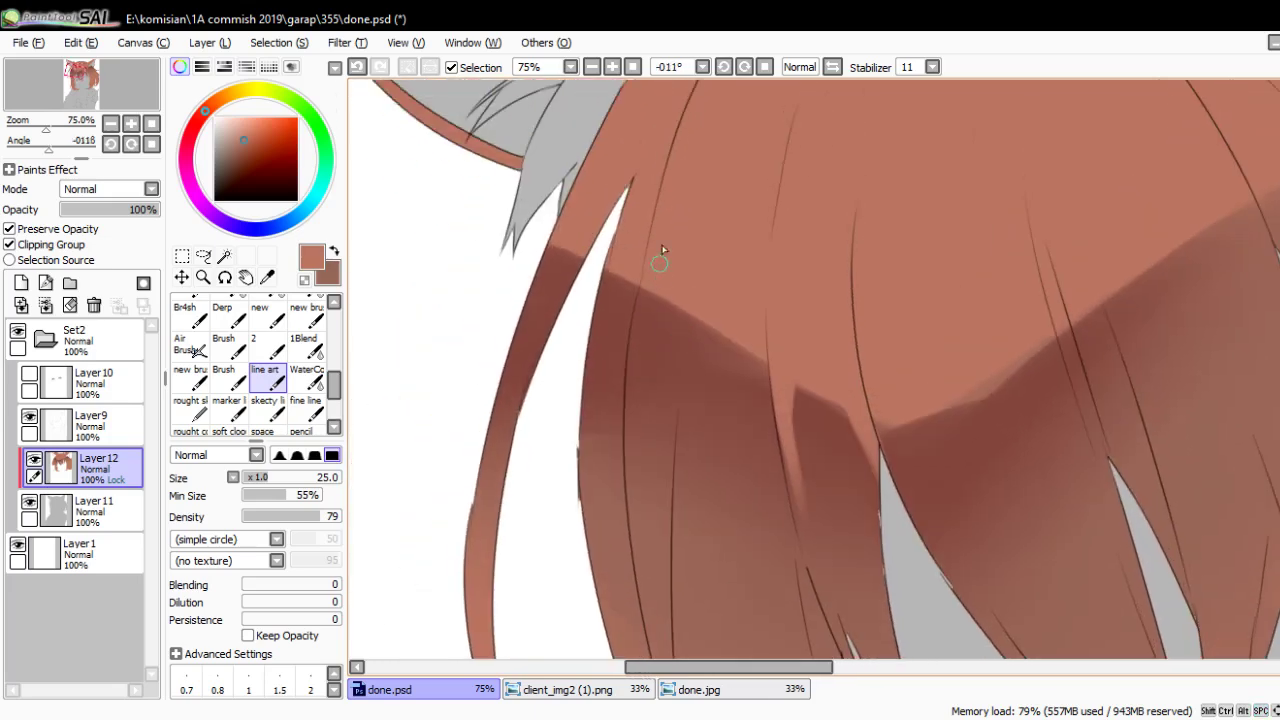
drag(652, 290, 628, 440)
mouse_move(652, 316)
mouse_down()
mouse_move(630, 424)
mouse_move(662, 400)
mouse_up()
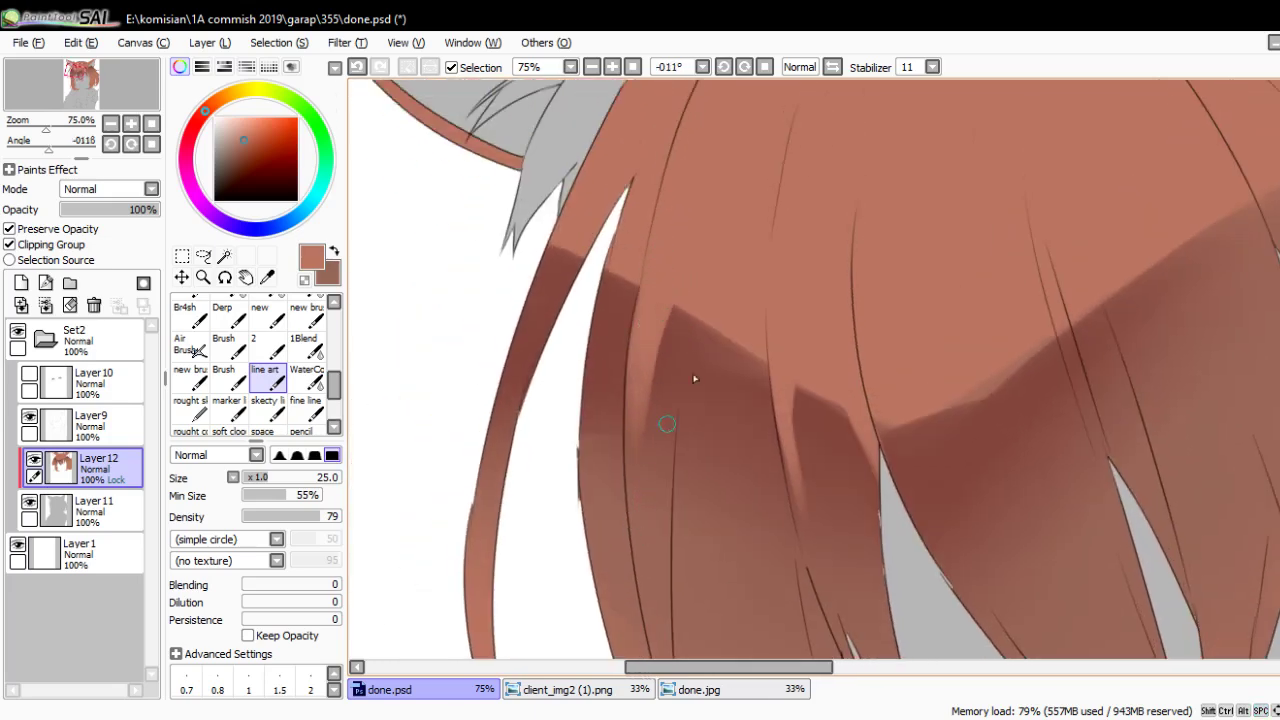
mouse_move(720, 316)
mouse_down()
mouse_move(708, 400)
mouse_move(770, 314)
mouse_up()
key(x)
drag(750, 378, 772, 258)
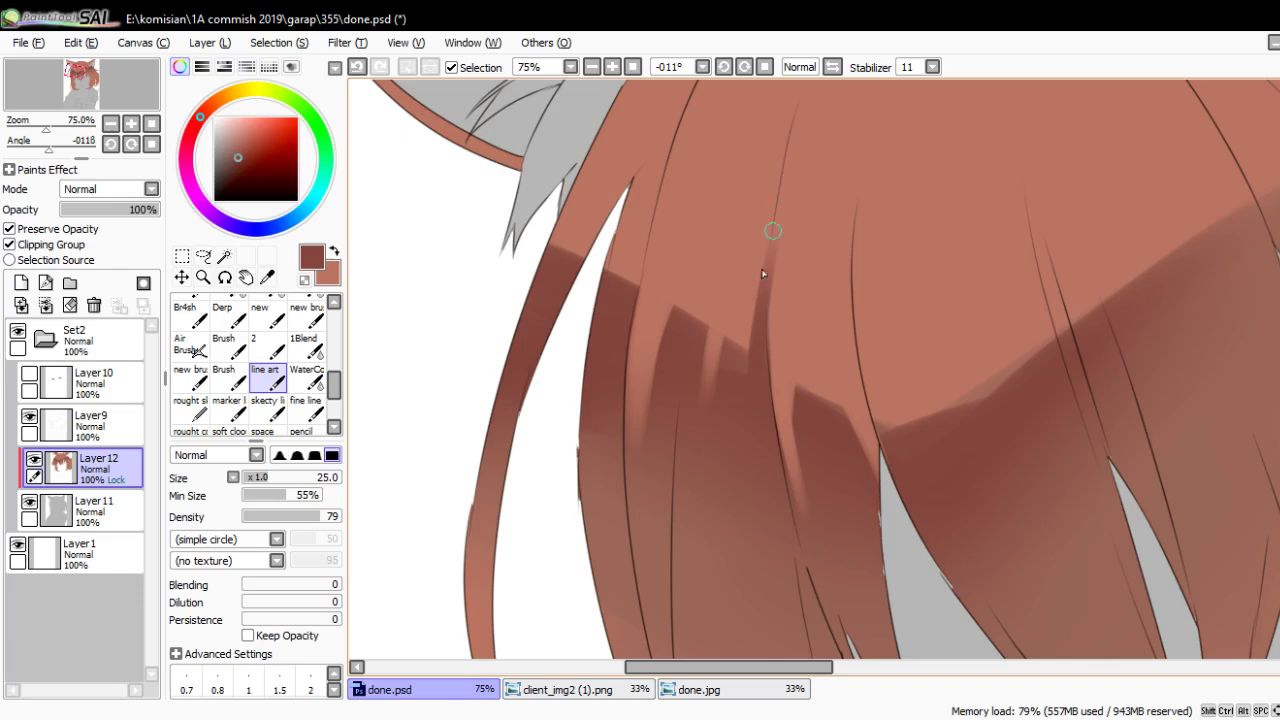
key(x)
mouse_move(695, 314)
mouse_down()
mouse_move(711, 393)
mouse_move(776, 298)
mouse_up()
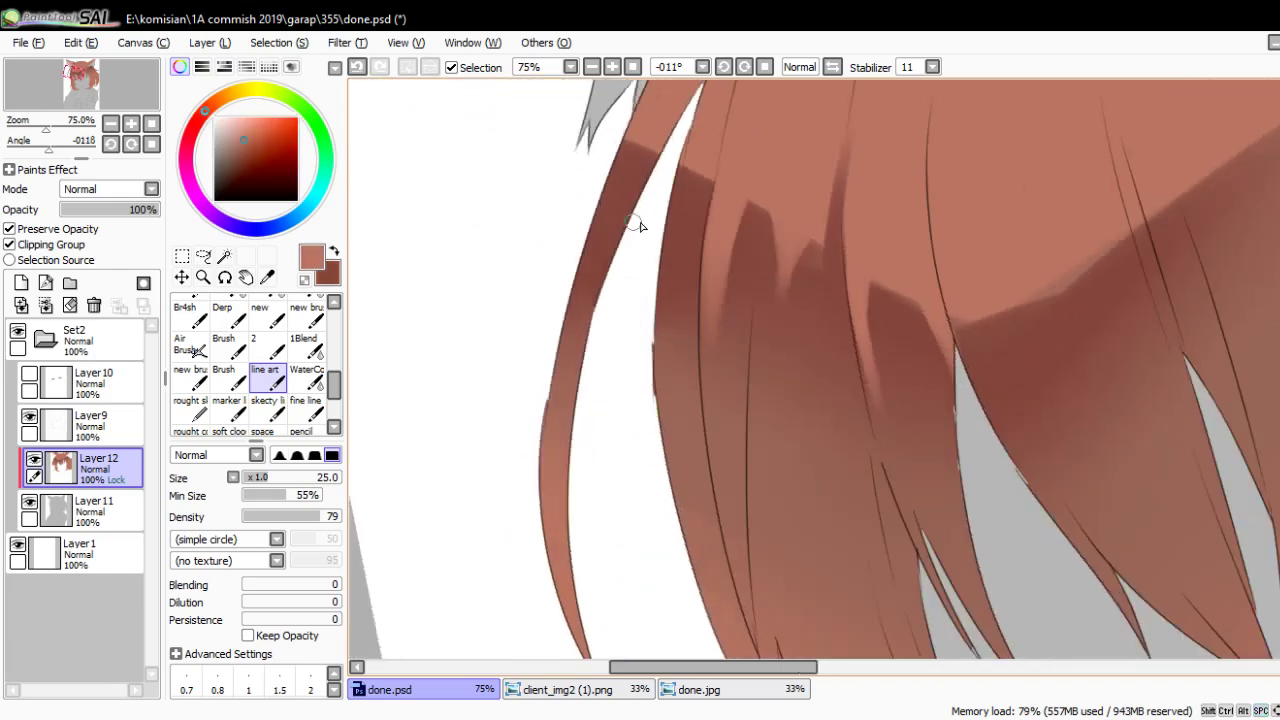
Brighten the leftmost strand at size 40, then shade its edge with darker red-brown
key(bracketright)
key(bracketright)
key(bracketright)
key(bracketright)
key(bracketright)
drag(648, 172, 552, 400)
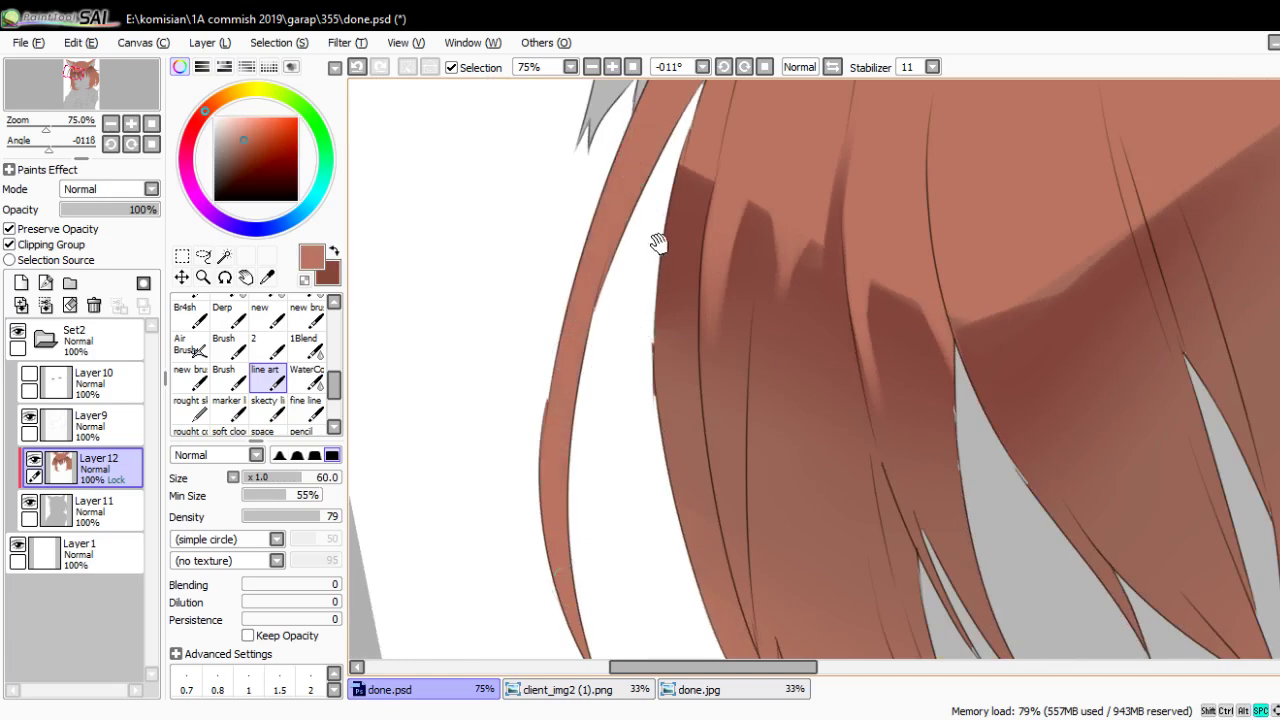
scroll(670, 260, up, 3)
alt+click(687, 273)
scroll(690, 250, up, 5)
key(bracketleft)
key(bracketleft)
key(bracketleft)
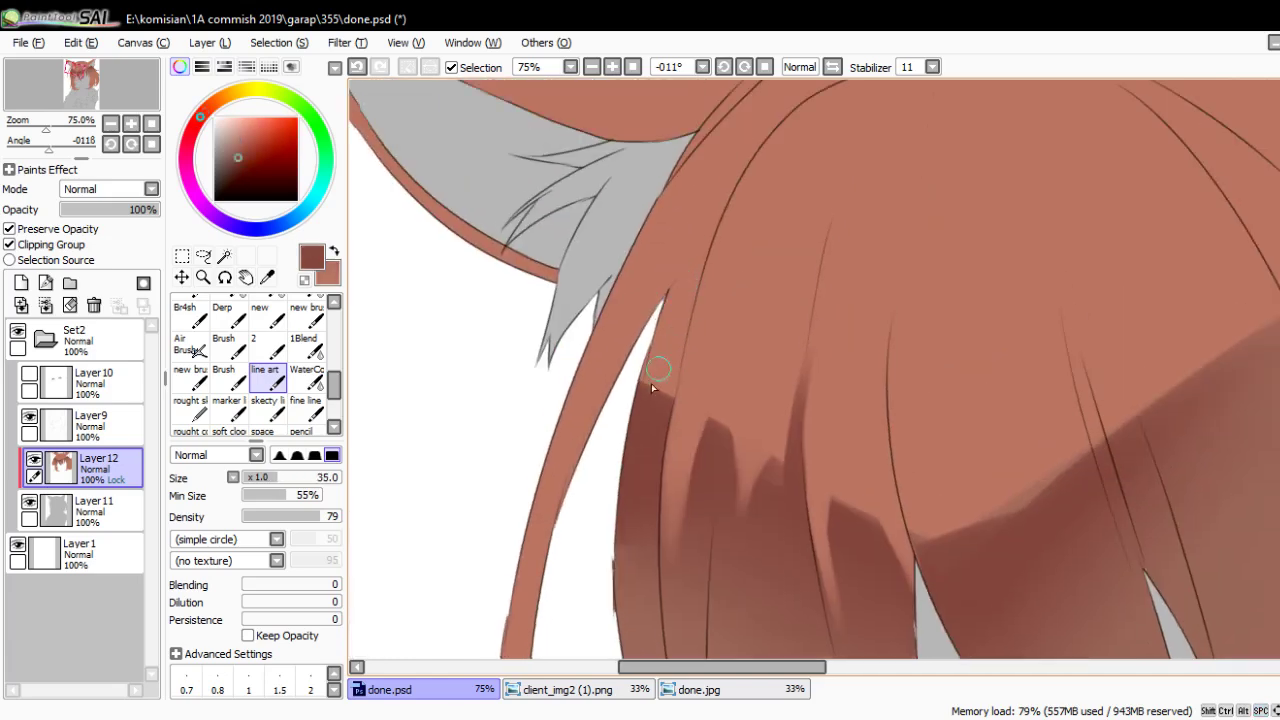
drag(668, 290, 665, 412)
key(bracketleft)
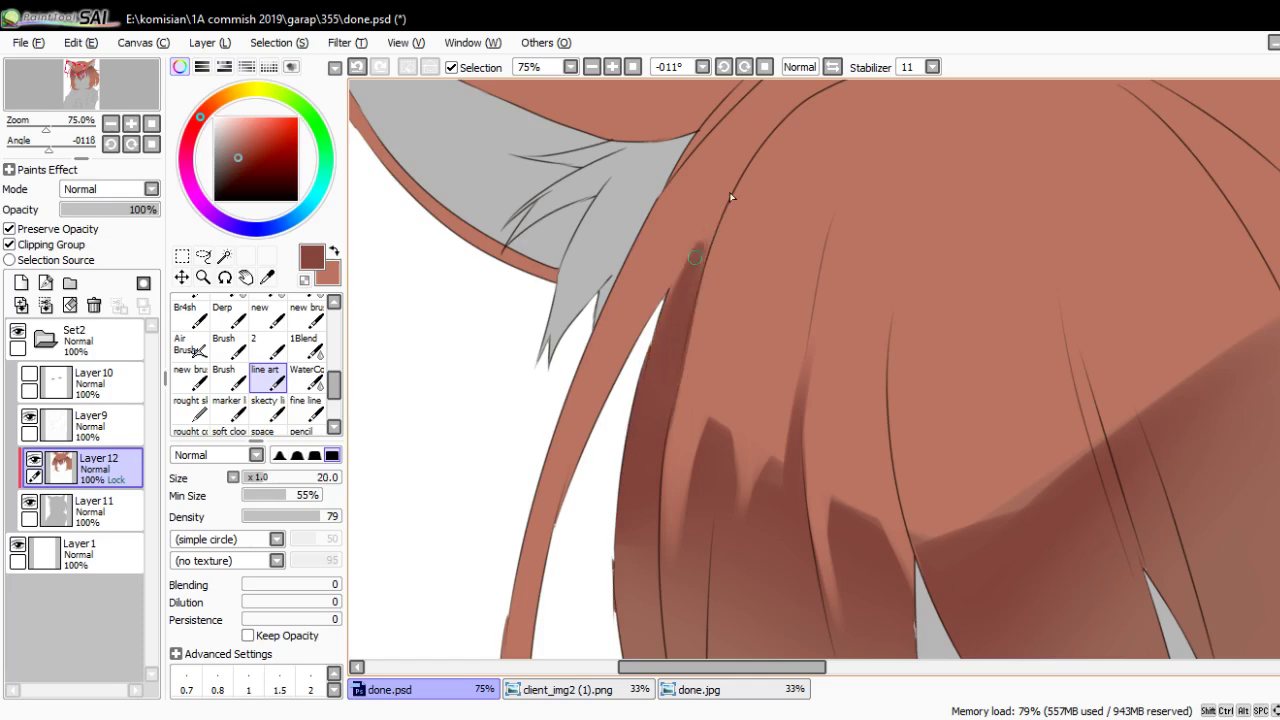
Lighten strand edges along the band with sampled salmon and paint a V-shaped light hair tip
mouse_move(831, 311)
mouse_down()
mouse_move(664, 337)
mouse_move(676, 583)
mouse_up()
alt+click(664, 337)
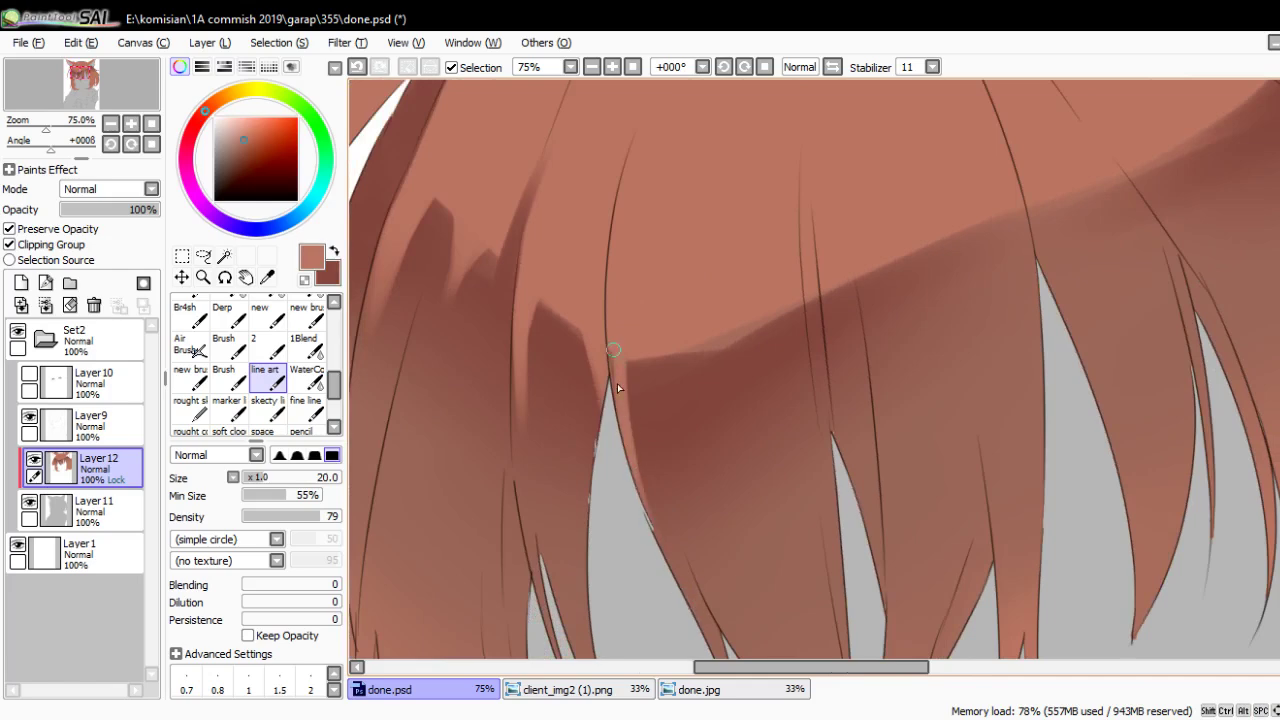
drag(628, 412, 664, 542)
mouse_move(640, 446)
mouse_down()
mouse_move(694, 606)
mouse_move(623, 342)
mouse_up()
drag(650, 512, 690, 574)
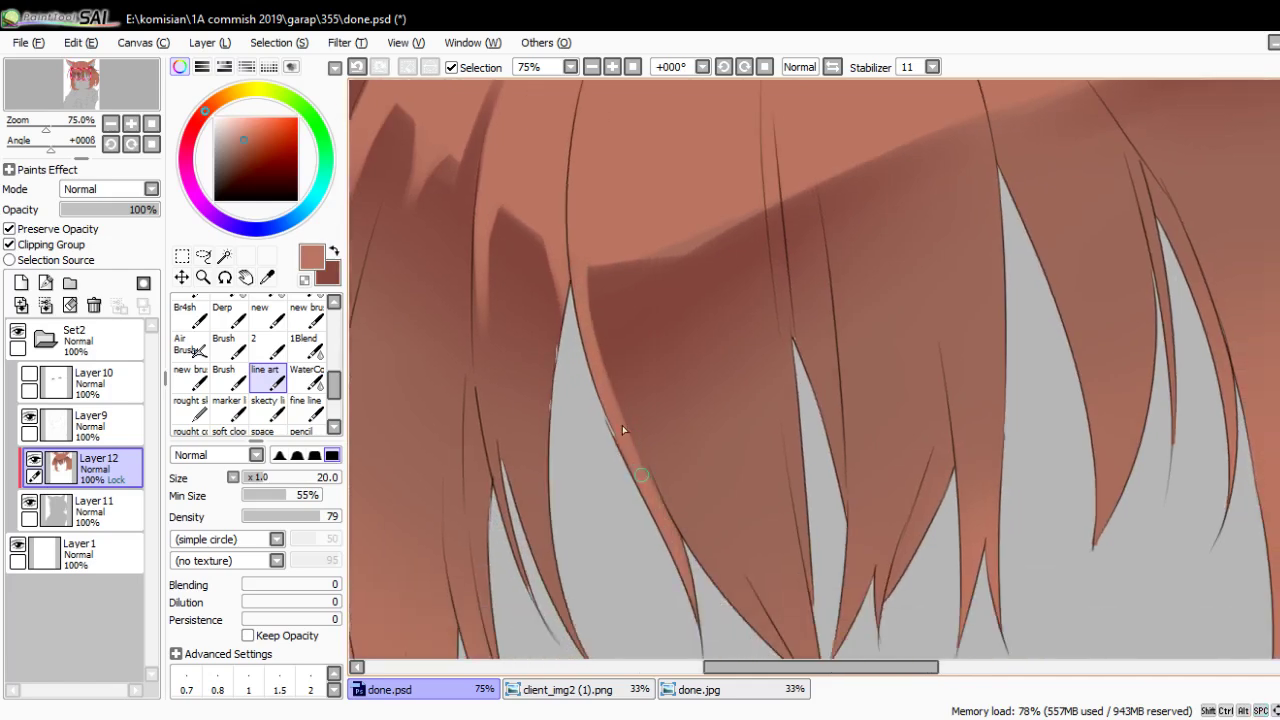
drag(605, 360, 641, 423)
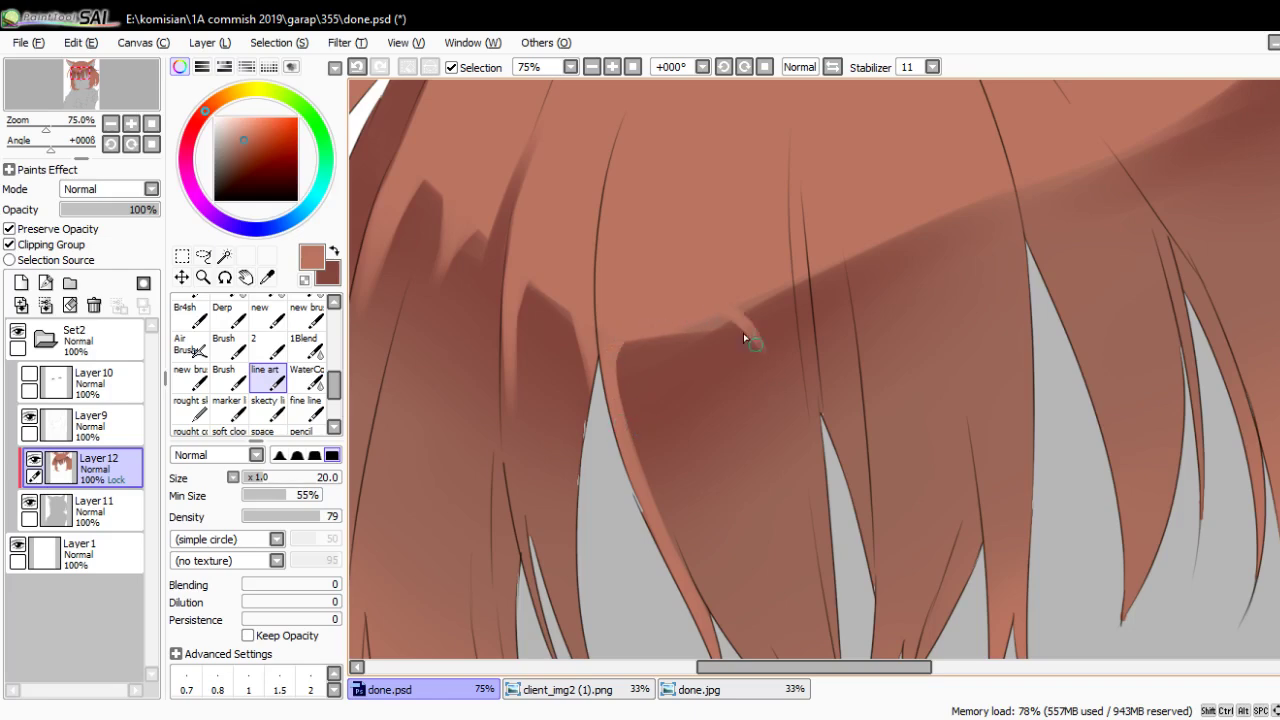
key(ctrl+z)
mouse_move(750, 292)
mouse_down()
mouse_move(731, 375)
mouse_move(744, 446)
mouse_up()
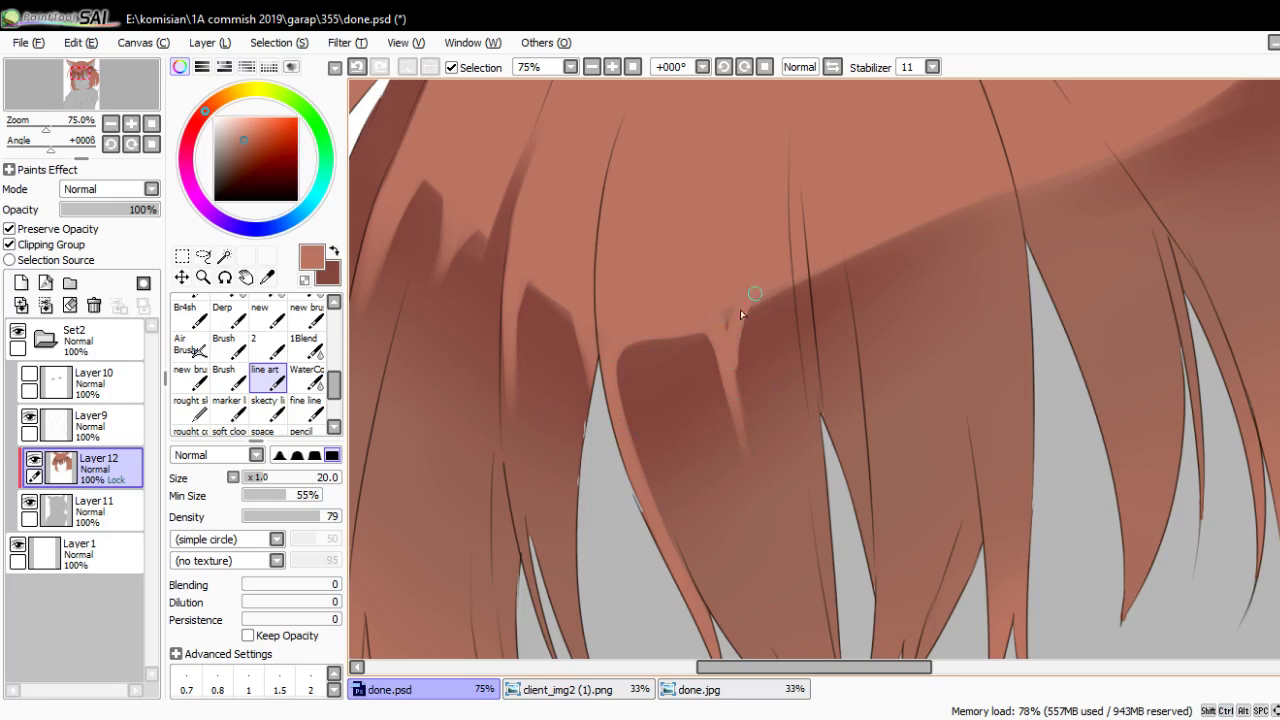
mouse_move(738, 318)
mouse_down()
mouse_move(731, 306)
mouse_move(717, 320)
mouse_move(697, 290)
mouse_move(694, 360)
mouse_move(669, 383)
mouse_move(674, 251)
mouse_move(683, 386)
mouse_move(676, 320)
mouse_up()
At brush size 16, extend dark shading up a strand tip, discarding a stray light stroke
key(bracketleft)
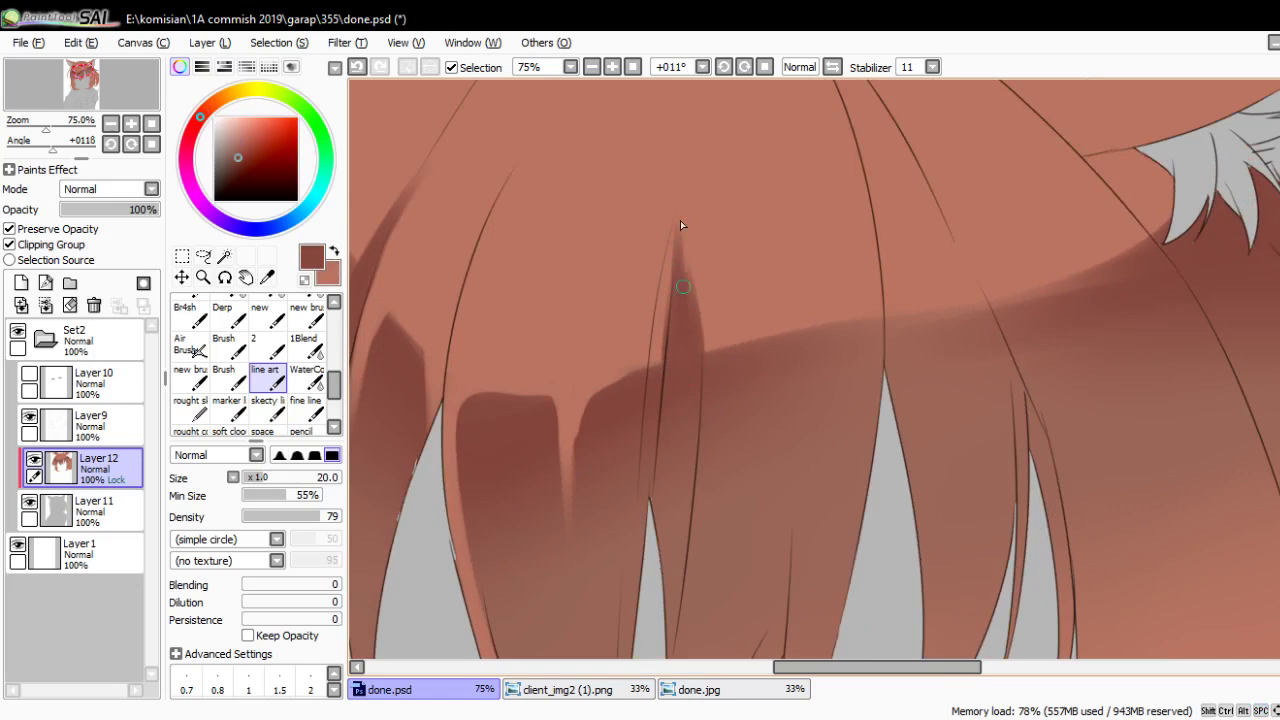
key(bracketleft)
drag(685, 260, 680, 207)
alt+click(655, 338)
drag(646, 424, 644, 390)
key(ctrl+z)
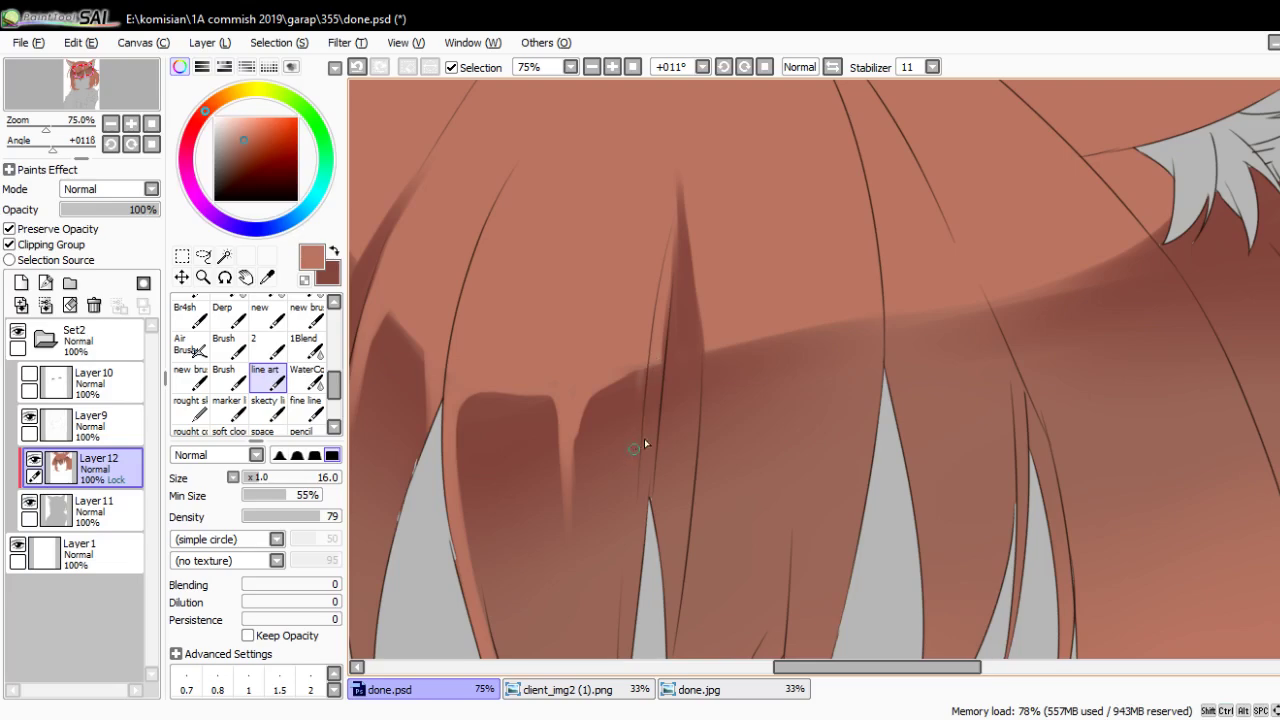
scroll(644, 443, down, 2)
scroll(580, 523, down, 3)
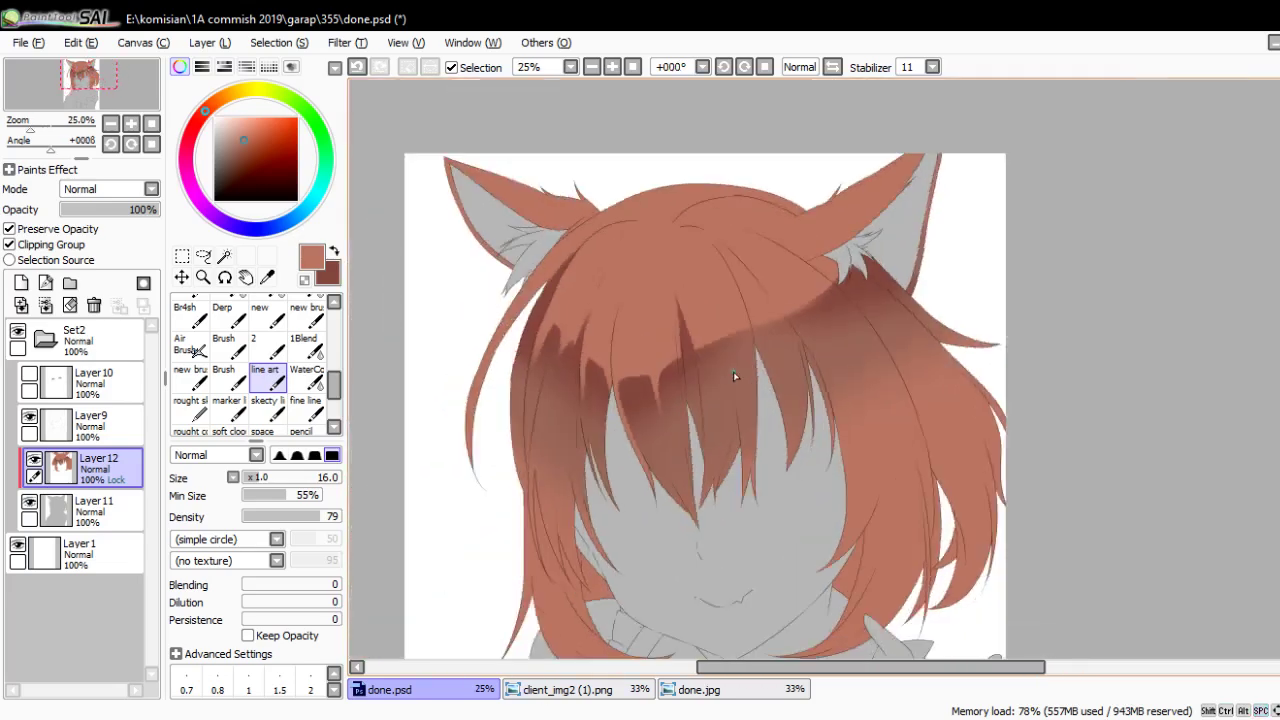
Lighten hair strands and the narrow right strip with salmon strokes at sizes 40, 20 and 16
scroll(751, 349, up, 2)
mouse_move(751, 349)
mouse_down()
mouse_move(799, 425)
mouse_move(823, 363)
mouse_move(749, 409)
mouse_move(734, 460)
mouse_up()
key(x)
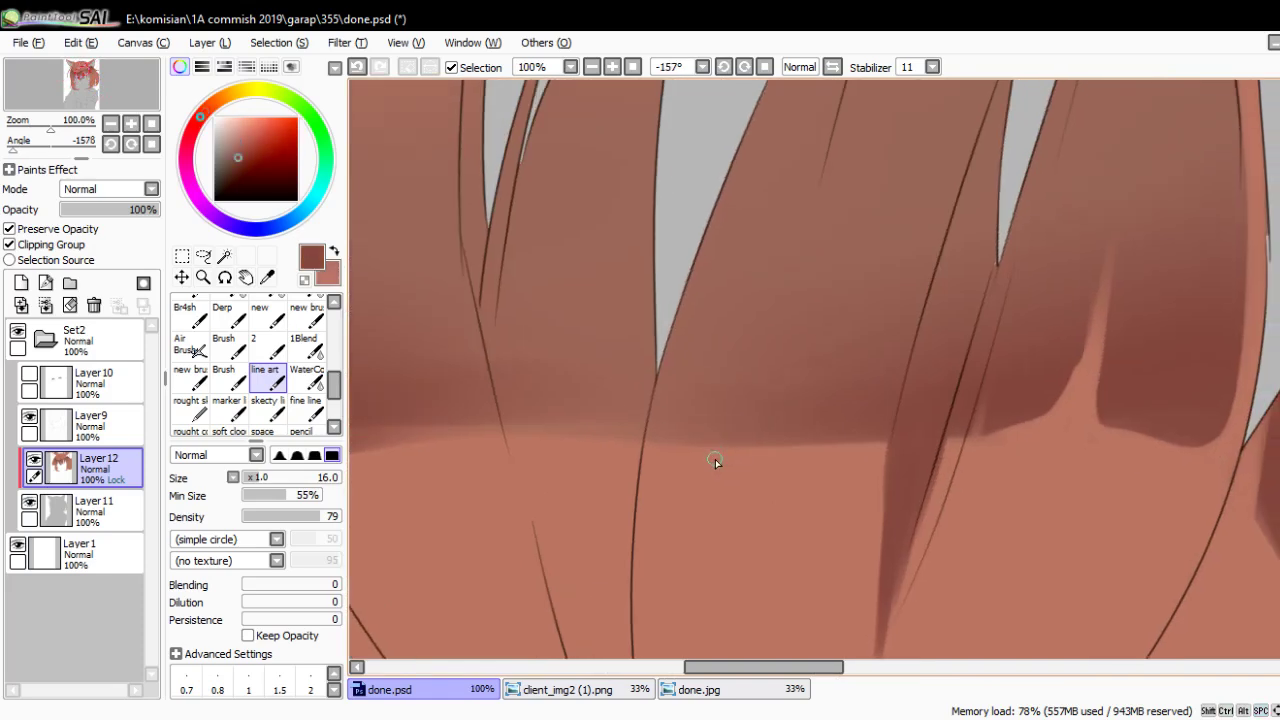
key(x)
key(bracketright)
key(bracketright)
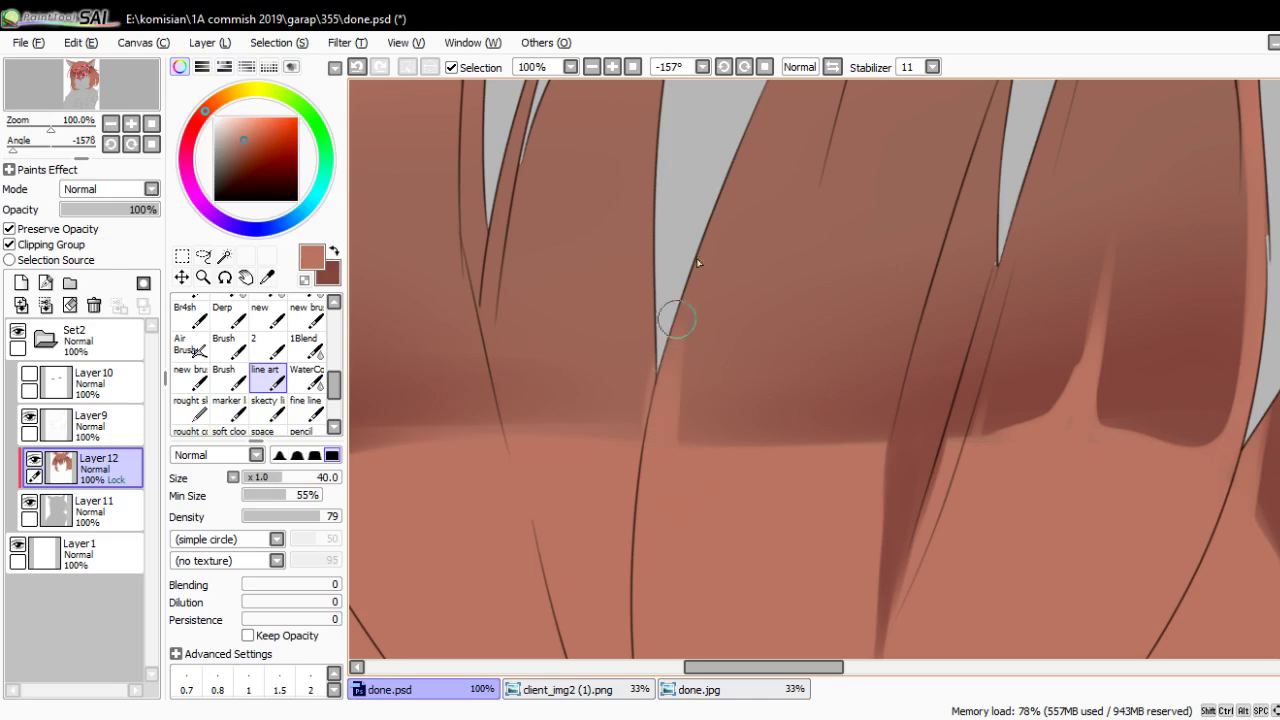
drag(678, 440, 692, 300)
key(bracketleft)
key(bracketleft)
key(bracketleft)
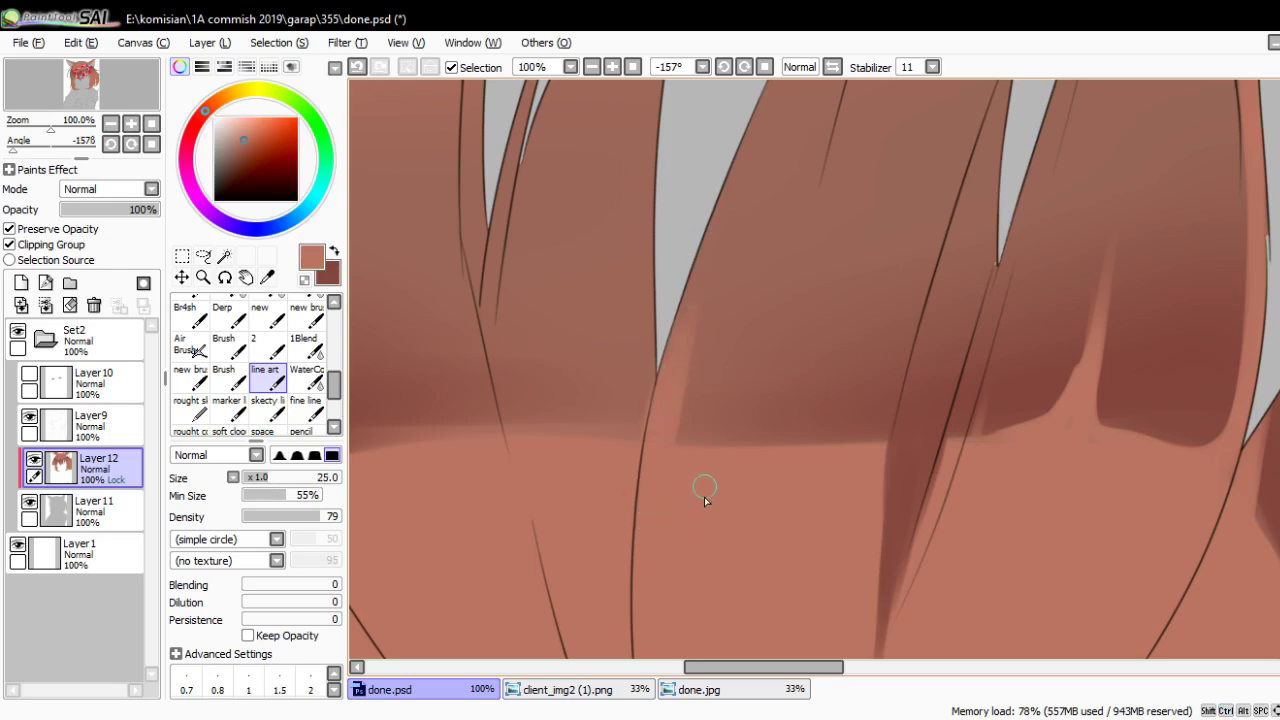
mouse_move(690, 446)
mouse_down()
mouse_move(680, 358)
mouse_move(694, 264)
mouse_up()
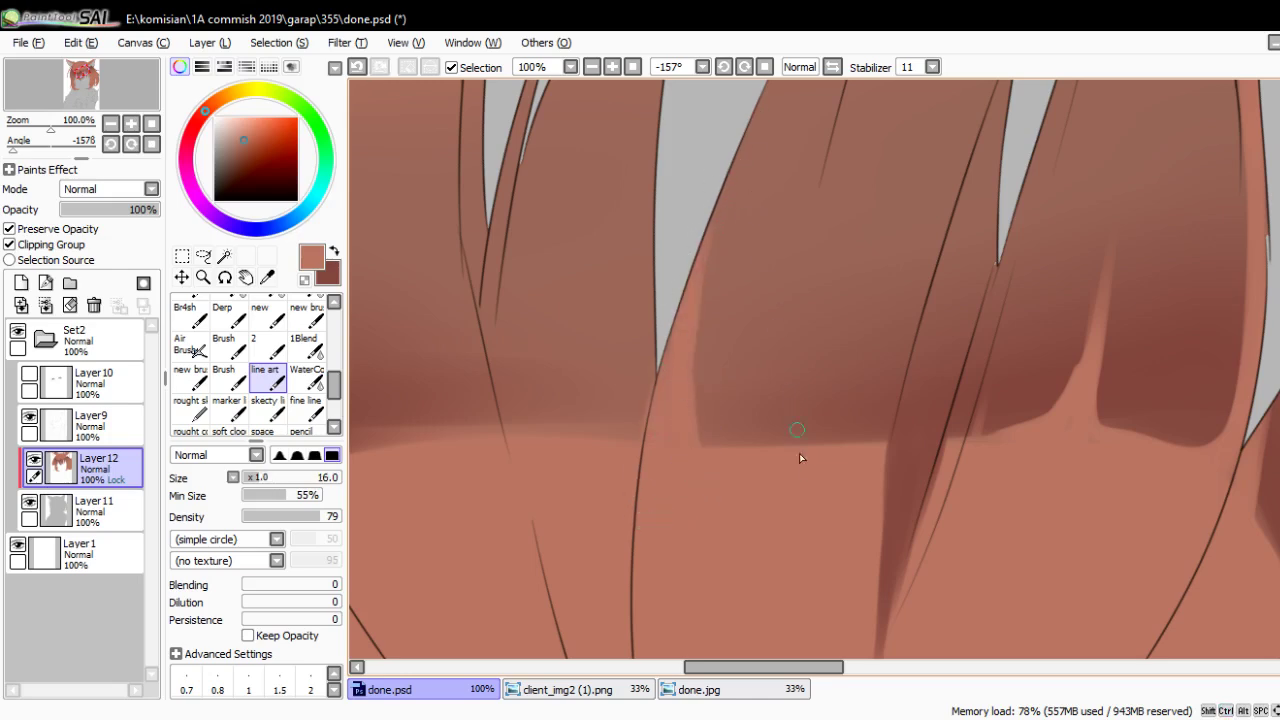
key(bracketleft)
drag(832, 442, 840, 388)
key(bracketright)
mouse_move(838, 442)
mouse_down()
mouse_move(838, 384)
mouse_move(841, 400)
mouse_up()
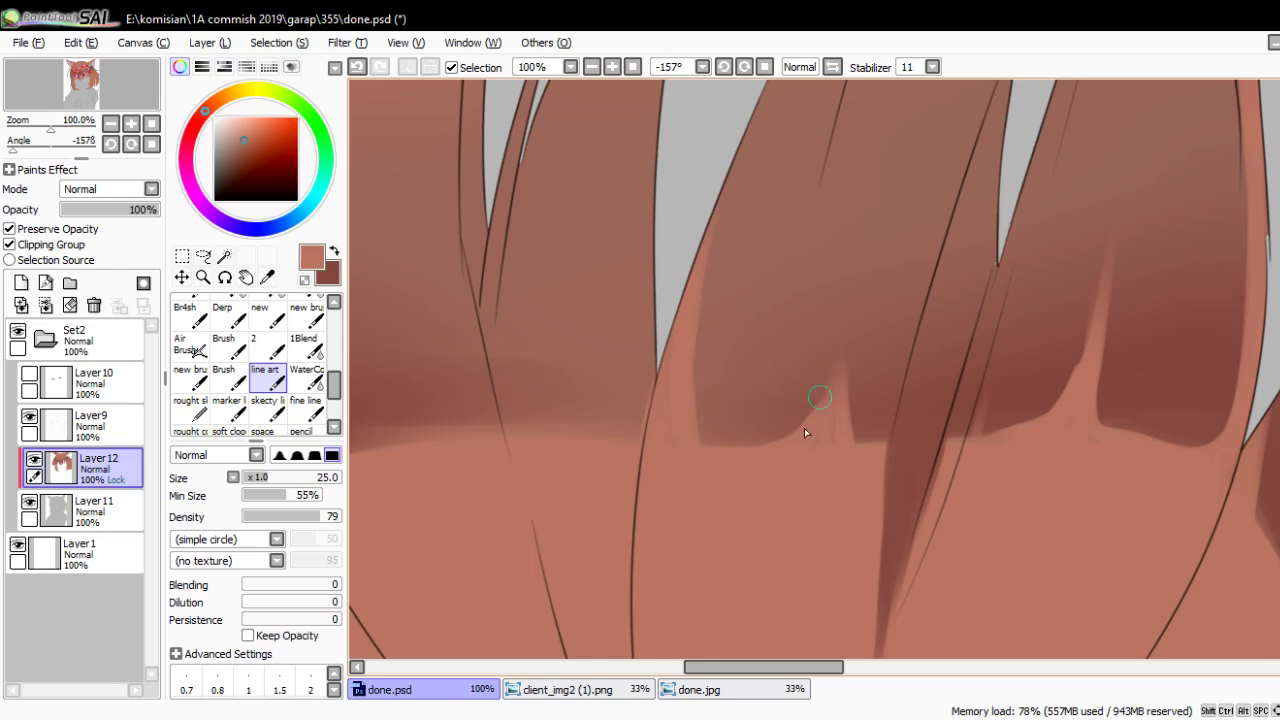
key(bracketleft)
key(bracketleft)
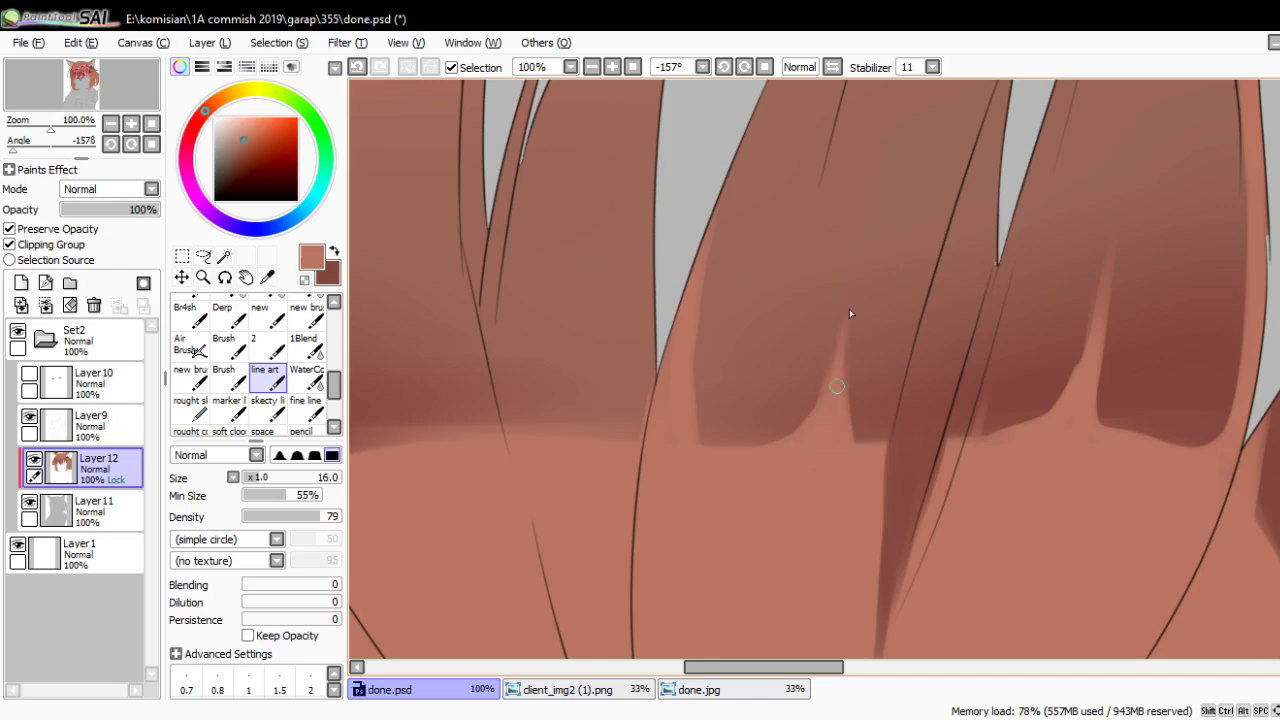
Add light highlight strokes along and beside the hair line, removing one stray streak
scroll(866, 226, down, 3)
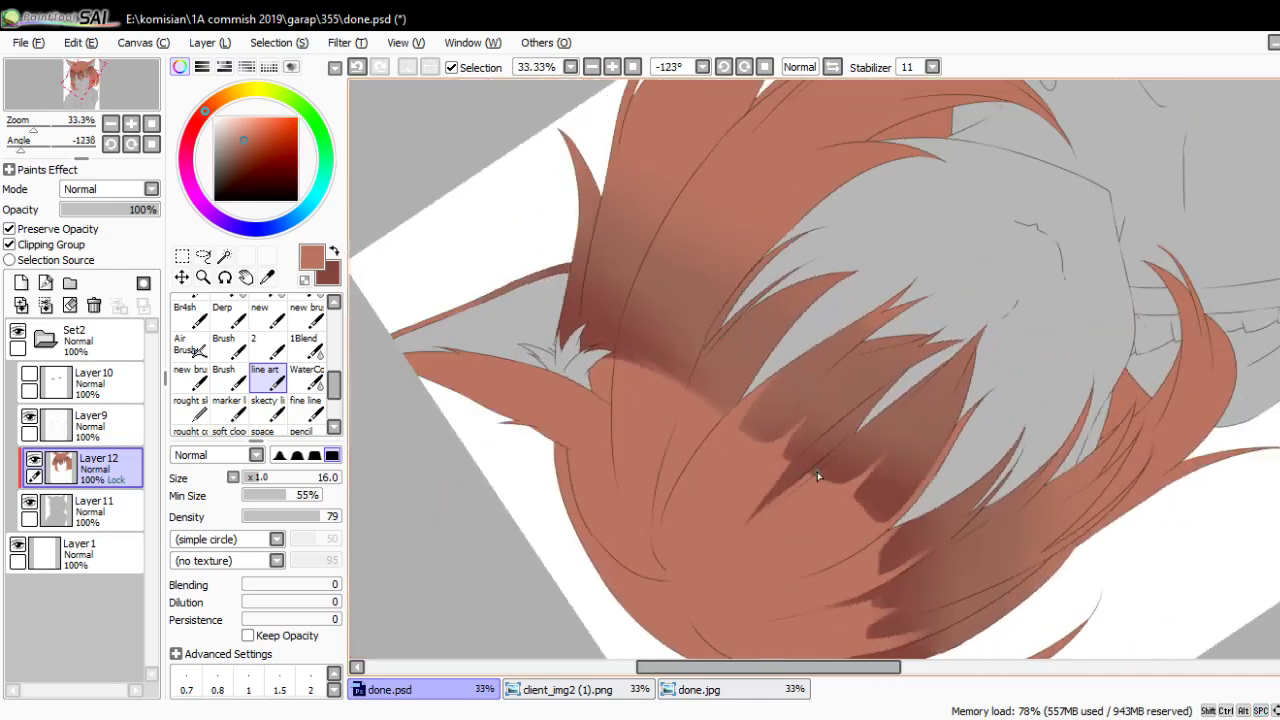
scroll(678, 358, up, 3)
mouse_move(640, 340)
mouse_down()
mouse_move(628, 424)
mouse_move(586, 414)
mouse_up()
key(bracketleft)
key(bracketleft)
drag(600, 478, 590, 340)
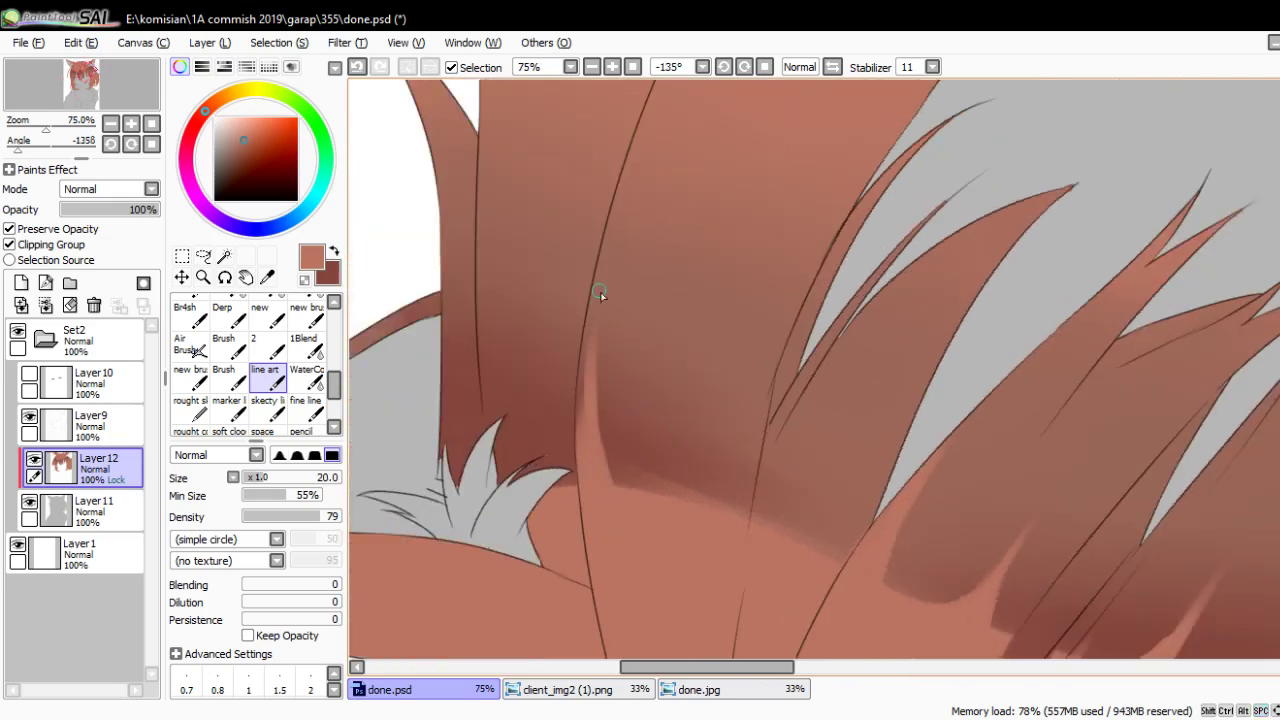
drag(586, 416, 584, 332)
mouse_move(609, 406)
mouse_down()
mouse_move(748, 336)
mouse_move(724, 338)
mouse_up()
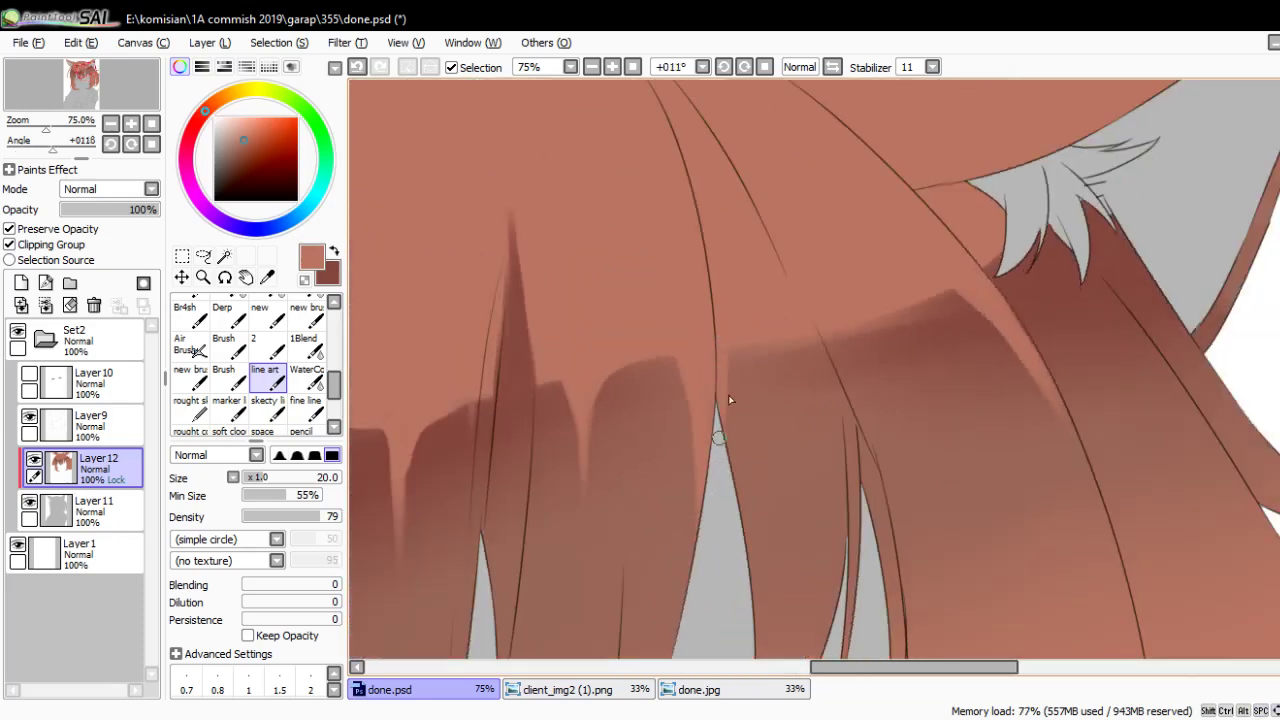
key(ctrl+z)
mouse_move(724, 406)
mouse_down()
mouse_move(722, 362)
mouse_move(770, 335)
mouse_up()
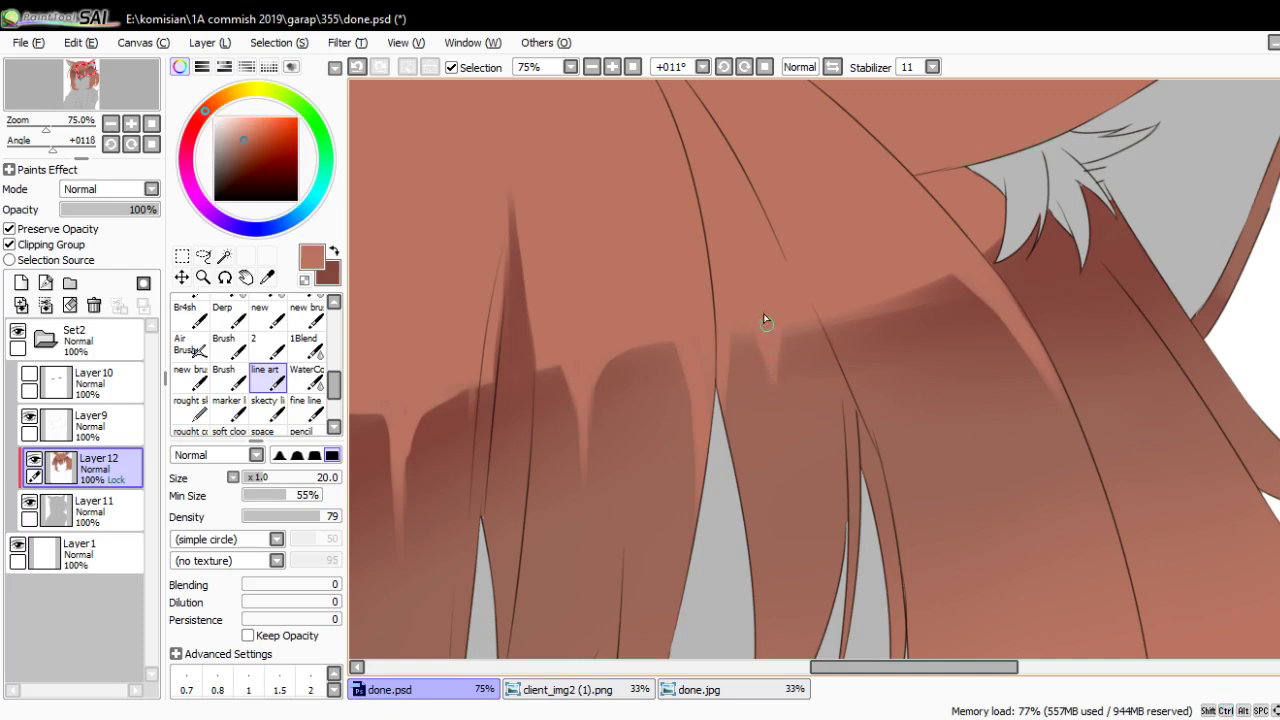
Cover the grey gaps in the hair with brown, then reset the canvas rotation upright
mouse_move(790, 452)
mouse_down()
mouse_move(800, 332)
mouse_move(777, 319)
mouse_move(741, 358)
mouse_move(725, 405)
mouse_up()
key(bracketright)
key(bracketright)
key(bracketright)
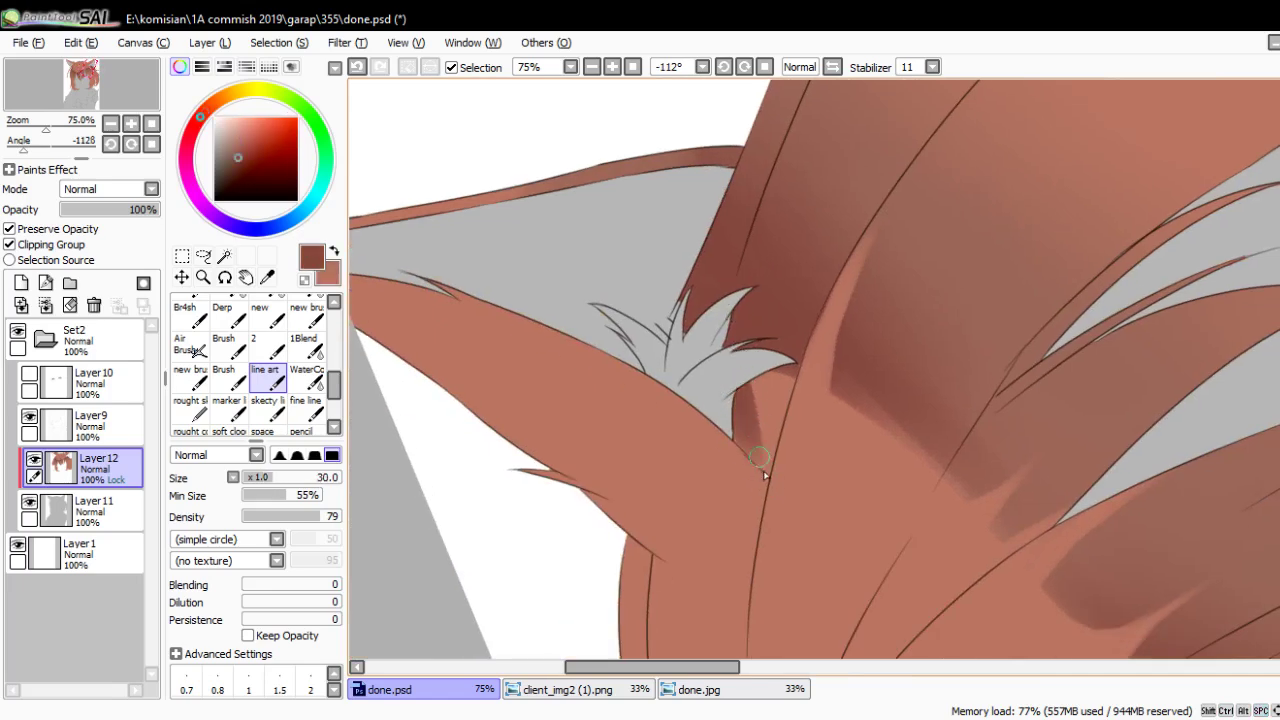
mouse_move(764, 462)
mouse_down()
mouse_move(784, 367)
mouse_move(765, 455)
mouse_up()
key(bracketleft)
scroll(785, 286, down, 5)
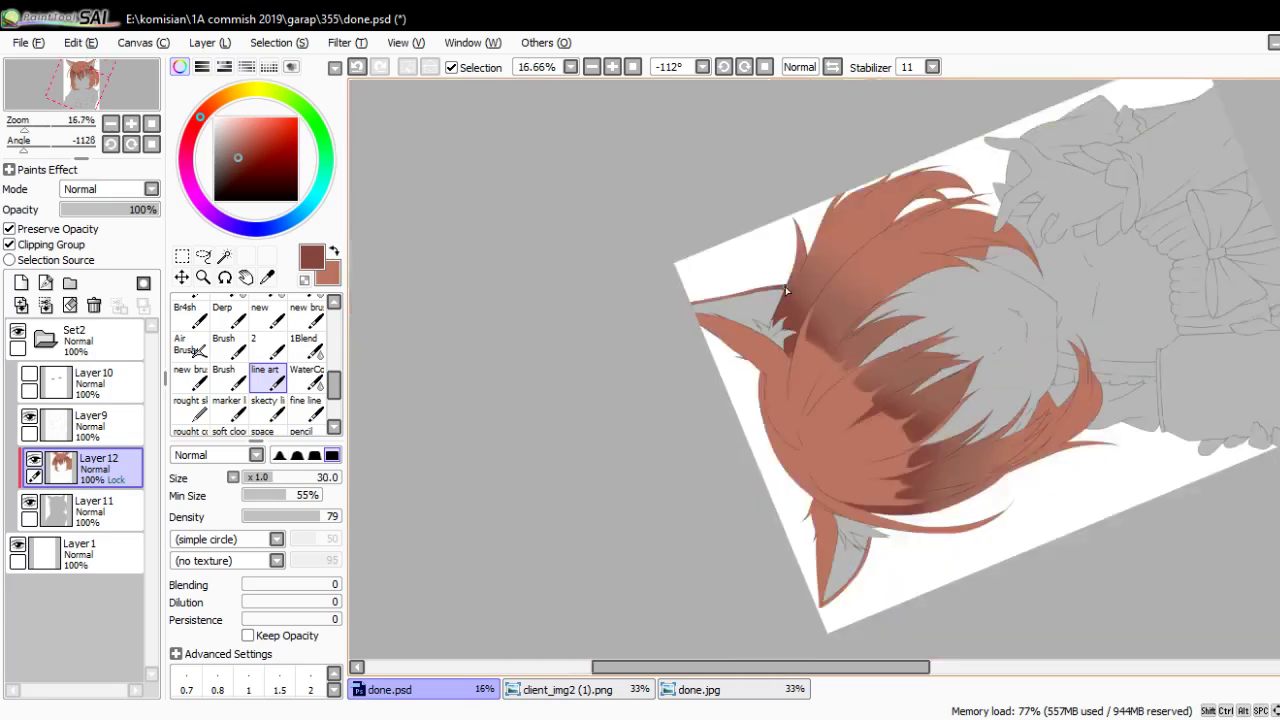
mouse_move(785, 286)
mouse_down()
mouse_move(780, 392)
mouse_move(691, 234)
mouse_up()
key(Delete)
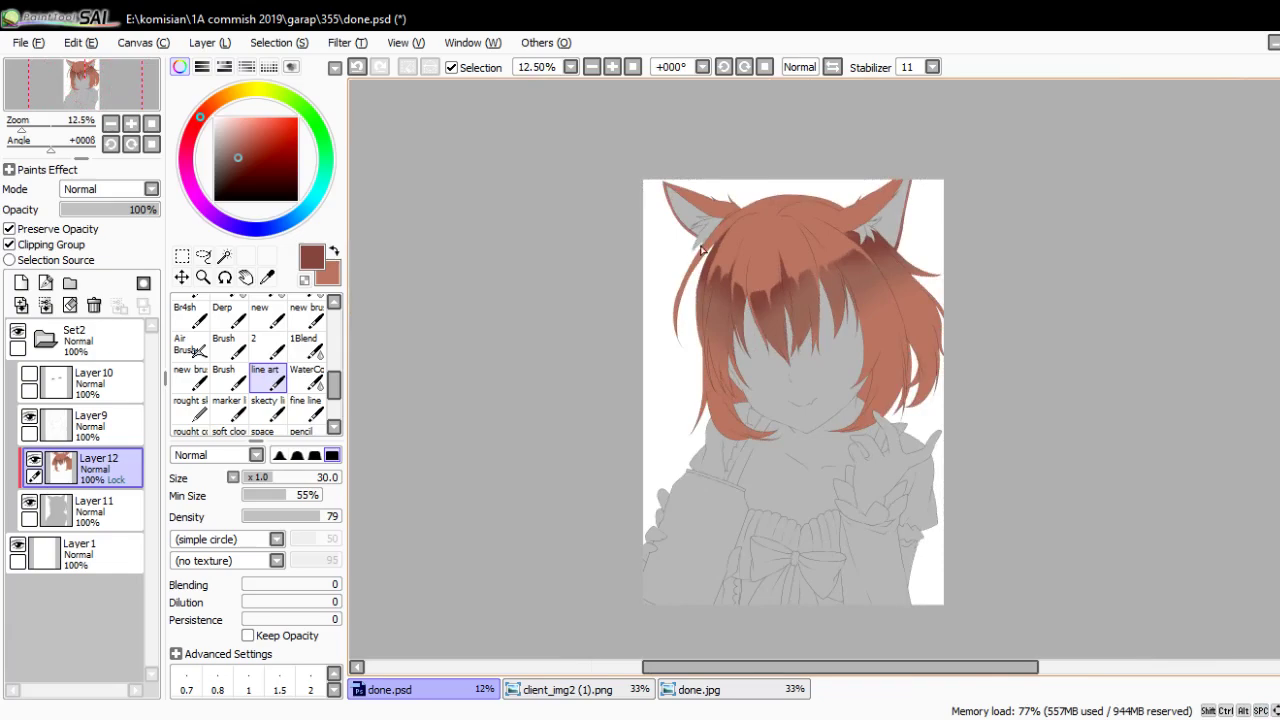
scroll(687, 365, up, 2)
scroll(687, 365, up, 3)
Pick a deep red-brown and draw a dark-red line along the ear's left edge
alt+click(705, 217)
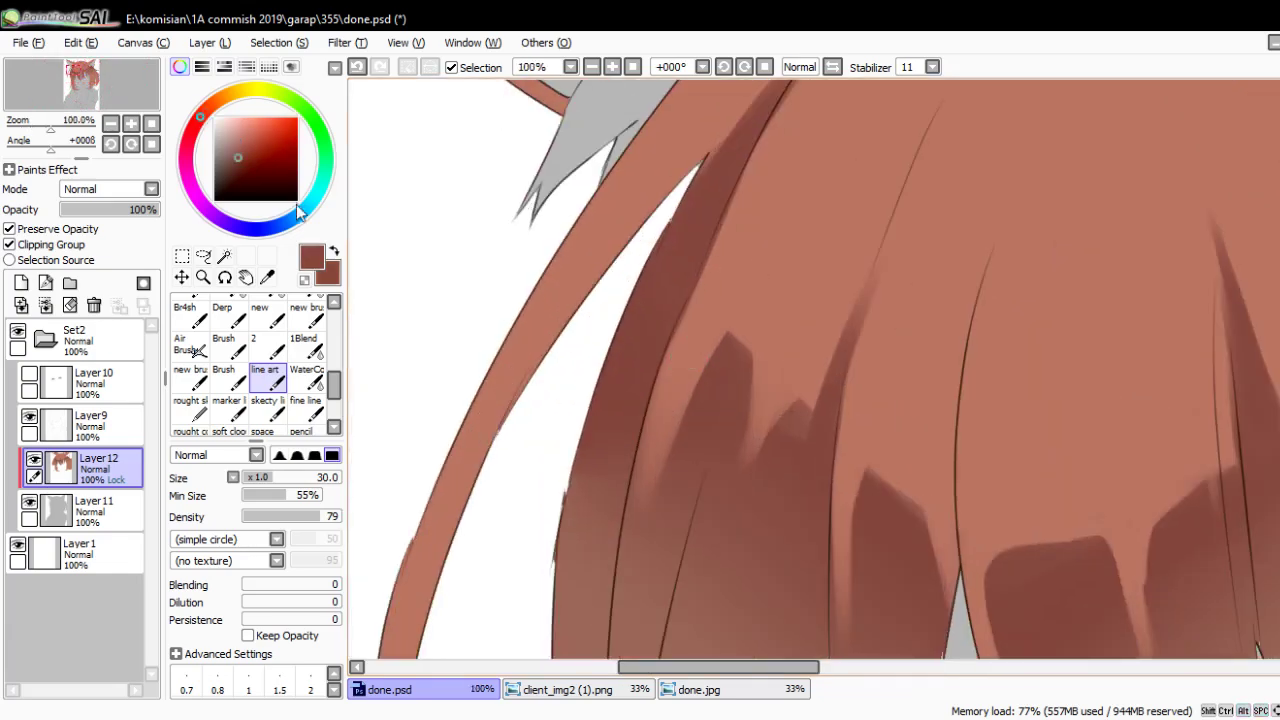
click(200, 130)
click(240, 167)
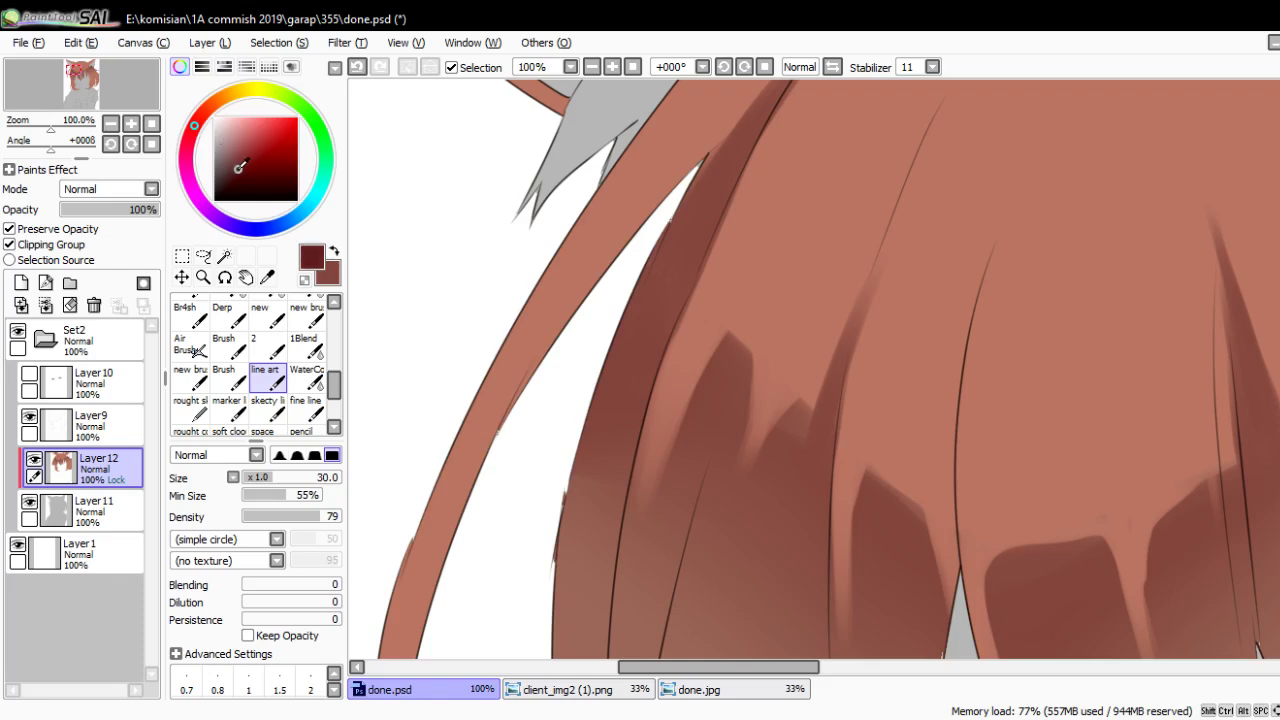
click(241, 173)
scroll(414, 243, down, 2)
scroll(529, 312, down, 1)
drag(529, 312, 543, 300)
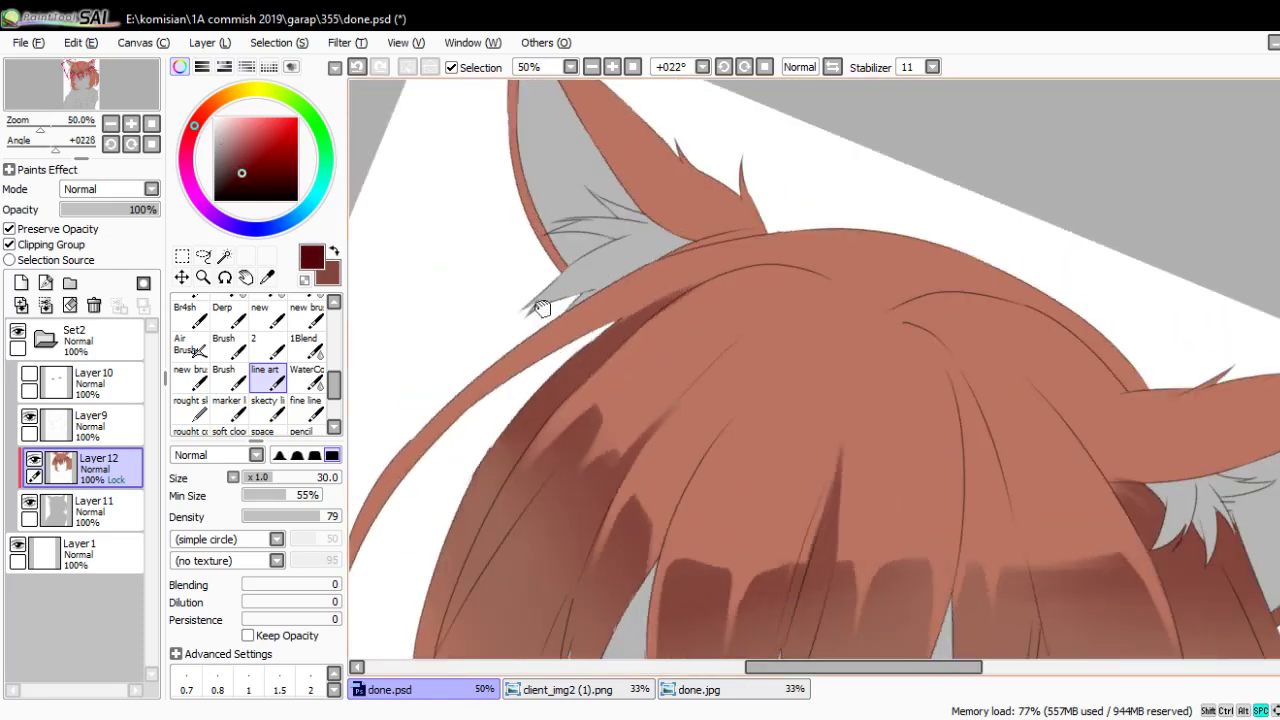
key(bracketleft)
key(bracketleft)
key(bracketleft)
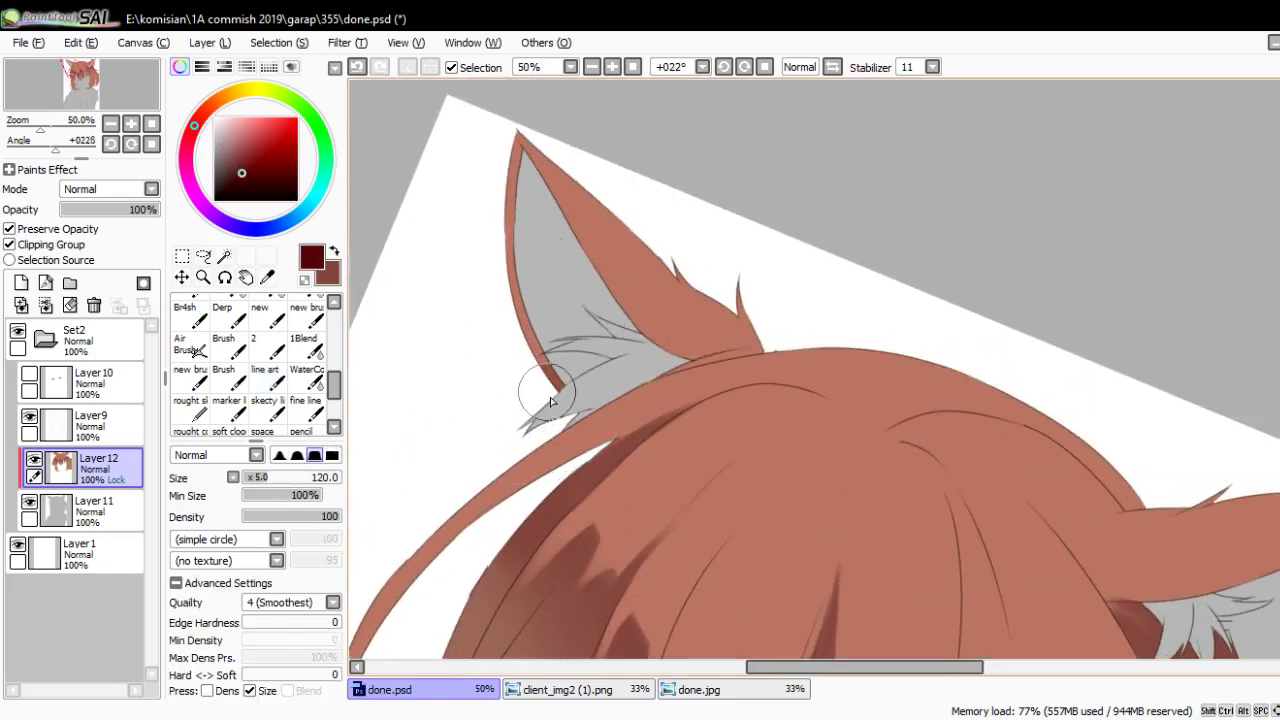
drag(562, 390, 510, 133)
key(ctrl+z)
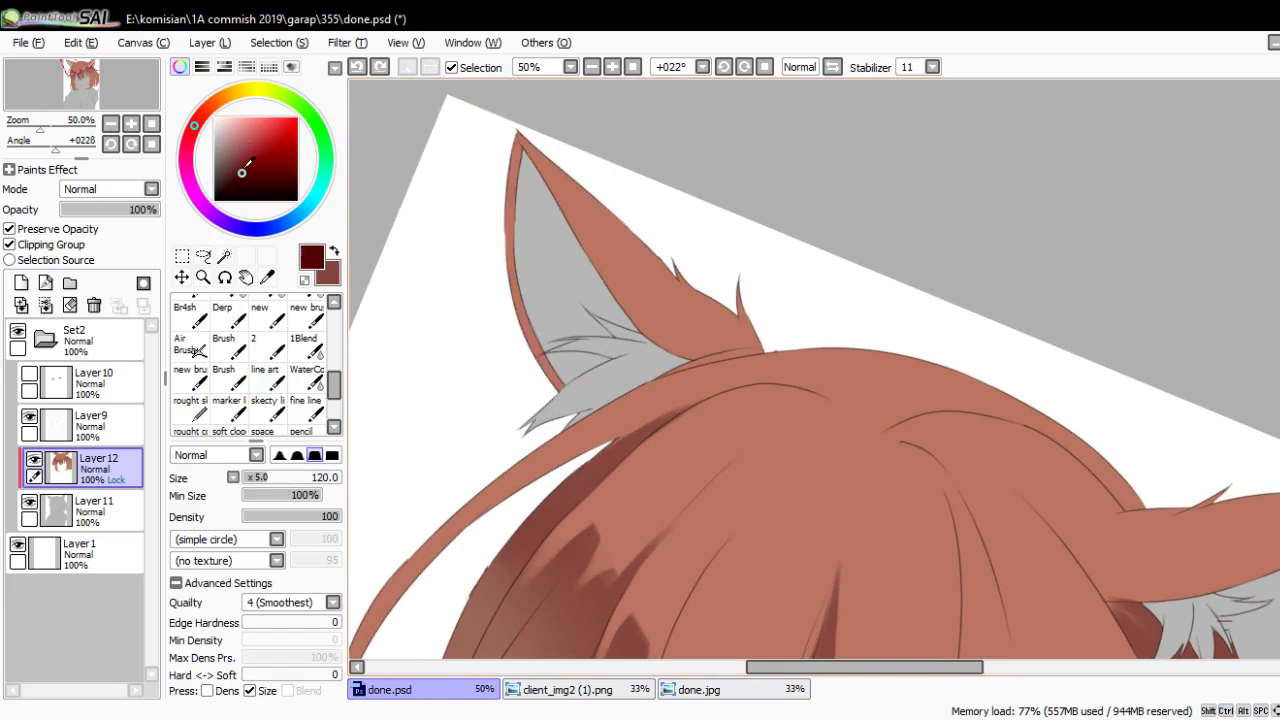
click(241, 167)
drag(558, 390, 515, 133)
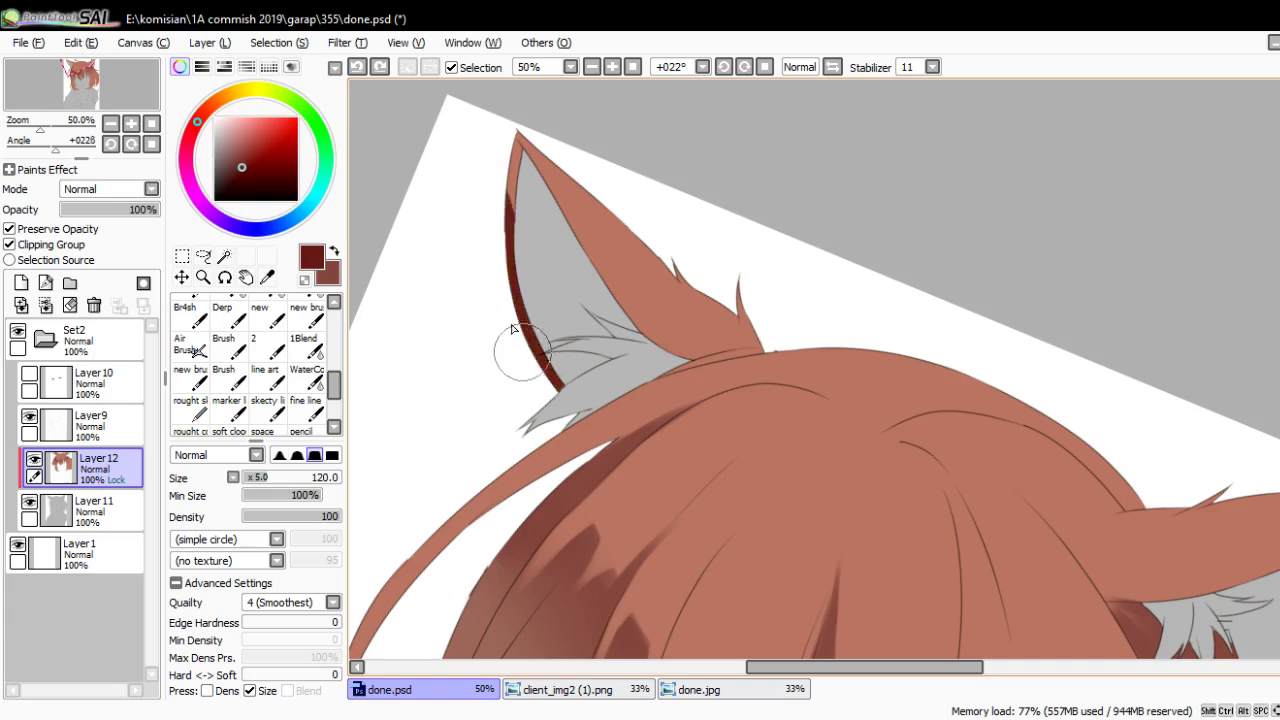
With a thin tapering brush, draw tapered dark-red strand strokes inside the hair
key(h)
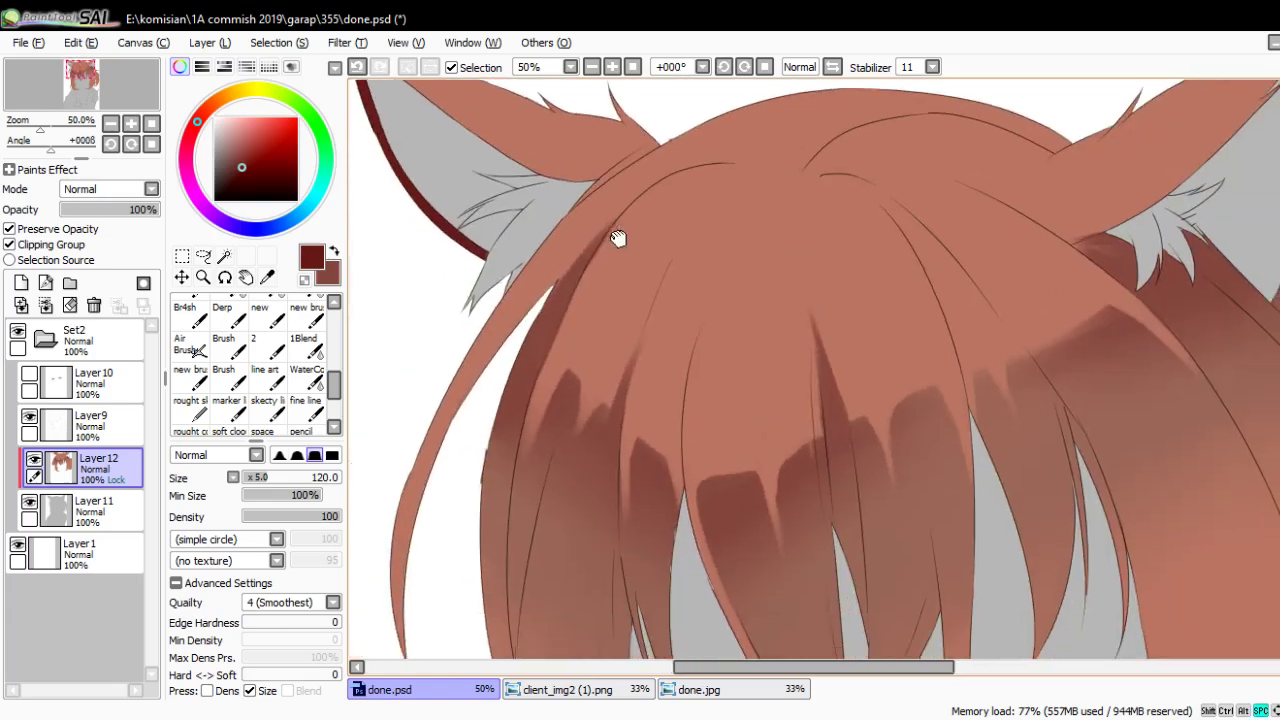
key(b)
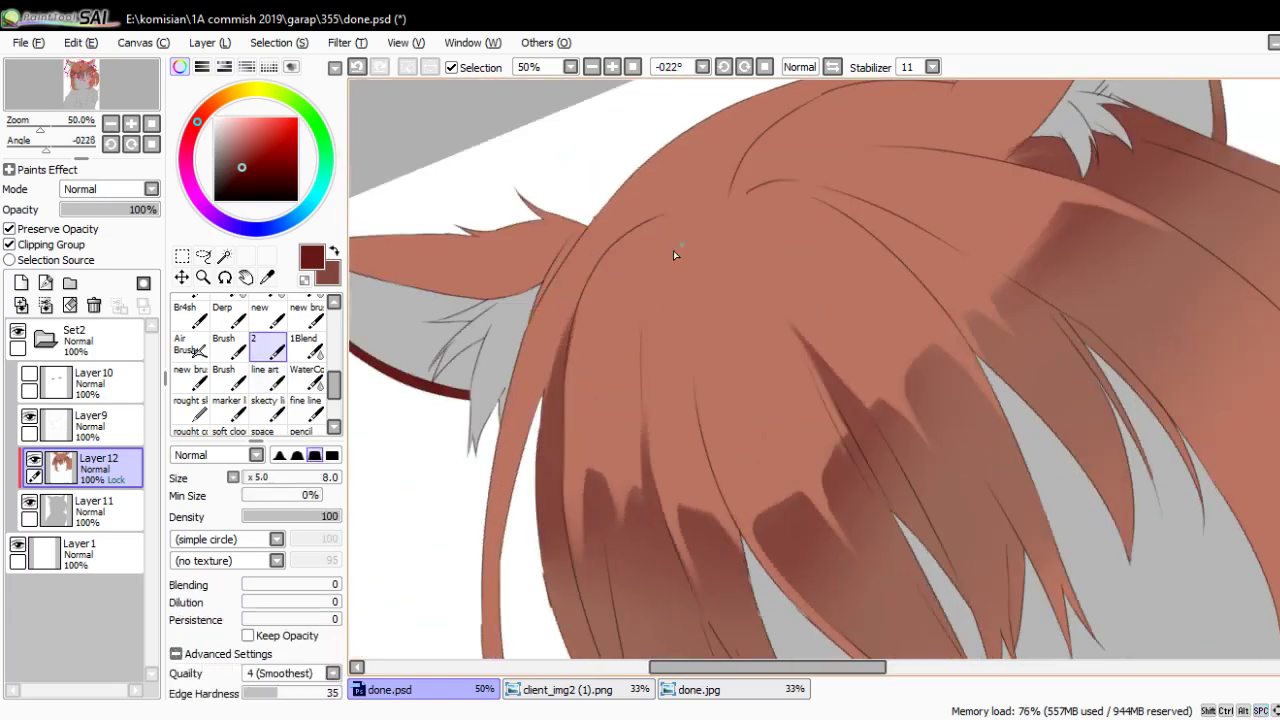
key(ctrl+z)
drag(672, 250, 640, 378)
key(Delete)
key(Delete)
key(Delete)
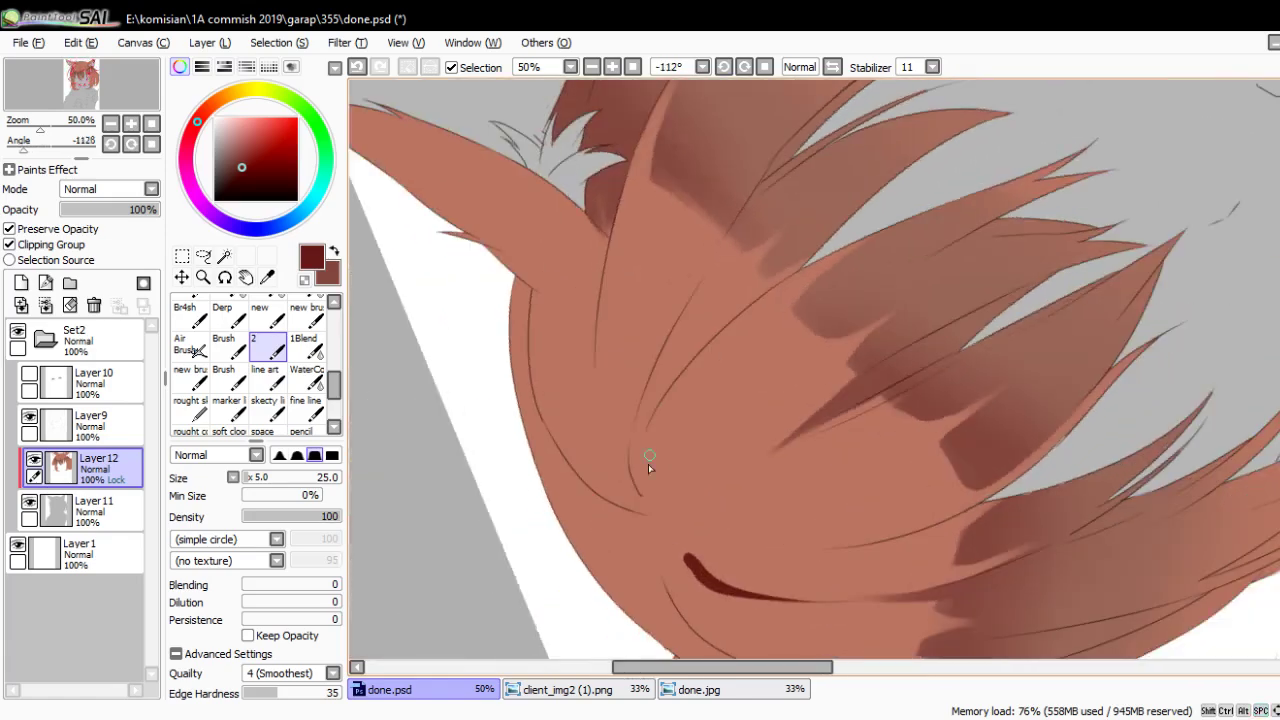
drag(700, 576, 686, 556)
drag(648, 494, 630, 390)
key(ctrl+z)
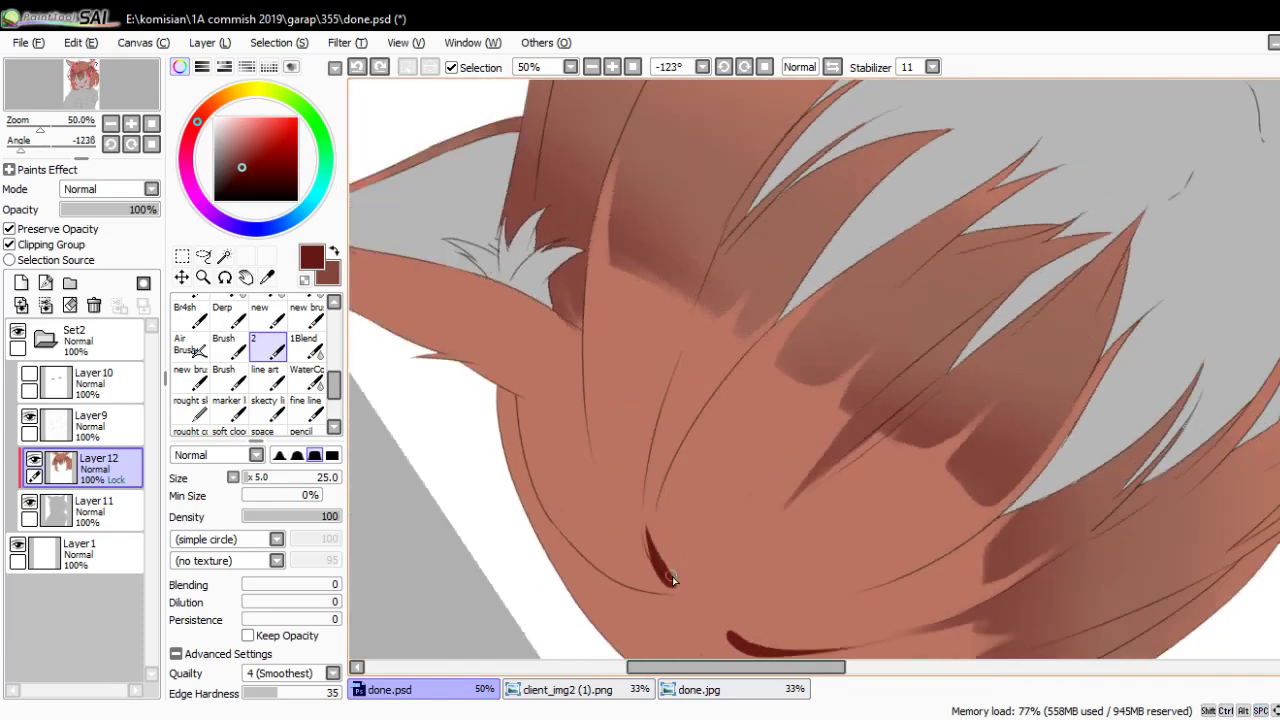
drag(658, 545, 646, 456)
drag(658, 558, 664, 390)
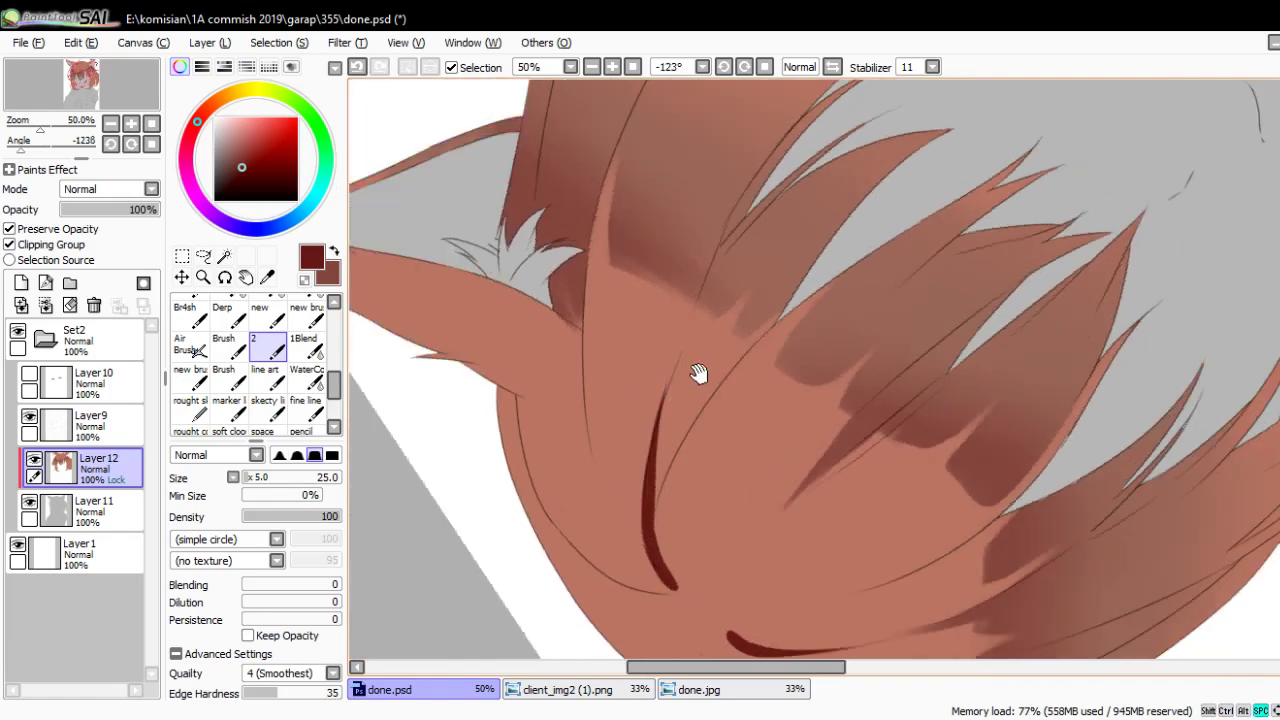
Extend the dark-red stroke further up the strand, then zoom out and reset the view
key(bracketleft)
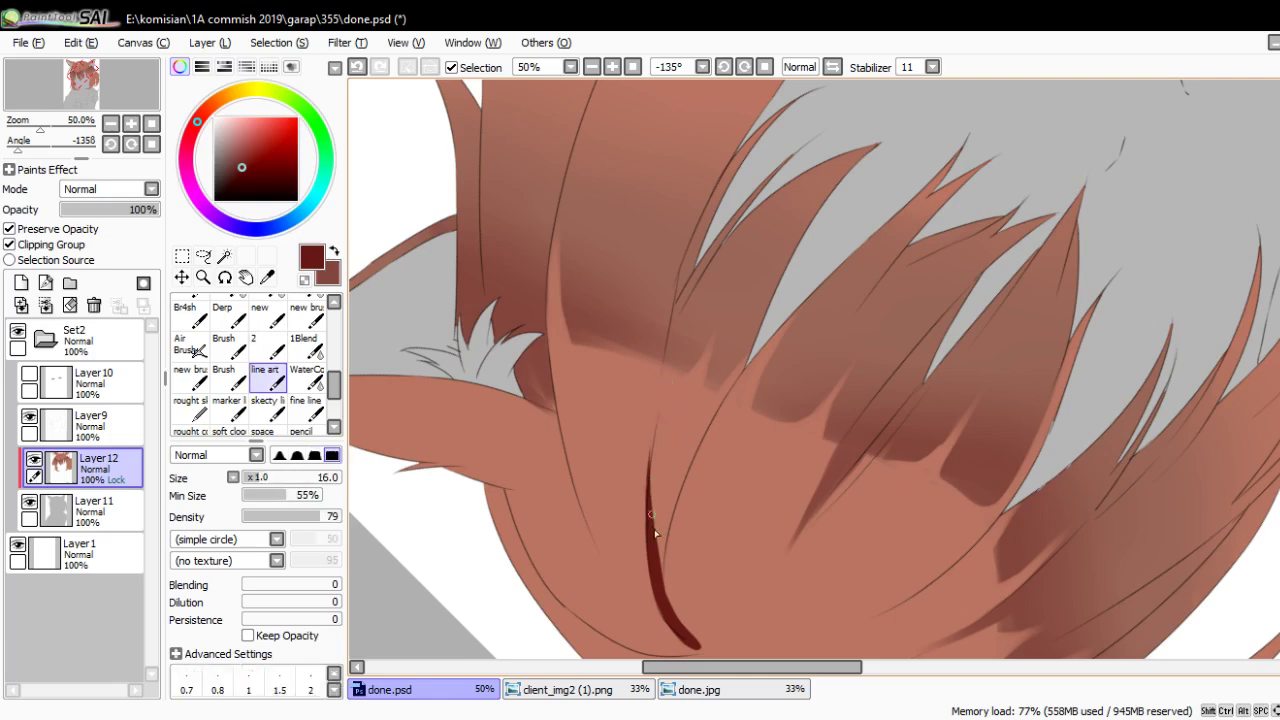
drag(657, 530, 666, 386)
key(ctrl+z)
drag(658, 535, 680, 252)
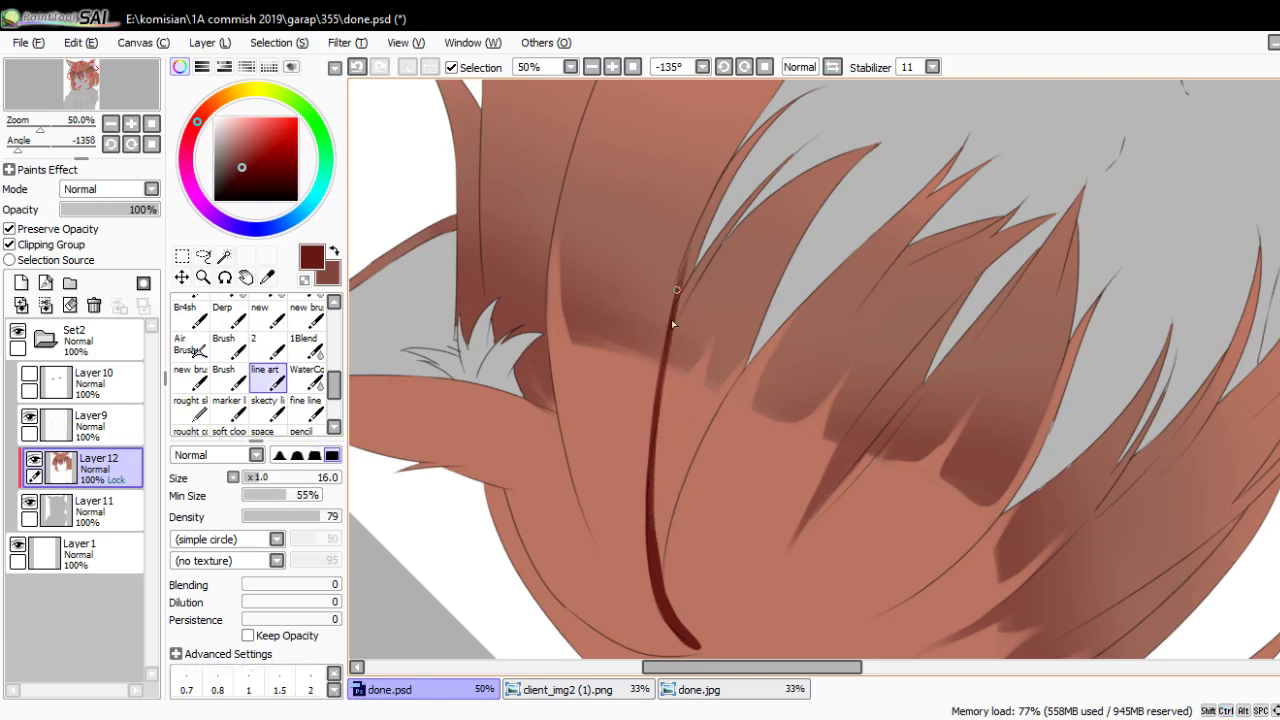
drag(743, 133, 740, 226)
key(ctrl+minus)
key(ctrl+minus)
mouse_move(743, 293)
mouse_down()
mouse_move(838, 318)
mouse_move(817, 437)
mouse_move(638, 320)
mouse_up()
key(ctrl+plus)
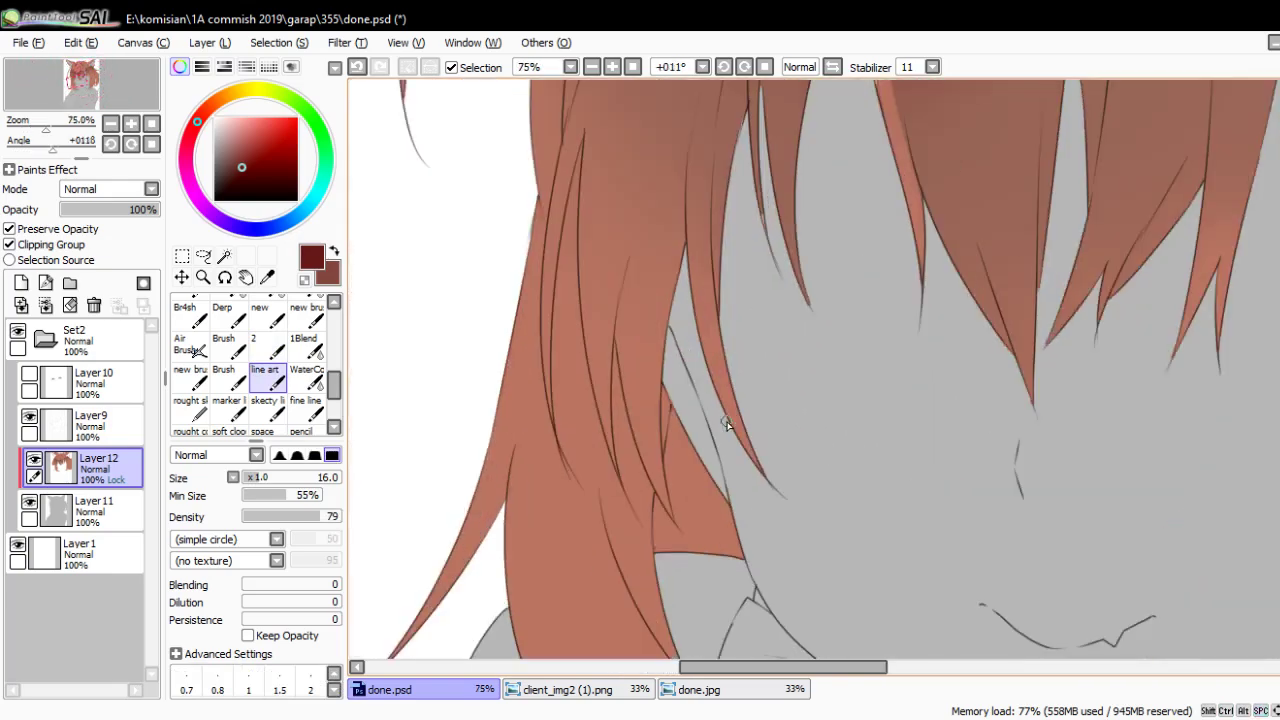
Paint a dark-red line up the hair edge beside the face
drag(614, 410, 616, 465)
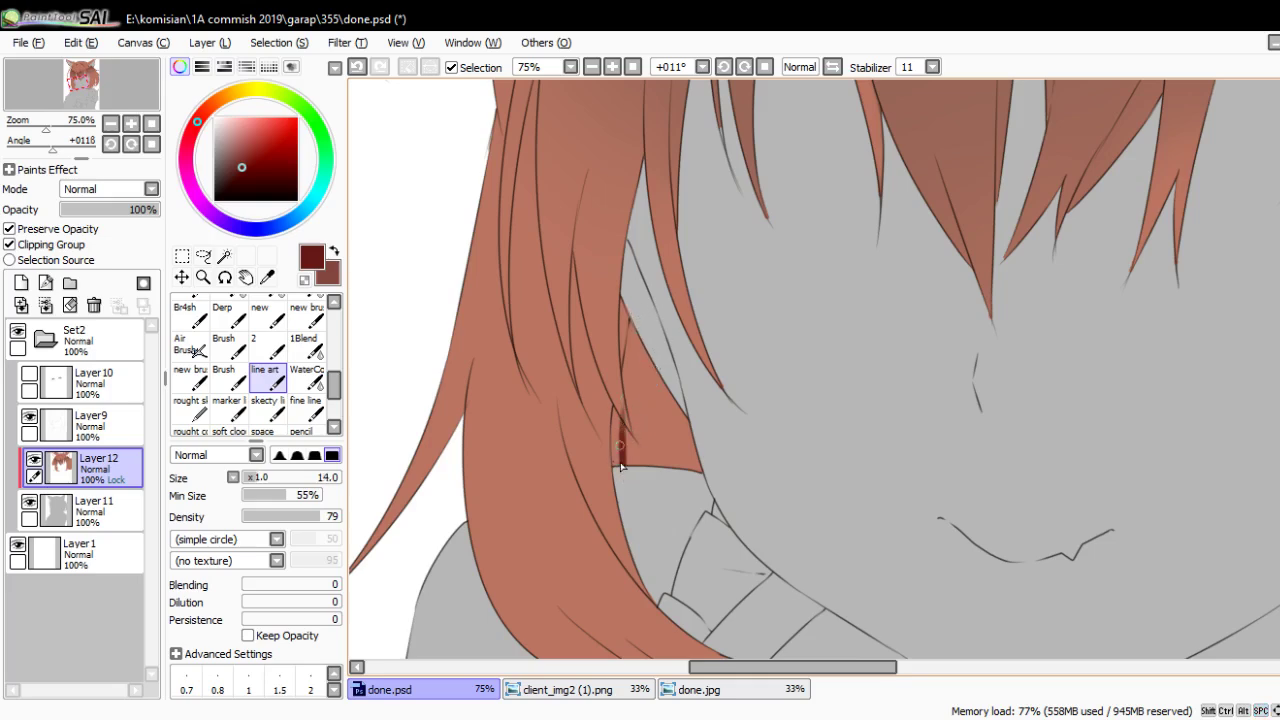
key(])
mouse_move(615, 420)
mouse_down()
mouse_move(648, 462)
mouse_move(632, 322)
mouse_up()
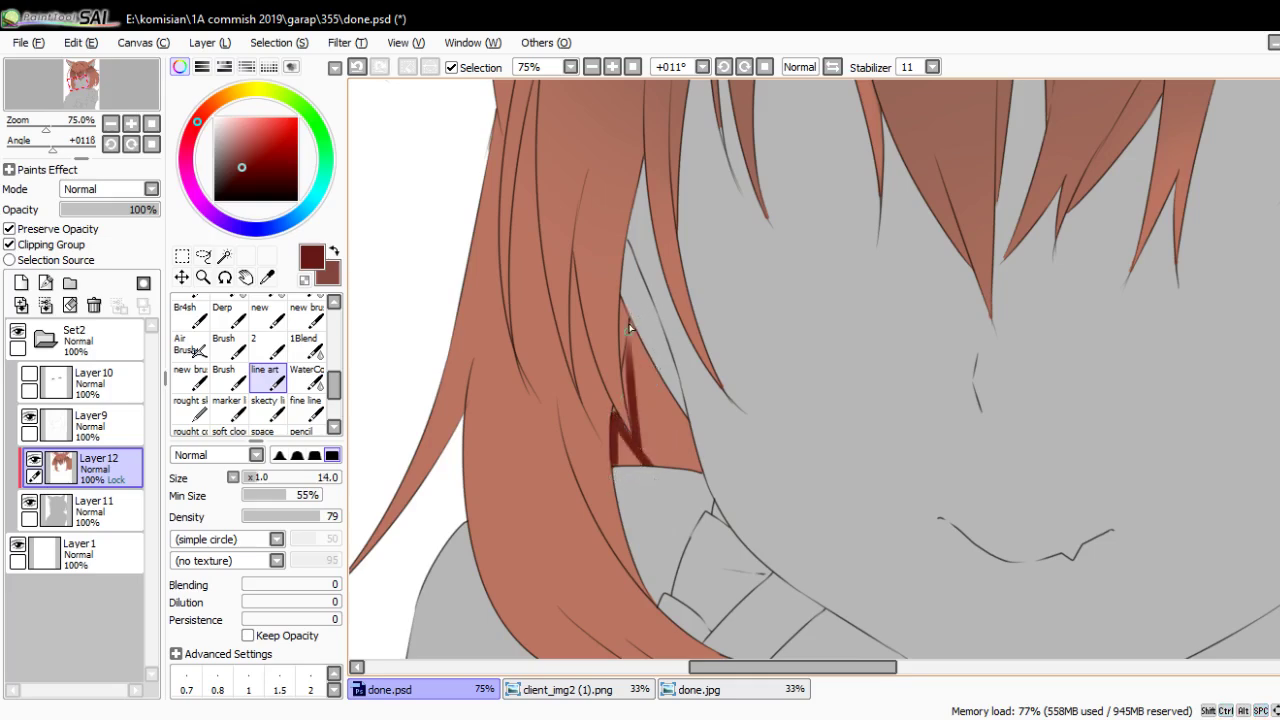
key(ctrl+z)
mouse_move(625, 440)
mouse_down()
mouse_move(633, 323)
mouse_move(660, 489)
mouse_up()
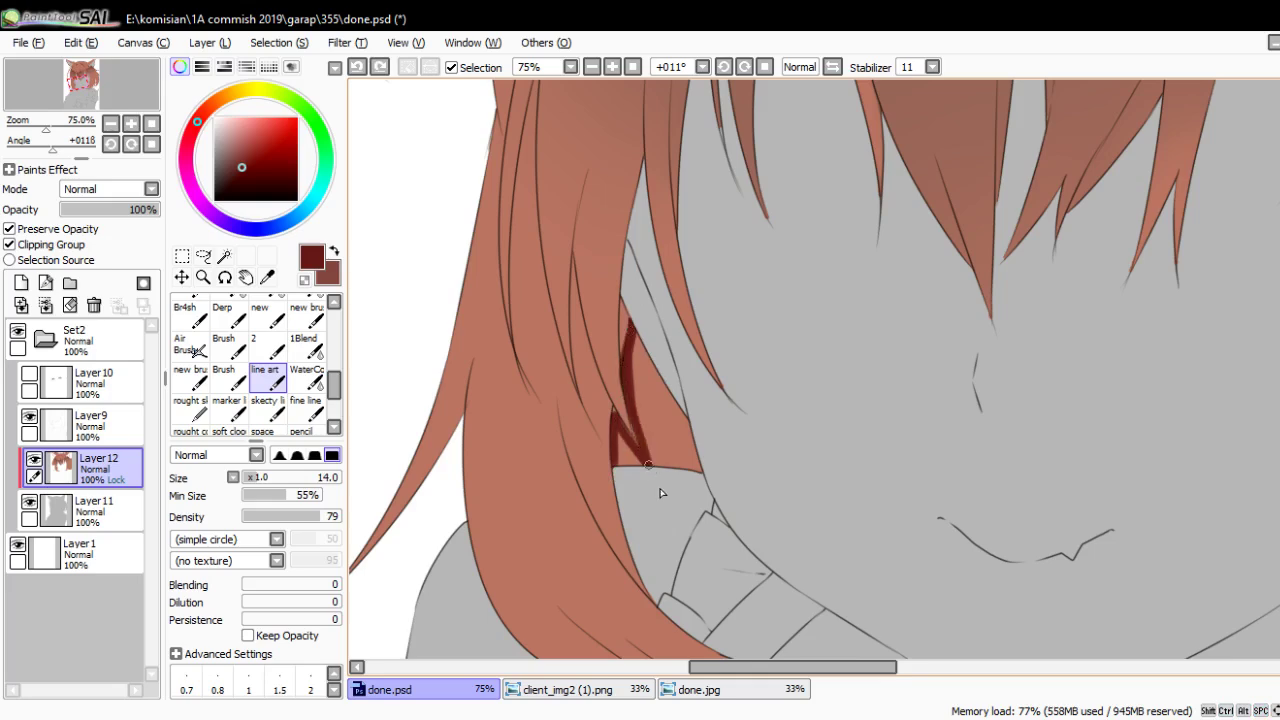
Fill the area under the side strand and its bottom gap with solid dark red
mouse_move(657, 377)
mouse_down()
mouse_move(646, 405)
mouse_move(690, 460)
mouse_move(640, 367)
mouse_up()
key(bracketleft)
drag(631, 458, 632, 473)
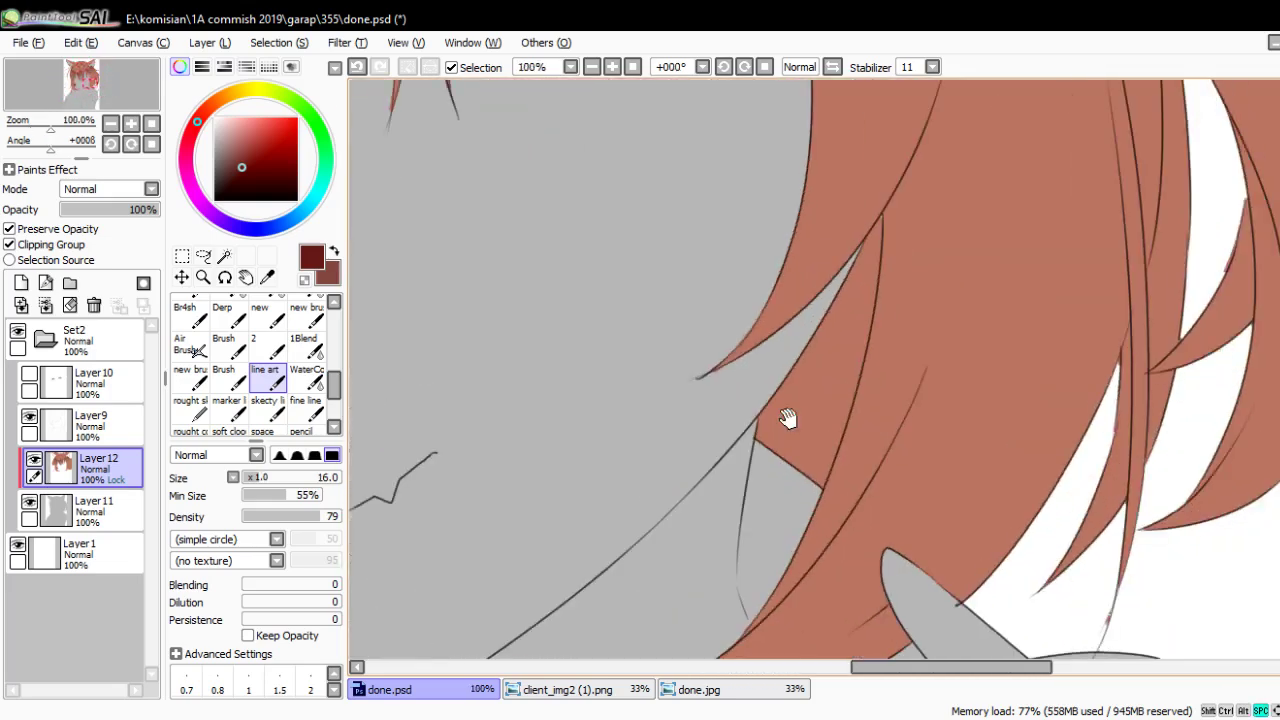
key(bracketright)
key(bracketright)
key(bracketright)
mouse_move(660, 445)
mouse_down()
mouse_move(700, 420)
mouse_move(750, 322)
mouse_move(764, 323)
mouse_move(782, 245)
mouse_move(772, 290)
mouse_move(778, 258)
mouse_up()
key(bracketleft)
key(bracketleft)
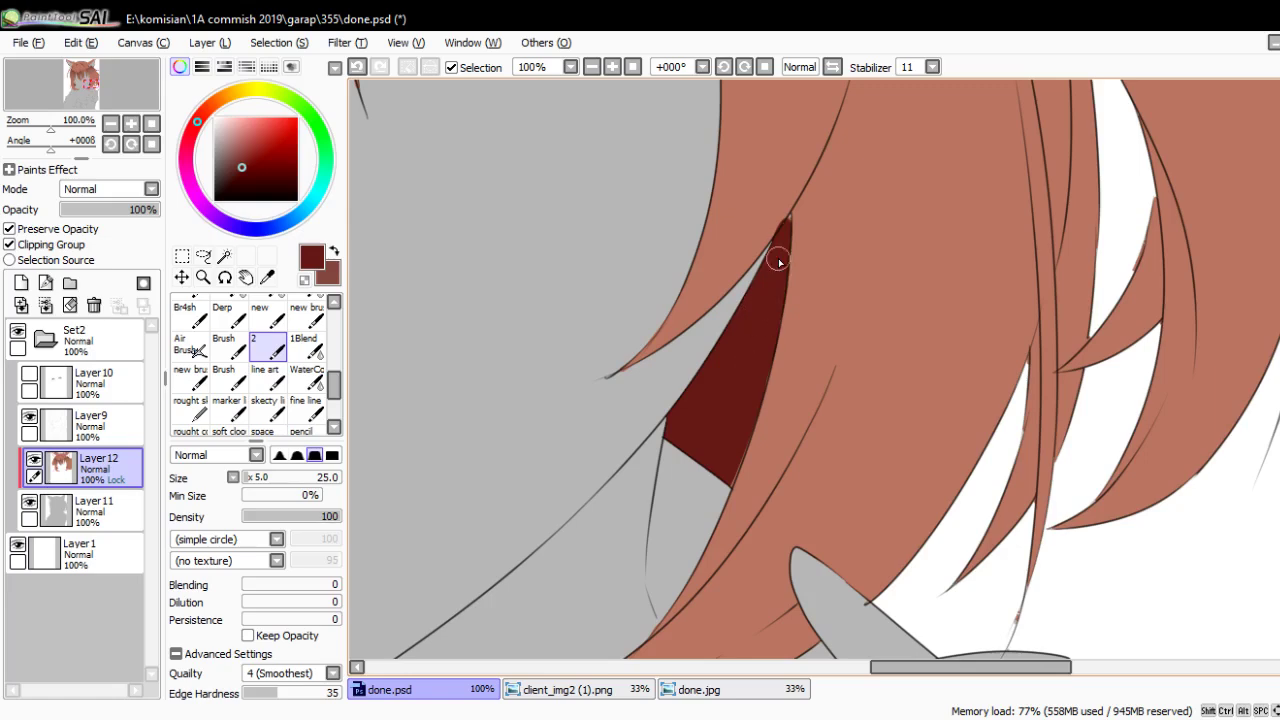
key(bracketleft)
scroll(778, 250, down, 3)
scroll(780, 300, up, 1)
scroll(700, 400, up, 2)
With a slightly smaller line-art brush, paint dark tapered shadows along the central bang strands
key(n)
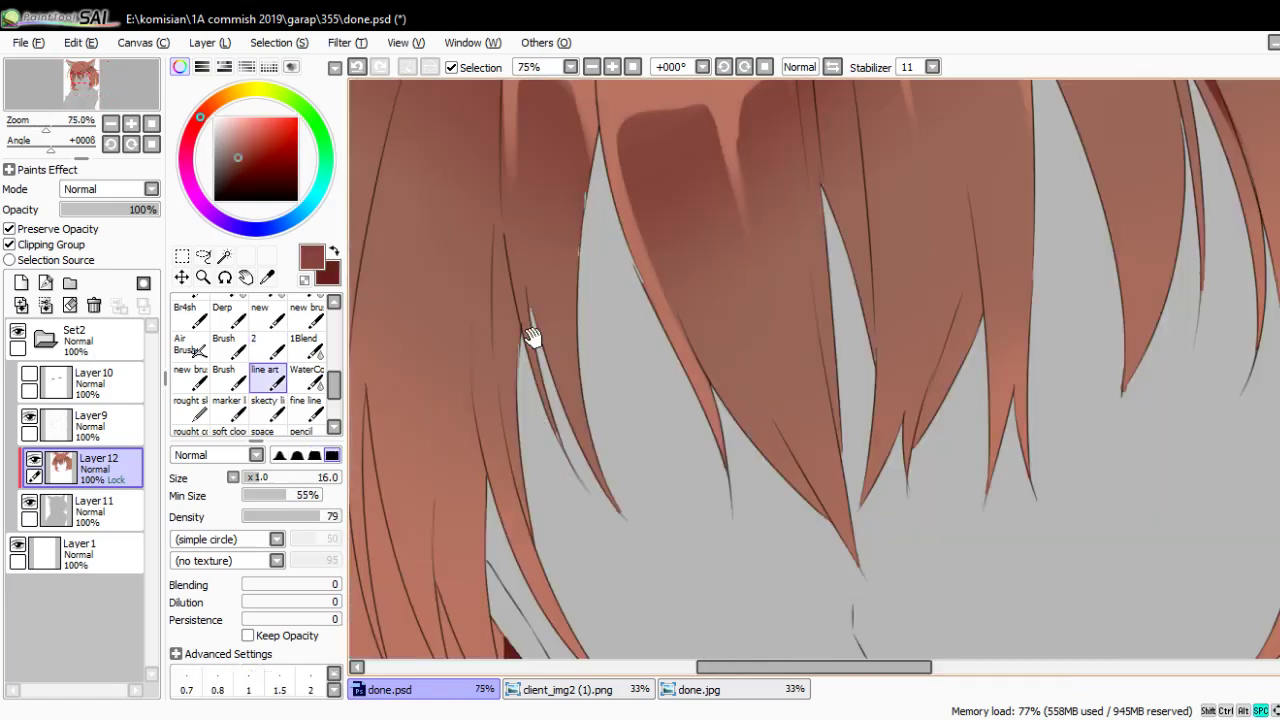
drag(514, 545, 520, 365)
key(ctrl+z)
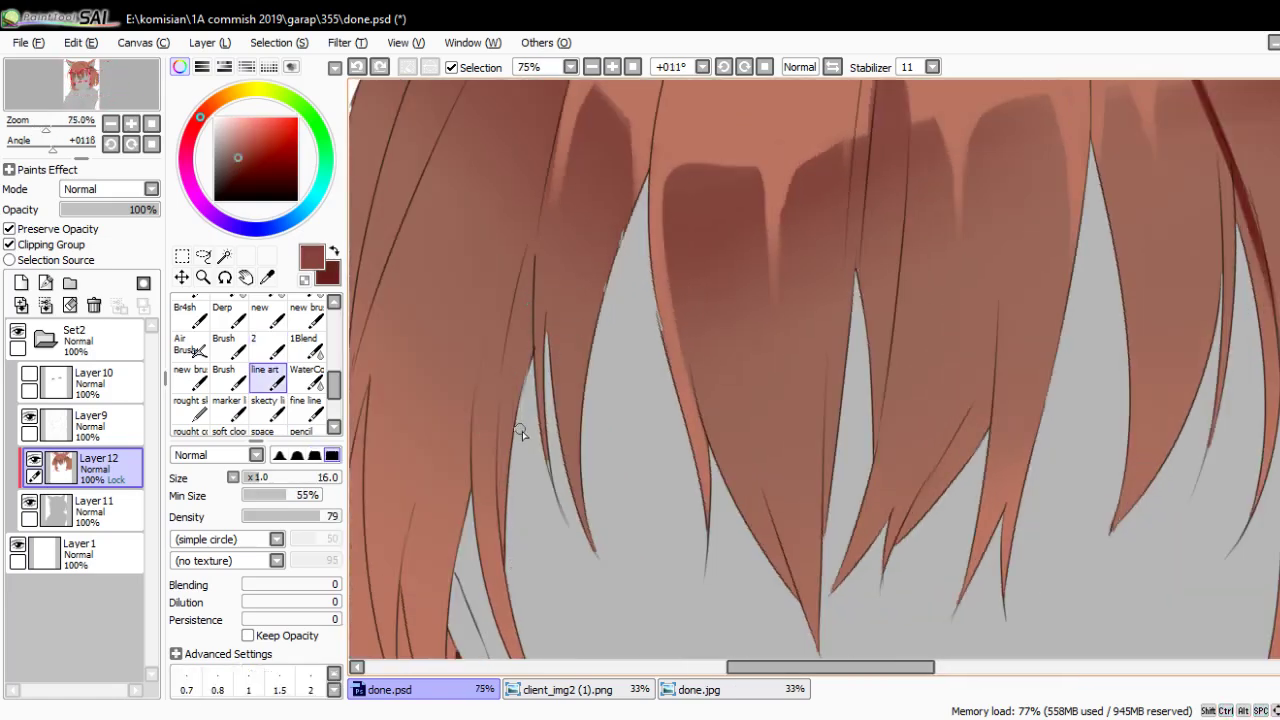
key(bracketleft)
drag(514, 545, 520, 345)
drag(505, 510, 505, 355)
drag(522, 410, 525, 290)
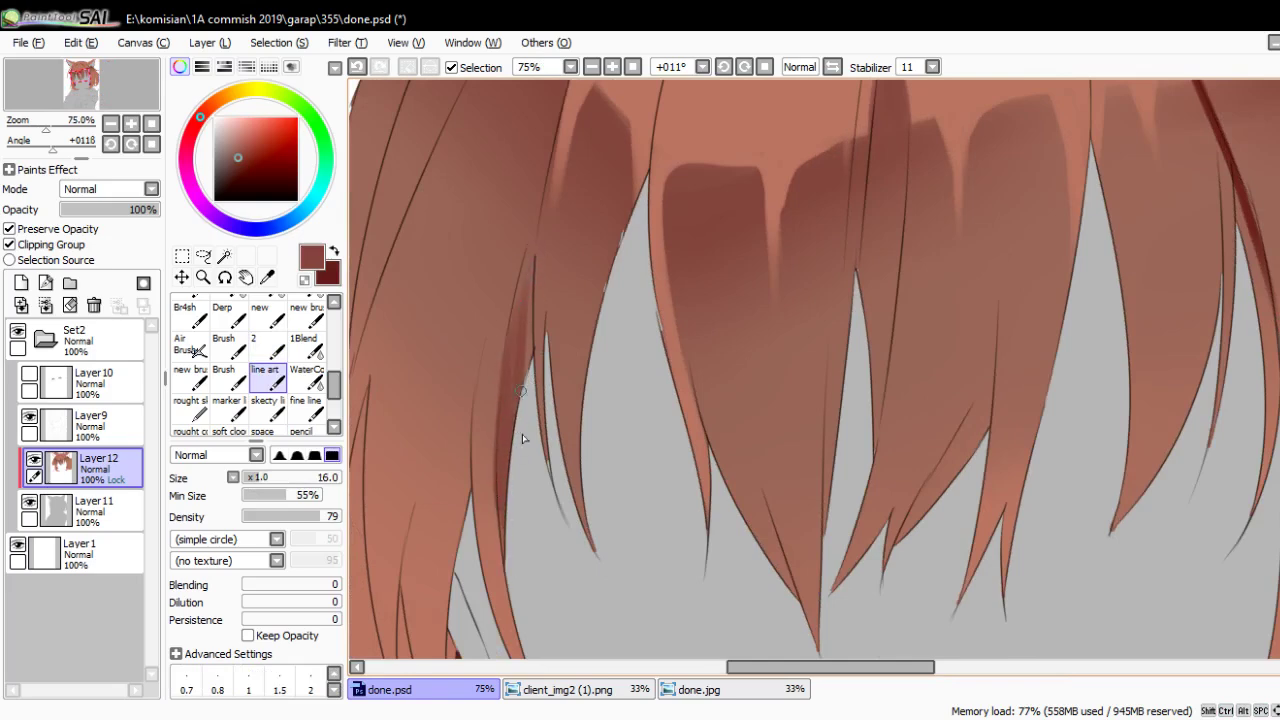
drag(527, 376, 518, 420)
drag(526, 360, 540, 212)
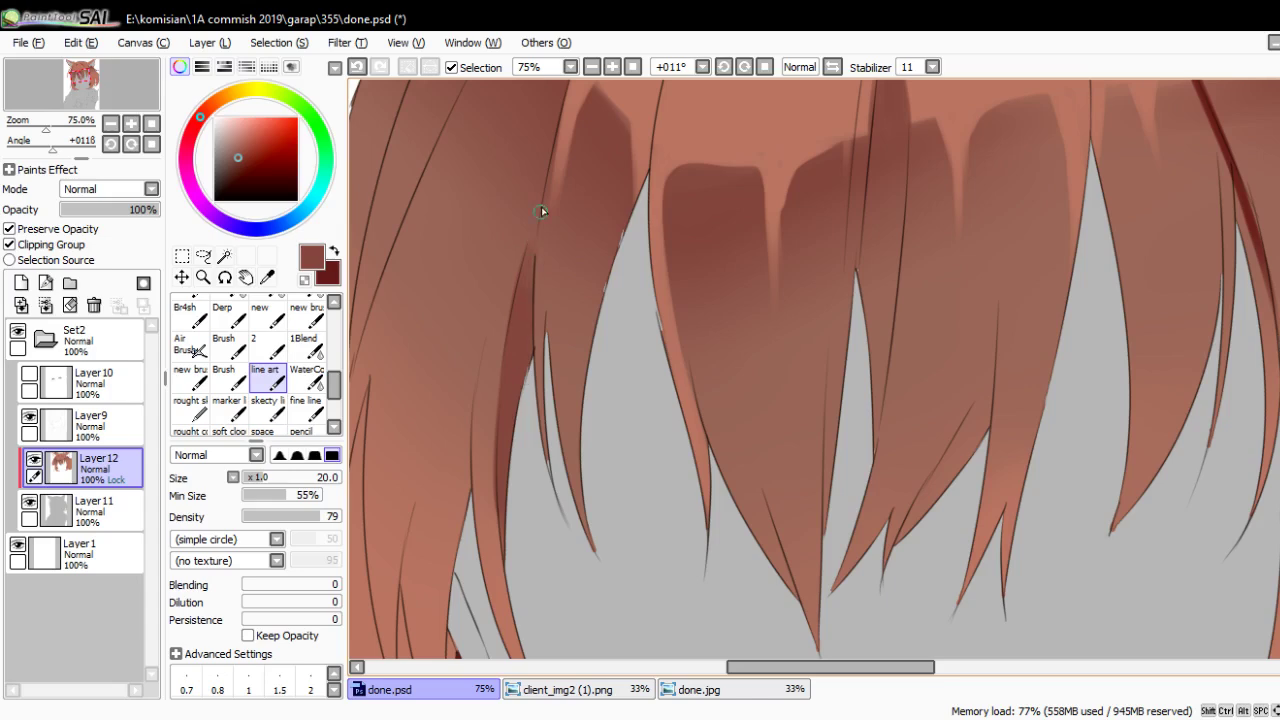
Darken strand lines in the bangs, with a broad shadow near the top and a thin tapered tip
drag(563, 143, 530, 404)
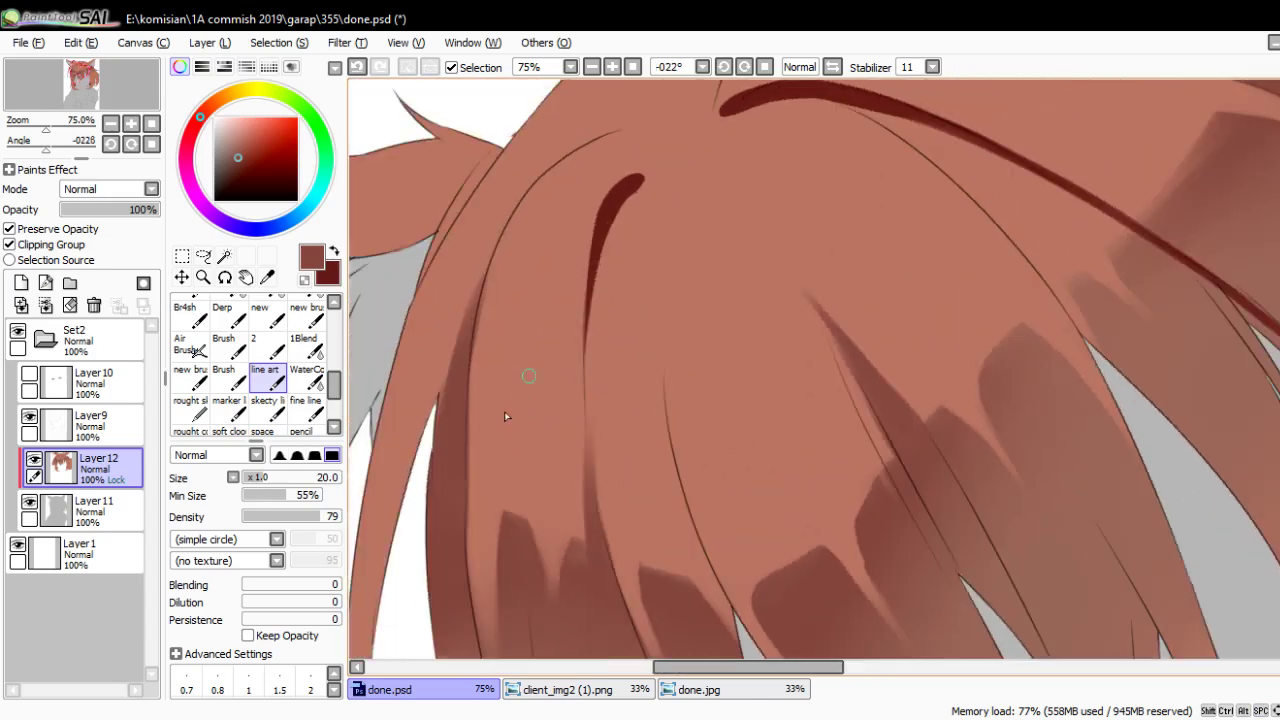
key(Home)
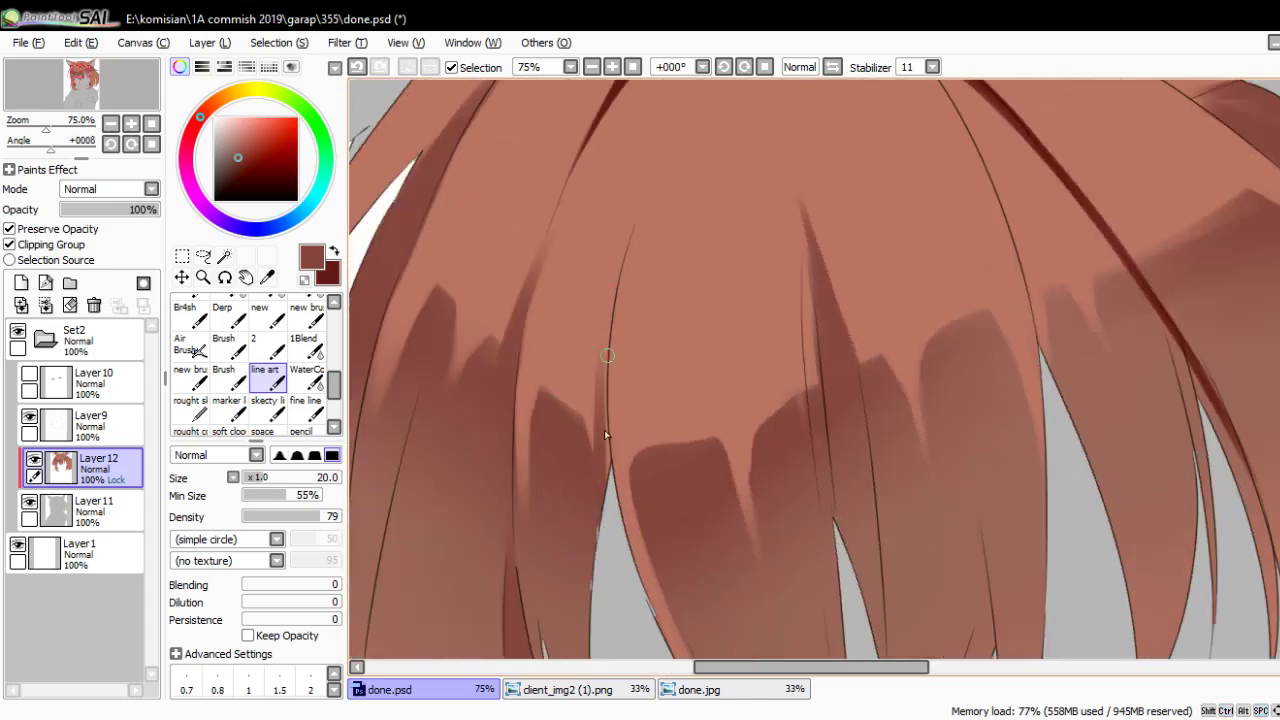
mouse_move(598, 450)
mouse_down()
mouse_move(640, 195)
mouse_move(598, 312)
mouse_up()
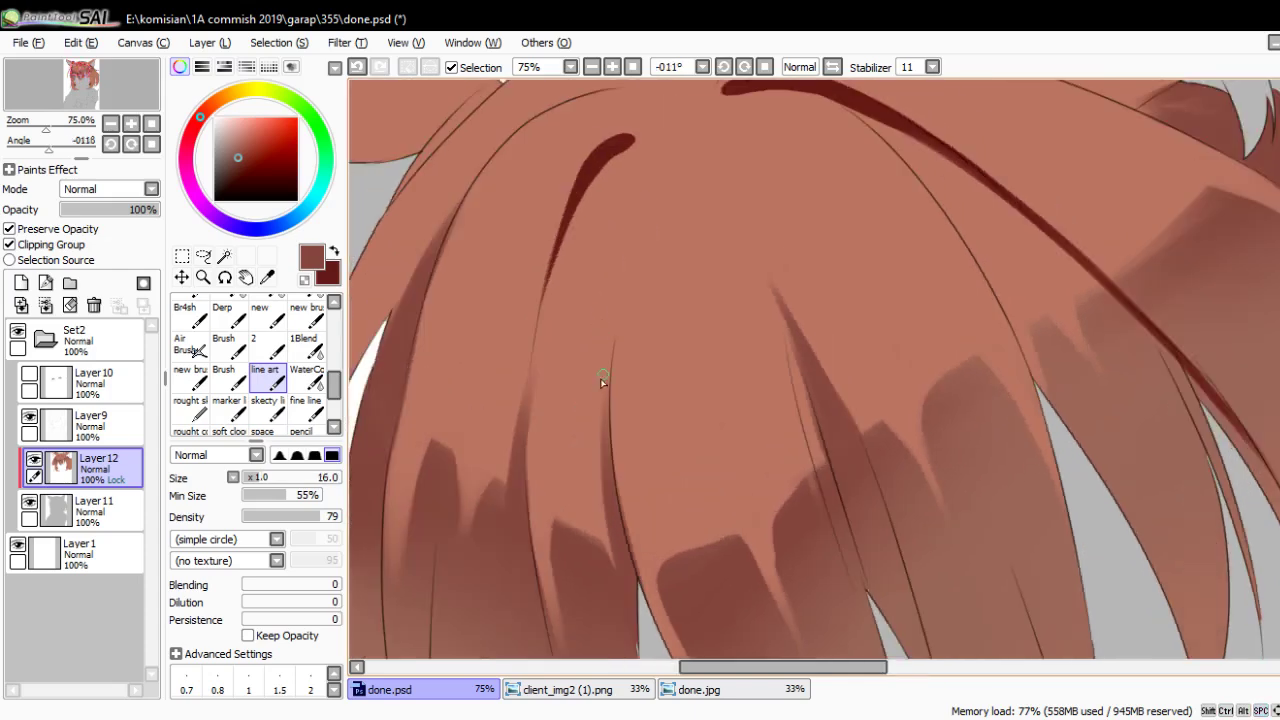
drag(600, 378, 617, 328)
key(bracketright)
key(bracketright)
key(bracketright)
drag(670, 188, 638, 248)
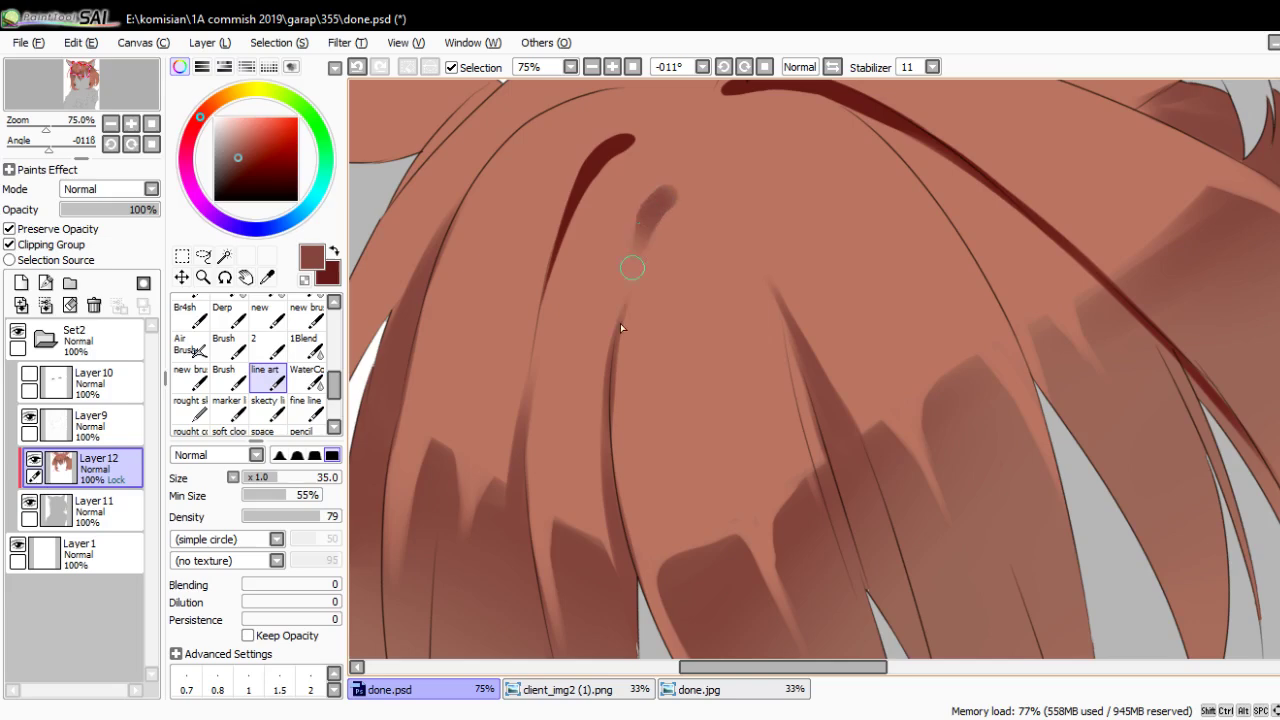
key(bracketleft)
key(bracketleft)
key(bracketleft)
drag(737, 550, 714, 476)
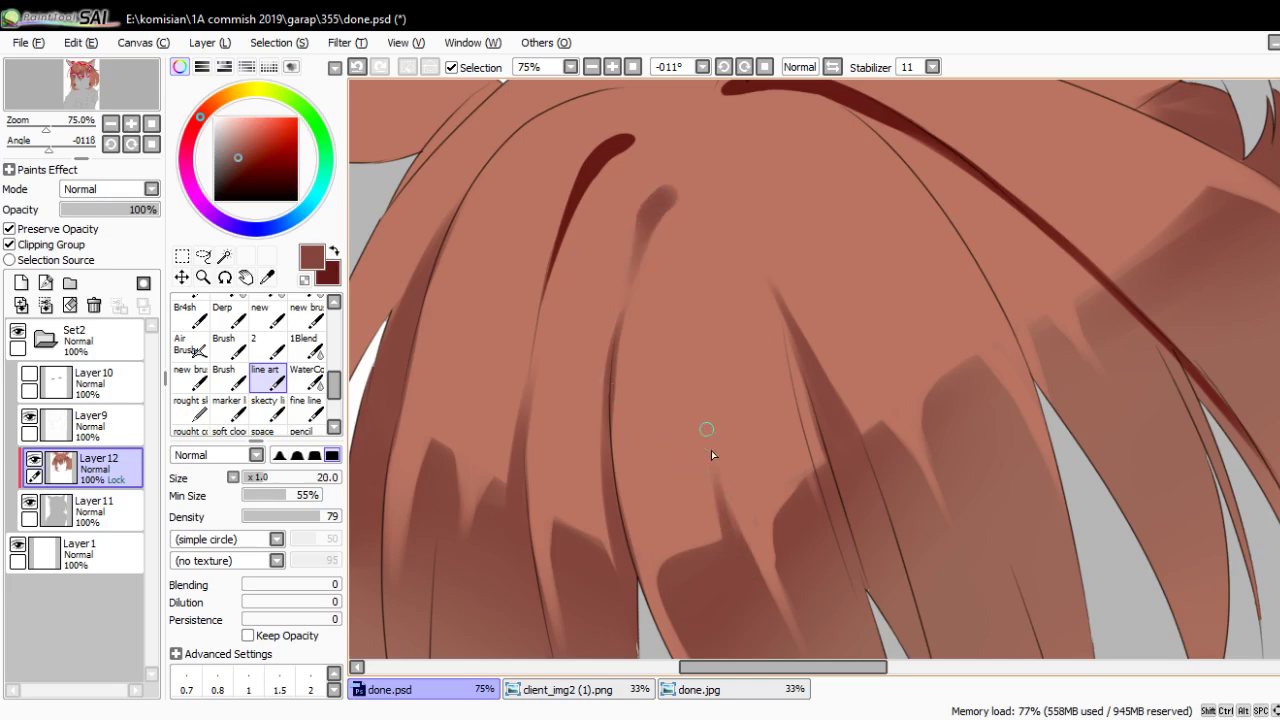
Paint darker shadow lines along the right-hand and lower hair strands, tapering the brush size
key(Home)
mouse_move(665, 380)
mouse_down()
mouse_move(657, 263)
mouse_move(660, 315)
mouse_move(672, 292)
mouse_move(691, 306)
mouse_move(712, 261)
mouse_move(704, 233)
mouse_up()
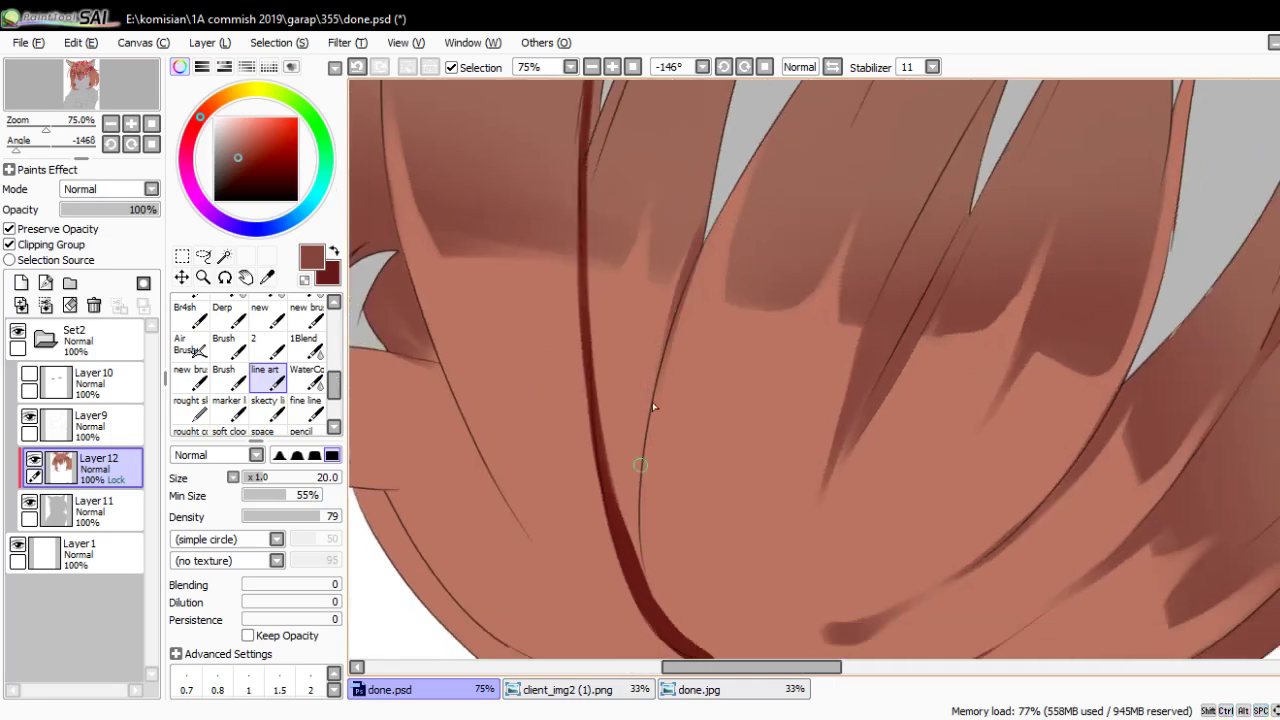
drag(671, 357, 657, 428)
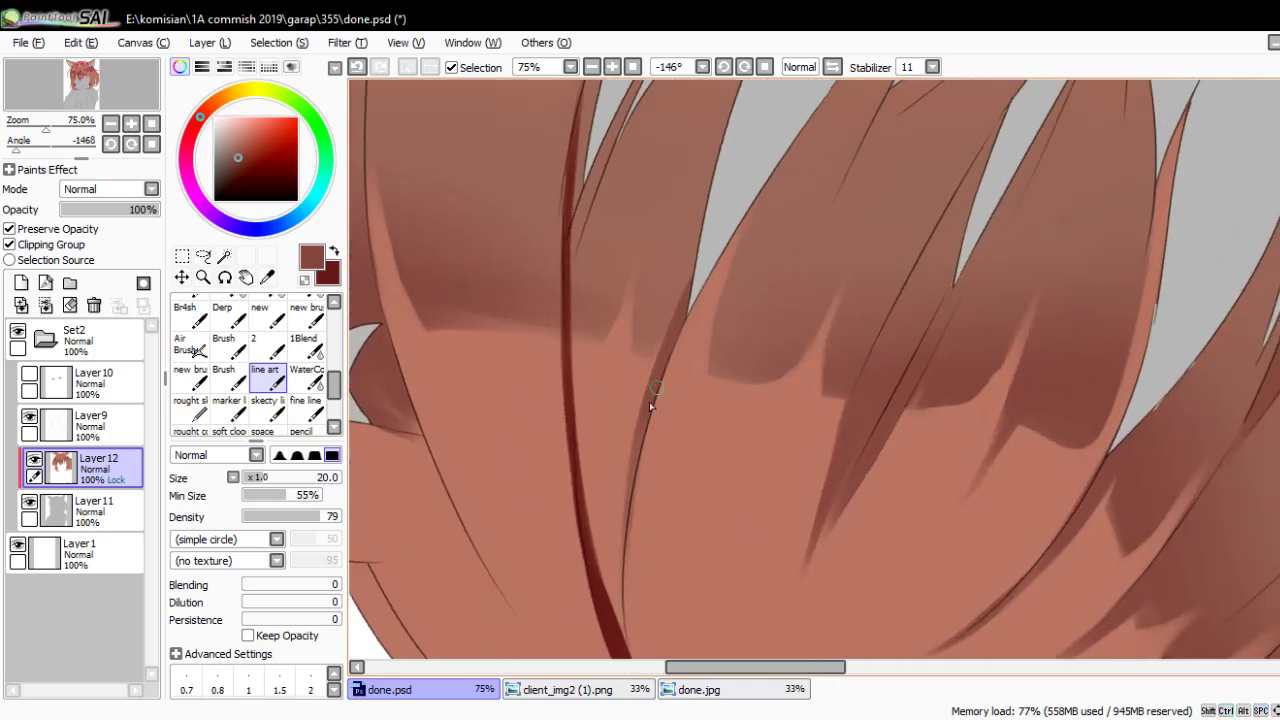
mouse_move(685, 204)
mouse_down()
mouse_move(646, 212)
mouse_move(578, 316)
mouse_move(585, 395)
mouse_move(626, 197)
mouse_up()
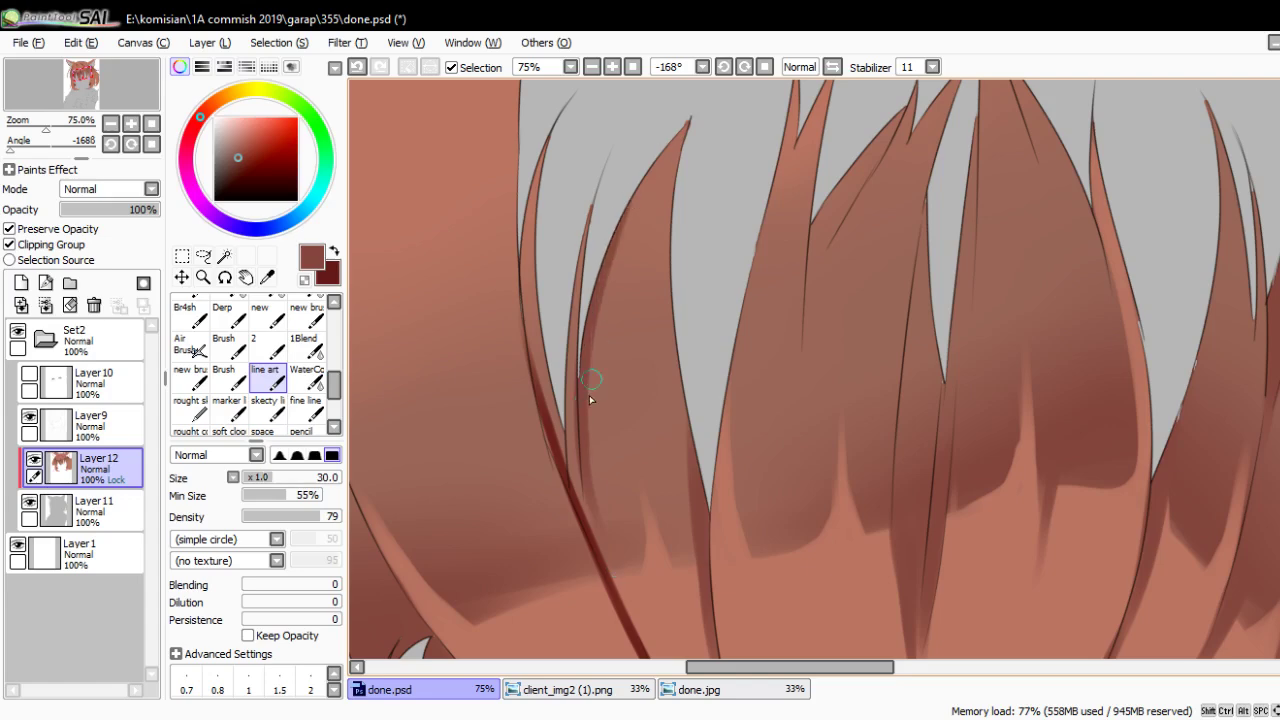
drag(594, 352, 700, 112)
key(bracketleft)
key(bracketleft)
drag(628, 368, 628, 308)
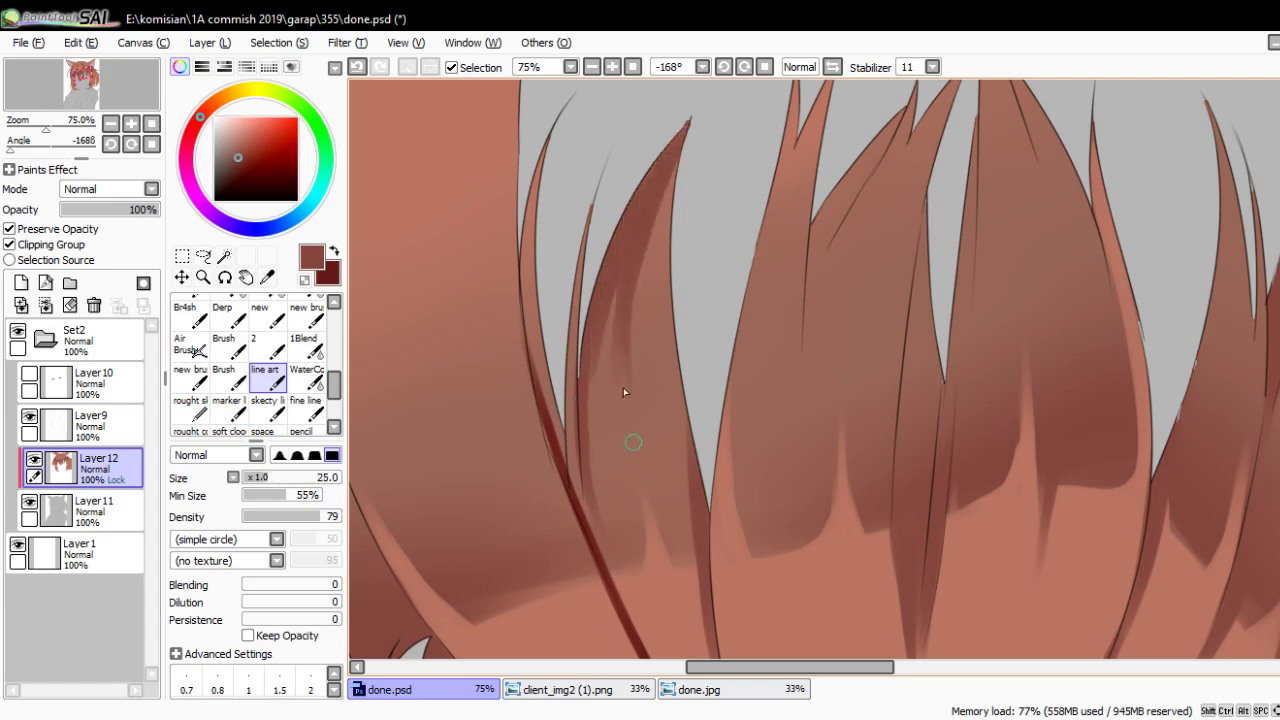
mouse_move(644, 246)
mouse_down()
mouse_move(677, 506)
mouse_move(654, 440)
mouse_move(646, 453)
mouse_up()
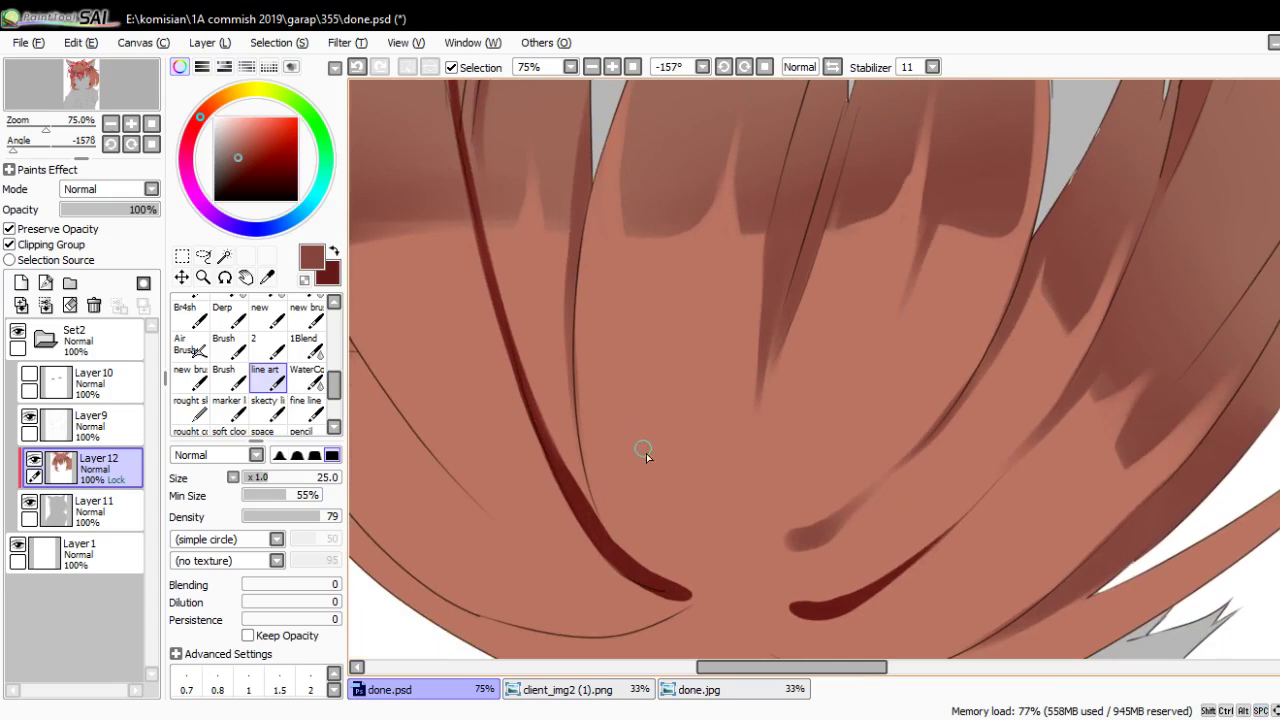
key(bracketleft)
key(bracketleft)
mouse_move(660, 515)
mouse_down()
mouse_move(631, 449)
mouse_move(629, 228)
mouse_up()
key(bracketright)
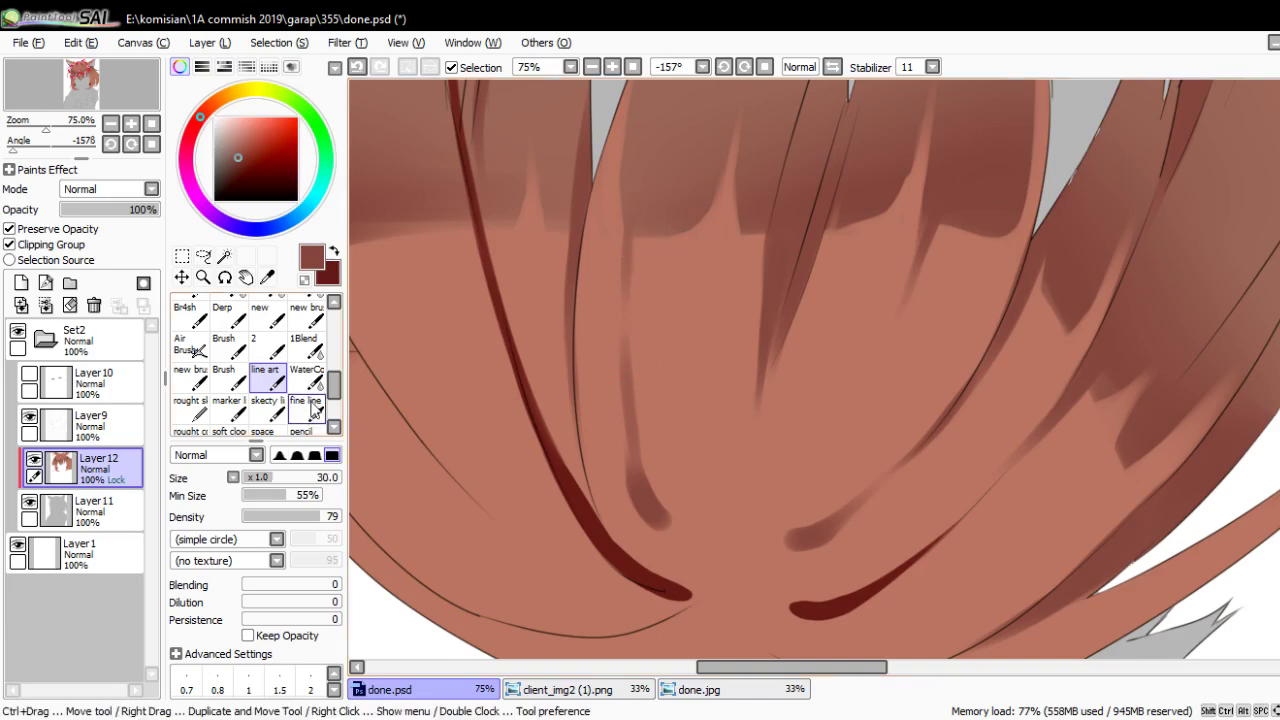
Soften the shadow near the strand tips with the WaterColor brush, then add a short dark stroke
key(c)
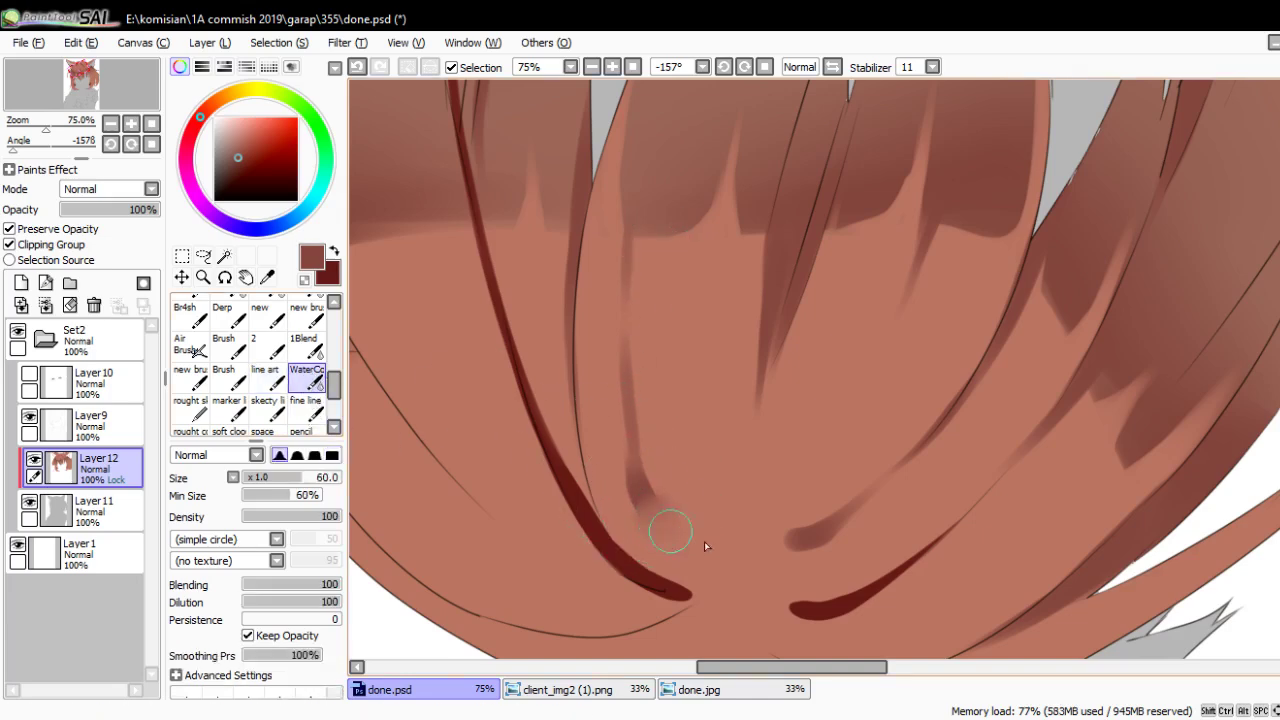
mouse_move(780, 540)
mouse_down()
mouse_move(806, 528)
mouse_move(664, 338)
mouse_move(617, 317)
mouse_move(643, 349)
mouse_up()
key(v)
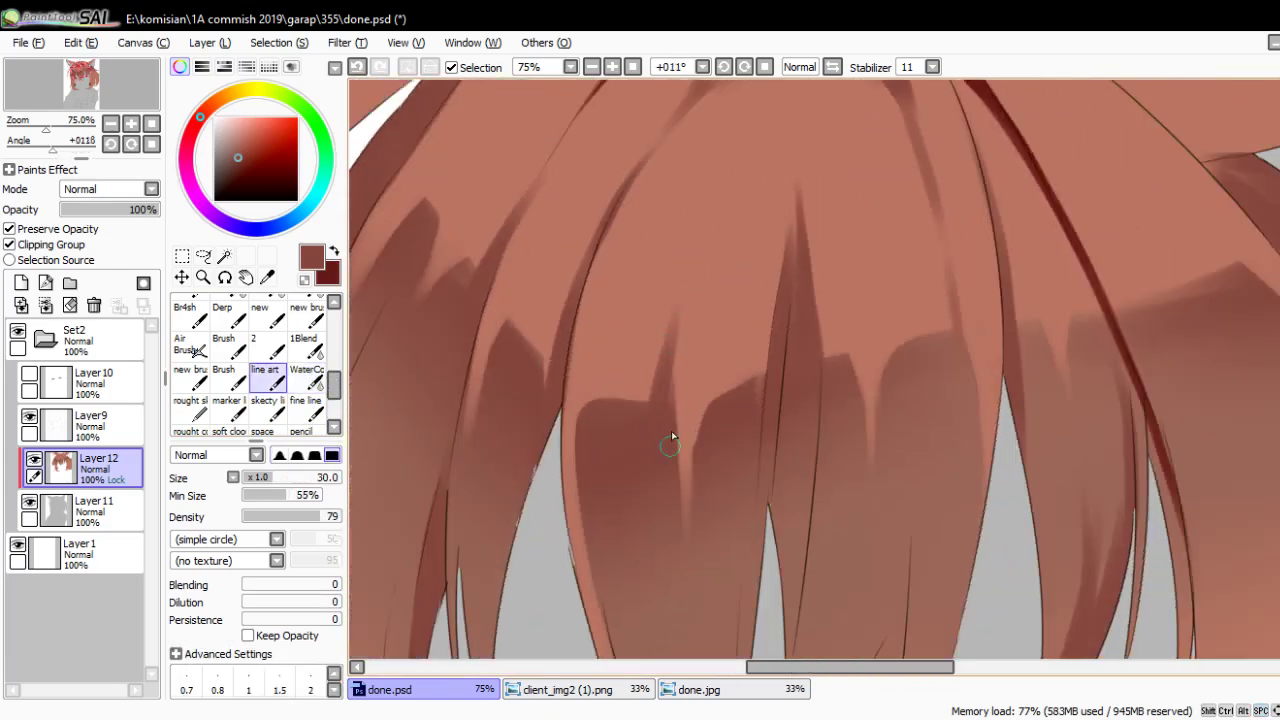
mouse_move(757, 294)
mouse_down()
mouse_move(680, 397)
mouse_move(613, 360)
mouse_move(611, 378)
mouse_up()
key(bracketleft)
key(bracketleft)
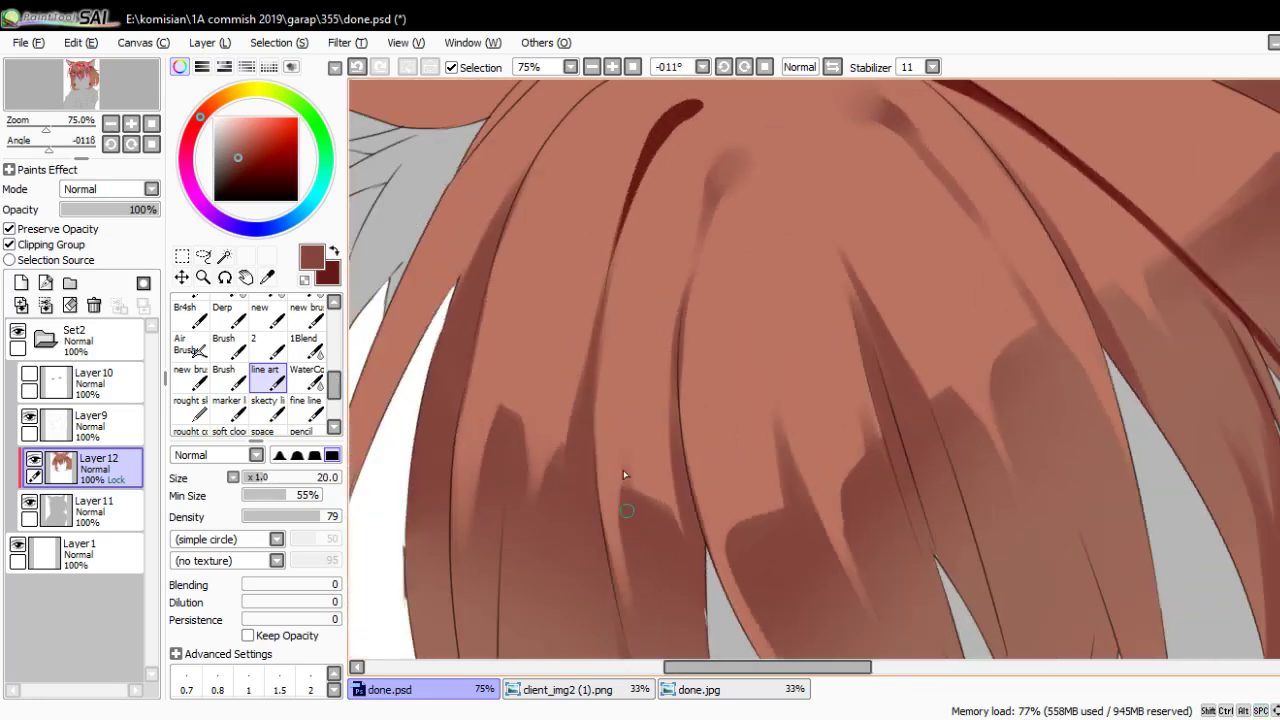
key(bracketright)
key(bracketright)
key(bracketright)
key(bracketright)
mouse_move(636, 330)
mouse_down()
mouse_move(600, 423)
mouse_move(600, 371)
mouse_move(580, 428)
mouse_up()
Draw a fine shadow line up the hair toward the crown, undoing unwanted strokes
key(c)
key(n)
drag(567, 575, 585, 367)
key(ctrl+z)
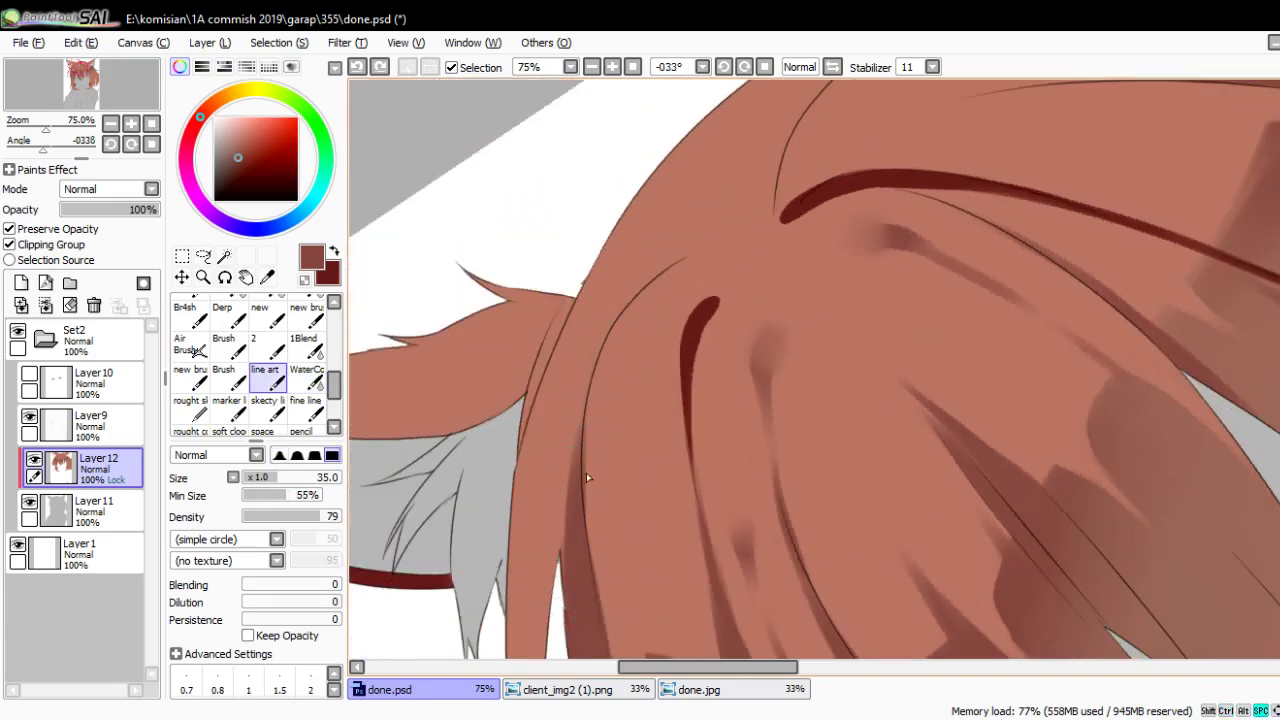
drag(592, 500, 578, 437)
key(bracketleft)
key(bracketleft)
mouse_move(562, 522)
mouse_down()
mouse_move(660, 205)
mouse_move(684, 184)
mouse_move(622, 312)
mouse_up()
key(bracketright)
key(bracketright)
key(bracketright)
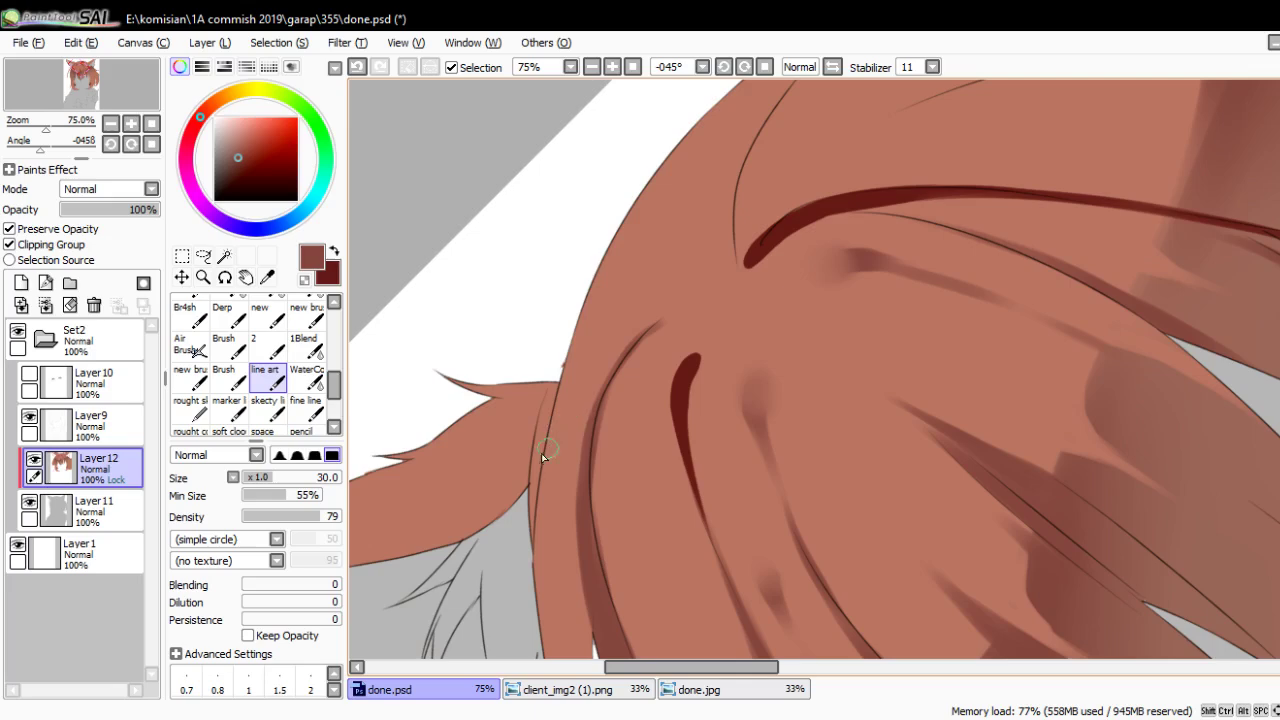
mouse_move(545, 455)
mouse_down()
mouse_move(638, 316)
mouse_move(608, 316)
mouse_up()
key(ctrl+z)
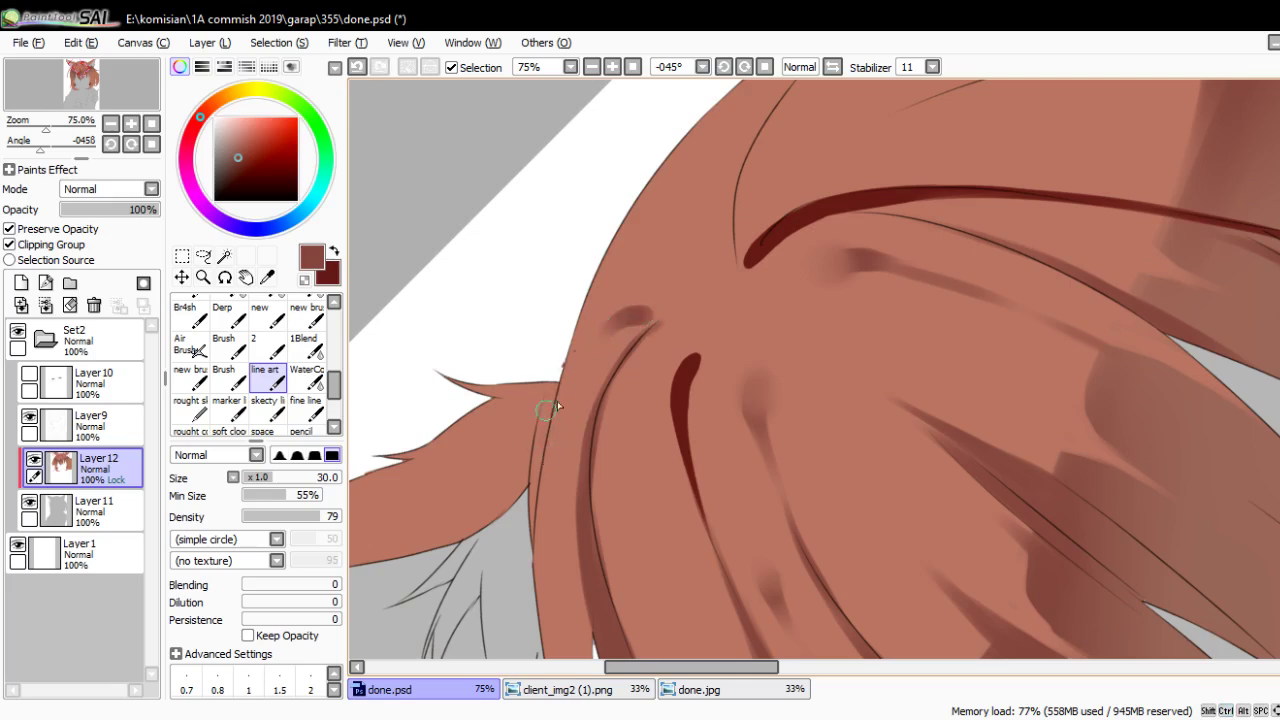
Paint two broader shadow strokes on the upper hair around the crown
drag(557, 406, 600, 357)
drag(657, 296, 641, 360)
key(bracketleft)
key(bracketleft)
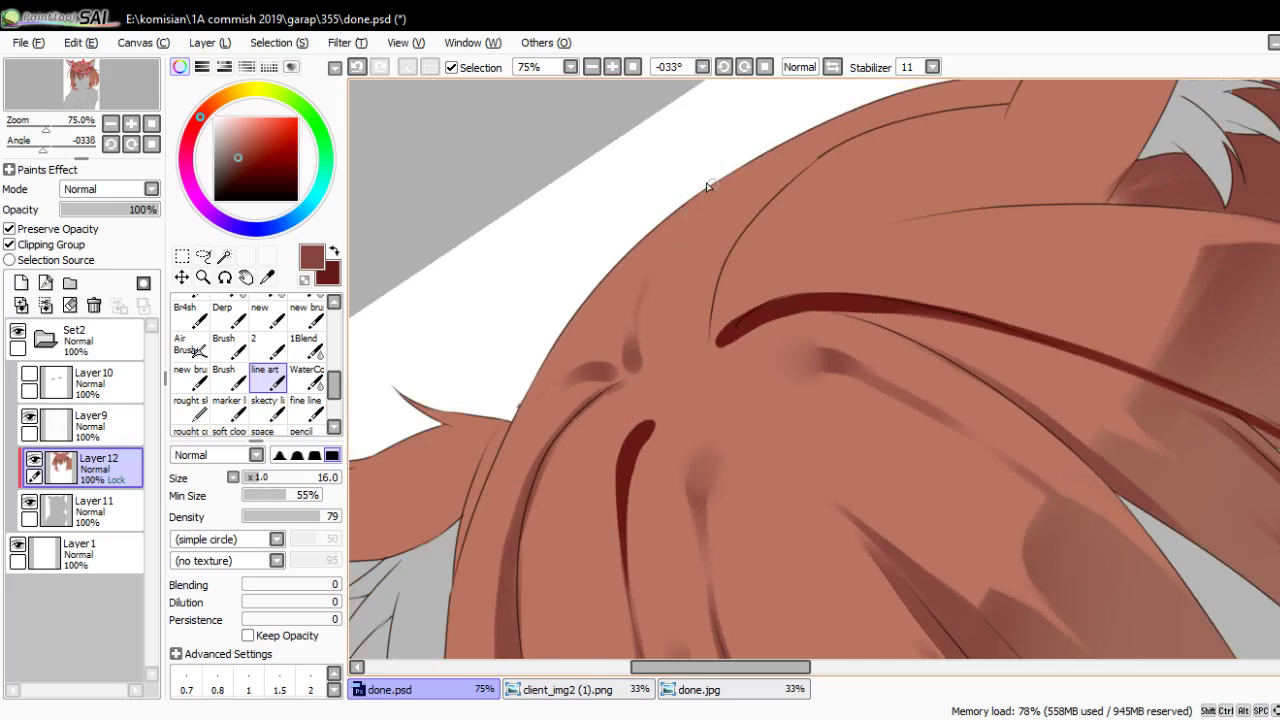
key(bracketright)
key(bracketright)
key(bracketright)
mouse_move(692, 192)
mouse_down()
mouse_move(587, 340)
mouse_move(607, 296)
mouse_up()
key(bracketleft)
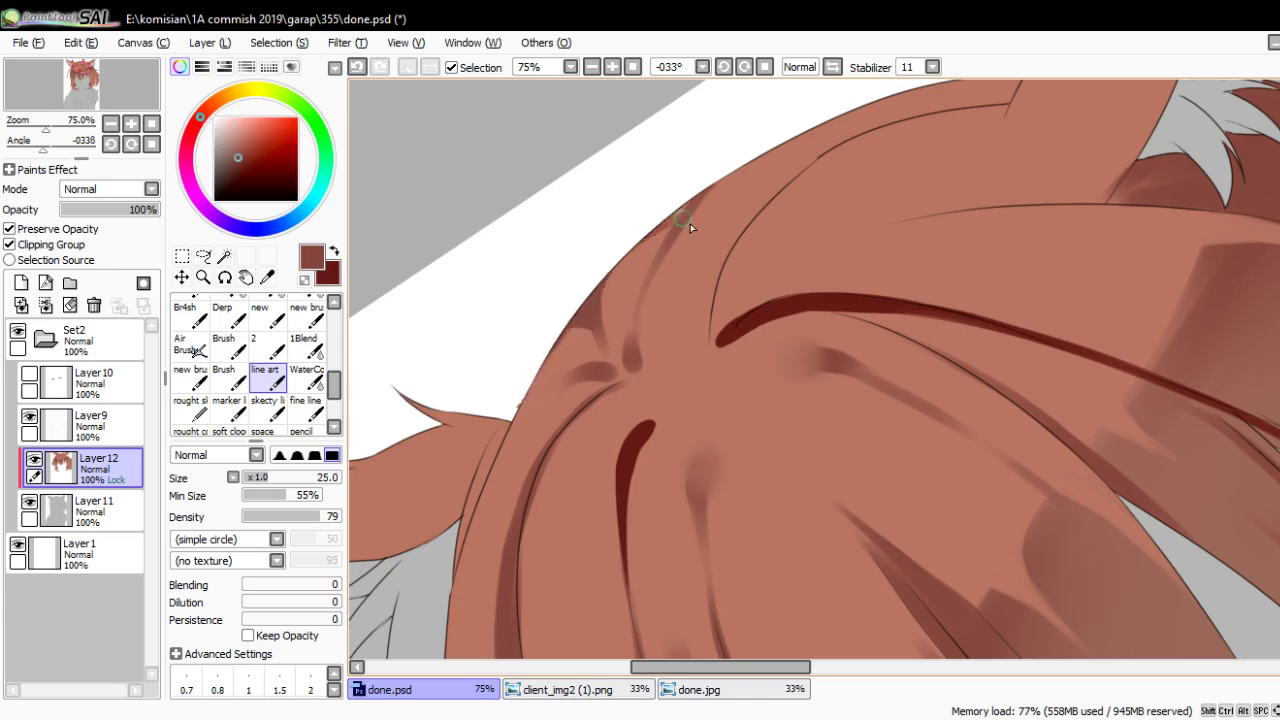
key(Delete)
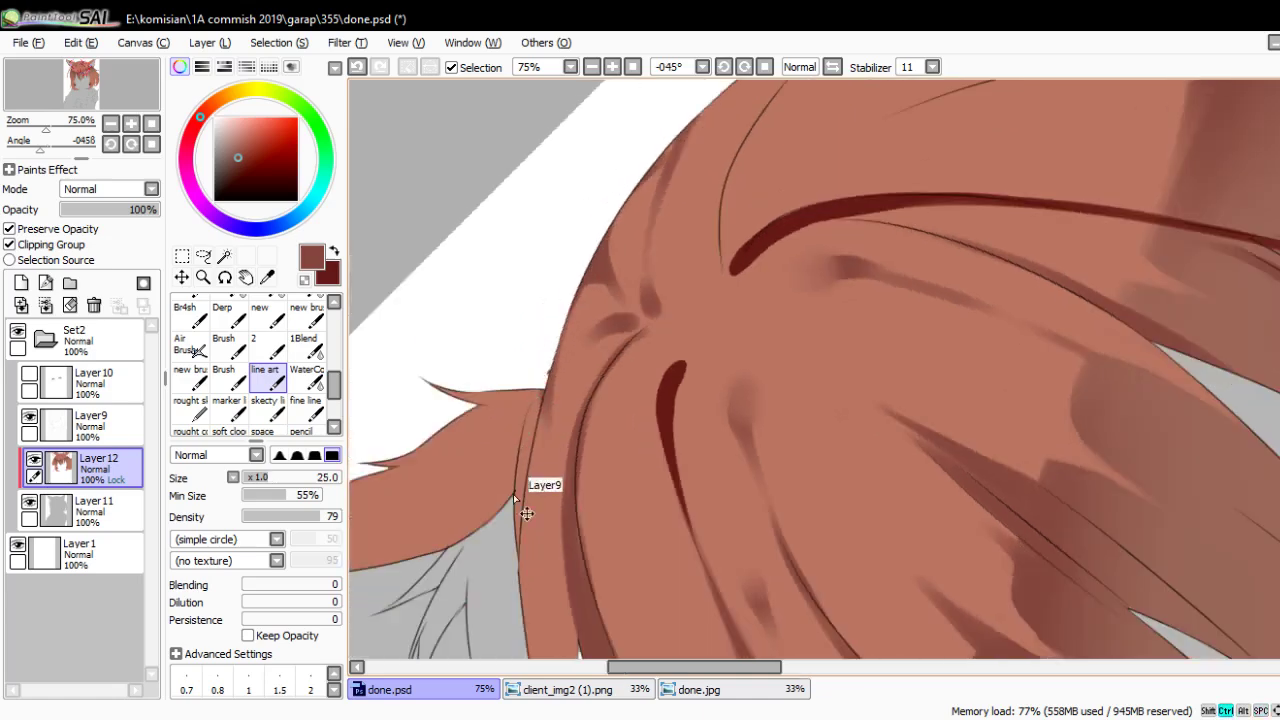
key(Delete)
Darken and thicken the hair edge line and shade along it near the crown
drag(560, 541, 536, 455)
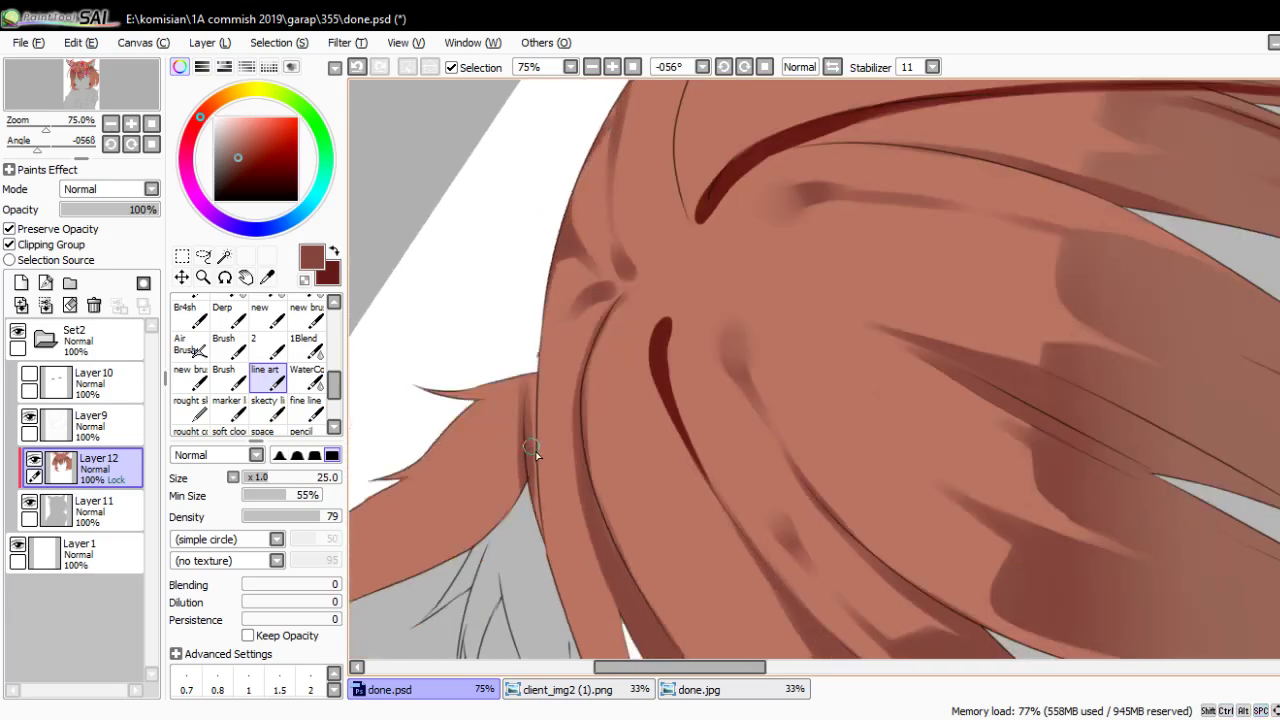
mouse_move(546, 500)
mouse_down()
mouse_move(573, 347)
mouse_move(555, 350)
mouse_up()
key(bracketright)
key(bracketright)
mouse_move(605, 290)
mouse_down()
mouse_move(545, 360)
mouse_move(617, 400)
mouse_move(624, 387)
mouse_up()
key(bracketright)
key(bracketright)
key(bracketright)
key(bracketleft)
key(bracketleft)
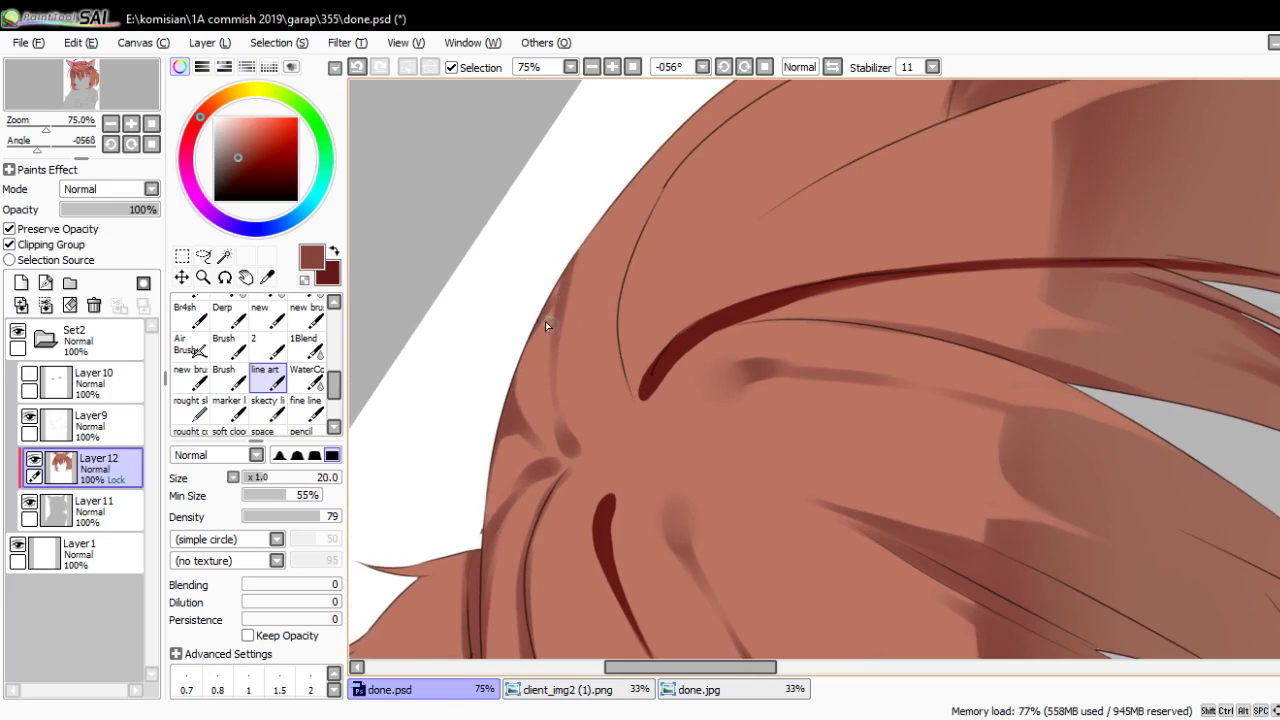
key(bracketright)
key(bracketright)
drag(640, 180, 563, 298)
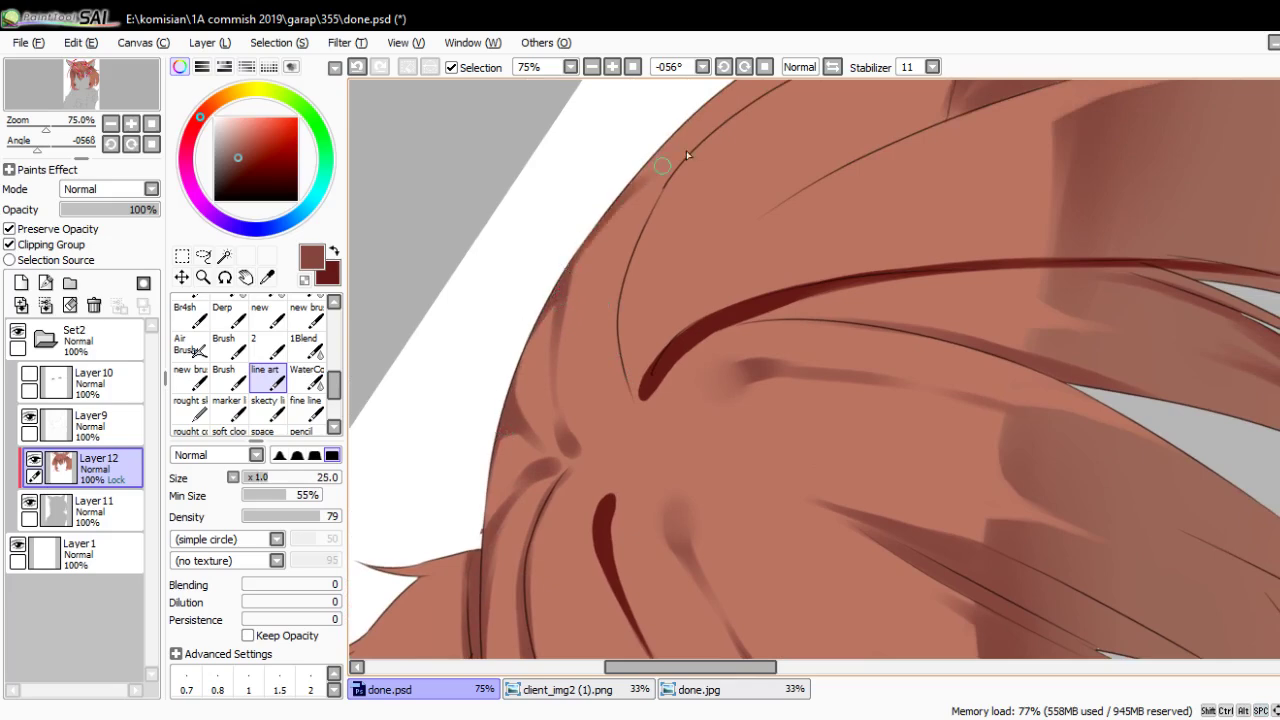
key(bracketright)
Dab dark patches onto the hair crown and a darker shadow just below it
mouse_move(584, 401)
mouse_down()
mouse_move(591, 377)
mouse_move(556, 408)
mouse_up()
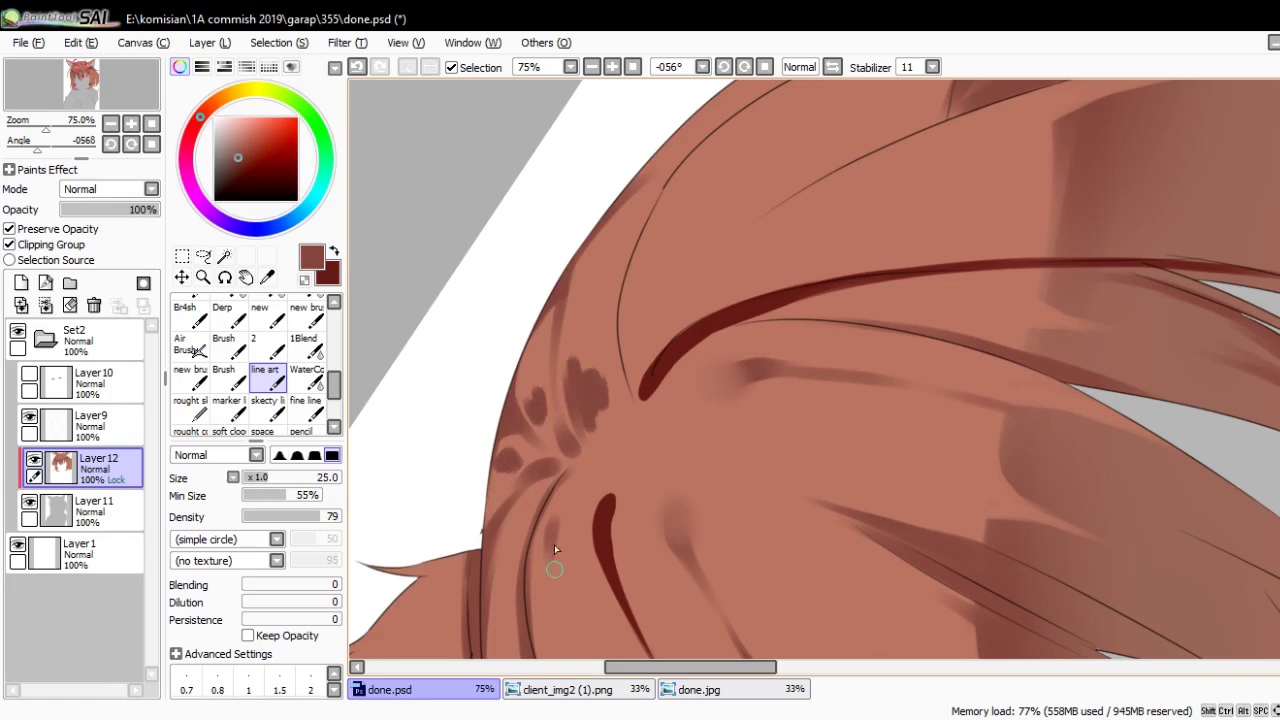
mouse_move(555, 548)
mouse_down()
mouse_move(555, 522)
mouse_move(562, 530)
mouse_up()
drag(587, 475, 578, 410)
mouse_move(552, 500)
mouse_down()
mouse_move(644, 378)
mouse_move(624, 430)
mouse_move(672, 248)
mouse_move(680, 294)
mouse_move(660, 380)
mouse_up()
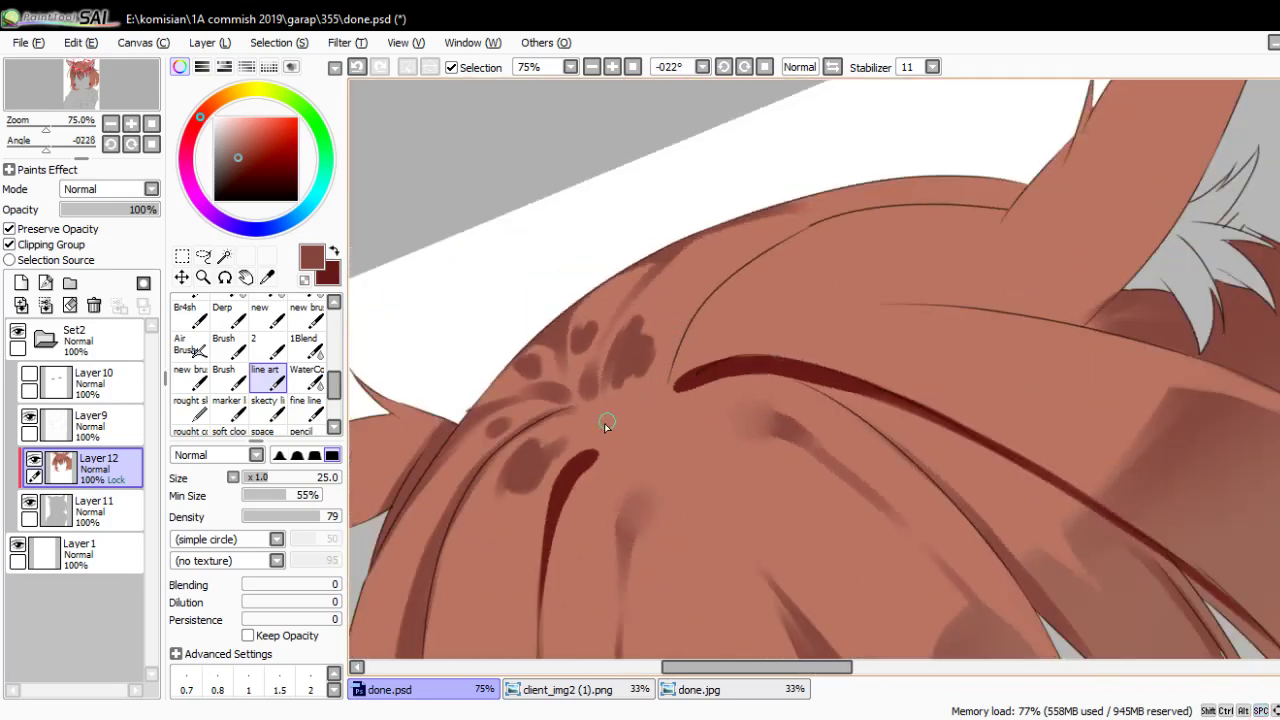
drag(624, 449, 560, 349)
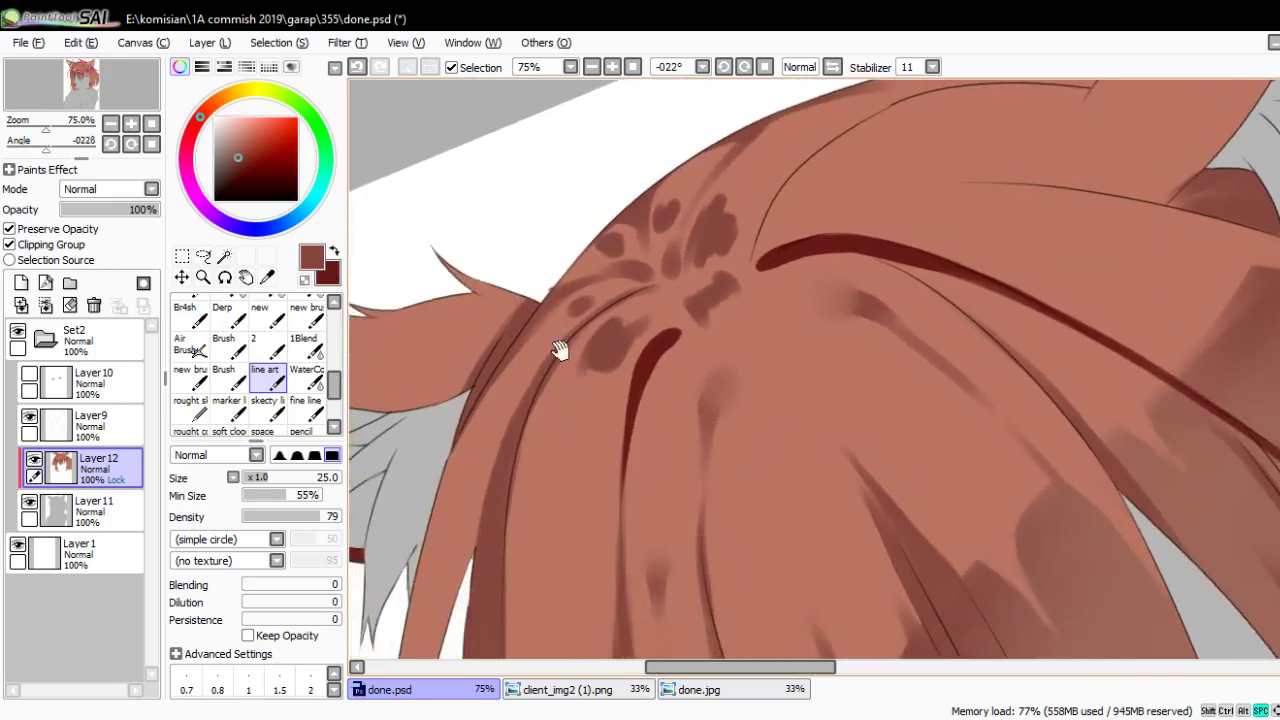
Blend soft WaterColor shading into and around the dark crown patches
click(307, 377)
drag(692, 220, 688, 250)
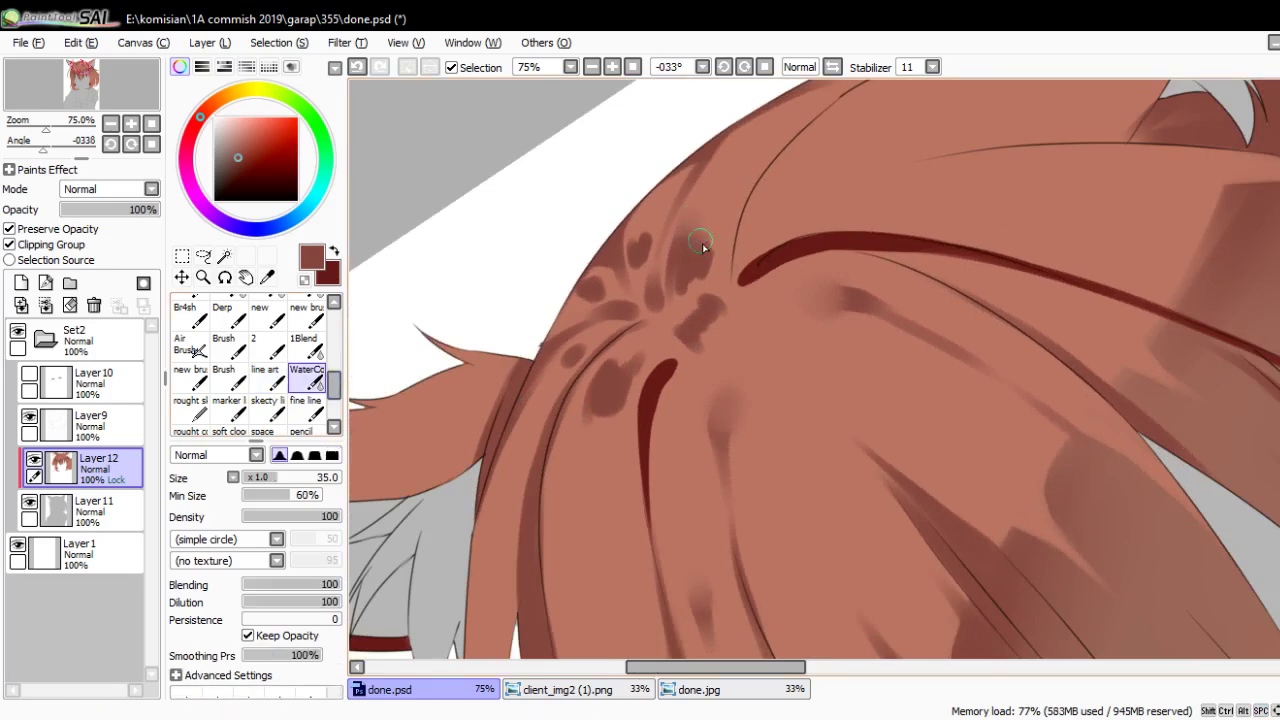
key(bracketright)
mouse_move(606, 400)
mouse_down()
mouse_move(614, 408)
mouse_move(590, 440)
mouse_up()
key(bracketleft)
key(bracketleft)
key(bracketleft)
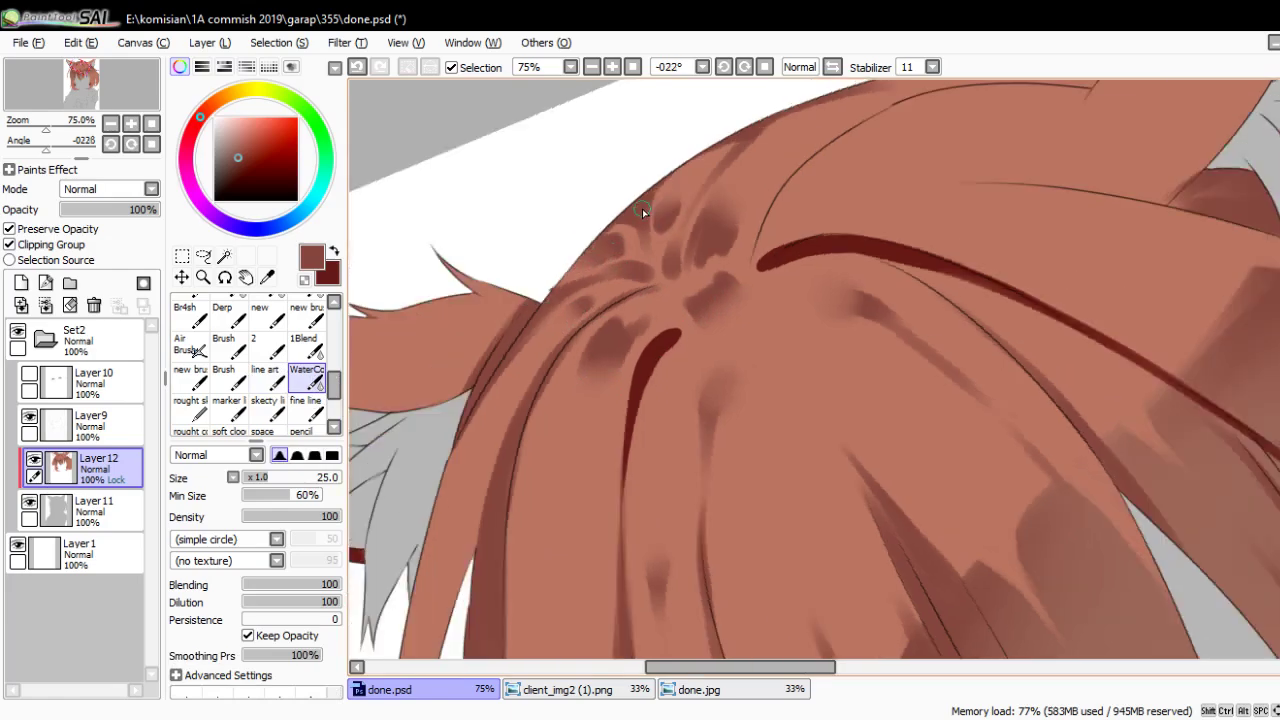
scroll(642, 208, down, 5)
scroll(697, 505, up, 6)
Zoom in on the crown and extend the dark line up toward it
scroll(697, 505, up, 2)
key(Delete)
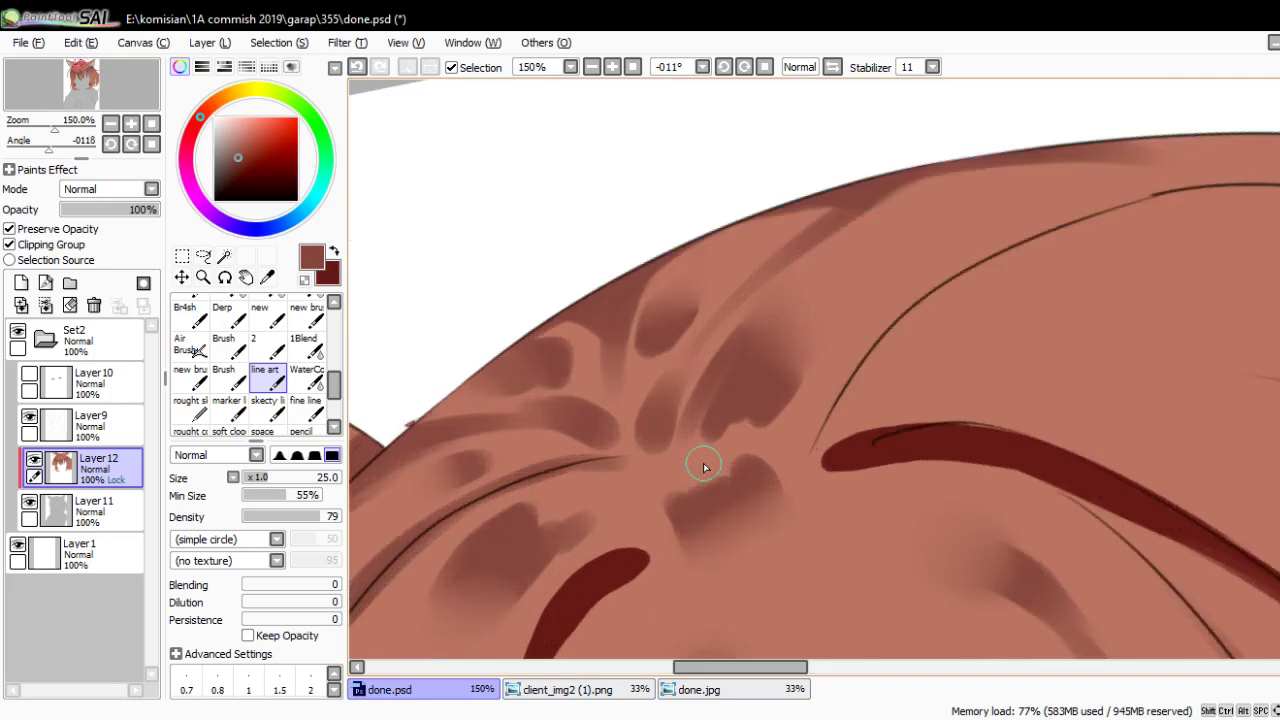
key(Delete)
key(Delete)
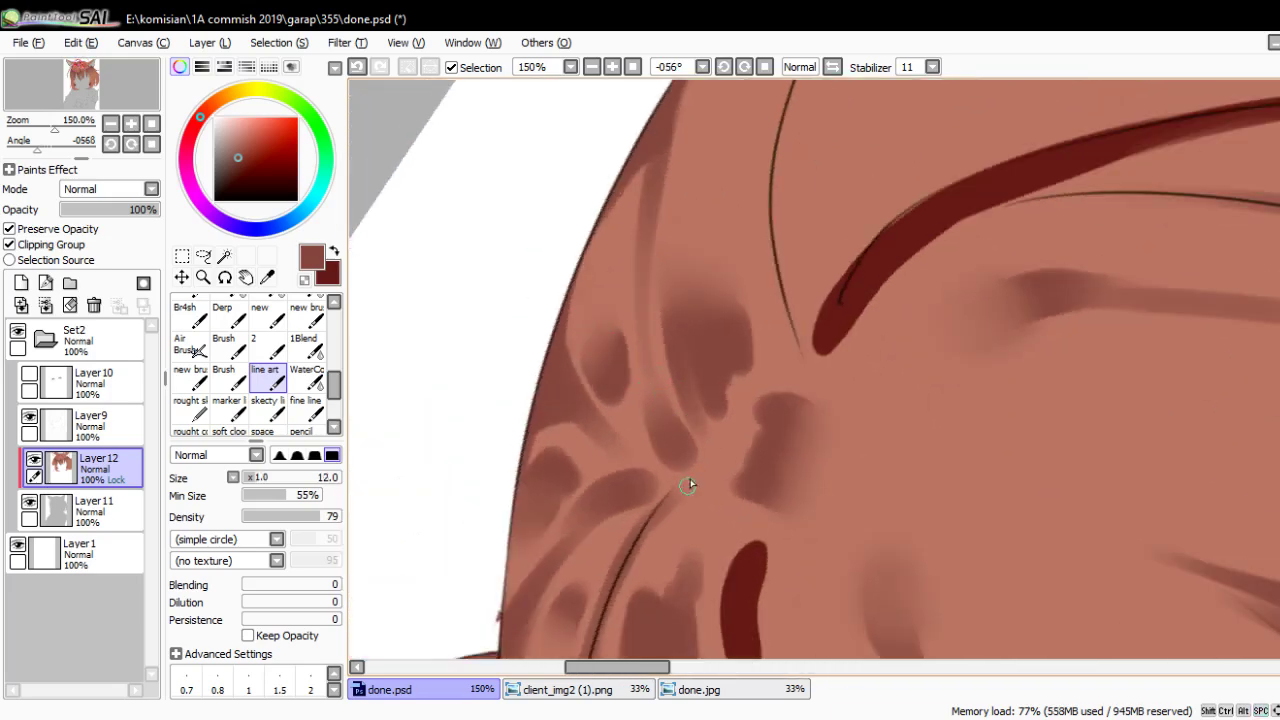
drag(682, 492, 705, 450)
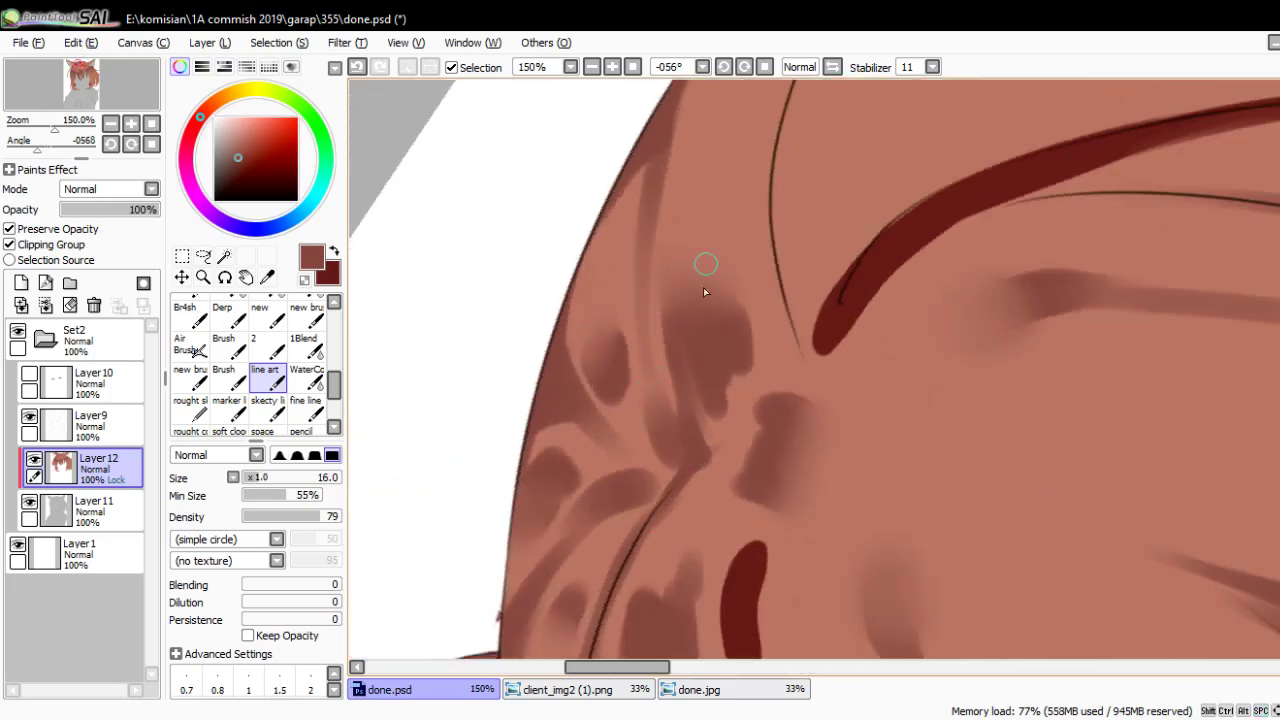
scroll(797, 362, down, 1)
scroll(743, 380, down, 1)
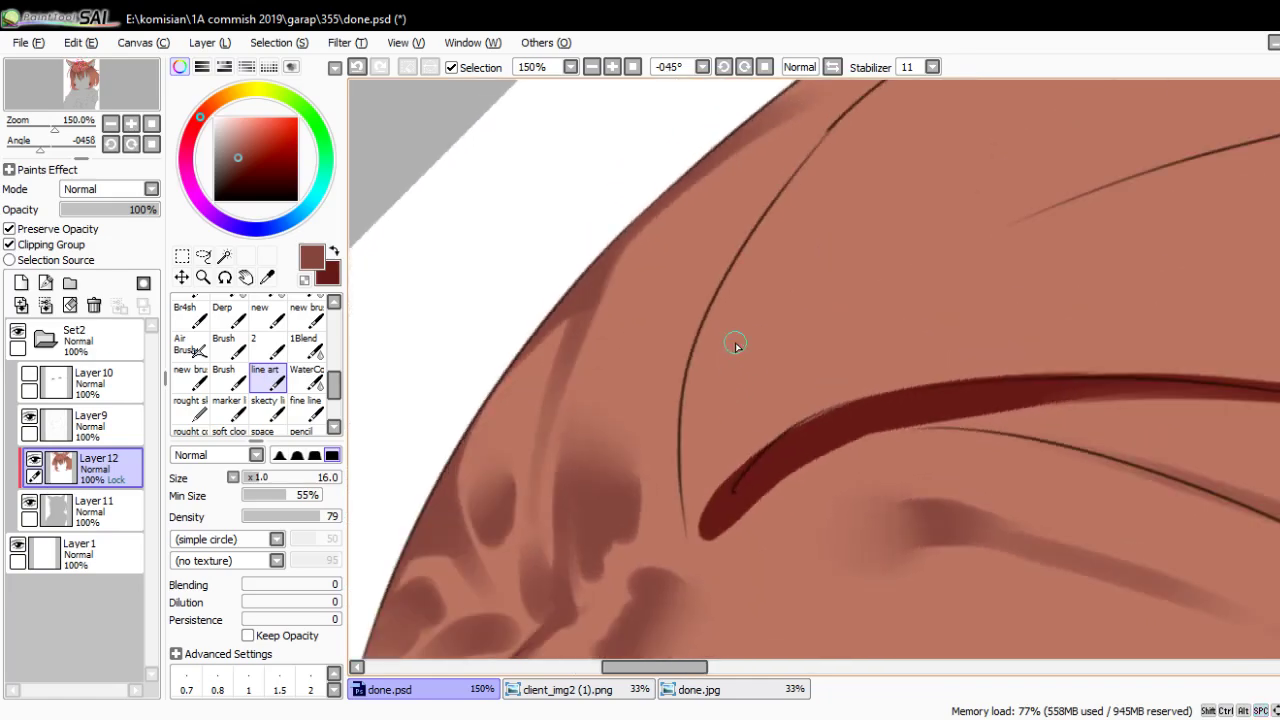
scroll(737, 343, down, 1)
scroll(700, 330, up, 2)
Paint dark shading strokes along the hair's left and upper-left edge
key(Delete)
key(Delete)
key(bracketright)
key(bracketright)
key(bracketright)
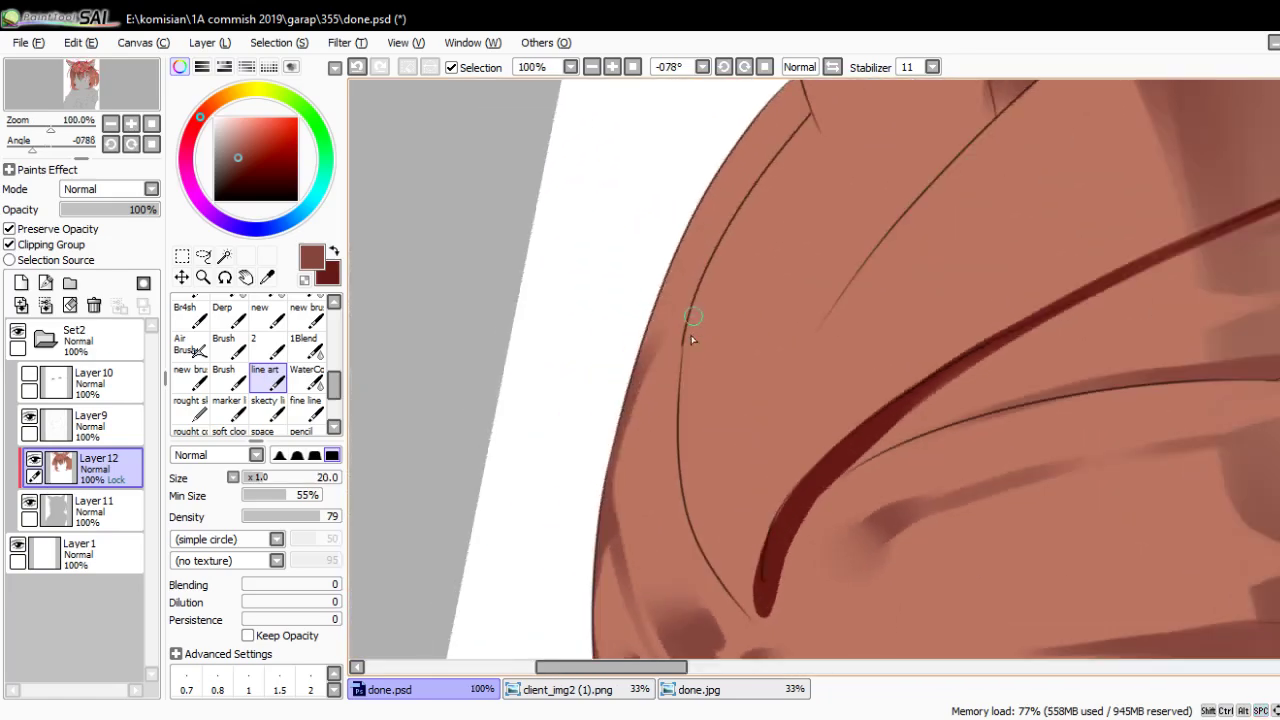
key(bracketleft)
key(bracketleft)
key(bracketleft)
mouse_move(712, 205)
mouse_down()
mouse_move(638, 372)
mouse_move(722, 215)
mouse_up()
drag(668, 383, 700, 272)
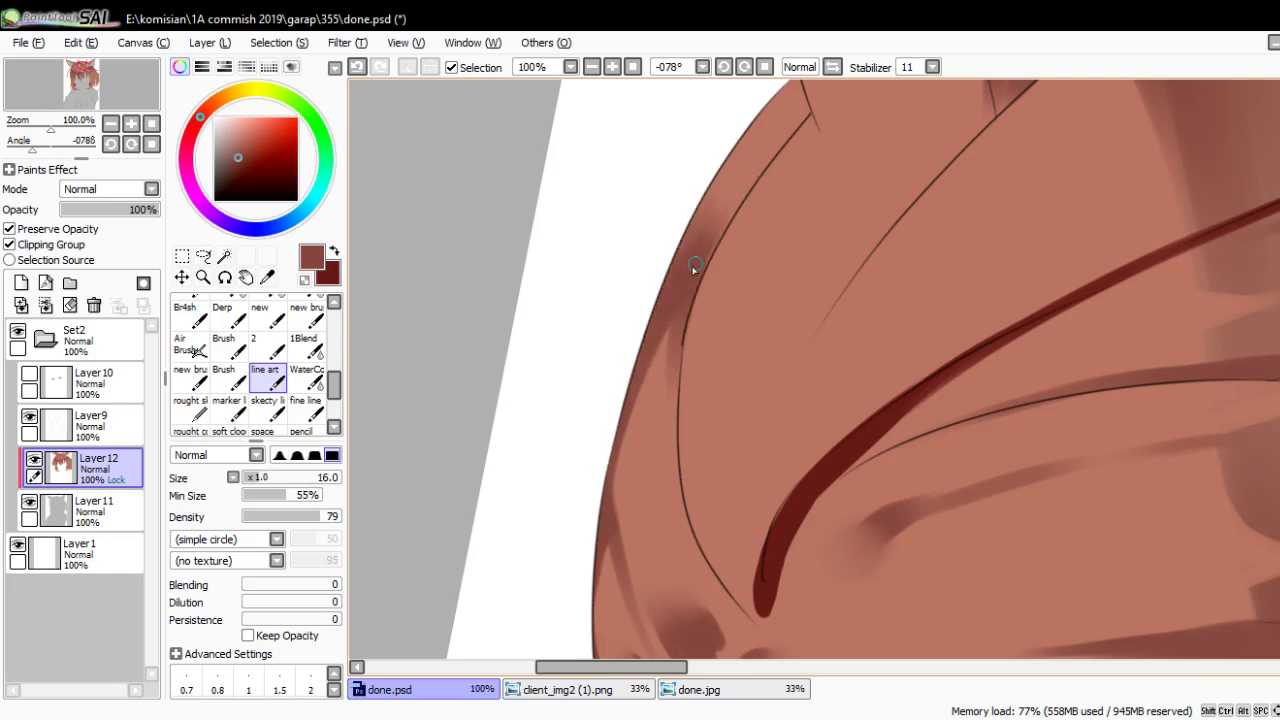
mouse_move(686, 316)
mouse_down()
mouse_move(672, 404)
mouse_move(676, 345)
mouse_move(768, 160)
mouse_move(708, 238)
mouse_up()
key(bracketright)
key(bracketright)
drag(755, 135, 722, 175)
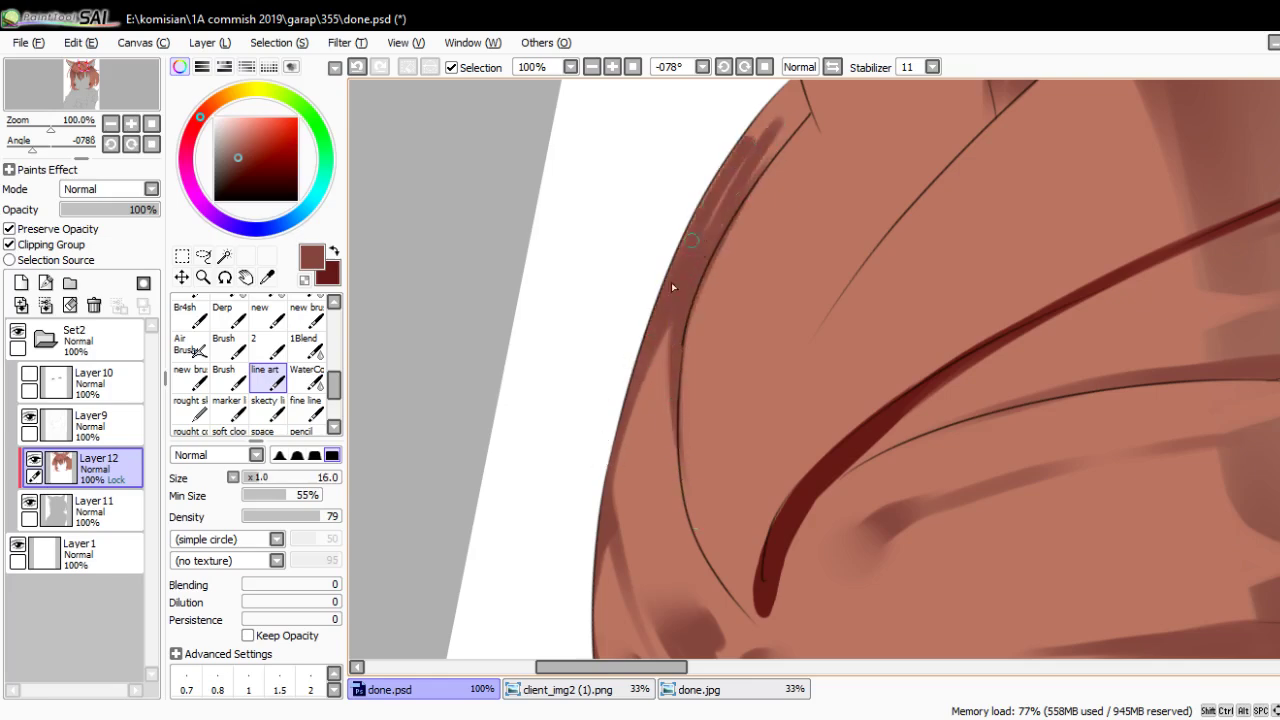
Pan the view and continue darkening the left hair edge with finer strokes
drag(758, 131, 720, 266)
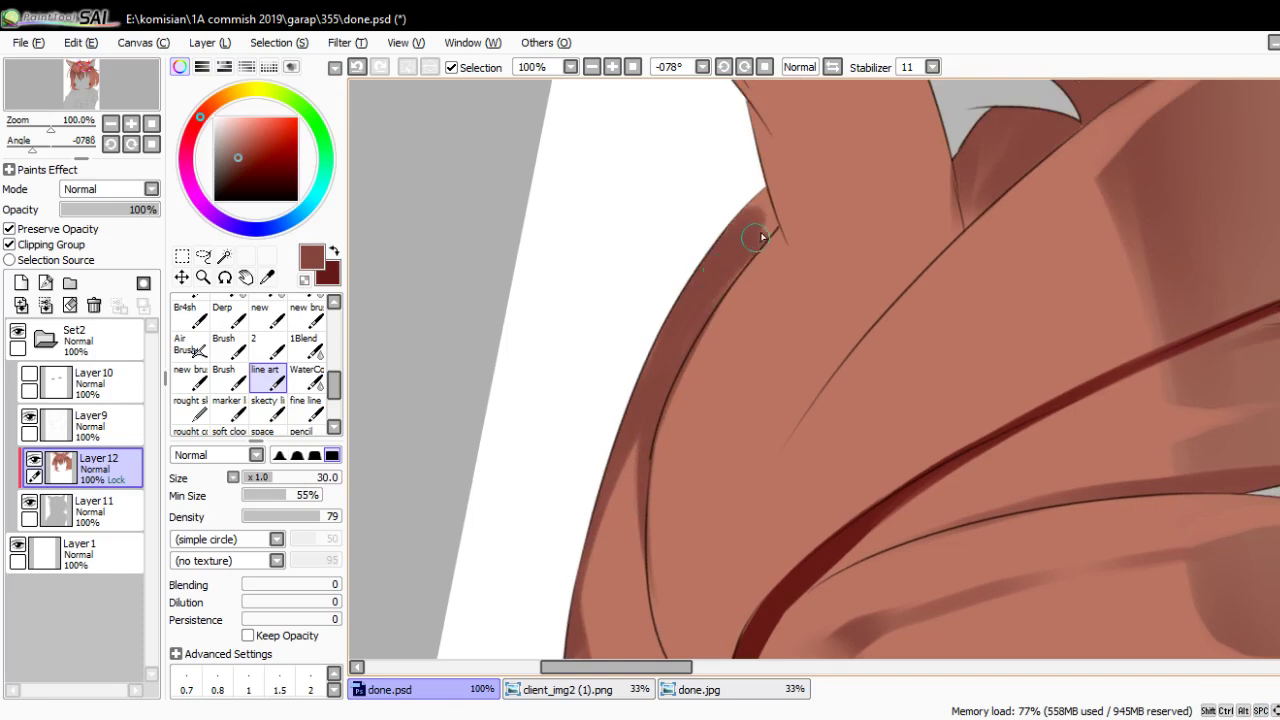
mouse_move(760, 222)
mouse_down()
mouse_move(677, 340)
mouse_move(649, 268)
mouse_move(645, 378)
mouse_up()
key(bracketleft)
key(bracketleft)
key(bracketleft)
mouse_move(652, 305)
mouse_down()
mouse_move(640, 432)
mouse_move(690, 490)
mouse_move(571, 300)
mouse_move(580, 463)
mouse_move(566, 380)
mouse_move(530, 410)
mouse_up()
scroll(672, 493, down, 3)
scroll(639, 412, up, 1)
key(bracketright)
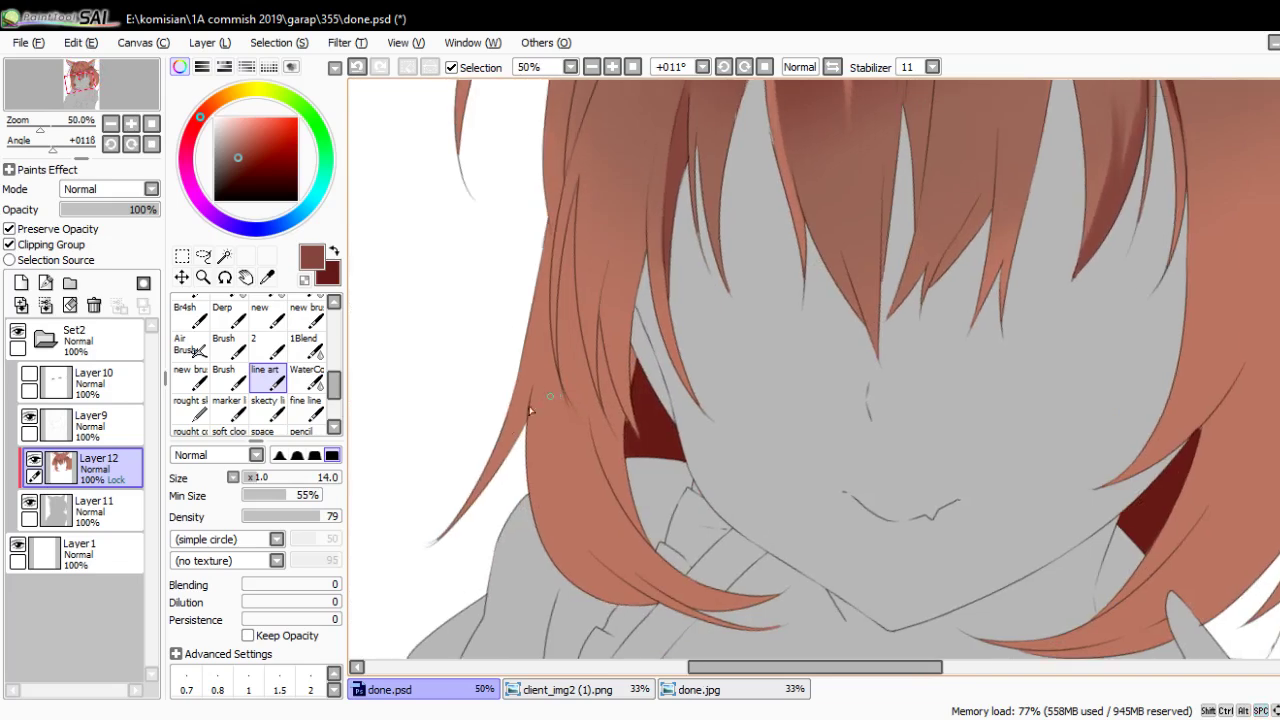
Paint a shadow band along the inner hair edge by the collar, then deepen it
key(bracketright)
key(bracketright)
key(bracketright)
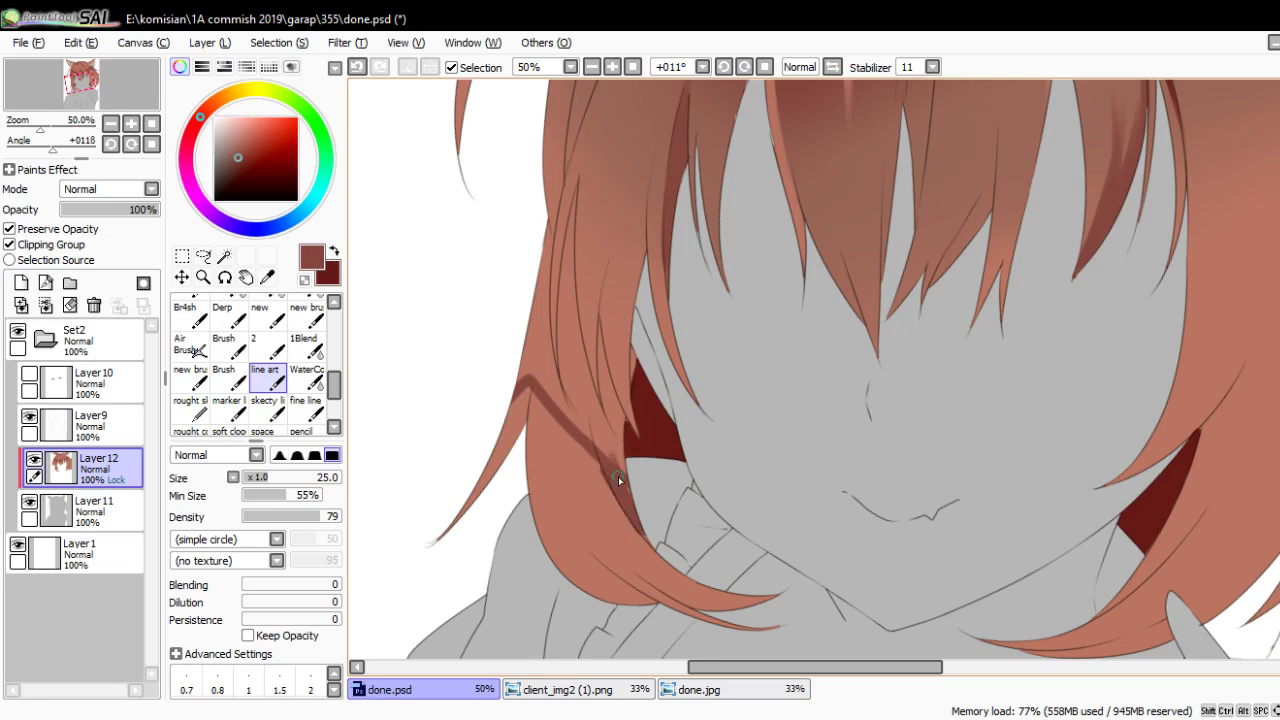
scroll(618, 476, up, 2)
mouse_move(618, 476)
mouse_down()
mouse_move(558, 383)
mouse_move(608, 555)
mouse_up()
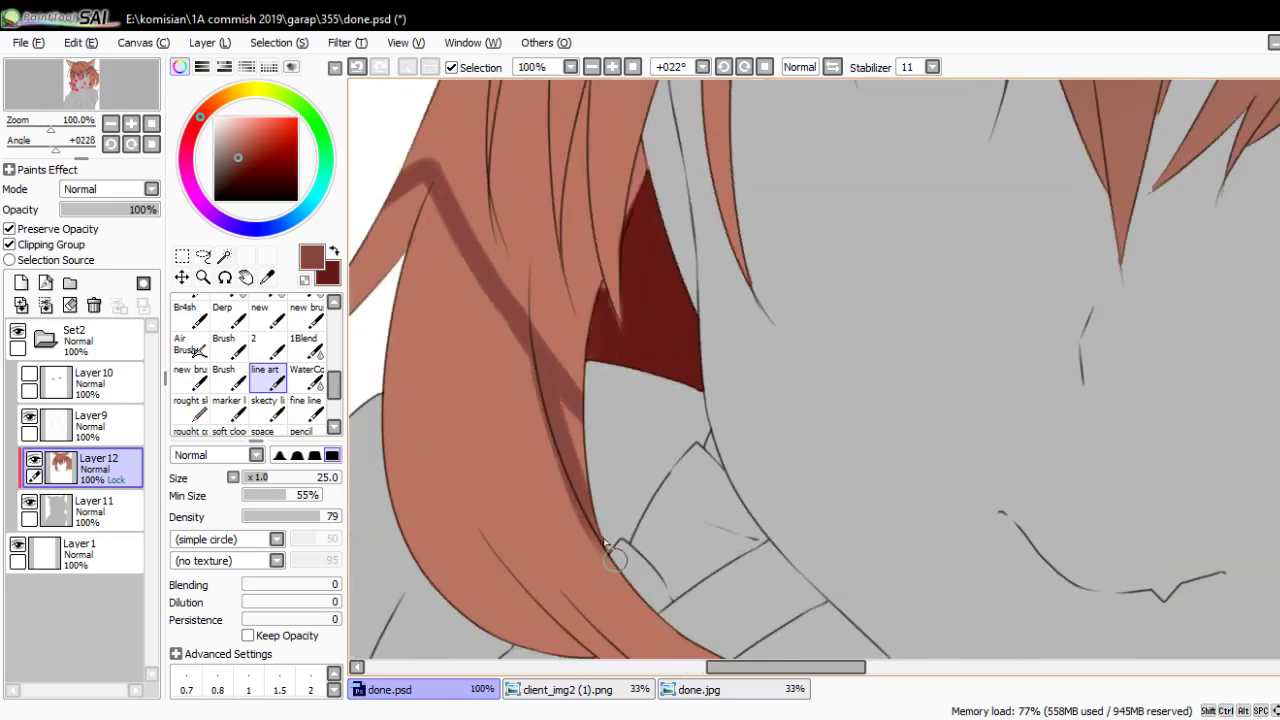
key(ctrl+z)
mouse_move(540, 378)
mouse_down()
mouse_move(612, 518)
mouse_move(613, 494)
mouse_up()
scroll(613, 494, up, 2)
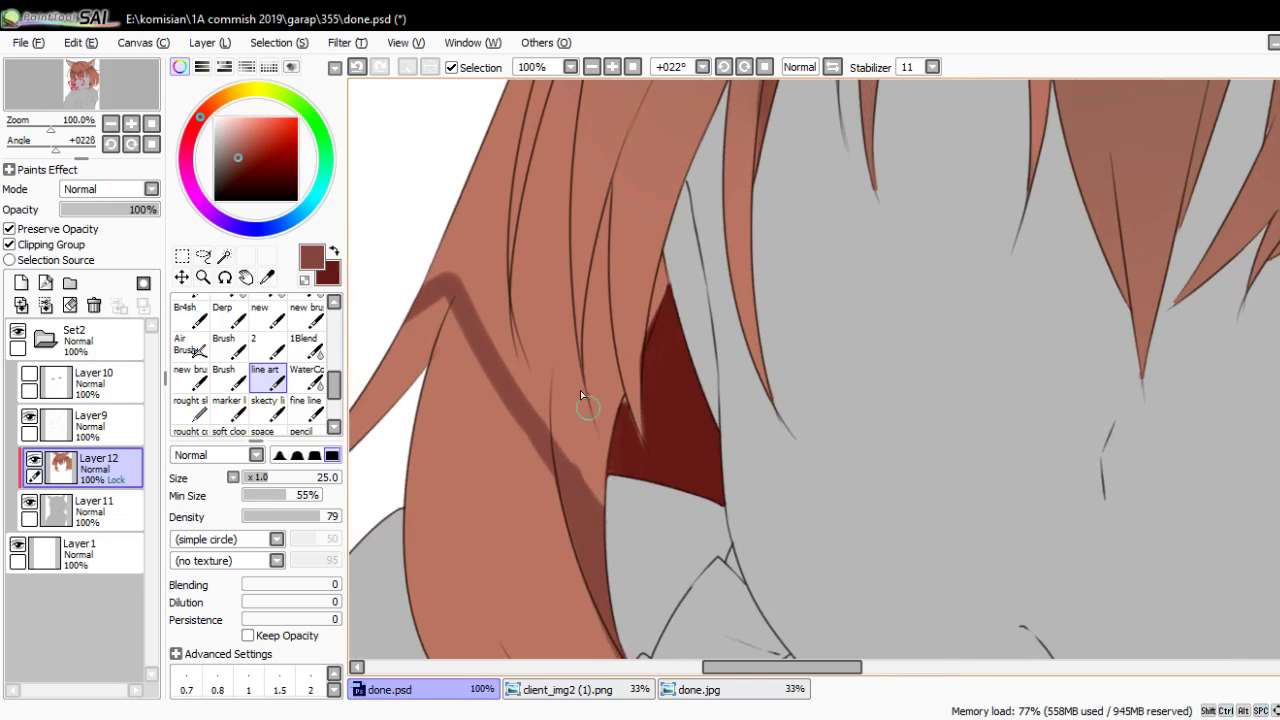
key(bracketleft)
key(bracketleft)
drag(604, 422, 596, 508)
drag(609, 385, 594, 472)
Add thin strand shadows down the hair edge beside the dark-red area
key(bracketright)
mouse_move(606, 250)
mouse_down()
mouse_move(596, 400)
mouse_move(599, 244)
mouse_up()
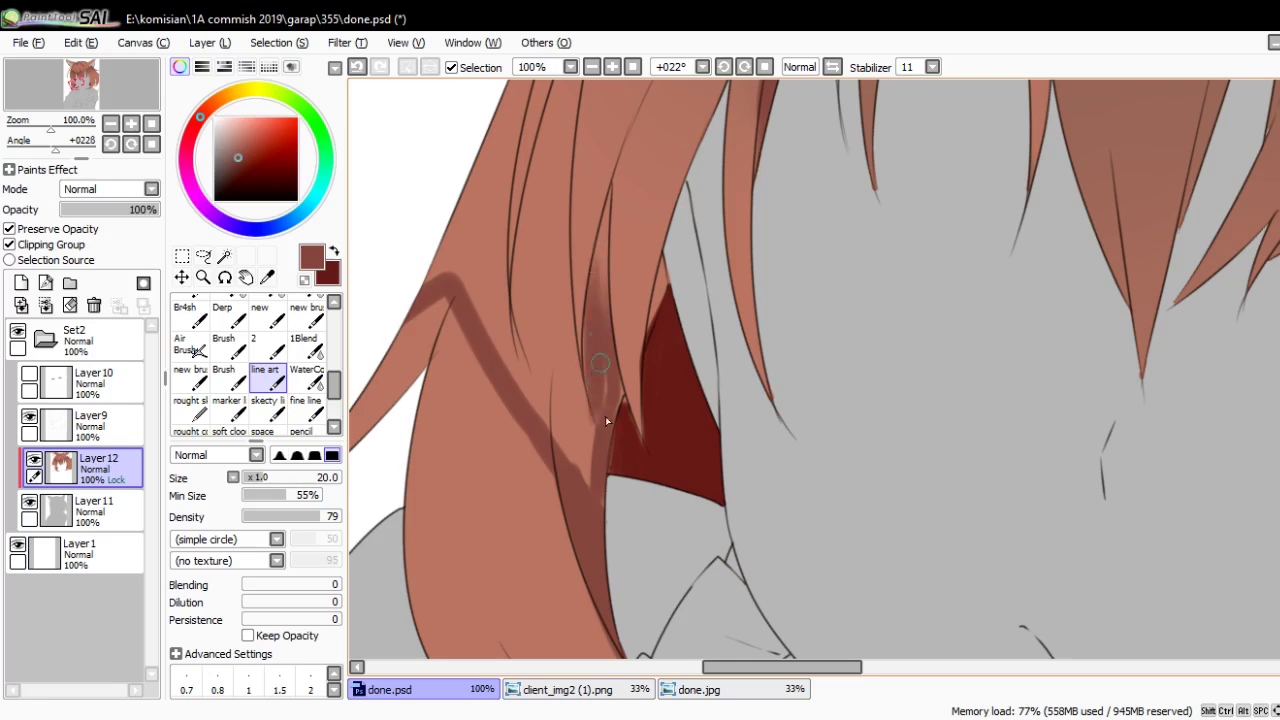
mouse_move(594, 306)
mouse_down()
mouse_move(598, 250)
mouse_move(660, 316)
mouse_up()
key(bracketleft)
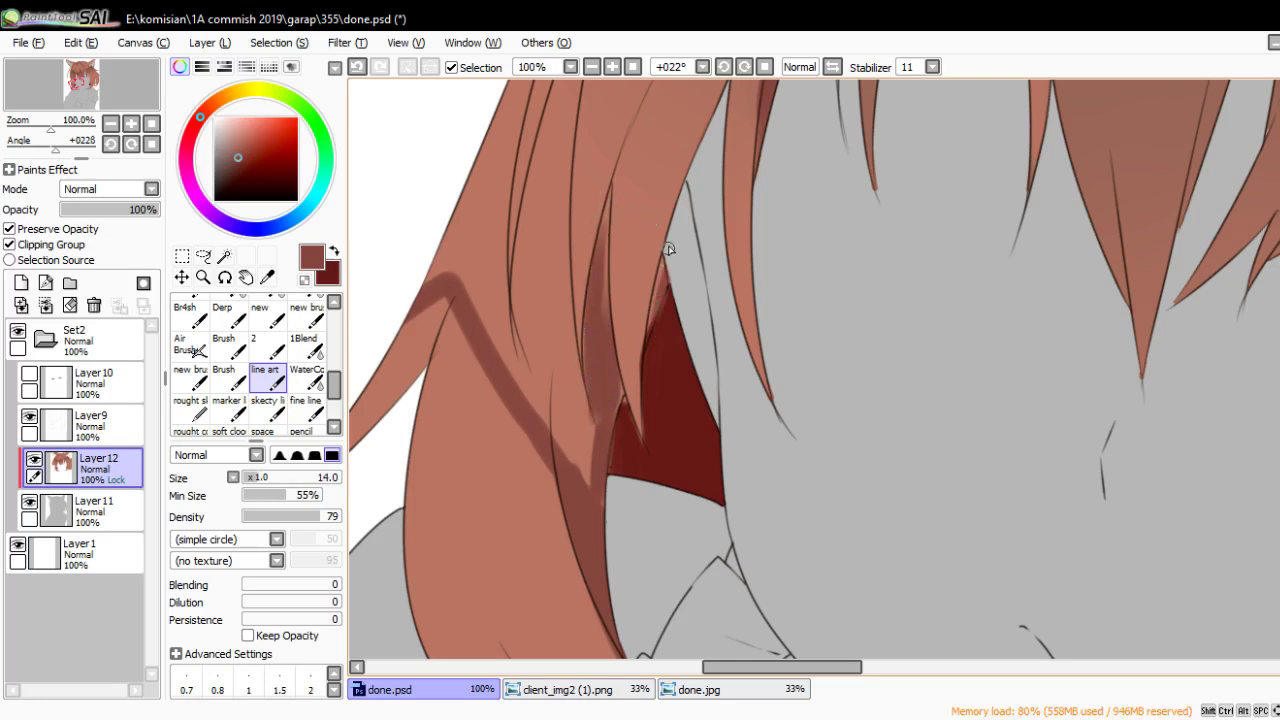
drag(670, 244, 662, 304)
drag(602, 255, 607, 348)
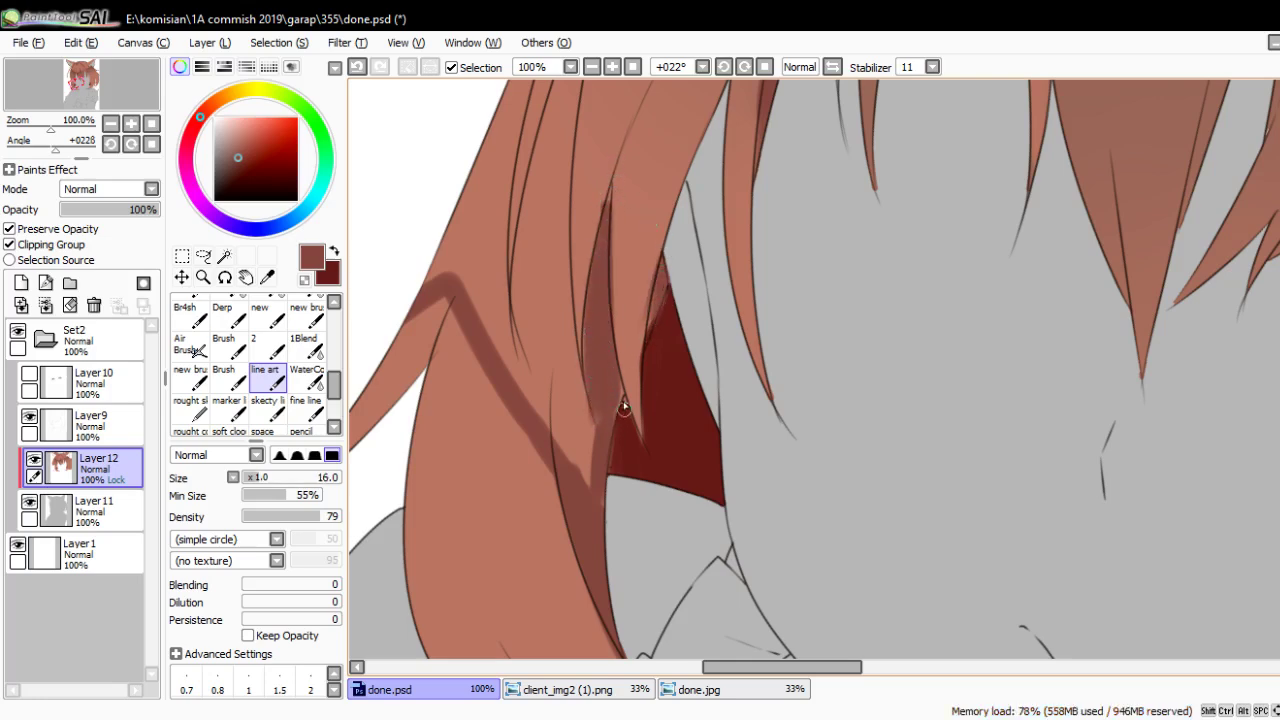
Paint broad shadows along the hair, redo one stroke, and extend darker strand shadows downward
key(bracketright)
key(bracketright)
key(bracketright)
drag(560, 420, 538, 296)
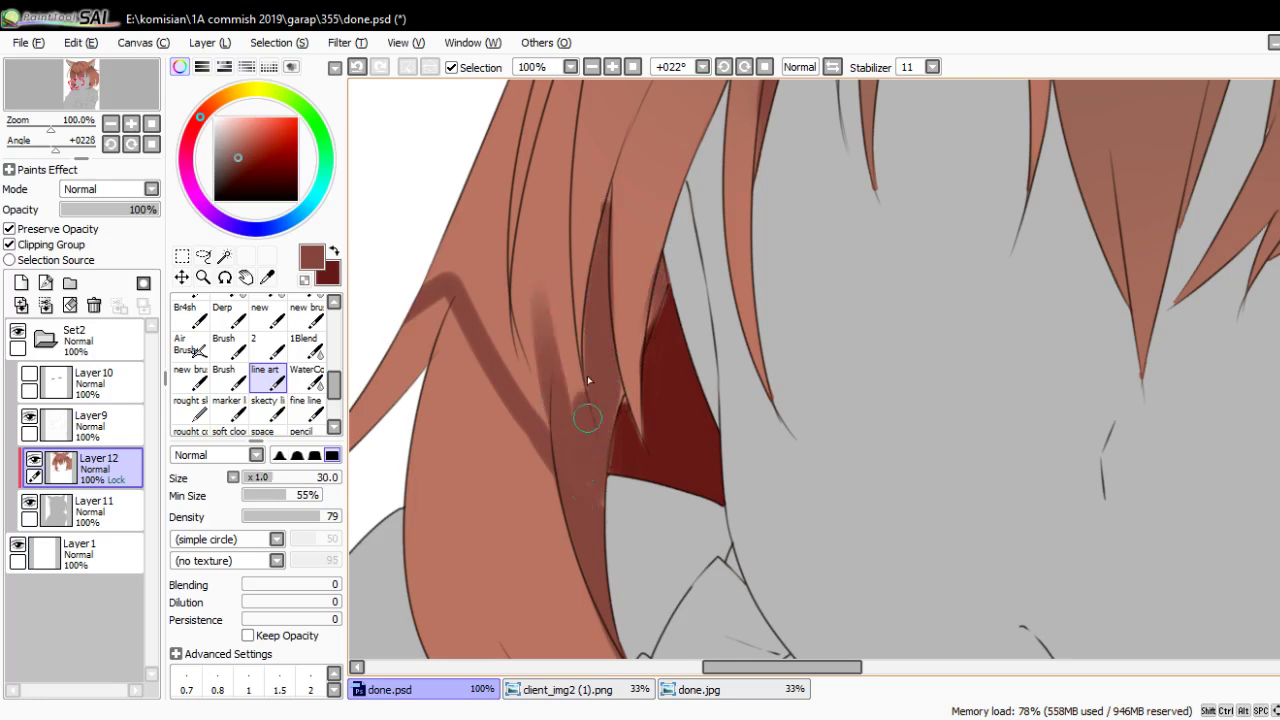
mouse_move(589, 380)
mouse_down()
mouse_move(537, 260)
mouse_move(588, 415)
mouse_move(569, 263)
mouse_up()
key(bracketleft)
key(bracketleft)
key(ctrl+z)
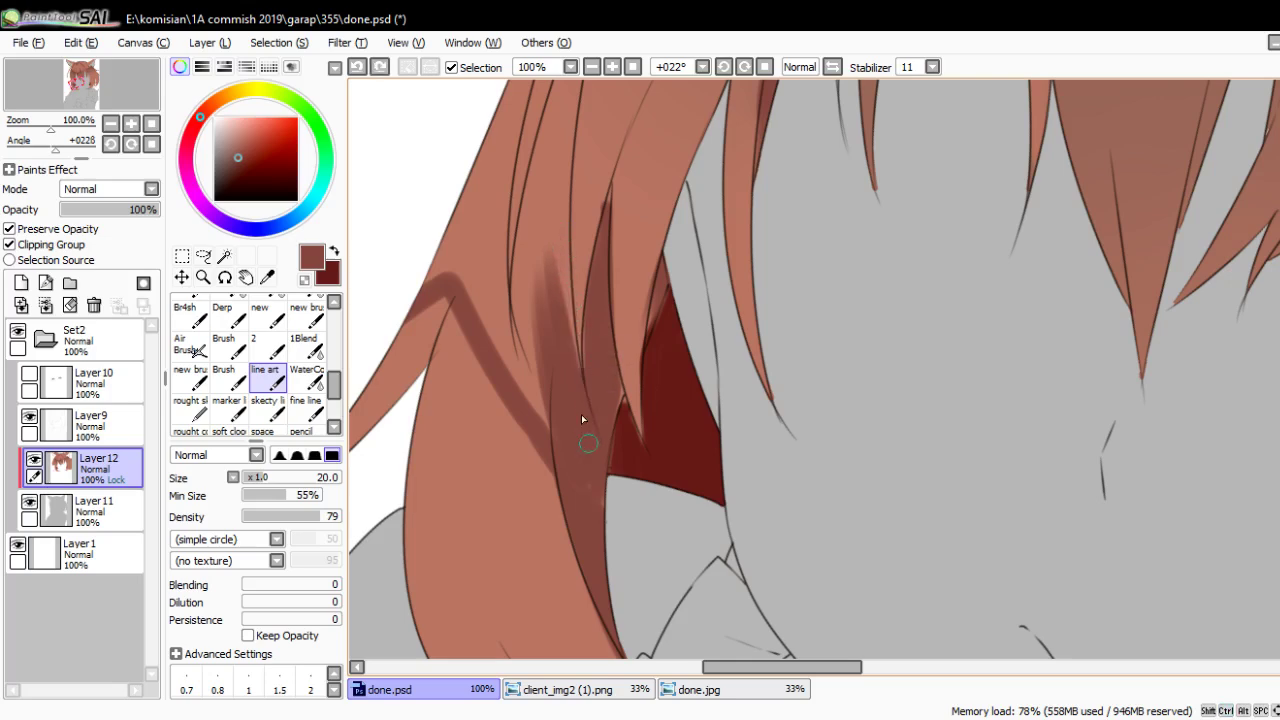
scroll(578, 380, up, 3)
key(bracketleft)
drag(572, 555, 567, 295)
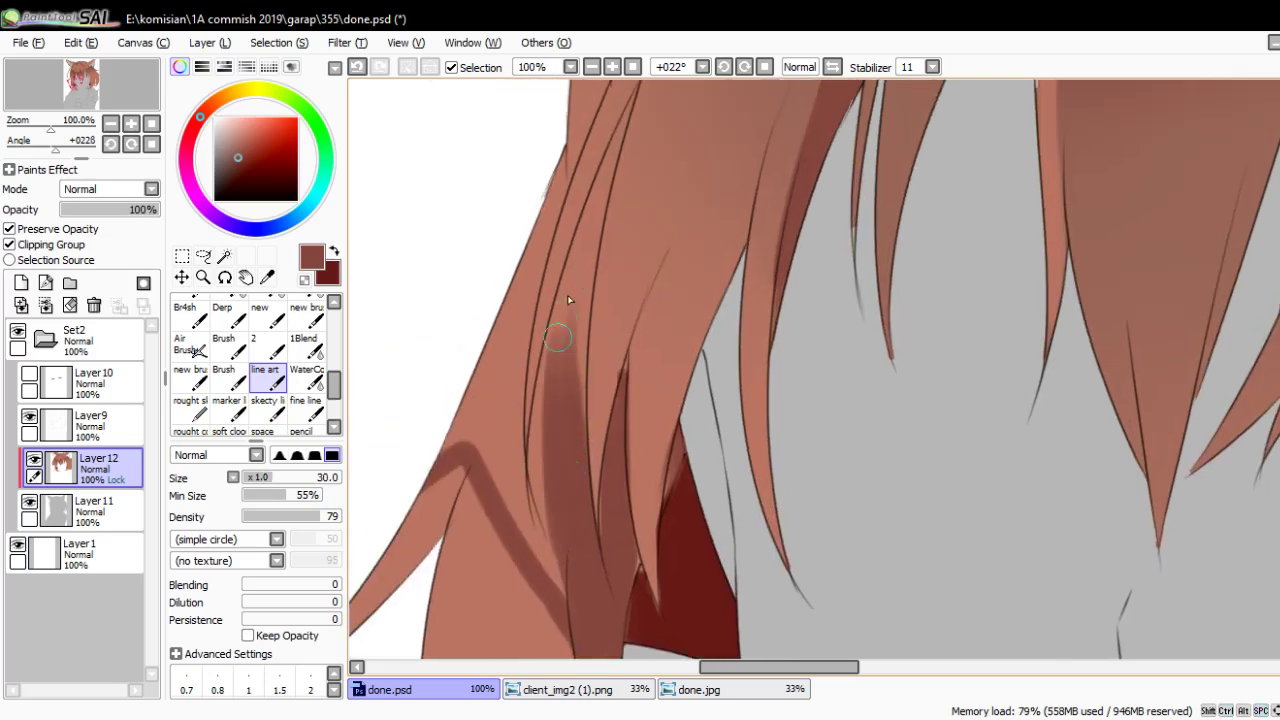
drag(540, 490, 588, 252)
At a gentler canvas angle, paint thinner dark shadows along several hair strands
mouse_move(581, 380)
mouse_down()
mouse_move(584, 256)
mouse_move(608, 188)
mouse_move(583, 372)
mouse_up()
key(bracketleft)
drag(596, 498, 592, 230)
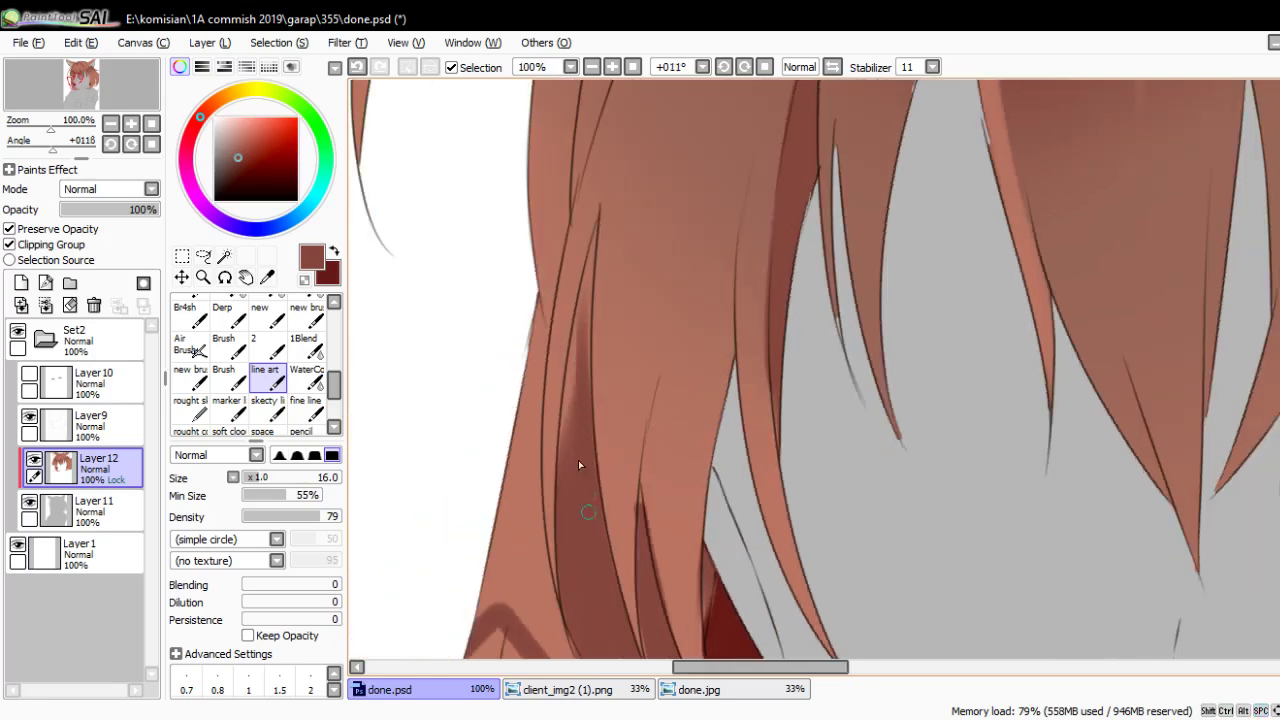
mouse_move(565, 440)
mouse_down()
mouse_move(578, 336)
mouse_move(576, 364)
mouse_up()
scroll(578, 400, up, 1)
key(bracketleft)
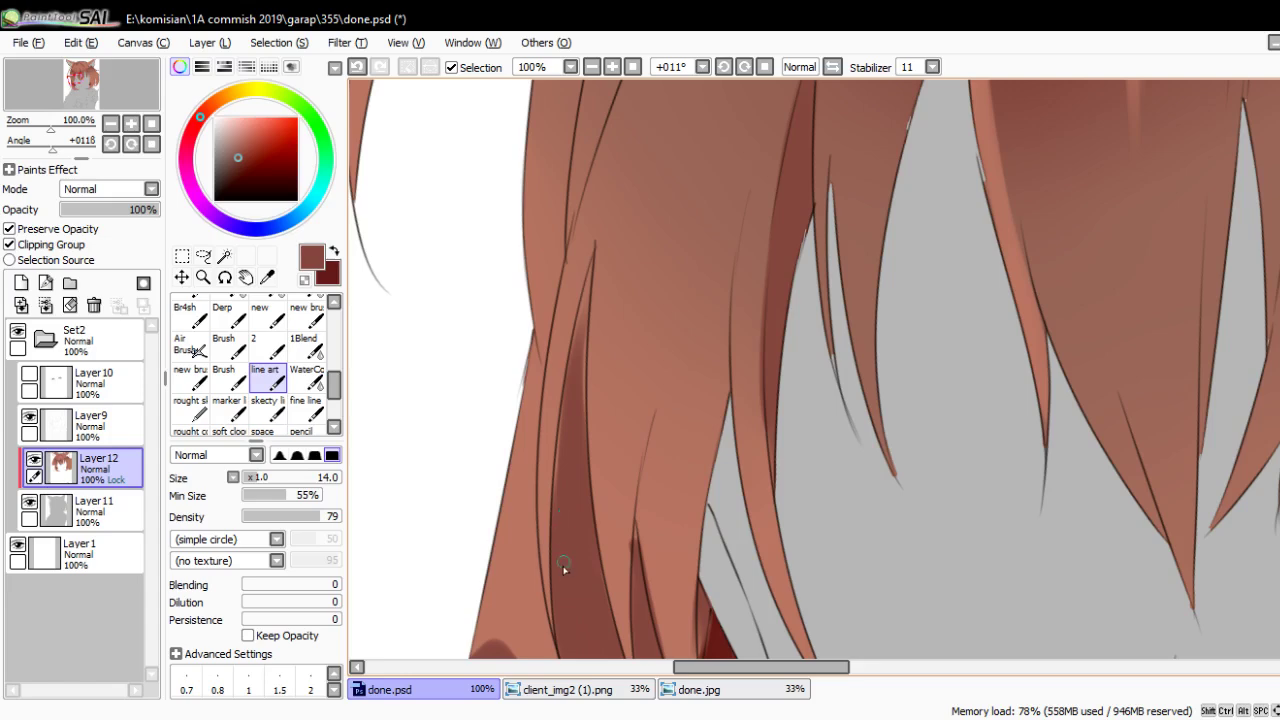
drag(558, 520, 572, 340)
drag(574, 458, 590, 258)
drag(588, 424, 604, 218)
mouse_move(590, 300)
mouse_down()
mouse_move(626, 152)
mouse_move(569, 325)
mouse_up()
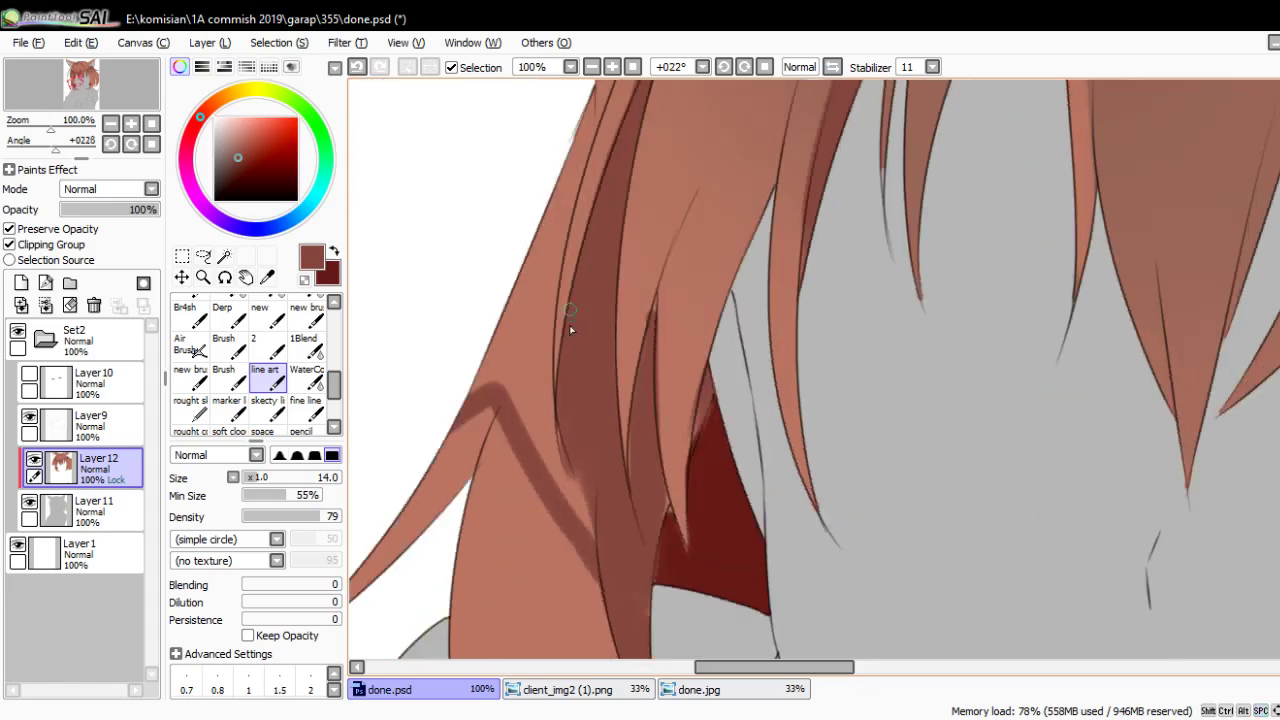
Broadly shade the hair fold, then darken the left hair edge with finer strokes
key(bracketright)
key(bracketright)
key(bracketright)
drag(540, 395, 590, 530)
mouse_move(550, 430)
mouse_down()
mouse_move(640, 575)
mouse_move(530, 364)
mouse_move(518, 252)
mouse_move(531, 357)
mouse_up()
key(bracketright)
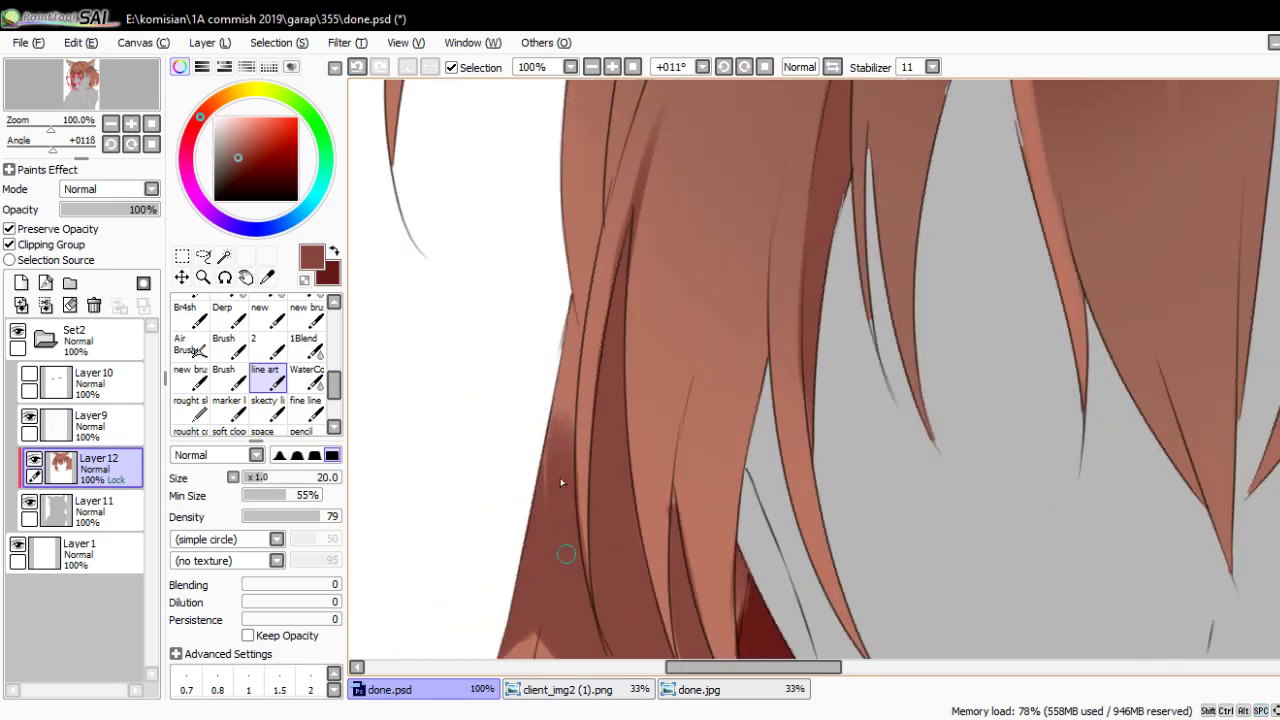
key(bracketleft)
drag(561, 483, 571, 328)
drag(575, 440, 590, 270)
drag(570, 350, 601, 222)
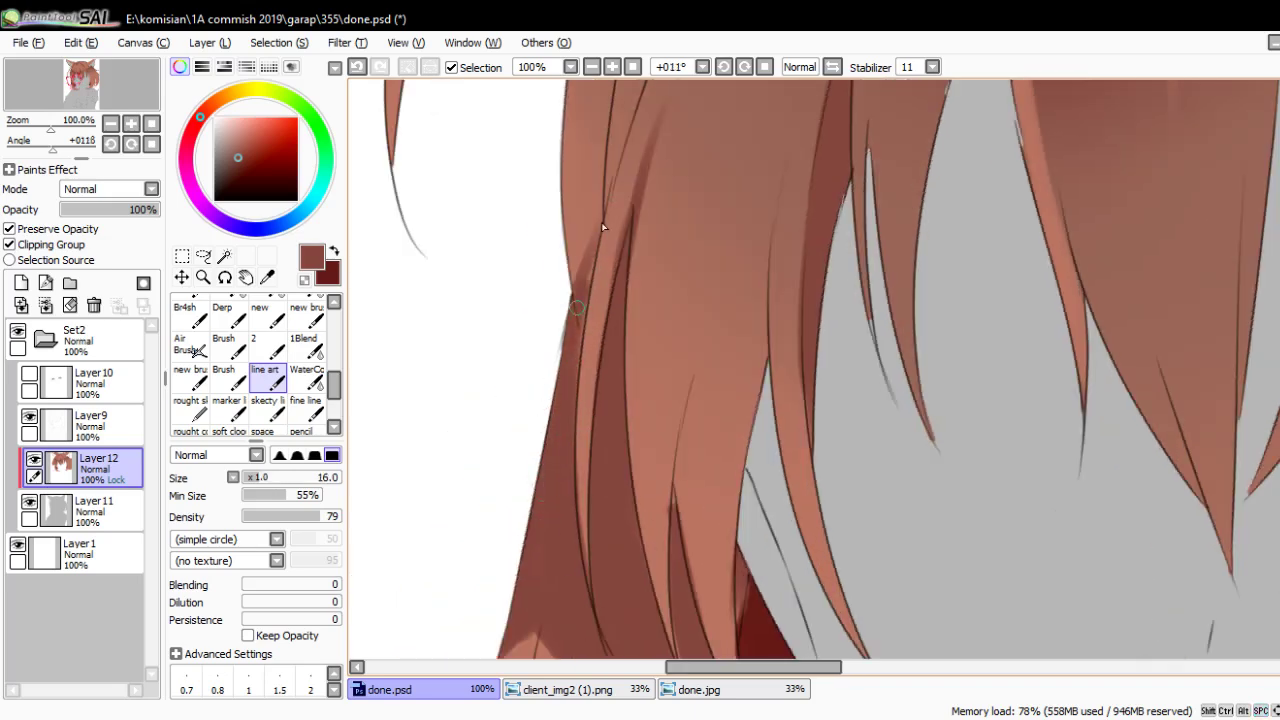
scroll(628, 177, down, 3)
Paint darker thin strand shadows along the hair edge by the bangs, using a smaller brush for finer strokes
scroll(591, 337, up, 1)
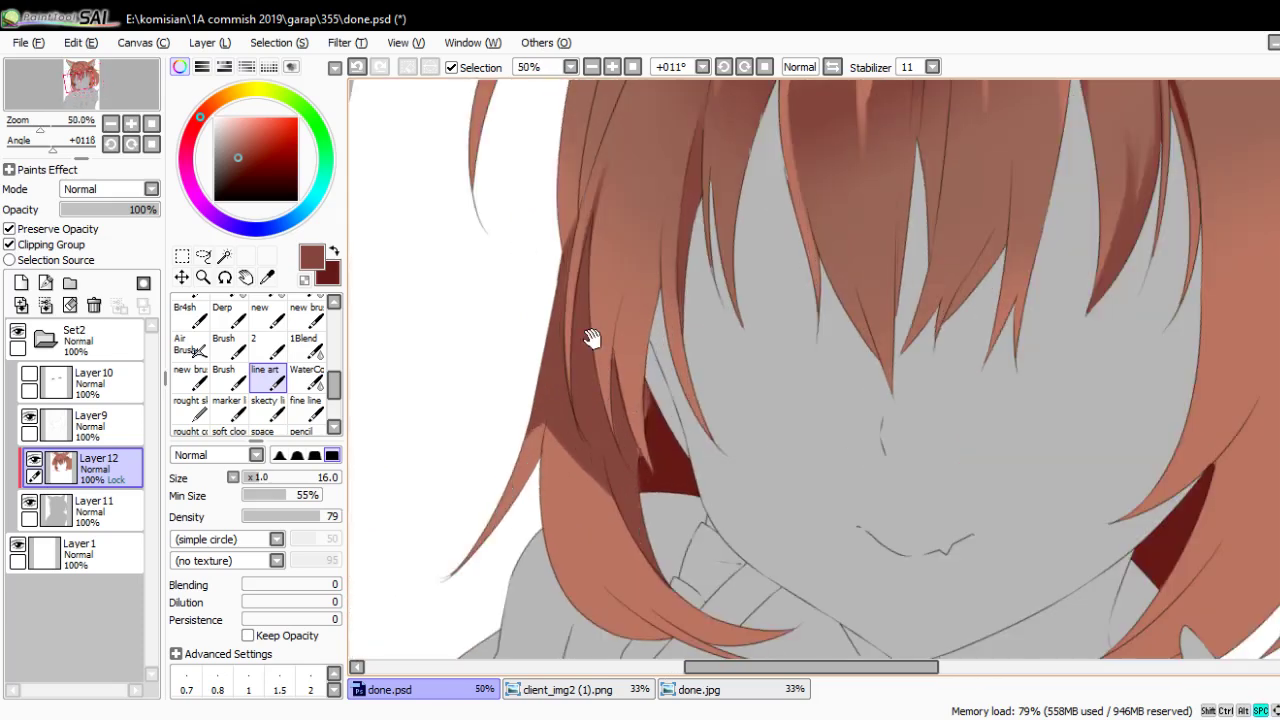
drag(620, 441, 608, 310)
key(ctrl+z)
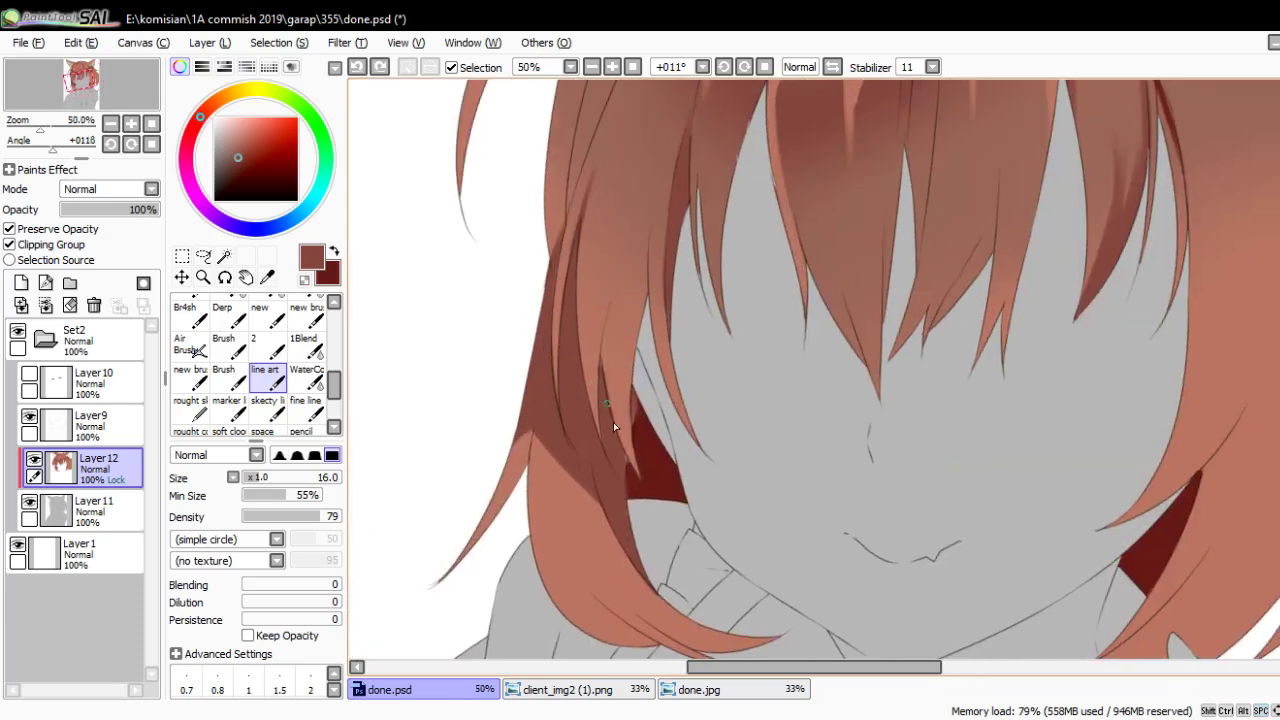
drag(624, 462, 615, 306)
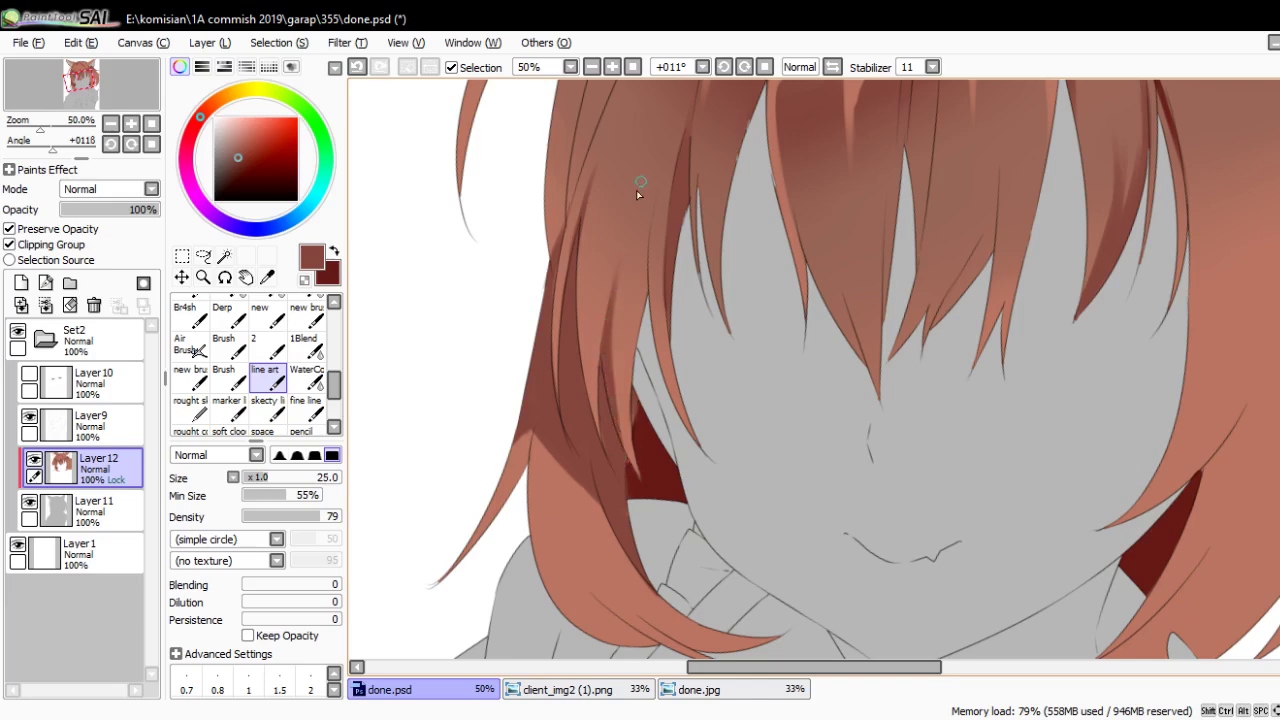
drag(594, 381, 585, 281)
drag(598, 420, 575, 234)
key(bracketleft)
drag(582, 310, 587, 216)
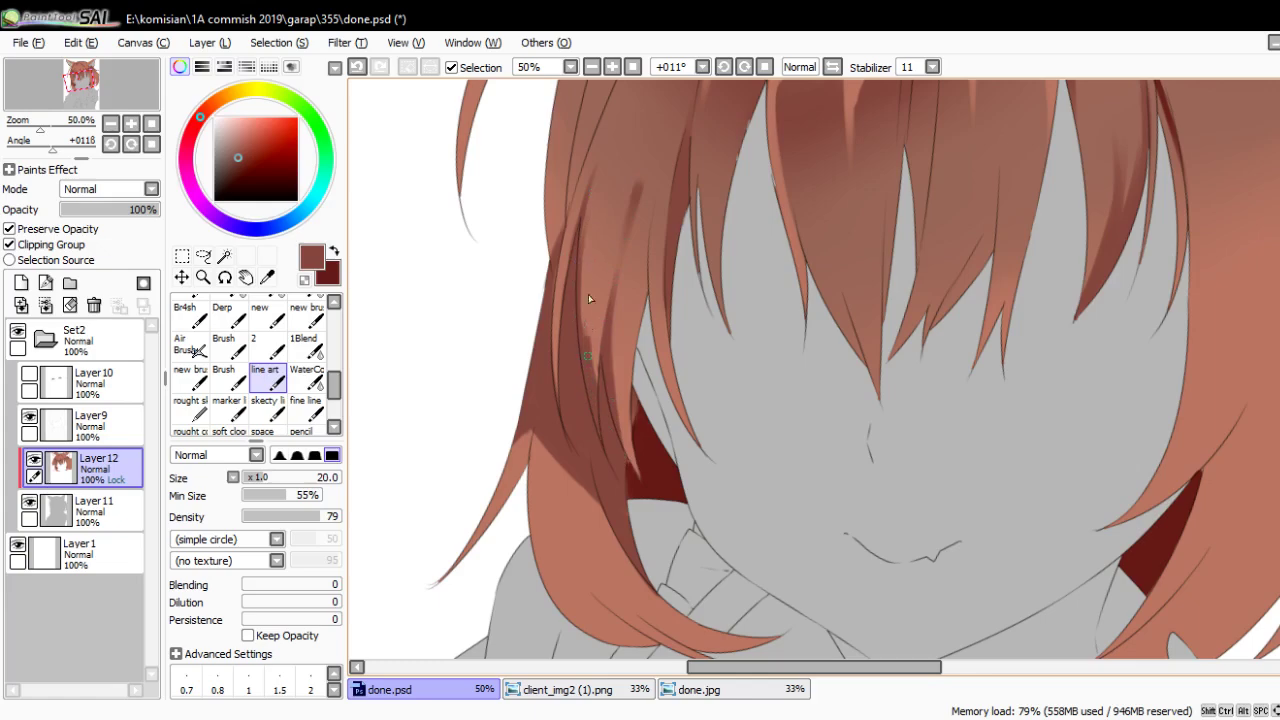
key(bracketleft)
key(bracketleft)
drag(590, 328, 595, 272)
key(bracketright)
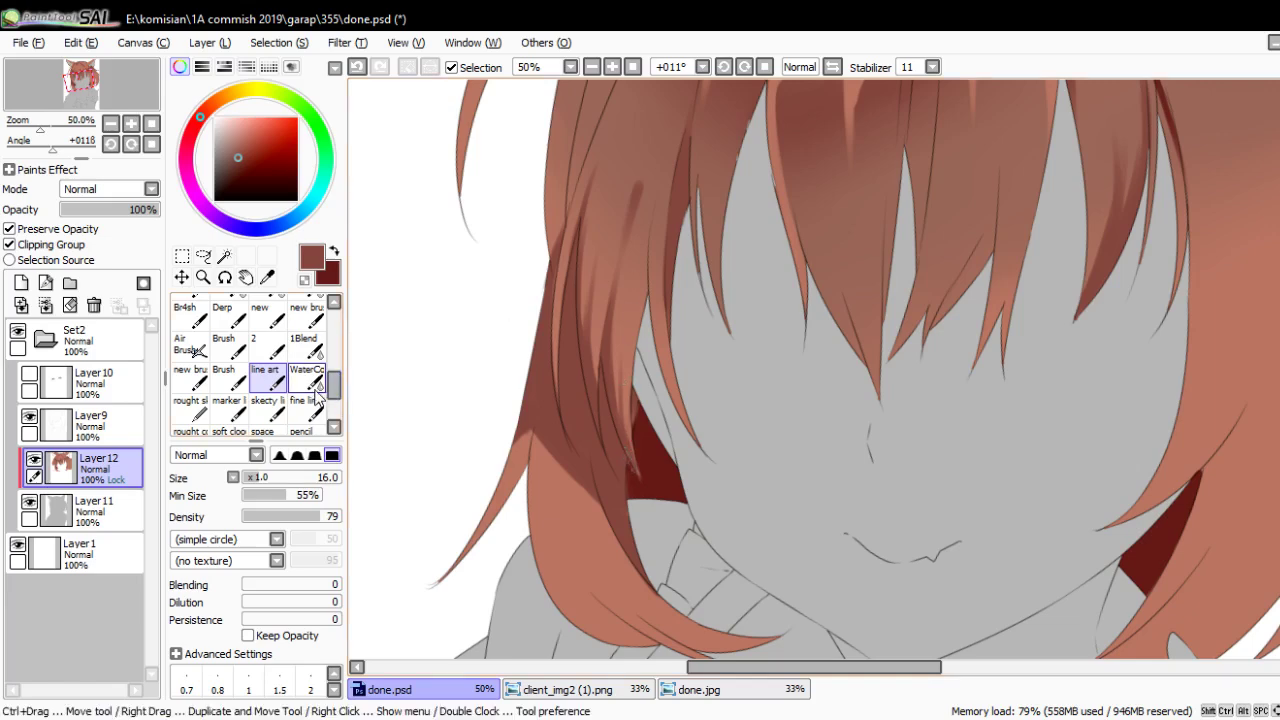
Briefly pick WaterColor, then with the line art brush darken the outer left edge of the hair mass
click(319, 390)
scroll(642, 158, up, 3)
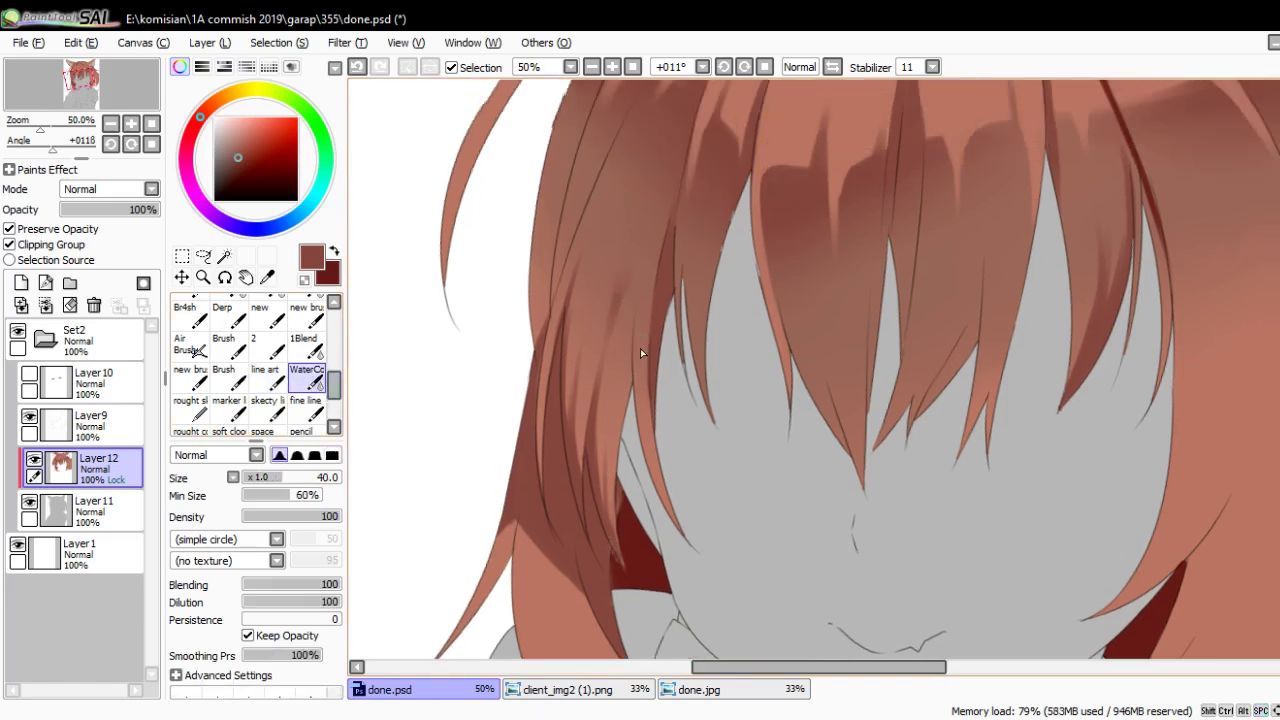
key(n)
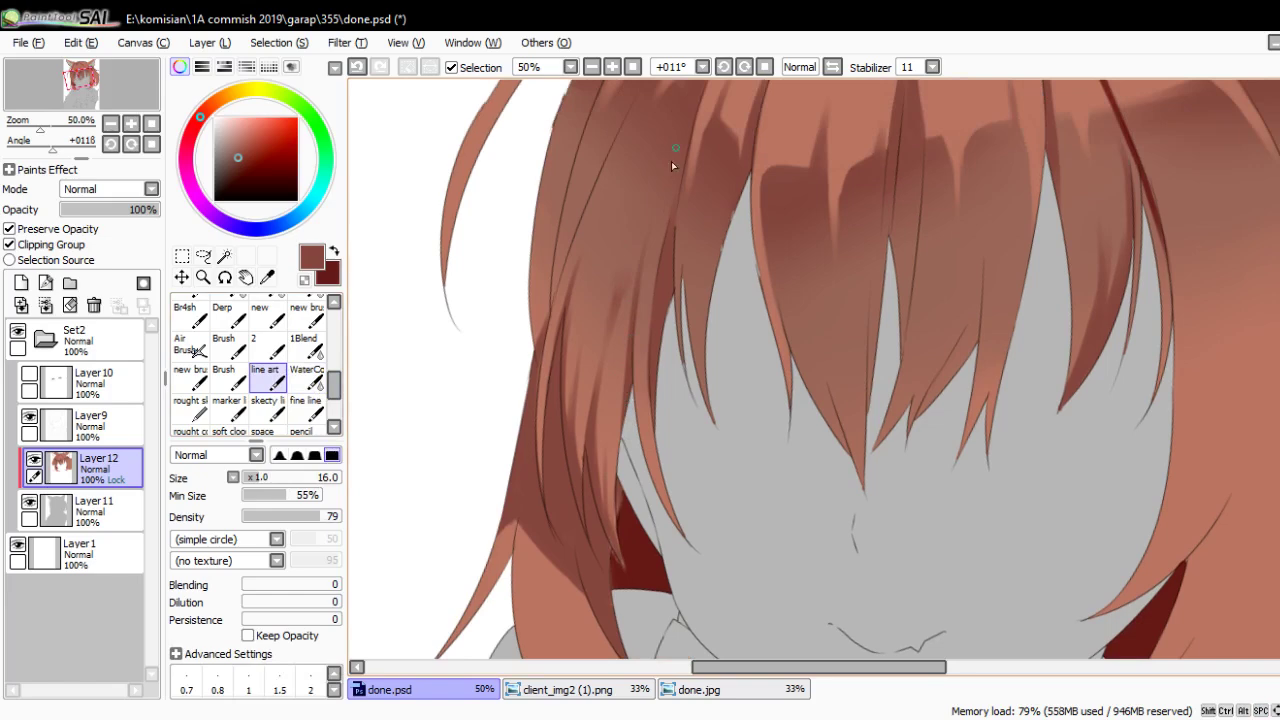
scroll(651, 327, up, 5)
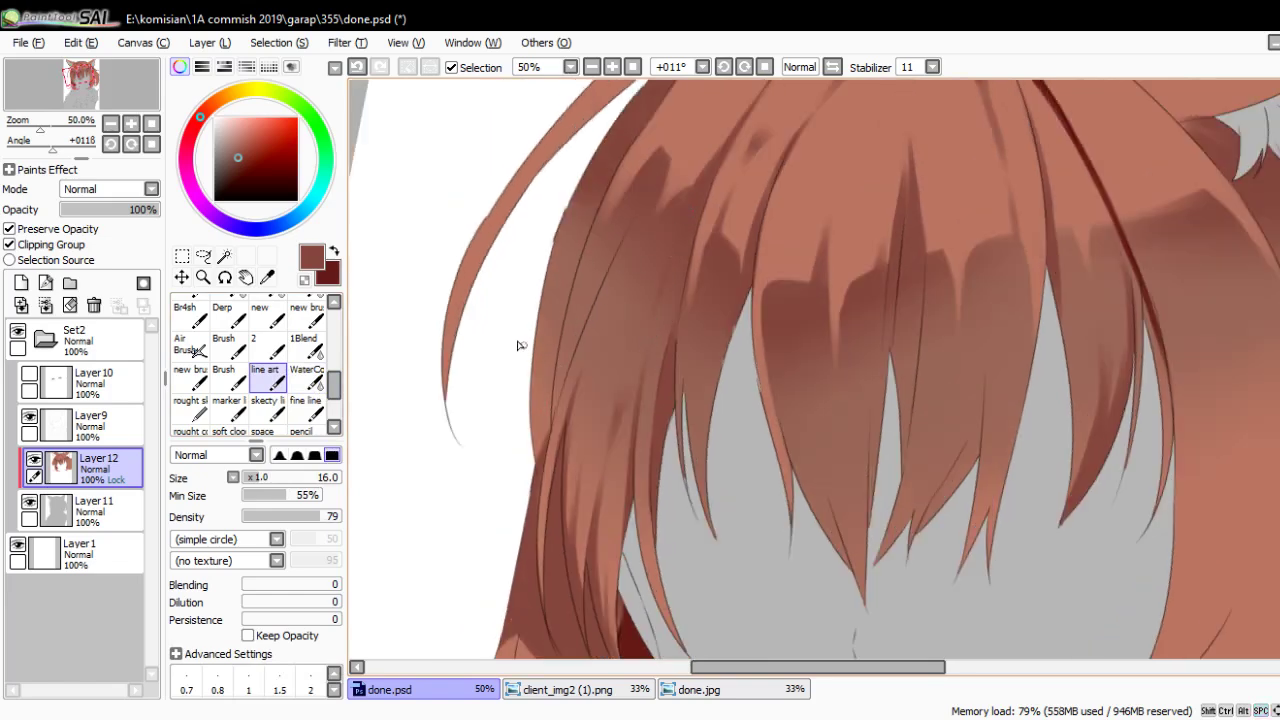
drag(523, 443, 517, 349)
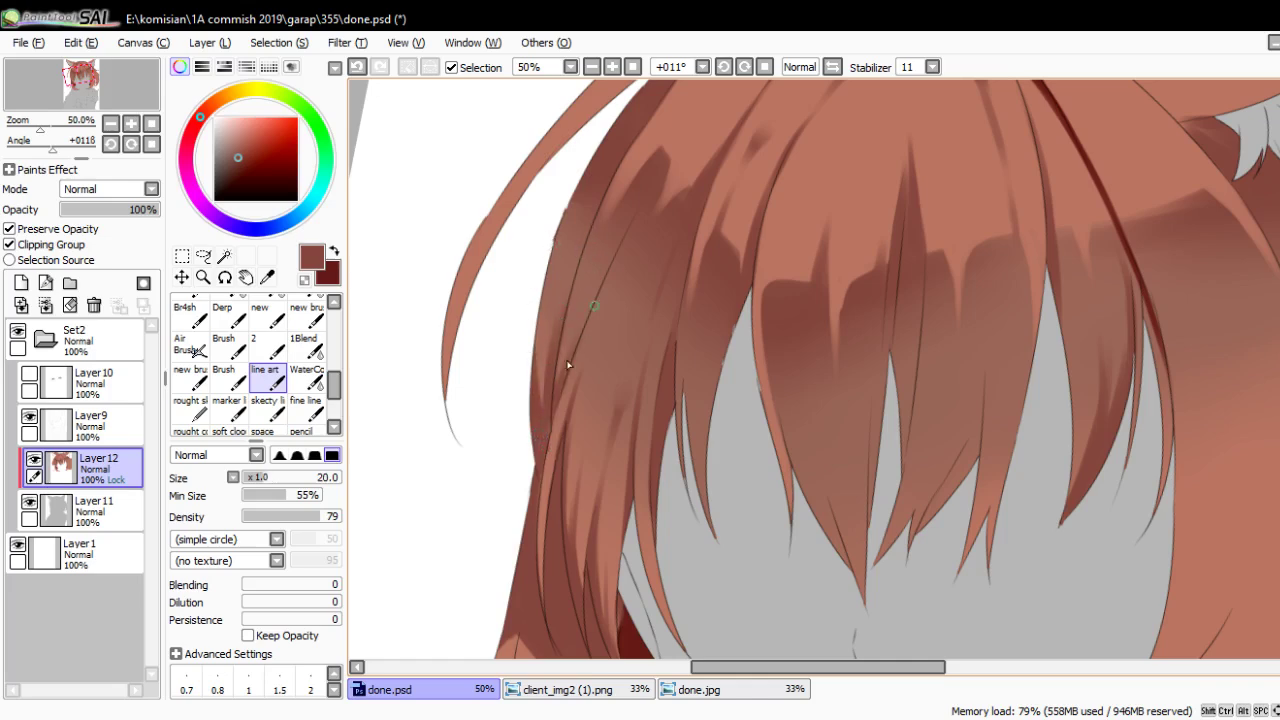
drag(621, 233, 570, 387)
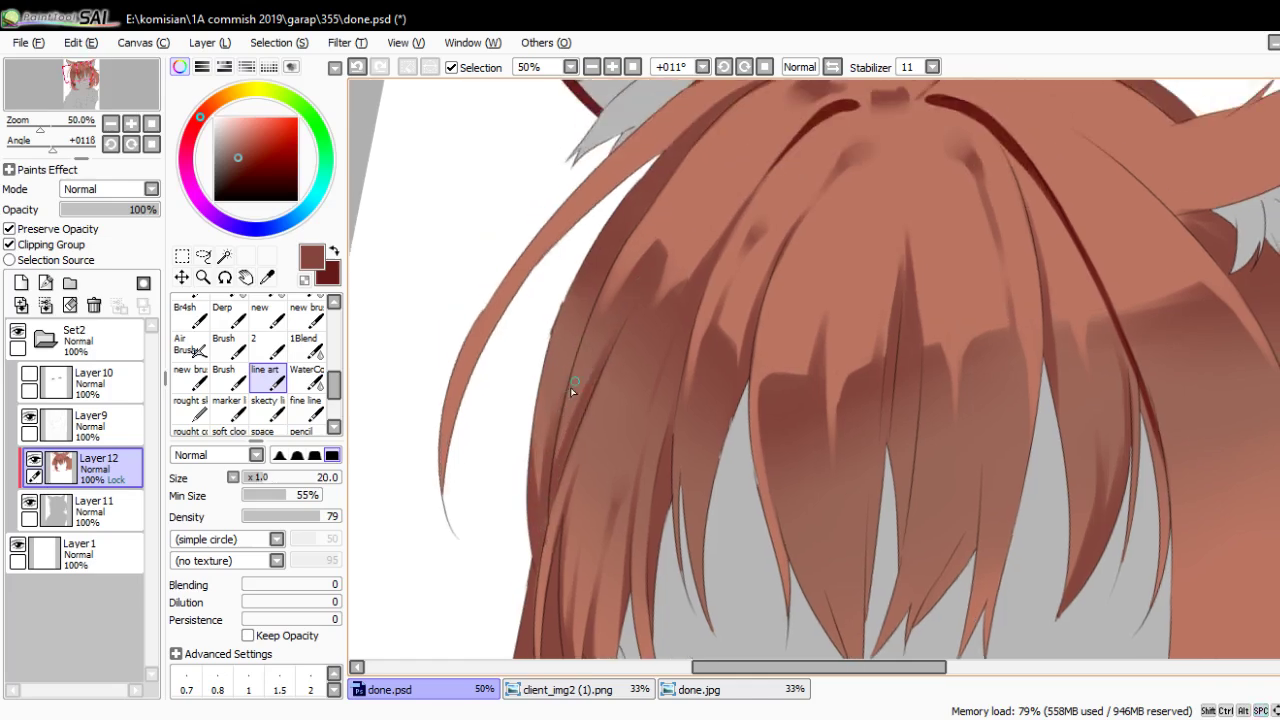
mouse_move(590, 312)
mouse_down()
mouse_move(624, 456)
mouse_move(686, 357)
mouse_up()
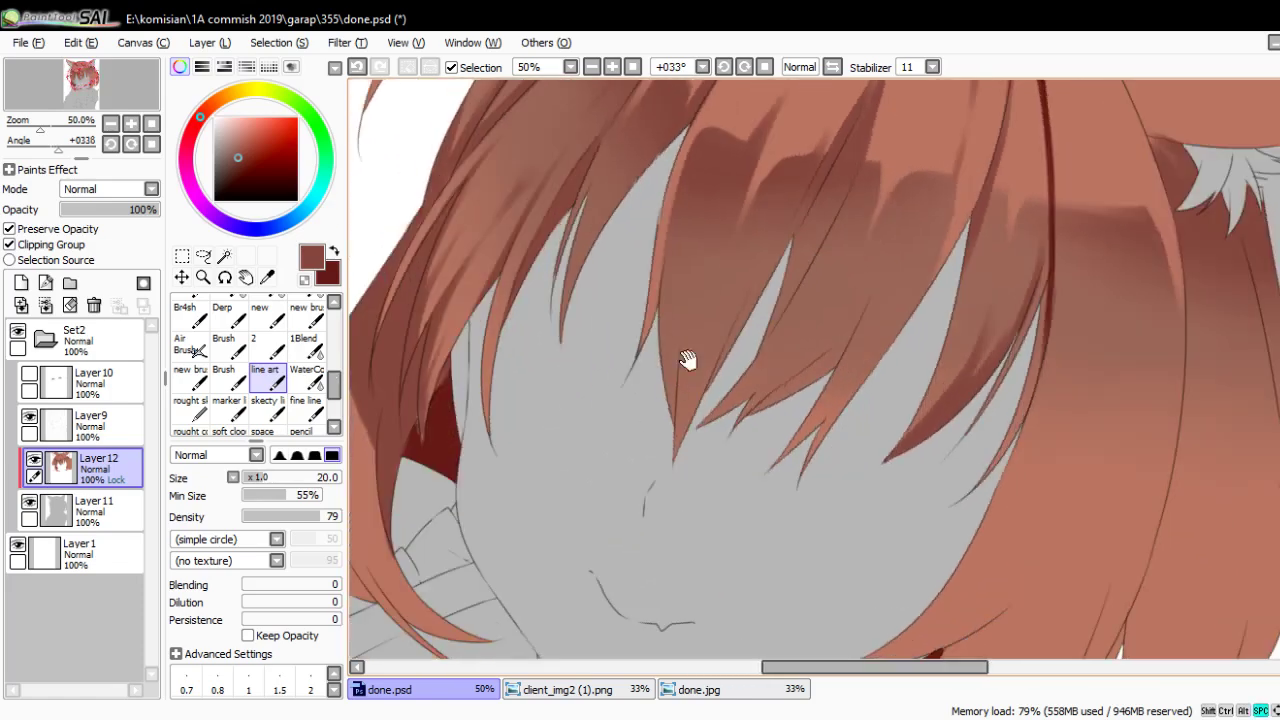
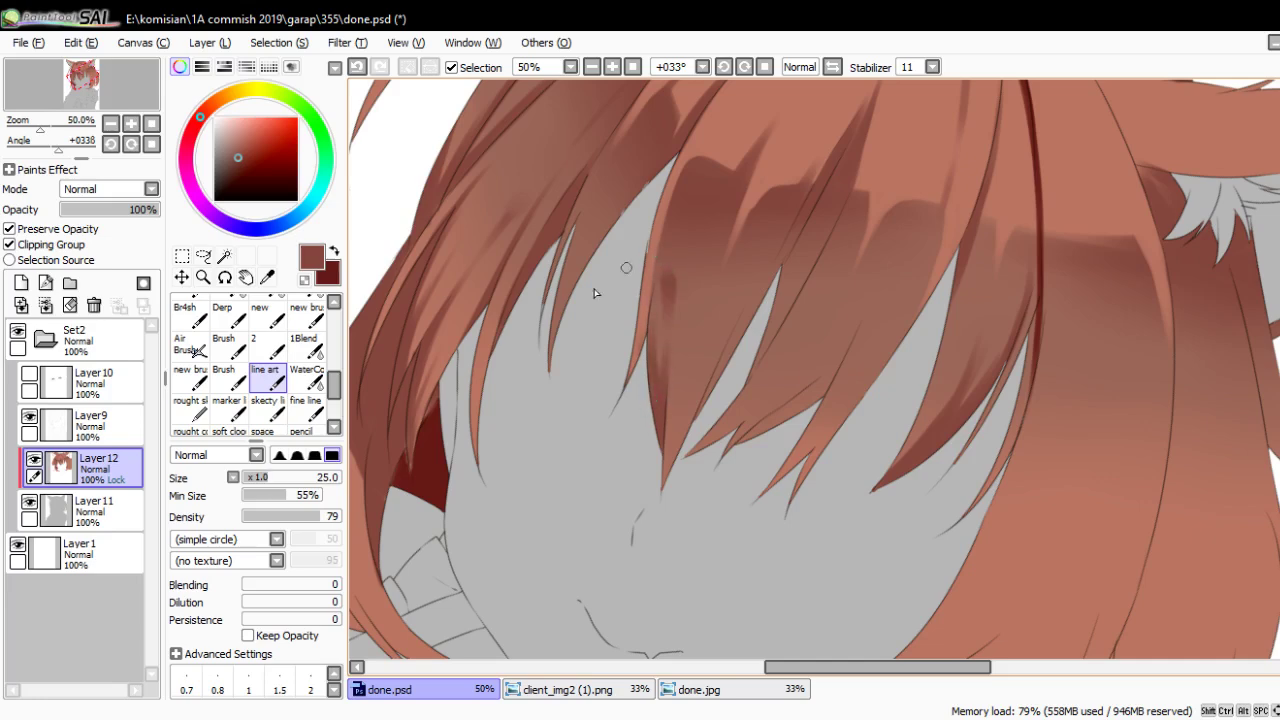
On Layer 12, draw a short dark strand line on the bangs, redoing a misplaced stroke
click(307, 375)
mouse_move(667, 294)
mouse_down()
mouse_move(678, 412)
mouse_move(700, 334)
mouse_up()
key(n)
scroll(697, 384, up, 2)
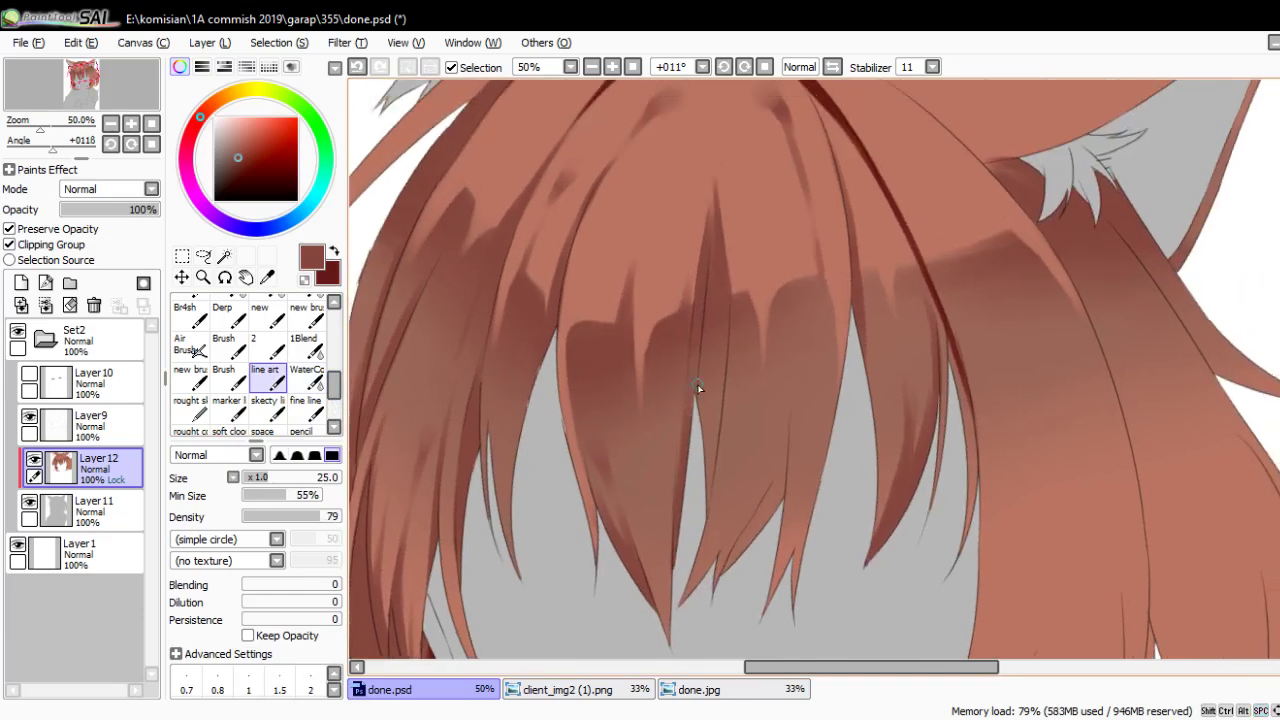
drag(697, 384, 707, 276)
key(ctrl+z)
drag(690, 383, 690, 360)
Add dark lines down the left edge and the central bang strand
drag(686, 256, 673, 396)
key(ctrl+z)
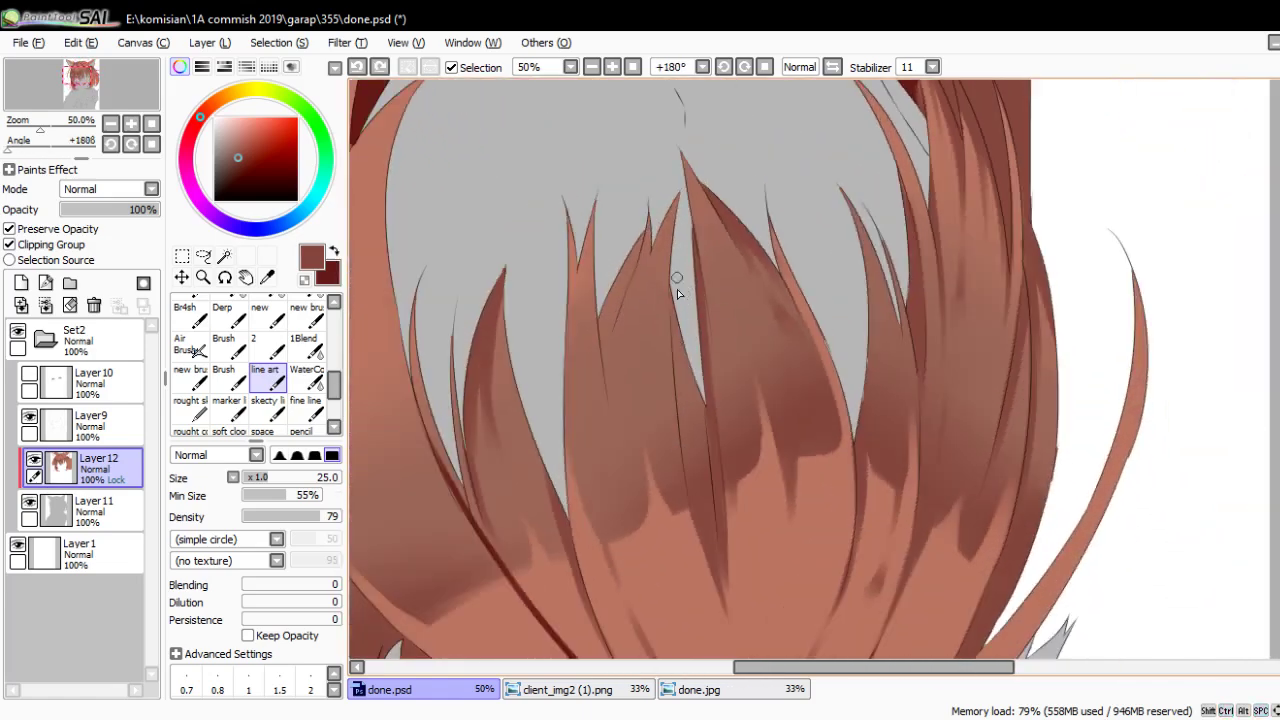
drag(677, 328, 686, 448)
drag(686, 353, 716, 510)
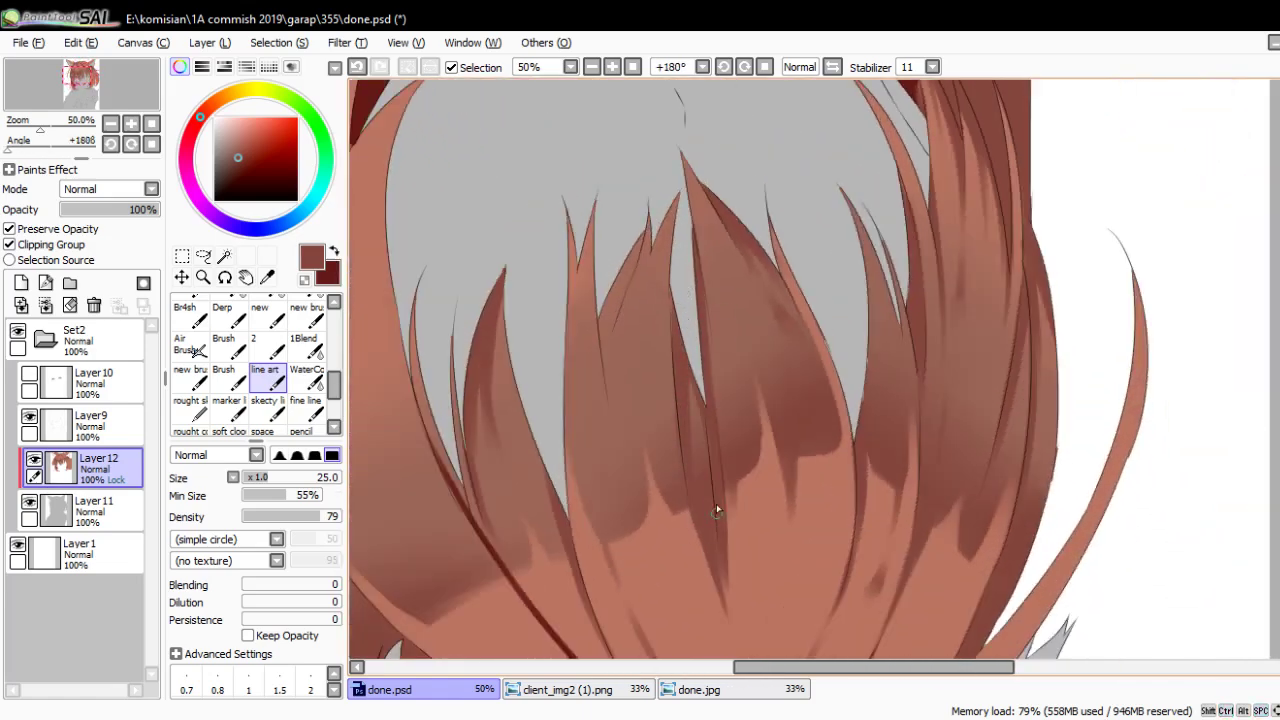
mouse_move(611, 301)
mouse_down()
mouse_move(632, 341)
mouse_move(634, 435)
mouse_up()
key(ctrl+z)
drag(624, 346, 641, 504)
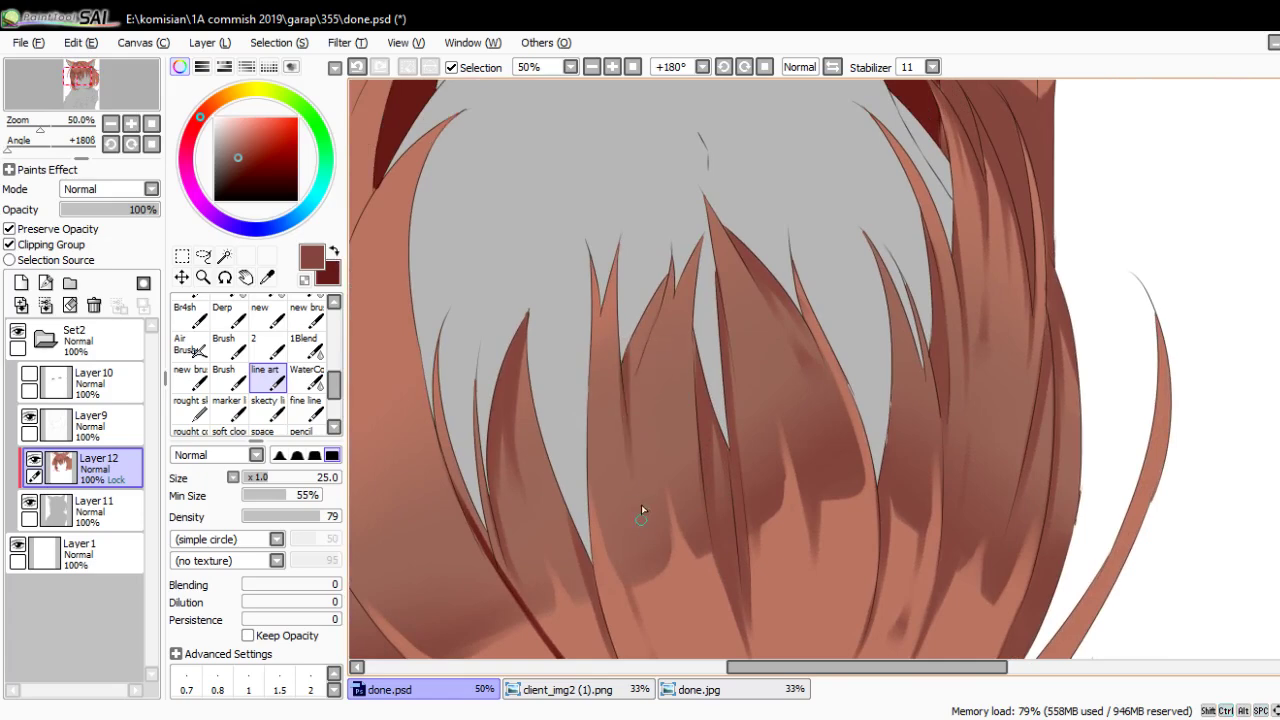
drag(628, 414, 647, 310)
drag(636, 376, 672, 262)
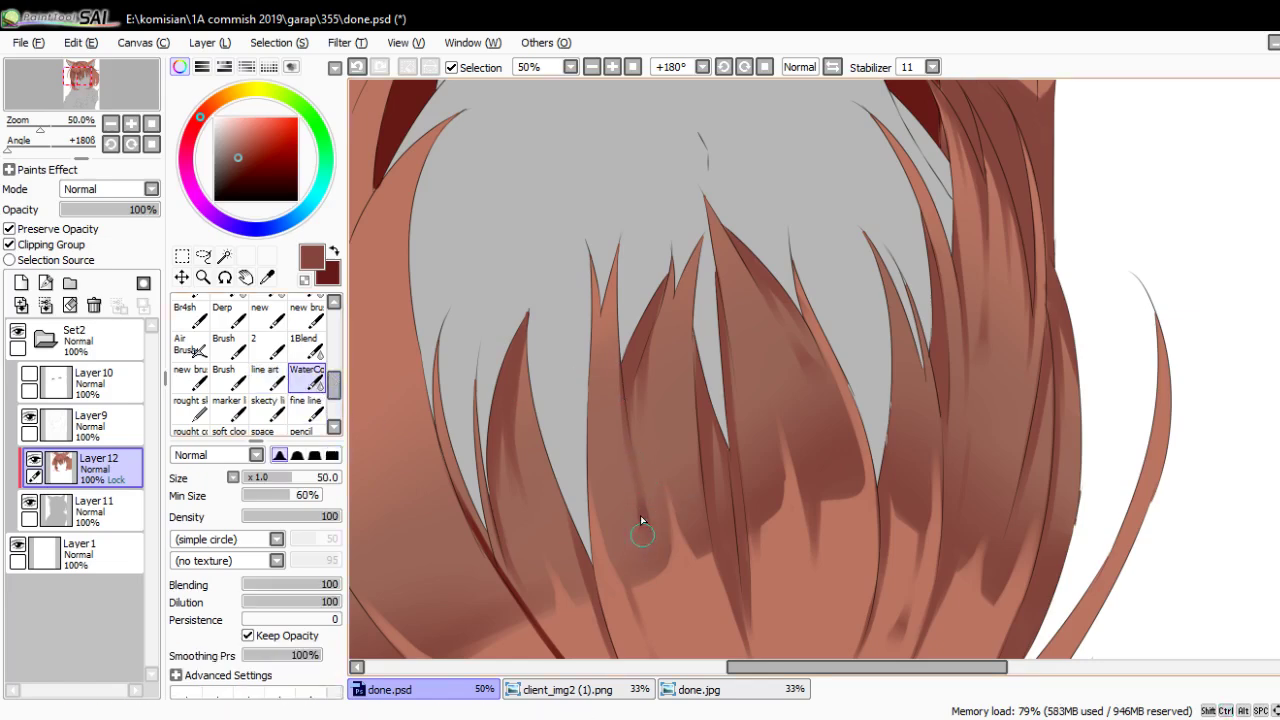
Touch up a small hair strand tip and blend it with WaterColor
key(ctrl+z)
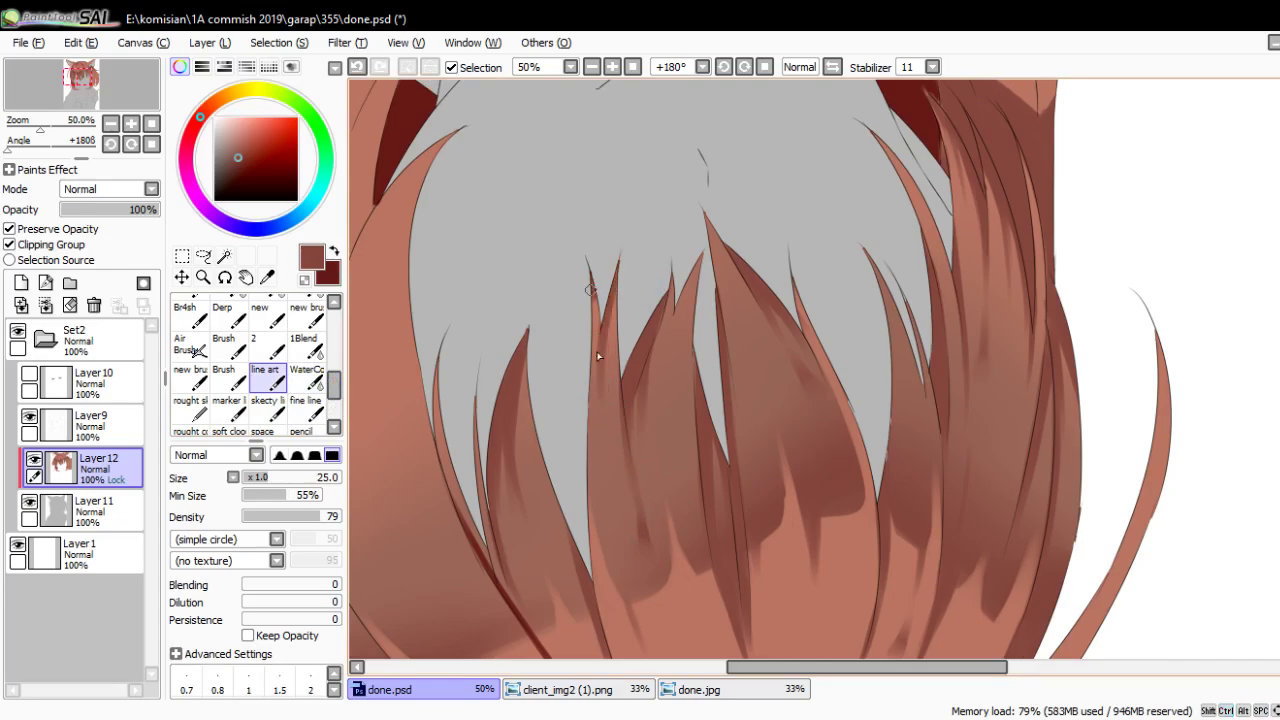
mouse_move(600, 470)
mouse_down()
mouse_move(602, 487)
mouse_move(751, 449)
mouse_up()
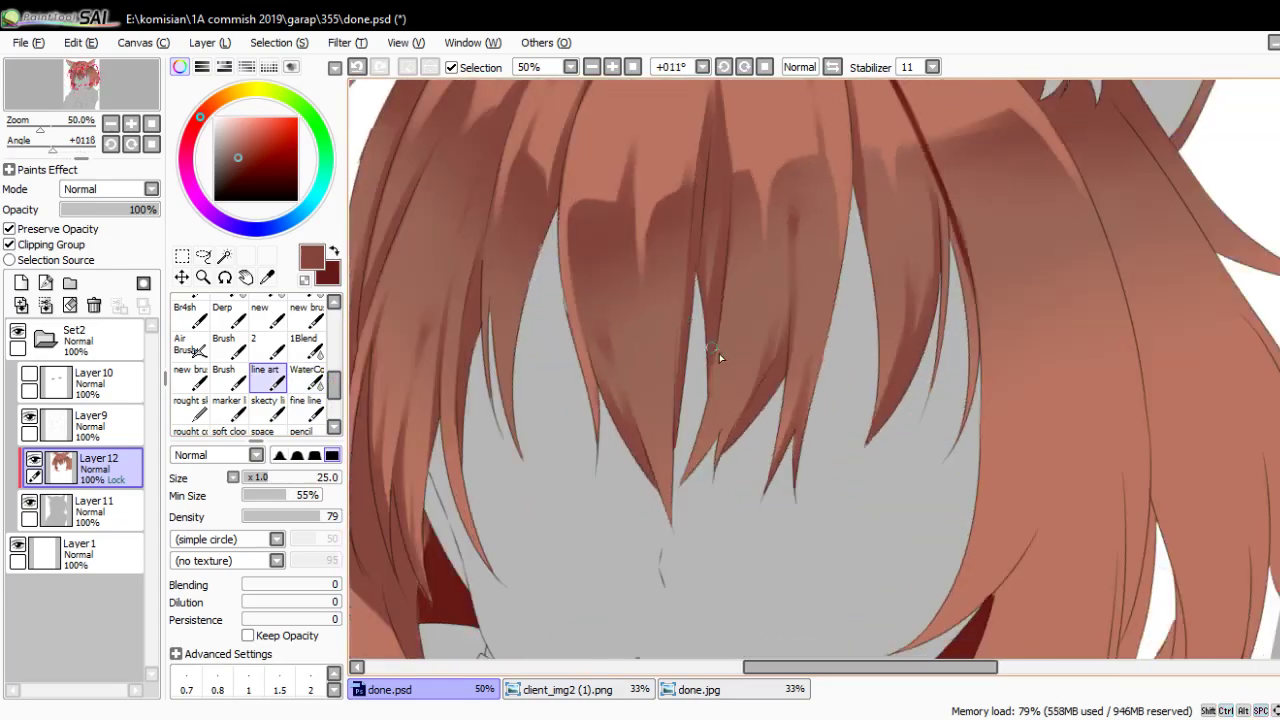
drag(706, 500, 730, 440)
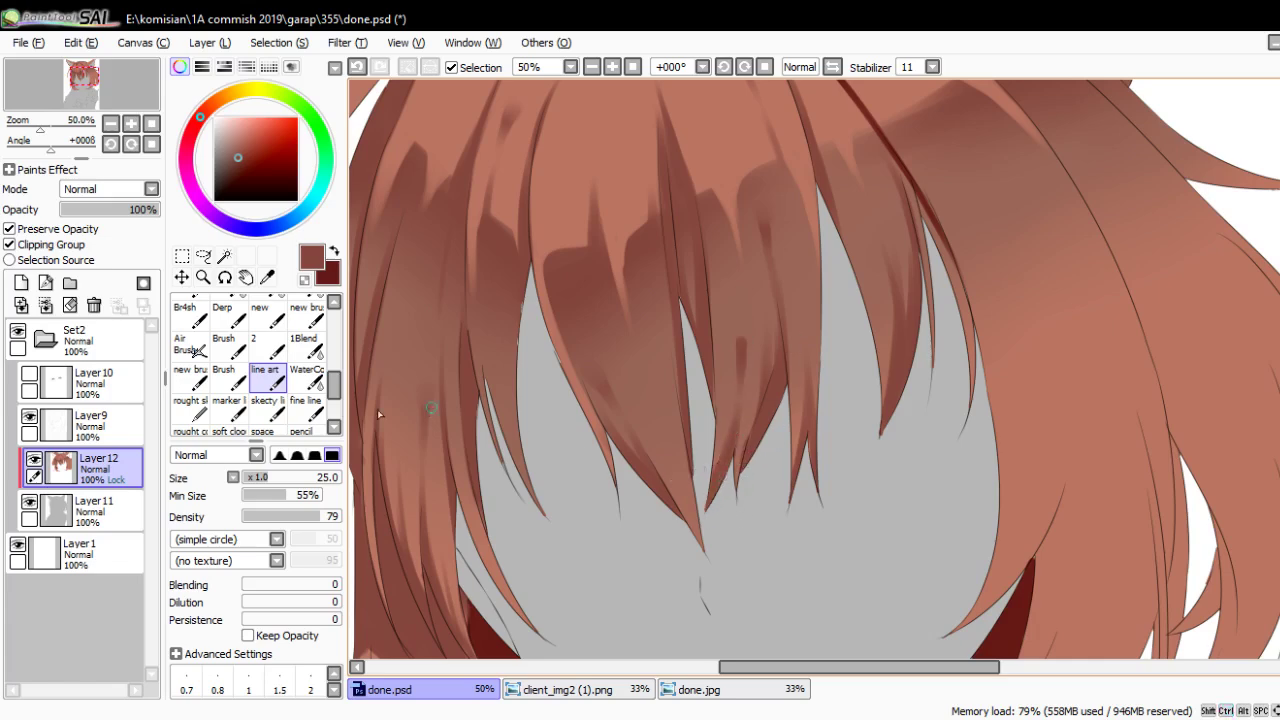
click(307, 376)
drag(725, 331, 714, 429)
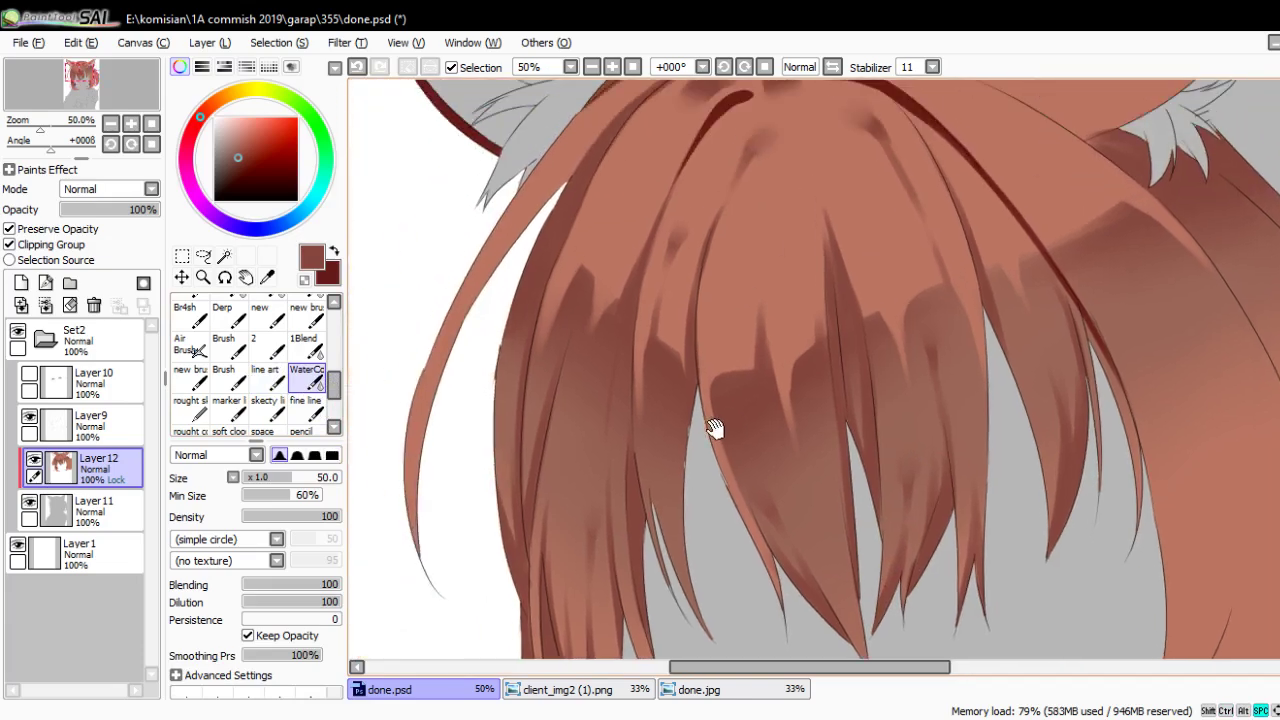
key(n)
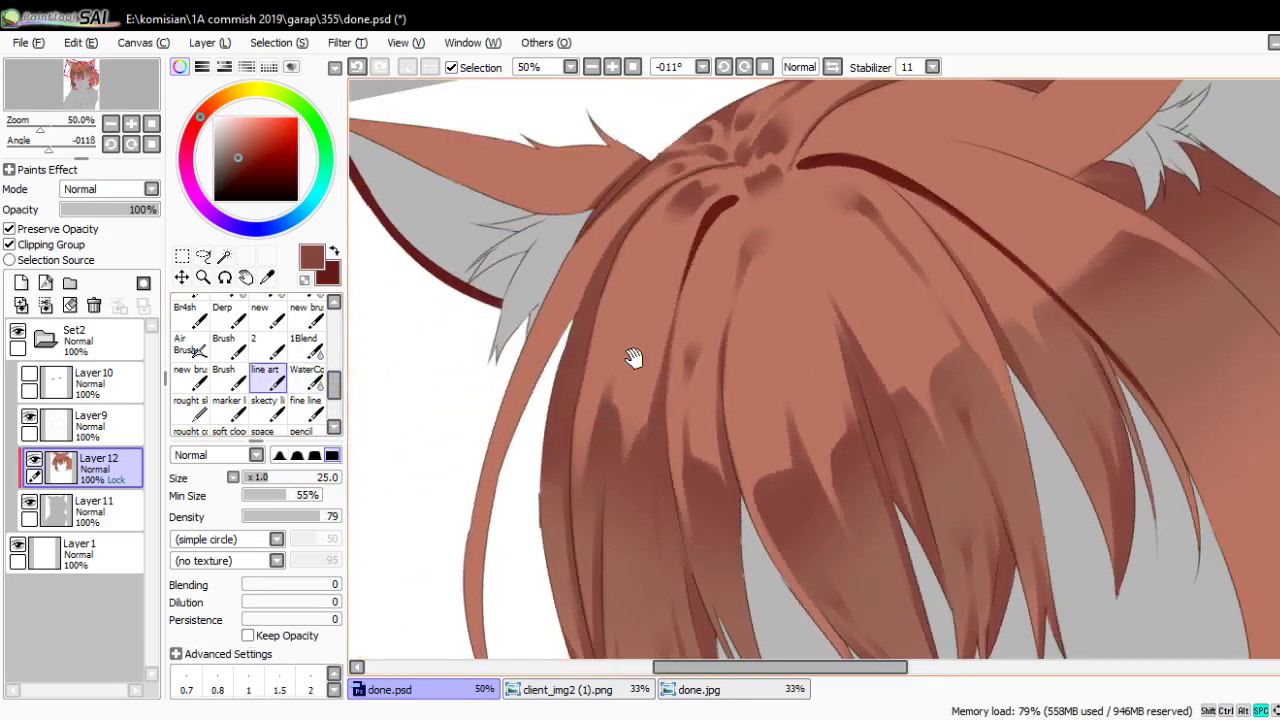
mouse_move(632, 357)
mouse_down()
mouse_move(778, 396)
mouse_move(698, 317)
mouse_move(653, 421)
mouse_up()
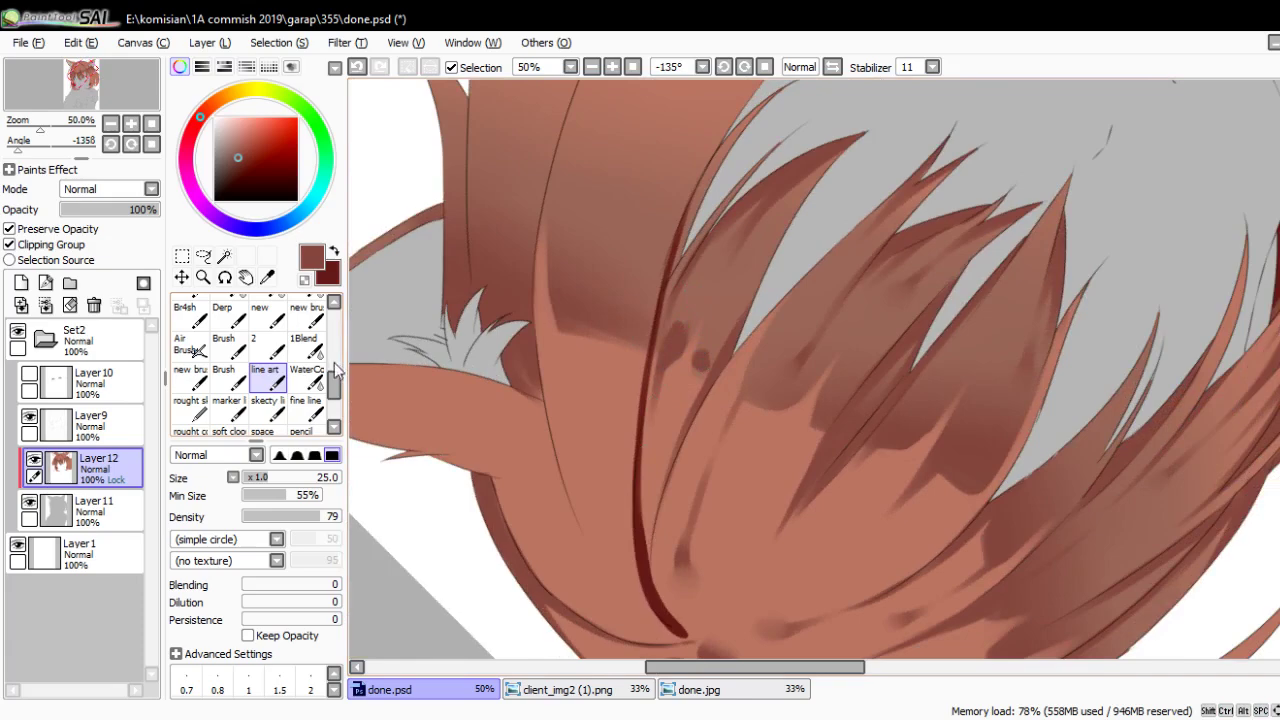
Draw dark lines along the hair's edge, then zoom out to check the head
click(308, 375)
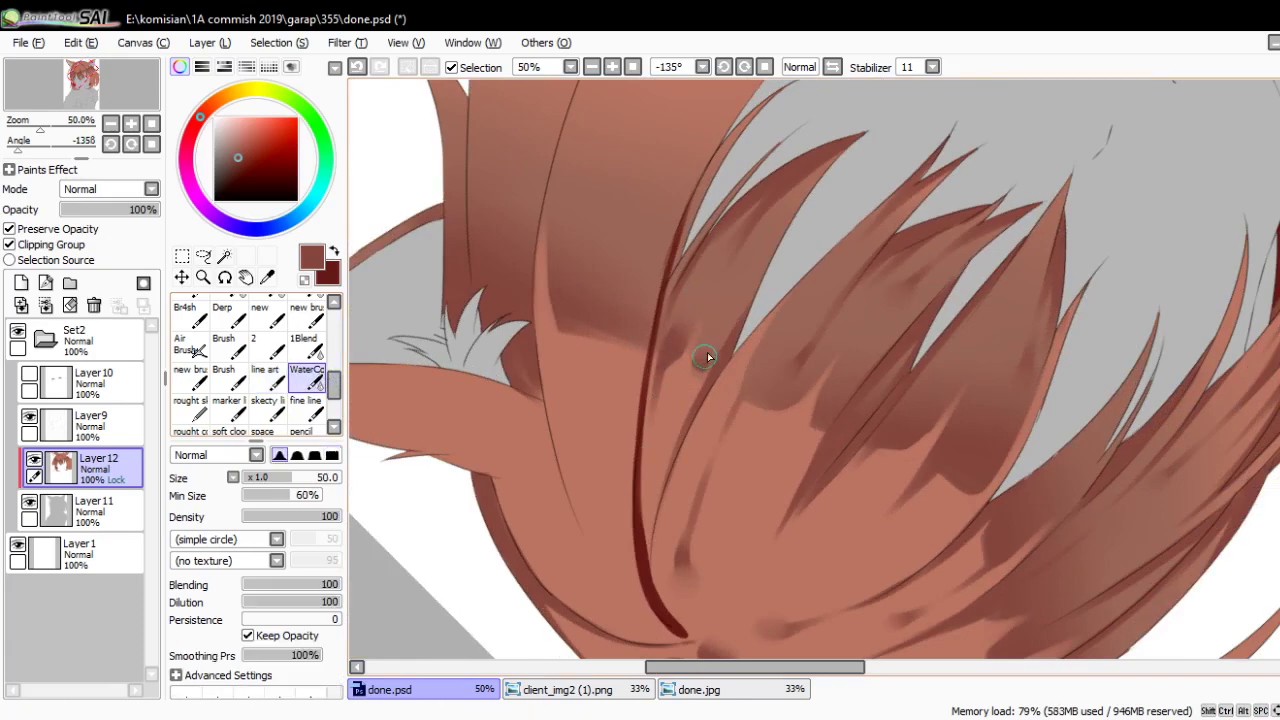
mouse_move(737, 280)
mouse_down()
mouse_move(680, 223)
mouse_move(680, 271)
mouse_move(526, 297)
mouse_move(540, 430)
mouse_up()
key(n)
drag(532, 300, 536, 405)
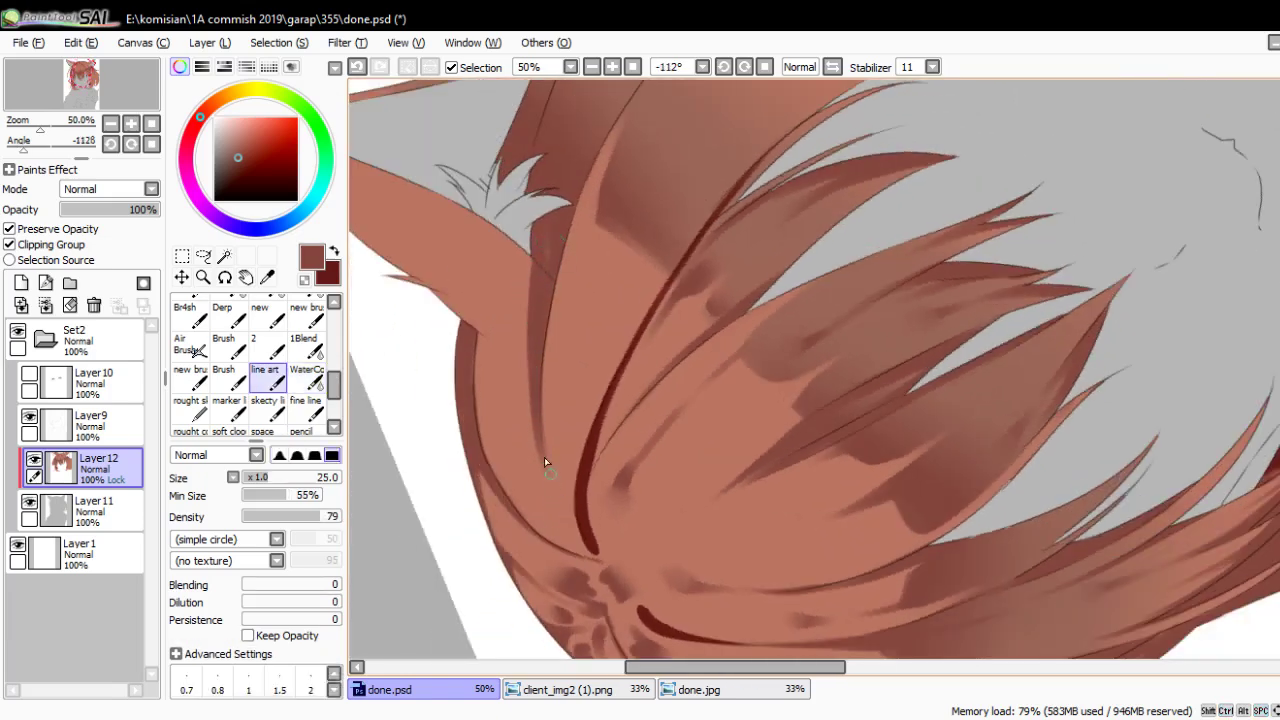
drag(551, 283, 589, 530)
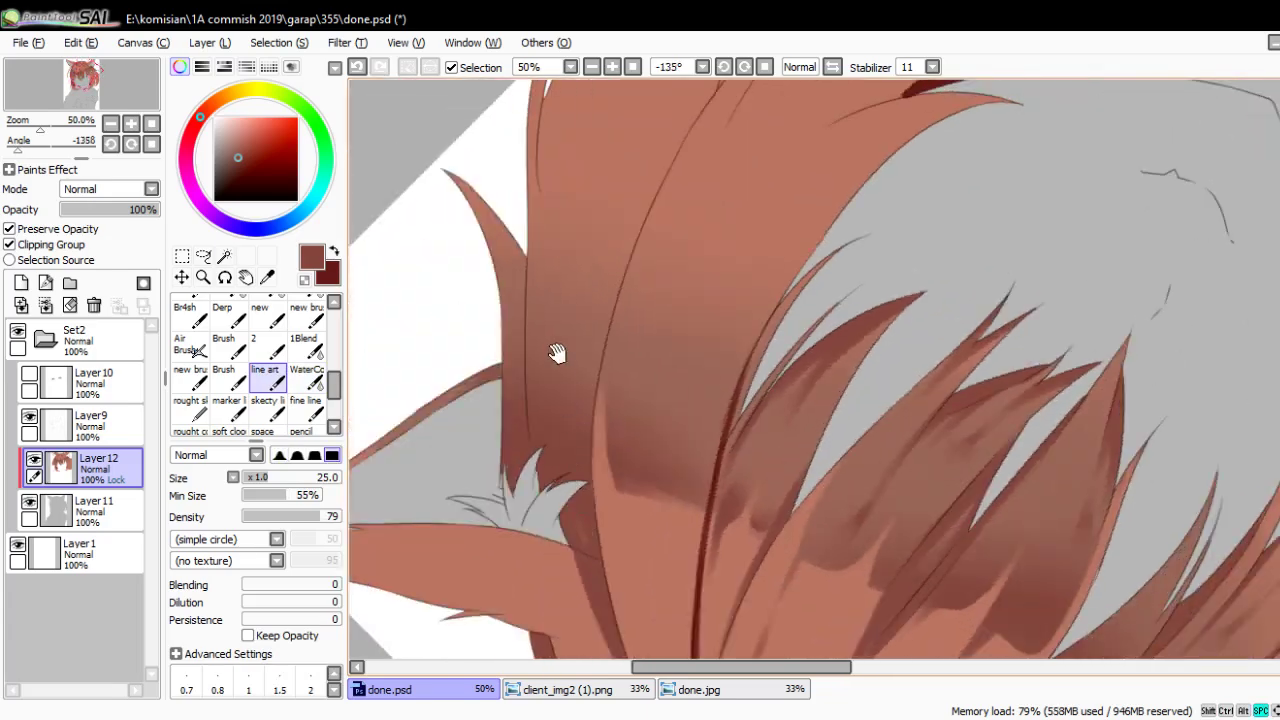
drag(557, 353, 640, 420)
scroll(700, 450, down, 3)
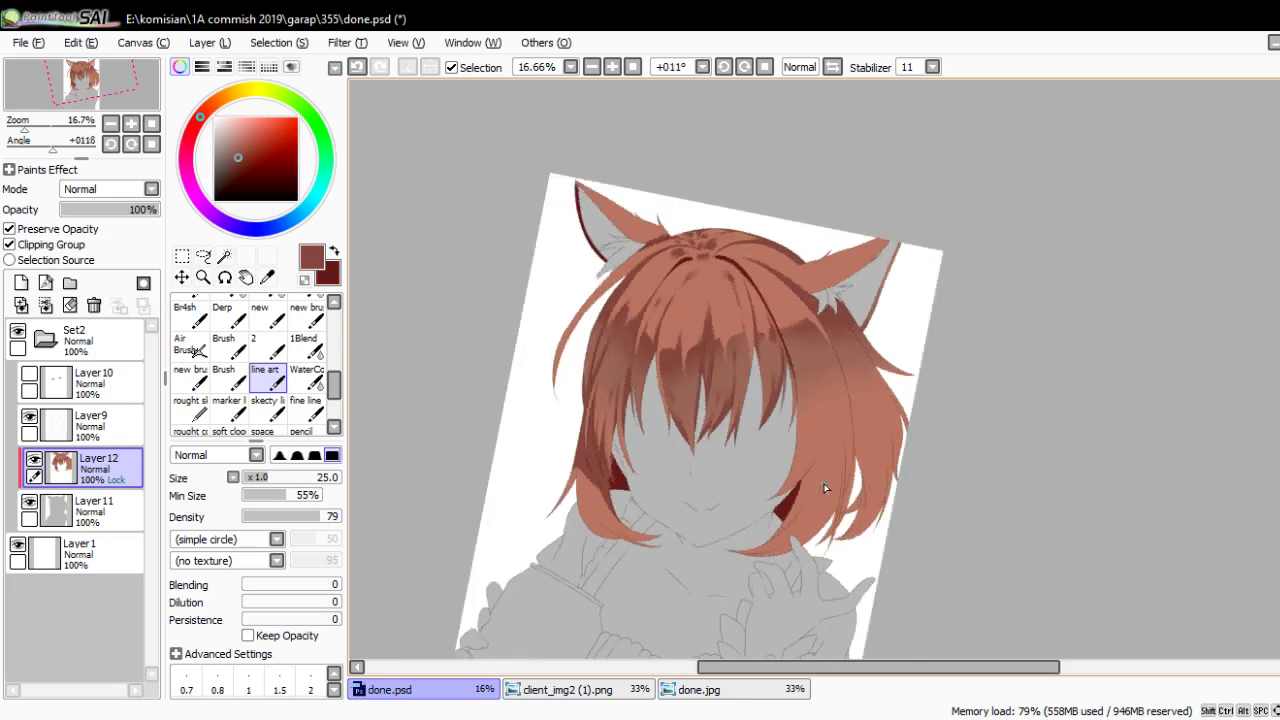
Zoom onto the left ear and paint a wide dark shading band across it
key(Home)
scroll(628, 273, up, 3)
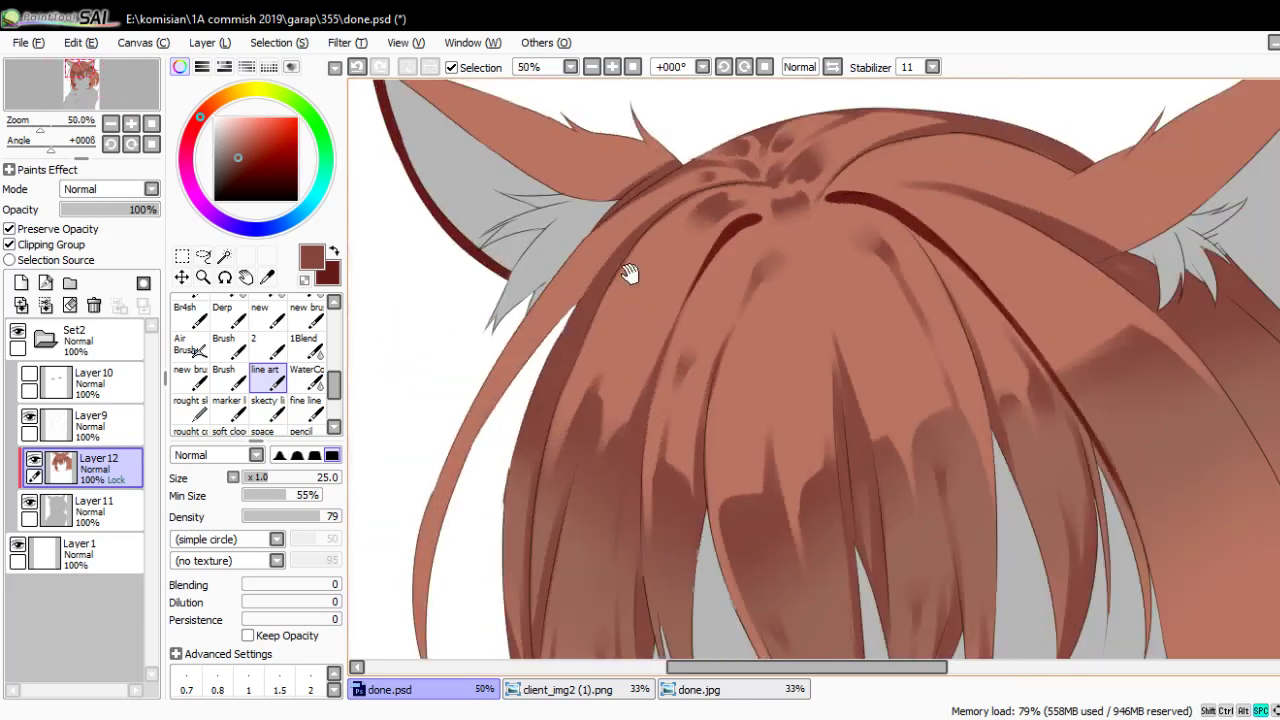
scroll(628, 273, up, 2)
mouse_move(643, 300)
mouse_down()
mouse_move(670, 352)
mouse_move(702, 346)
mouse_move(869, 213)
mouse_up()
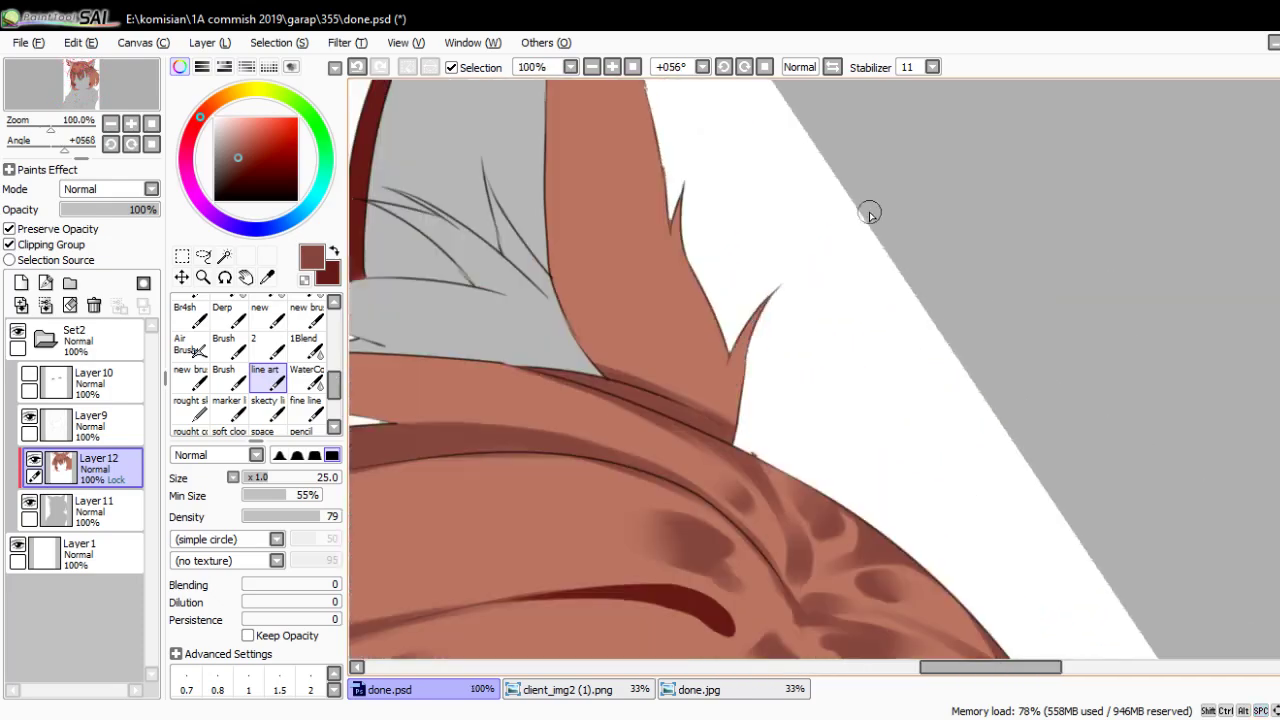
drag(760, 177, 760, 277)
drag(550, 340, 684, 345)
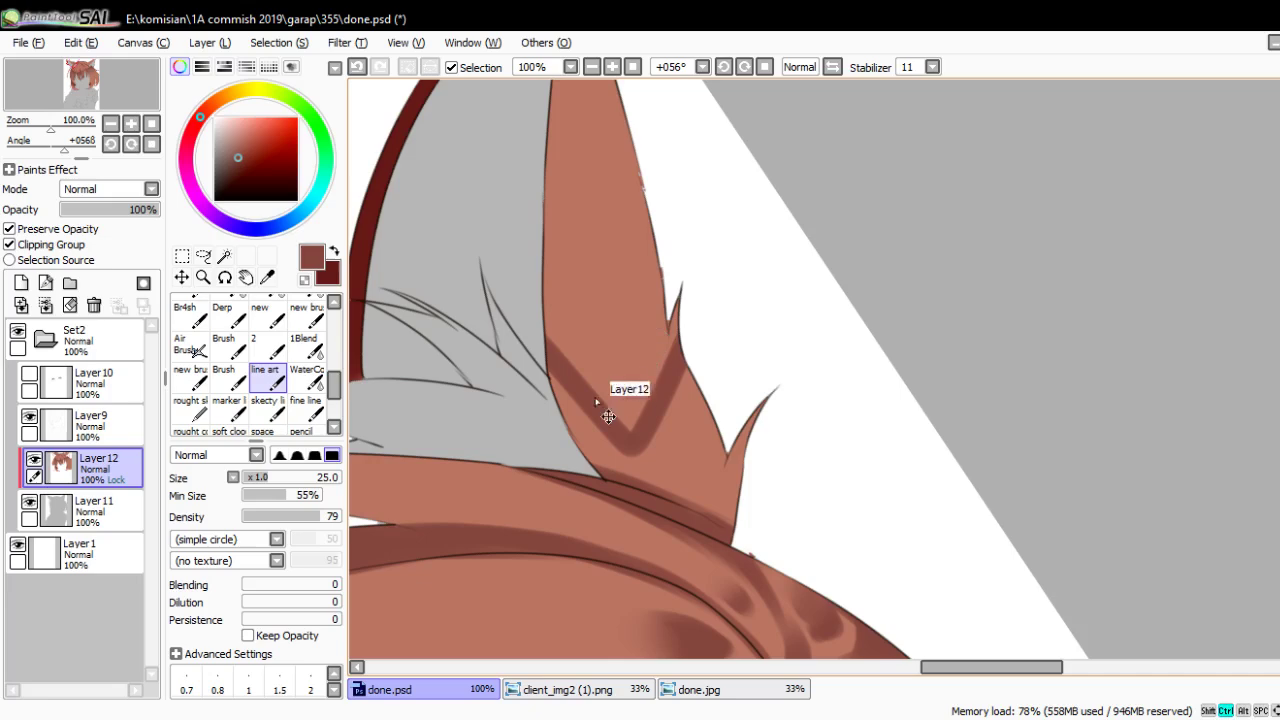
key(ctrl+z)
drag(548, 410, 743, 508)
Shade the ear tips and inner left edge with a smaller brush, softened with WaterColor
key(bracketleft)
key(bracketleft)
key(bracketleft)
drag(728, 457, 697, 370)
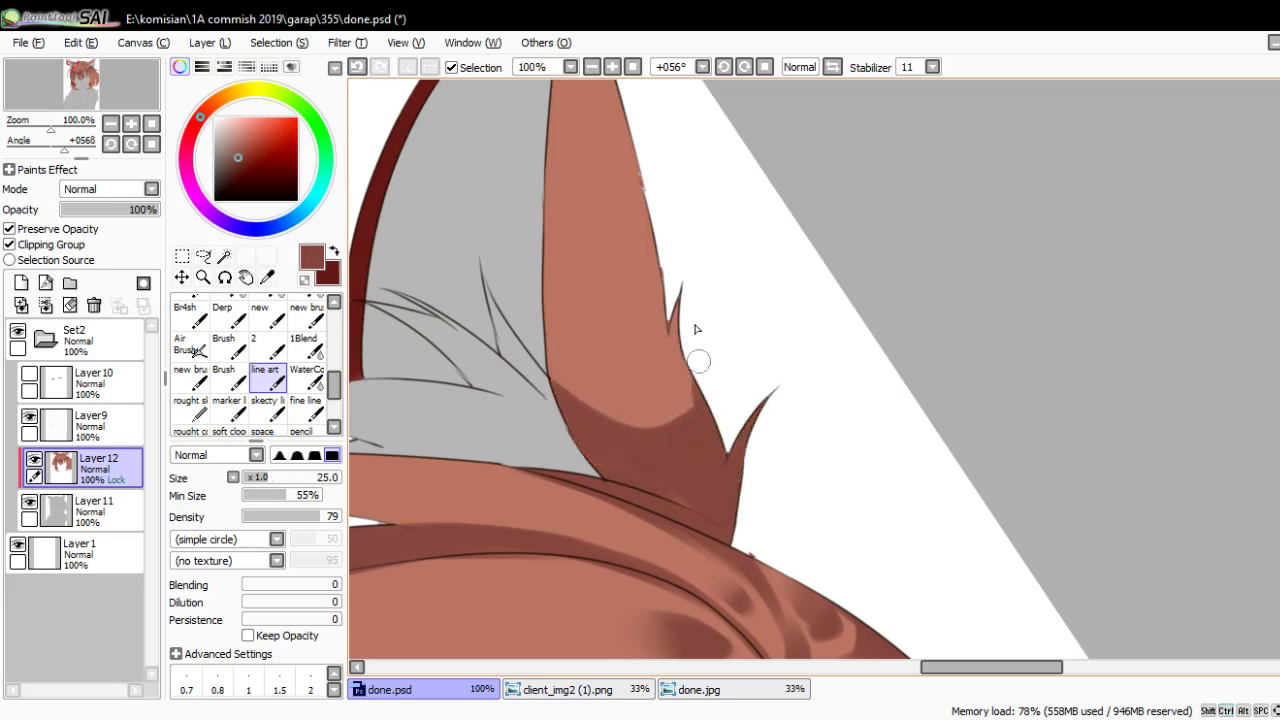
key(bracketleft)
key(bracketleft)
mouse_move(575, 400)
mouse_down()
mouse_move(552, 290)
mouse_move(571, 262)
mouse_move(582, 406)
mouse_up()
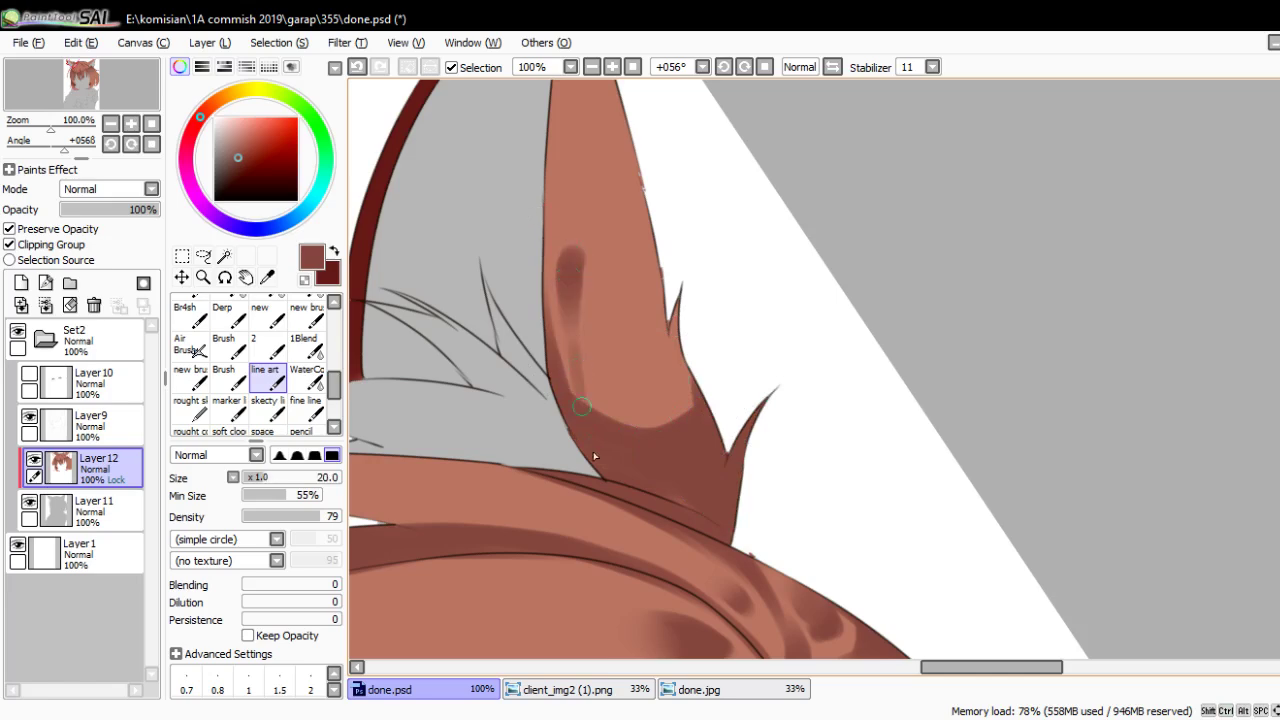
click(307, 377)
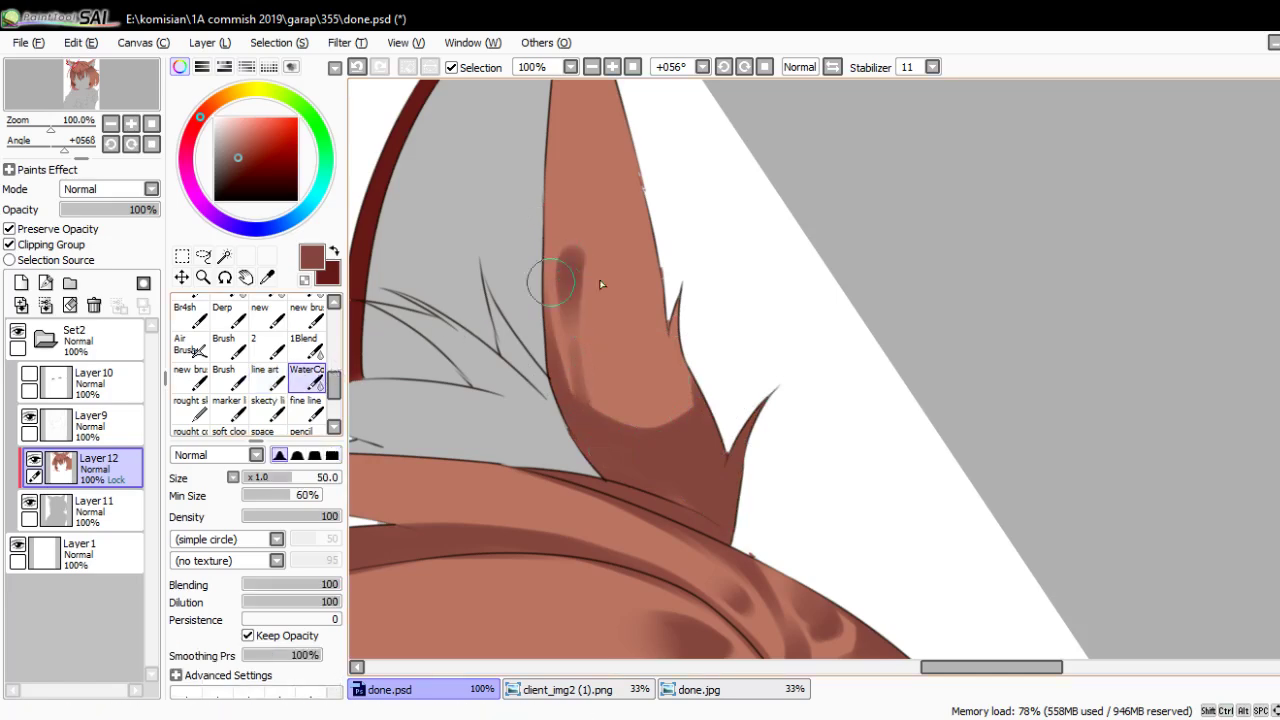
mouse_move(599, 279)
mouse_down()
mouse_move(580, 277)
mouse_move(574, 246)
mouse_move(570, 290)
mouse_up()
Retouch the colour at the ear tip using the line art brush
mouse_move(619, 327)
mouse_down()
mouse_move(674, 297)
mouse_move(674, 451)
mouse_move(714, 389)
mouse_move(693, 377)
mouse_move(714, 457)
mouse_move(684, 470)
mouse_up()
key(x)
key(ctrl+z)
key(b)
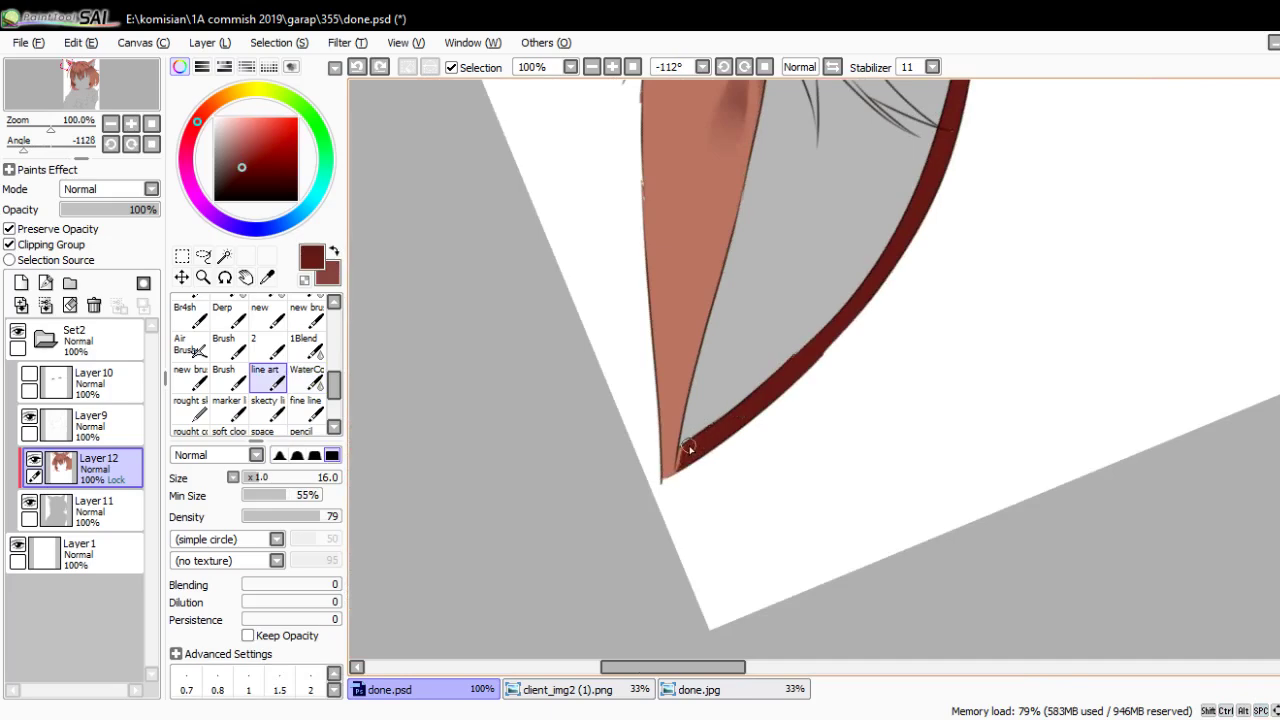
key(x)
drag(645, 372, 655, 495)
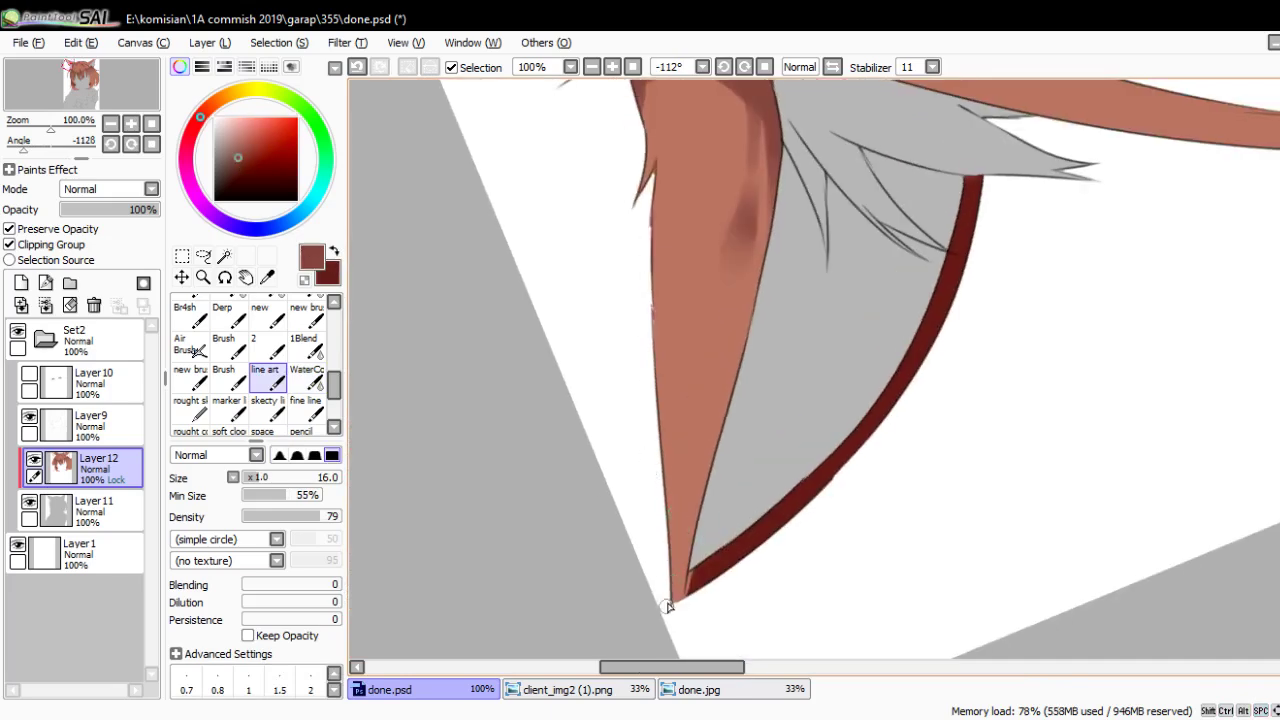
Darken the ear's left edge from the tip, then zoom out toward upright
mouse_move(668, 606)
mouse_down()
mouse_move(648, 347)
mouse_move(660, 185)
mouse_up()
mouse_move(675, 252)
mouse_down()
mouse_move(685, 424)
mouse_move(684, 274)
mouse_up()
key(bracketright)
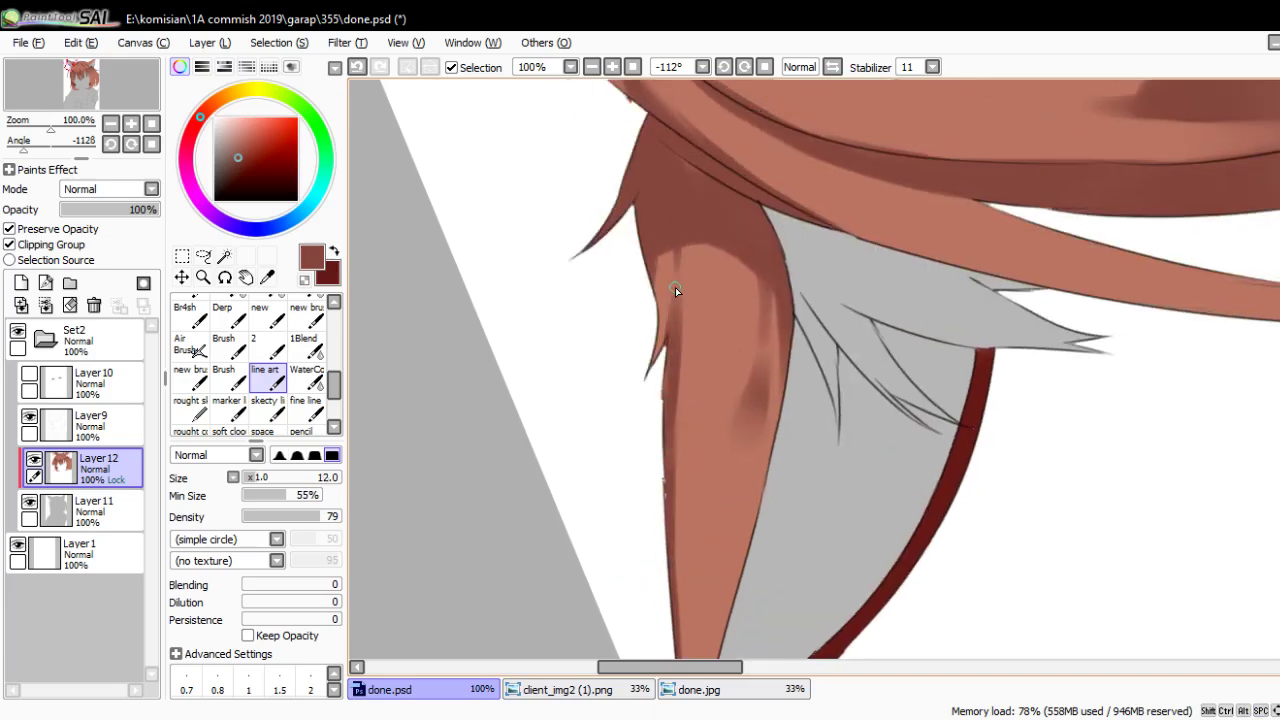
key(minus)
key(minus)
key(minus)
mouse_move(675, 287)
mouse_down()
mouse_move(760, 420)
mouse_move(694, 383)
mouse_move(604, 378)
mouse_up()
scroll(677, 377, up, 2)
Pick a darker hair tone and draw dark red lines along the hair's left edge
alt+click(604, 378)
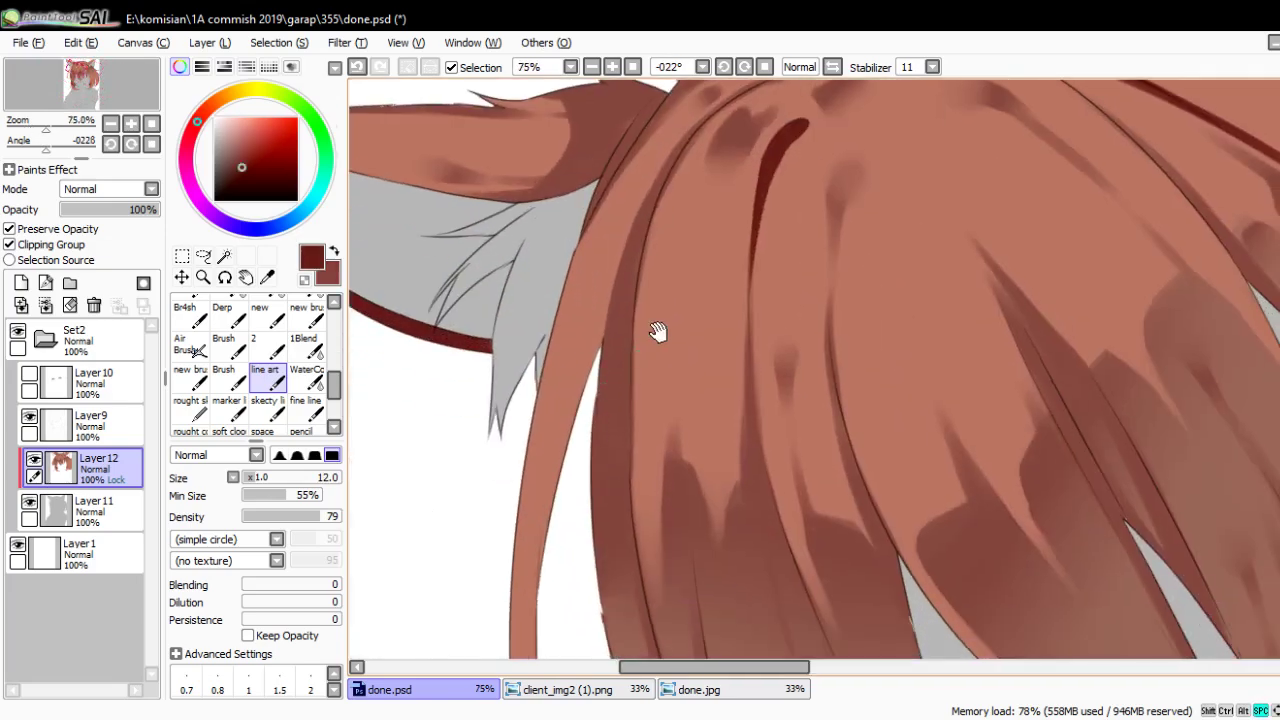
drag(657, 332, 680, 277)
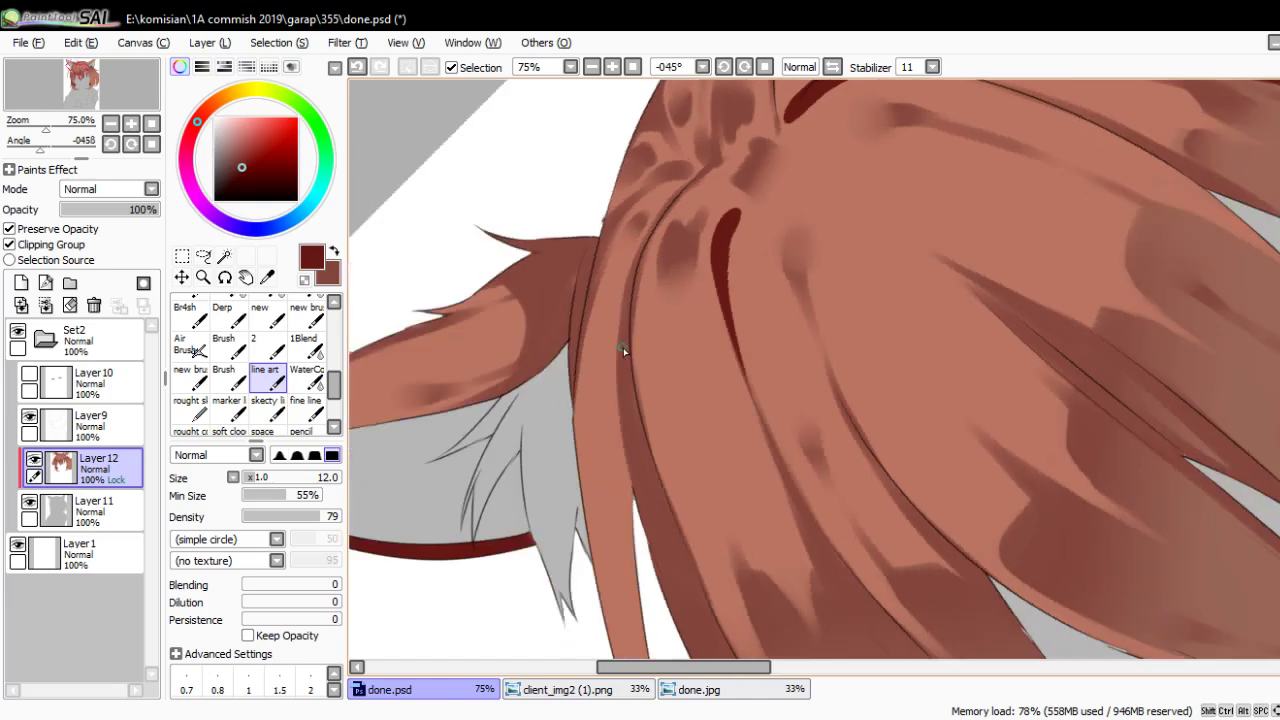
drag(622, 342, 650, 234)
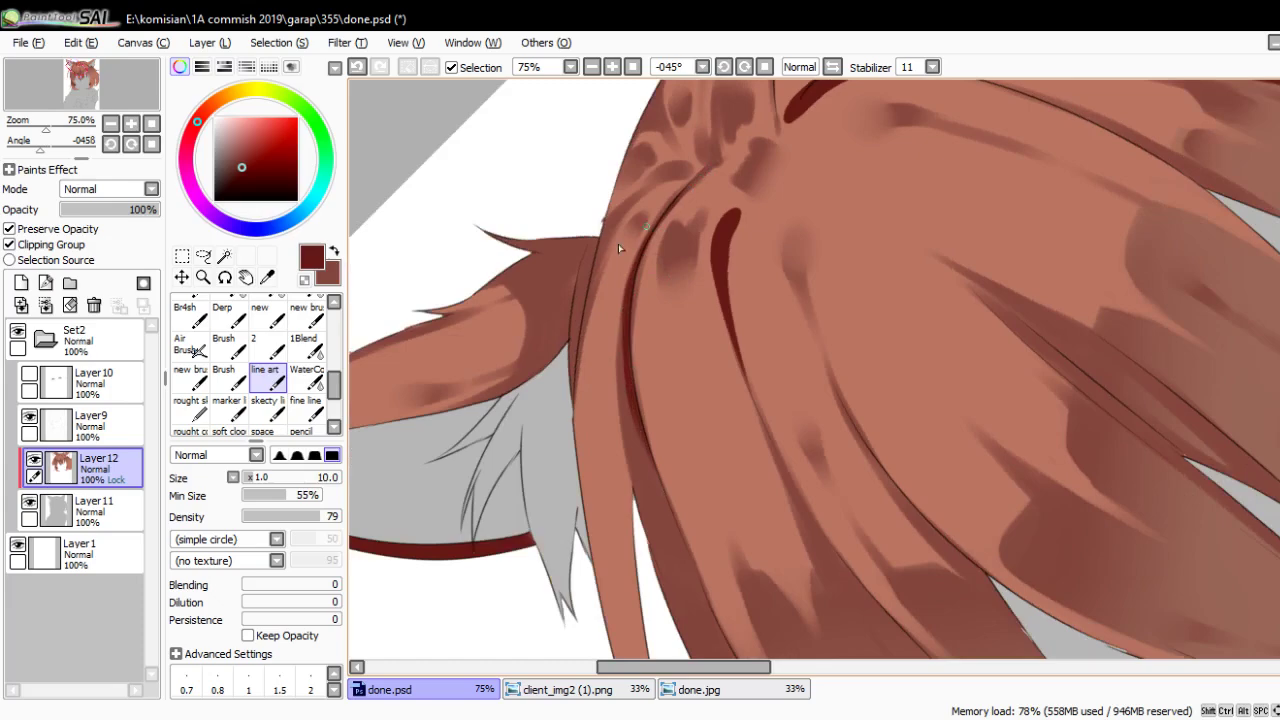
mouse_move(812, 266)
mouse_down()
mouse_move(726, 440)
mouse_move(777, 309)
mouse_move(760, 241)
mouse_move(731, 345)
mouse_up()
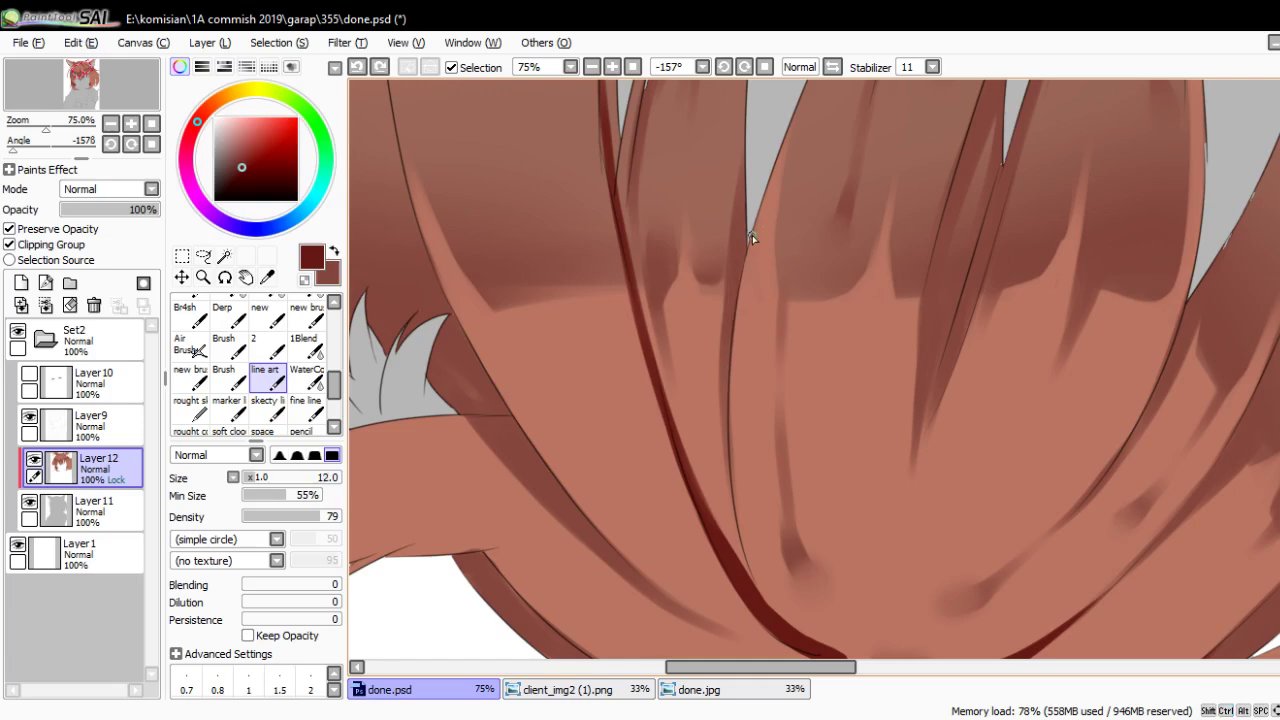
key(bracketright)
drag(748, 268, 731, 384)
mouse_move(709, 329)
mouse_down()
mouse_move(766, 294)
mouse_move(710, 317)
mouse_move(663, 208)
mouse_move(690, 398)
mouse_up()
alt+click(663, 208)
key(bracketleft)
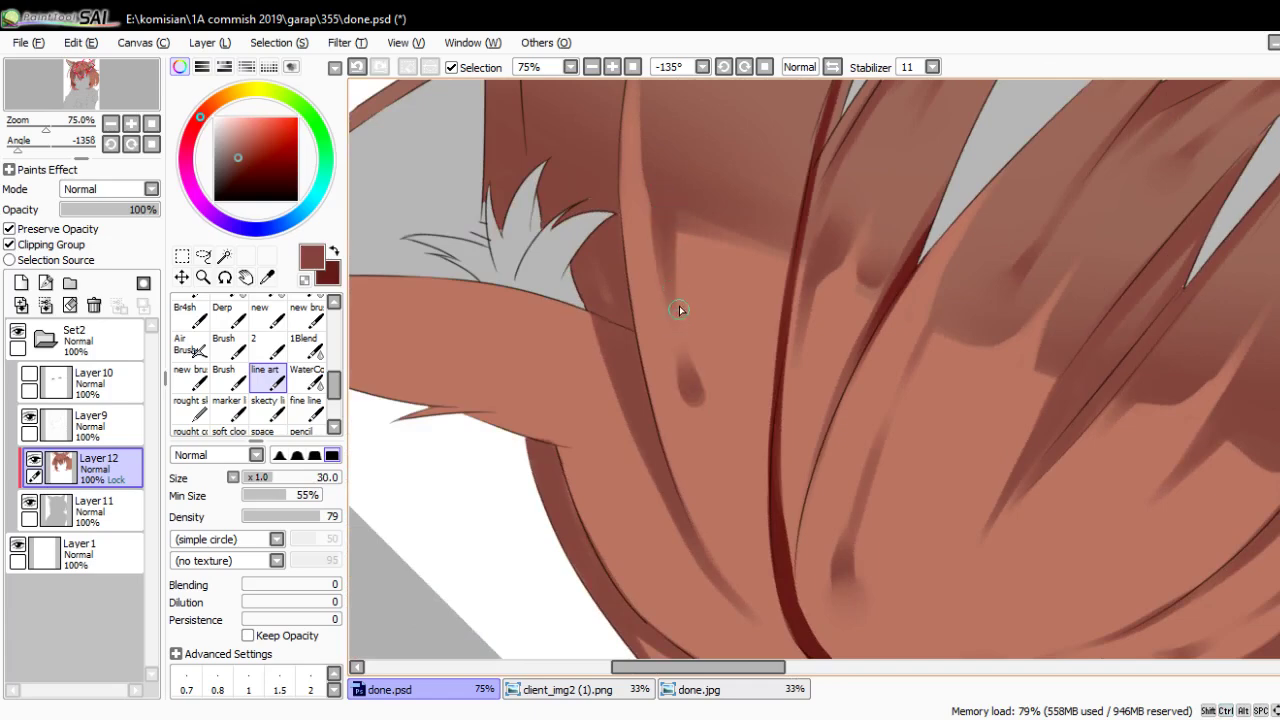
Soften the lower drip with WaterColor, add darker red edge strokes, and zoom out to check
click(307, 376)
mouse_move(683, 449)
mouse_down()
mouse_move(694, 400)
mouse_move(701, 429)
mouse_move(620, 414)
mouse_move(640, 451)
mouse_up()
alt+click(591, 366)
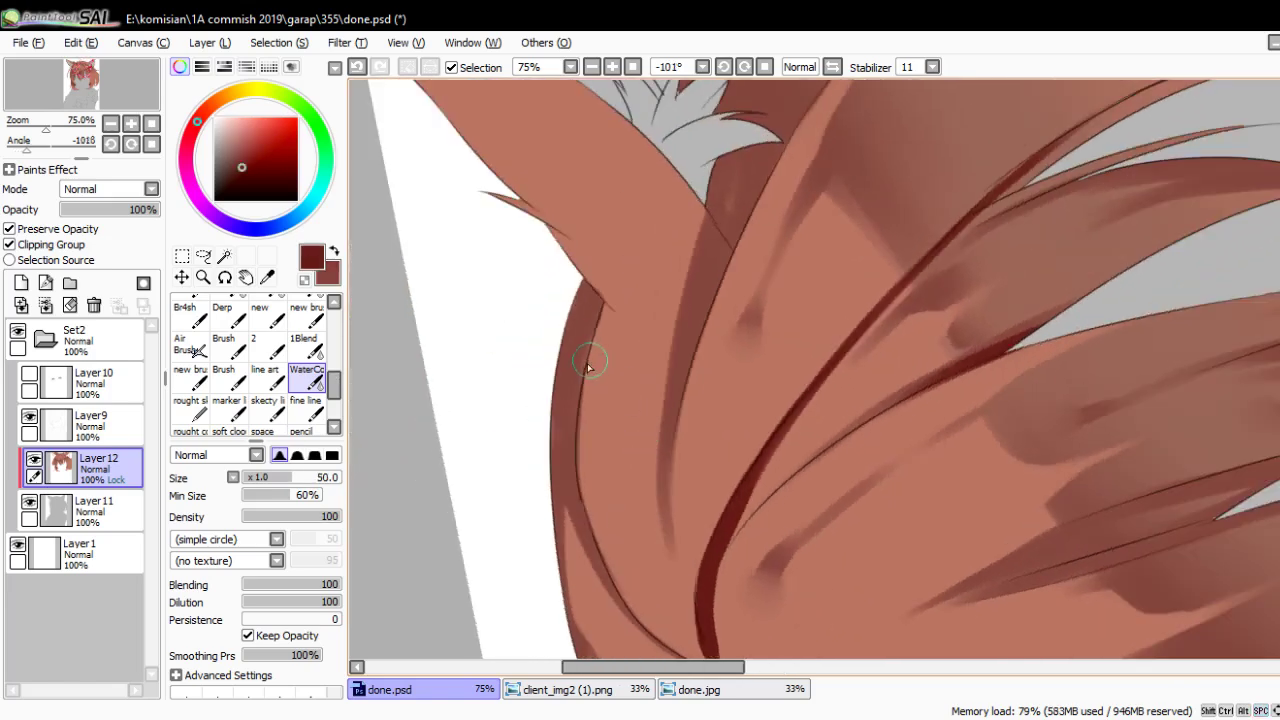
key(n)
mouse_move(575, 330)
mouse_down()
mouse_move(581, 410)
mouse_move(593, 317)
mouse_move(600, 345)
mouse_move(710, 330)
mouse_move(744, 413)
mouse_up()
key(bracketright)
scroll(762, 320, down, 6)
scroll(762, 320, up, 3)
scroll(643, 415, up, 4)
Darken the lower part and left edge of the hair strand over the collar
mouse_move(643, 415)
mouse_down()
mouse_move(680, 474)
mouse_move(650, 478)
mouse_move(687, 517)
mouse_move(636, 395)
mouse_up()
key(bracketleft)
key(bracketleft)
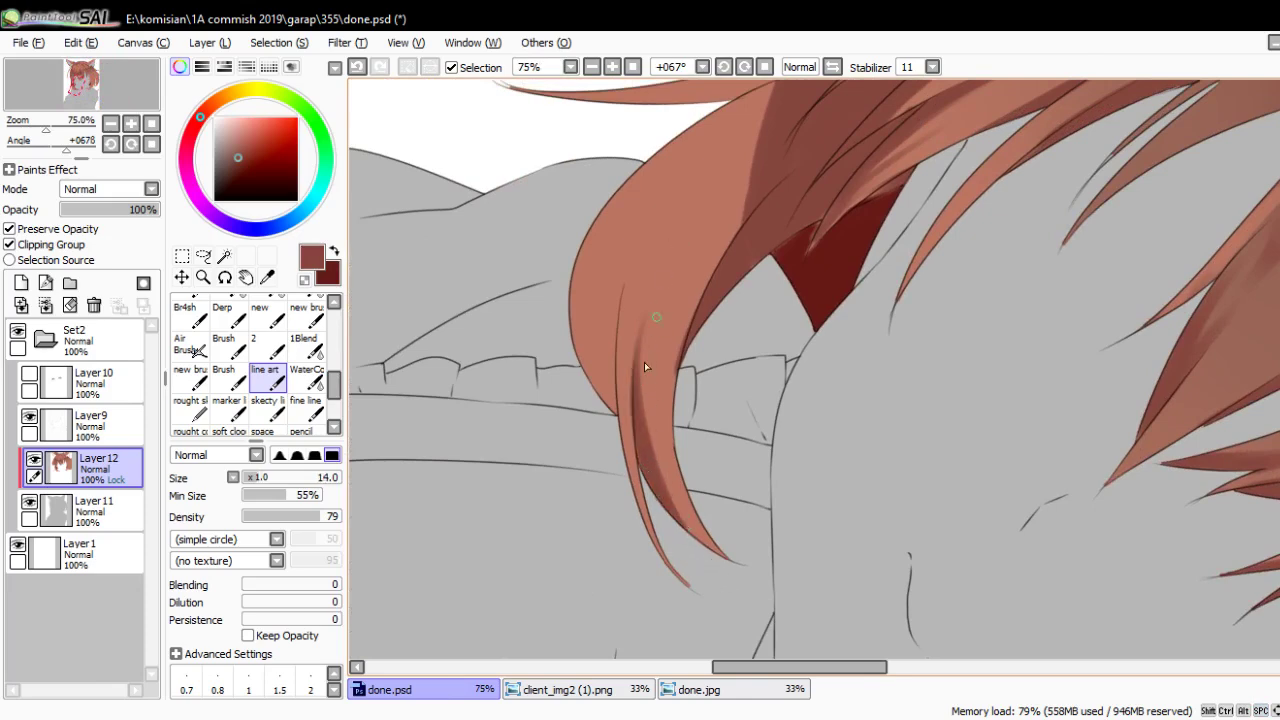
drag(660, 320, 641, 265)
key(bracketright)
key(bracketright)
drag(660, 450, 725, 555)
mouse_move(682, 505)
mouse_down()
mouse_move(662, 402)
mouse_move(612, 305)
mouse_up()
key(bracketleft)
key(bracketleft)
Extend the darker shading up to the strand's upper part
key(bracketleft)
key(bracketleft)
key(bracketleft)
mouse_move(615, 390)
mouse_down()
mouse_move(616, 306)
mouse_move(652, 416)
mouse_up()
key(bracketright)
key(bracketright)
key(bracketright)
mouse_move(682, 543)
mouse_down()
mouse_move(646, 360)
mouse_move(766, 206)
mouse_move(666, 296)
mouse_up()
key(bracketright)
key(bracketright)
key(bracketright)
drag(740, 205, 652, 312)
key(bracketleft)
key(bracketleft)
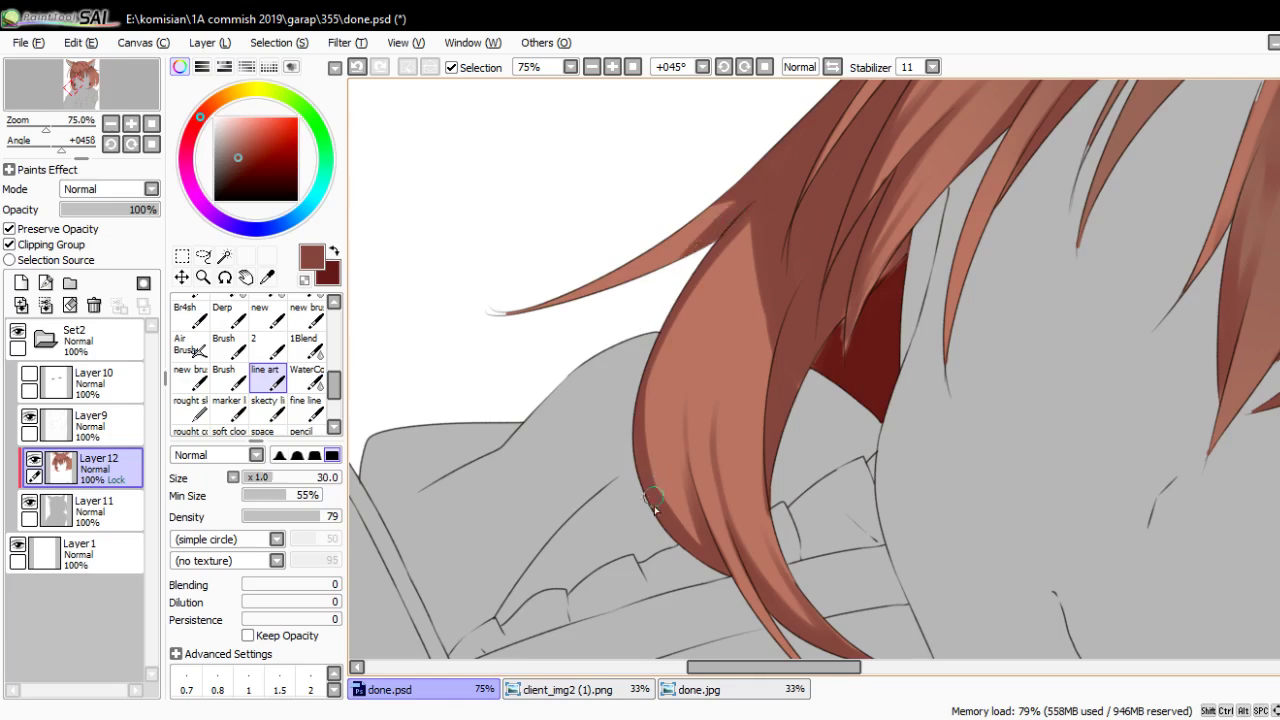
mouse_move(760, 210)
mouse_down()
mouse_move(689, 338)
mouse_move(702, 348)
mouse_move(692, 366)
mouse_move(708, 316)
mouse_up()
Blend the strand shading with WaterColor, then return to the line art brush
click(308, 377)
mouse_move(727, 406)
mouse_down()
mouse_move(678, 424)
mouse_move(631, 413)
mouse_move(605, 441)
mouse_up()
scroll(678, 424, down, 3)
scroll(678, 424, up, 4)
key(n)
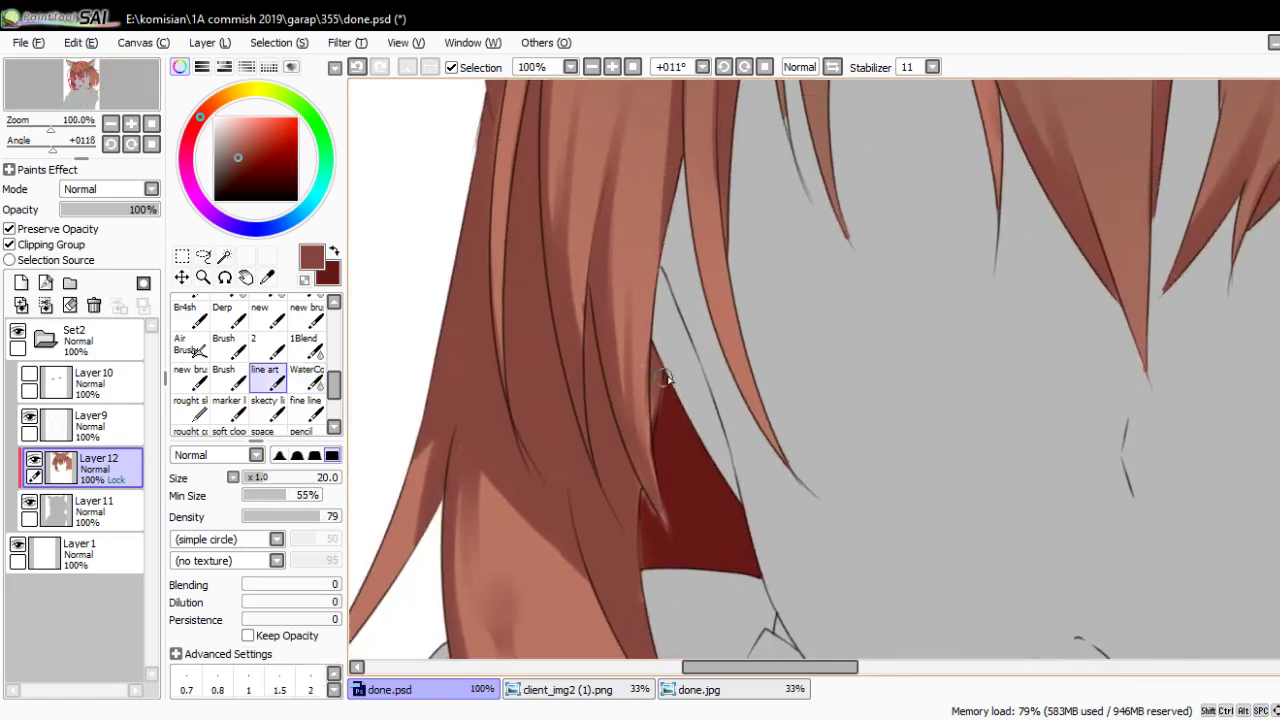
drag(700, 346, 639, 437)
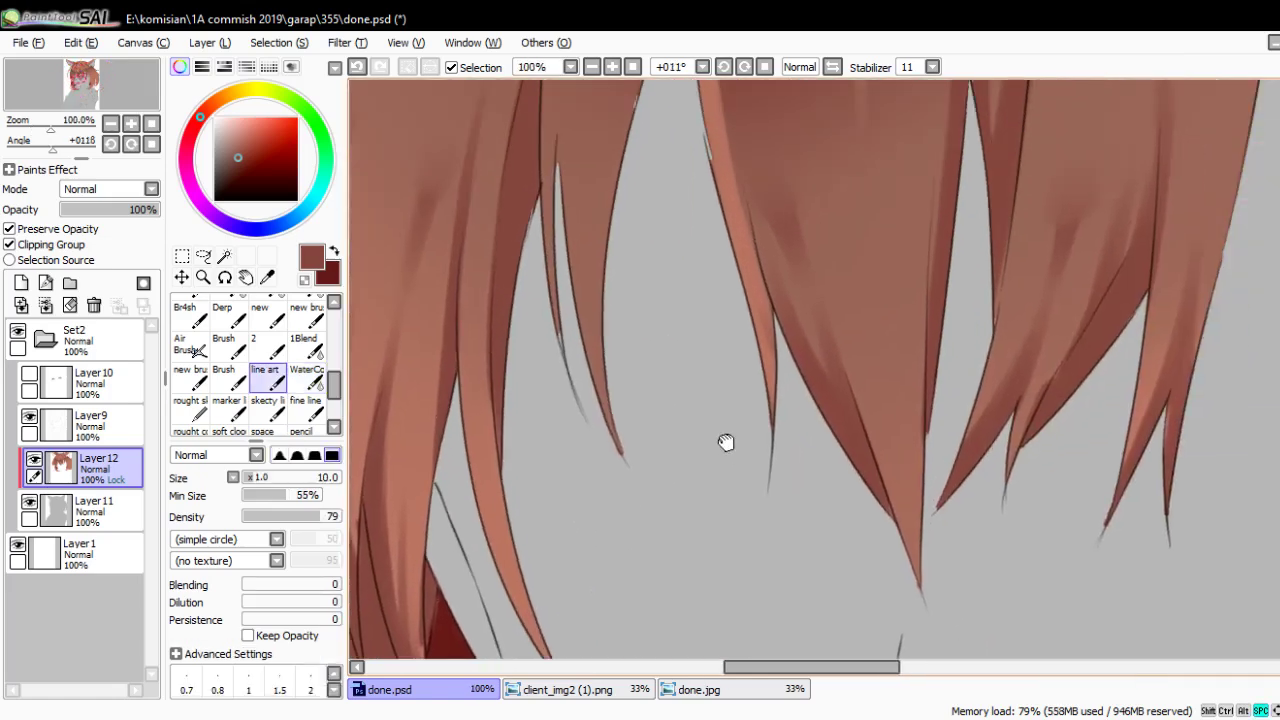
scroll(638, 437, down, 2)
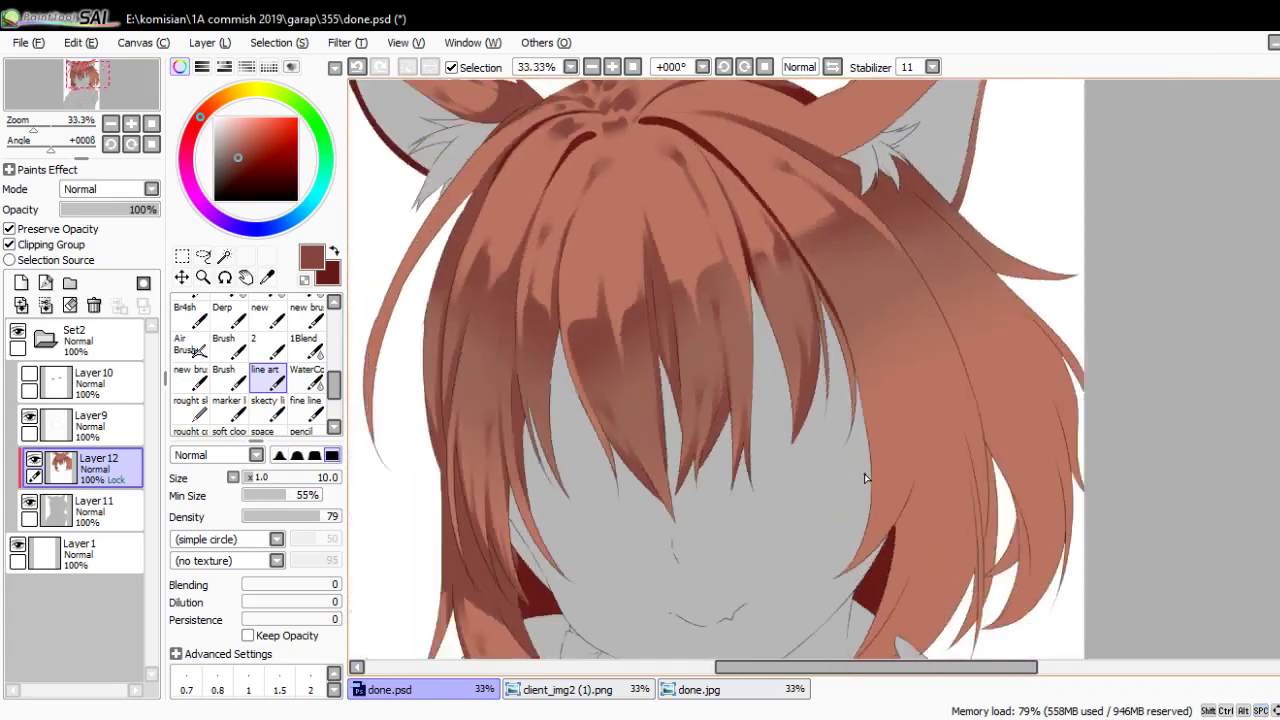
Stroke a dark maroon line along the cat ear's edge, then swap back to the hair colour
scroll(653, 449, down, 1)
mouse_move(864, 473)
mouse_down()
mouse_move(653, 449)
mouse_move(708, 404)
mouse_move(774, 443)
mouse_up()
scroll(653, 451, up, 1)
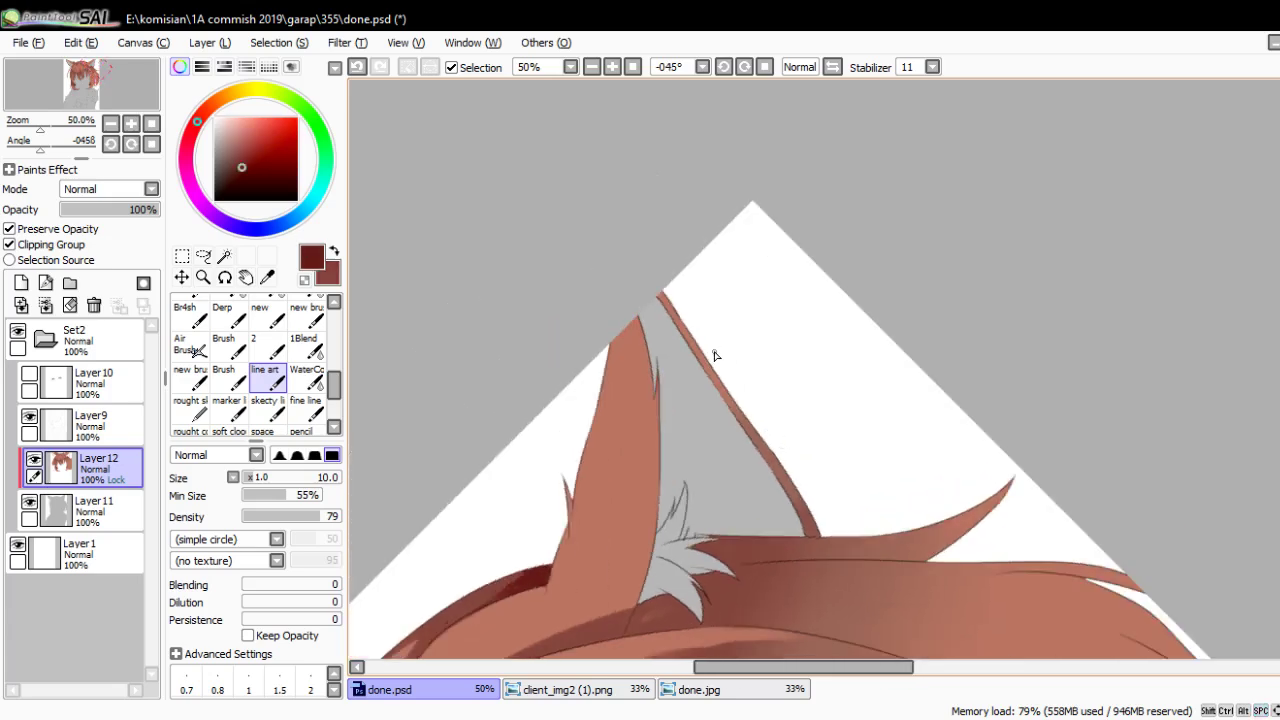
key(x)
key(e)
drag(726, 372, 737, 428)
drag(745, 480, 728, 95)
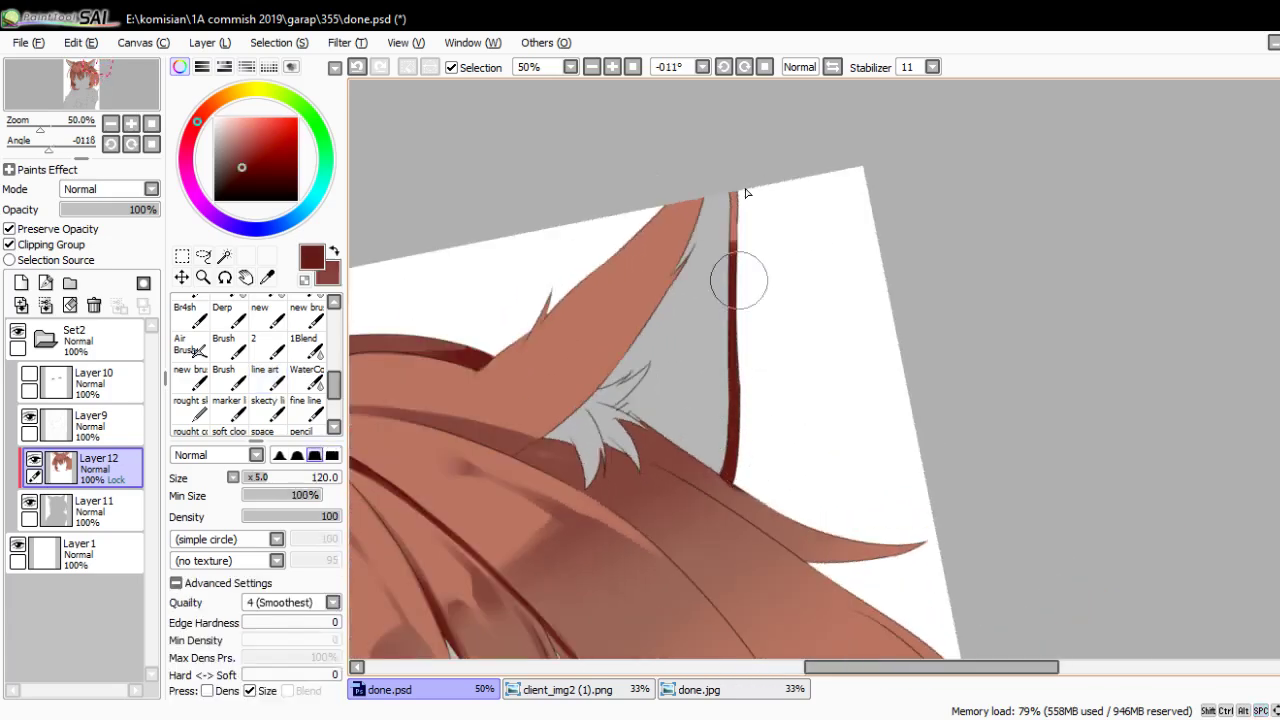
scroll(737, 277, down, 3)
key(x)
key(n)
Paint dark streaks down the side hair strands beside the hand
mouse_move(734, 340)
mouse_down()
mouse_move(734, 251)
mouse_move(737, 277)
mouse_move(809, 143)
mouse_move(777, 320)
mouse_move(742, 333)
mouse_move(734, 552)
mouse_up()
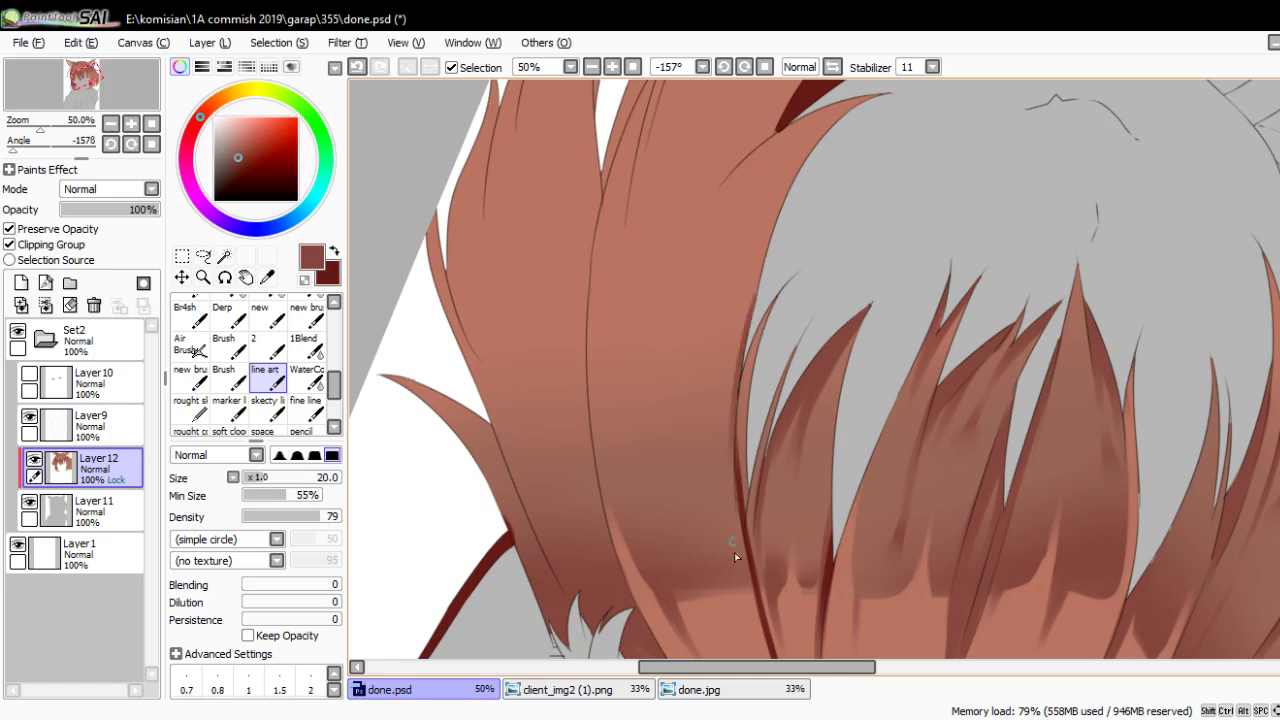
drag(753, 189, 704, 285)
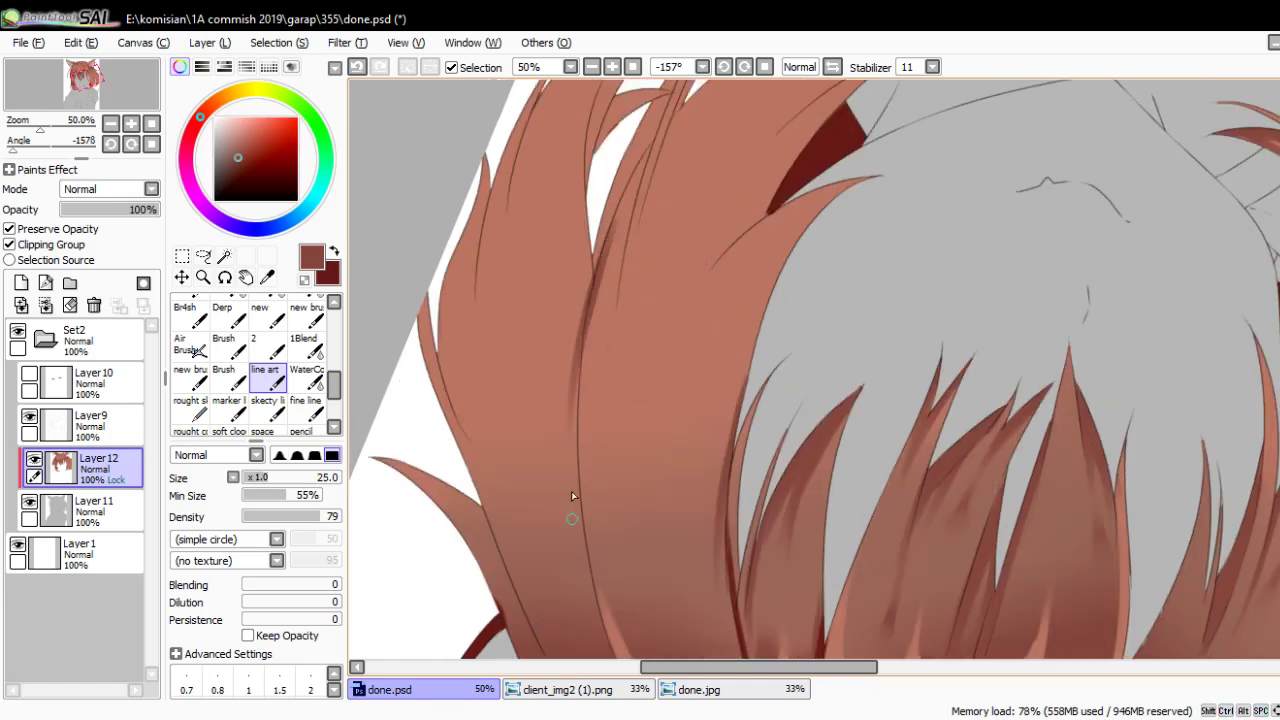
mouse_move(612, 238)
mouse_down()
mouse_move(593, 330)
mouse_move(624, 186)
mouse_move(612, 352)
mouse_up()
key(])
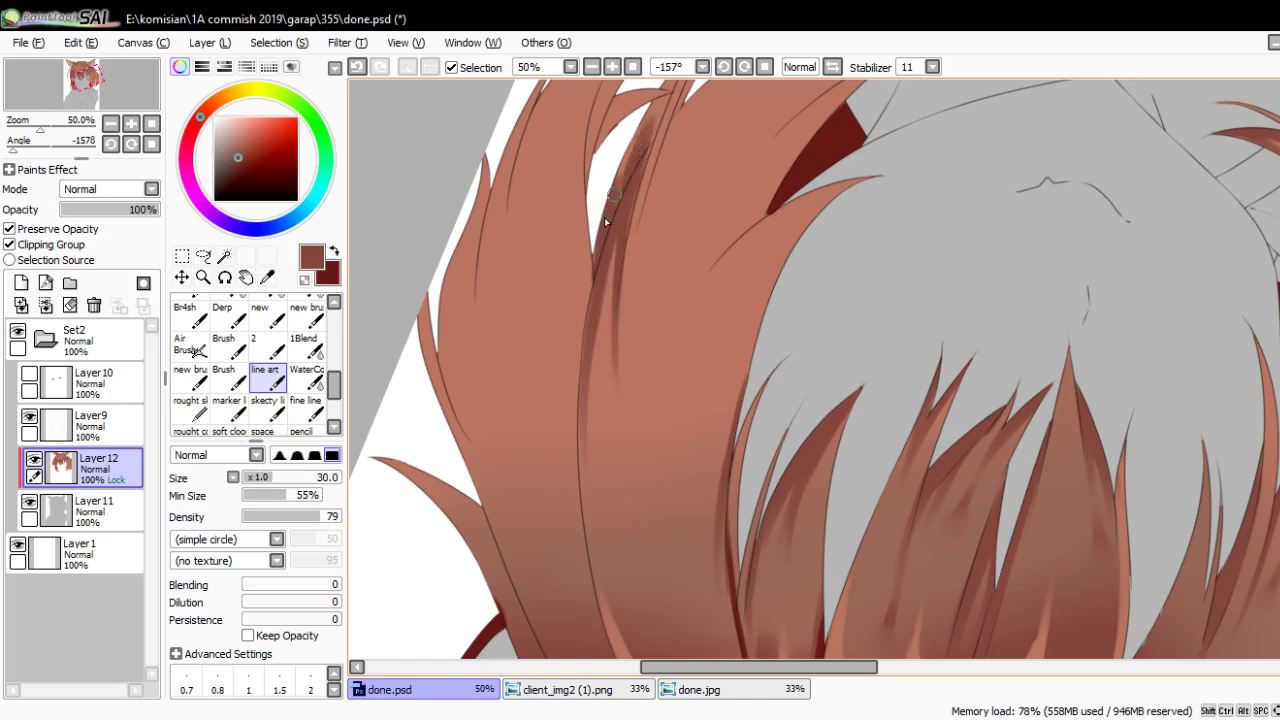
mouse_move(605, 221)
mouse_down()
mouse_move(655, 120)
mouse_move(626, 405)
mouse_up()
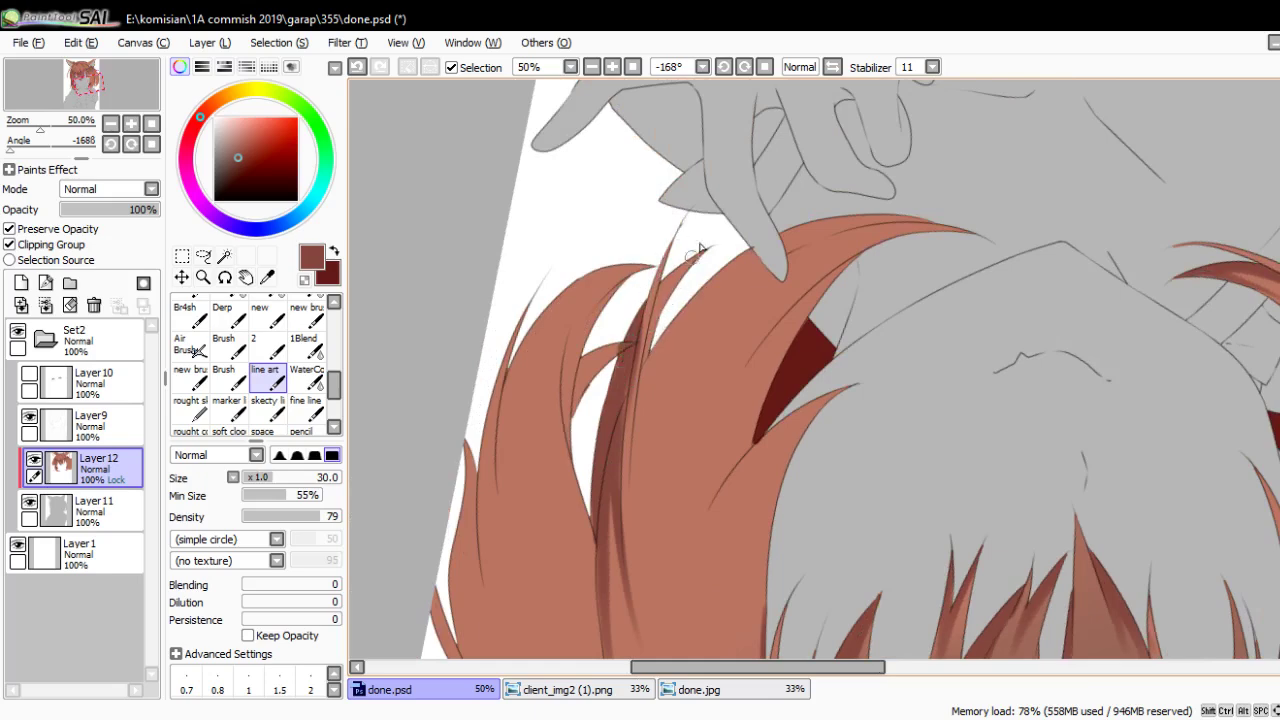
drag(670, 275, 640, 375)
scroll(673, 268, down, 2)
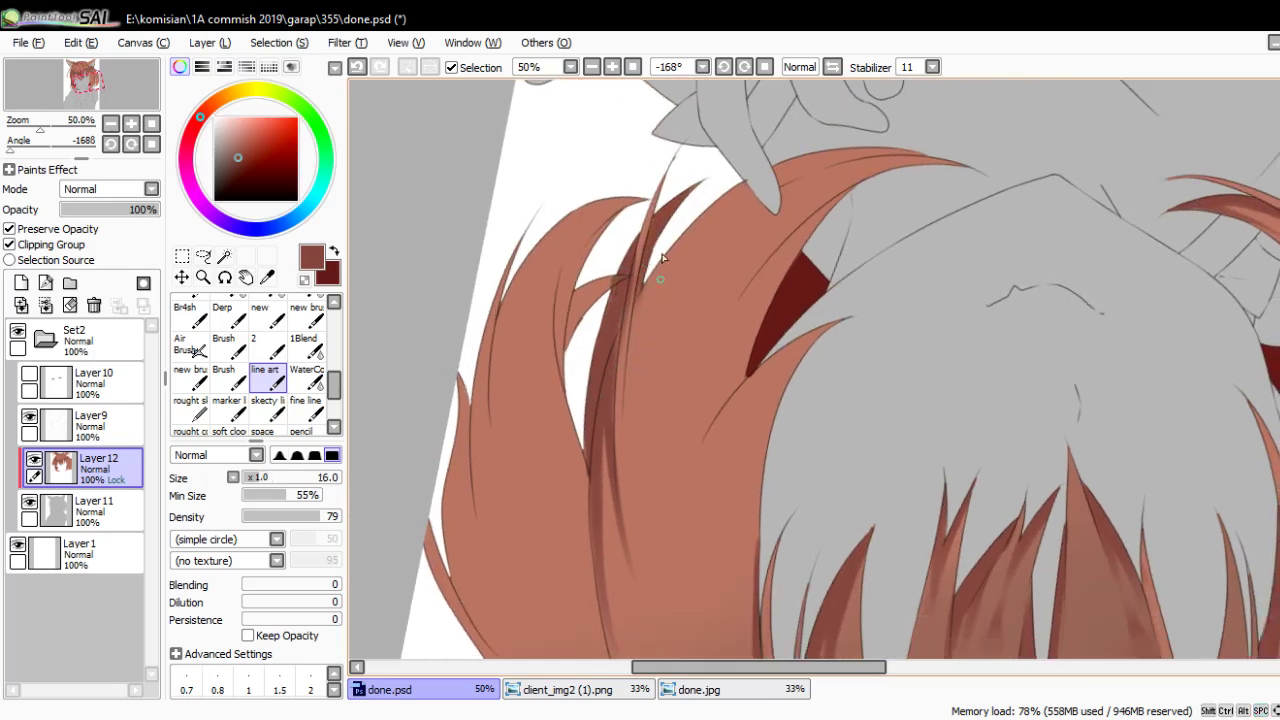
drag(660, 279, 638, 360)
Add broader dark shading strokes up the hair strand
key(bracketright)
drag(645, 292, 628, 400)
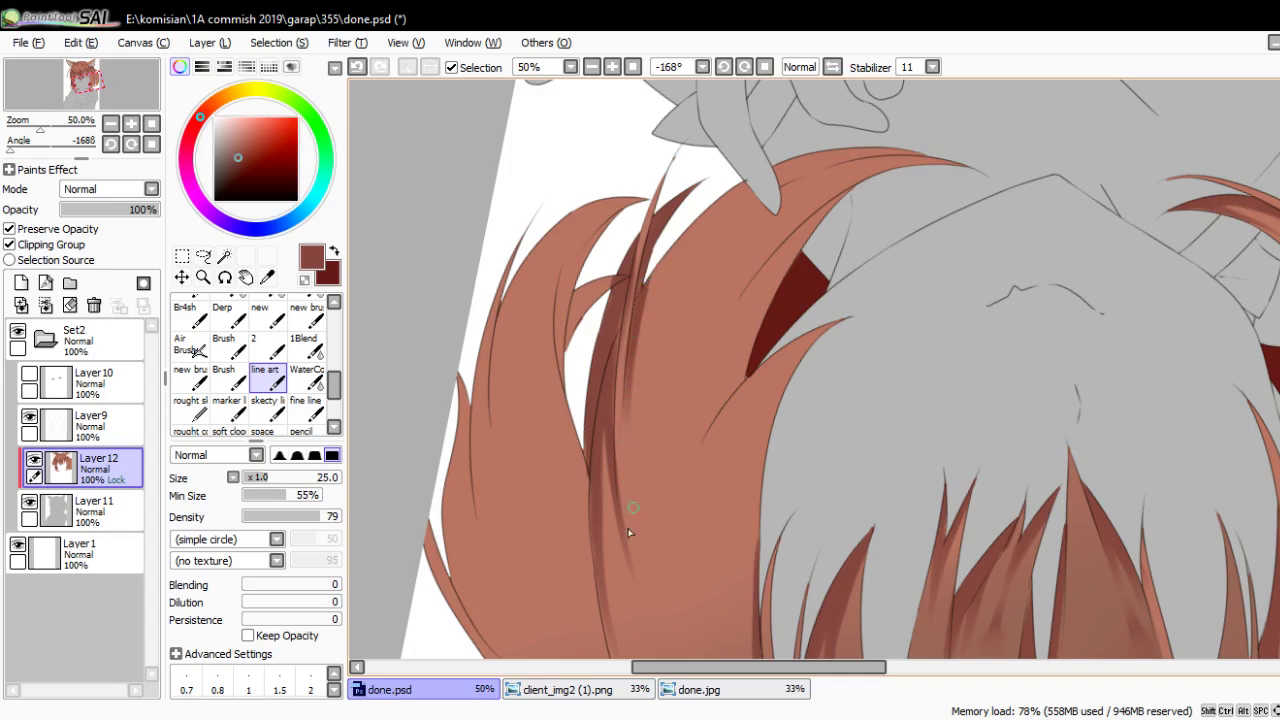
scroll(618, 478, down, 4)
scroll(606, 423, down, 1)
key(bracketright)
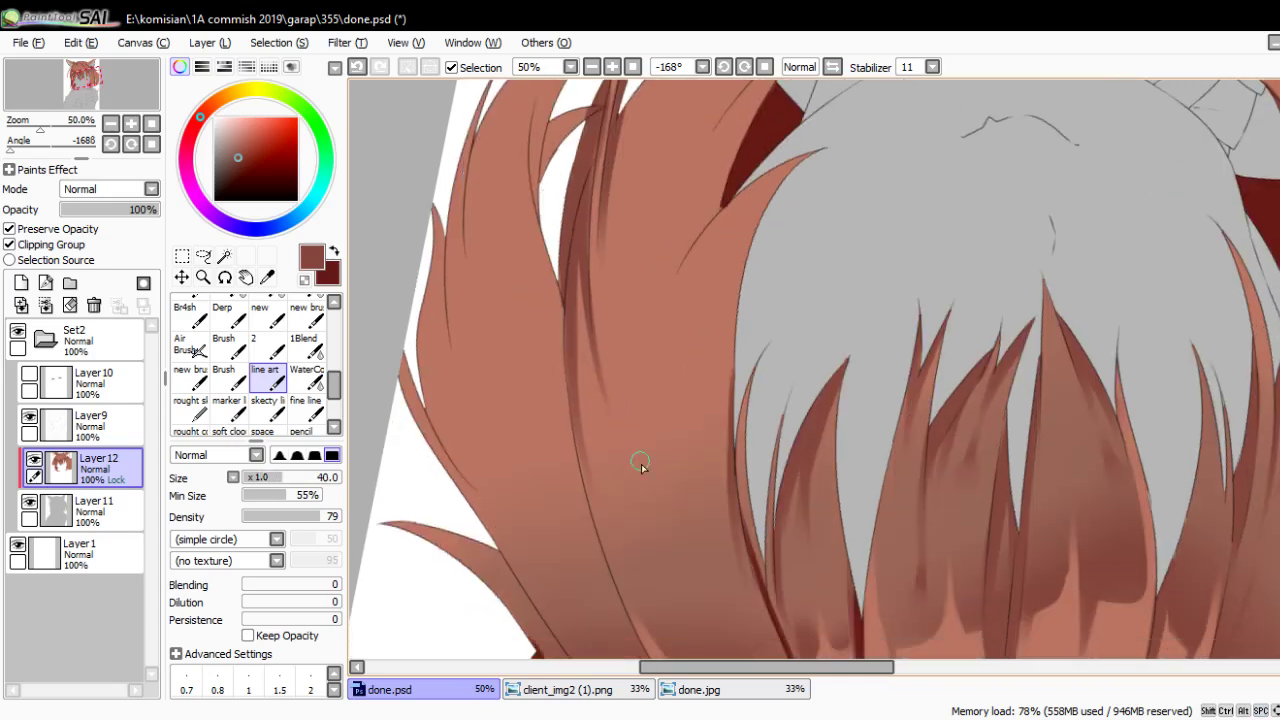
drag(645, 478, 601, 383)
mouse_move(601, 450)
mouse_down()
mouse_move(580, 351)
mouse_move(600, 237)
mouse_up()
Draw a thin dark line on the hair, redoing it once
click(307, 378)
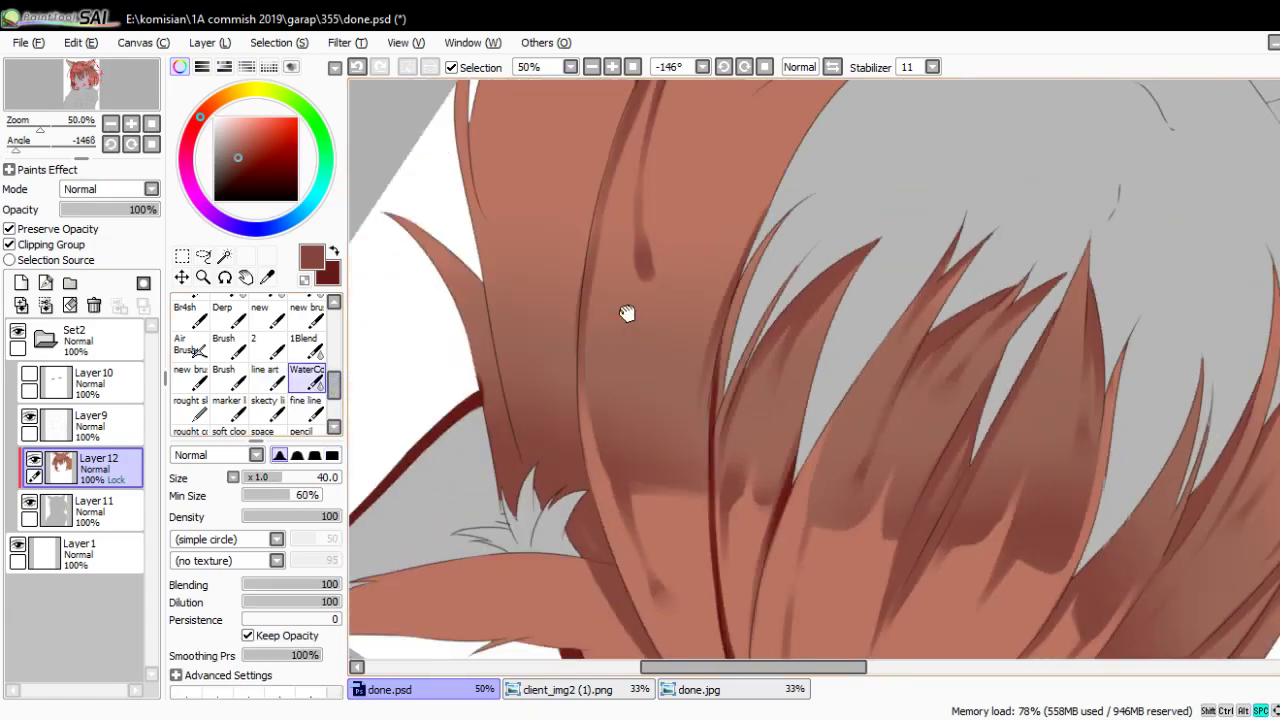
scroll(630, 320, up, 3)
drag(663, 367, 686, 286)
key(n)
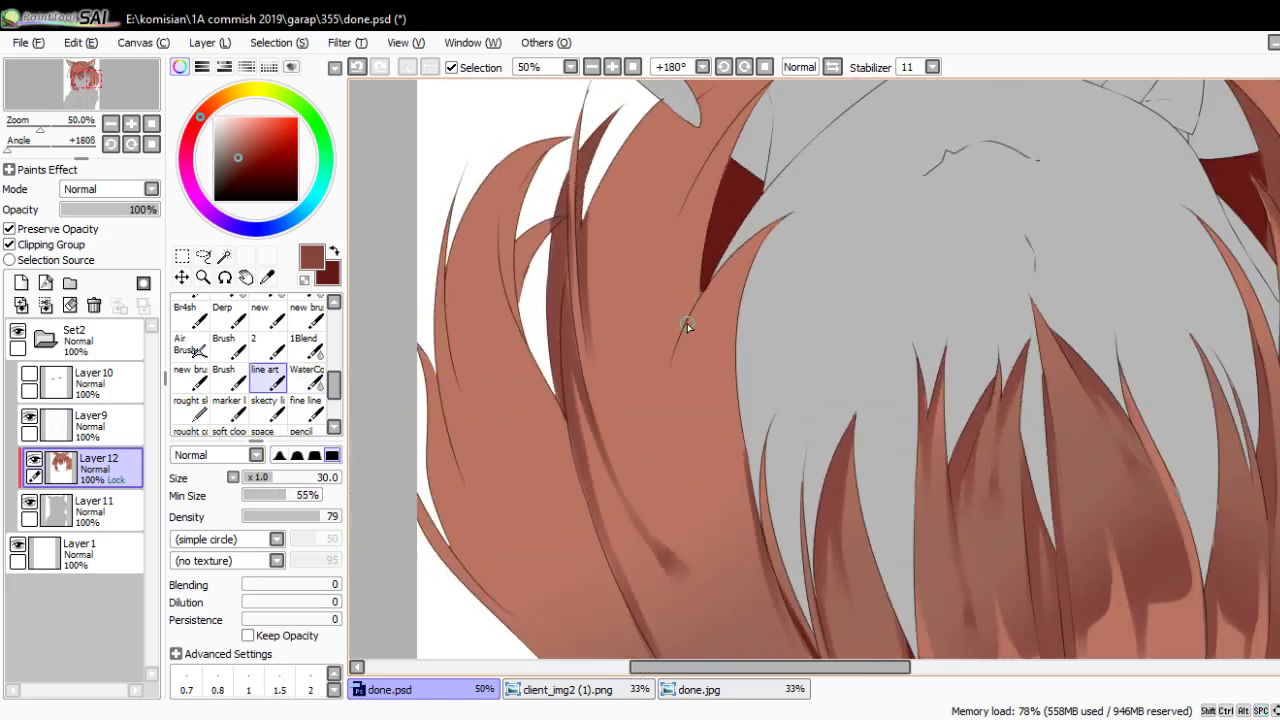
key(bracketleft)
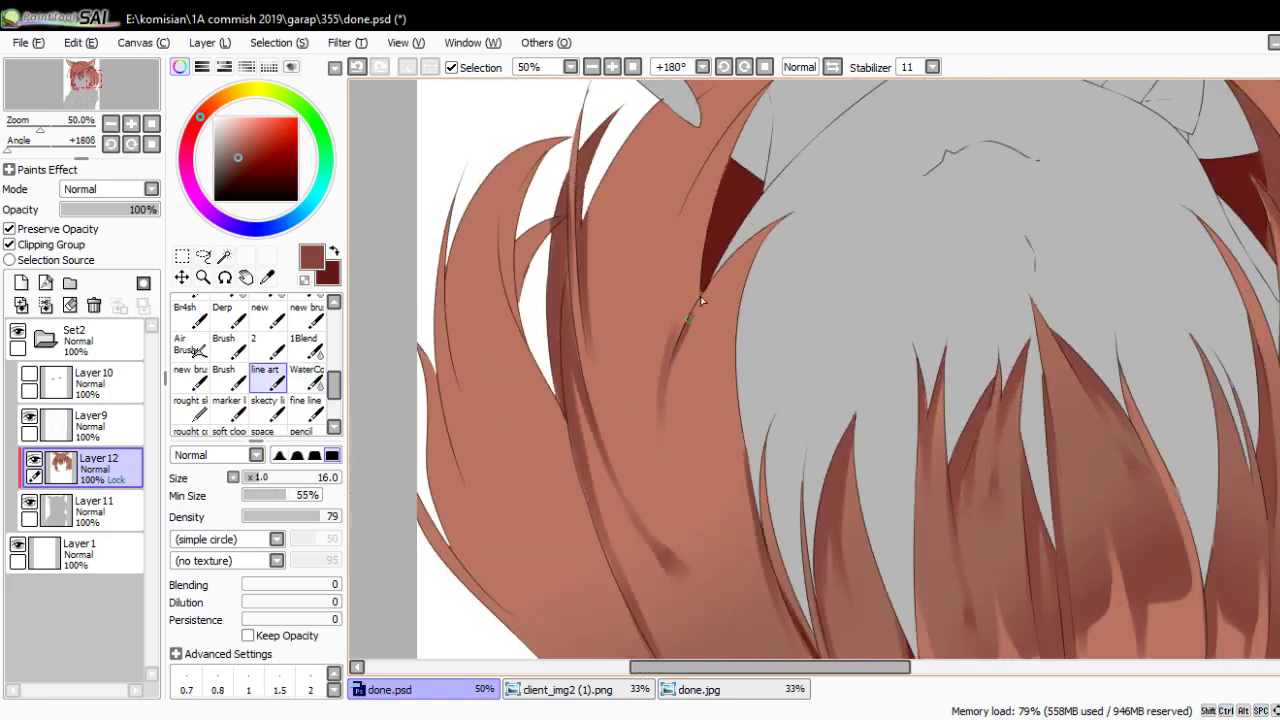
drag(672, 352, 684, 316)
key(ctrl+z)
drag(691, 243, 655, 282)
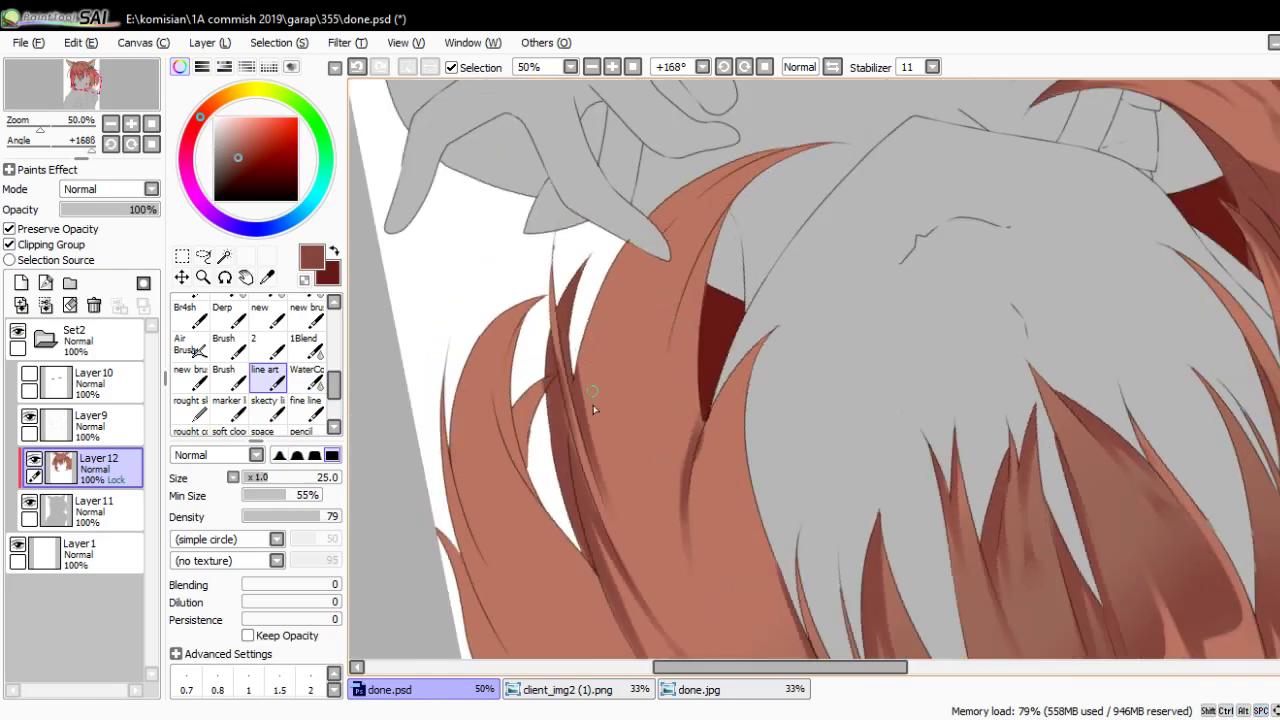
Add several dark shading strokes down the strand, then straighten the canvas upright
key(bracketleft)
key(bracketleft)
drag(696, 200, 639, 274)
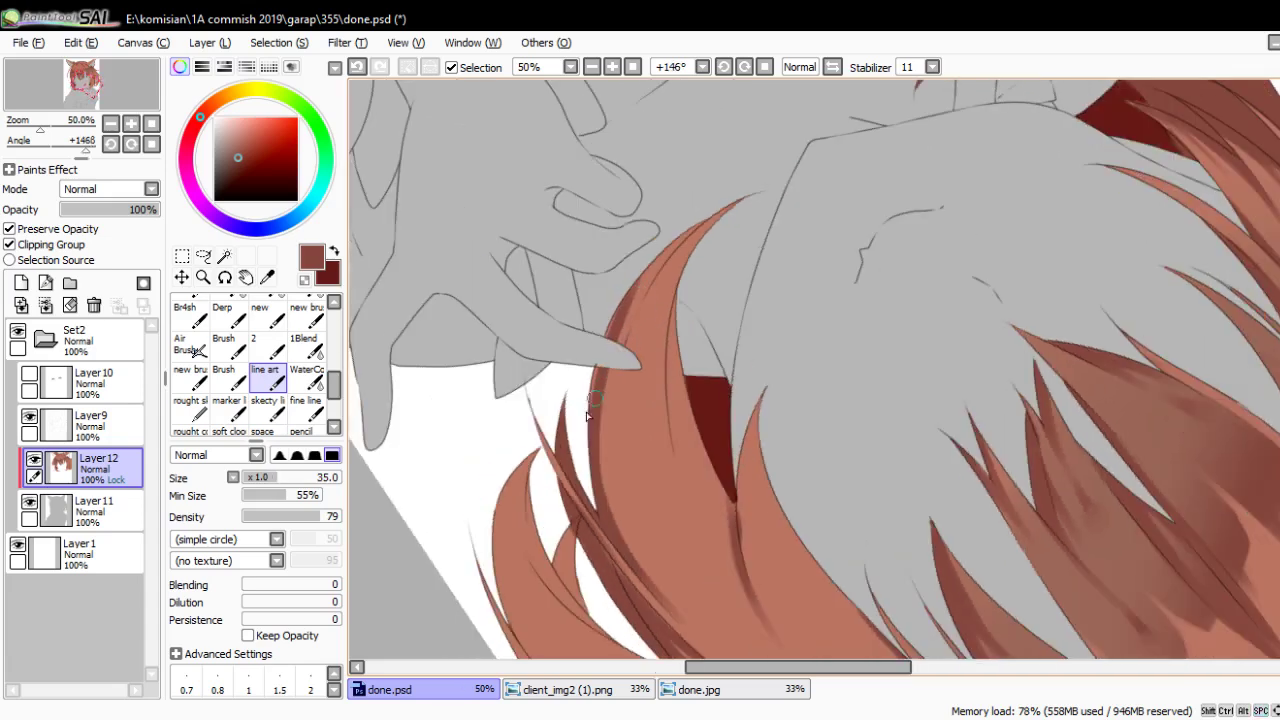
key(bracketleft)
key(bracketleft)
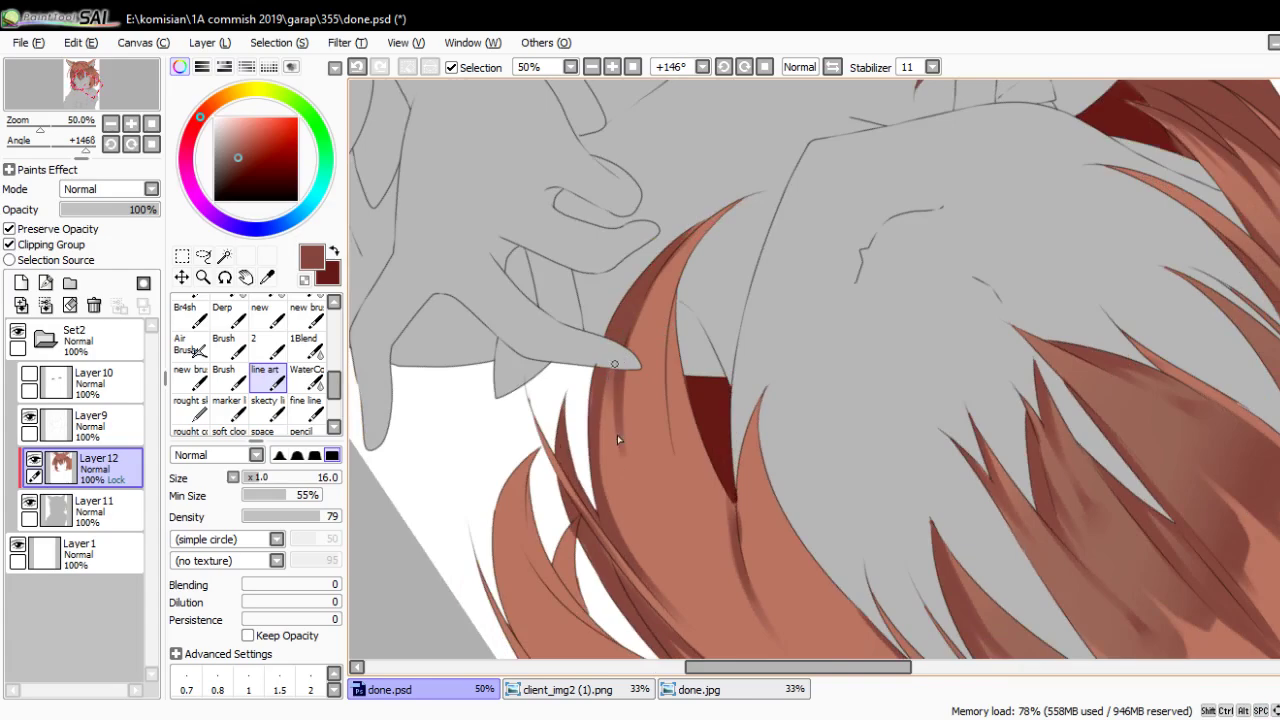
mouse_move(704, 226)
mouse_down()
mouse_move(656, 282)
mouse_move(688, 490)
mouse_up()
key(bracketright)
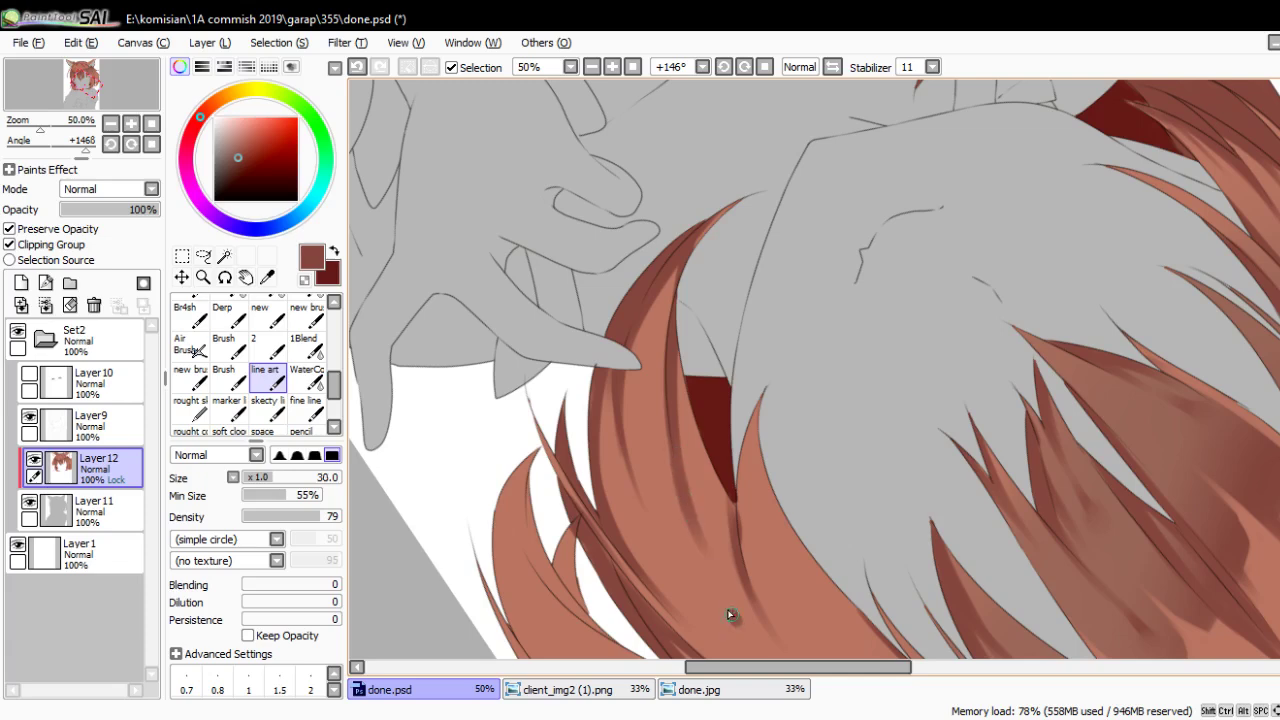
mouse_move(678, 345)
mouse_down()
mouse_move(700, 446)
mouse_move(734, 508)
mouse_up()
drag(679, 422, 722, 500)
drag(668, 296, 670, 382)
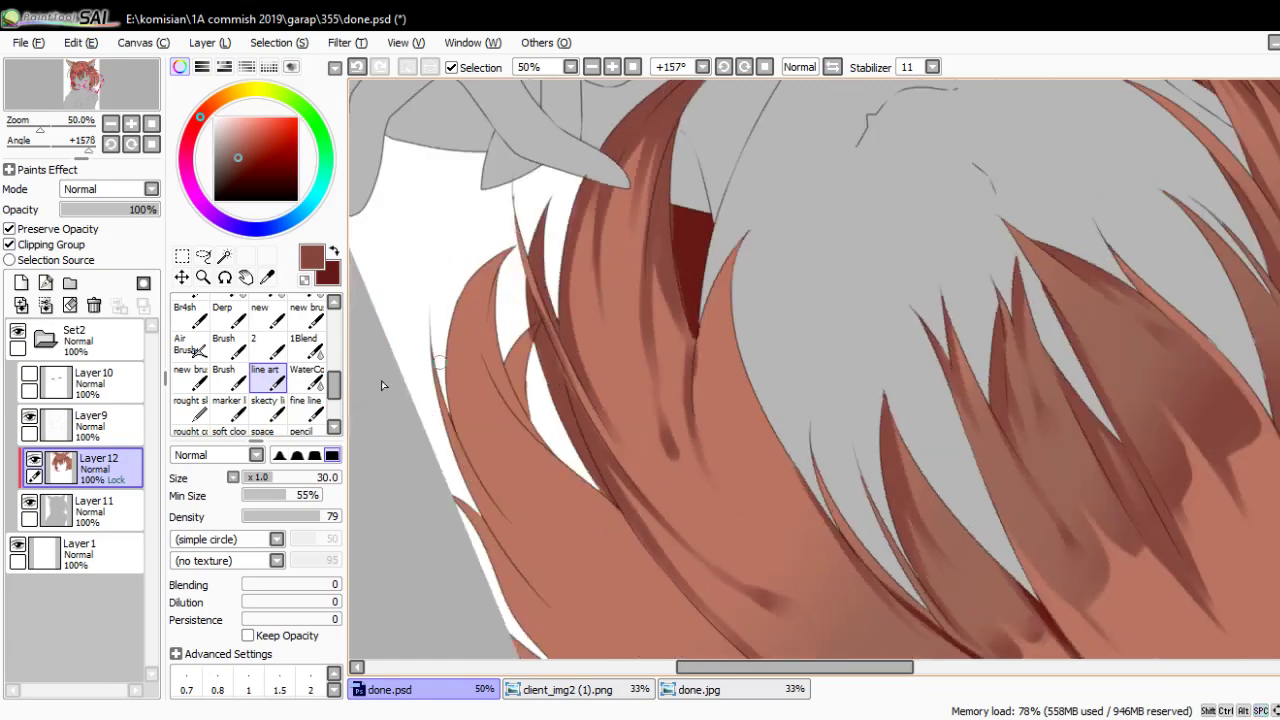
click(314, 384)
mouse_move(764, 493)
mouse_down()
mouse_move(634, 400)
mouse_move(707, 412)
mouse_up()
mouse_move(785, 382)
mouse_down()
mouse_move(798, 332)
mouse_move(817, 456)
mouse_up()
Extend the side hair strand's tip with dark lines running down its edge
drag(794, 522, 757, 455)
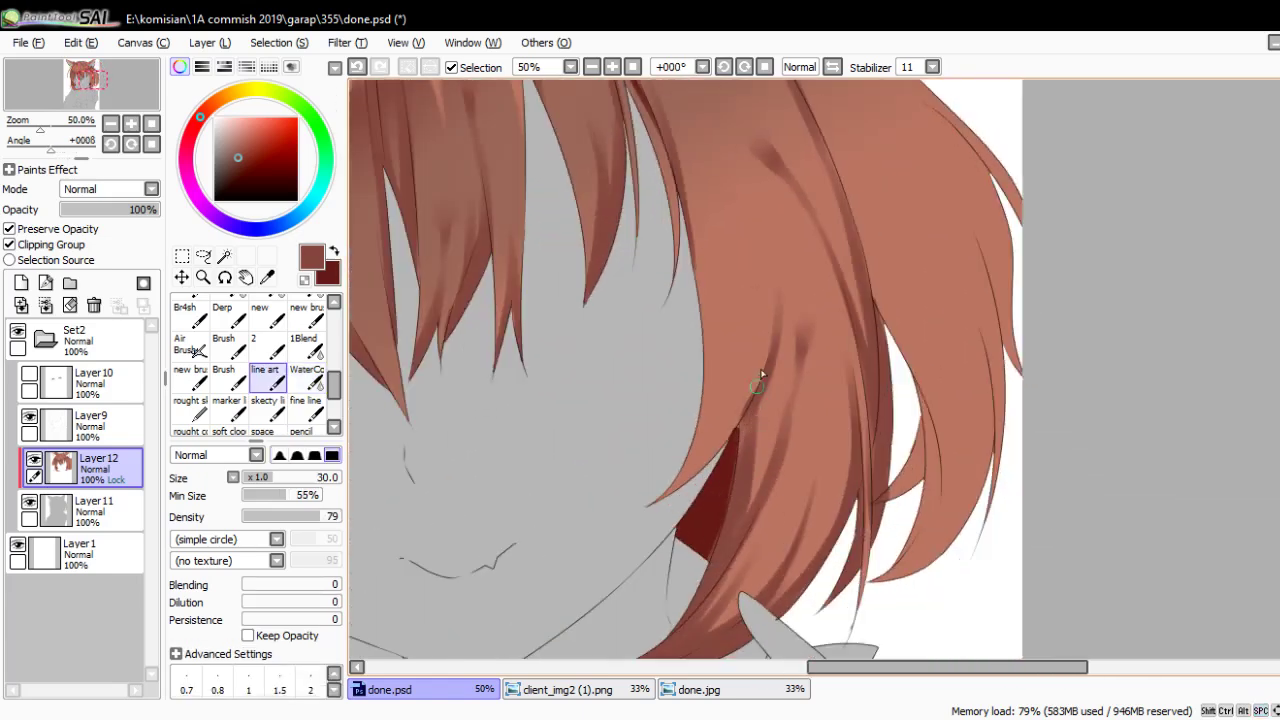
scroll(760, 380, up, 3)
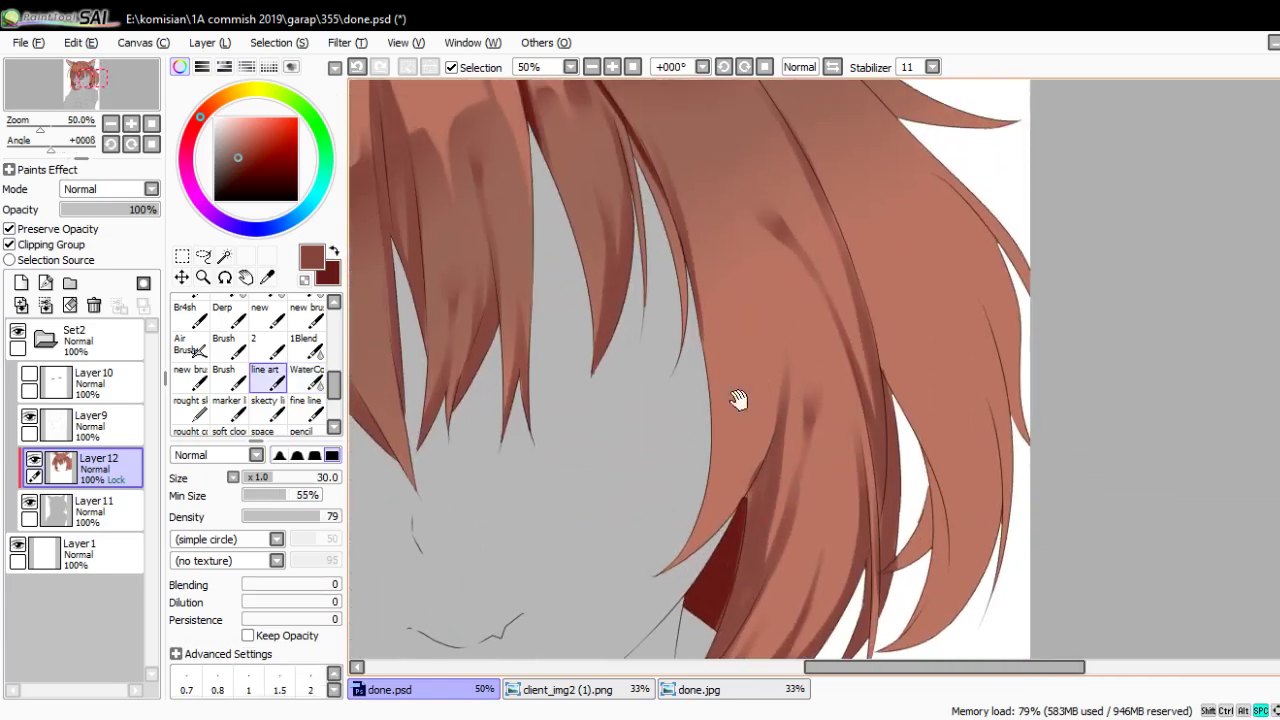
key(Delete)
key(Delete)
key(Delete)
mouse_move(724, 369)
mouse_down()
mouse_move(864, 258)
mouse_move(780, 279)
mouse_up()
key(ctrl+z)
drag(835, 197, 786, 305)
drag(860, 176, 830, 200)
mouse_move(834, 208)
mouse_down()
mouse_move(805, 283)
mouse_move(729, 232)
mouse_move(713, 427)
mouse_up()
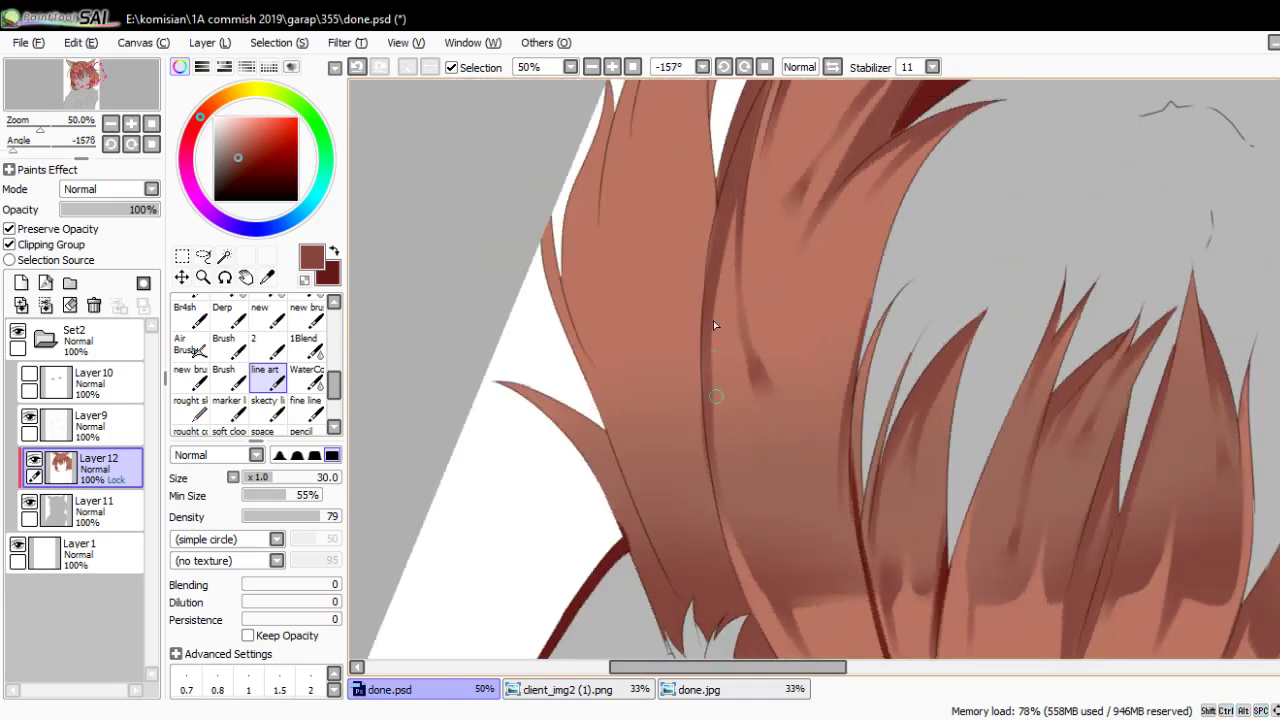
Pick a darker maroon and zoom out to check the whole figure
mouse_move(743, 557)
mouse_down()
mouse_move(677, 391)
mouse_move(654, 383)
mouse_up()
alt+click(608, 363)
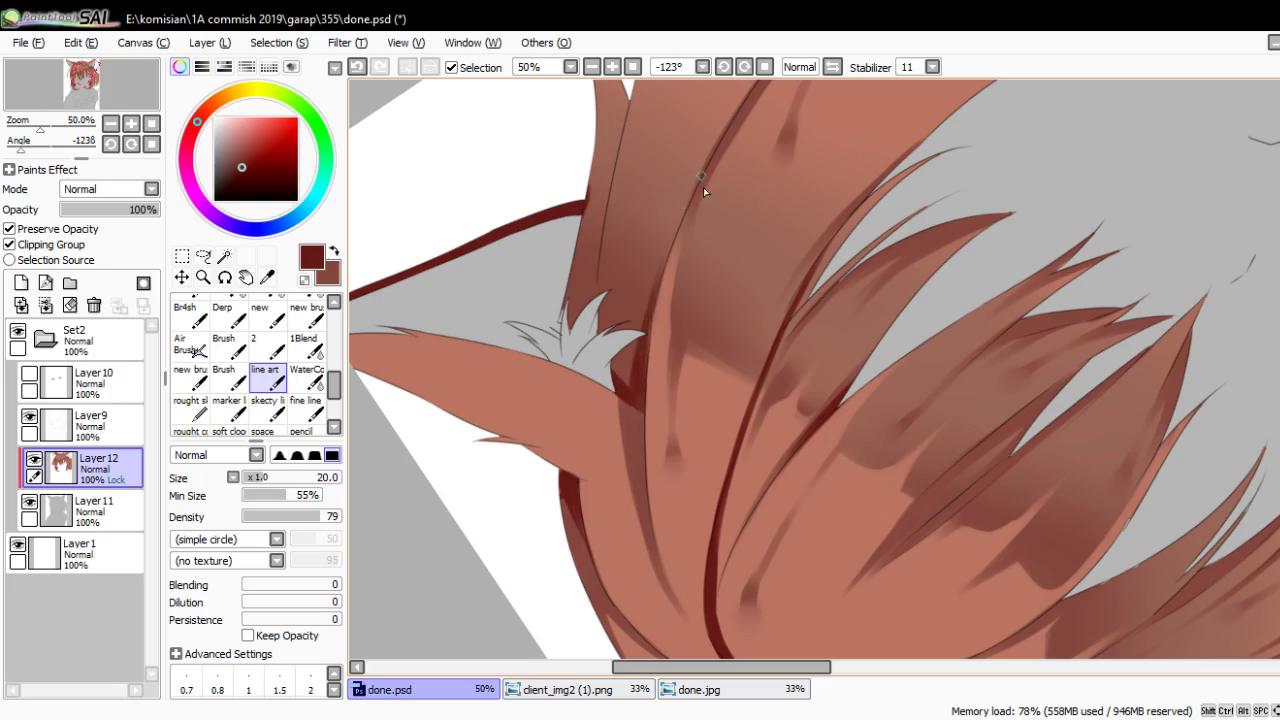
mouse_move(703, 187)
mouse_down()
mouse_move(648, 423)
mouse_move(666, 374)
mouse_move(670, 412)
mouse_up()
mouse_move(686, 306)
mouse_down()
mouse_move(669, 301)
mouse_move(771, 473)
mouse_move(746, 302)
mouse_up()
scroll(670, 302, down, 3)
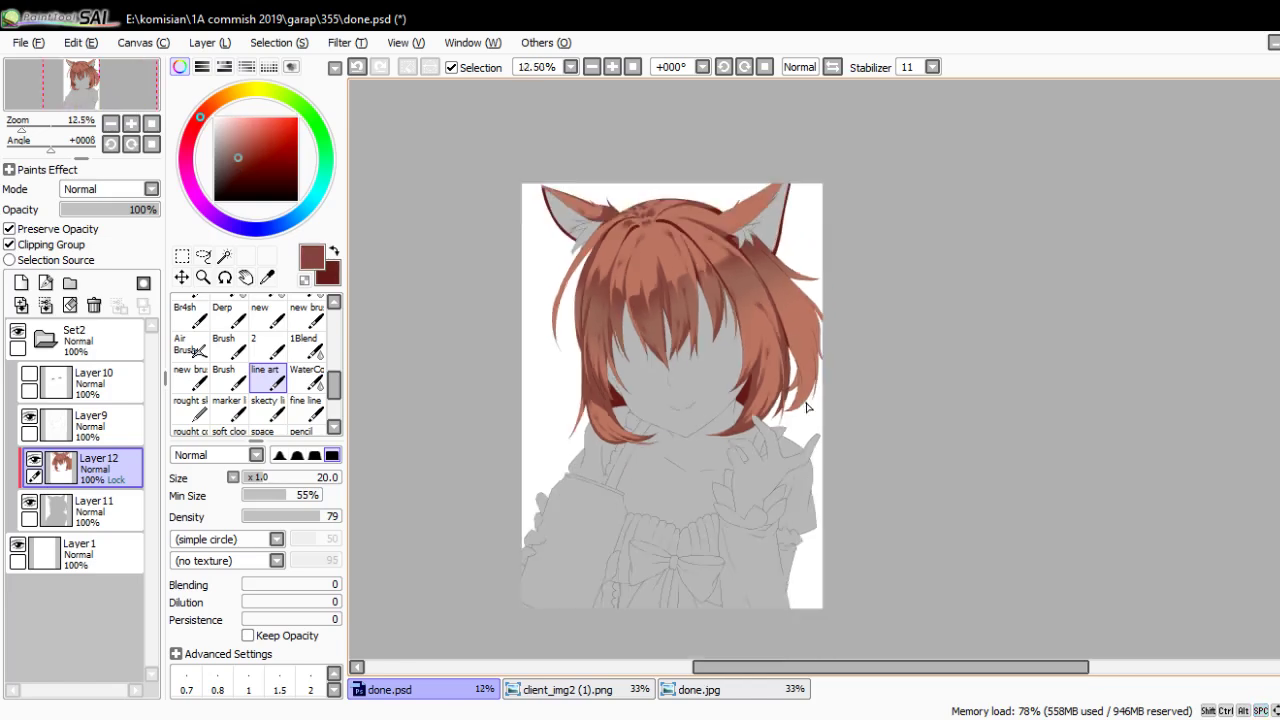
Line the ear edge with a thin dark stroke, resizing the brush as needed
scroll(746, 302, up, 3)
mouse_move(718, 371)
mouse_down()
mouse_move(638, 331)
mouse_move(662, 400)
mouse_up()
key(bracketleft)
key(bracketleft)
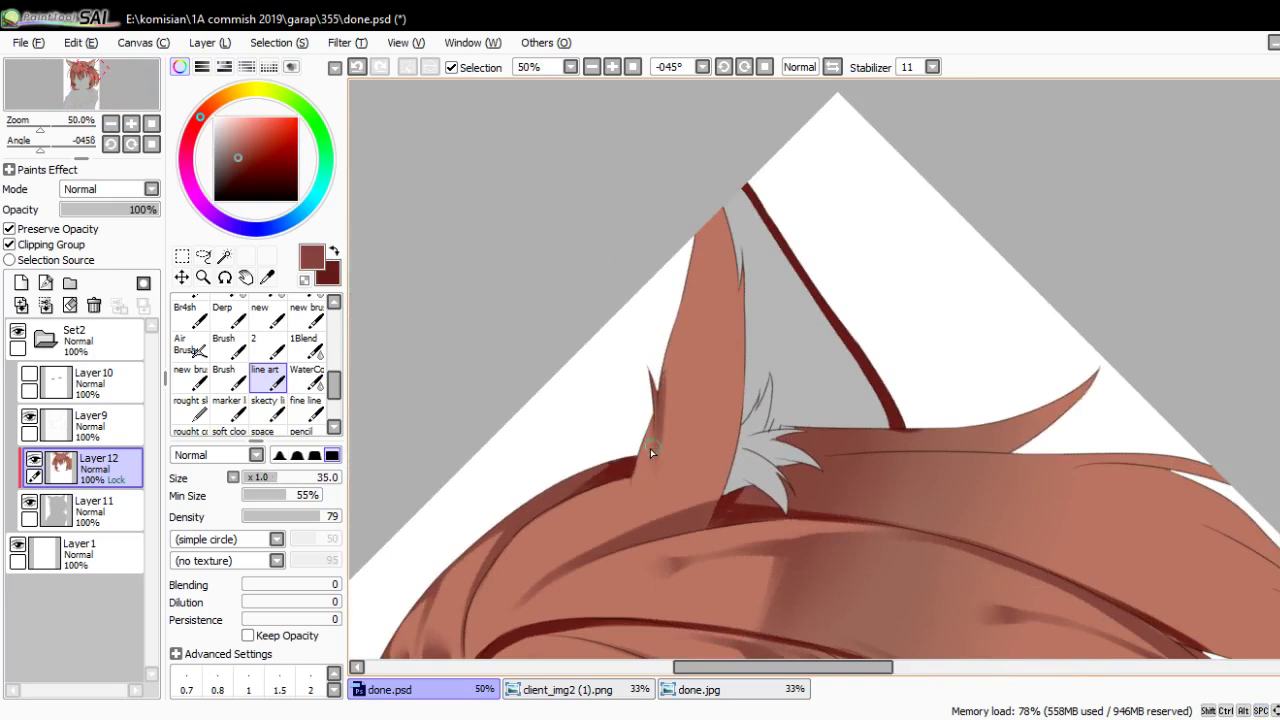
key(bracketright)
mouse_move(700, 221)
mouse_down()
mouse_move(798, 365)
mouse_move(758, 472)
mouse_move(724, 400)
mouse_up()
key(bracketleft)
key(bracketleft)
key(bracketleft)
Darken the hair strand's left edge with fine dark lines
drag(732, 444, 722, 392)
drag(744, 261, 737, 302)
key(bracketleft)
key(bracketleft)
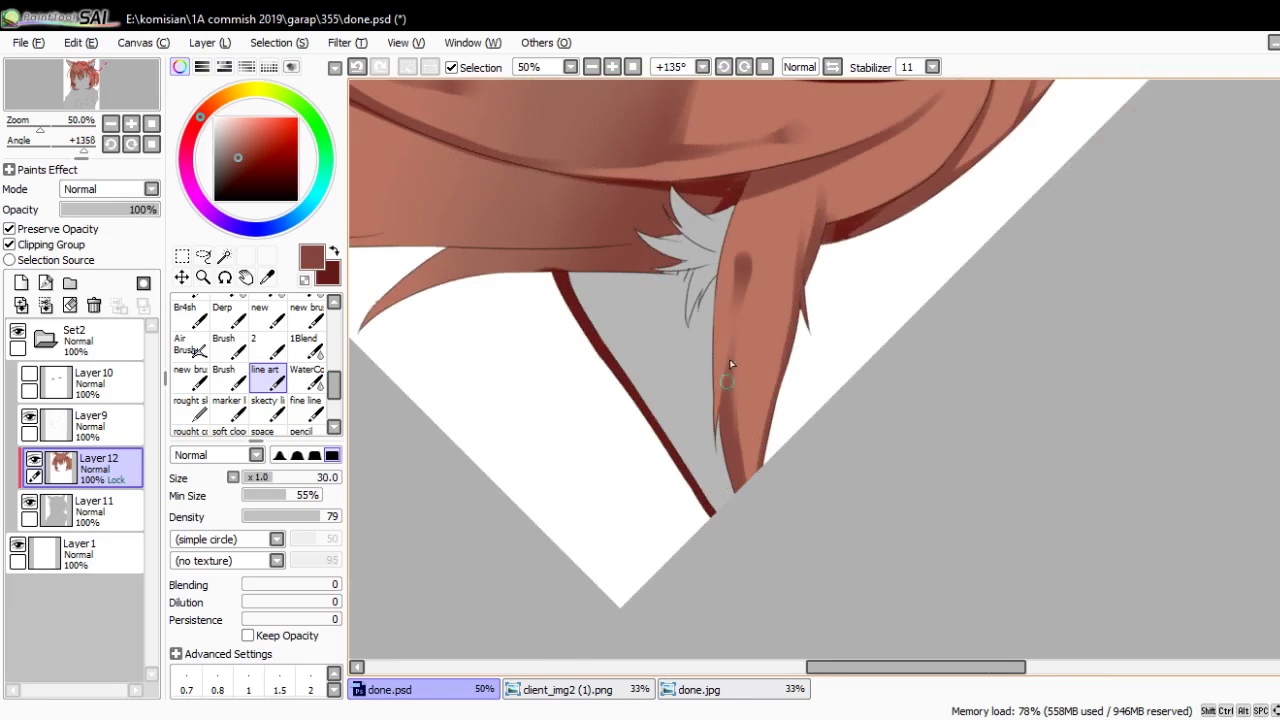
drag(714, 370, 742, 204)
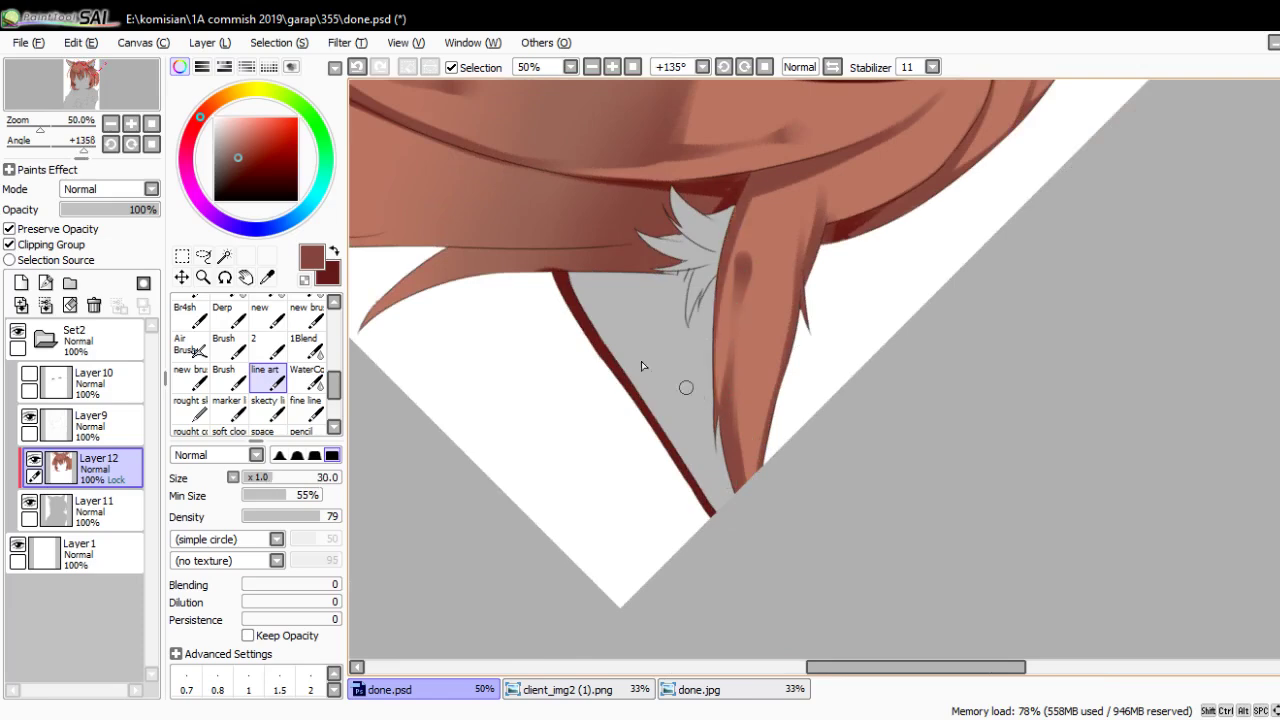
click(324, 370)
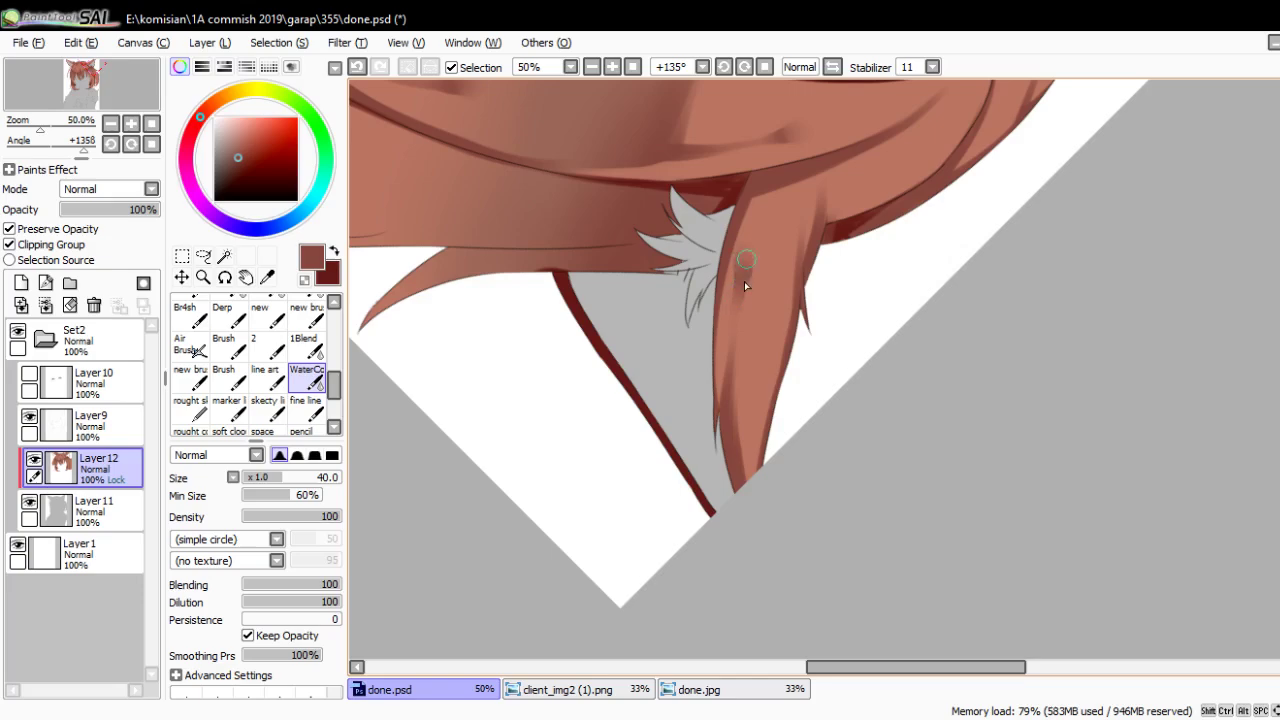
mouse_move(744, 281)
mouse_down()
mouse_move(566, 414)
mouse_move(811, 251)
mouse_move(711, 366)
mouse_move(922, 415)
mouse_move(700, 371)
mouse_move(694, 423)
mouse_move(669, 385)
mouse_up()
click(265, 375)
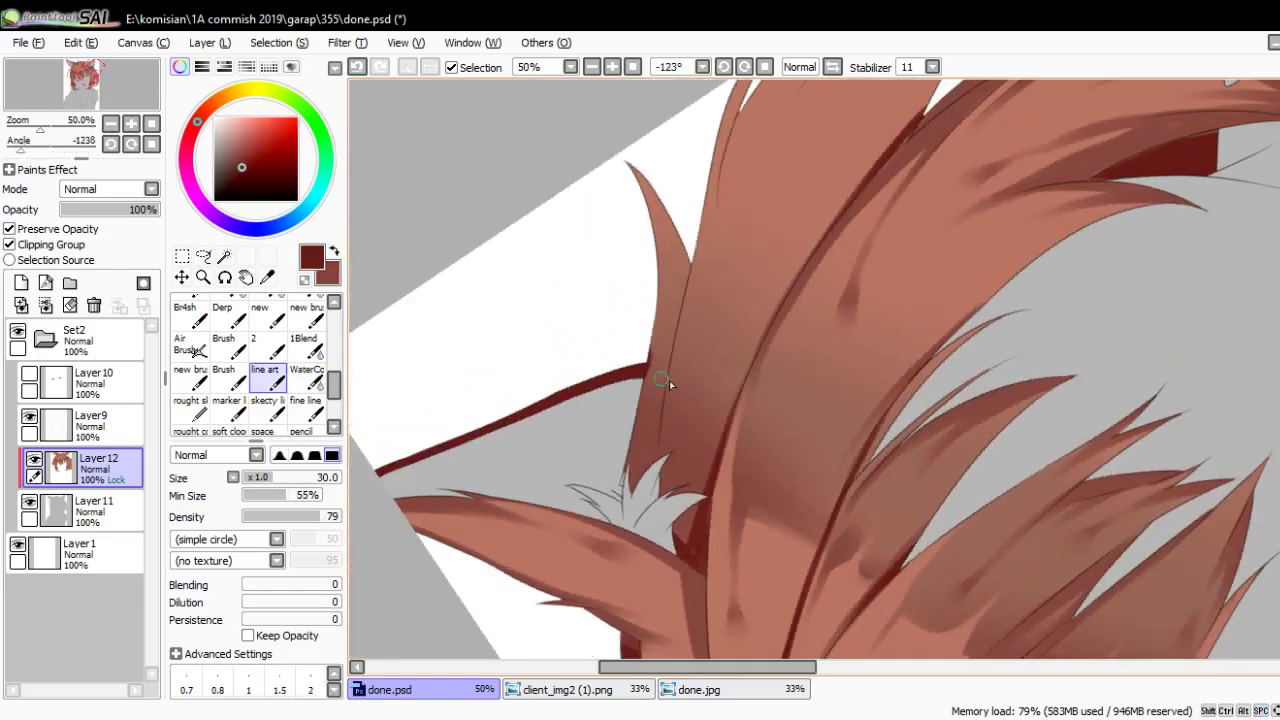
drag(645, 454, 682, 312)
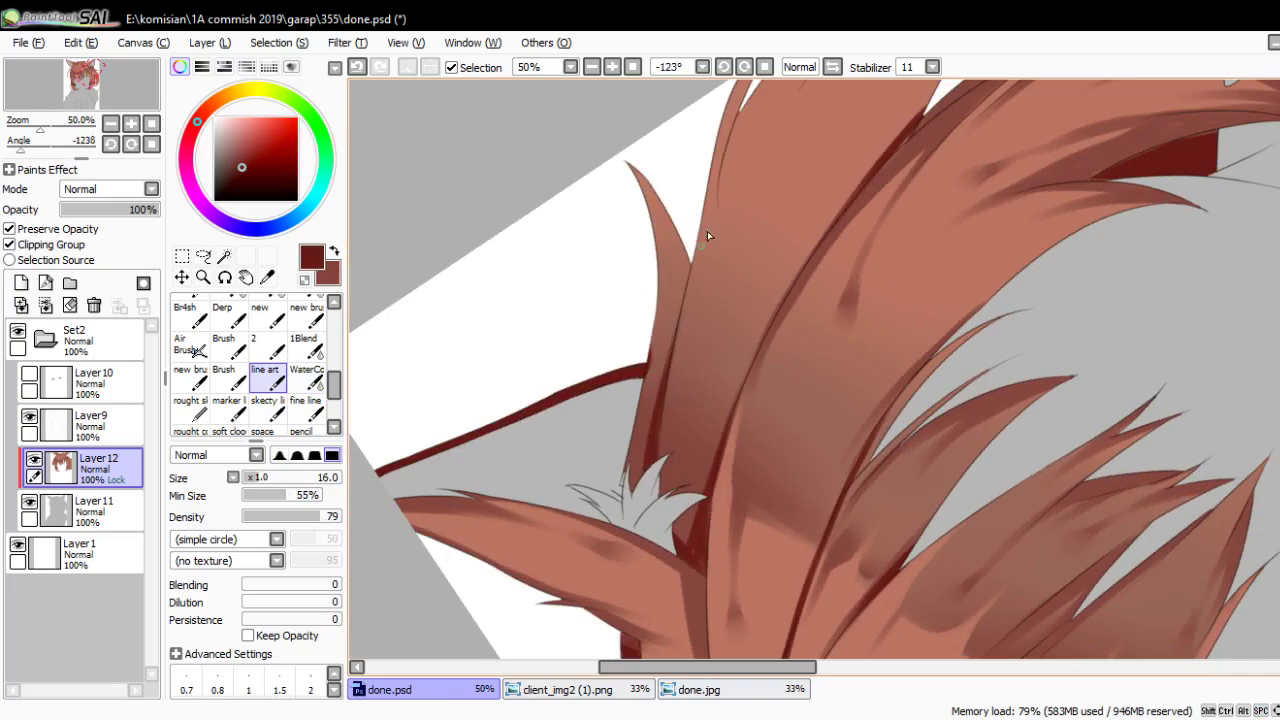
Pick a slightly lighter brown from the hair and enlarge the brush
alt+click(720, 251)
mouse_move(737, 226)
mouse_down()
mouse_move(720, 251)
mouse_move(708, 237)
mouse_move(669, 420)
mouse_up()
key(bracketright)
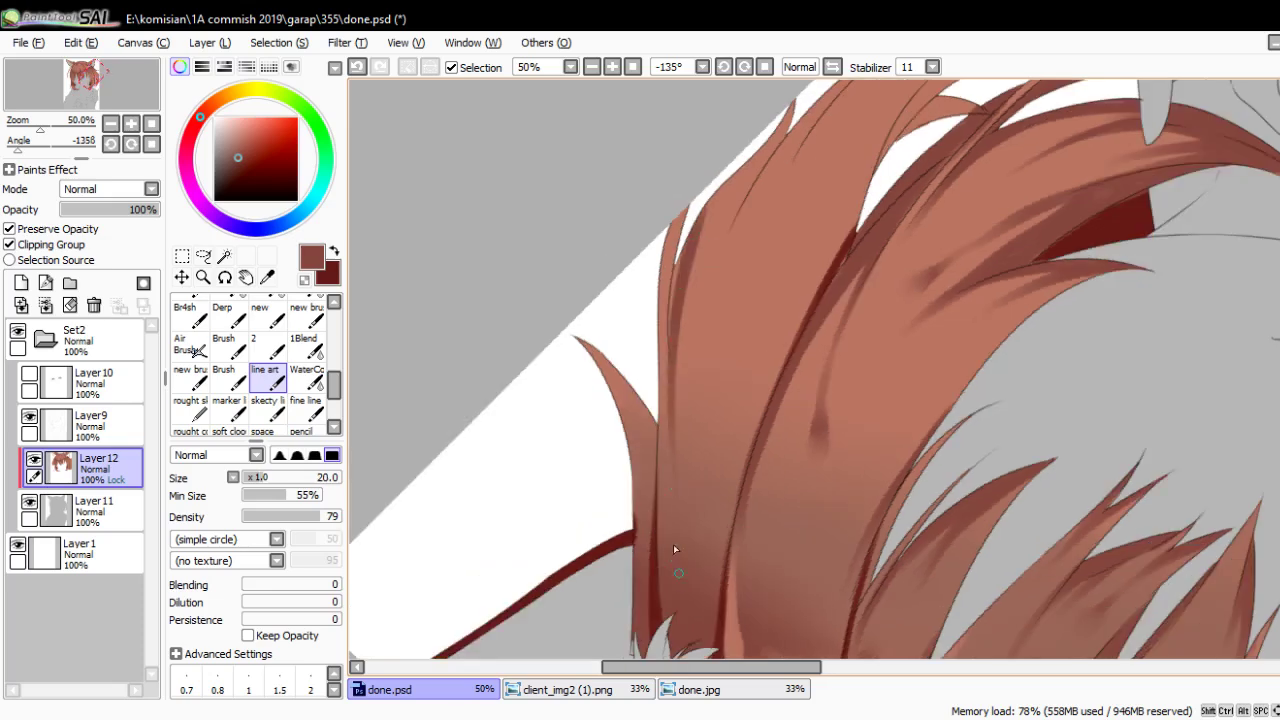
key(bracketright)
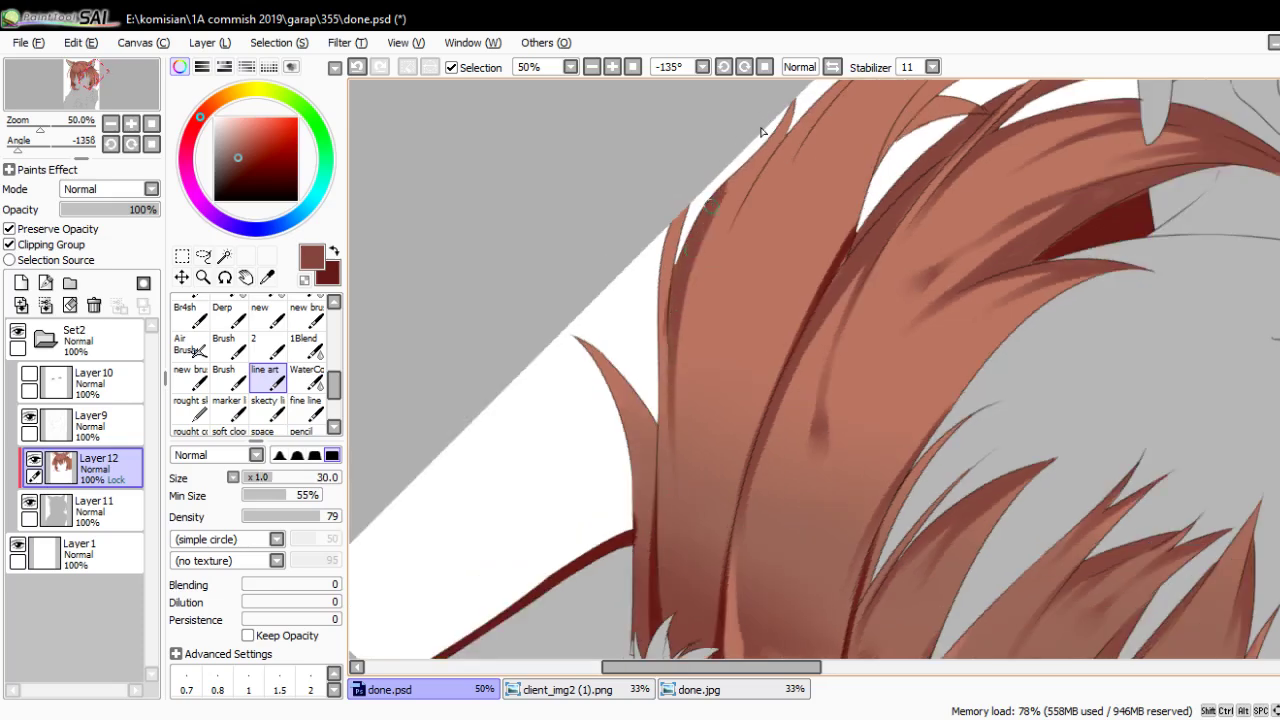
drag(776, 165, 690, 319)
drag(762, 256, 820, 207)
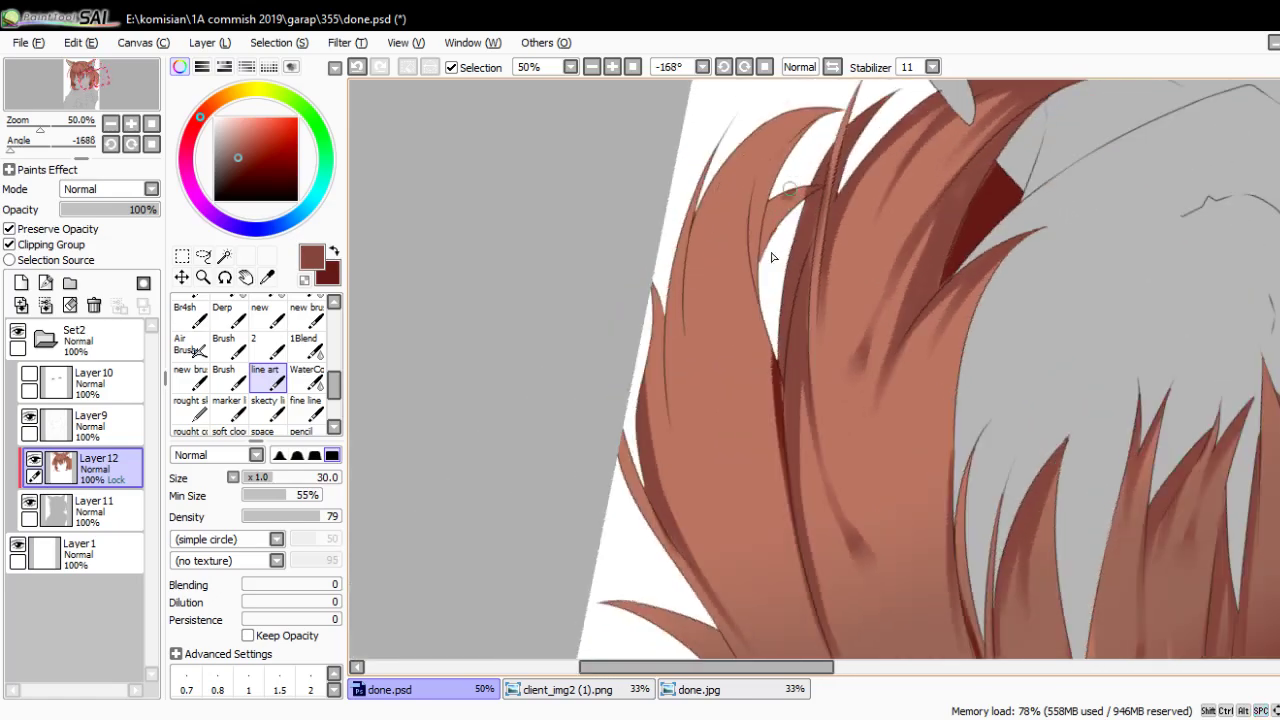
Outline a hair strand edge with a dark line up to its tip
scroll(746, 255, up, 1)
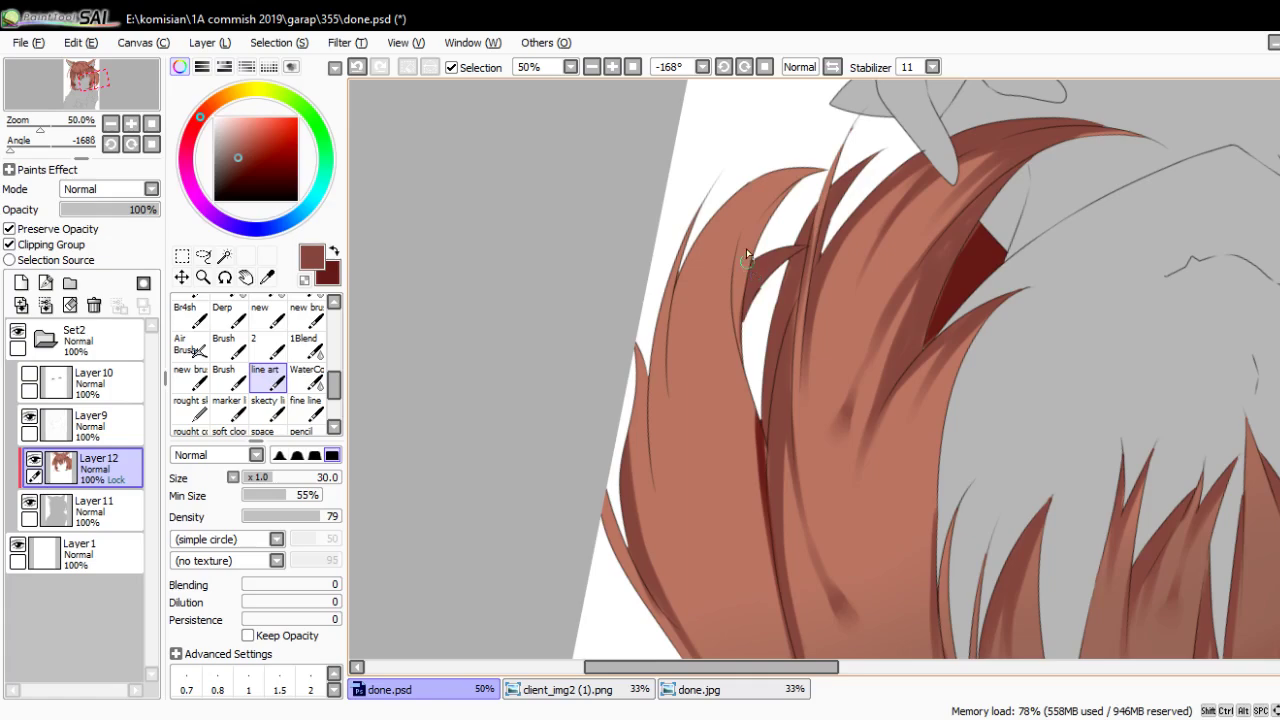
drag(749, 342, 811, 187)
key(ctrl+z)
drag(749, 340, 810, 186)
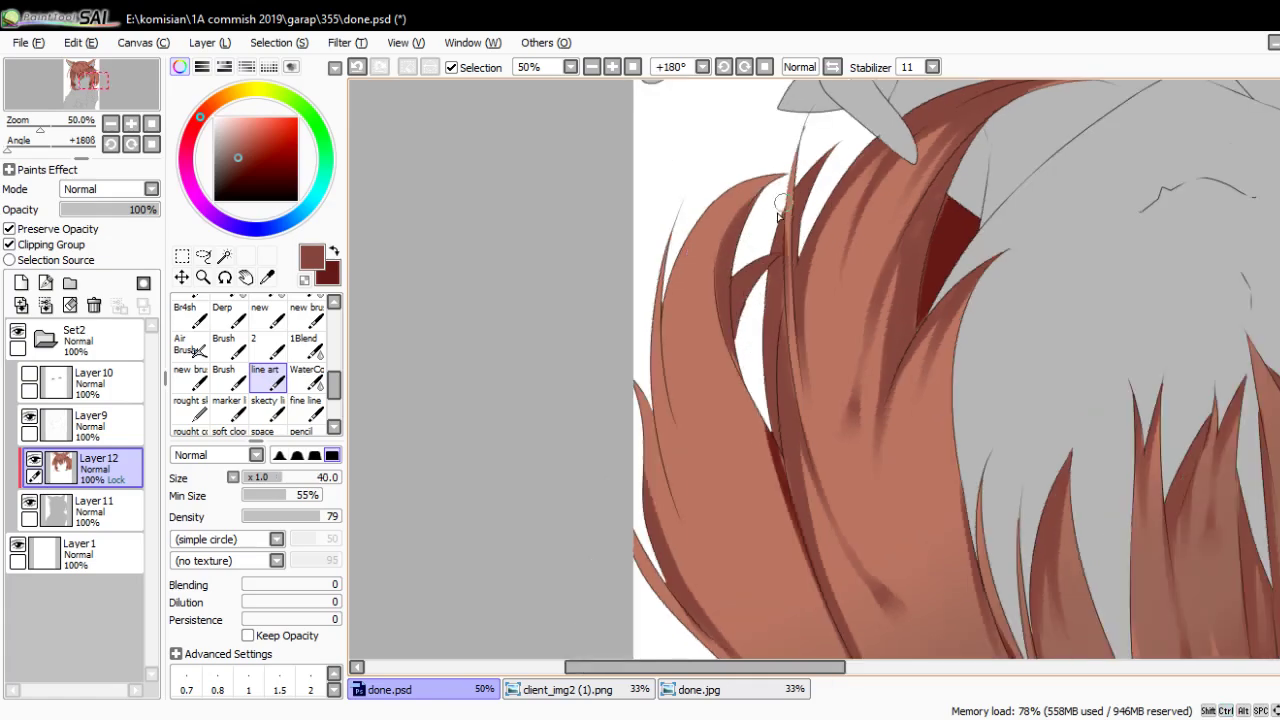
mouse_move(741, 319)
mouse_down()
mouse_move(797, 428)
mouse_move(736, 295)
mouse_up()
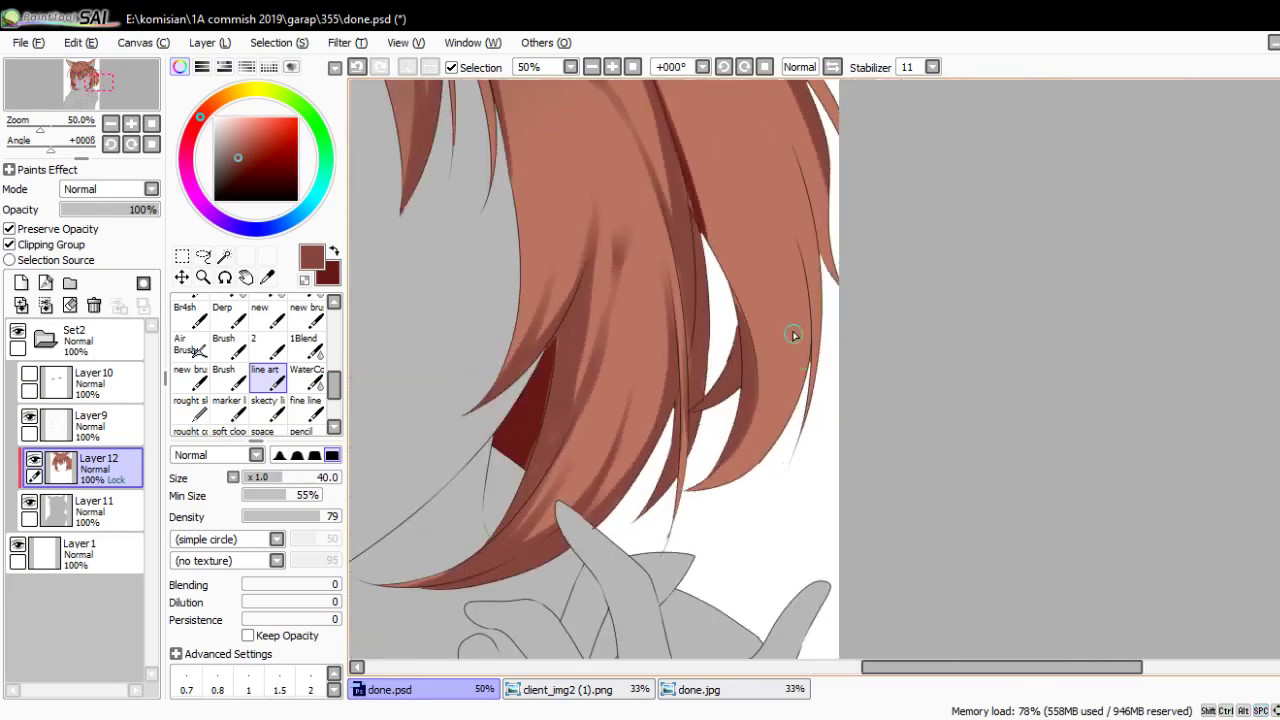
scroll(736, 298, down, 3)
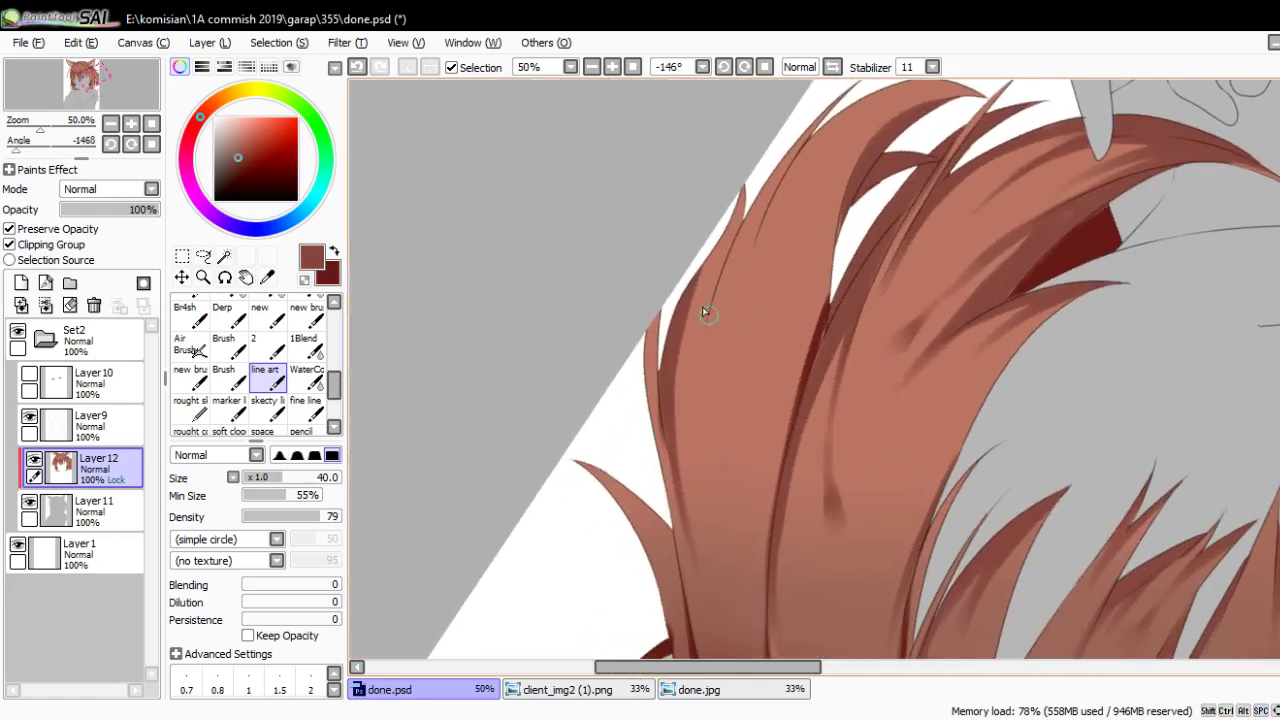
drag(697, 319, 756, 172)
Add more dark strokes along the left strand edges at varied brush sizes
key([)
key([)
key([)
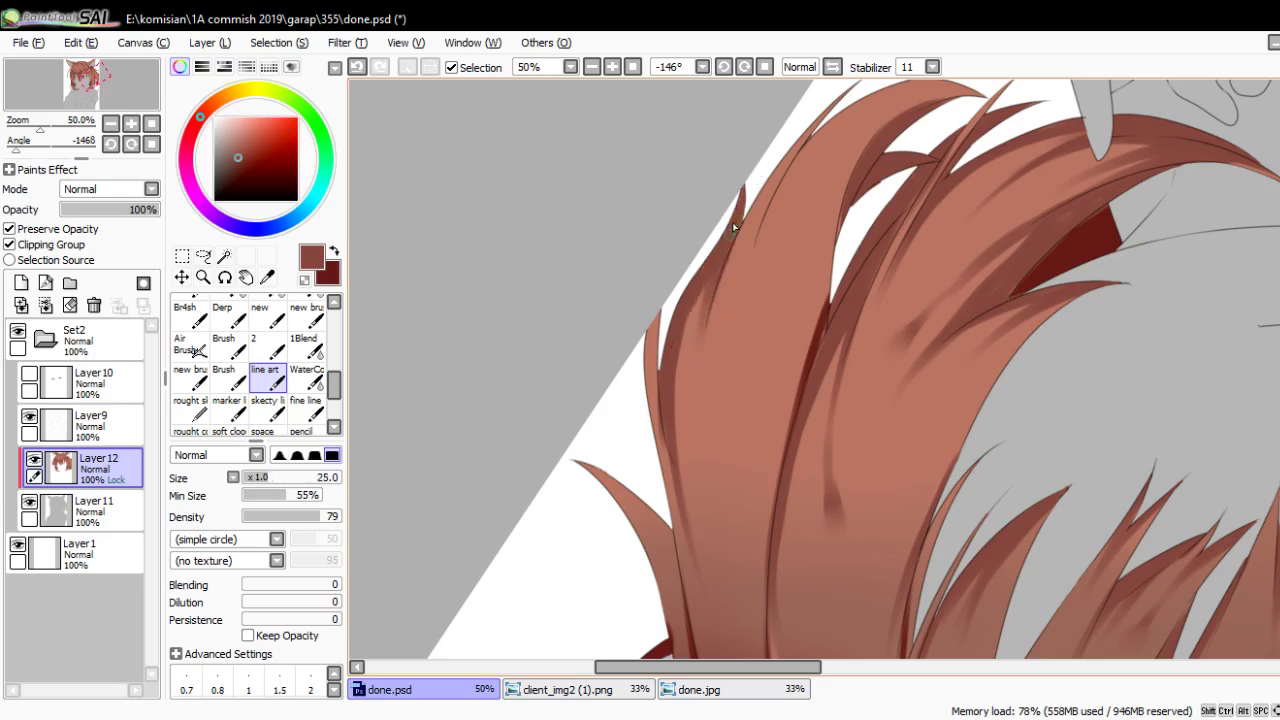
drag(732, 222, 700, 334)
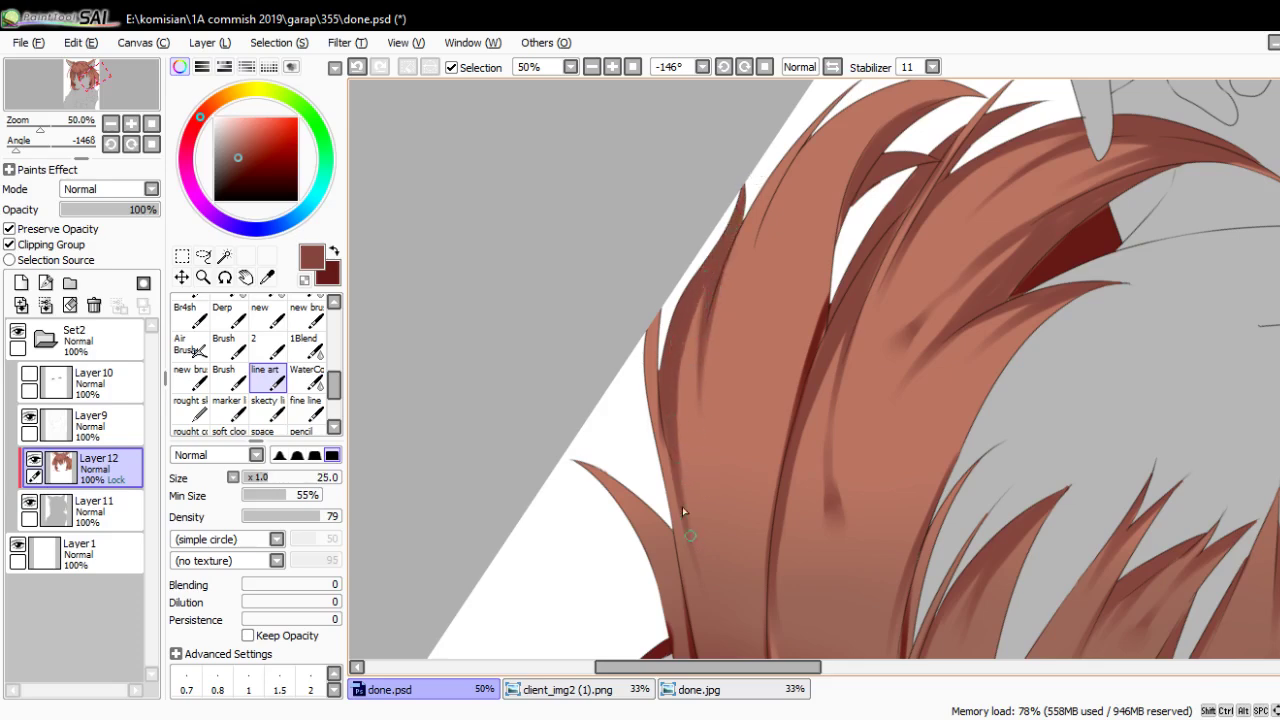
drag(780, 202, 738, 306)
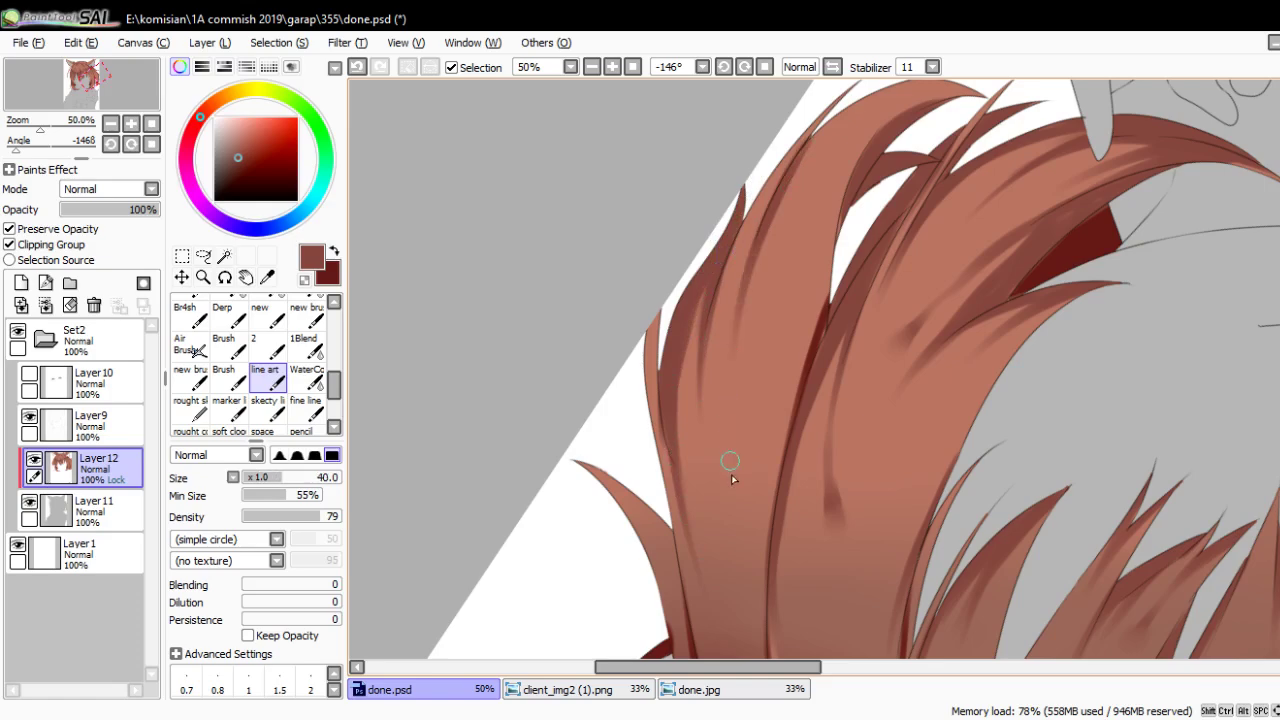
mouse_move(771, 245)
mouse_down()
mouse_move(703, 336)
mouse_move(727, 300)
mouse_up()
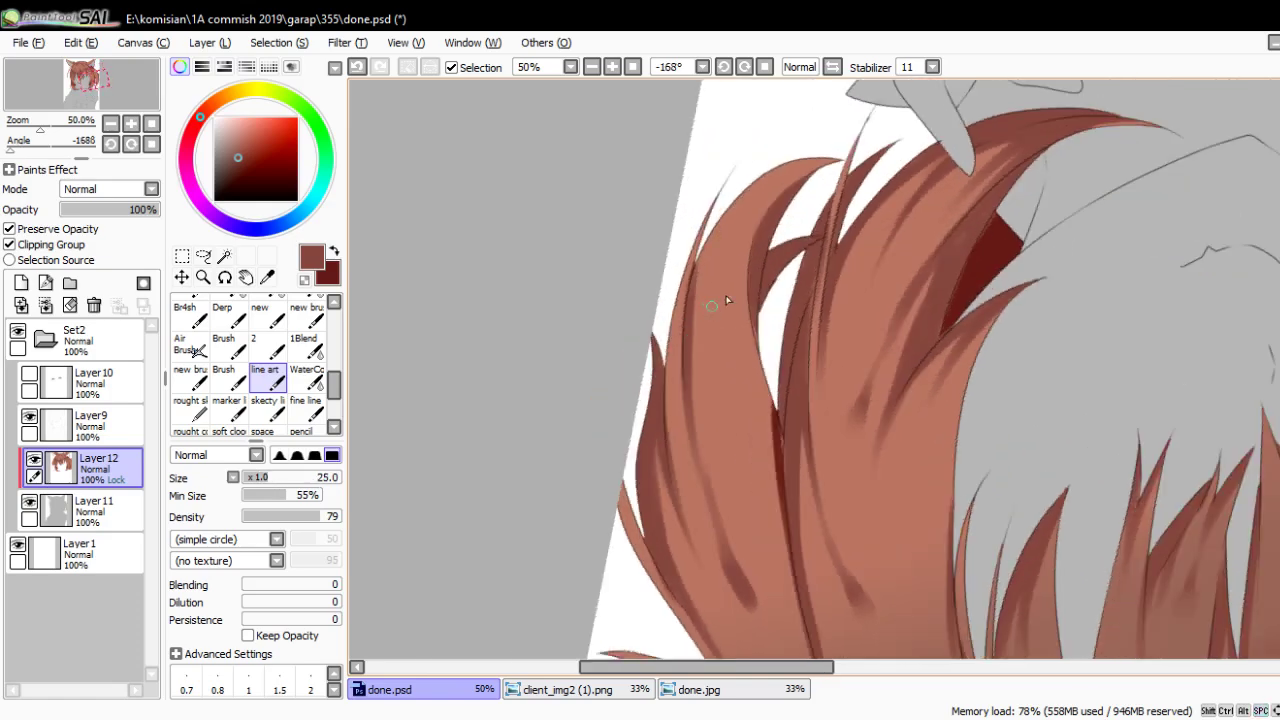
drag(770, 172, 695, 318)
key(bracketright)
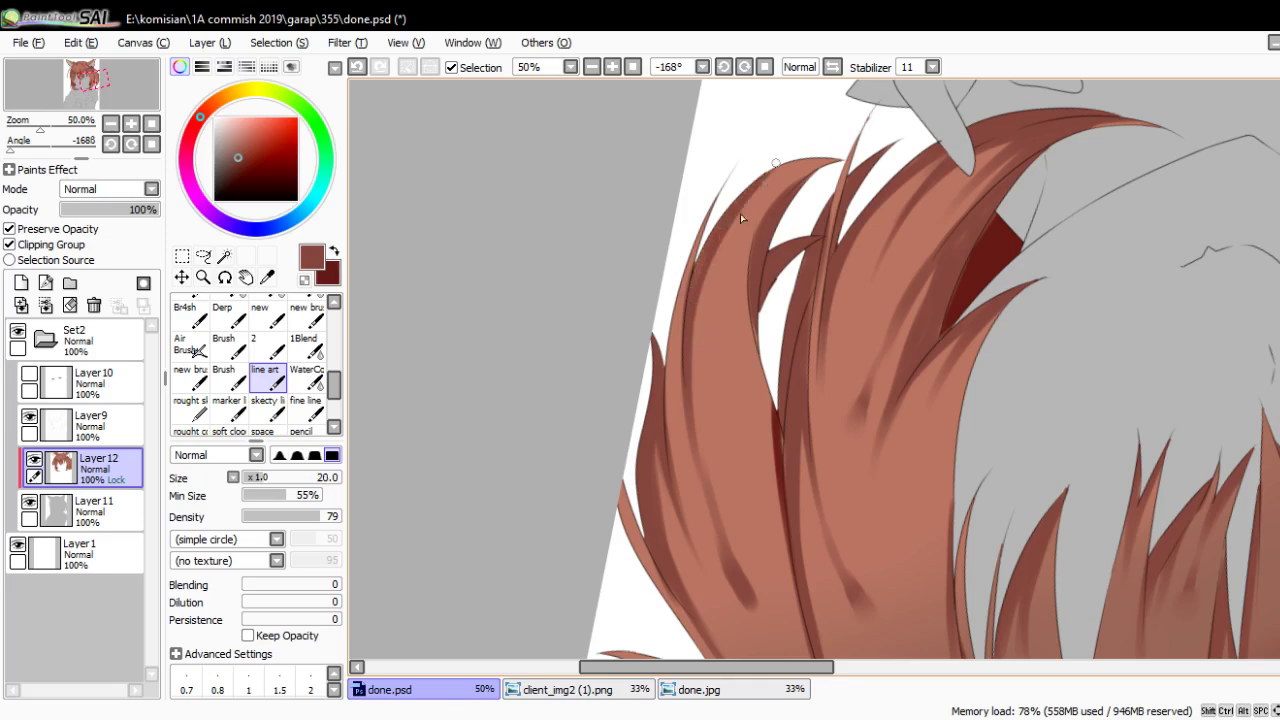
mouse_move(726, 234)
mouse_down()
mouse_move(700, 318)
mouse_move(798, 160)
mouse_up()
key(bracketright)
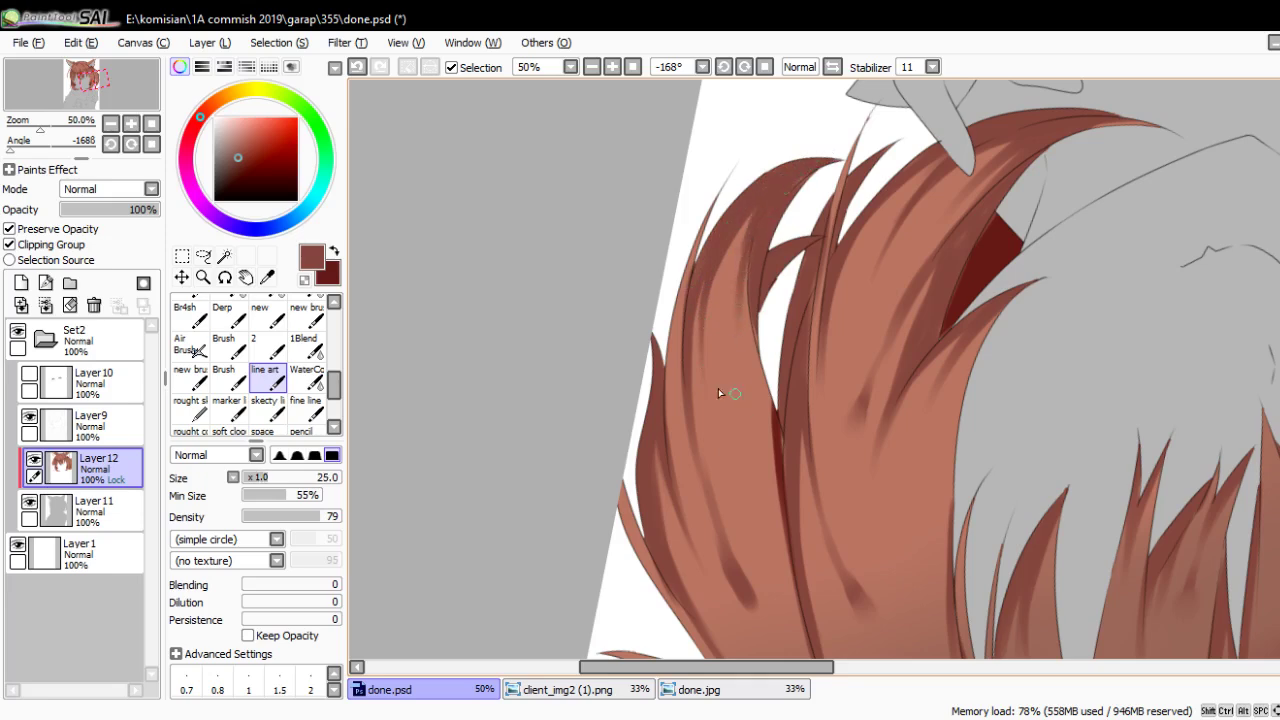
Paint a darker stroke down the hair with the fine inking brush
click(306, 375)
mouse_move(560, 420)
mouse_down()
mouse_move(687, 454)
mouse_move(658, 274)
mouse_move(665, 325)
mouse_move(650, 395)
mouse_up()
key(n)
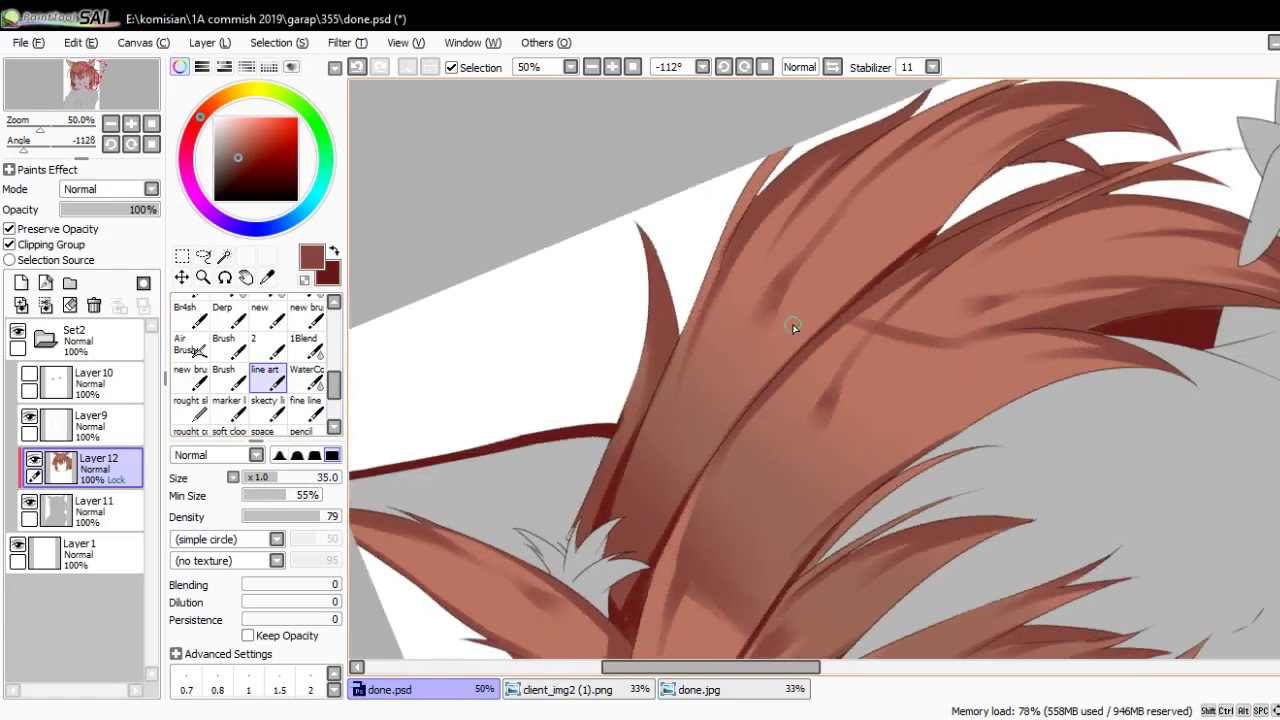
mouse_move(792, 324)
mouse_down()
mouse_move(778, 245)
mouse_move(752, 259)
mouse_up()
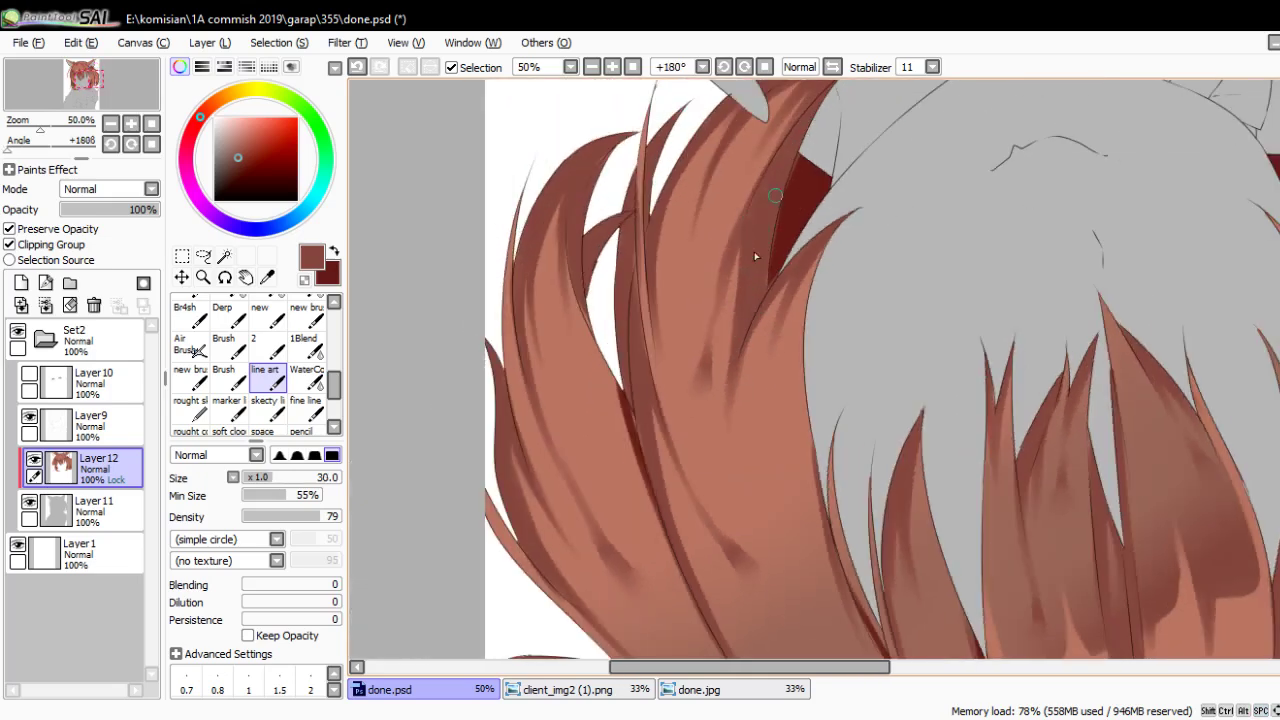
drag(743, 340, 744, 490)
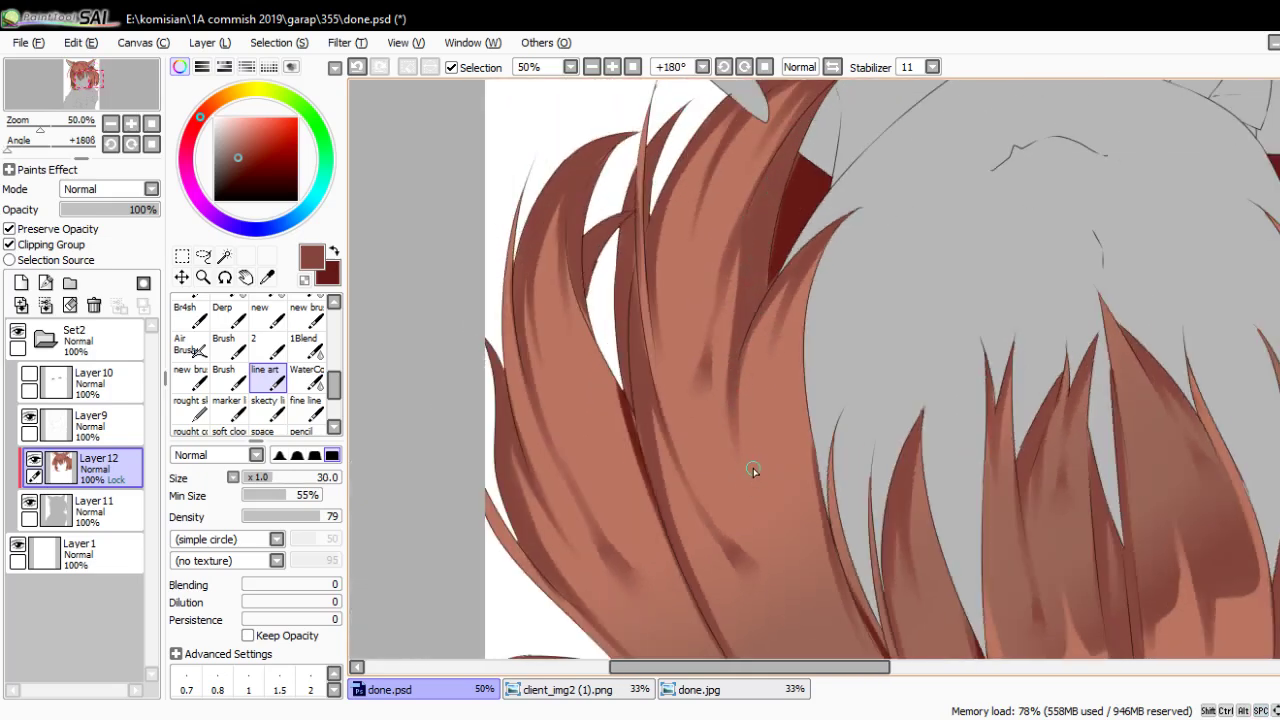
scroll(704, 532, down, 1)
drag(704, 532, 841, 471)
scroll(871, 457, up, 1)
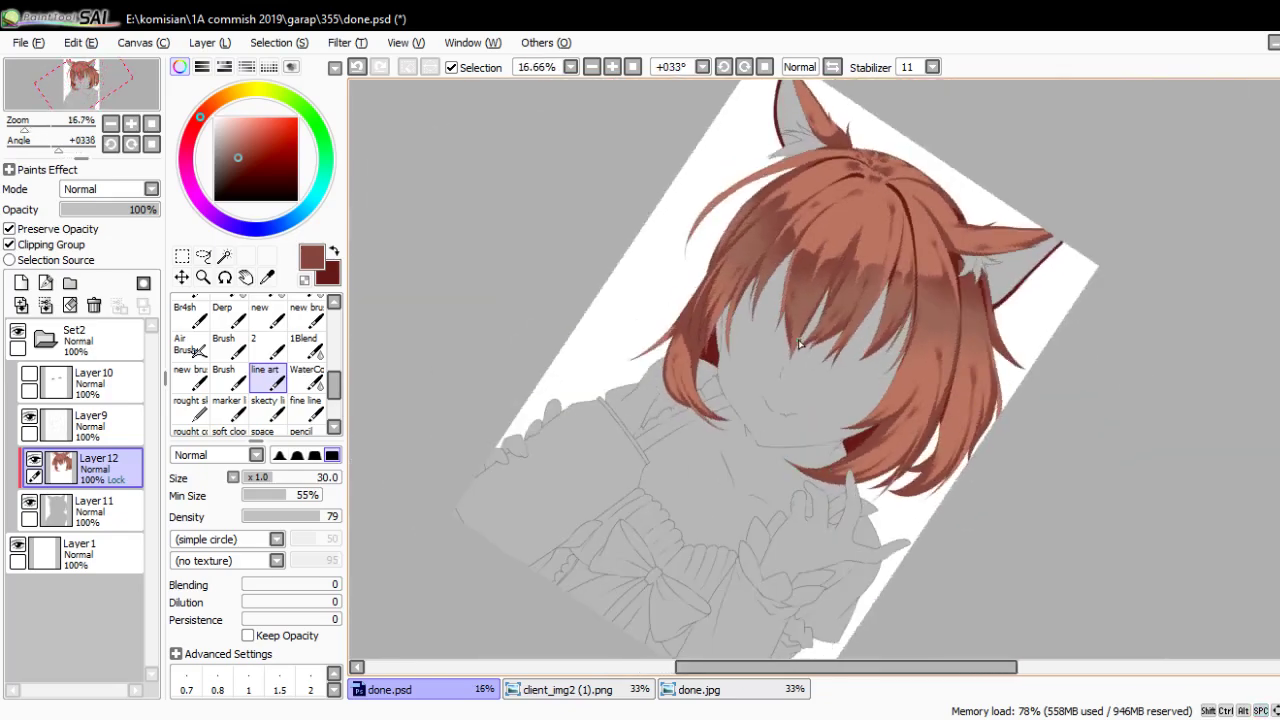
scroll(779, 268, up, 1)
mouse_move(779, 268)
mouse_down()
mouse_move(657, 266)
mouse_move(648, 338)
mouse_up()
Shade the bang strands with dark red strokes using brush 2
alt+click(648, 338)
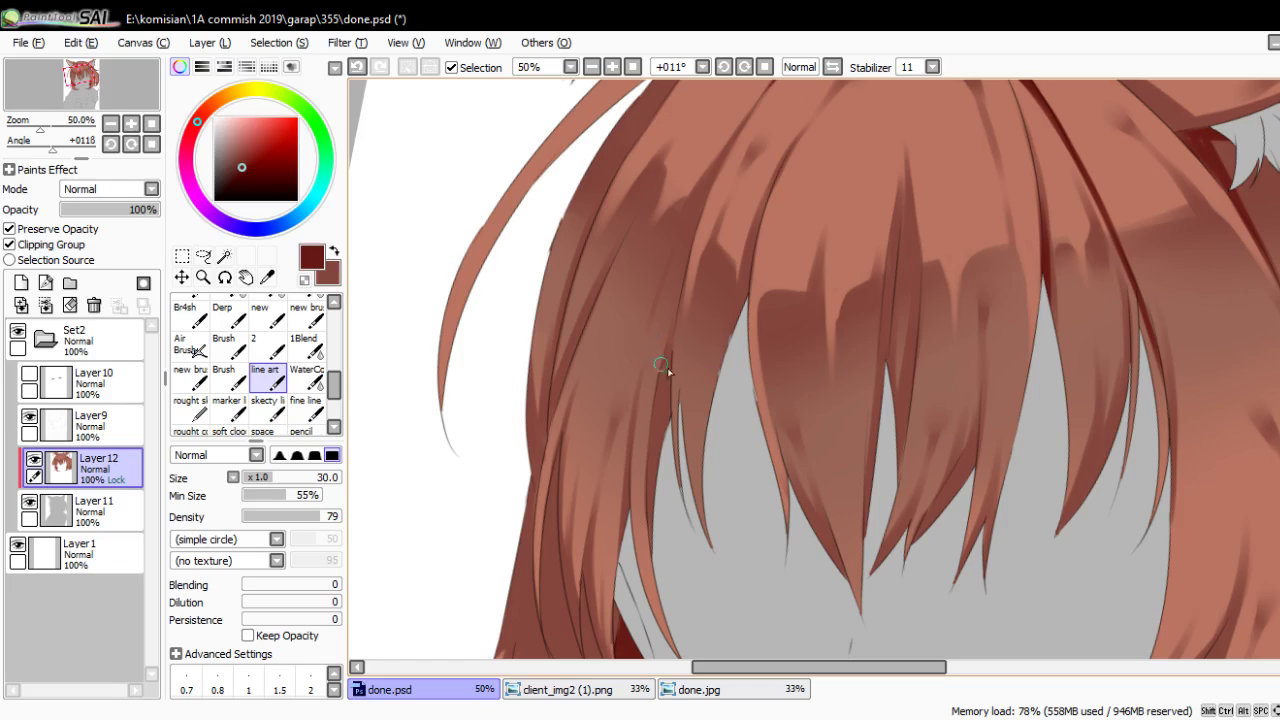
key(2)
drag(654, 540, 660, 366)
drag(662, 468, 666, 352)
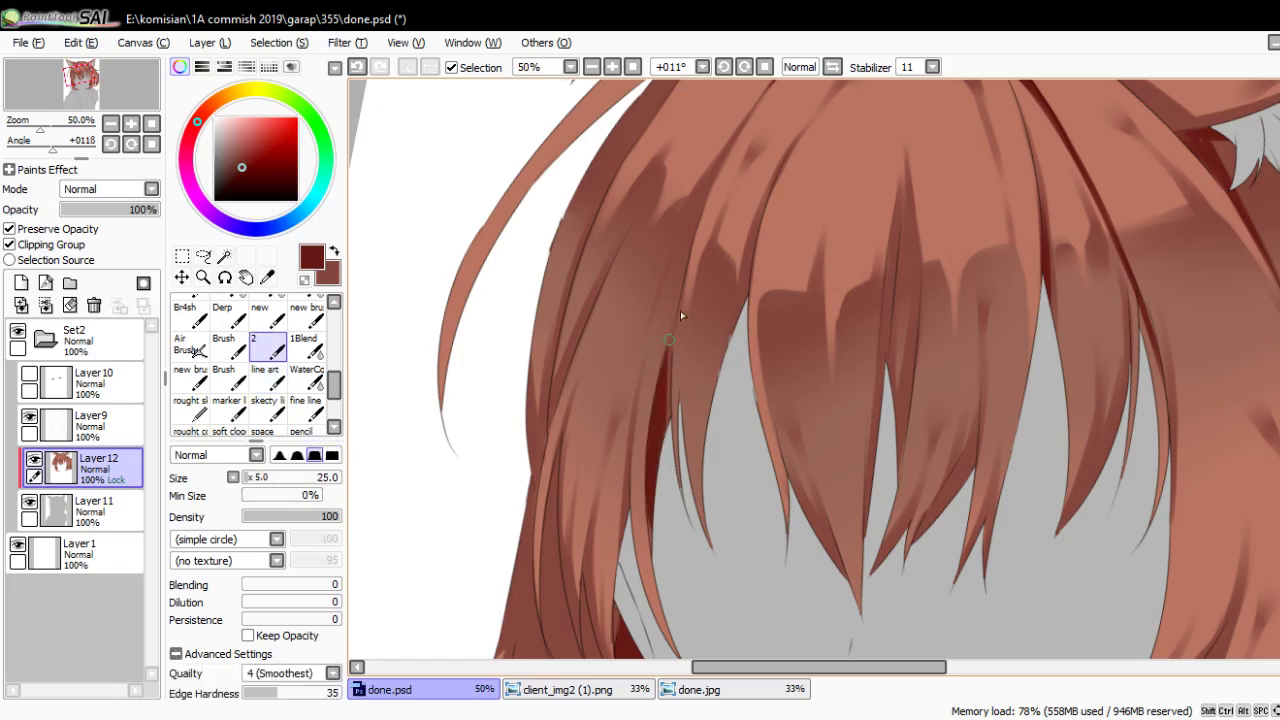
mouse_move(668, 428)
mouse_down()
mouse_move(667, 340)
mouse_move(677, 466)
mouse_move(685, 316)
mouse_up()
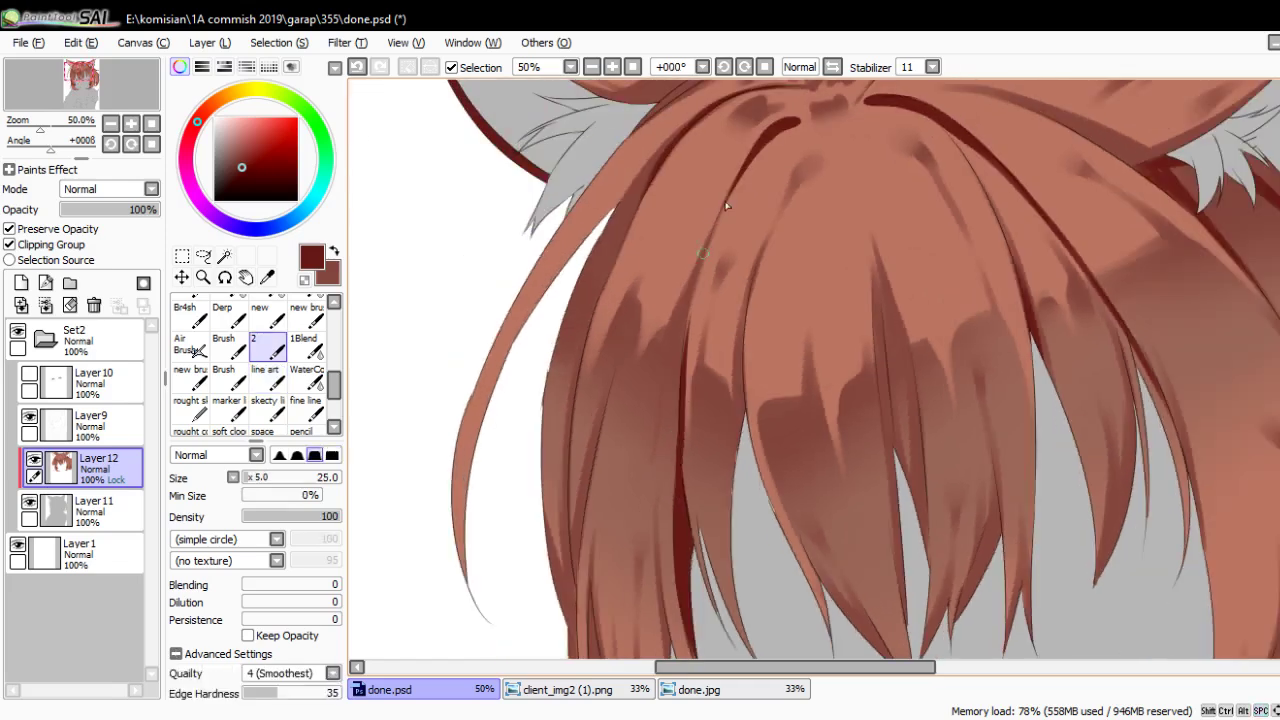
key(ctrl+z)
drag(676, 490, 678, 364)
Pan and zoom the view from the face up to the top of the head
mouse_move(758, 155)
mouse_down()
mouse_move(600, 523)
mouse_move(625, 278)
mouse_up()
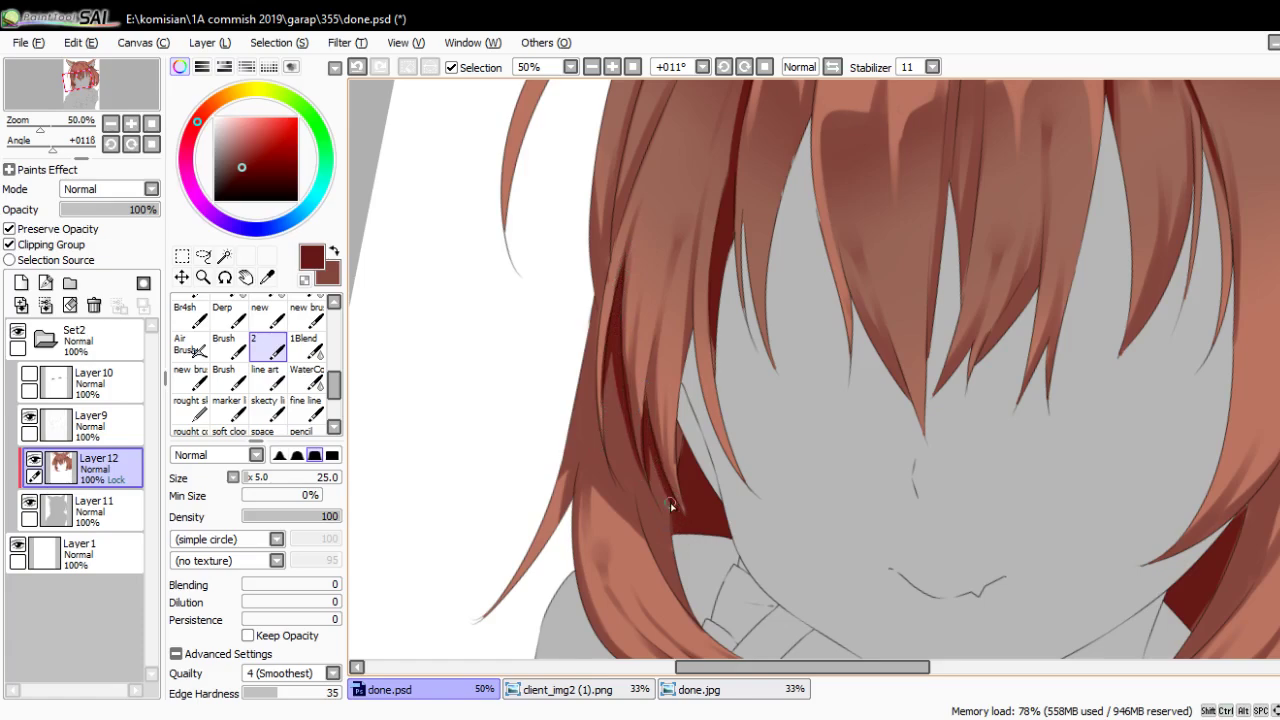
scroll(670, 502, down, 2)
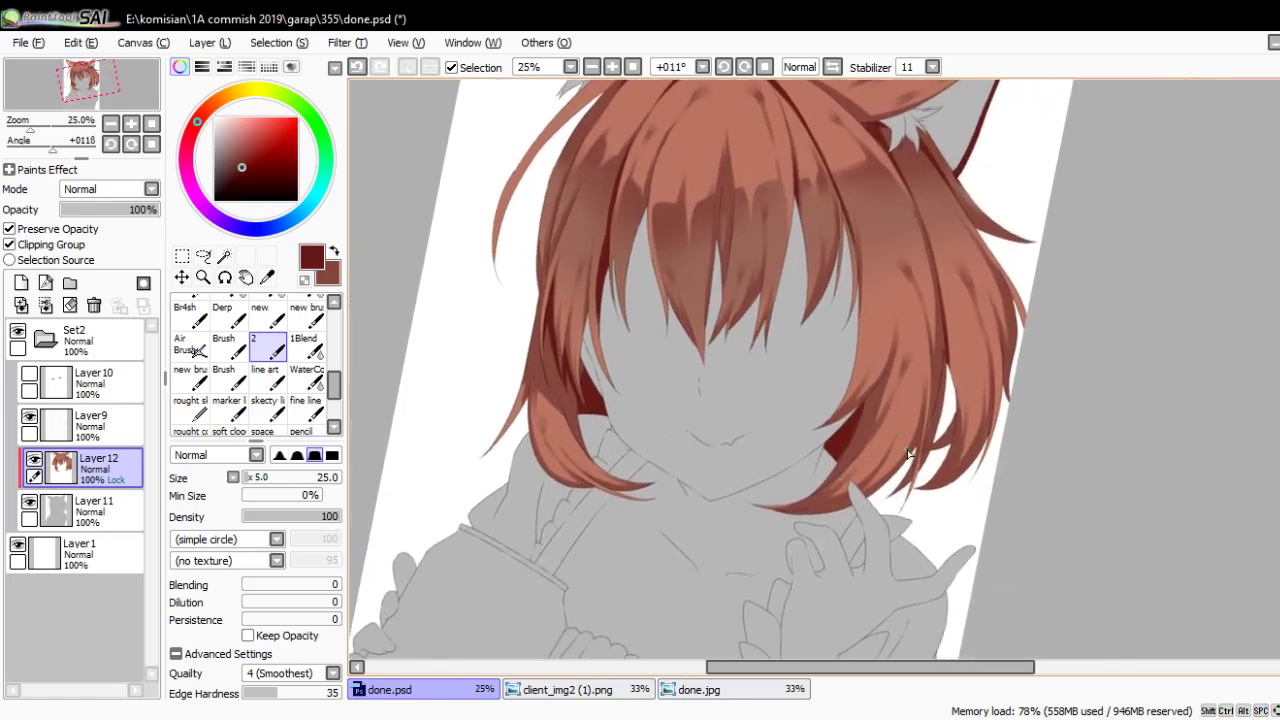
scroll(786, 470, up, 2)
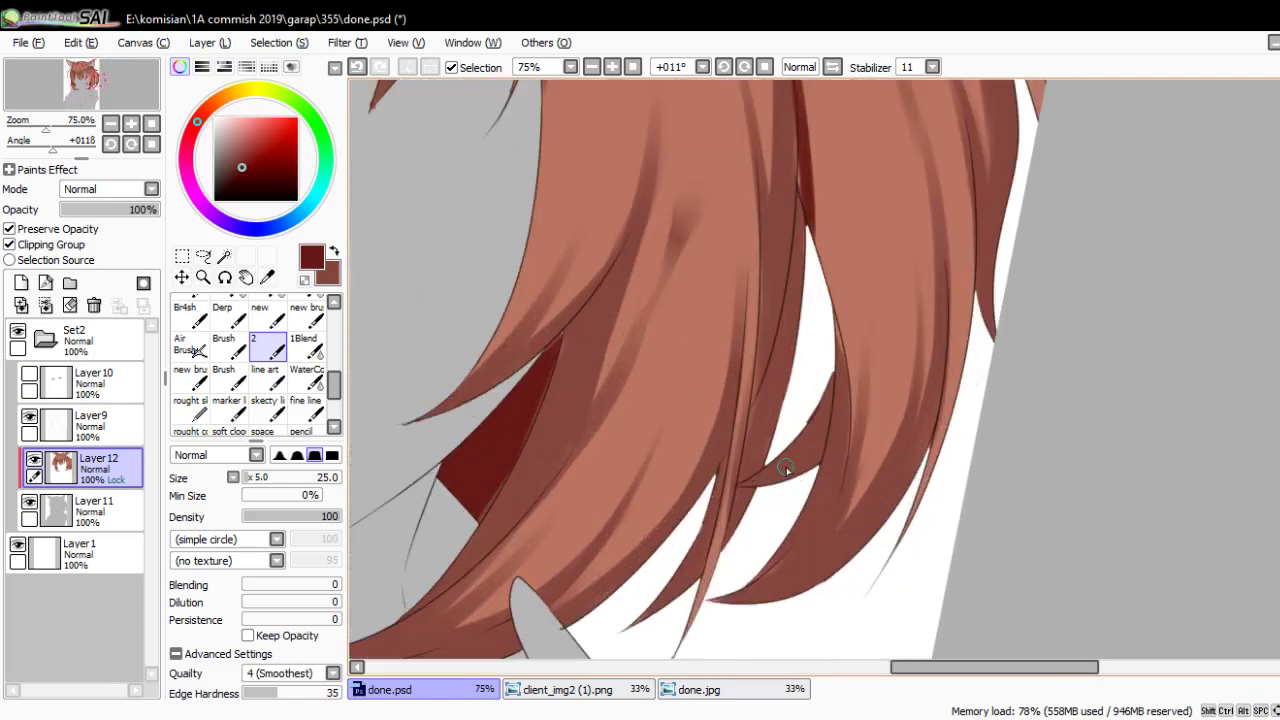
scroll(786, 470, down, 2)
drag(797, 477, 780, 523)
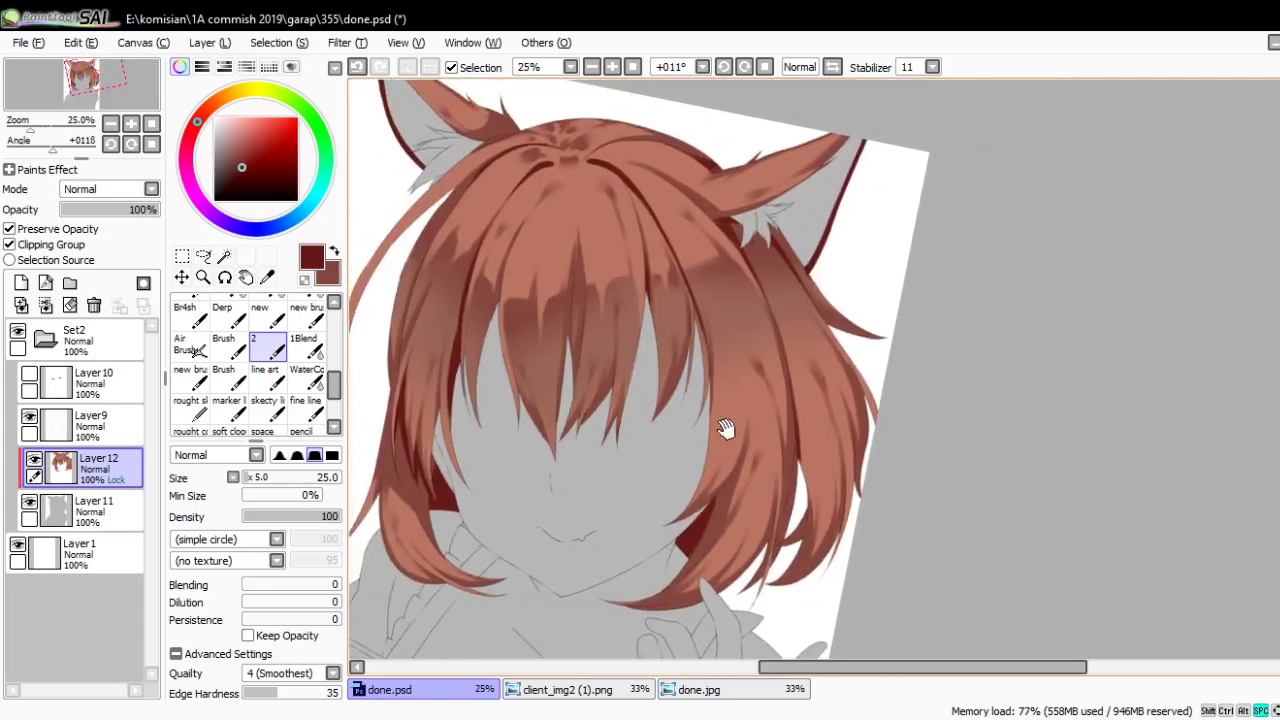
scroll(628, 243, up, 1)
scroll(628, 243, up, 1)
scroll(651, 289, up, 3)
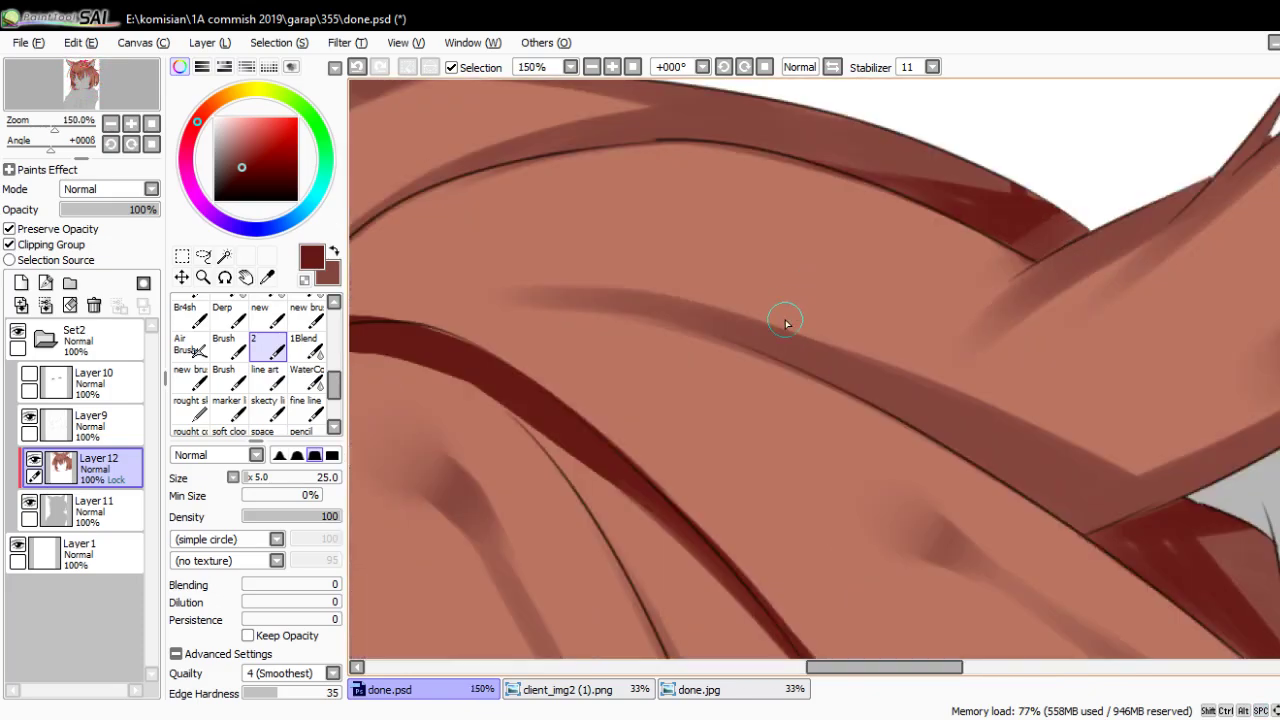
Sample the hair colour and add a thin dark shading stroke on the strand
scroll(786, 322, down, 2)
alt+click(783, 322)
key(n)
scroll(645, 380, up, 1)
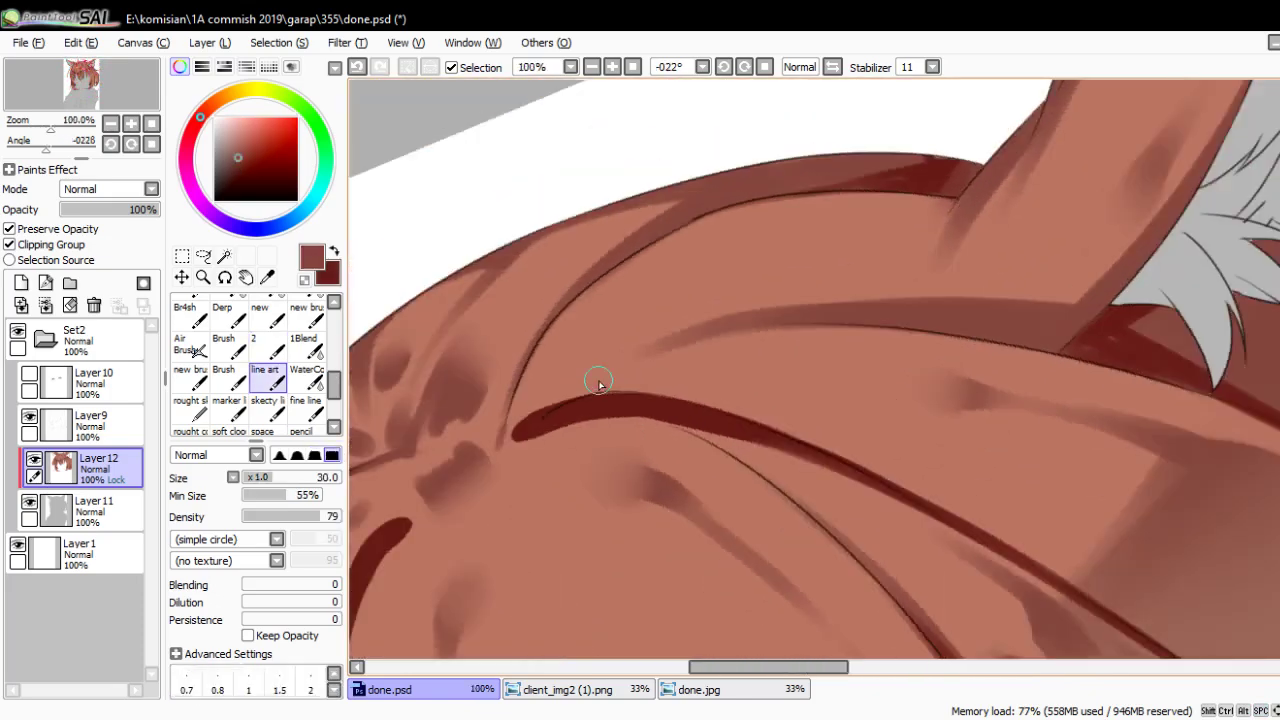
mouse_move(645, 380)
mouse_down()
mouse_move(673, 345)
mouse_move(655, 361)
mouse_move(635, 446)
mouse_up()
key(bracketleft)
key(bracketleft)
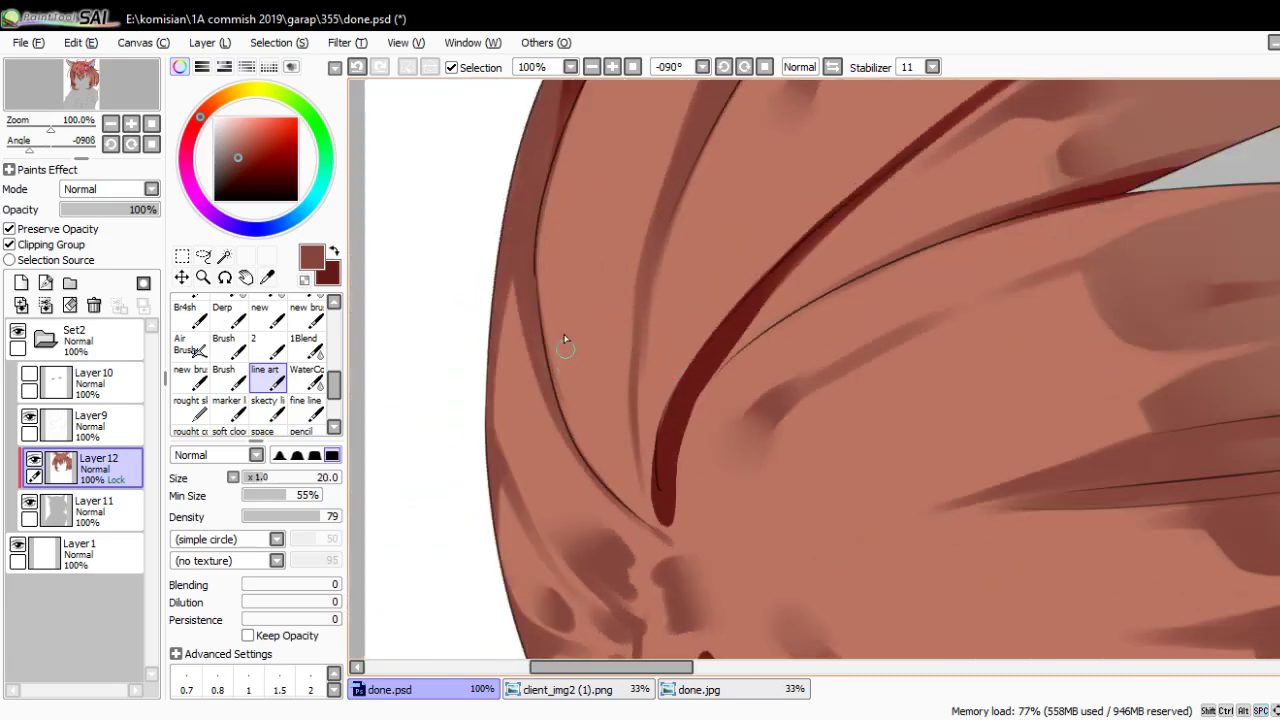
drag(594, 401, 605, 372)
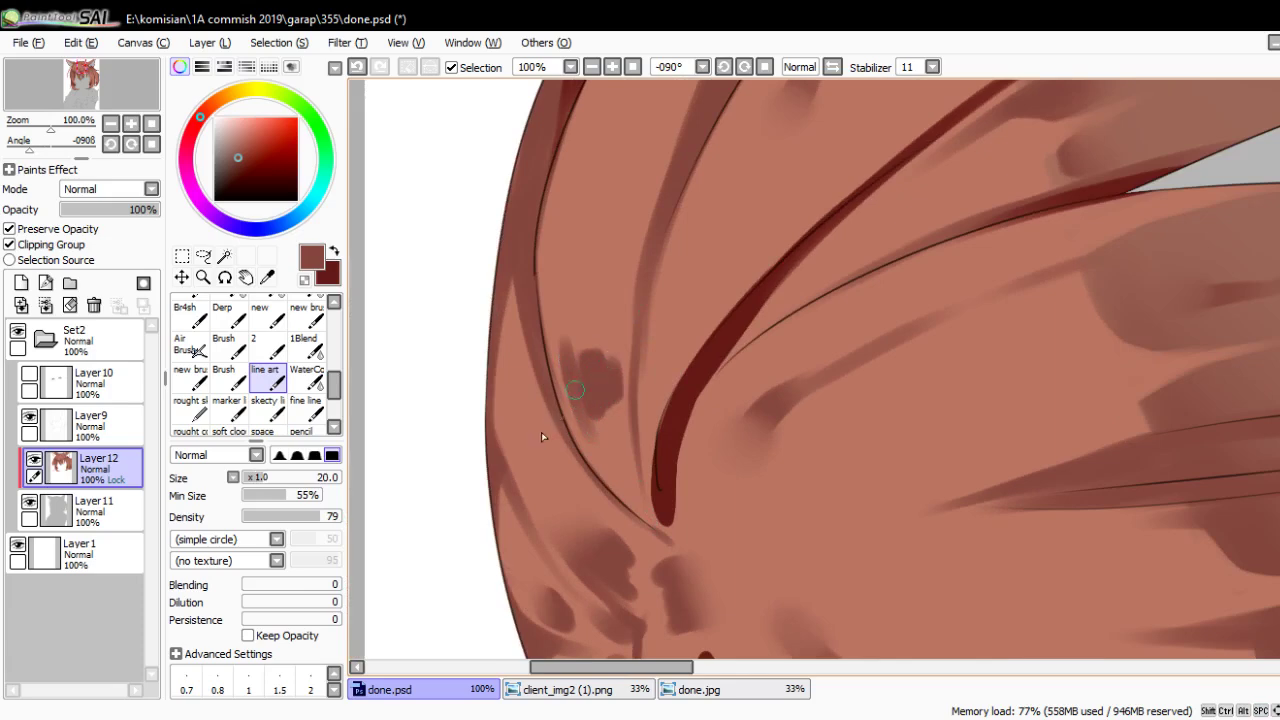
Blend the dark shadow patch in the hair with the WaterColor brush
click(305, 345)
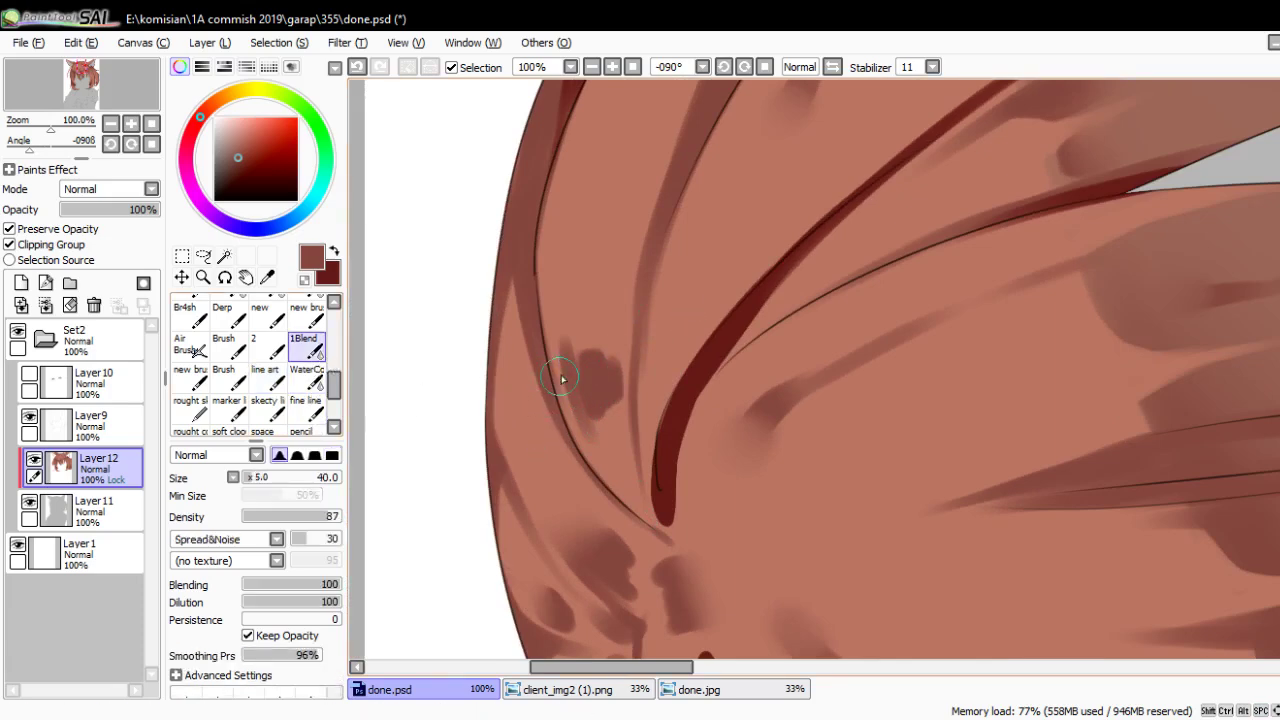
click(306, 376)
drag(587, 365, 597, 366)
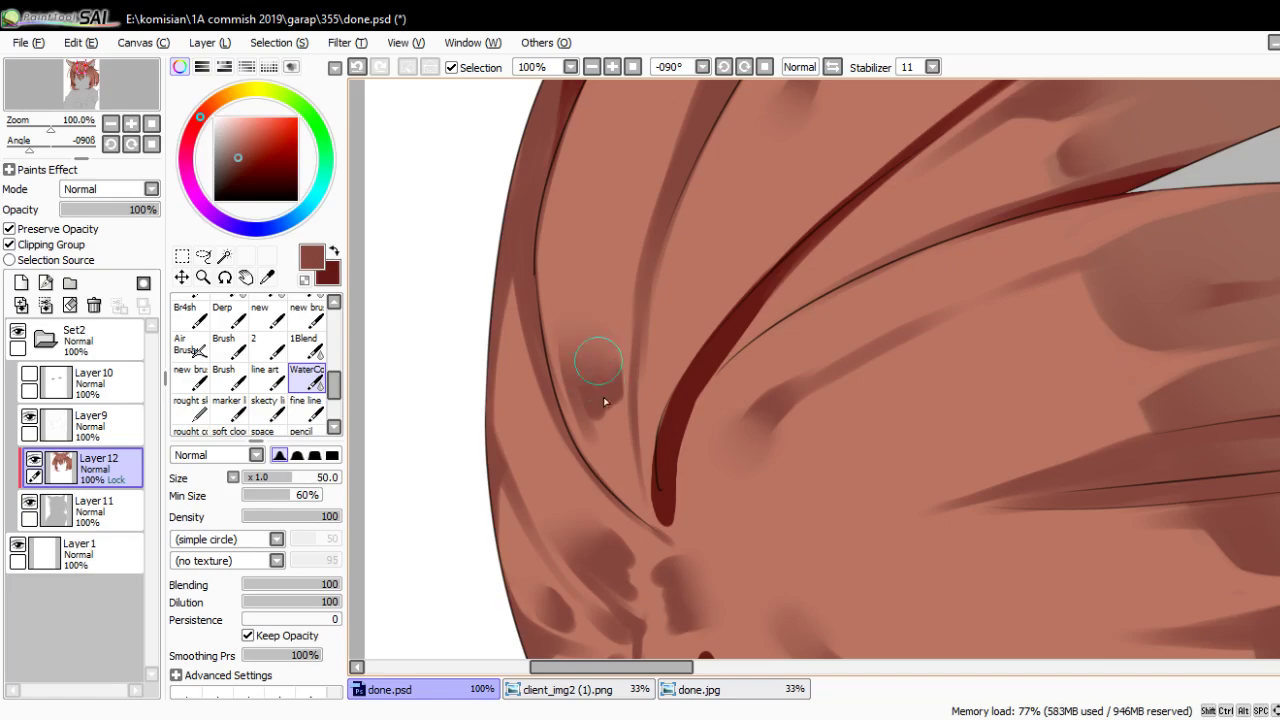
key(bracketright)
scroll(671, 523, down, 5)
drag(671, 523, 569, 351)
scroll(569, 351, down, 1)
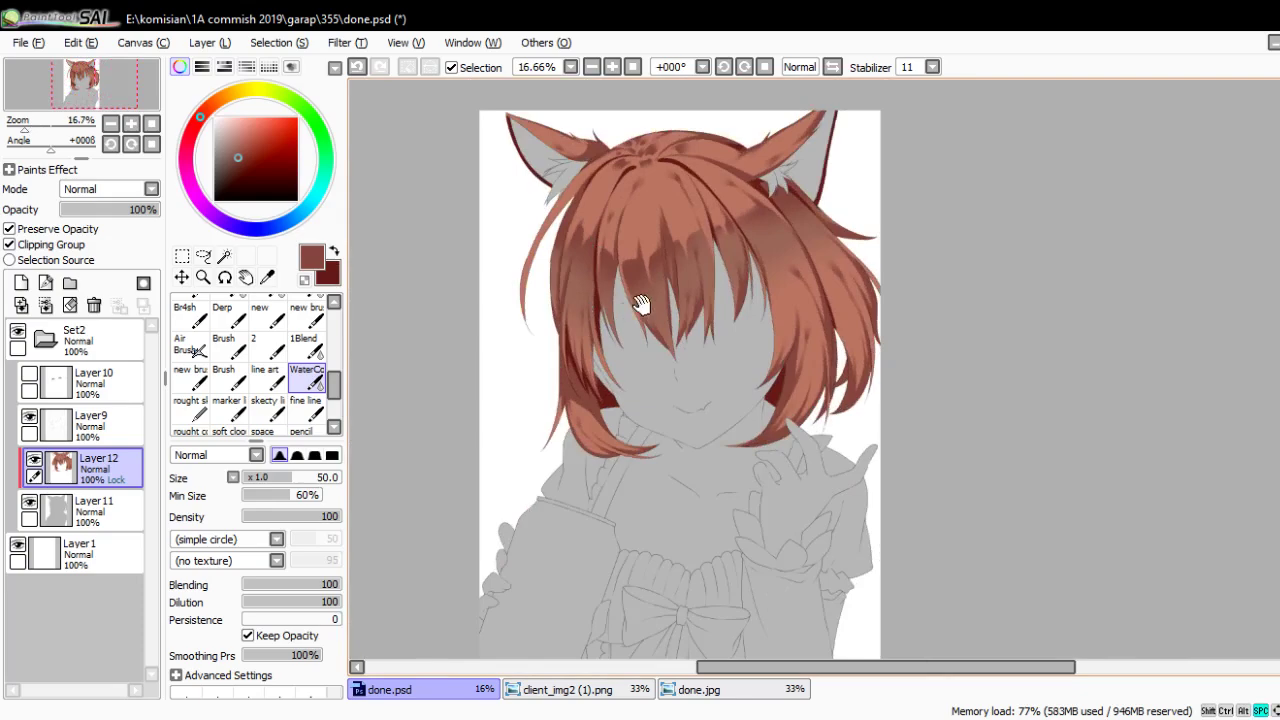
scroll(700, 320, down, 1)
scroll(651, 391, up, 2)
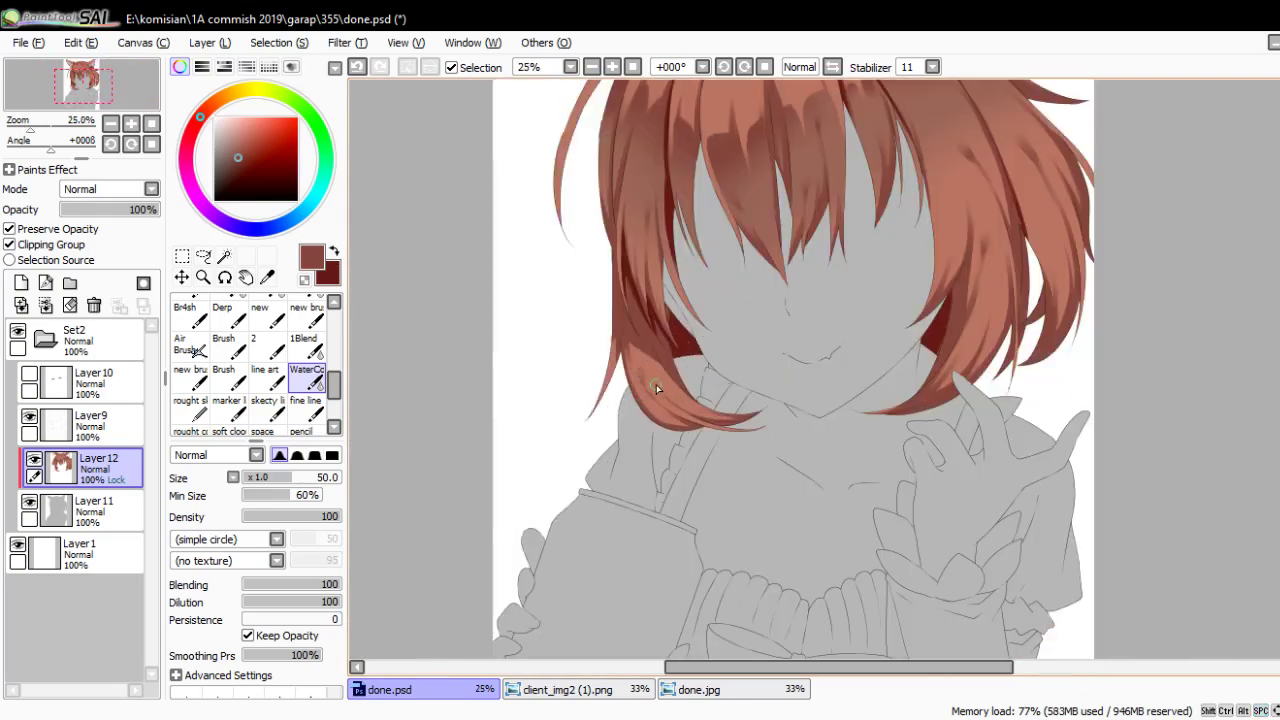
scroll(634, 334, up, 2)
scroll(623, 363, up, 2)
Stroke darker shading down the left hair strand with the line art brush
key(n)
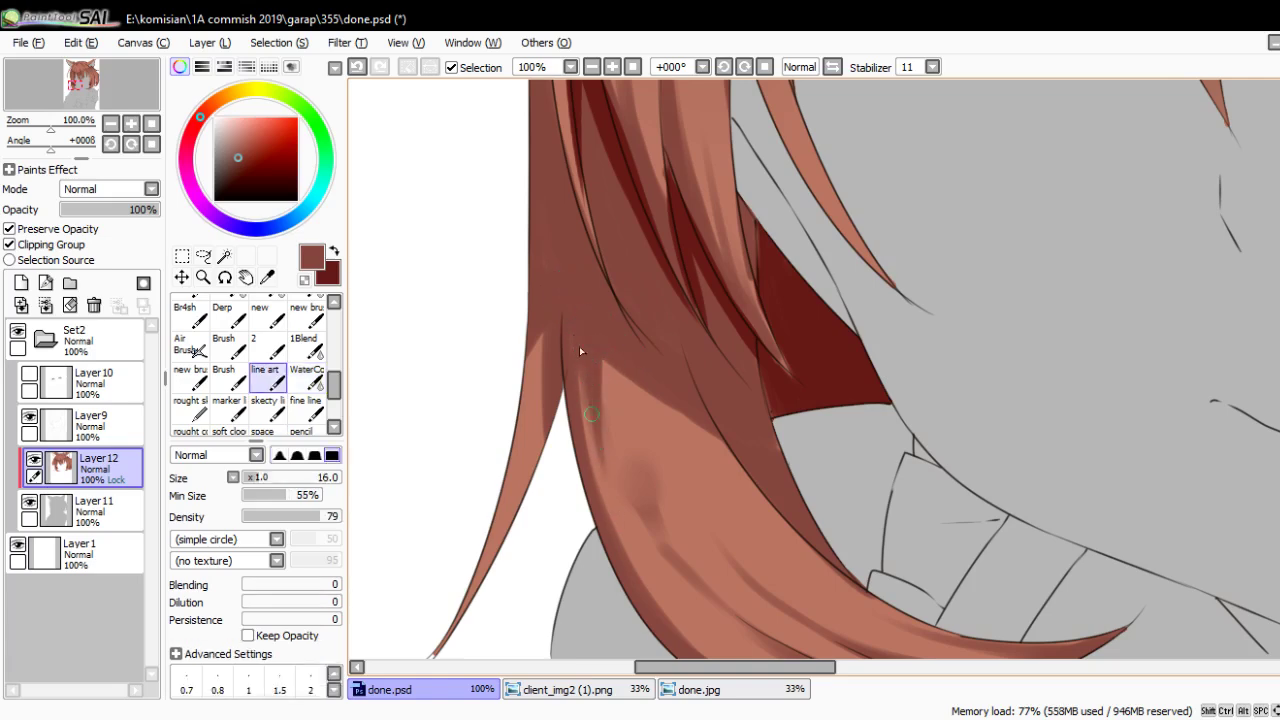
mouse_move(546, 352)
mouse_down()
mouse_move(523, 603)
mouse_move(491, 591)
mouse_up()
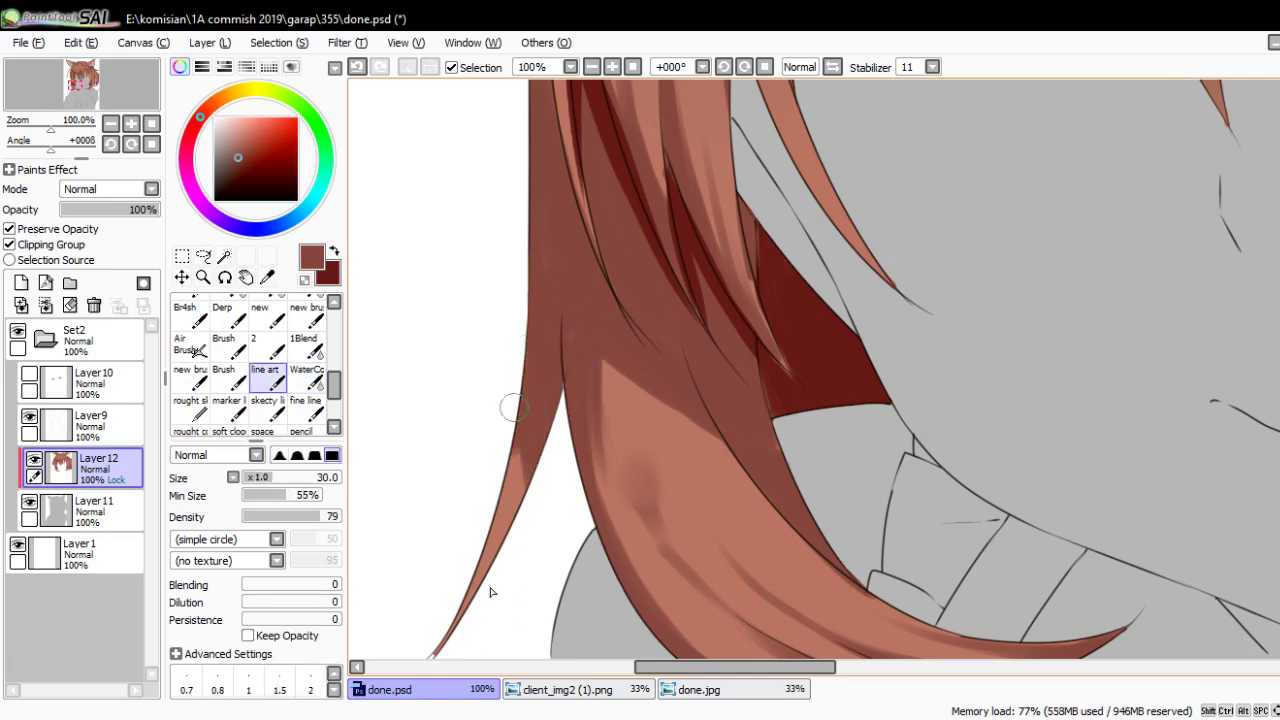
drag(520, 450, 468, 600)
drag(543, 380, 497, 527)
Recentre the view on the hair and display the finished done.jpg illustration
scroll(502, 497, down, 3)
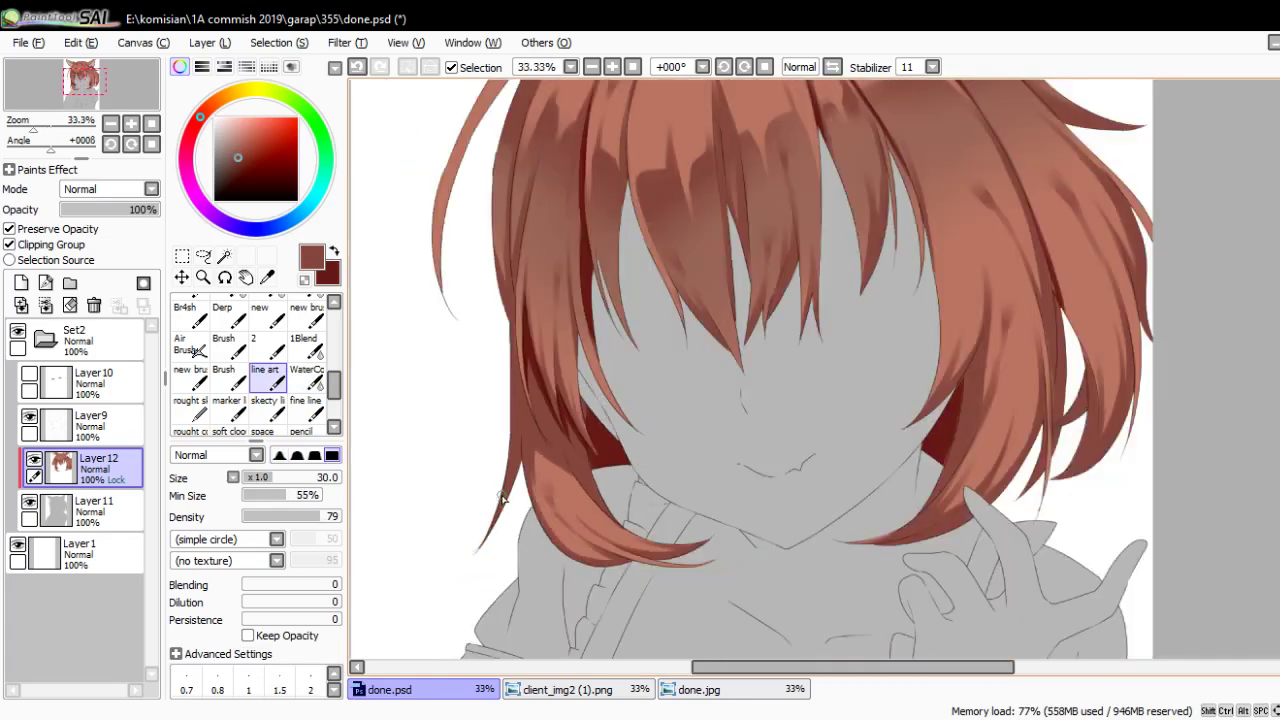
scroll(520, 470, down, 1)
scroll(567, 439, up, 2)
scroll(565, 450, down, 1)
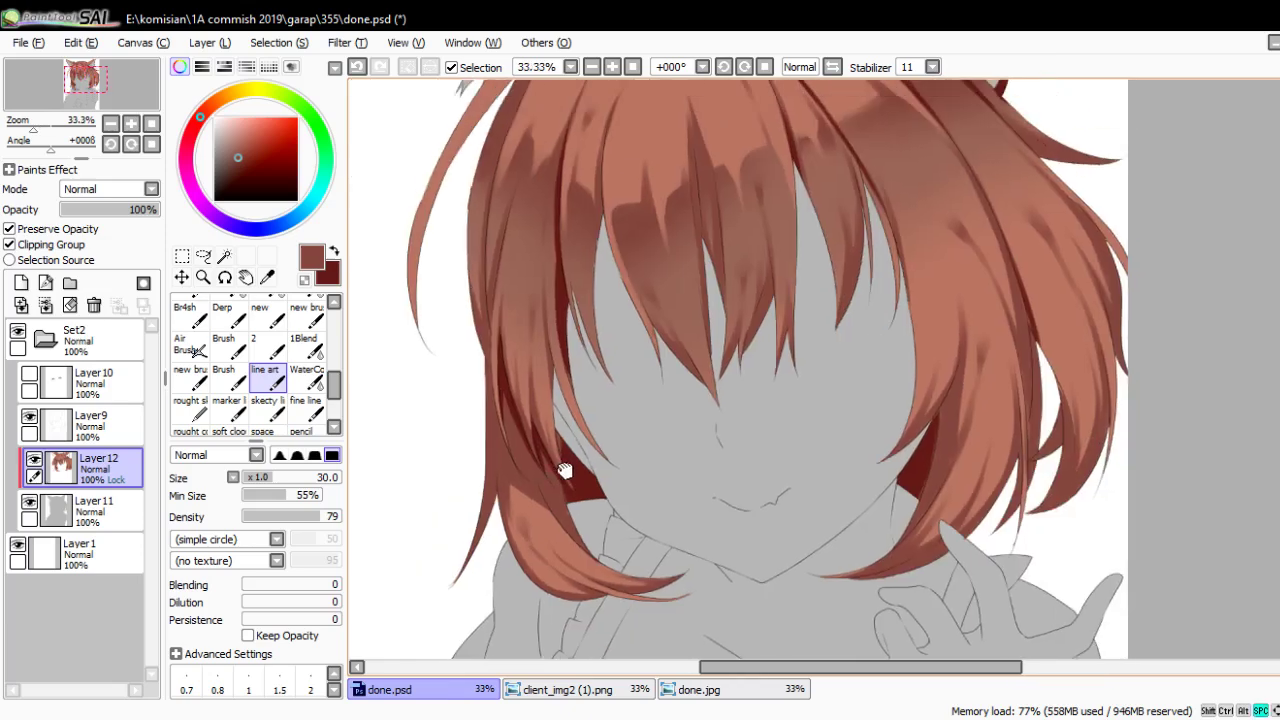
scroll(615, 480, down, 1)
drag(643, 491, 641, 459)
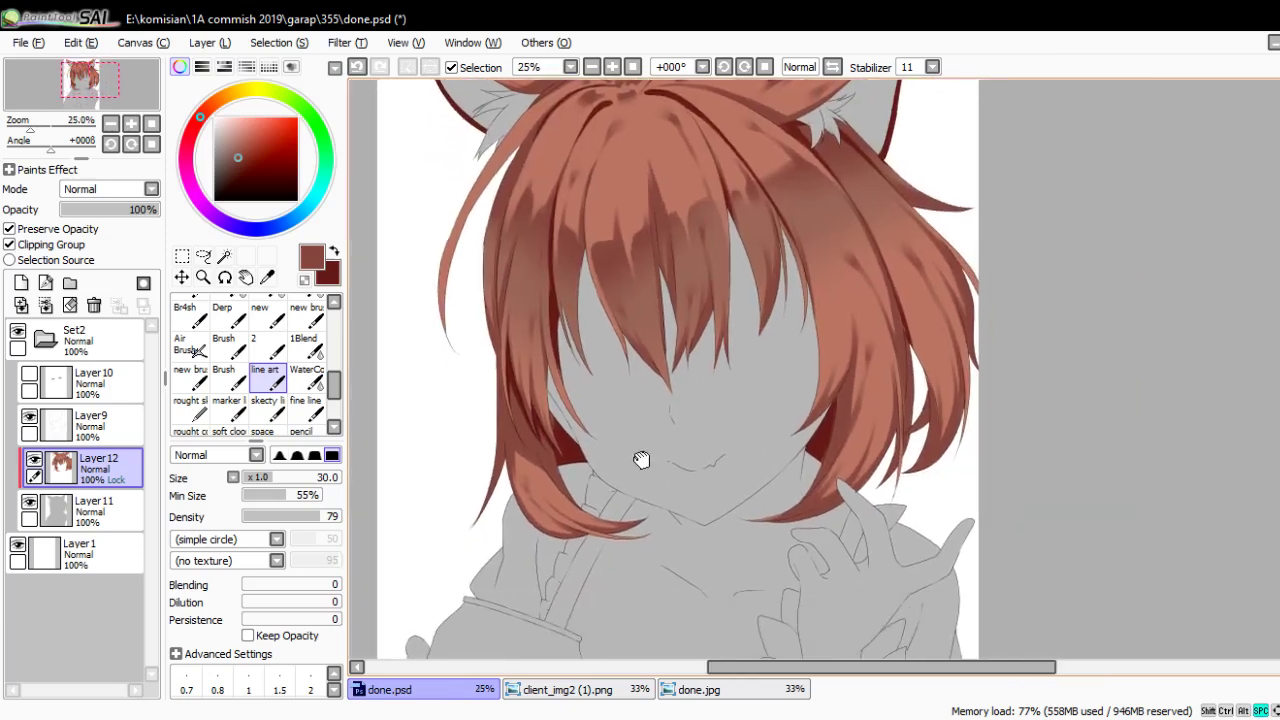
click(712, 689)
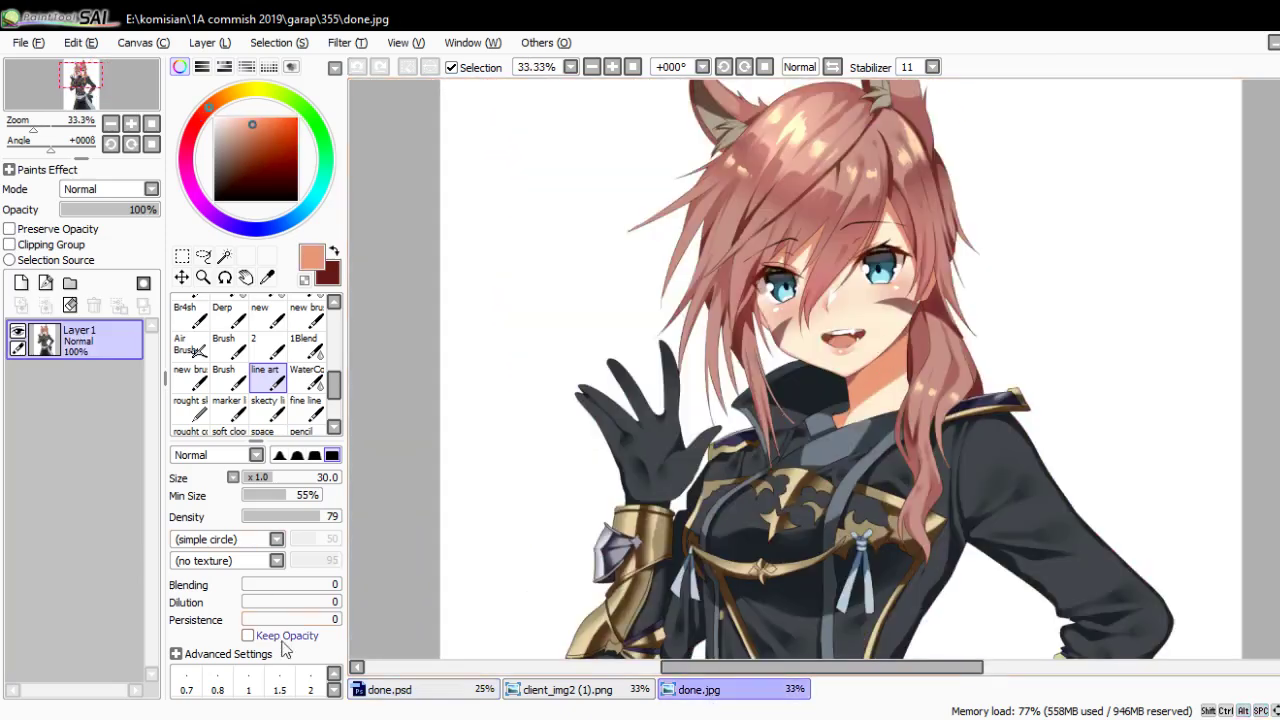
Back in done.psd, airbrush a soft light tint over the hair tips at size 500
click(394, 697)
click(190, 345)
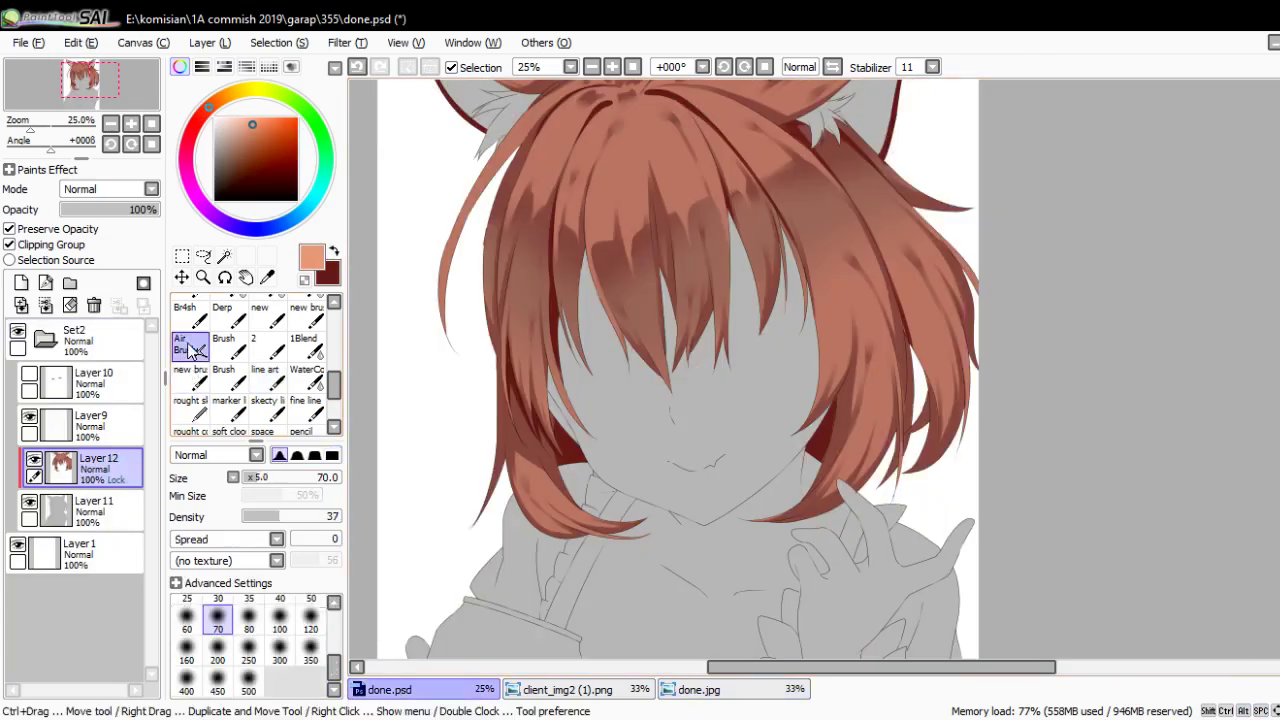
key(bracketright)
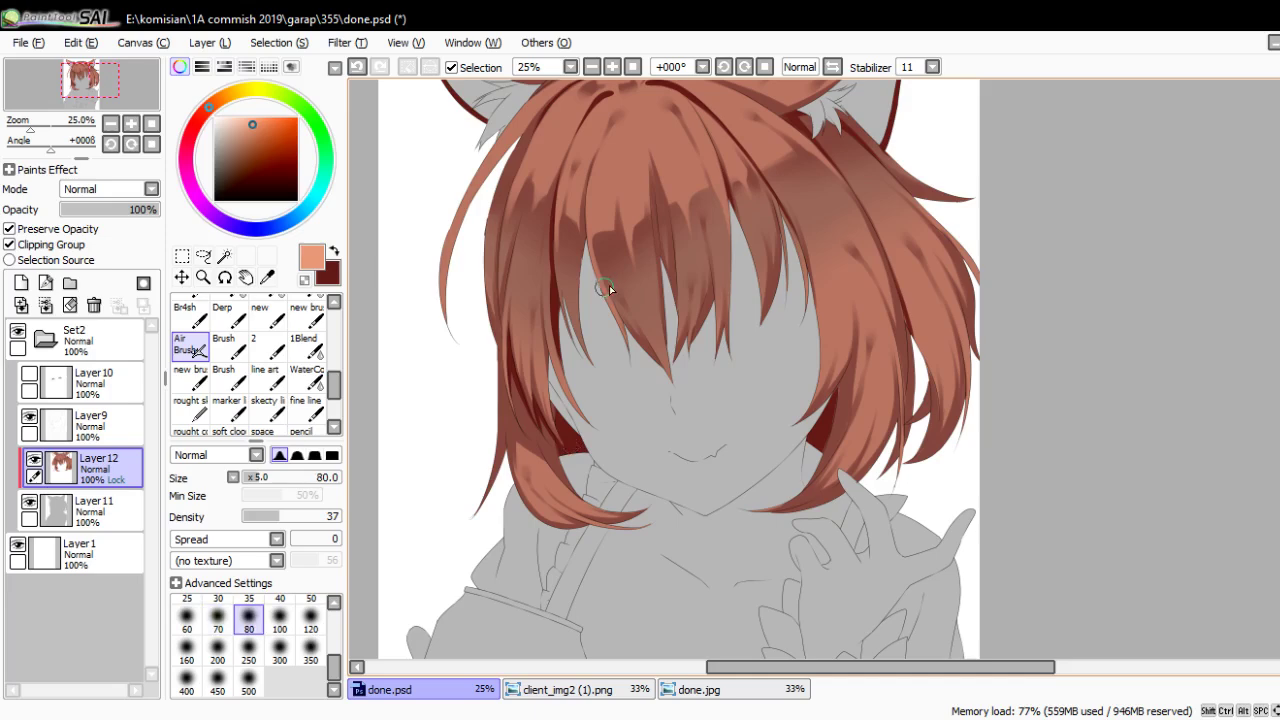
key(bracketright)
key(bracketright)
key(bracketright)
key(bracketright)
key(bracketright)
key(bracketright)
mouse_move(735, 330)
mouse_down()
mouse_move(647, 508)
mouse_move(820, 370)
mouse_move(728, 461)
mouse_up()
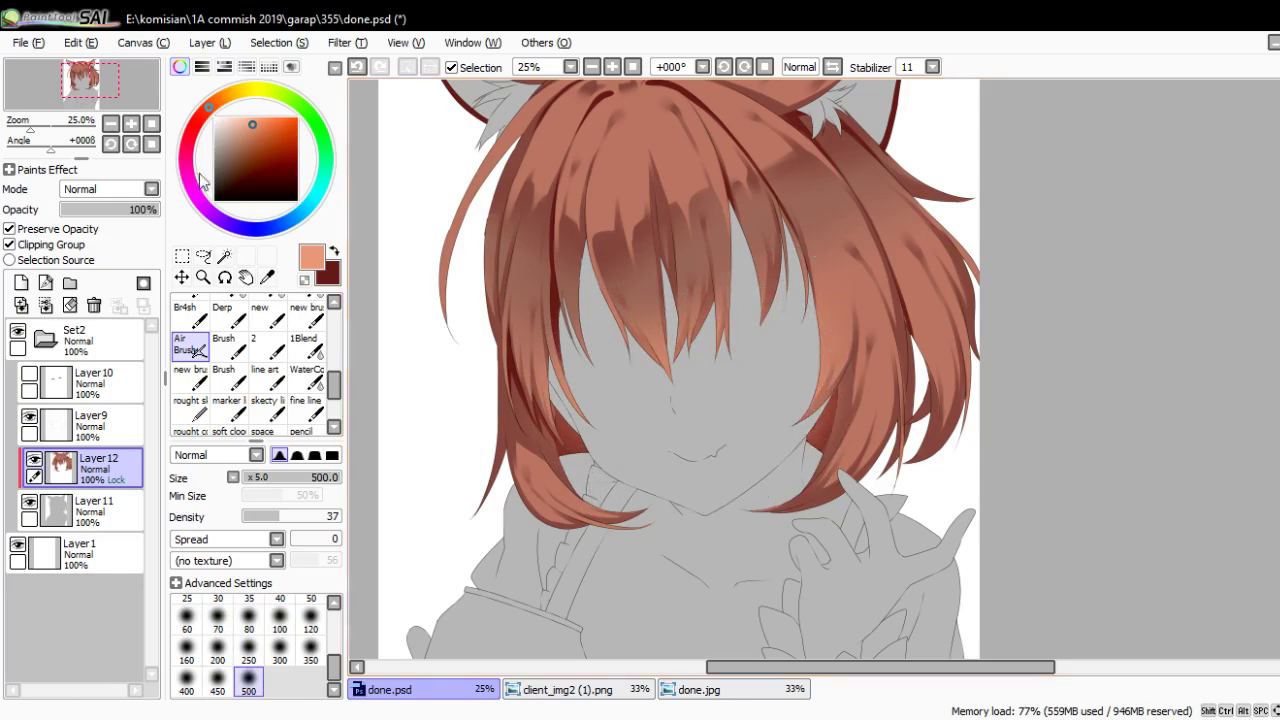
Airbrush a pink tint over the right-side hair strands
click(197, 188)
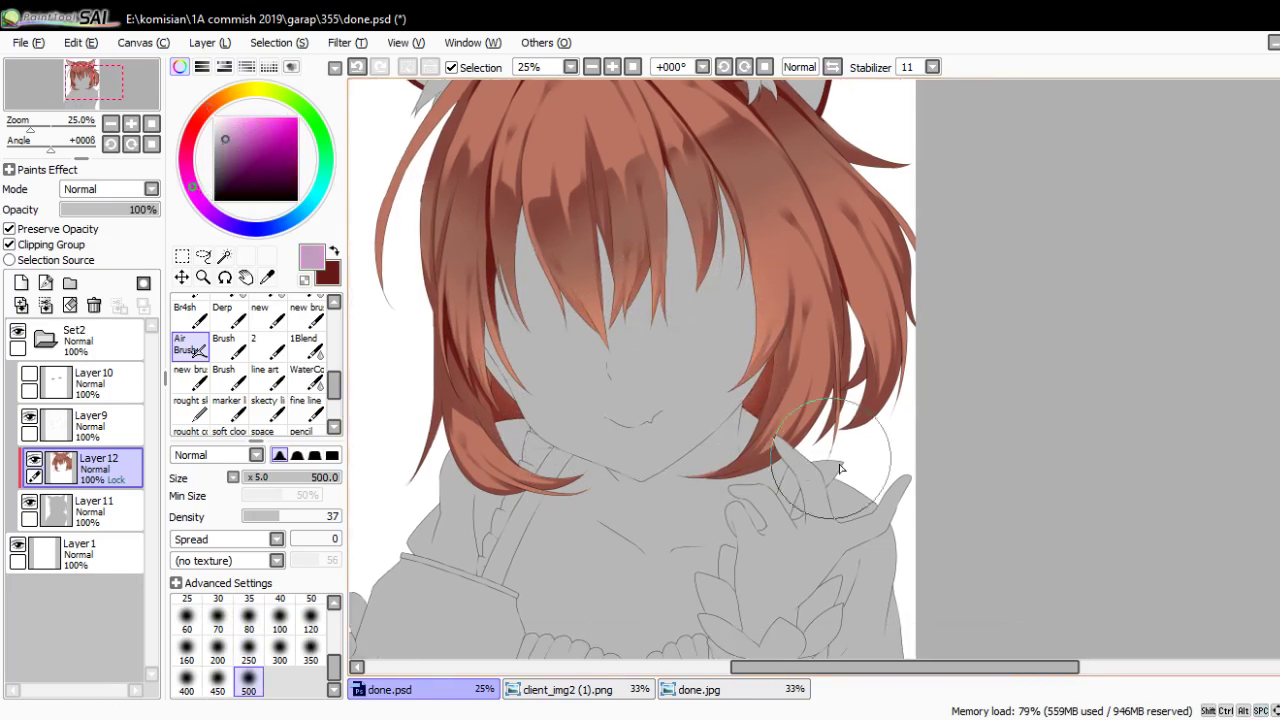
drag(760, 400, 700, 365)
mouse_move(931, 300)
mouse_down()
mouse_move(966, 206)
mouse_move(885, 480)
mouse_up()
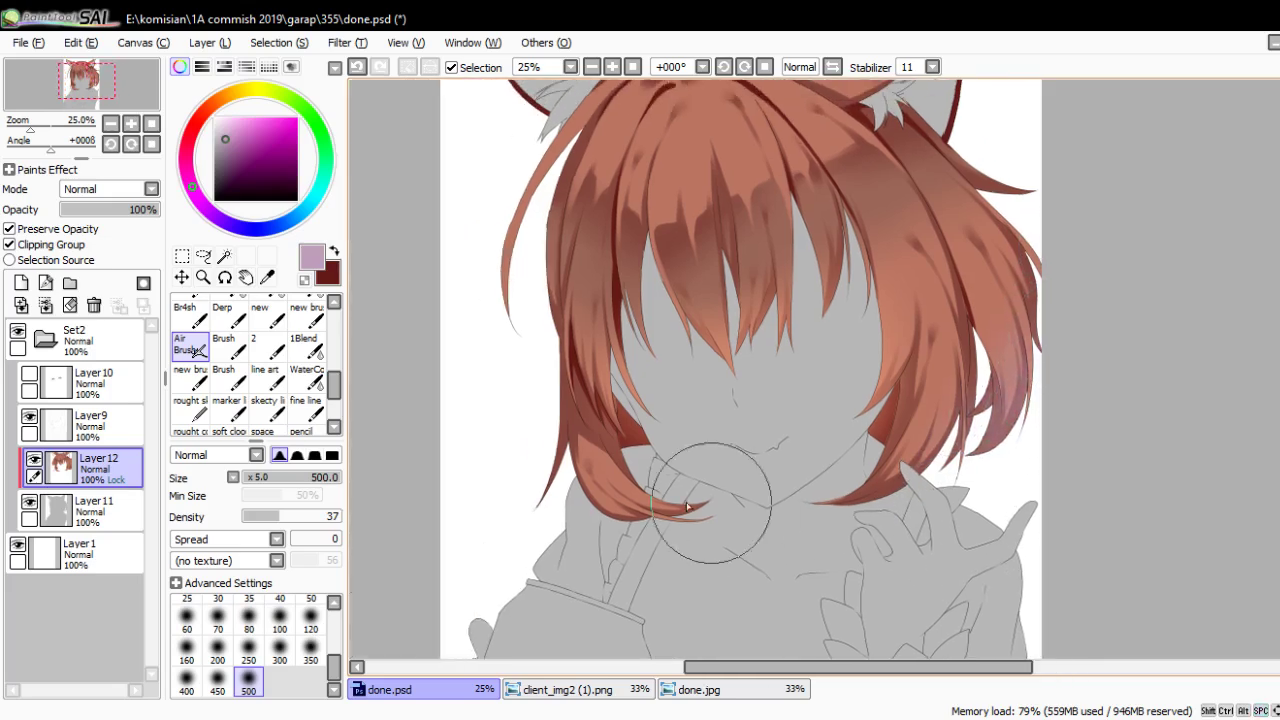
drag(581, 483, 711, 503)
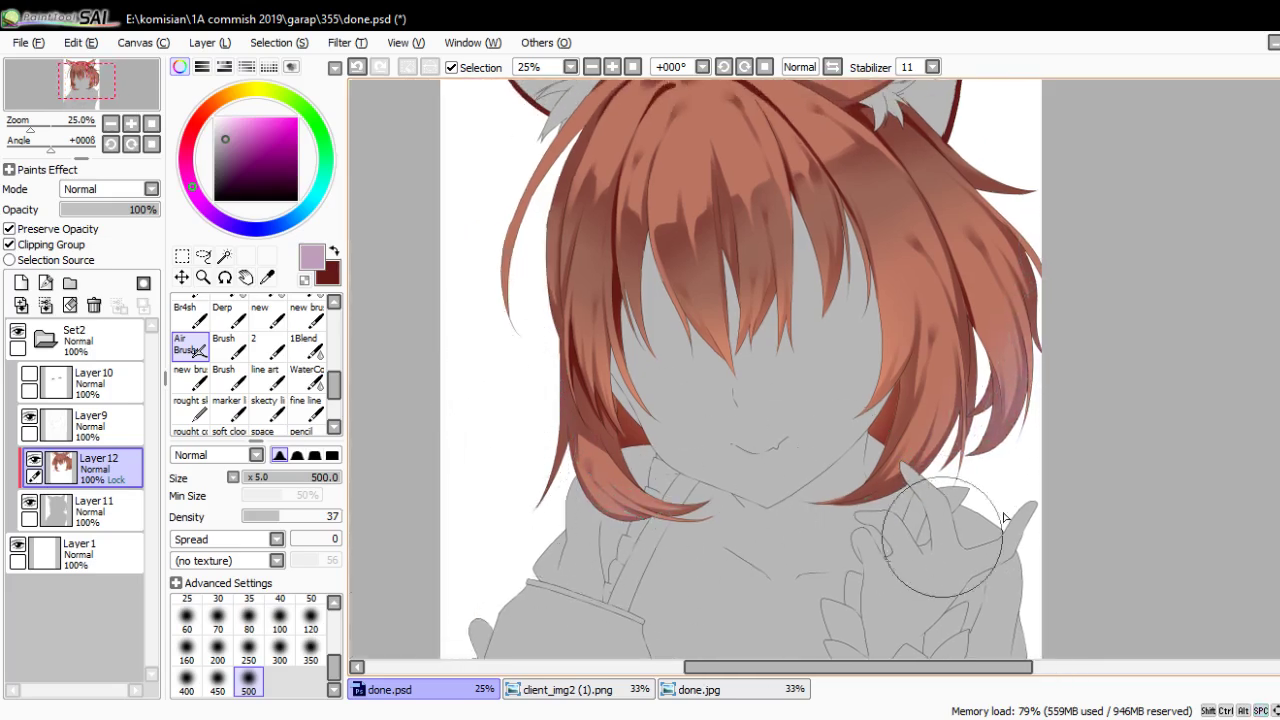
key(space)
drag(1074, 319, 982, 402)
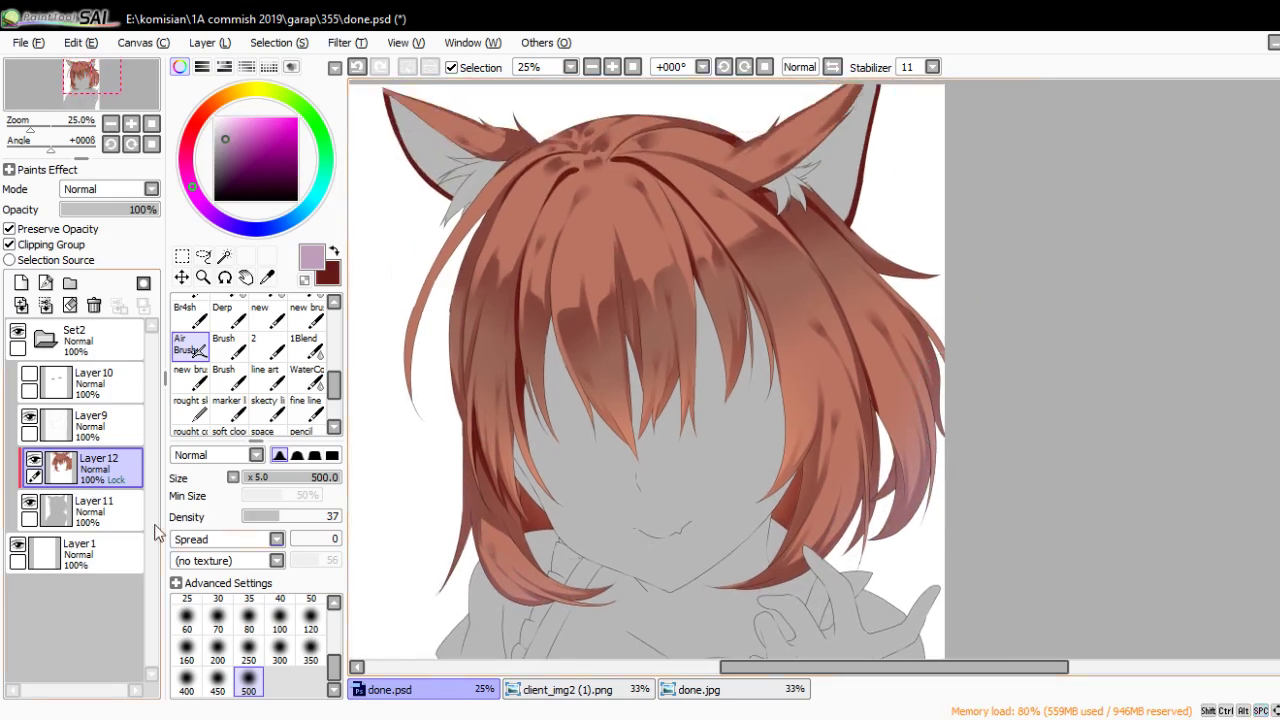
Add Layer 13 clipped to the hair, set to Luminosity, with a hair tone picked
click(21, 283)
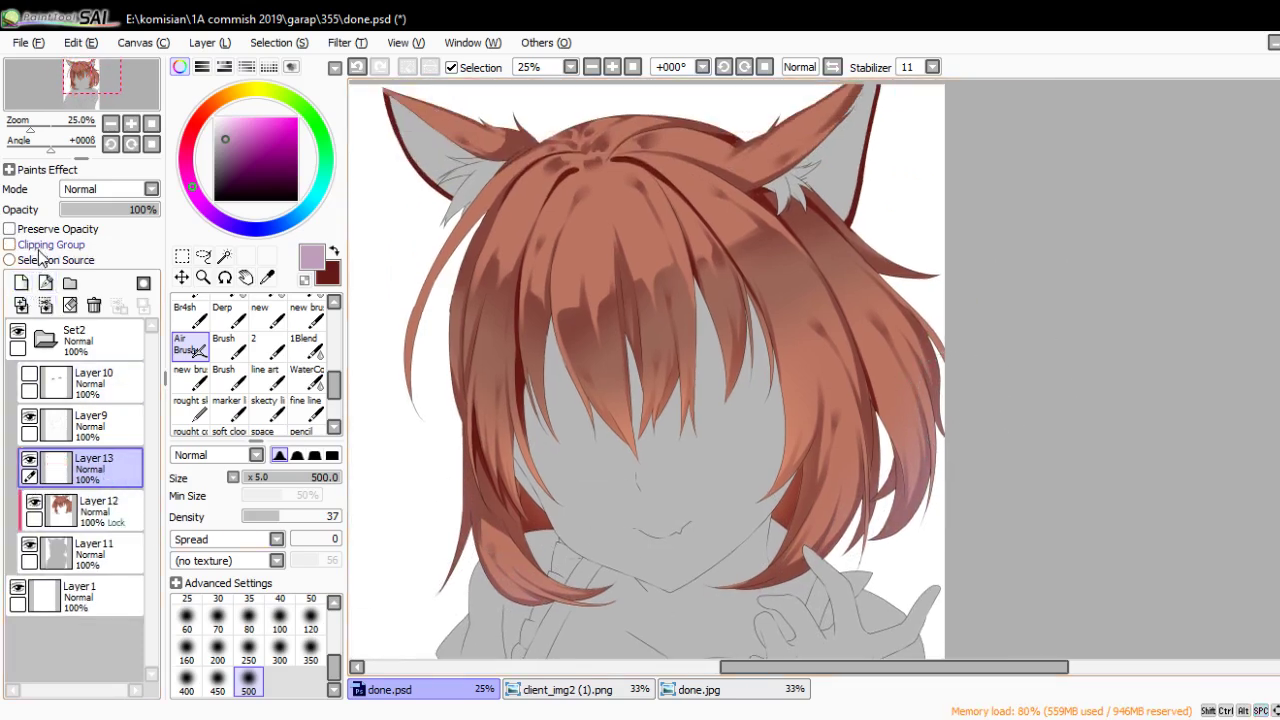
click(40, 245)
ctrl+click(60, 510)
alt+click(595, 244)
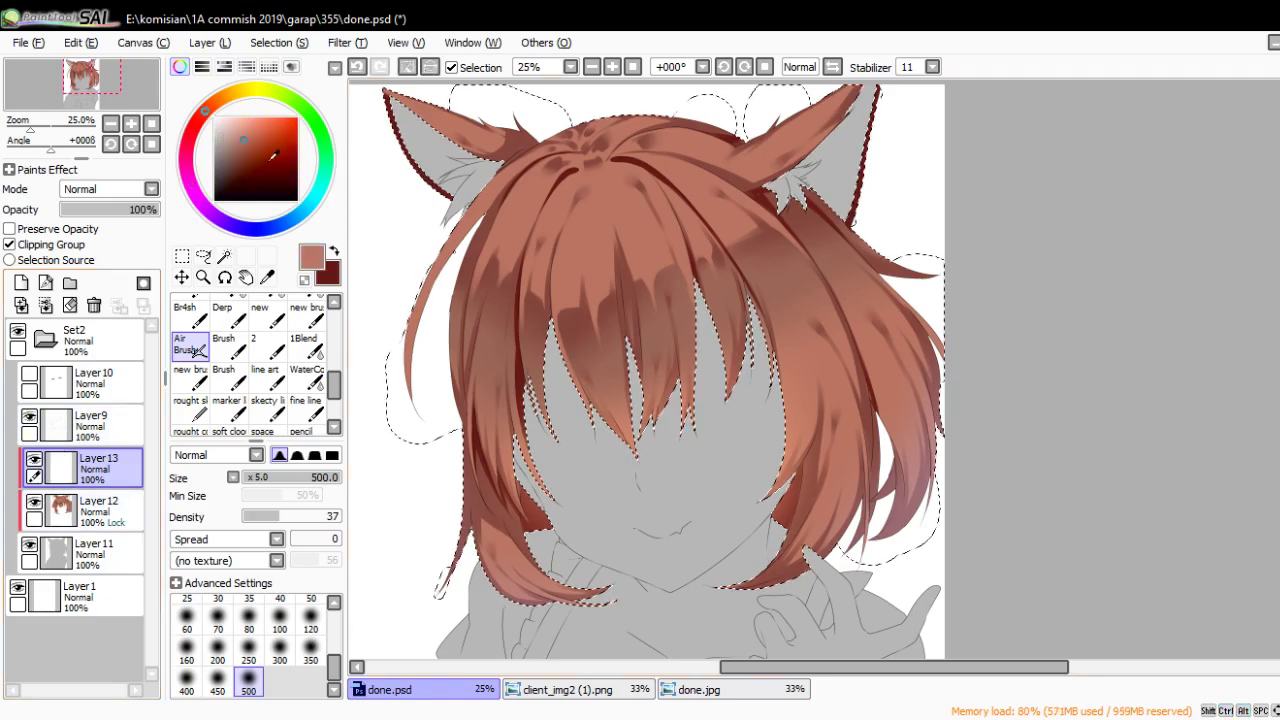
click(88, 272)
Airbrush a bright glow across the upper-left hair at sizes 400–500
drag(603, 321, 613, 394)
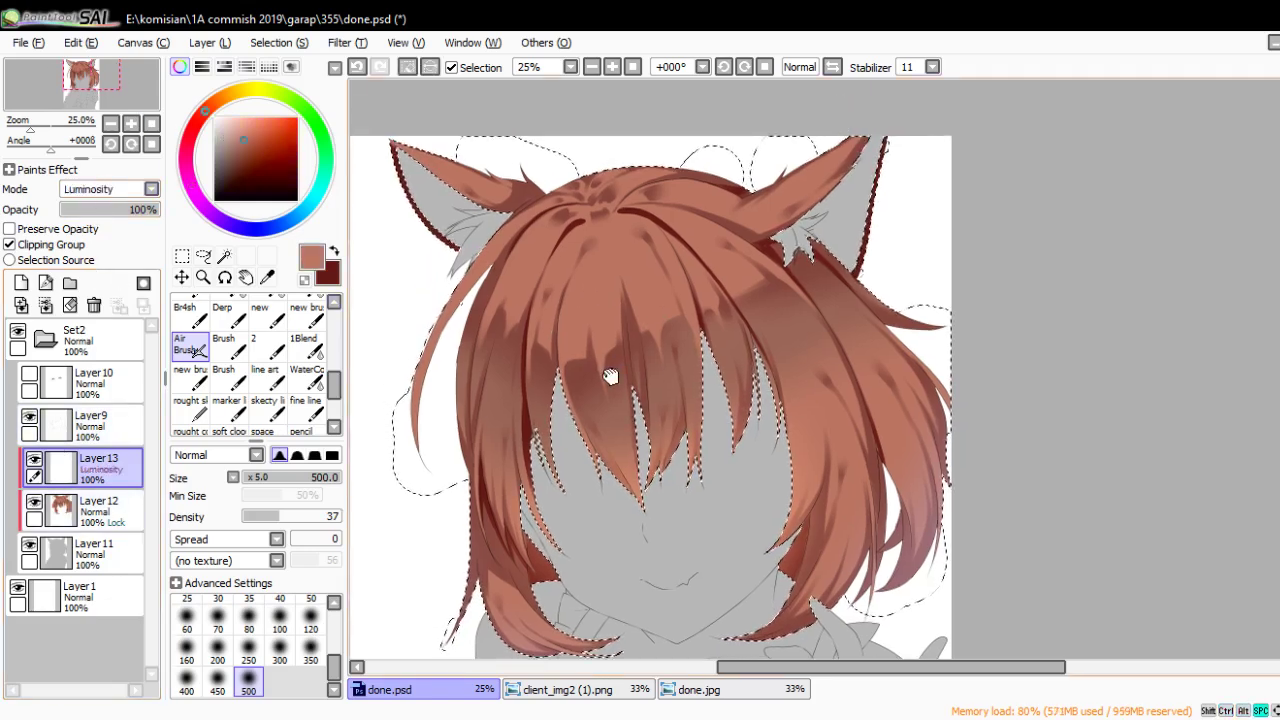
key(bracketleft)
mouse_move(530, 315)
mouse_down()
mouse_move(618, 338)
mouse_move(553, 254)
mouse_move(680, 288)
mouse_up()
key(bracketright)
key(bracketright)
key(bracketleft)
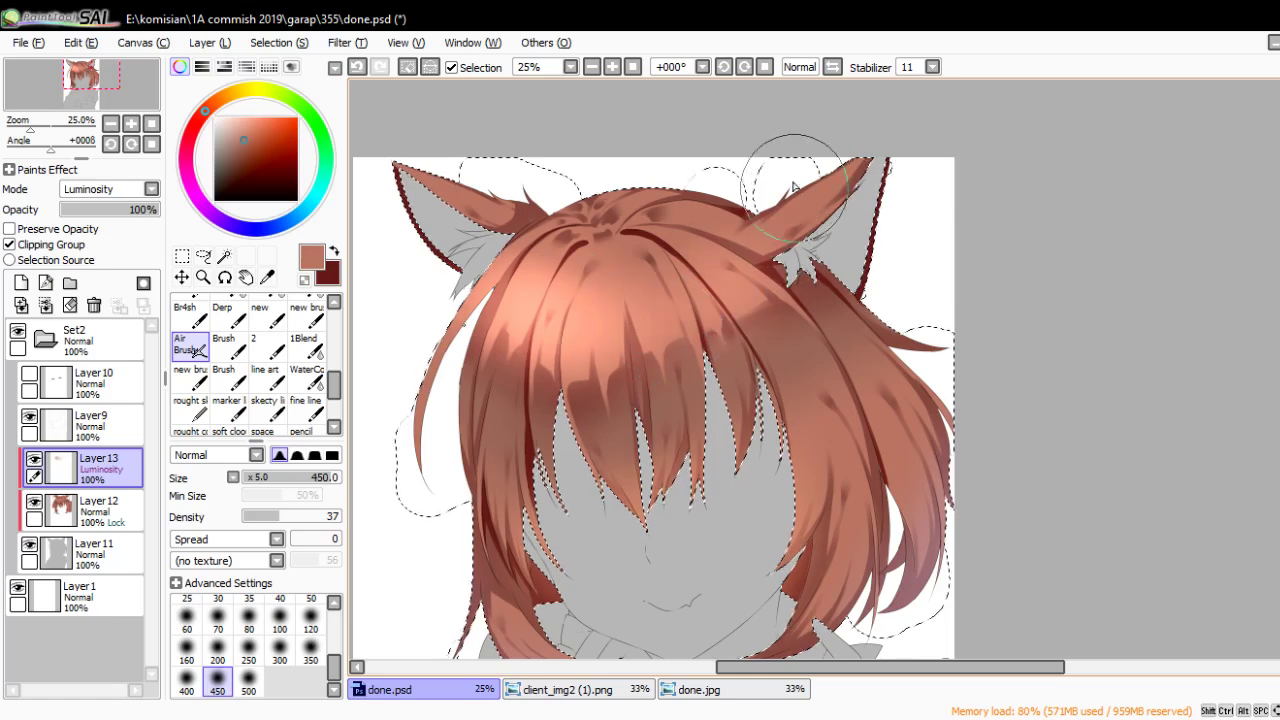
key(bracketright)
mouse_move(518, 286)
mouse_down()
mouse_move(581, 348)
mouse_move(560, 300)
mouse_move(736, 300)
mouse_up()
key(bracketleft)
key(bracketleft)
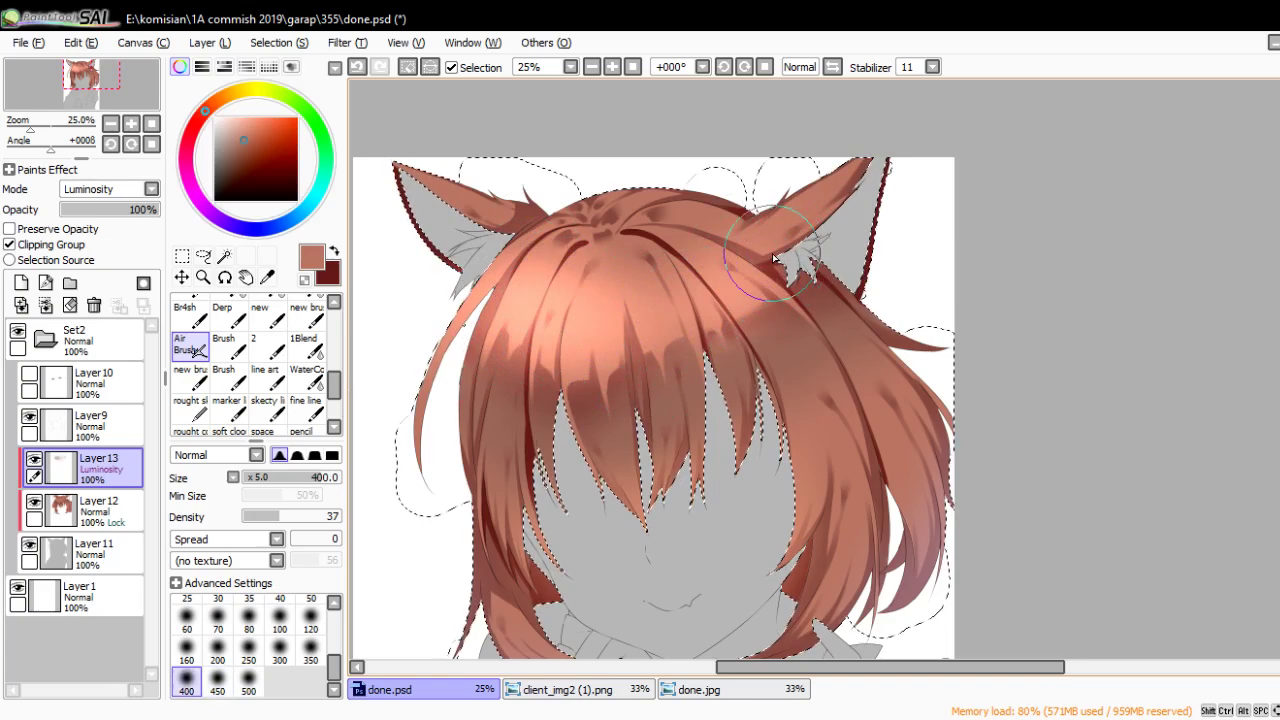
Pick a light peach highlight with the line art brush and return to Layer 12
scroll(745, 275, down, 3)
scroll(720, 275, down, 2)
key(n)
scroll(703, 274, up, 7)
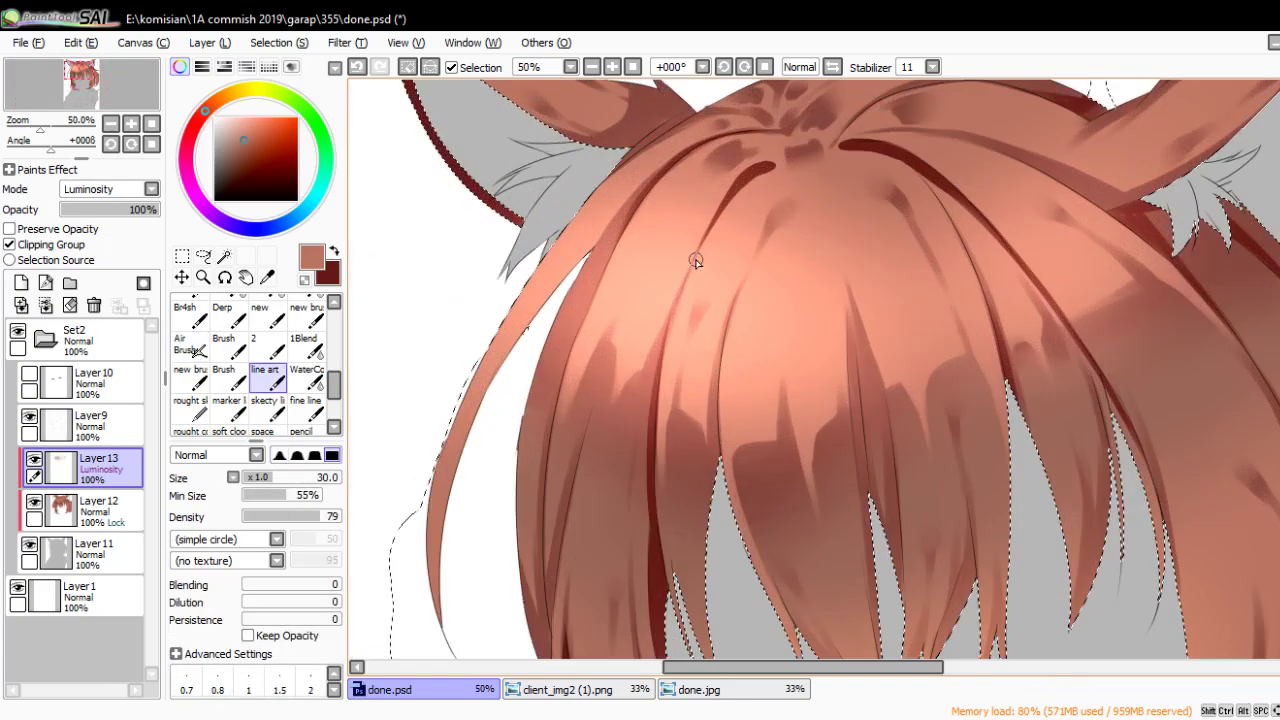
alt+click(694, 263)
click(85, 510)
Add a new clipped Layer 14 and ready the hard-edged highlight brush
click(21, 282)
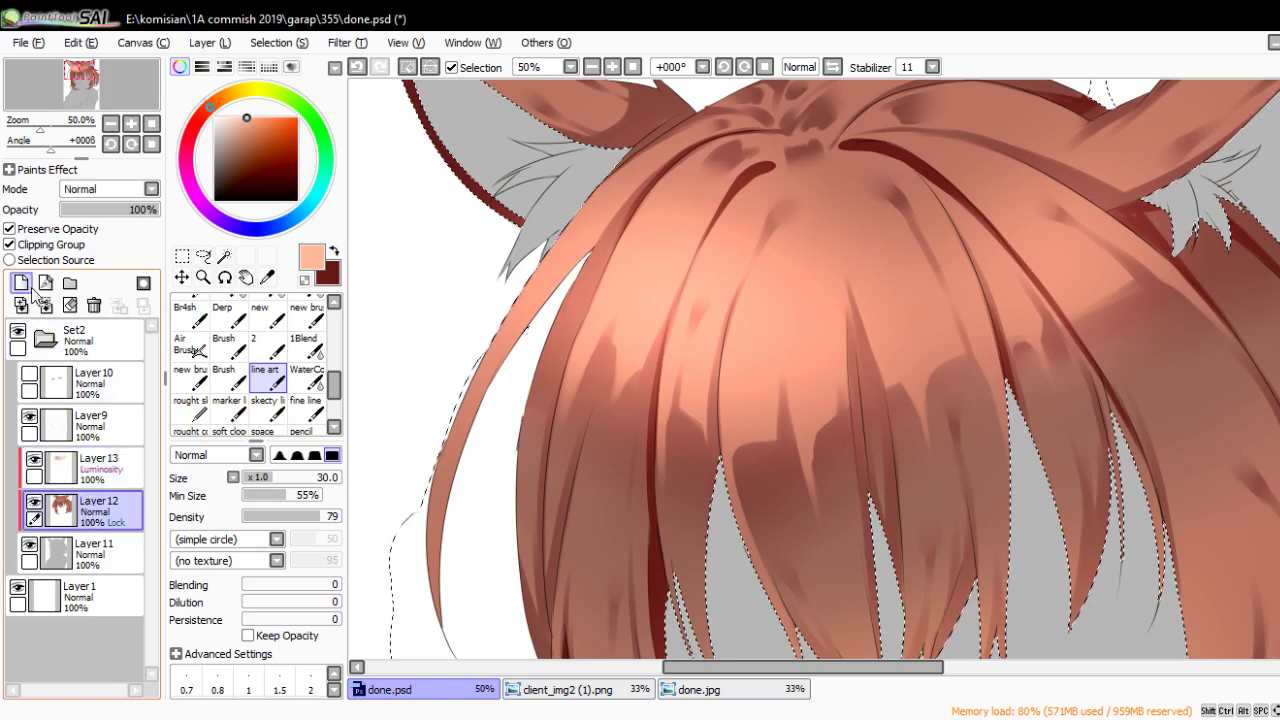
key(b)
scroll(605, 373, up, 2)
key(Delete)
Paint a pale peach highlight down the first hair strand, widening and extending it
mouse_move(597, 245)
mouse_down()
mouse_move(597, 510)
mouse_move(584, 460)
mouse_up()
key(ctrl+z)
key(ctrl+z)
drag(585, 265, 582, 470)
key(ctrl+z)
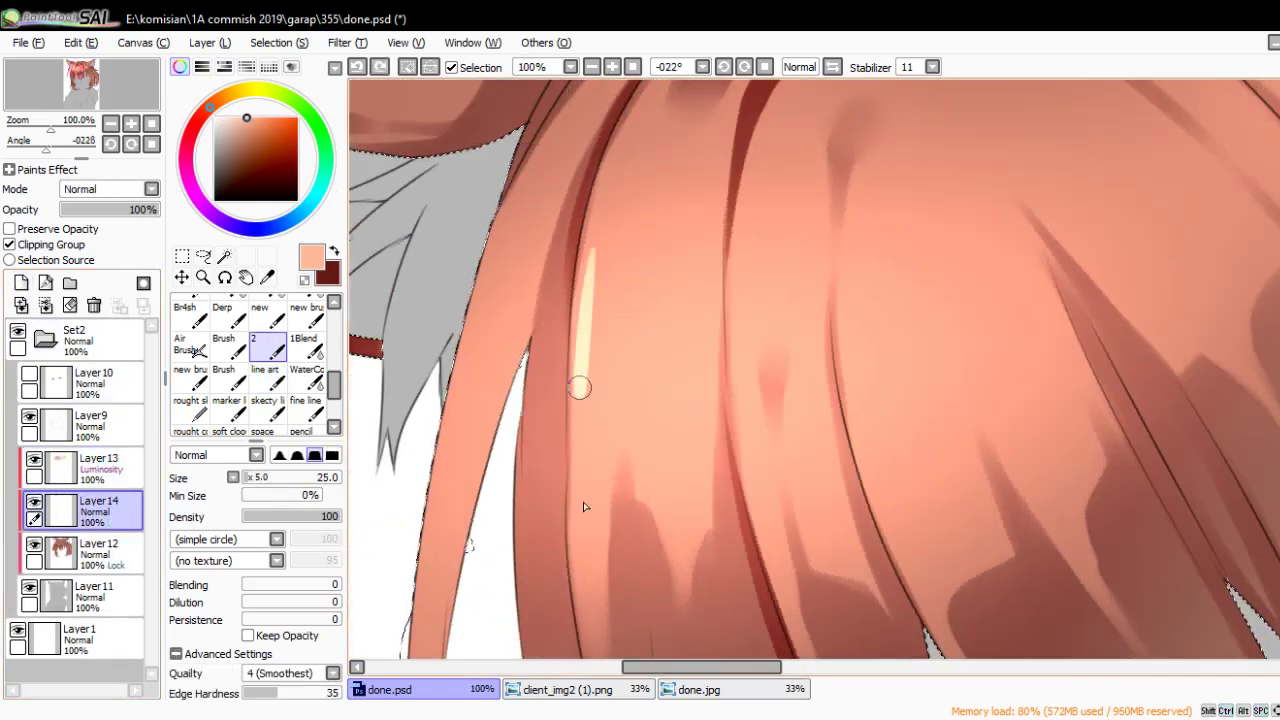
key(ctrl+z)
drag(586, 265, 584, 515)
mouse_move(588, 448)
mouse_down()
mouse_move(596, 330)
mouse_move(606, 448)
mouse_up()
drag(610, 375, 630, 461)
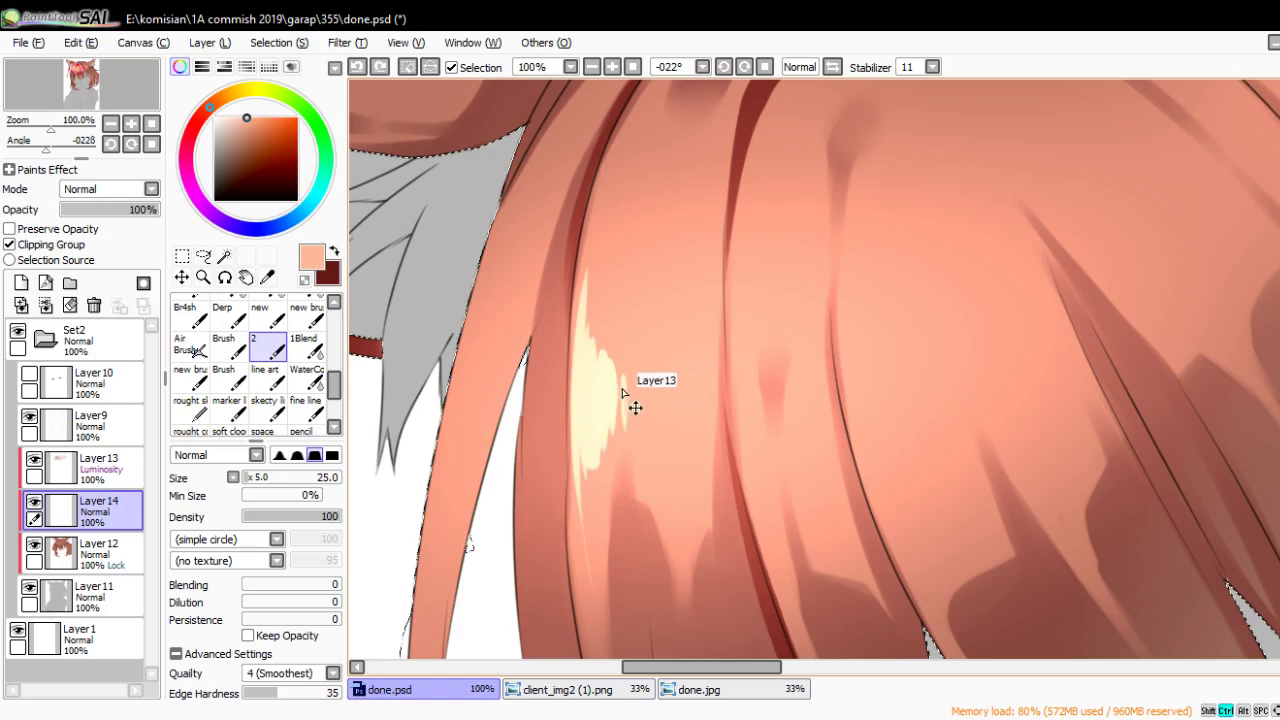
Rework that strand highlight into a jagged-edged patch and enlarge it
mouse_move(1065, 350)
mouse_down()
mouse_move(727, 389)
mouse_move(606, 320)
mouse_move(590, 335)
mouse_move(578, 490)
mouse_move(582, 388)
mouse_up()
key(ctrl+z)
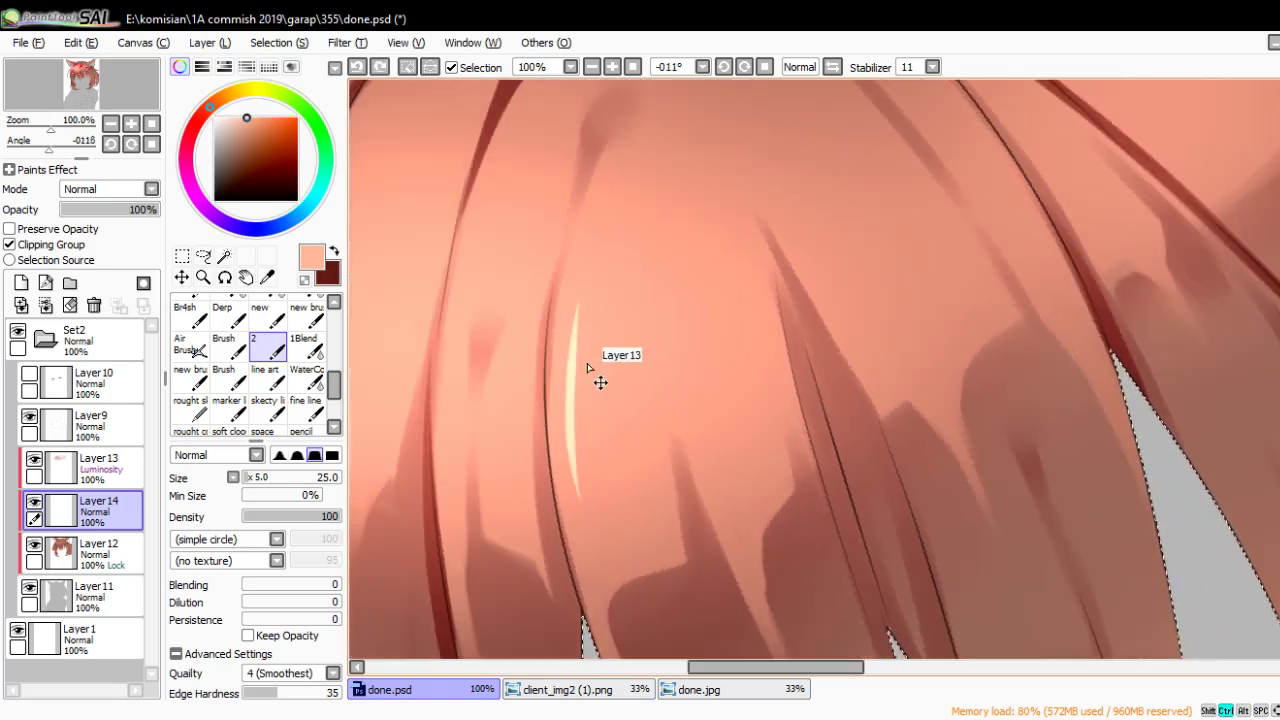
drag(578, 305, 583, 463)
key(ctrl+z)
mouse_move(585, 340)
mouse_down()
mouse_move(597, 453)
mouse_move(628, 405)
mouse_up()
drag(707, 376, 729, 402)
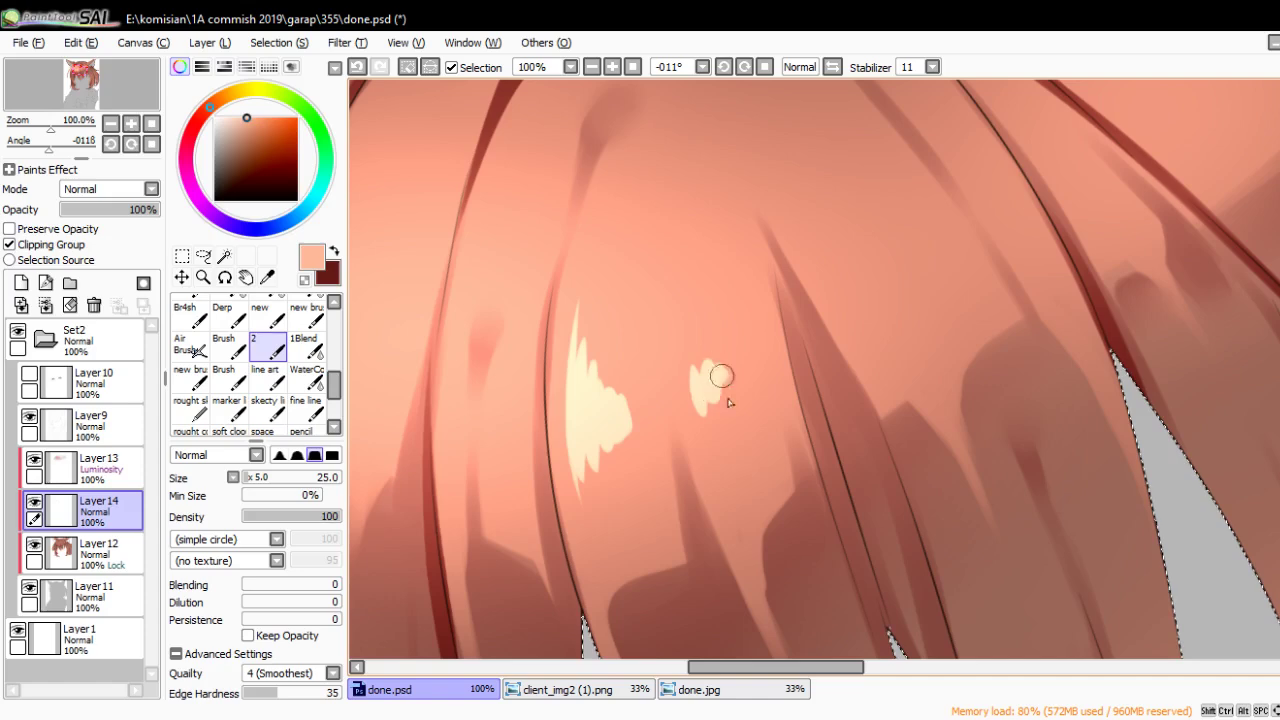
Rotate the view further, then brighten and extend the strand highlight
key(Delete)
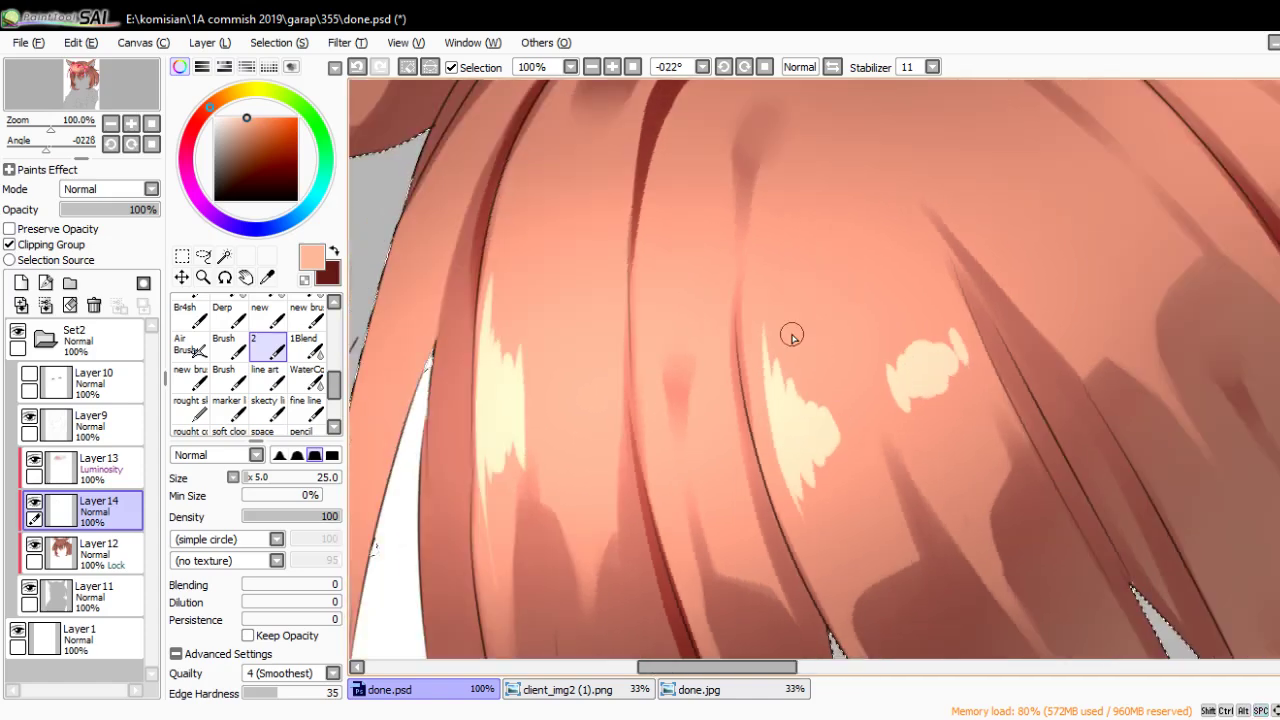
scroll(494, 463, down, 3)
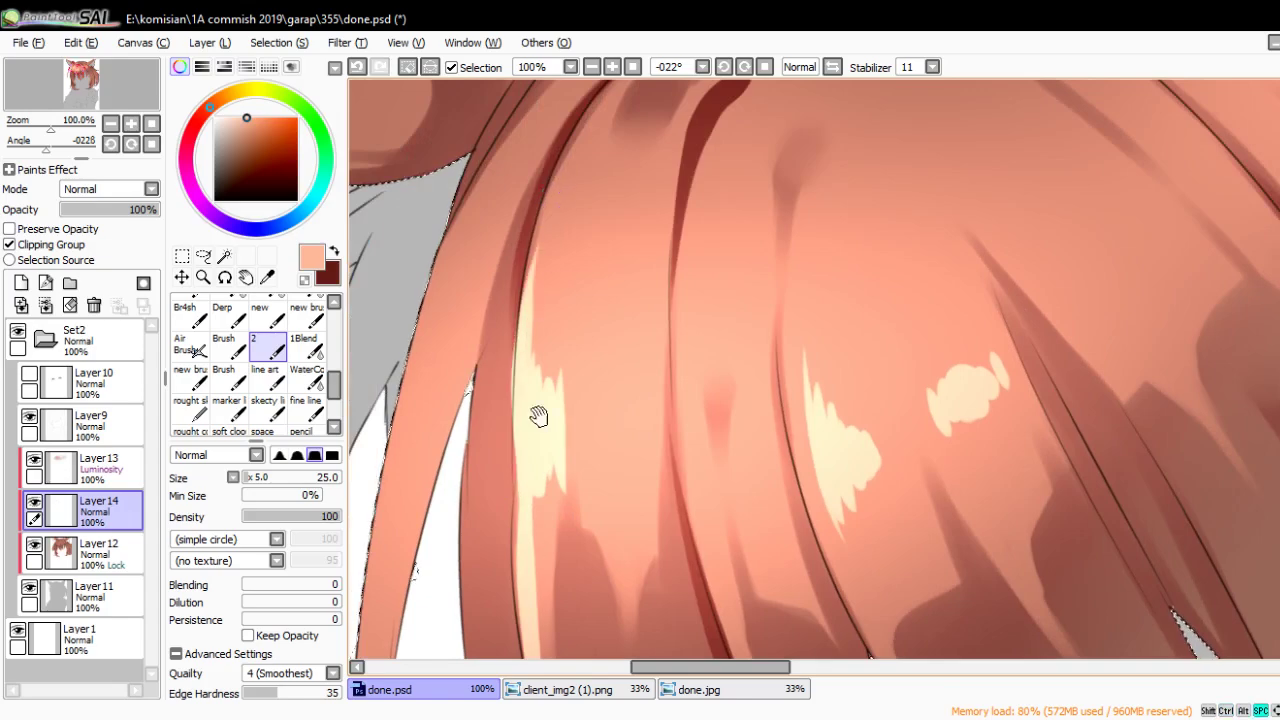
scroll(537, 414, up, 1)
scroll(558, 470, up, 3)
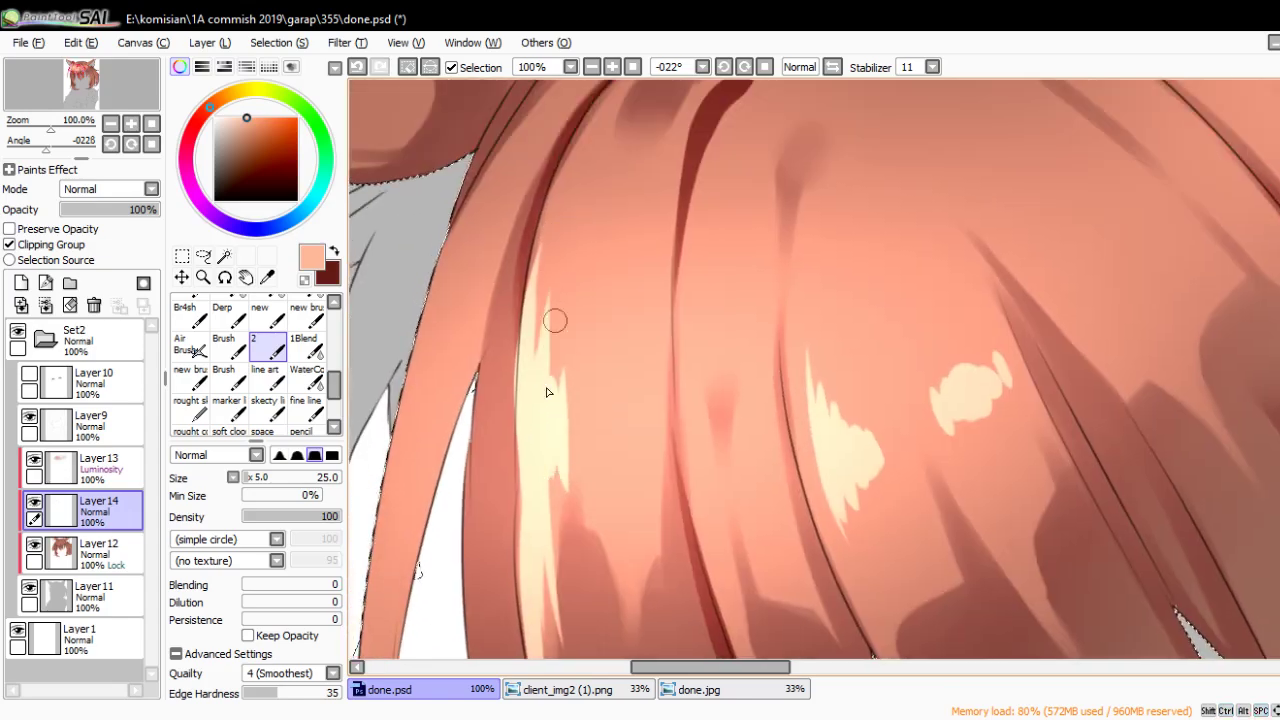
mouse_move(547, 392)
mouse_down()
mouse_move(562, 500)
mouse_move(551, 422)
mouse_up()
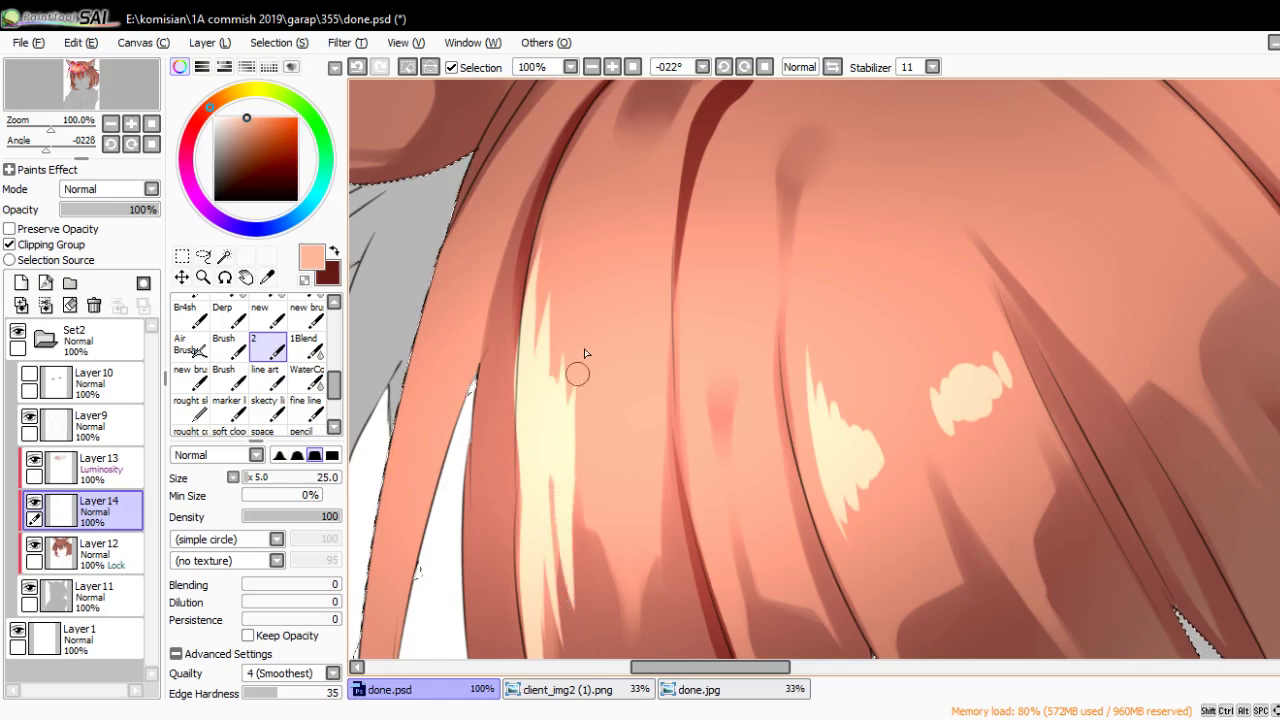
scroll(606, 331, down, 4)
scroll(491, 457, down, 1)
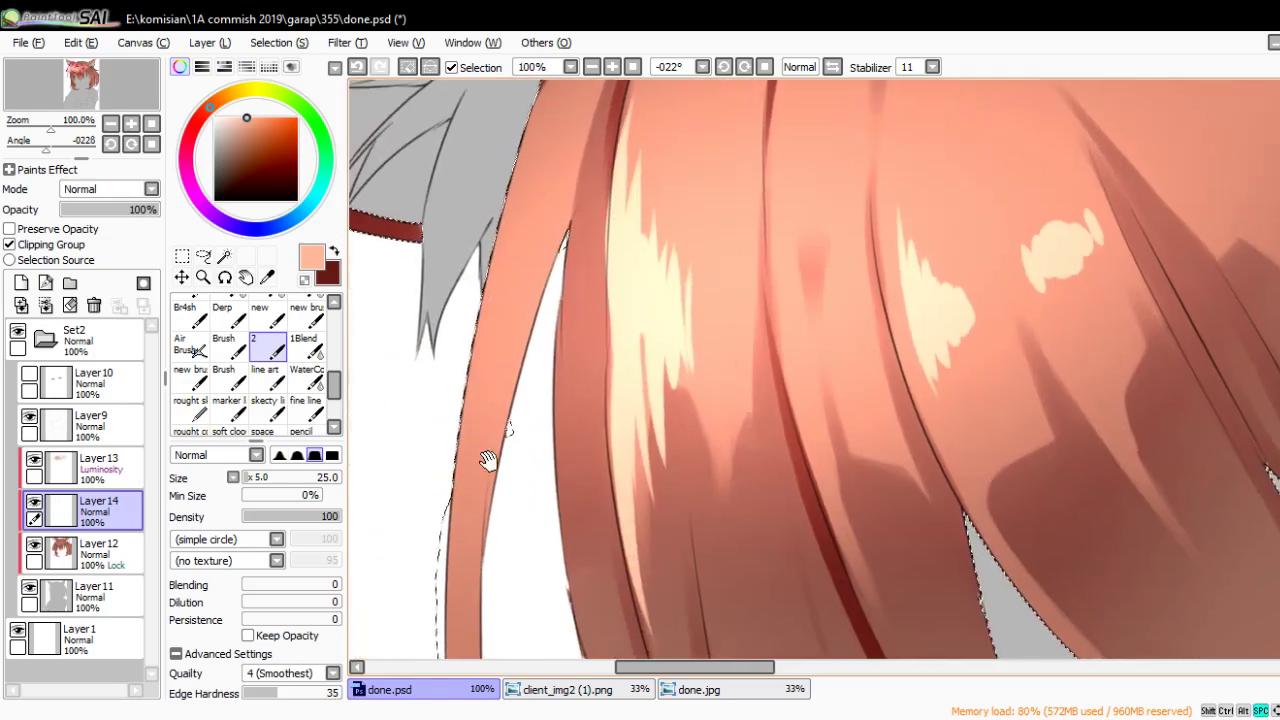
scroll(535, 250, down, 2)
scroll(535, 250, down, 4)
scroll(530, 290, up, 1)
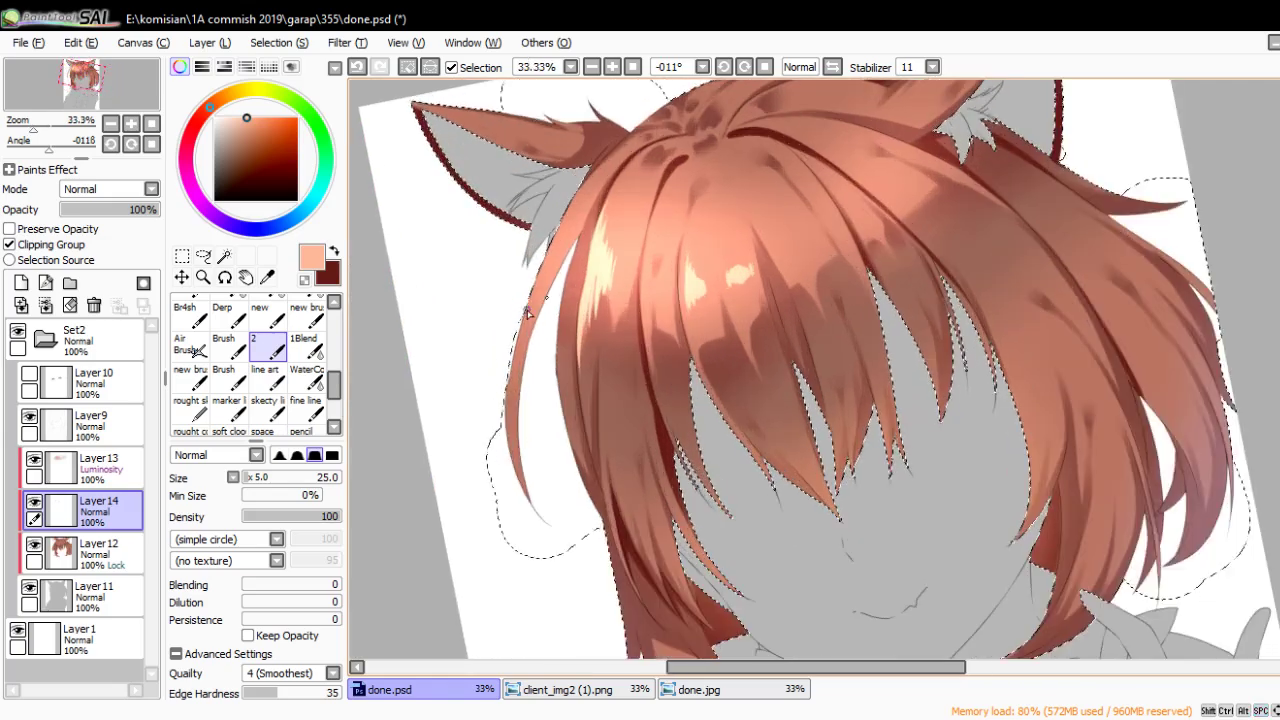
Paint light peach highlights along the left edges of two hair strands
key(Delete)
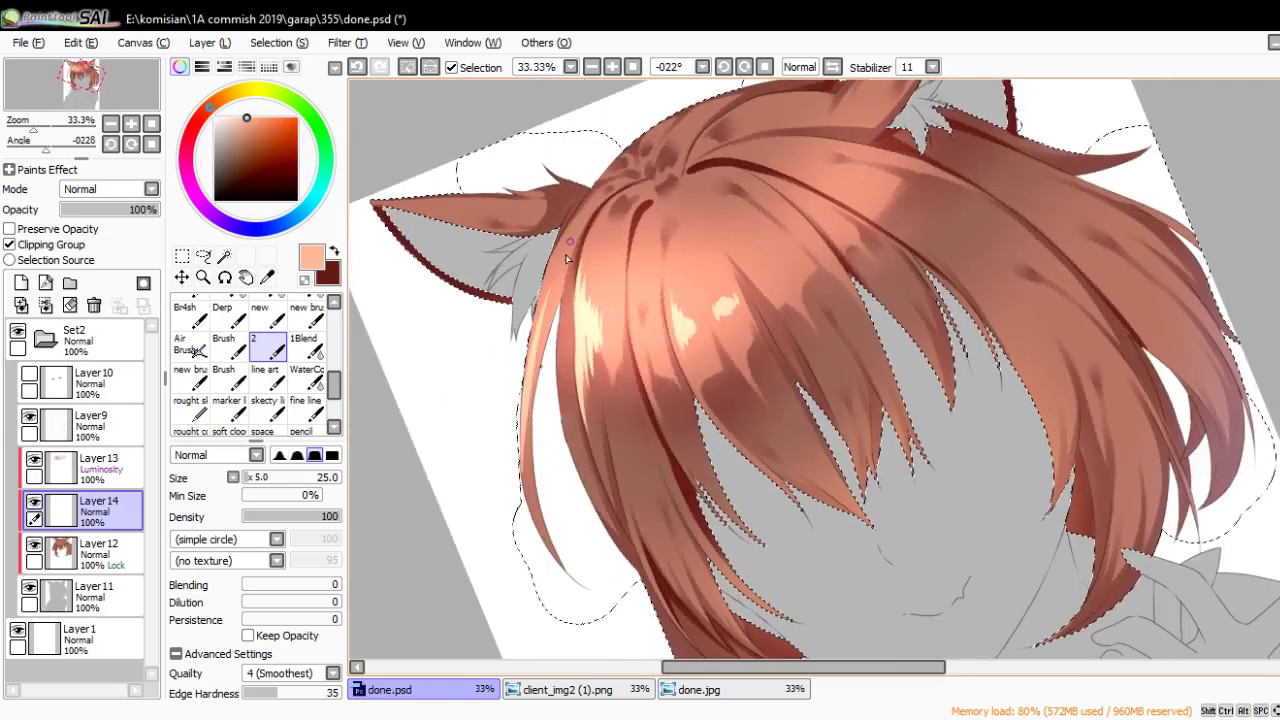
drag(541, 295, 533, 370)
key(ctrl+z)
drag(546, 280, 539, 355)
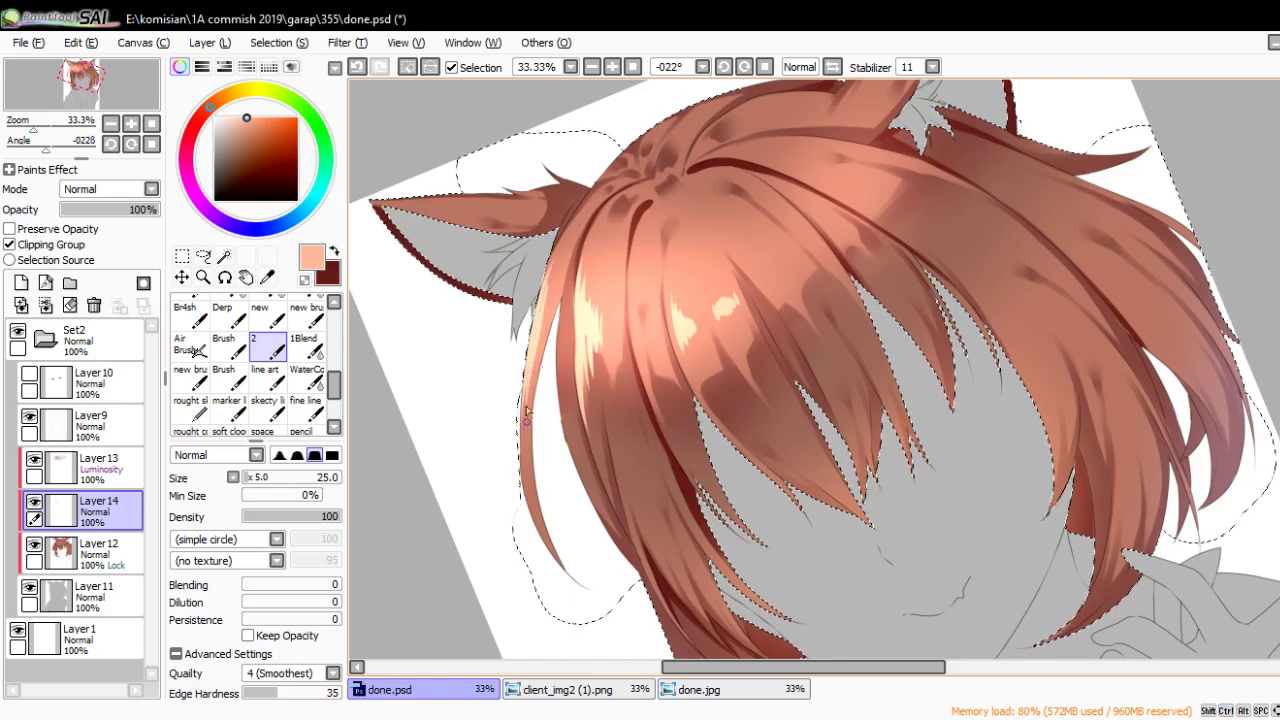
key(End)
scroll(615, 255, up, 3)
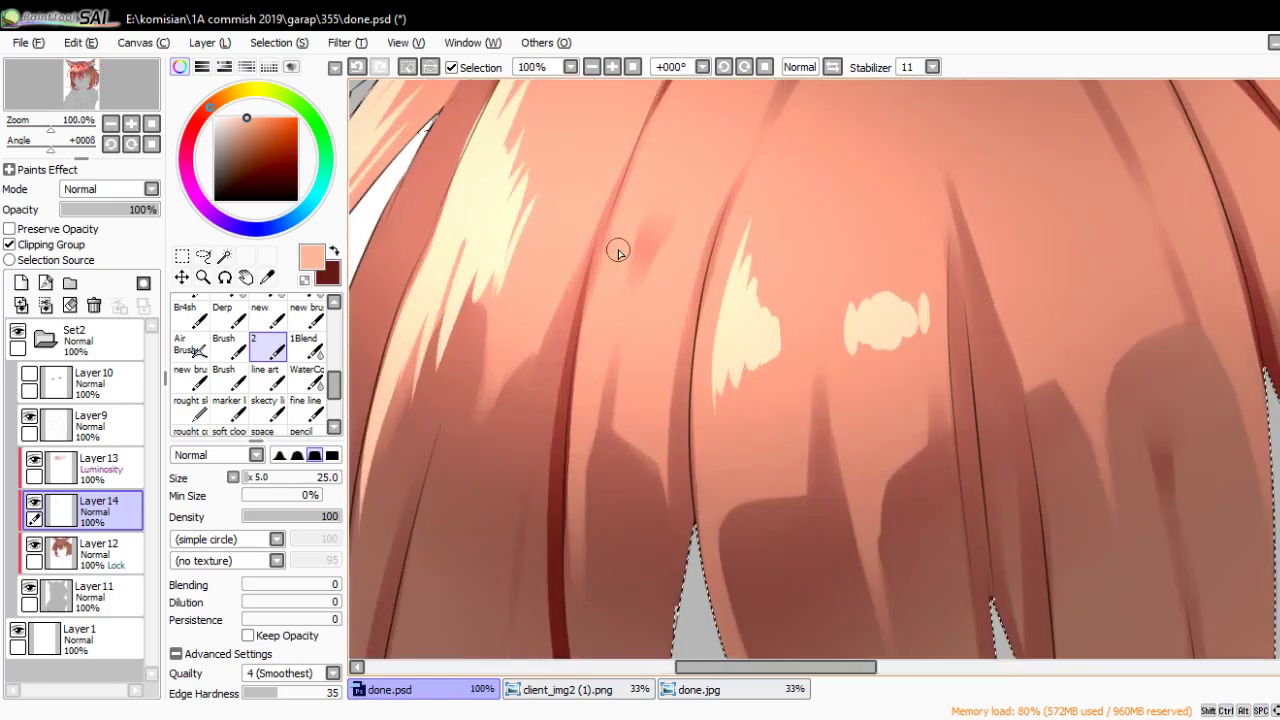
drag(604, 212, 596, 360)
key(ctrl+z)
drag(602, 238, 597, 329)
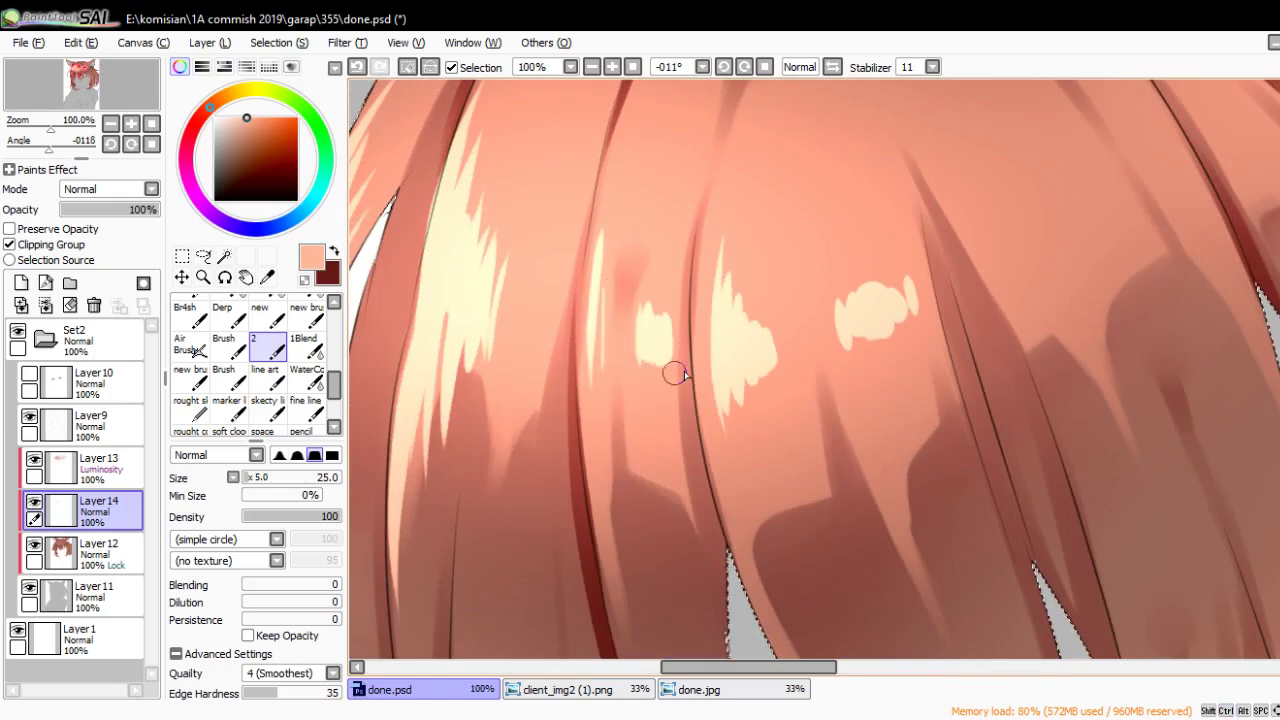
Rotate and pan along the strand, painting small light peach highlight streaks
mouse_move(676, 373)
mouse_down()
mouse_move(846, 320)
mouse_move(869, 269)
mouse_move(737, 280)
mouse_move(772, 455)
mouse_move(788, 380)
mouse_move(697, 343)
mouse_up()
key(ctrl+z)
mouse_move(680, 295)
mouse_down()
mouse_move(705, 350)
mouse_move(706, 438)
mouse_up()
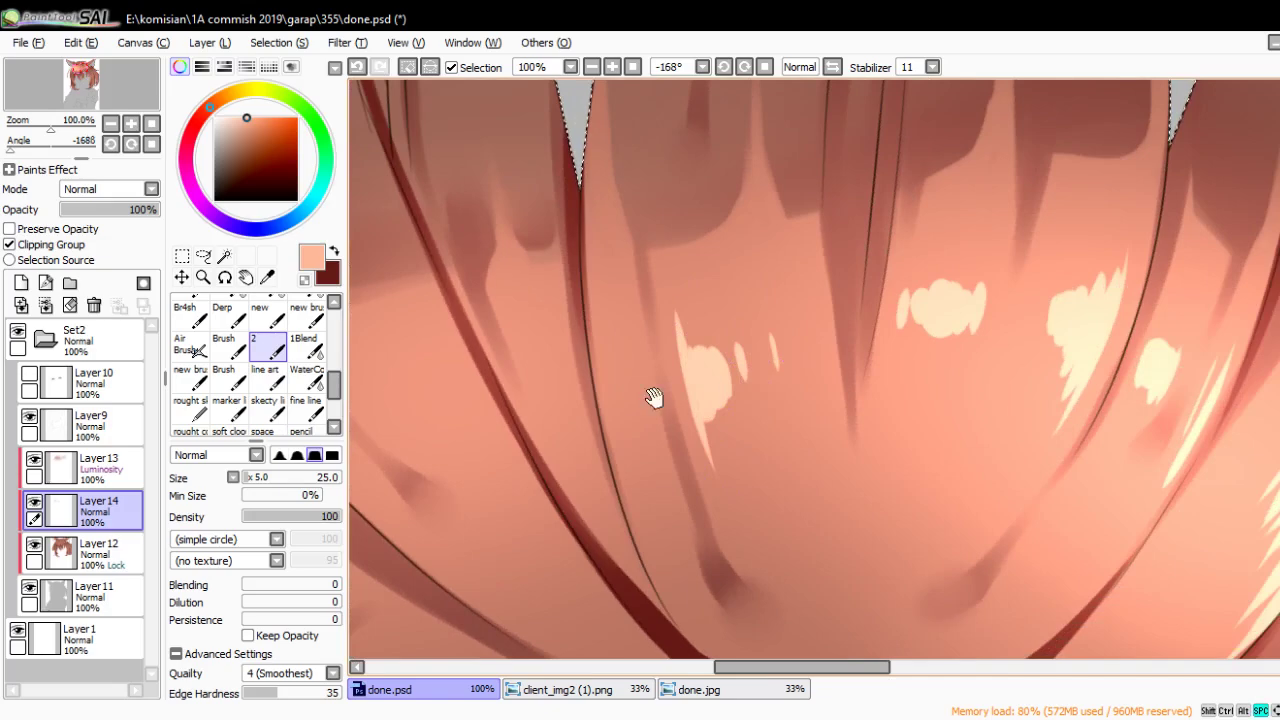
drag(653, 397, 616, 359)
drag(520, 327, 531, 223)
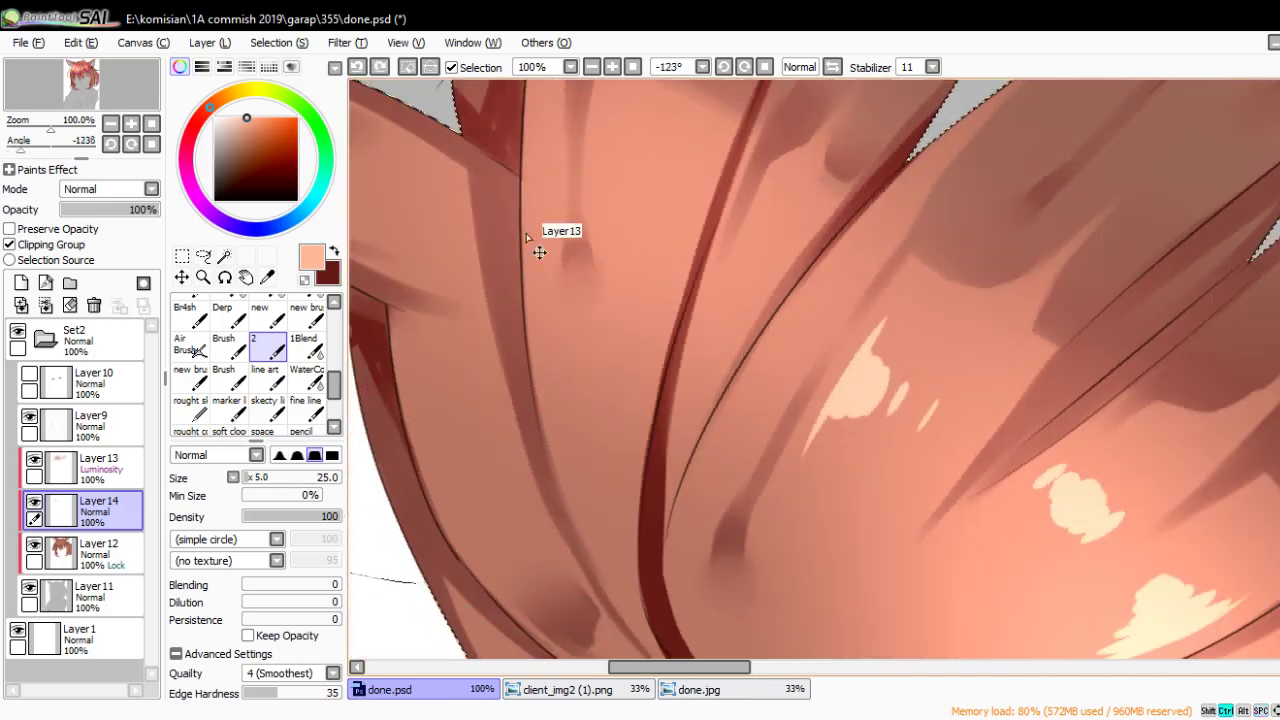
drag(548, 291, 559, 429)
drag(560, 140, 545, 365)
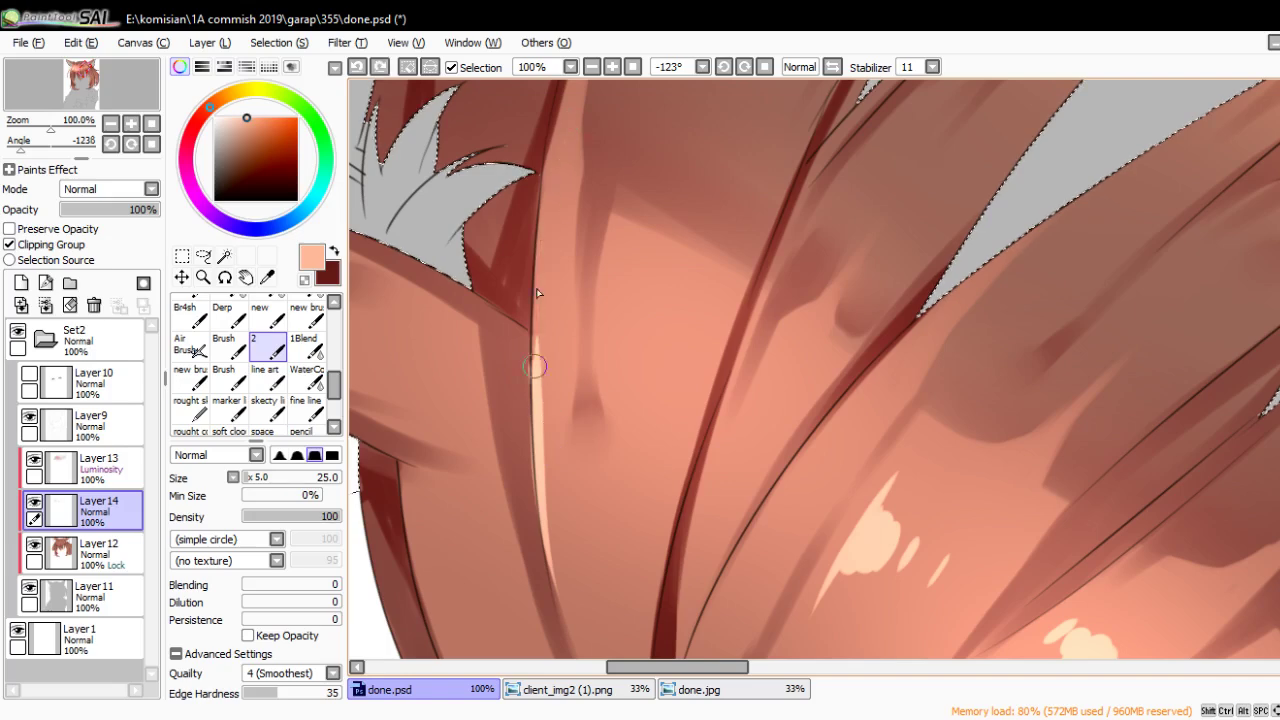
drag(547, 260, 545, 310)
drag(548, 408, 552, 280)
drag(553, 430, 560, 300)
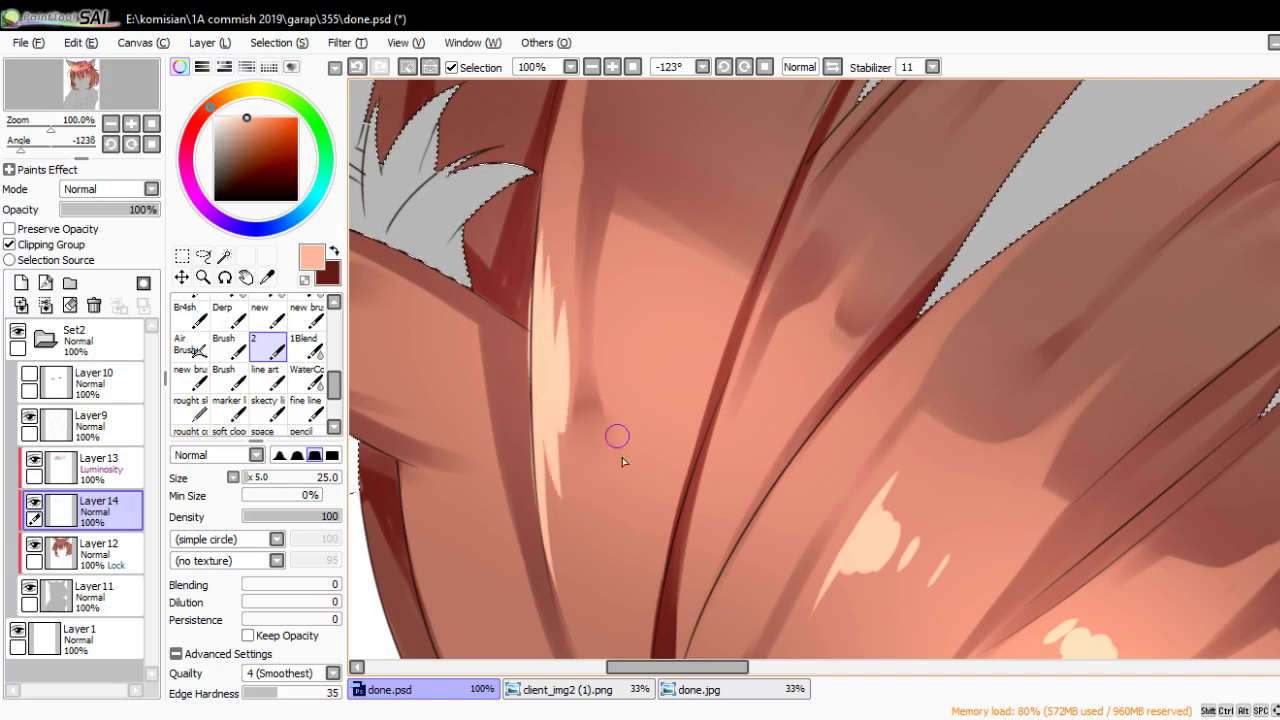
mouse_move(622, 416)
mouse_down()
mouse_move(626, 364)
mouse_move(642, 378)
mouse_up()
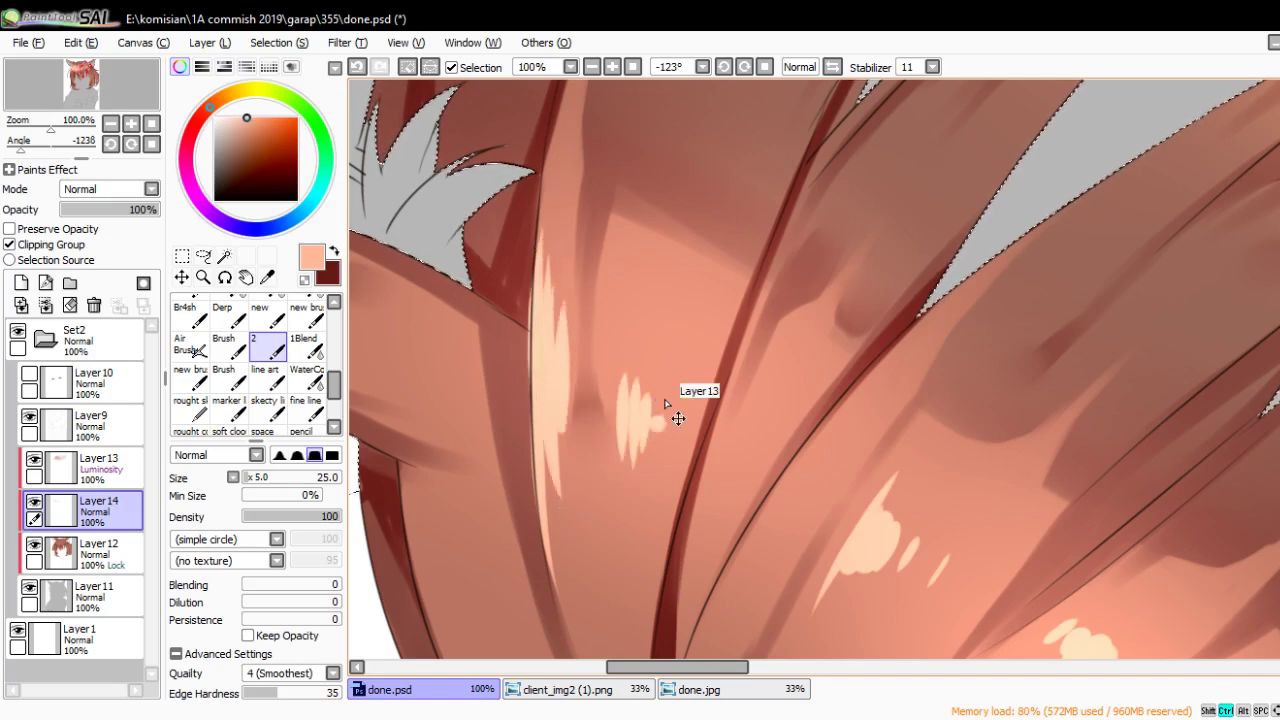
Fill the whitish gaps between the hair strands on the left side with peach
scroll(663, 403, down, 5)
drag(663, 403, 700, 310)
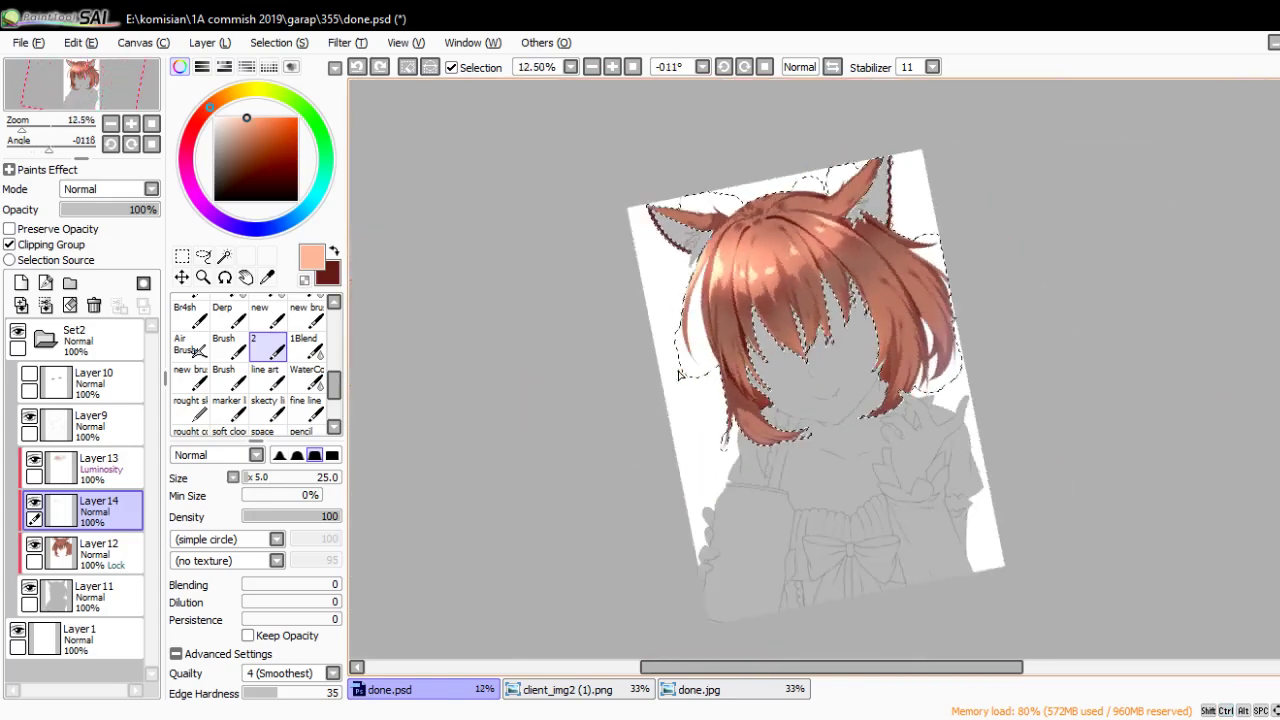
scroll(706, 299, up, 4)
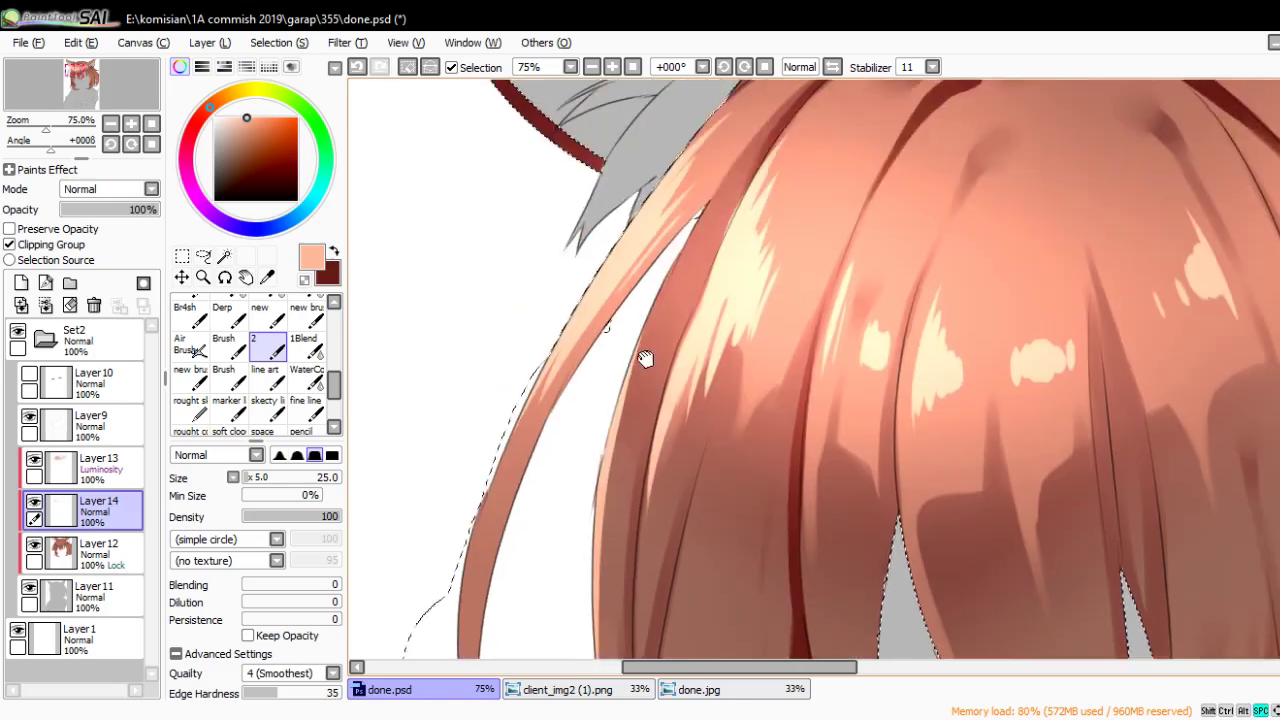
drag(673, 147, 663, 292)
drag(698, 205, 638, 455)
mouse_move(676, 255)
mouse_down()
mouse_move(628, 460)
mouse_move(640, 470)
mouse_move(662, 390)
mouse_up()
Reset the canvas rotation, reframe the hair strands, and switch to a finer, harder brush
key(Home)
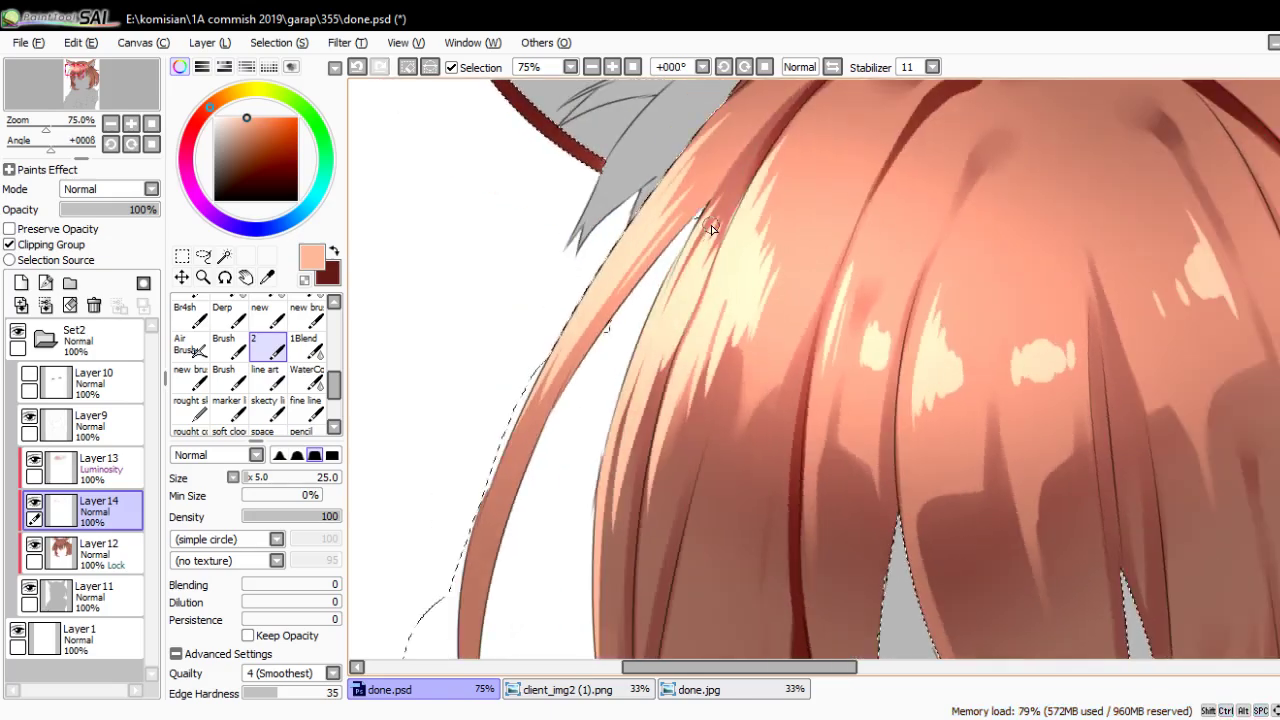
scroll(711, 225, down, 3)
scroll(669, 335, down, 1)
scroll(669, 335, down, 1)
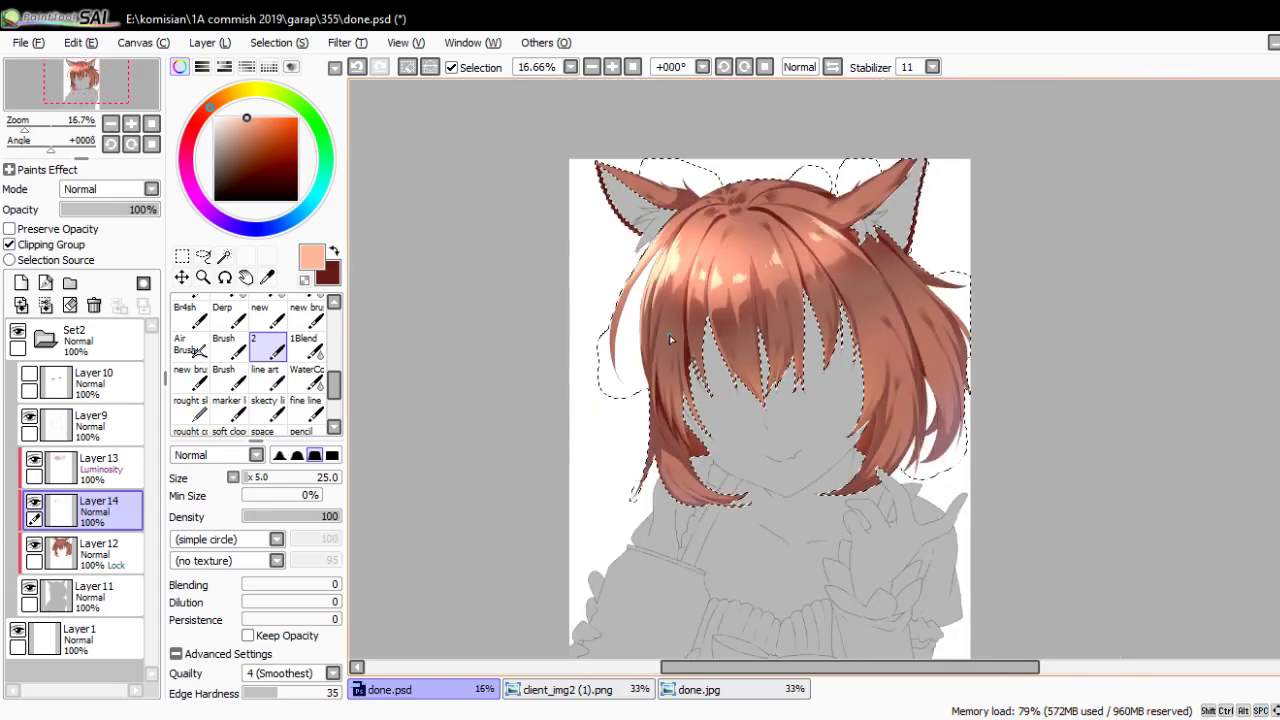
scroll(669, 335, up, 4)
scroll(686, 177, up, 2)
scroll(723, 343, down, 3)
scroll(743, 436, down, 2)
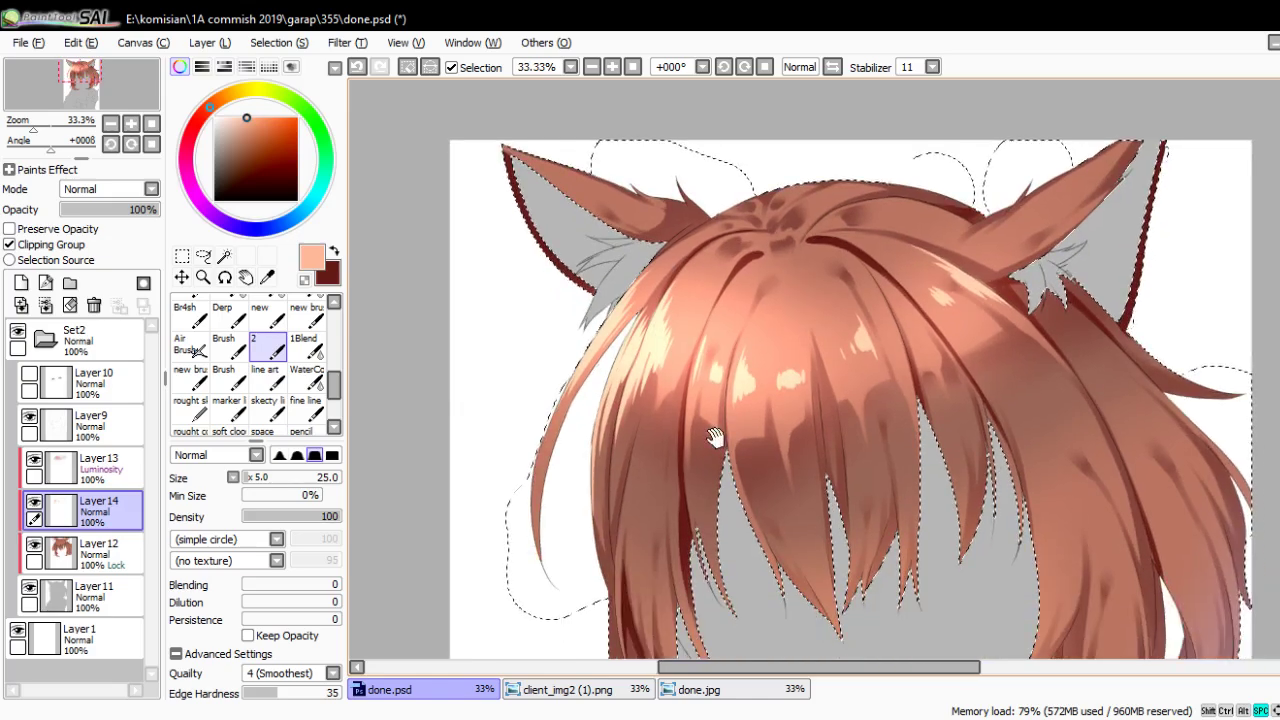
drag(714, 434, 690, 350)
scroll(674, 346, up, 3)
scroll(693, 493, up, 1)
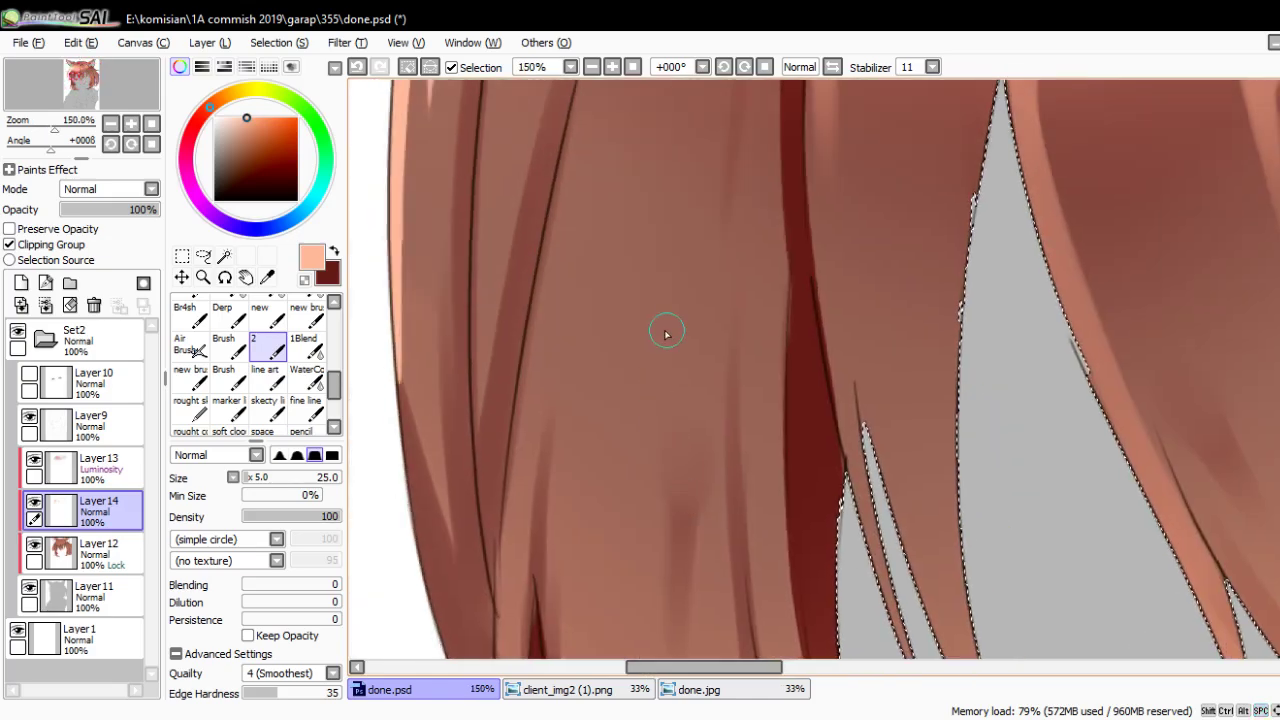
key(n)
mouse_move(660, 517)
mouse_down()
mouse_move(604, 375)
mouse_move(601, 510)
mouse_up()
With a smaller brush, dab short peach highlight strokes across several hair strands
key(bracketleft)
key(bracketleft)
key(bracketleft)
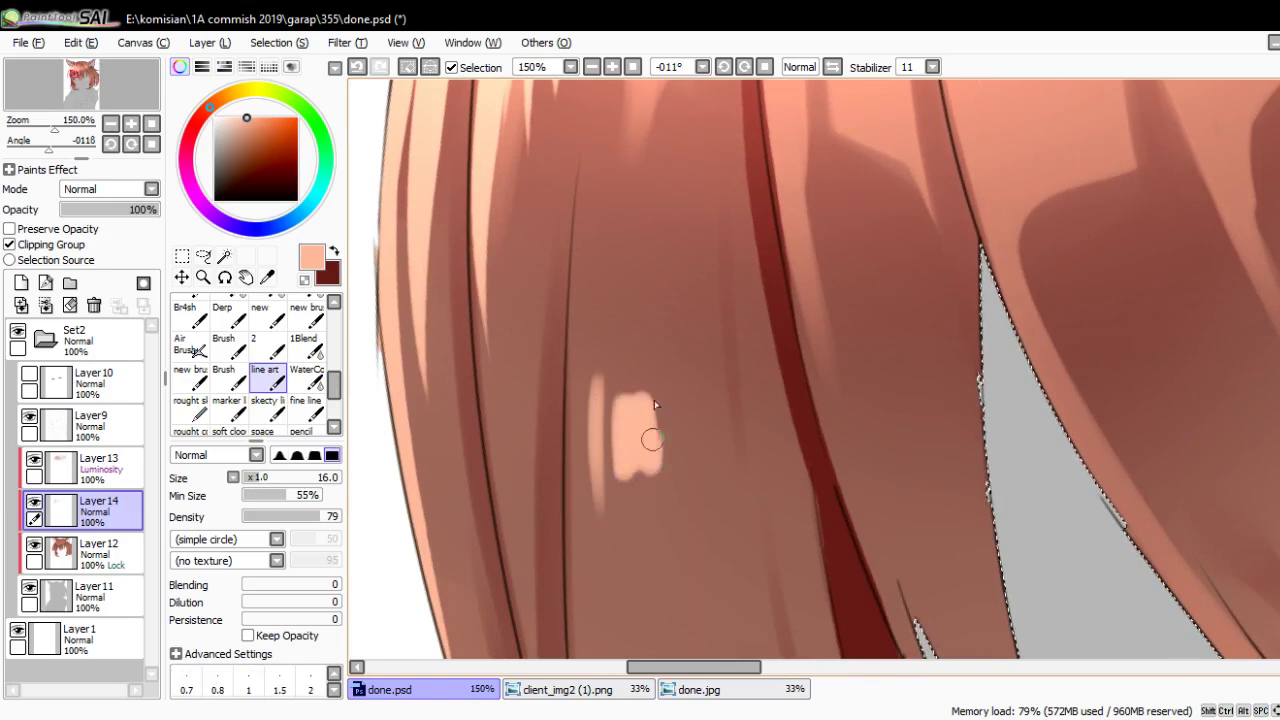
drag(894, 451, 743, 420)
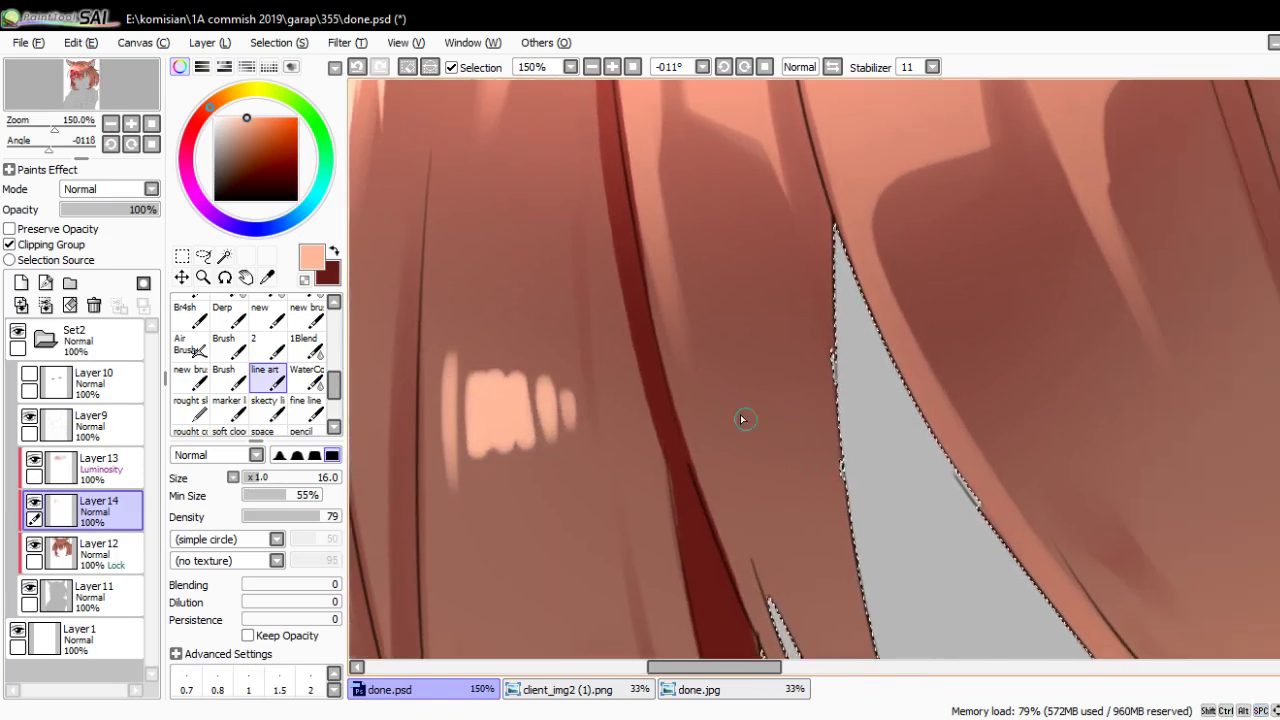
drag(710, 360, 727, 418)
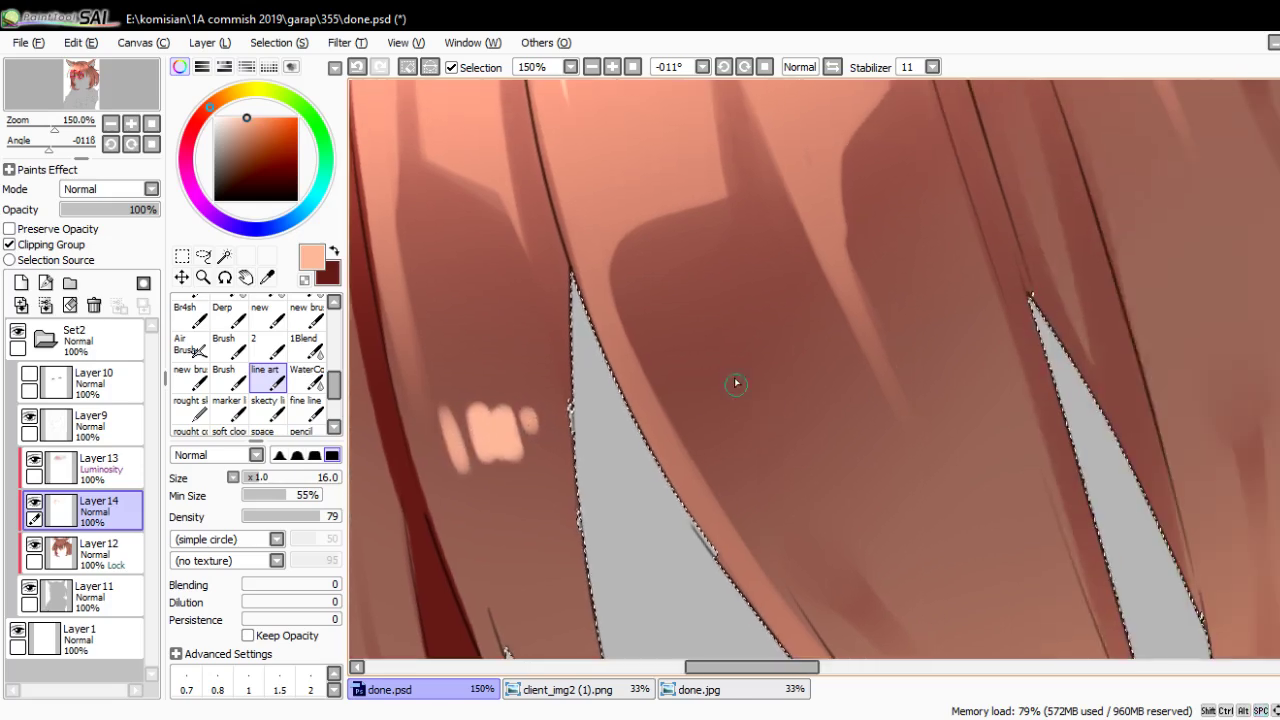
drag(1012, 350, 745, 398)
mouse_move(693, 348)
mouse_down()
mouse_move(722, 410)
mouse_move(765, 402)
mouse_up()
key(ctrl+z)
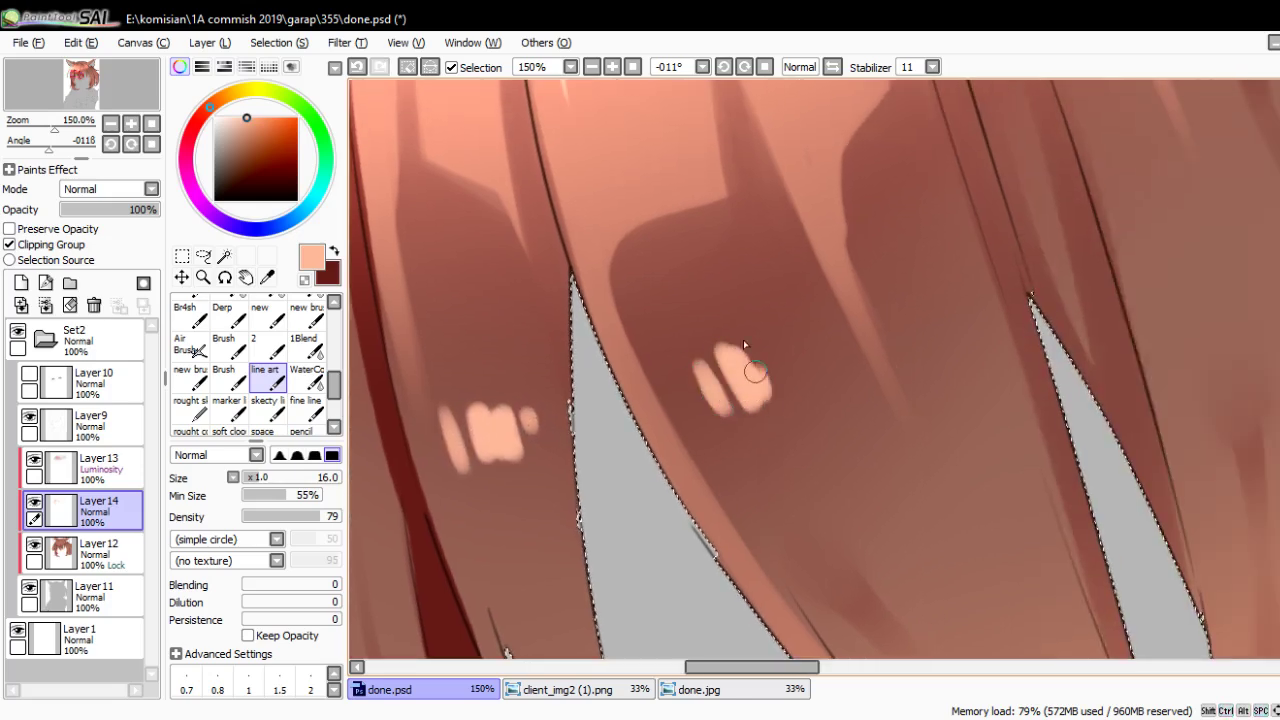
scroll(800, 345, down, 4)
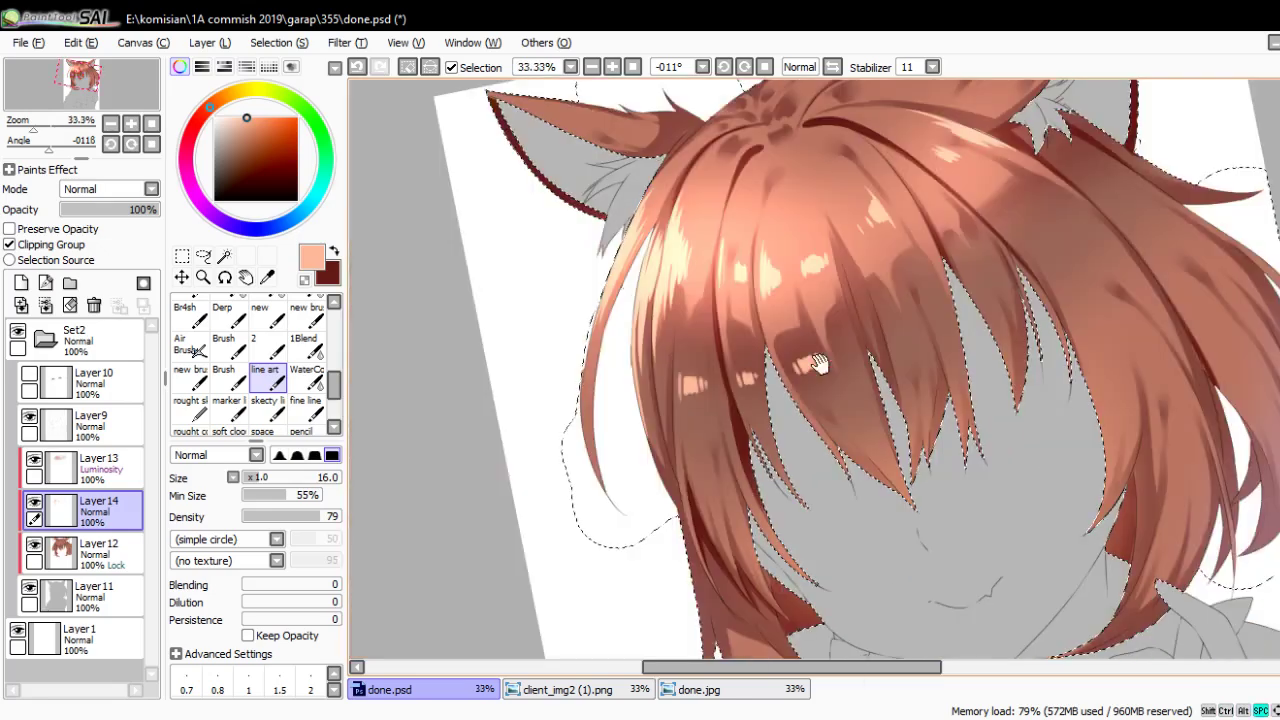
scroll(828, 389, up, 3)
drag(845, 297, 791, 311)
drag(688, 356, 700, 386)
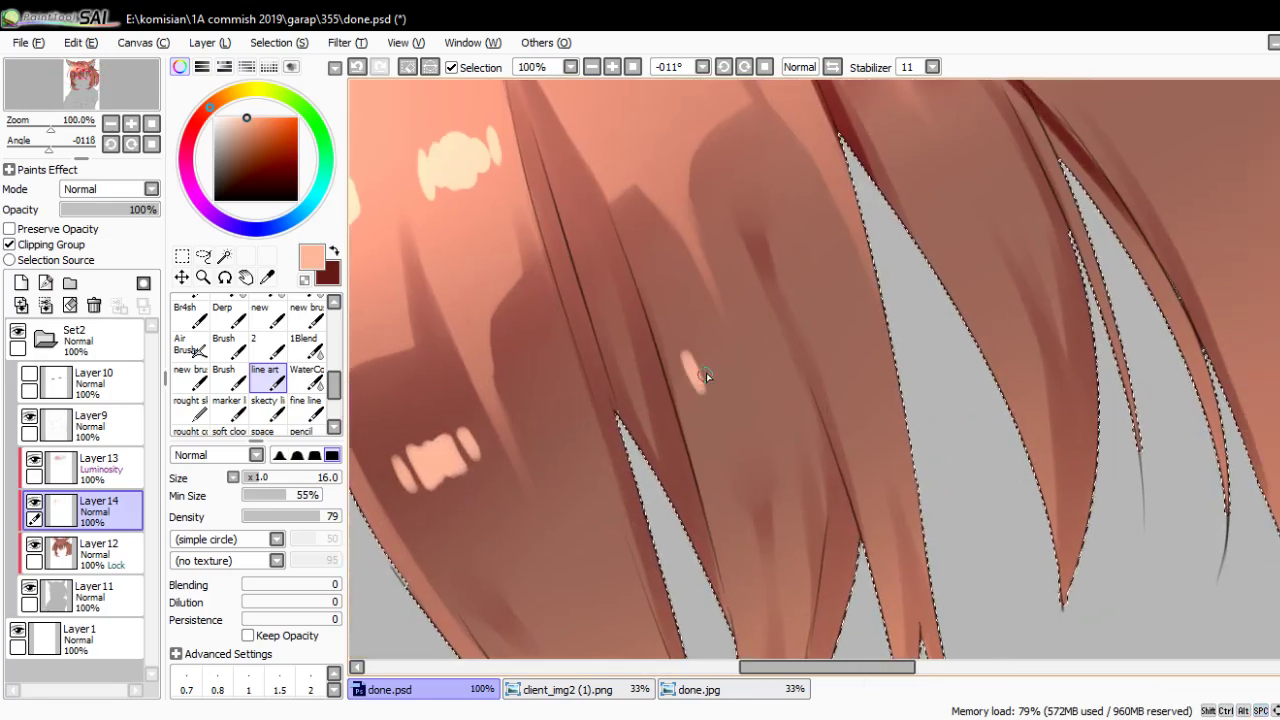
drag(857, 343, 717, 463)
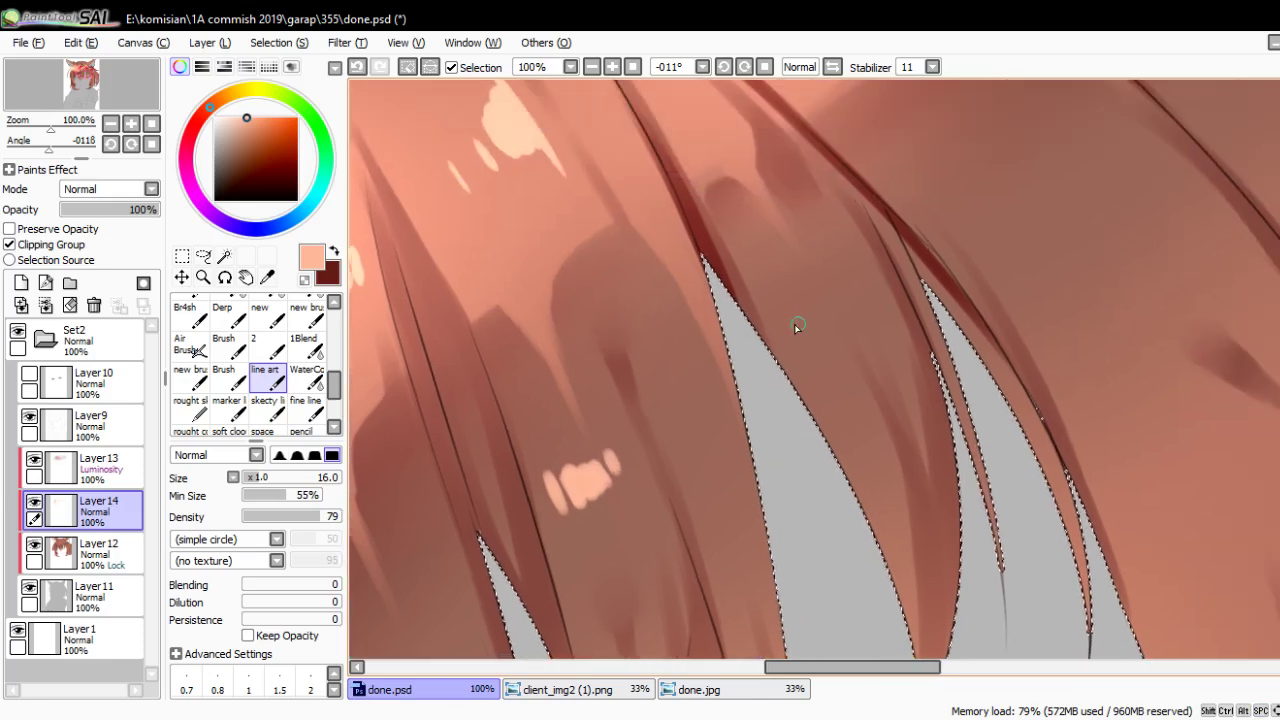
drag(788, 324, 806, 358)
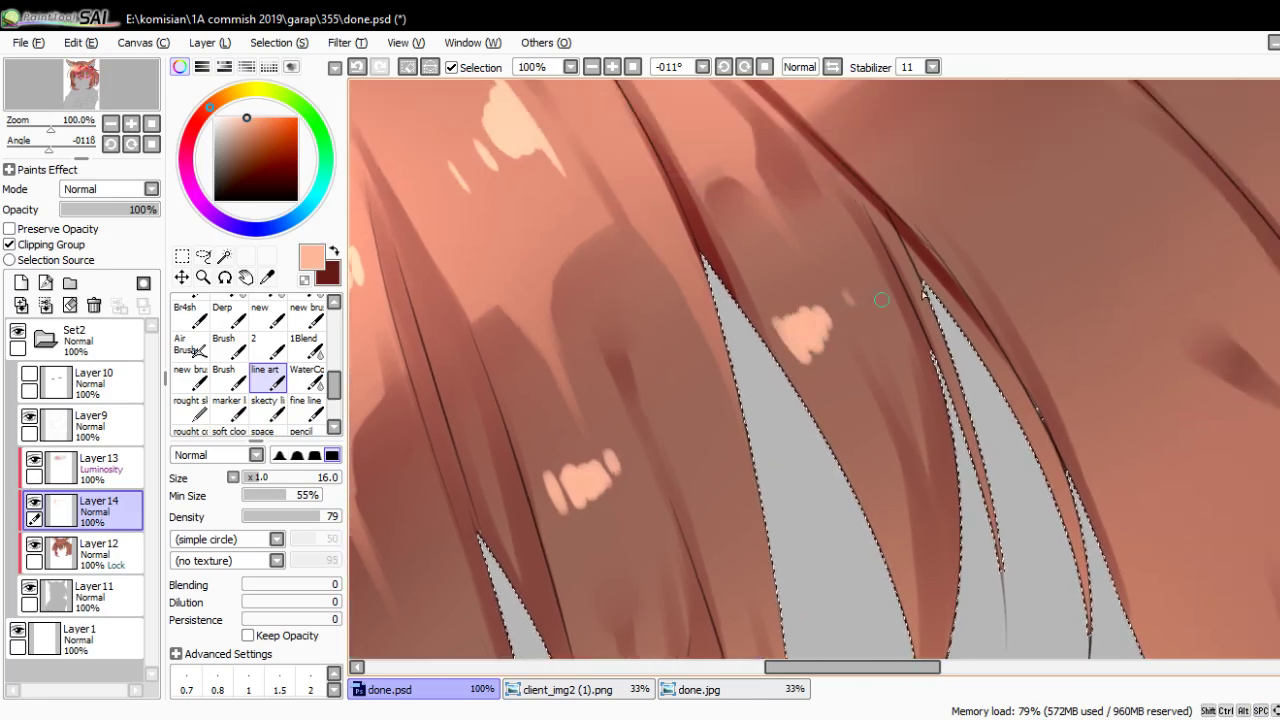
Switch to the WaterColor brush and blend the lower part of the highlight patch
drag(981, 207, 806, 342)
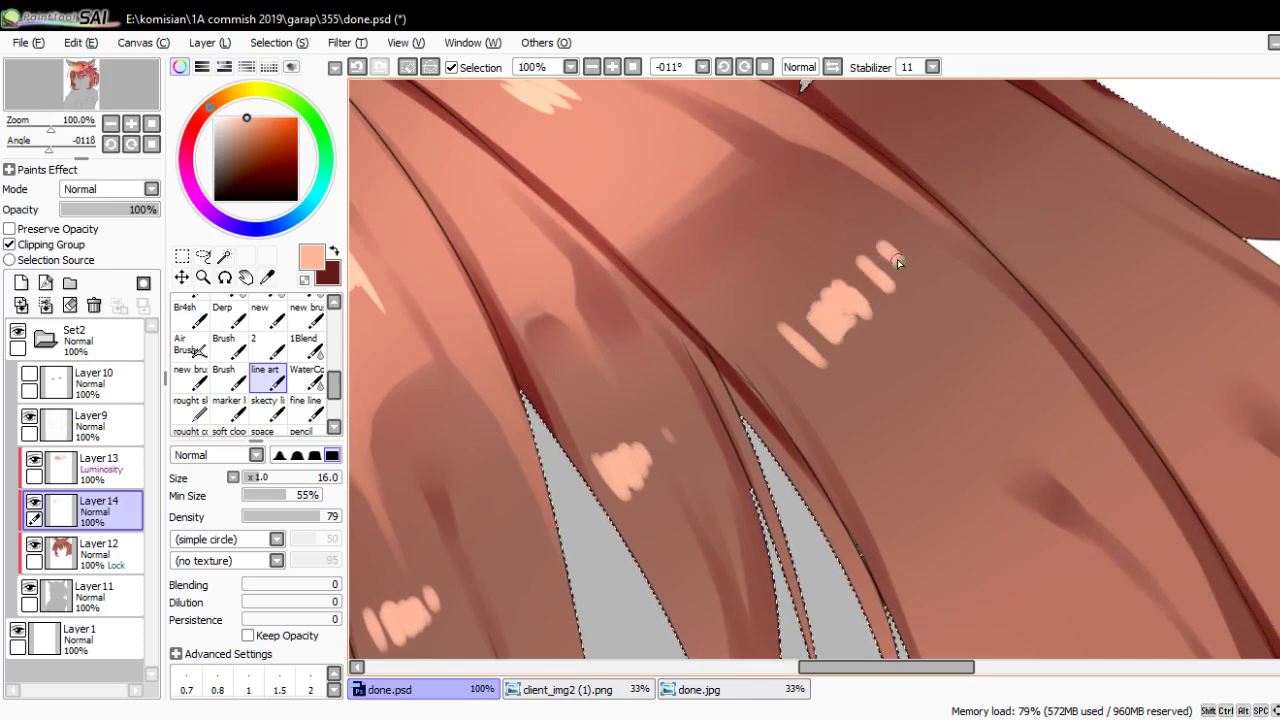
scroll(916, 258, down, 1)
scroll(800, 350, down, 2)
scroll(800, 400, up, 2)
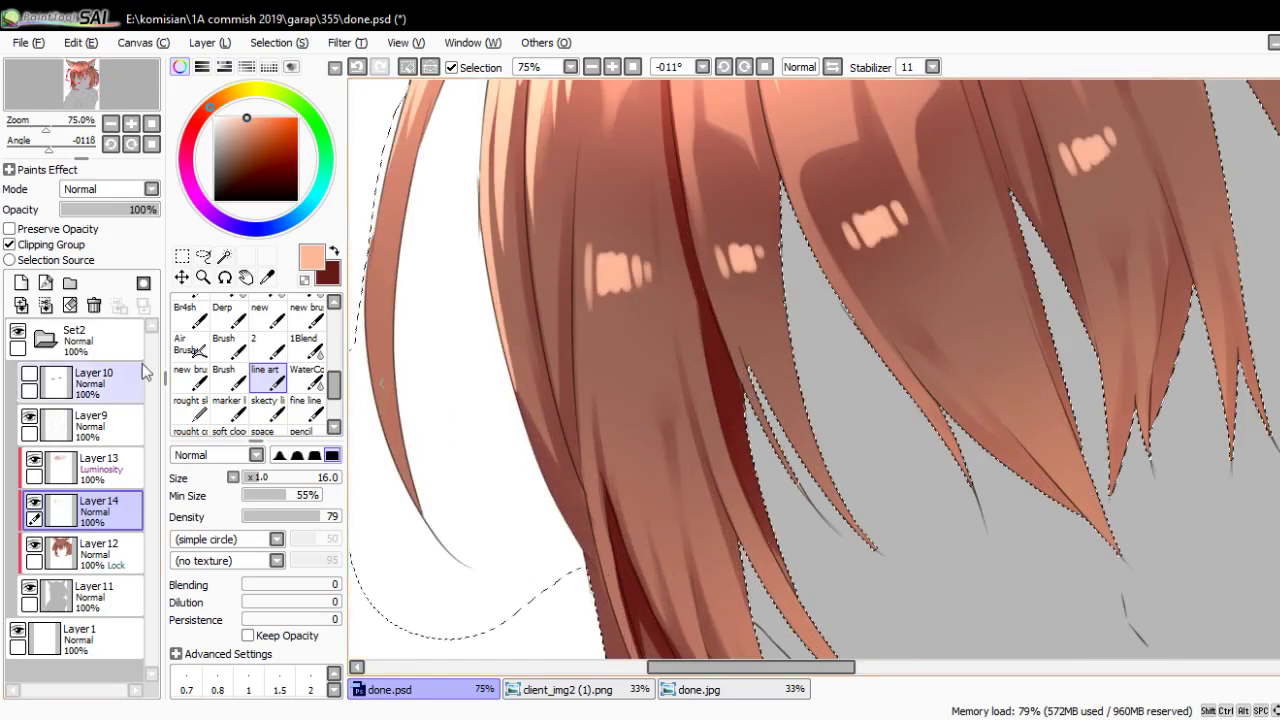
click(325, 386)
scroll(566, 300, up, 1)
scroll(571, 314, up, 1)
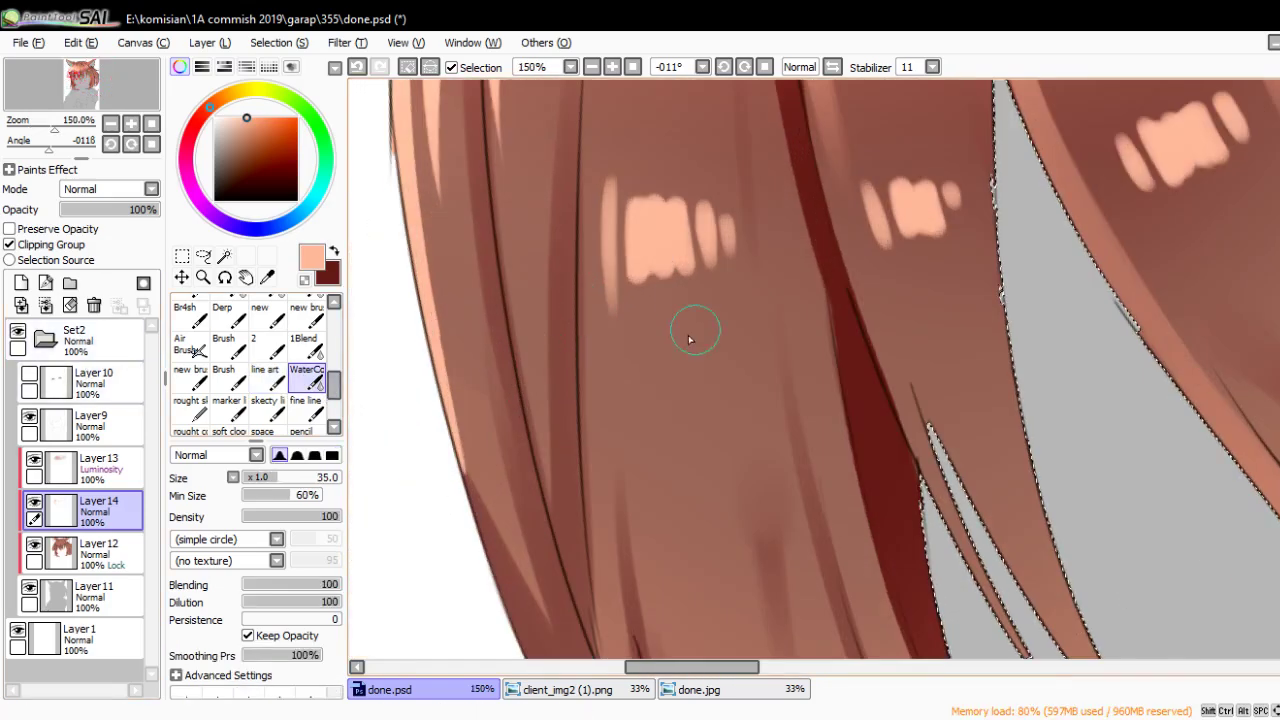
drag(659, 268, 730, 266)
mouse_move(668, 366)
mouse_down()
mouse_move(785, 337)
mouse_move(853, 297)
mouse_up()
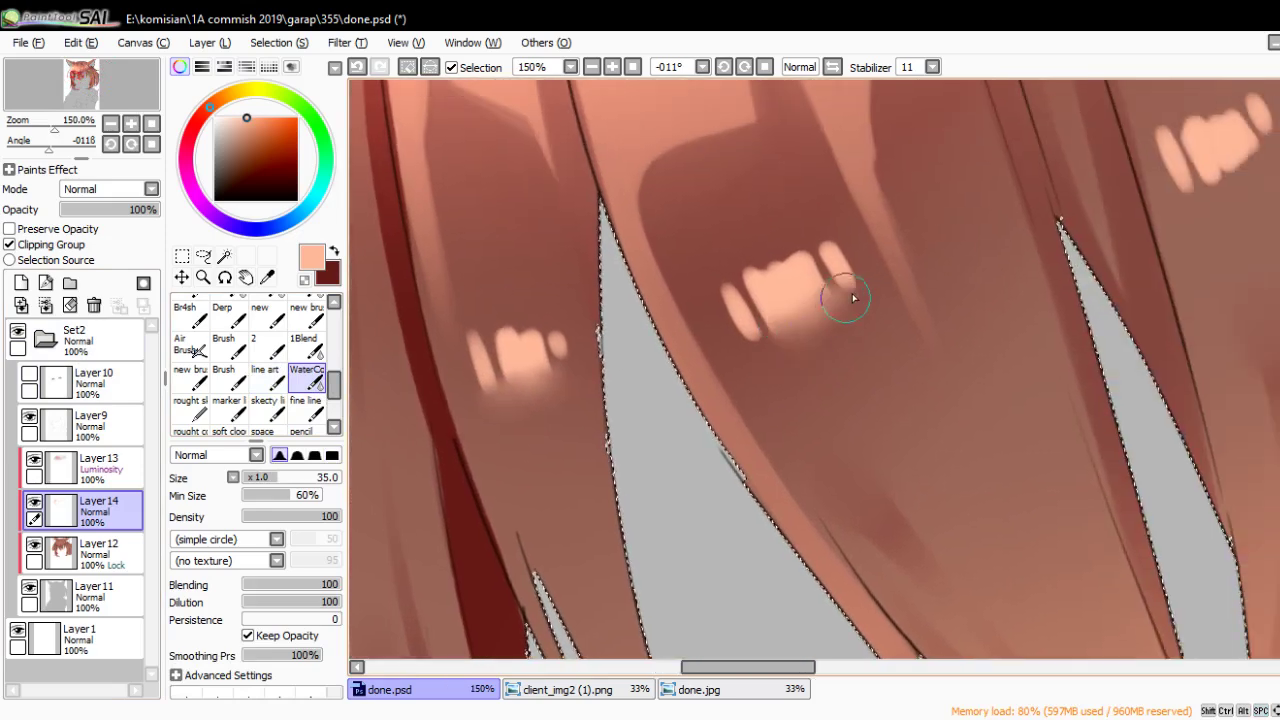
Pan and zoom across the hair to centre the view for detail work
drag(799, 374, 843, 400)
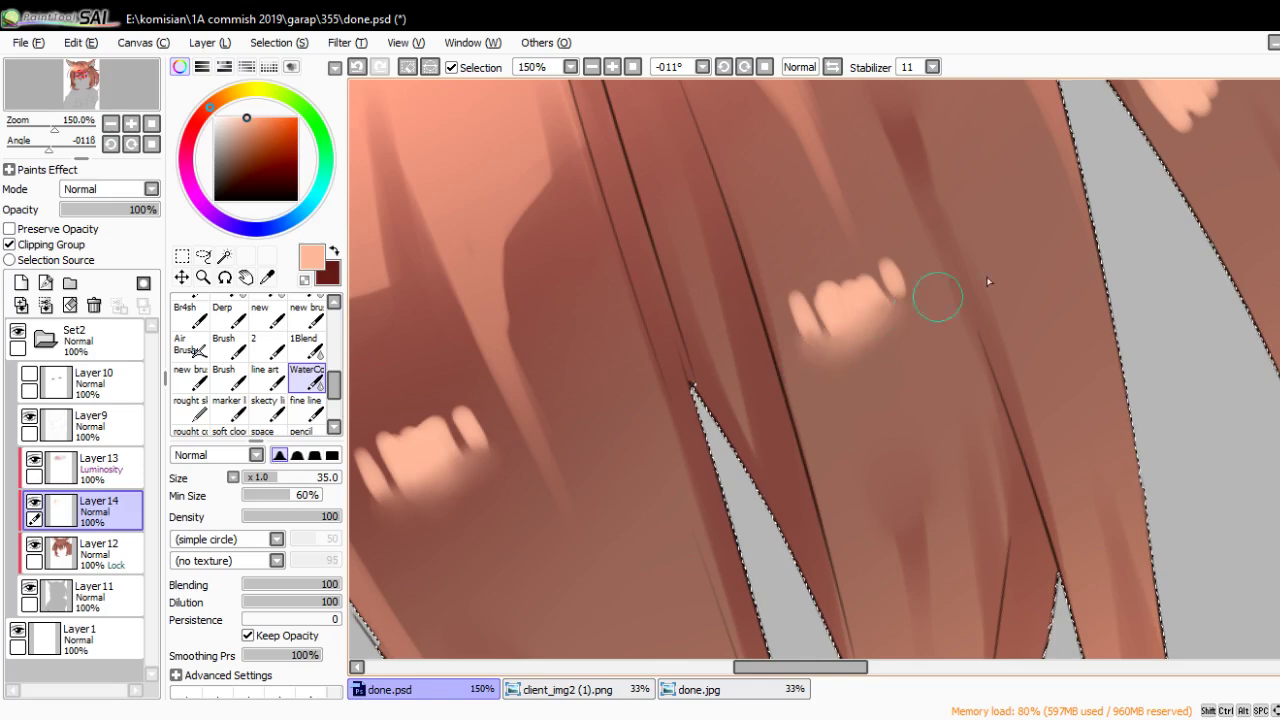
drag(760, 385, 816, 393)
drag(857, 294, 627, 409)
drag(891, 380, 801, 530)
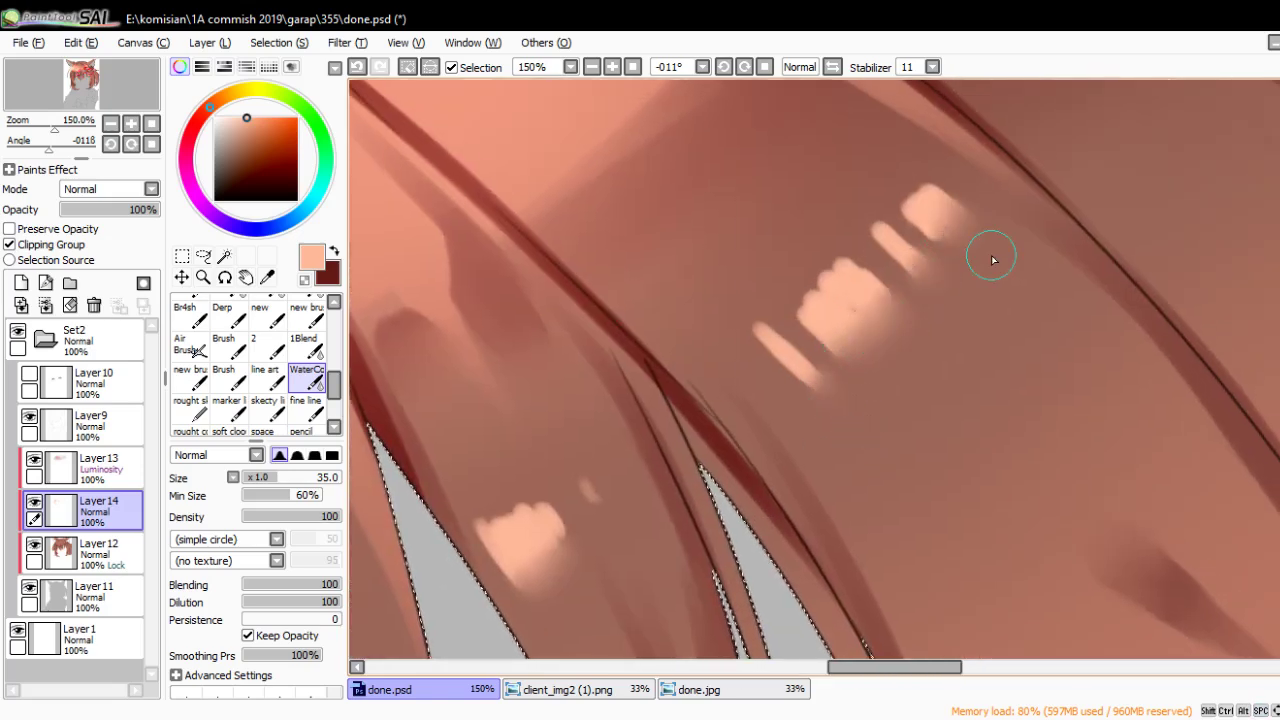
scroll(996, 250, down, 3)
scroll(996, 250, down, 3)
drag(996, 250, 752, 352)
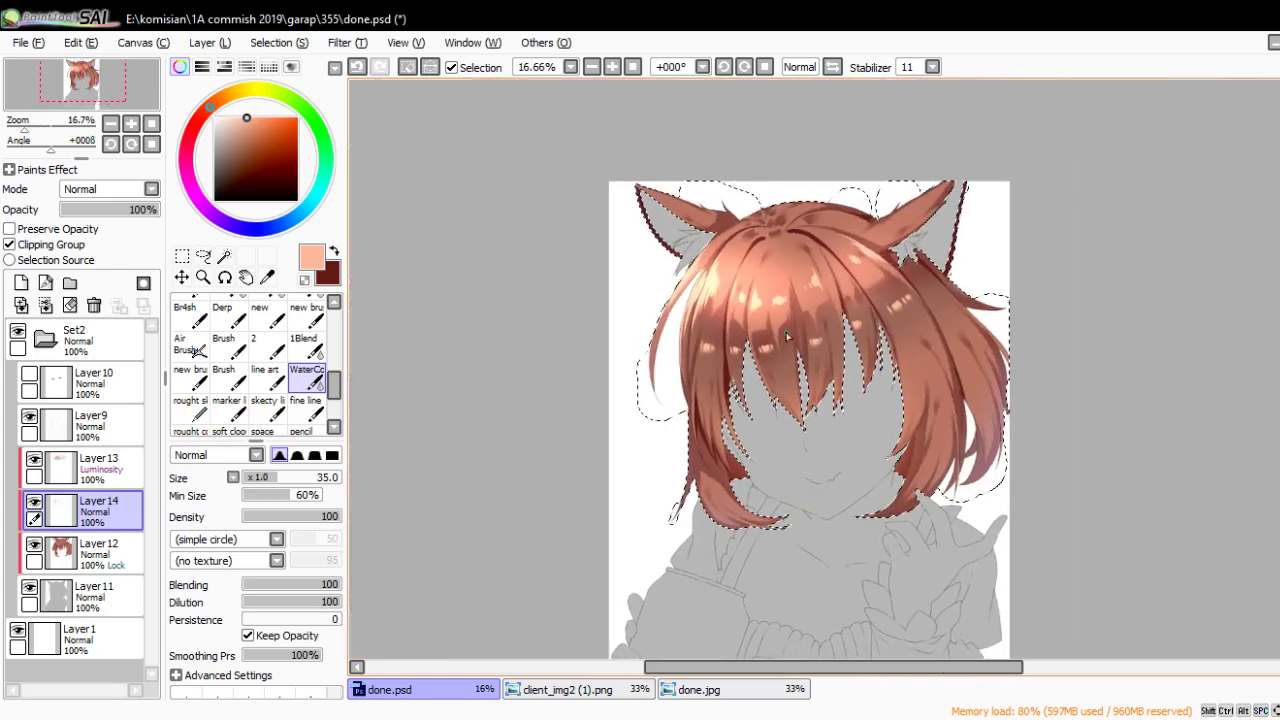
scroll(730, 308, up, 2)
scroll(730, 308, up, 2)
Pick pale cyan with the fine brush and try cyan streaks on the hair
scroll(600, 260, up, 2)
key(n)
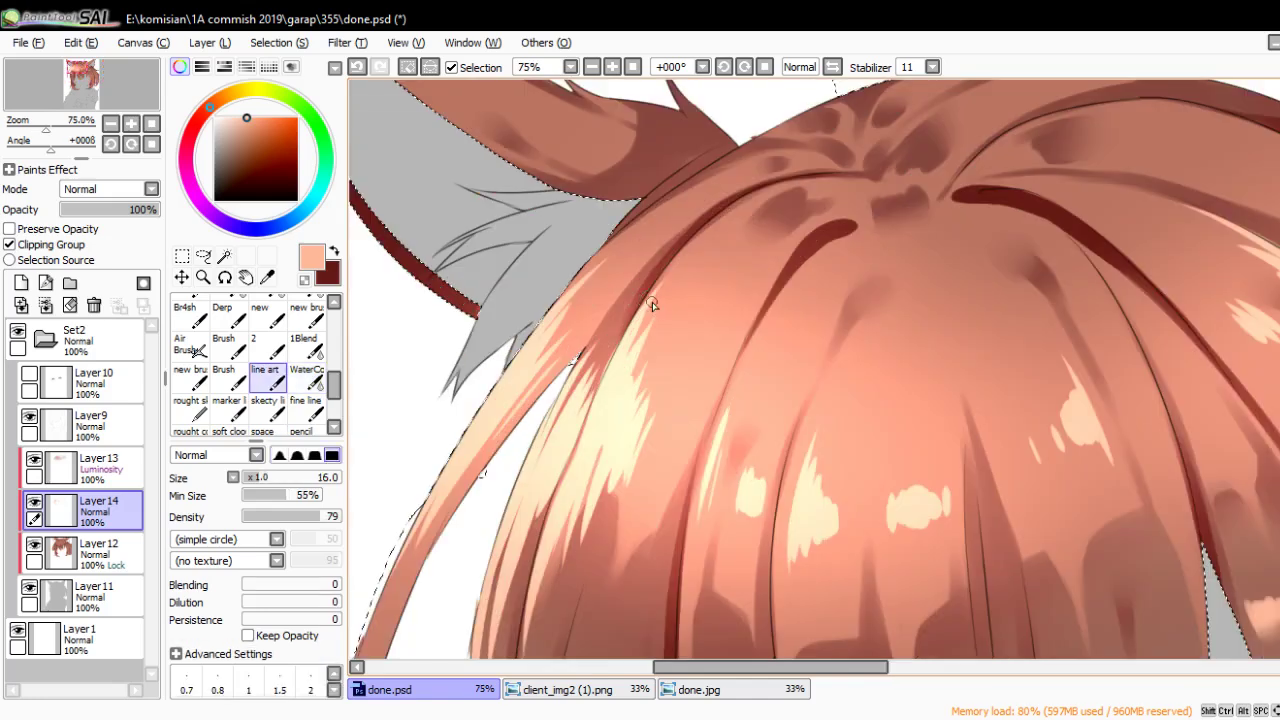
mouse_move(309, 124)
mouse_down()
mouse_move(276, 94)
mouse_move(322, 188)
mouse_up()
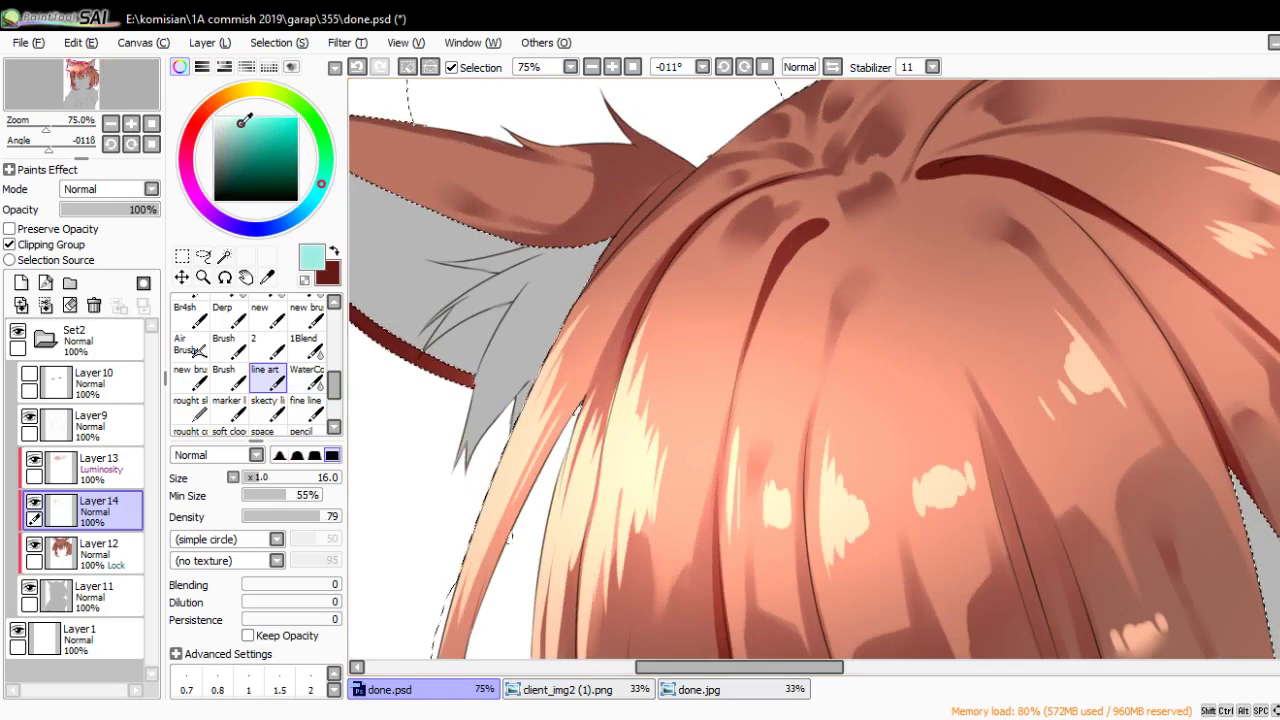
scroll(744, 347, up, 2)
drag(583, 305, 583, 434)
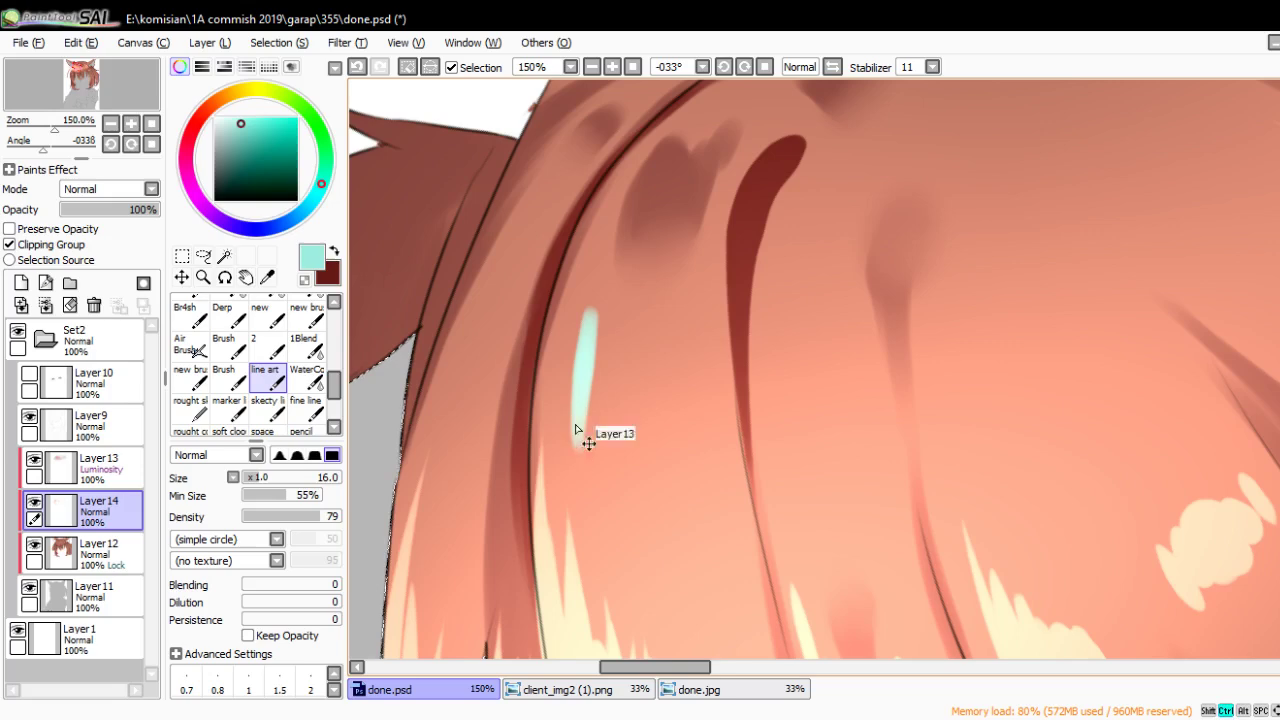
key(ctrl+z)
drag(570, 330, 575, 430)
key(ctrl+z)
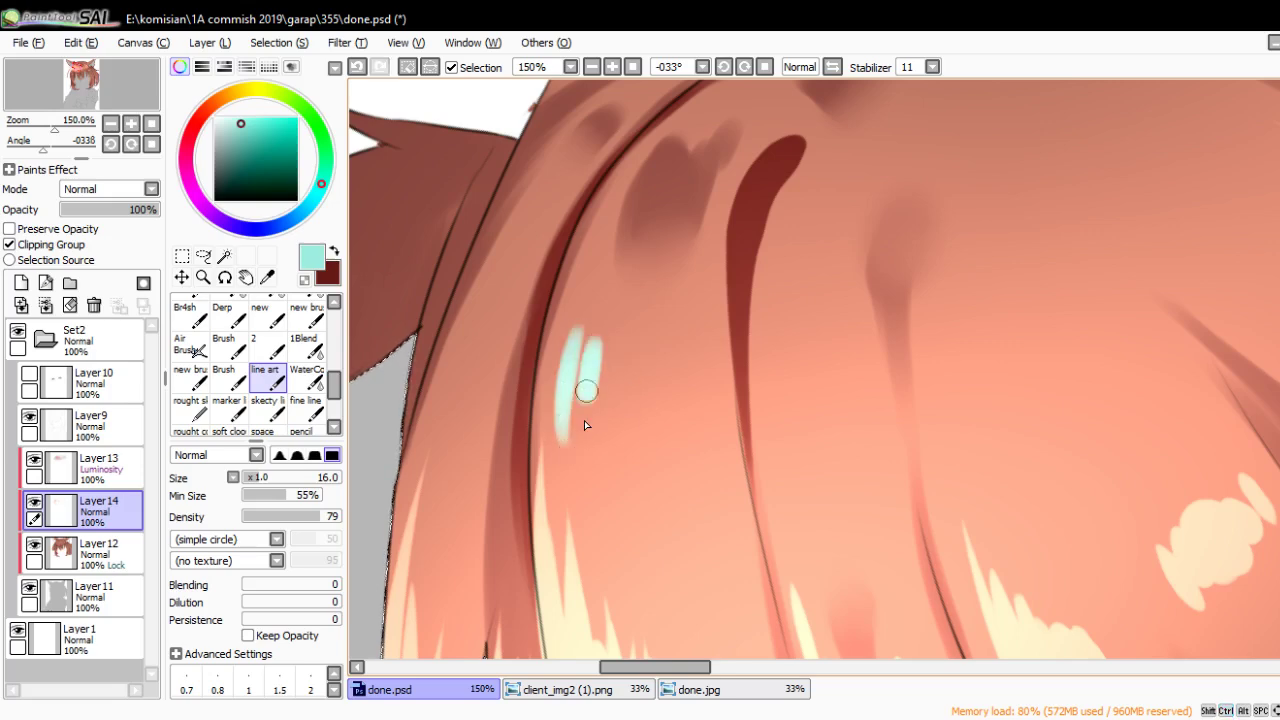
Rotate the canvas and switch to pale yellow for sparkle dabs on the hair
scroll(664, 375, right, 3)
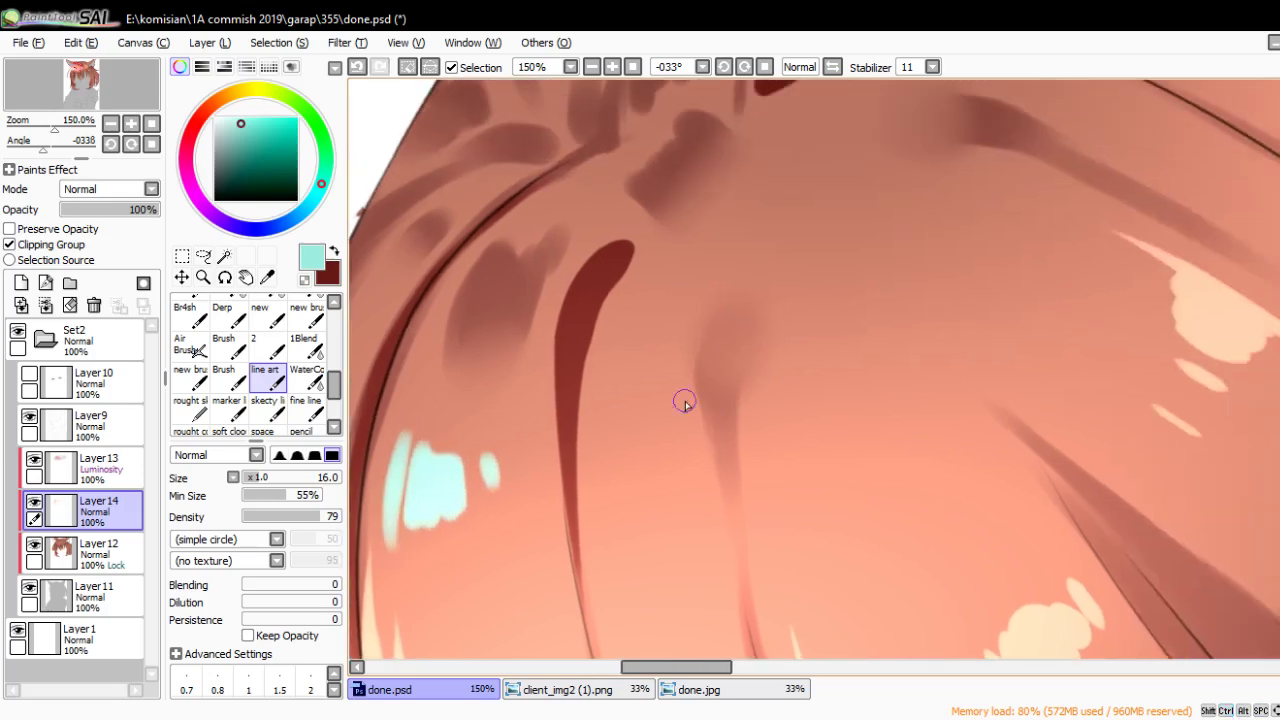
scroll(684, 397, right, 1)
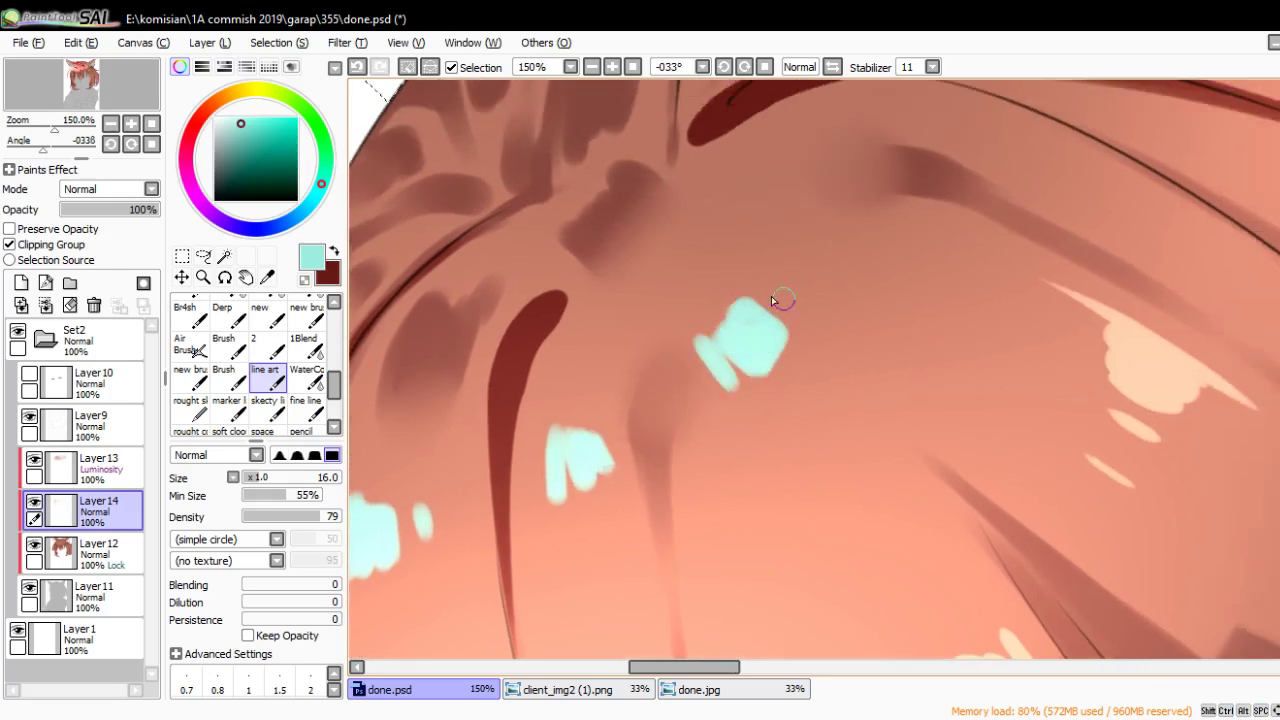
mouse_move(802, 267)
mouse_down()
mouse_move(800, 346)
mouse_move(706, 334)
mouse_up()
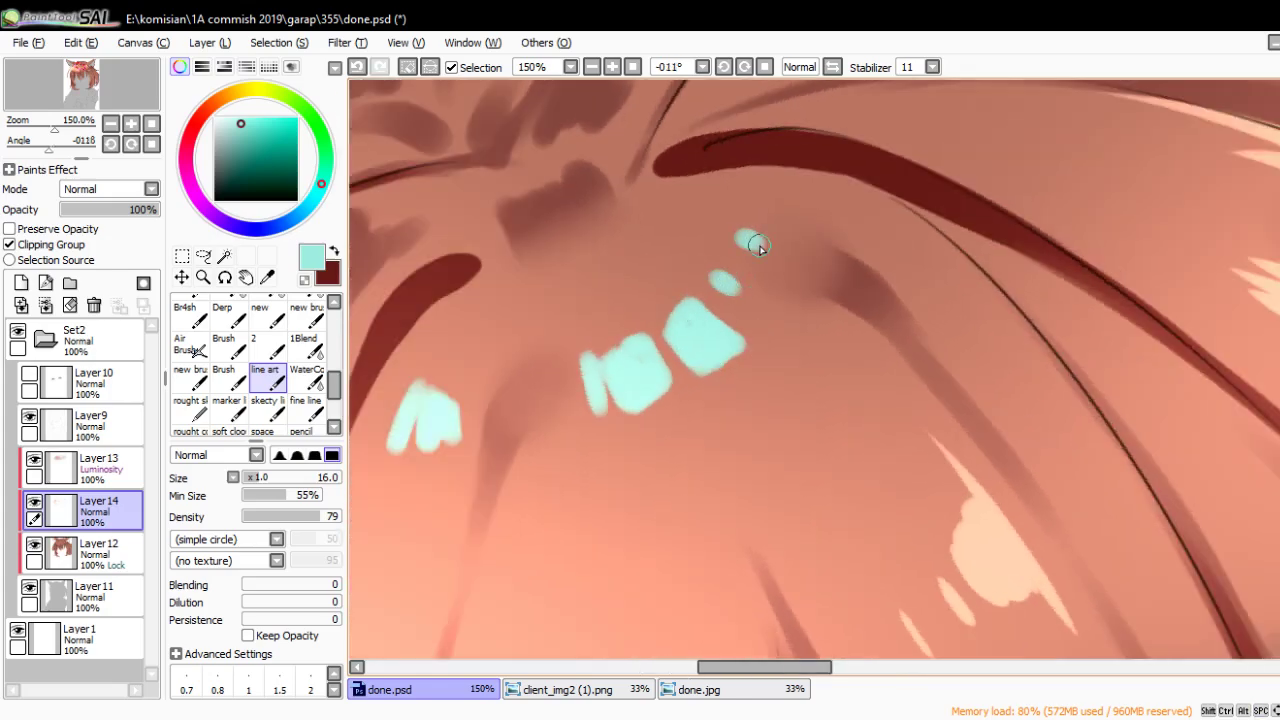
scroll(768, 234, down, 5)
scroll(768, 234, up, 4)
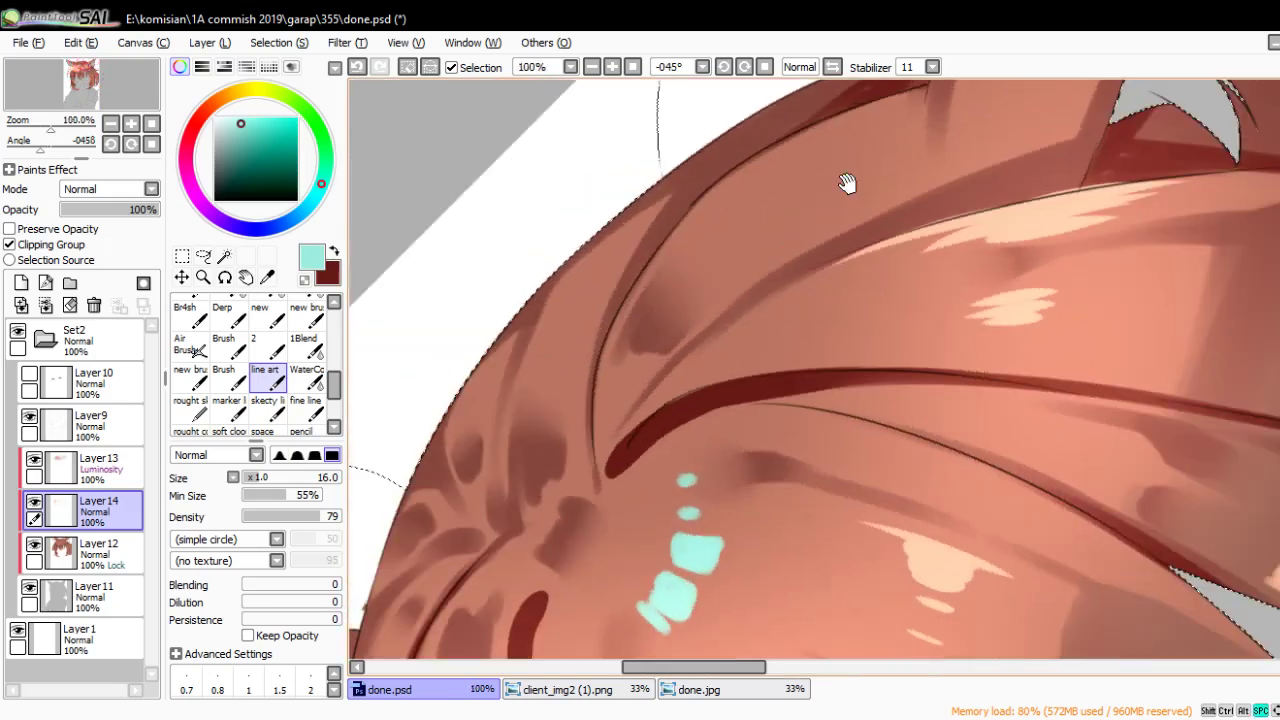
drag(303, 185, 270, 92)
drag(720, 252, 671, 322)
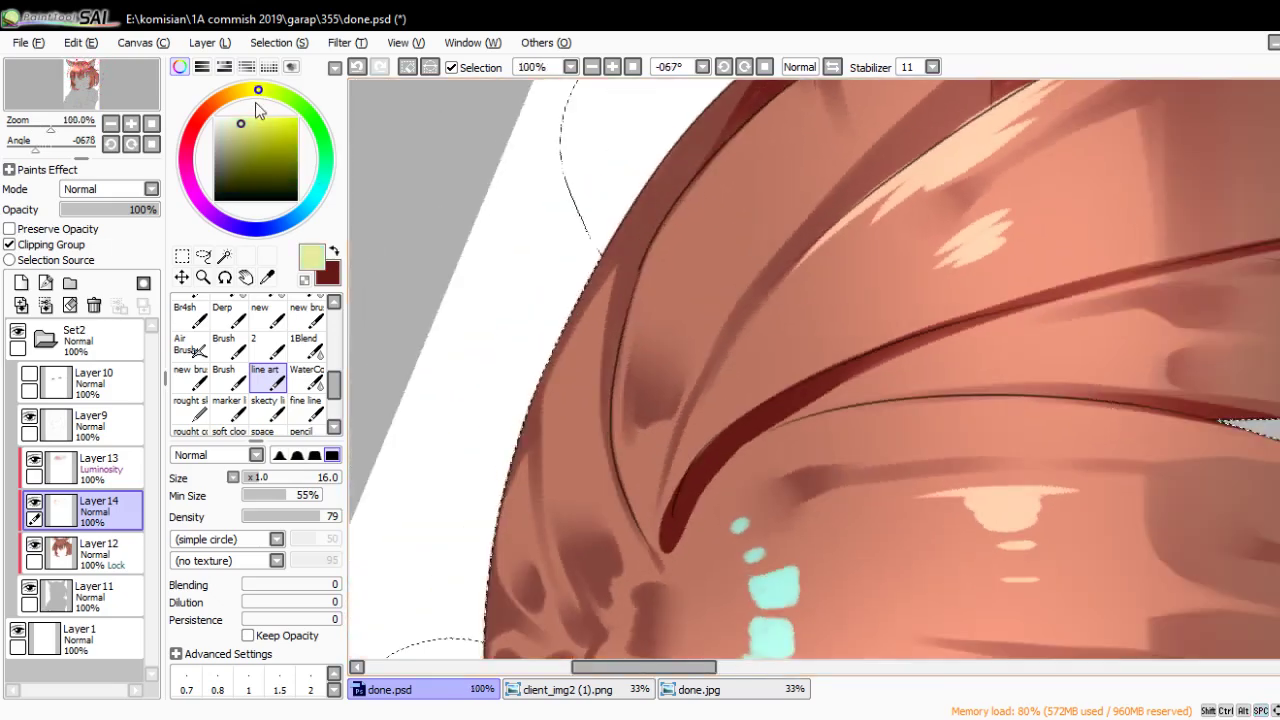
key(ctrl+z)
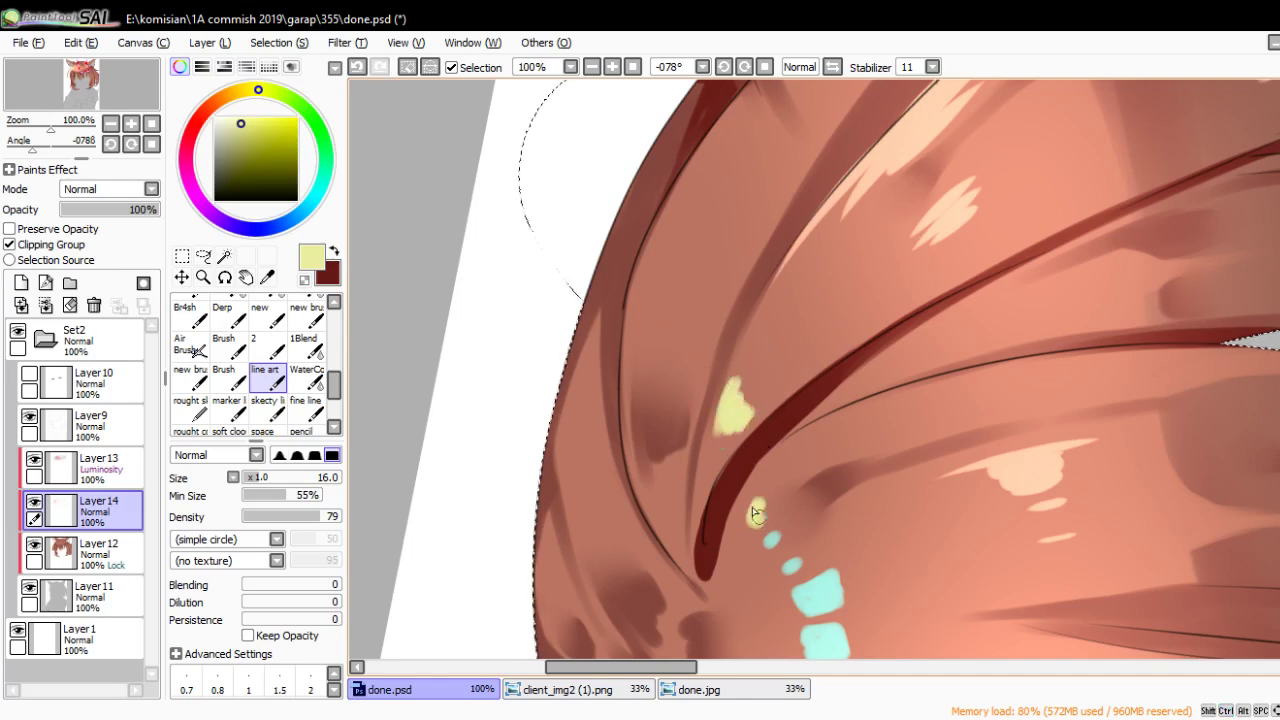
Choose pale mint green and dab sparkles along the hair crown
drag(630, 432, 632, 324)
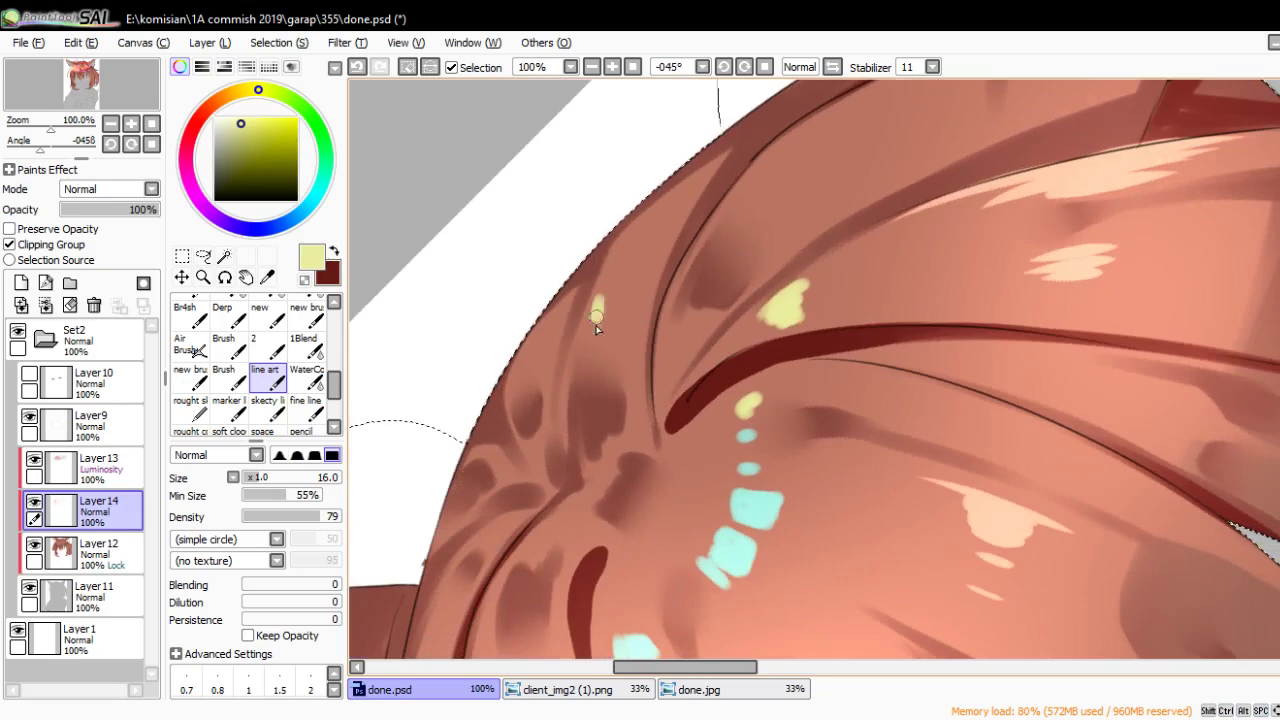
drag(597, 372, 622, 357)
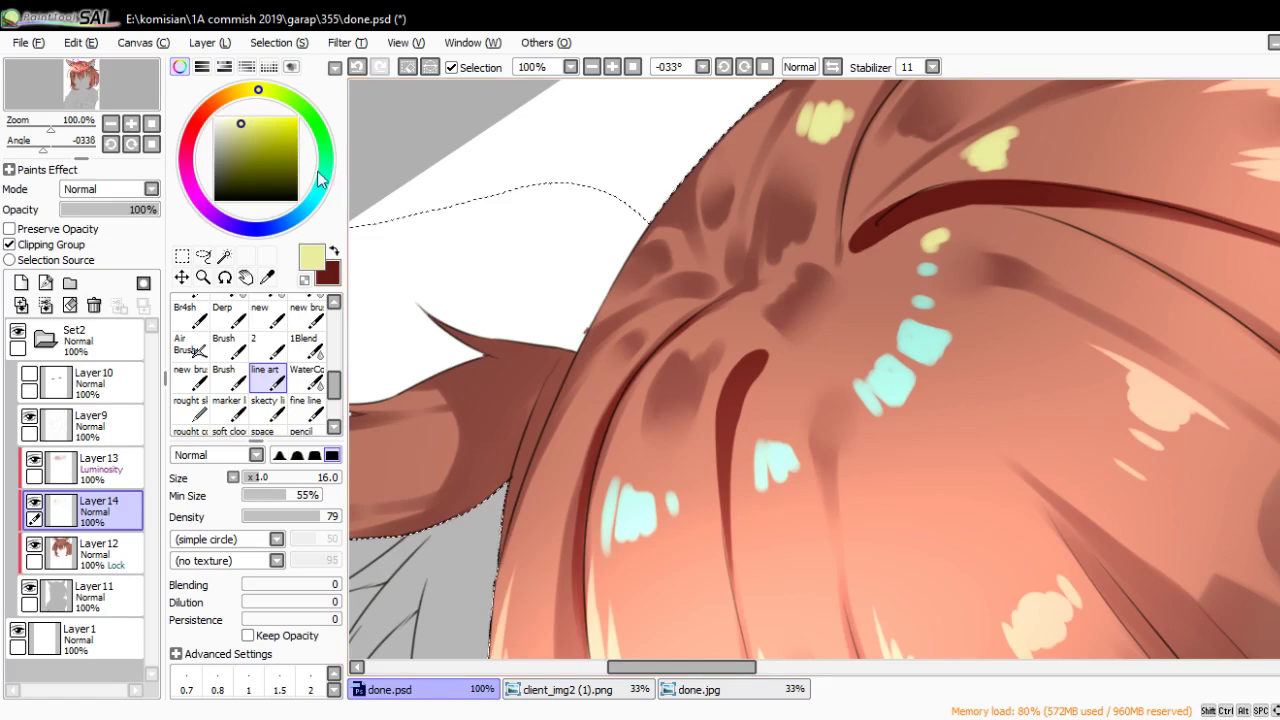
click(326, 150)
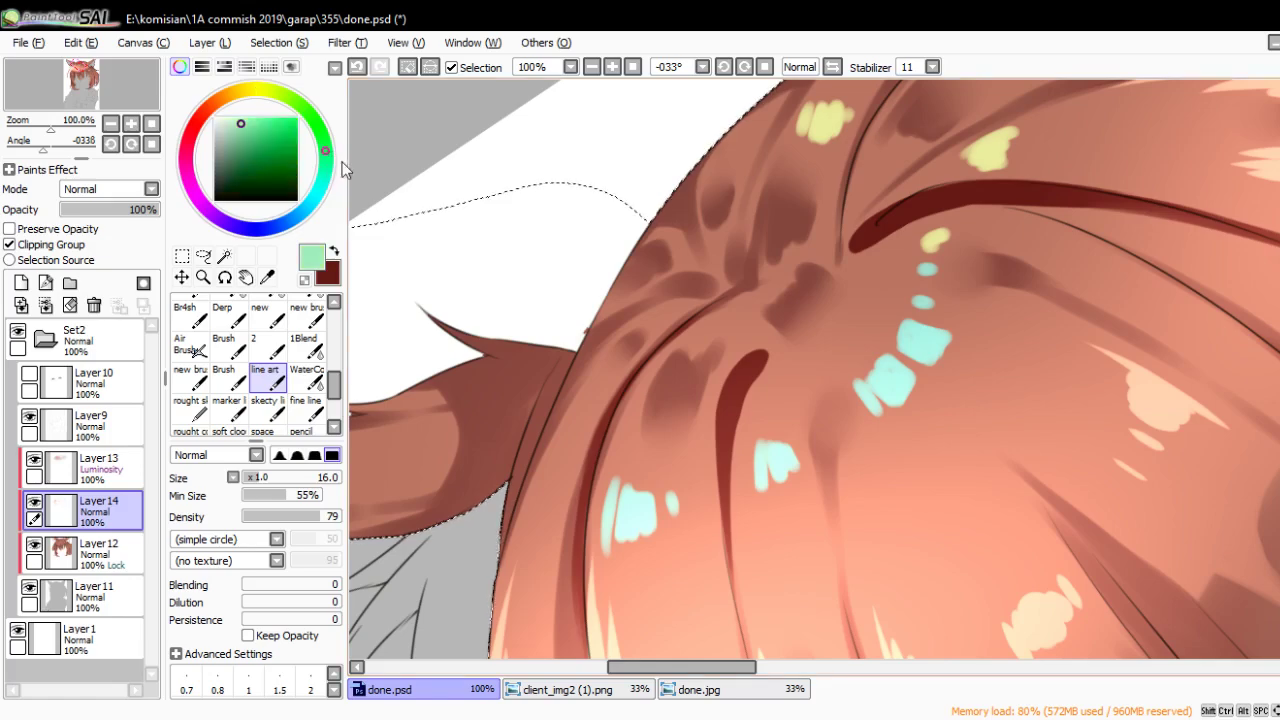
drag(470, 316, 600, 470)
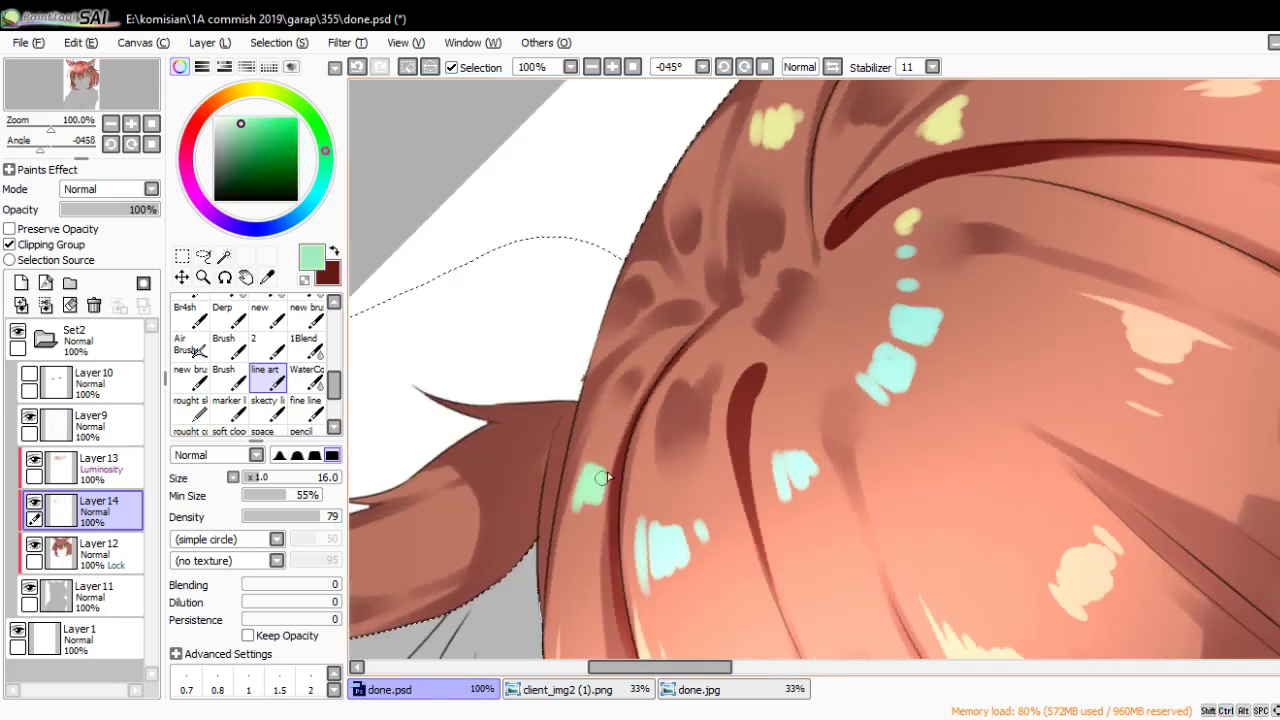
drag(639, 309, 612, 285)
scroll(612, 285, down, 6)
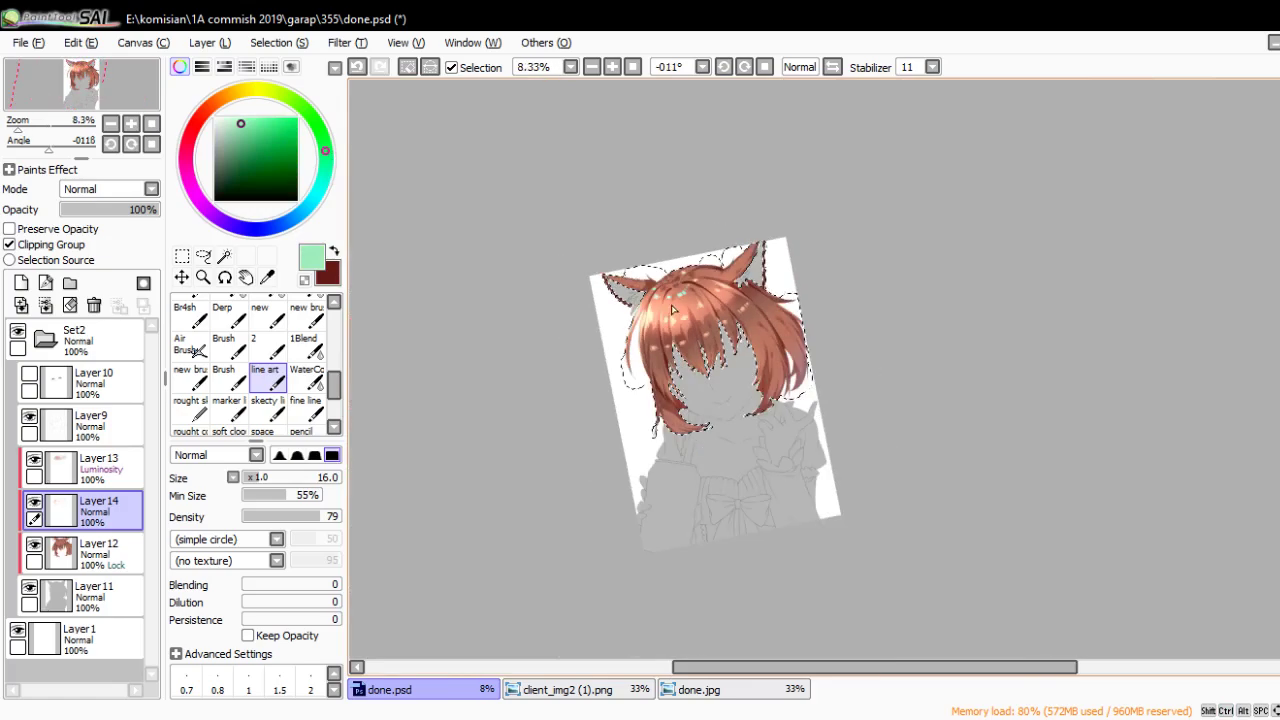
Blend the hair sparkles into the shading with the WaterColor brush and reset the rotation
scroll(612, 285, up, 3)
scroll(612, 285, up, 2)
click(305, 377)
scroll(761, 417, up, 2)
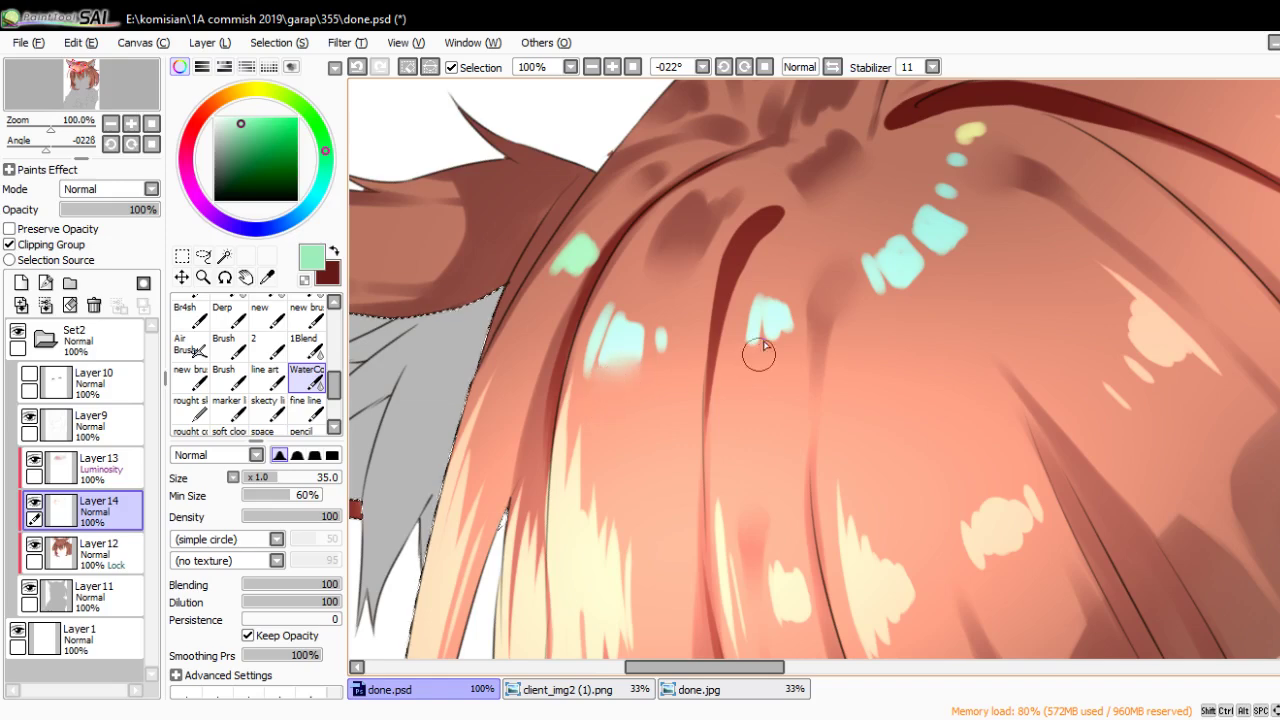
drag(923, 296, 828, 332)
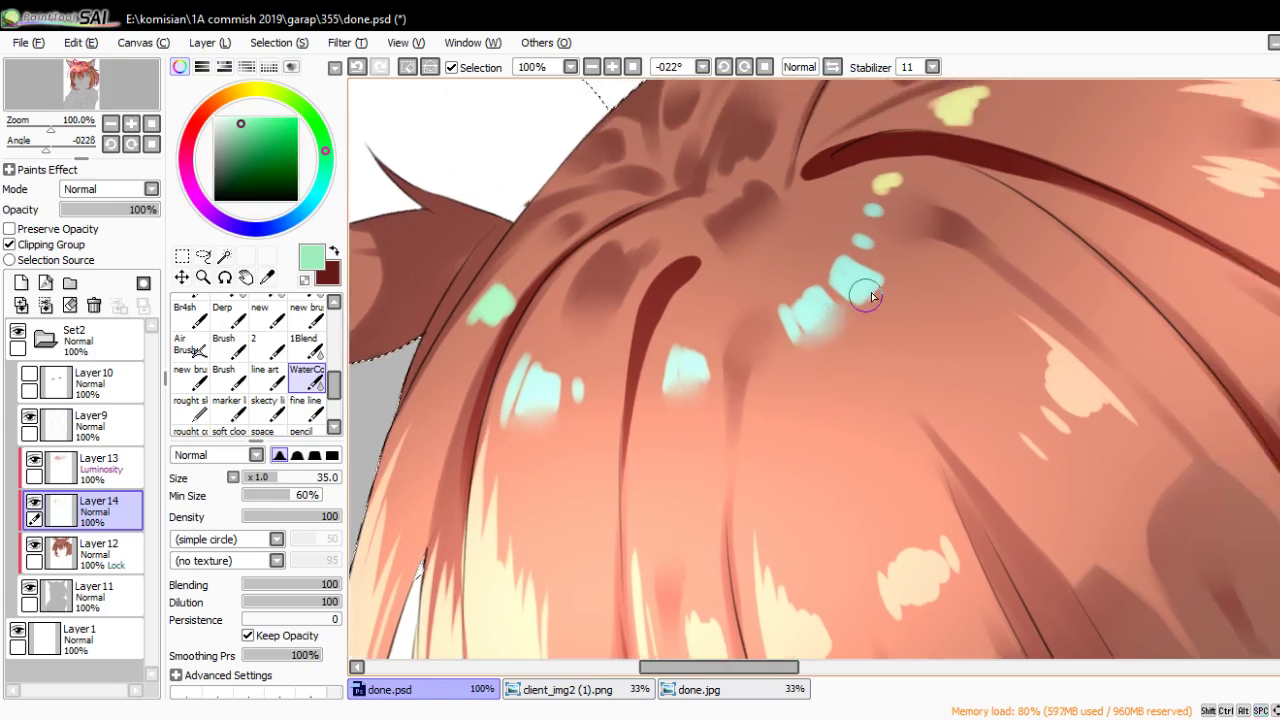
drag(659, 366, 754, 376)
drag(977, 265, 777, 380)
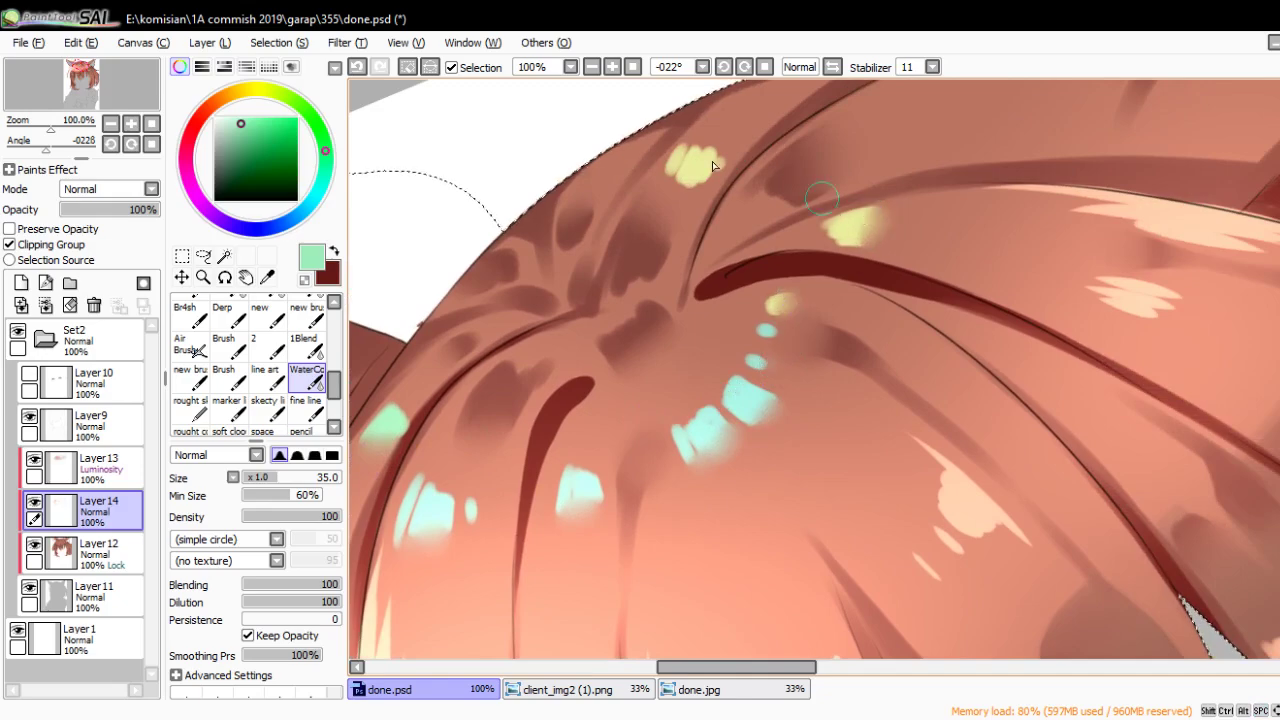
scroll(722, 117, down, 4)
scroll(657, 268, down, 1)
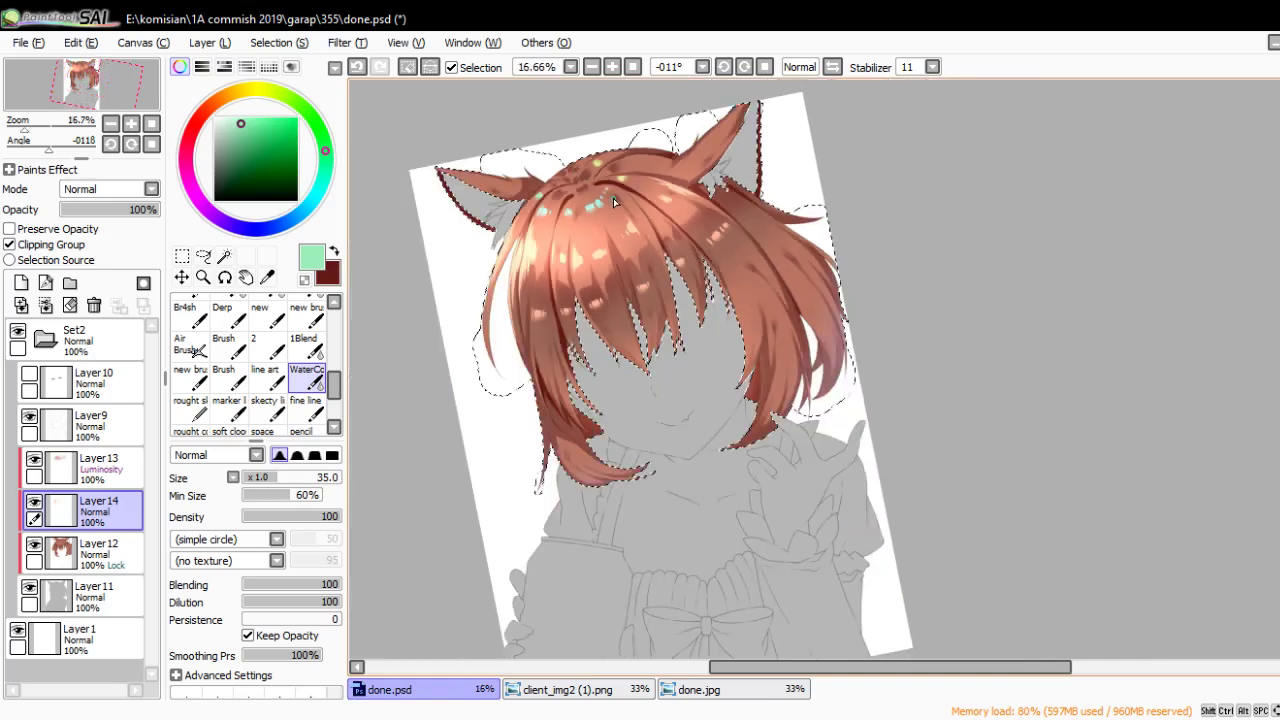
scroll(657, 268, down, 1)
key(Home)
drag(657, 268, 691, 268)
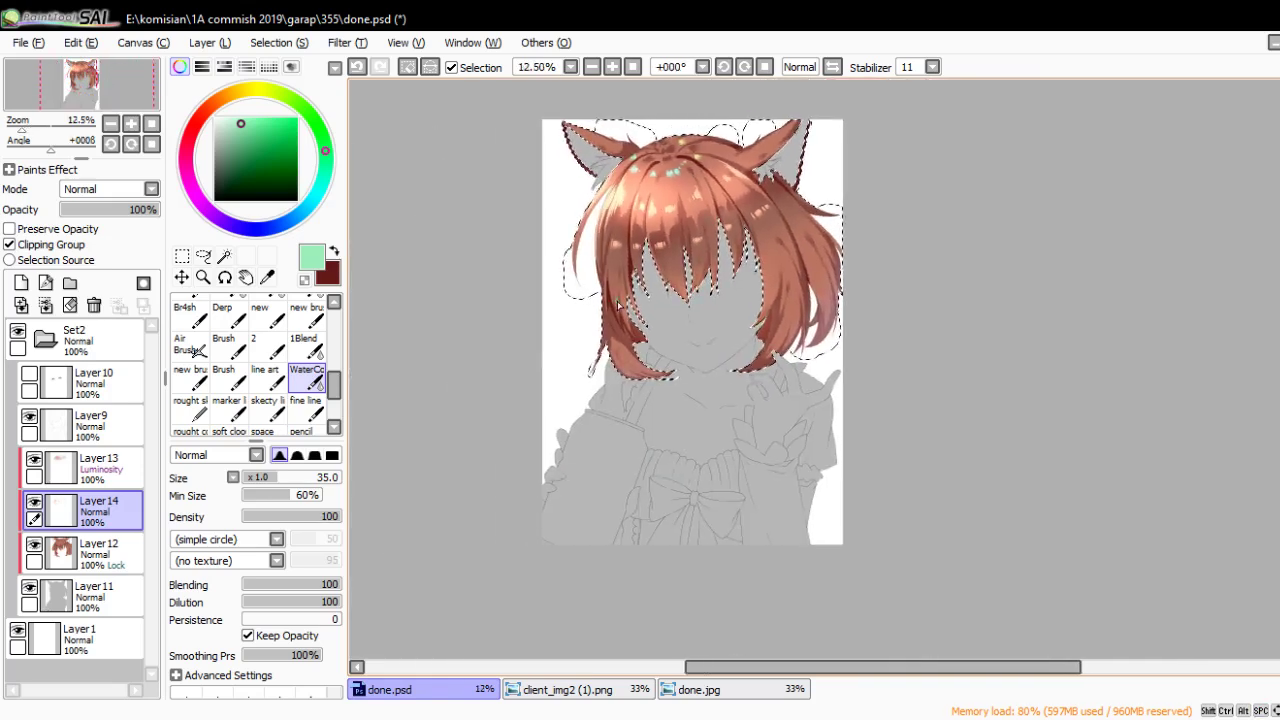
Clear the hair selection, recentre the head, and restore the drawing into a floating window
click(181, 277)
click(809, 457)
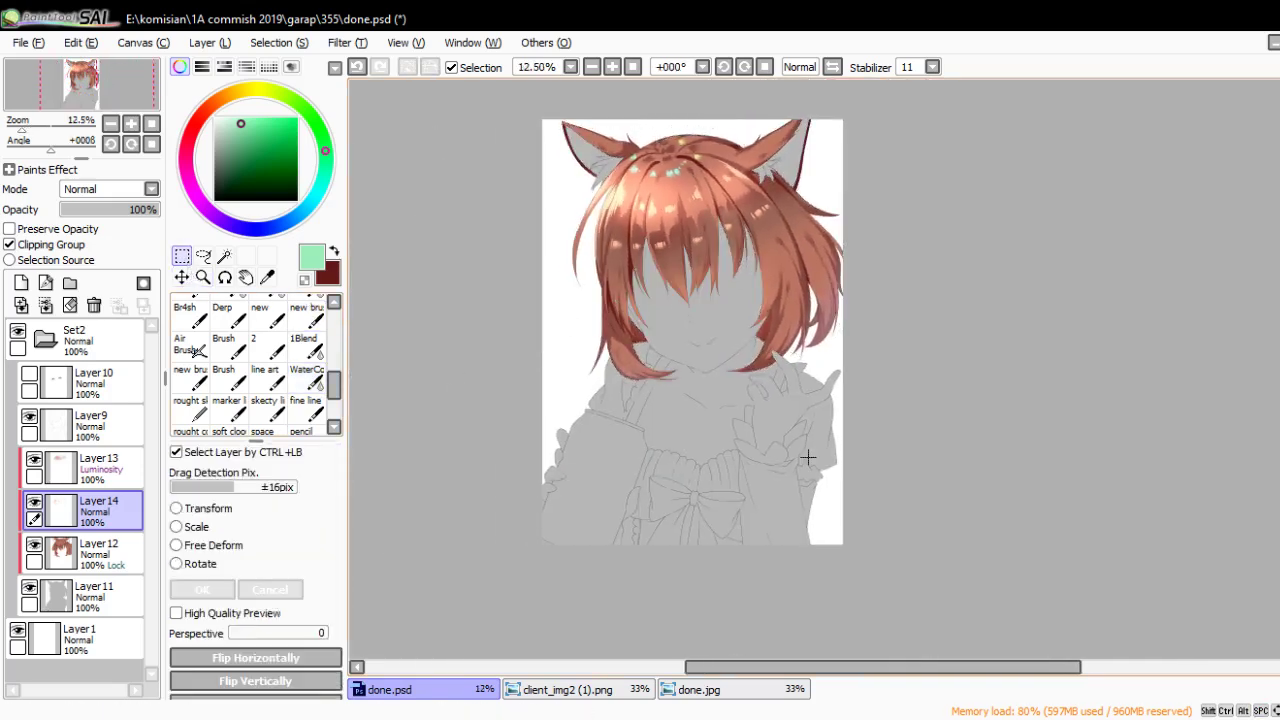
drag(750, 457, 770, 438)
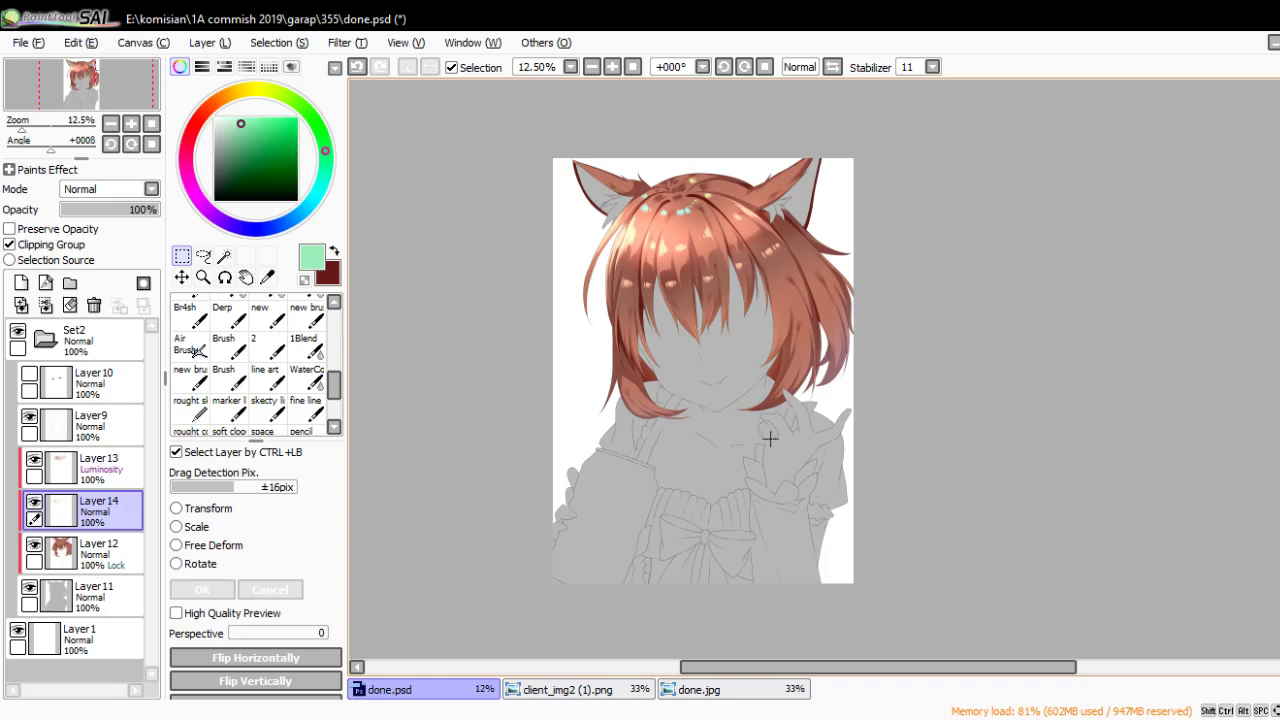
scroll(675, 397, up, 1)
scroll(675, 397, up, 1)
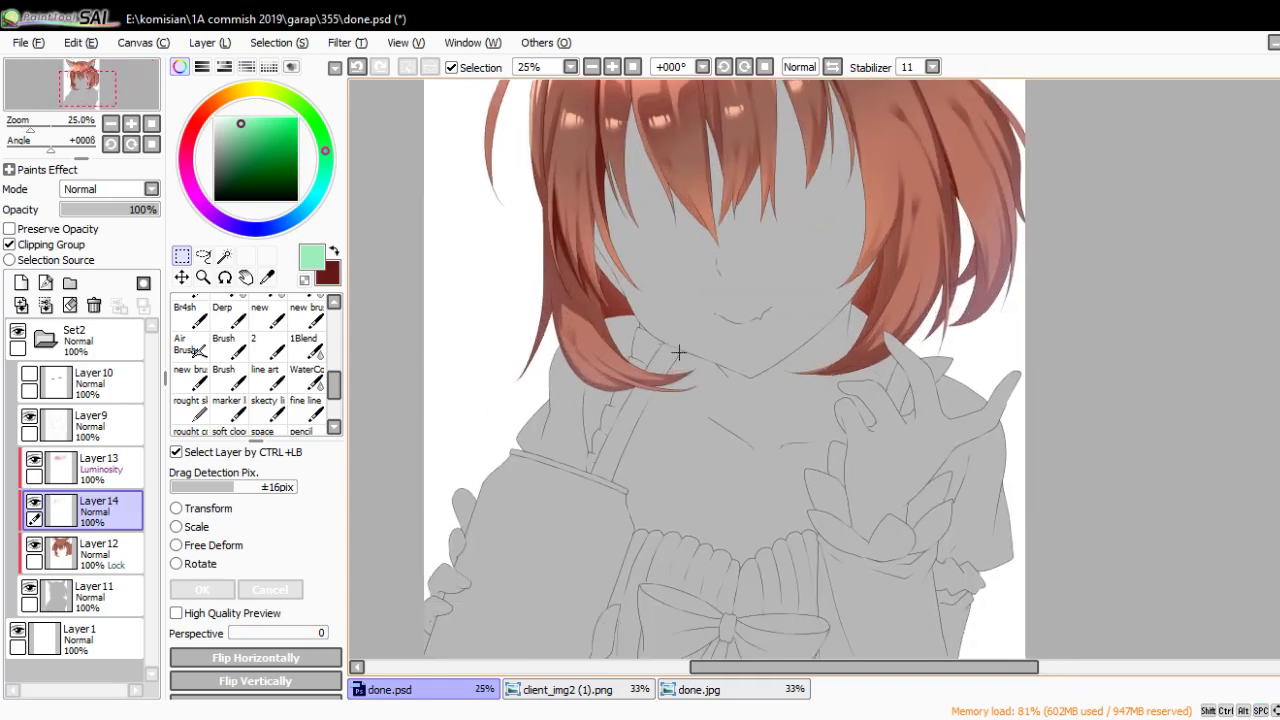
scroll(677, 349, down, 1)
drag(686, 329, 650, 425)
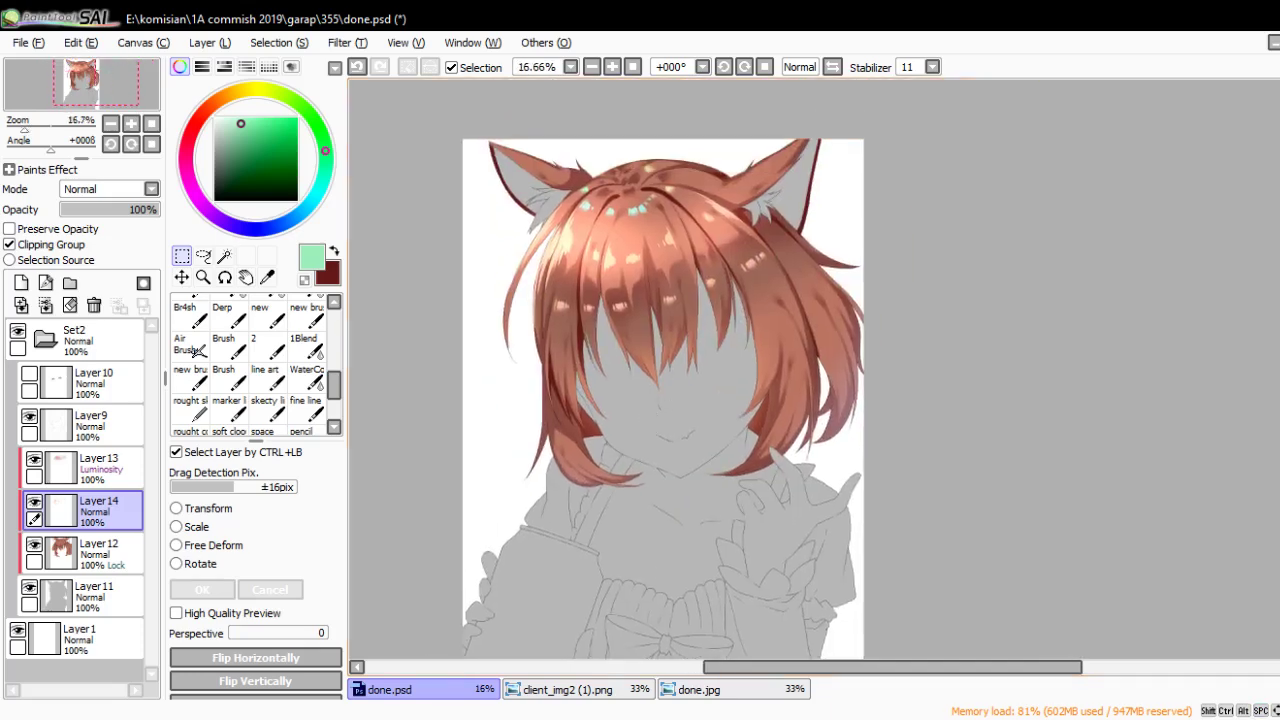
click(1273, 42)
Check the reference image, then reposition the drawing in its window
click(1157, 381)
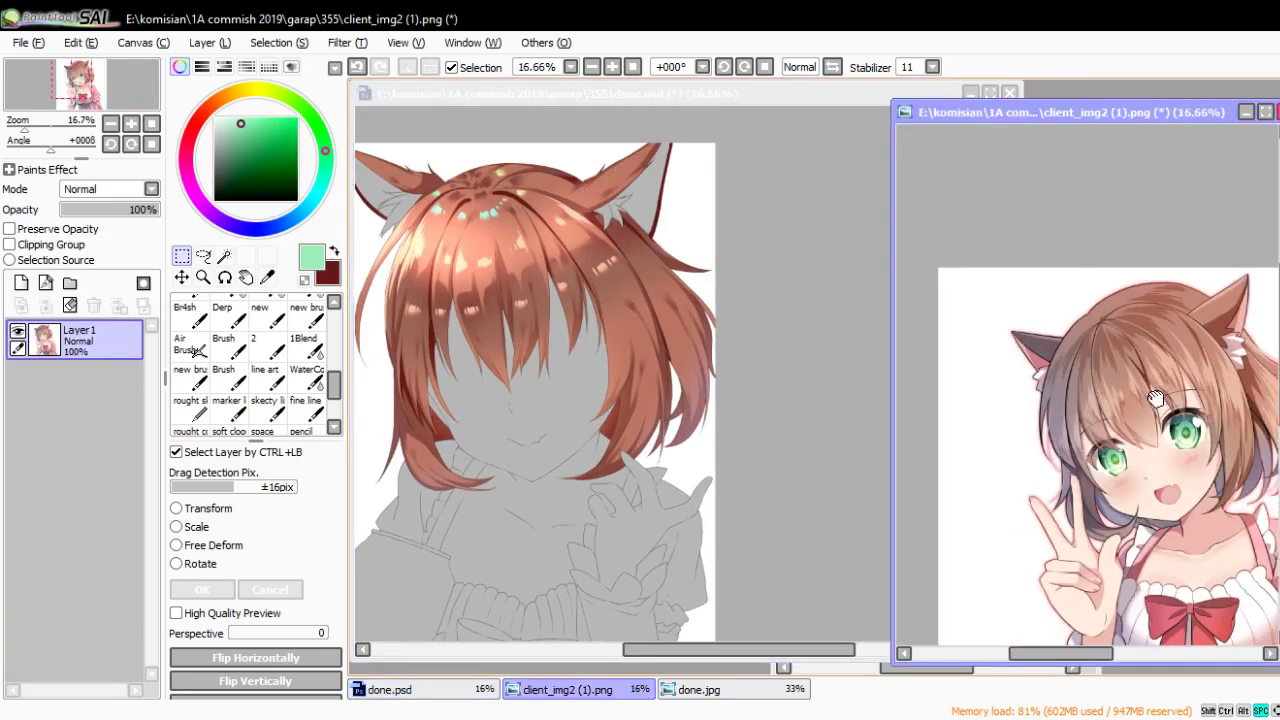
scroll(1150, 343, up, 1)
click(640, 400)
drag(640, 400, 694, 436)
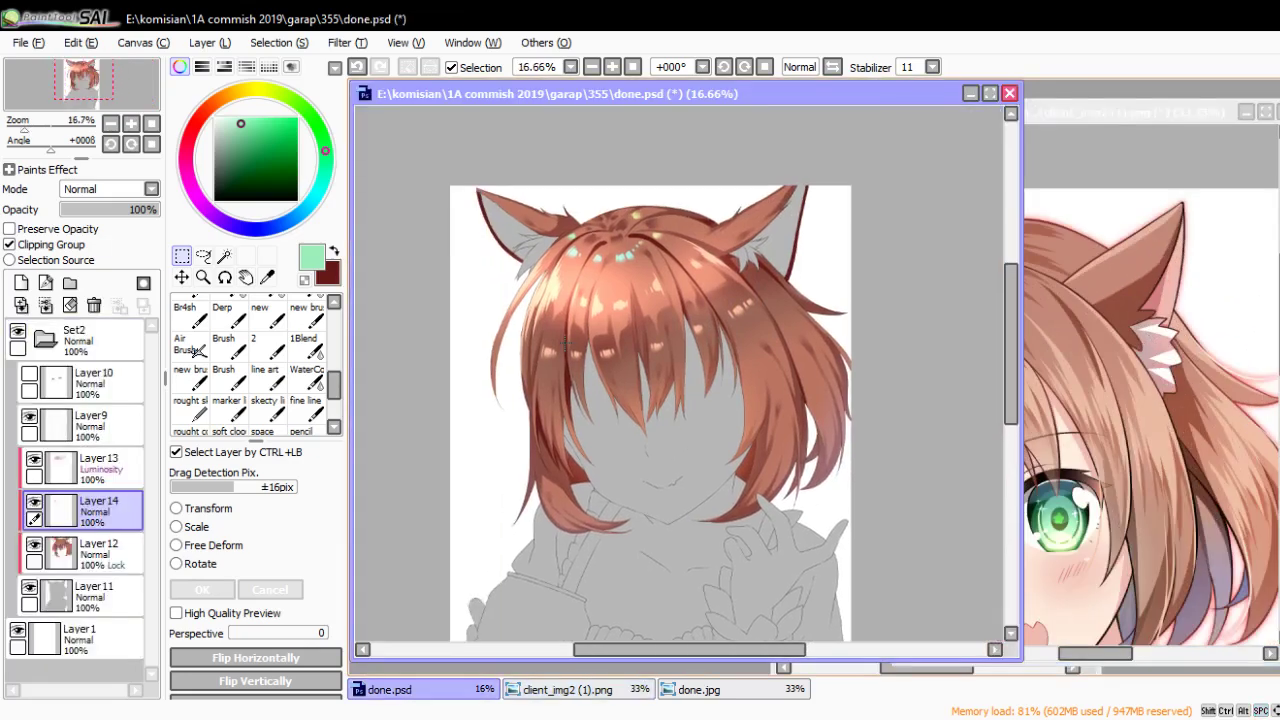
On Layer 9, select the inner areas of the left and right ears with the Magic Wand
click(95, 425)
click(224, 256)
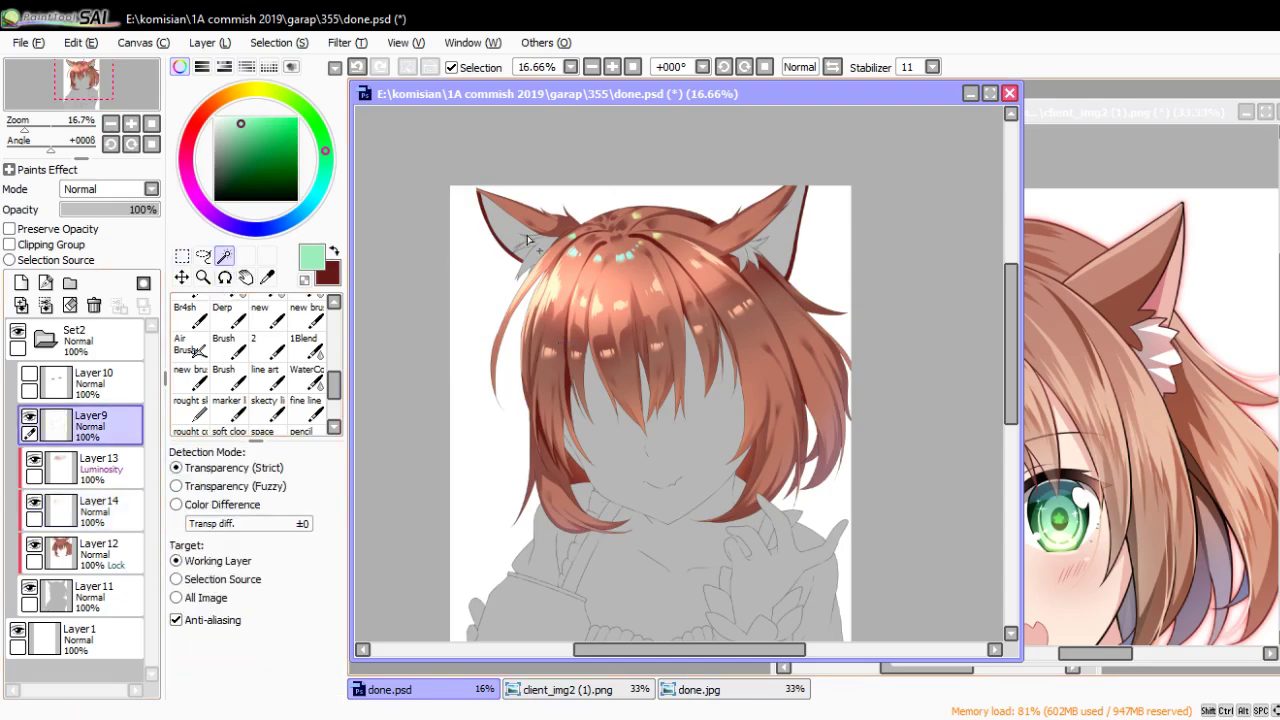
scroll(516, 220, up, 4)
click(557, 296)
key(ctrl+d)
click(582, 296)
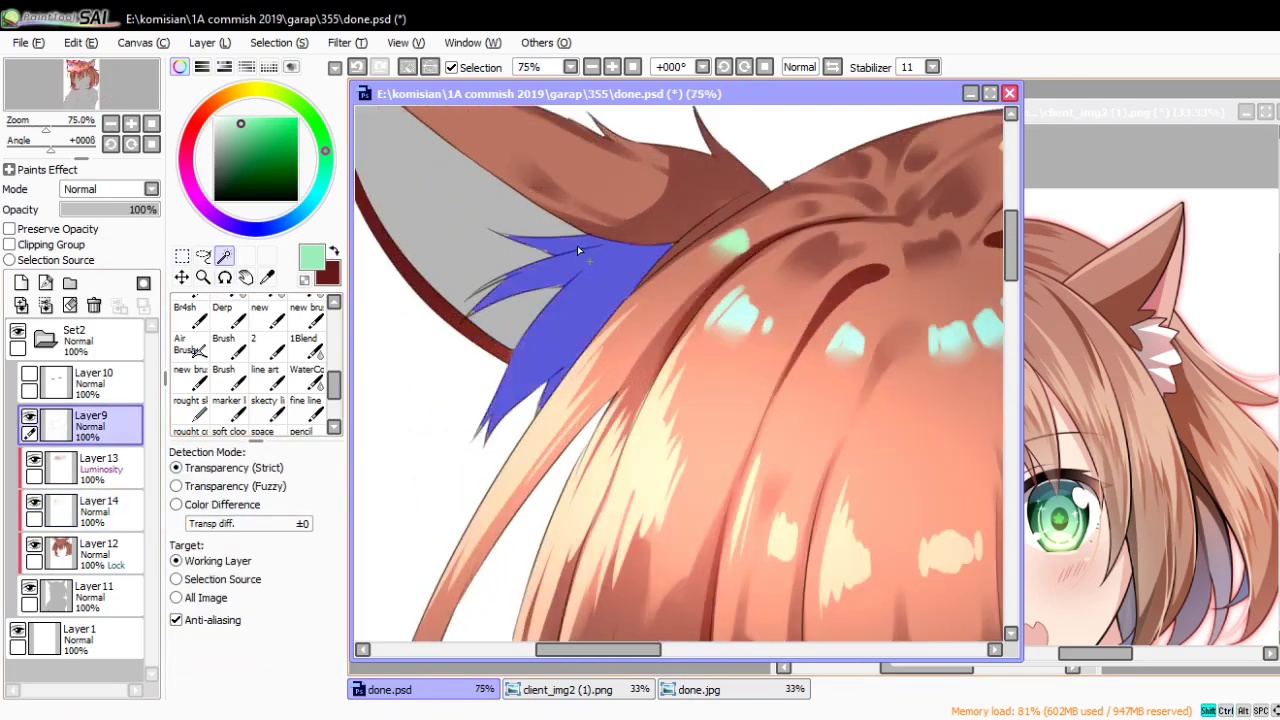
scroll(577, 245, down, 3)
scroll(829, 383, up, 3)
click(820, 380)
scroll(816, 426, down, 3)
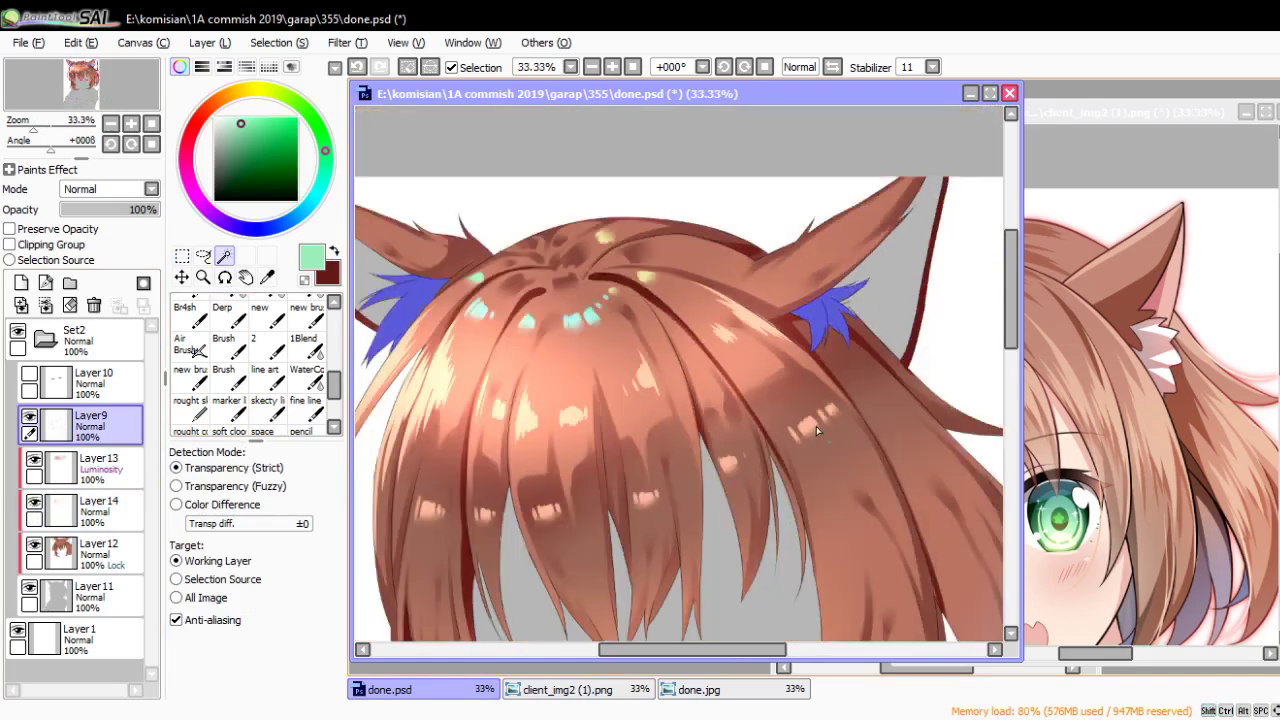
Compare with the reference and fill the blouse frills beside the bow blue
click(1137, 437)
scroll(1137, 437, down, 3)
click(713, 459)
scroll(713, 459, down, 1)
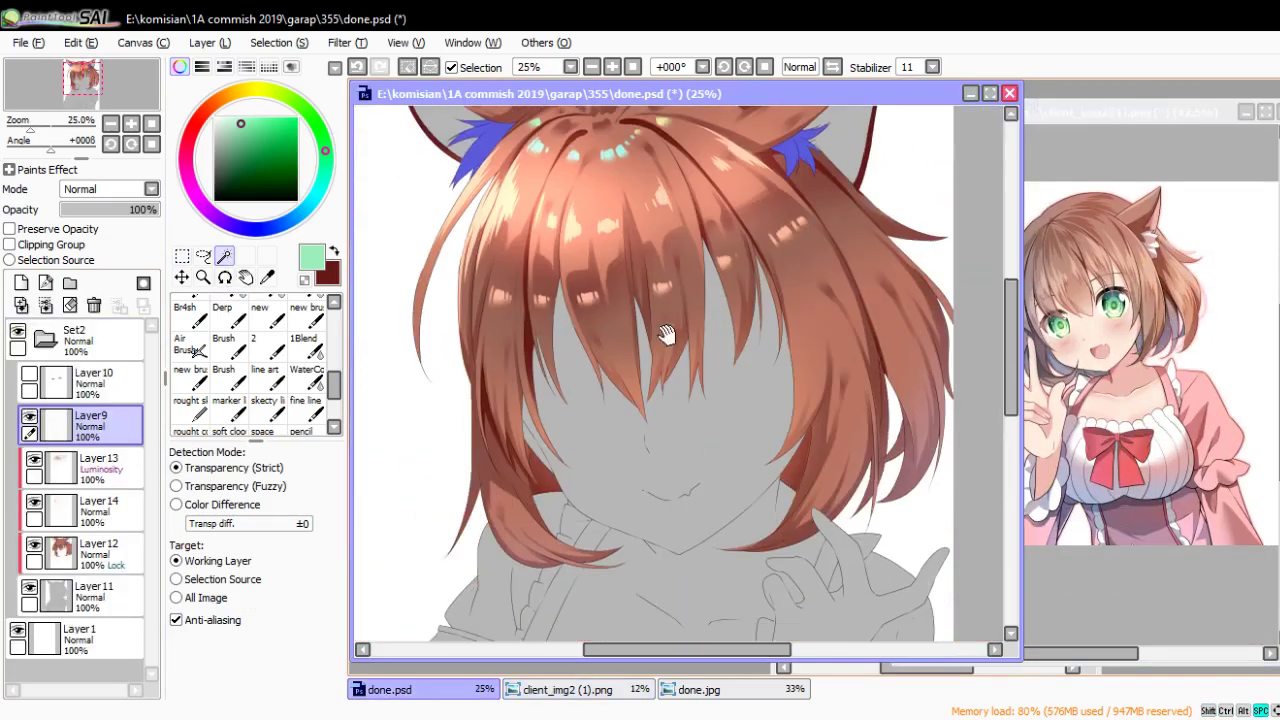
drag(690, 600, 671, 427)
click(690, 390)
click(735, 420)
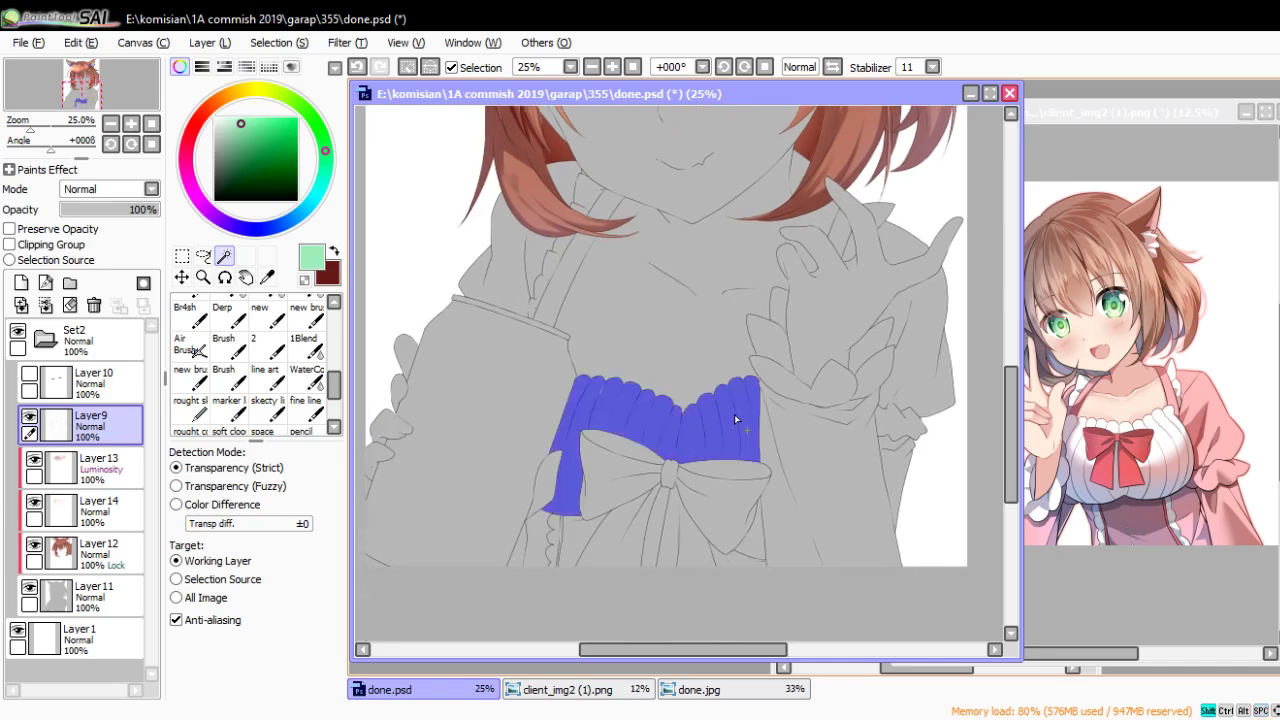
Fill the three folded sleeve ruffle pieces blue, undoing a fill that flooded the torso
drag(753, 546, 722, 601)
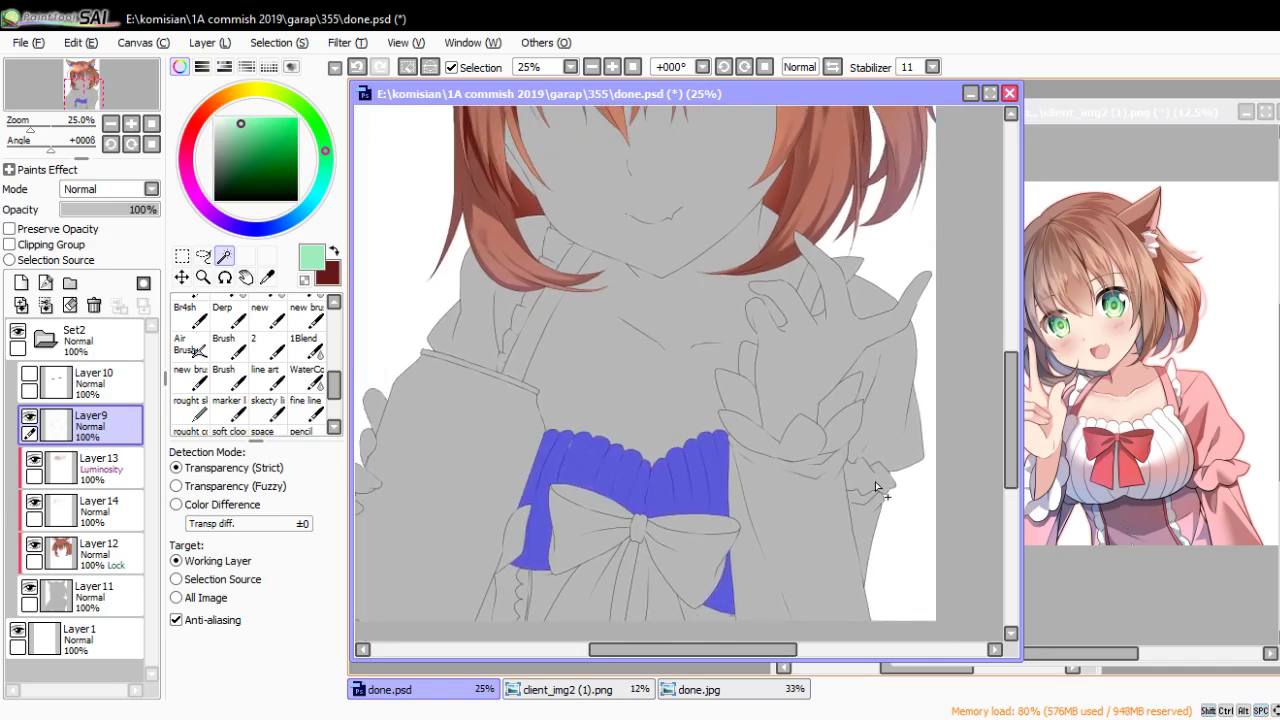
scroll(875, 481, up, 1)
click(795, 448)
click(830, 415)
click(840, 368)
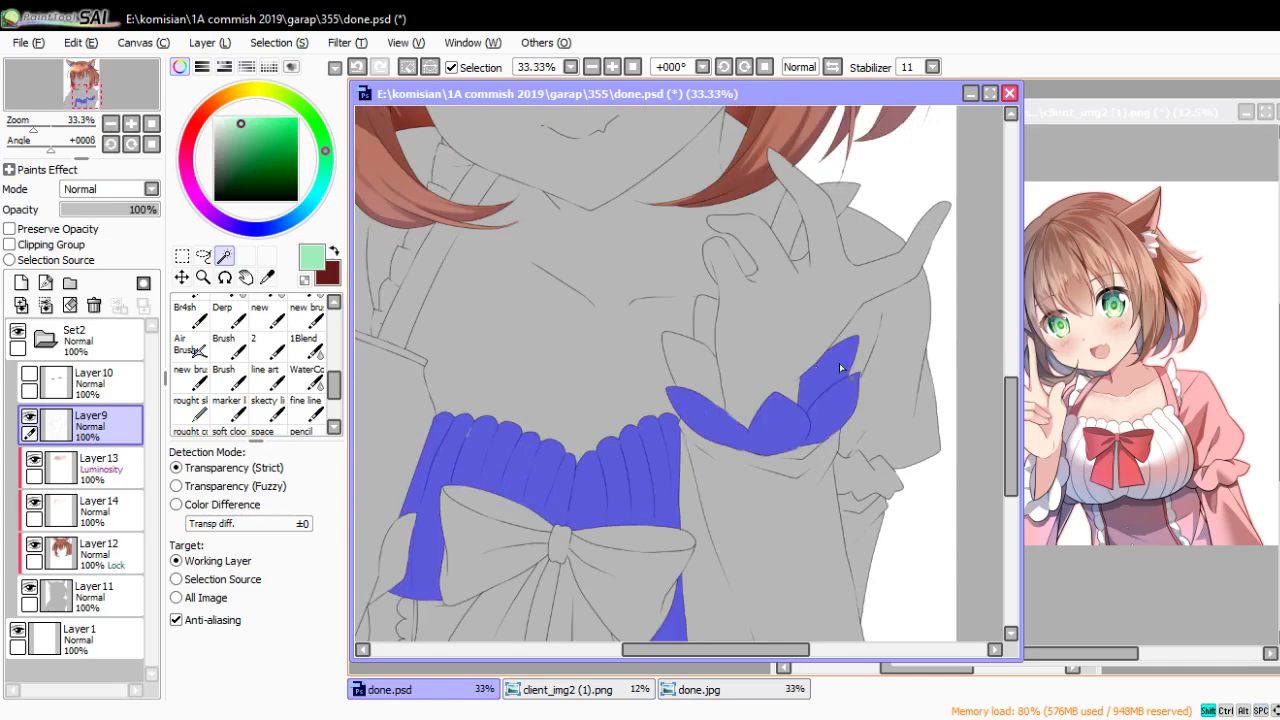
click(705, 372)
key(ctrl+z)
With a smaller brush, dab blue into the gap at the corner
key(b)
scroll(765, 290, up, 5)
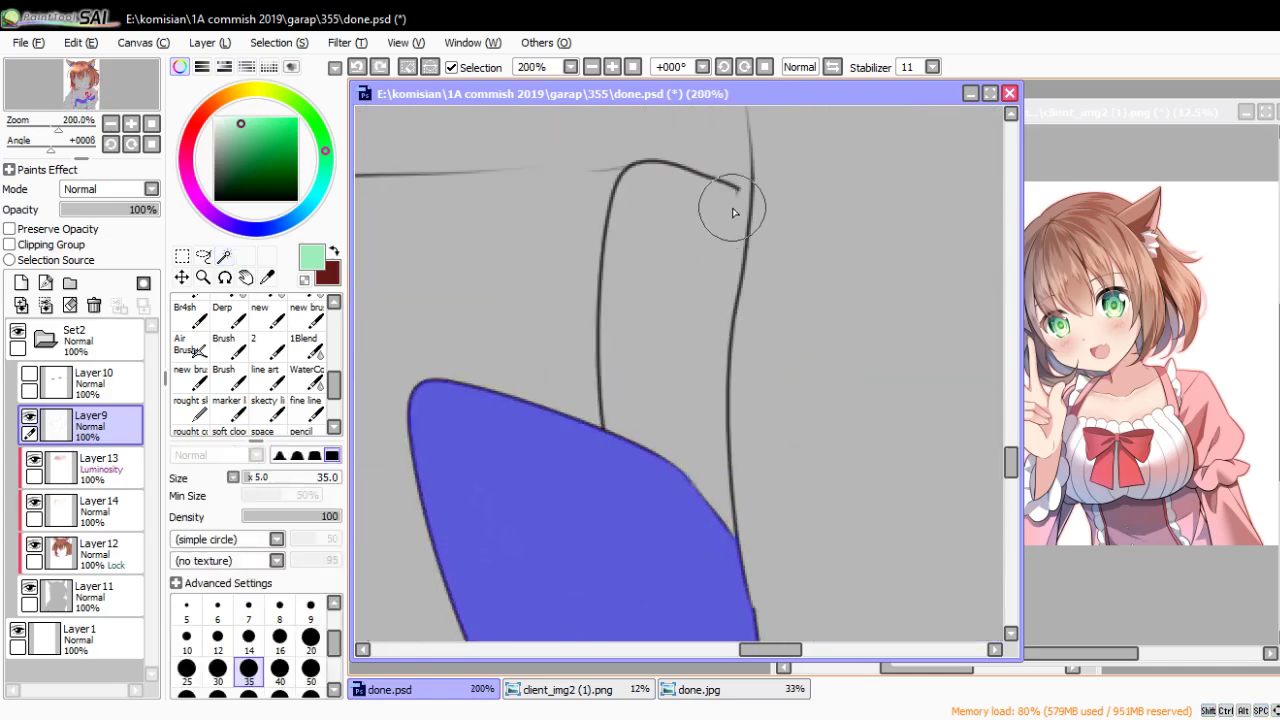
scroll(719, 230, up, 2)
key(bracketleft)
key(bracketleft)
key(bracketleft)
click(760, 183)
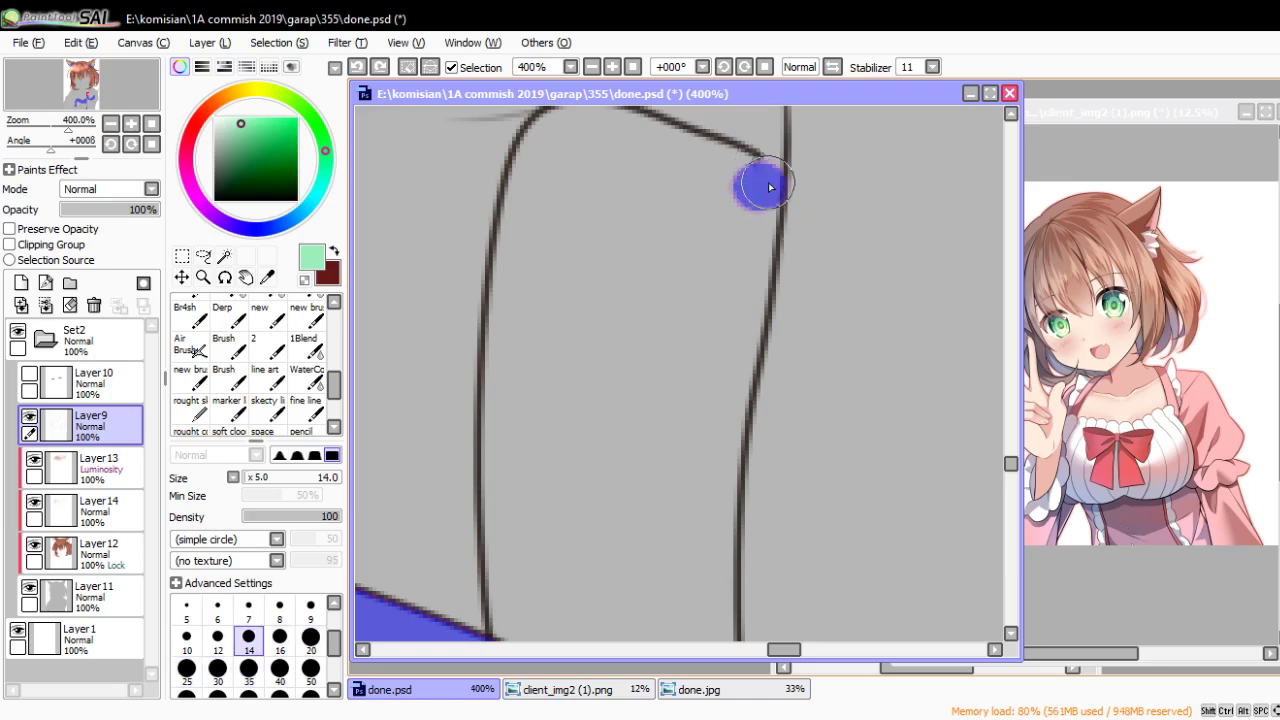
scroll(691, 338, down, 3)
Fill the strip between the lines blue with the fill tool
click(225, 257)
click(655, 372)
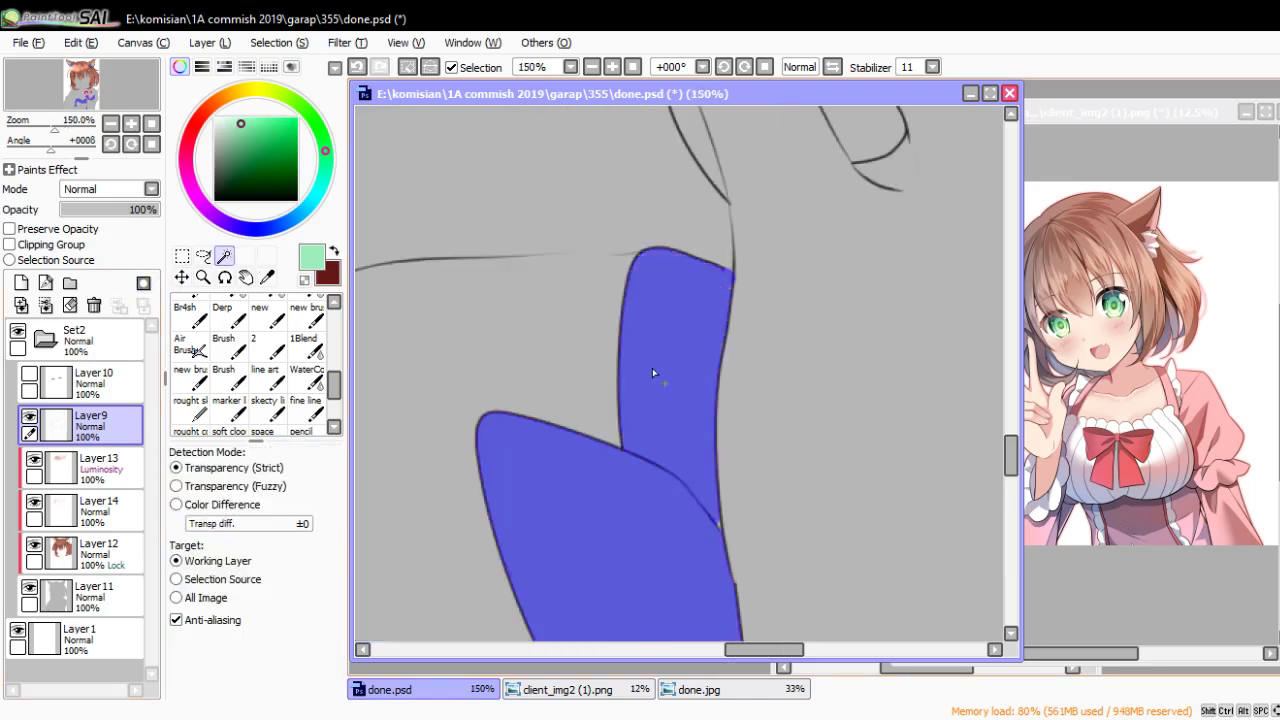
scroll(680, 400, down, 3)
scroll(720, 380, up, 2)
scroll(744, 343, down, 1)
scroll(731, 420, down, 2)
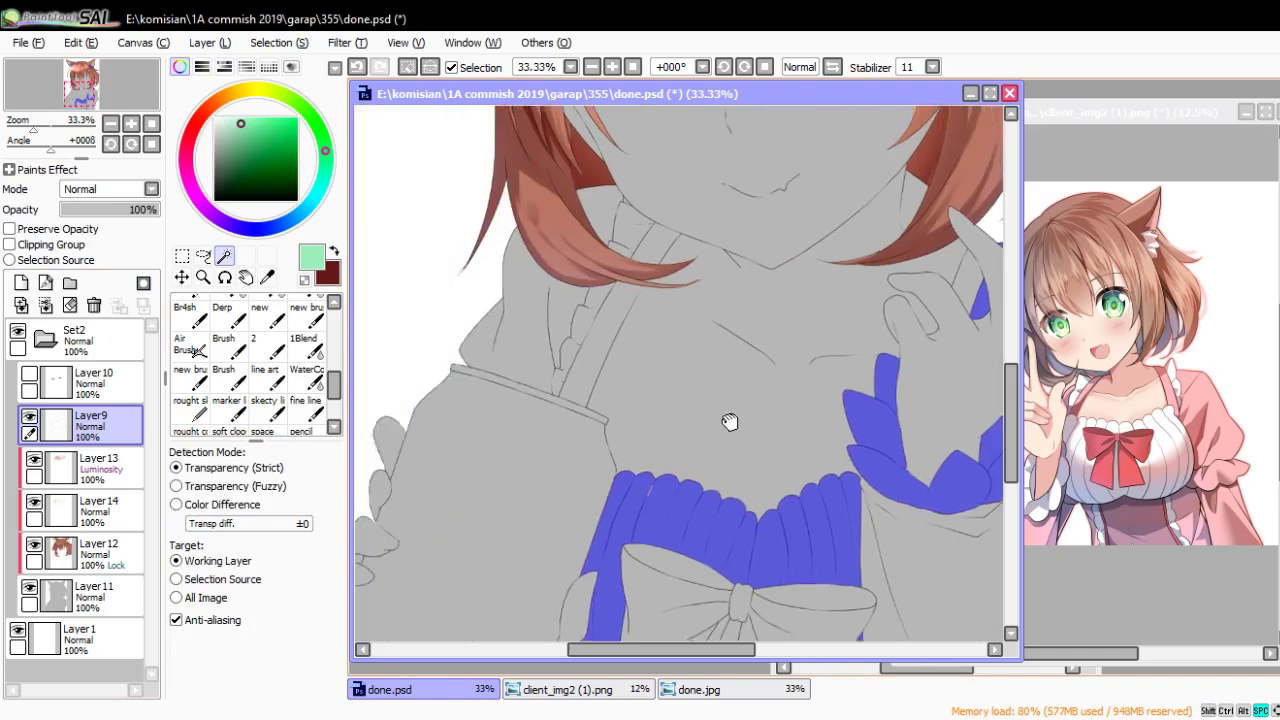
scroll(642, 308, up, 1)
scroll(620, 430, up, 2)
Fill the two collar strips under the hair blue
click(620, 430)
scroll(625, 422, down, 1)
scroll(627, 415, up, 1)
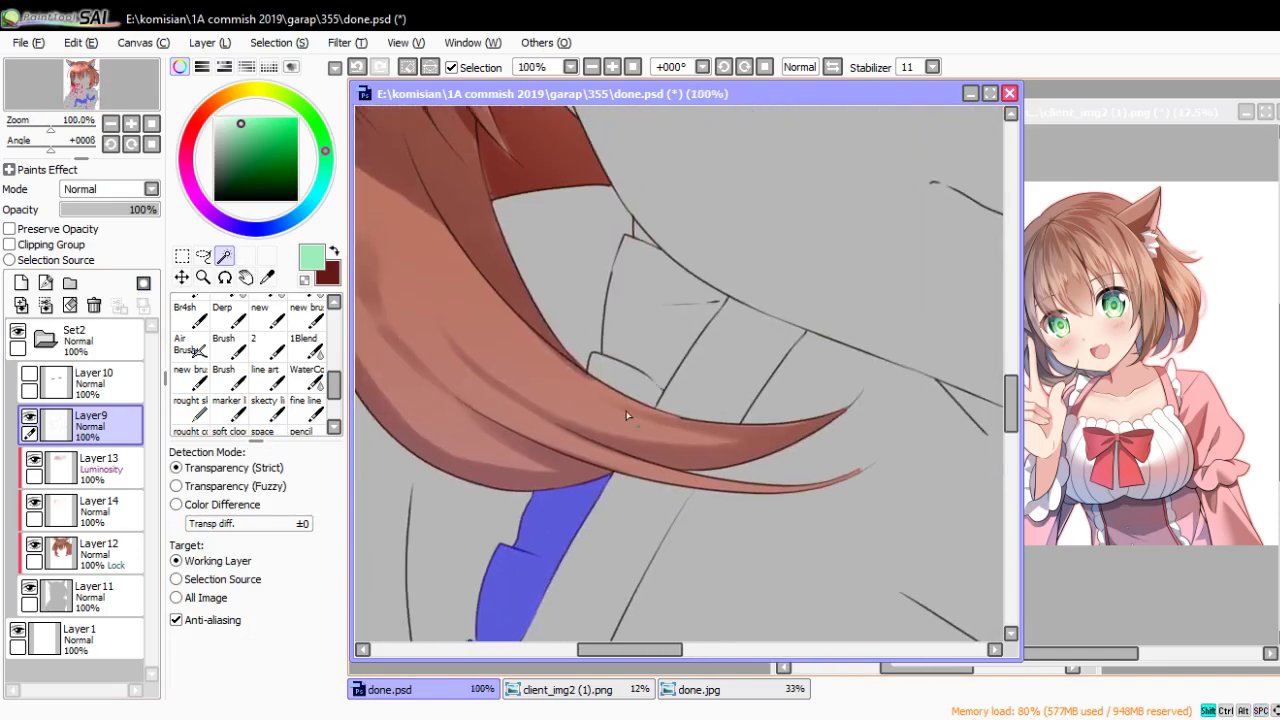
click(646, 345)
scroll(760, 420, down, 2)
scroll(850, 480, down, 2)
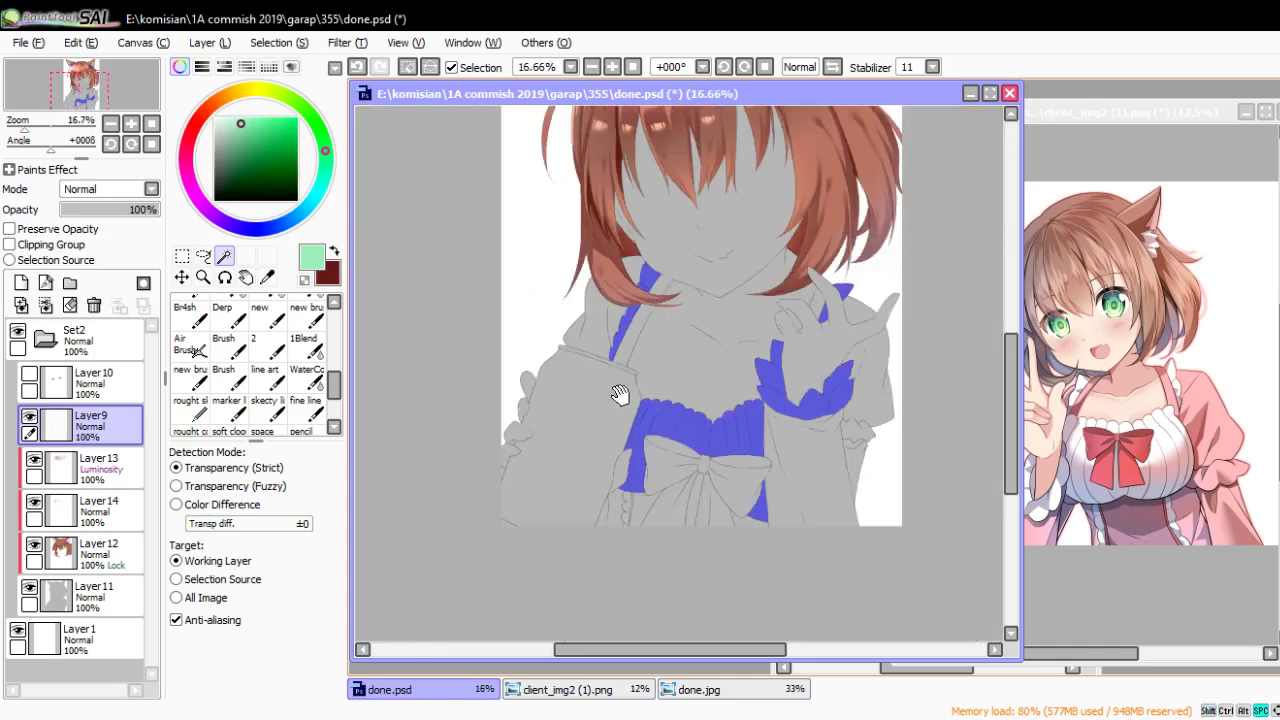
Check the reference image, then fill the scalloped frill strip blue
click(1085, 528)
click(614, 517)
scroll(544, 440, up, 2)
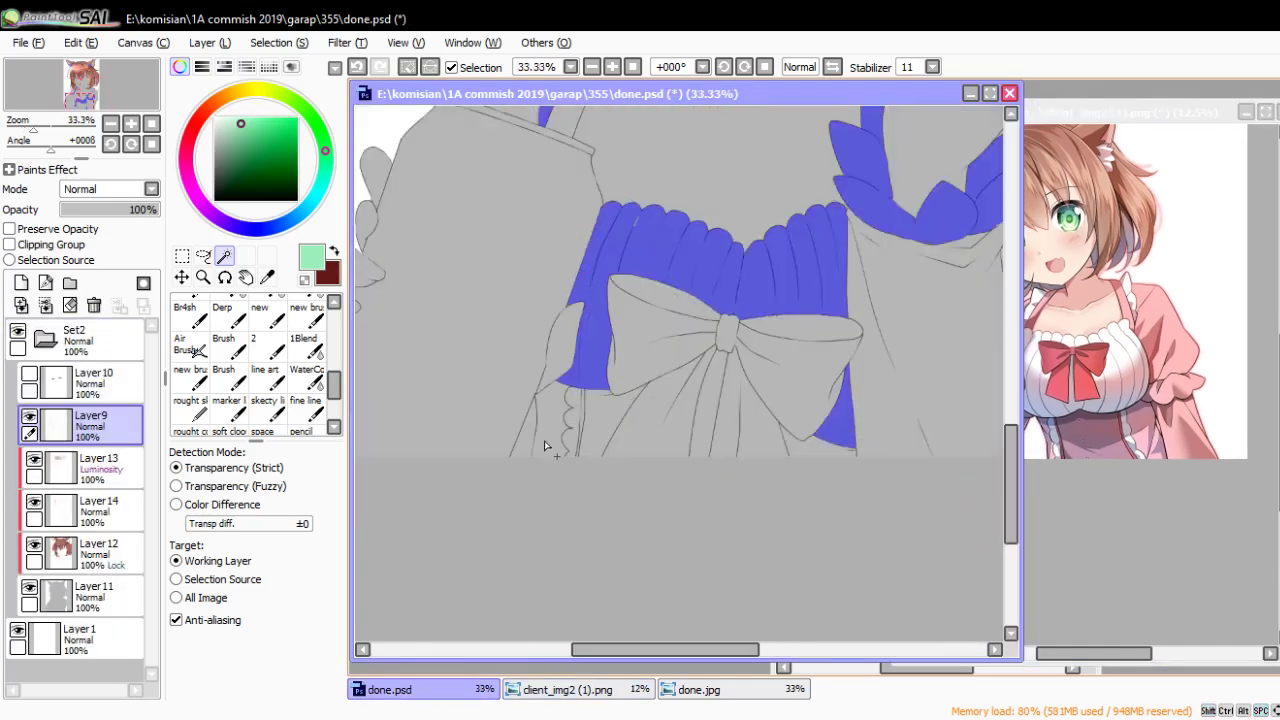
scroll(593, 422, up, 1)
click(593, 422)
scroll(600, 430, down, 1)
scroll(720, 471, down, 1)
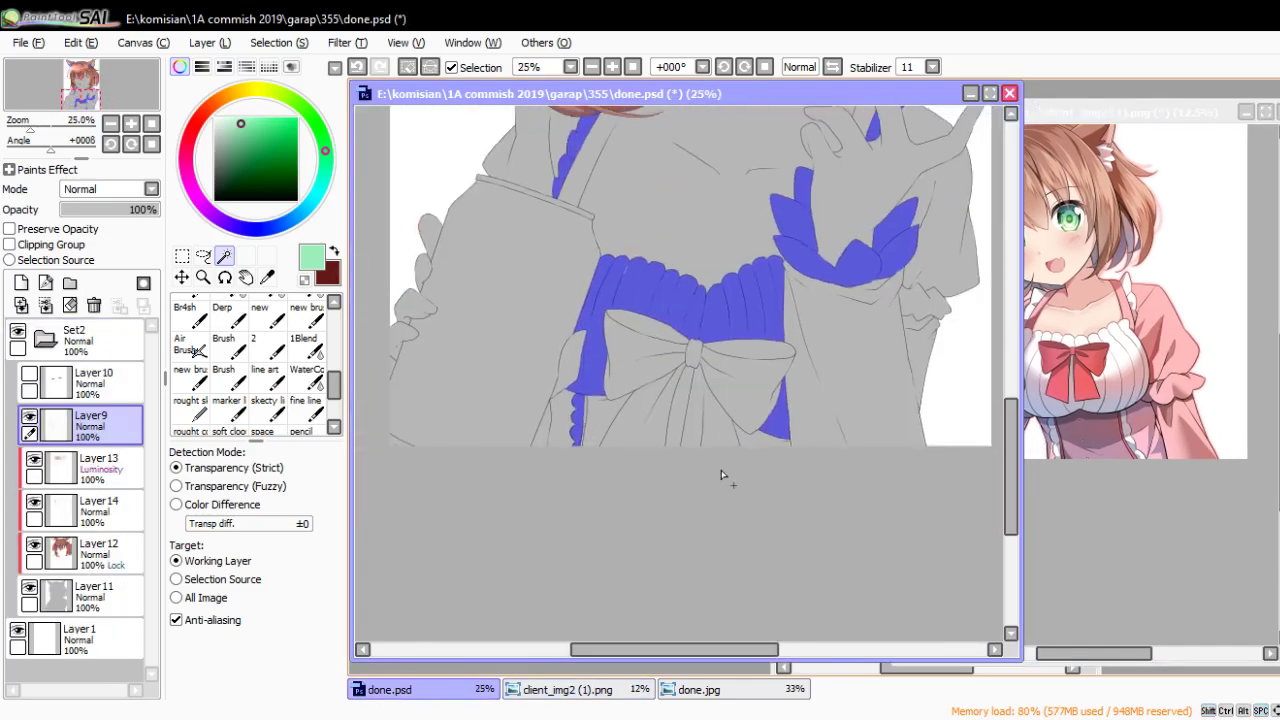
Pan and zoom back to the face and hair
mouse_move(720, 474)
mouse_down()
mouse_move(729, 457)
mouse_move(774, 451)
mouse_move(693, 479)
mouse_move(673, 538)
mouse_up()
scroll(693, 479, down, 1)
scroll(665, 475, down, 1)
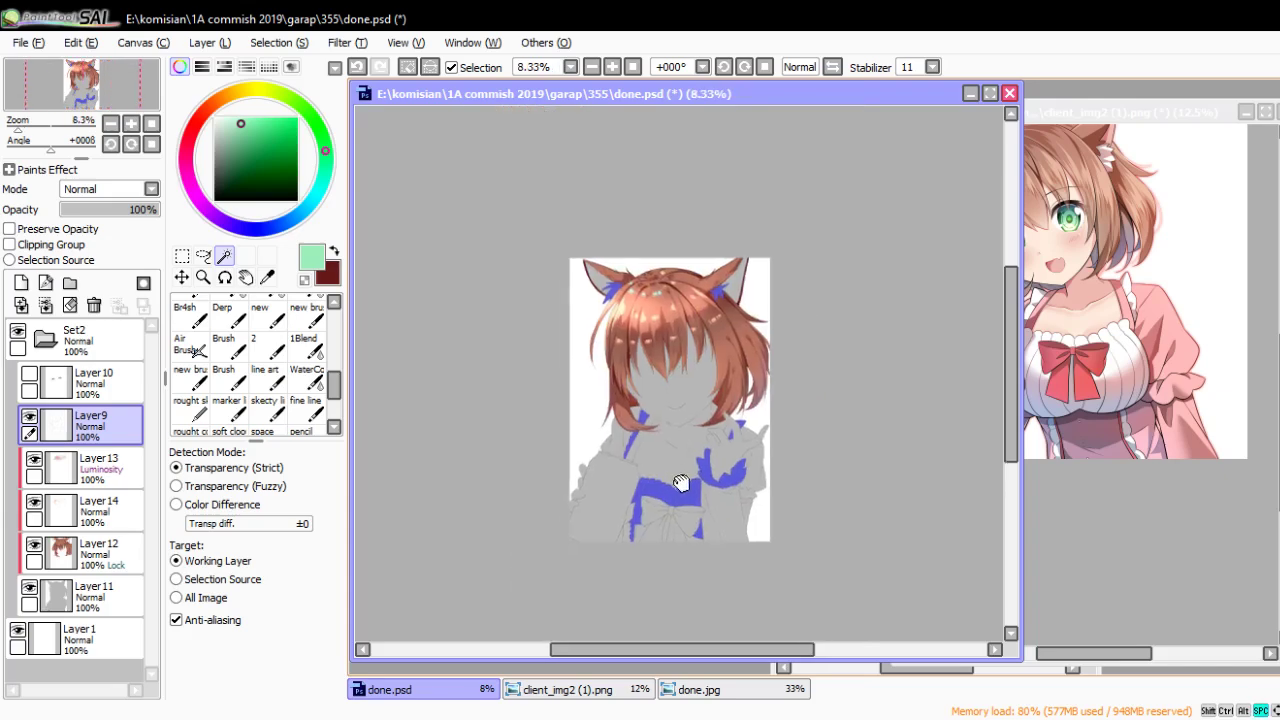
scroll(580, 320, up, 3)
scroll(580, 320, up, 1)
Create a new layer clipped to the layer beneath the hair
key(b)
click(105, 545)
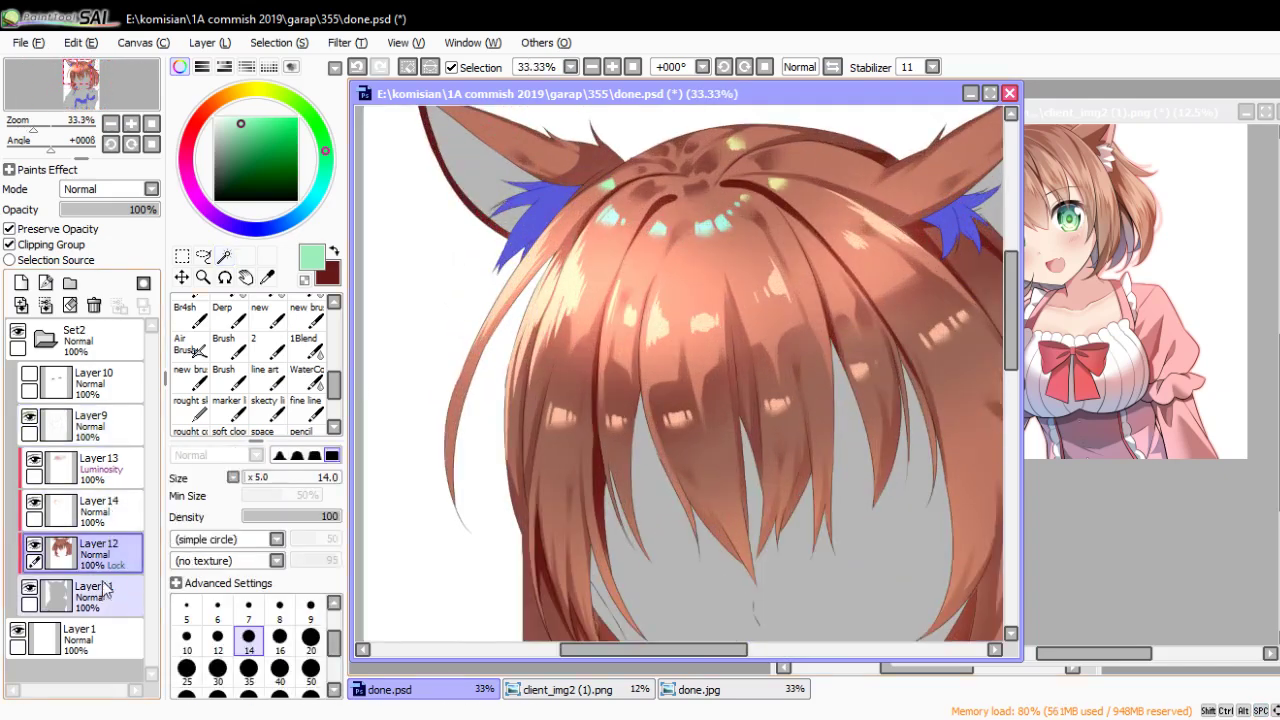
click(107, 592)
click(20, 283)
click(9, 244)
Paint blue over the inner ear fur, then shrink the brush
scroll(586, 323, up, 2)
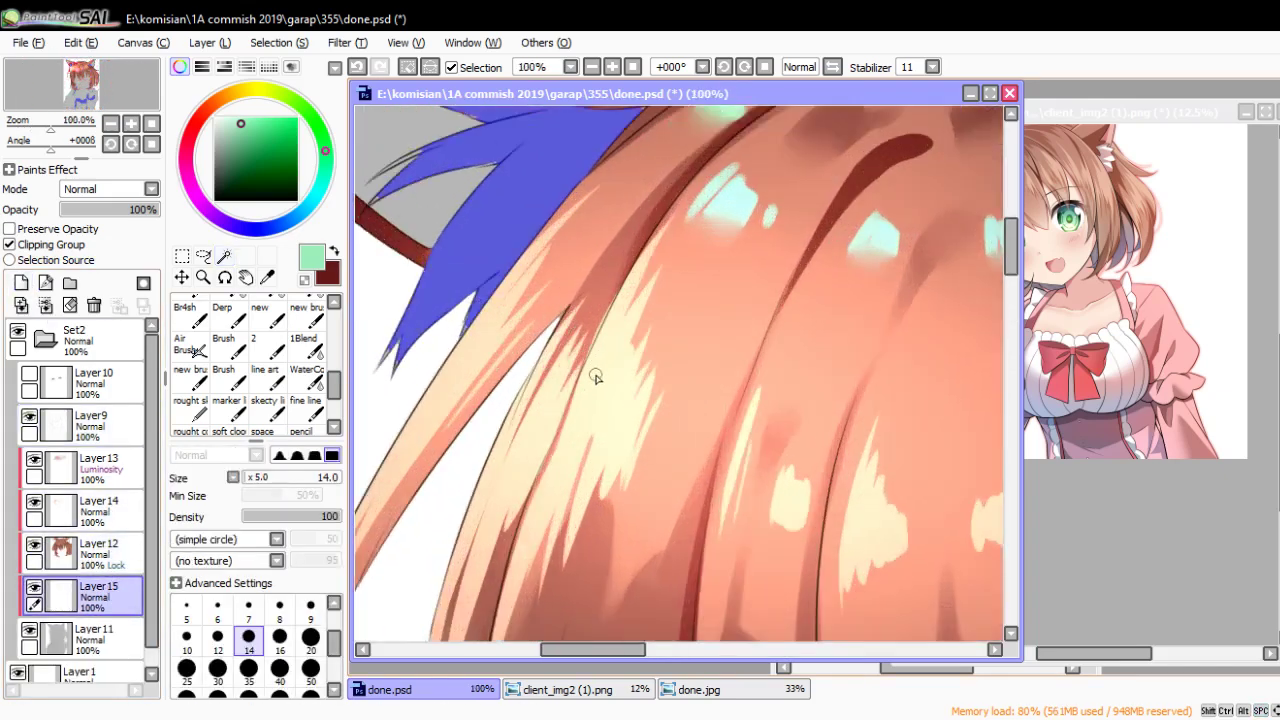
scroll(700, 400, up, 2)
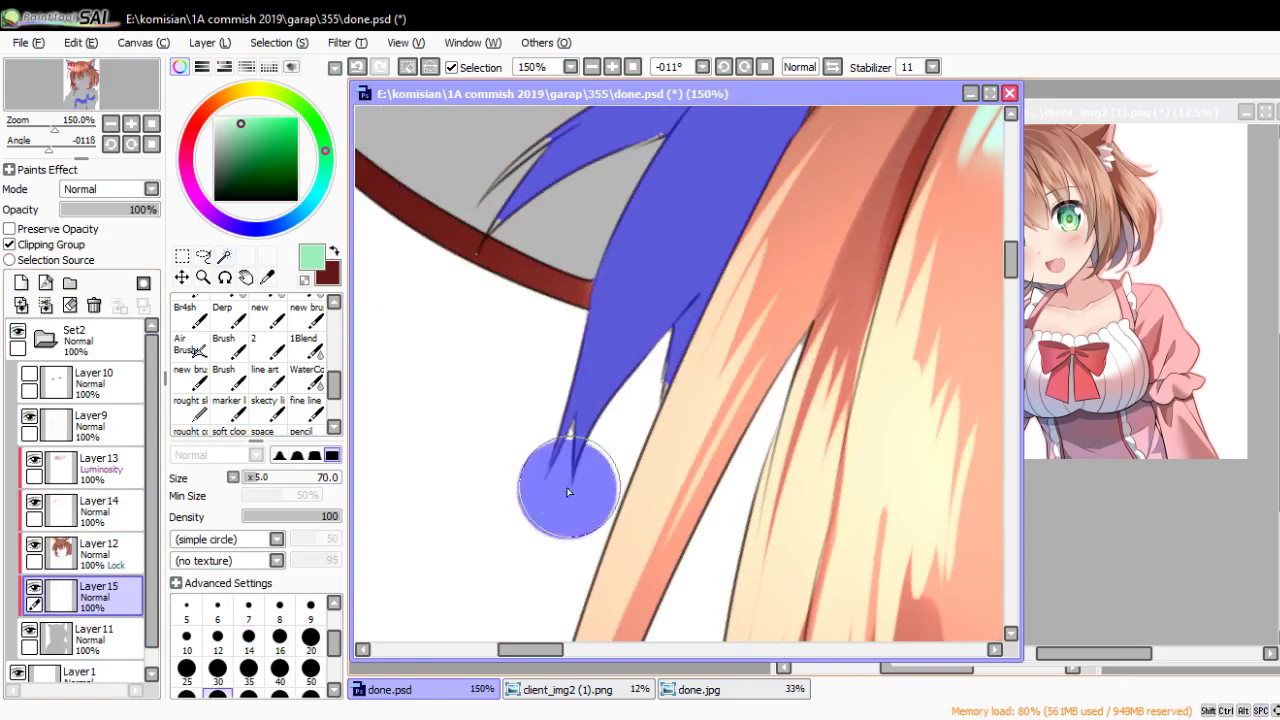
drag(563, 486, 686, 371)
scroll(425, 376, up, 2)
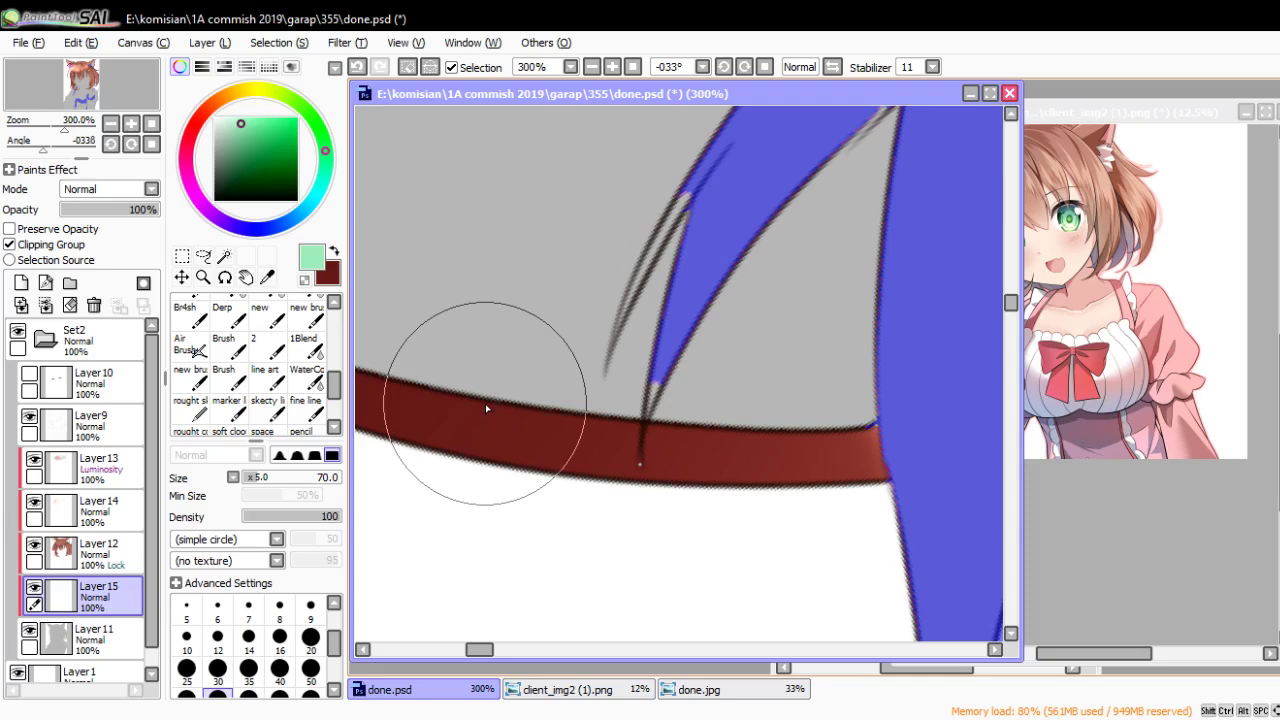
key(bracketleft)
key(bracketleft)
key(bracketleft)
key(bracketleft)
key(bracketleft)
key(bracketleft)
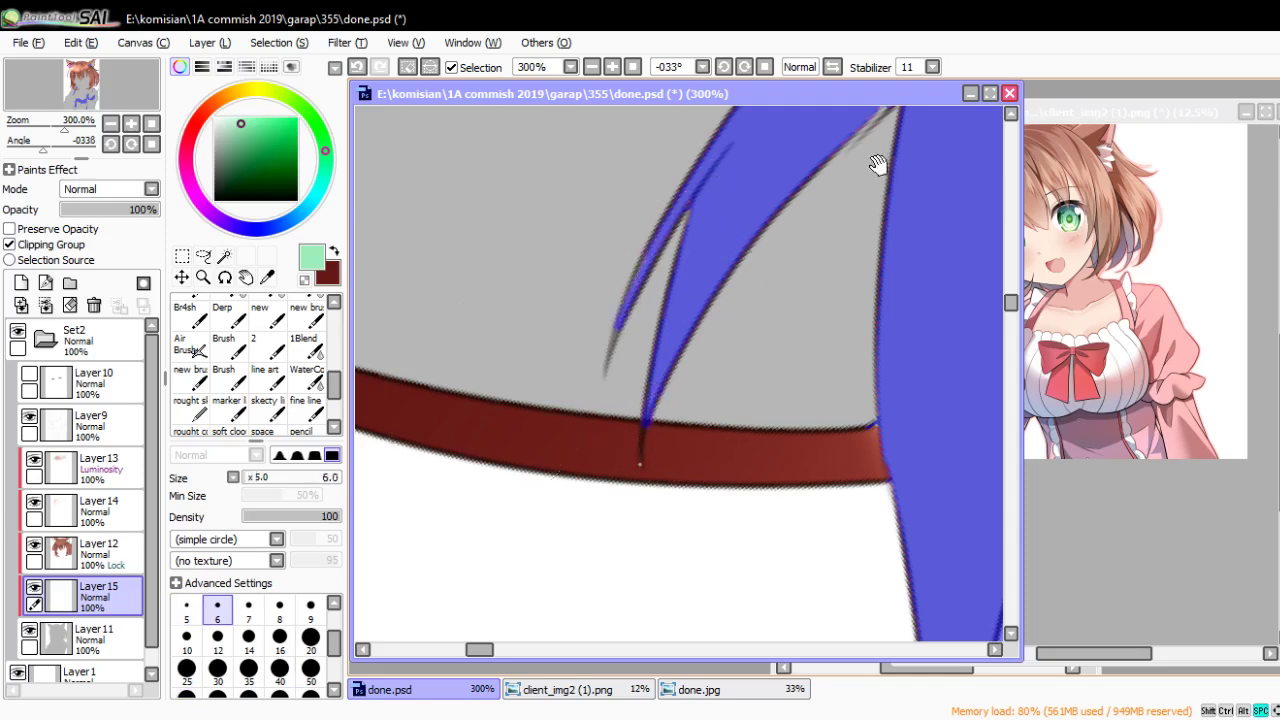
Rotate the canvas to the ear and paint blue over the inner ear strands
mouse_move(877, 164)
mouse_down()
mouse_move(714, 386)
mouse_move(766, 286)
mouse_move(600, 427)
mouse_up()
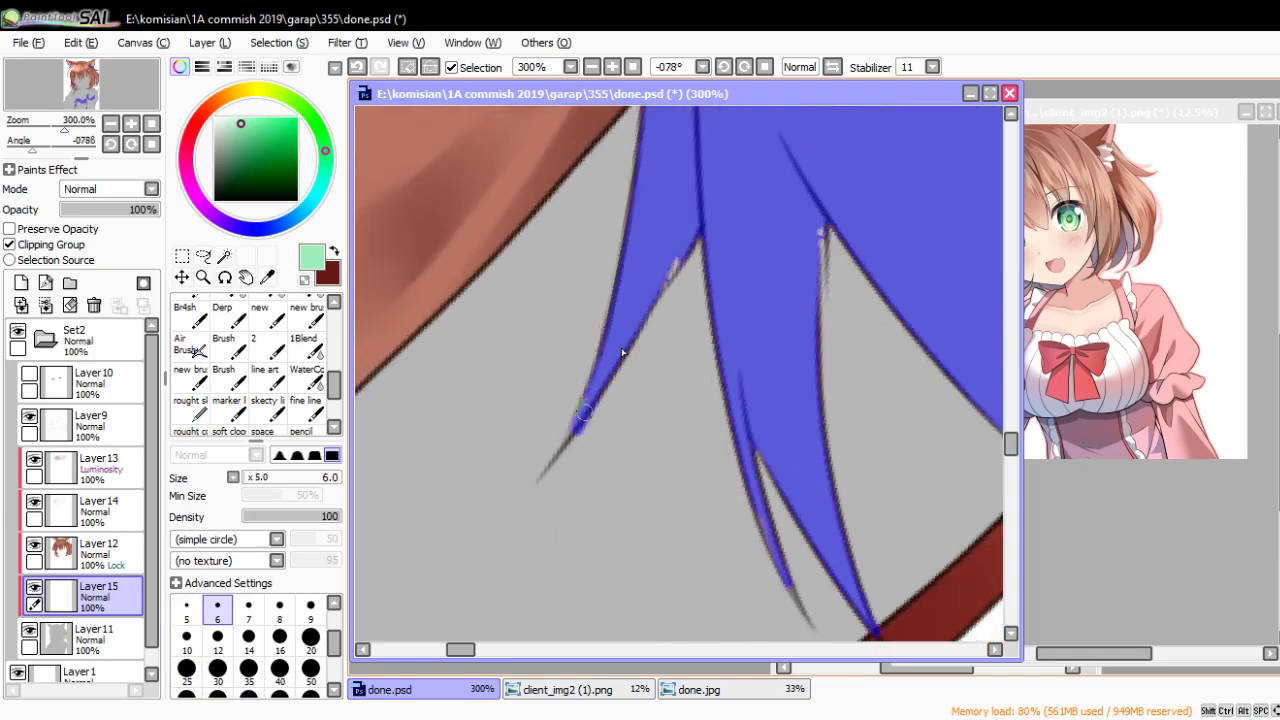
scroll(676, 265, down, 2)
scroll(707, 222, down, 2)
mouse_move(707, 222)
mouse_down()
mouse_move(660, 457)
mouse_move(625, 302)
mouse_up()
key(bracketright)
key(bracketright)
key(bracketright)
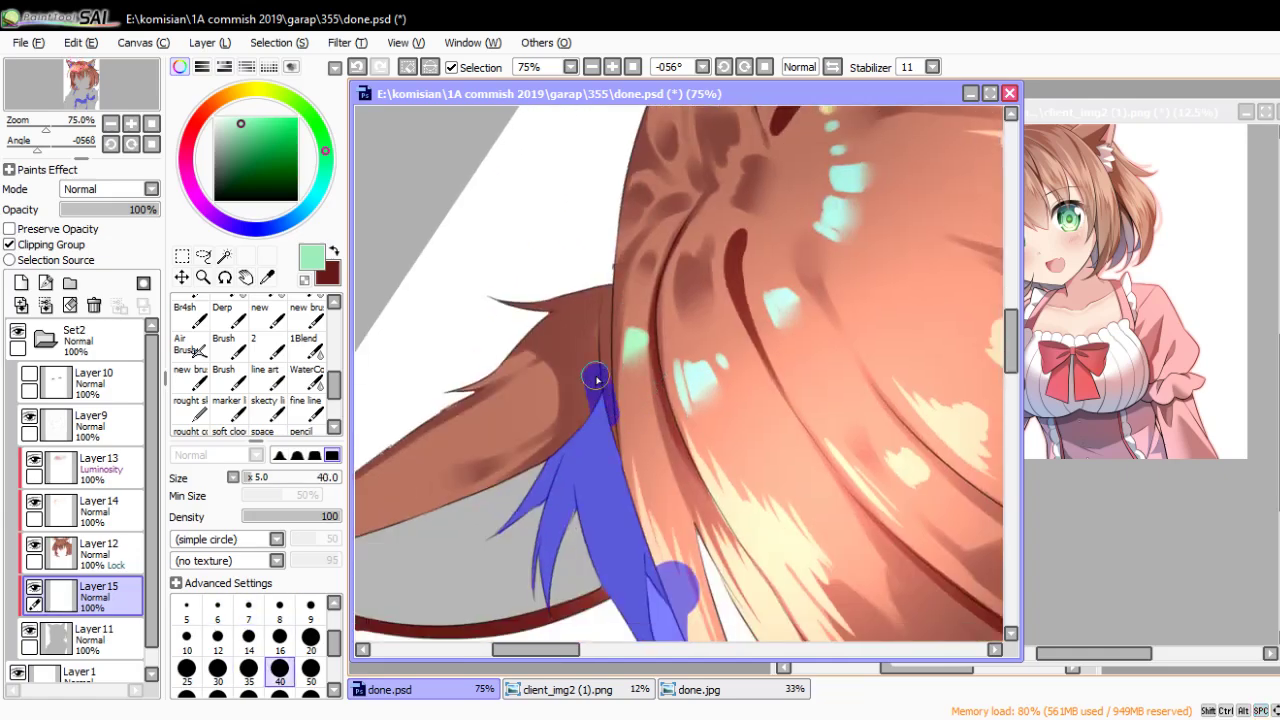
scroll(644, 400, down, 3)
scroll(810, 229, down, 2)
scroll(751, 393, up, 6)
key(bracketright)
key(bracketright)
key(bracketright)
mouse_move(751, 393)
mouse_down()
mouse_move(590, 370)
mouse_move(753, 300)
mouse_move(600, 286)
mouse_up()
Fine-tune the brush size while zooming around the frills and cuffs
key(bracketright)
scroll(753, 318, up, 3)
scroll(600, 286, down, 2)
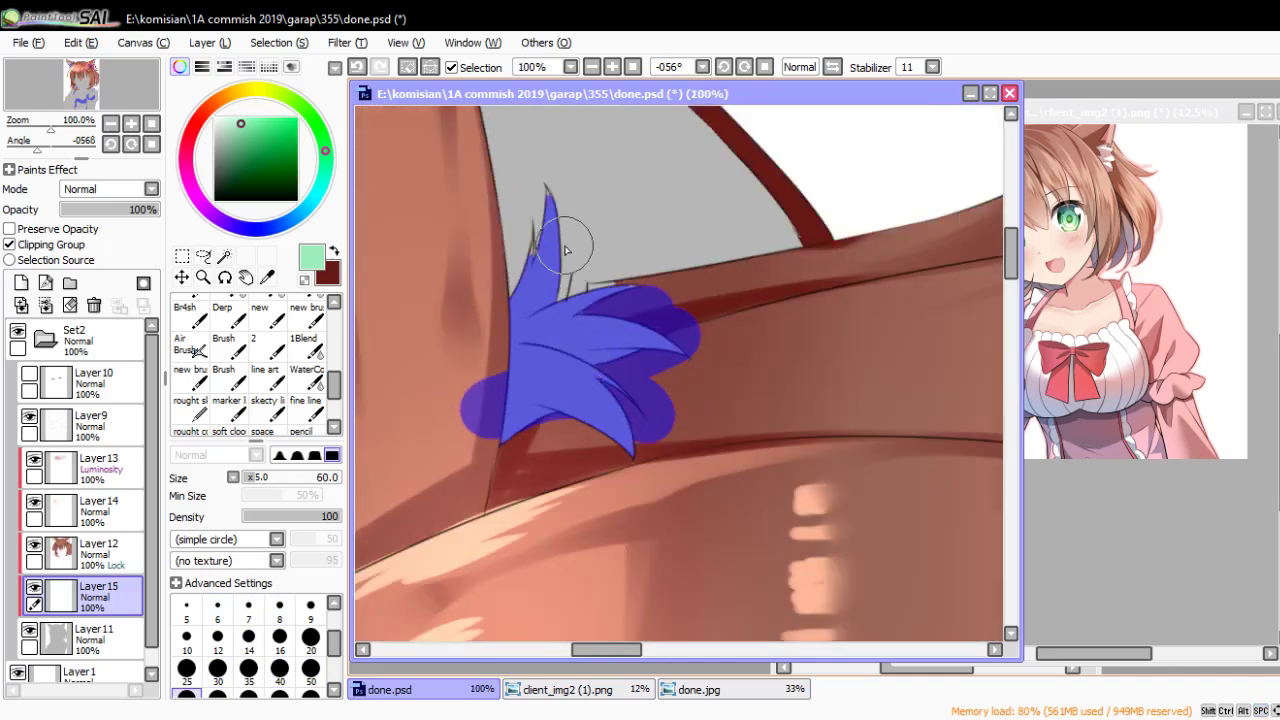
scroll(571, 243, up, 5)
key(bracketleft)
key(bracketleft)
key(bracketleft)
key(bracketleft)
key(bracketleft)
key(bracketleft)
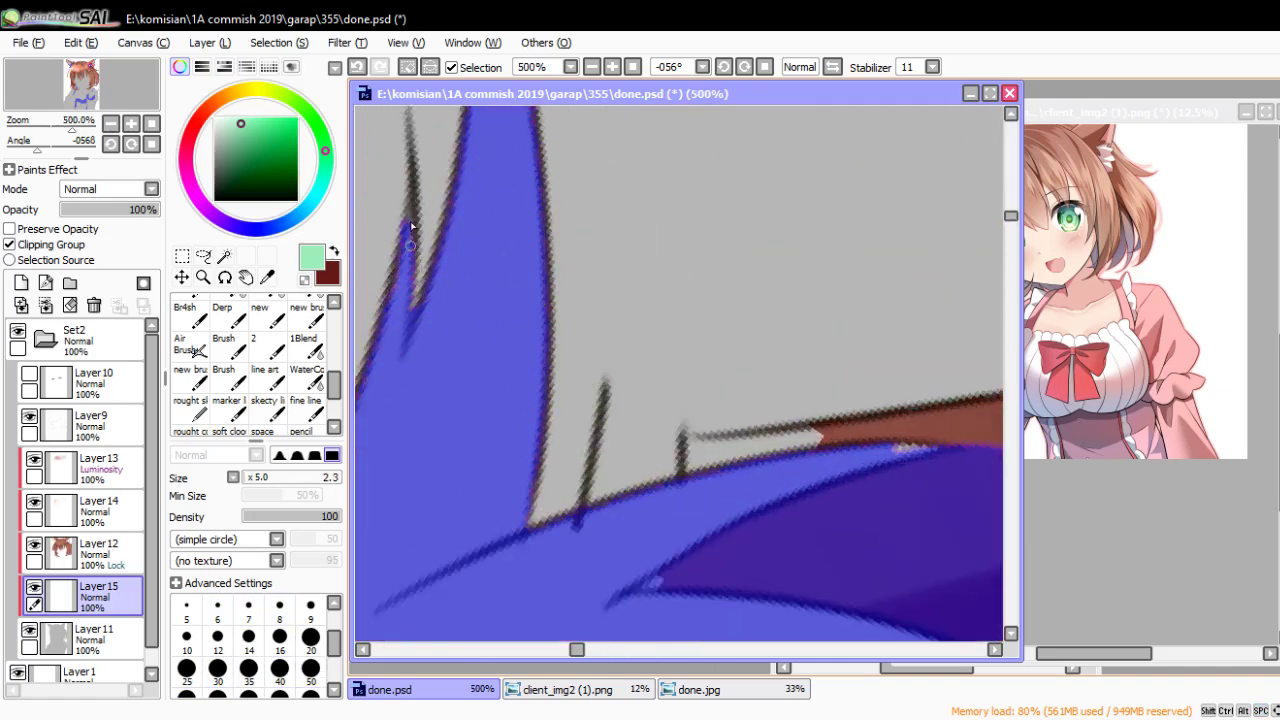
scroll(450, 310, up, 2)
scroll(491, 397, up, 2)
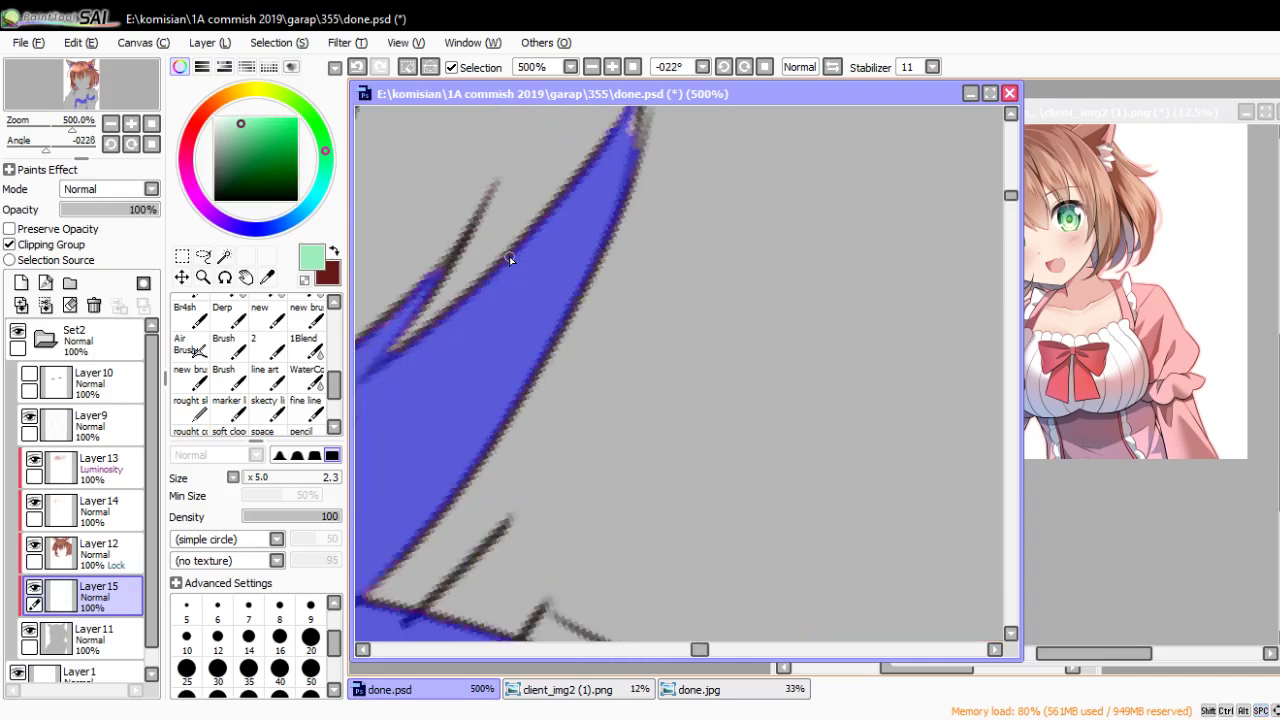
scroll(509, 256, down, 3)
scroll(643, 257, down, 3)
scroll(688, 268, down, 3)
scroll(688, 268, up, 5)
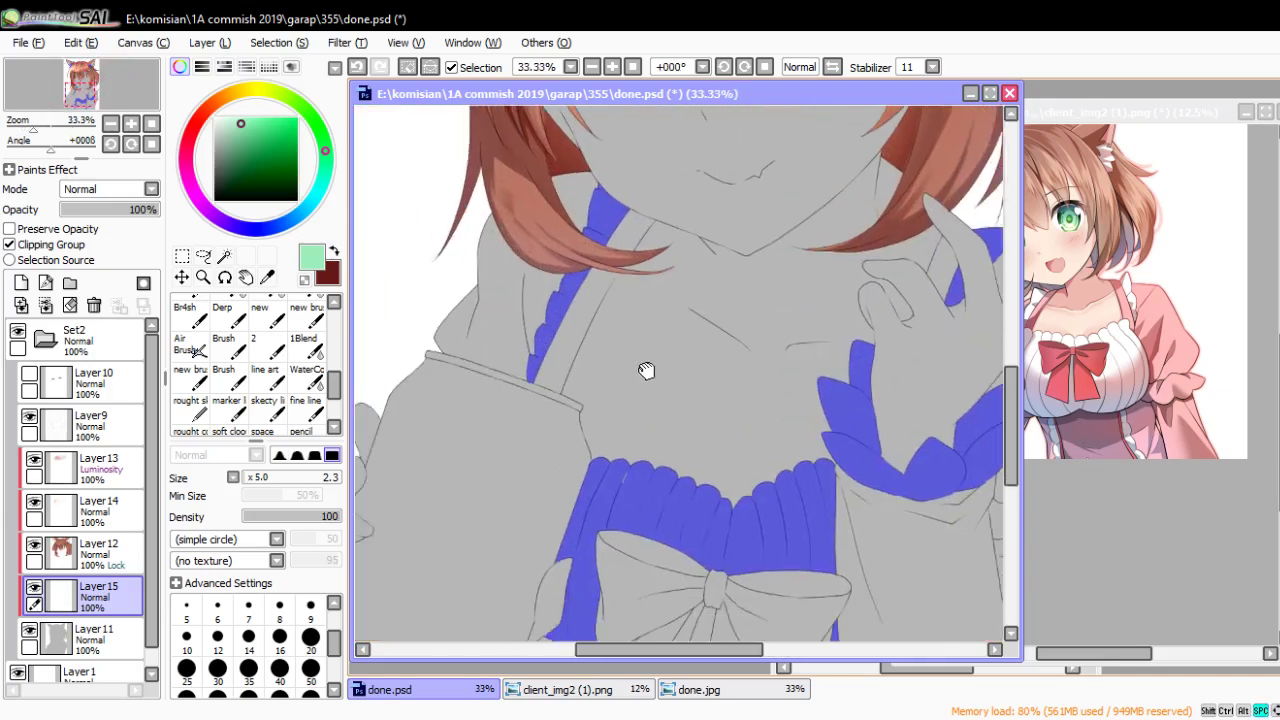
scroll(648, 371, up, 2)
scroll(551, 354, up, 2)
scroll(543, 432, up, 1)
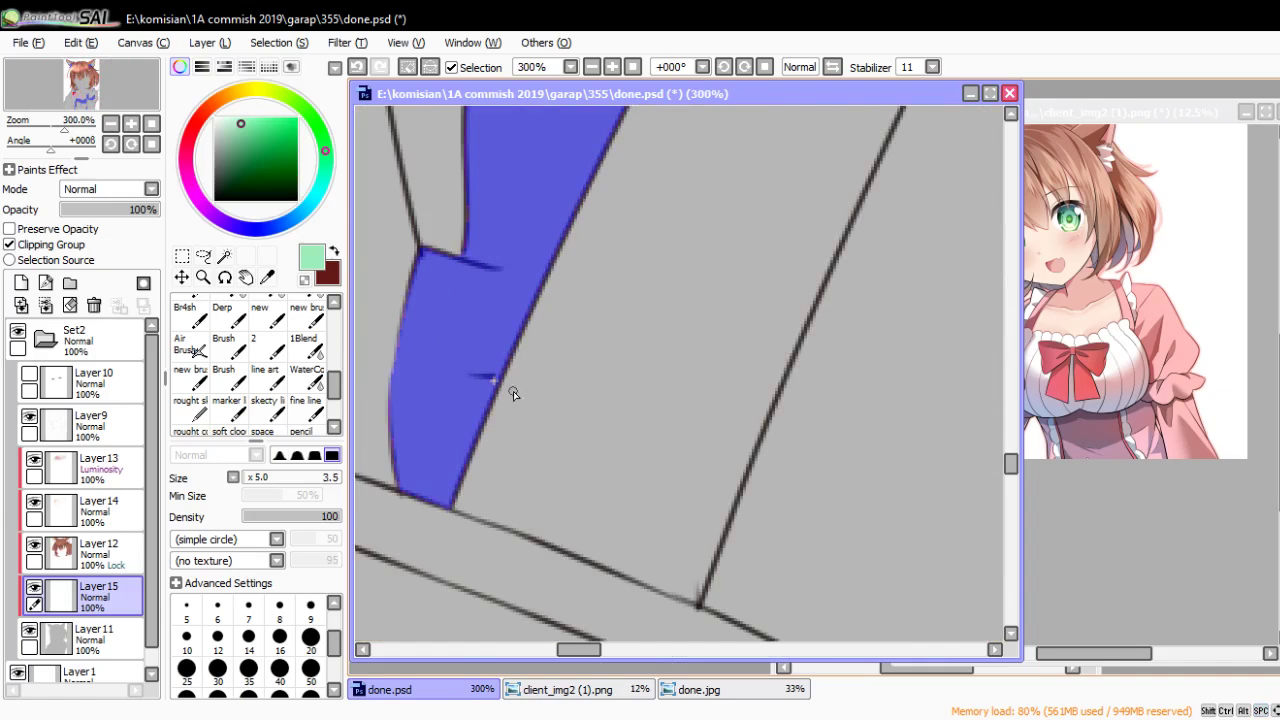
scroll(481, 467, down, 4)
scroll(485, 461, up, 4)
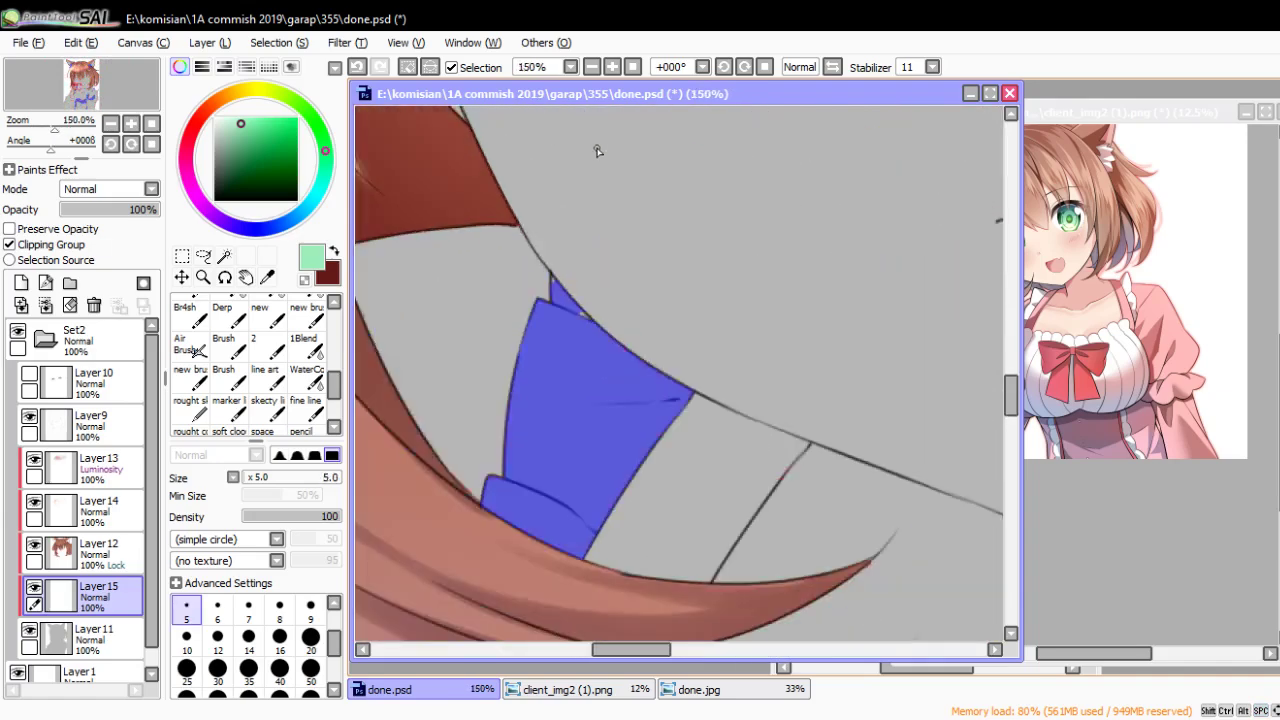
scroll(560, 440, up, 2)
key(])
scroll(481, 322, down, 3)
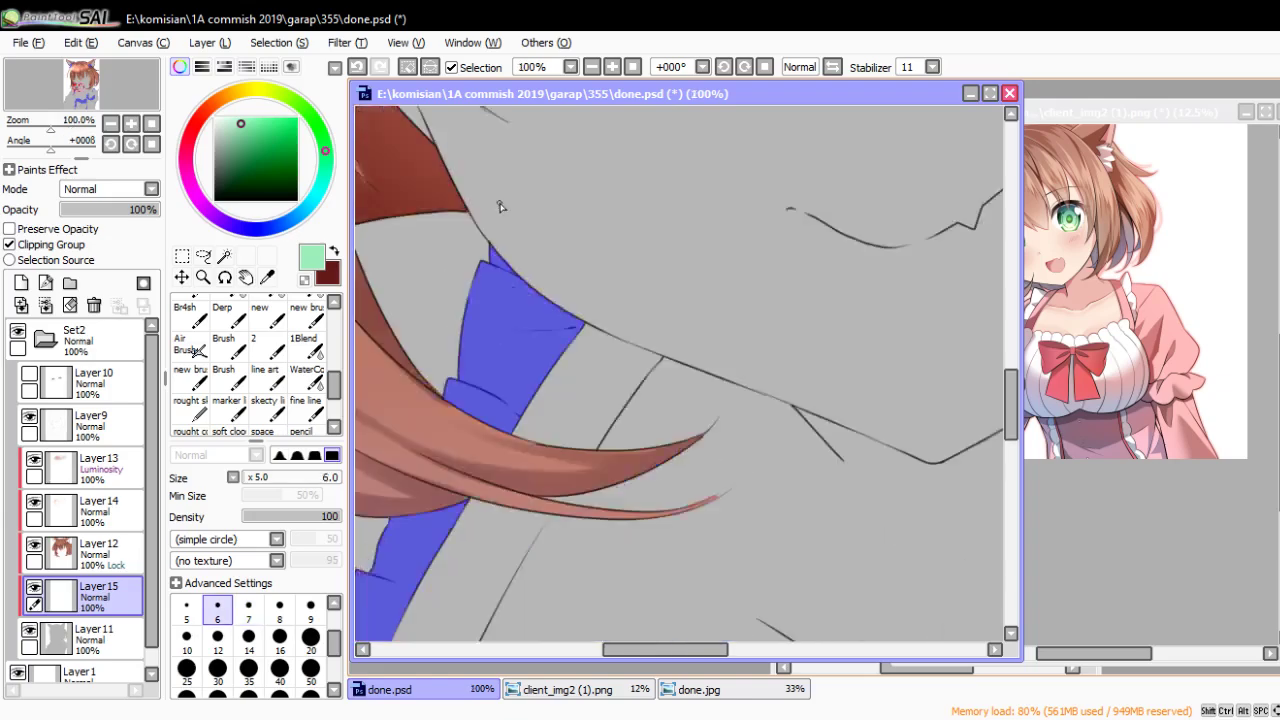
scroll(539, 285, down, 3)
scroll(539, 285, up, 1)
scroll(544, 613, up, 1)
scroll(535, 588, up, 2)
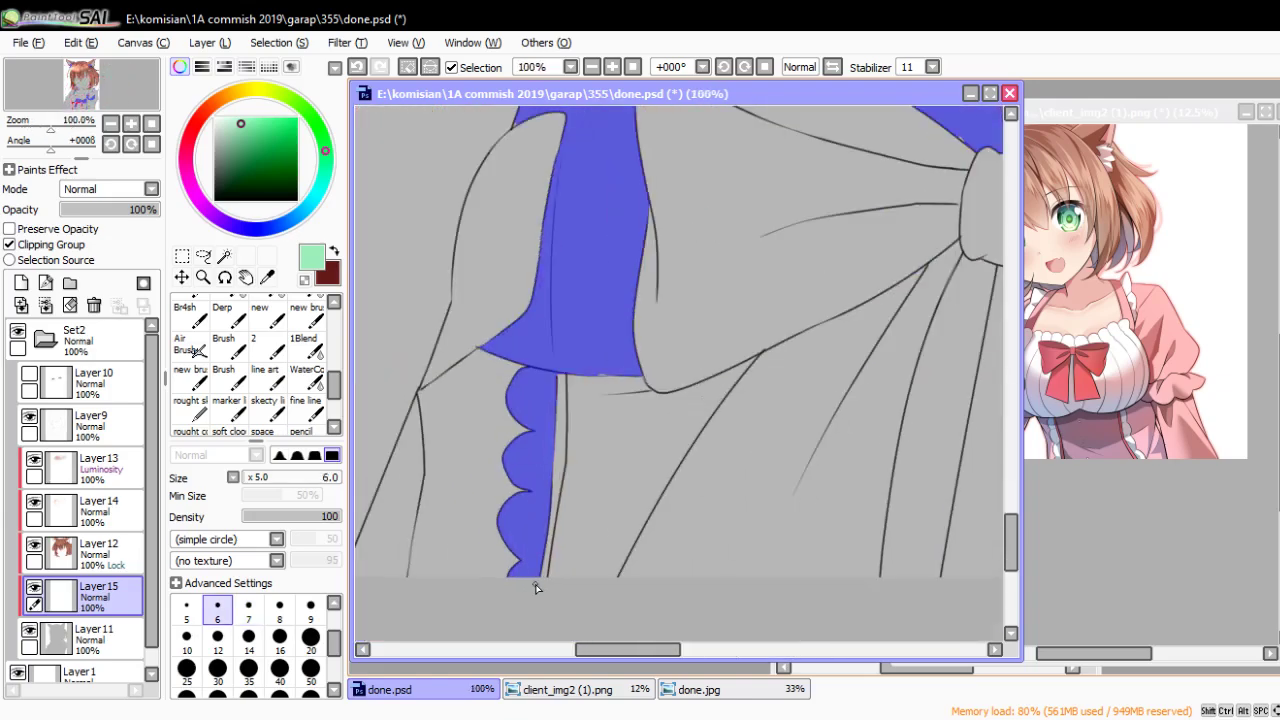
scroll(605, 415, up, 4)
Enlarge the brush, then zoom out and recentre the whole figure
key(])
key(])
scroll(520, 434, down, 6)
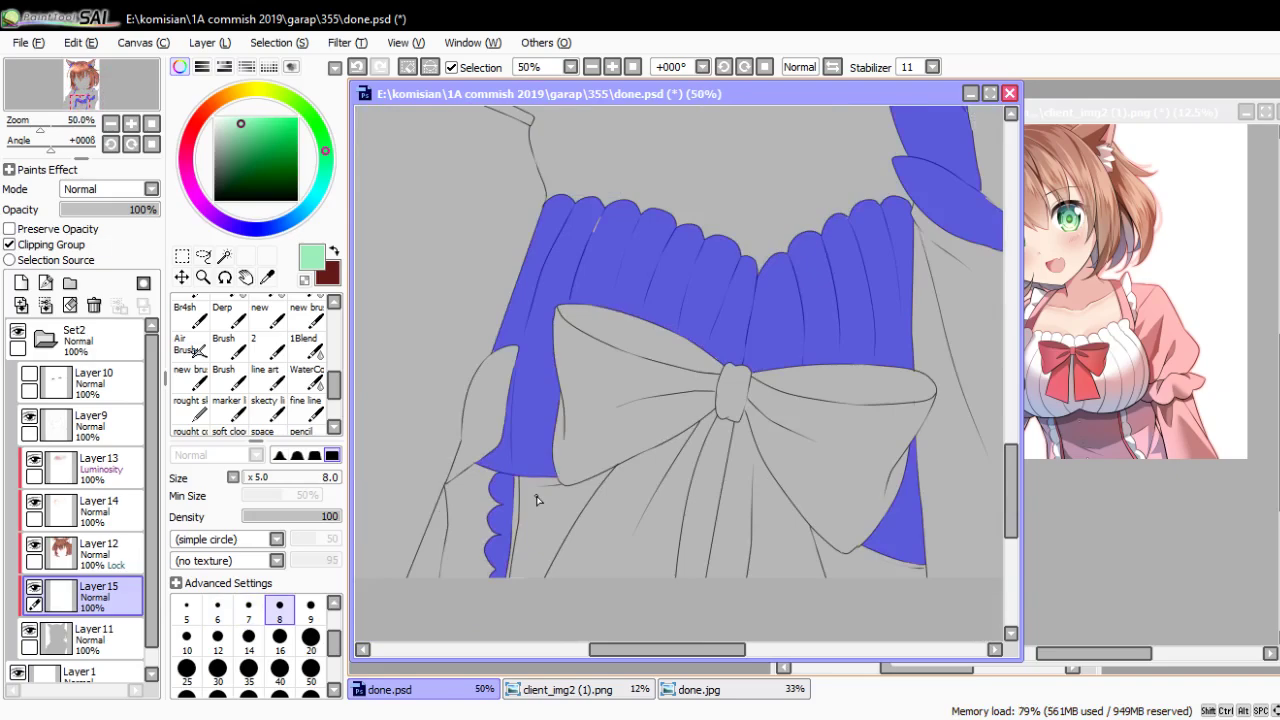
scroll(534, 497, up, 3)
key(])
key(])
key(])
key(])
key(])
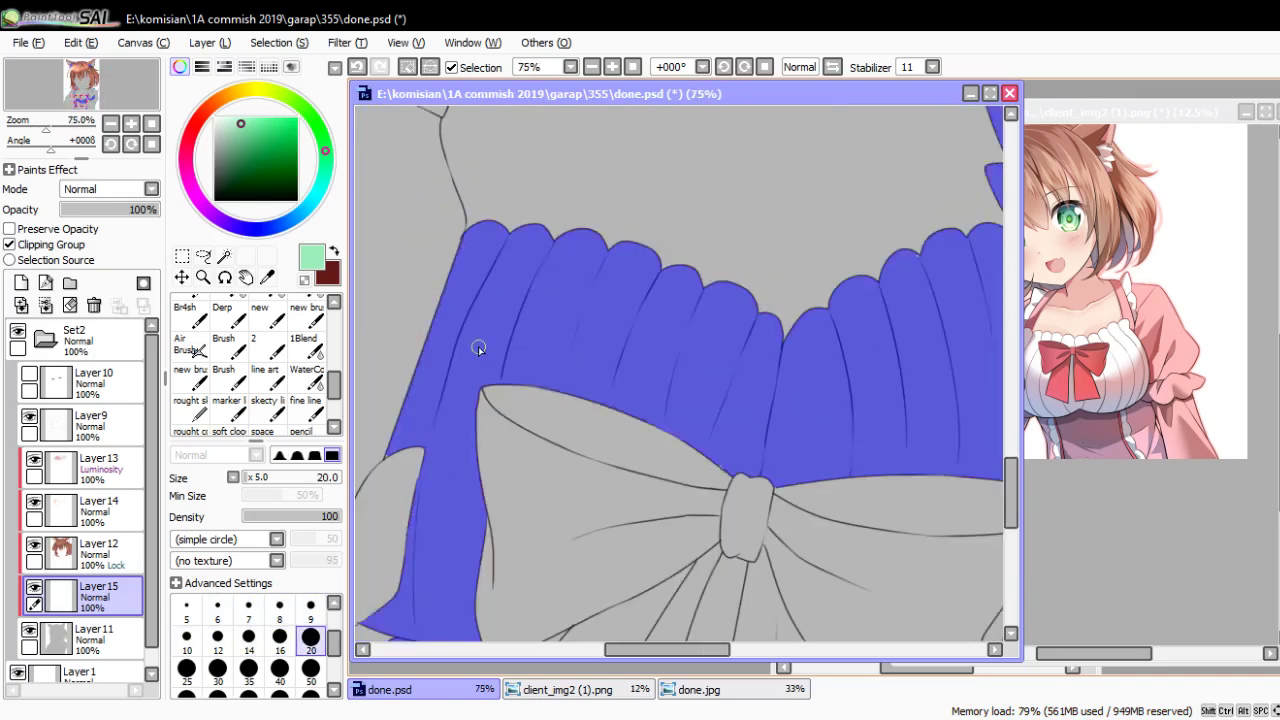
scroll(478, 346, down, 3)
scroll(471, 344, up, 2)
scroll(580, 388, up, 2)
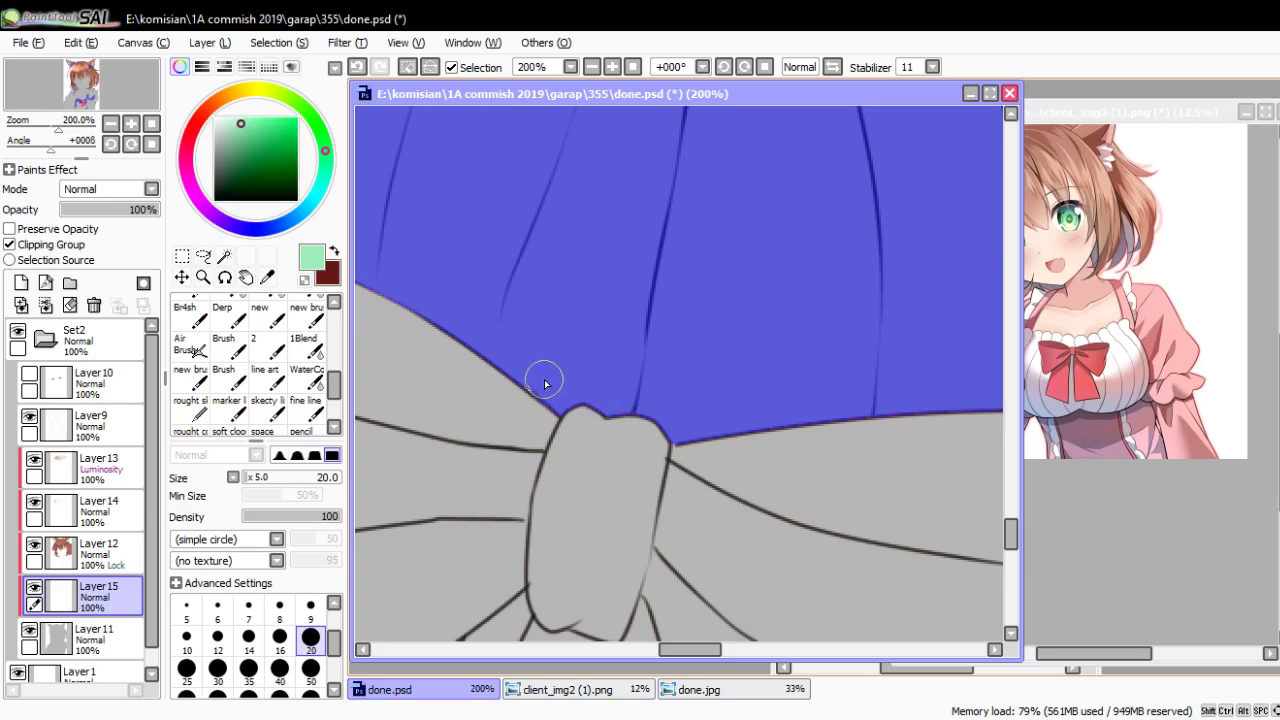
scroll(546, 380, down, 3)
scroll(547, 377, down, 2)
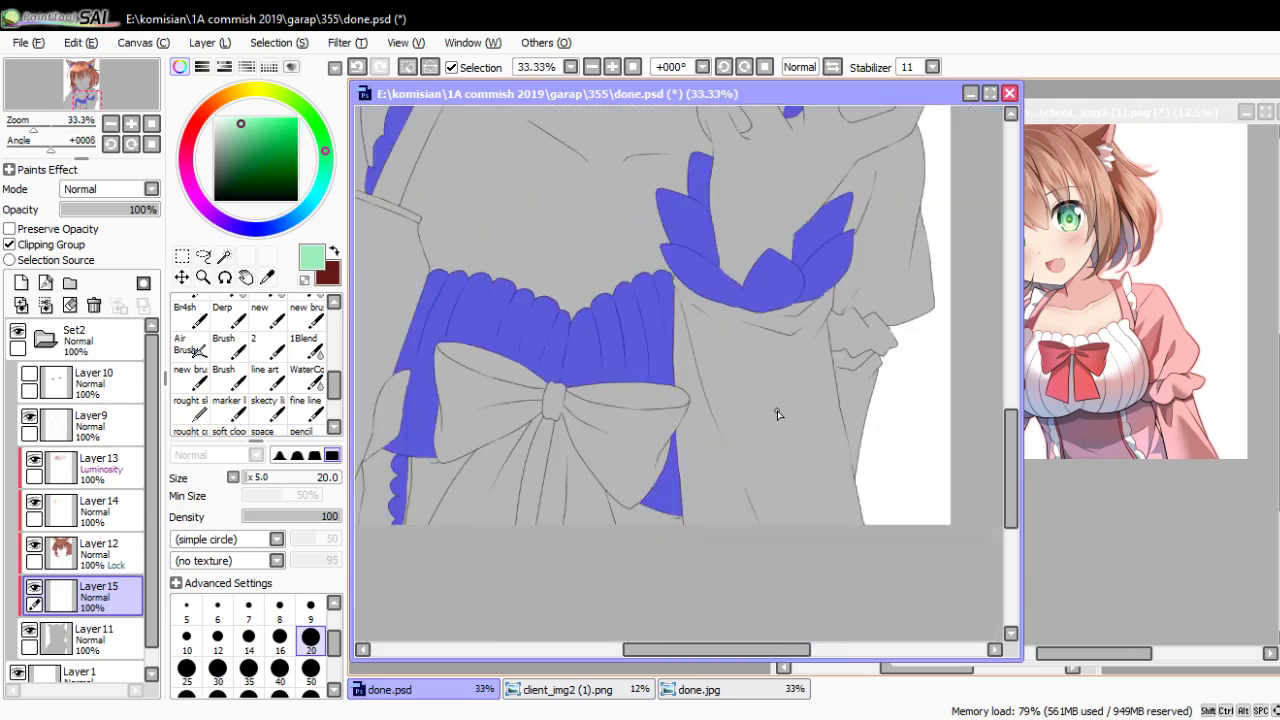
scroll(790, 275, up, 2)
scroll(793, 280, up, 2)
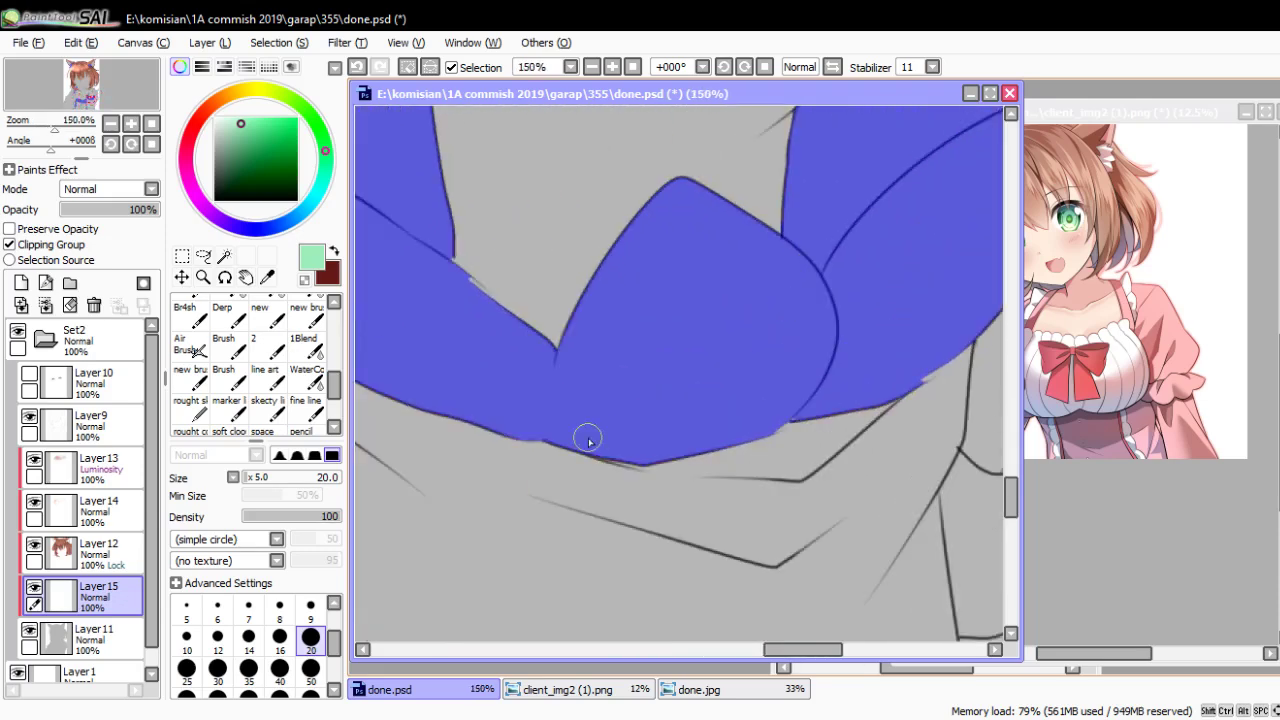
scroll(628, 423, down, 2)
scroll(531, 189, up, 3)
scroll(634, 371, up, 2)
scroll(576, 431, down, 3)
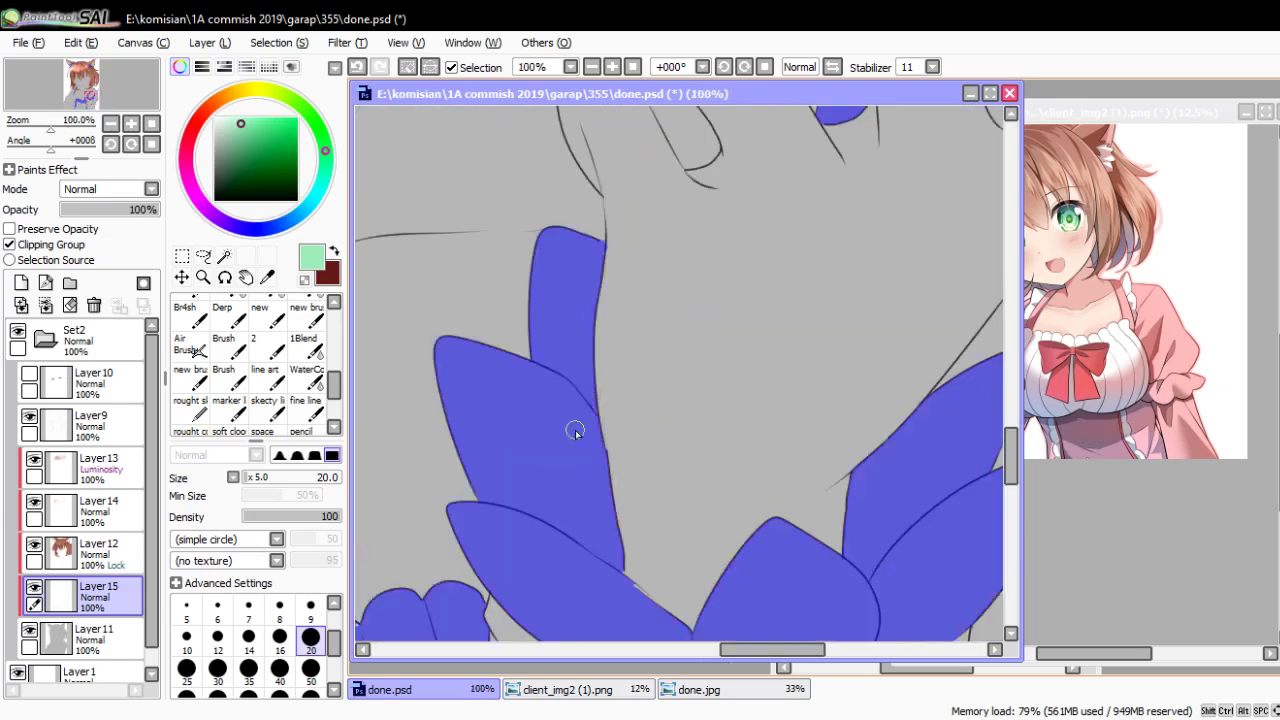
scroll(575, 430, down, 2)
scroll(797, 481, up, 2)
scroll(771, 286, down, 2)
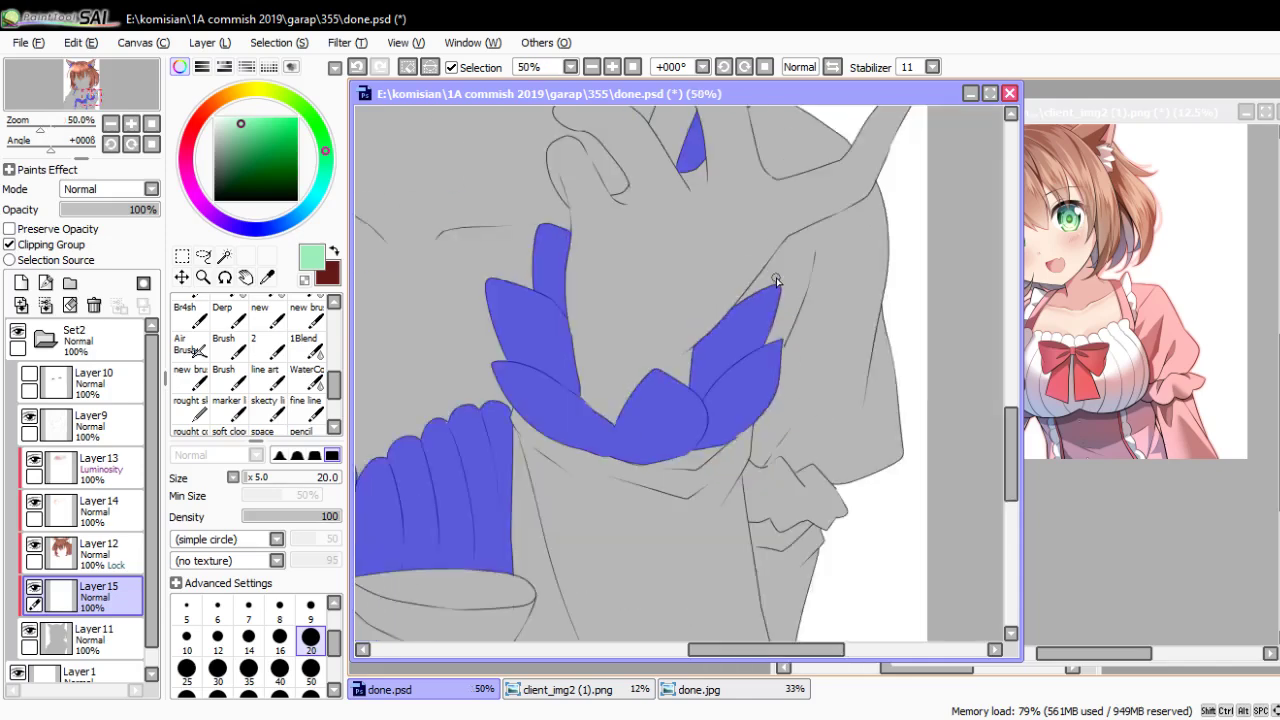
scroll(777, 371, down, 2)
scroll(777, 371, down, 2)
drag(732, 450, 708, 470)
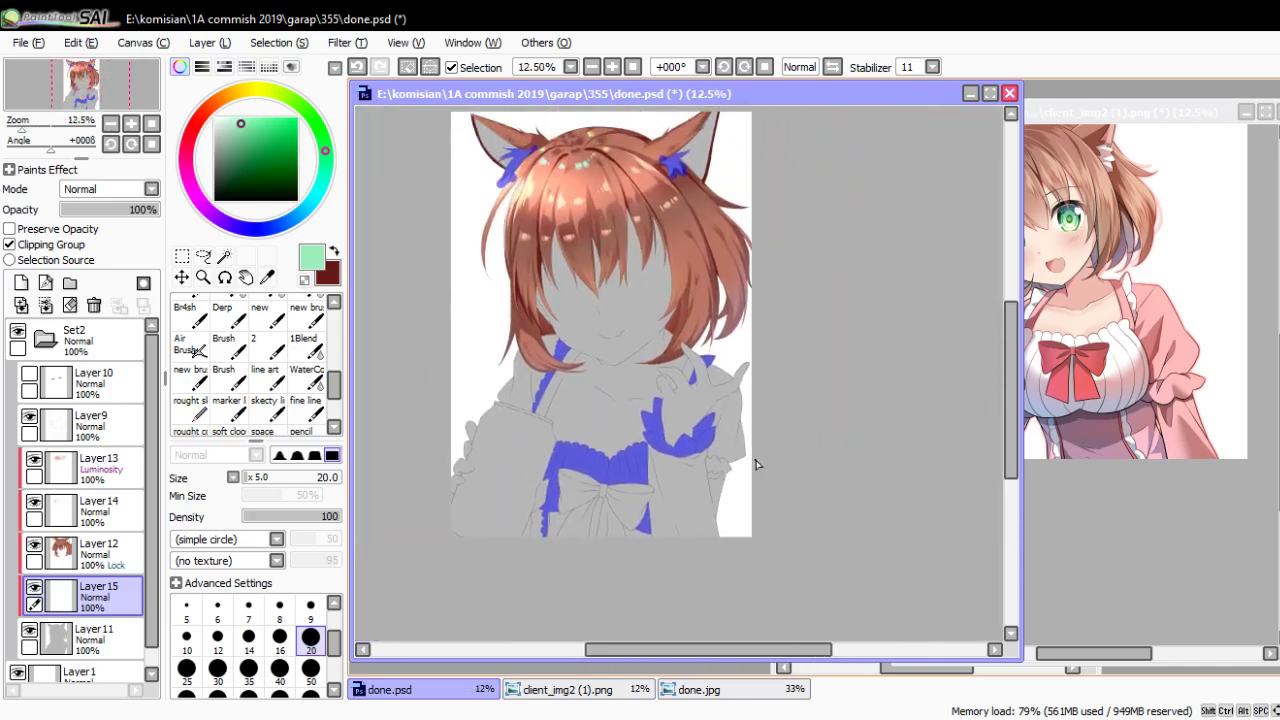
Turn the marked area into a selection and pick pale cyan matching the reference's frills
key(b)
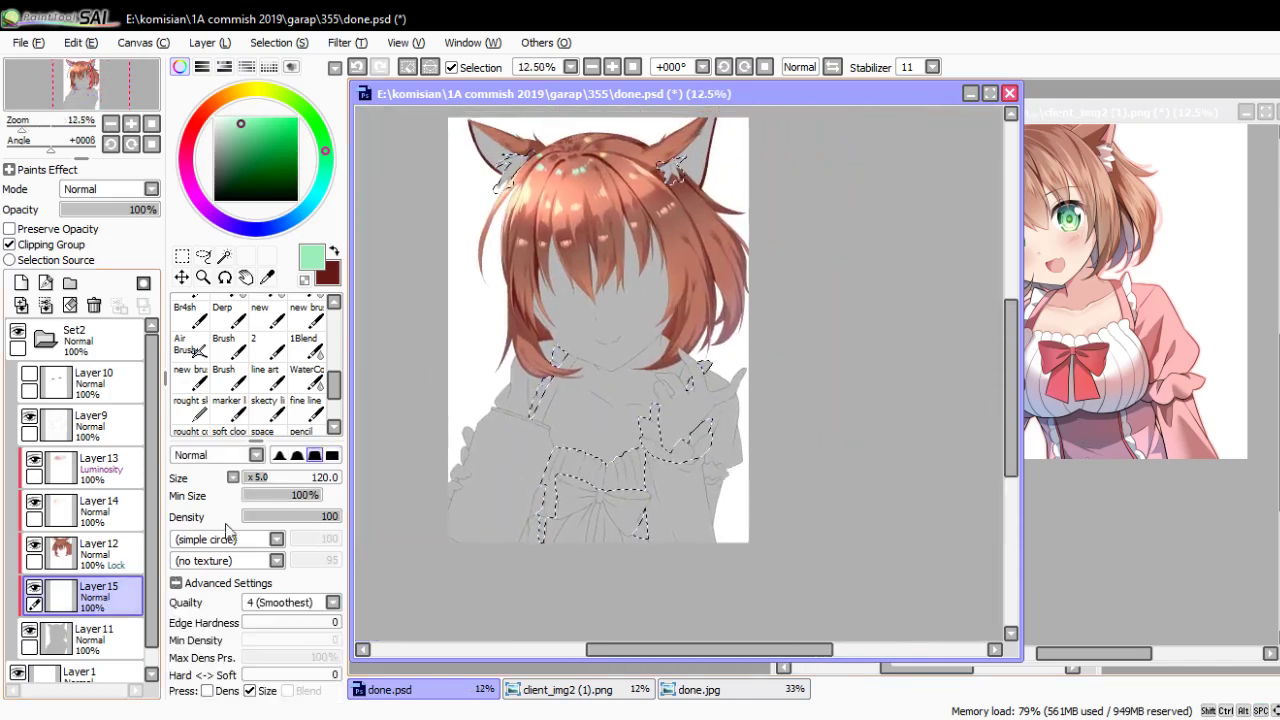
click(1085, 453)
scroll(1105, 326, up, 1)
drag(1104, 345, 1100, 415)
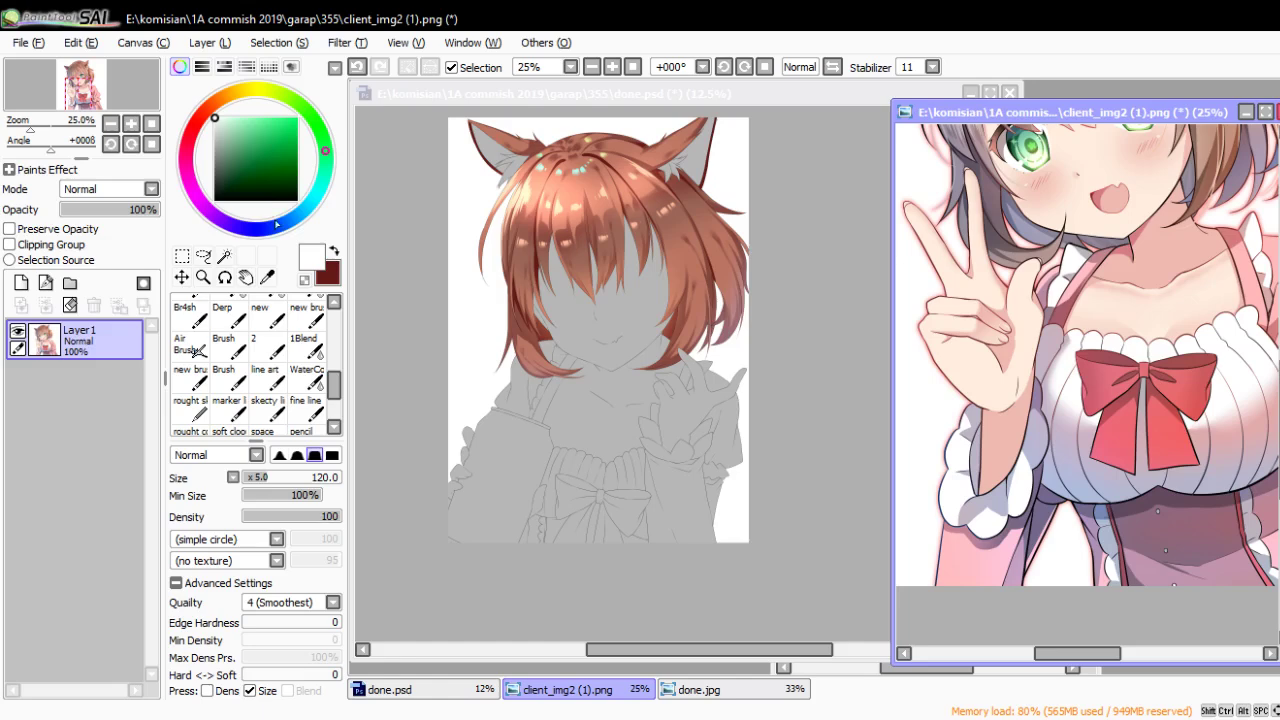
click(317, 196)
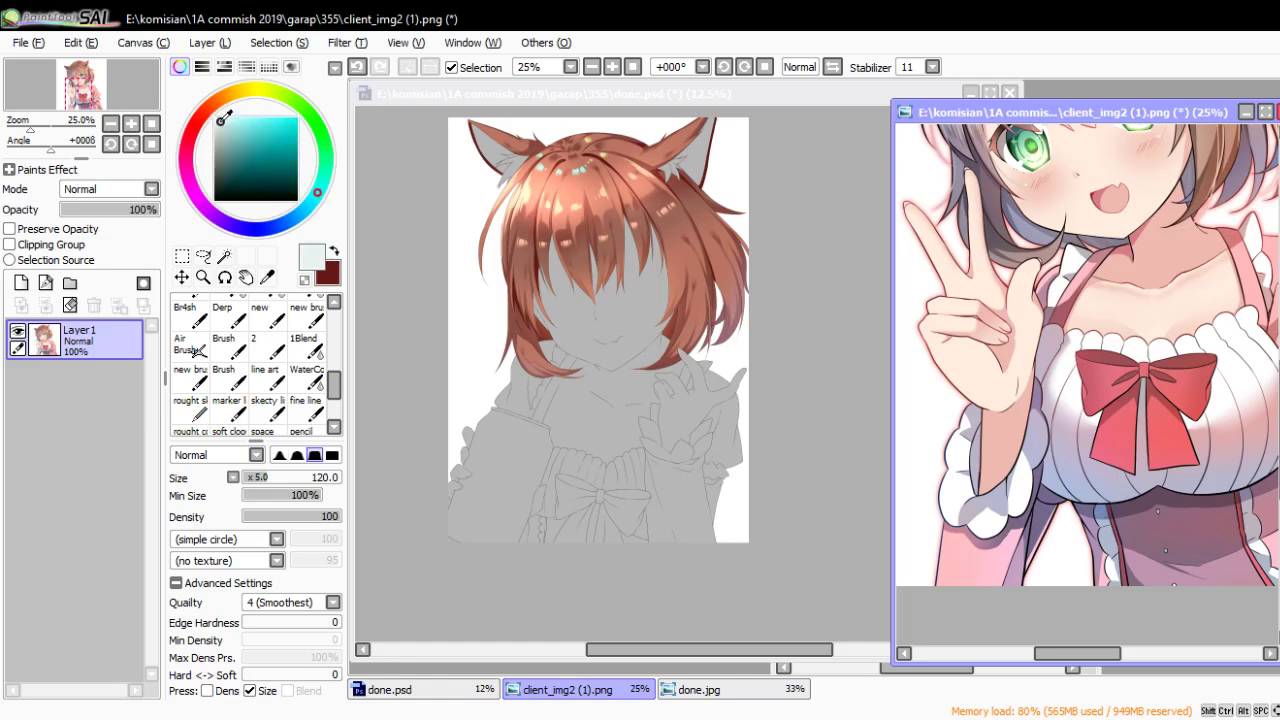
Paint pale cyan over the selected frills, cuffs and ear fur with a larger brush
click(402, 408)
key(bracketright)
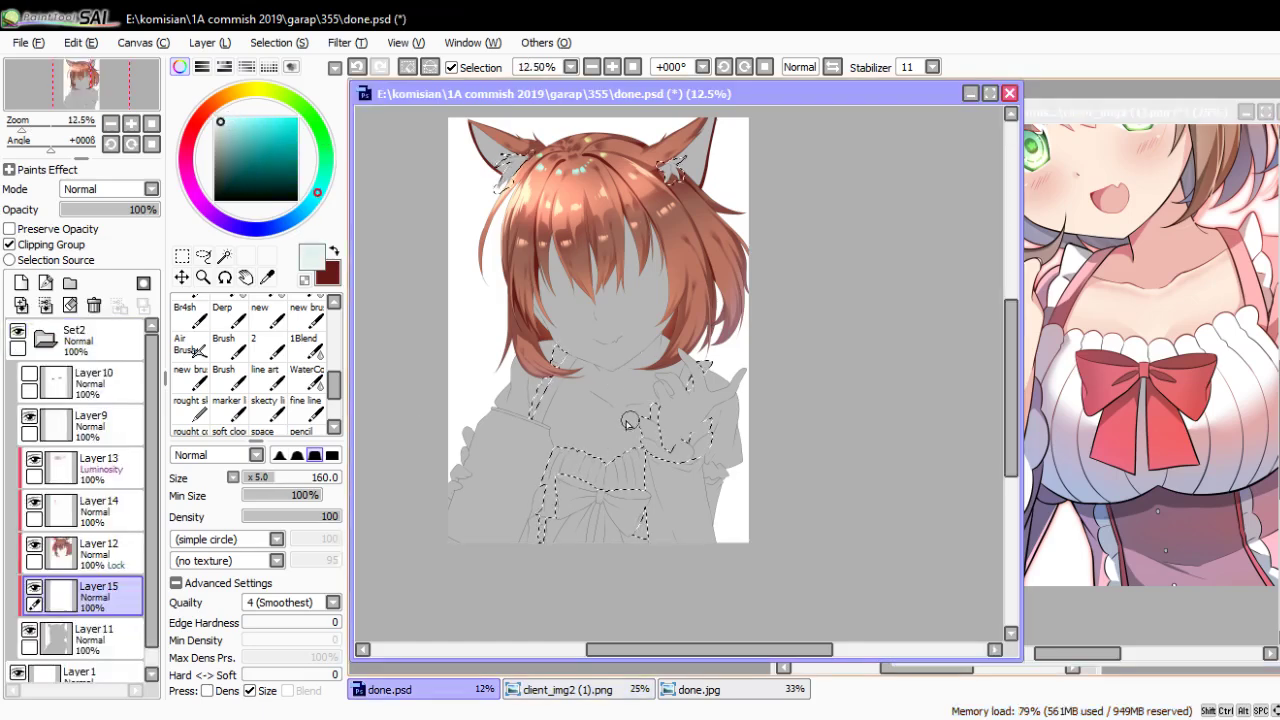
mouse_move(614, 432)
mouse_down()
mouse_move(543, 591)
mouse_move(652, 544)
mouse_up()
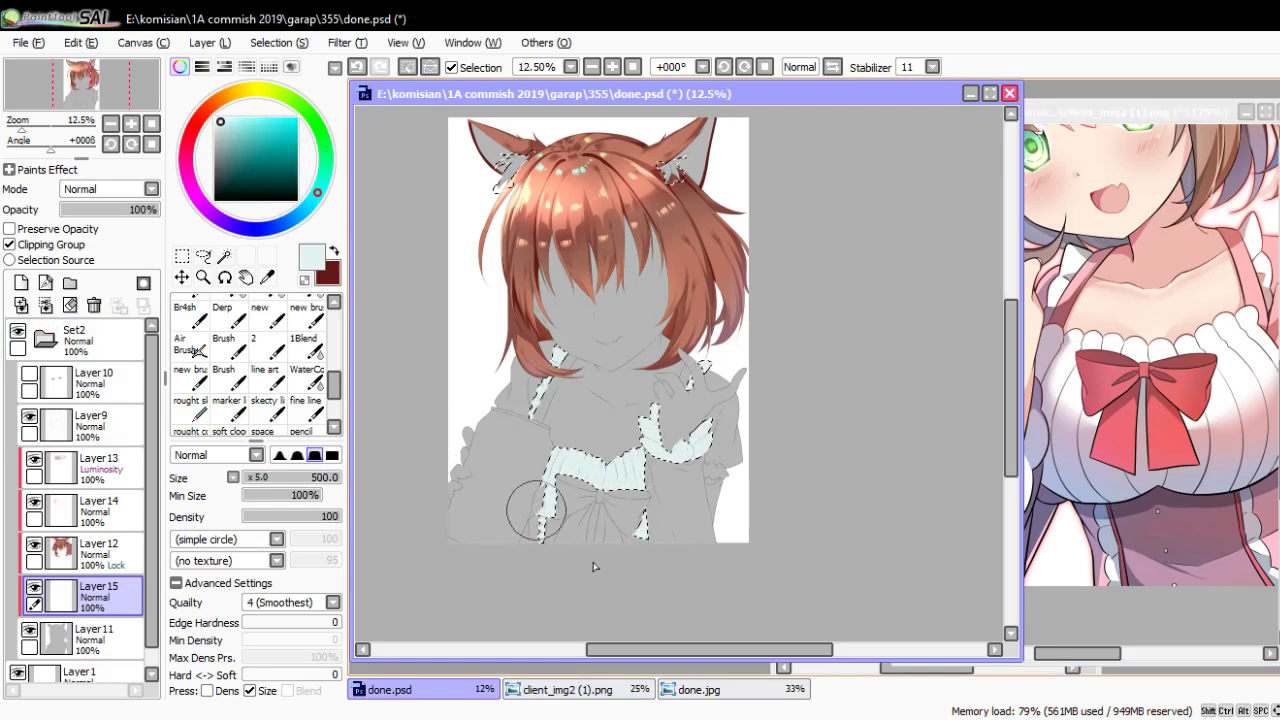
scroll(672, 338, up, 3)
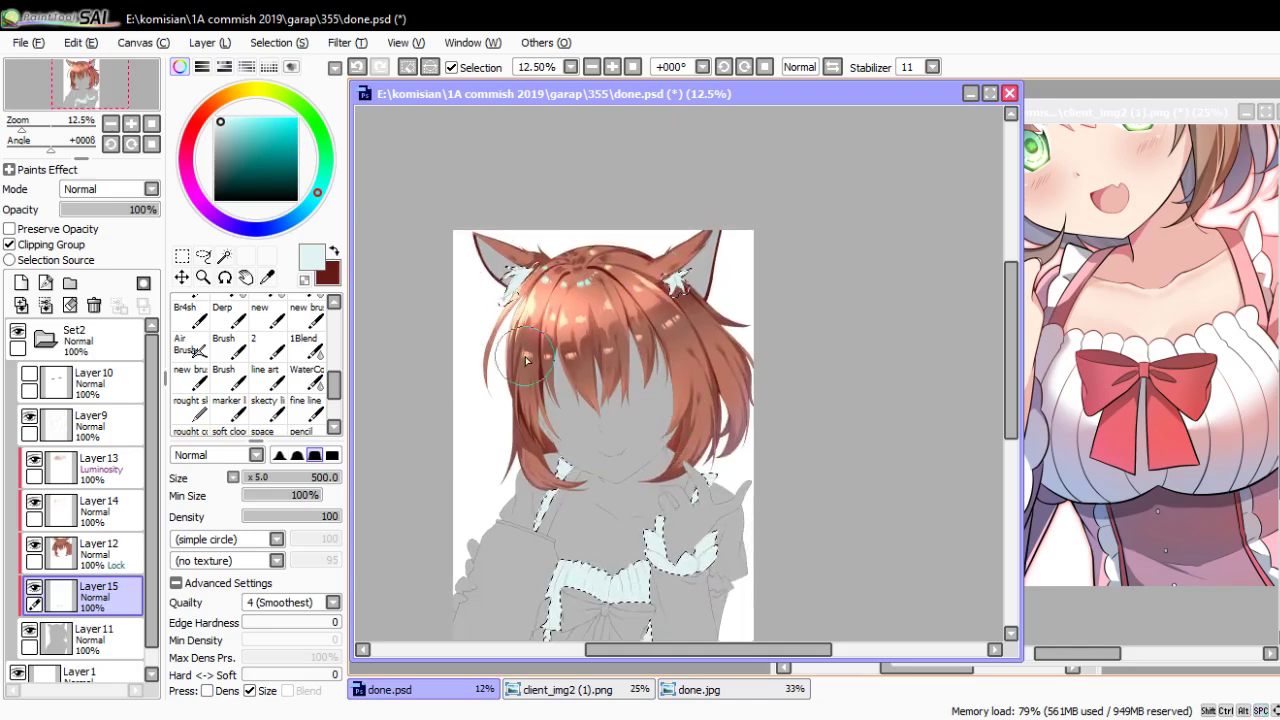
scroll(620, 320, down, 5)
scroll(675, 436, up, 2)
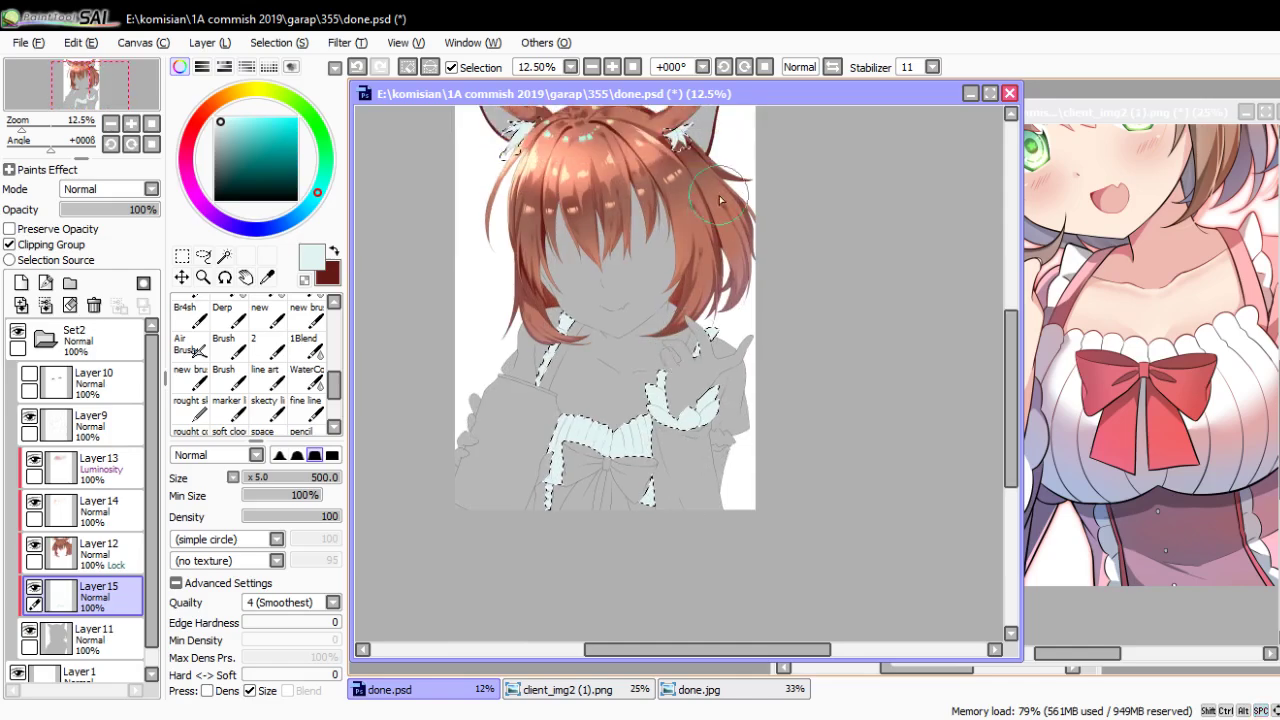
click(182, 256)
Clear the frill selection and set up the Magic Wand to sample Layer9
click(531, 600)
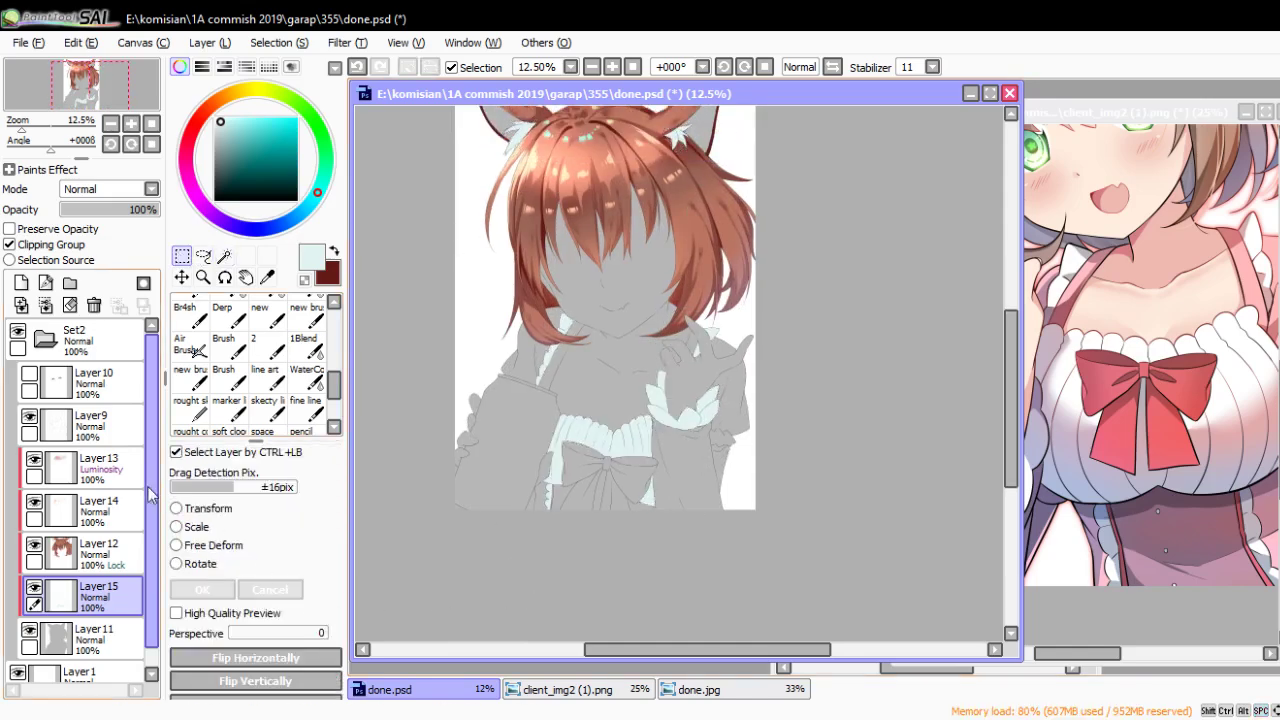
click(120, 425)
click(223, 256)
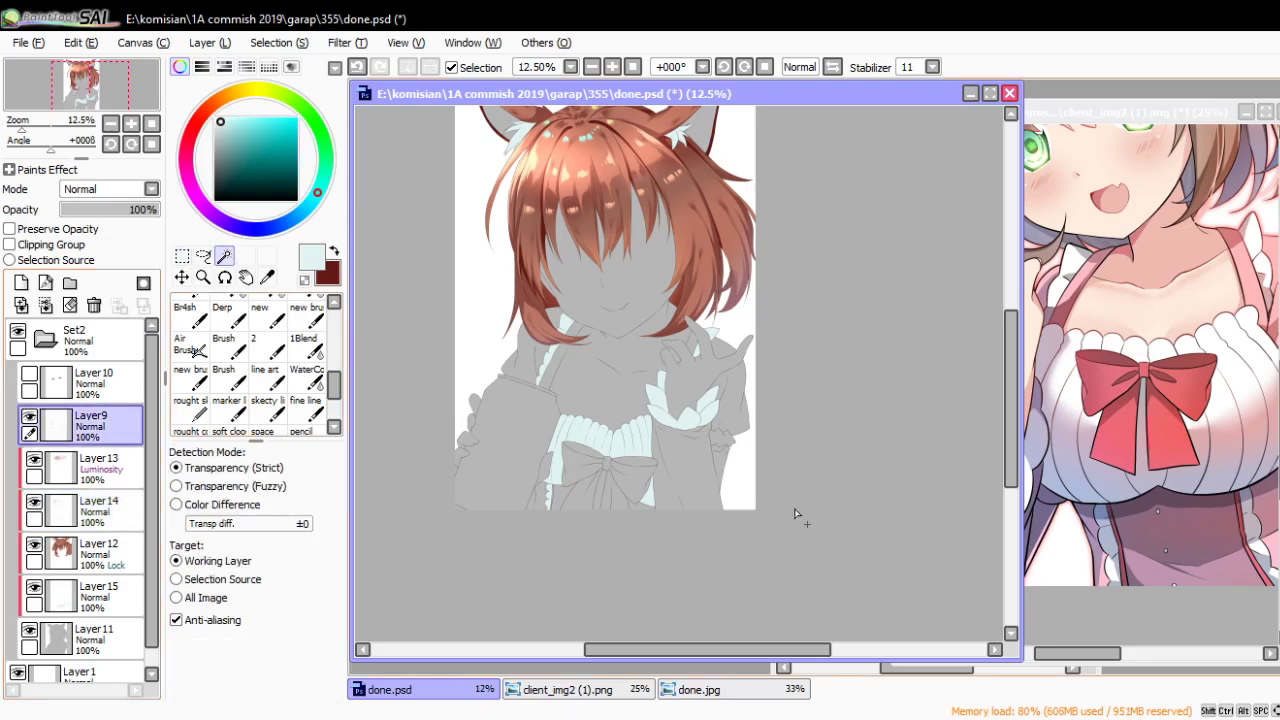
click(1084, 522)
click(656, 578)
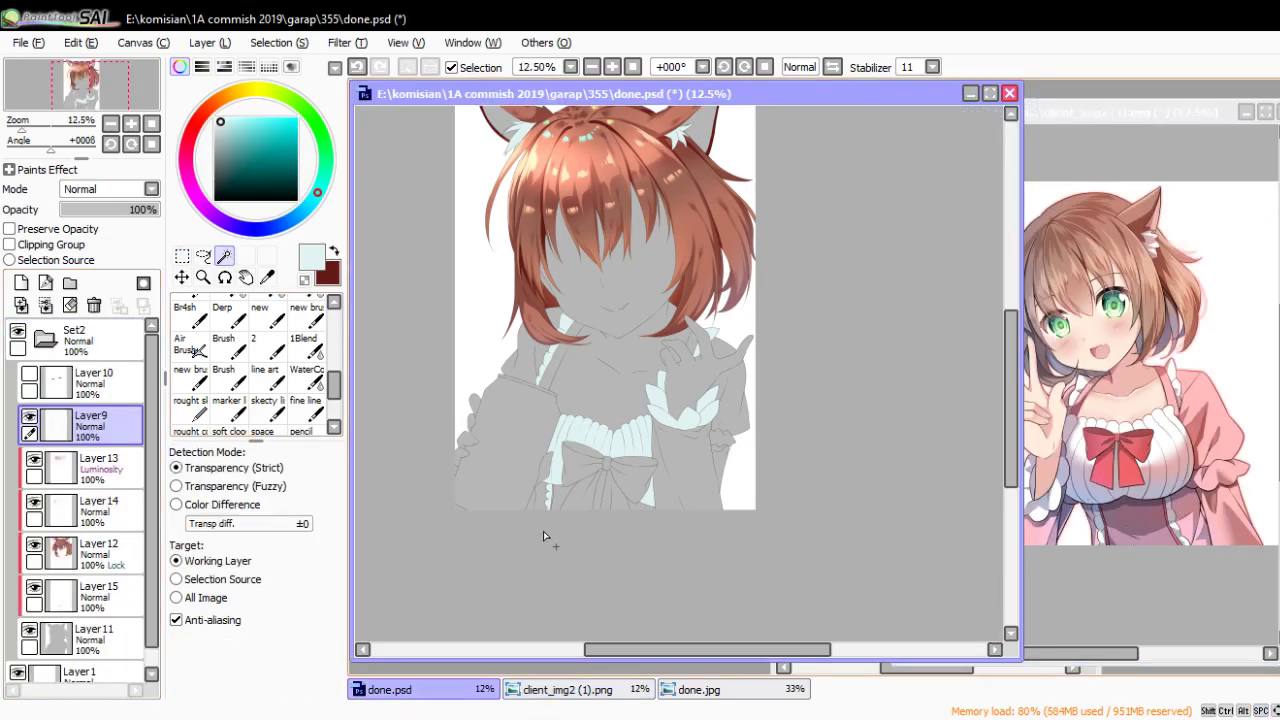
scroll(577, 496, up, 2)
Magic-wand select the bow tails, both bow loops and remaining bow sections
click(582, 493)
click(620, 370)
click(743, 516)
click(797, 430)
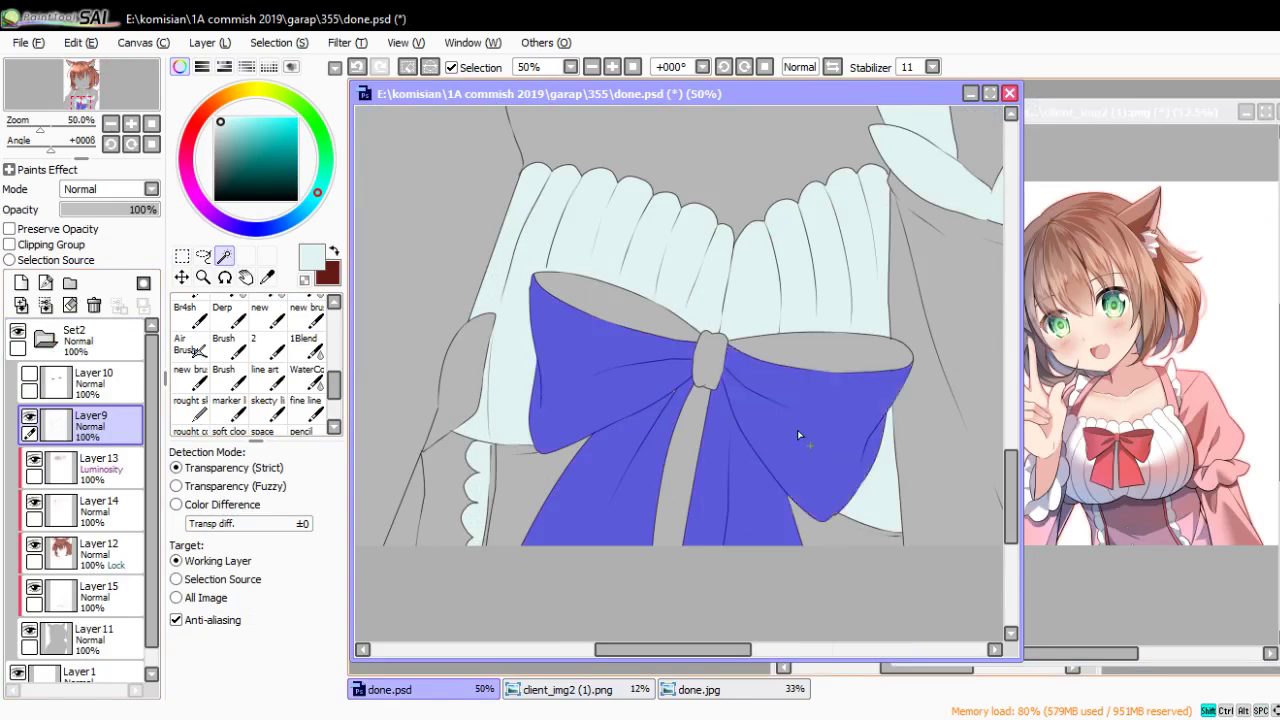
scroll(797, 430, down, 1)
click(705, 376)
scroll(733, 389, down, 2)
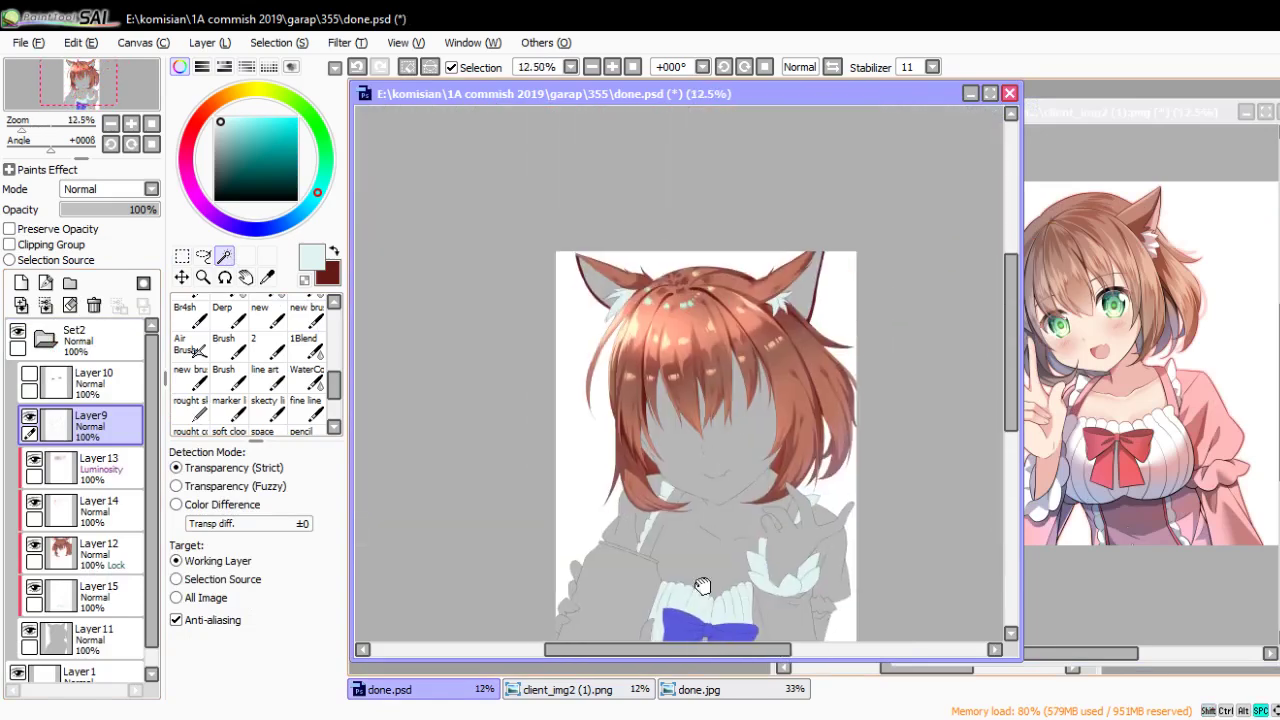
scroll(556, 279, up, 1)
Add the insides of the left and right ears to the selection
click(556, 279)
scroll(578, 320, up, 1)
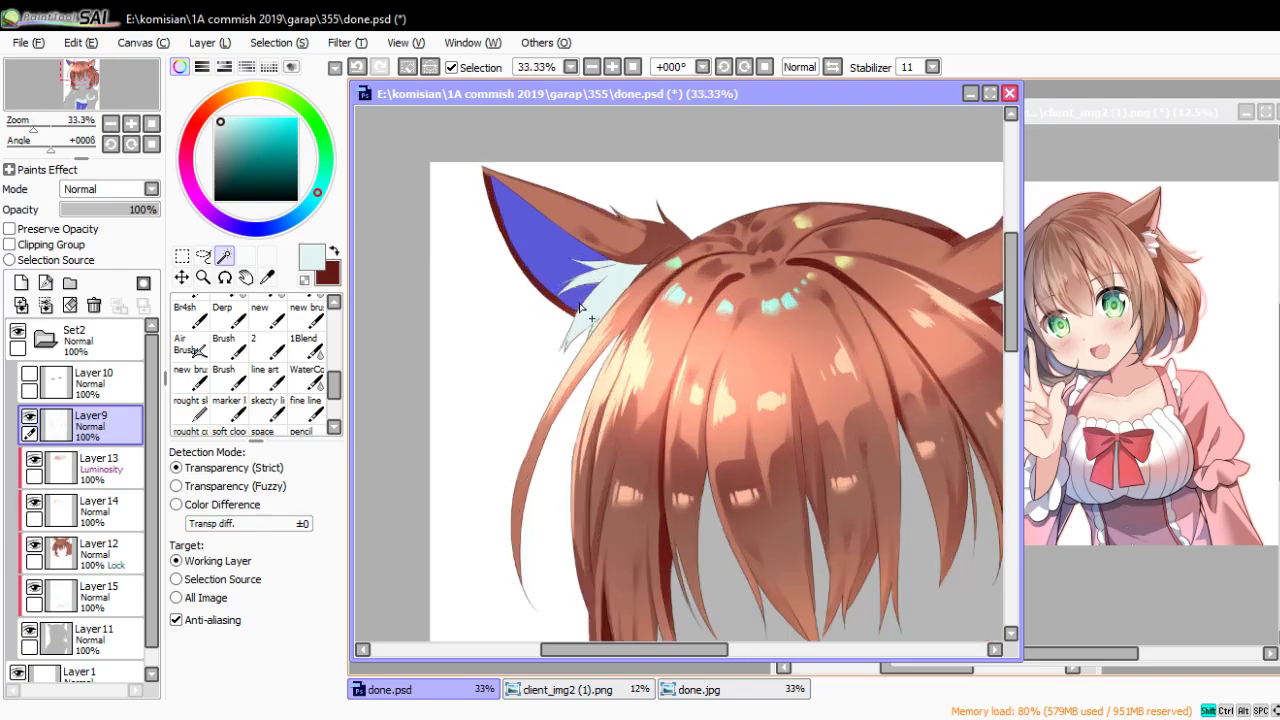
drag(790, 355, 563, 463)
click(875, 380)
scroll(781, 417, down, 1)
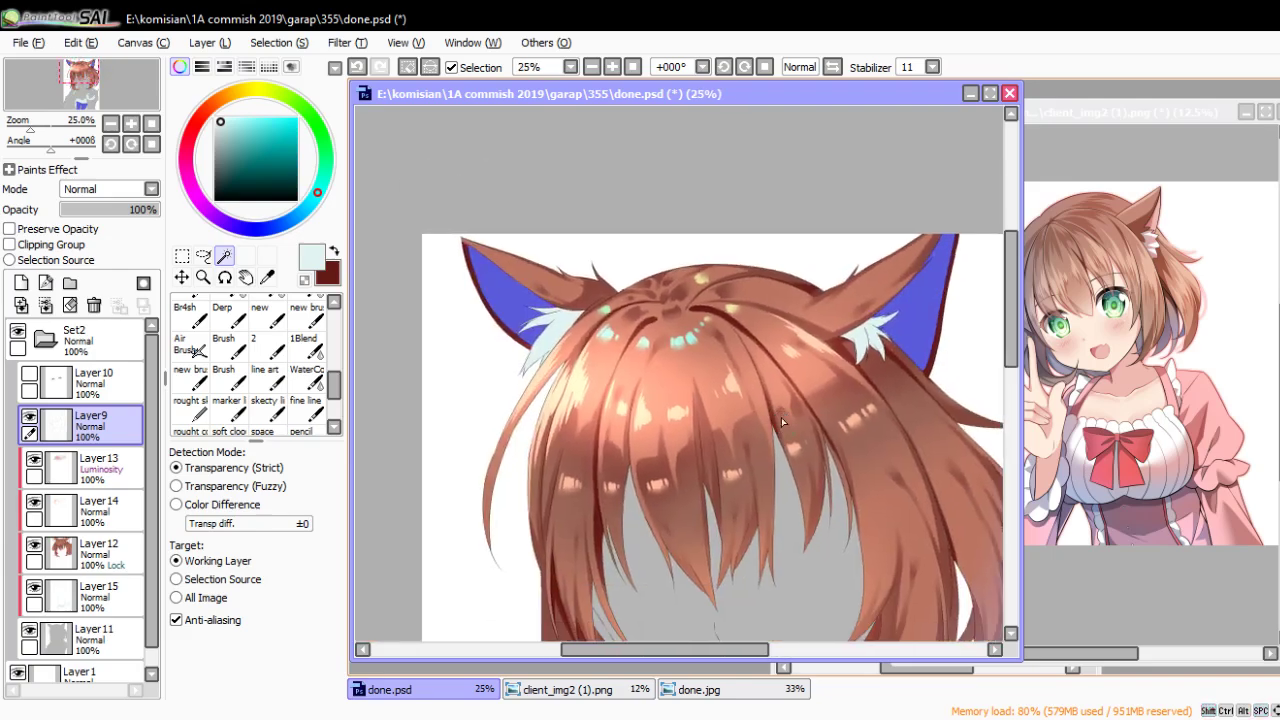
Switch to the Selection Pen and add Layer 16 above Layer 11 as a clipping group
key(b)
click(137, 638)
click(21, 282)
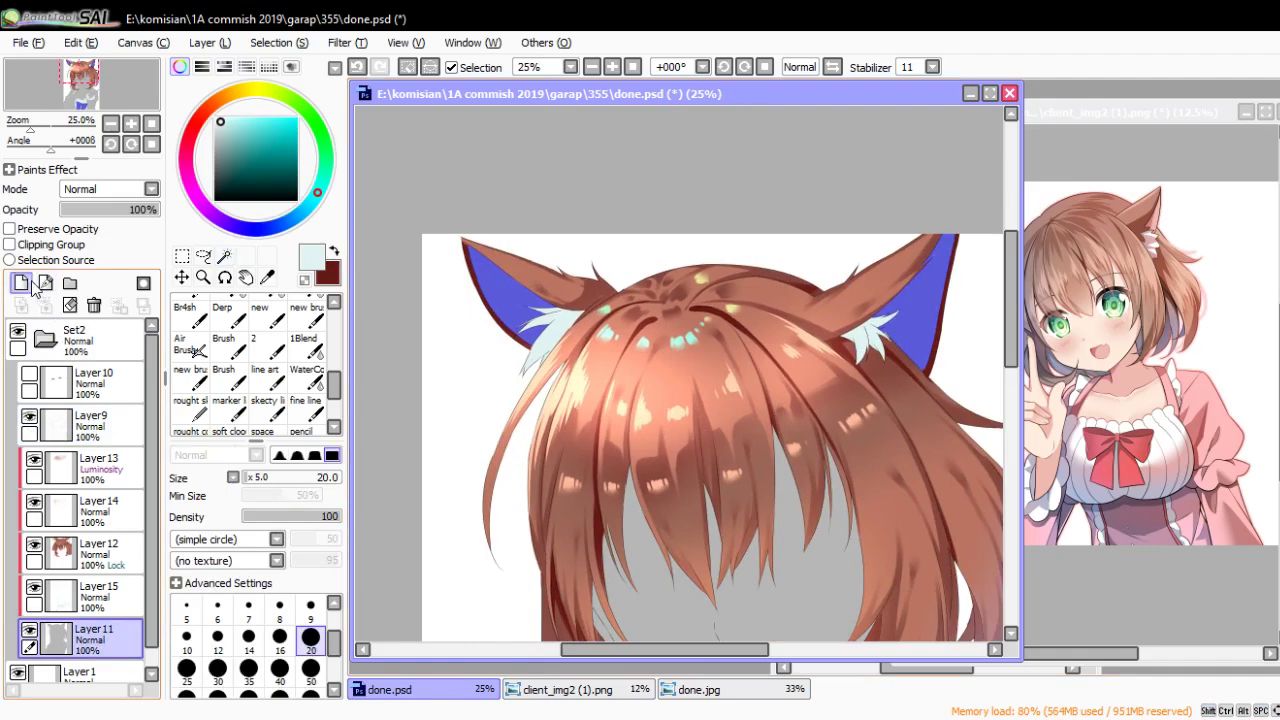
click(9, 244)
scroll(486, 336, up, 2)
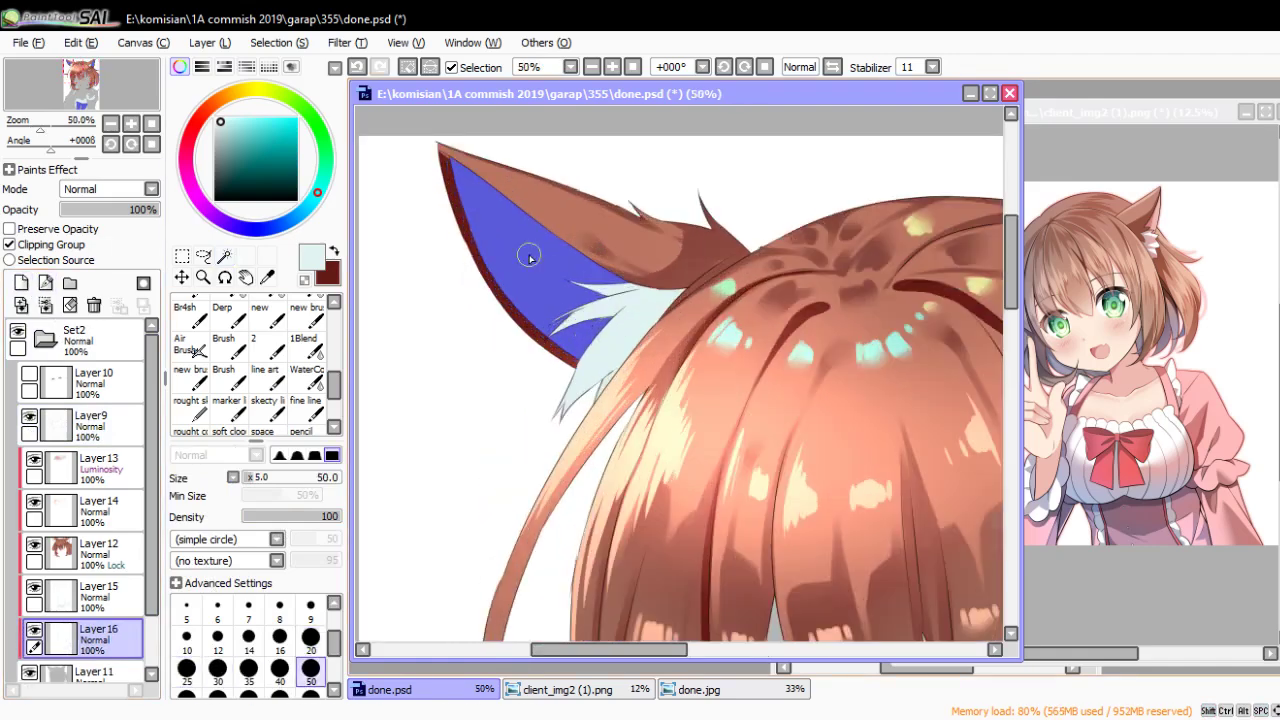
Paint the remaining ear area into the selection with a 350 brush, then shrink it to 100
key(bracketright)
key(bracketright)
key(bracketright)
scroll(546, 283, down, 1)
mouse_move(900, 404)
mouse_down()
mouse_move(717, 404)
mouse_move(747, 243)
mouse_up()
scroll(747, 243, down, 3)
scroll(614, 600, up, 3)
scroll(683, 382, up, 3)
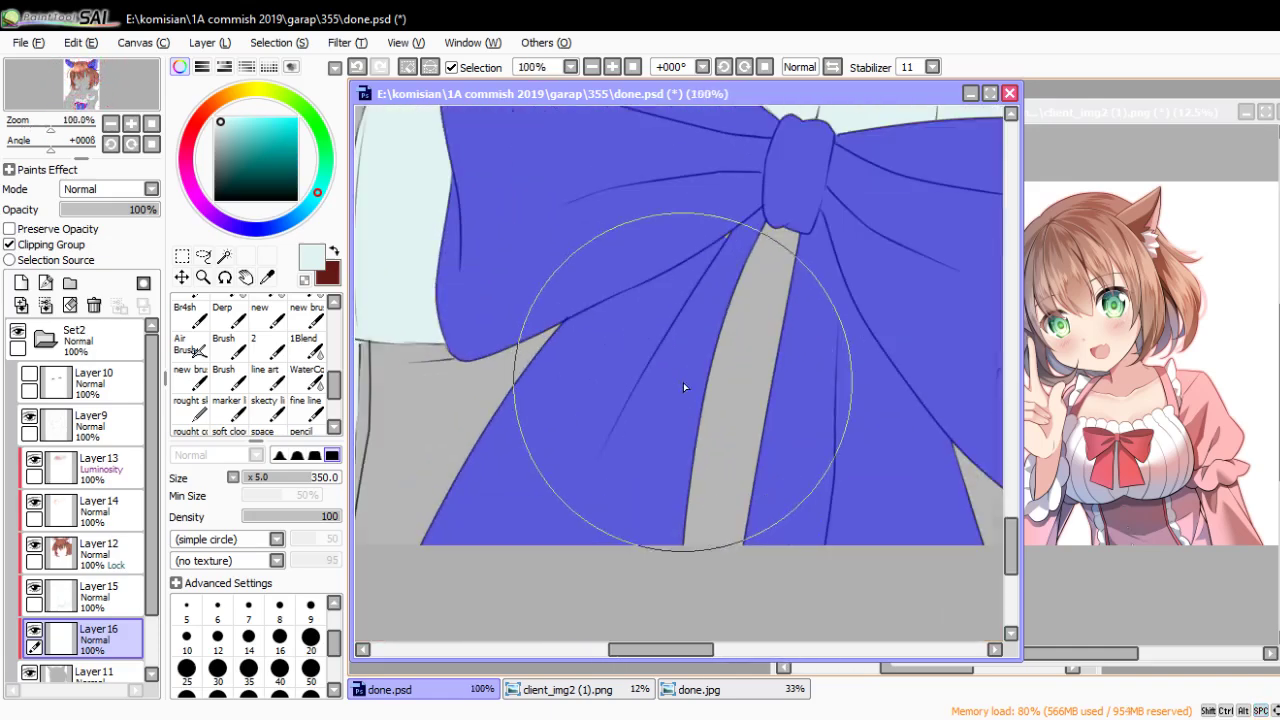
scroll(649, 346, up, 2)
key(bracketleft)
key(bracketleft)
key(bracketleft)
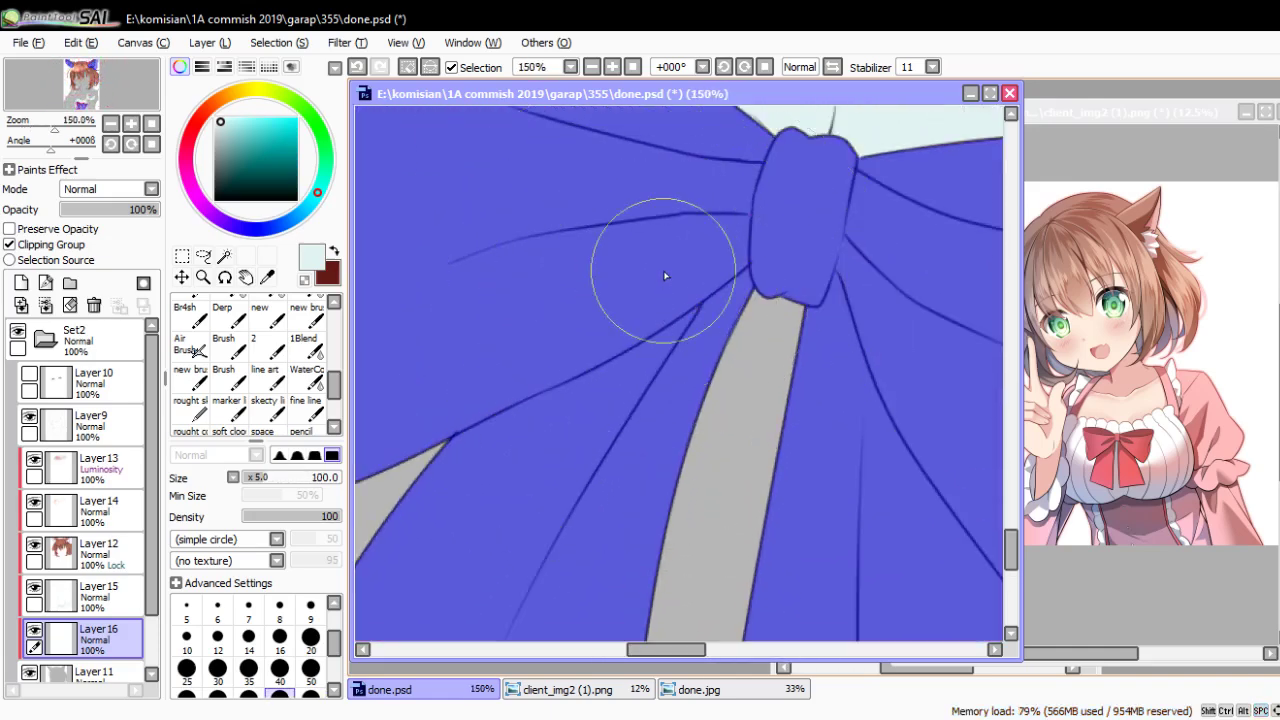
scroll(665, 276, down, 2)
scroll(509, 300, down, 2)
scroll(749, 320, up, 2)
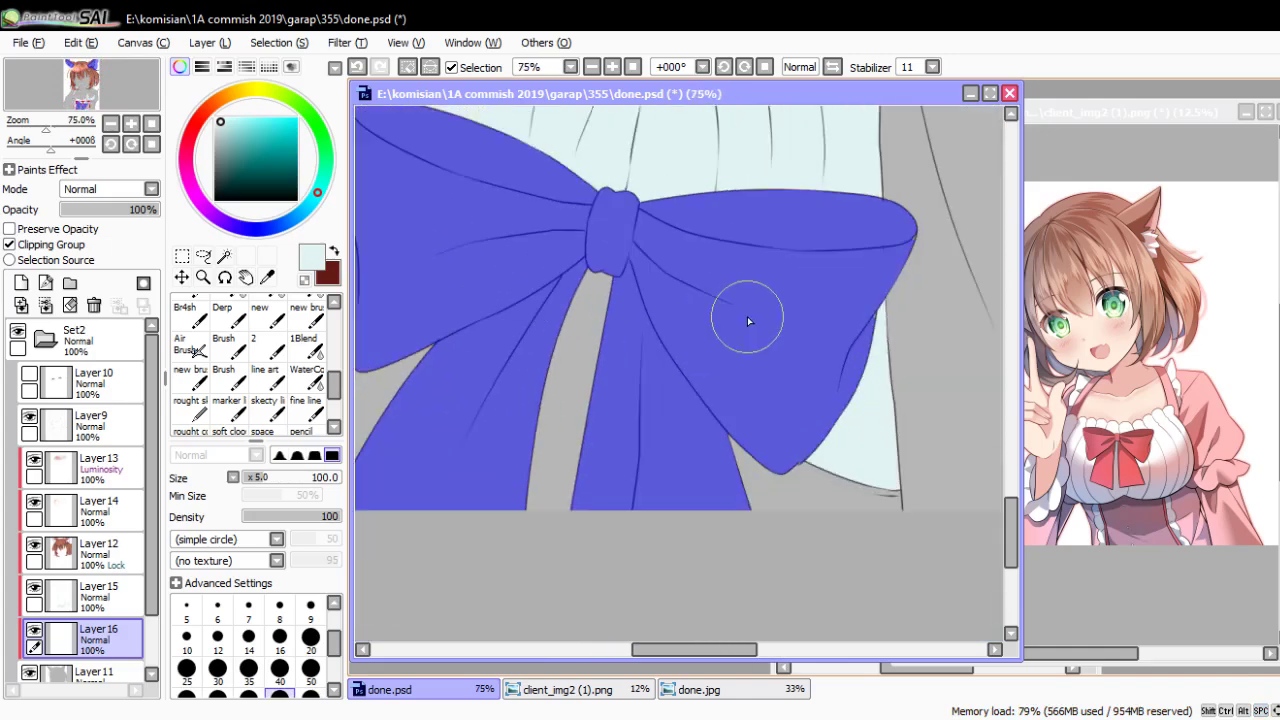
scroll(700, 520, down, 3)
Convert the marked areas to a selection and paint the bow with red sampled from the reference
key(b)
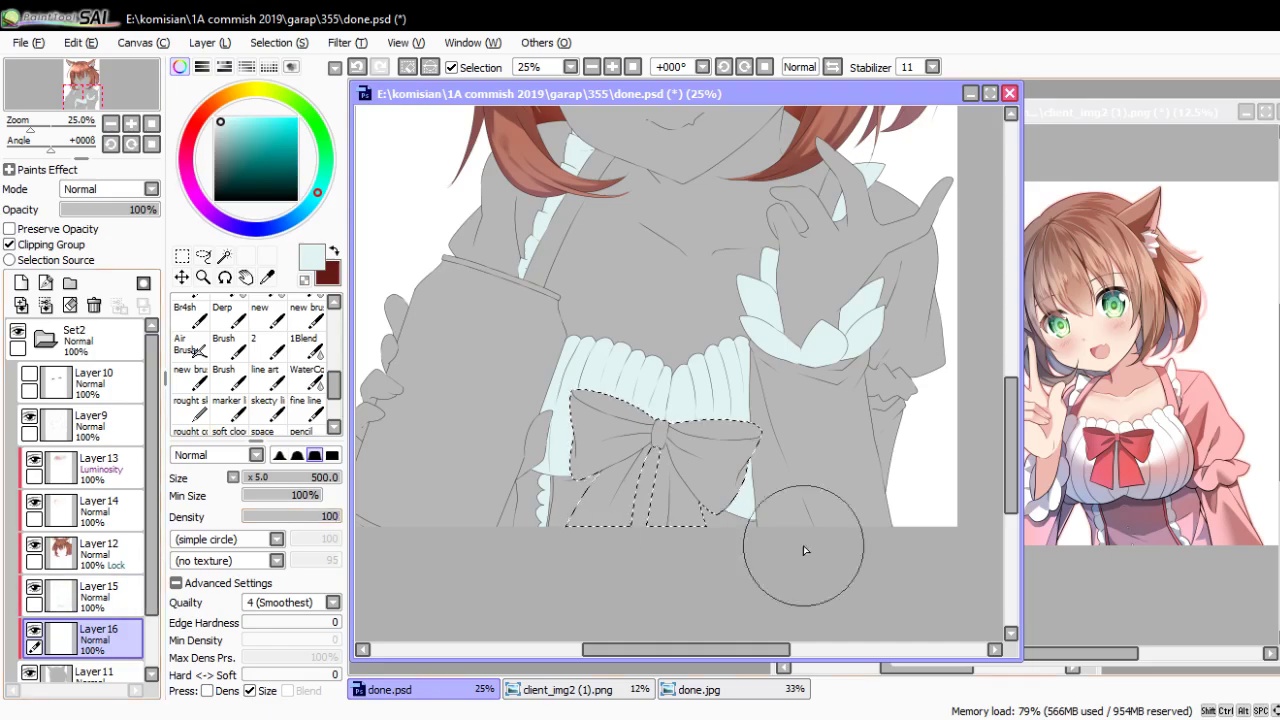
click(1090, 515)
scroll(1077, 467, up, 3)
alt+click(1077, 467)
click(623, 514)
mouse_move(623, 514)
mouse_down()
mouse_move(600, 560)
mouse_move(720, 470)
mouse_up()
scroll(744, 527, down, 1)
scroll(744, 527, down, 1)
Sample pink from the reference and tint the inner ears
click(1143, 420)
scroll(1143, 420, down, 2)
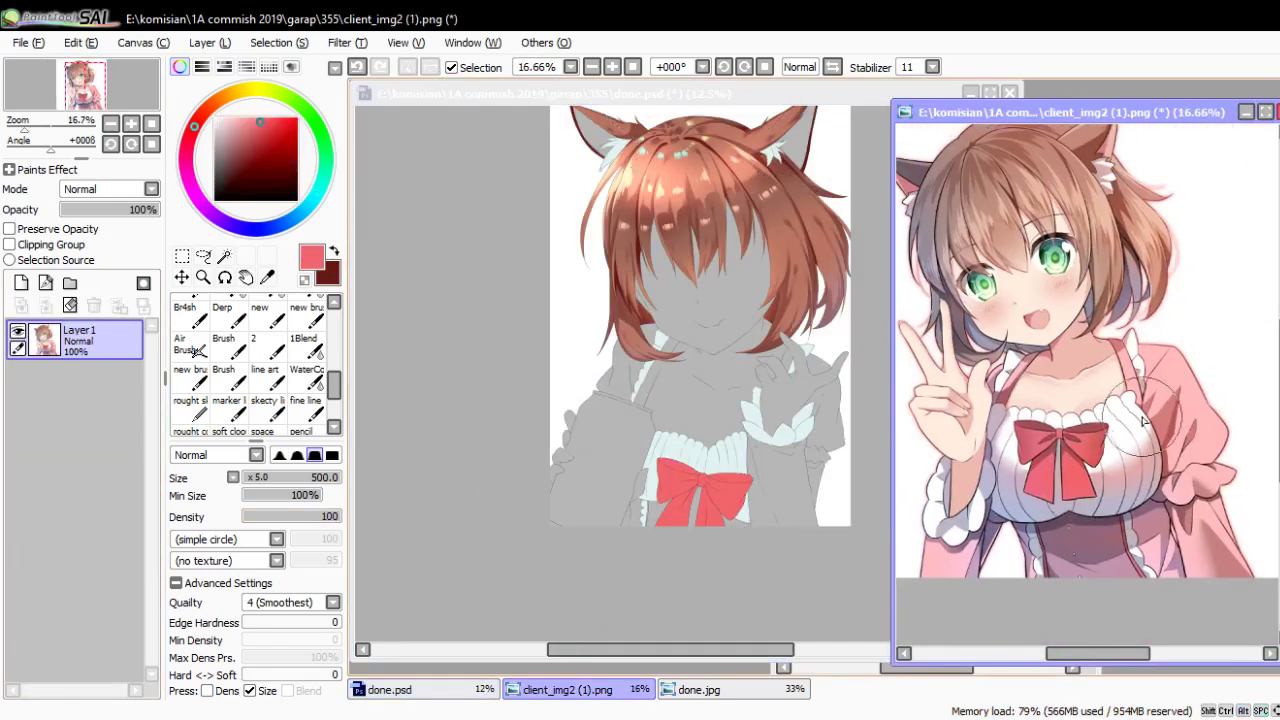
click(571, 339)
scroll(571, 339, up, 2)
scroll(530, 370, up, 1)
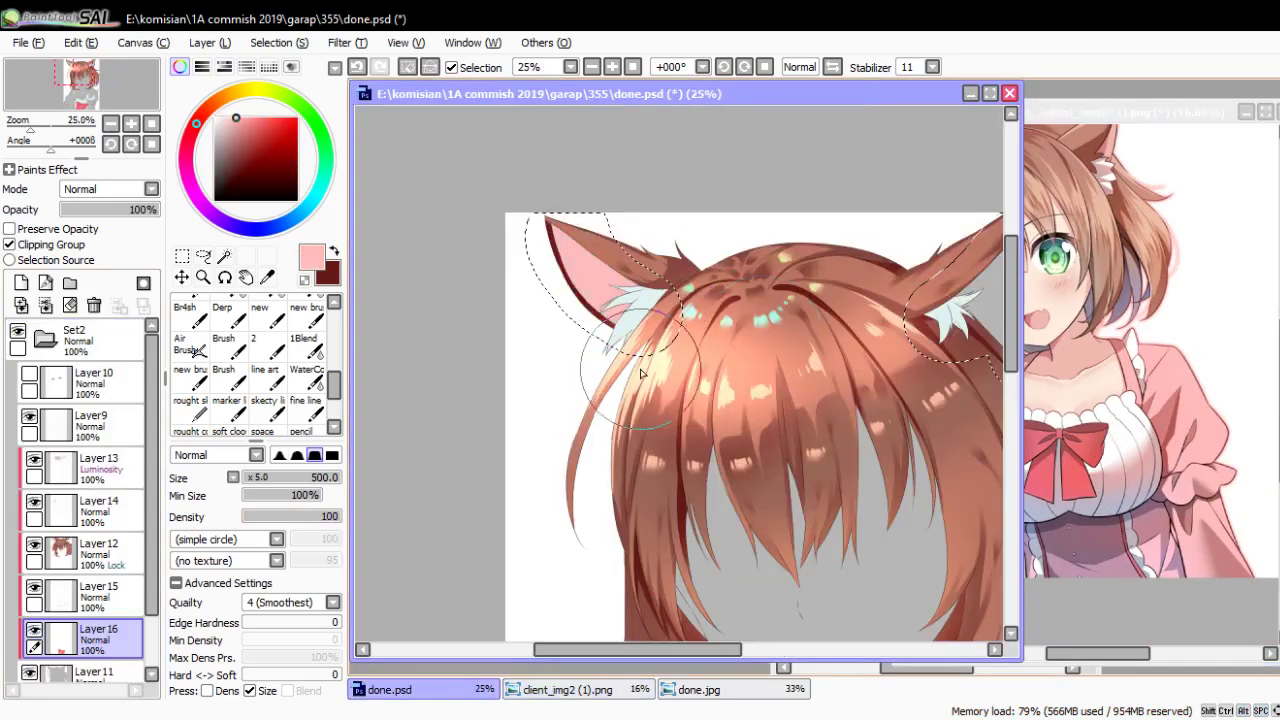
scroll(497, 395, down, 1)
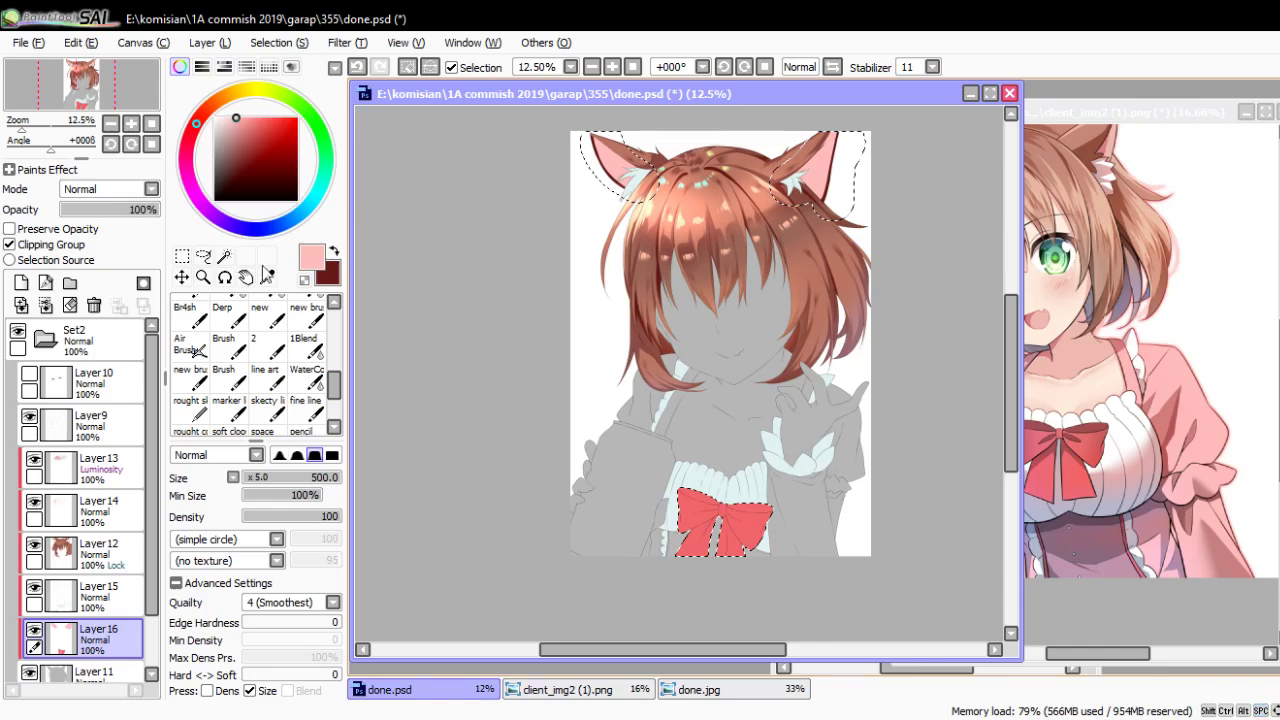
Clear the bow and ear selection and pick a fine line-art brush
click(182, 256)
click(494, 290)
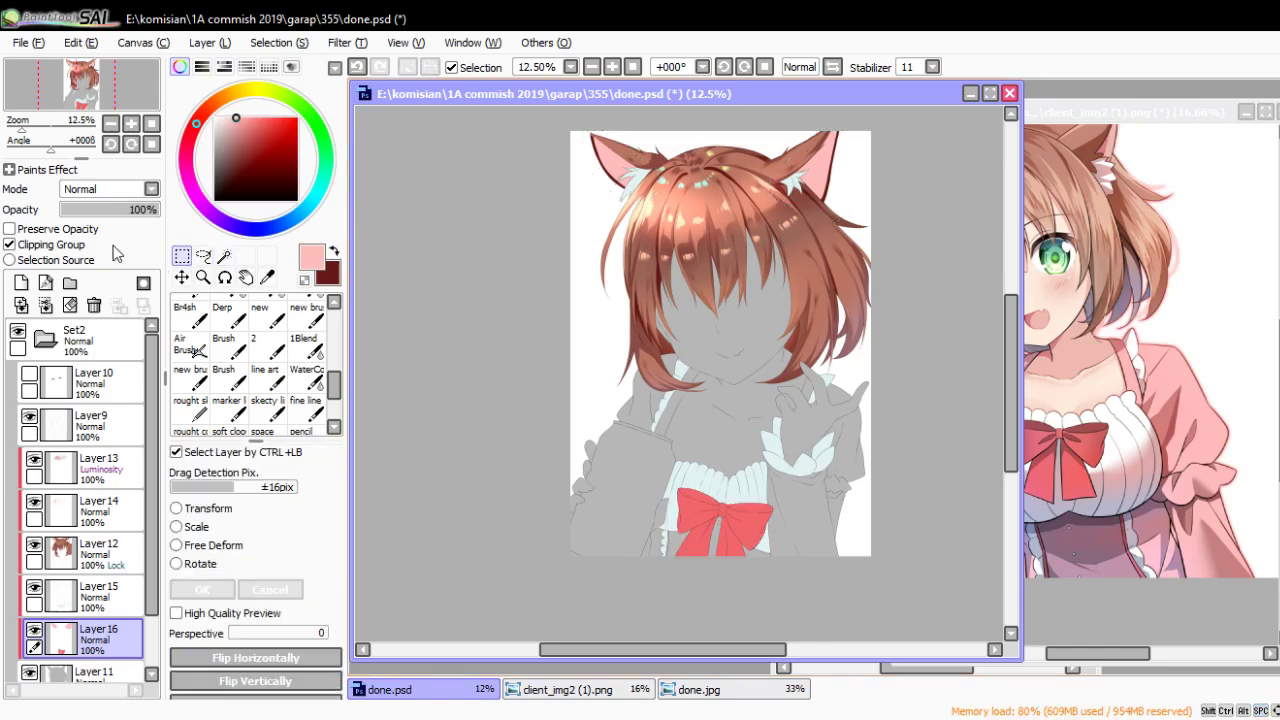
click(265, 376)
scroll(634, 277, up, 4)
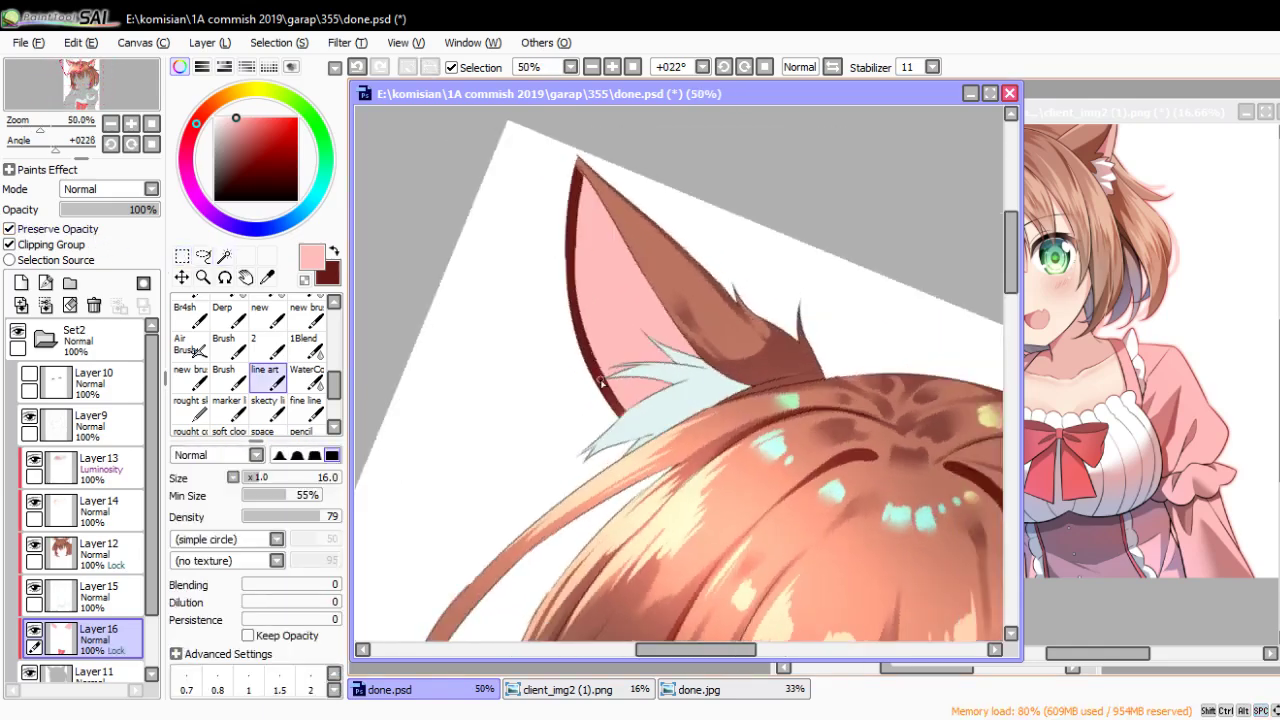
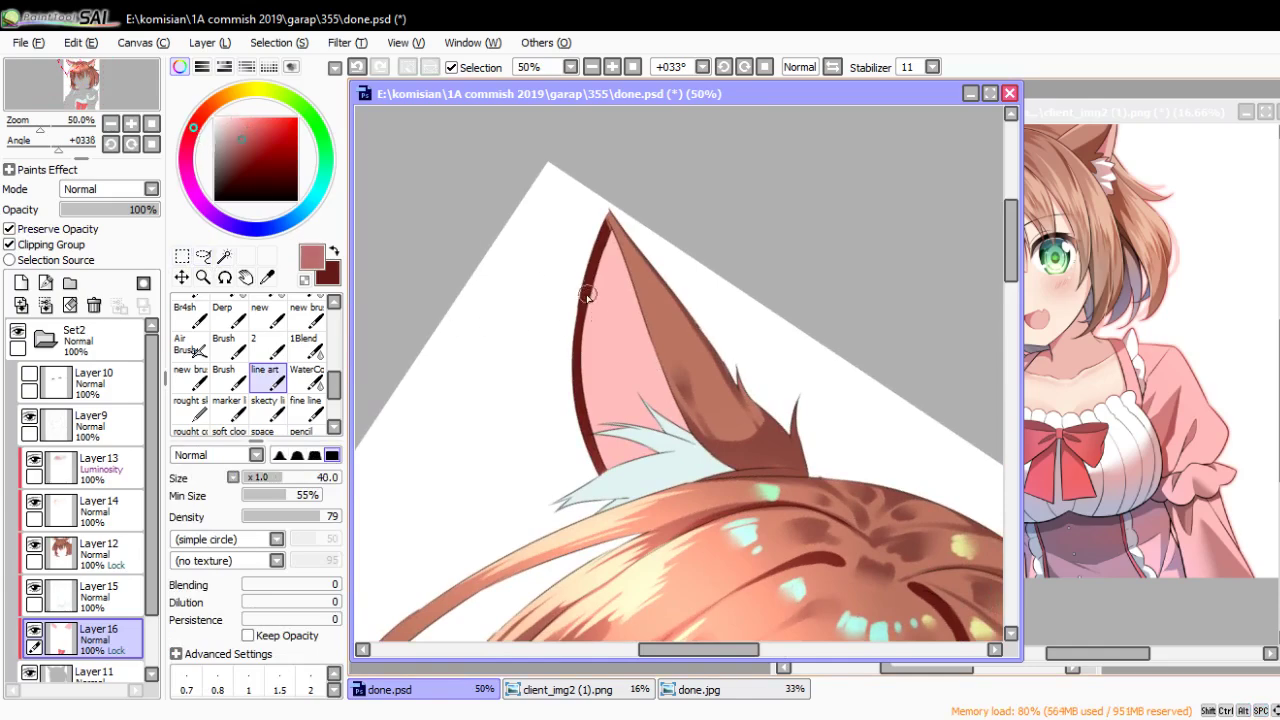
Enlarge the brush and shade the inner ear with darker reddish strokes, rotating the canvas
key(bracketright)
drag(588, 295, 675, 394)
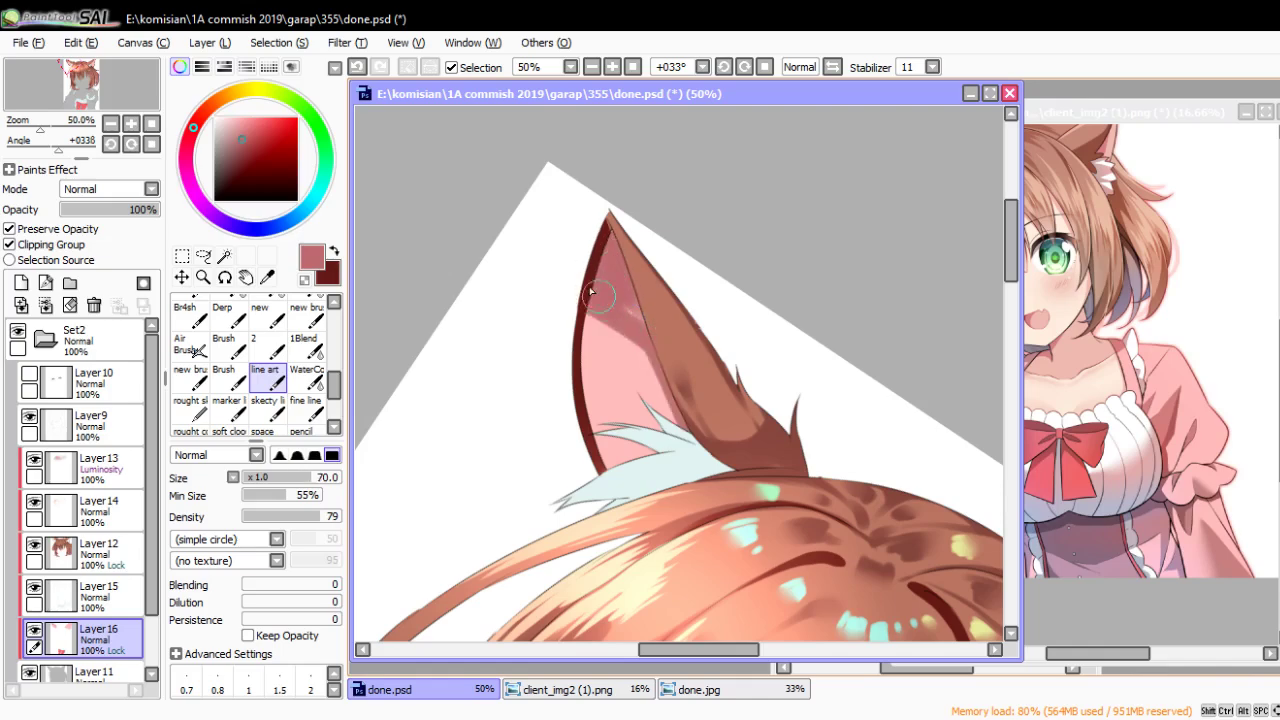
mouse_move(622, 289)
mouse_down()
mouse_move(589, 254)
mouse_move(831, 366)
mouse_move(699, 375)
mouse_move(770, 240)
mouse_up()
drag(775, 185, 717, 298)
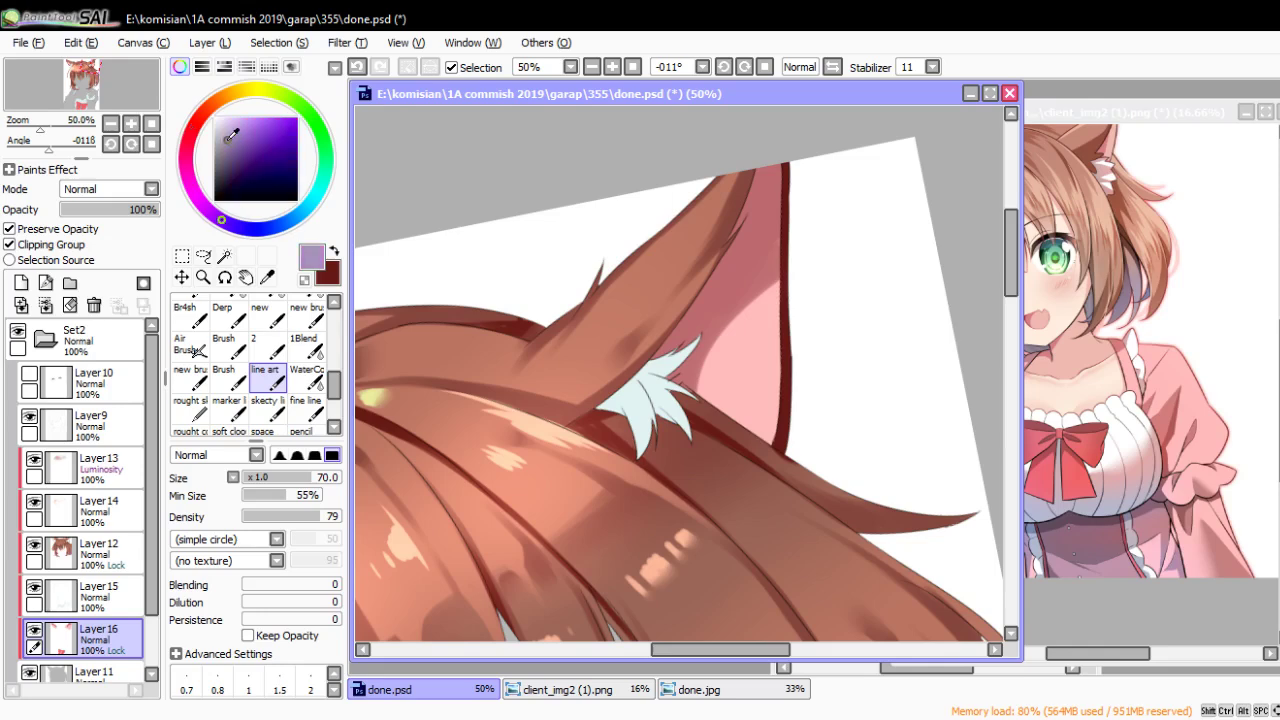
Switch to the Air Brush at size 250 and return the canvas to an upright full-figure view
click(190, 342)
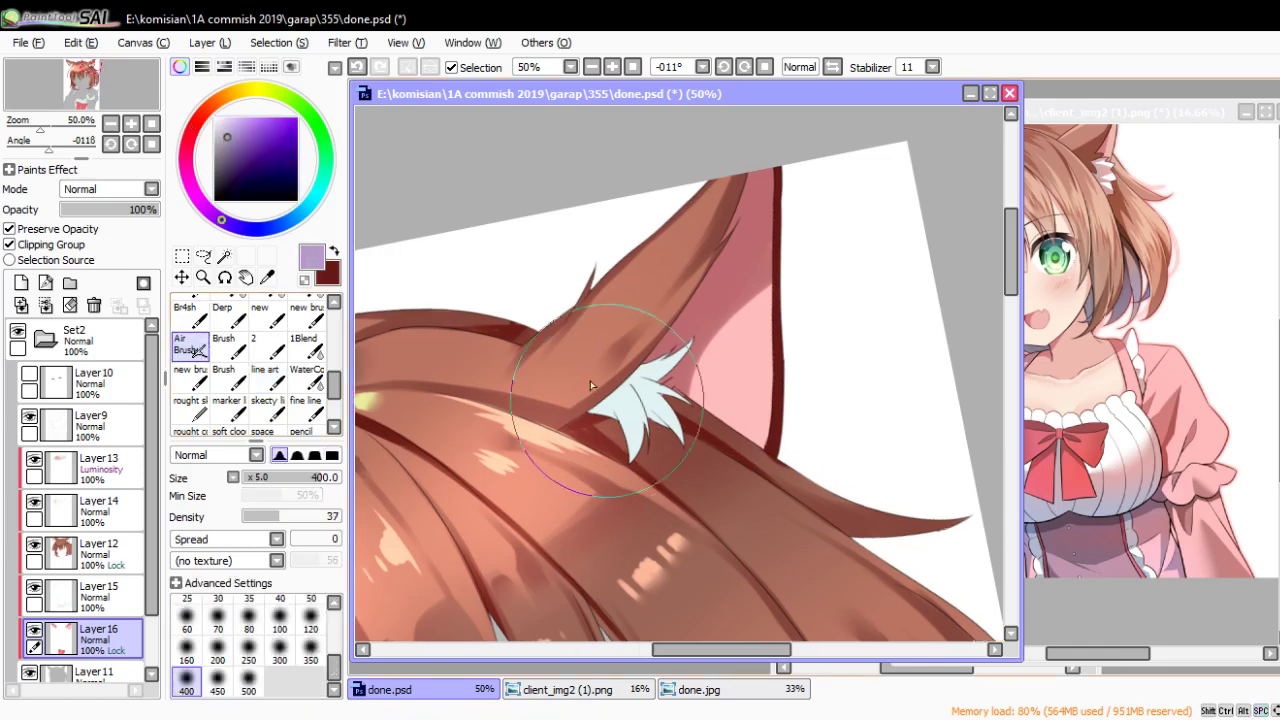
key(bracketleft)
key(bracketleft)
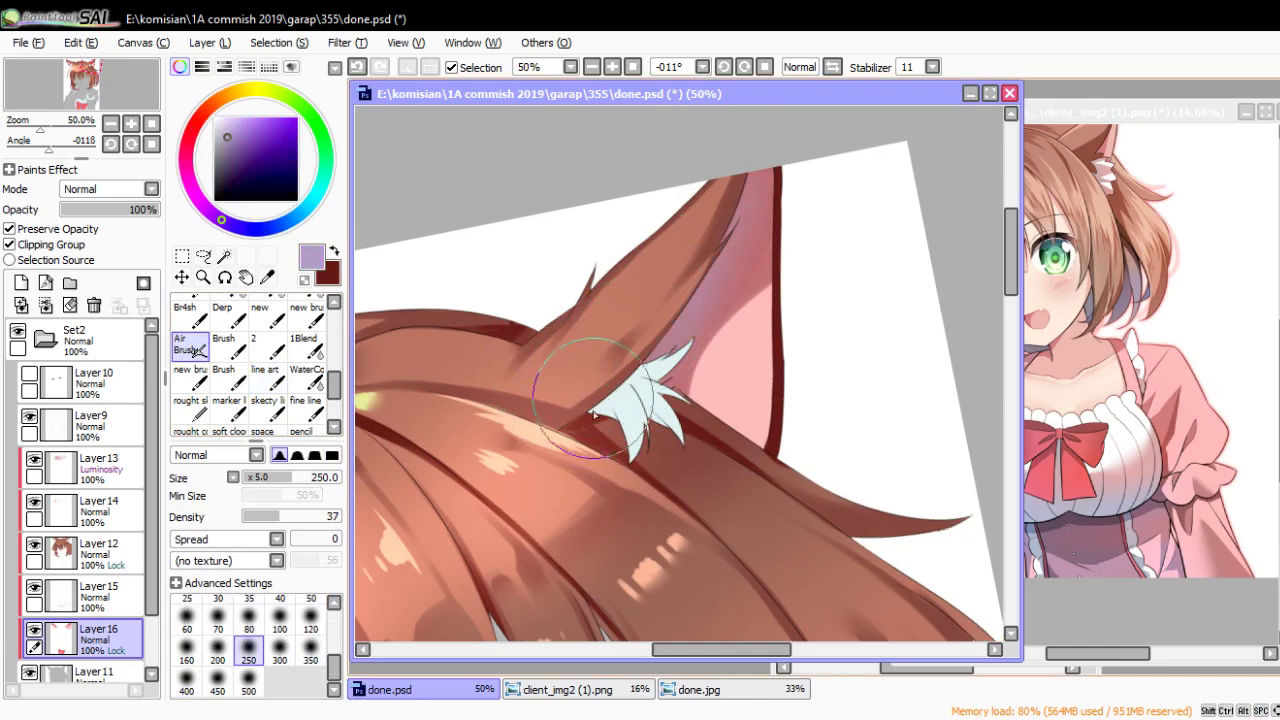
drag(590, 412, 758, 230)
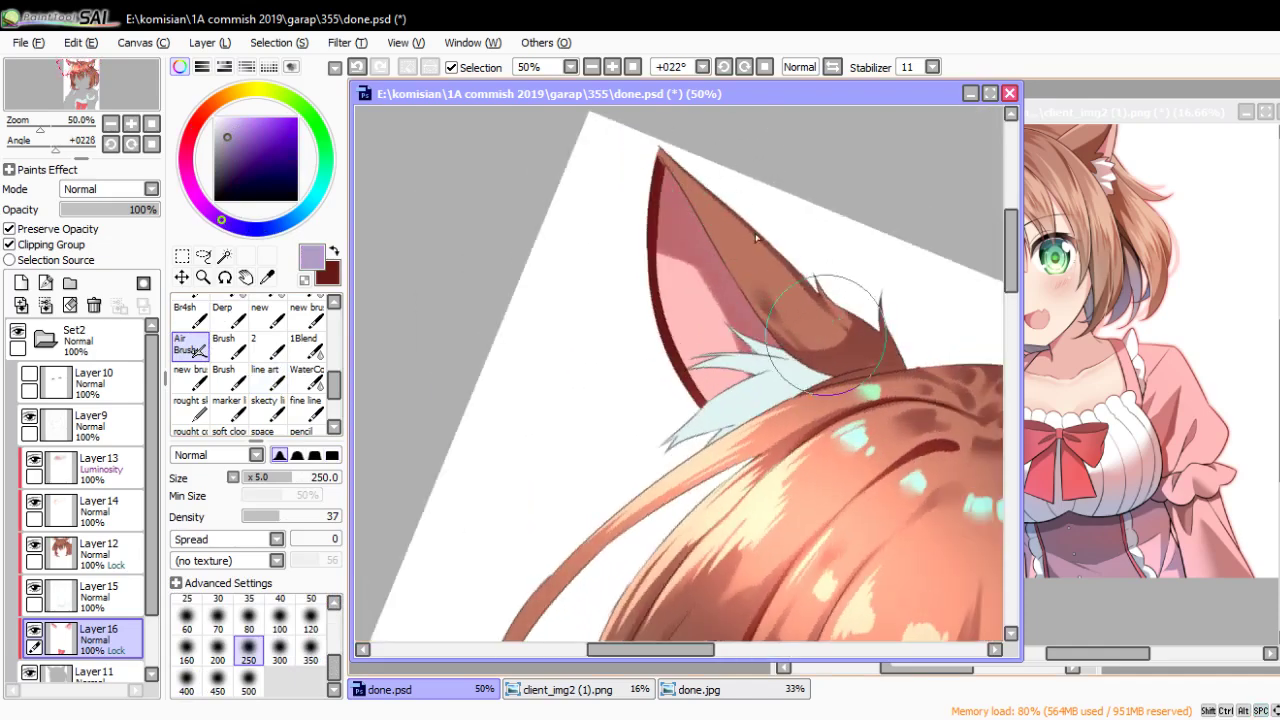
scroll(737, 187, down, 5)
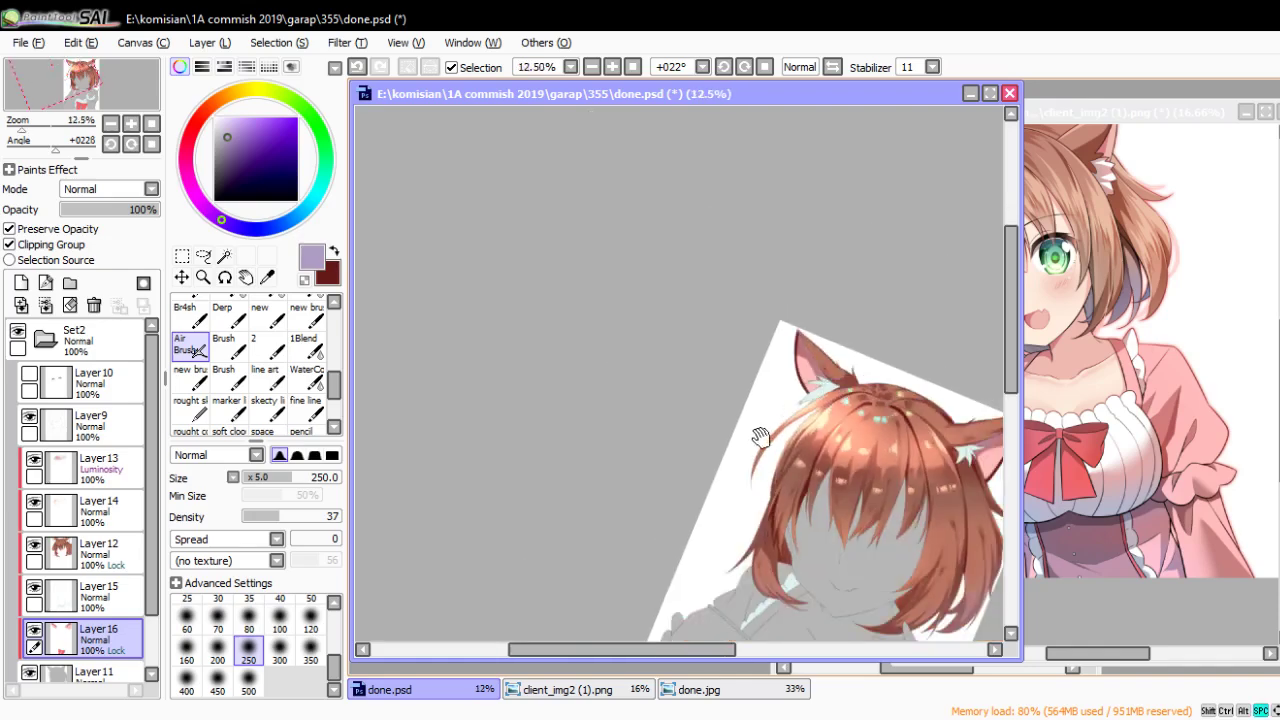
drag(700, 250, 627, 210)
key(Delete)
scroll(604, 320, up, 1)
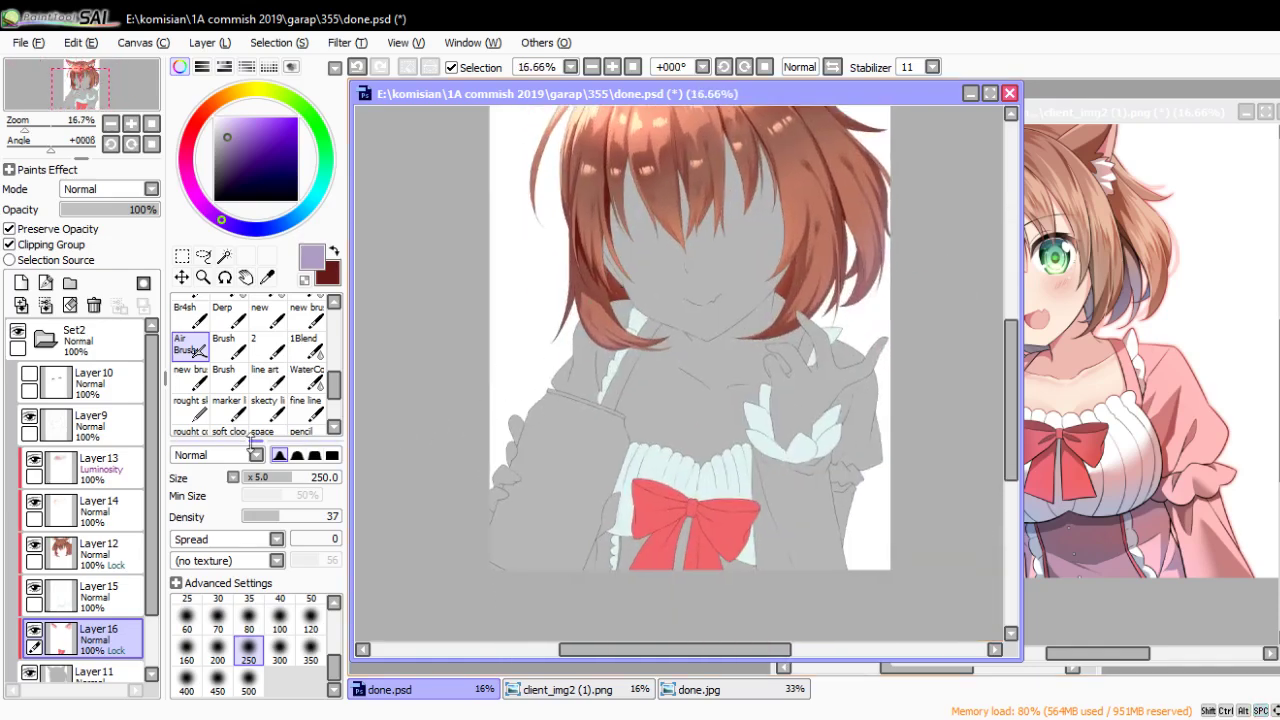
Clear the shirt selection and make Layer 9 the working layer with the Magic Wand
ctrl+click(66, 603)
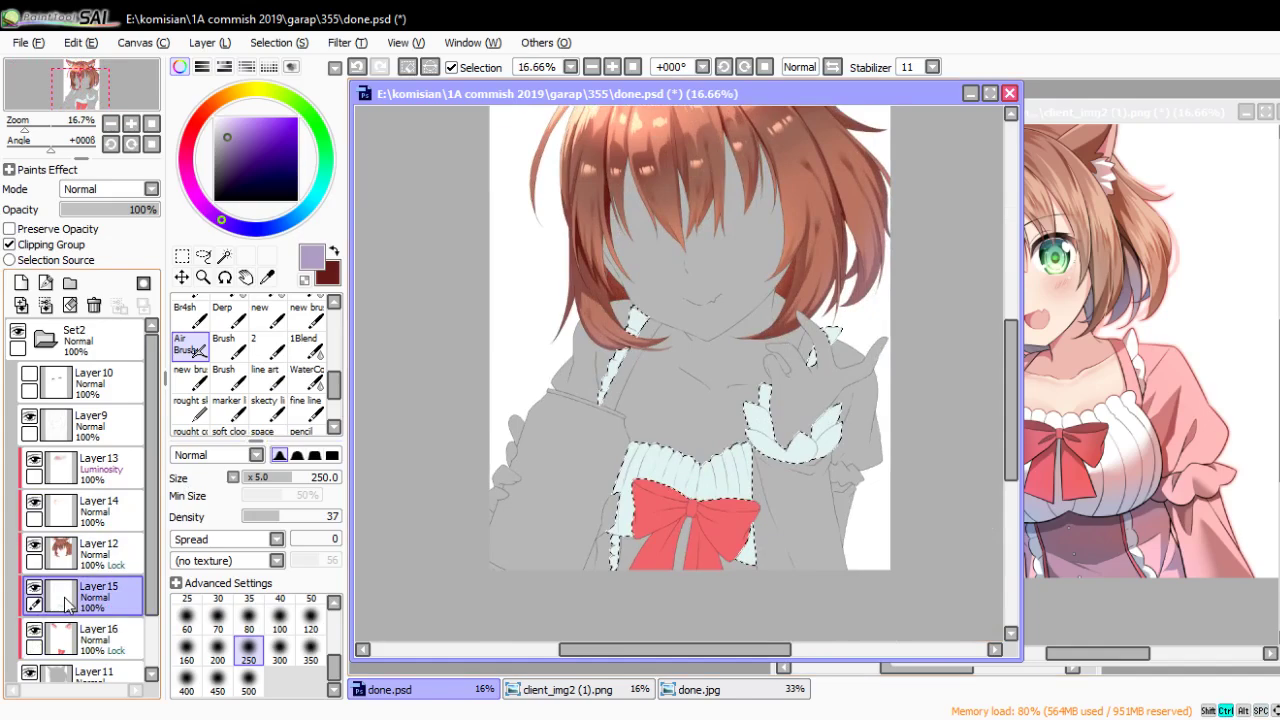
key(ctrl+d)
click(181, 256)
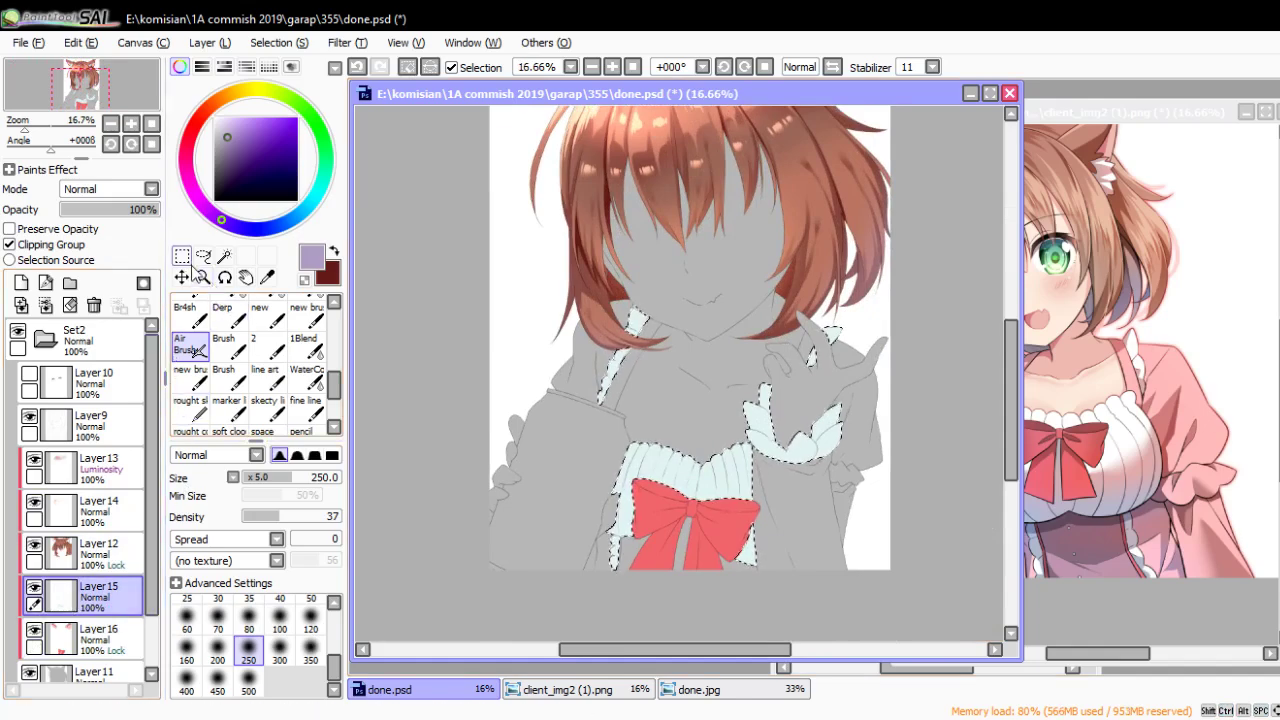
click(90, 425)
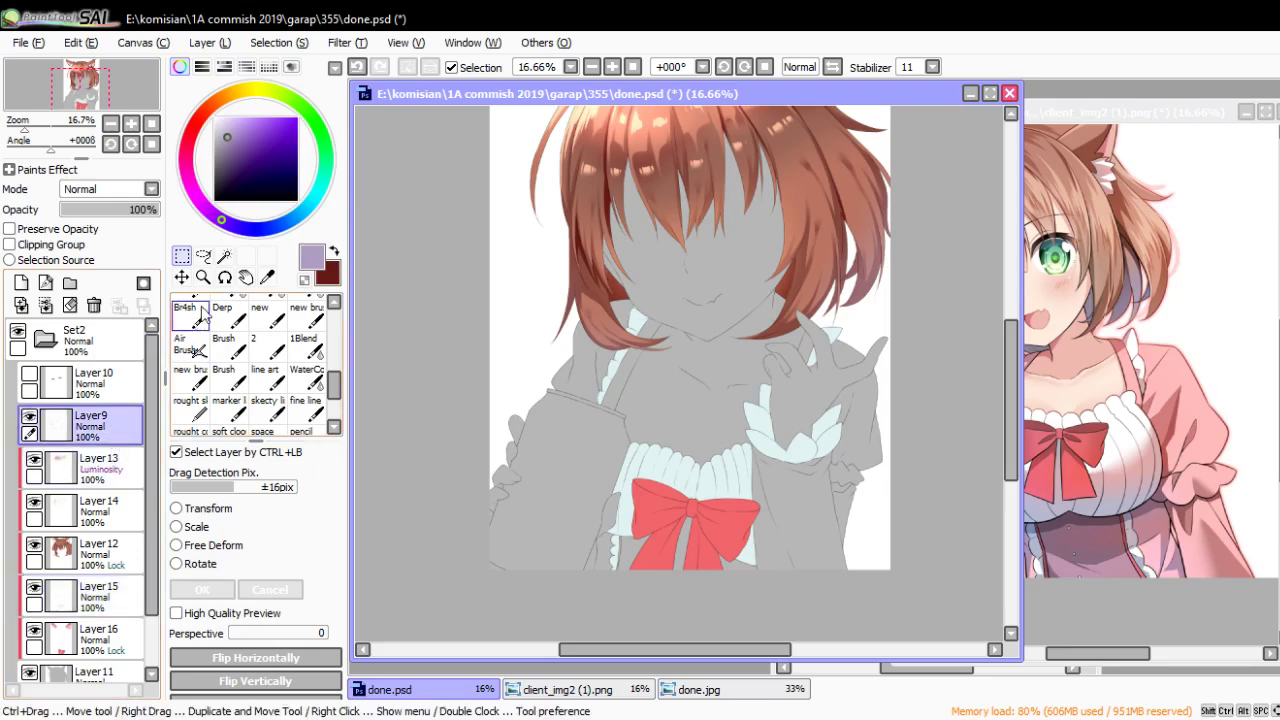
click(224, 256)
Magic-wand select the frills left of the bow and the right sleeve
scroll(624, 590, up, 2)
scroll(624, 590, down, 2)
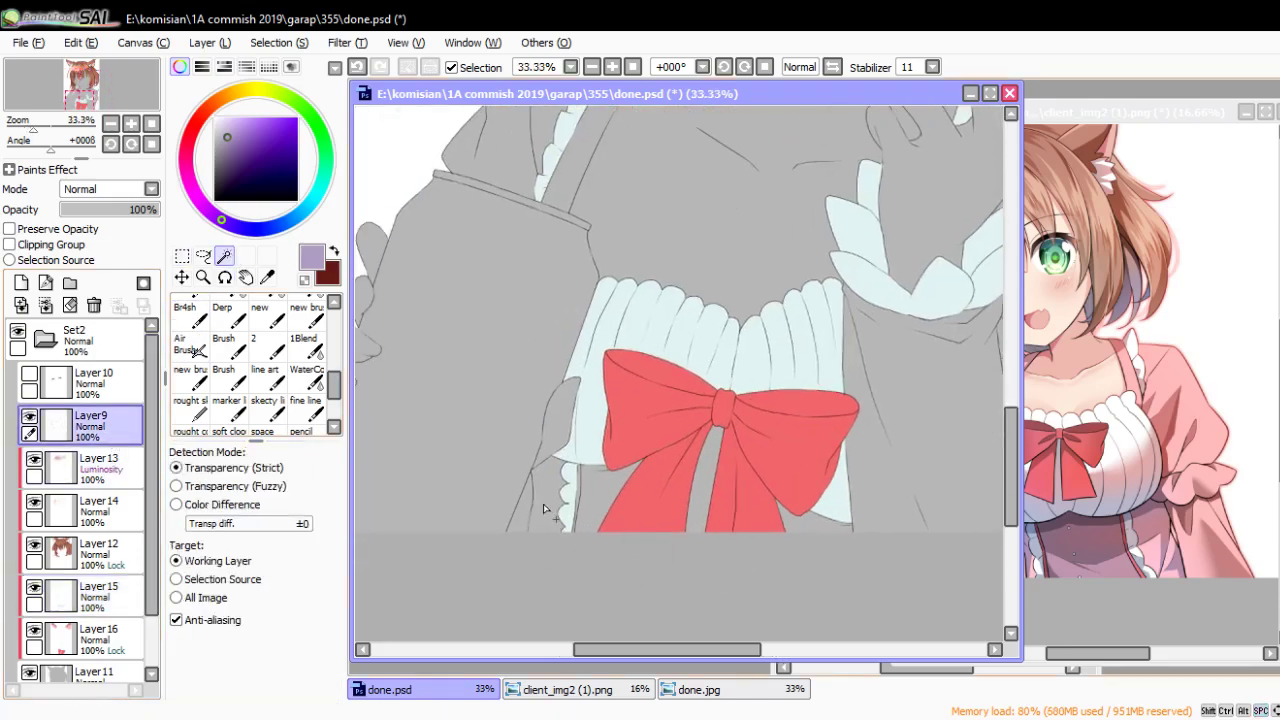
click(544, 510)
scroll(544, 510, up, 3)
scroll(544, 510, down, 1)
click(1039, 492)
click(641, 498)
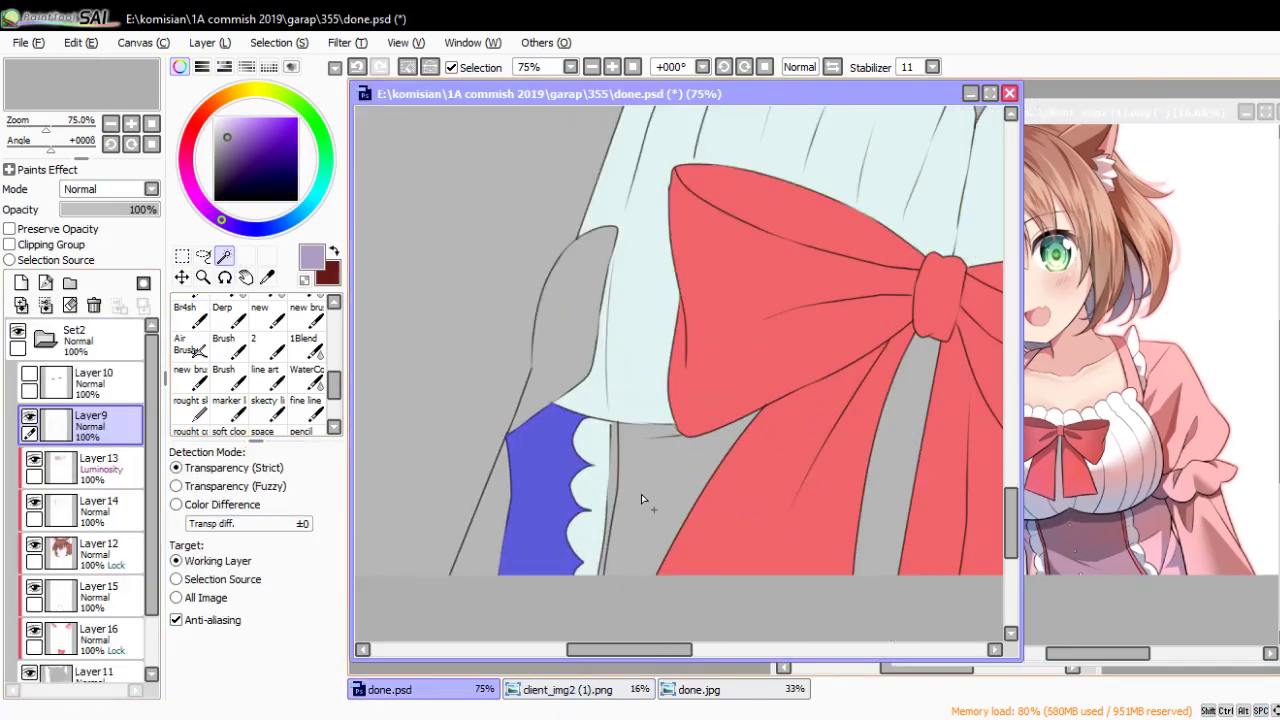
scroll(692, 478, up, 1)
scroll(651, 459, down, 1)
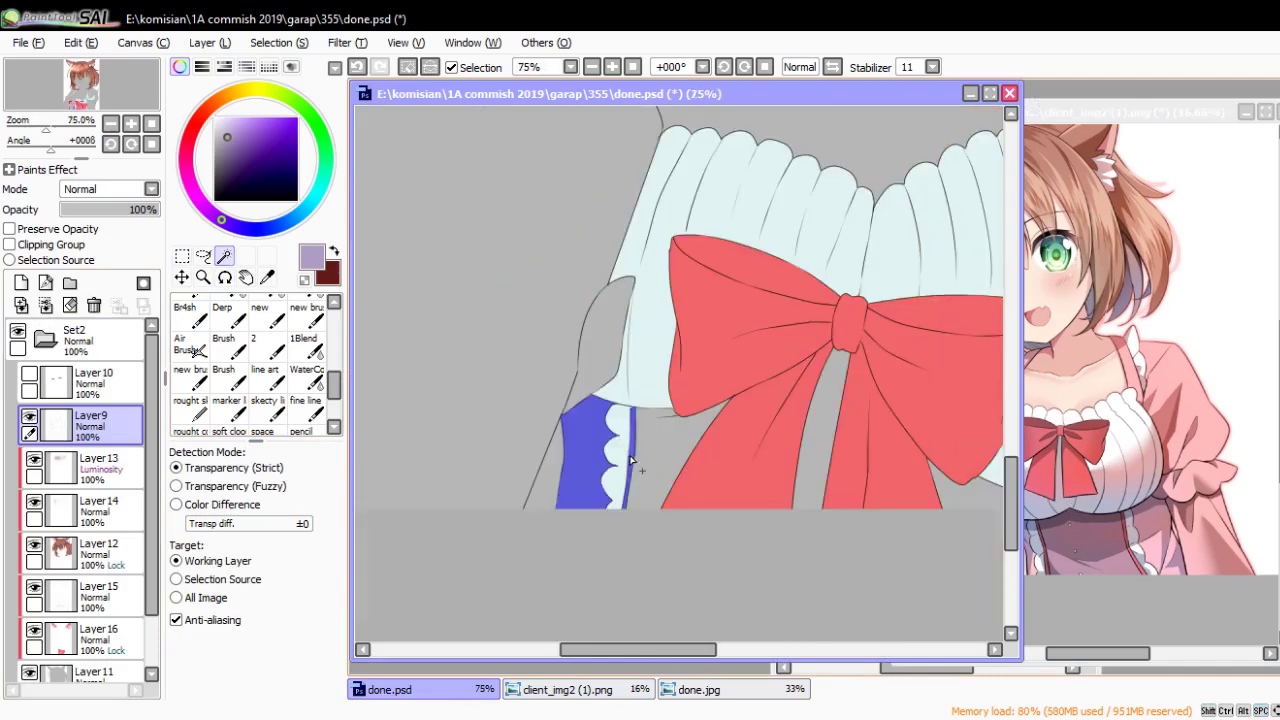
scroll(749, 490, down, 3)
drag(749, 490, 677, 495)
click(769, 462)
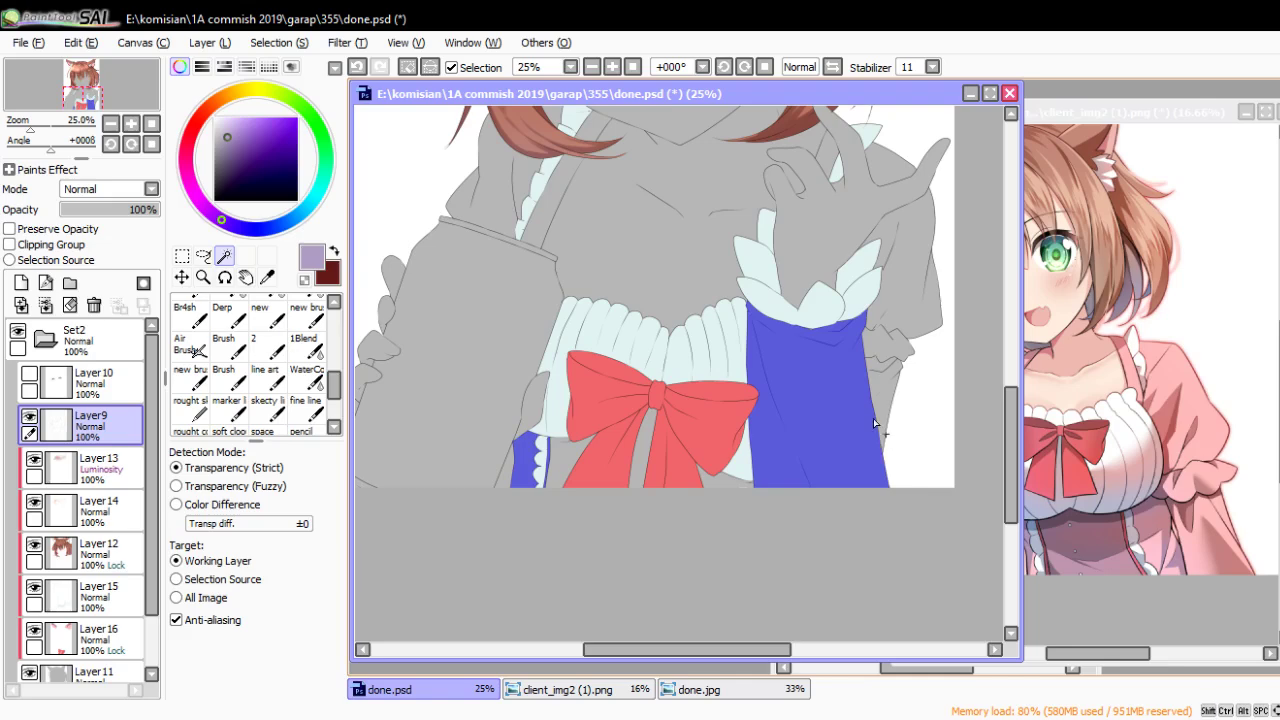
Extend the selection to the upper sleeve around the hand
drag(873, 418, 846, 462)
scroll(846, 462, up, 3)
click(865, 455)
click(880, 330)
scroll(857, 419, down, 2)
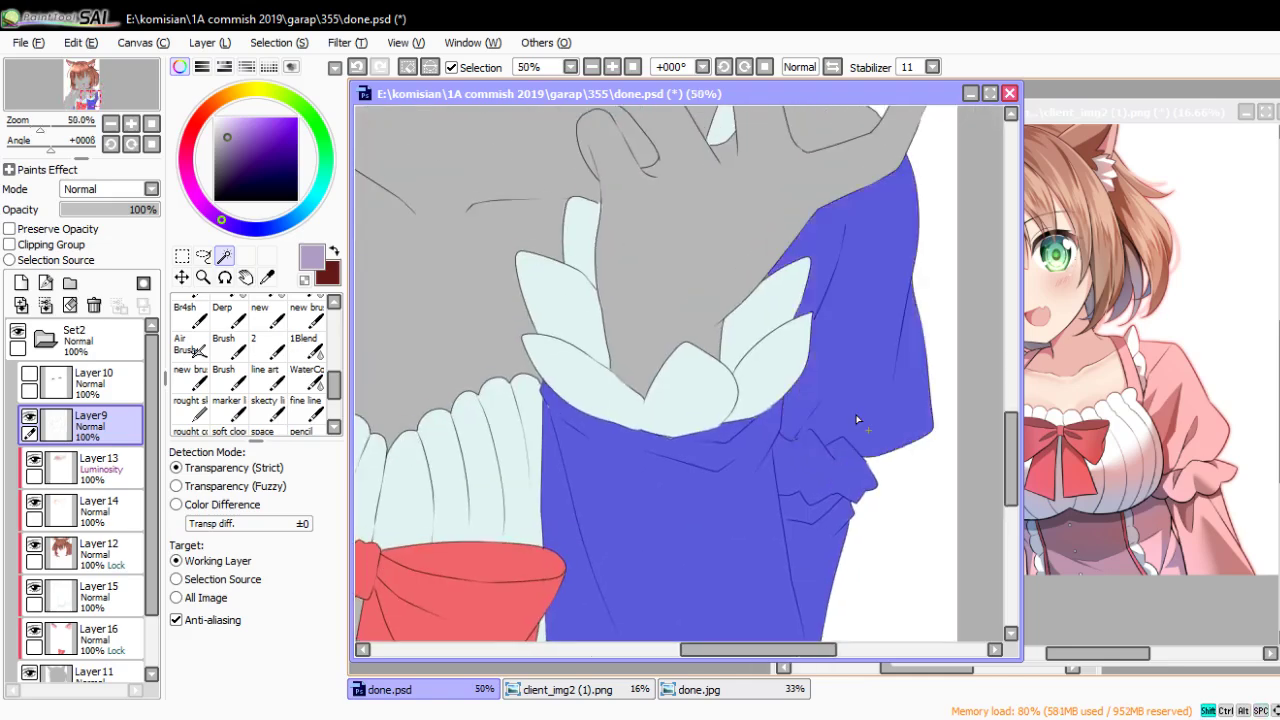
scroll(850, 425, up, 1)
scroll(820, 440, up, 1)
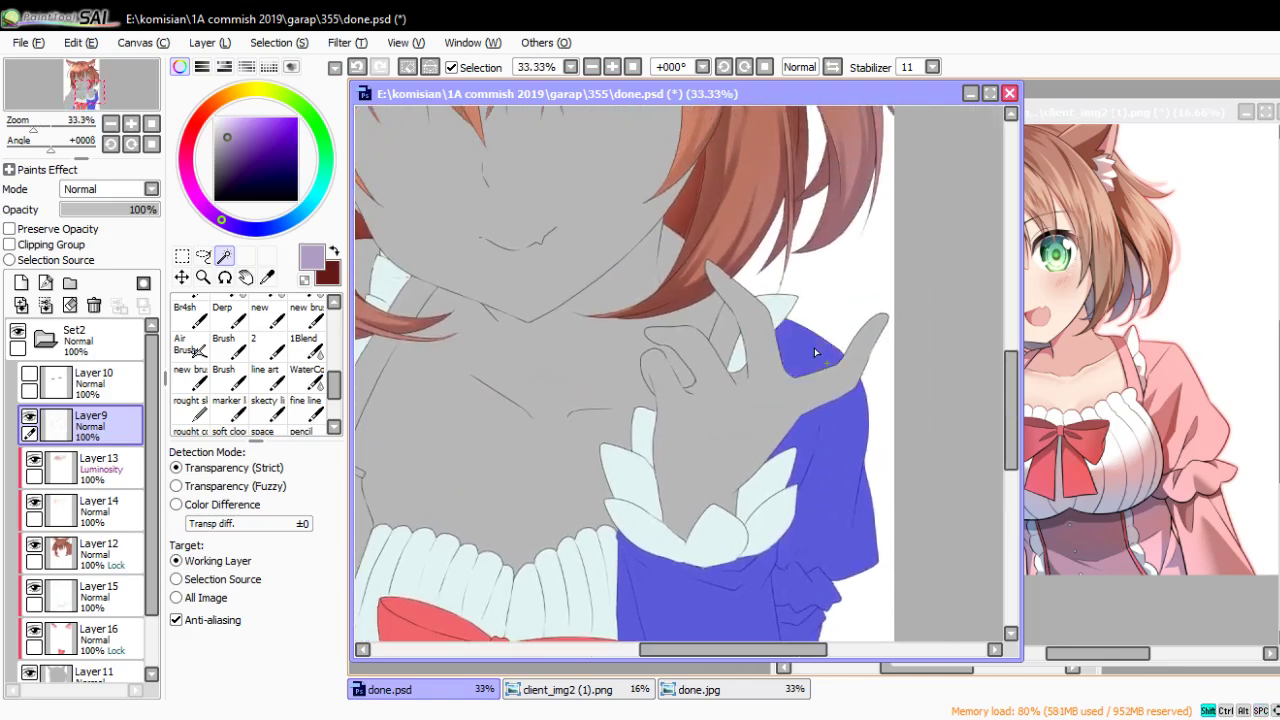
scroll(682, 324, up, 1)
scroll(771, 336, down, 1)
scroll(610, 456, up, 2)
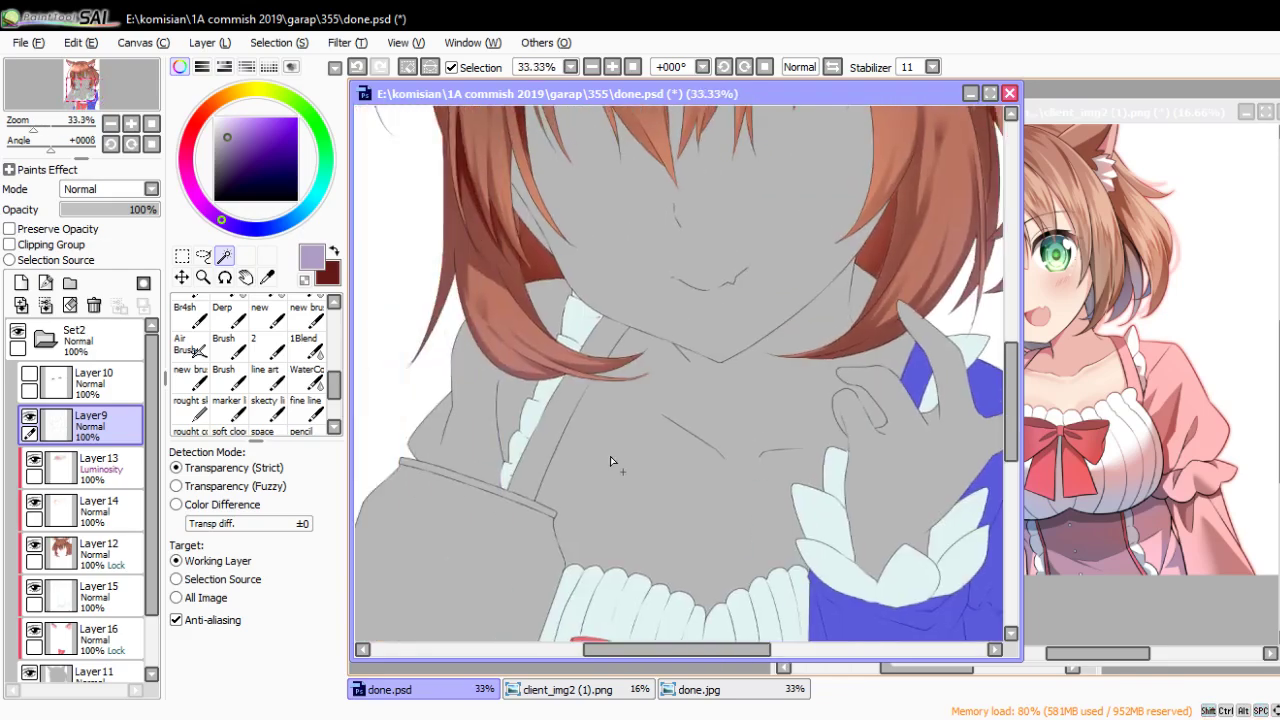
Add the left collar, left sleeve and collar frill to the selection
click(560, 437)
scroll(560, 420, up, 1)
scroll(552, 395, down, 1)
click(552, 390)
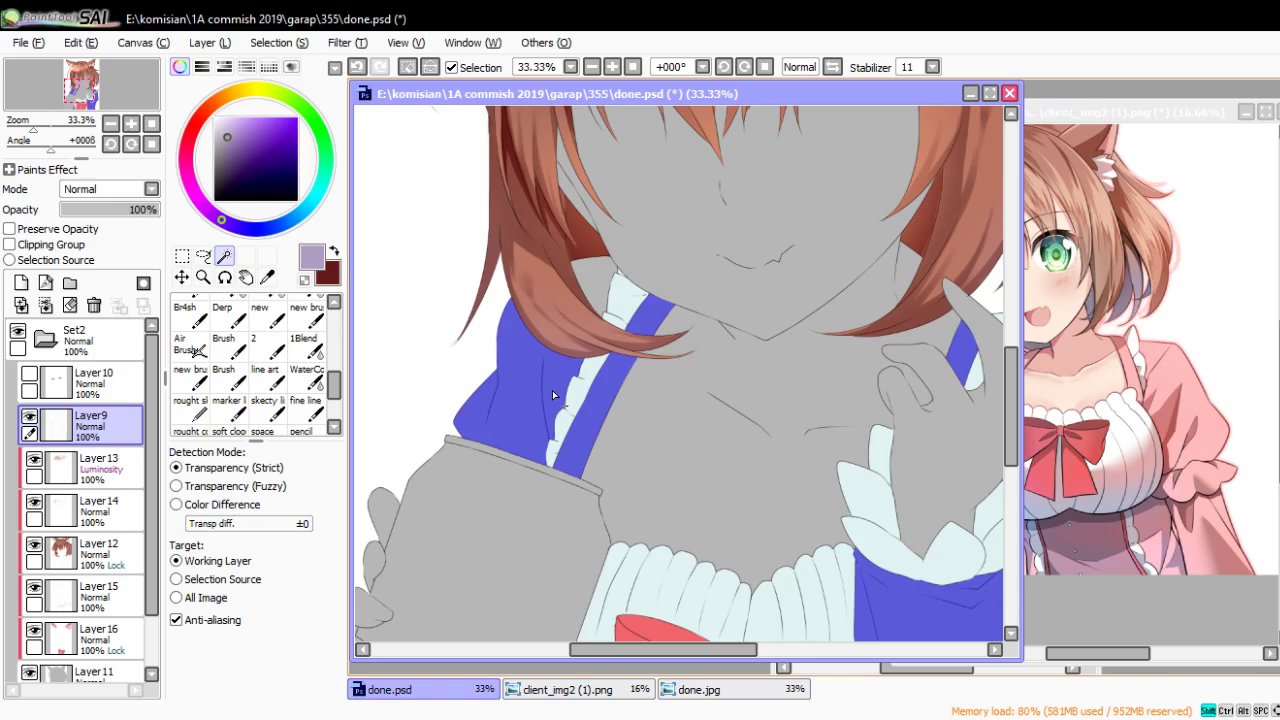
click(598, 291)
scroll(598, 291, down, 1)
Make Layer 16 the working layer and add a new layer above it
scroll(538, 468, up, 1)
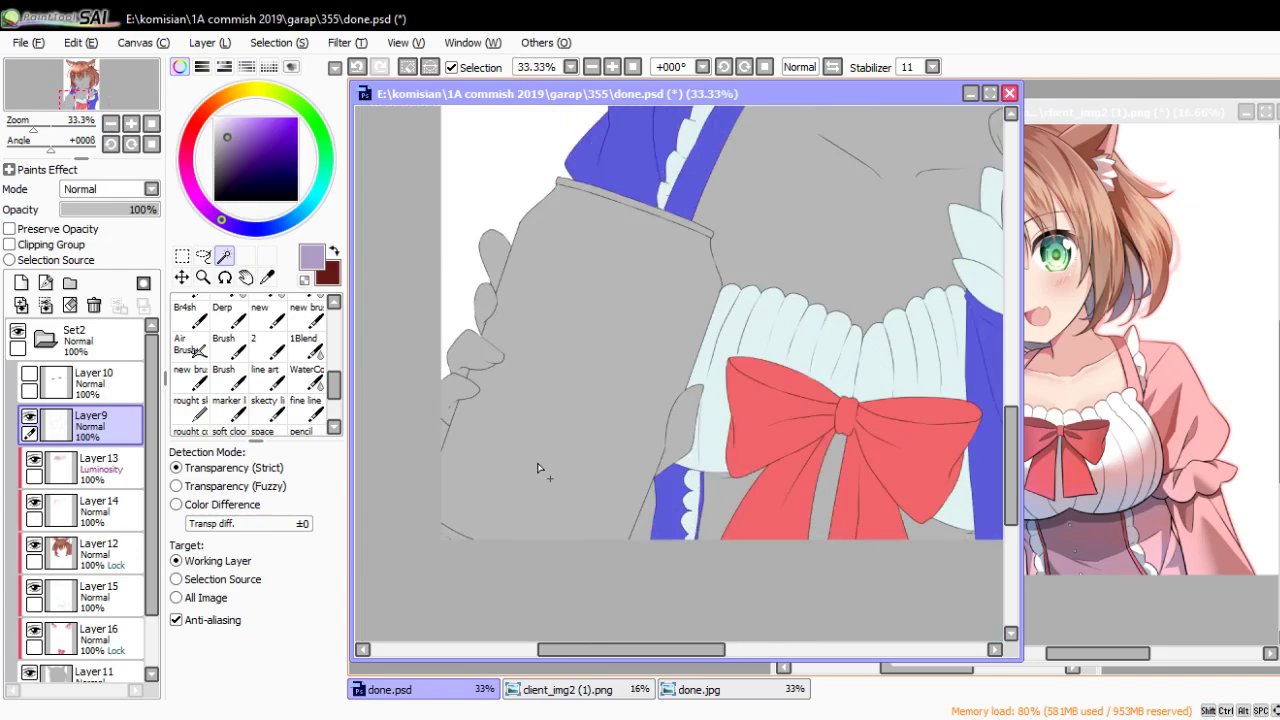
scroll(690, 478, down, 1)
scroll(683, 466, up, 2)
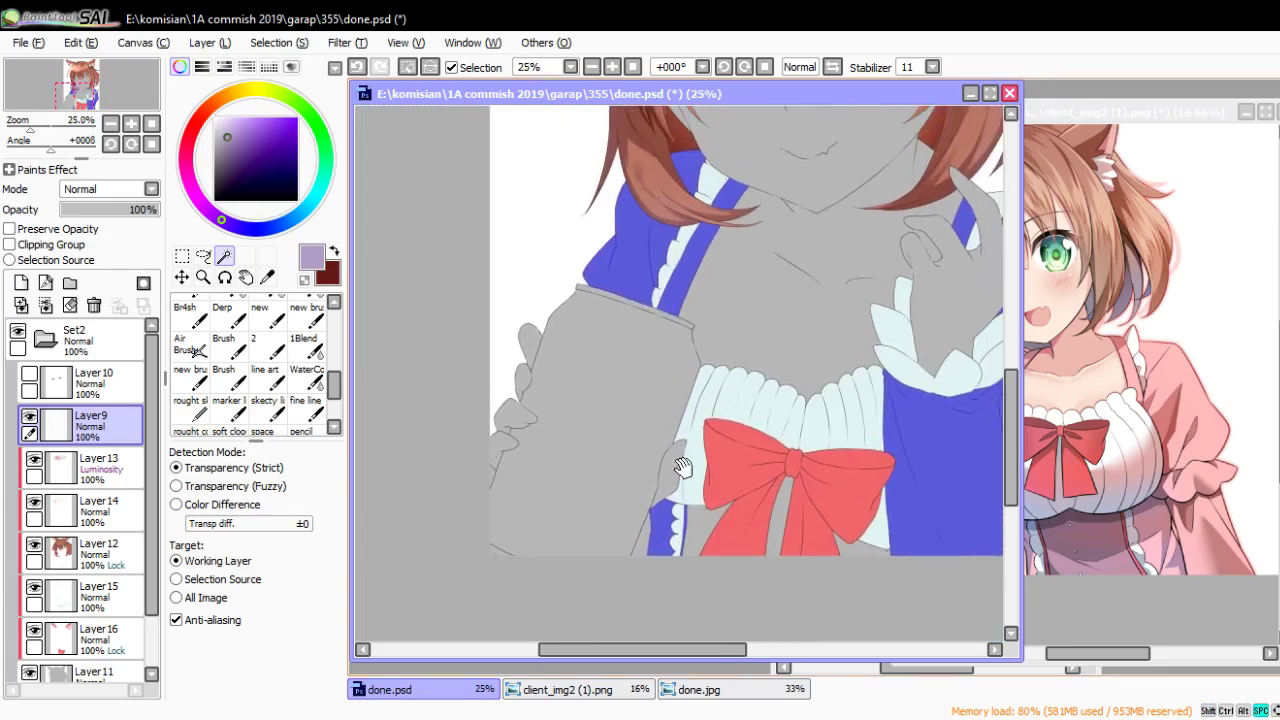
scroll(634, 437, up, 1)
scroll(634, 437, up, 1)
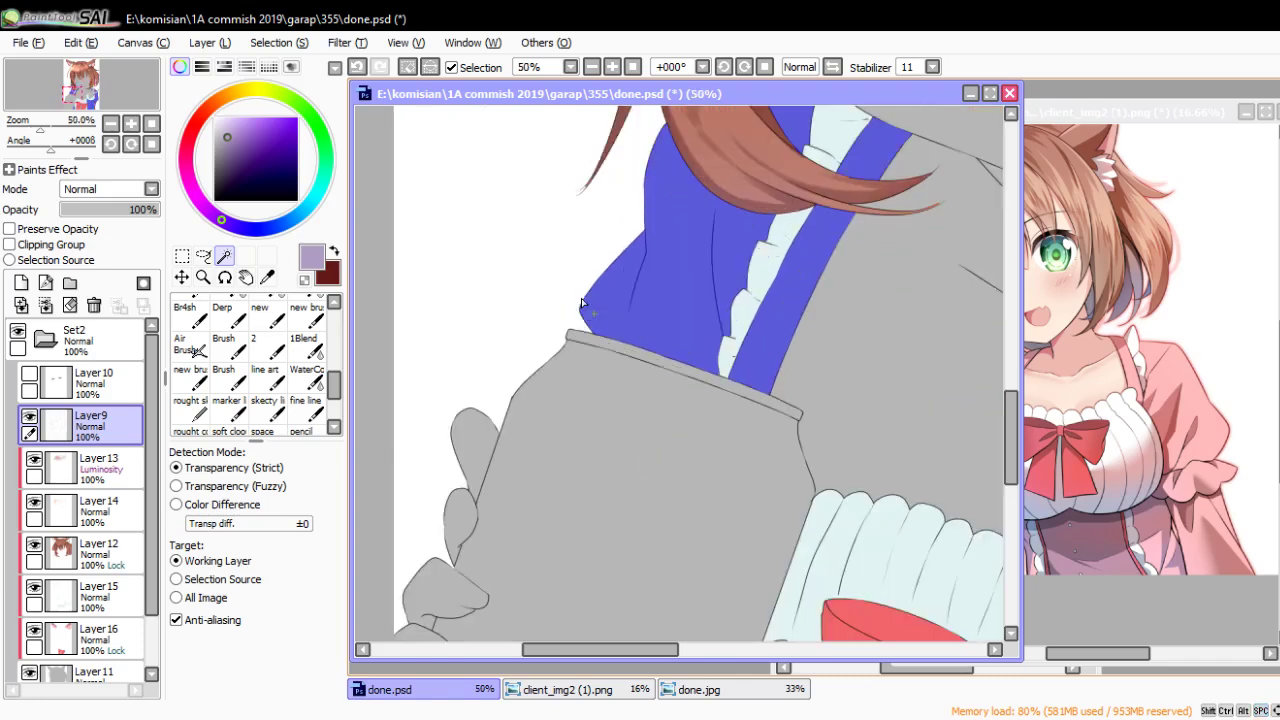
scroll(80, 620, down, 1)
click(80, 610)
click(21, 283)
Clip the new layer to the one below and paint light blue over the collar frill
click(9, 244)
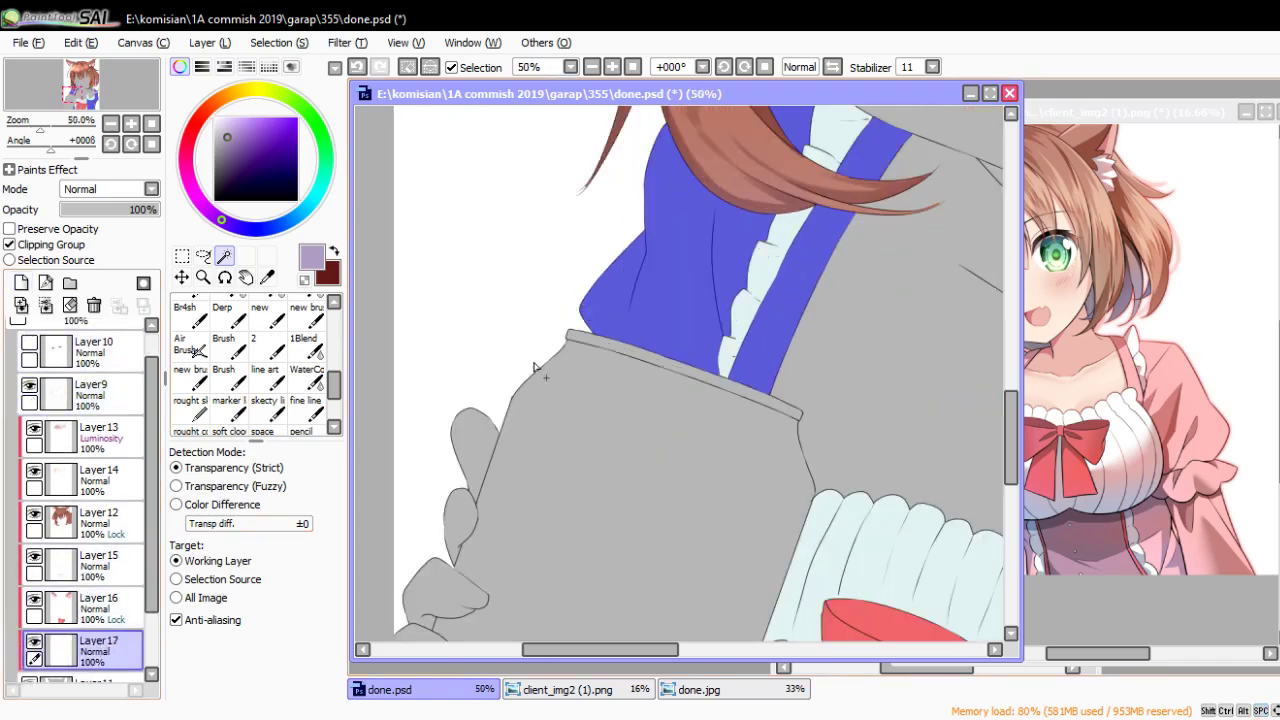
key(b)
scroll(759, 367, up, 1)
drag(716, 243, 694, 294)
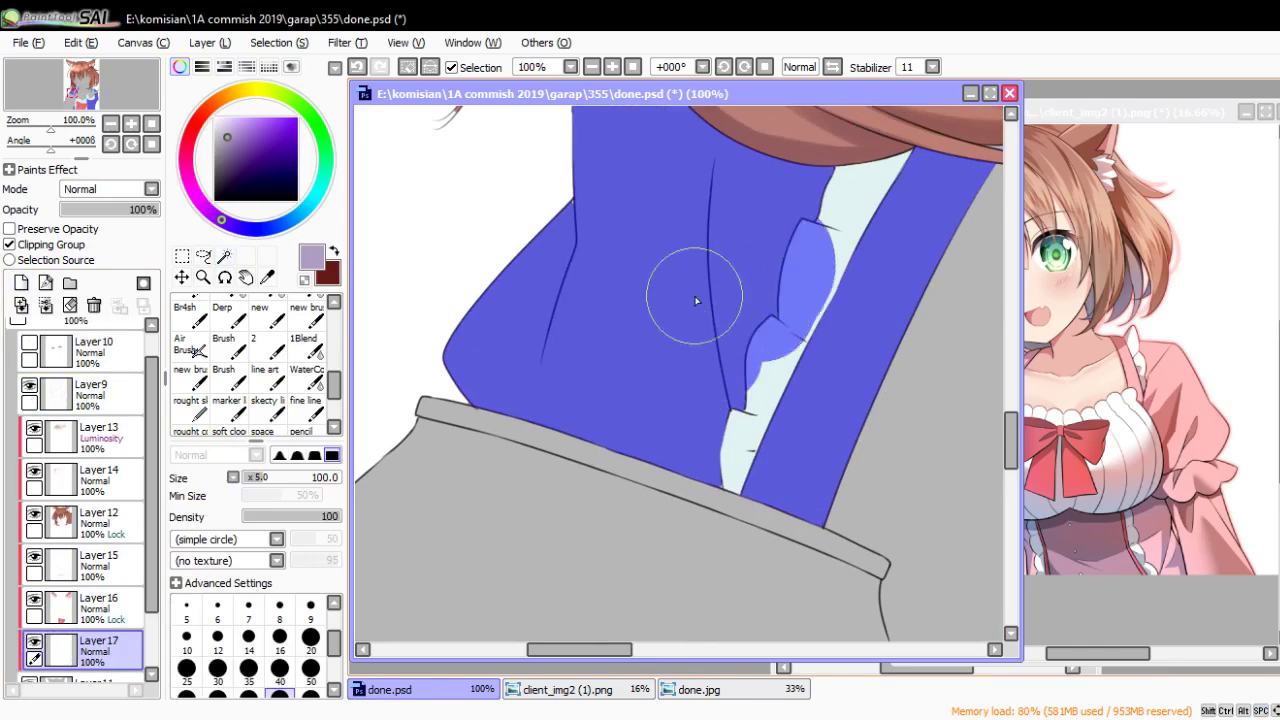
Add small blue strokes and shading near the frill
scroll(694, 294, up, 1)
scroll(531, 337, up, 2)
scroll(683, 266, up, 2)
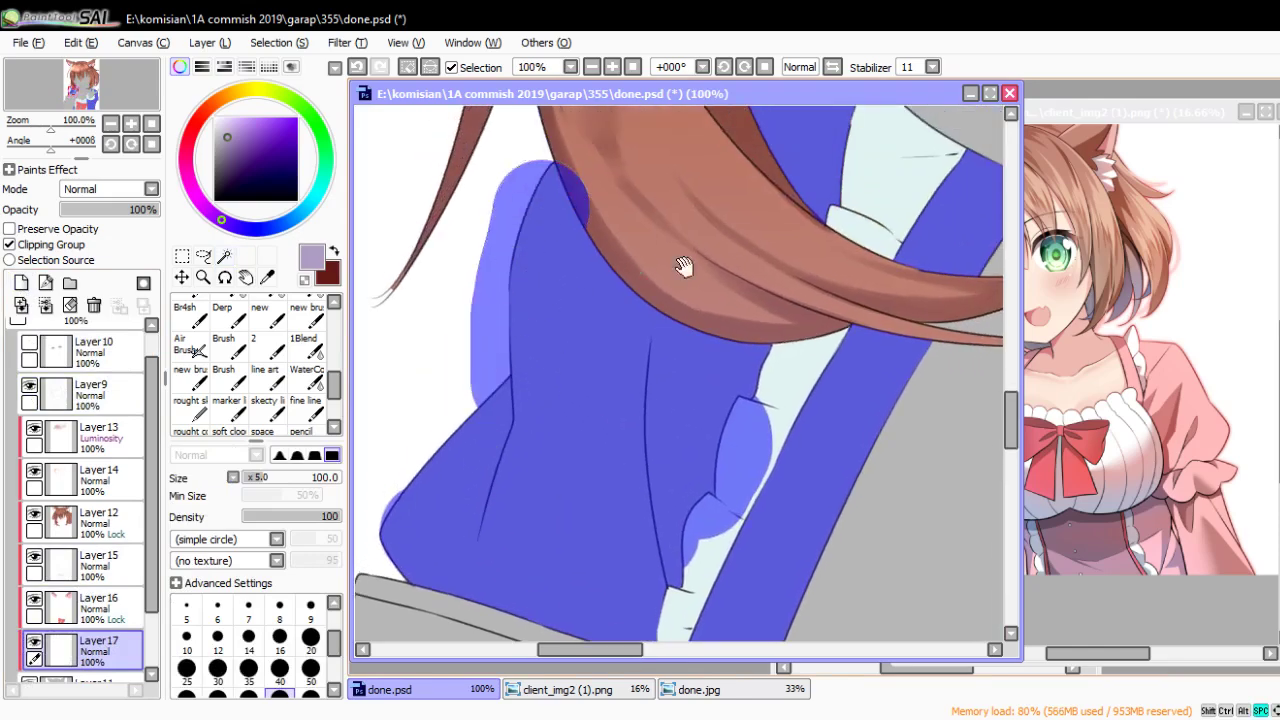
scroll(808, 360, up, 2)
scroll(679, 430, up, 2)
drag(679, 430, 685, 340)
scroll(685, 340, down, 3)
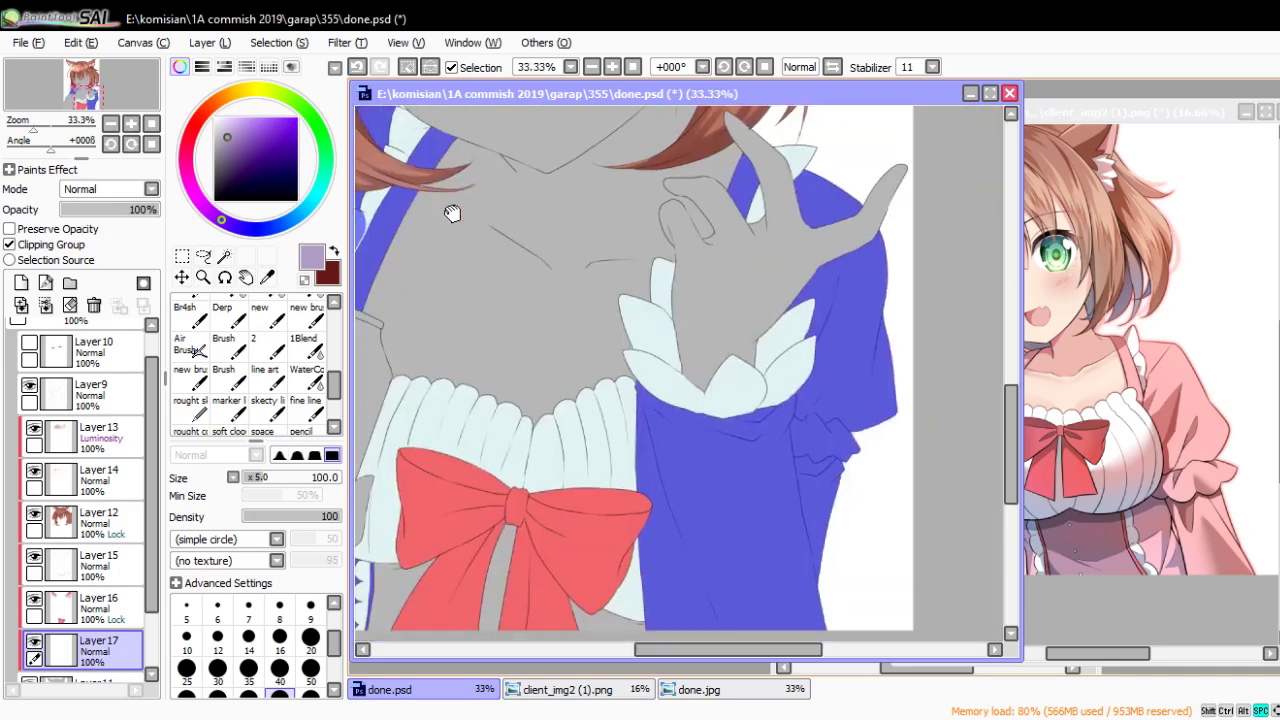
scroll(737, 434, up, 3)
drag(588, 400, 587, 362)
scroll(683, 466, down, 3)
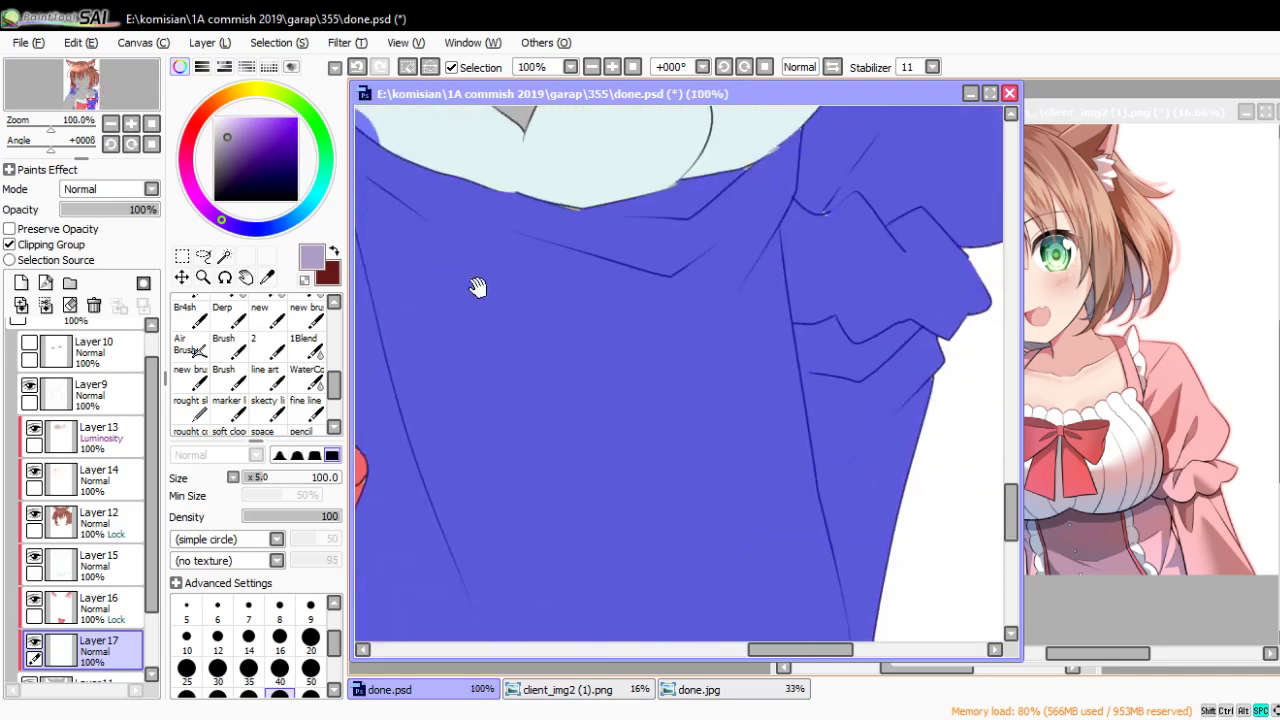
scroll(474, 280, up, 1)
scroll(795, 277, down, 1)
Enlarge the brush to 200 and paint blue over the sleeve, collar and frill edges
click(855, 425)
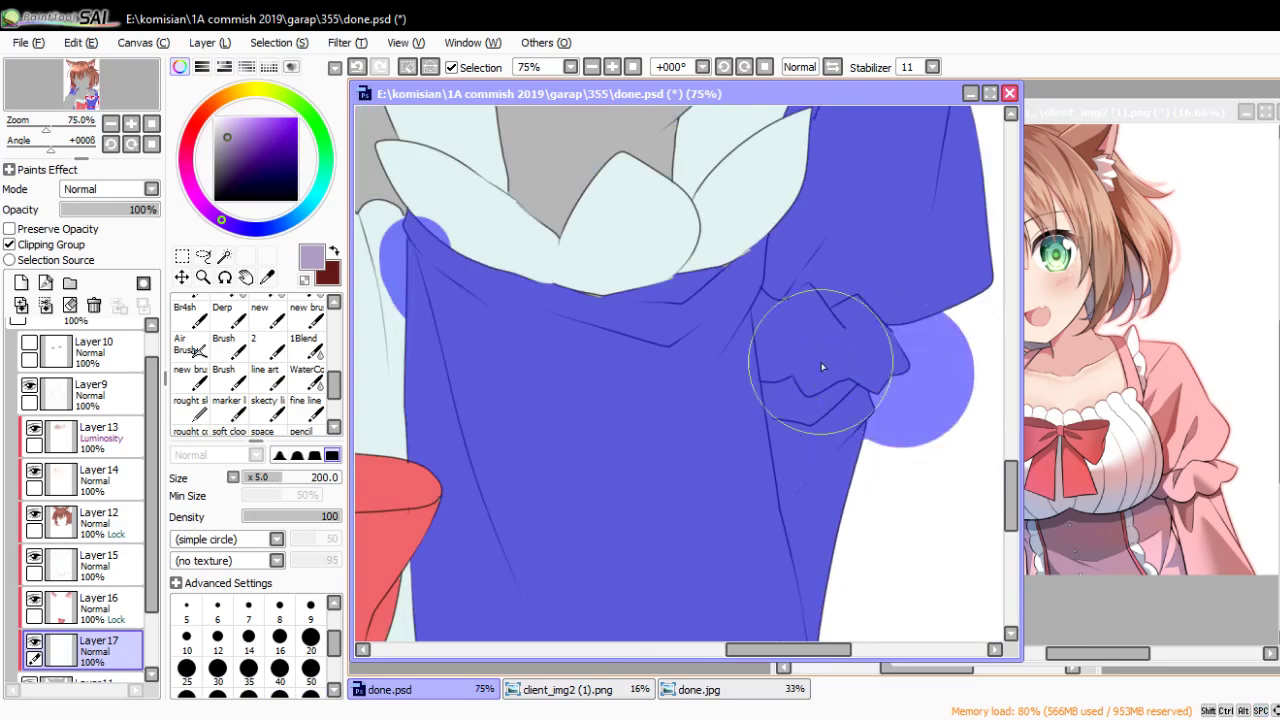
click(584, 326)
scroll(681, 408, down, 2)
drag(759, 390, 759, 330)
scroll(737, 394, up, 3)
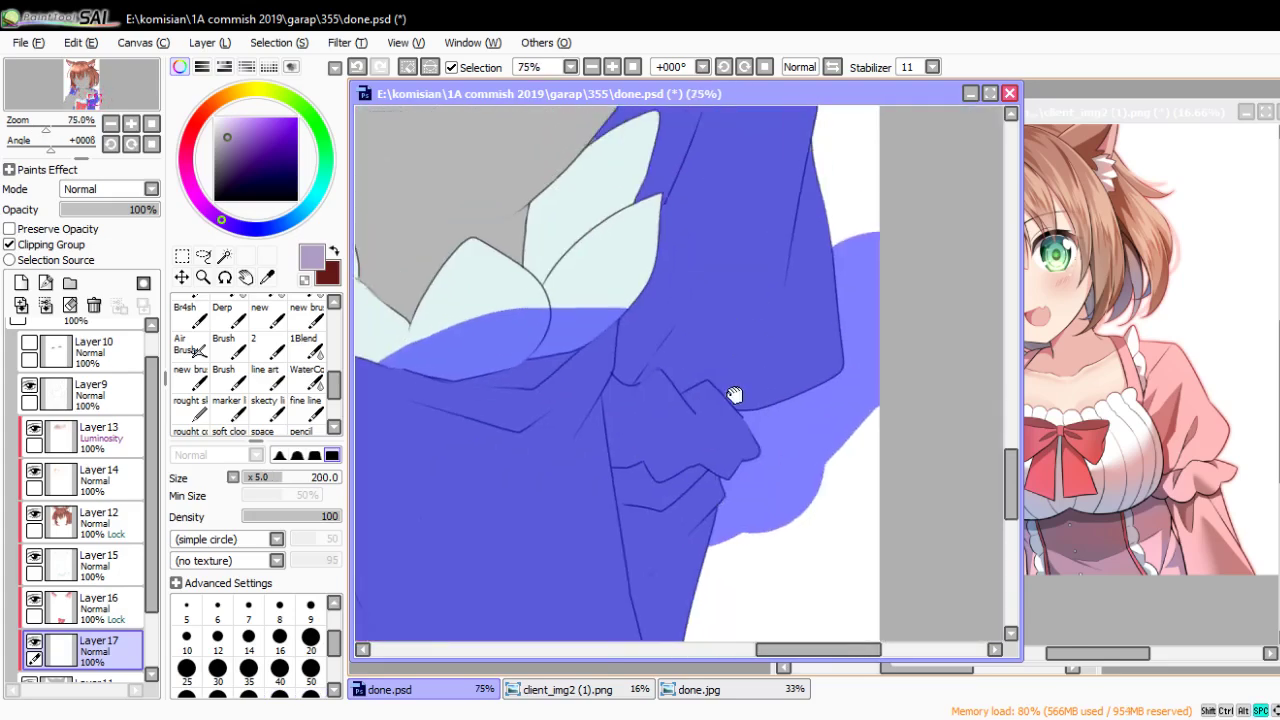
scroll(760, 330, up, 2)
scroll(705, 303, up, 1)
mouse_move(520, 491)
mouse_down()
mouse_move(632, 523)
mouse_move(611, 526)
mouse_up()
scroll(701, 510, down, 1)
scroll(587, 330, up, 1)
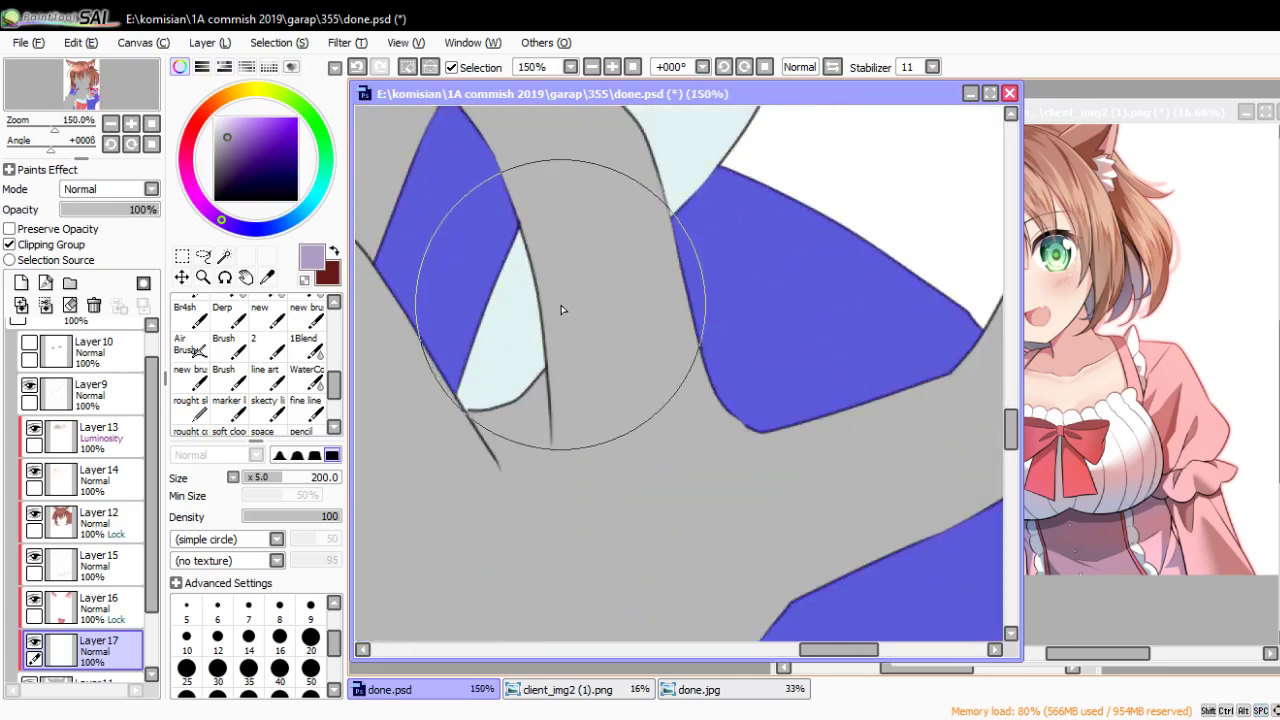
scroll(514, 257, down, 3)
scroll(668, 398, down, 1)
scroll(620, 337, up, 3)
scroll(615, 330, down, 2)
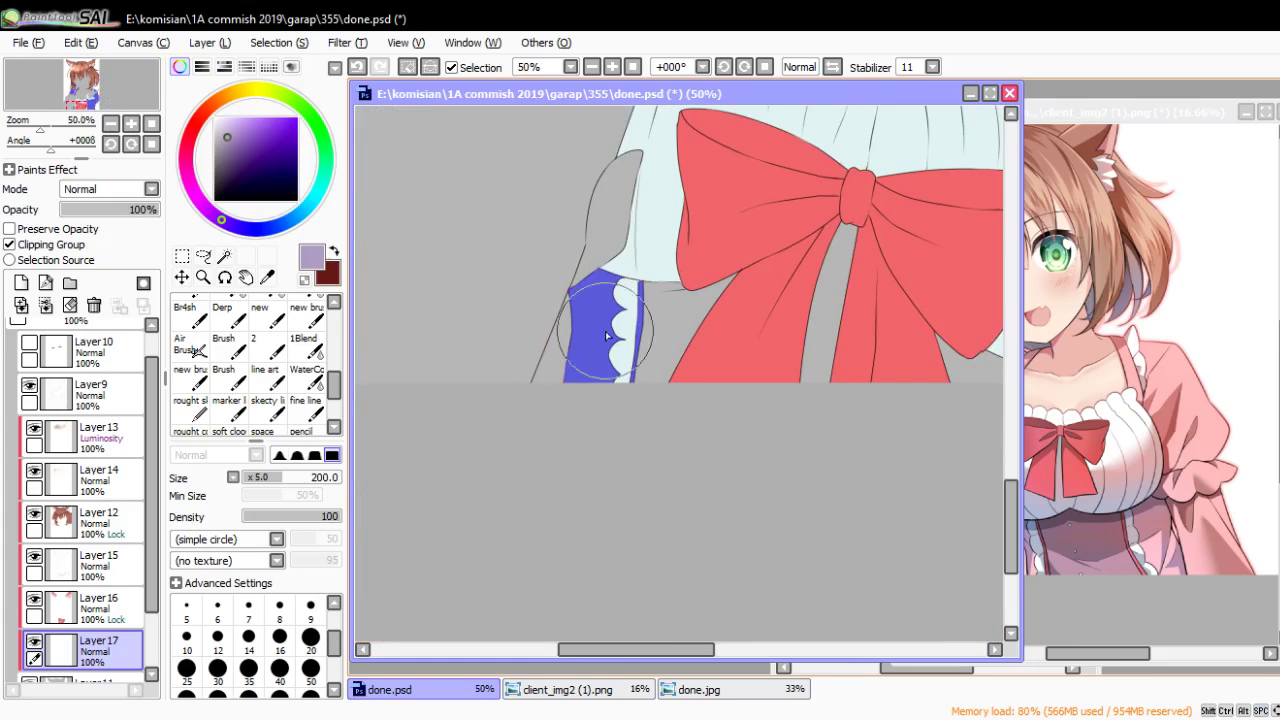
scroll(609, 314, up, 3)
scroll(609, 314, down, 5)
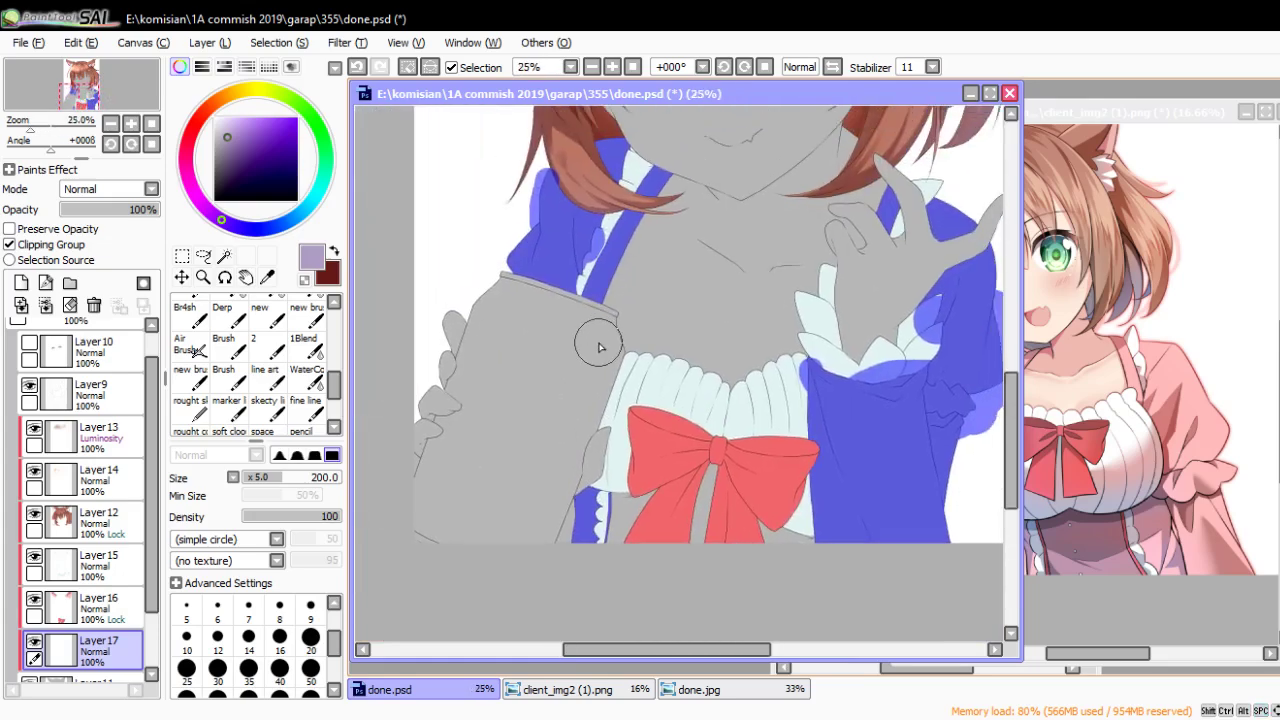
Pick pink and paint the left collar strap and right sleeve inside the selection
key(e)
alt+click(741, 444)
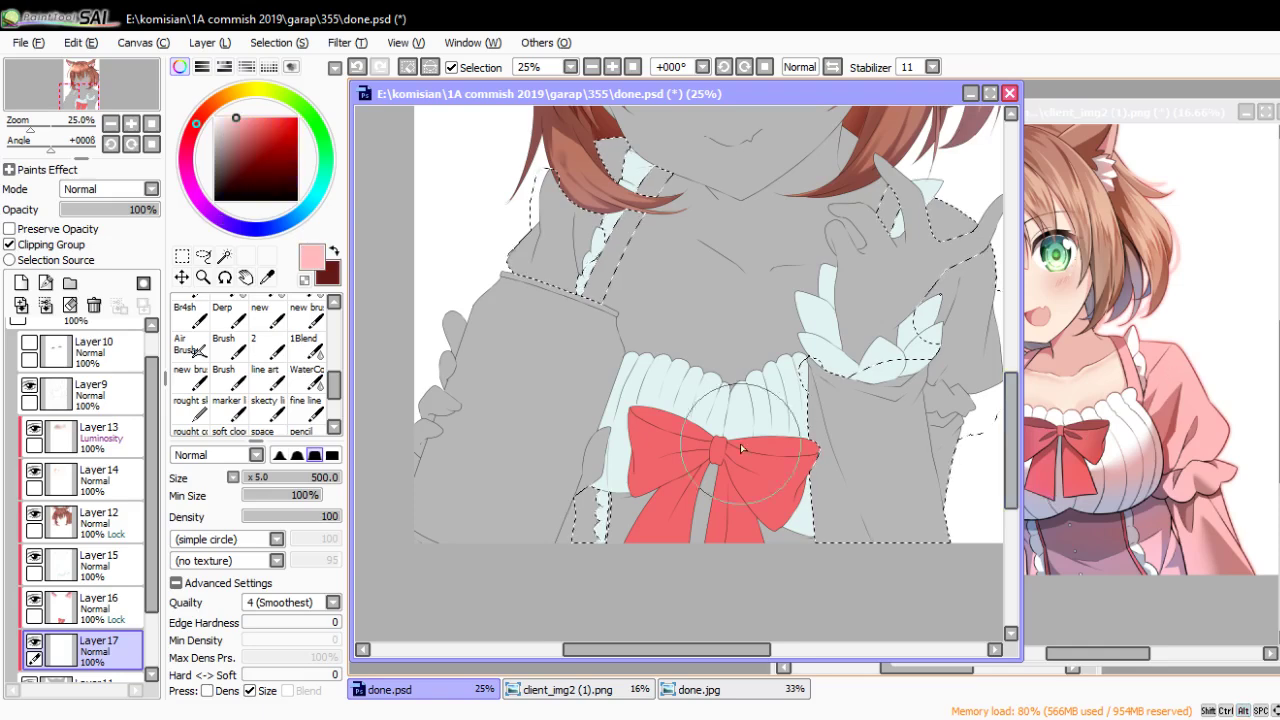
drag(514, 414, 581, 316)
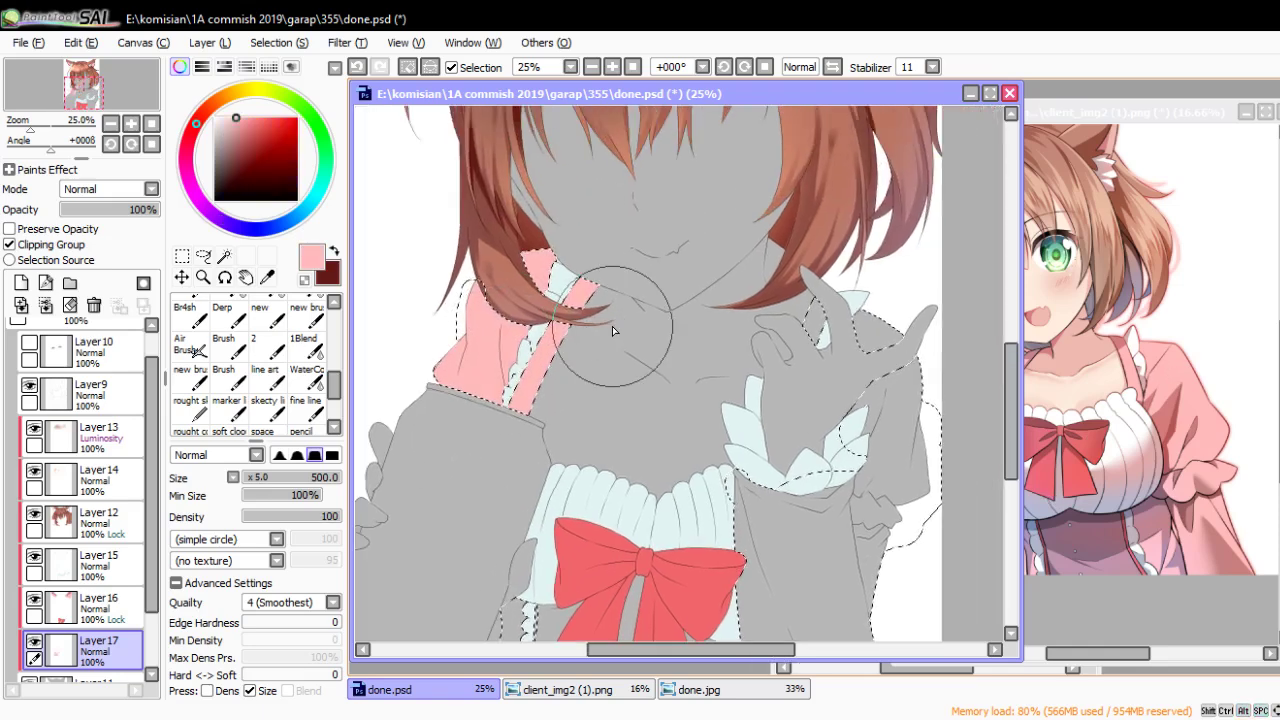
mouse_move(745, 430)
mouse_down()
mouse_move(716, 581)
mouse_move(848, 612)
mouse_move(787, 387)
mouse_up()
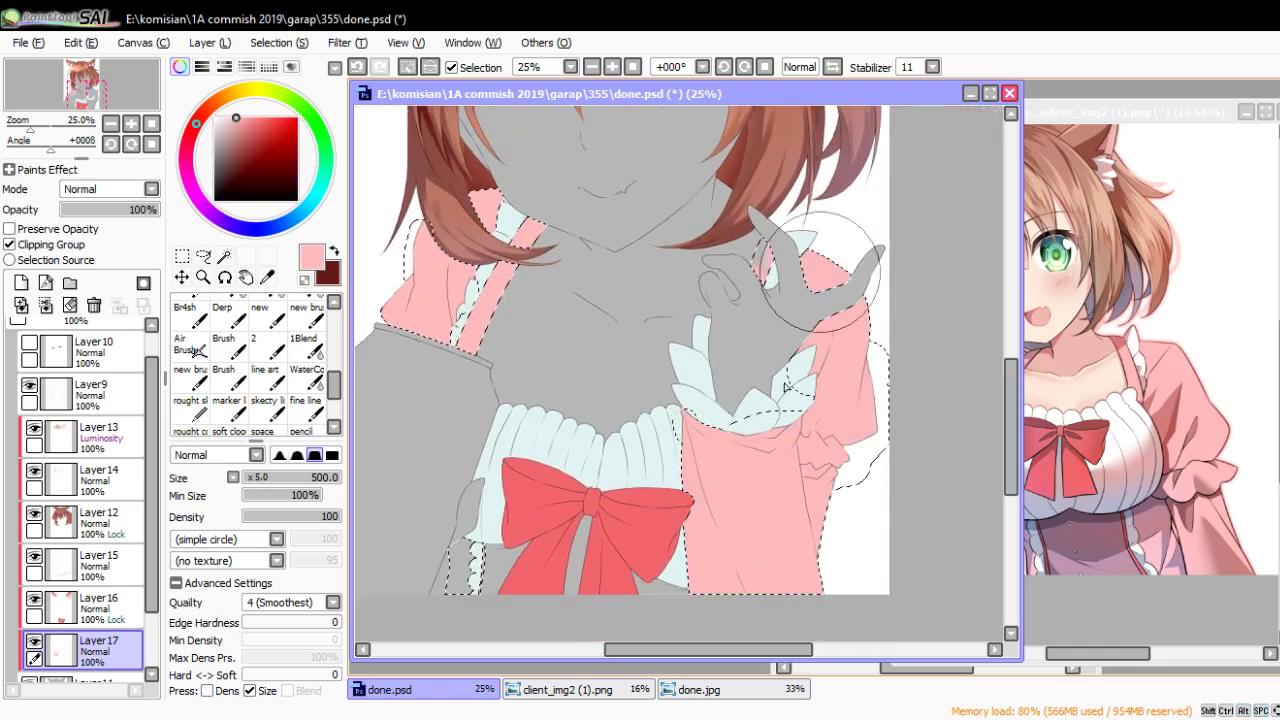
scroll(757, 357, up, 3)
scroll(620, 410, down, 3)
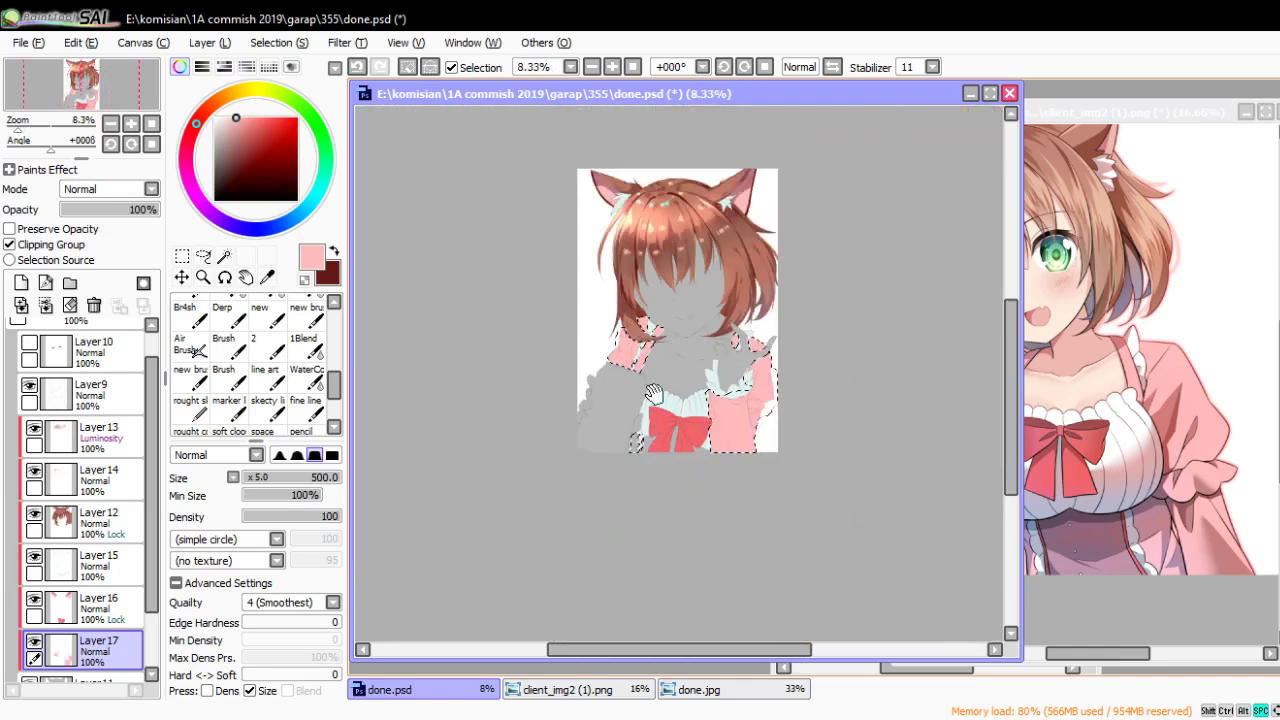
Sample the dark mauve bodice colour from the reference image
key(w)
scroll(640, 440, up, 1)
click(1070, 554)
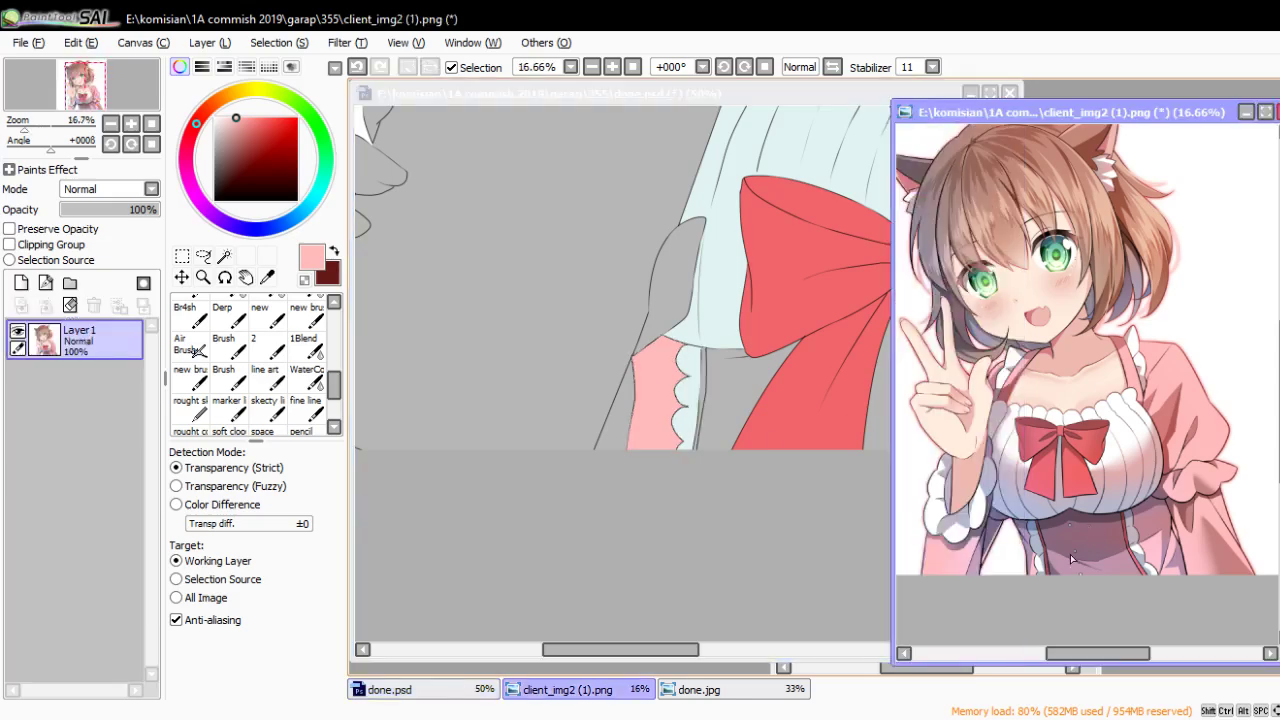
scroll(1024, 575, up, 4)
alt+click(983, 570)
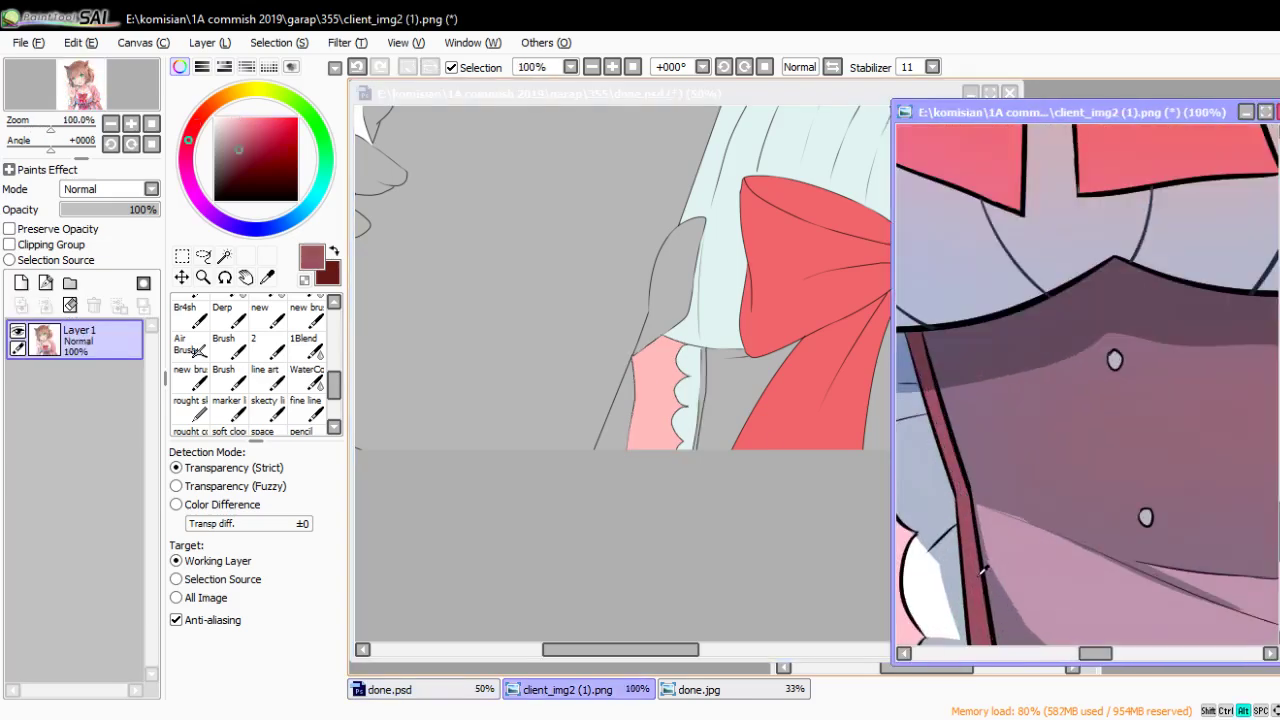
click(733, 408)
scroll(706, 388, down, 4)
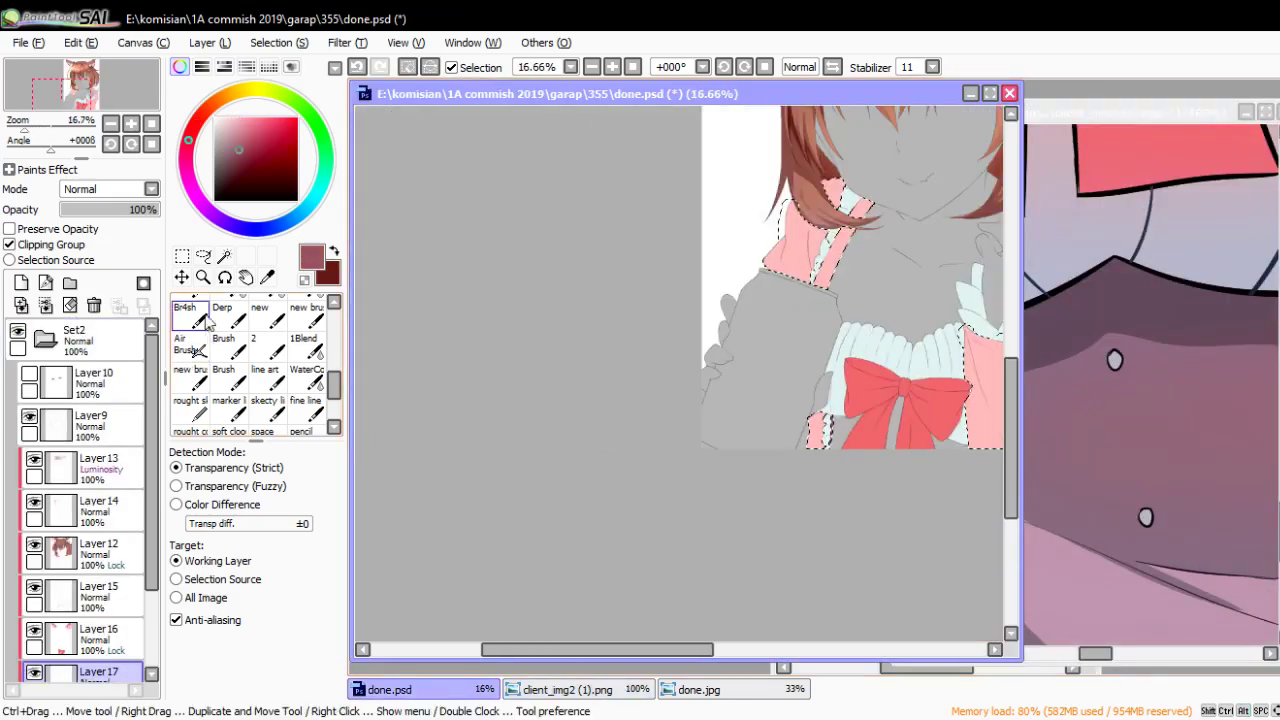
Clear the selection, drag a rectangular selection over the bodice and check the reference
key(m)
key(ctrl+d)
drag(699, 450, 483, 565)
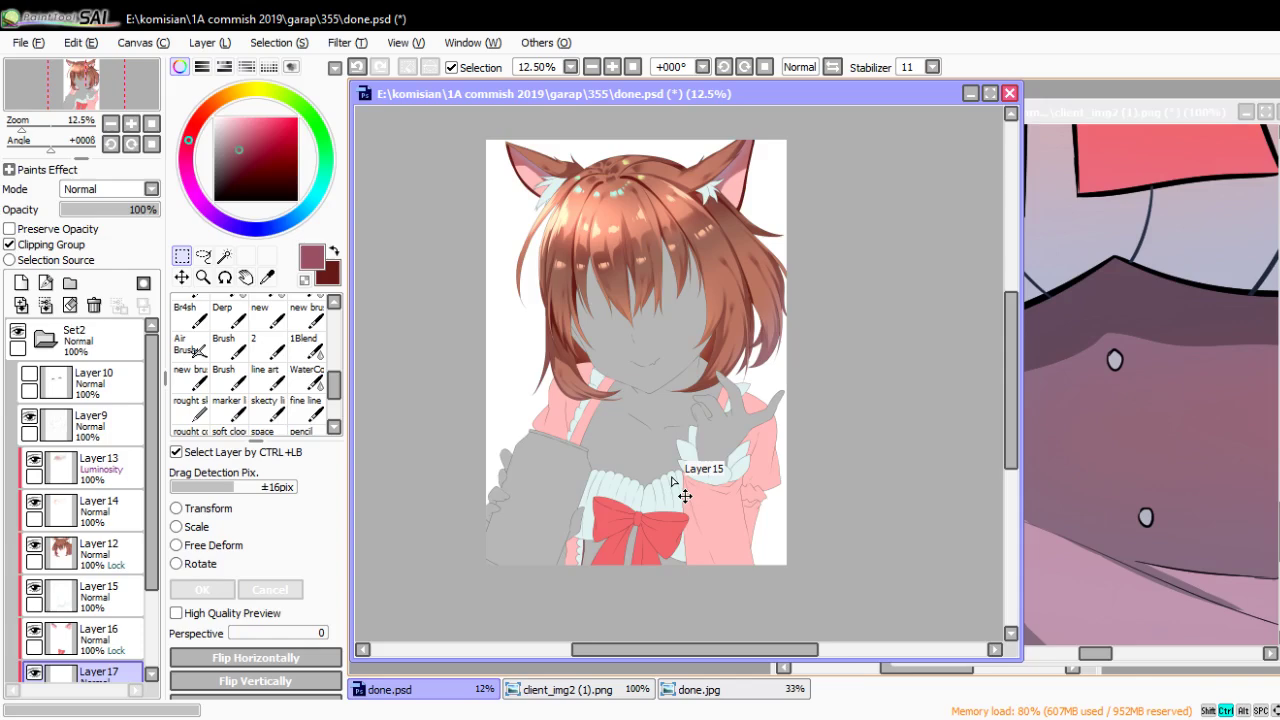
click(1028, 488)
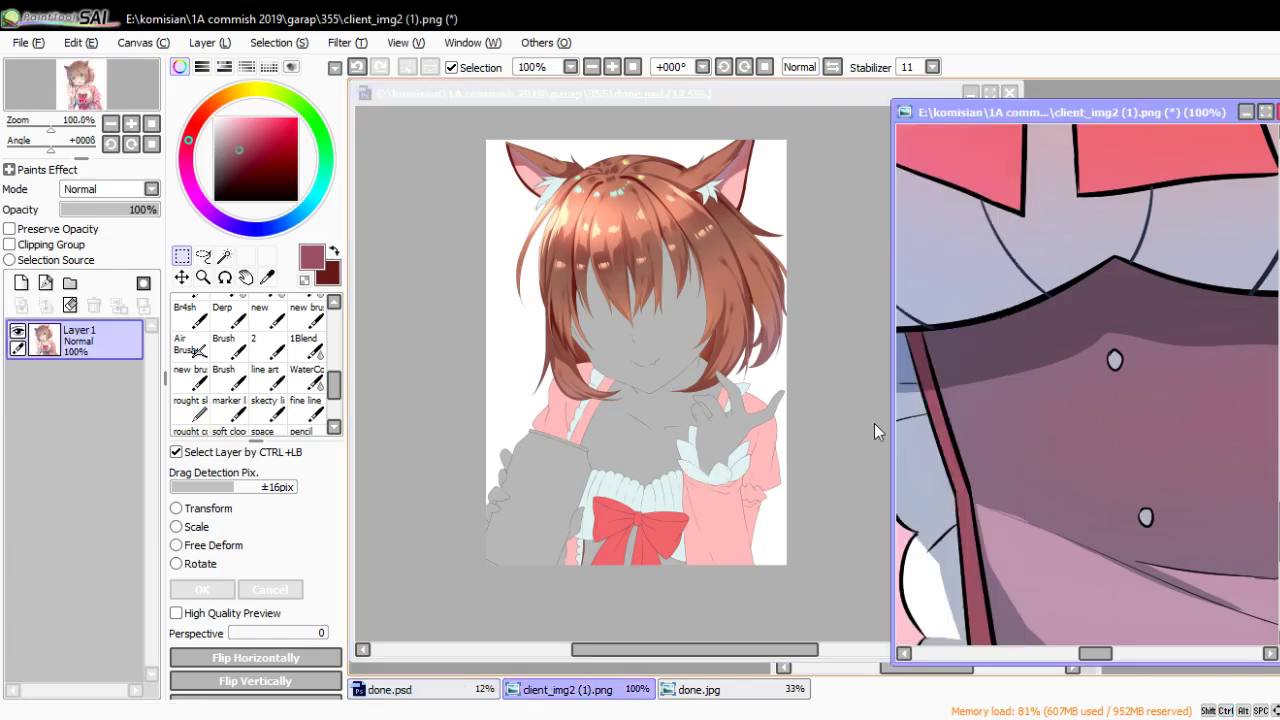
click(474, 364)
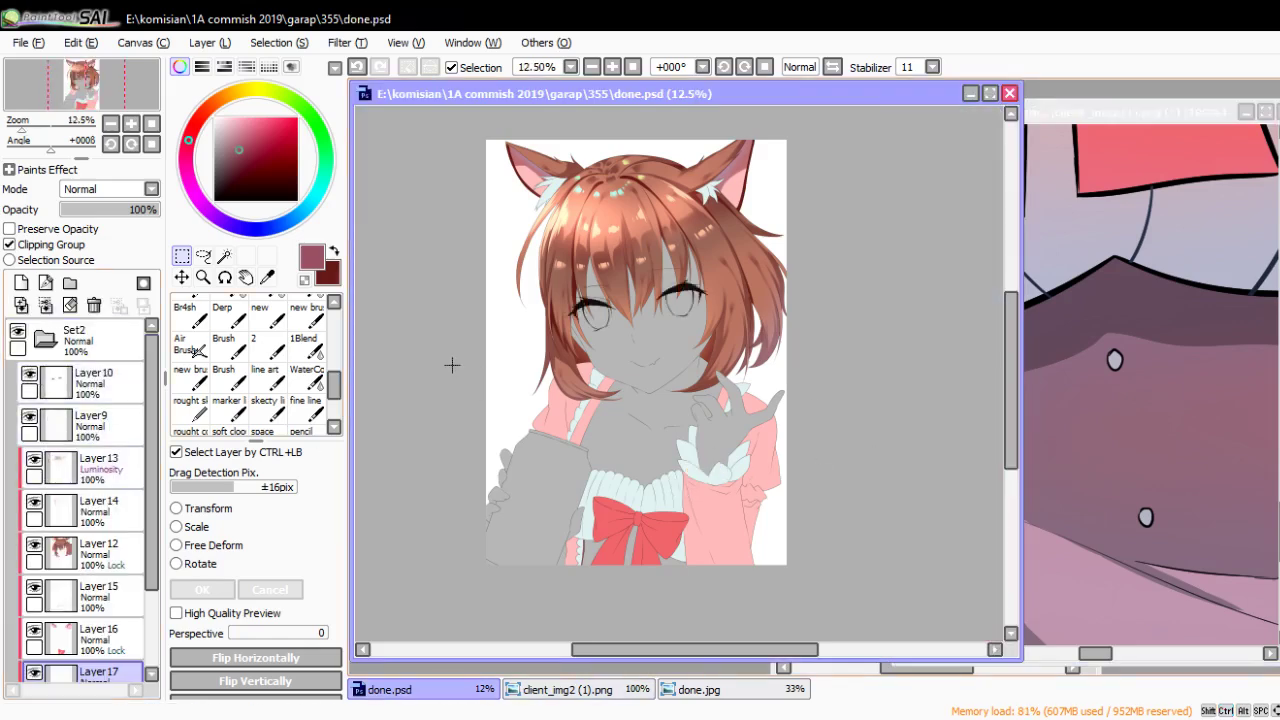
Compare the illustration's eyebrows against the reference image
click(1068, 408)
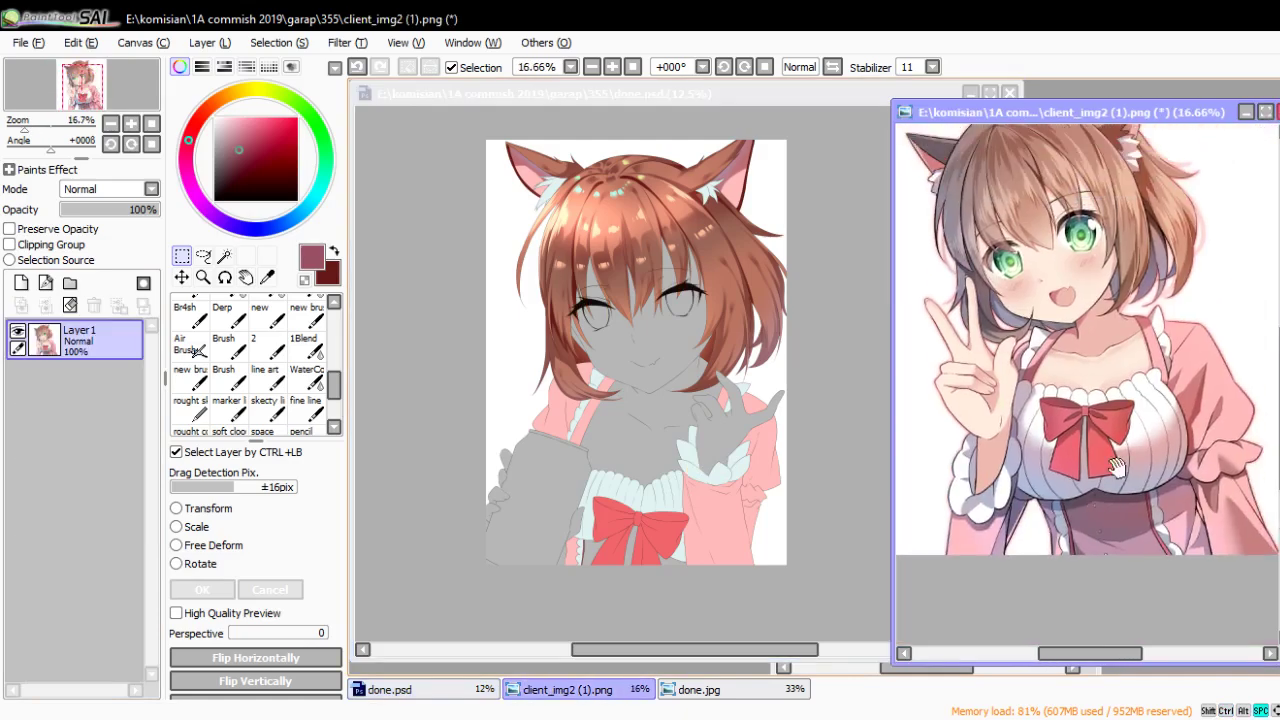
click(884, 466)
scroll(884, 466, up, 3)
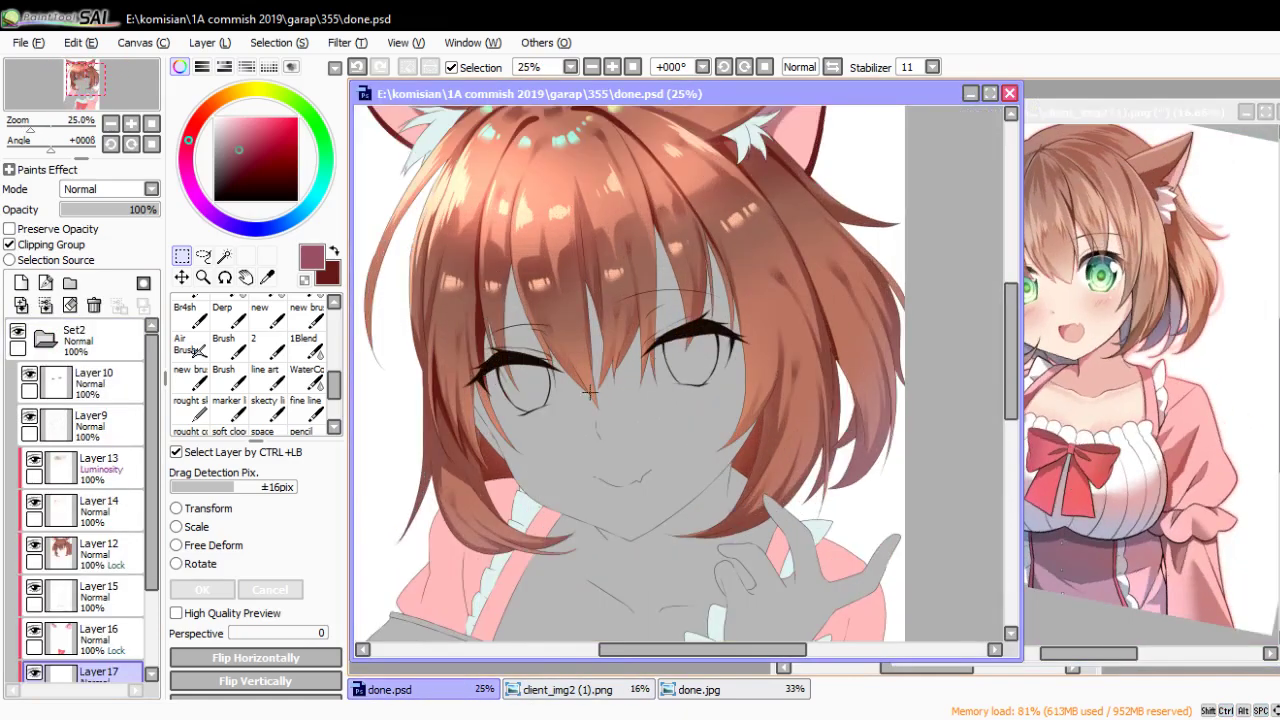
scroll(474, 388, up, 1)
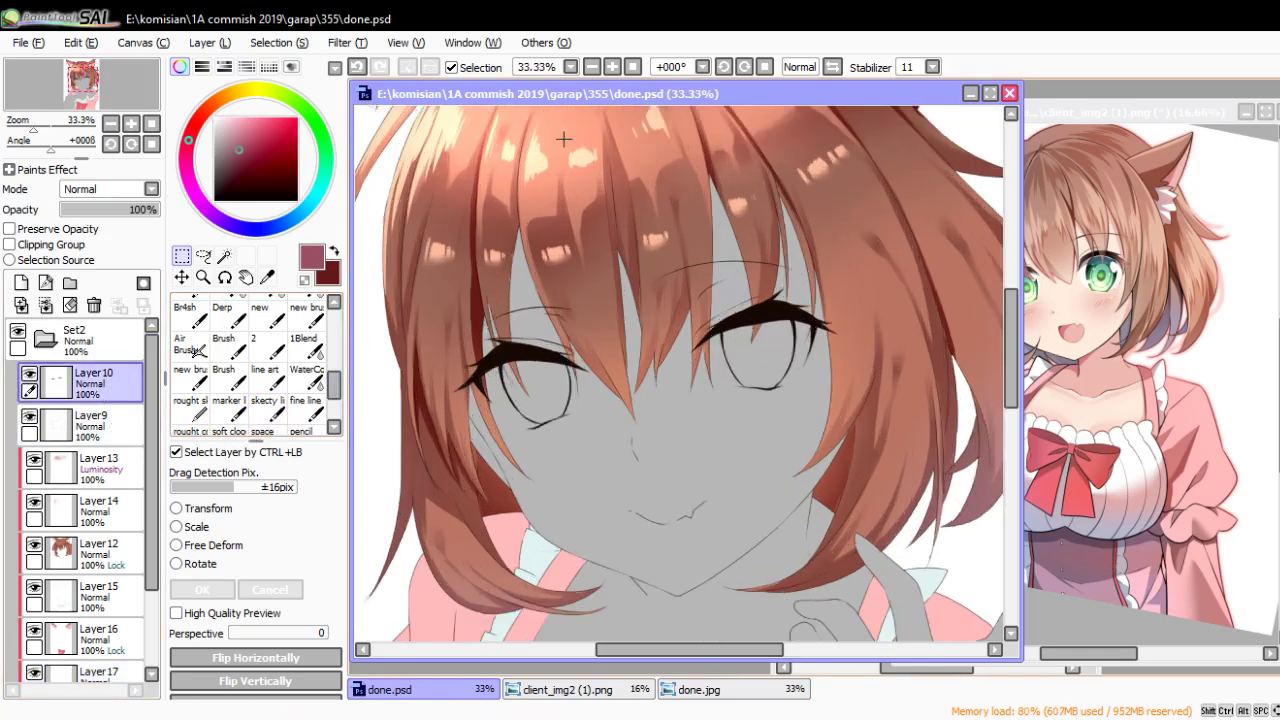
Lasso the left eyebrow, then rotate and stretch it into place with Ctrl+T
key(l)
scroll(617, 256, up, 1)
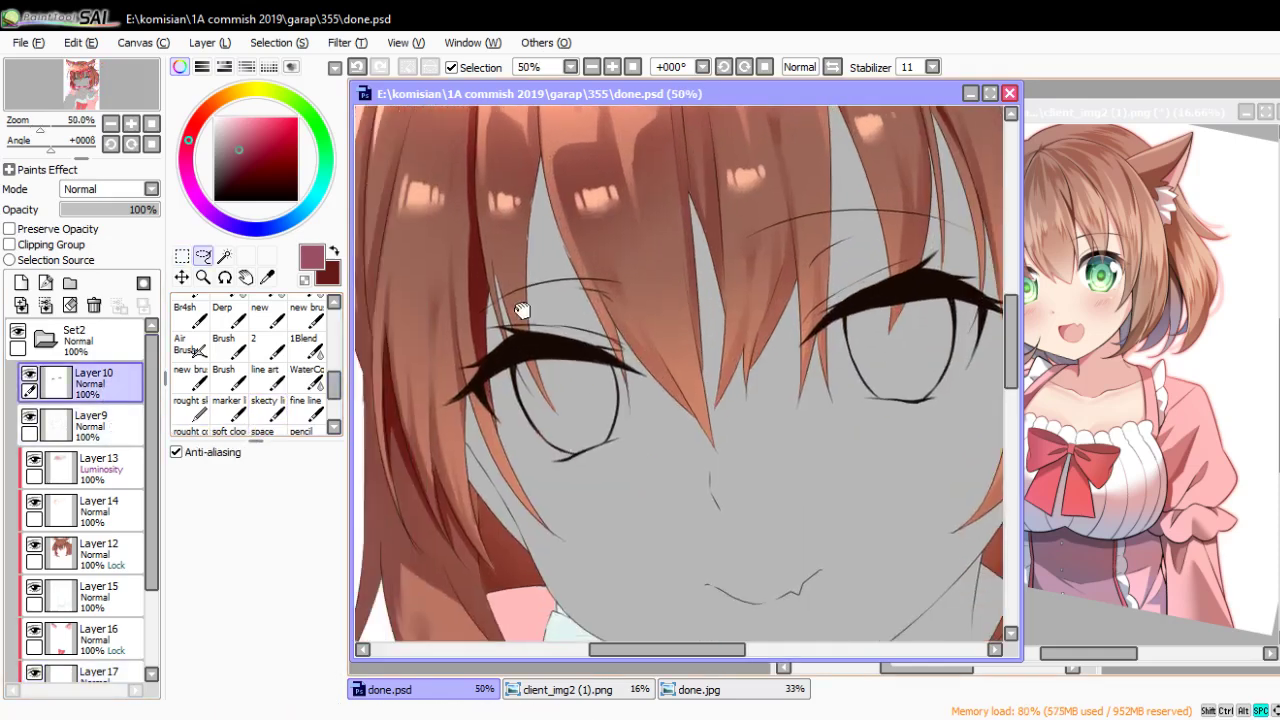
drag(458, 302, 424, 356)
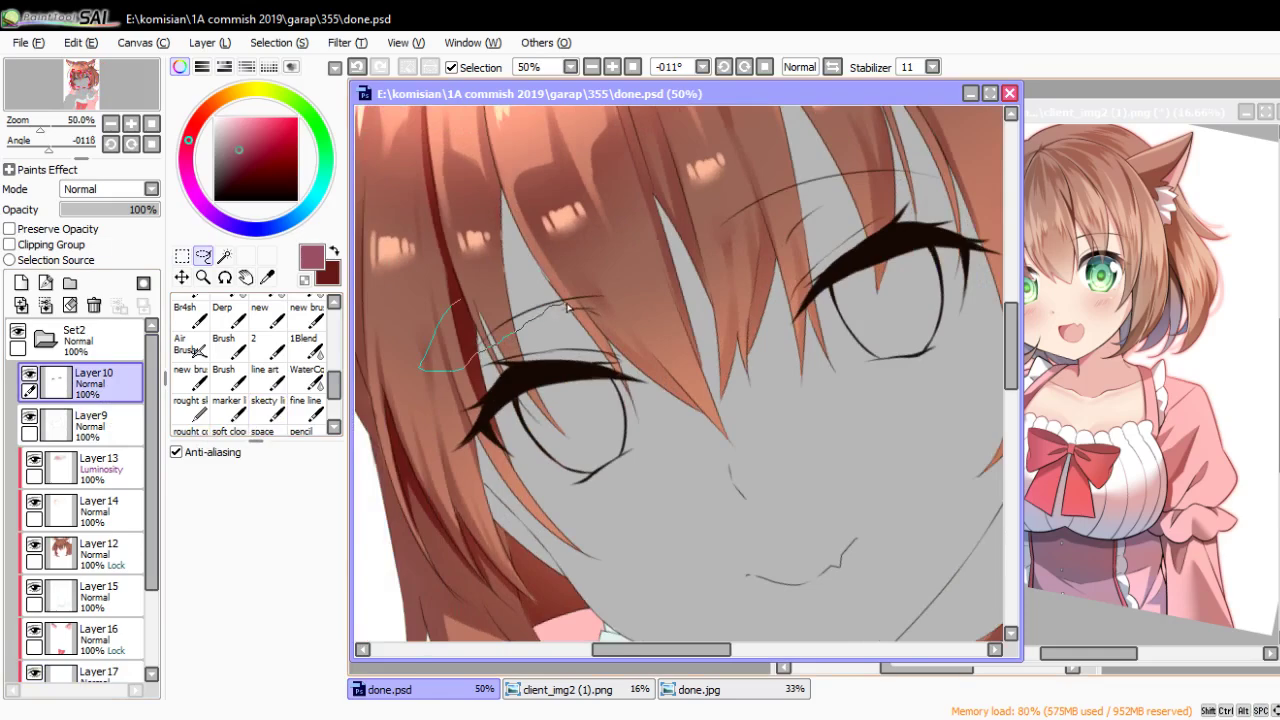
key(ctrl+t)
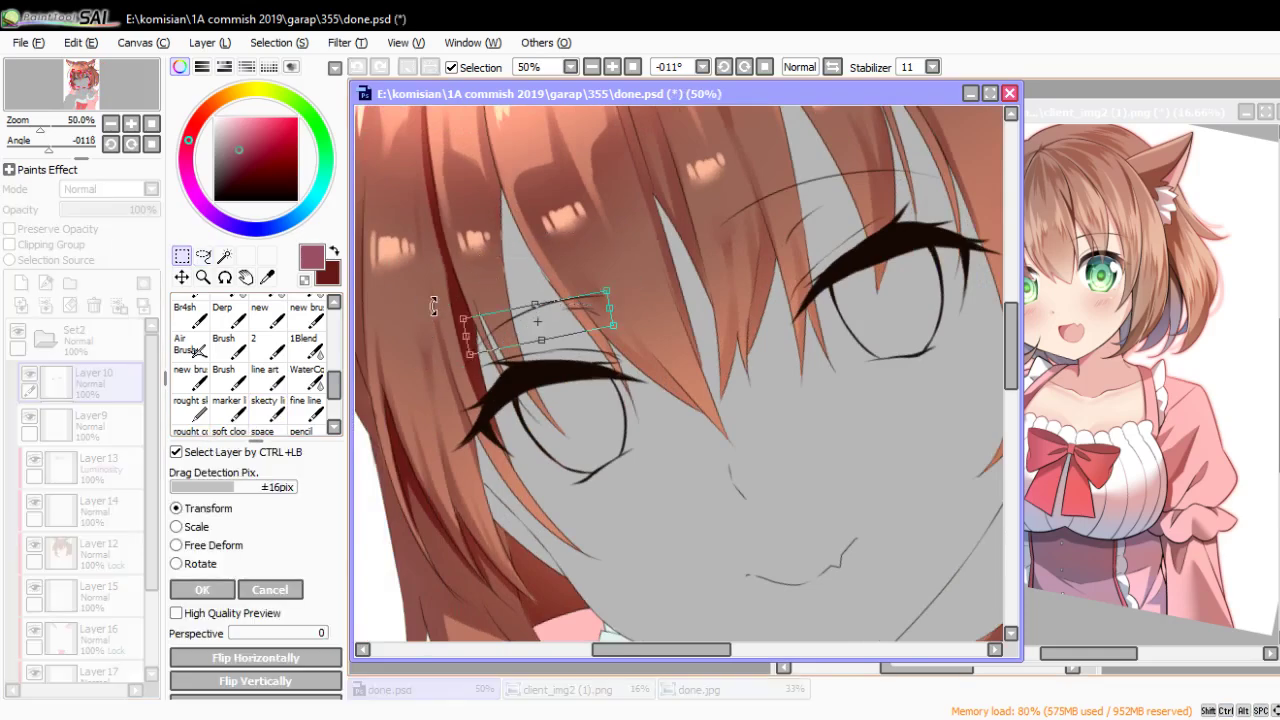
drag(433, 305, 694, 314)
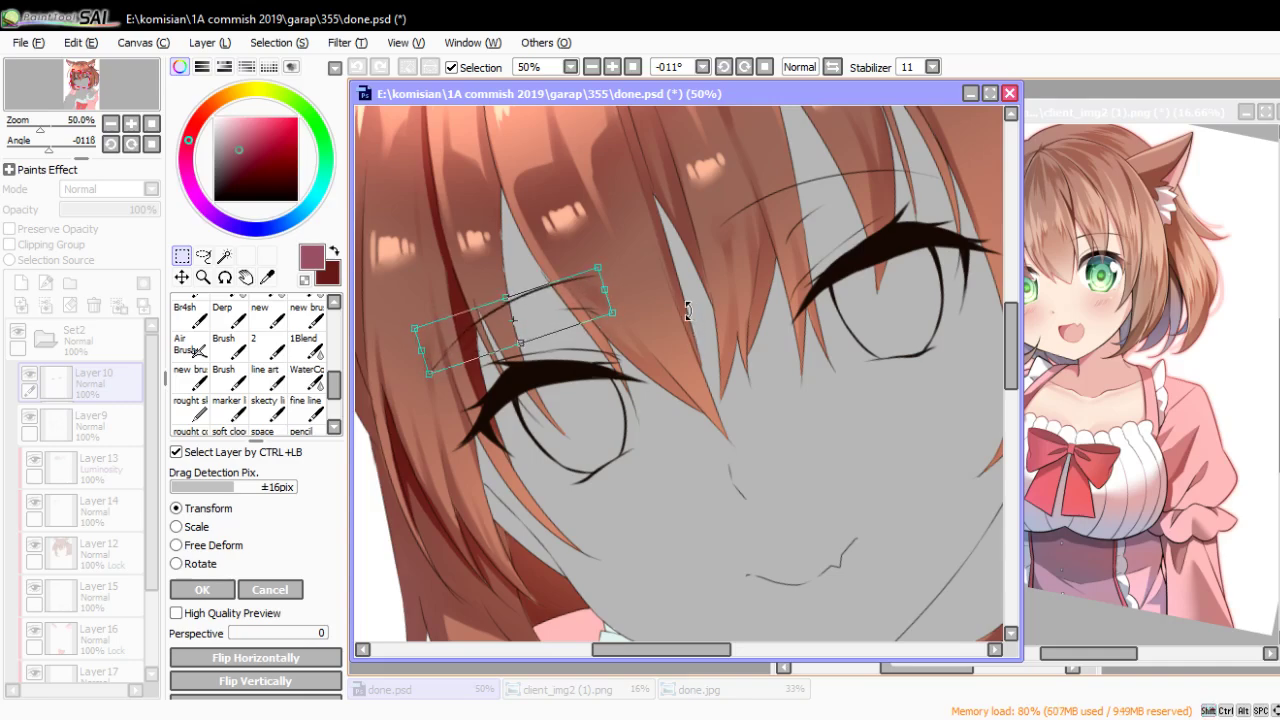
key(Return)
Clear the selection, straighten the canvas view and make Layer 9 current again
scroll(750, 330, down, 3)
key(Home)
key(ctrl+d)
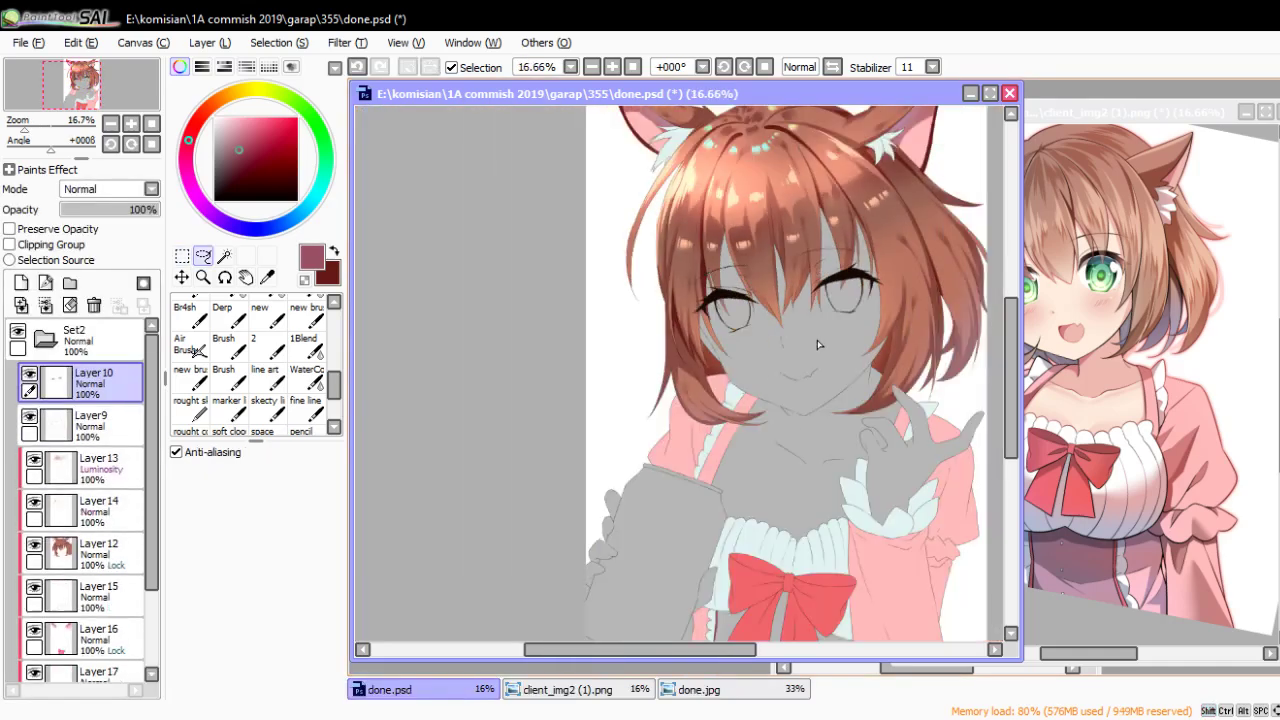
scroll(817, 344, down, 2)
scroll(753, 376, up, 1)
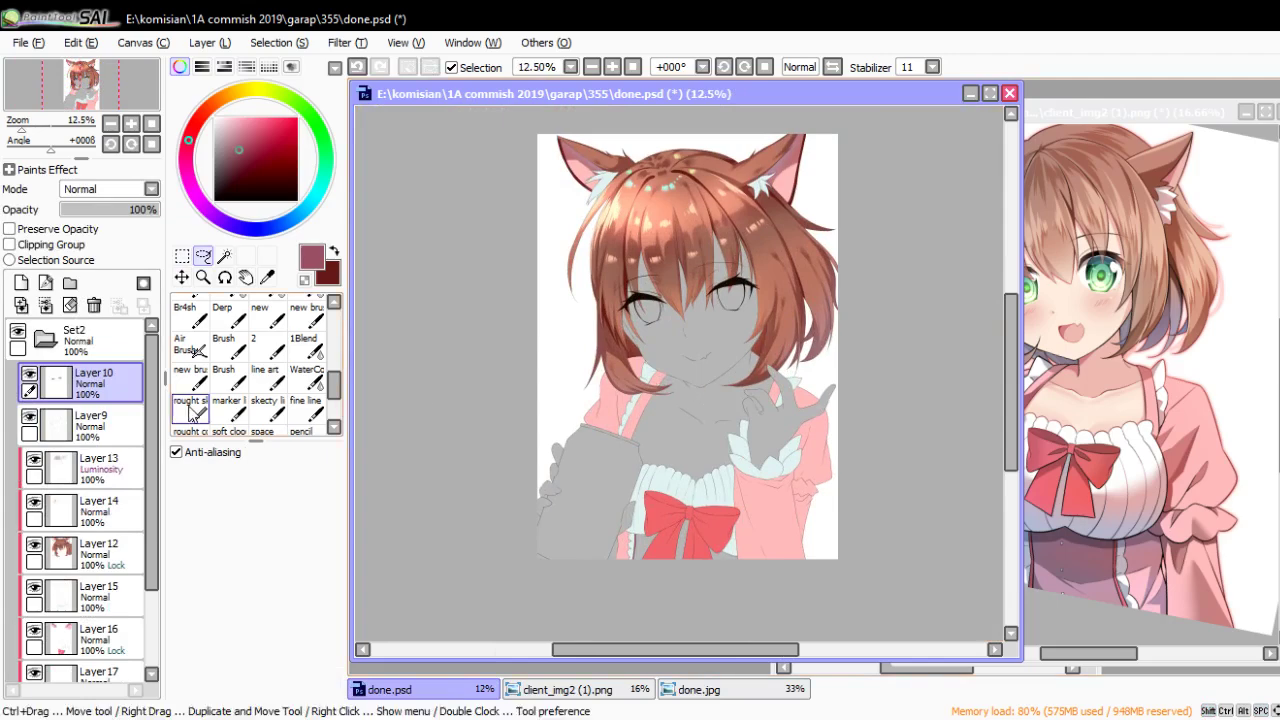
click(95, 425)
Magic-wand the region at the arm edge, then make Layer 11 the working layer
click(224, 256)
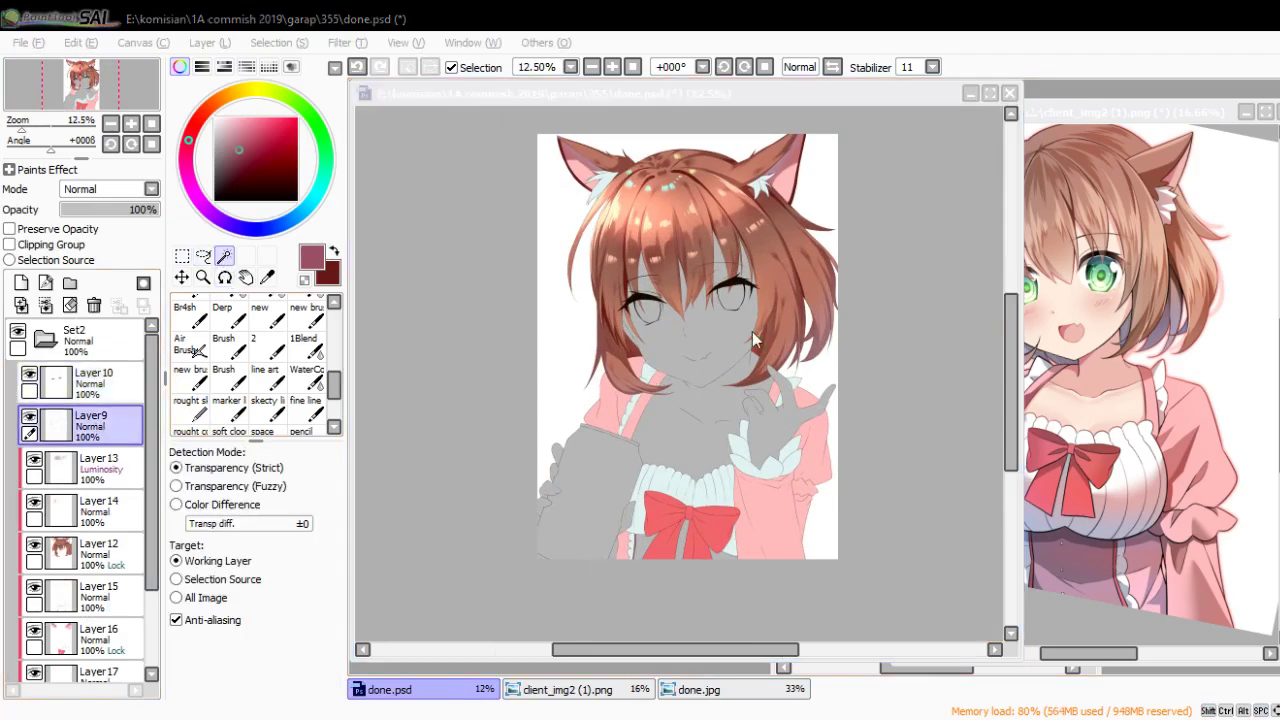
scroll(566, 528, up, 2)
scroll(524, 441, up, 2)
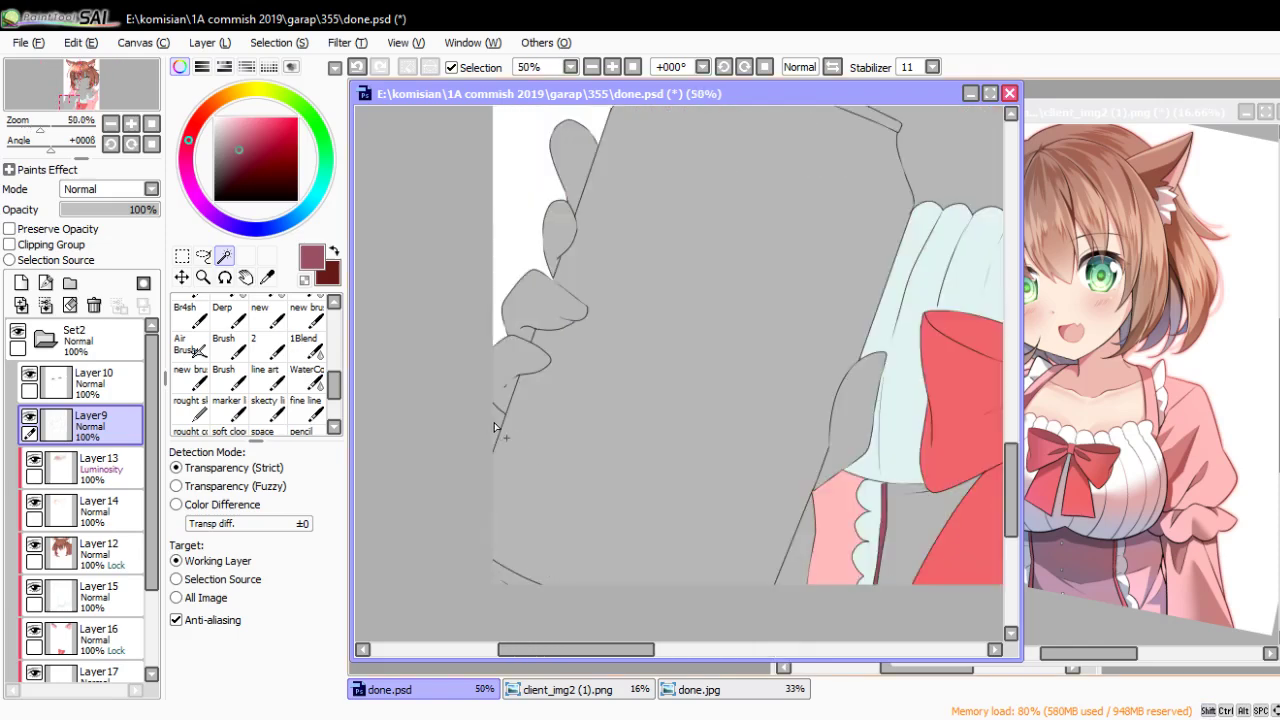
click(494, 427)
scroll(100, 620, down, 2)
click(95, 630)
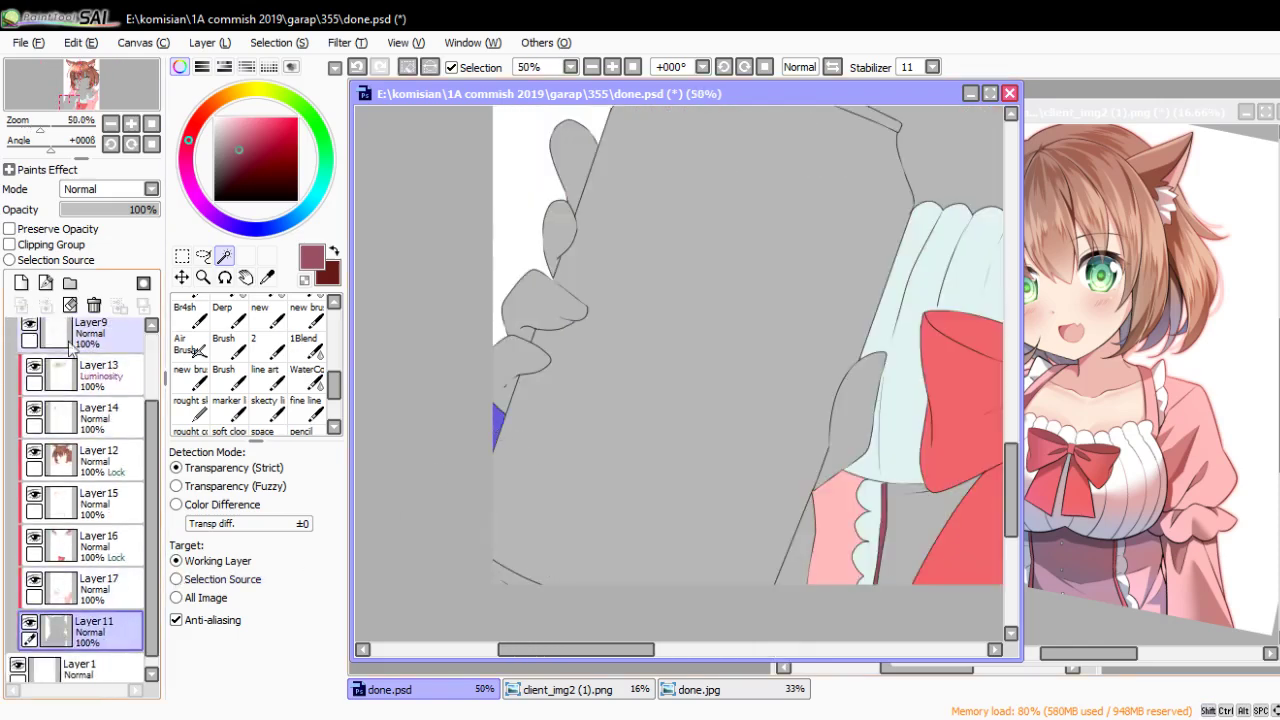
Clear the selection and briefly check the reference image
click(181, 256)
key(ctrl+d)
scroll(780, 478, down, 1)
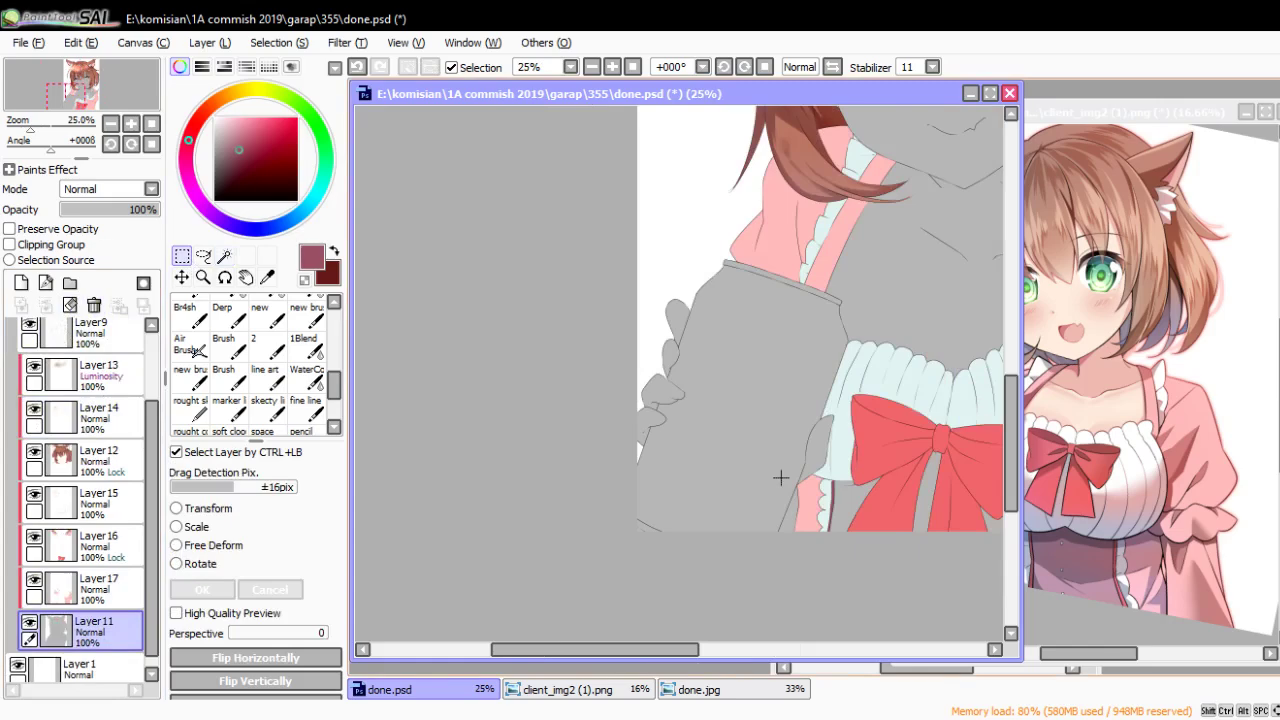
scroll(651, 466, down, 1)
click(1062, 503)
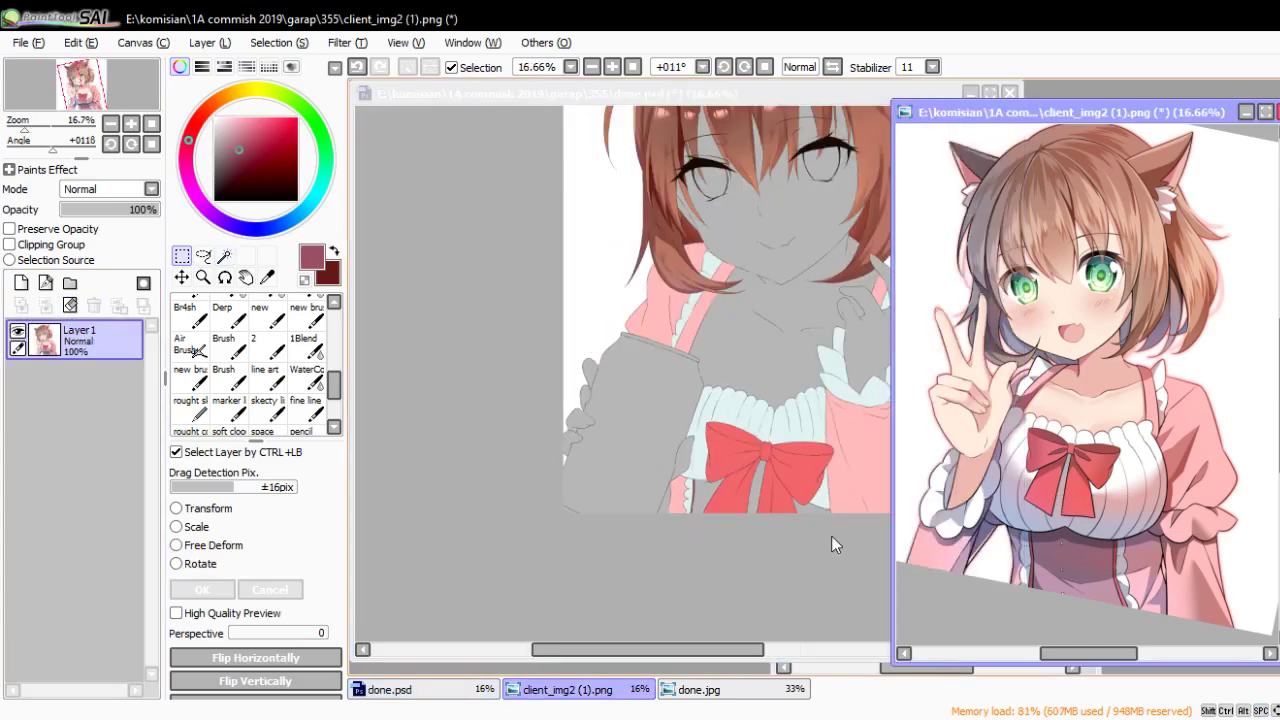
click(836, 545)
scroll(90, 450, up, 3)
Magic-wand the held can on Layer 9 and add a clipped layer above Layer 11
click(126, 425)
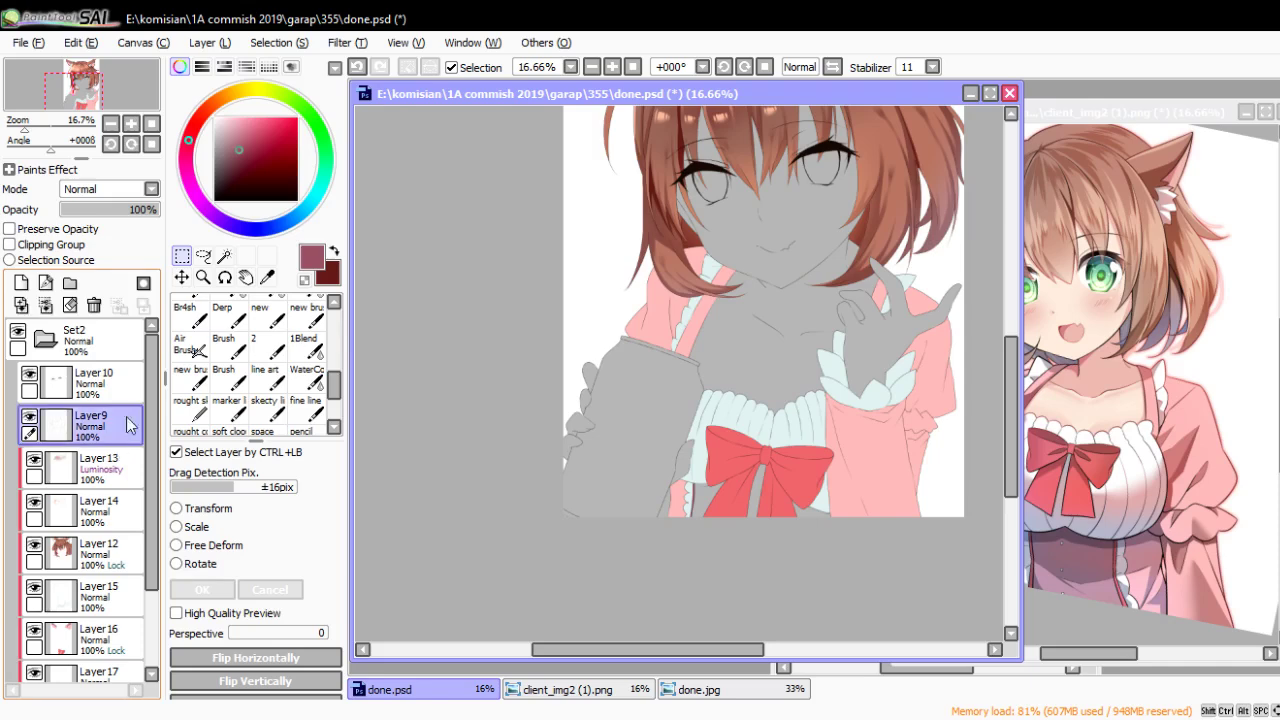
click(224, 256)
scroll(692, 545, up, 1)
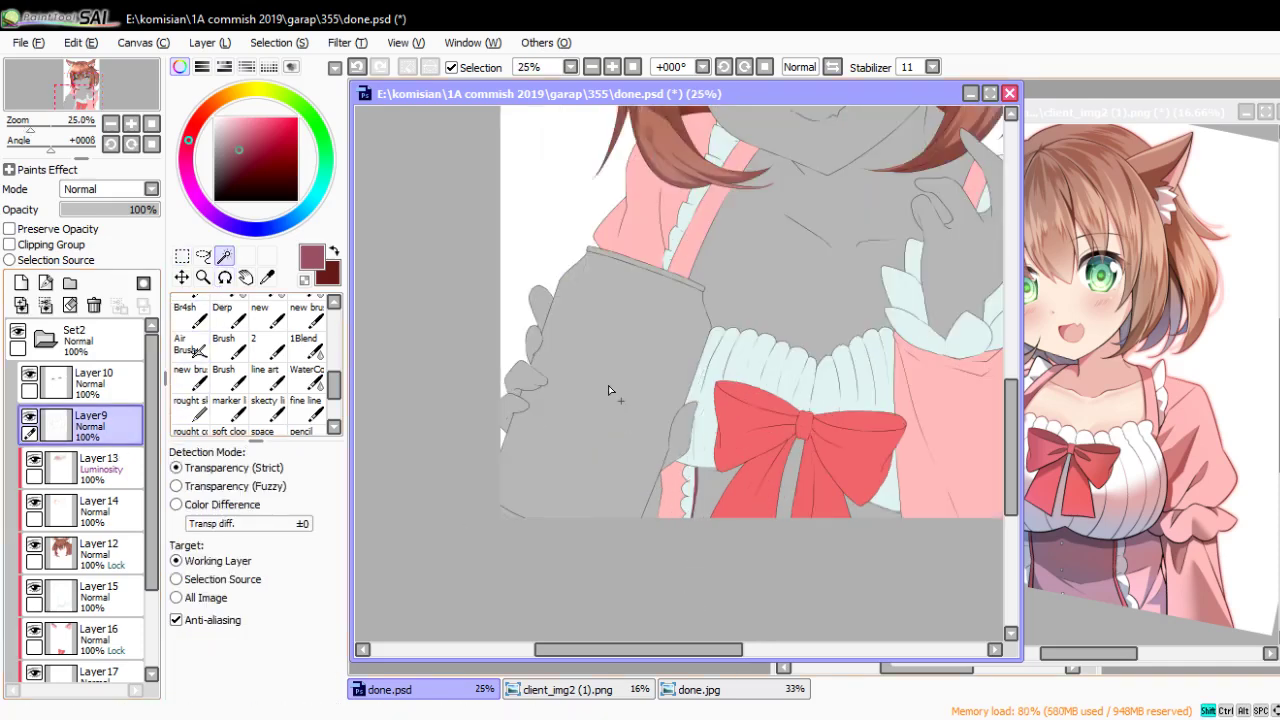
click(608, 390)
scroll(567, 452, up, 1)
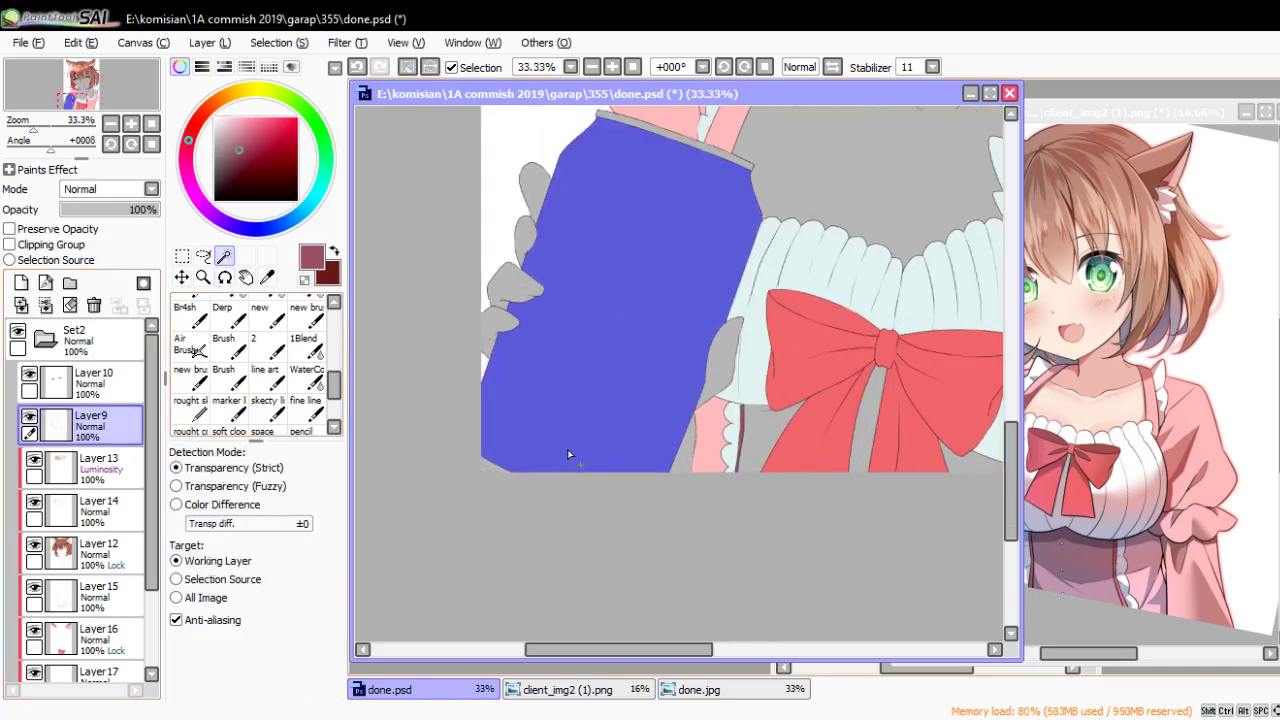
drag(567, 450, 570, 463)
scroll(80, 500, down, 2)
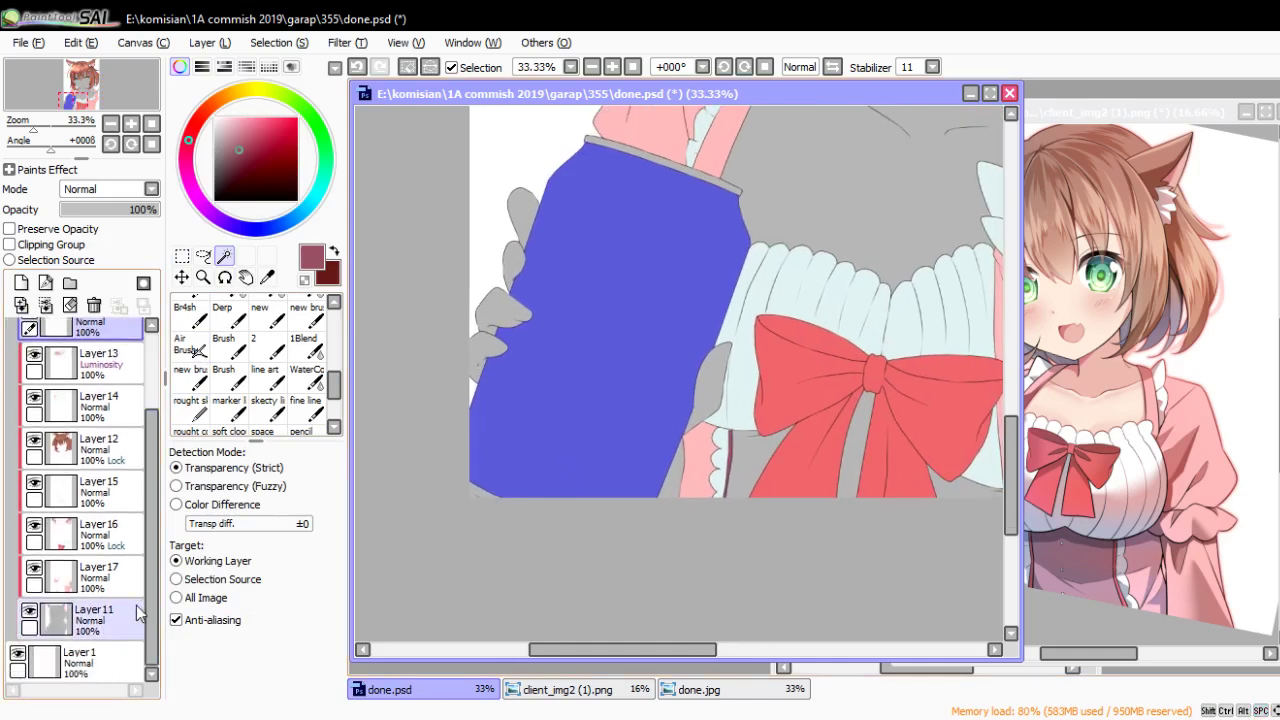
click(95, 618)
click(21, 282)
Fill the can selection with a deep red and deselect
key(b)
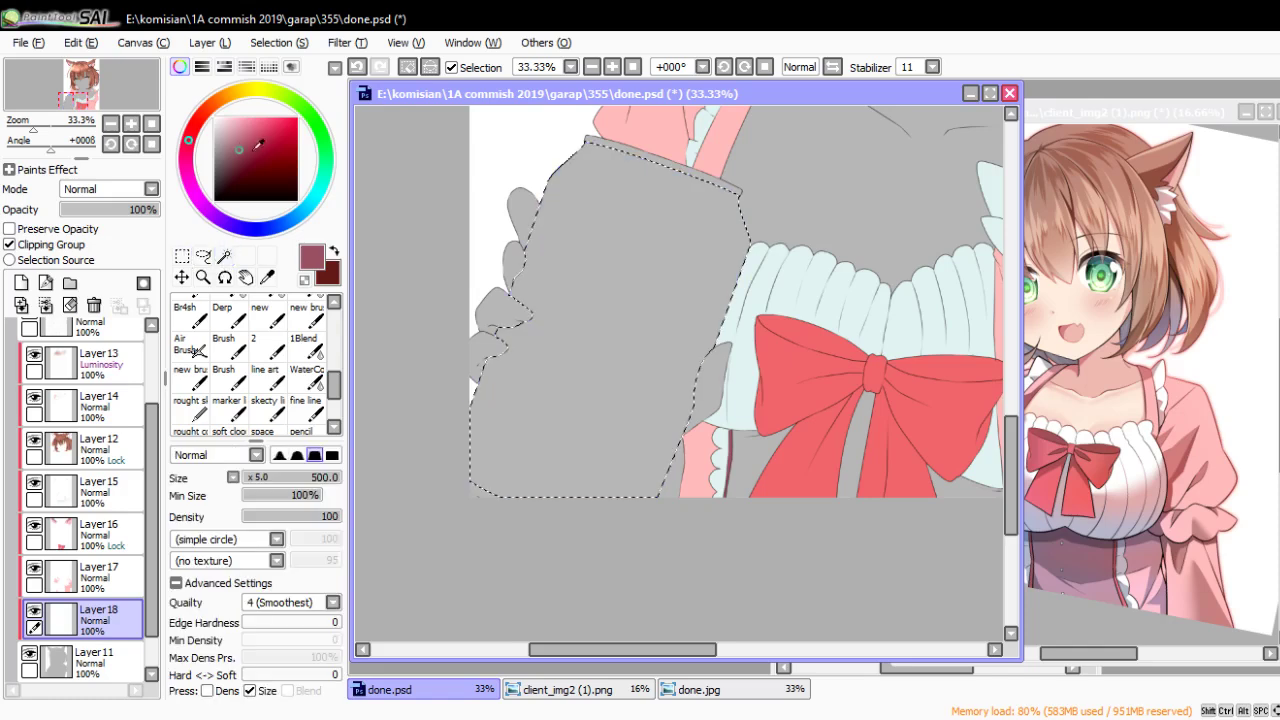
click(269, 141)
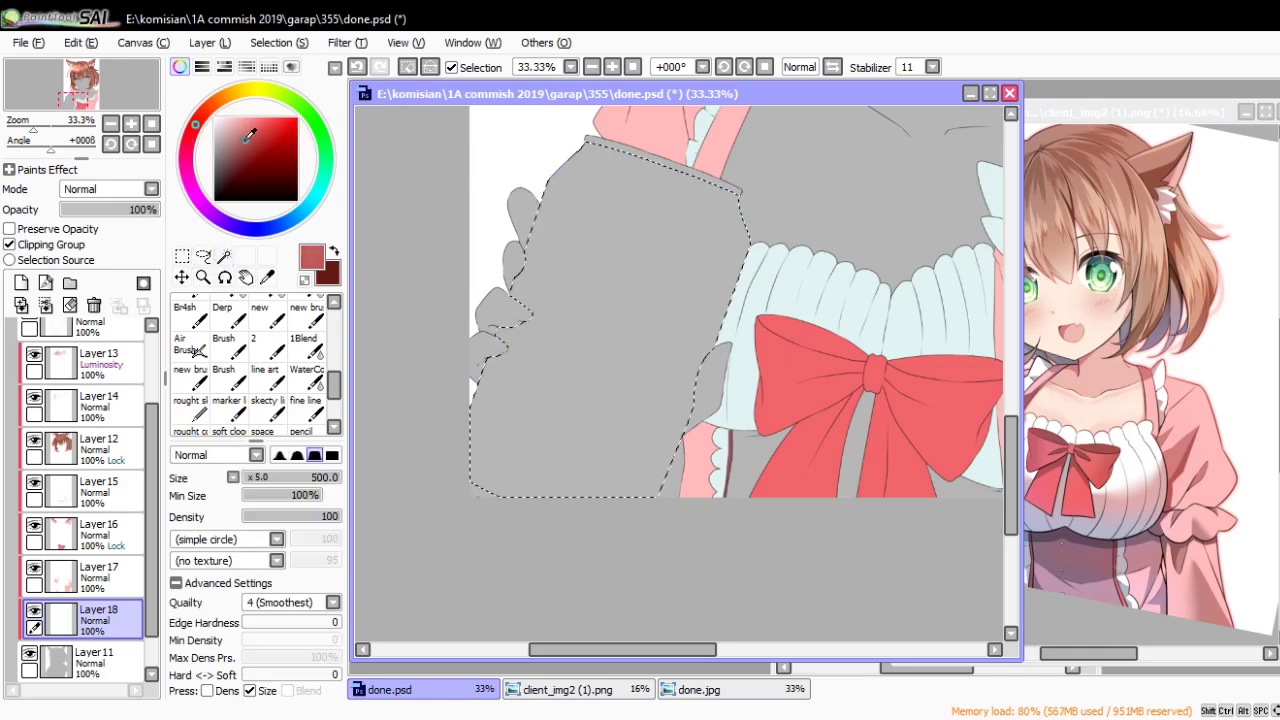
click(261, 148)
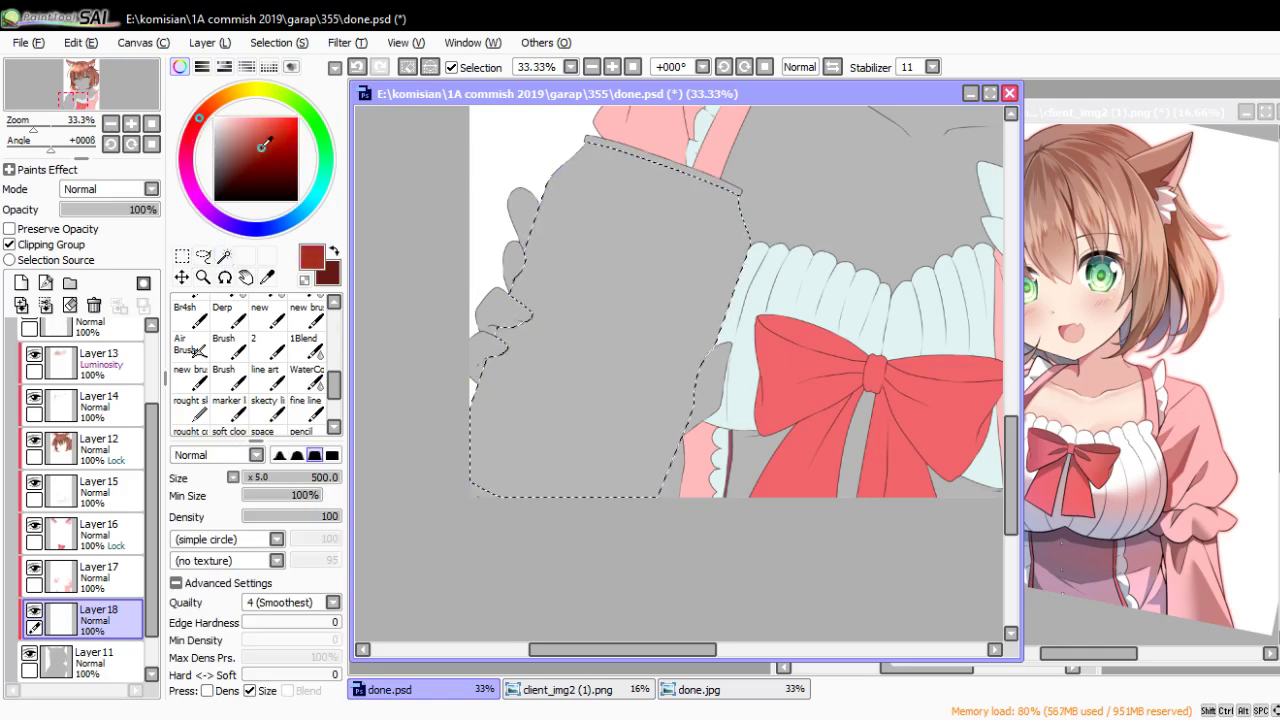
key(w)
key(b)
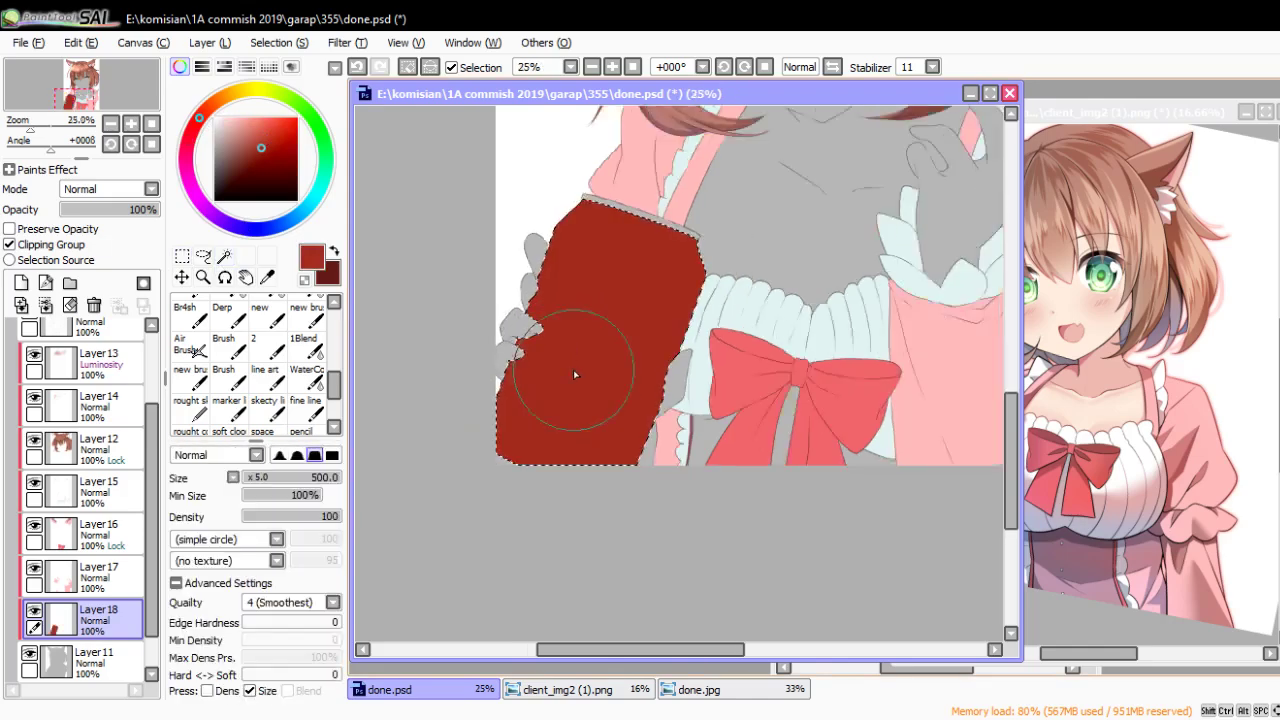
scroll(571, 371, down, 1)
click(181, 256)
key(ctrl+d)
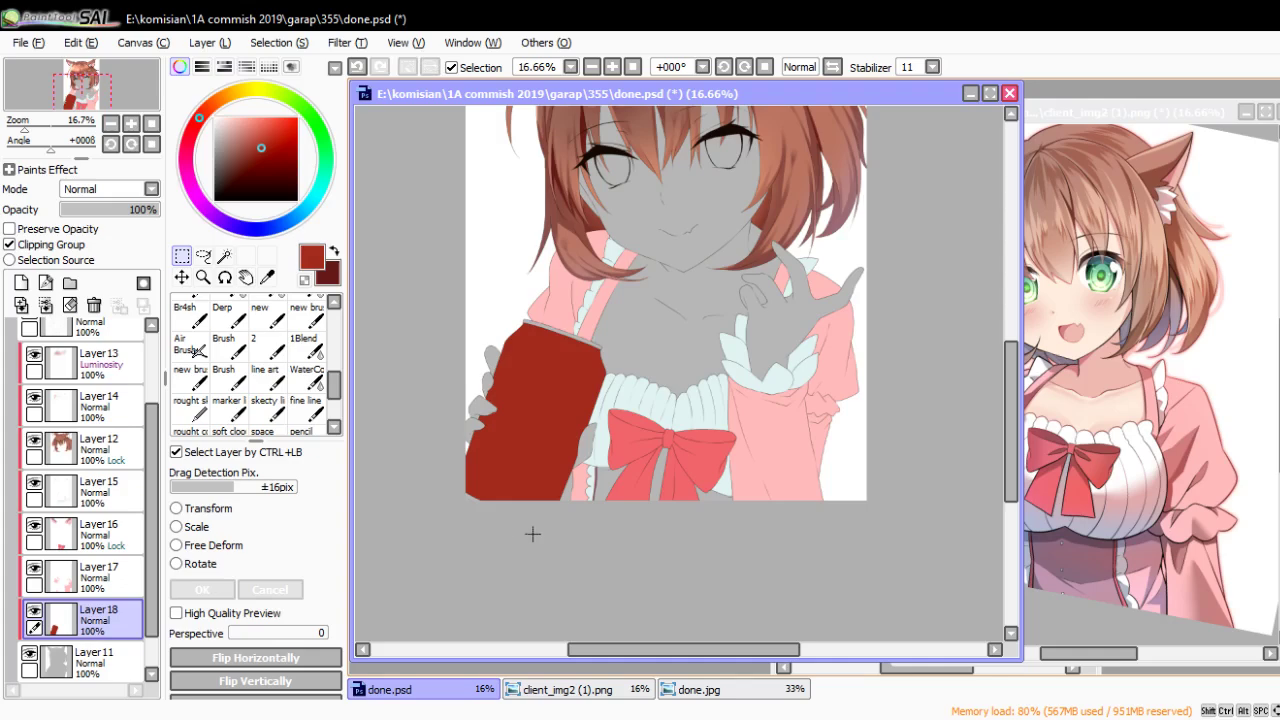
drag(528, 534, 489, 592)
Magic-wand the grey strip at the can's top on Layer9
scroll(103, 421, up, 2)
click(92, 380)
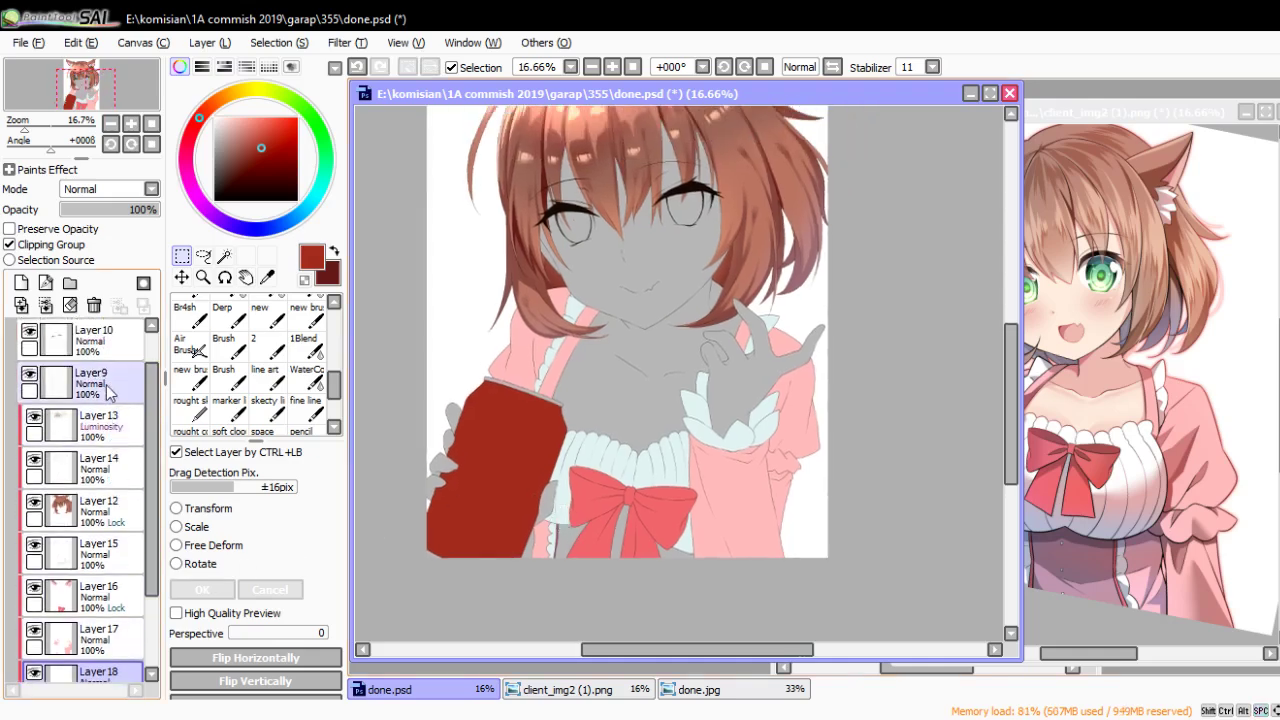
key(w)
scroll(470, 330, up, 3)
drag(513, 273, 543, 328)
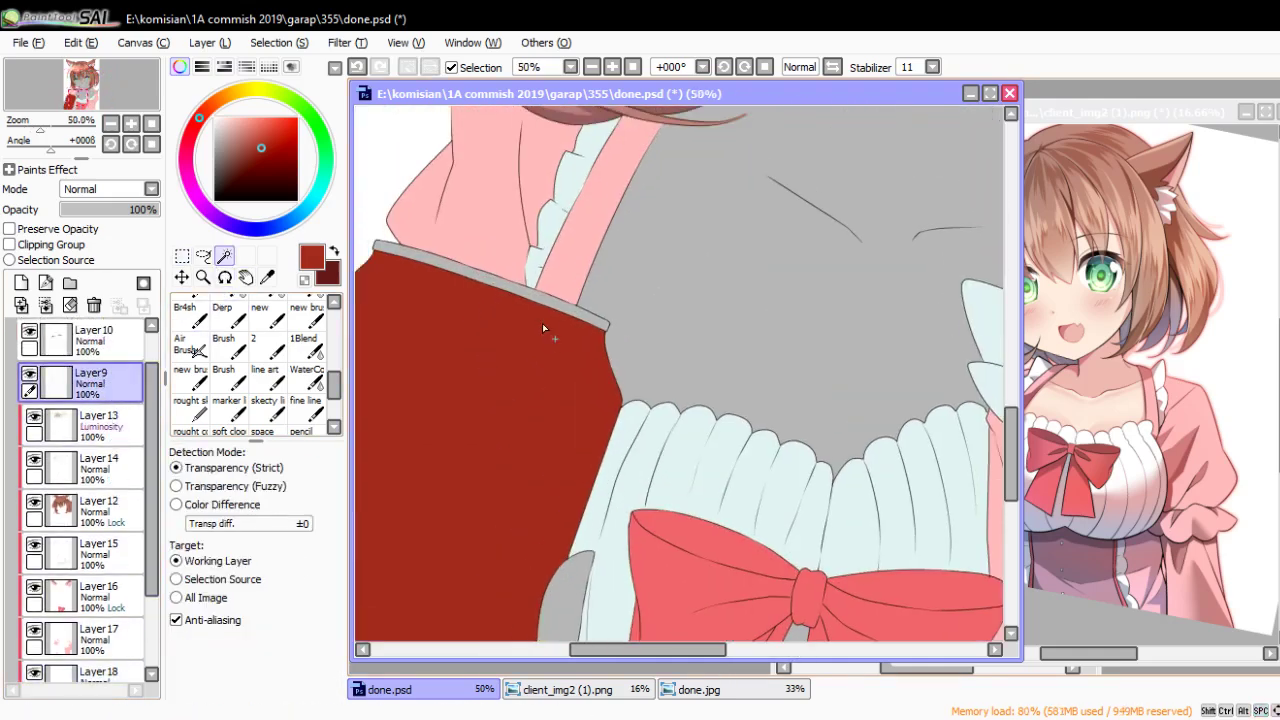
click(537, 303)
Select Layer 18 and add a new Layer 19 for the can's rim
scroll(554, 428, down, 5)
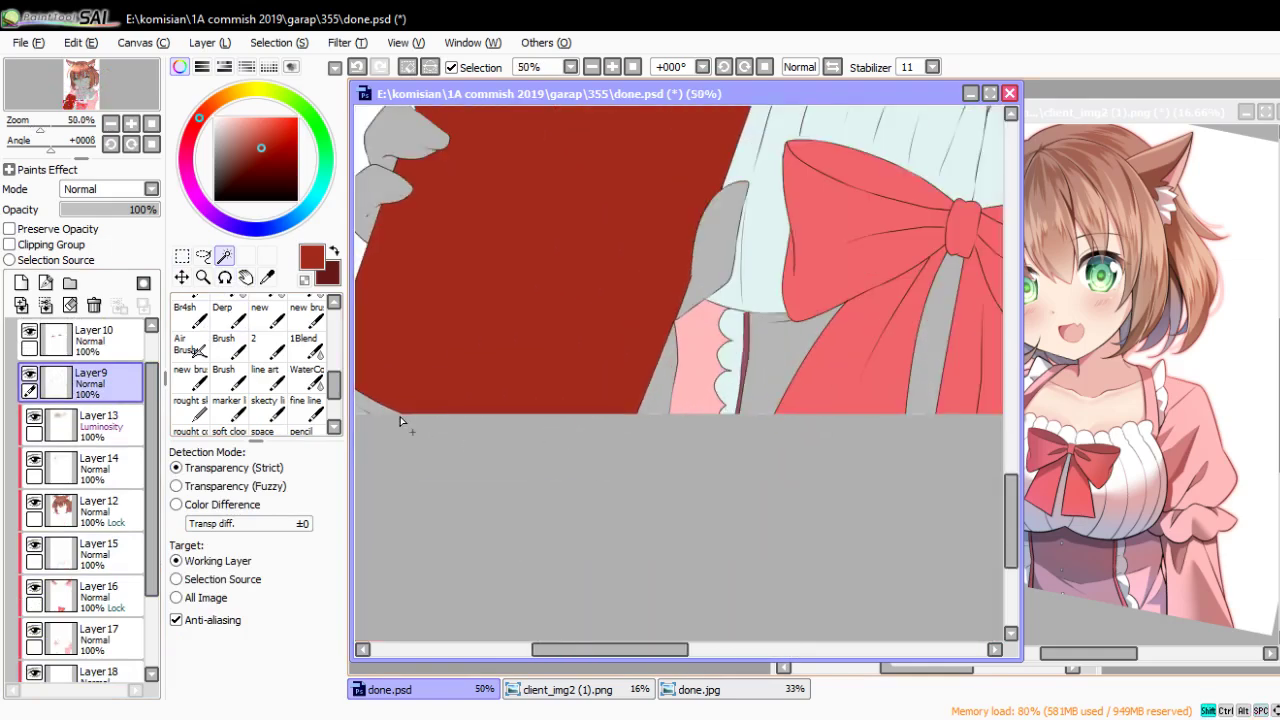
scroll(466, 443, down, 2)
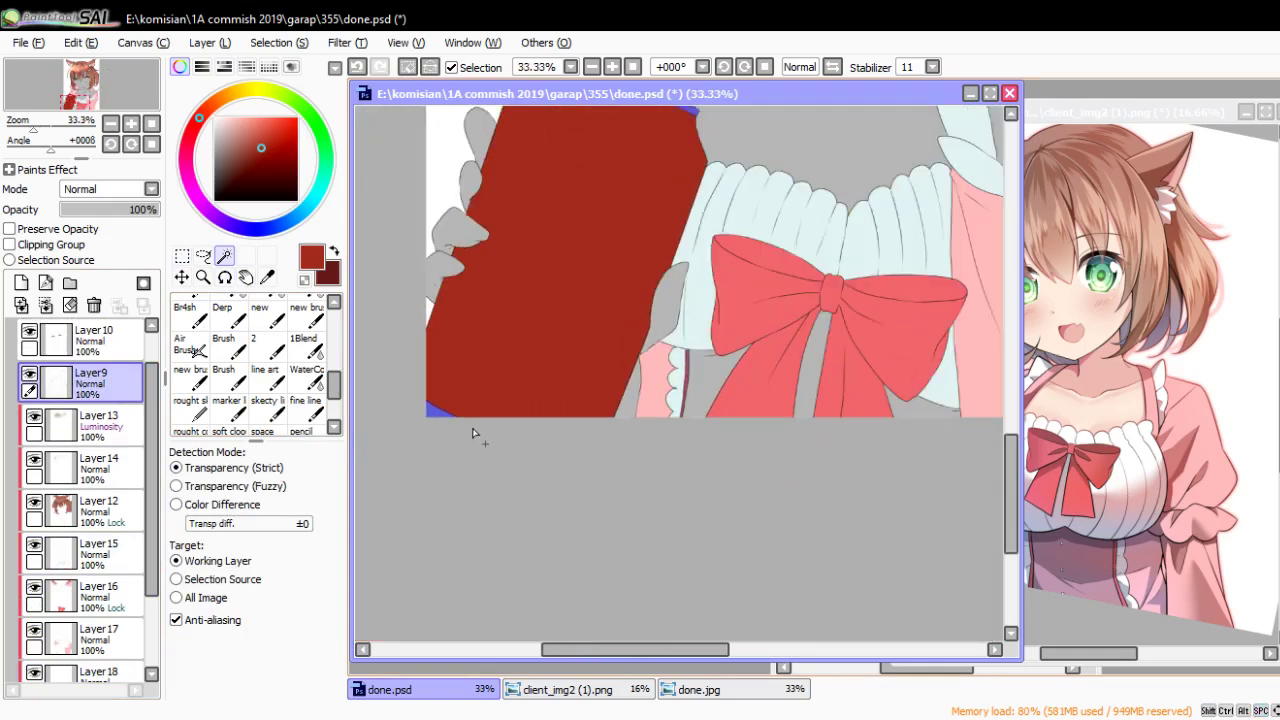
key(b)
scroll(90, 520, down, 3)
click(112, 598)
click(100, 620)
Clip Layer 19 to the can and choose a light pink rim colour
click(21, 282)
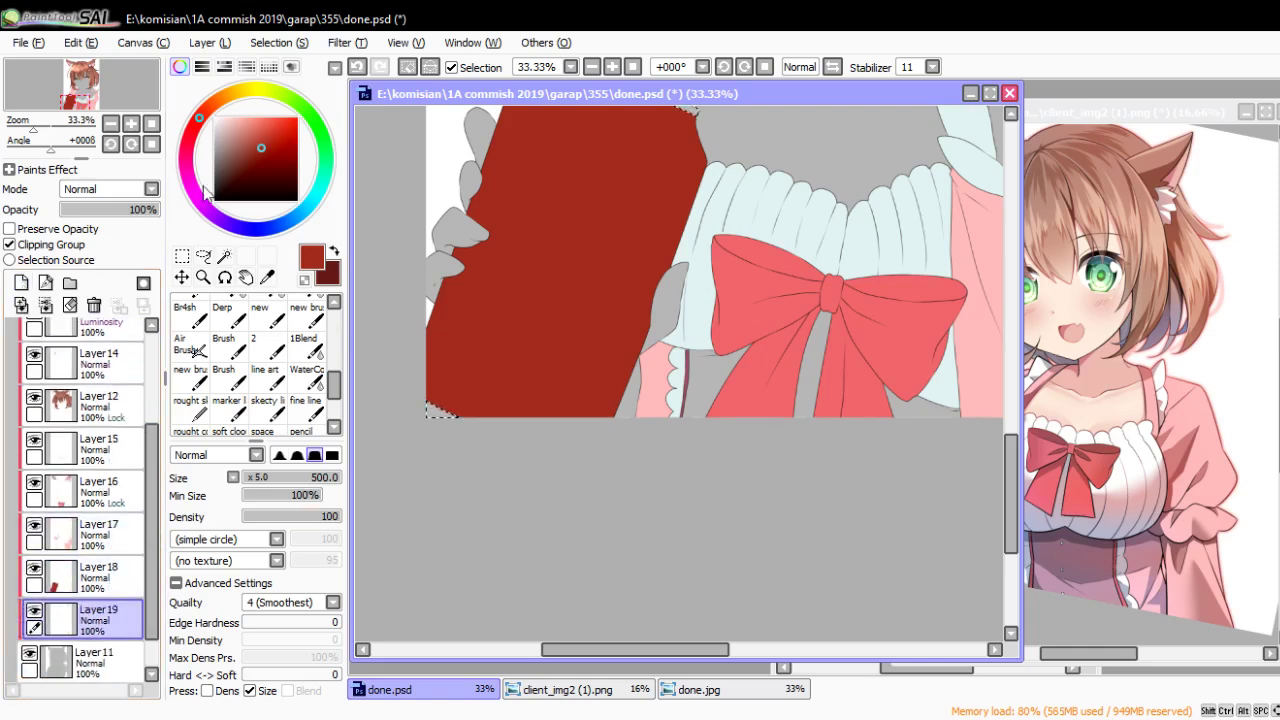
click(9, 244)
click(220, 130)
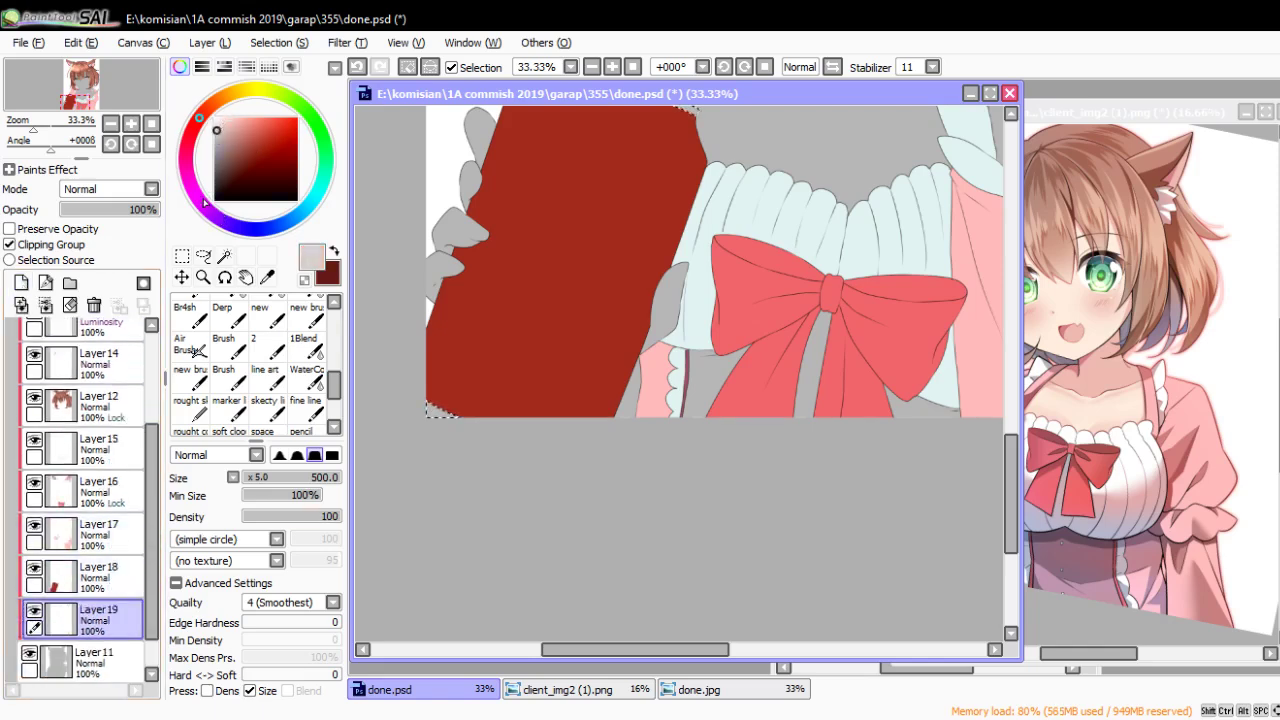
scroll(600, 473, up, 3)
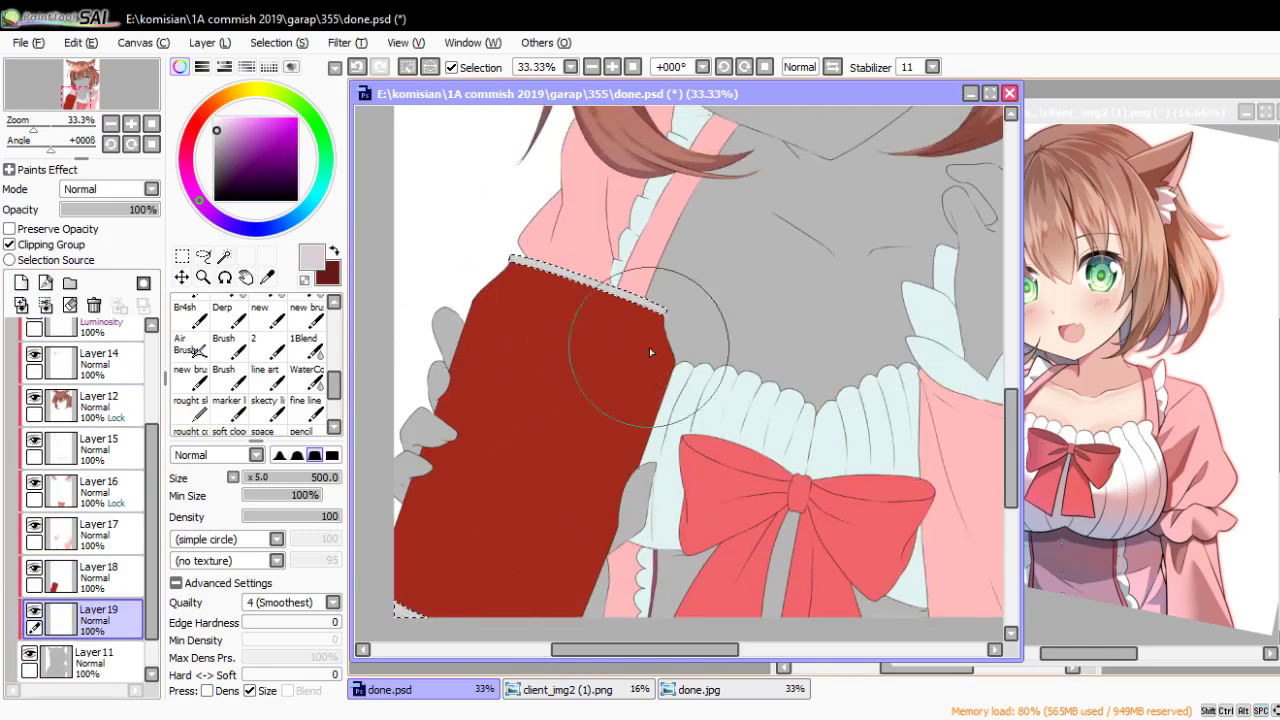
scroll(620, 400, down, 1)
scroll(600, 423, down, 1)
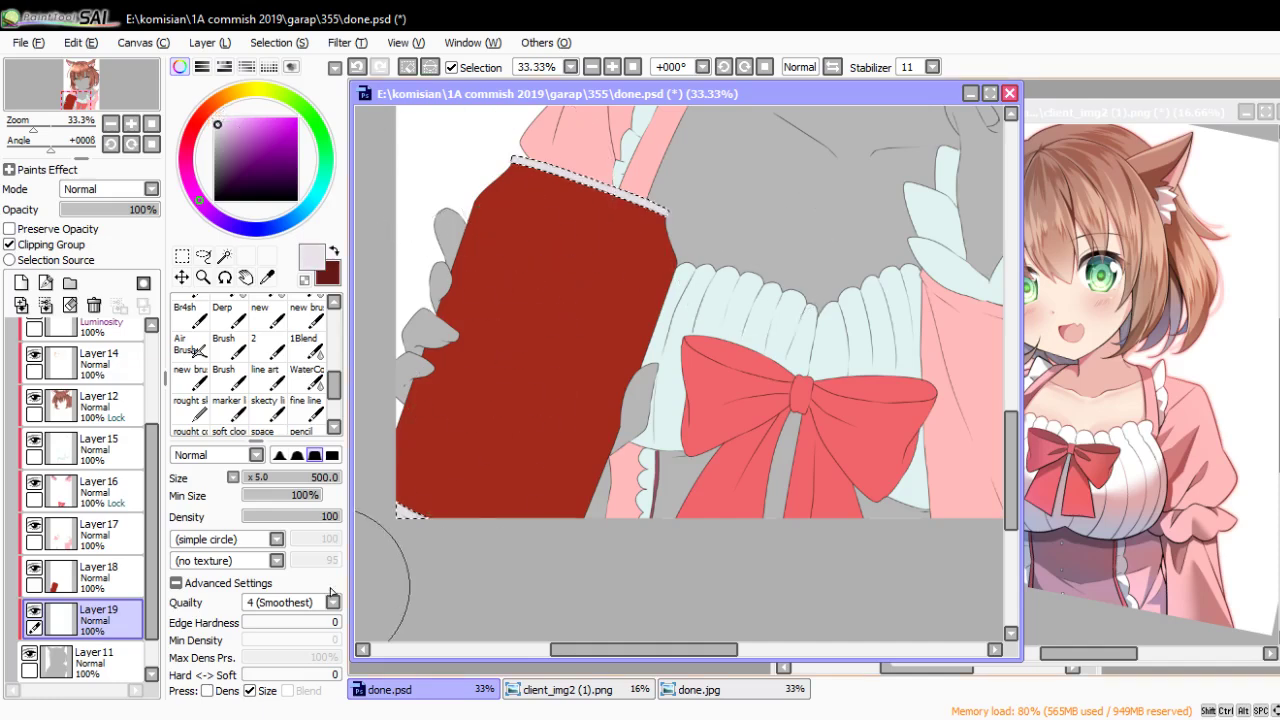
scroll(508, 519, down, 1)
scroll(508, 519, down, 1)
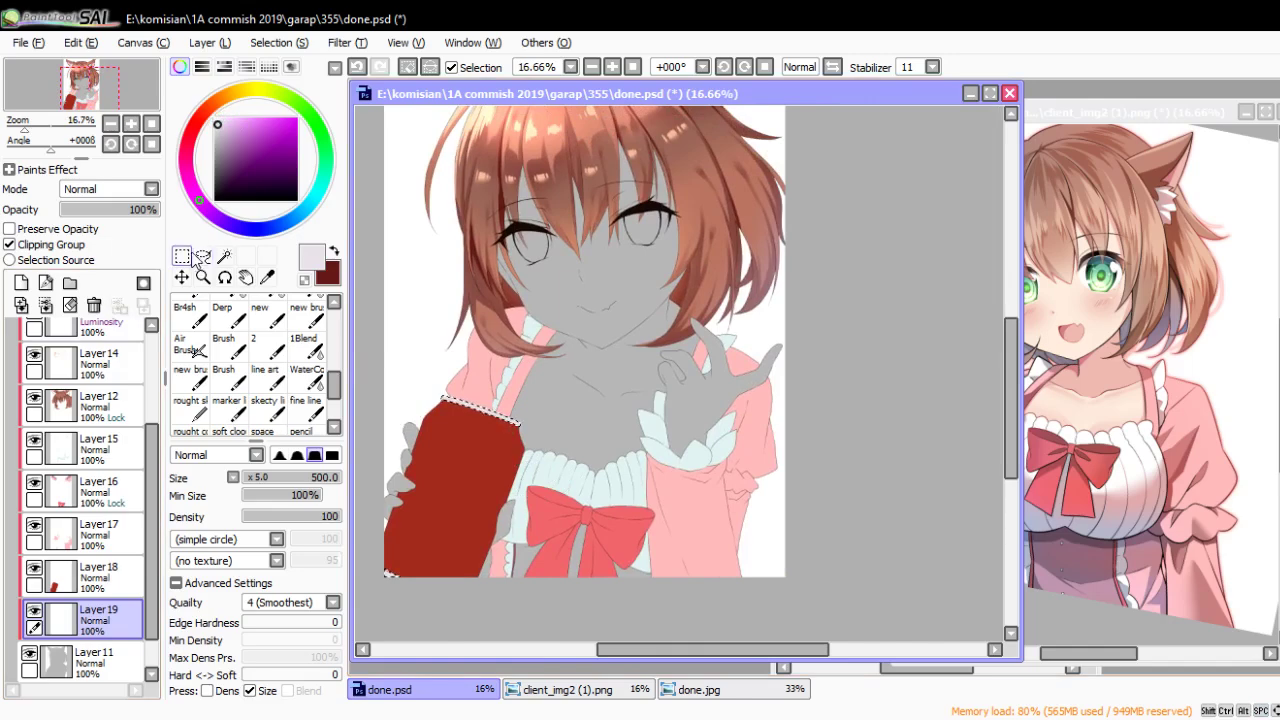
key(ctrl)
scroll(620, 425, down, 1)
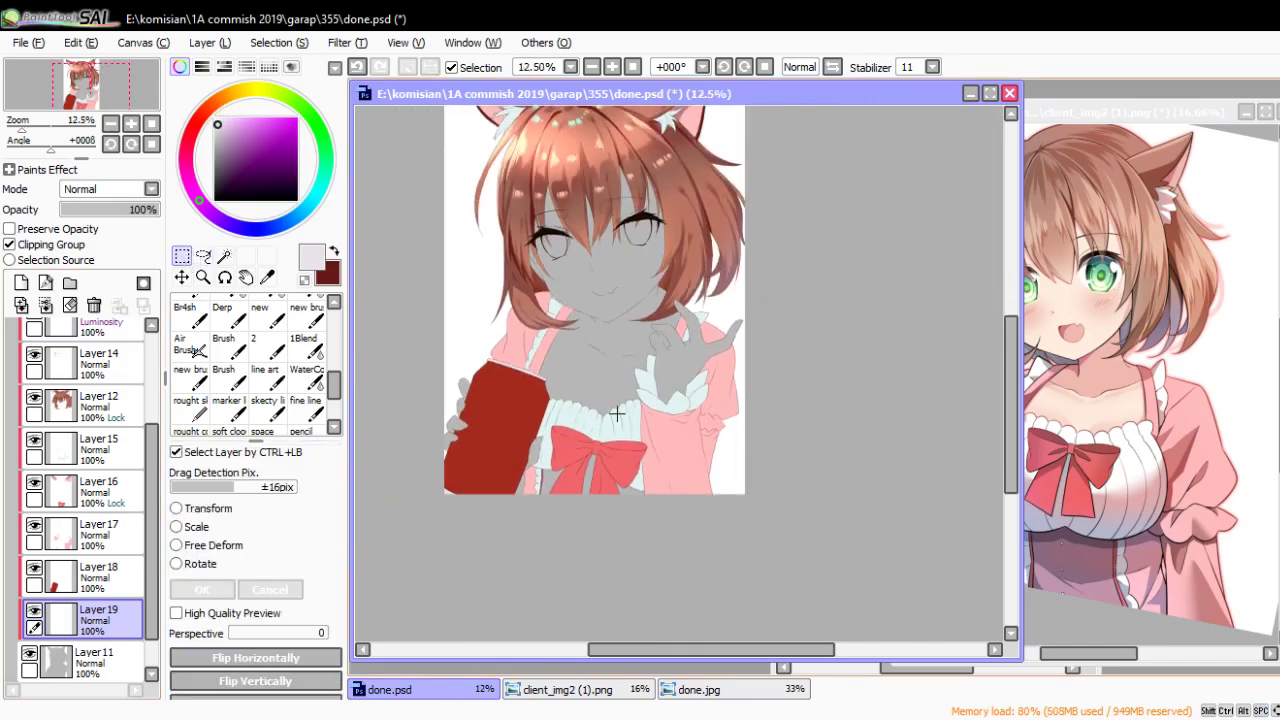
Lock Layer 19's opacity and paint the rim with the hard brush, highlighting both ends
click(9, 229)
click(265, 377)
scroll(580, 380, up, 5)
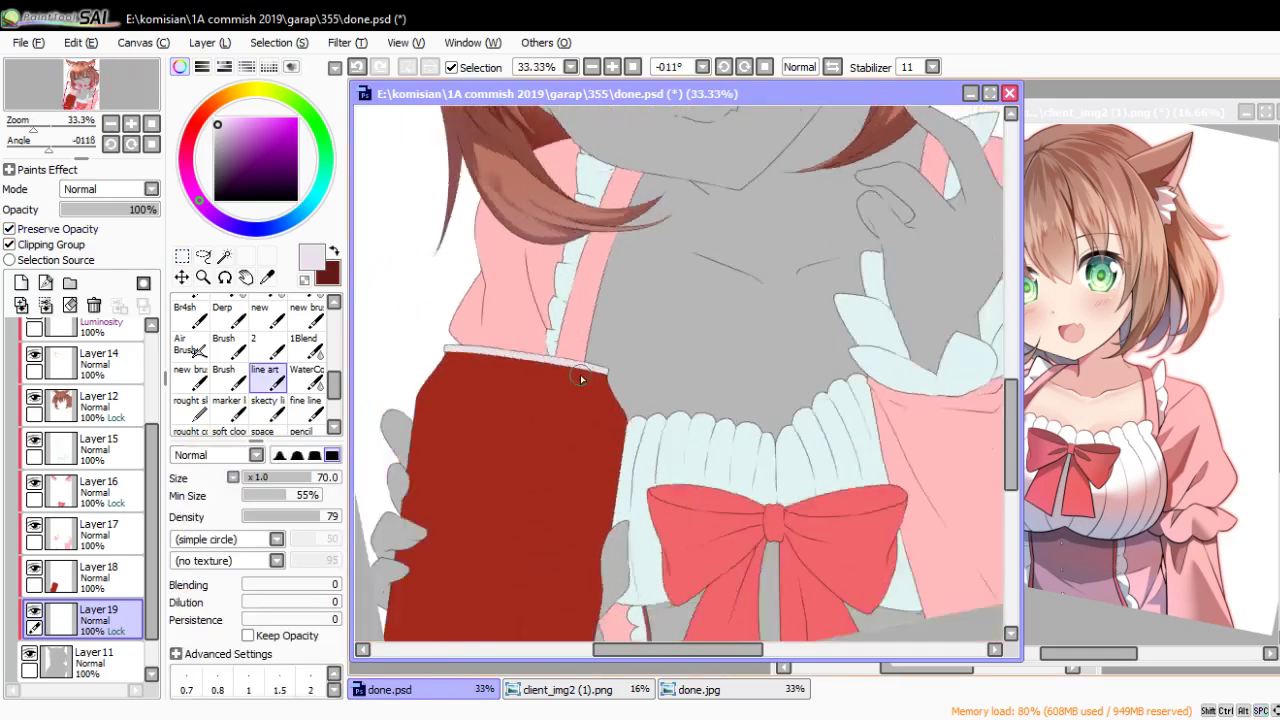
drag(580, 380, 637, 313)
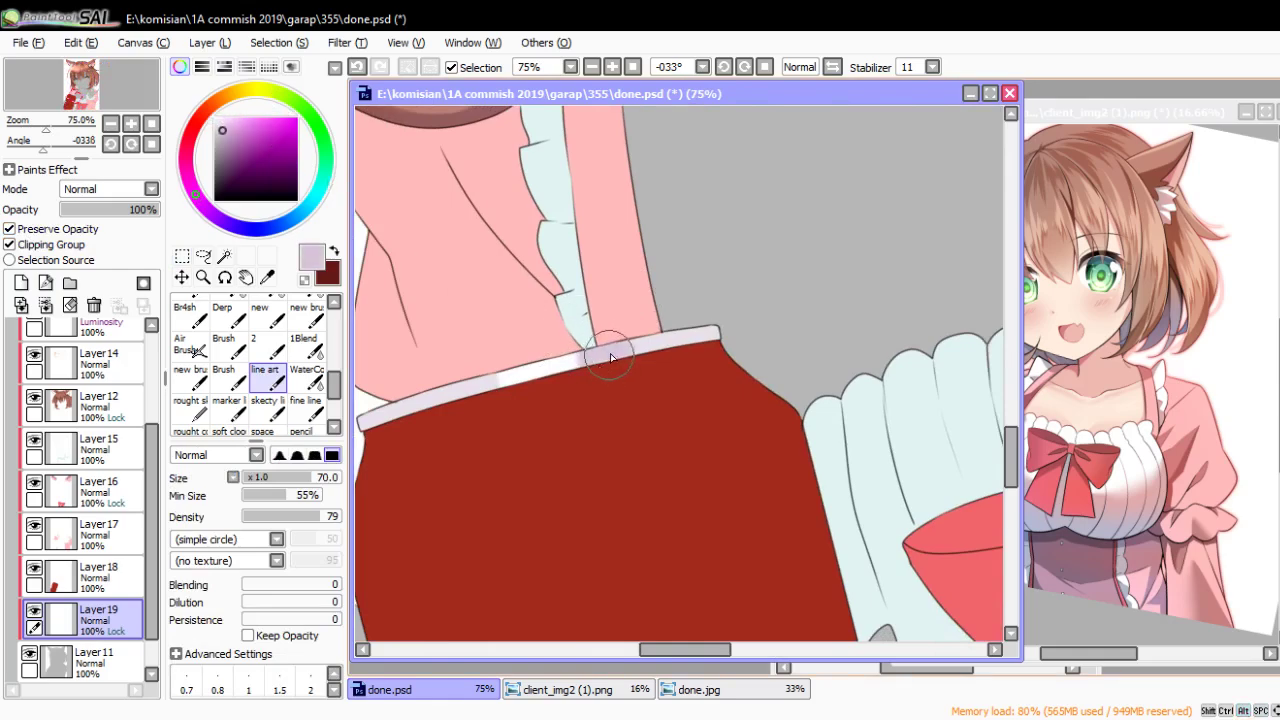
drag(477, 389, 464, 402)
drag(688, 338, 719, 335)
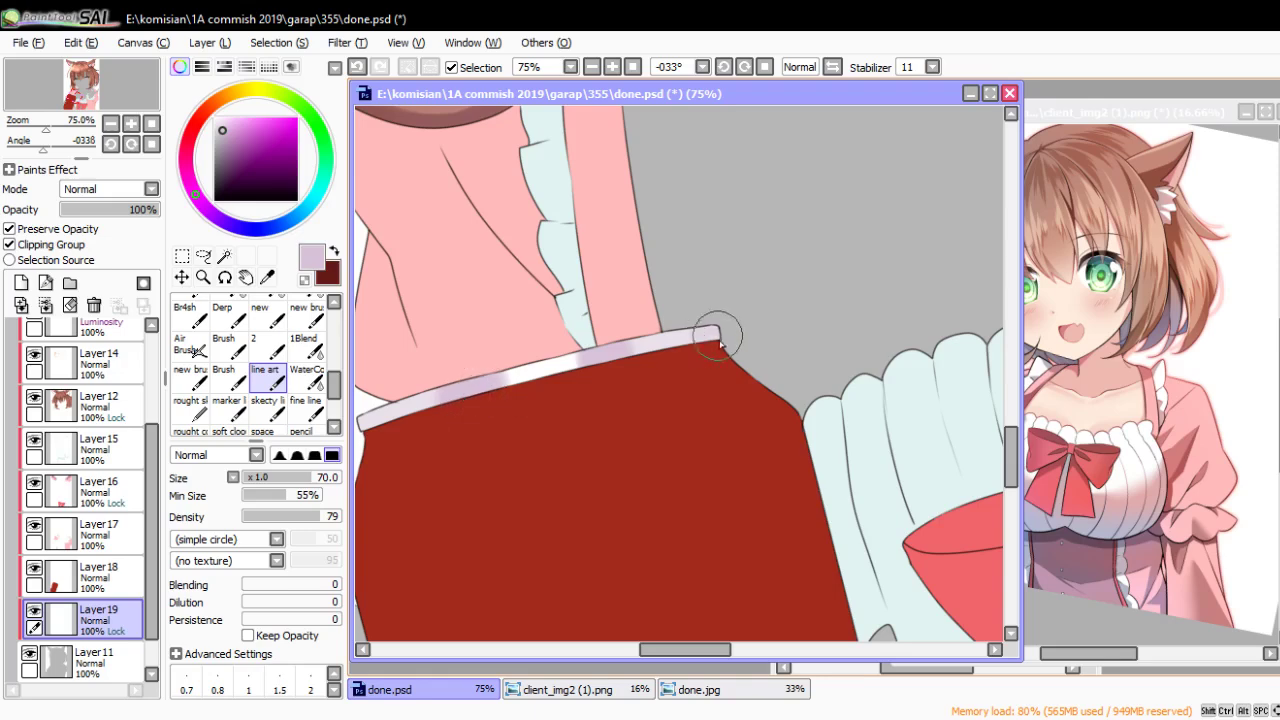
Sample the rim lavender and line the strip's inner edge with a darker tone
mouse_move(604, 457)
mouse_down()
mouse_move(566, 343)
mouse_move(583, 380)
mouse_up()
alt+click(583, 380)
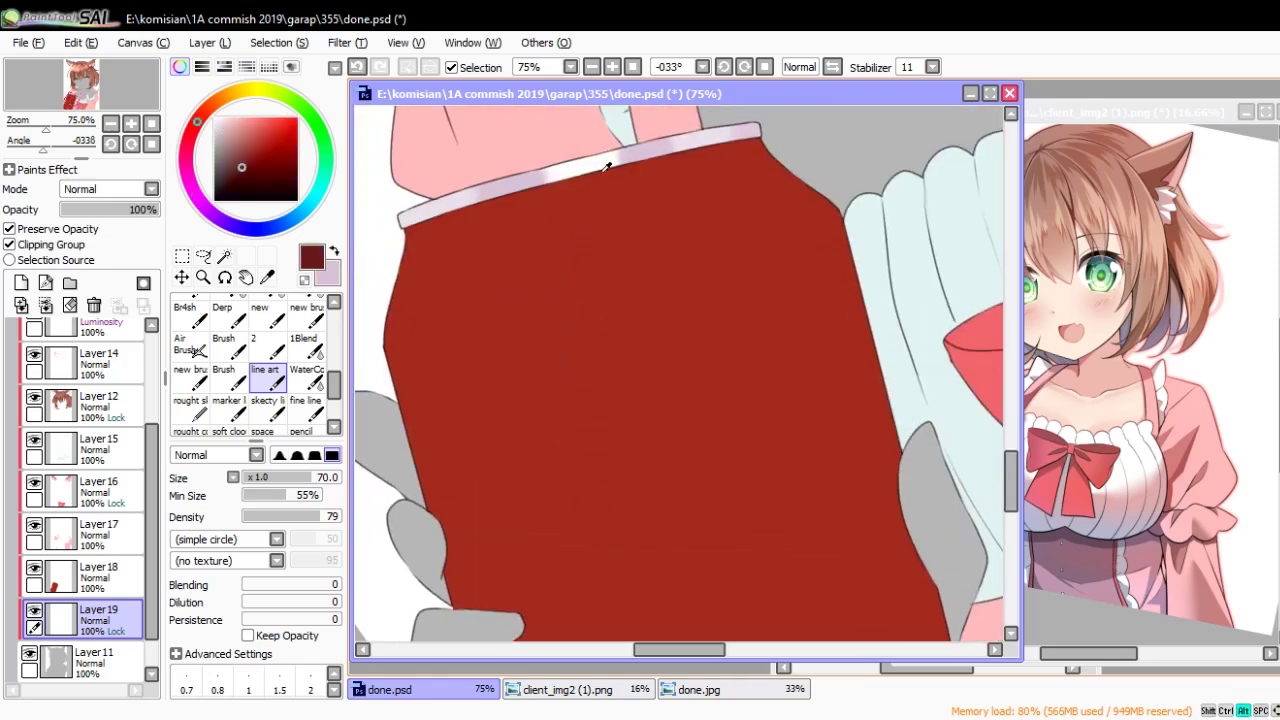
alt+click(598, 160)
mouse_move(598, 160)
mouse_down()
mouse_move(554, 229)
mouse_move(591, 366)
mouse_move(571, 446)
mouse_move(622, 407)
mouse_move(605, 405)
mouse_up()
alt+click(598, 401)
key(bracketleft)
key(bracketleft)
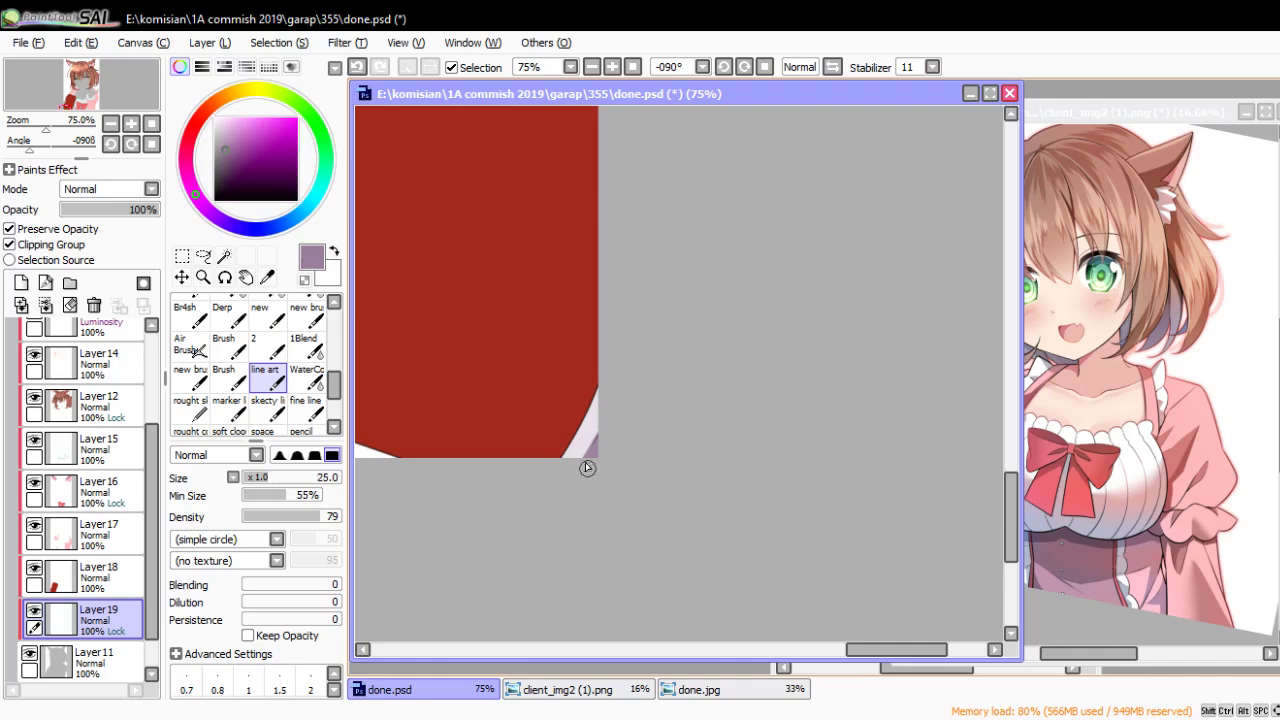
key(bracketleft)
key(bracketleft)
scroll(585, 454, up, 1)
key(bracketleft)
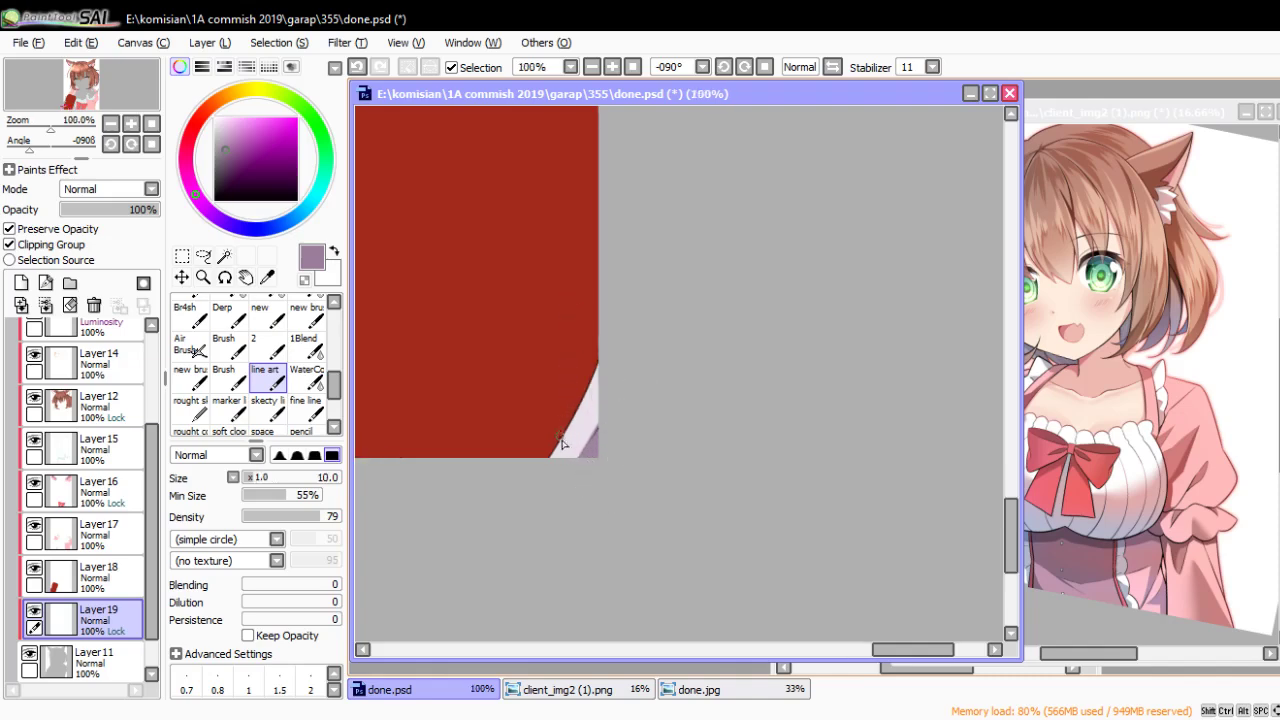
drag(597, 405, 570, 456)
key(ctrl+z)
mouse_move(598, 400)
mouse_down()
mouse_move(564, 458)
mouse_move(592, 394)
mouse_up()
Blend the rim with a soft brush and pick white from the strip
click(306, 378)
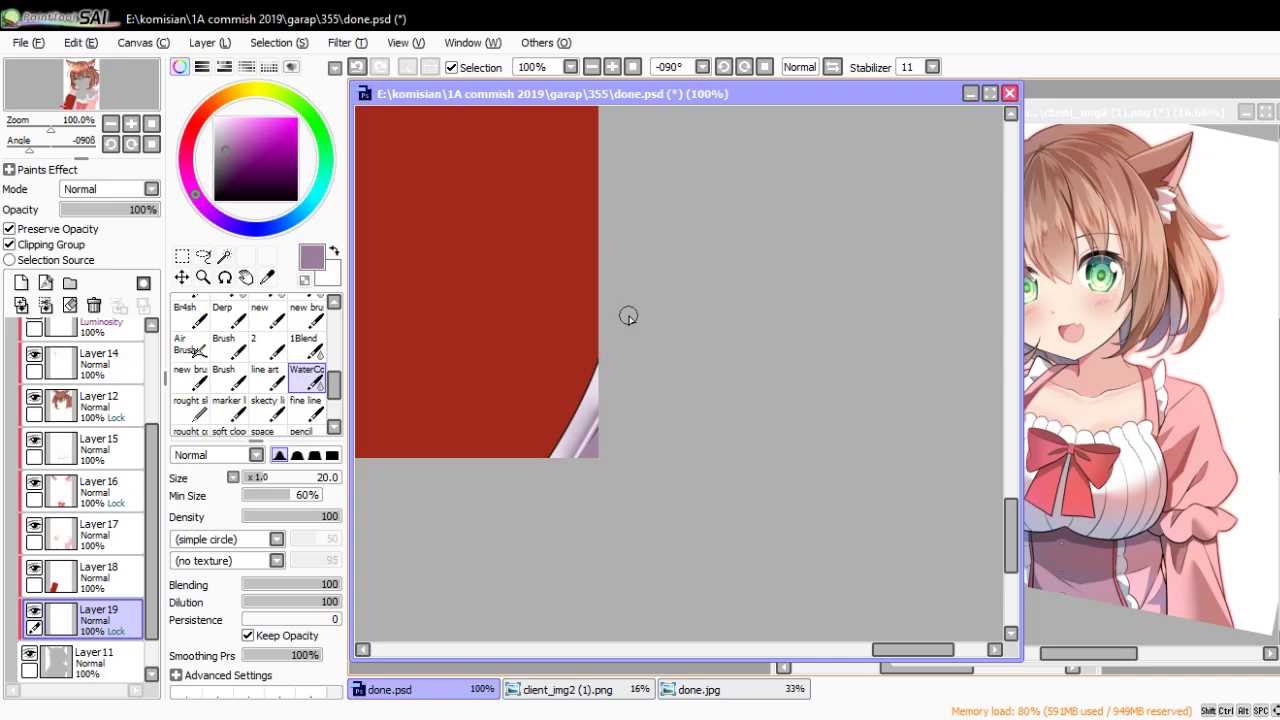
key(ctrl+minus)
key(ctrl+minus)
key(End)
key(End)
key(End)
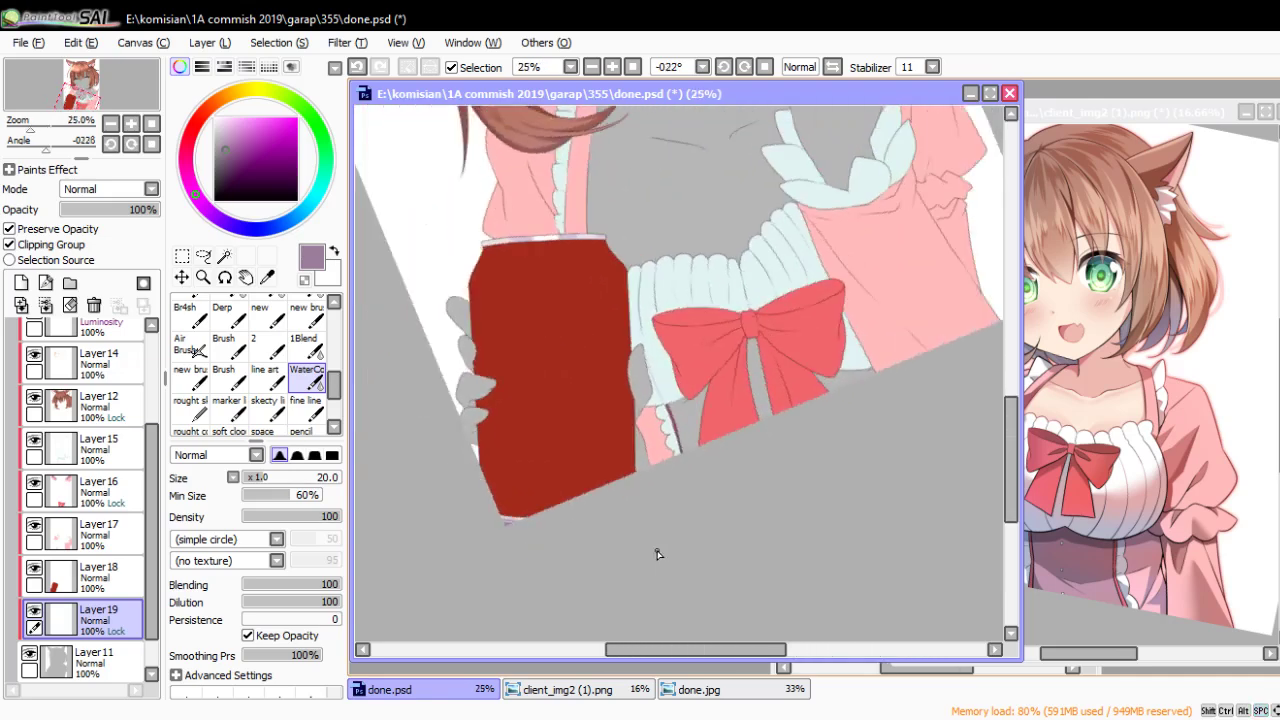
scroll(657, 554, up, 1)
scroll(557, 277, up, 2)
scroll(580, 434, up, 2)
scroll(593, 332, up, 1)
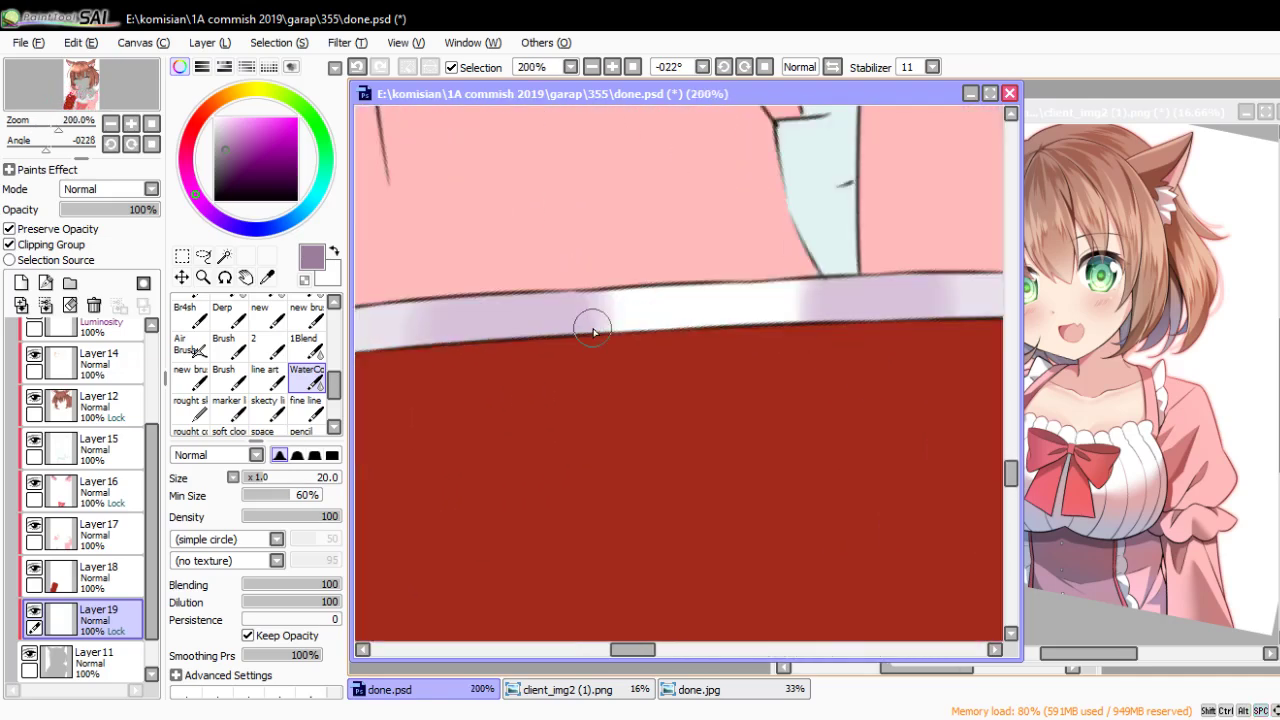
alt+click(608, 305)
Paint a white highlight along the rim's edge with the hard brush
drag(518, 353, 502, 548)
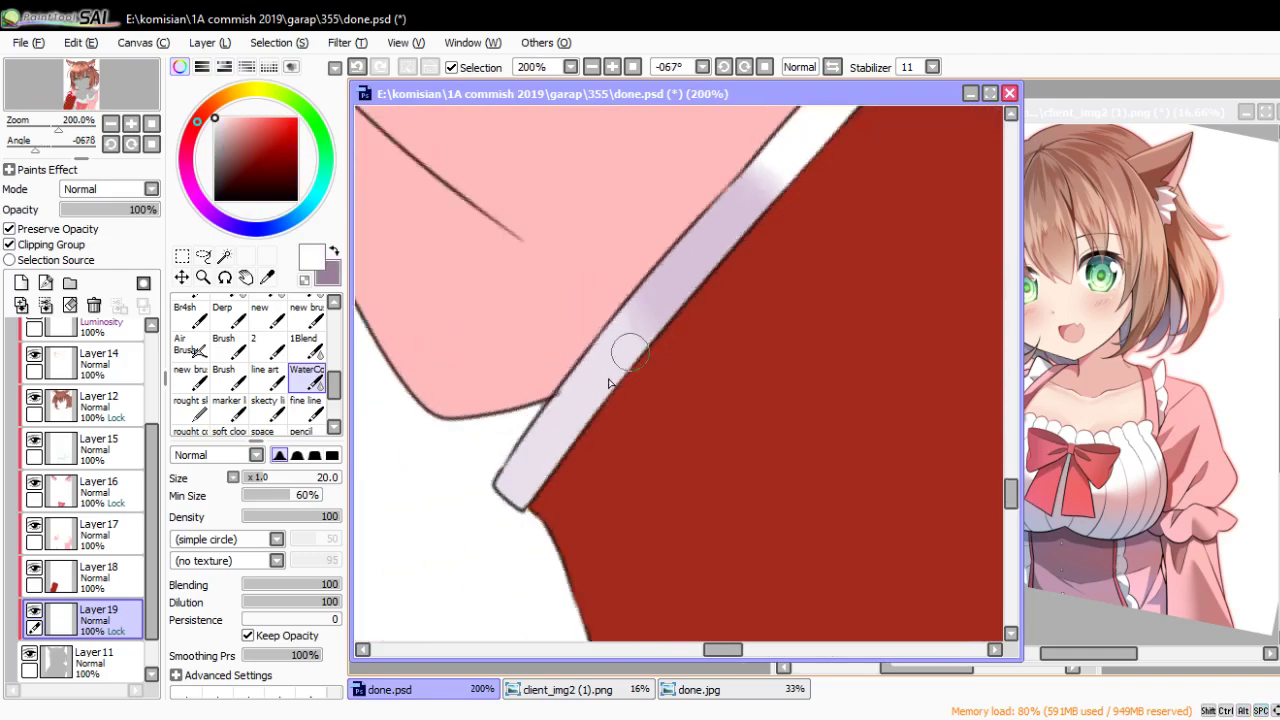
key(n)
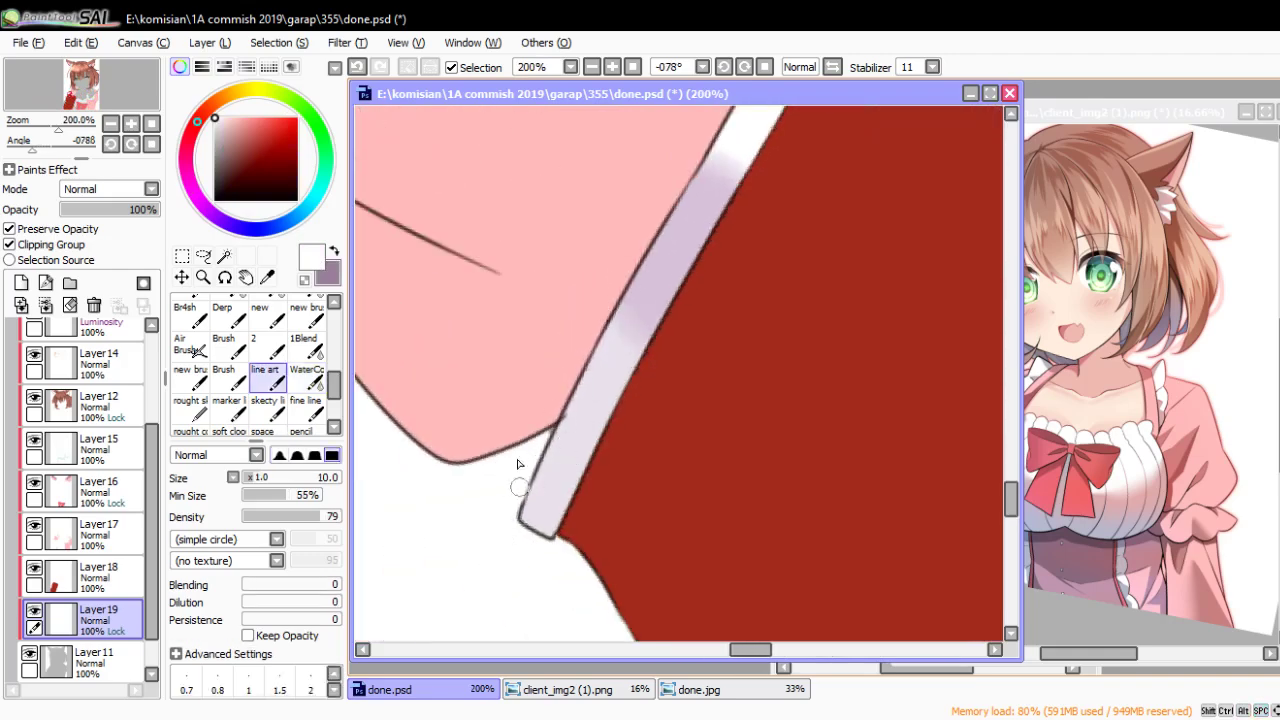
key(bracketright)
drag(528, 505, 630, 292)
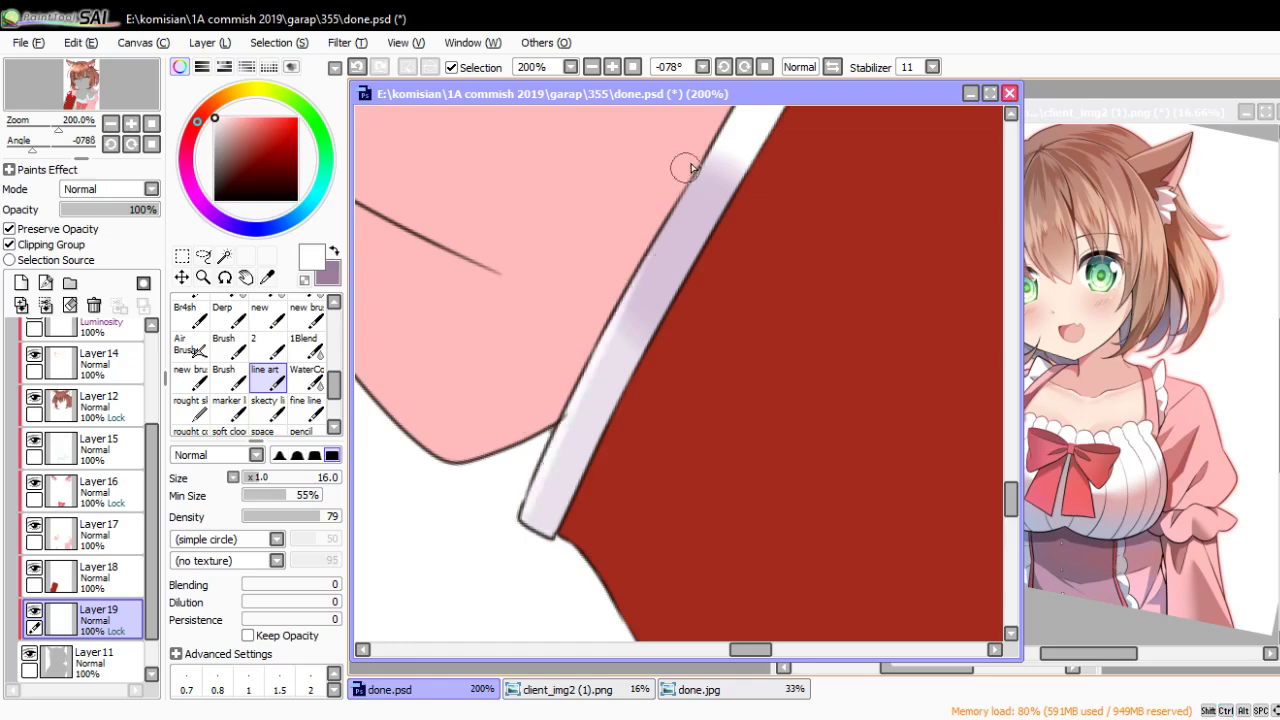
drag(686, 165, 543, 471)
mouse_move(689, 206)
mouse_down()
mouse_move(578, 420)
mouse_move(586, 409)
mouse_up()
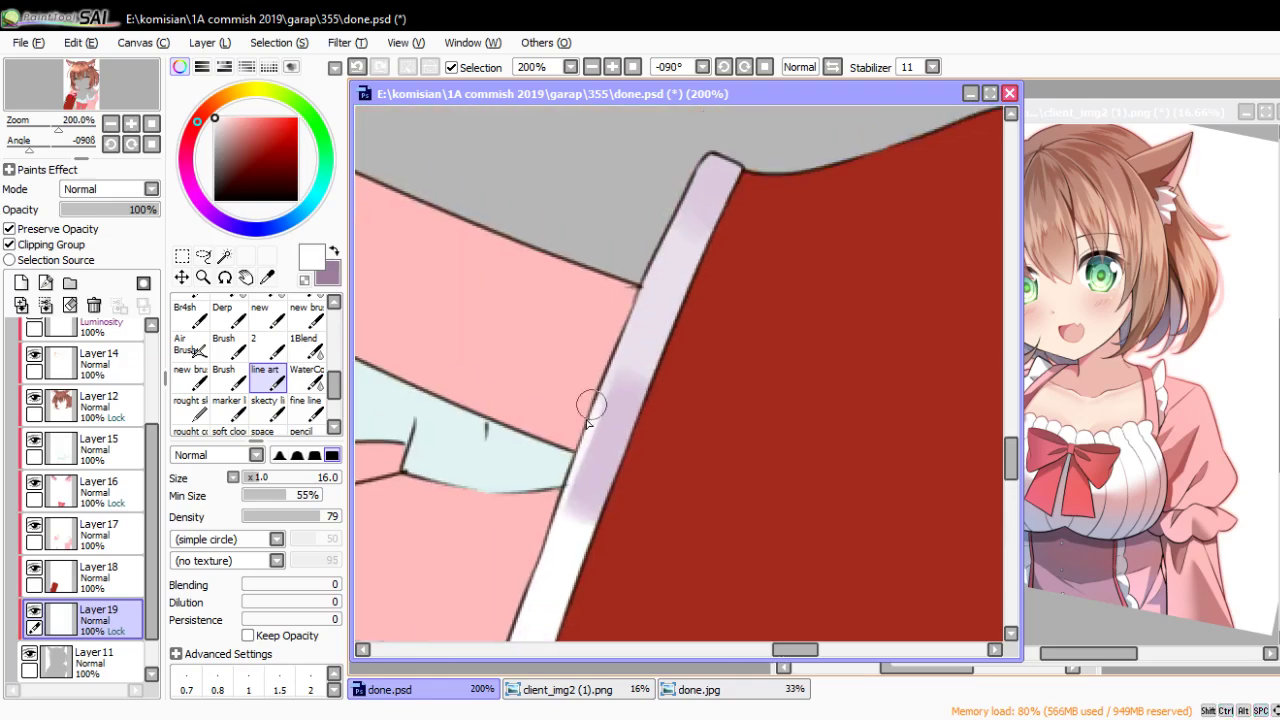
mouse_move(726, 129)
mouse_down()
mouse_move(660, 243)
mouse_move(710, 266)
mouse_up()
scroll(660, 242, down, 5)
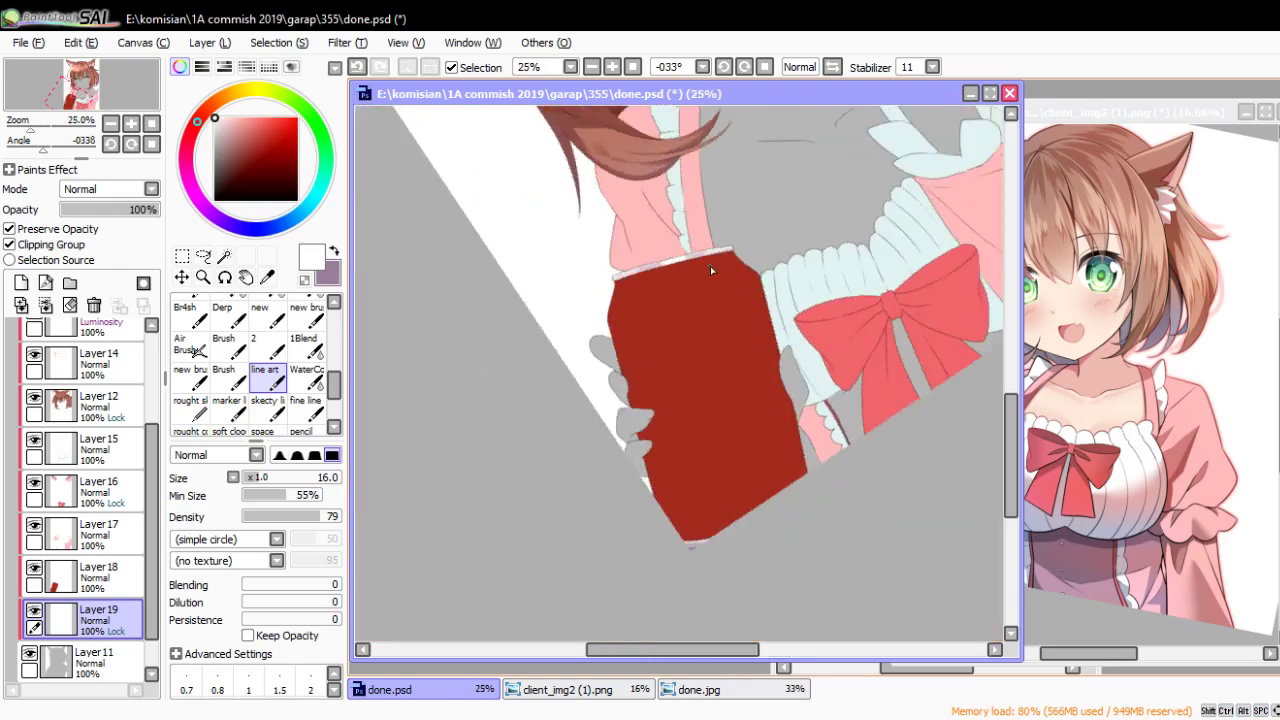
Lock Layer 18's transparency and sample a dark red for shading
click(100, 574)
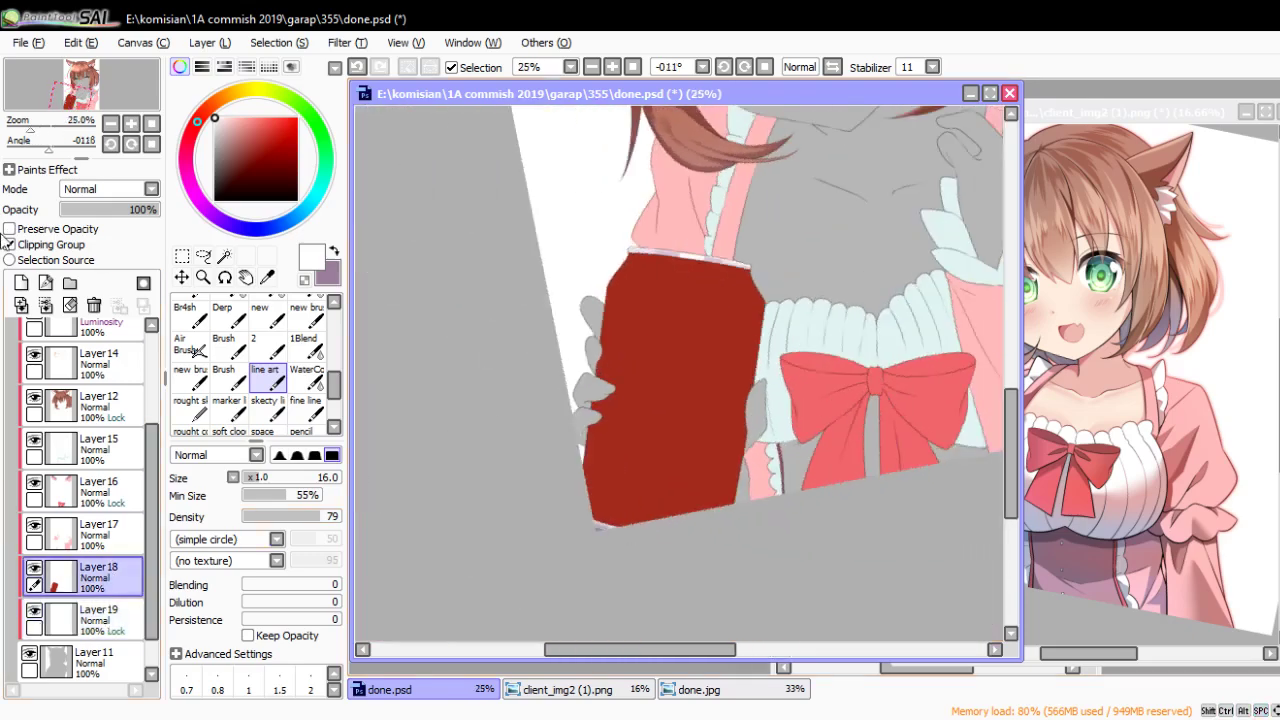
click(10, 230)
alt+click(732, 443)
scroll(702, 450, up, 1)
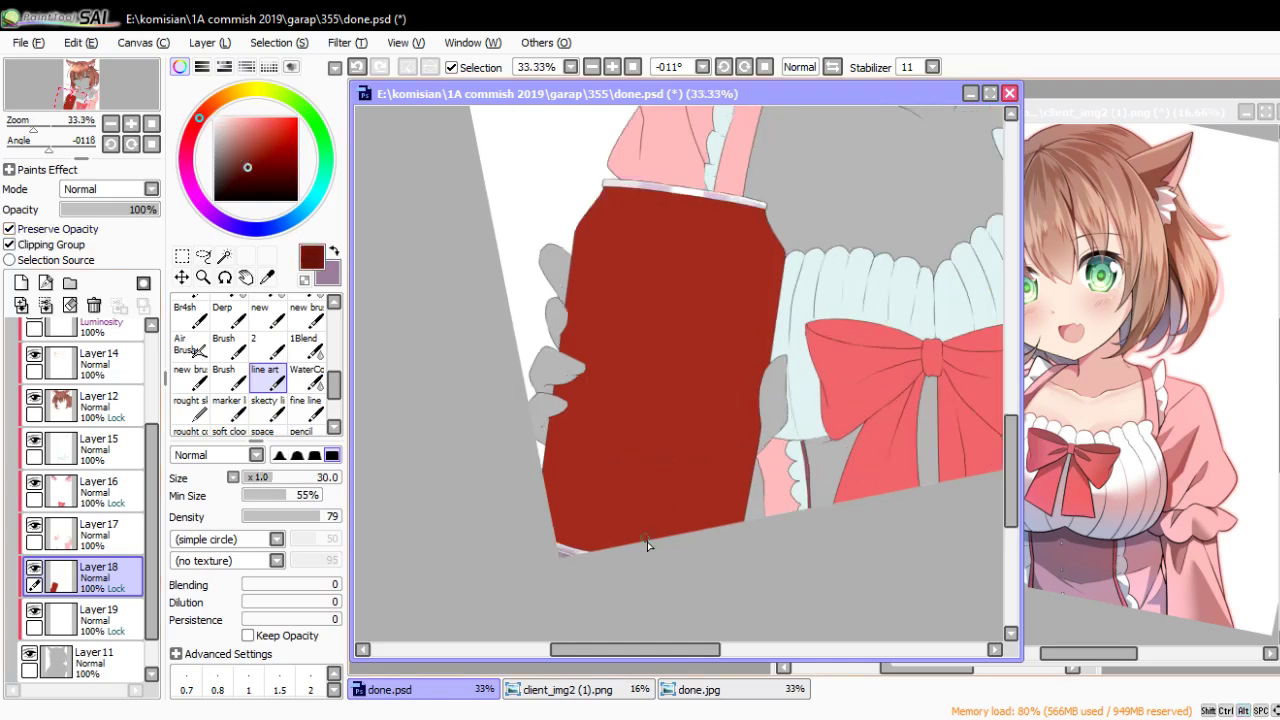
key(])
drag(645, 538, 670, 442)
key(ctrl+z)
key(ctrl+z)
Paint a dark red shadow stripe up the middle of the can
key(])
key(])
drag(650, 550, 713, 305)
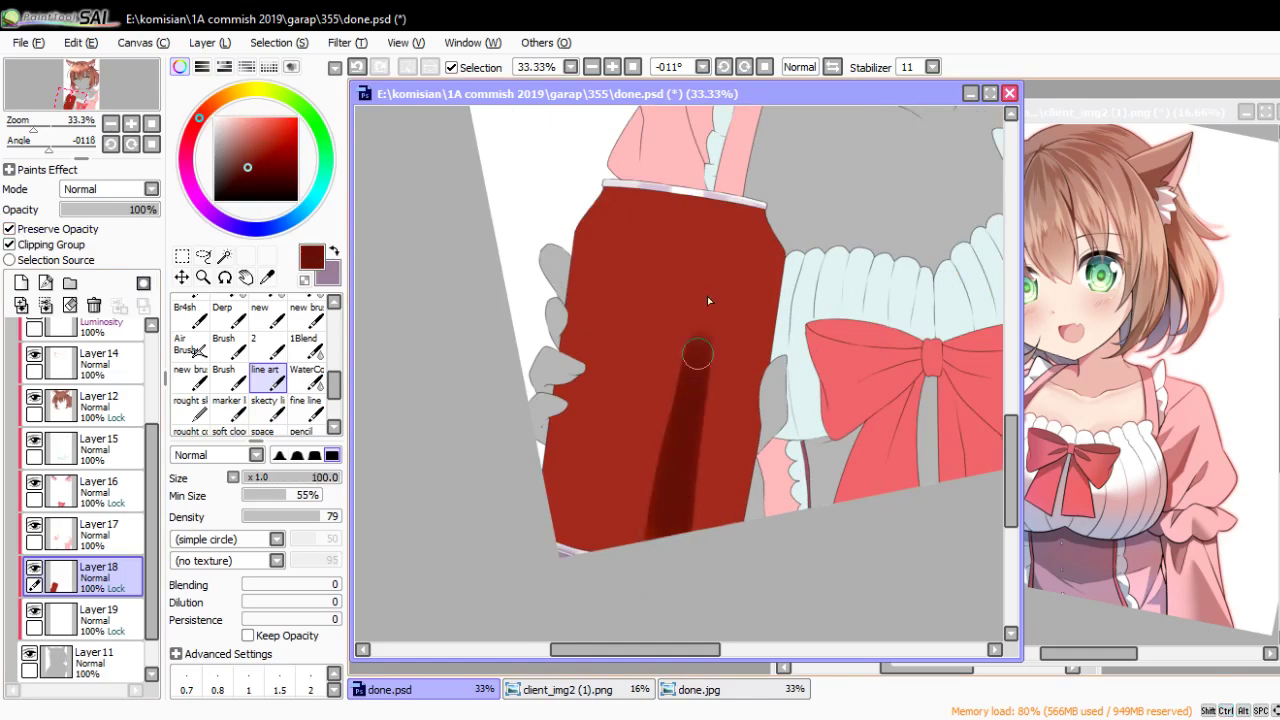
mouse_move(690, 470)
mouse_down()
mouse_move(717, 255)
mouse_move(710, 305)
mouse_up()
drag(720, 251, 708, 390)
drag(684, 516, 712, 320)
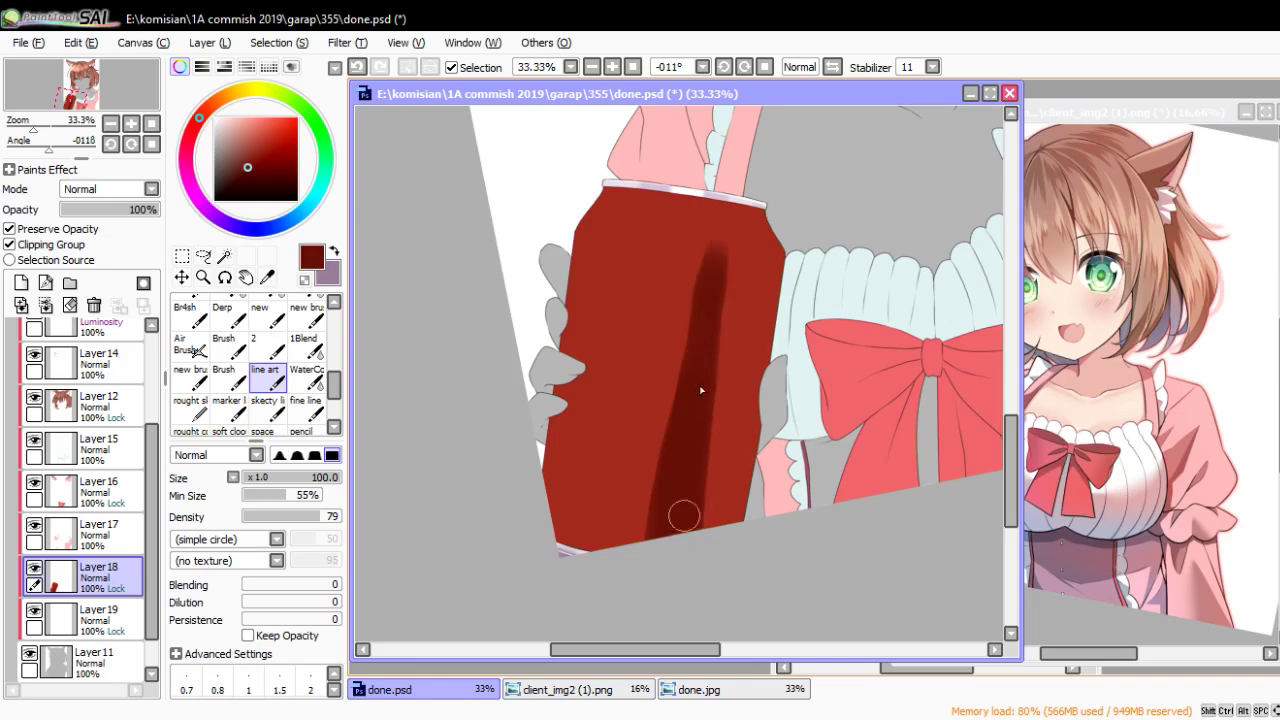
mouse_move(694, 463)
mouse_down()
mouse_move(731, 263)
mouse_move(690, 500)
mouse_up()
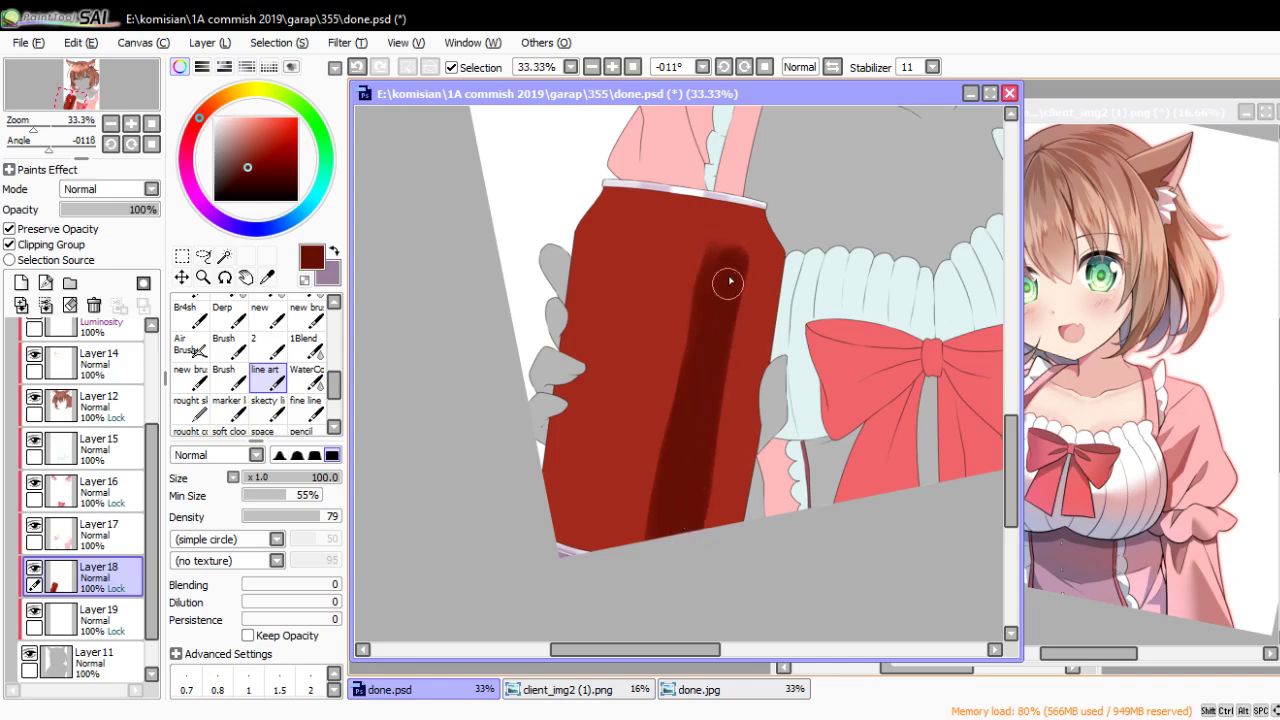
scroll(736, 248, up, 4)
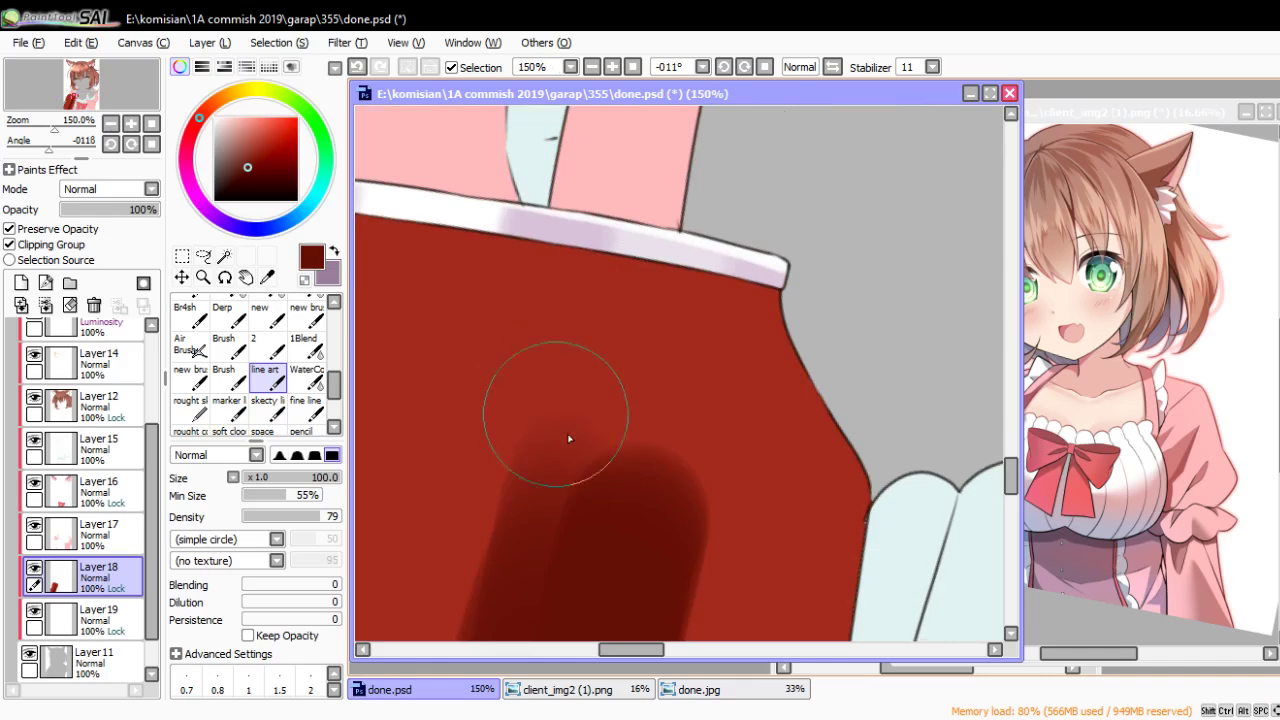
Extend the dark stripe up to the white rim with a smaller brush
key(bracketleft)
key(bracketleft)
mouse_move(586, 457)
mouse_down()
mouse_move(563, 223)
mouse_move(608, 457)
mouse_move(587, 345)
mouse_move(600, 229)
mouse_move(646, 460)
mouse_up()
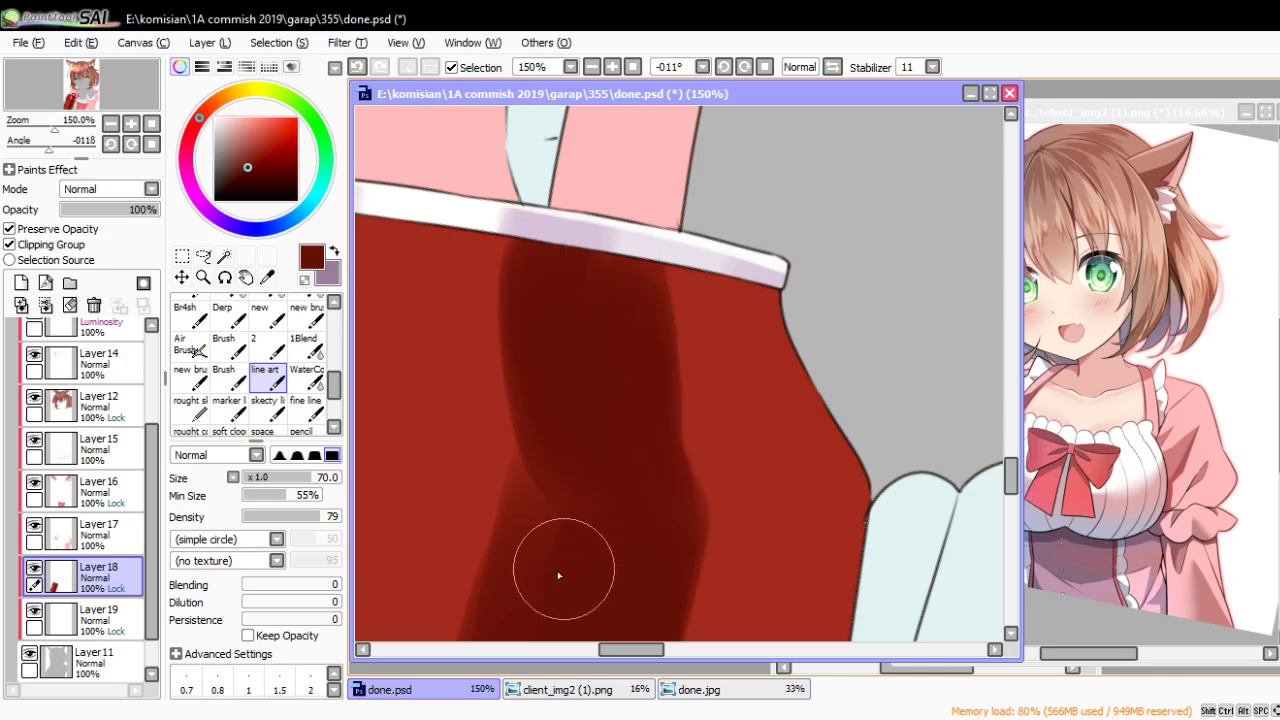
mouse_move(547, 549)
mouse_down()
mouse_move(543, 286)
mouse_move(594, 194)
mouse_up()
scroll(594, 194, down, 2)
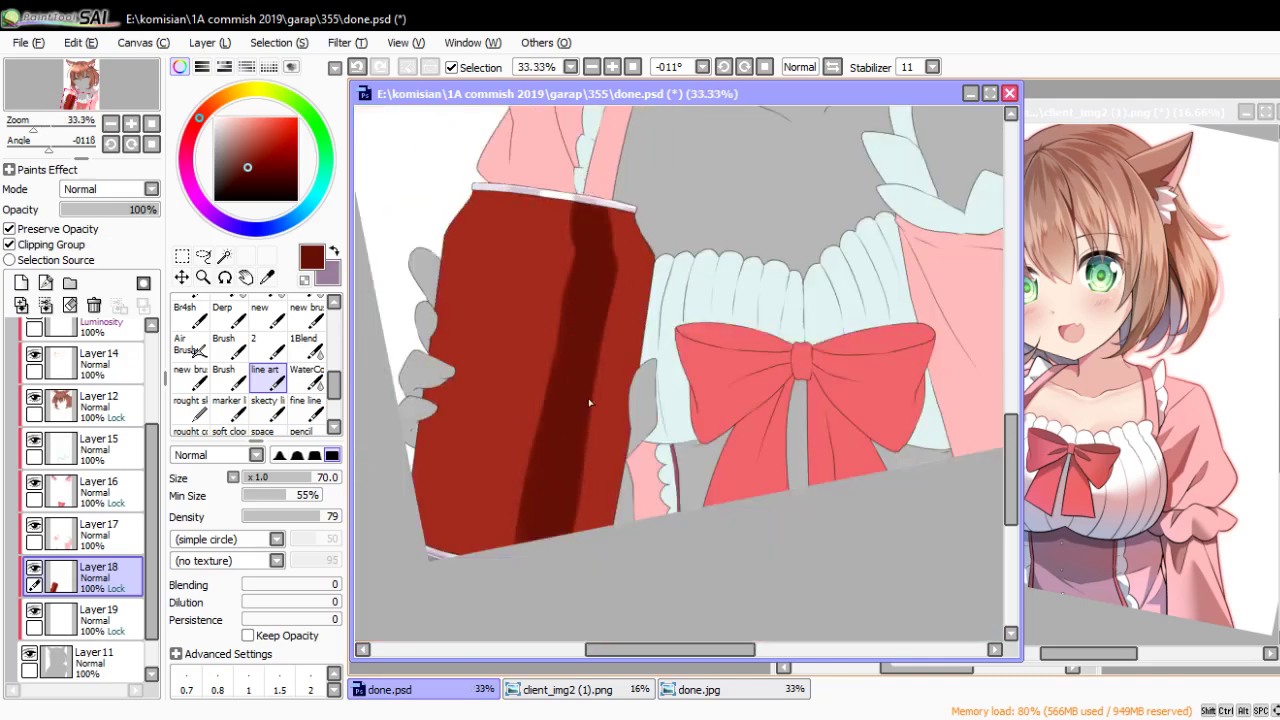
scroll(656, 370, down, 1)
key(Delete)
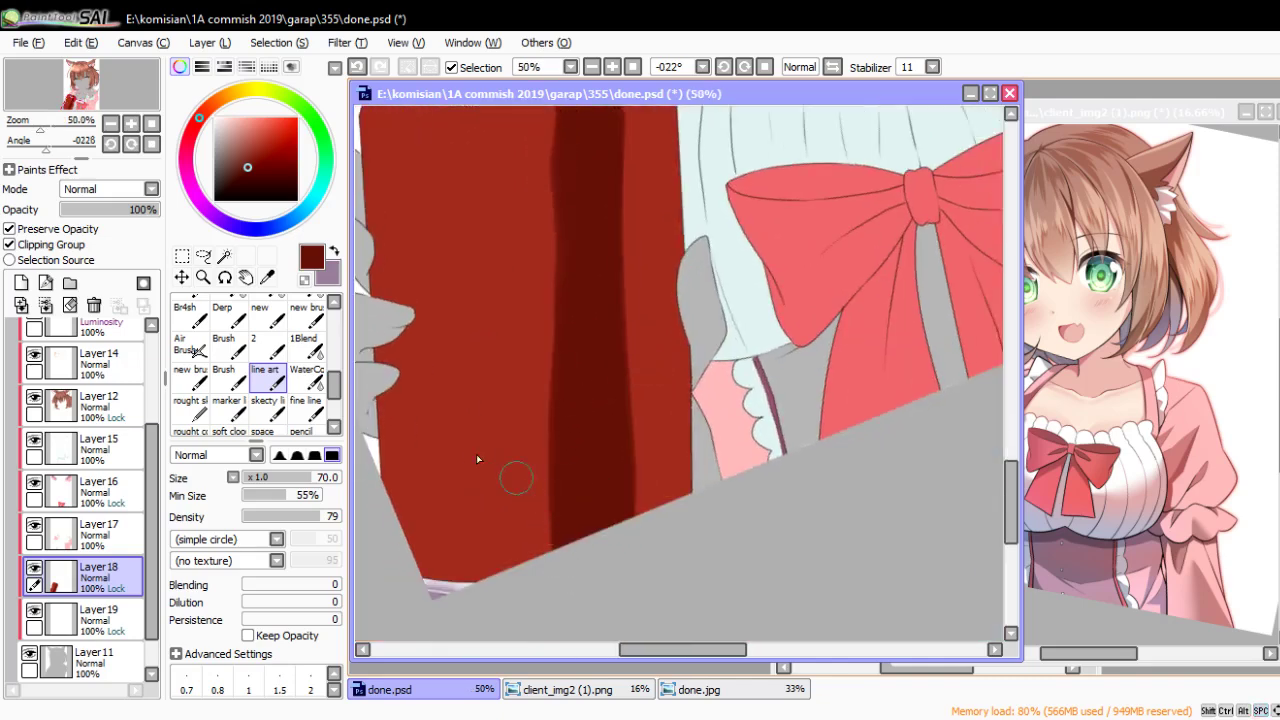
Soften the stripe's edges with the WaterColor brush
click(305, 376)
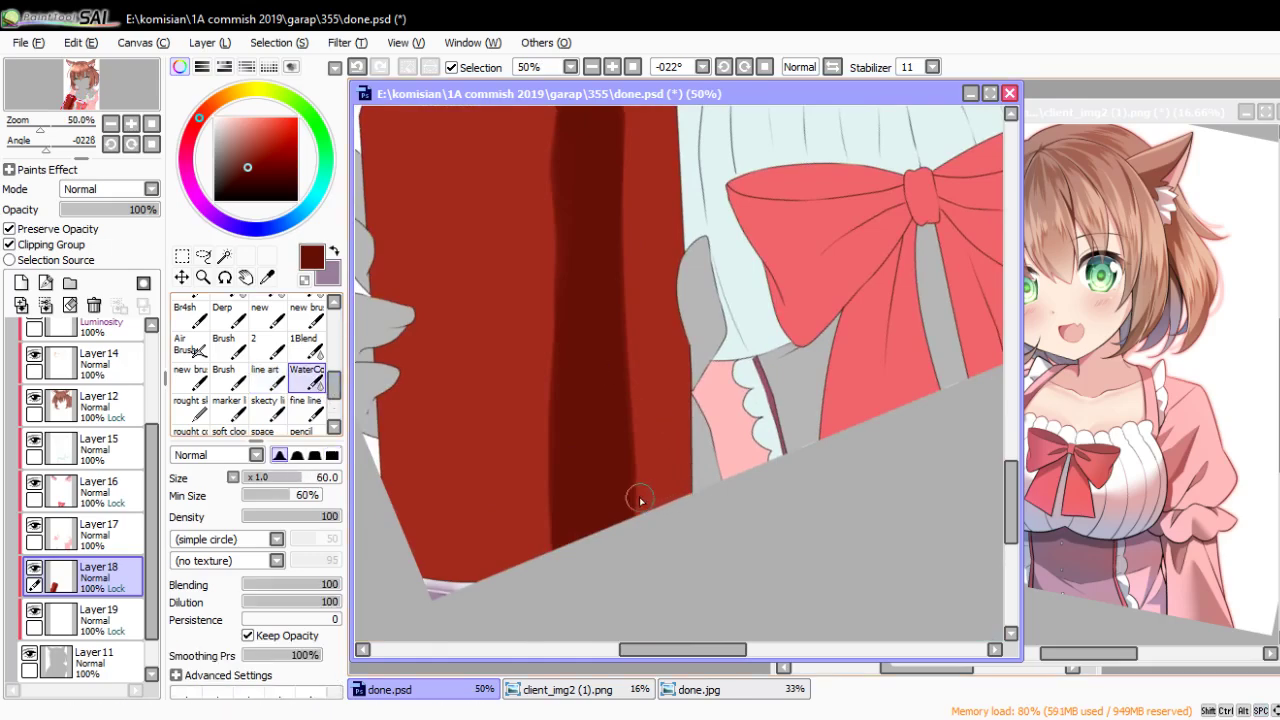
drag(634, 371, 623, 451)
scroll(640, 570, up, 3)
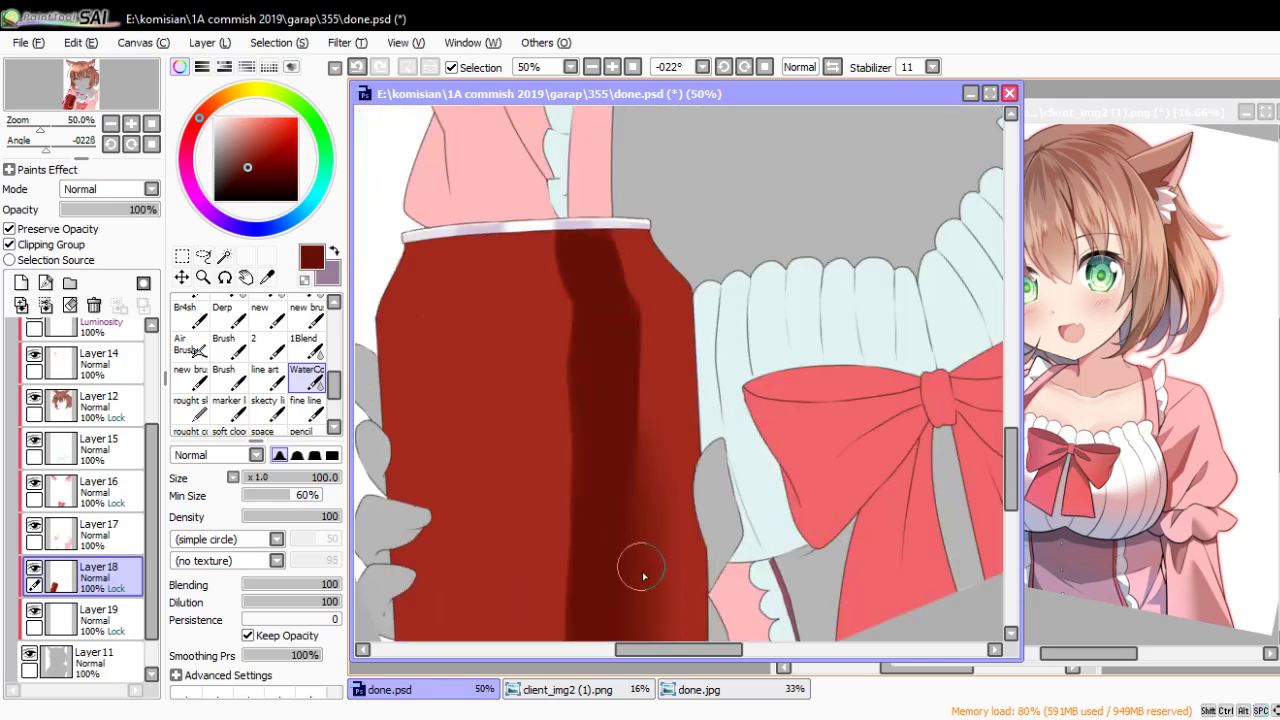
mouse_move(643, 576)
mouse_down()
mouse_move(640, 345)
mouse_move(606, 257)
mouse_up()
scroll(645, 229, down, 3)
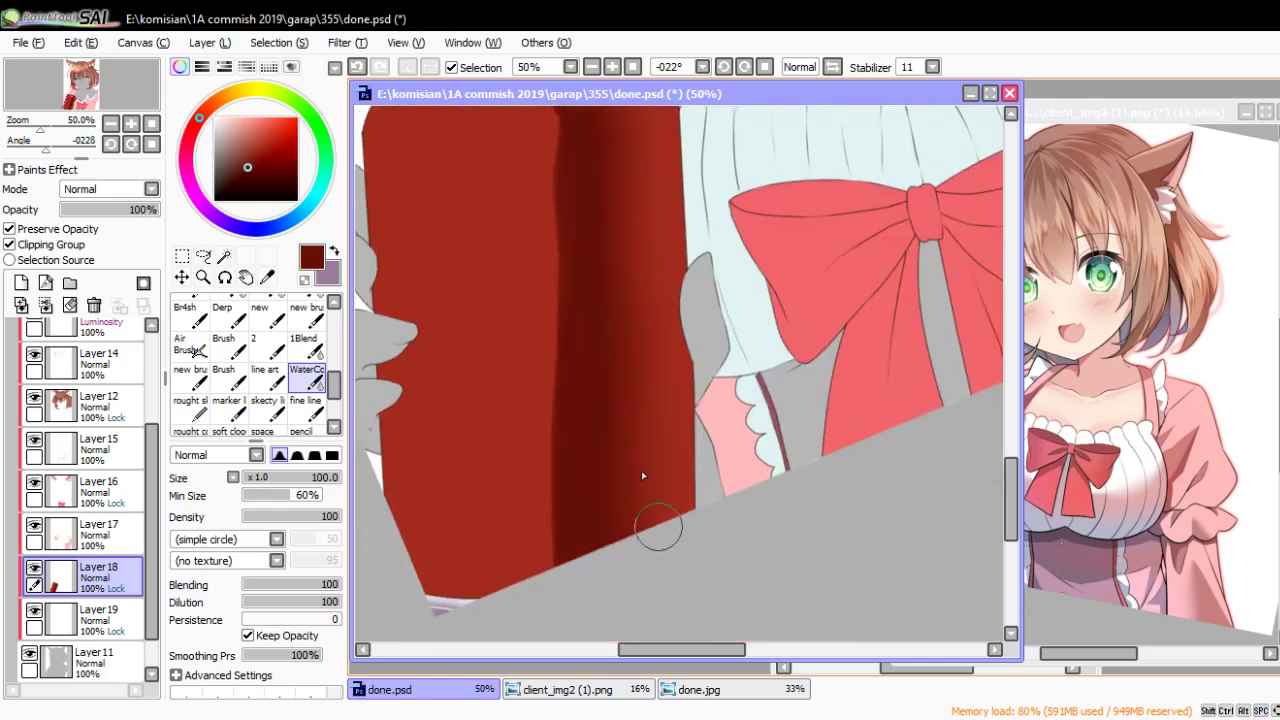
scroll(655, 420, left, 1)
key(n)
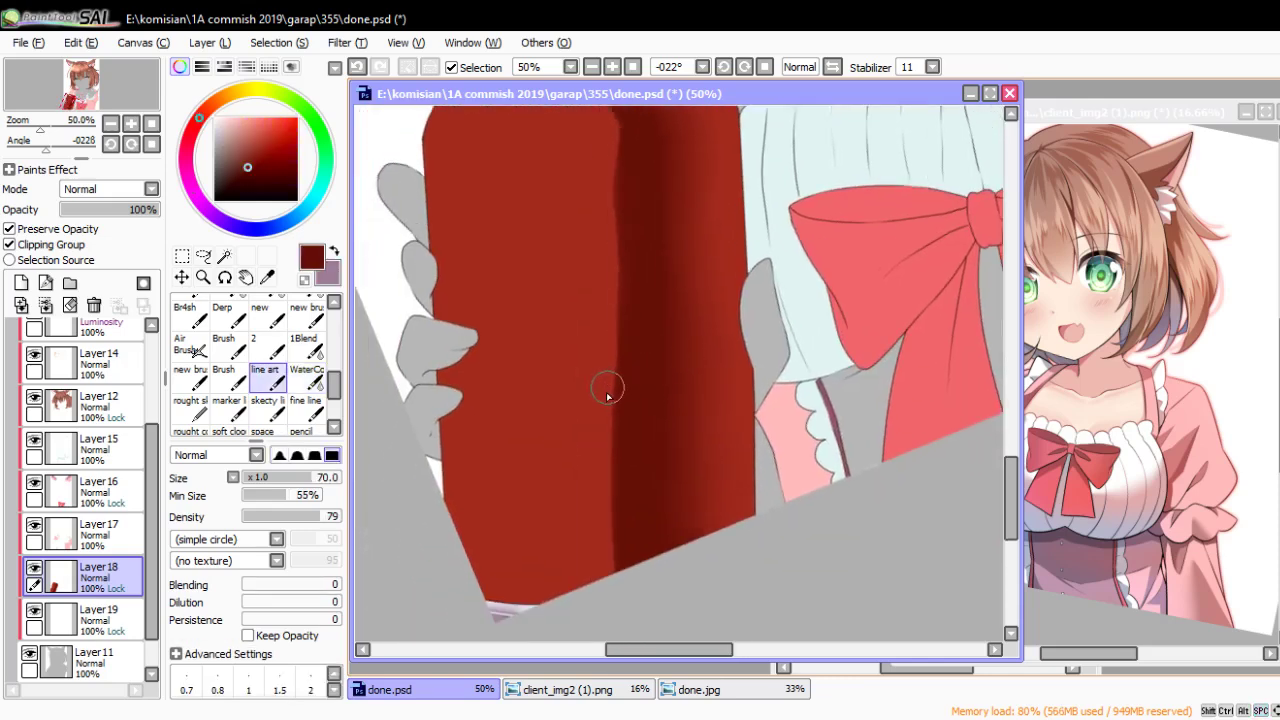
alt+click(607, 396)
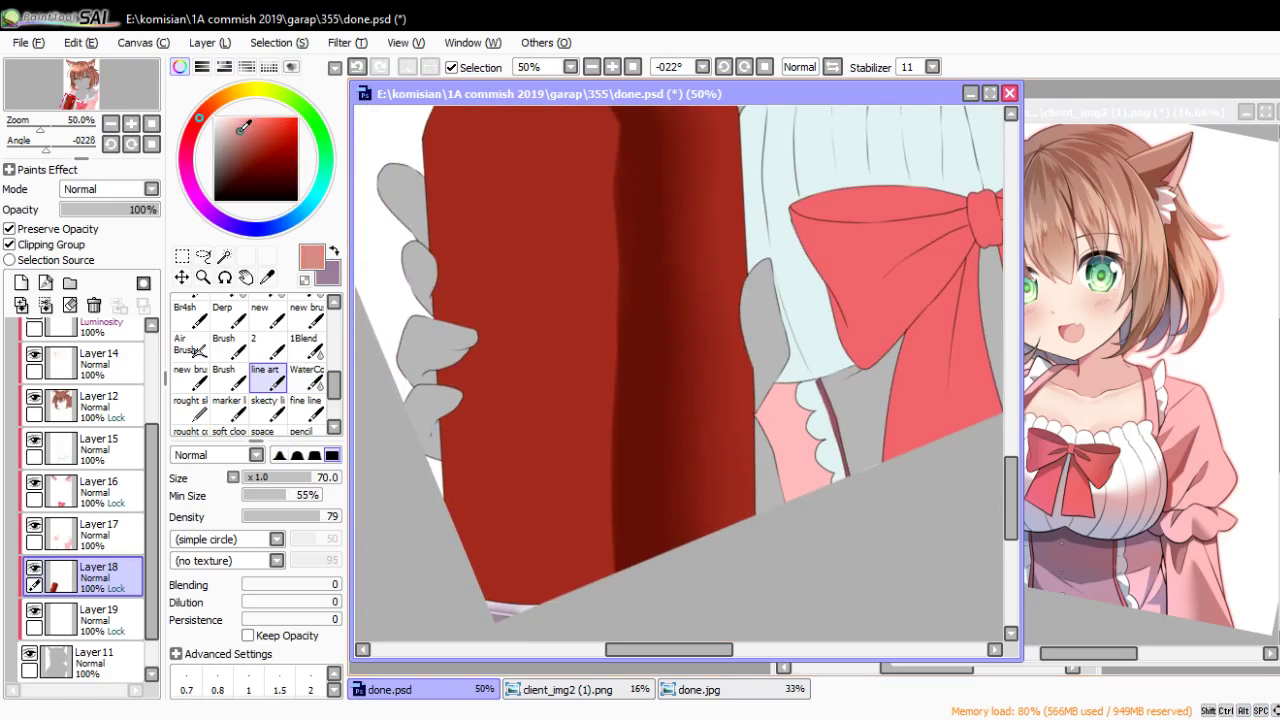
Cover the pale strip at the can's bottom and start pale pink strokes upward
drag(527, 606, 570, 536)
mouse_move(530, 605)
mouse_down()
mouse_move(578, 500)
mouse_move(583, 606)
mouse_move(600, 450)
mouse_up()
key(bracketright)
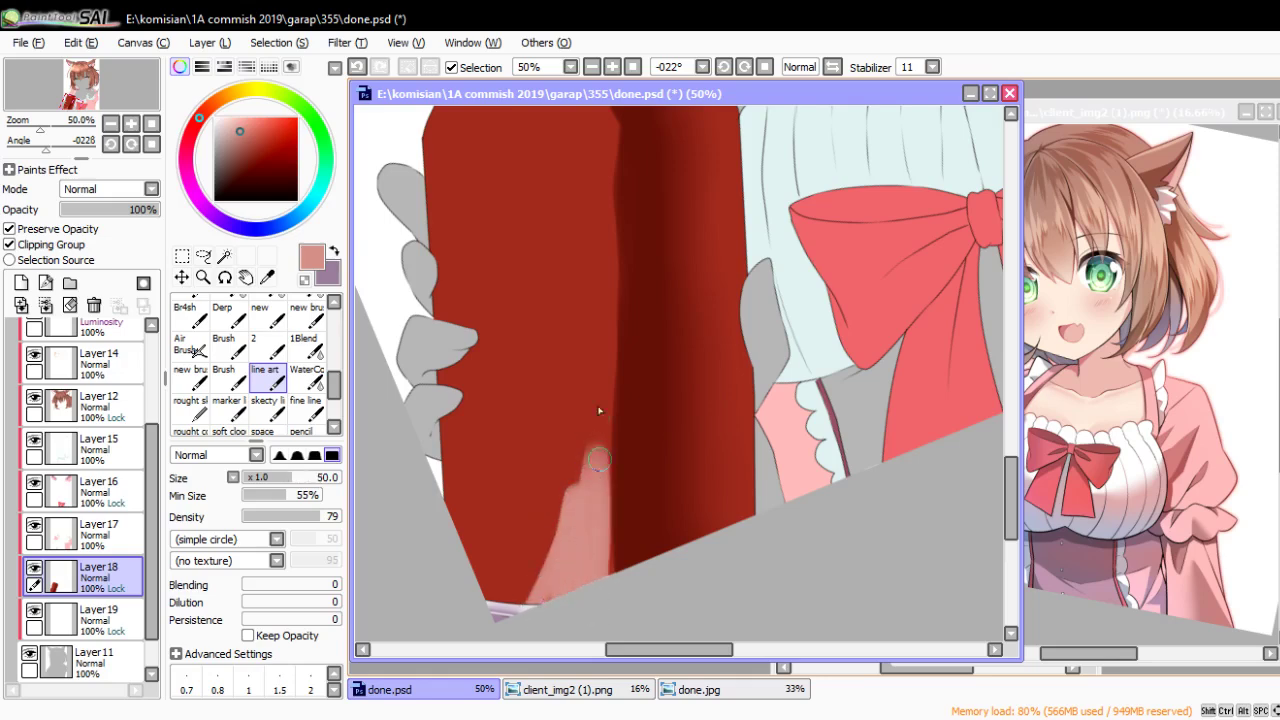
drag(605, 575, 598, 381)
drag(575, 520, 602, 360)
mouse_move(595, 440)
mouse_down()
mouse_move(600, 320)
mouse_move(605, 557)
mouse_up()
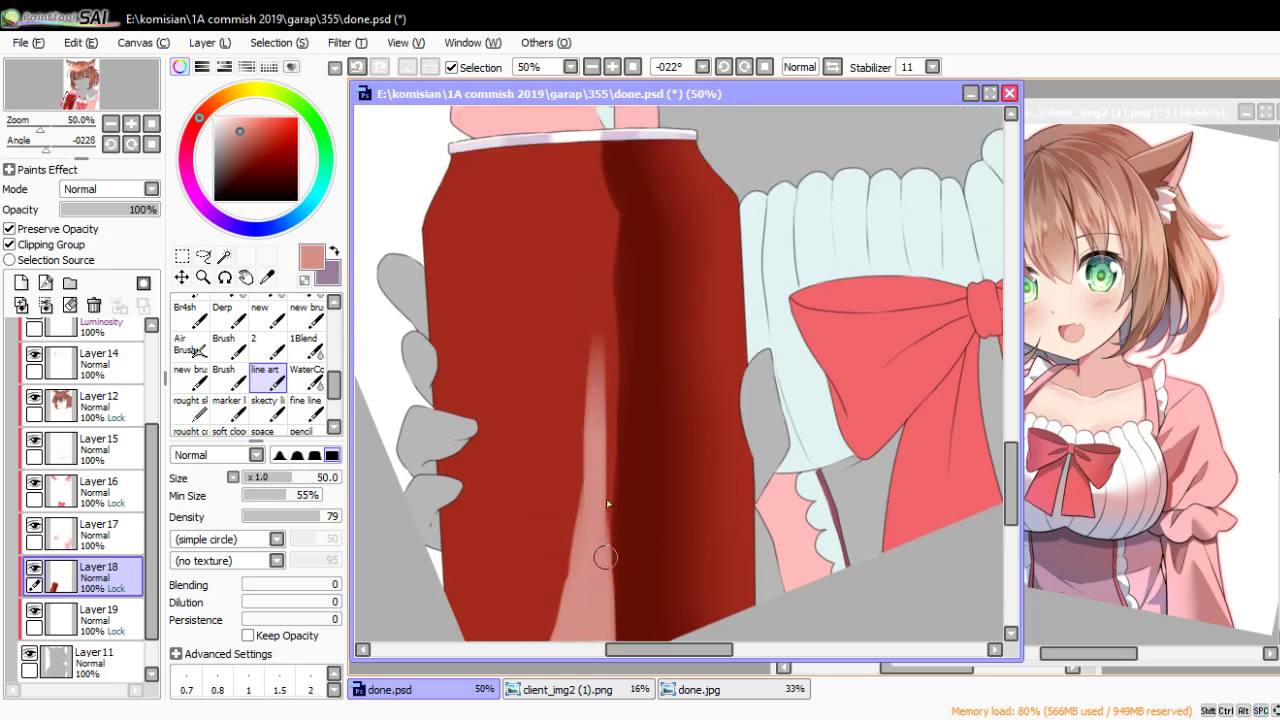
Paint a pale pink light band further up the can with a smaller brush
drag(607, 504, 583, 306)
scroll(583, 306, up, 3)
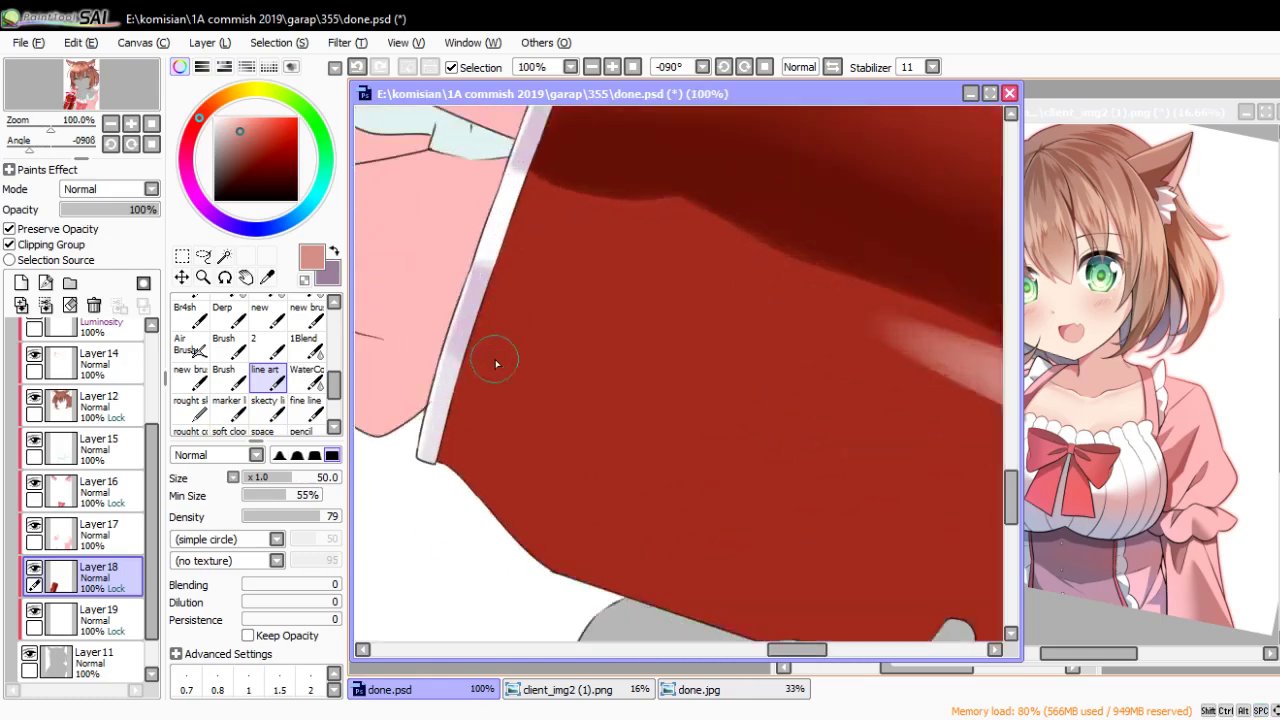
key(Delete)
key(Delete)
key(Delete)
key(bracketleft)
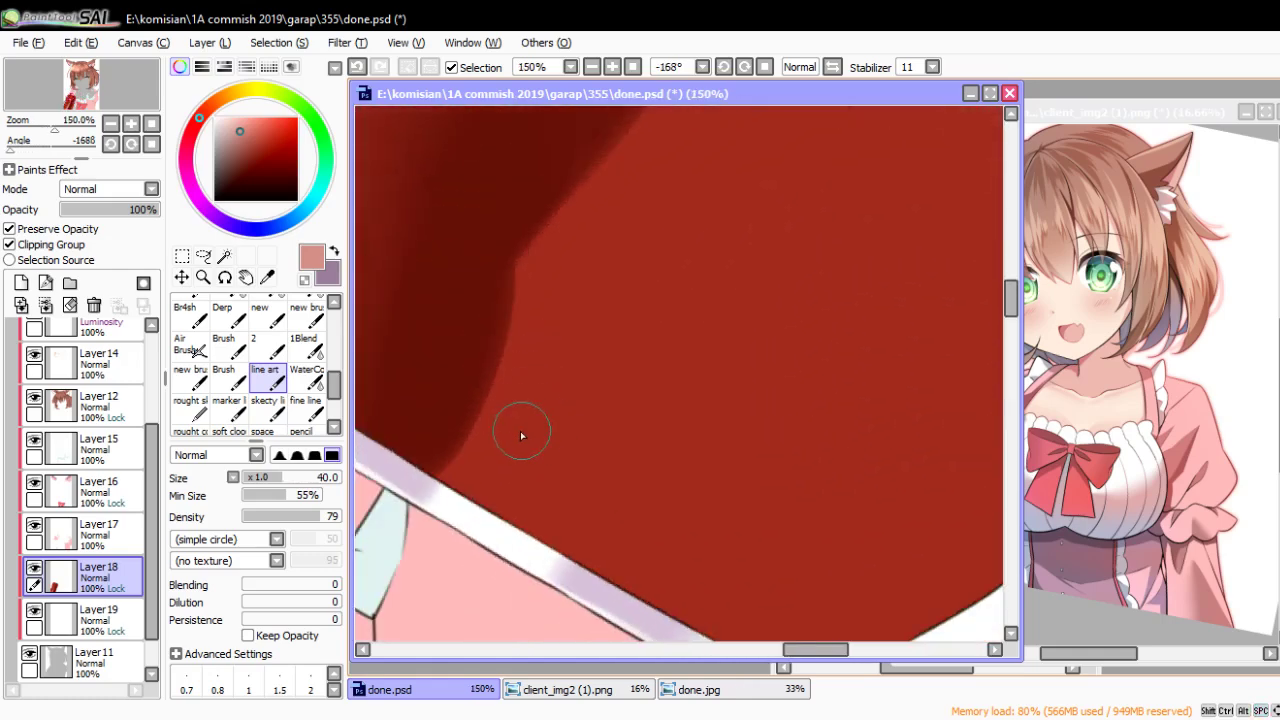
mouse_move(465, 497)
mouse_down()
mouse_move(500, 292)
mouse_move(440, 390)
mouse_up()
drag(500, 440, 509, 300)
mouse_move(515, 483)
mouse_down()
mouse_move(544, 239)
mouse_move(532, 410)
mouse_move(589, 417)
mouse_move(634, 323)
mouse_move(597, 300)
mouse_move(620, 410)
mouse_up()
scroll(549, 243, down, 3)
scroll(532, 410, up, 2)
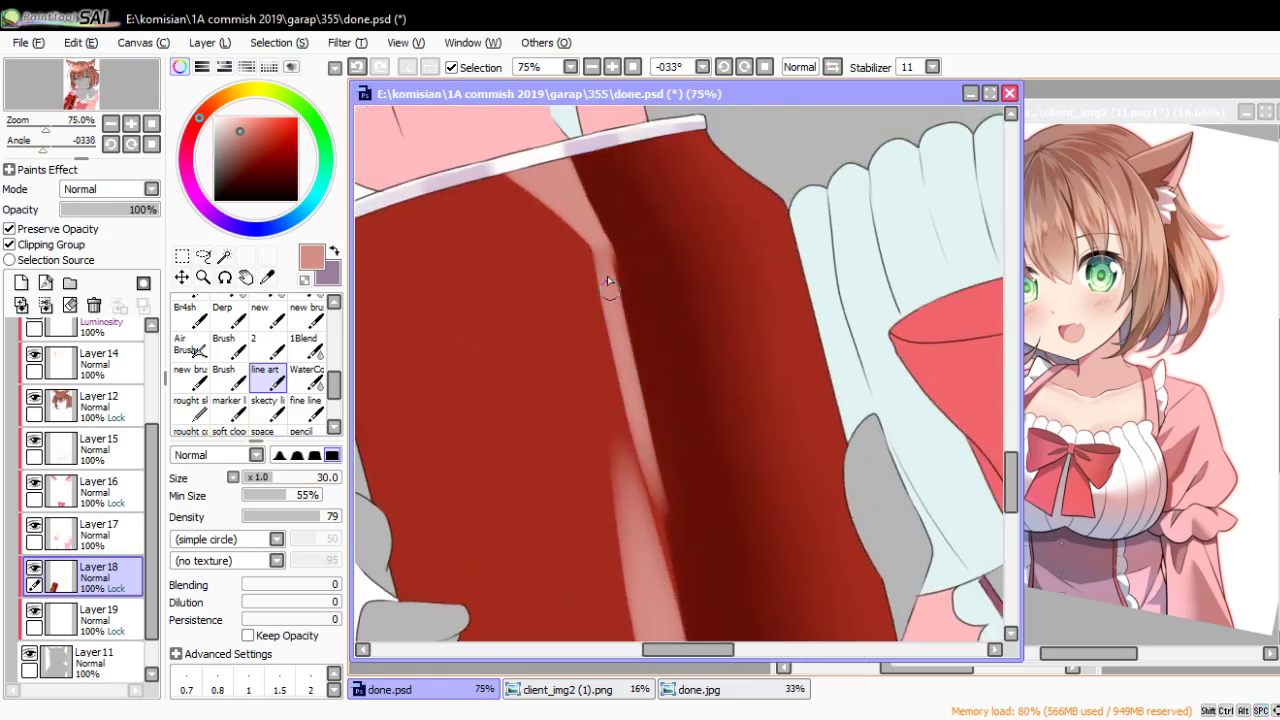
Redraw the pale pink highlight from the can's bottom up to its rim
key(ctrl+z)
drag(605, 271, 620, 460)
scroll(607, 245, down, 2)
drag(594, 203, 655, 536)
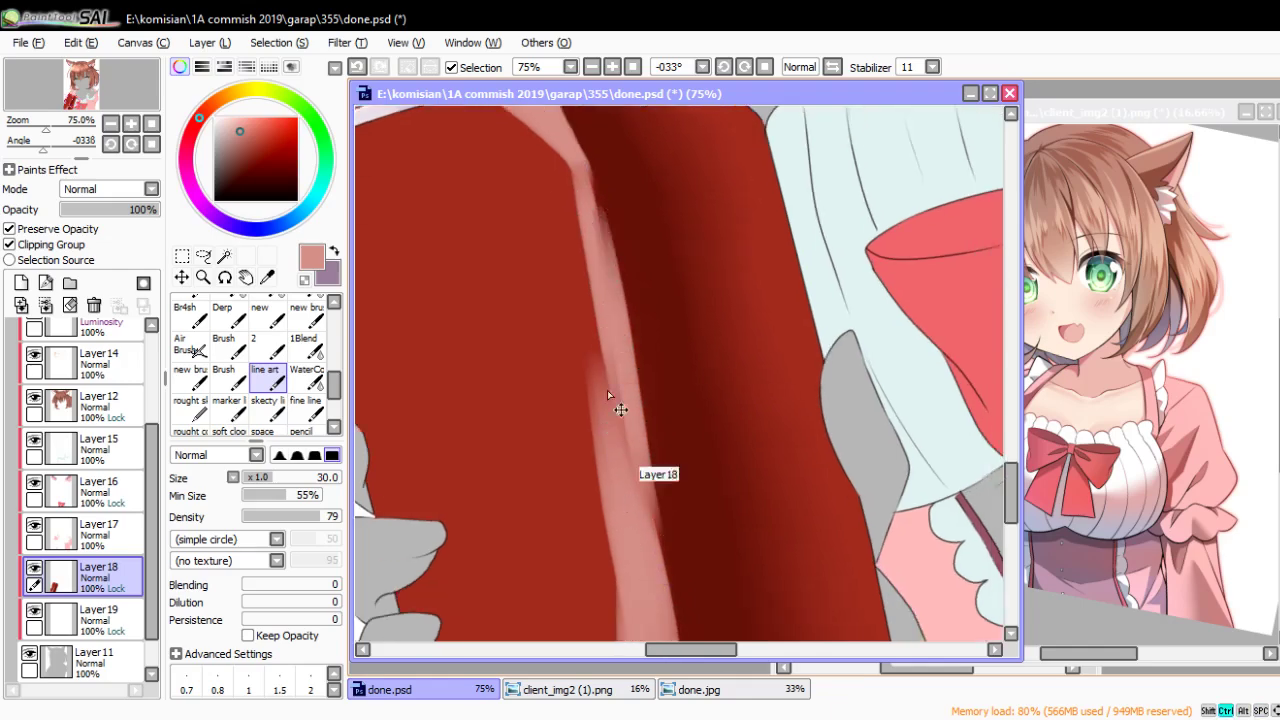
key(ctrl+z)
mouse_move(600, 290)
mouse_down()
mouse_move(650, 605)
mouse_move(591, 337)
mouse_move(601, 368)
mouse_move(623, 343)
mouse_move(591, 434)
mouse_up()
drag(580, 512, 613, 232)
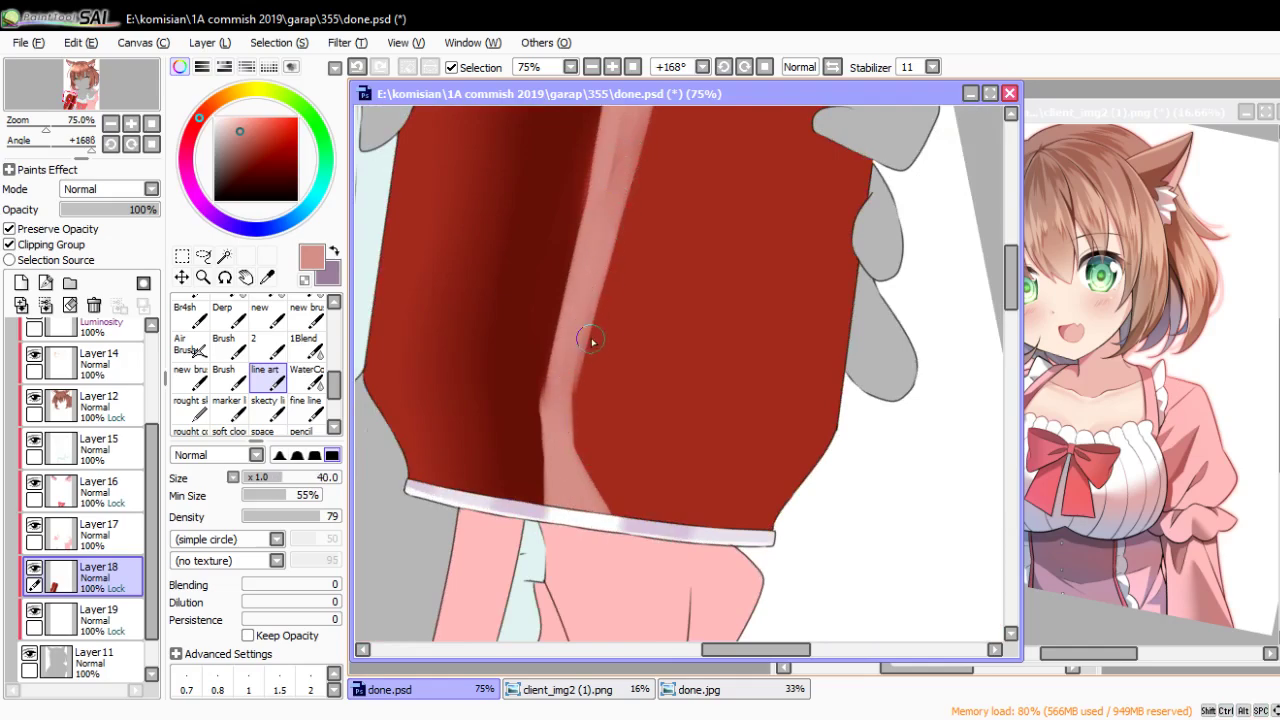
mouse_move(591, 341)
mouse_down()
mouse_move(603, 426)
mouse_move(627, 430)
mouse_move(540, 505)
mouse_move(600, 235)
mouse_move(543, 459)
mouse_up()
alt+click(571, 420)
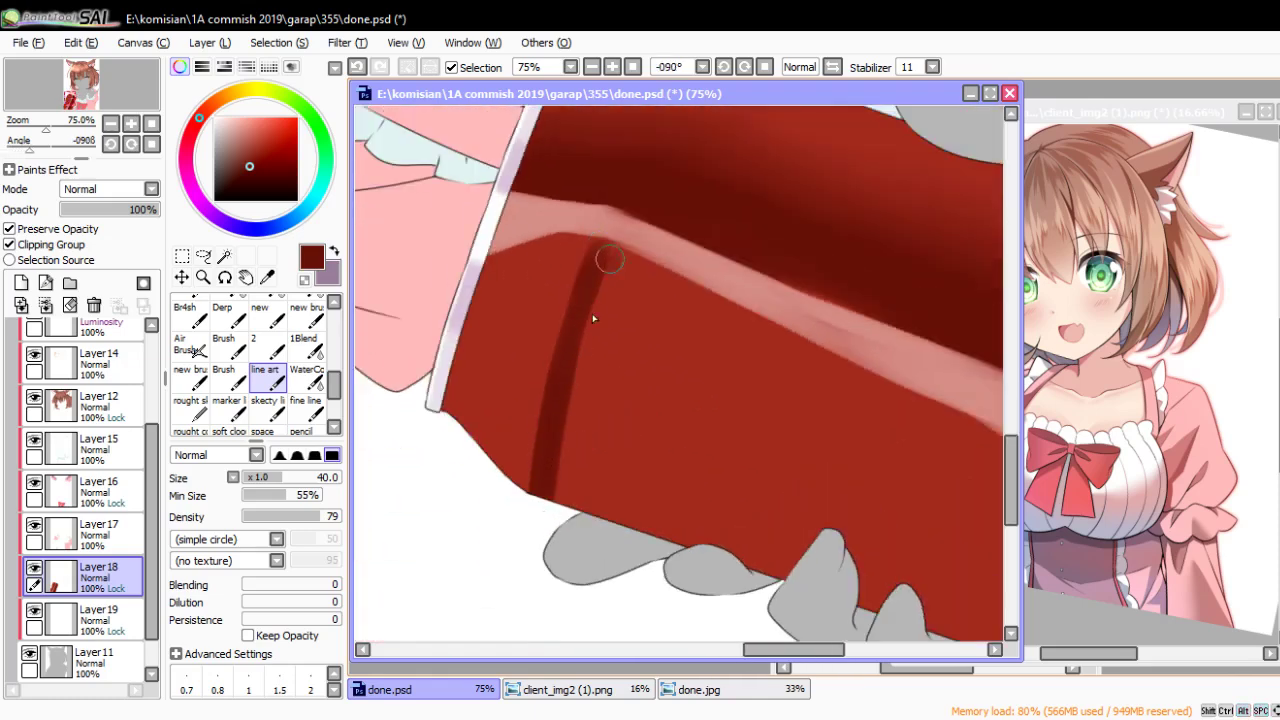
Widen and darken the dark stripe down the can, then soften its lower end with watercolour
drag(610, 260, 589, 354)
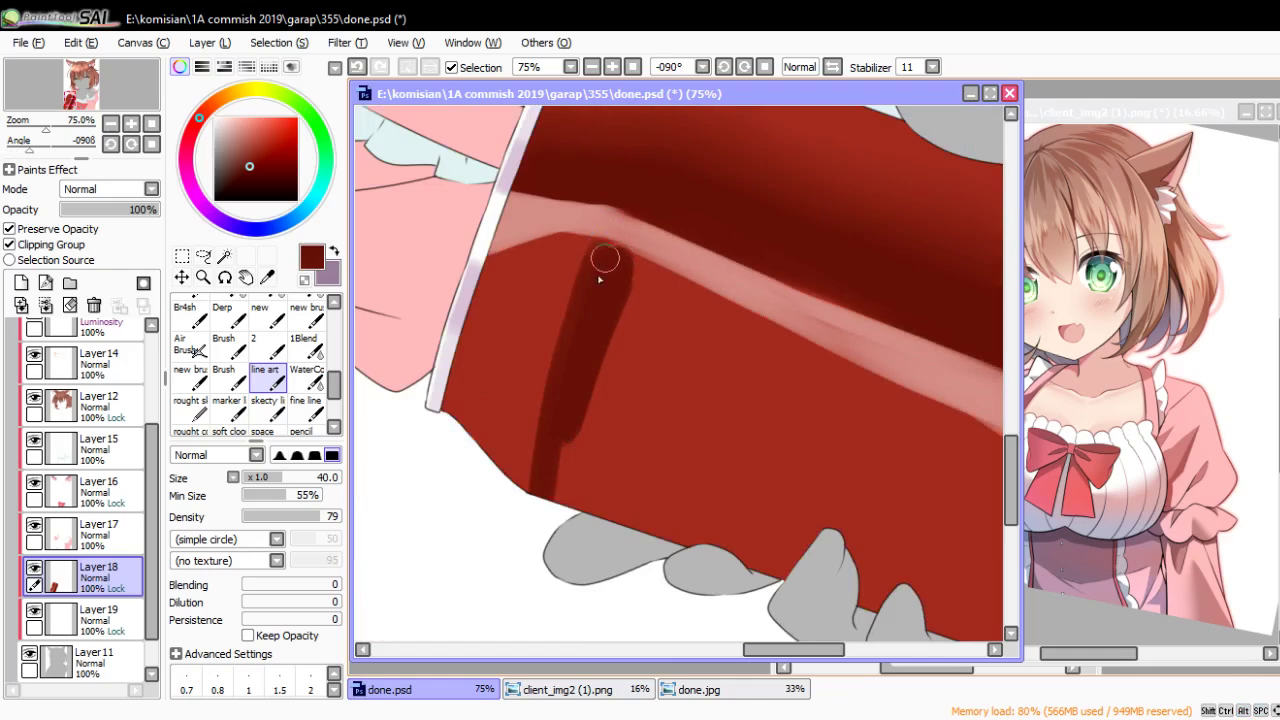
drag(593, 376, 566, 450)
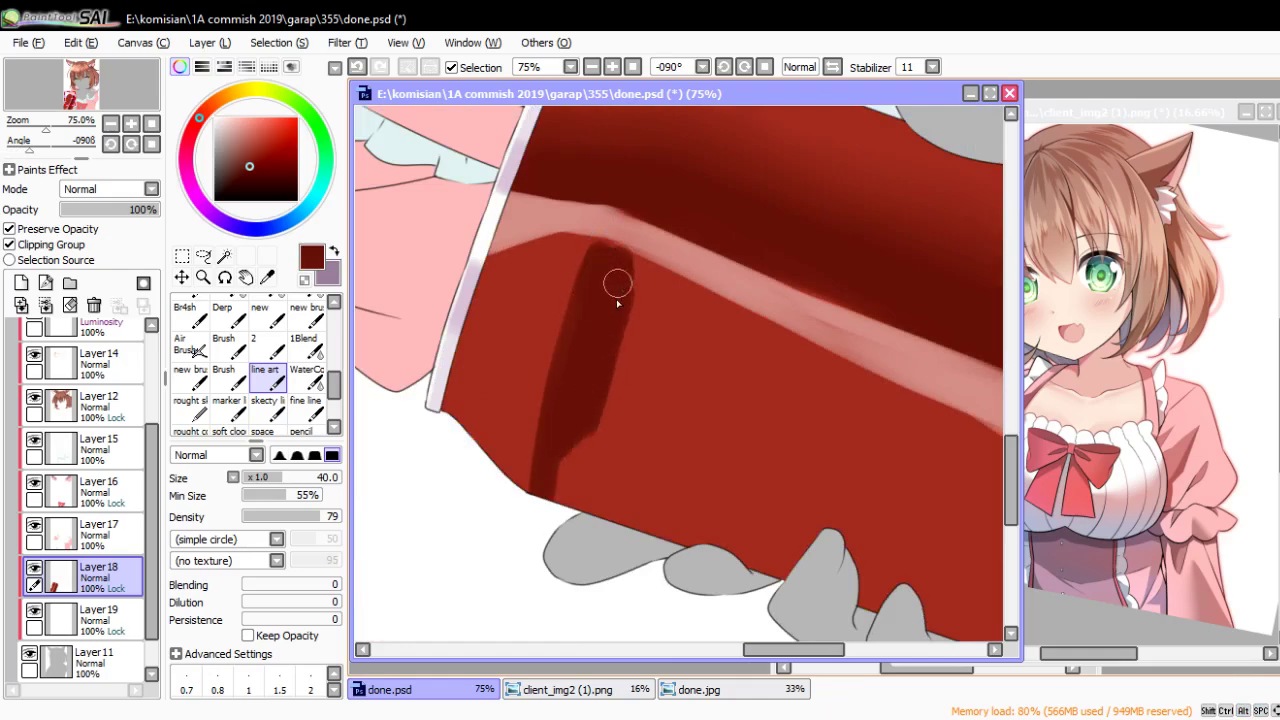
click(305, 375)
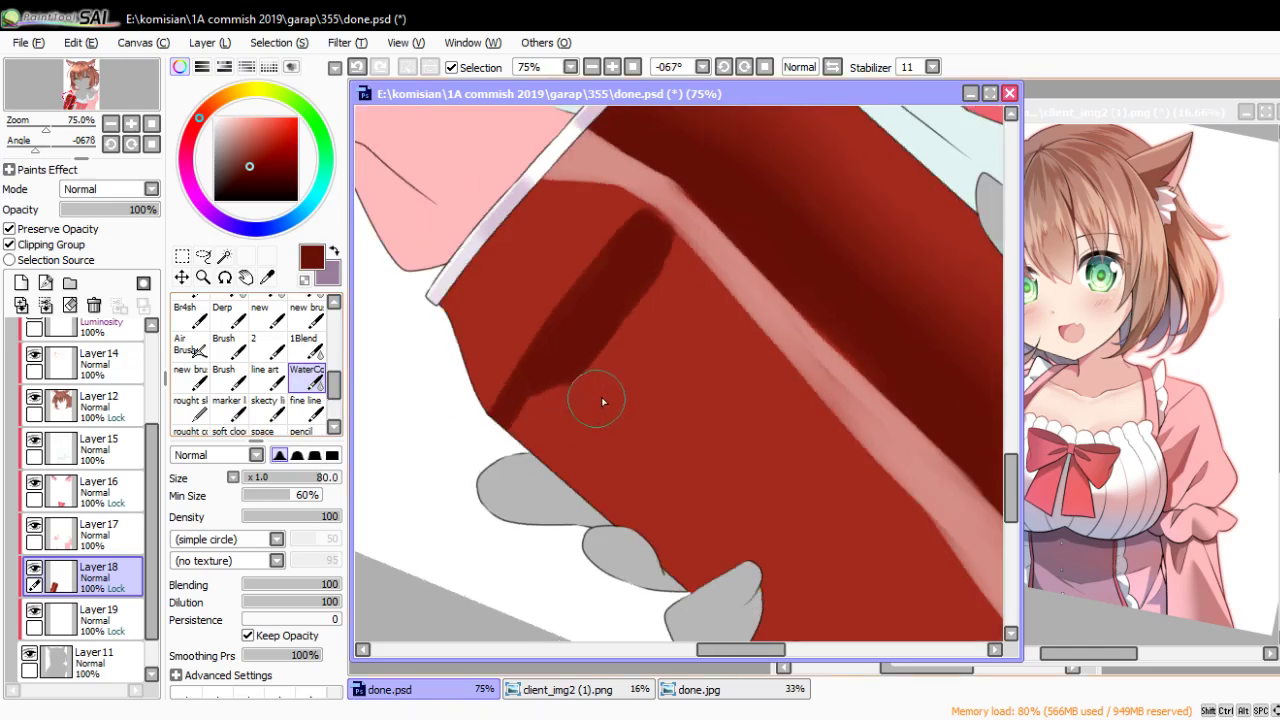
drag(512, 462, 613, 340)
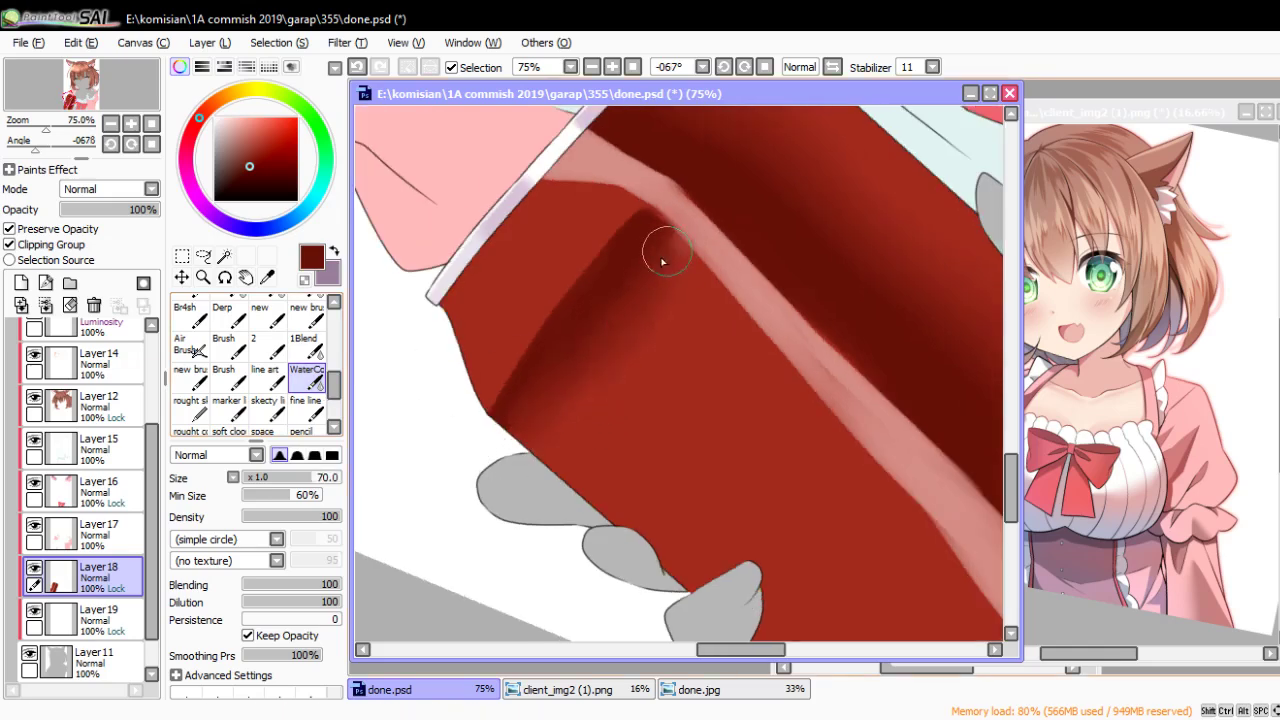
scroll(643, 275, down, 3)
mouse_move(705, 286)
mouse_down()
mouse_move(789, 430)
mouse_move(735, 443)
mouse_up()
Blend the pink stripe into the red and paint a lighter highlight along it
mouse_move(657, 490)
mouse_down()
mouse_move(700, 440)
mouse_move(735, 350)
mouse_up()
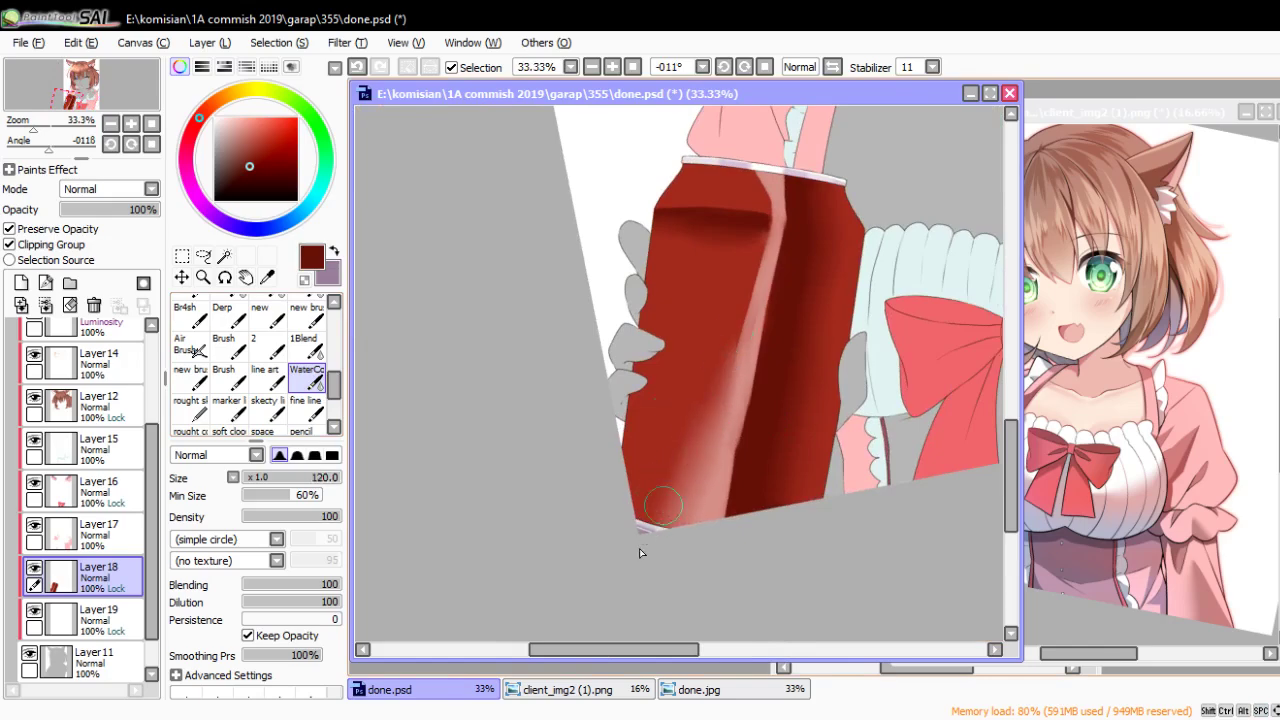
key(bracketleft)
key(bracketleft)
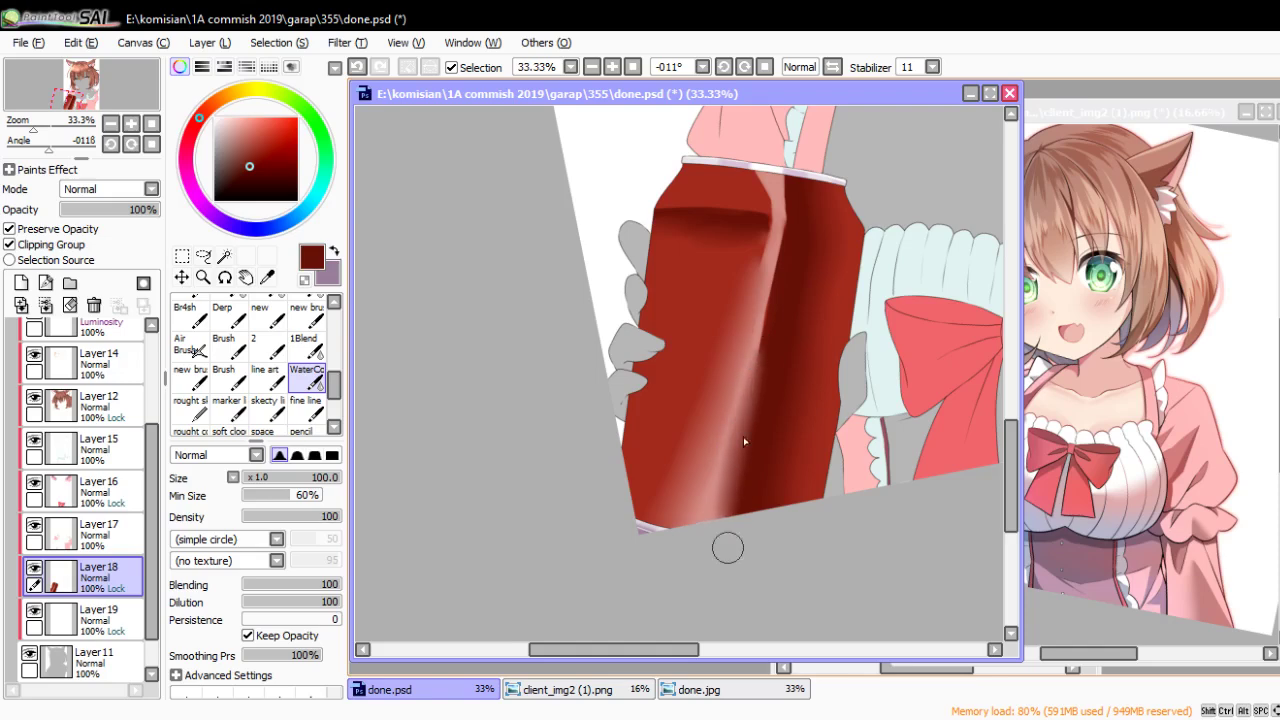
mouse_move(730, 440)
mouse_down()
mouse_move(785, 195)
mouse_move(759, 259)
mouse_up()
key(bracketleft)
key(bracketright)
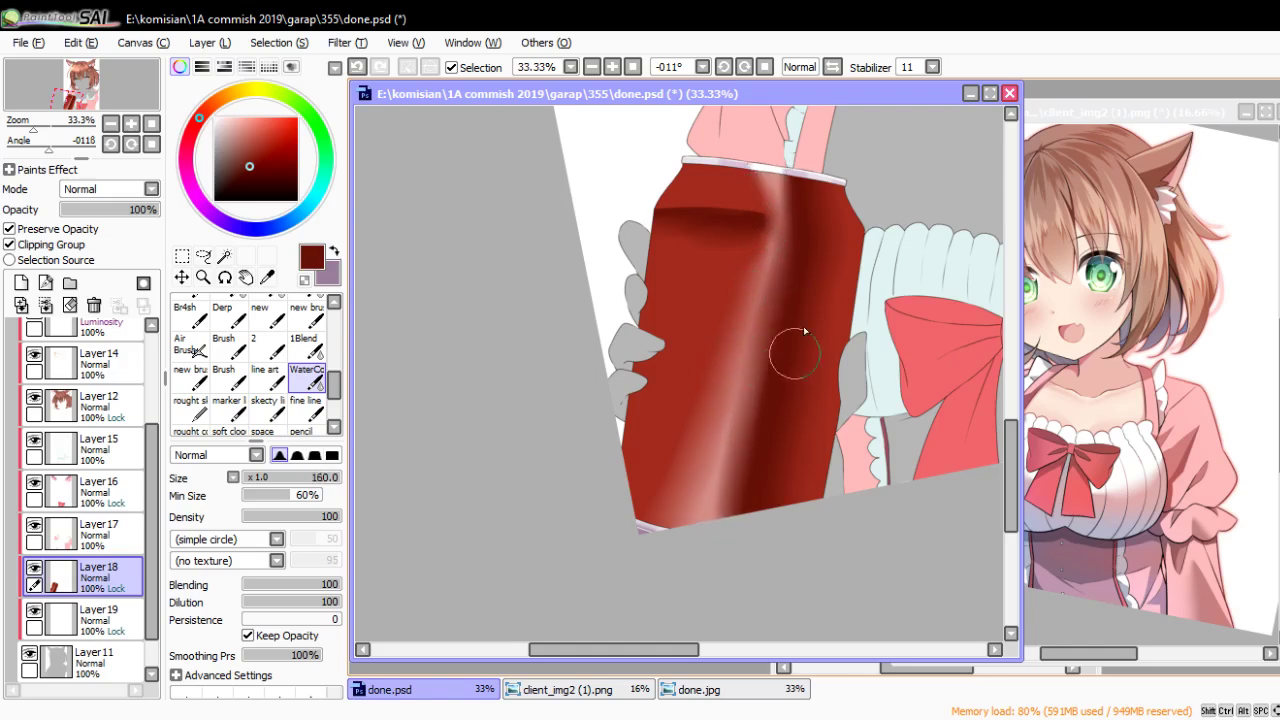
key(bracketright)
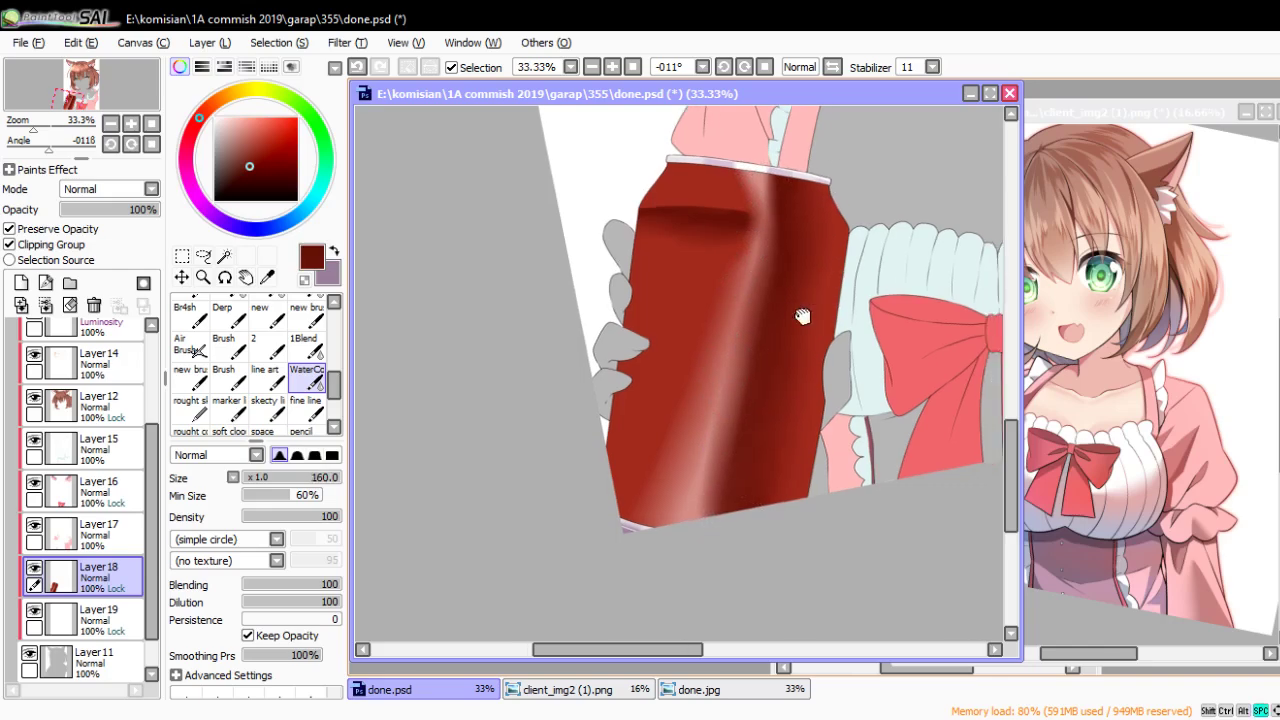
mouse_move(843, 256)
mouse_down()
mouse_move(828, 253)
mouse_move(771, 577)
mouse_up()
Soften and darken the can's crease shadow, blending it downward with the watercolour brush
key(x)
click(190, 345)
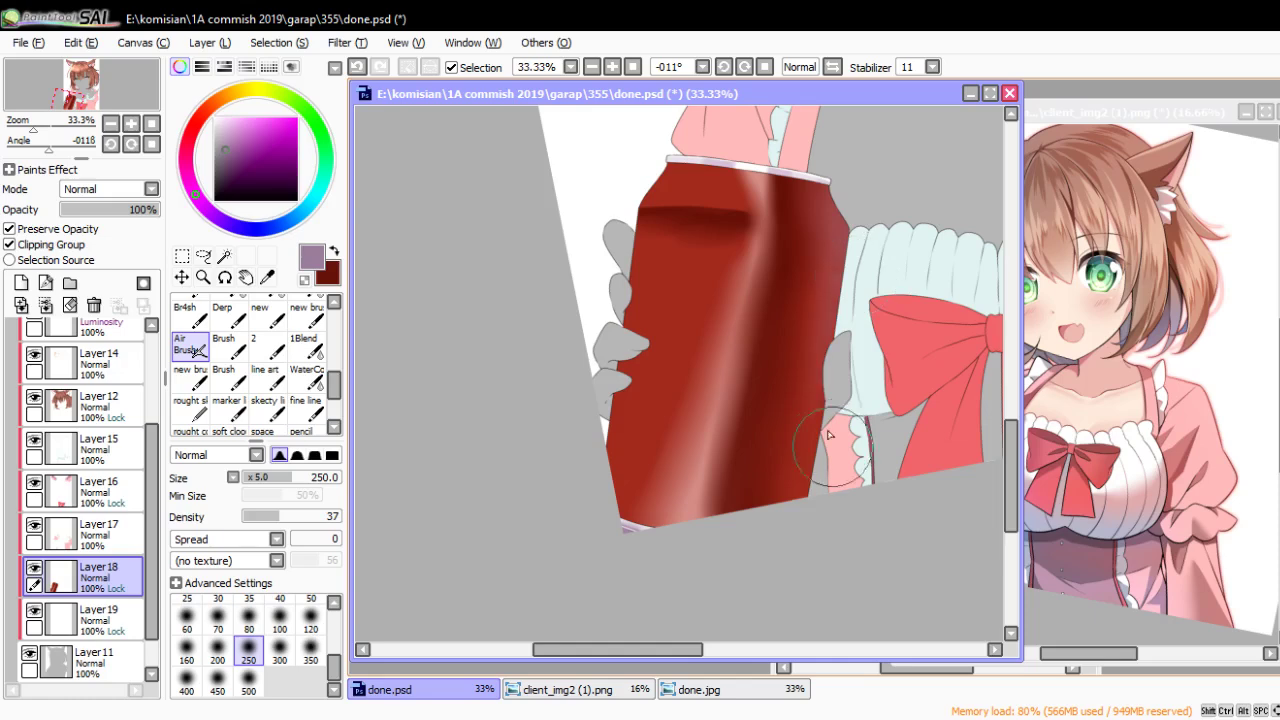
key(b)
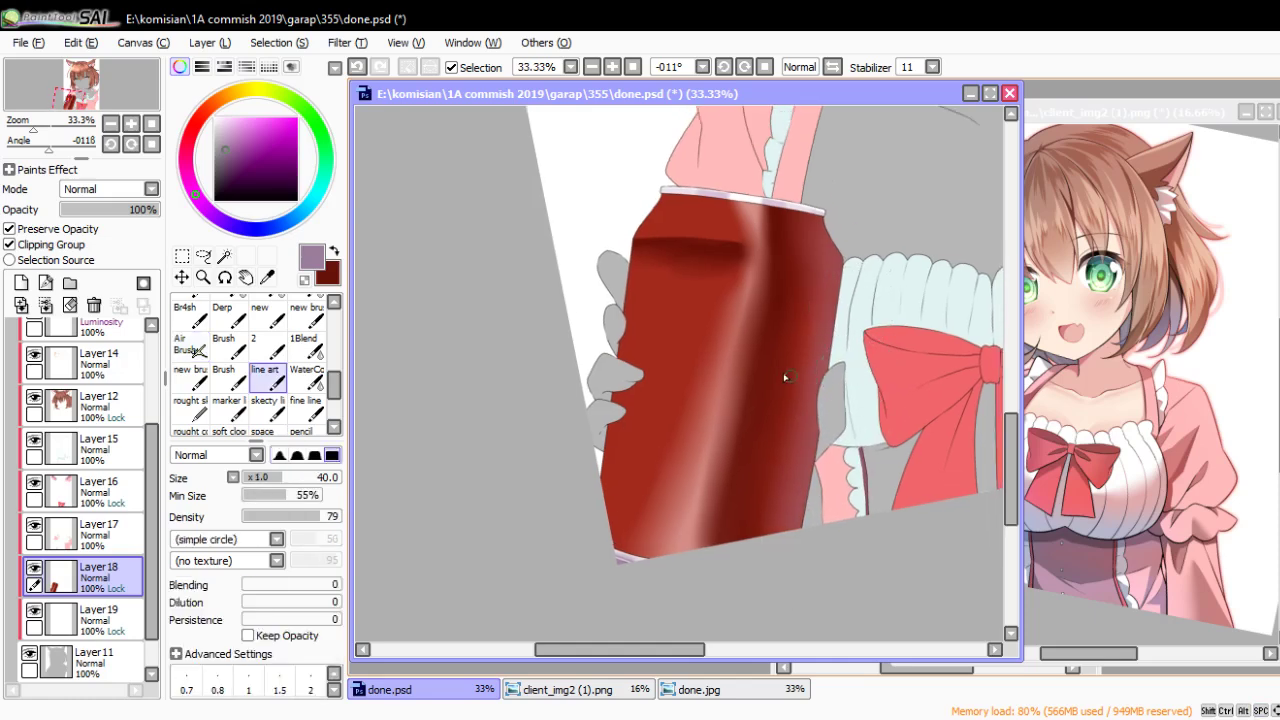
drag(862, 335, 789, 489)
scroll(700, 380, up, 1)
drag(631, 274, 416, 368)
click(307, 375)
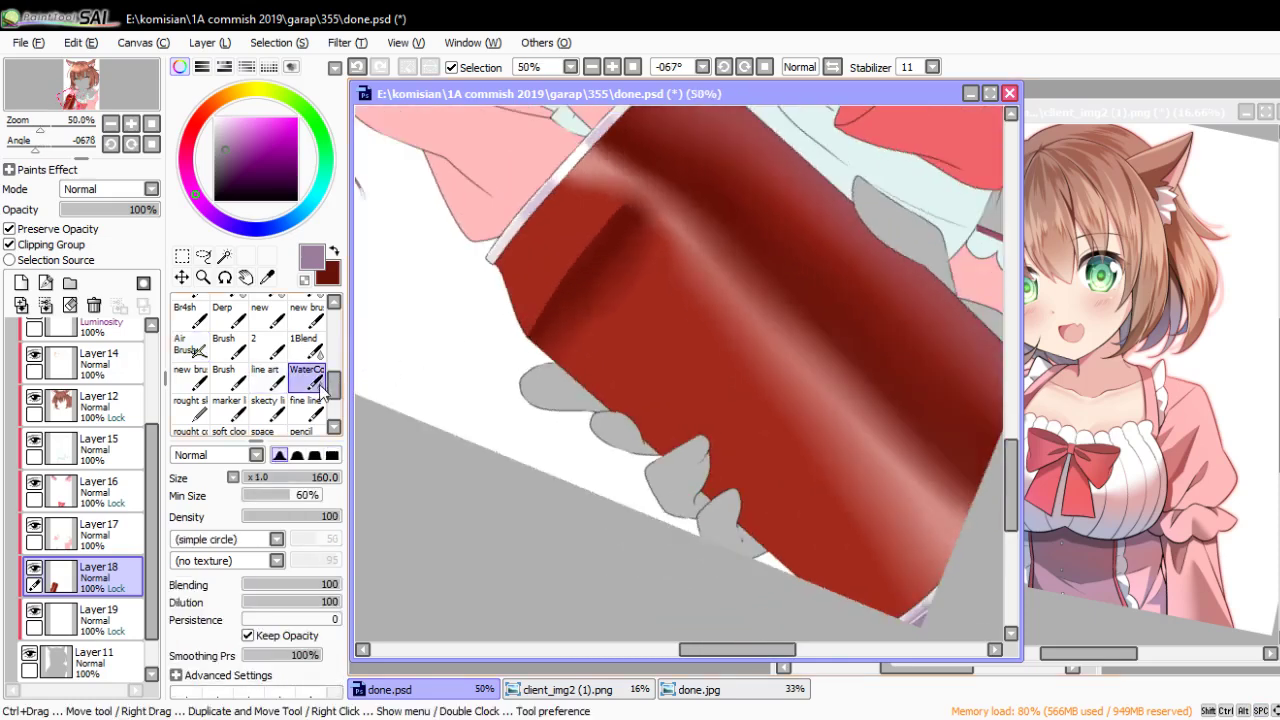
drag(540, 332, 510, 390)
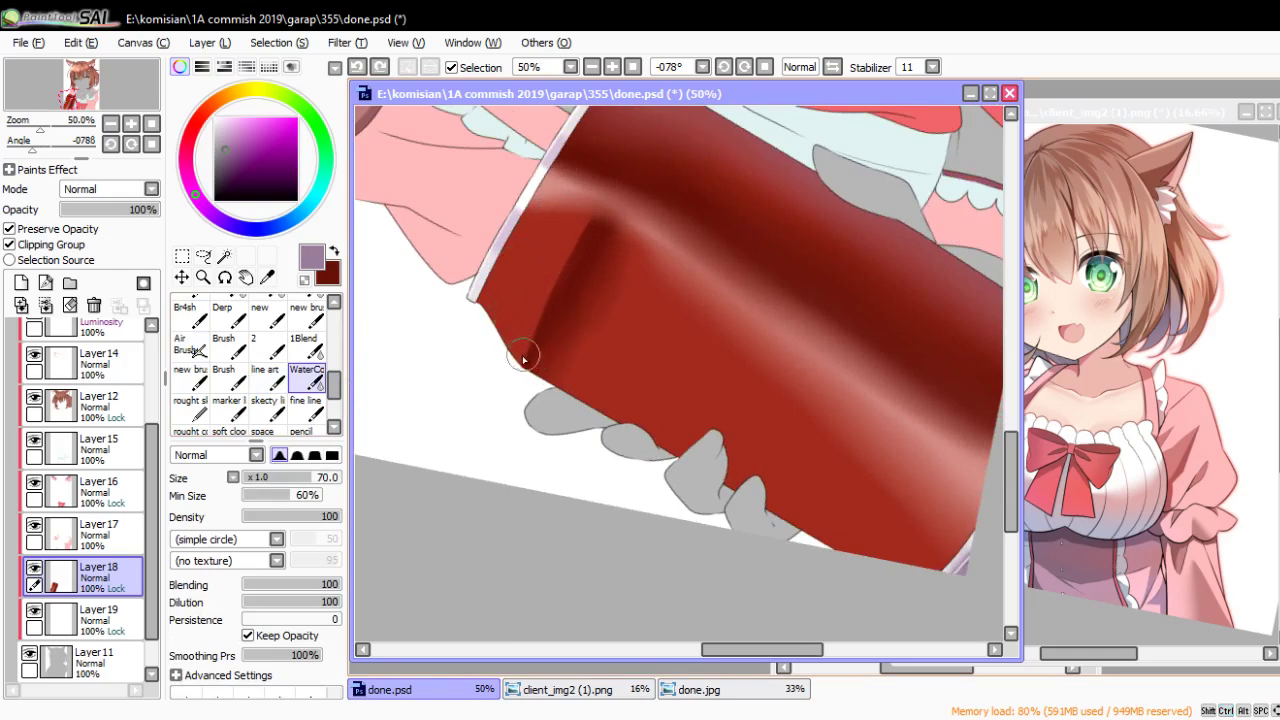
key(bracketleft)
key(bracketleft)
key(bracketleft)
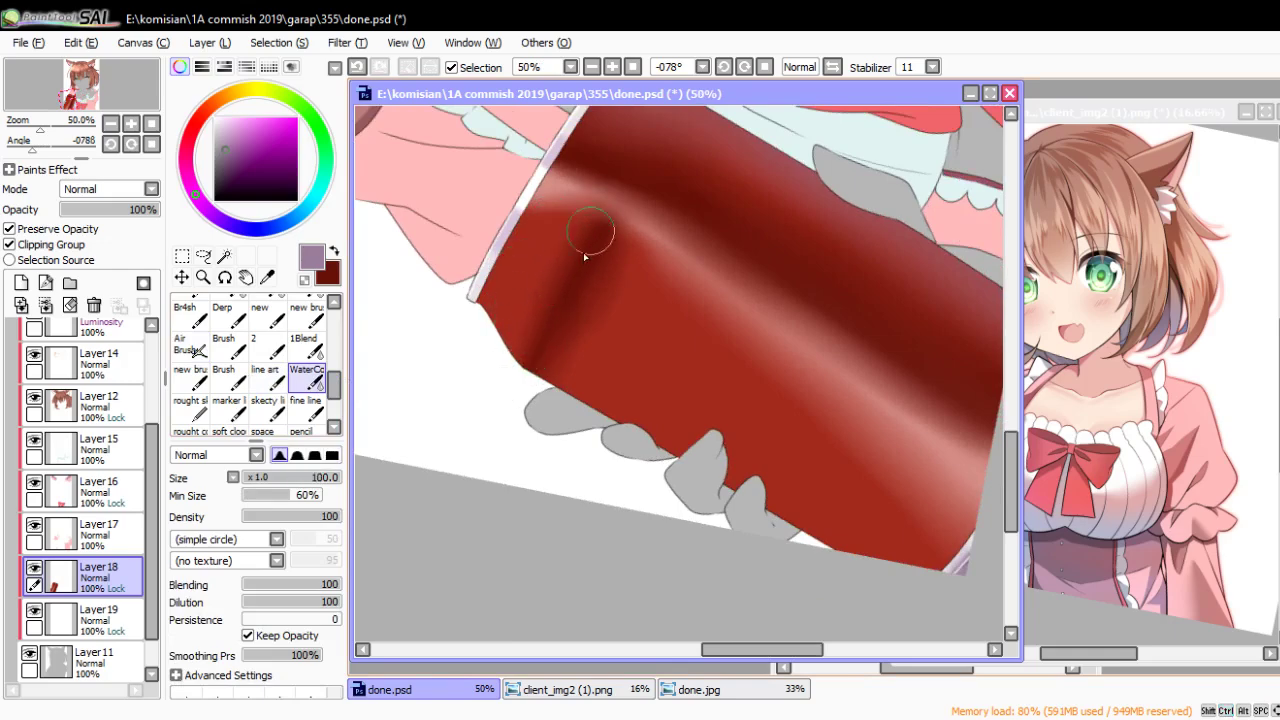
key(bracketright)
key(bracketright)
key(bracketright)
drag(590, 232, 565, 365)
alt+click(606, 341)
Paint pale pink highlight streaks and a highlight blob on the can
scroll(563, 191, up, 3)
alt+click(565, 193)
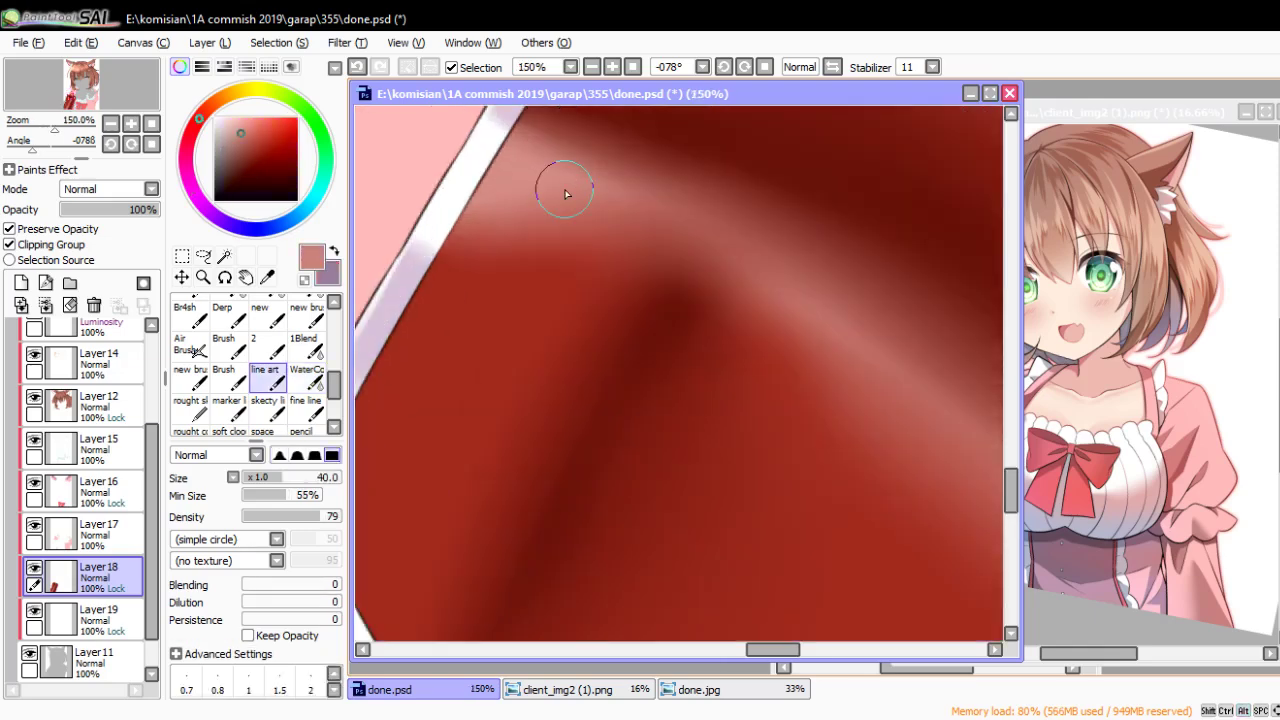
click(234, 122)
drag(425, 397, 580, 309)
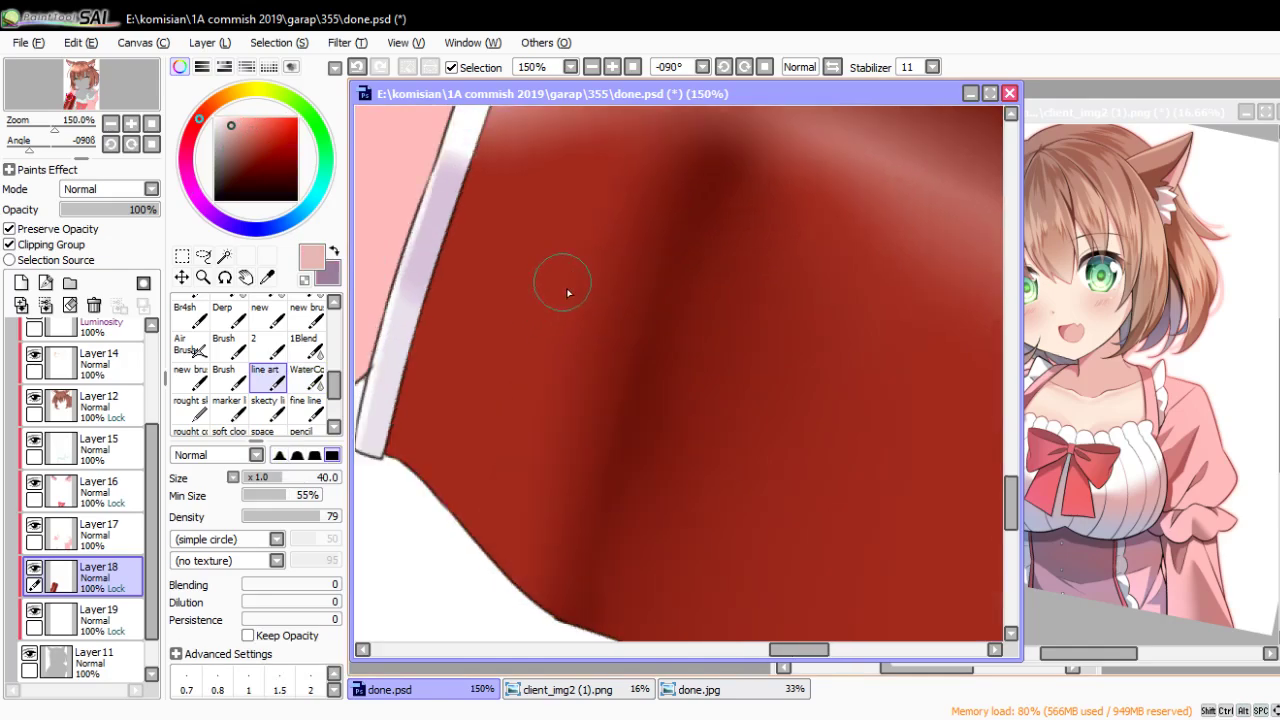
key(bracketleft)
key(bracketleft)
drag(600, 222, 558, 415)
key(bracketright)
mouse_move(618, 200)
mouse_down()
mouse_move(586, 243)
mouse_move(537, 271)
mouse_move(509, 263)
mouse_up()
Blend the pale pink highlight softly into the red with the watercolour brush
click(295, 380)
mouse_move(513, 369)
mouse_down()
mouse_move(528, 357)
mouse_move(526, 423)
mouse_move(536, 183)
mouse_move(575, 211)
mouse_move(543, 186)
mouse_move(528, 386)
mouse_move(606, 177)
mouse_move(531, 214)
mouse_move(511, 289)
mouse_move(580, 417)
mouse_move(638, 383)
mouse_up()
scroll(524, 190, down, 3)
scroll(535, 220, down, 3)
scroll(638, 383, up, 2)
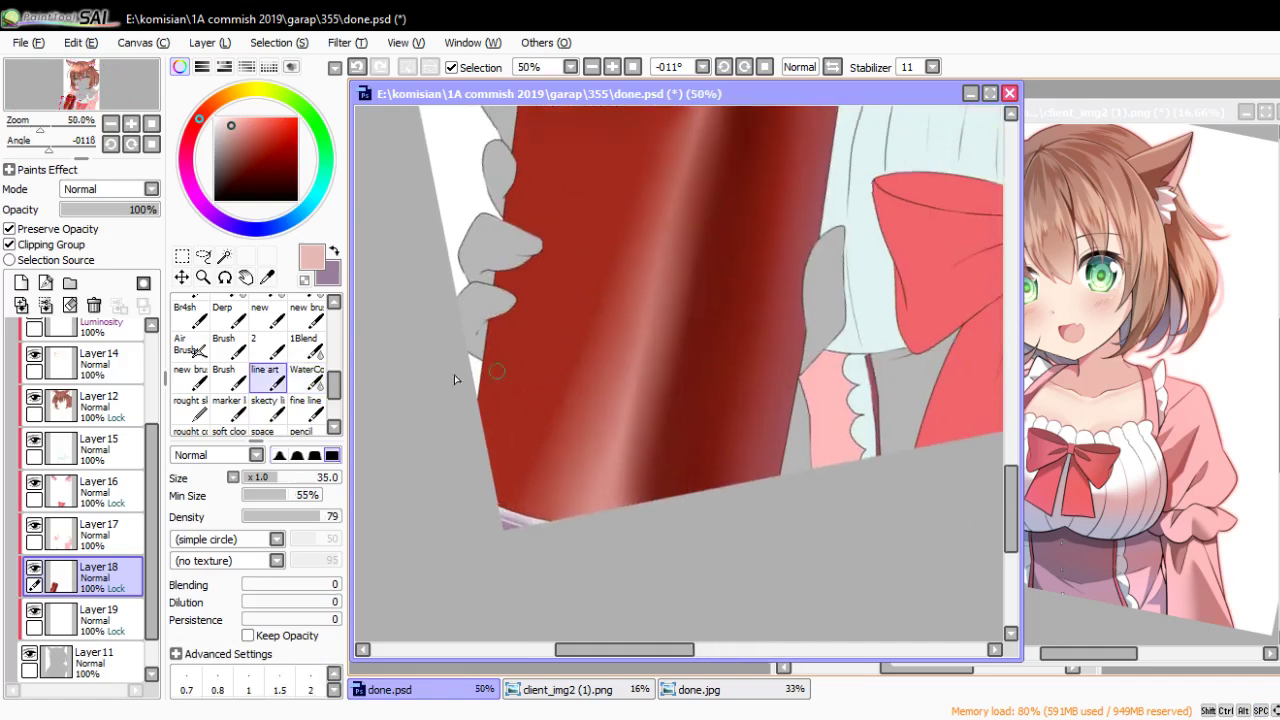
scroll(454, 374, up, 2)
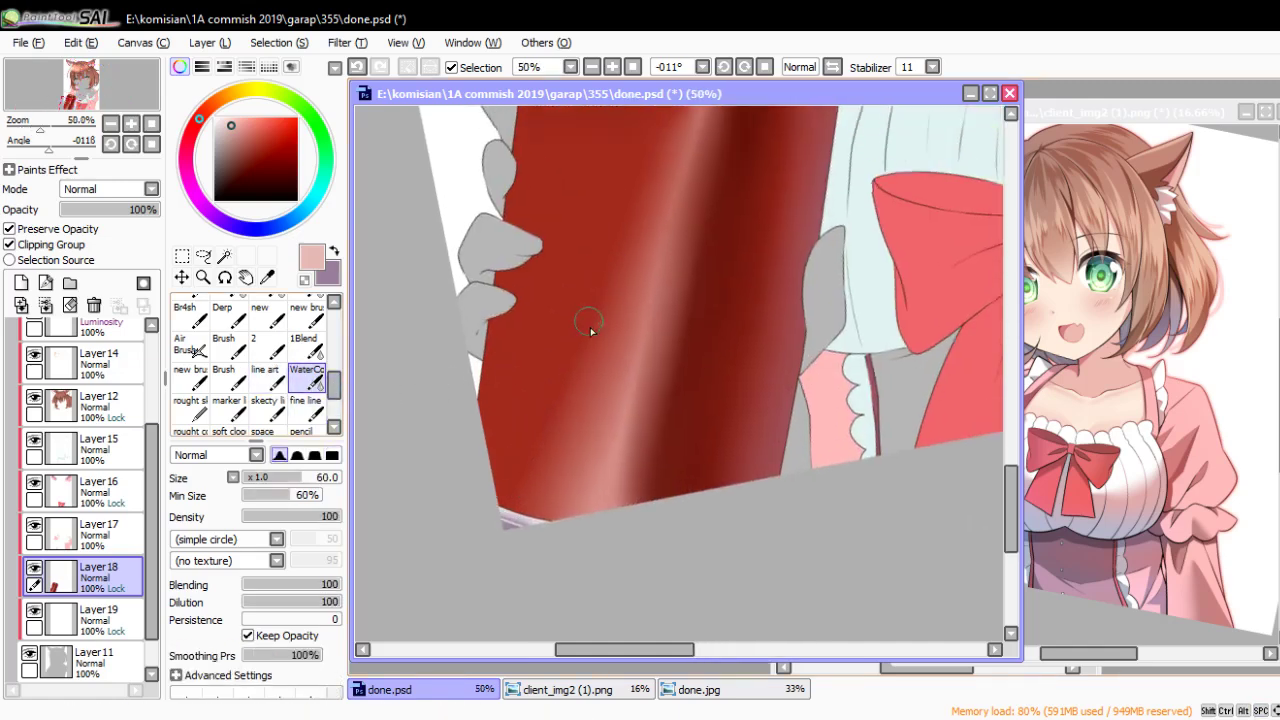
Extend the highlight streak down the can and add thin light pink streaks
key(n)
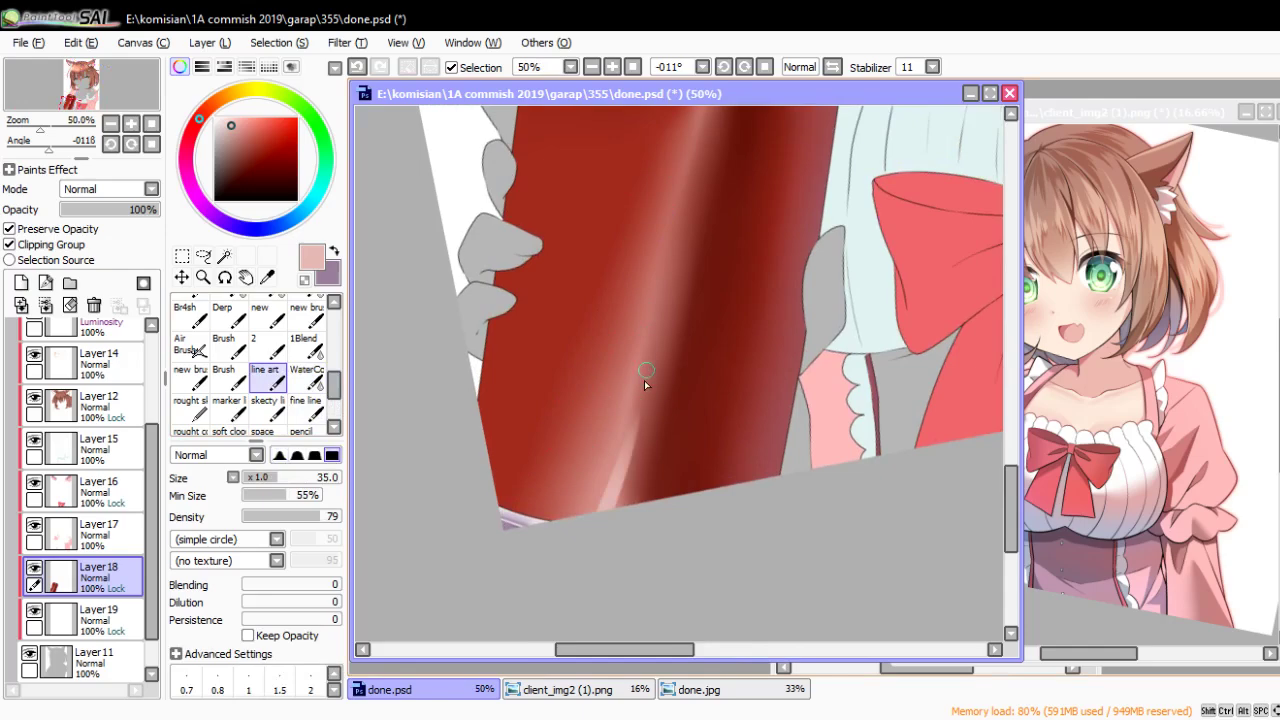
drag(636, 420, 600, 505)
key(bracketleft)
drag(615, 450, 600, 508)
drag(614, 459, 640, 330)
drag(663, 259, 652, 284)
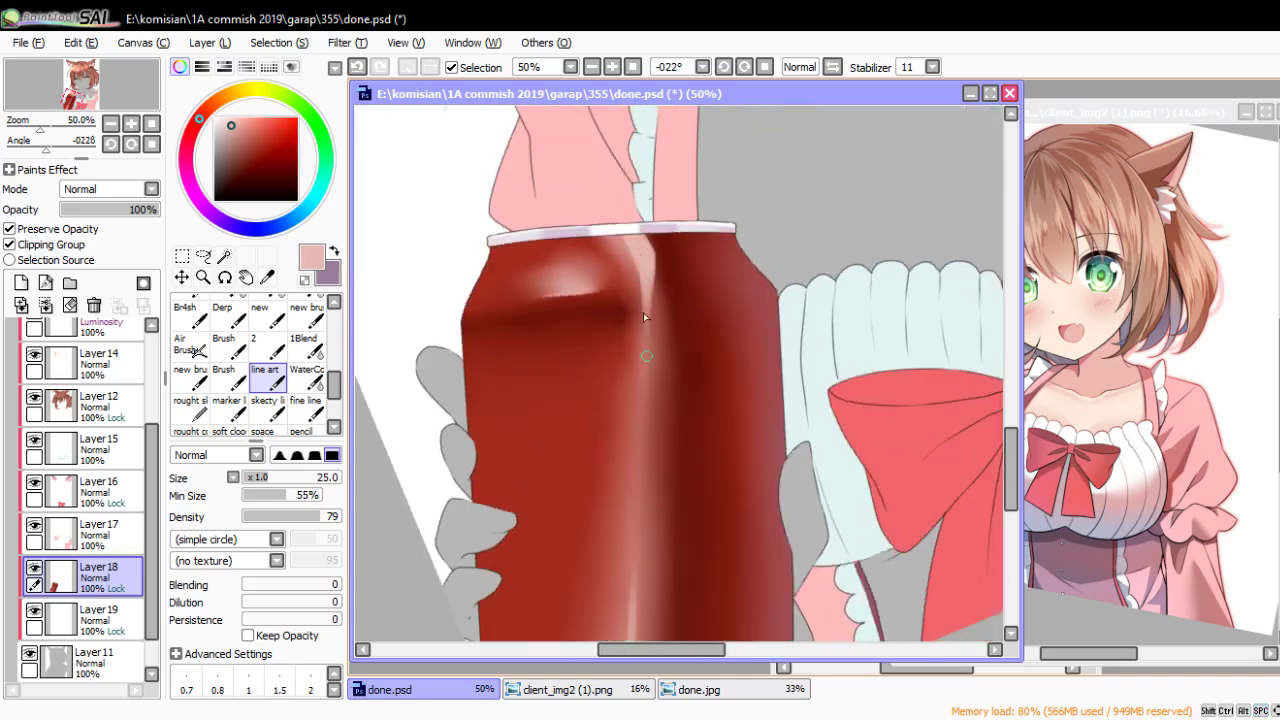
mouse_move(620, 517)
mouse_down()
mouse_move(587, 326)
mouse_move(560, 405)
mouse_move(641, 381)
mouse_move(650, 260)
mouse_up()
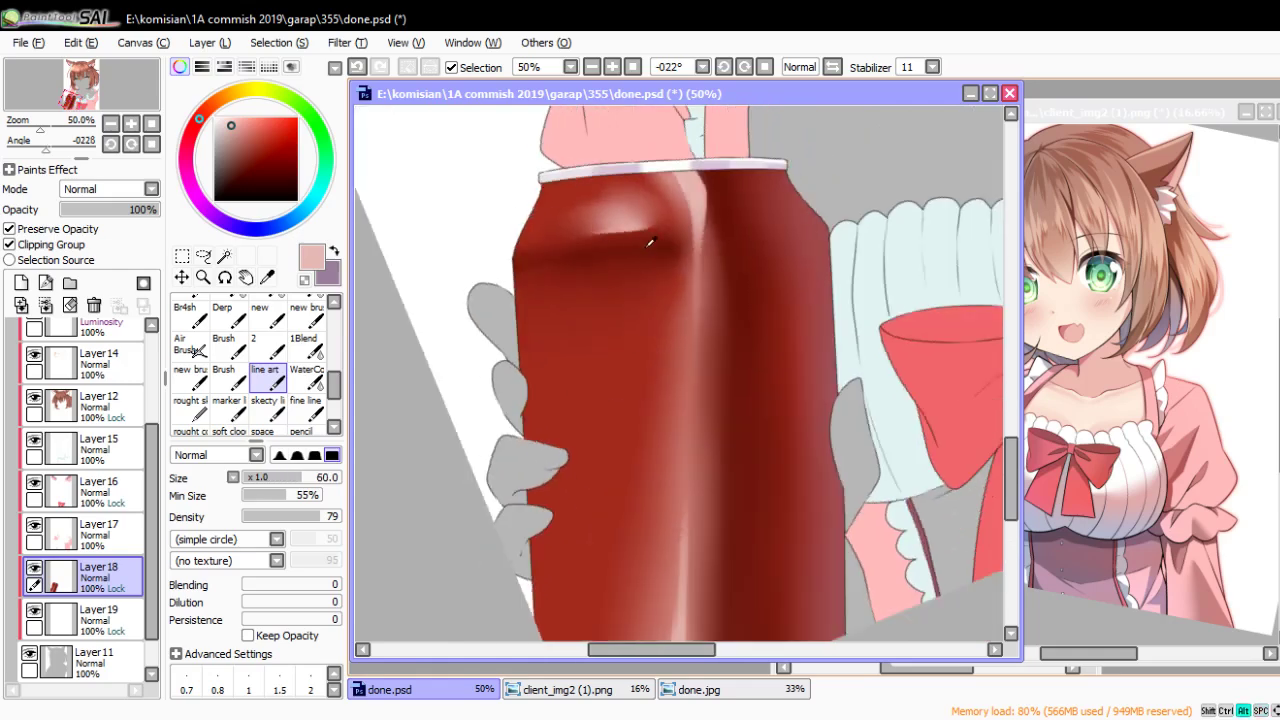
alt+click(640, 247)
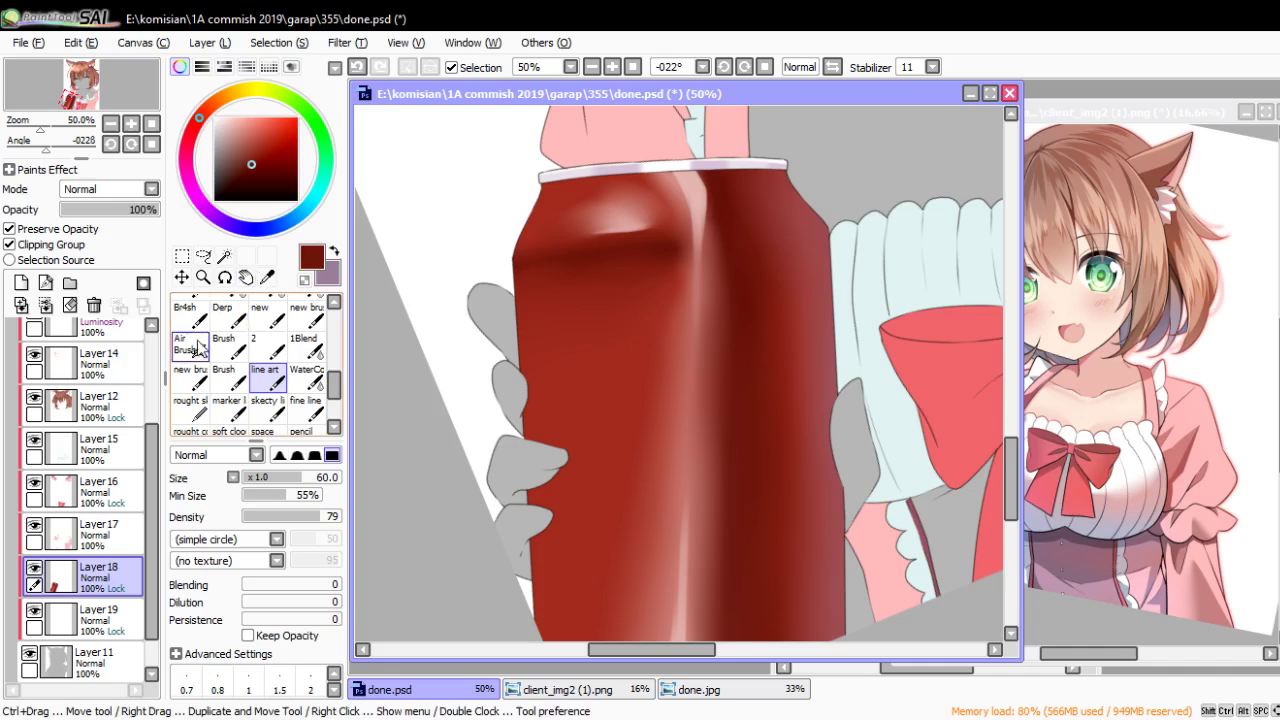
Darken the can's left edge with a smaller soft airbrush stroke
click(190, 345)
scroll(481, 356, down, 3)
drag(481, 356, 423, 509)
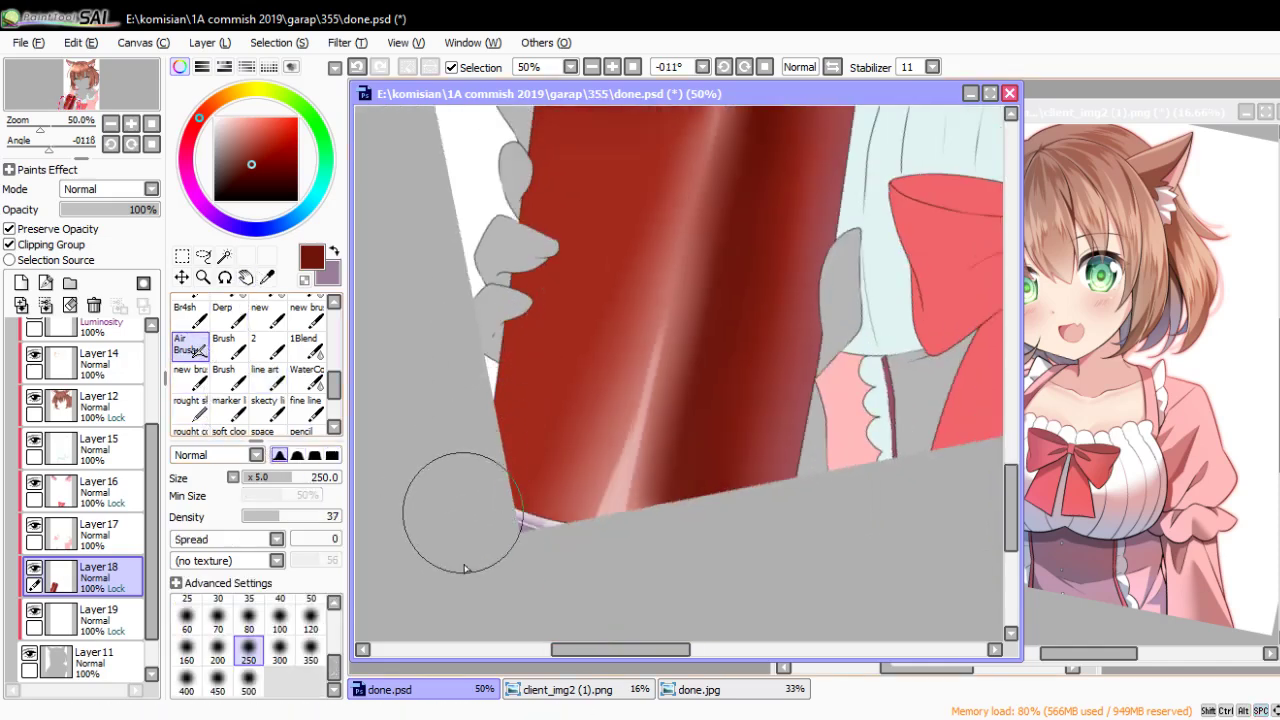
key(ctrl+z)
key(bracketleft)
key(bracketleft)
key(bracketleft)
drag(510, 455, 515, 325)
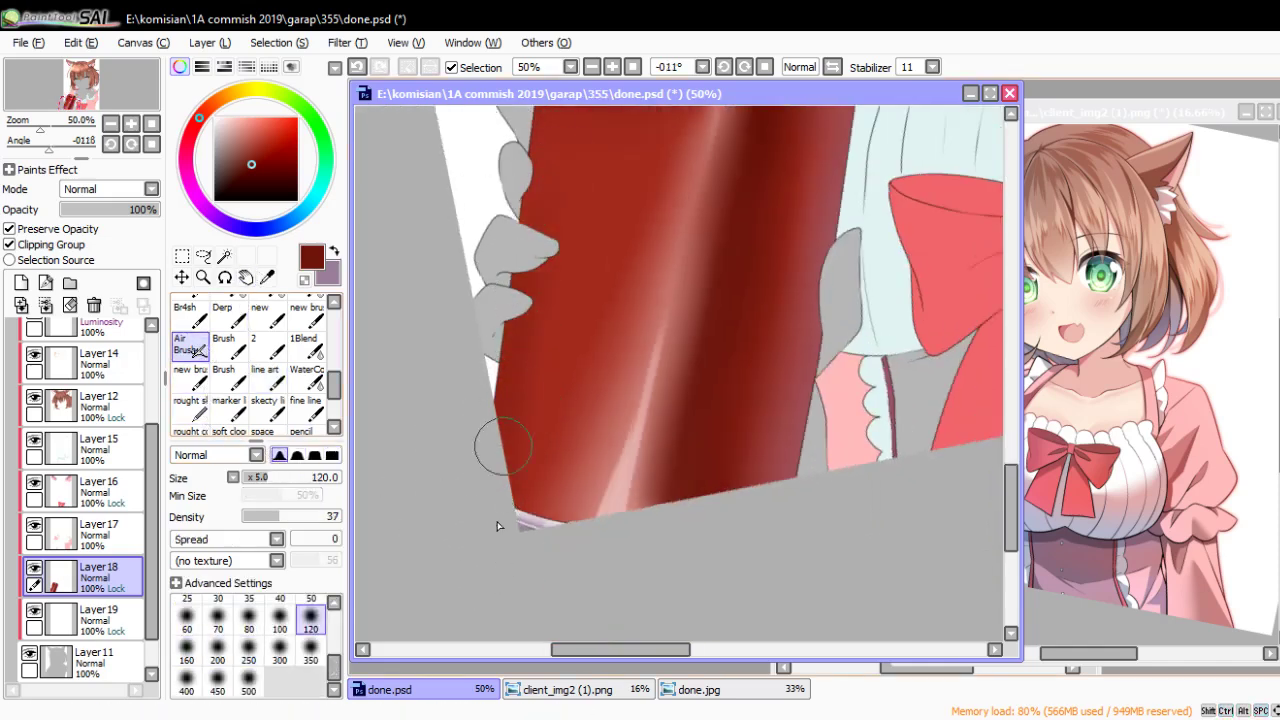
scroll(492, 447, up, 3)
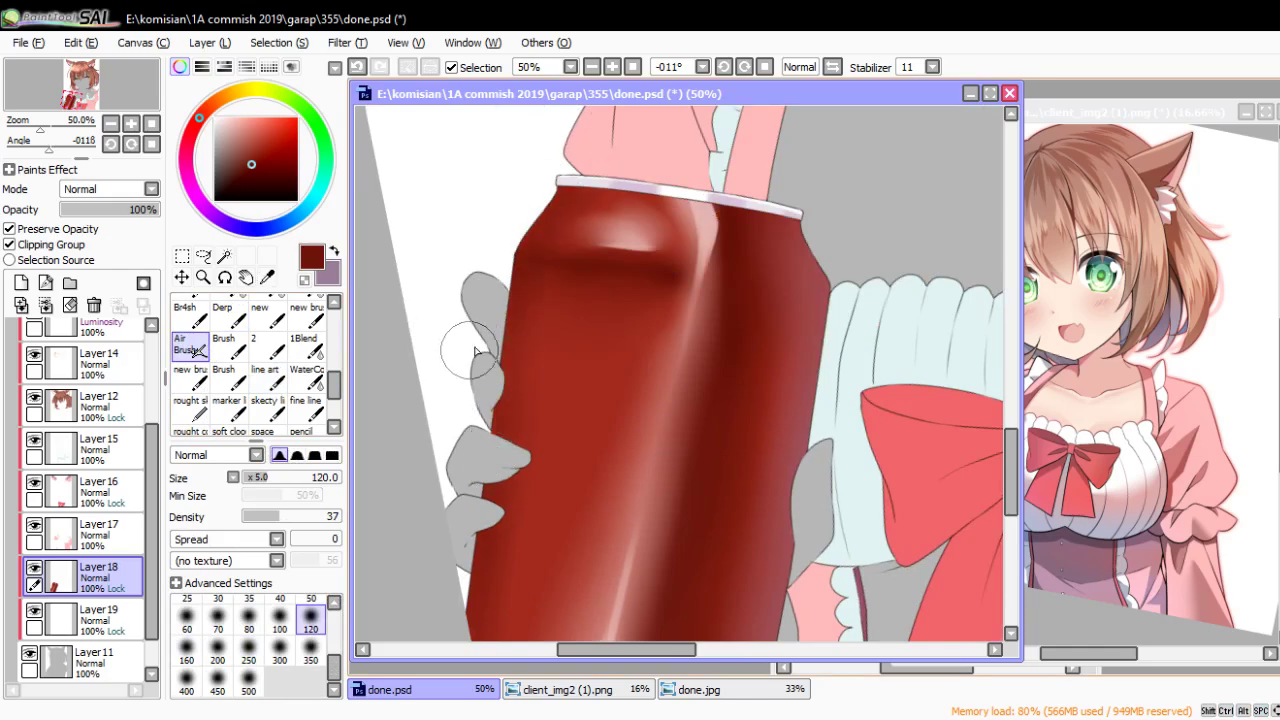
scroll(478, 470, down, 2)
scroll(512, 240, down, 2)
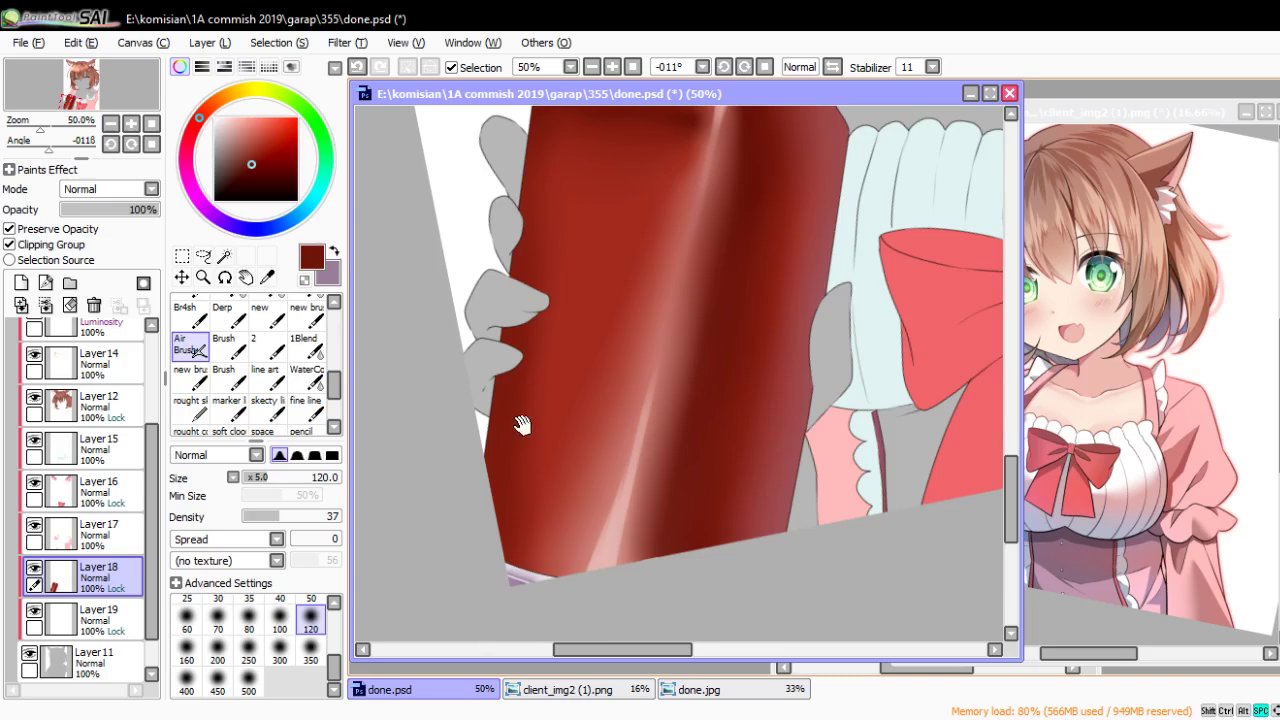
Paint a lighter red patch near the can's top and blend it into the red
key(Delete)
key(n)
alt+click(658, 400)
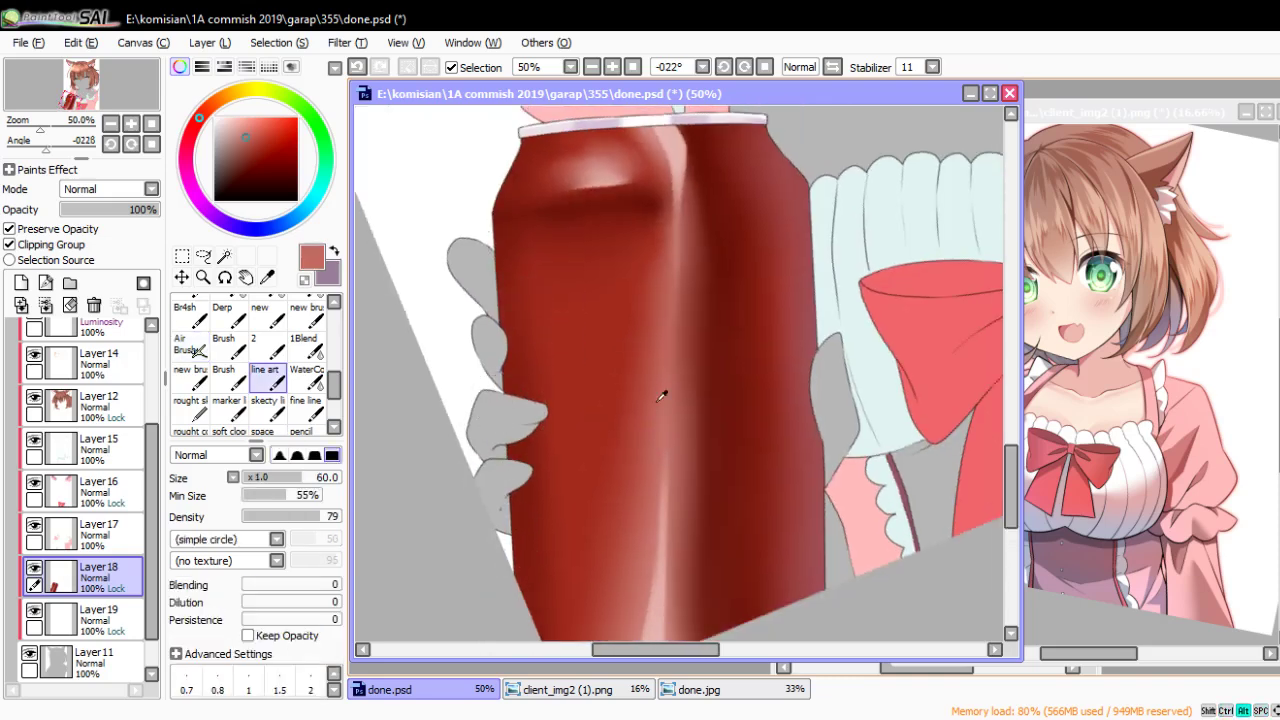
mouse_move(556, 311)
mouse_down()
mouse_move(571, 321)
mouse_move(581, 403)
mouse_move(586, 286)
mouse_move(551, 343)
mouse_move(566, 343)
mouse_up()
key(c)
key(bracketleft)
key(bracketleft)
key(bracketleft)
mouse_move(557, 403)
mouse_down()
mouse_move(543, 351)
mouse_move(560, 374)
mouse_up()
scroll(560, 374, down, 1)
scroll(589, 408, down, 2)
scroll(600, 428, up, 1)
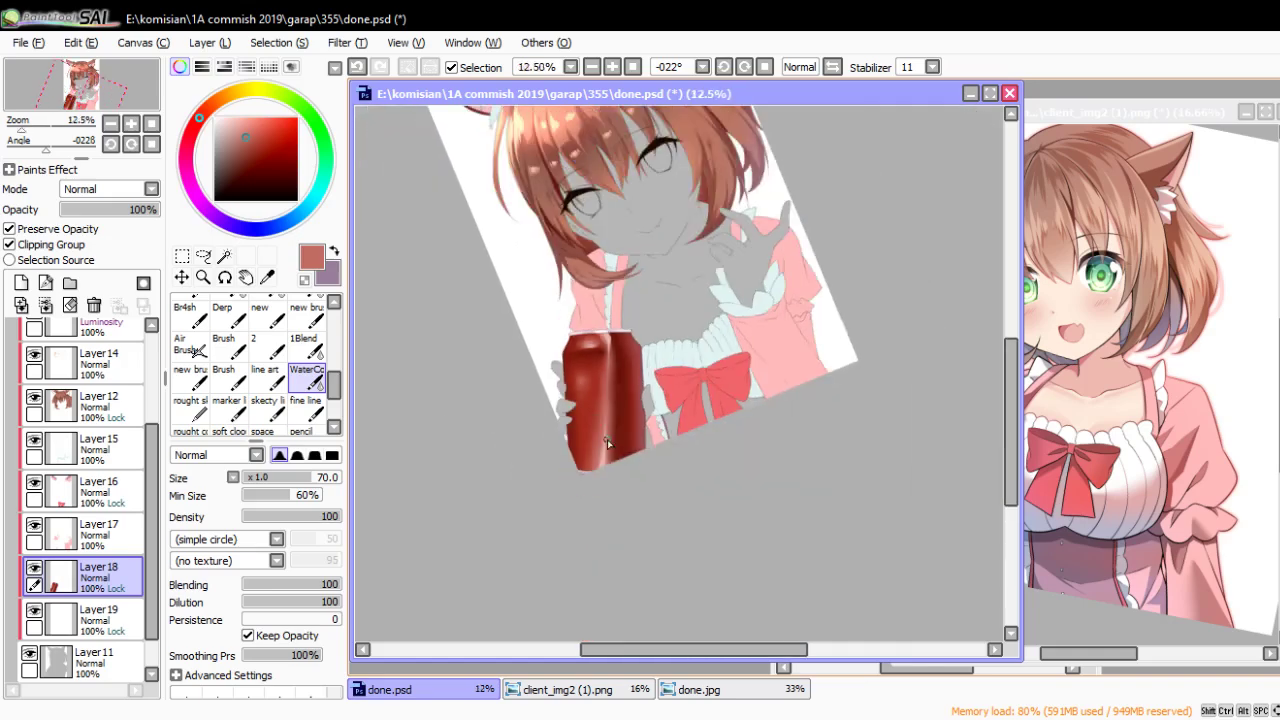
scroll(600, 428, up, 1)
Sample the light pink highlight colour and reset the view rotation upright
key(v)
alt+click(607, 459)
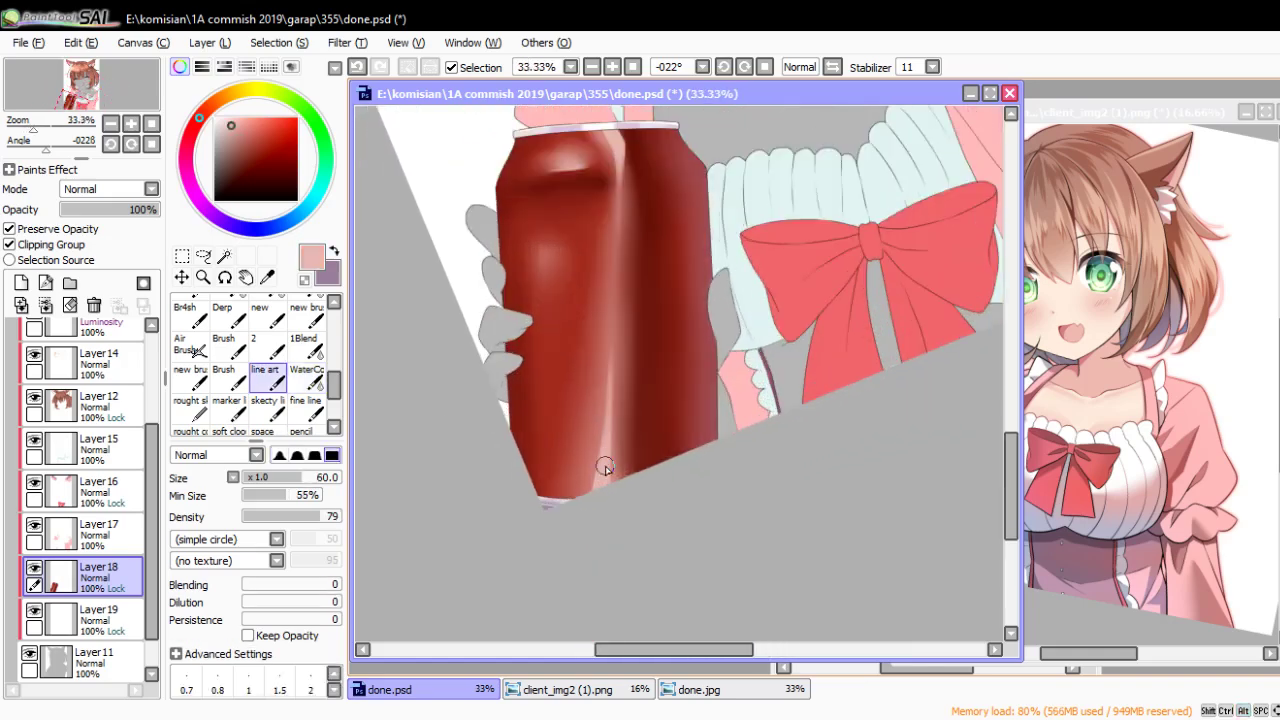
scroll(605, 460, down, 2)
scroll(600, 463, down, 2)
key(Home)
scroll(595, 465, up, 5)
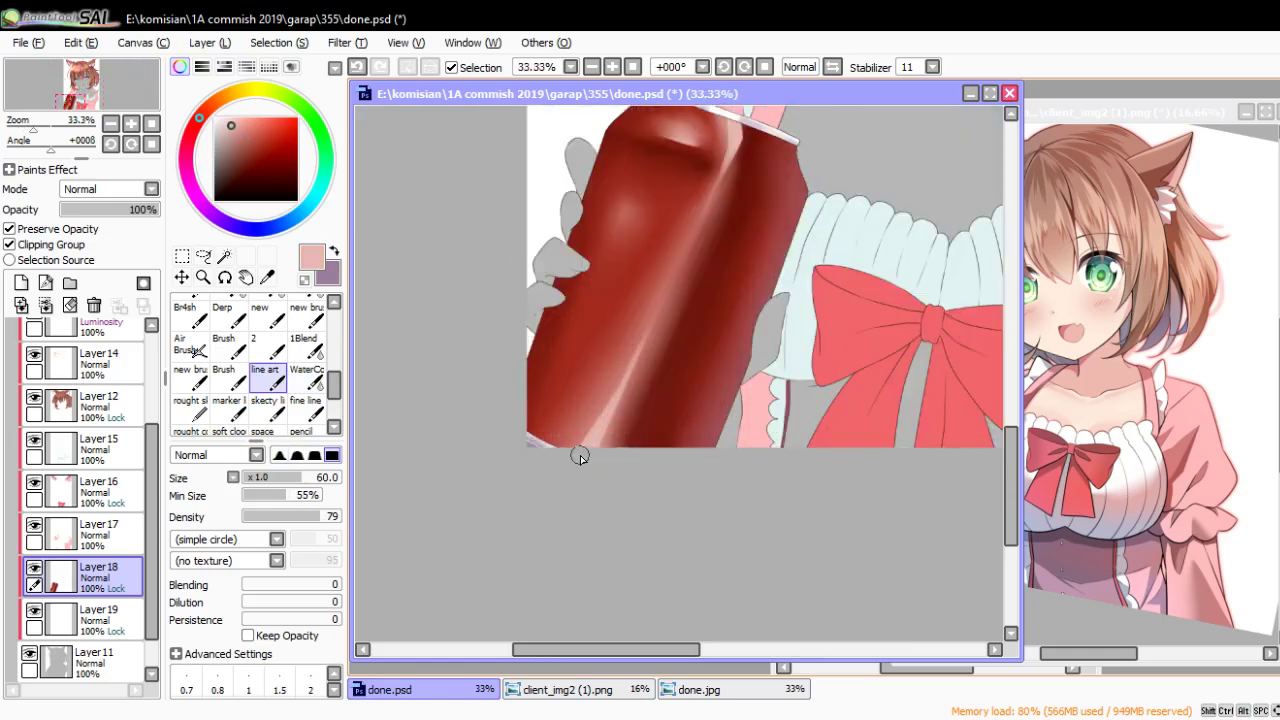
scroll(580, 455, up, 3)
Paint a light pink rim along the can's left edge up to its top
key(bracketleft)
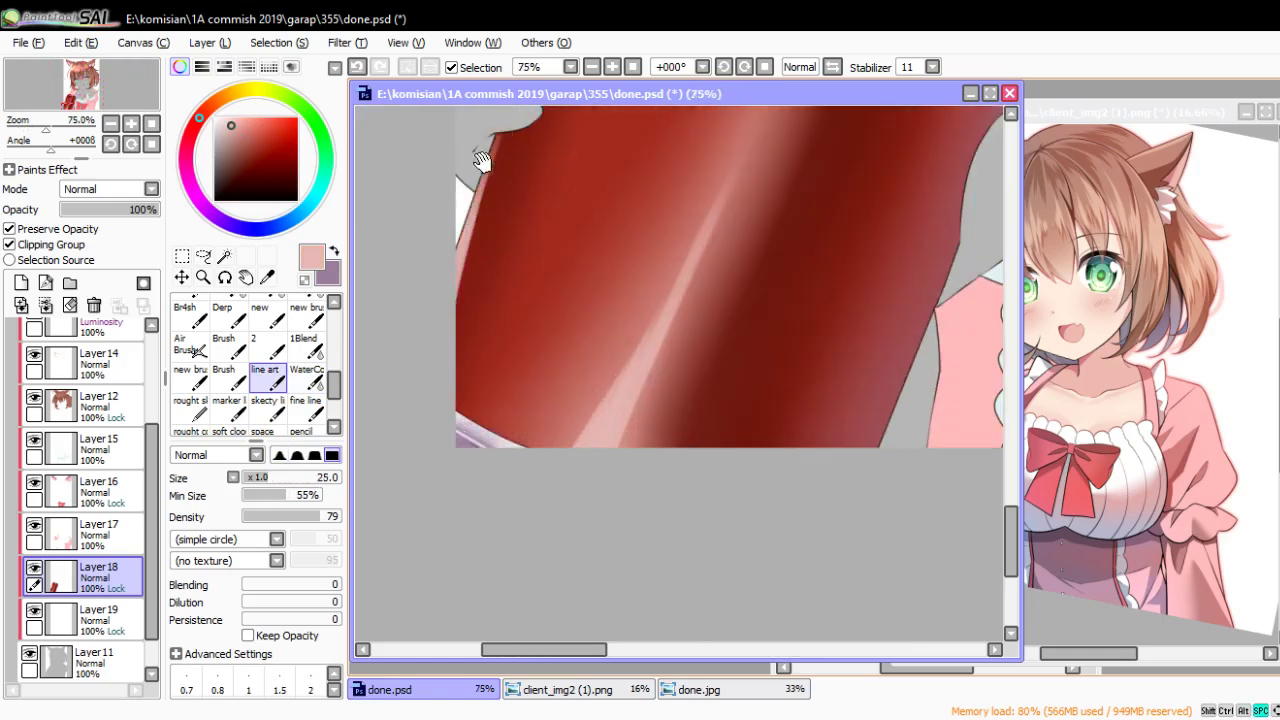
drag(440, 391, 454, 443)
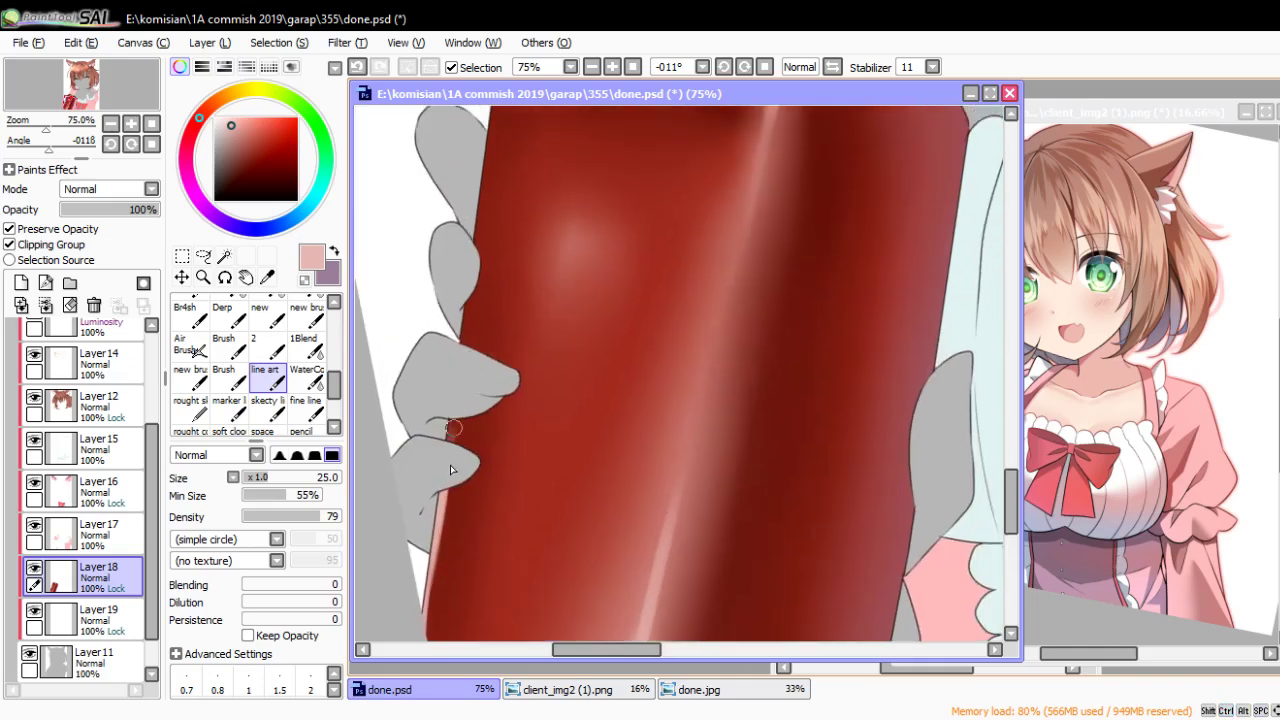
drag(494, 160, 457, 396)
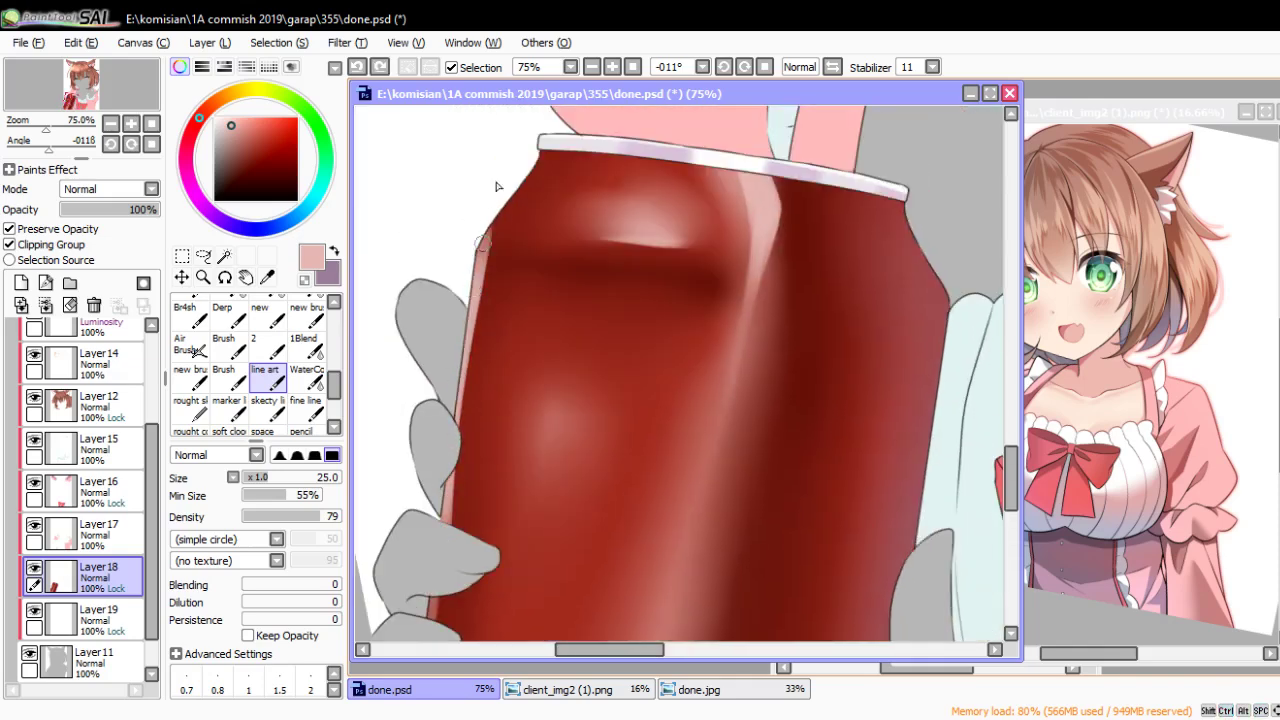
key(ctrl)
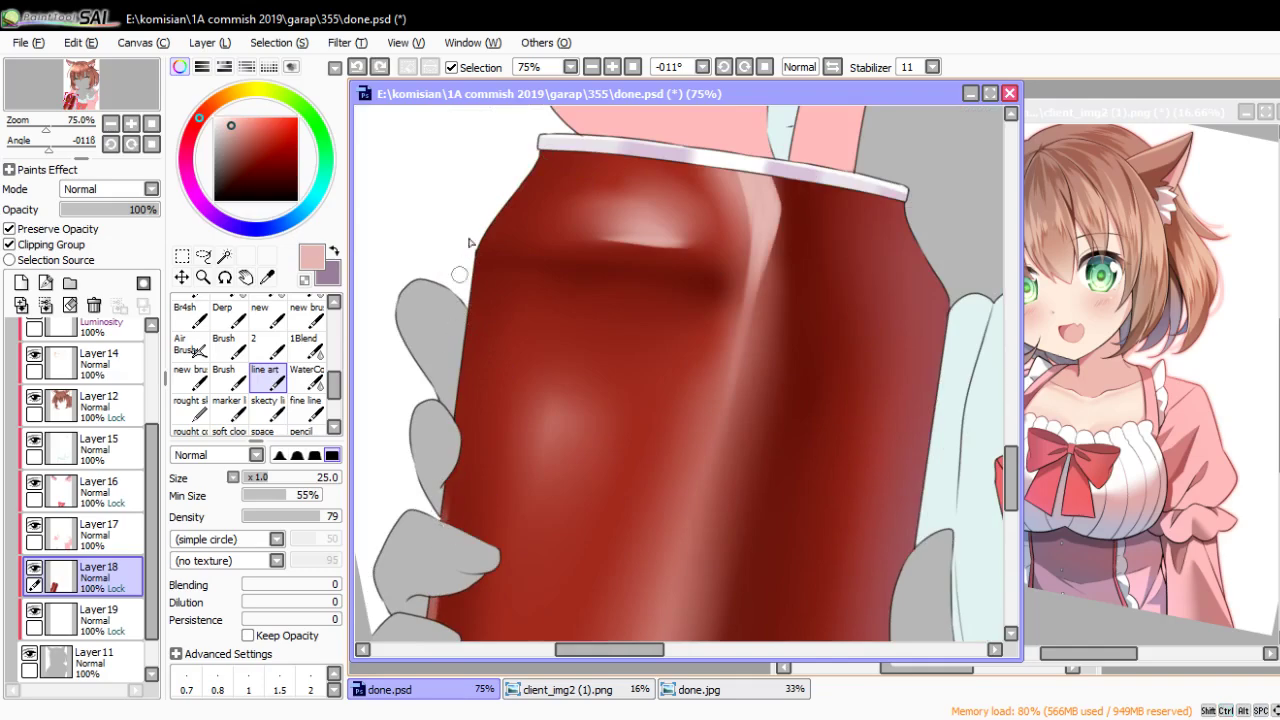
mouse_move(447, 512)
mouse_down()
mouse_move(482, 236)
mouse_move(512, 198)
mouse_up()
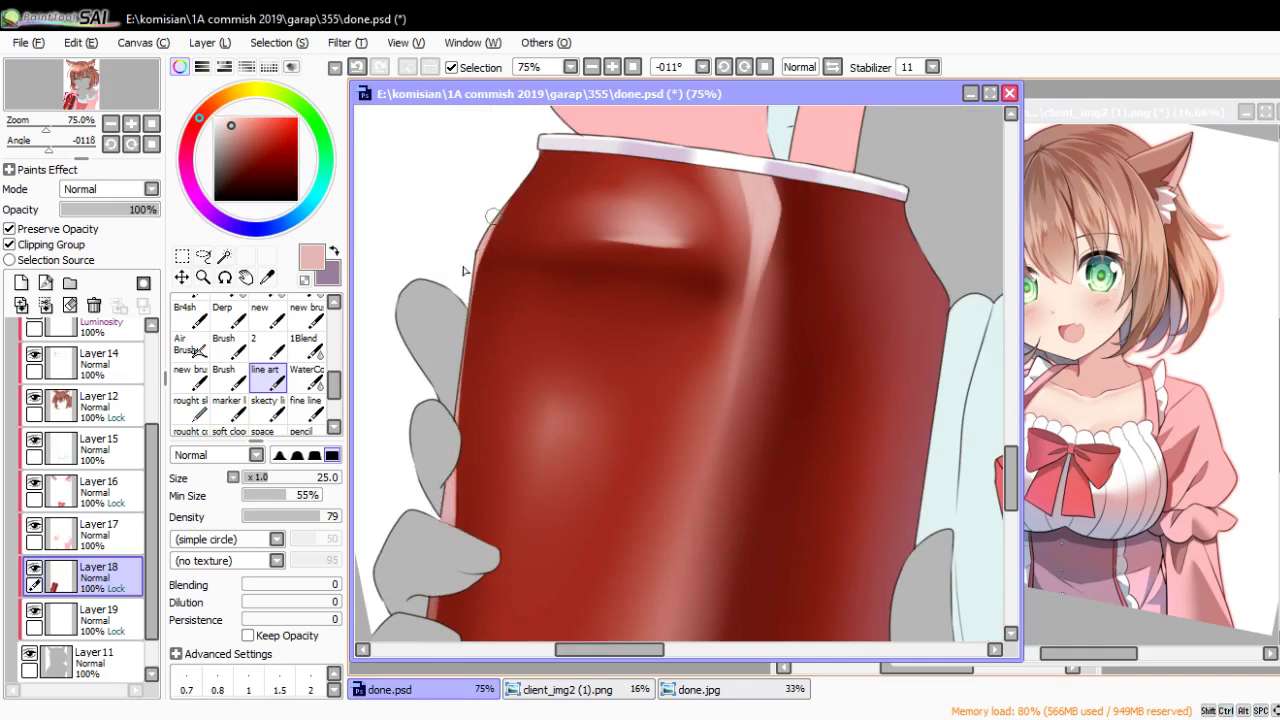
drag(476, 256, 553, 128)
Mirror the canvas horizontally, reframe the can, and pick a very light pink
drag(503, 233, 606, 341)
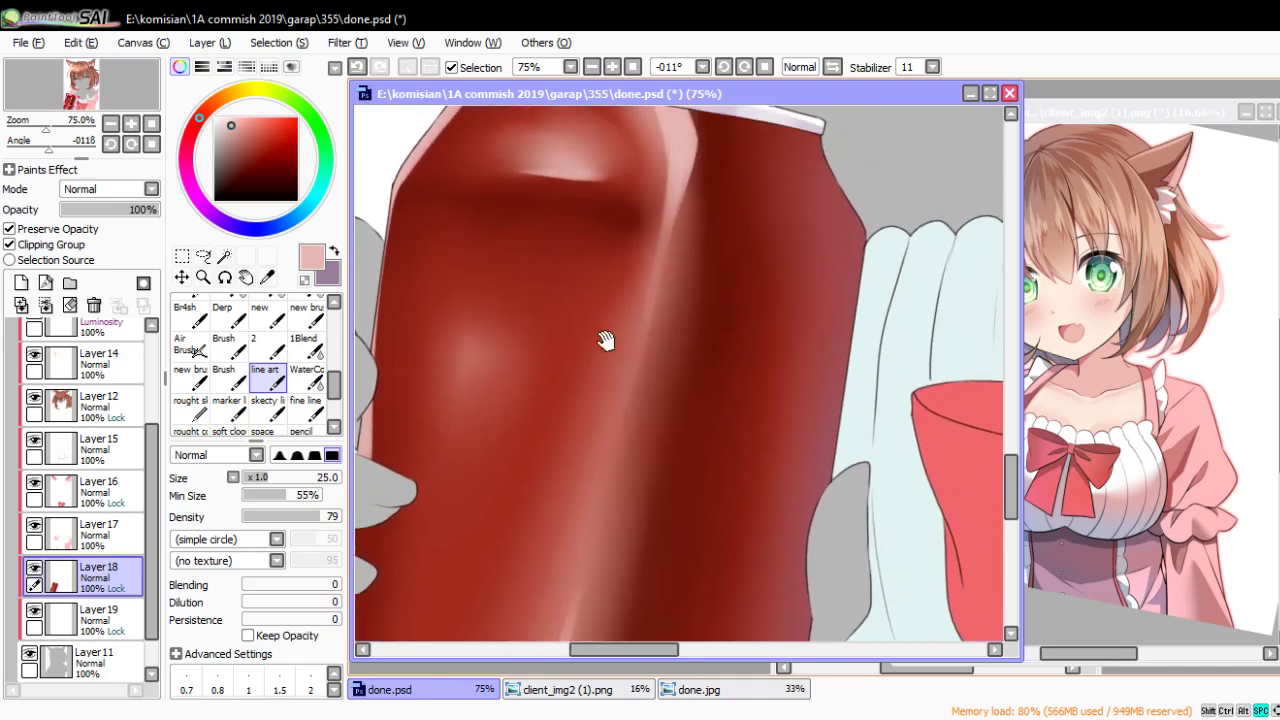
alt+click(614, 206)
key(h)
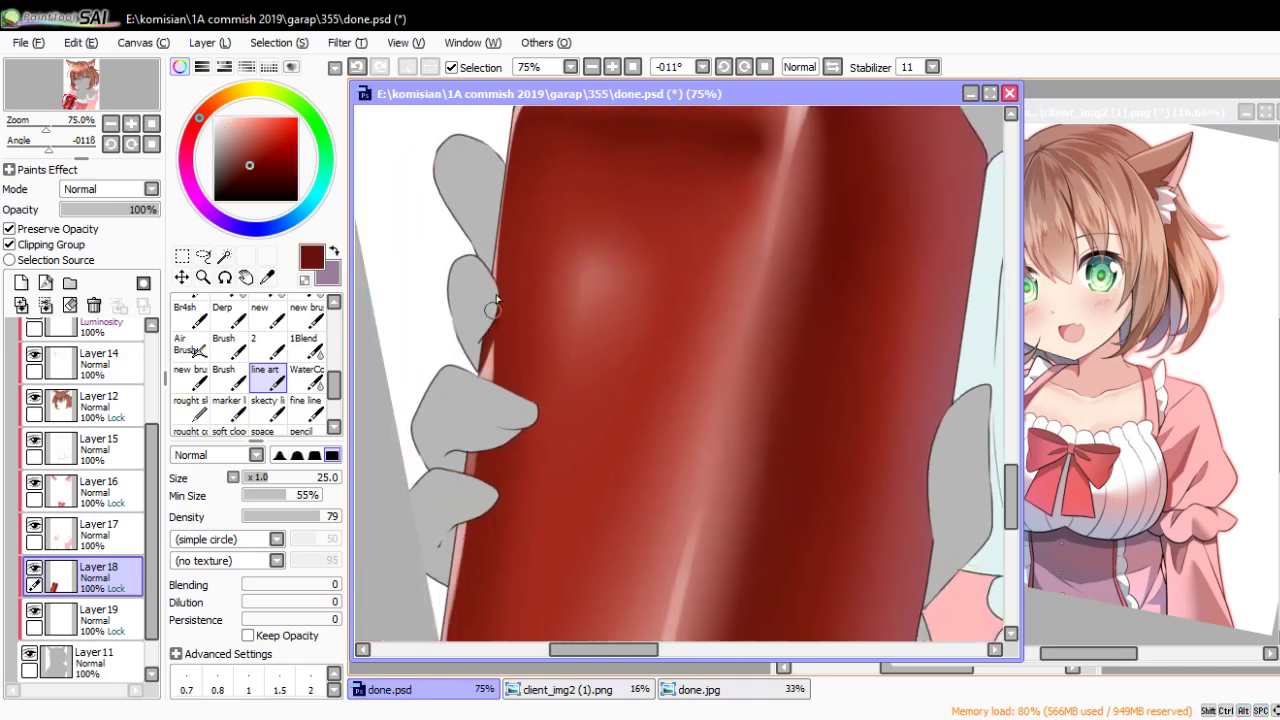
scroll(497, 251, down, 2)
scroll(500, 265, down, 3)
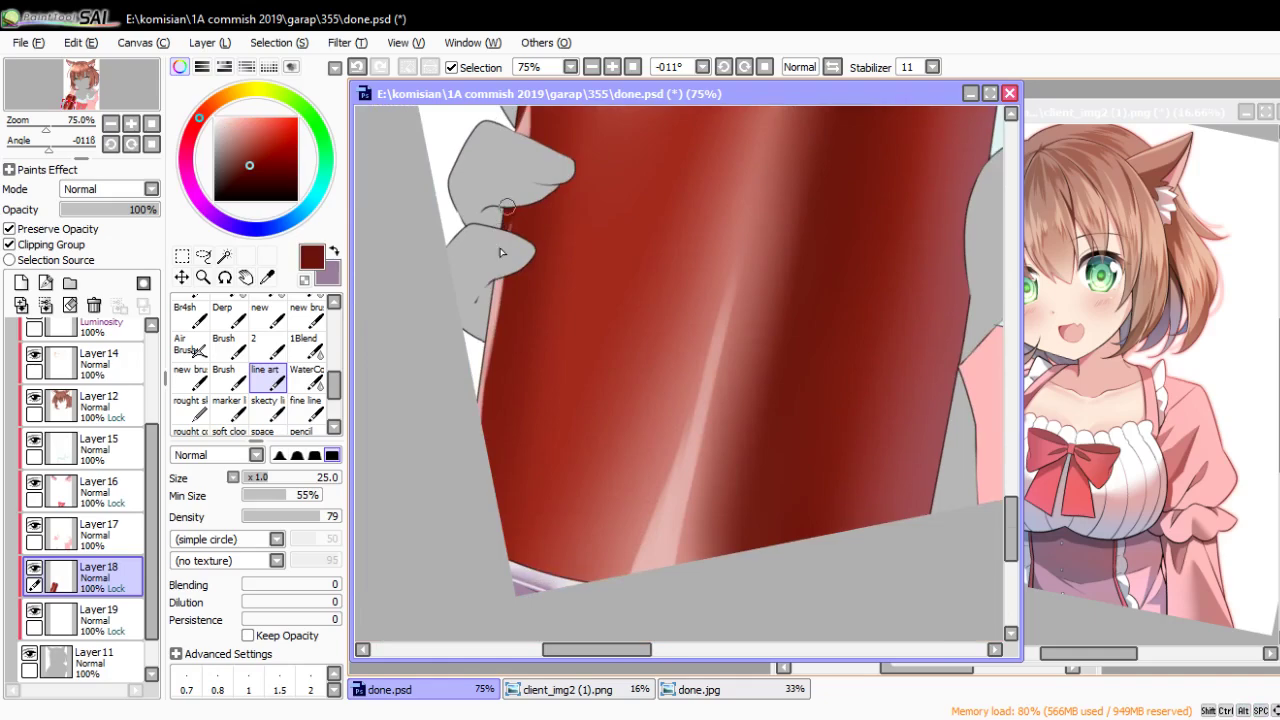
scroll(497, 330, down, 2)
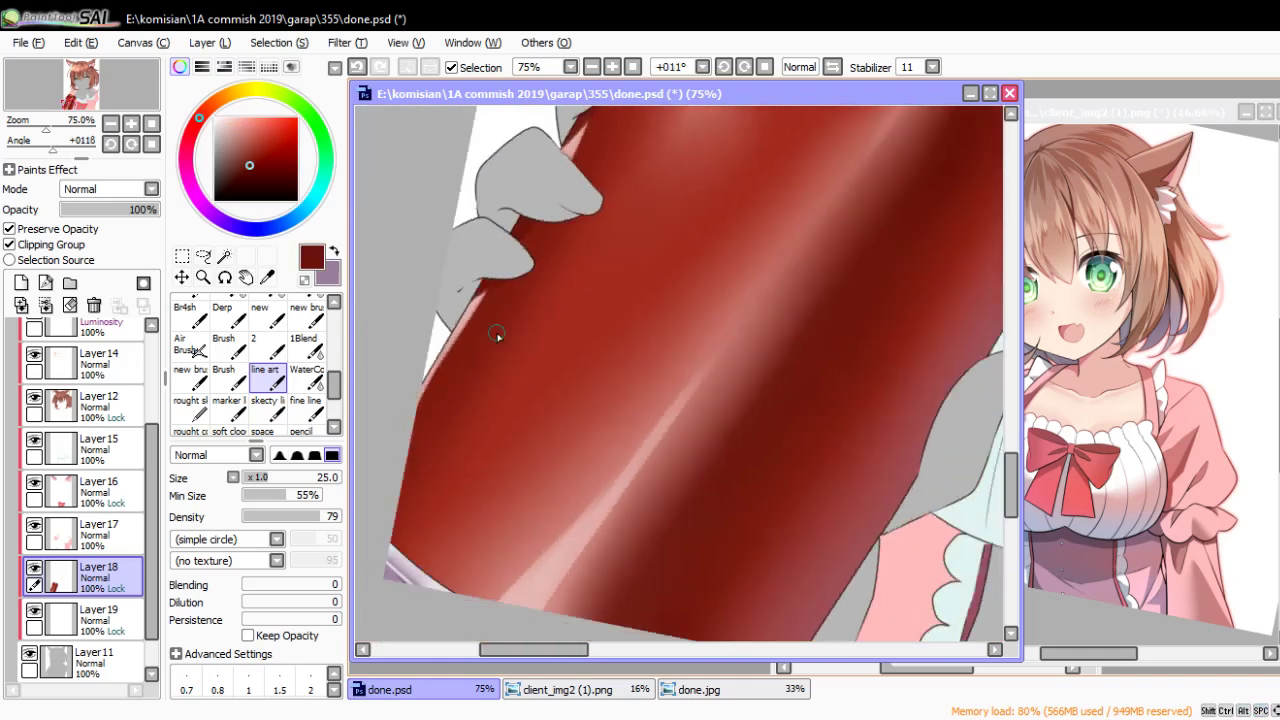
scroll(540, 350, down, 1)
scroll(585, 368, down, 2)
scroll(592, 398, down, 1)
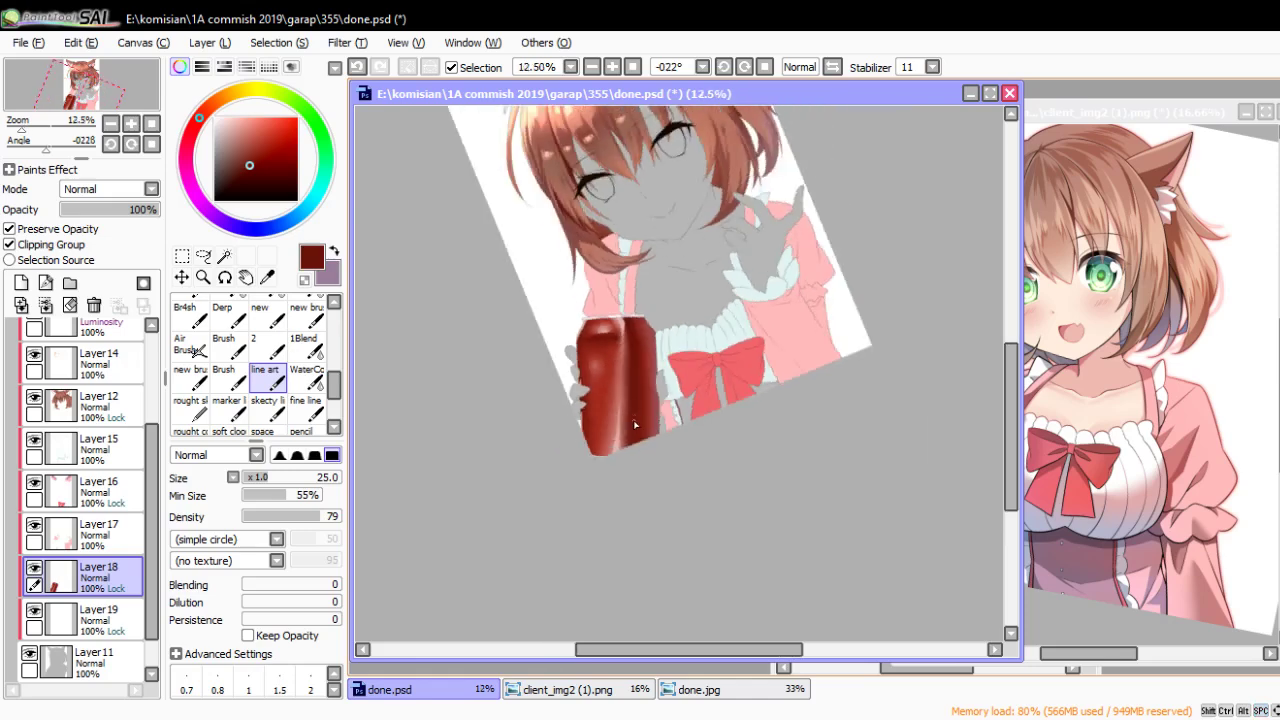
scroll(650, 462, up, 6)
drag(591, 395, 706, 455)
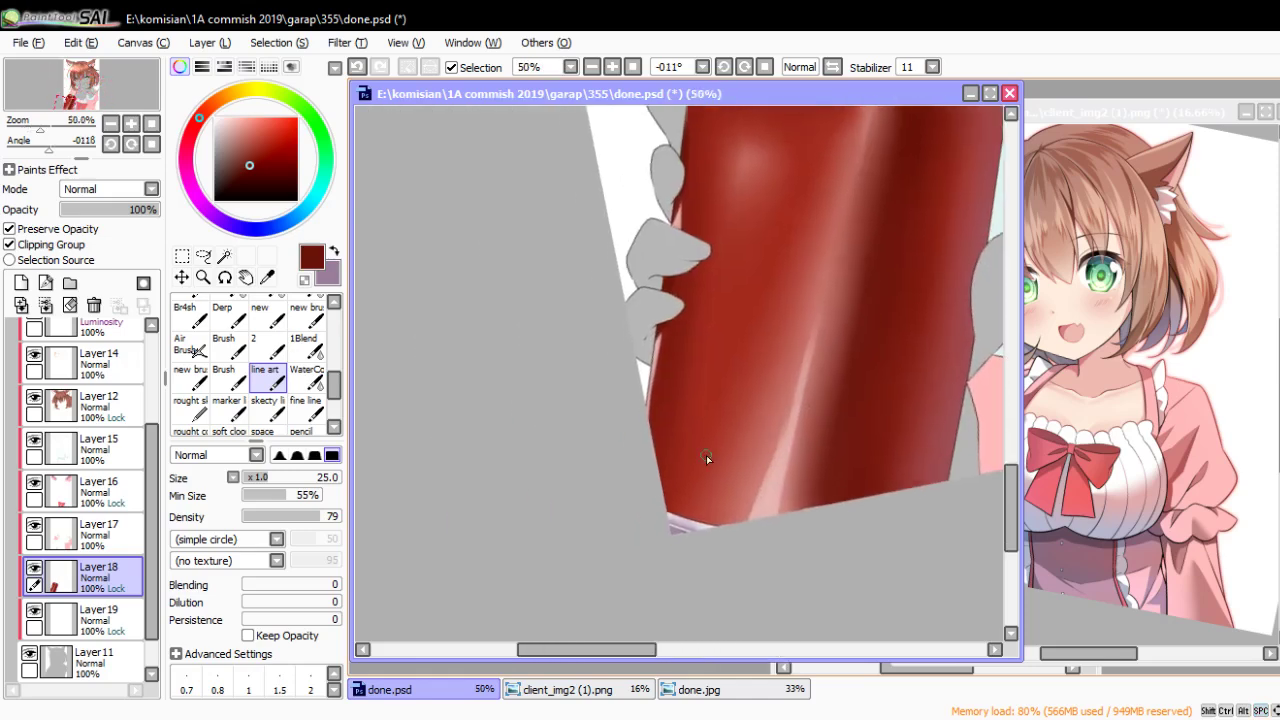
click(219, 124)
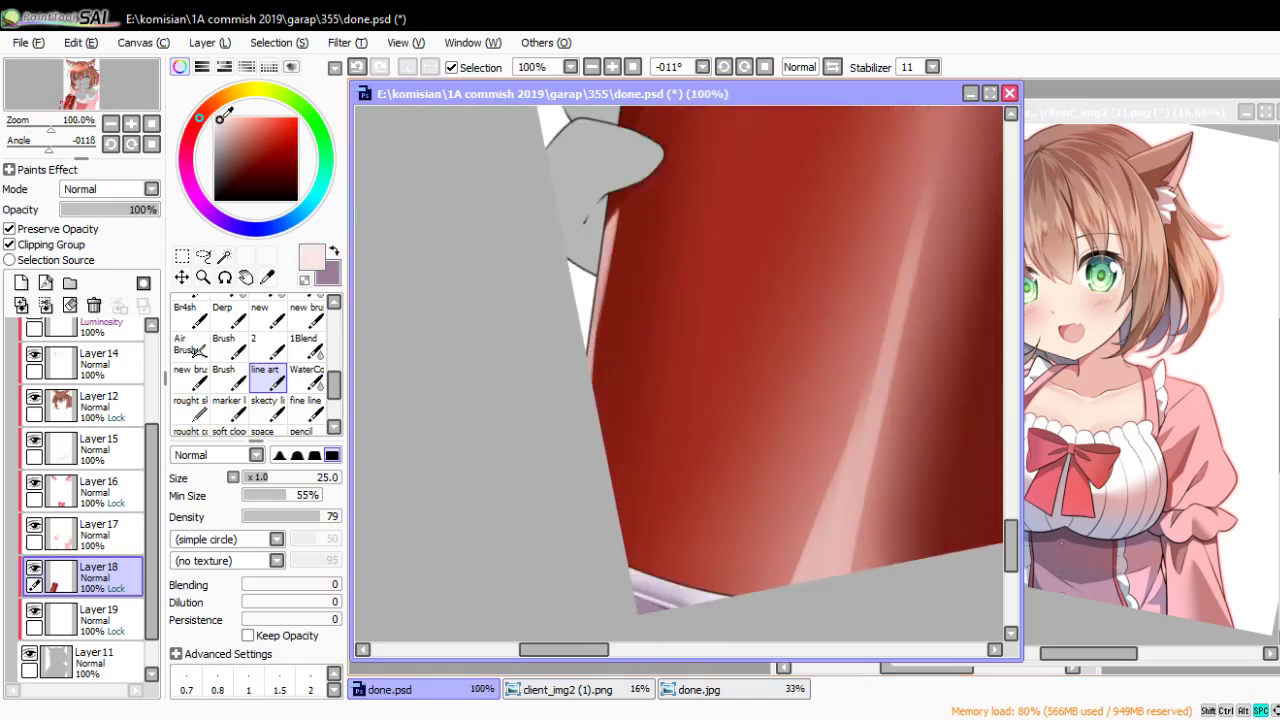
drag(591, 349, 640, 400)
scroll(681, 444, up, 1)
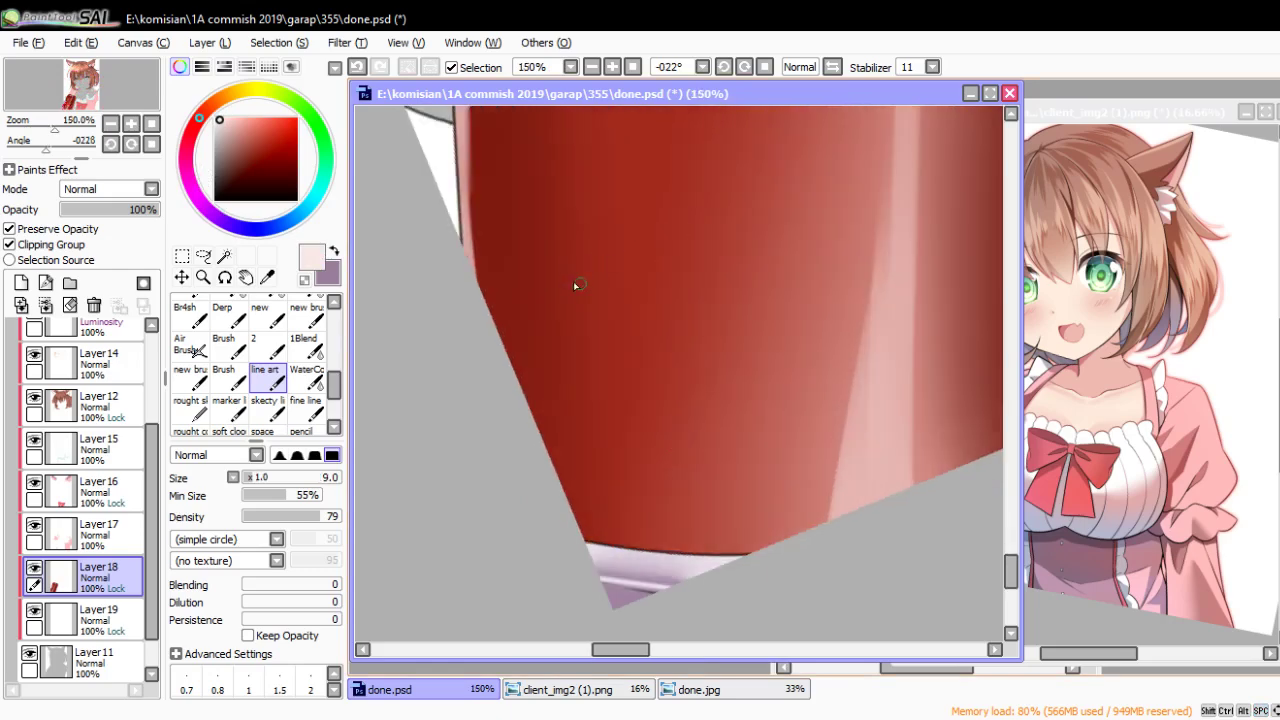
Paint a white highlight streak on the red can and soften it into the red with WaterColor
drag(575, 285, 596, 352)
key(ctrl+z)
key(bracketleft)
key(bracketleft)
mouse_move(731, 349)
mouse_down()
mouse_move(694, 400)
mouse_move(634, 423)
mouse_up()
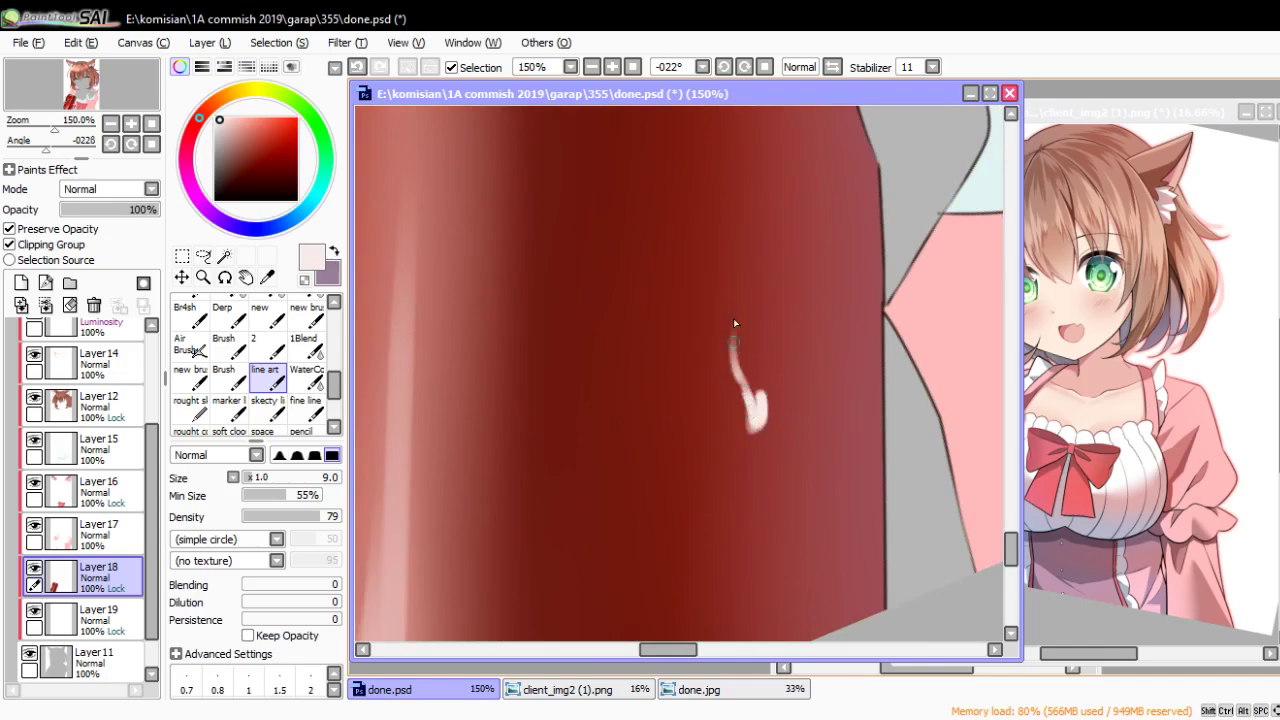
click(306, 377)
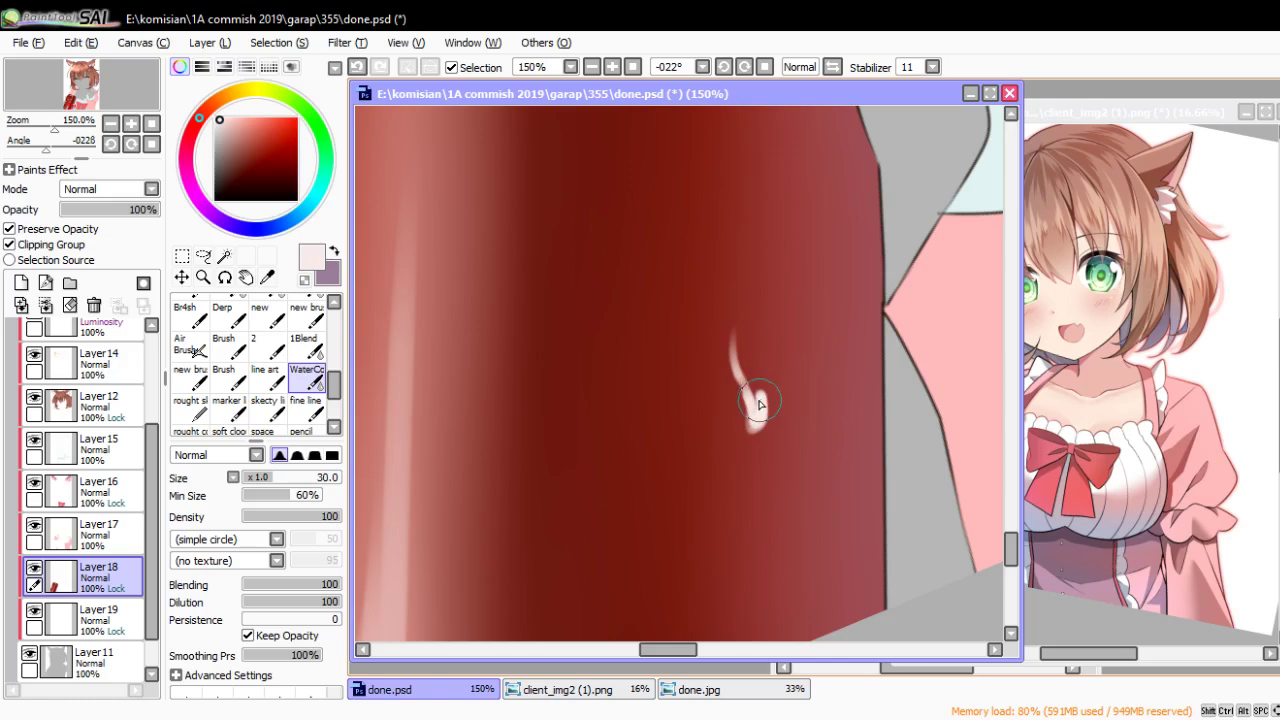
drag(755, 395, 743, 353)
Mirror the view, add a droplet tip to the highlight streak, then undo it
key(h)
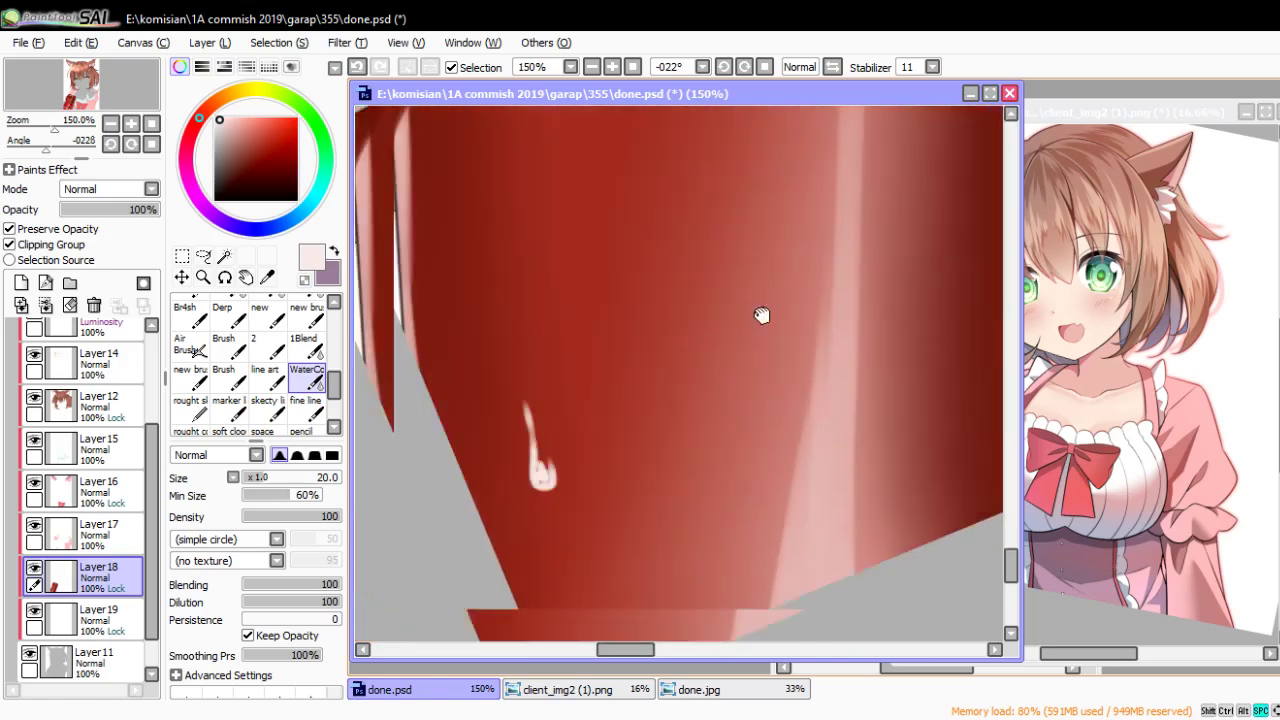
mouse_move(678, 251)
mouse_down()
mouse_move(674, 356)
mouse_move(684, 243)
mouse_up()
key(n)
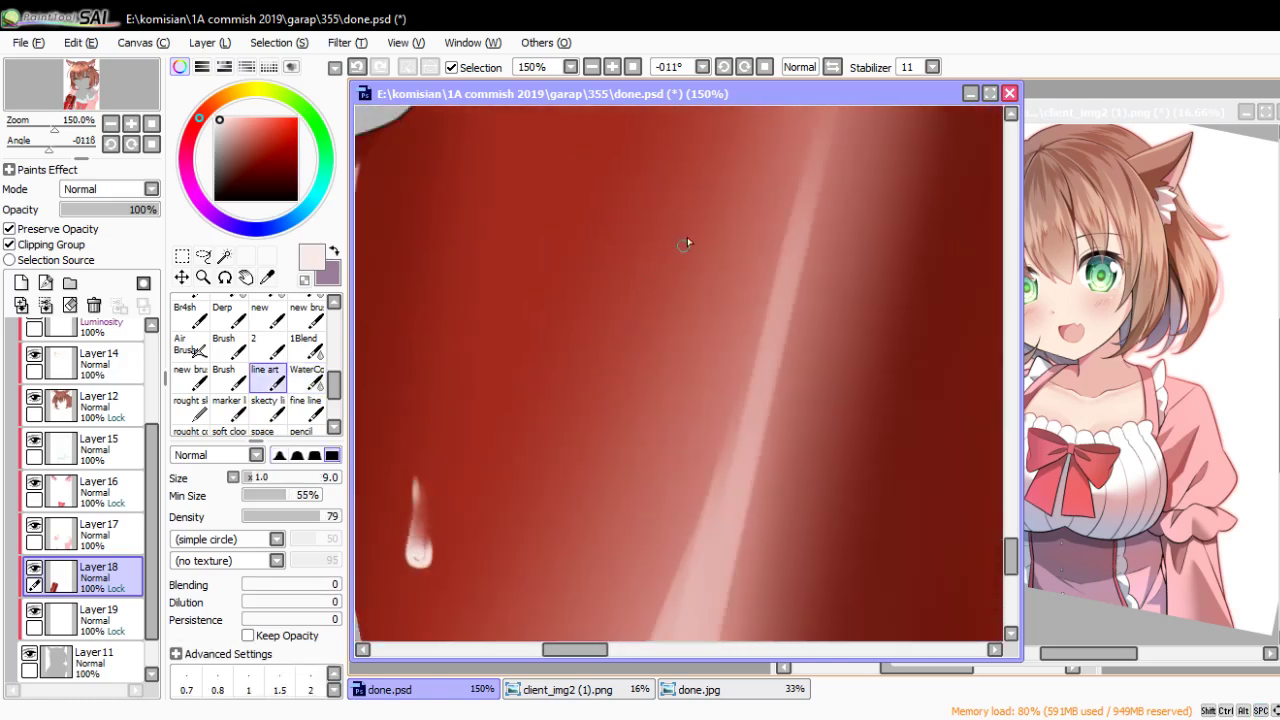
drag(773, 420, 670, 367)
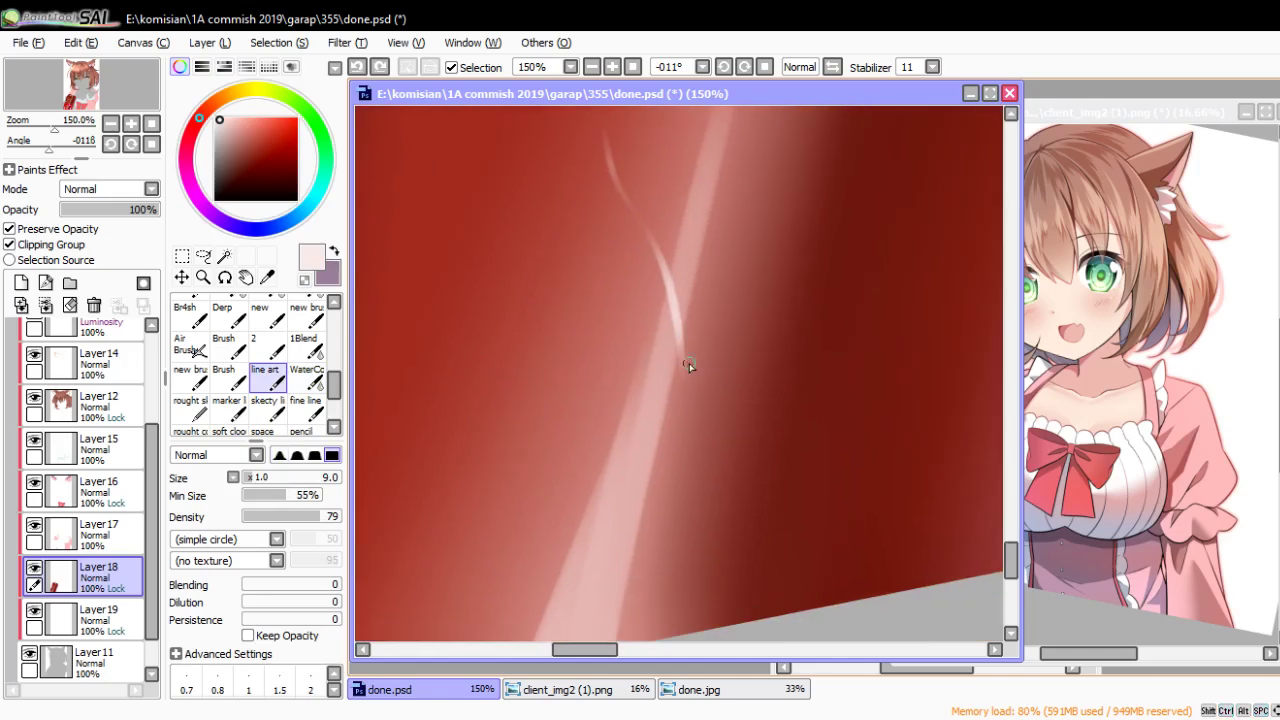
drag(727, 430, 680, 366)
scroll(690, 375, up, 3)
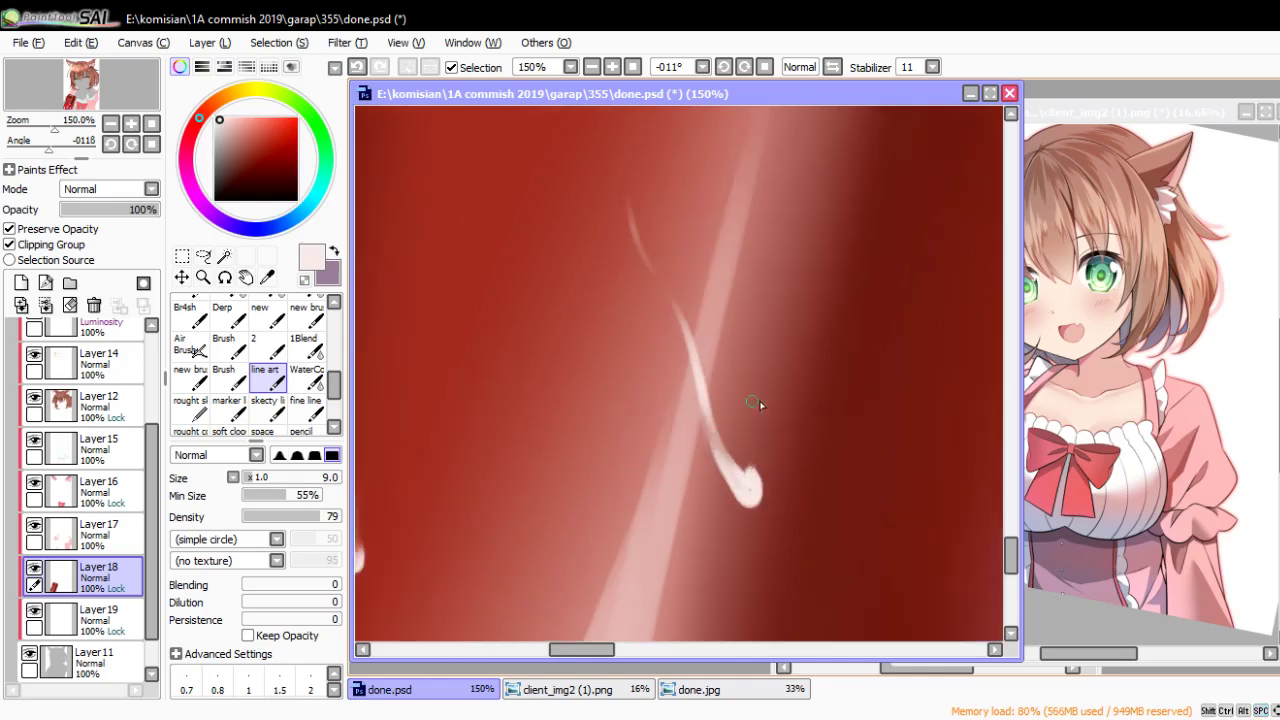
key(ctrl+z)
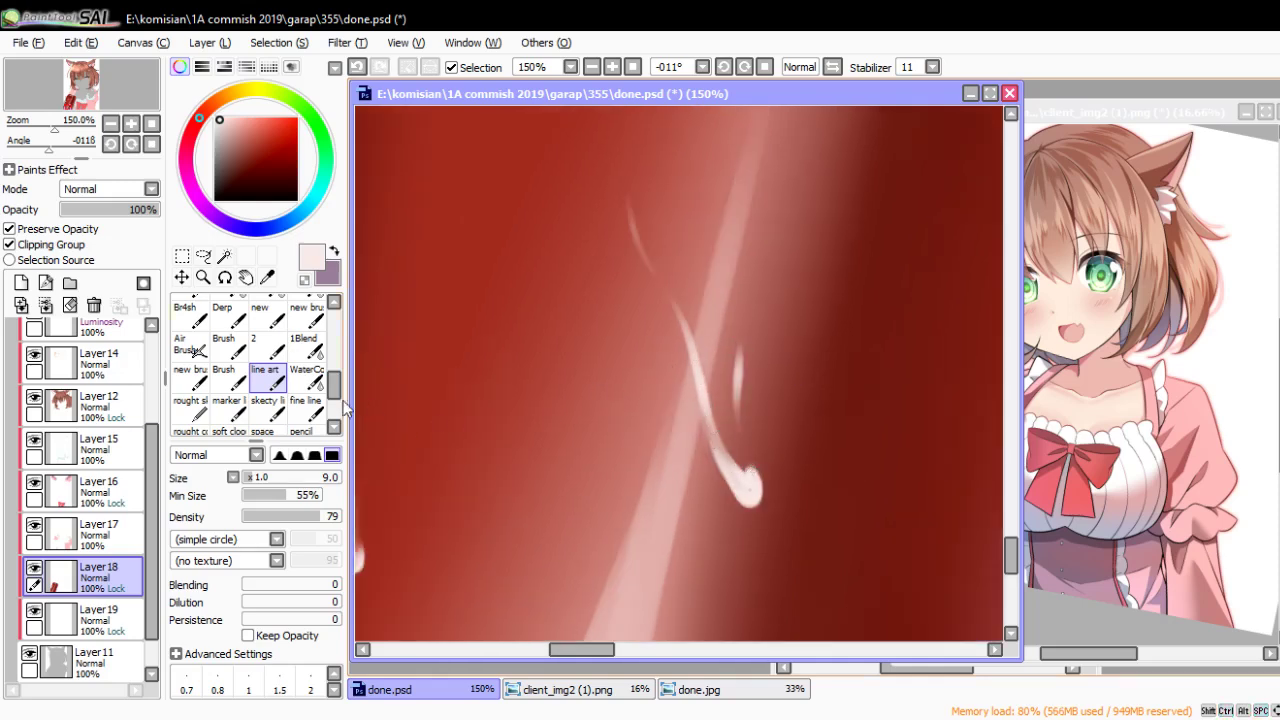
Zoom in on the upper part of the can with the WaterColor blending brush ready
key(c)
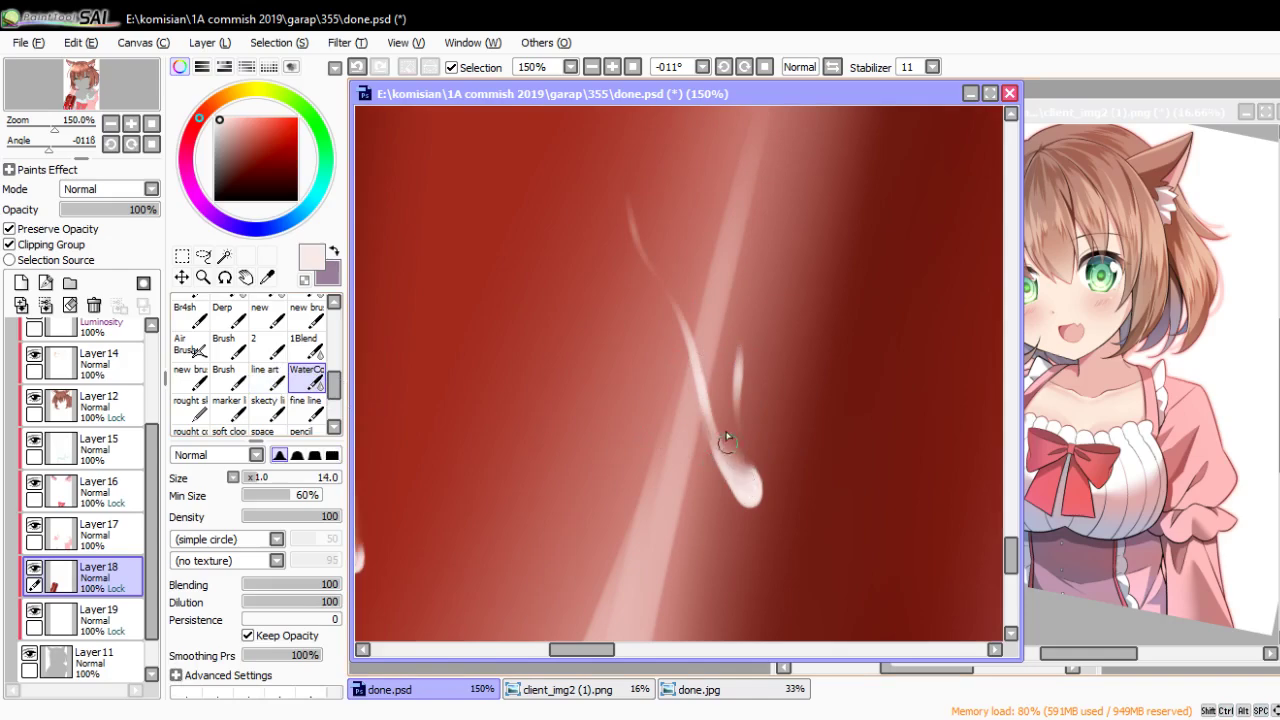
scroll(718, 359, down, 5)
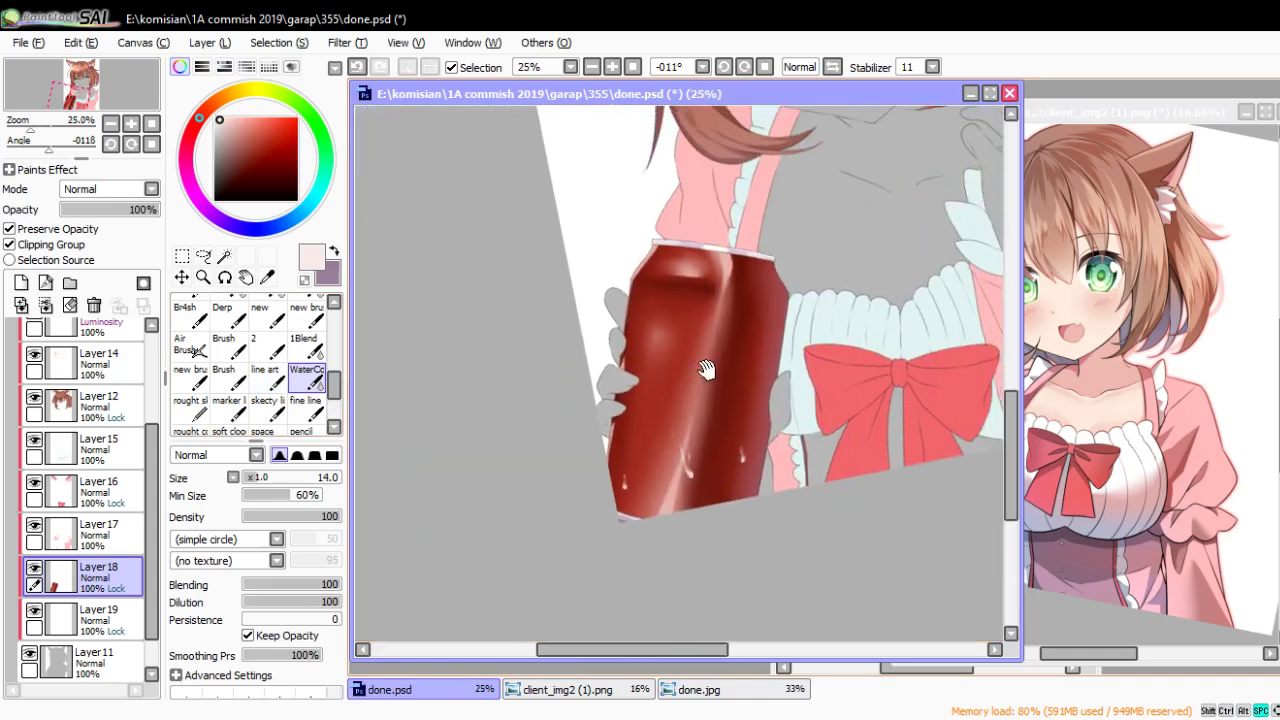
scroll(706, 369, up, 4)
drag(700, 323, 536, 318)
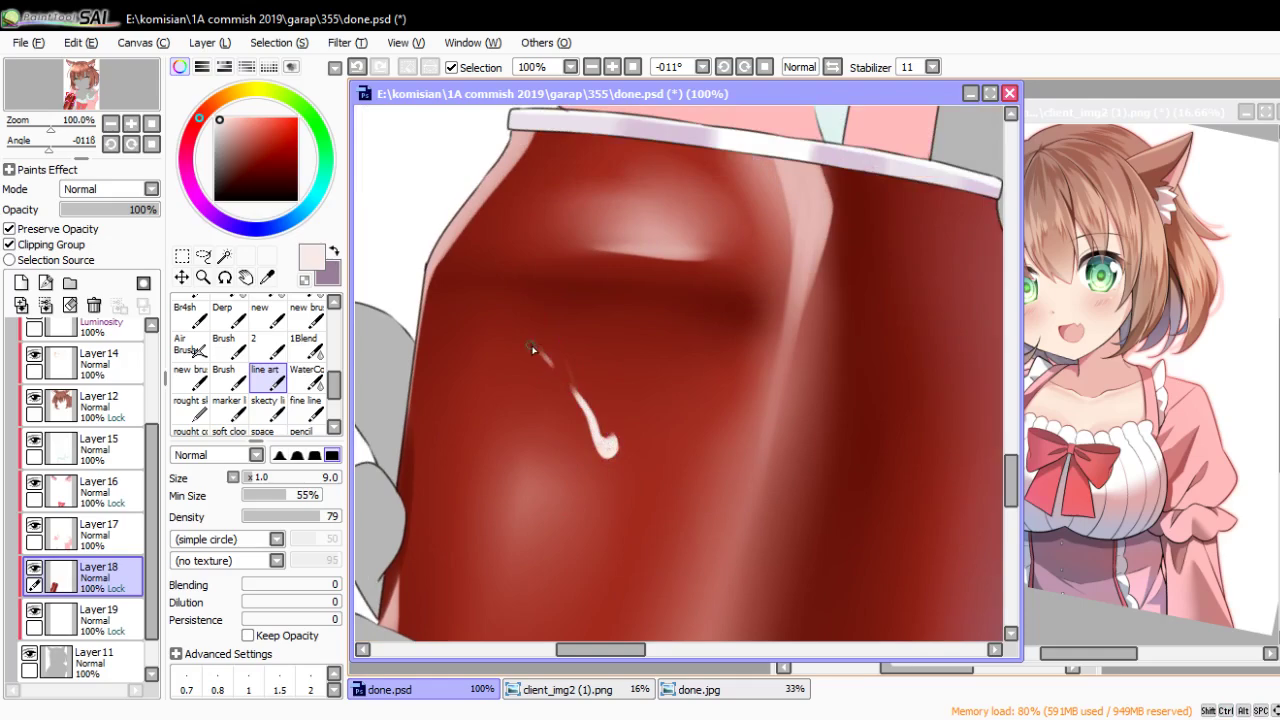
click(320, 385)
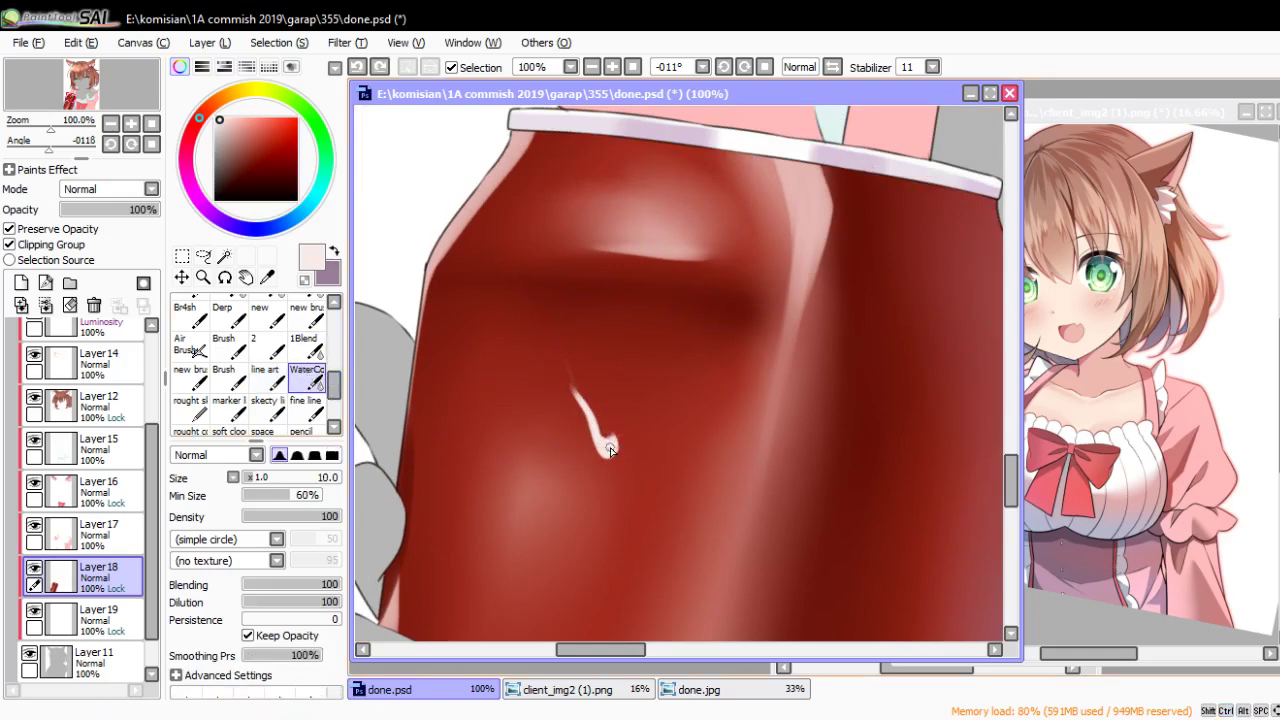
Straighten the canvas view upright and undo the last stroke on the can
scroll(541, 351, down, 6)
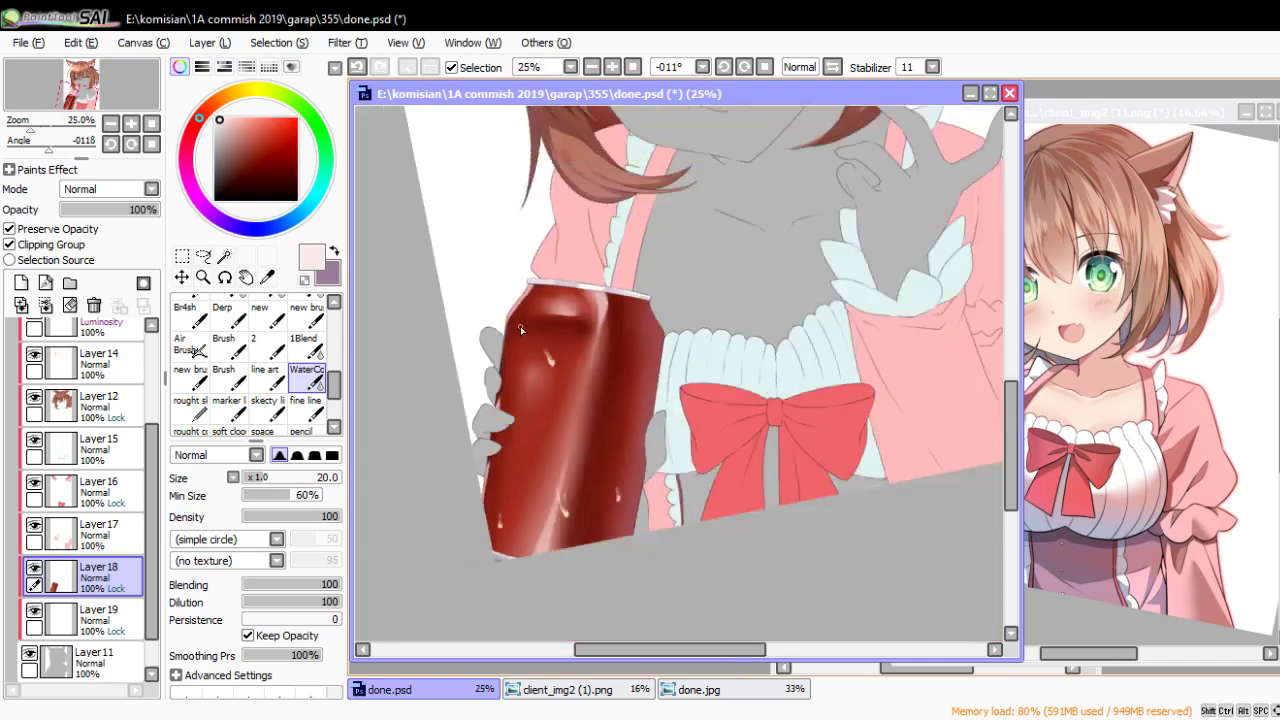
scroll(520, 326, down, 2)
scroll(600, 420, down, 1)
scroll(671, 510, down, 3)
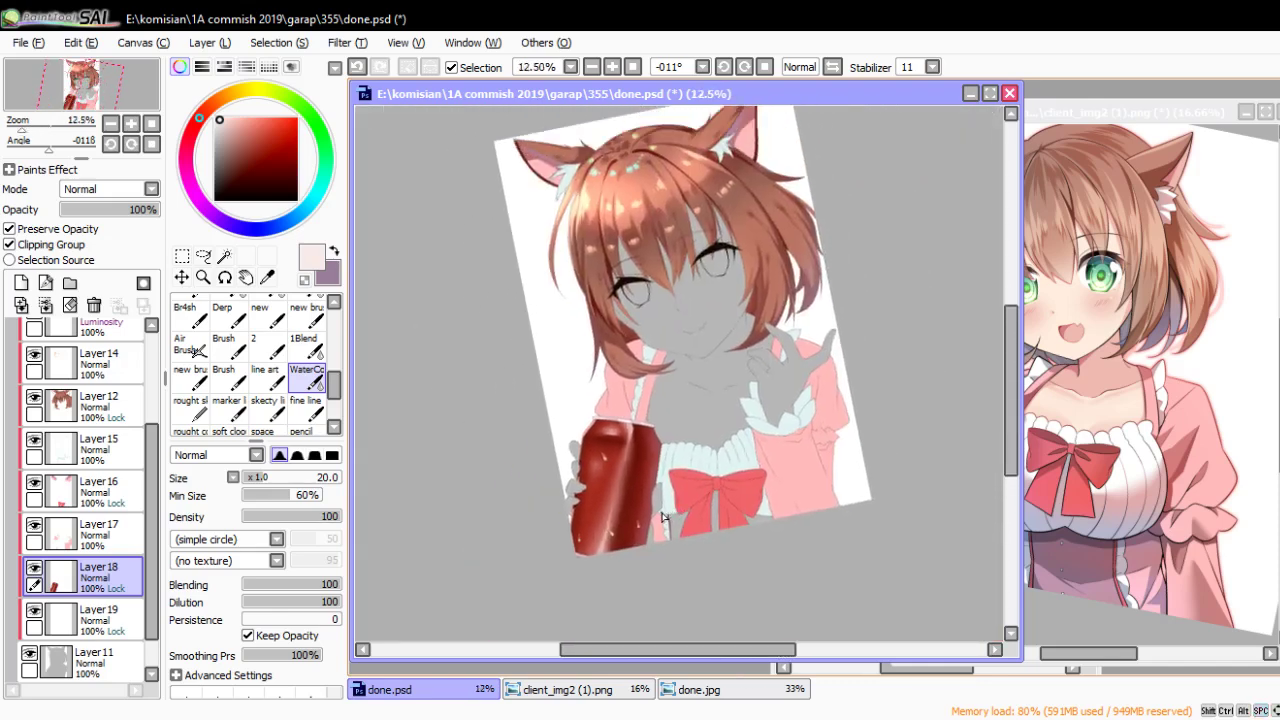
key(Home)
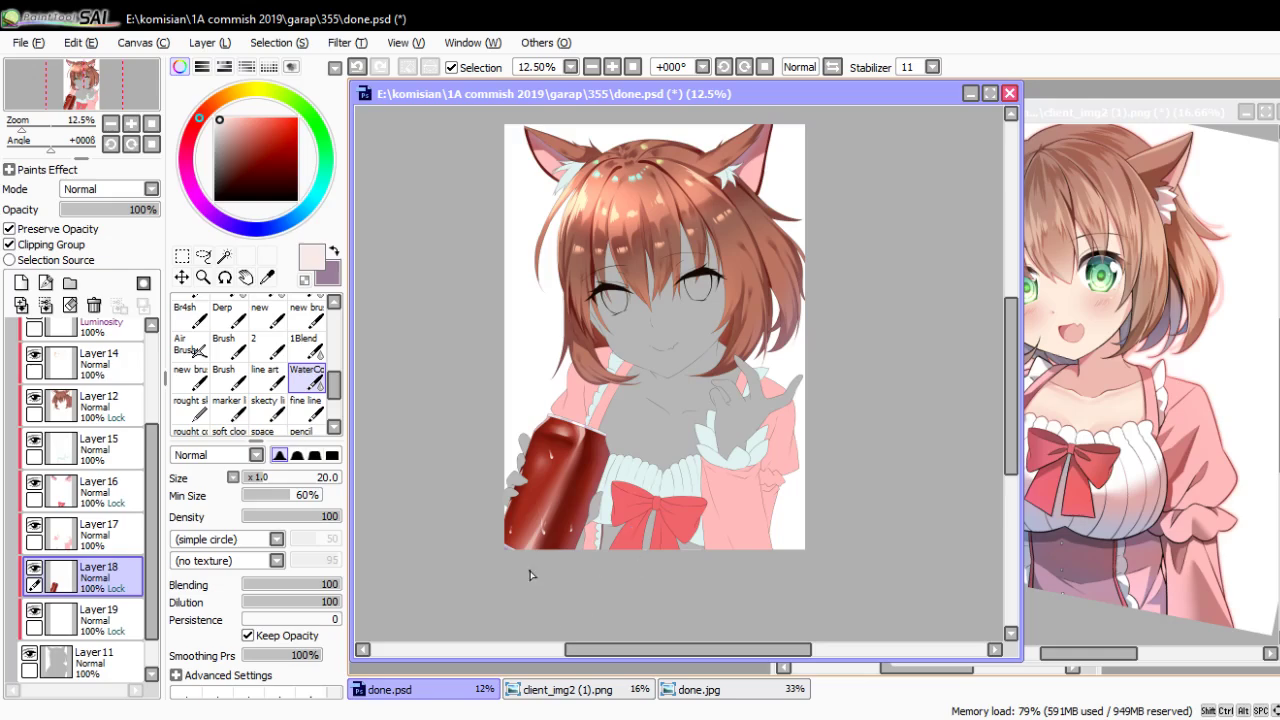
scroll(531, 574, up, 4)
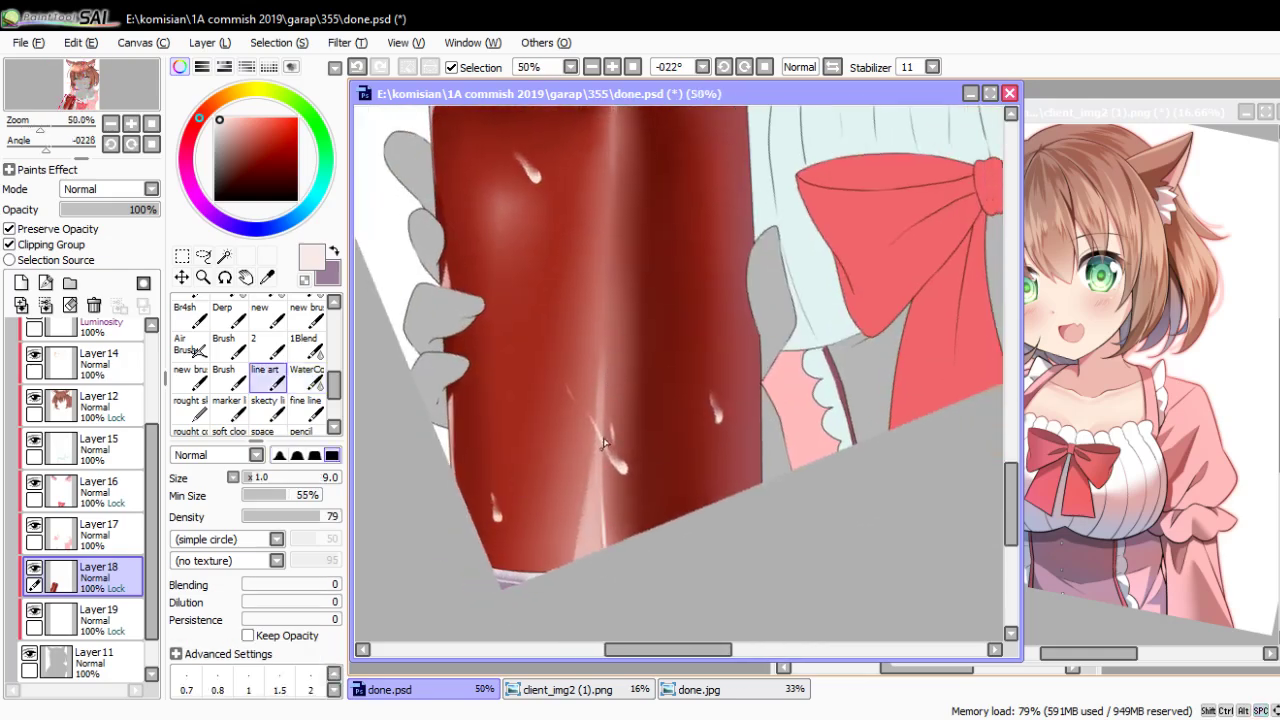
key(ctrl+z)
Paint pale droplet highlights on the can and a pale highlight below its rim
key(bracketright)
key(bracketright)
drag(612, 540, 607, 411)
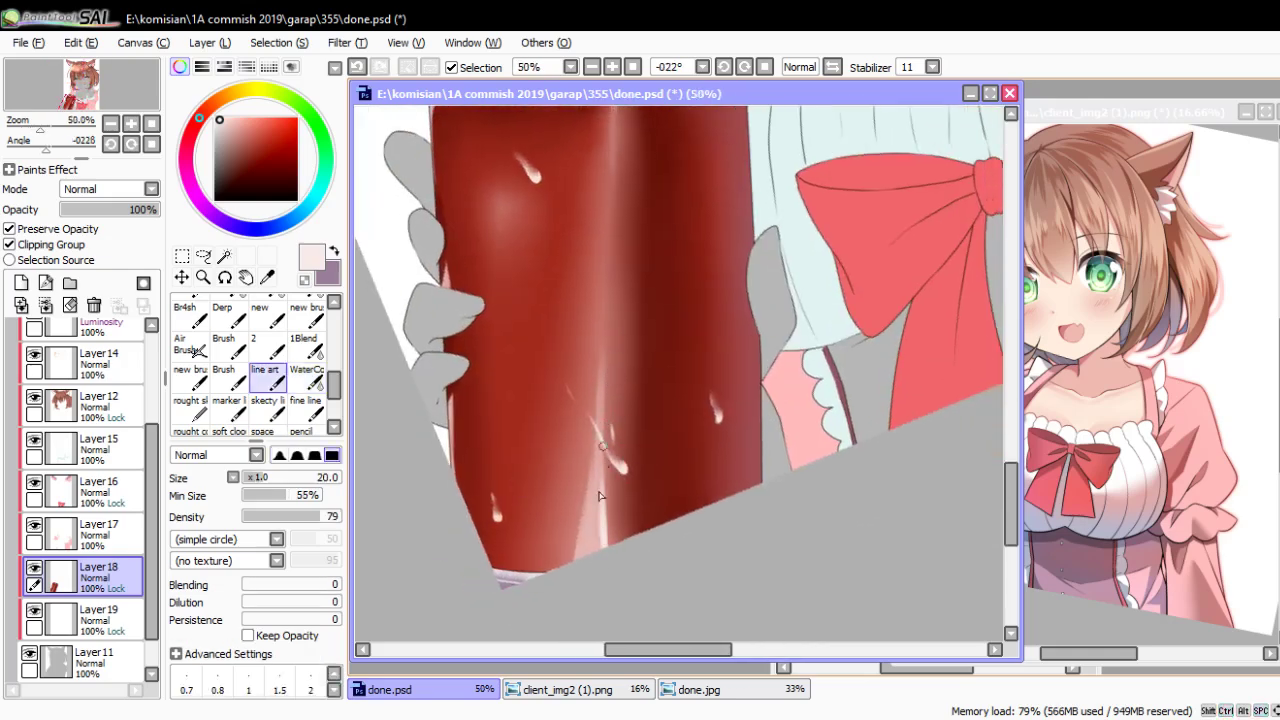
scroll(607, 411, down, 1)
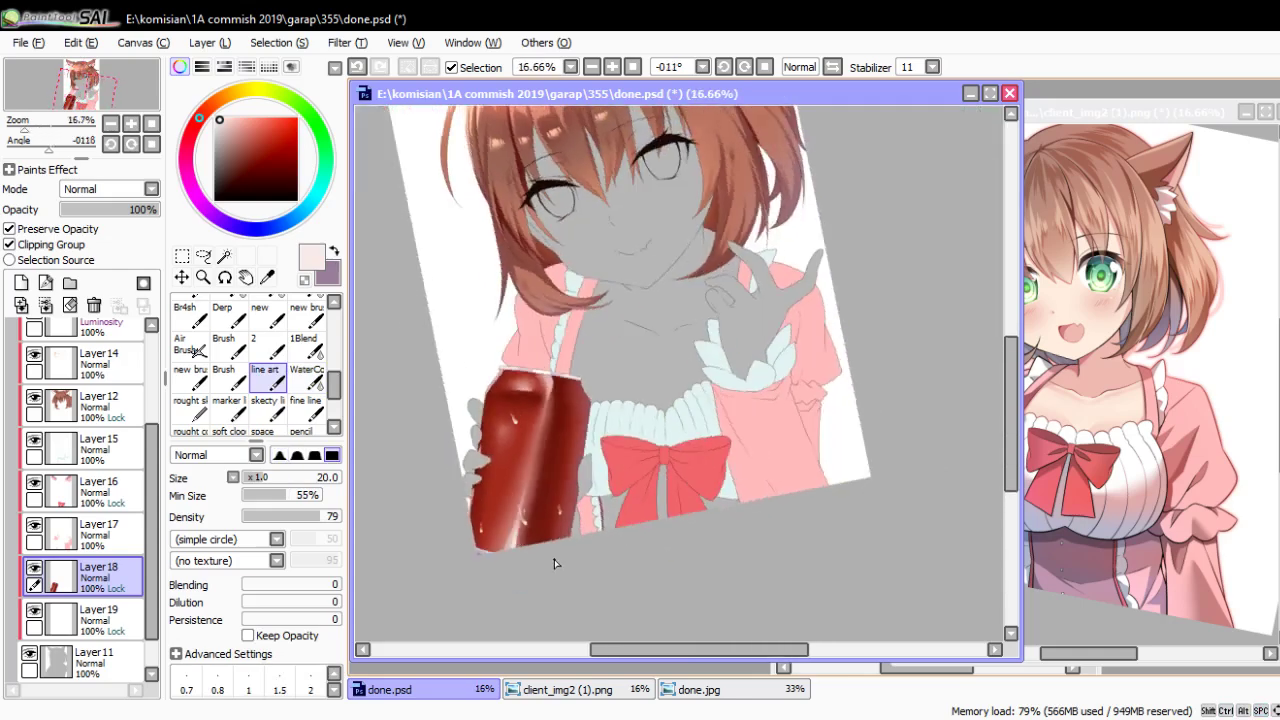
scroll(508, 513, up, 2)
scroll(508, 514, up, 1)
scroll(508, 514, up, 1)
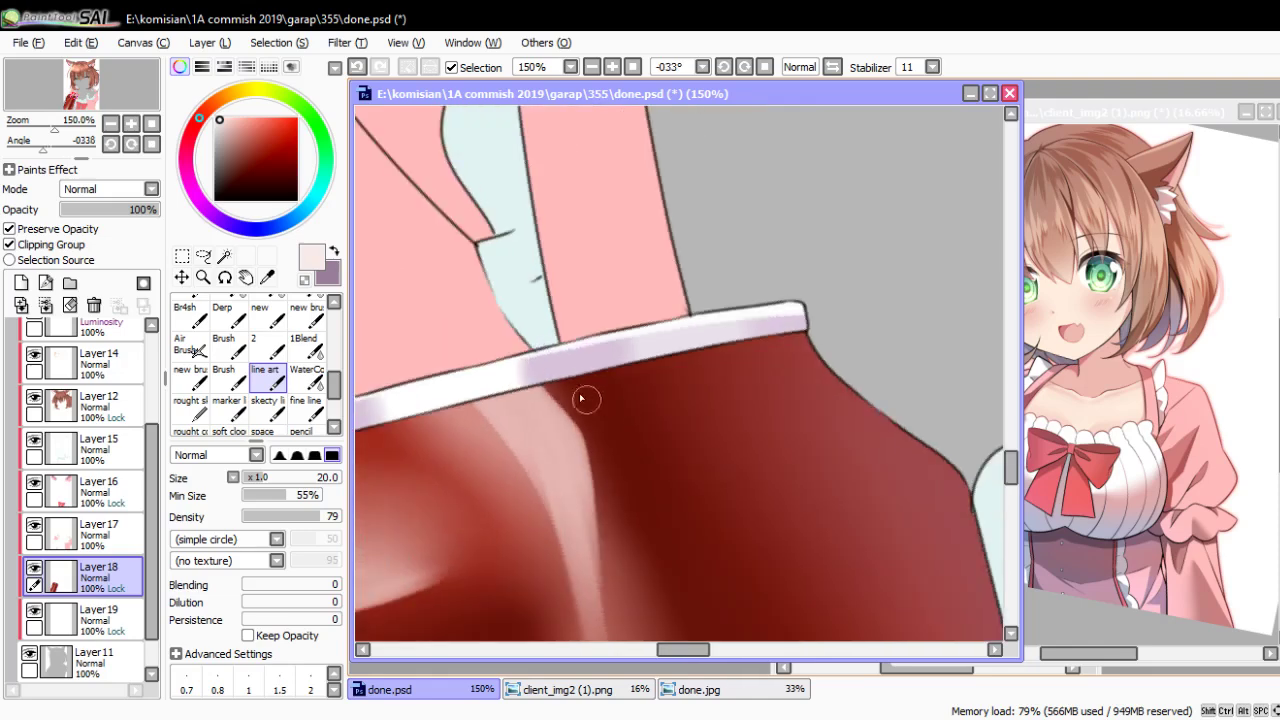
mouse_move(560, 372)
mouse_down()
mouse_move(577, 445)
mouse_move(524, 417)
mouse_move(507, 455)
mouse_up()
Blend the pale highlight stripe into the red with WaterColor
click(306, 378)
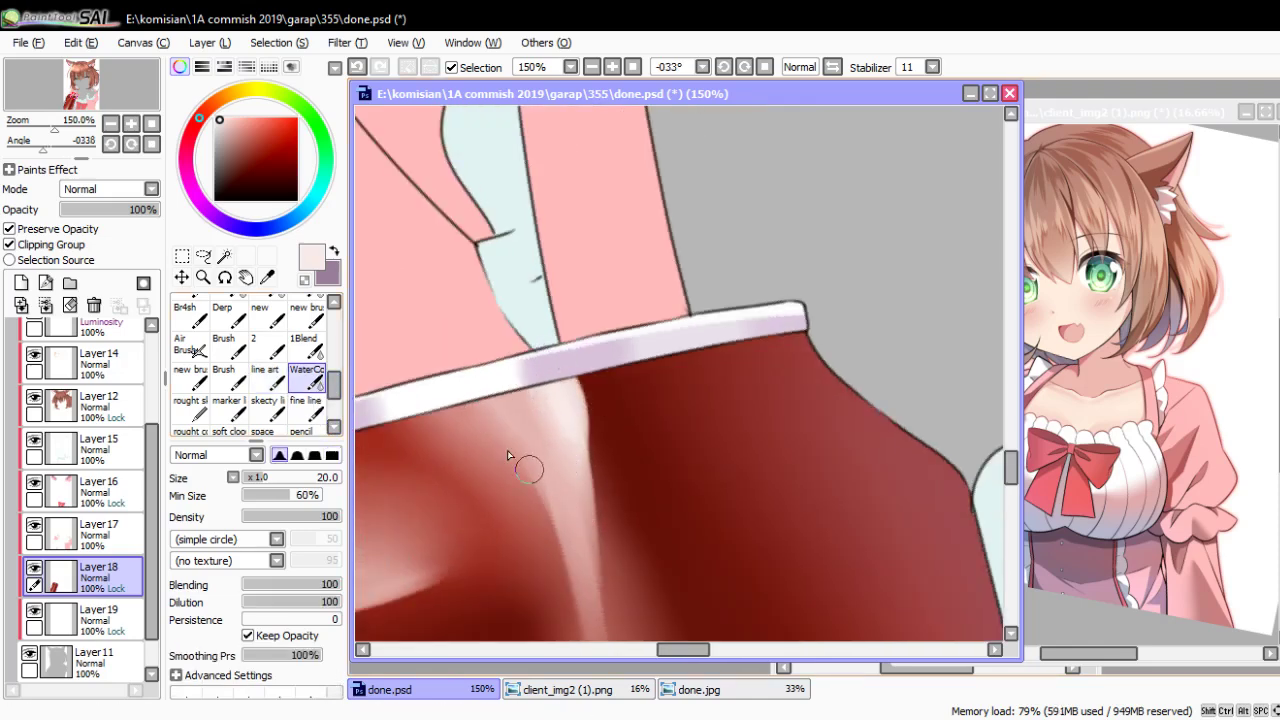
scroll(524, 411, down, 2)
scroll(524, 411, down, 1)
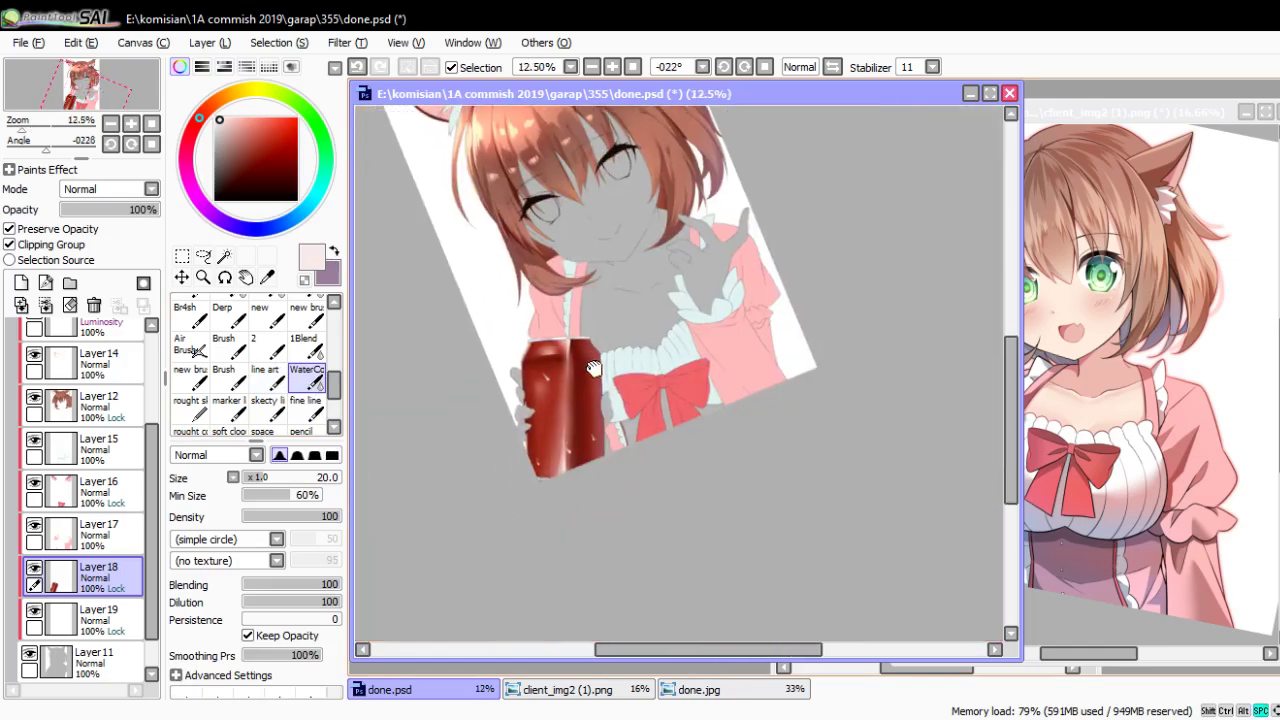
scroll(600, 350, up, 2)
scroll(634, 322, up, 1)
mouse_move(524, 380)
mouse_down()
mouse_move(551, 323)
mouse_move(542, 513)
mouse_up()
scroll(541, 557, down, 4)
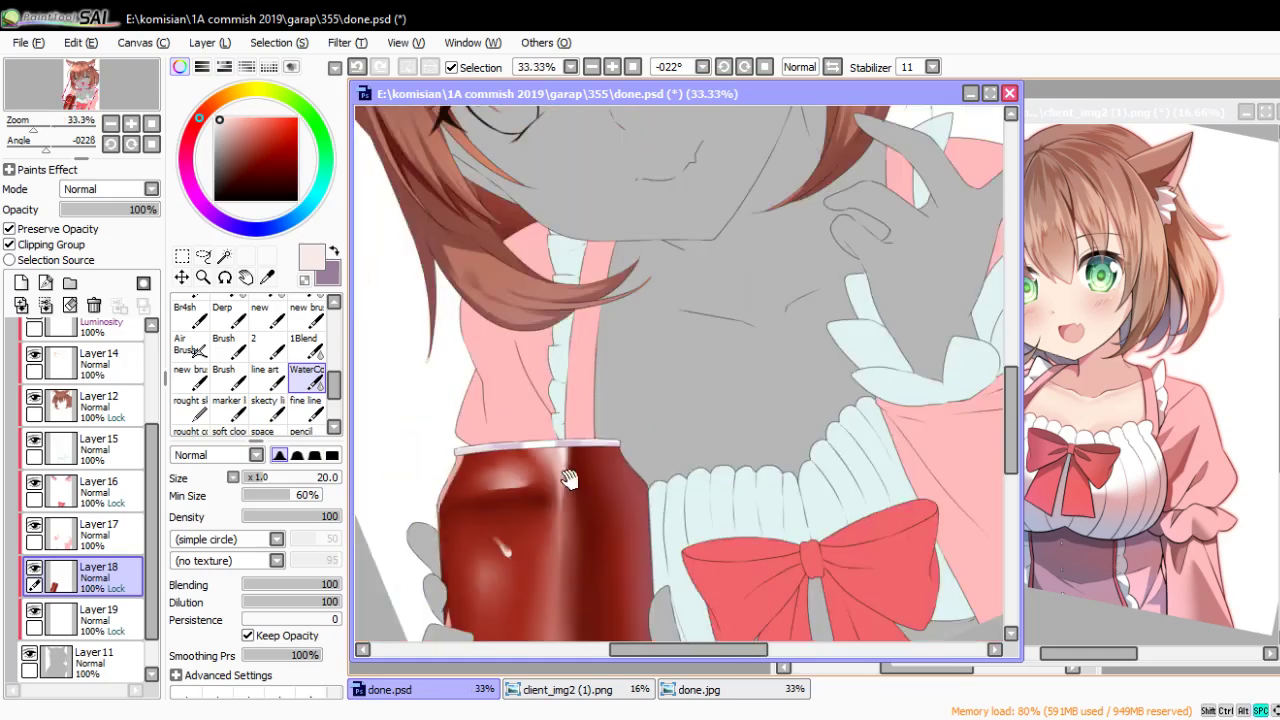
scroll(606, 386, up, 1)
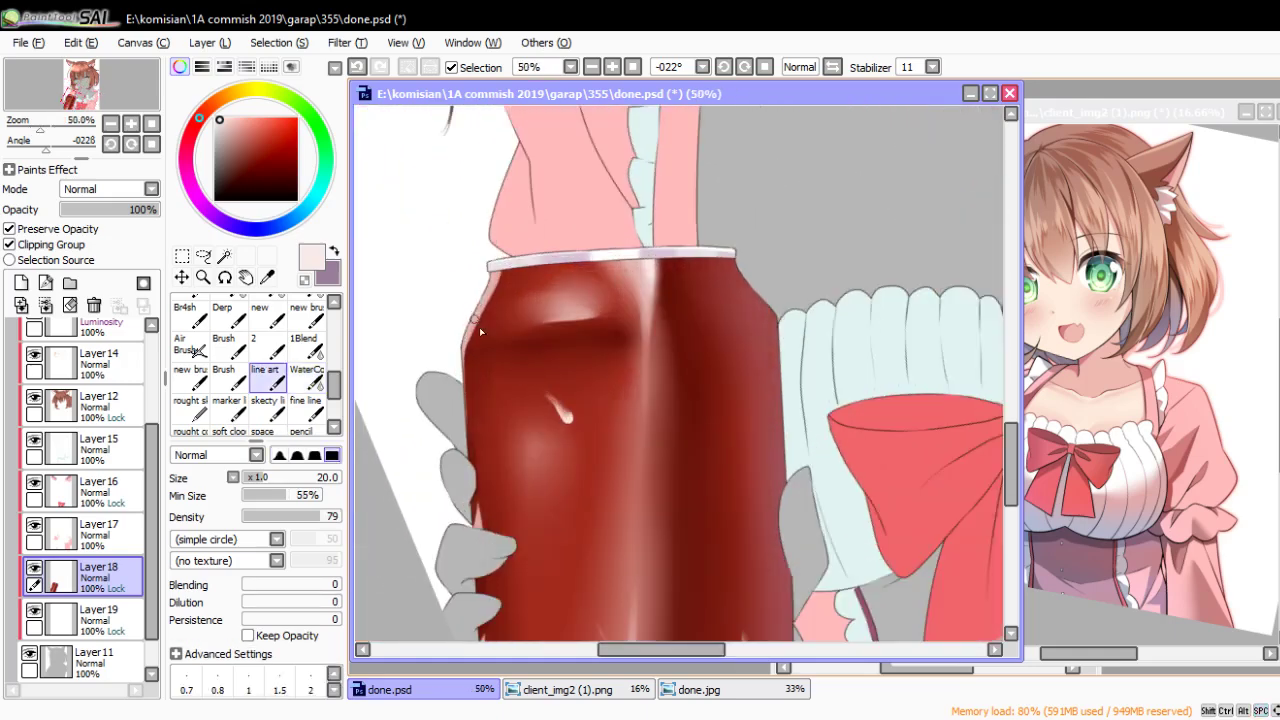
Try a pale rim light along the can's left edge, then undo it
key(bracketright)
key(bracketright)
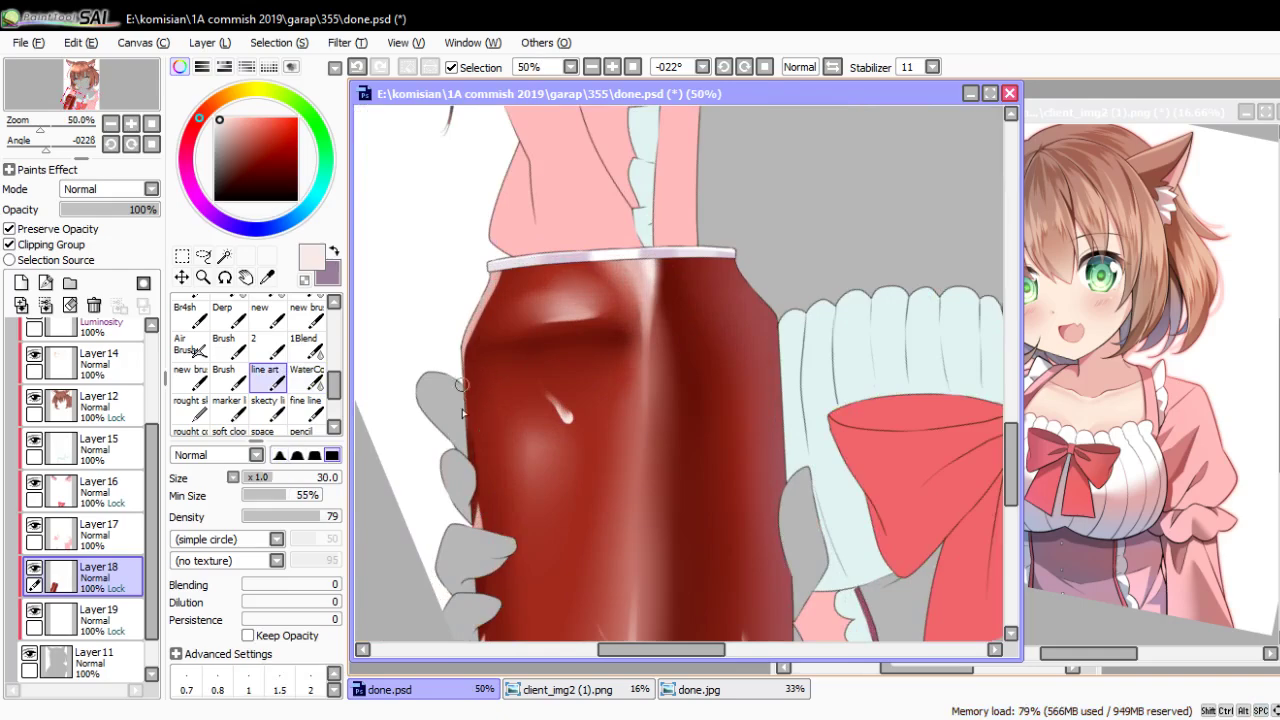
drag(466, 415, 510, 268)
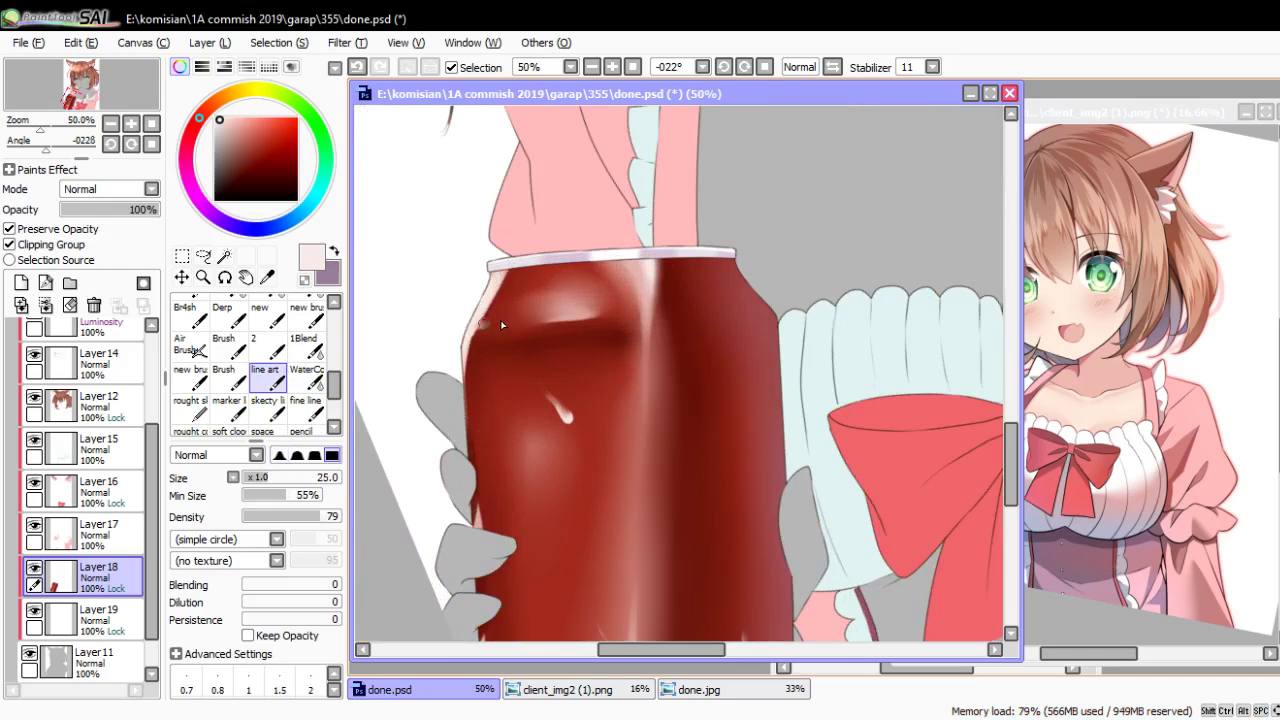
drag(482, 332, 492, 378)
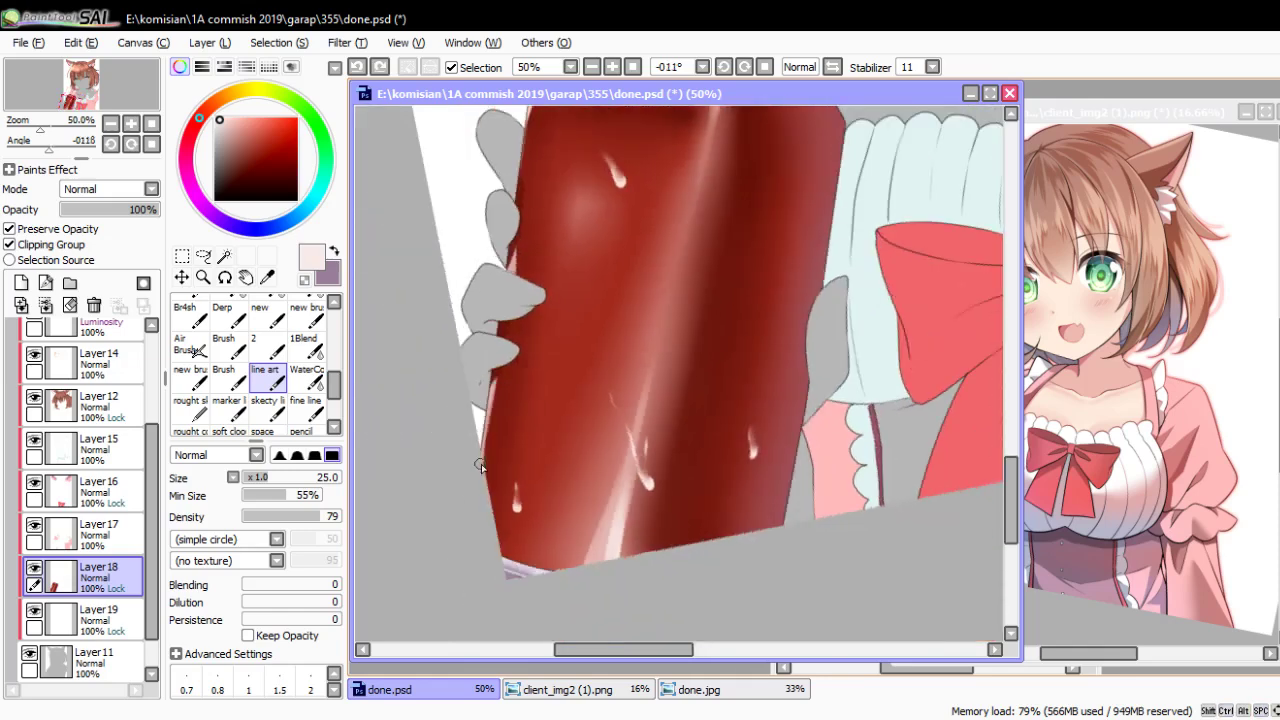
key(ctrl+z)
drag(505, 369, 565, 428)
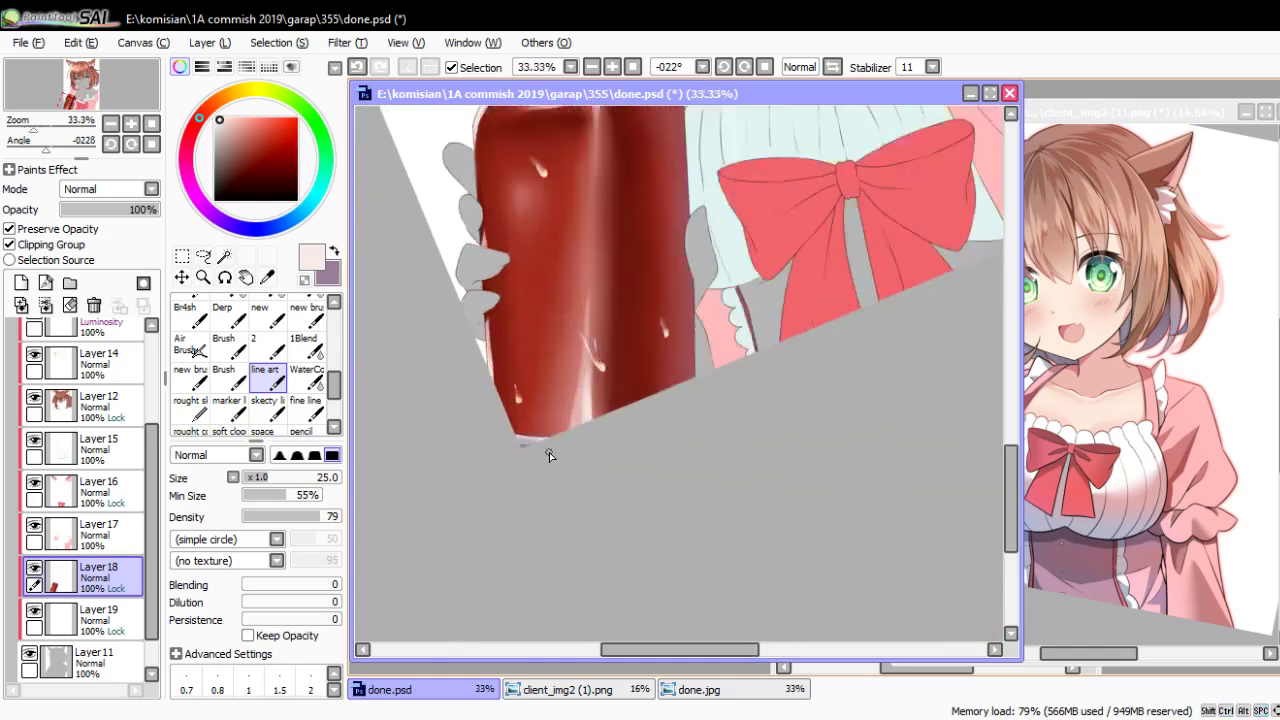
View the whole upright illustration and select the can's painted area from Layer 18
click(307, 376)
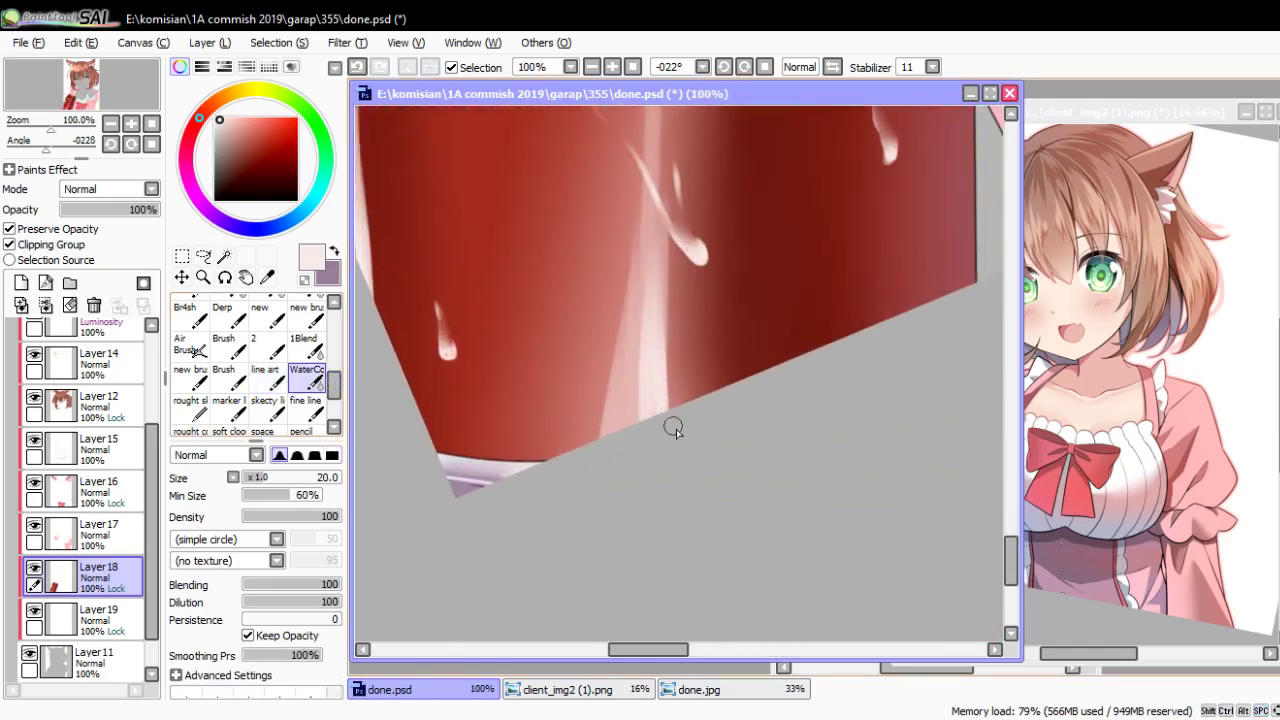
key(bracketright)
key(bracketright)
key(bracketright)
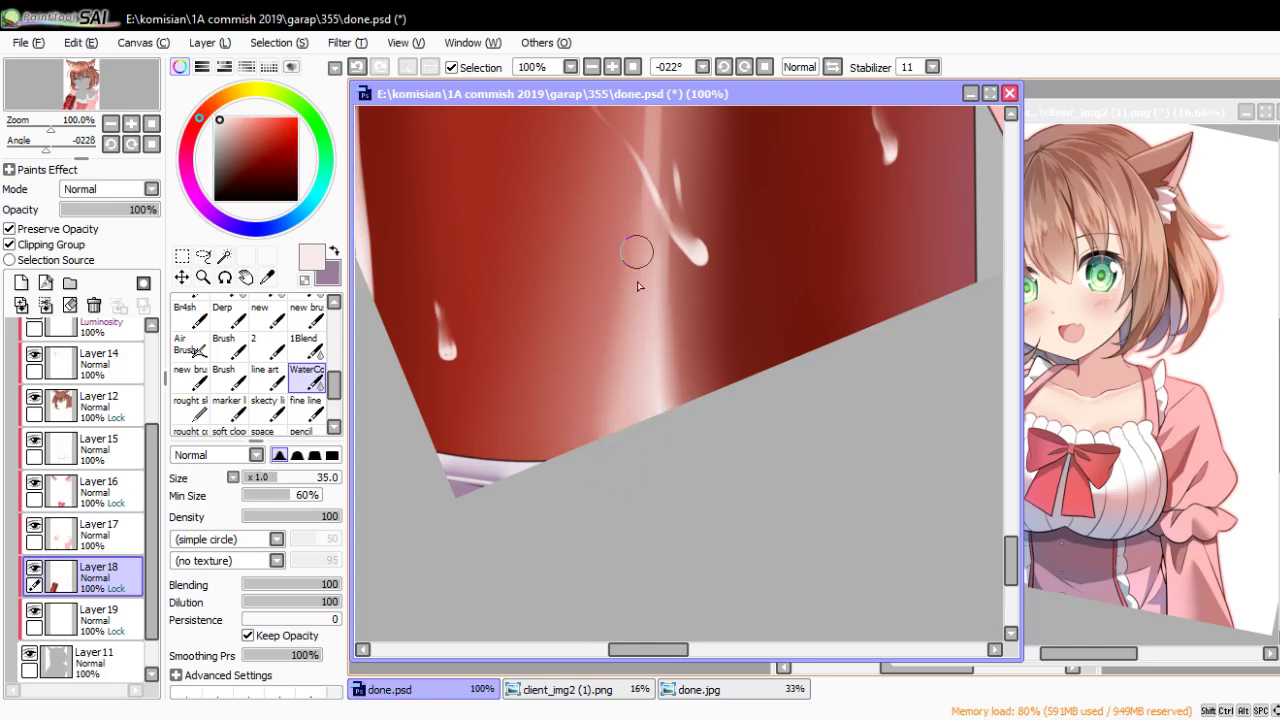
scroll(638, 286, down, 2)
scroll(634, 437, down, 2)
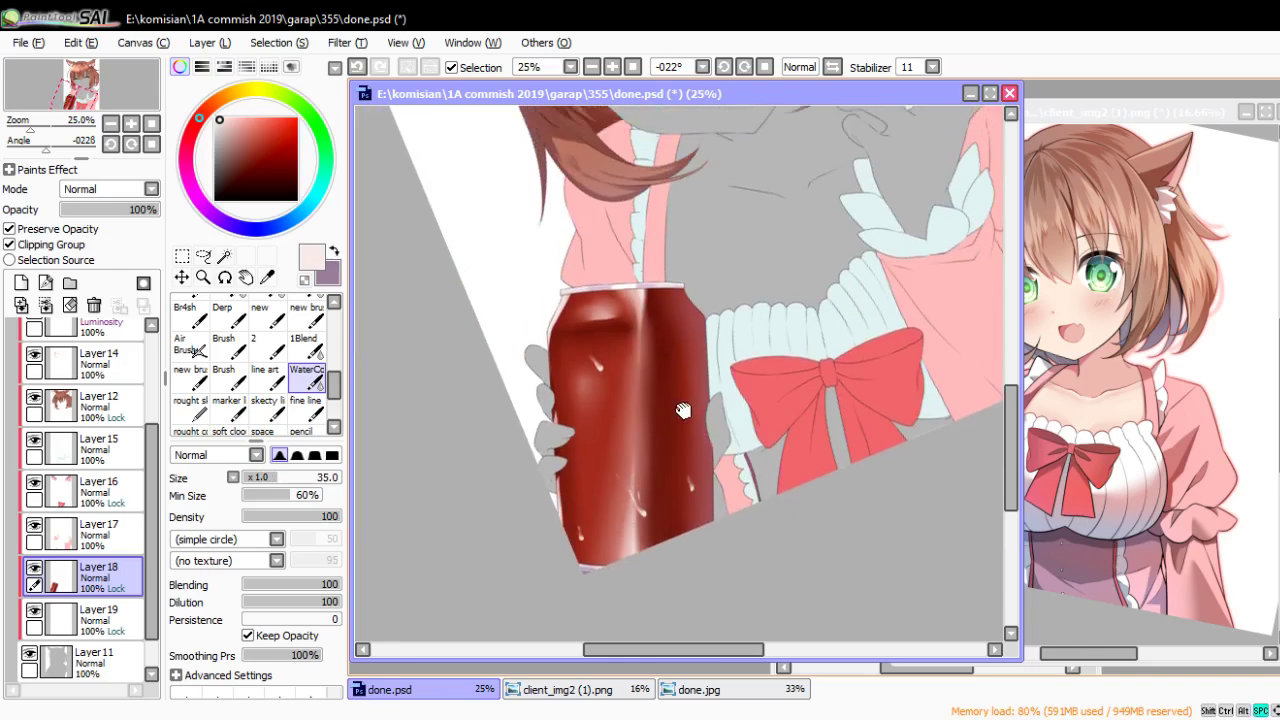
scroll(682, 410, down, 1)
drag(682, 410, 686, 474)
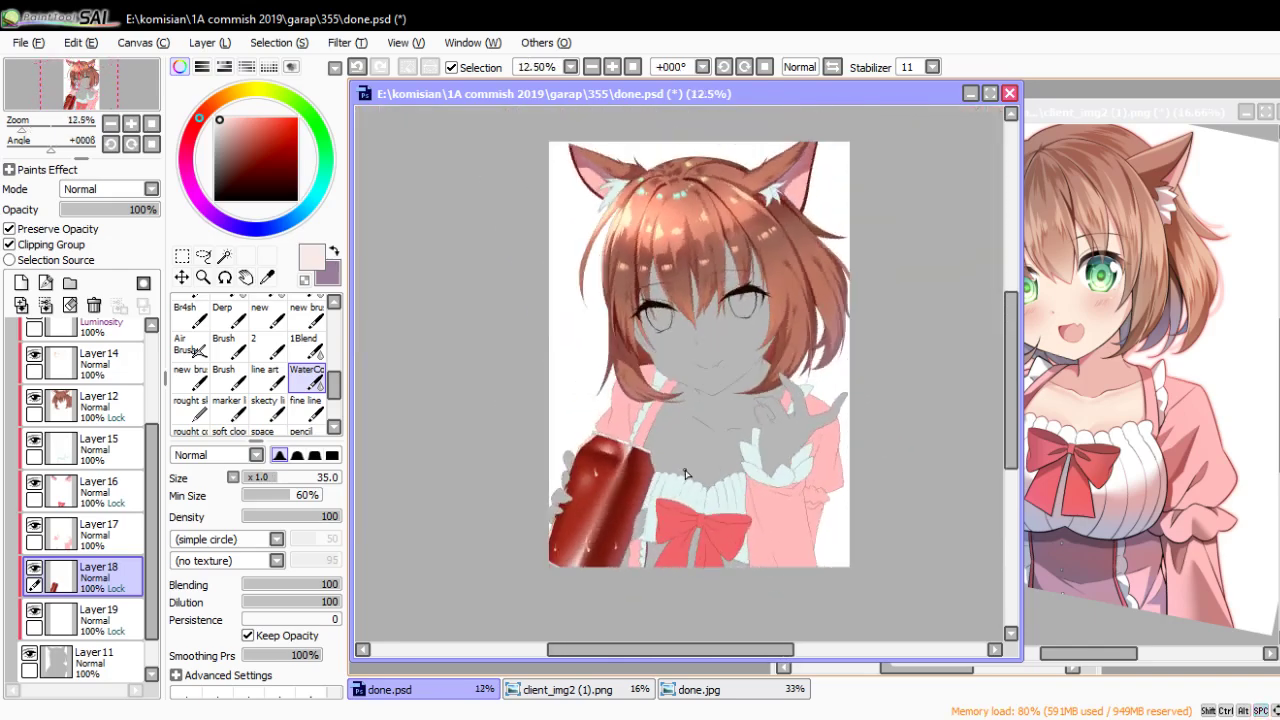
ctrl+click(60, 578)
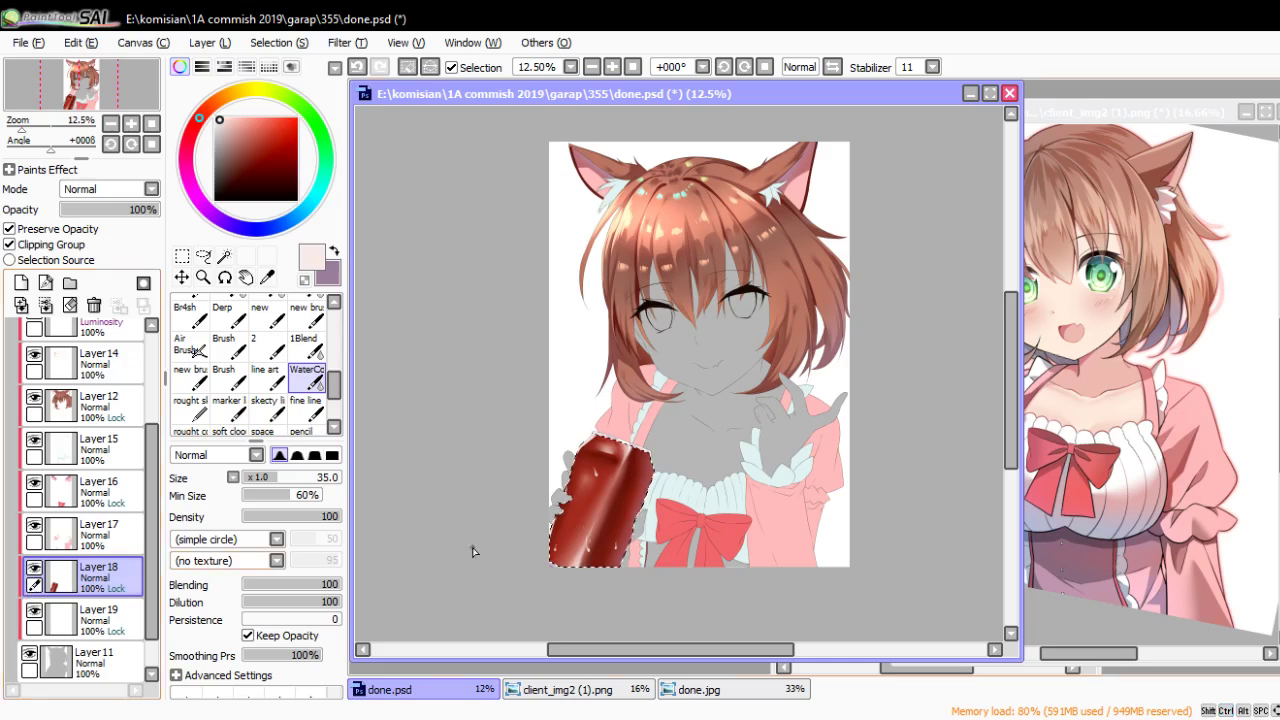
Select the pink dress area on Layer 17 and pick a dusty rose with the line-art brush
click(182, 256)
click(474, 340)
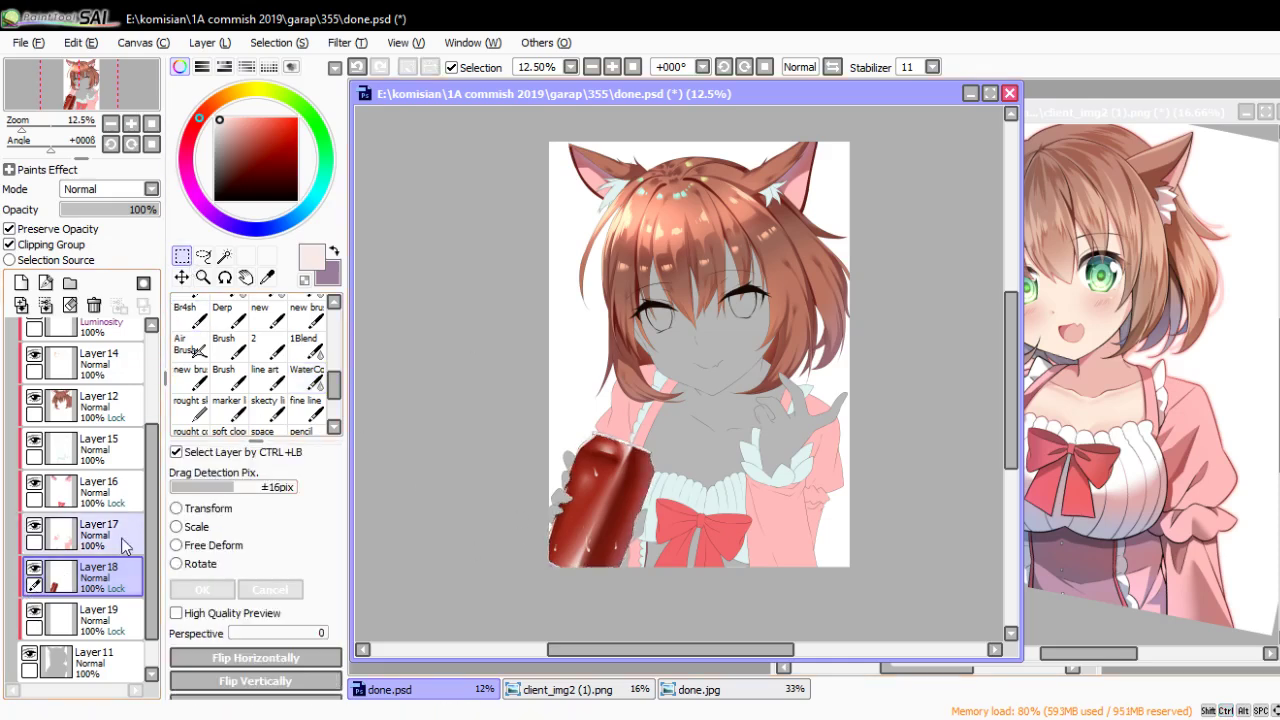
click(60, 540)
click(10, 228)
click(265, 376)
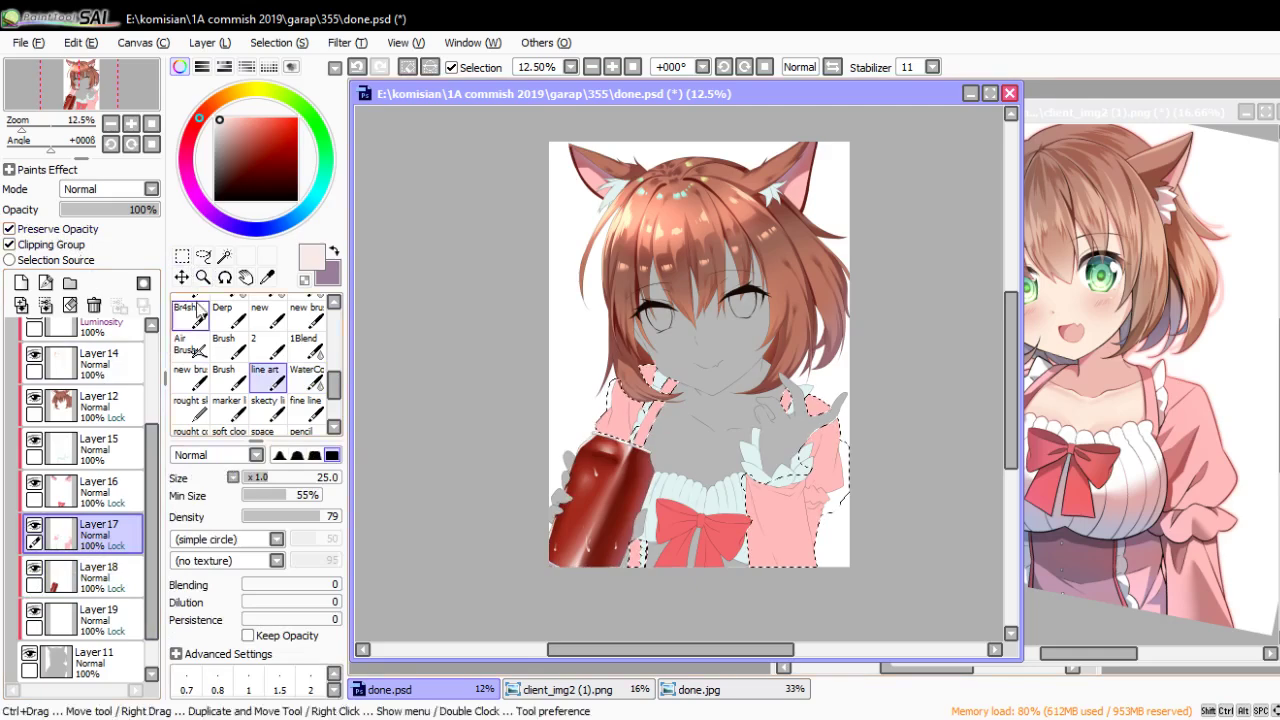
alt+click(1180, 456)
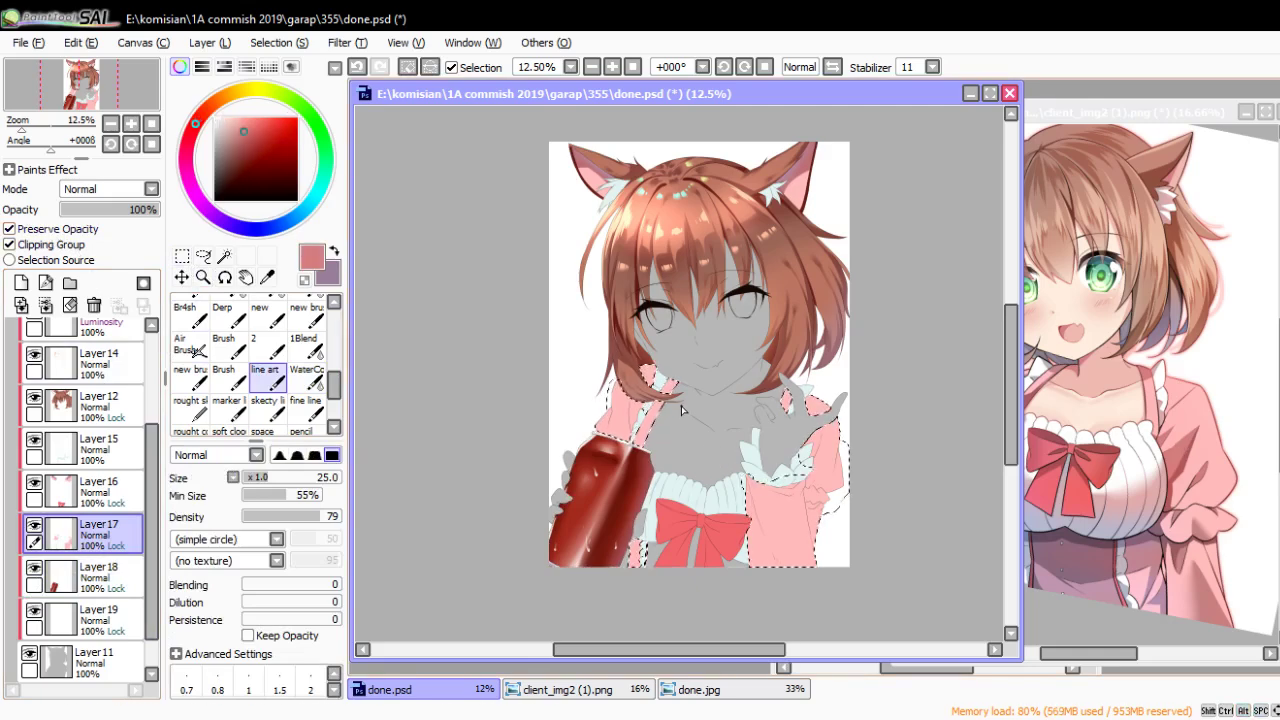
Sample a darker red from the reference with the brush at 35
scroll(680, 408, up, 4)
drag(680, 408, 760, 408)
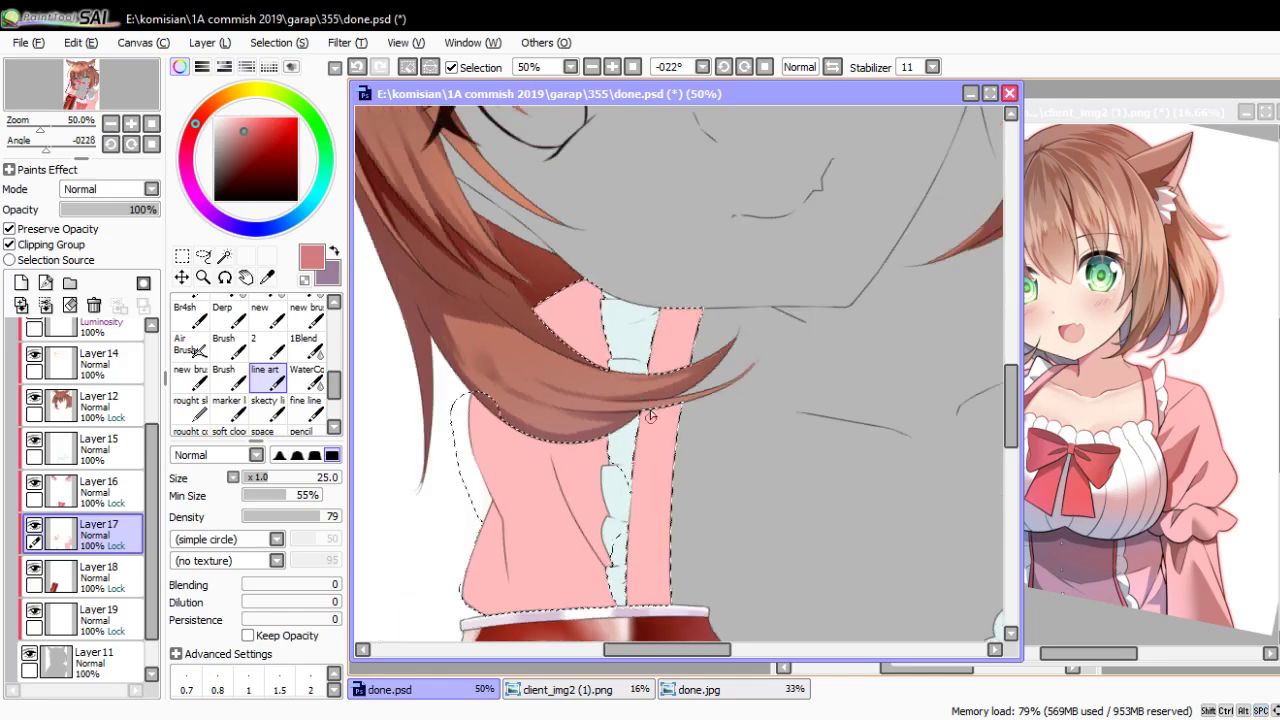
key(bracketright)
key(bracketright)
alt+click(1191, 408)
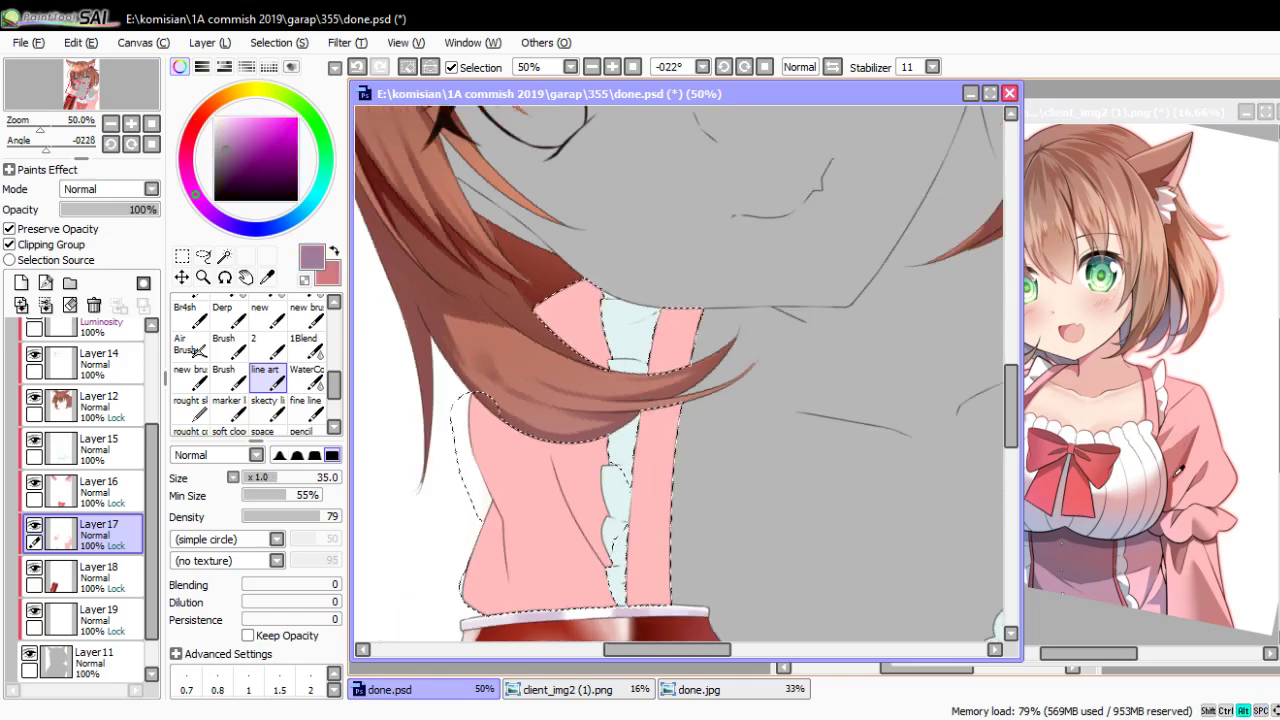
alt+click(1182, 472)
Enlarge the canvas window, reset the rotation upright, and set the brush to 60
click(989, 93)
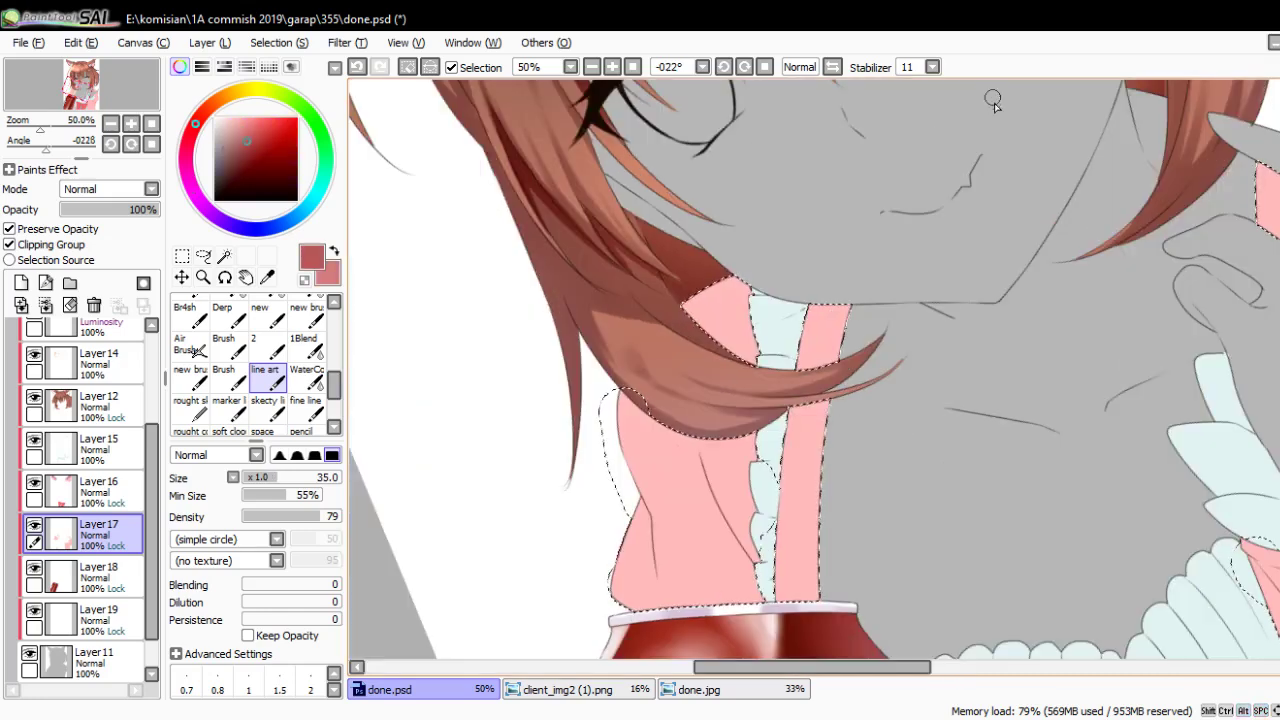
drag(1040, 150, 994, 104)
scroll(994, 104, down, 2)
key(Home)
scroll(700, 400, up, 2)
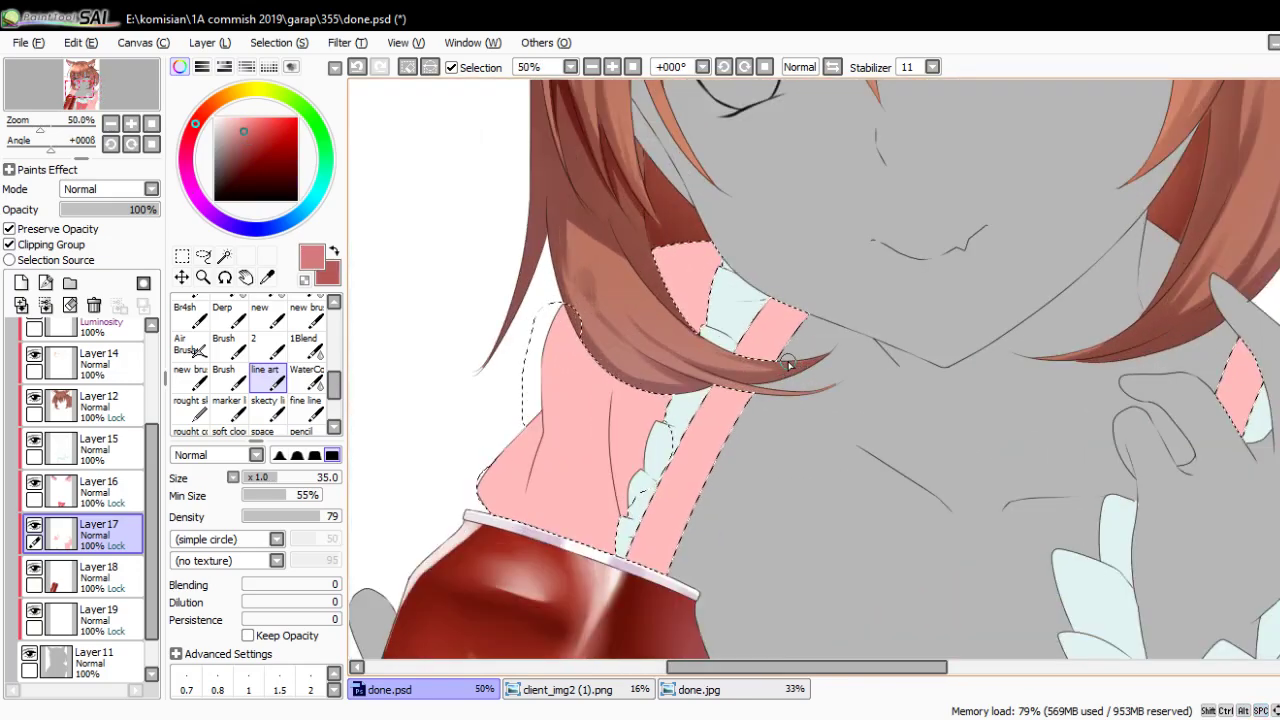
key(bracketright)
key(bracketright)
key(bracketright)
Paint darker pink shading on the collar strips and along the left edge under the jaw
mouse_move(587, 297)
mouse_down()
mouse_move(760, 345)
mouse_move(692, 287)
mouse_move(812, 338)
mouse_up()
key(bracketright)
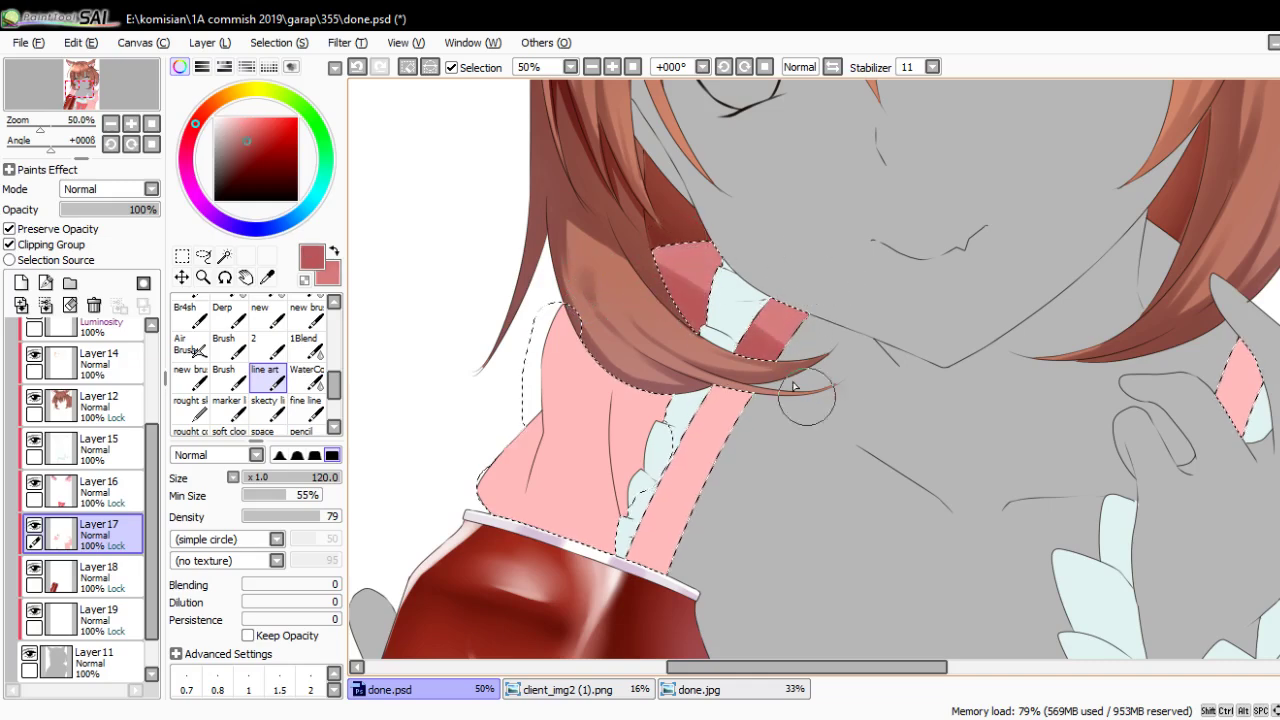
mouse_move(1022, 333)
mouse_down()
mouse_move(900, 300)
mouse_move(837, 227)
mouse_up()
key(x)
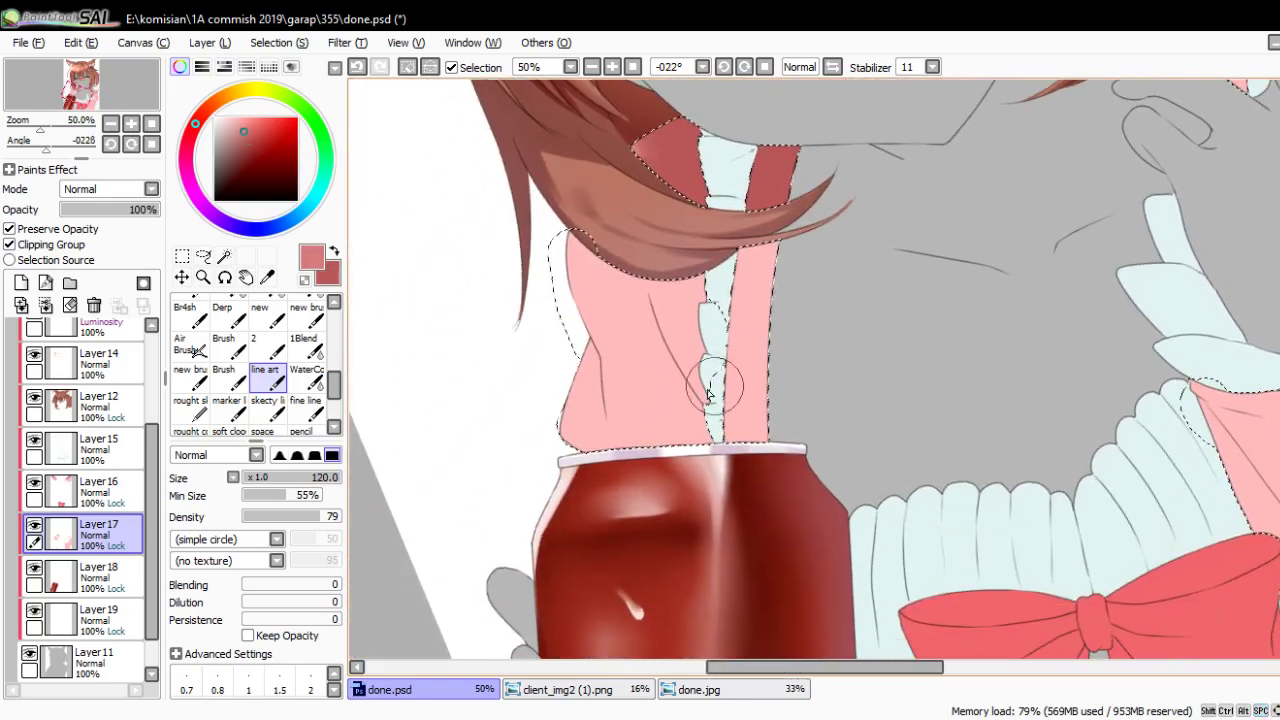
scroll(700, 300, up, 1)
scroll(597, 428, up, 1)
key(bracketleft)
key(bracketleft)
key(bracketleft)
mouse_move(600, 237)
mouse_down()
mouse_move(530, 350)
mouse_move(610, 210)
mouse_move(529, 340)
mouse_up()
Add darker pink fold shadows at brush 50–25 and soften the upper fold with WaterColor
key(bracketleft)
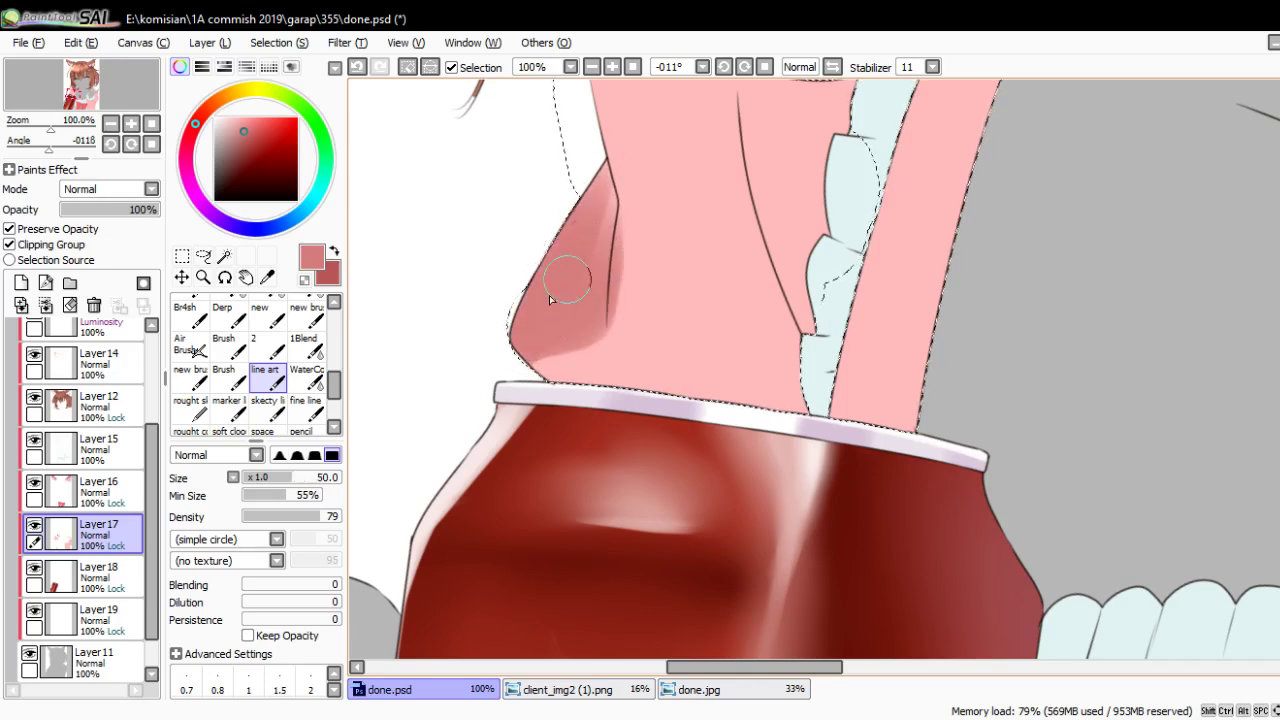
mouse_move(690, 350)
mouse_down()
mouse_move(665, 315)
mouse_move(651, 202)
mouse_up()
key(bracketleft)
key(bracketleft)
key(bracketleft)
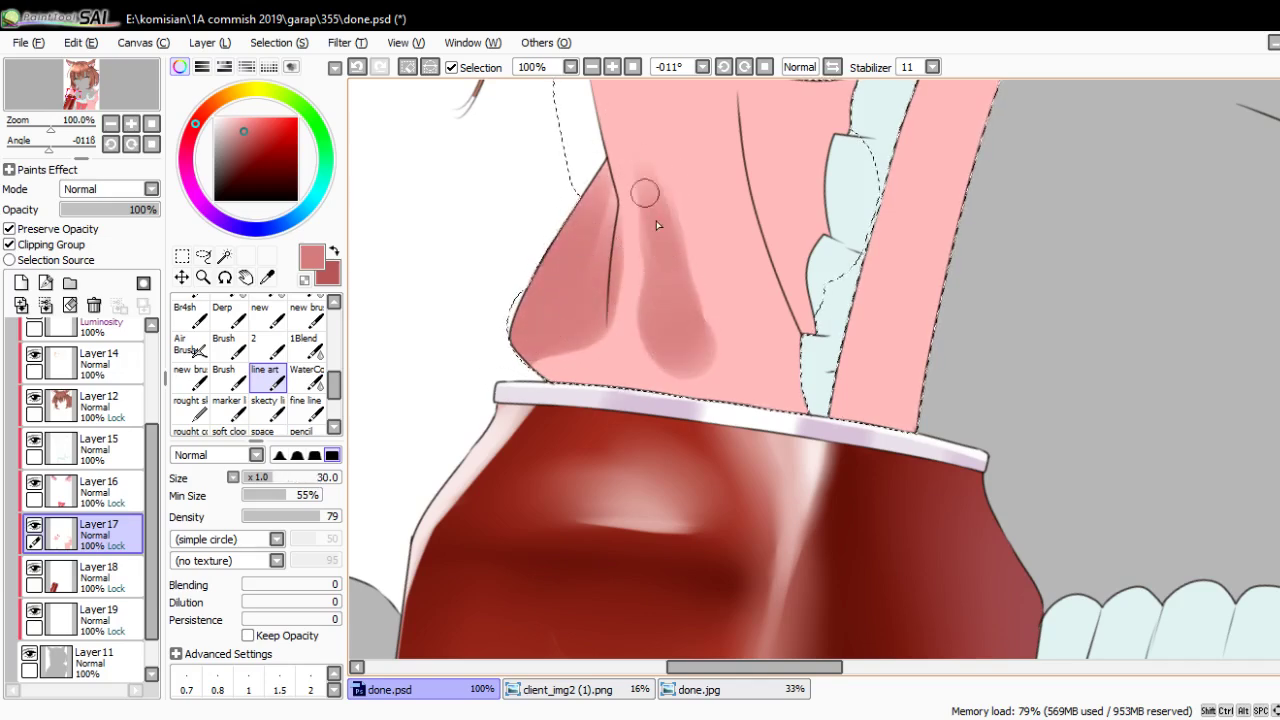
key(Delete)
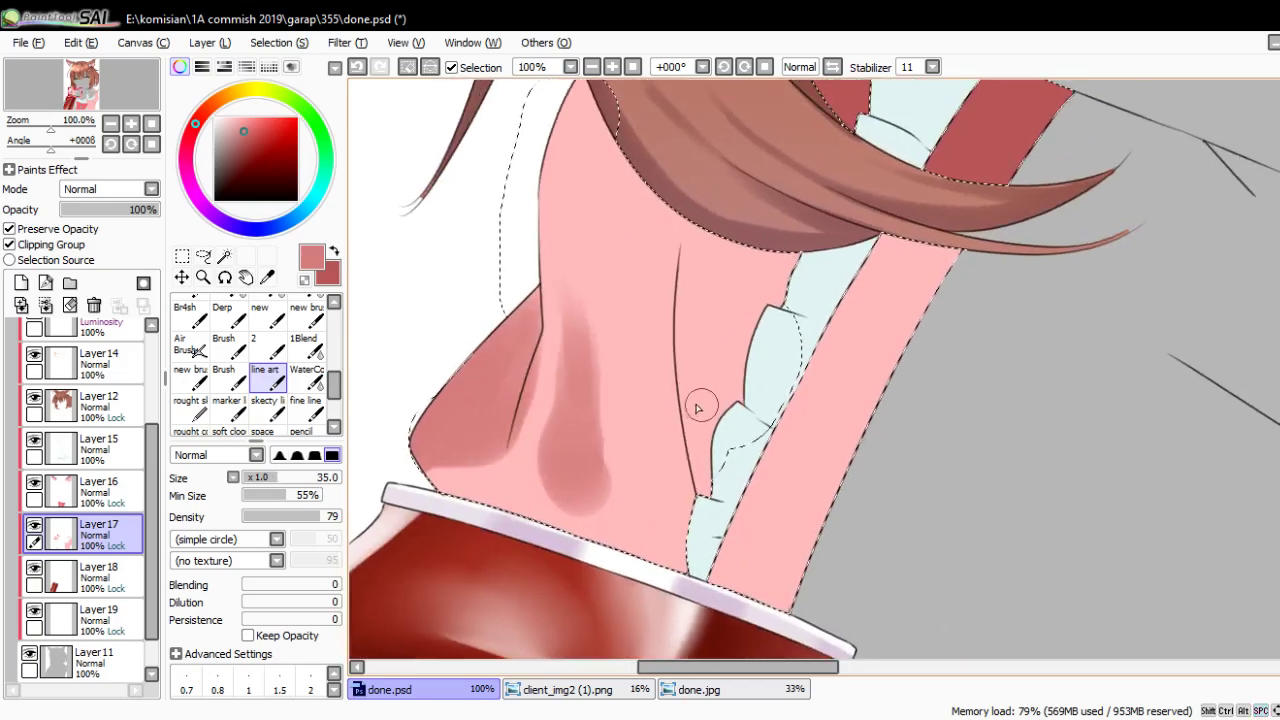
drag(700, 400, 687, 377)
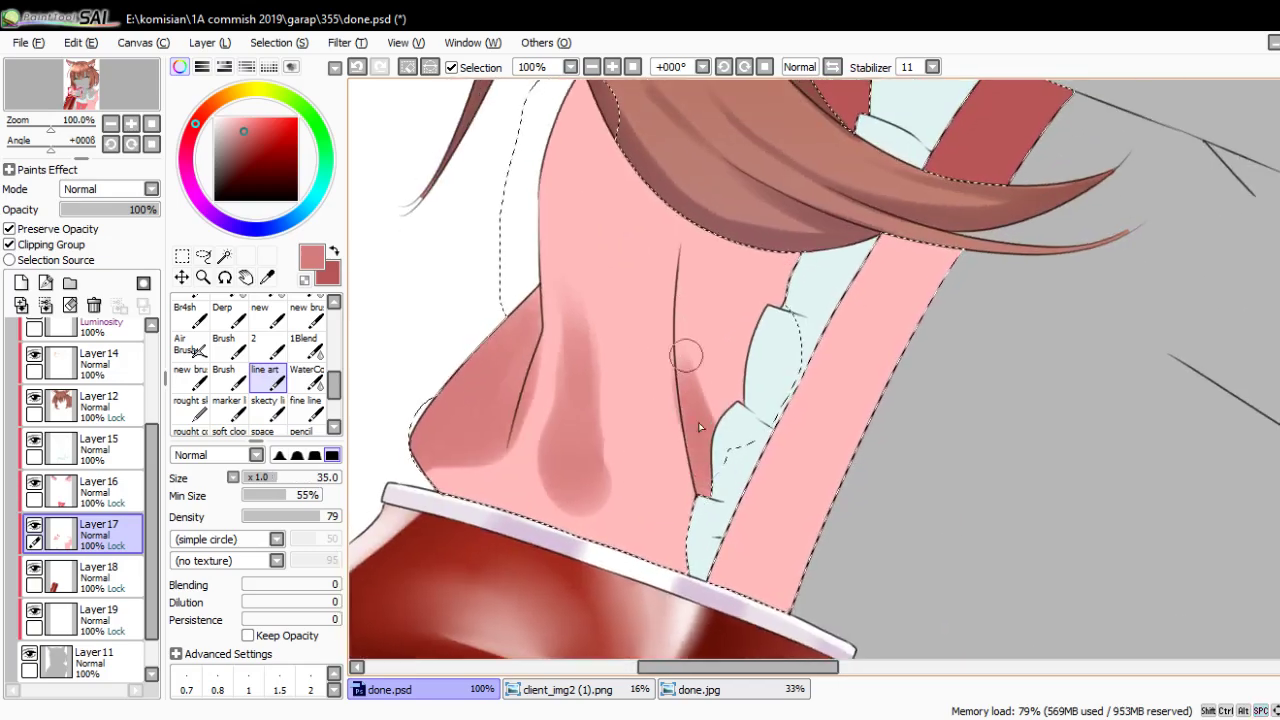
key(bracketleft)
key(bracketleft)
mouse_move(700, 420)
mouse_down()
mouse_move(688, 300)
mouse_move(608, 211)
mouse_move(634, 291)
mouse_move(620, 206)
mouse_move(661, 367)
mouse_up()
key(bracketright)
key(bracketright)
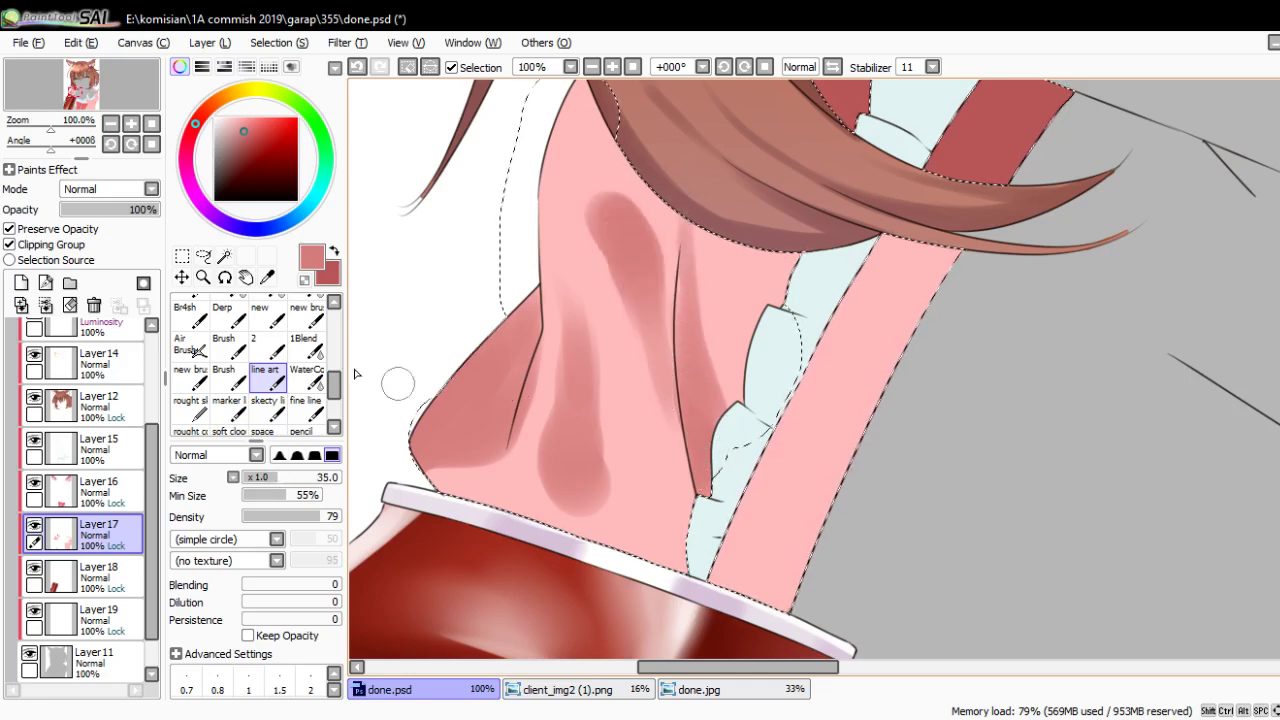
click(307, 377)
mouse_move(606, 223)
mouse_down()
mouse_move(625, 213)
mouse_move(630, 165)
mouse_up()
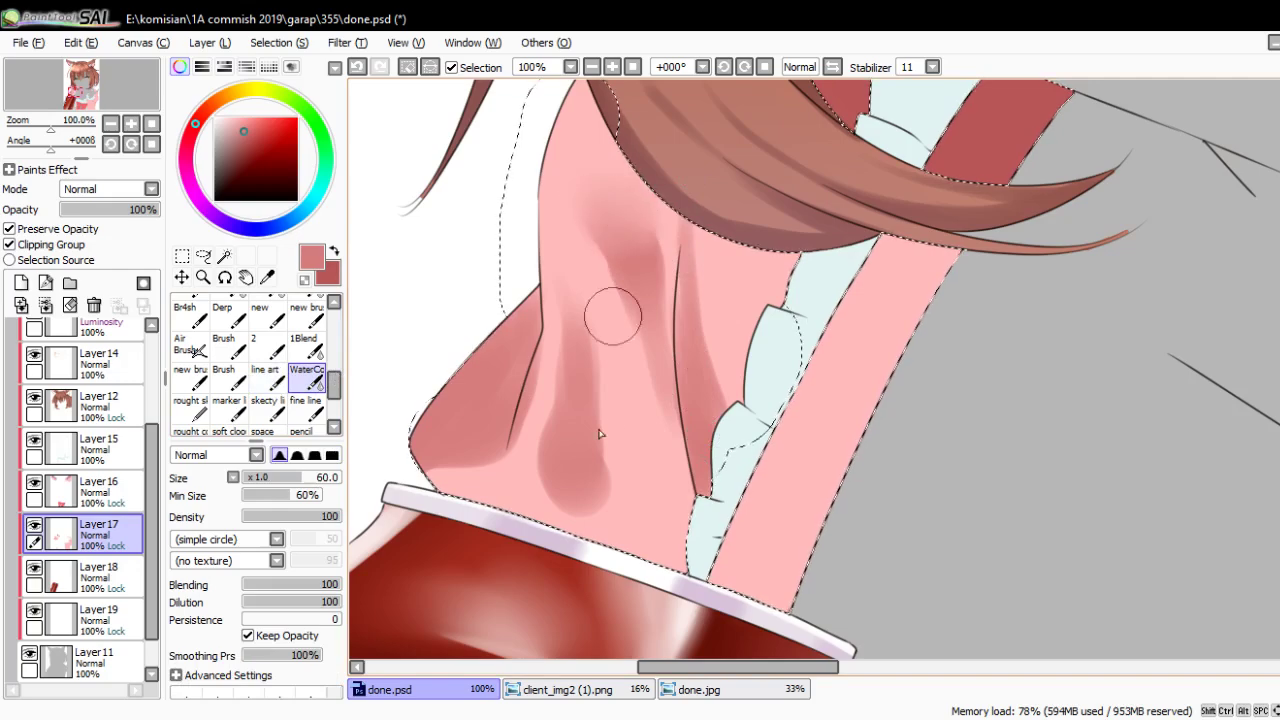
Shade the pink strip's lower right and a vertical shadow down it at brush 12–16
key(b)
scroll(572, 467, up, 3)
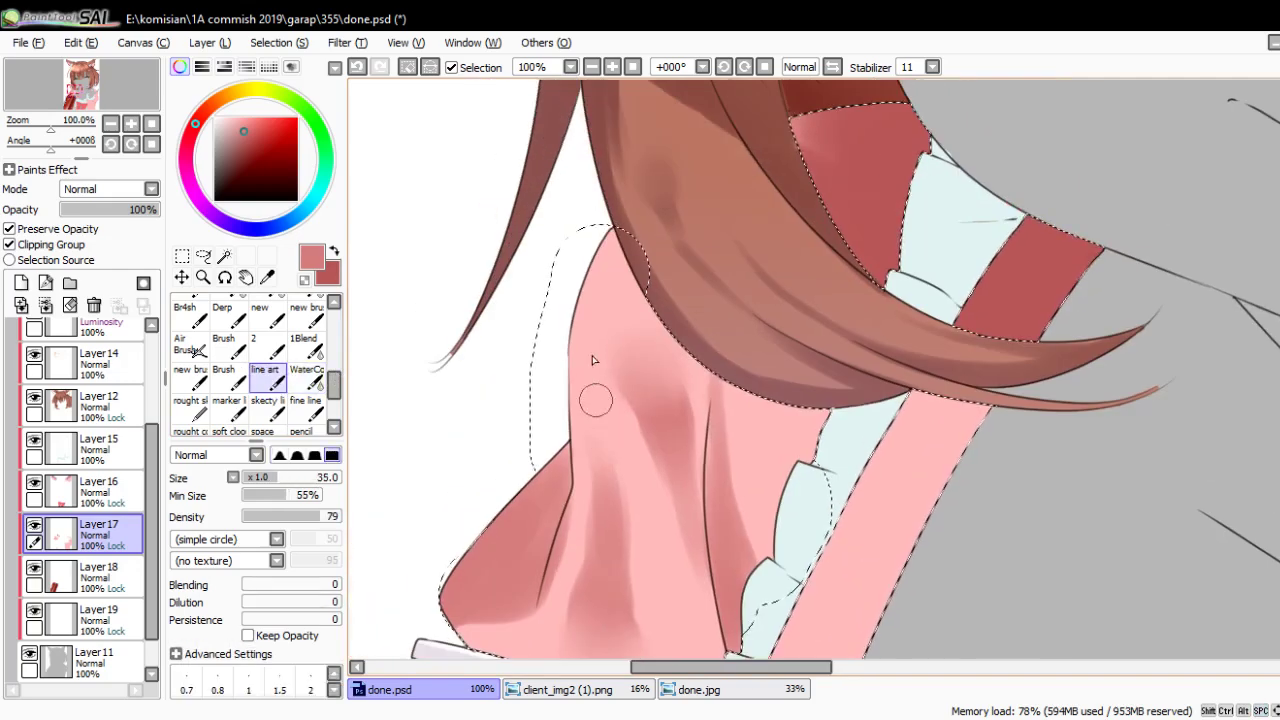
drag(594, 363, 560, 400)
scroll(762, 410, down, 3)
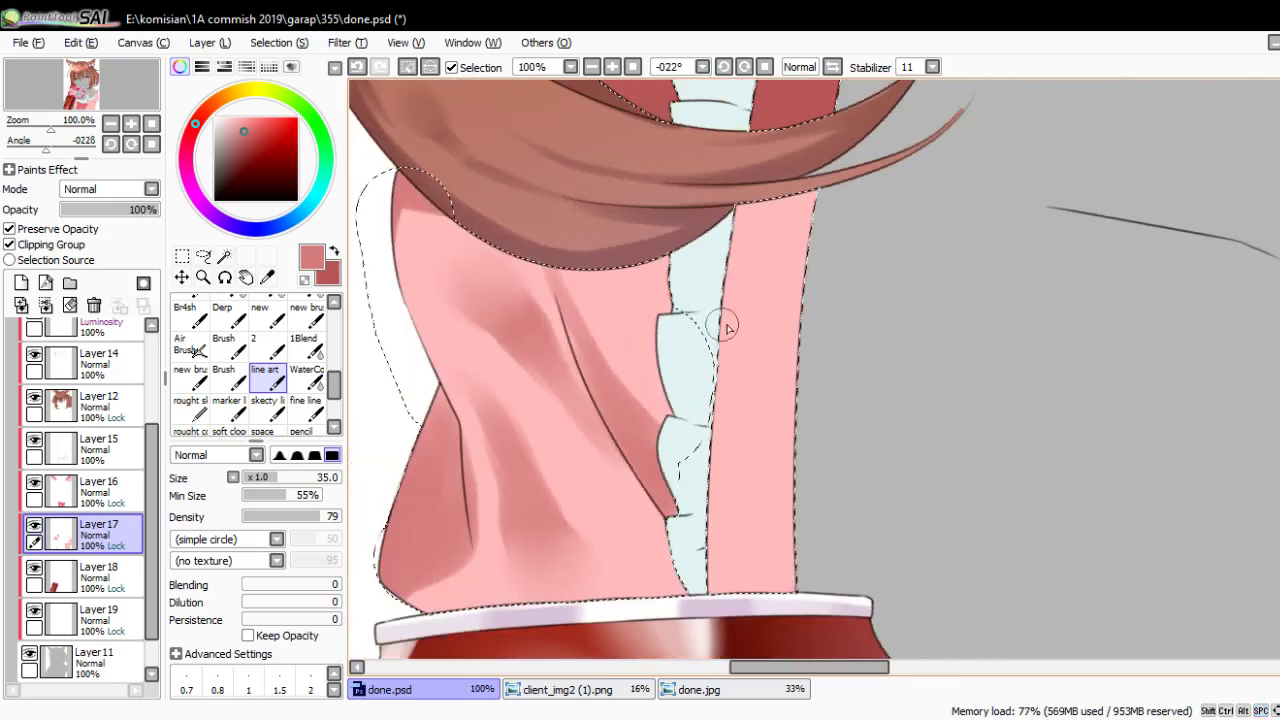
scroll(709, 266, right, 2)
scroll(700, 320, down, 2)
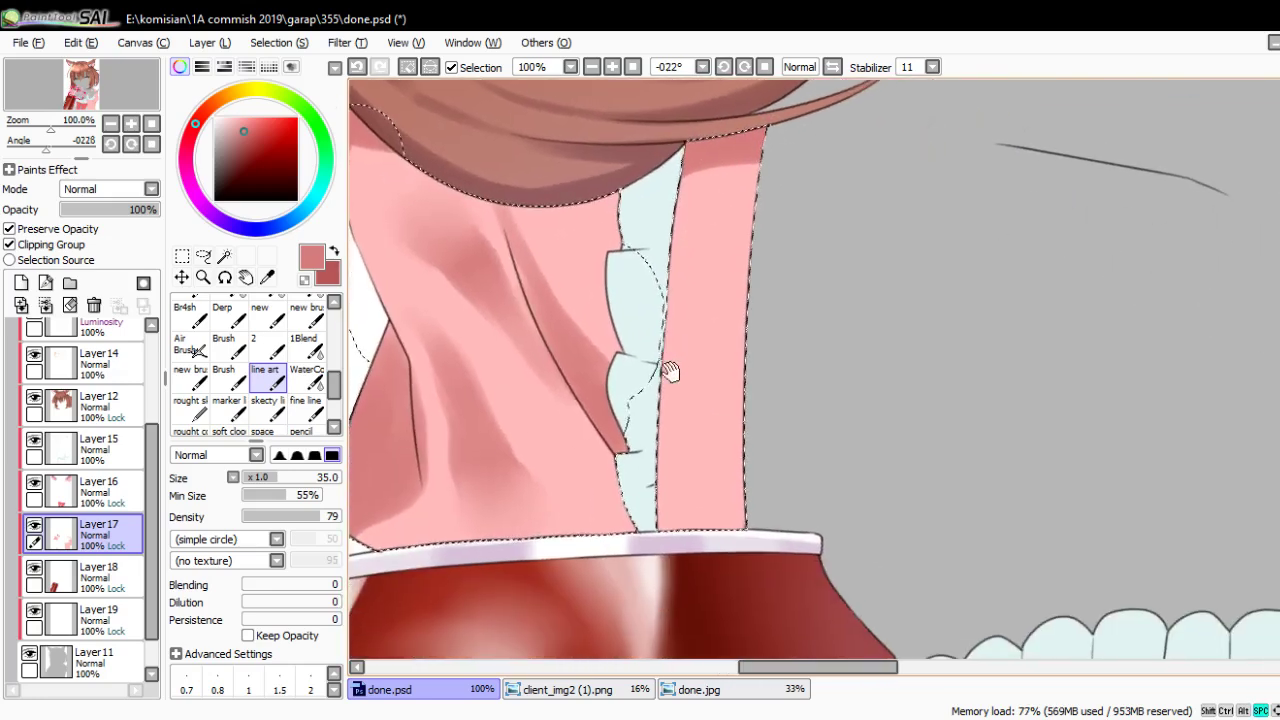
scroll(640, 440, down, 1)
scroll(720, 480, up, 1)
key(bracketleft)
key(bracketleft)
key(bracketleft)
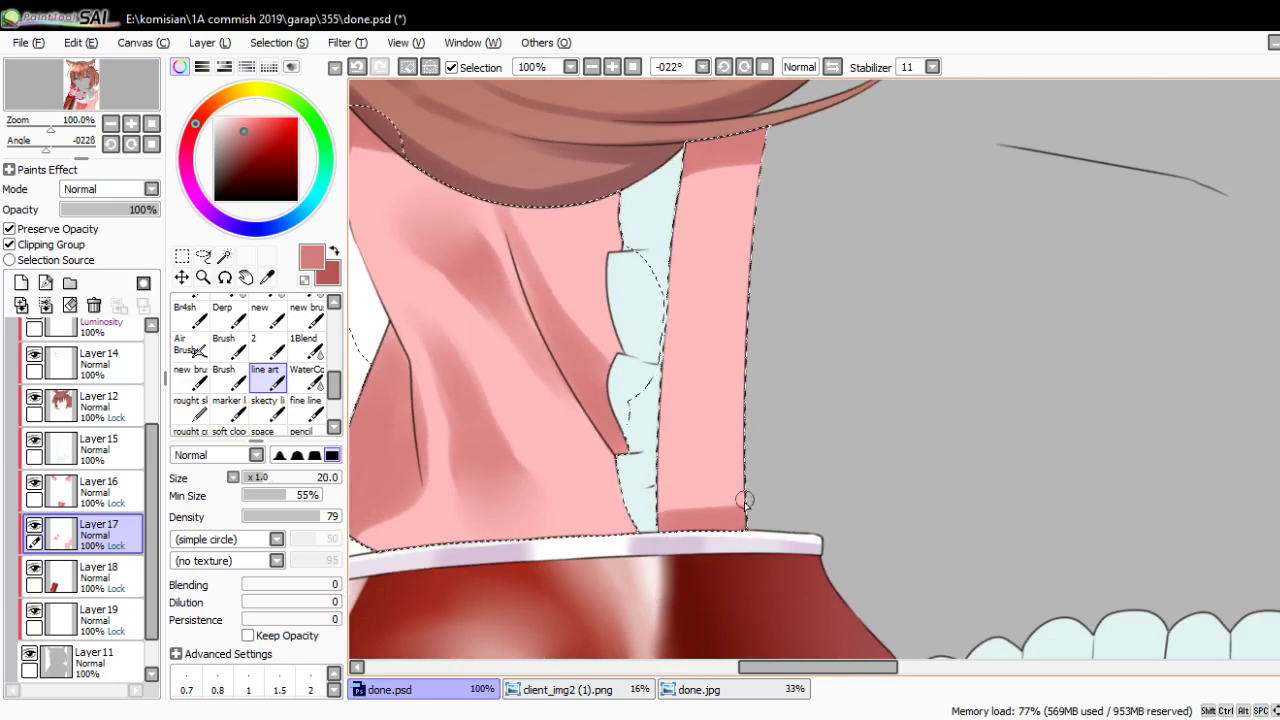
drag(728, 496, 732, 462)
key(bracketright)
key(bracketright)
key(bracketright)
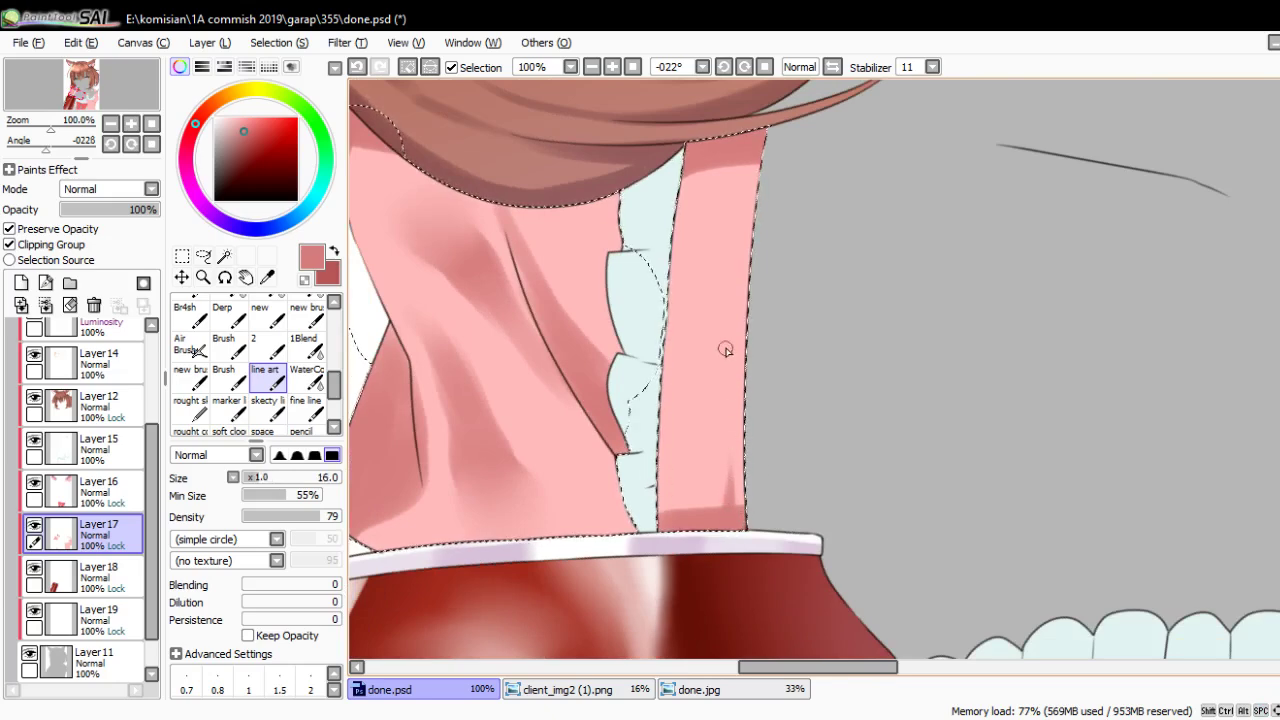
drag(724, 325, 728, 420)
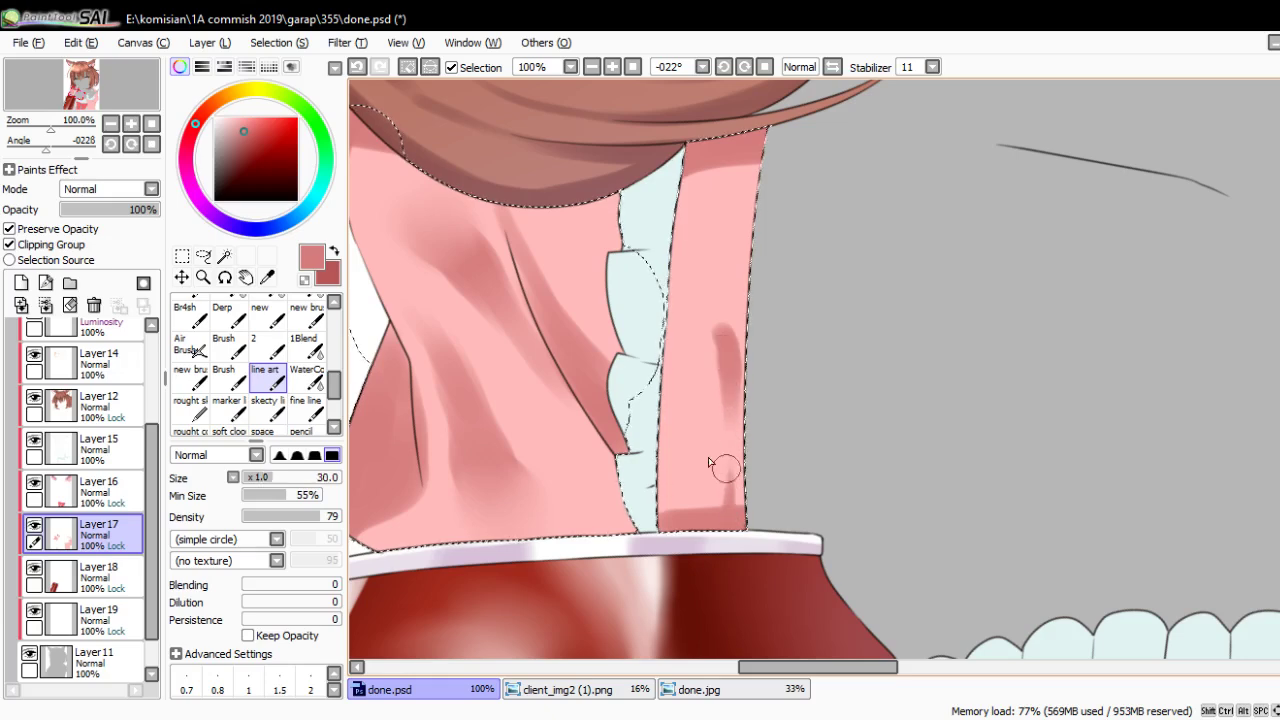
Undo a stray stroke over the frill and darken the fold line on the pink area
key(bracketright)
click(307, 378)
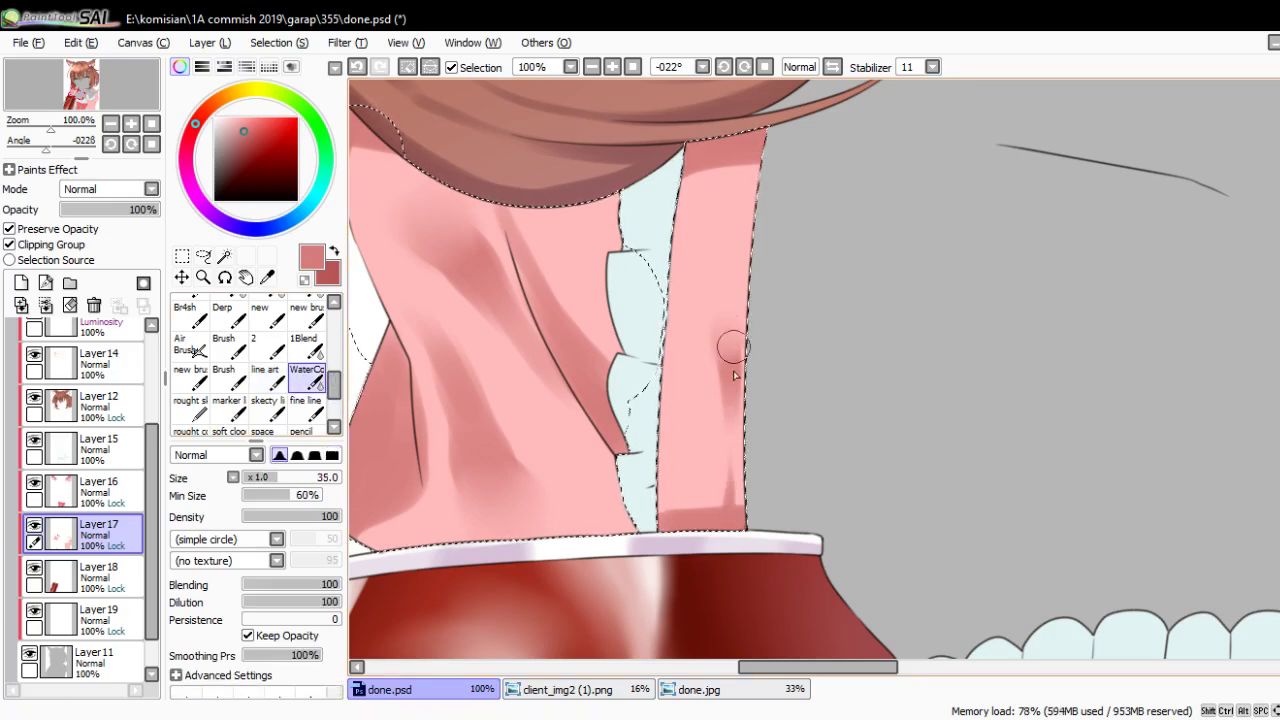
click(265, 378)
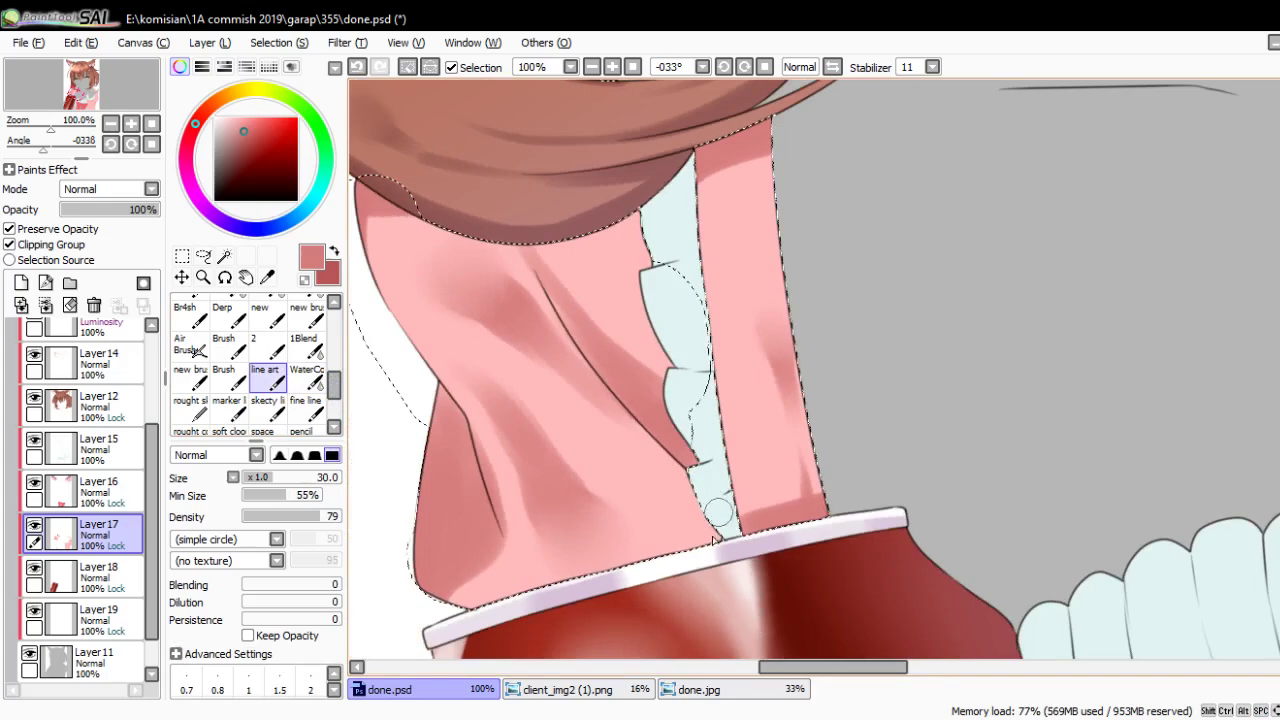
key(ctrl+z)
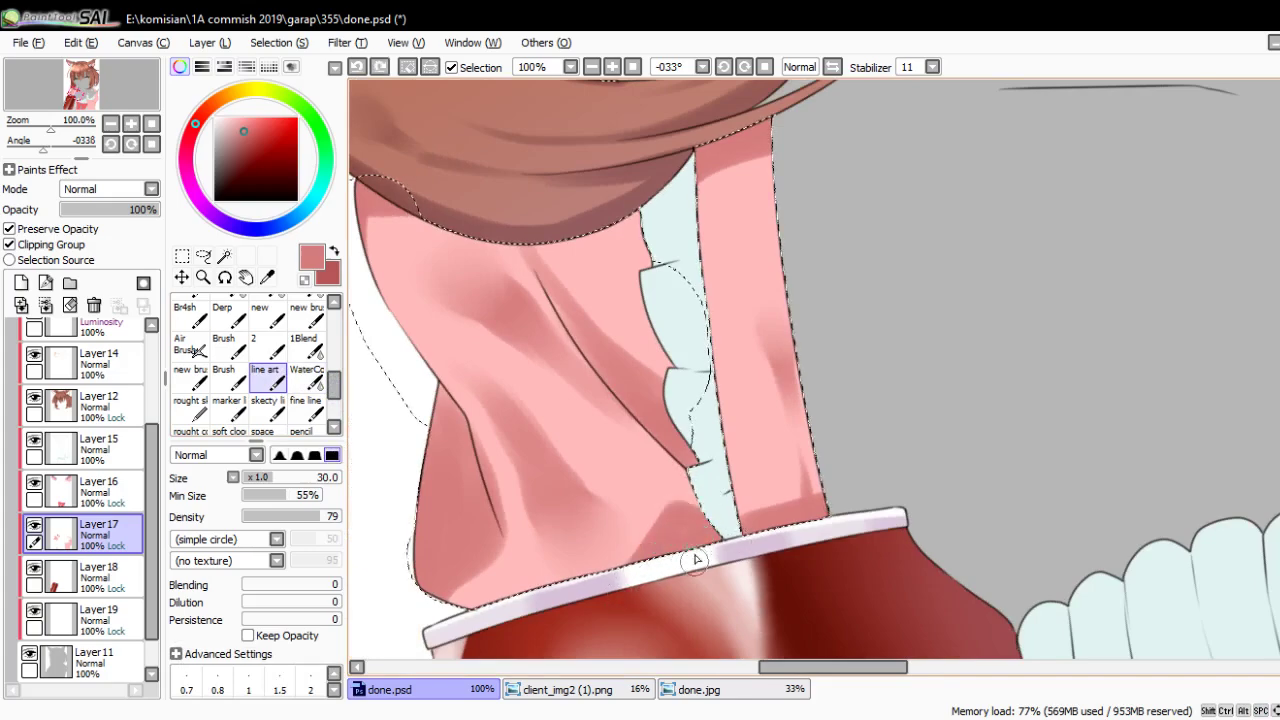
mouse_move(697, 560)
mouse_down()
mouse_move(640, 420)
mouse_move(655, 490)
mouse_up()
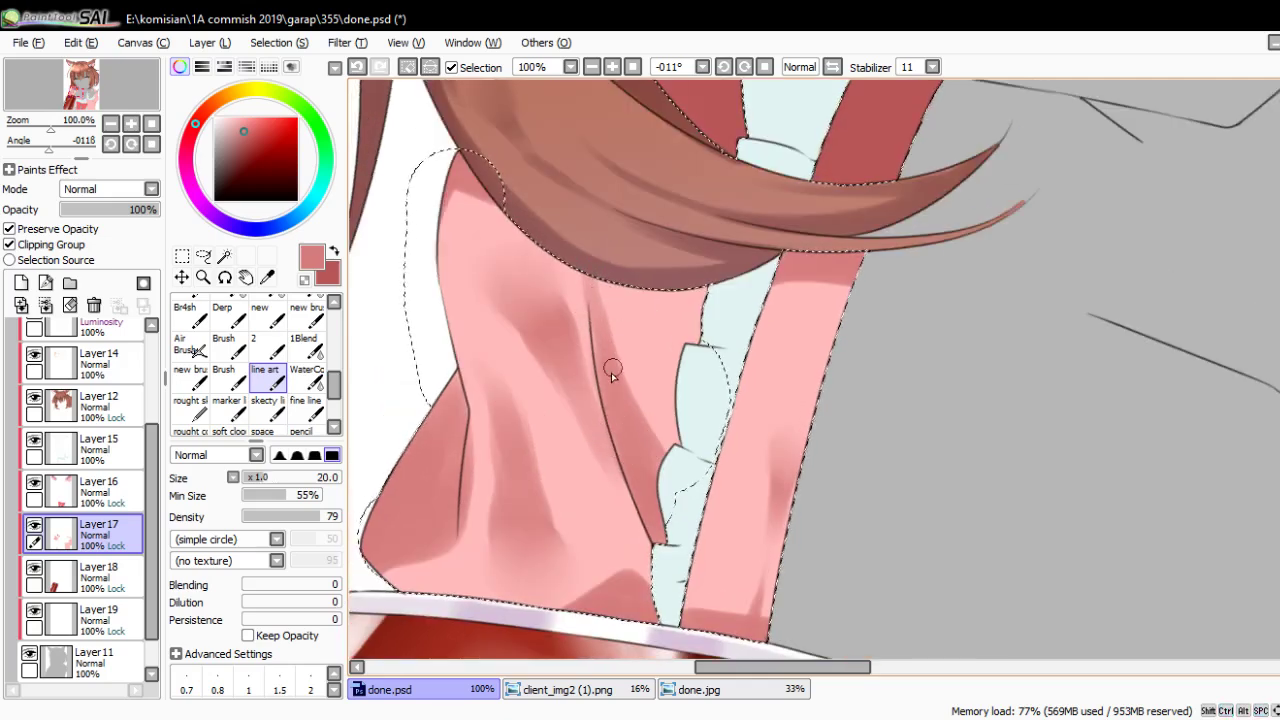
key(bracketleft)
key(bracketleft)
key(bracketleft)
key(bracketright)
key(bracketright)
key(bracketright)
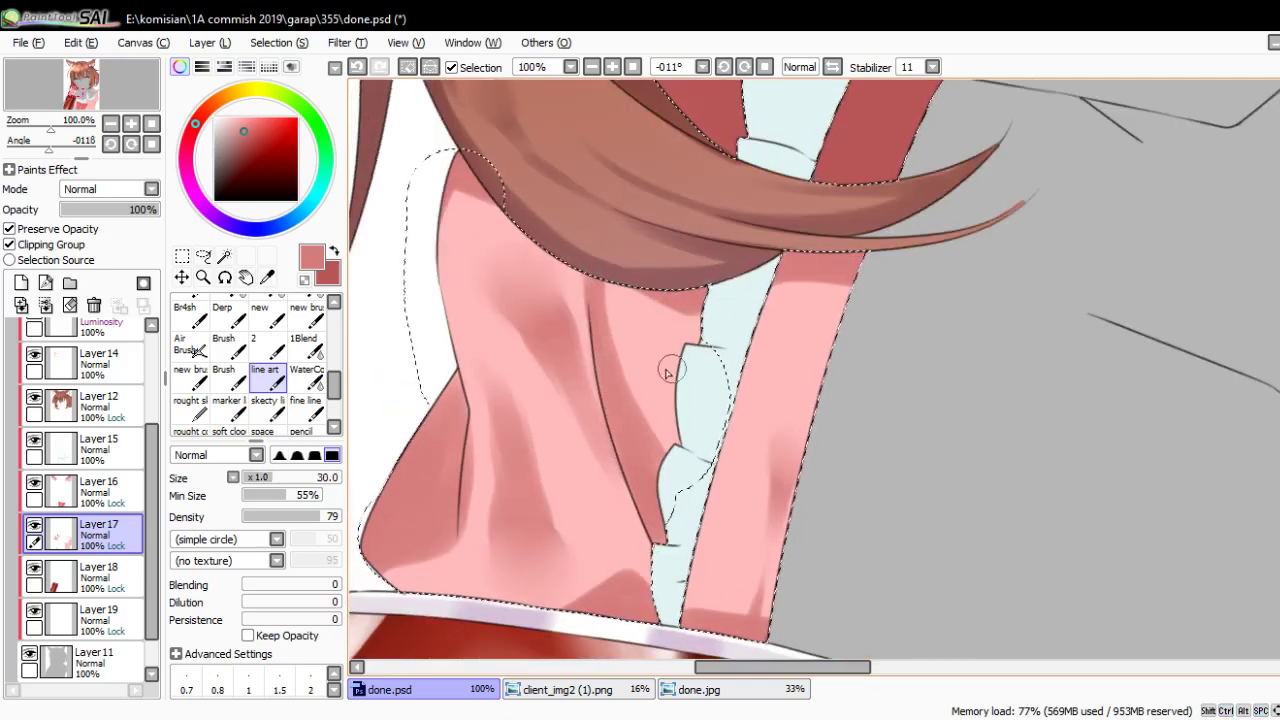
With a darker pink, deepen the fold lines near and beside the frill
alt+click(662, 362)
drag(648, 361, 640, 380)
key(bracketleft)
key(bracketleft)
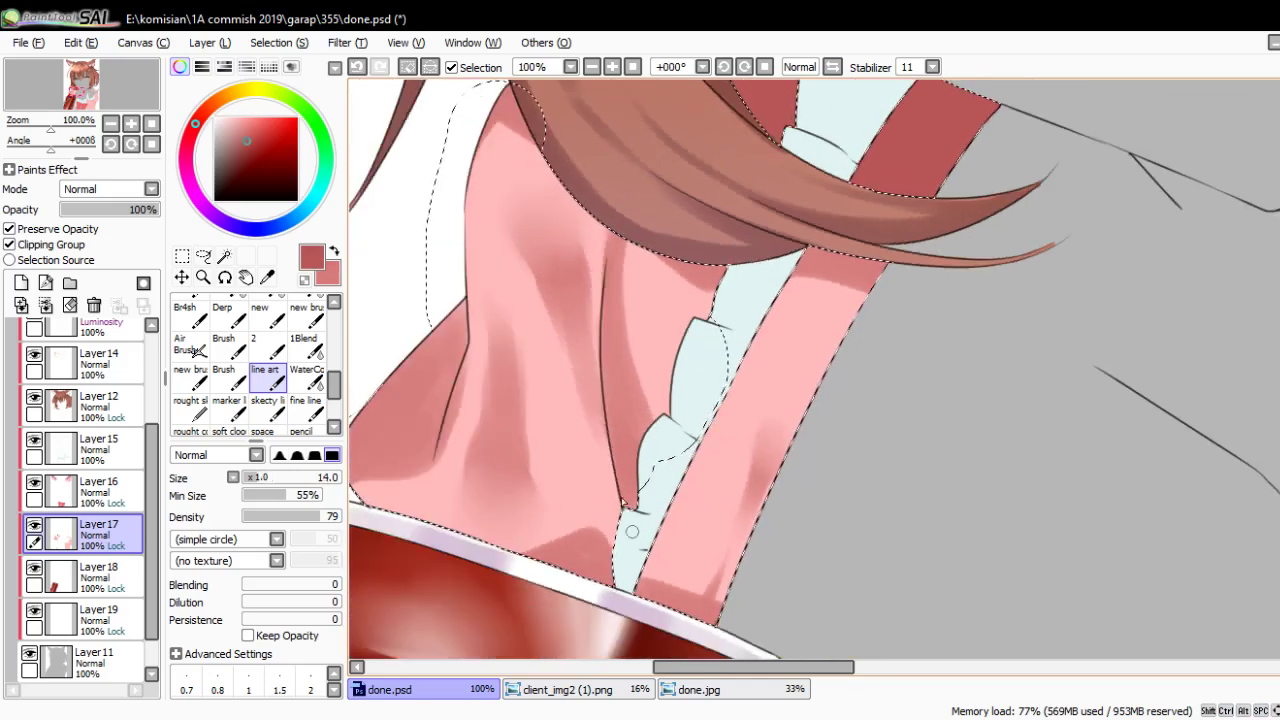
mouse_move(614, 450)
mouse_down()
mouse_move(628, 506)
mouse_move(607, 284)
mouse_move(600, 420)
mouse_up()
key(bracketleft)
key(bracketleft)
key(bracketleft)
scroll(640, 159, down, 4)
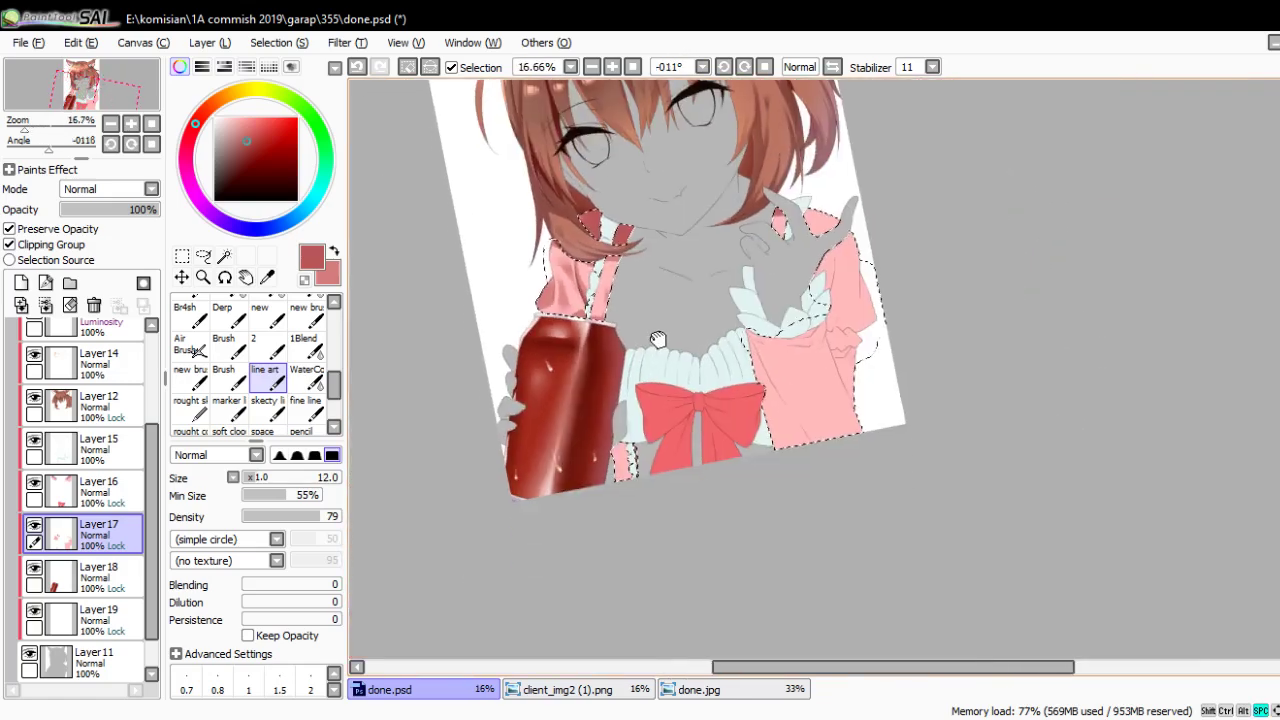
Paint darker pink down the small cuff at brush 60 and blend it with WaterColor
scroll(643, 512, up, 1)
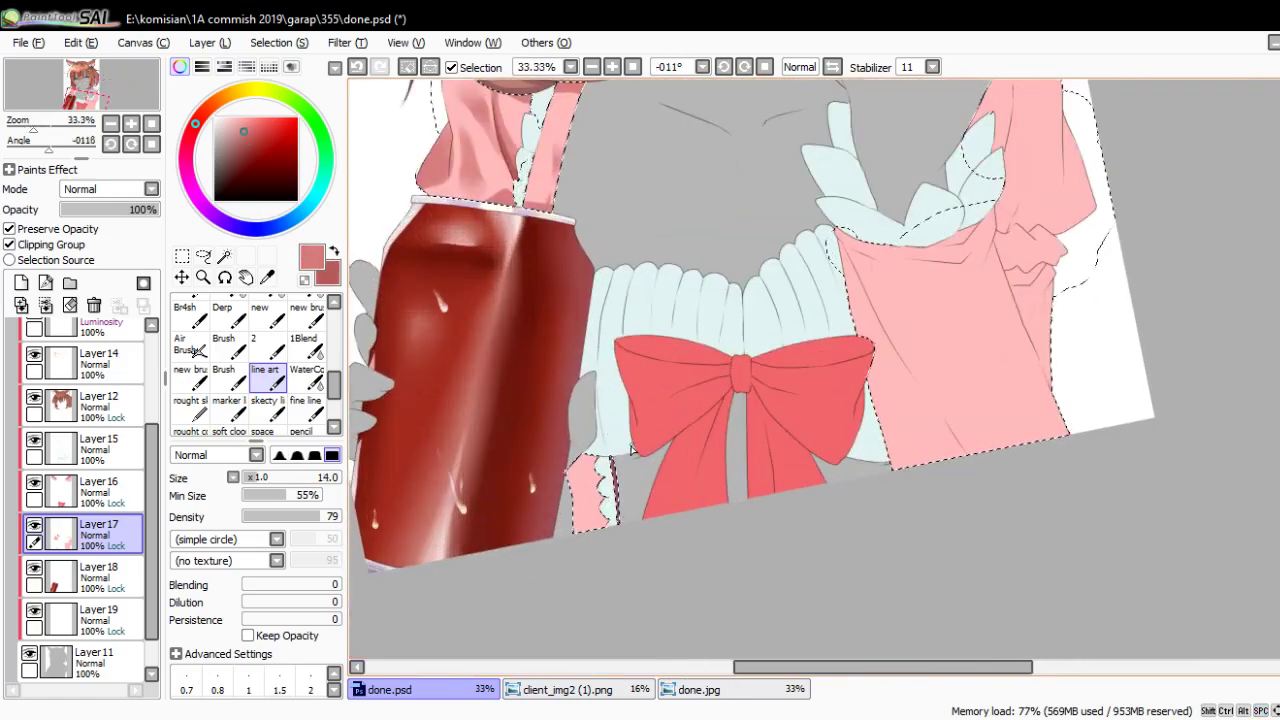
key(bracketright)
key(bracketright)
key(bracketright)
drag(582, 464, 560, 488)
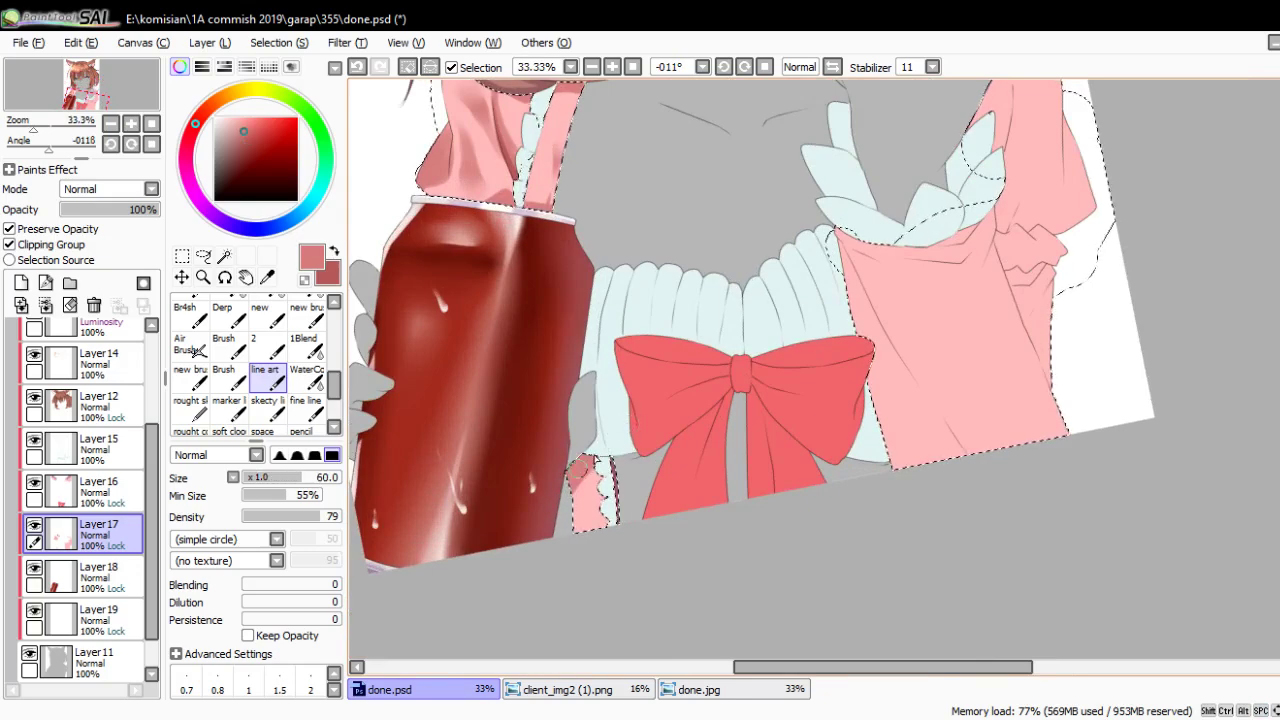
scroll(605, 471, up, 3)
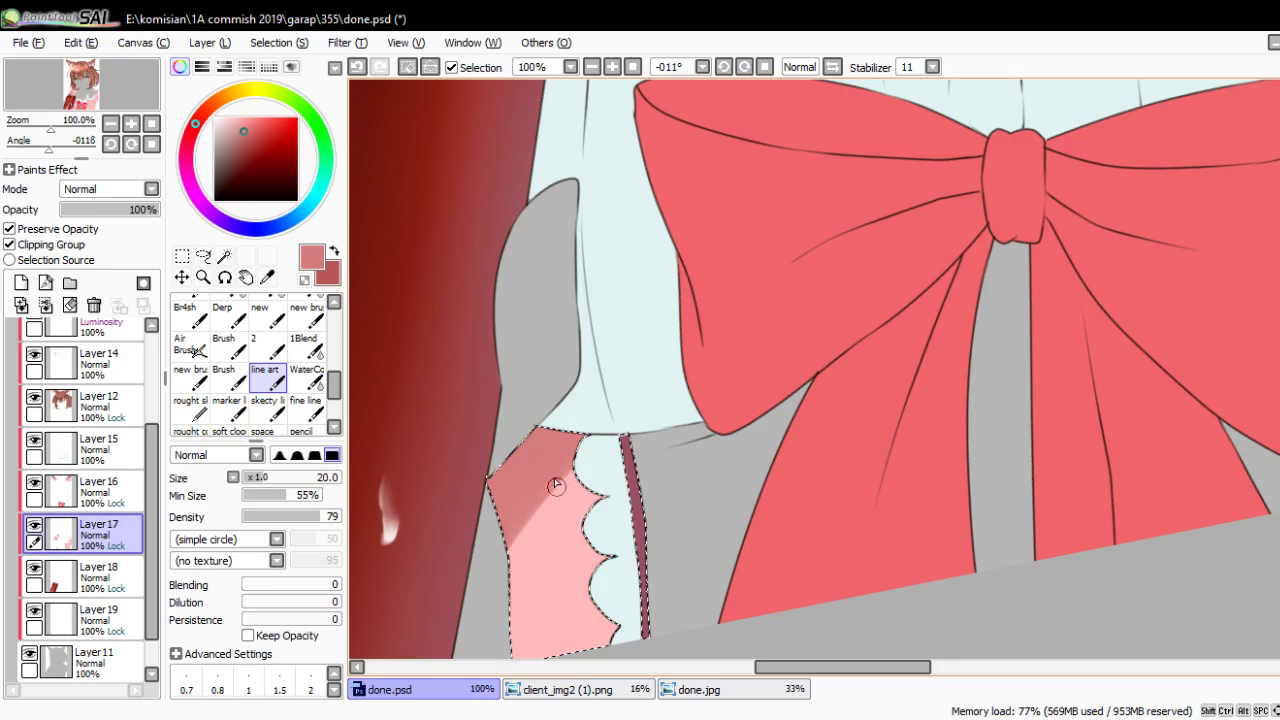
drag(572, 630, 575, 500)
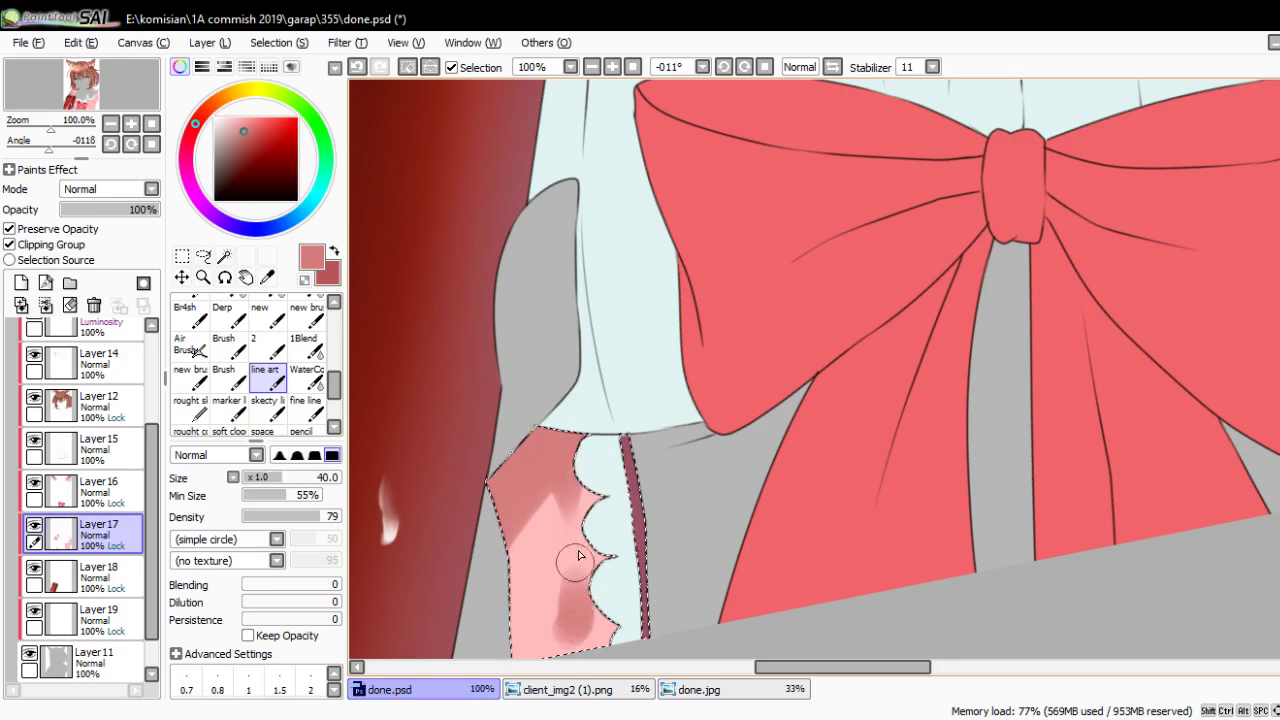
click(306, 375)
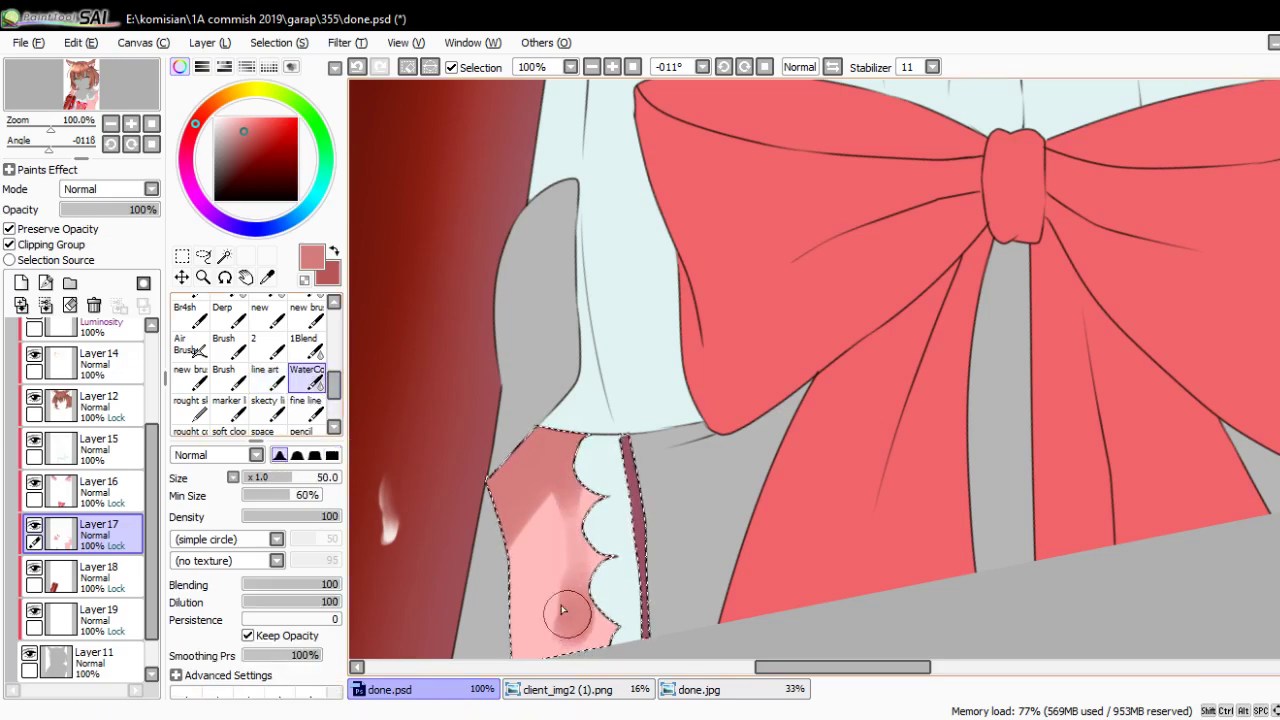
scroll(651, 480, down, 5)
mouse_move(729, 545)
mouse_down()
mouse_move(678, 452)
mouse_move(757, 451)
mouse_move(677, 360)
mouse_up()
scroll(678, 452, up, 1)
Paint a darker pink shadow down the dress's left edge with the line-art brush
key(n)
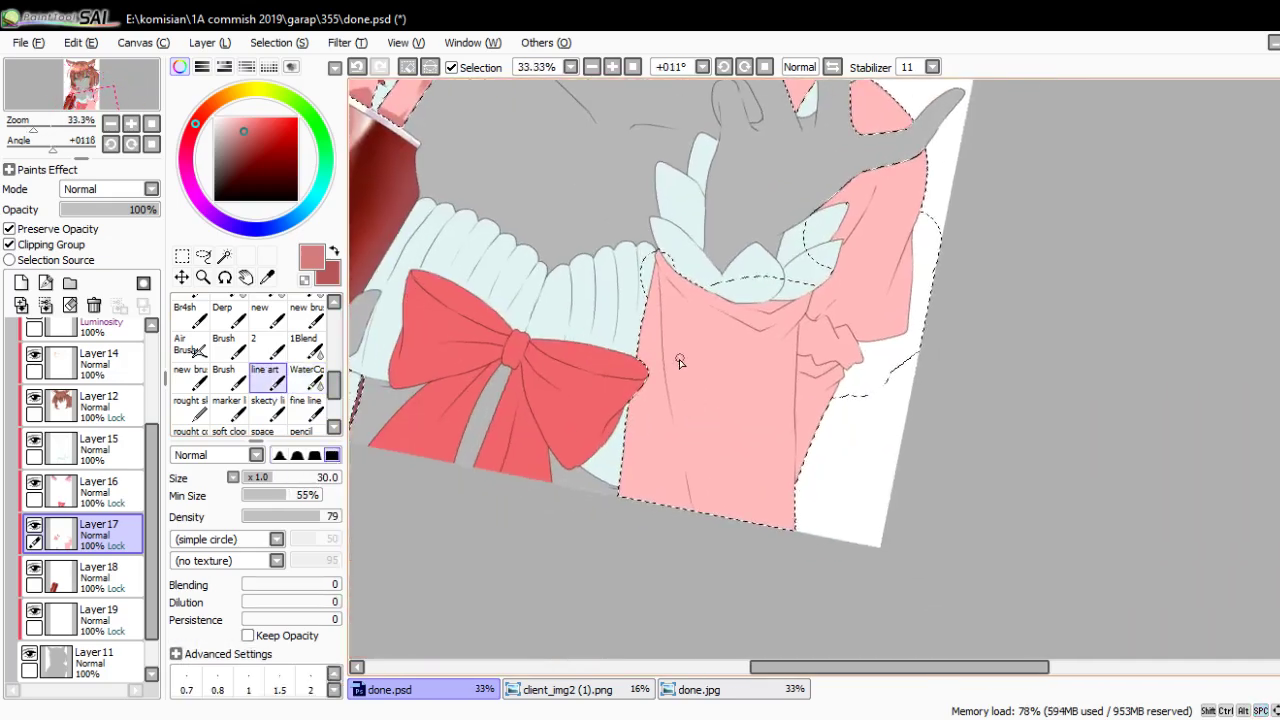
drag(661, 283, 655, 370)
drag(658, 258, 657, 392)
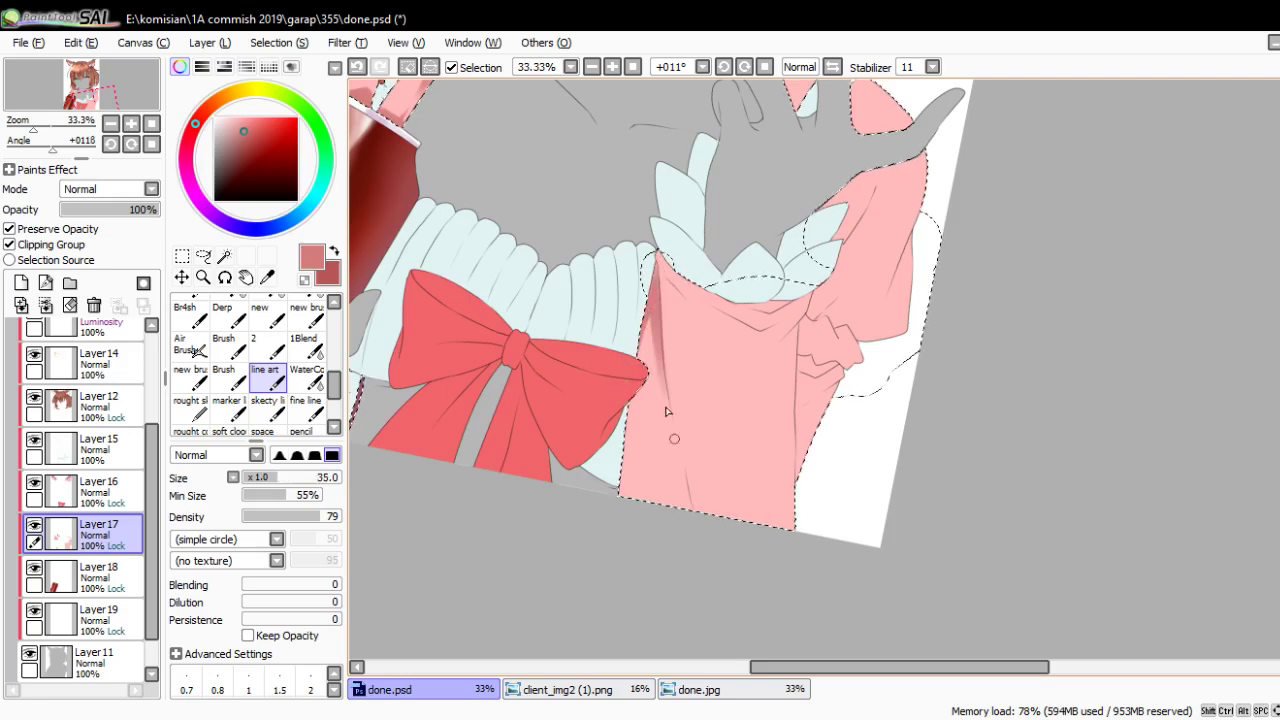
key(bracketleft)
key(bracketleft)
key(bracketleft)
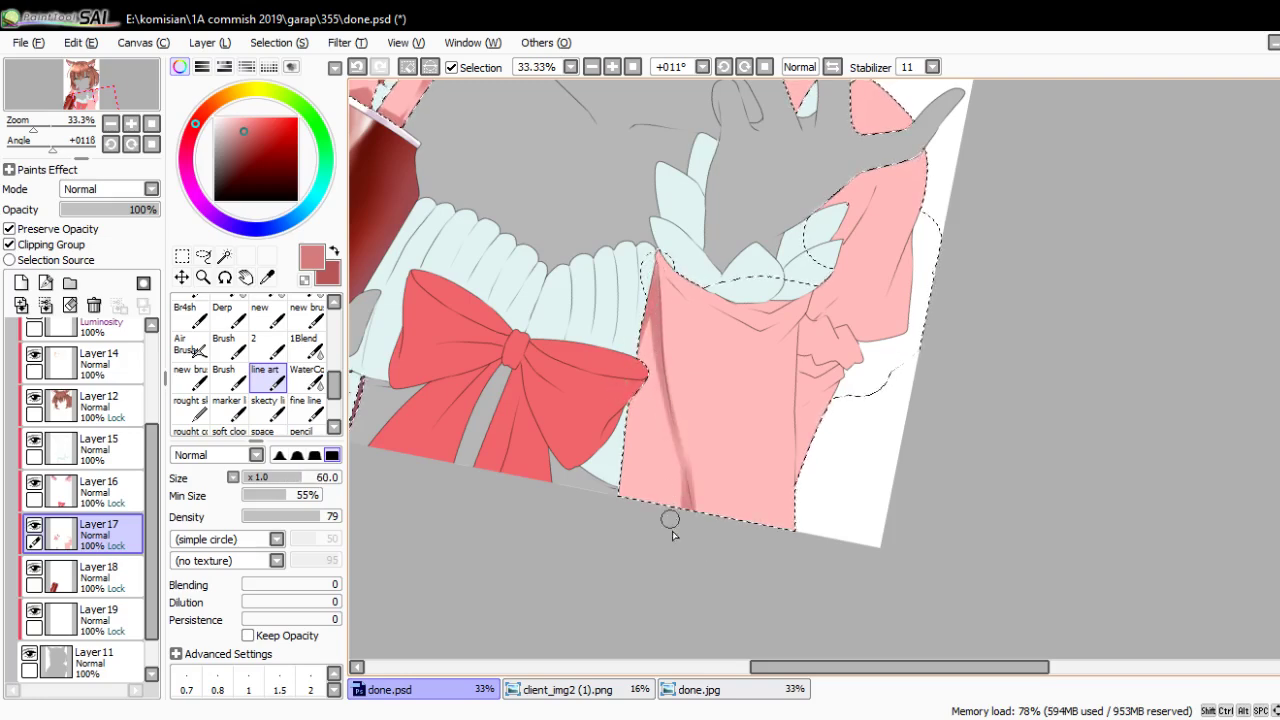
key(bracketright)
Add a dark shadow on the lower-left dress, redoing a stray streak
mouse_move(683, 456)
mouse_down()
mouse_move(687, 509)
mouse_move(673, 502)
mouse_up()
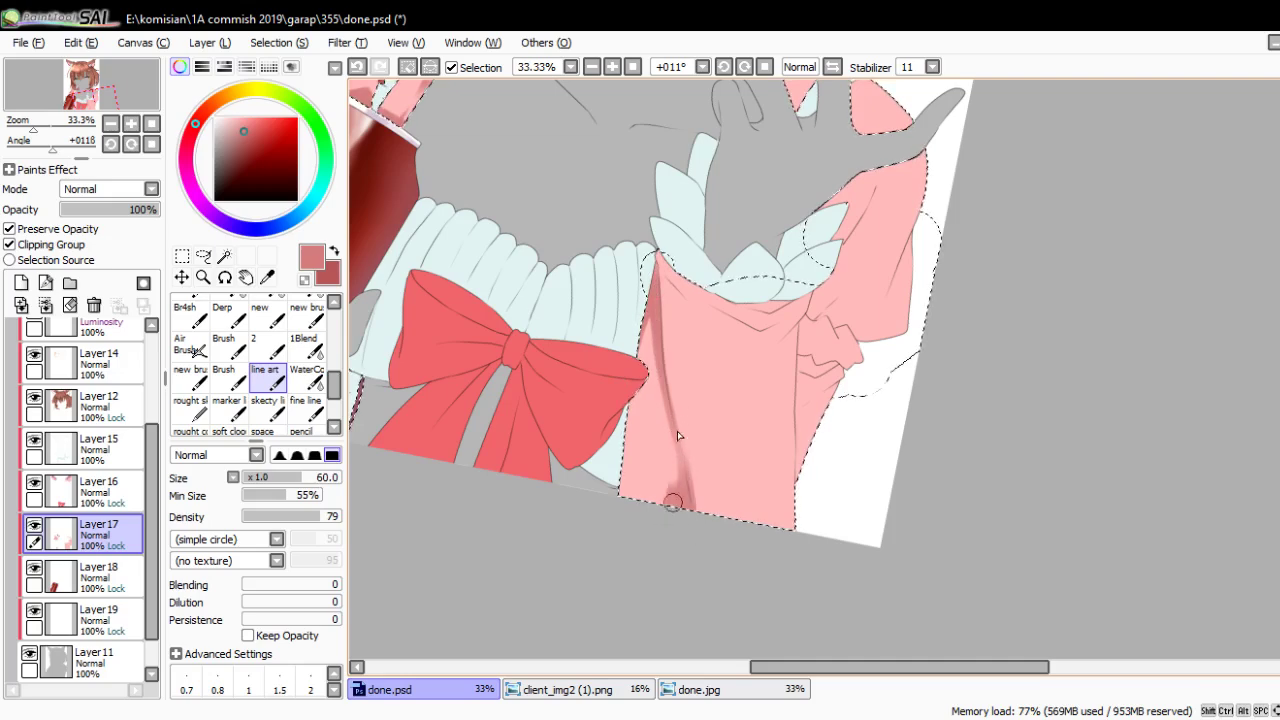
key(bracketright)
key(bracketright)
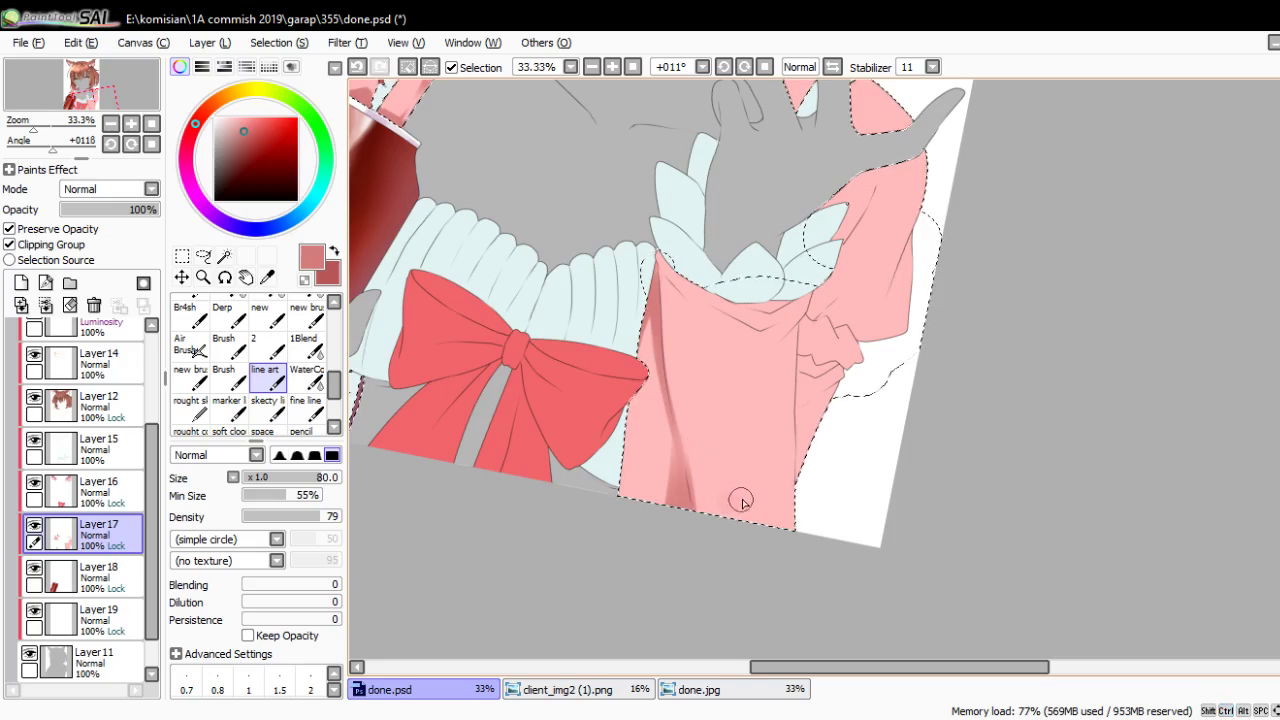
key(ctrl+z)
key(bracketright)
mouse_move(724, 493)
mouse_down()
mouse_move(718, 505)
mouse_move(705, 435)
mouse_up()
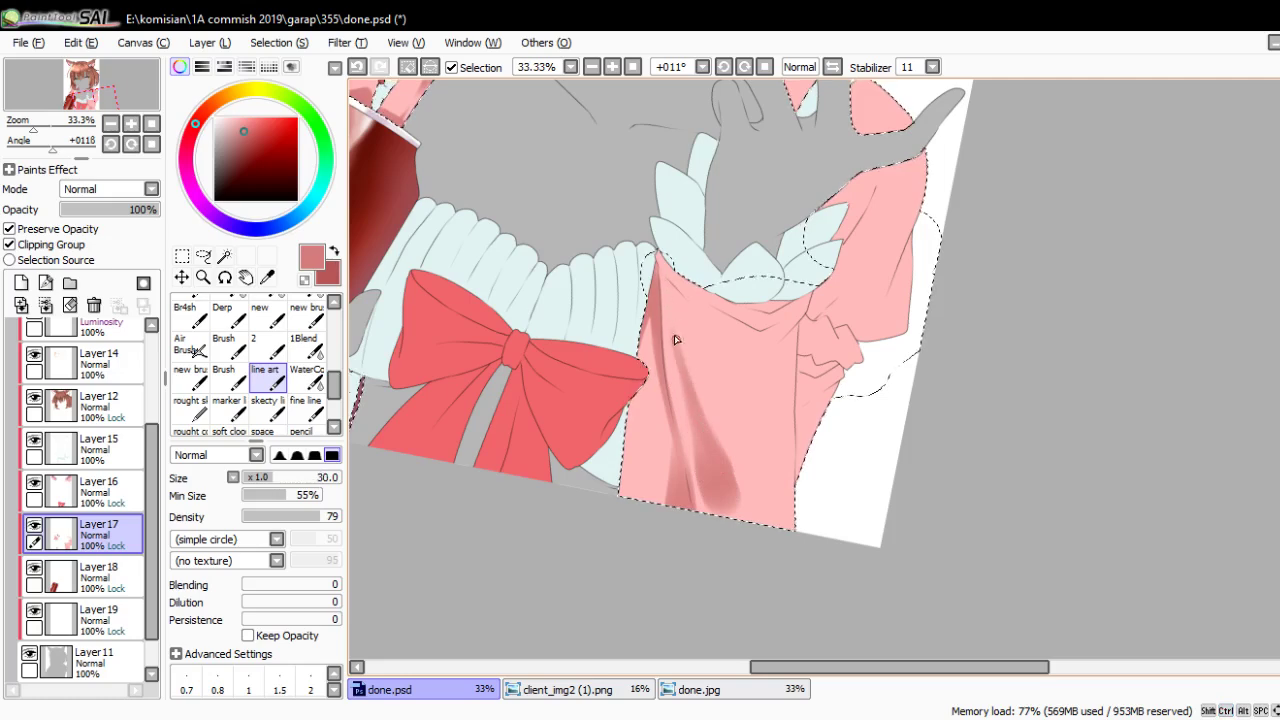
Blend the shadows softly, then return to the shading brush with the view straightened
click(307, 376)
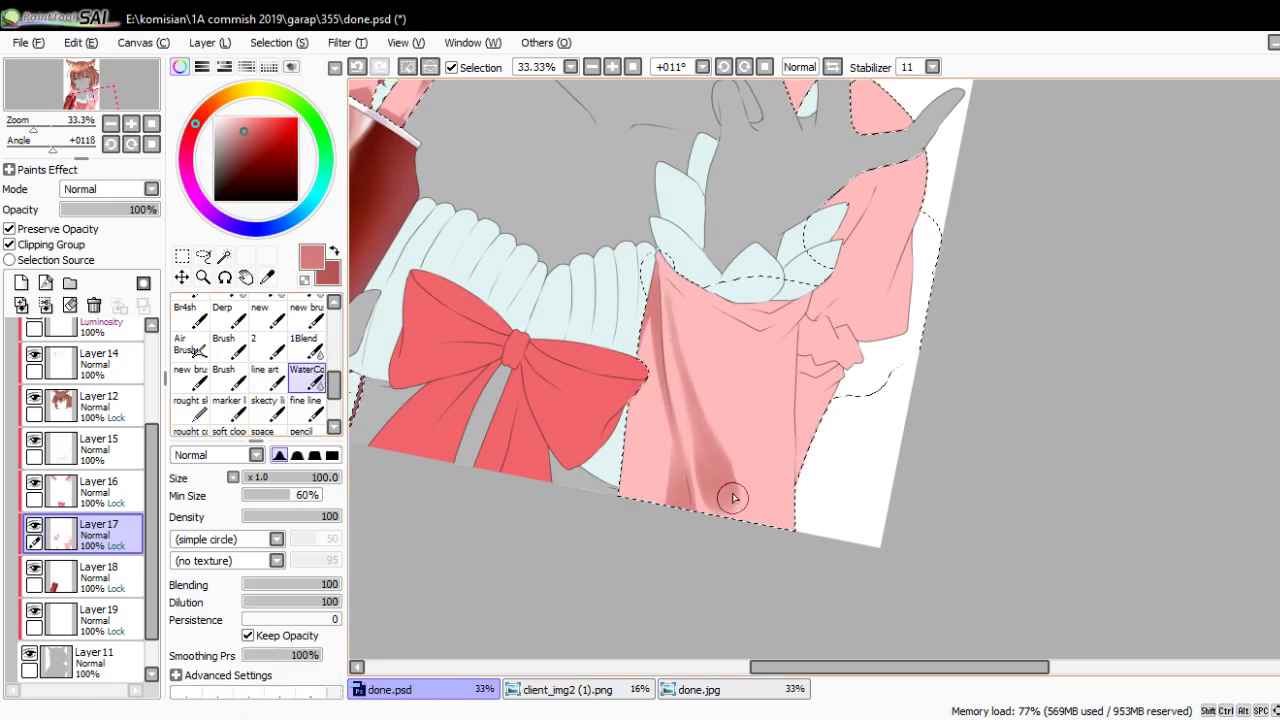
key(v)
key(Home)
scroll(677, 491, up, 1)
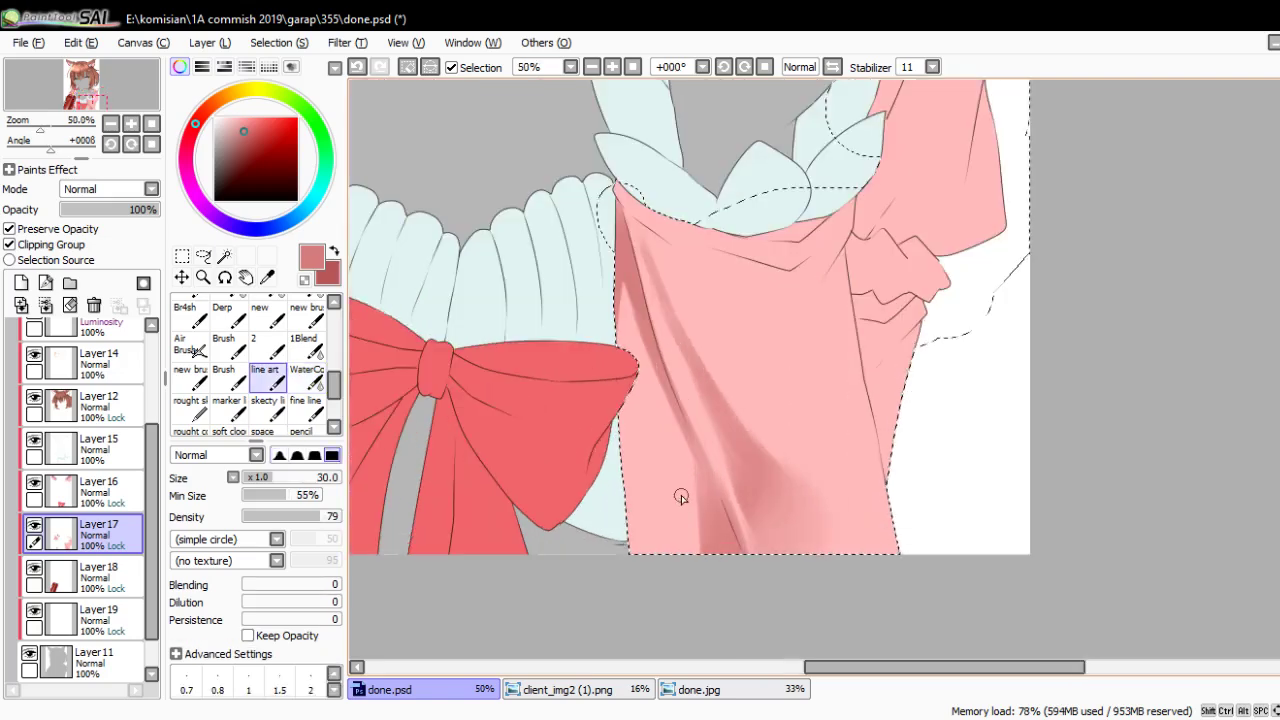
key(bracketright)
key(bracketright)
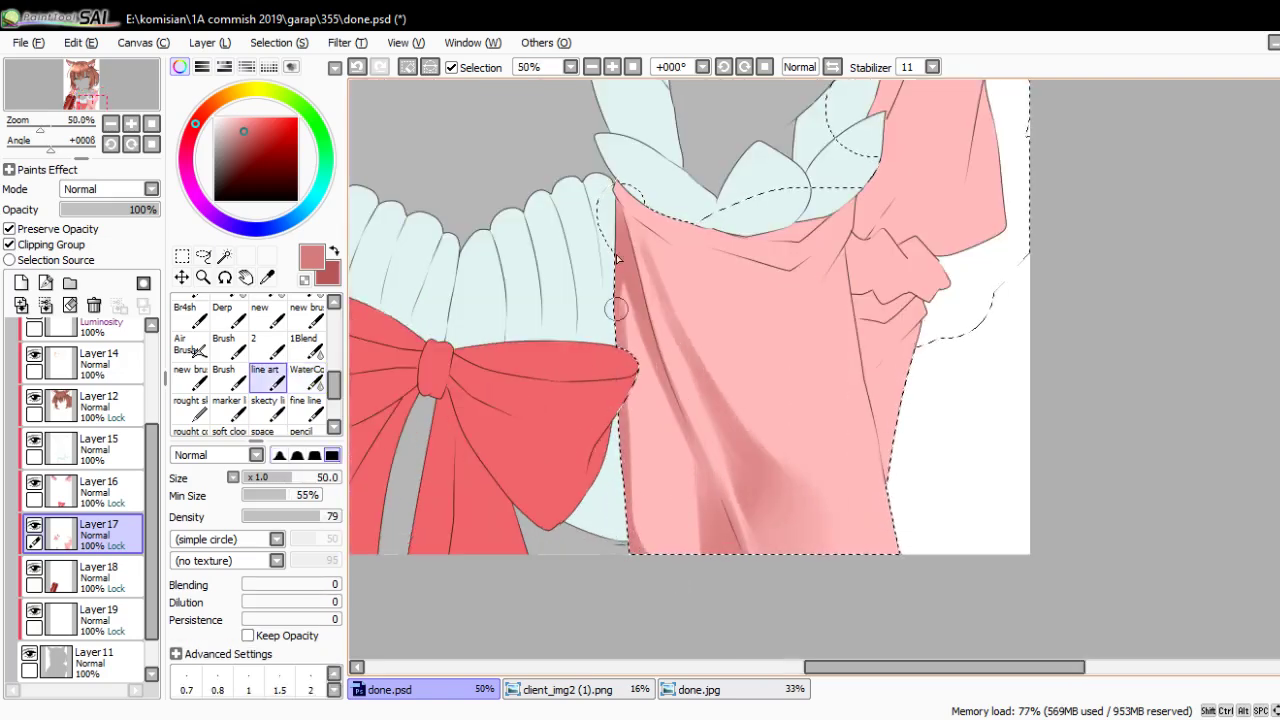
key(bracketright)
Paint dark shading along the dress edge by the collar, then lighten the thin line at the fold tip
scroll(640, 395, up, 2)
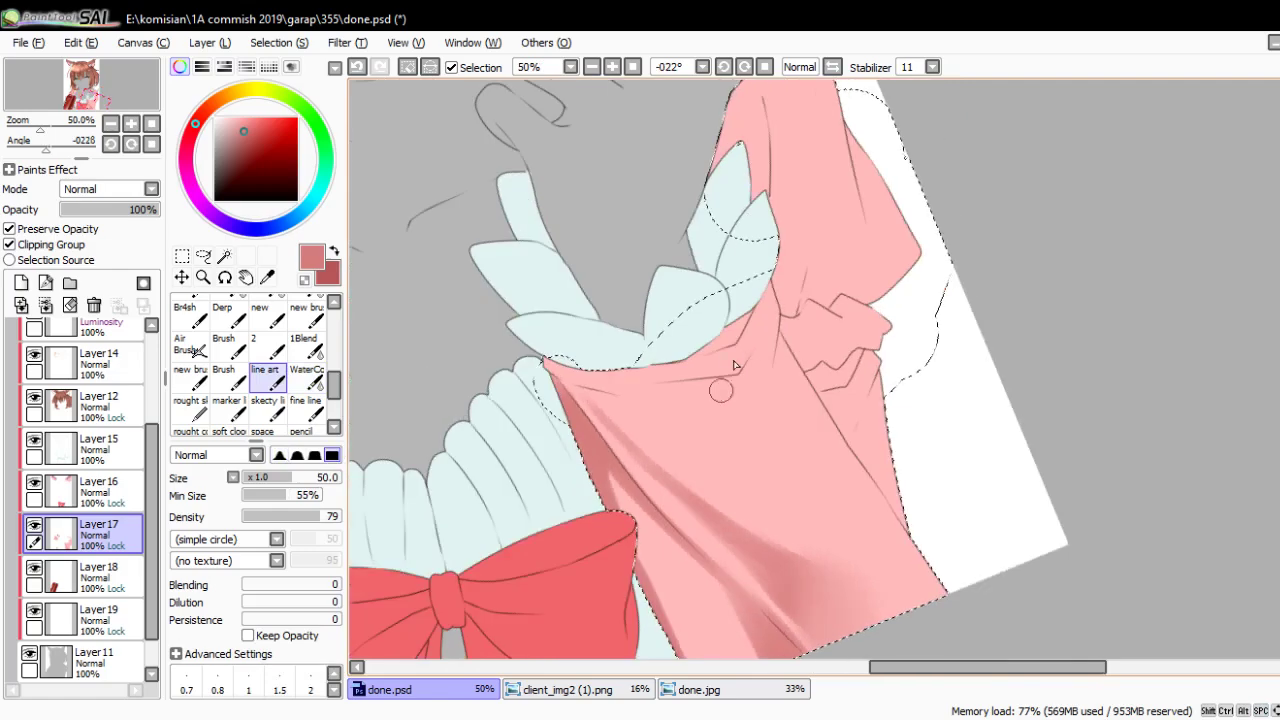
mouse_move(640, 395)
mouse_down()
mouse_move(661, 397)
mouse_move(610, 435)
mouse_move(720, 290)
mouse_up()
mouse_move(690, 370)
mouse_down()
mouse_move(615, 425)
mouse_move(735, 285)
mouse_up()
mouse_move(662, 366)
mouse_down()
mouse_move(712, 286)
mouse_move(737, 434)
mouse_up()
alt+click(734, 374)
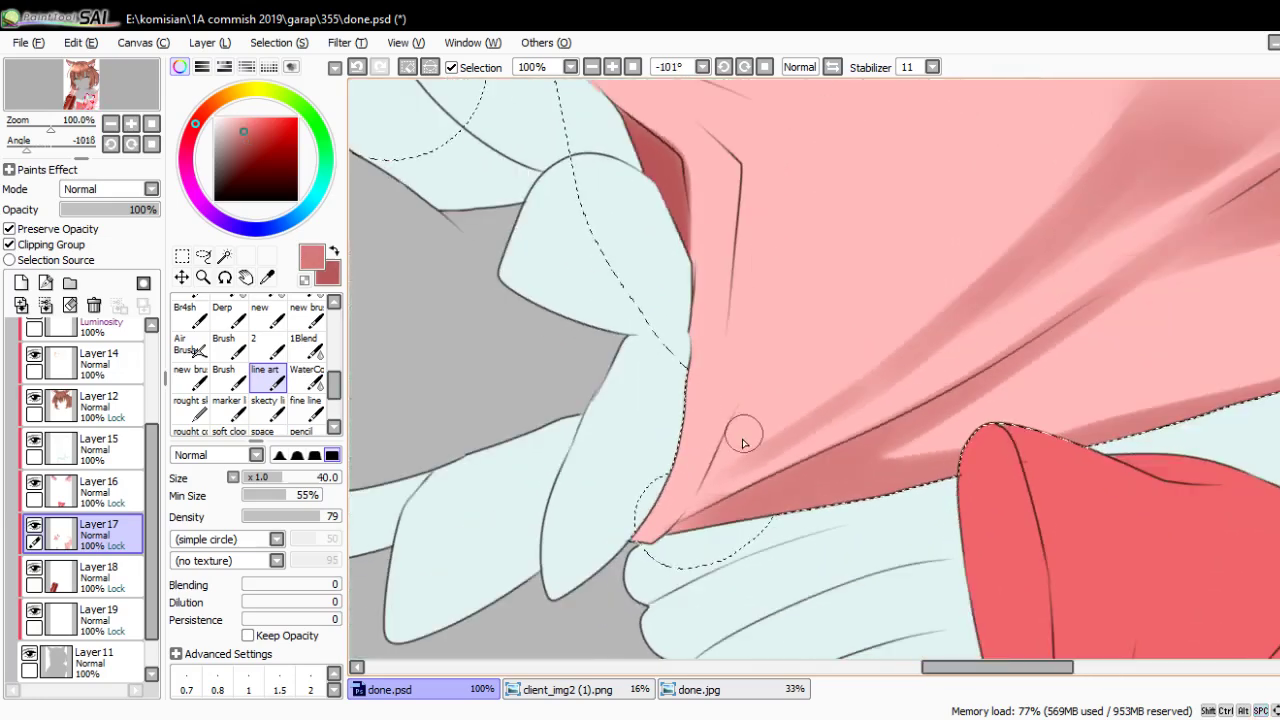
key(bracketleft)
key(bracketleft)
key(bracketleft)
drag(674, 560, 706, 515)
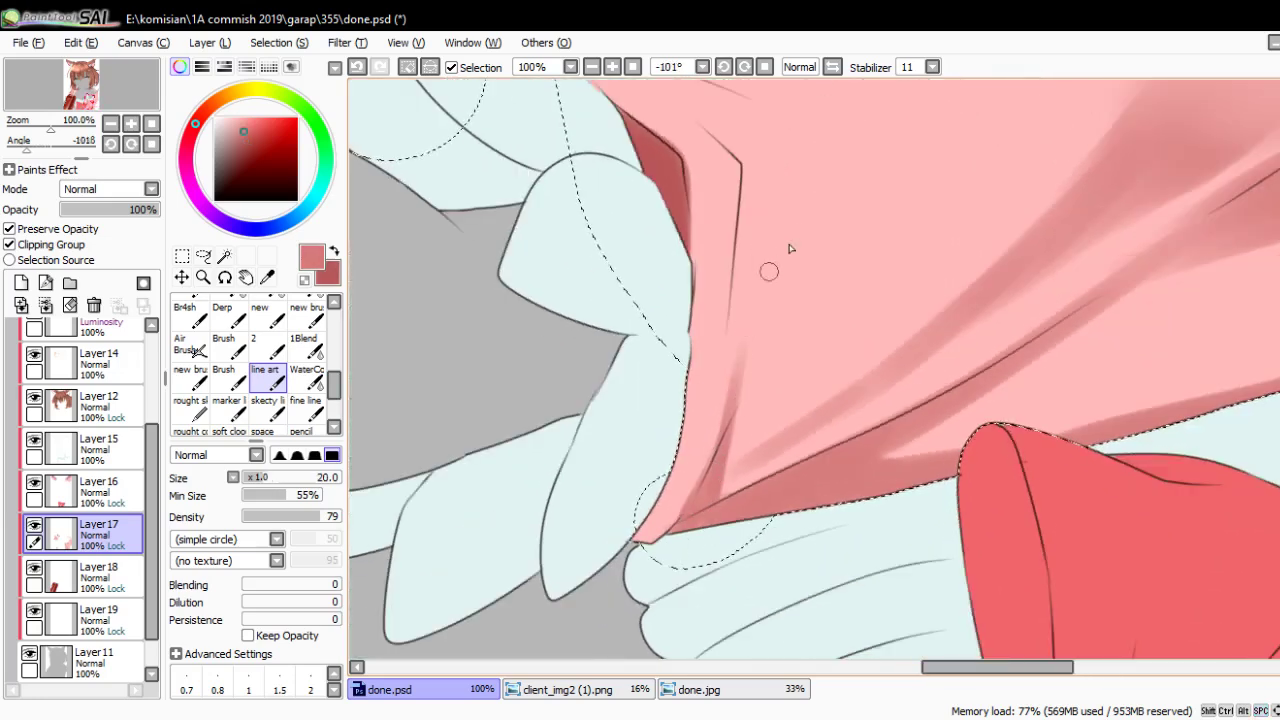
Add a dark pink fold stroke on the dress and soften it with the WaterColor brush
drag(812, 198, 745, 340)
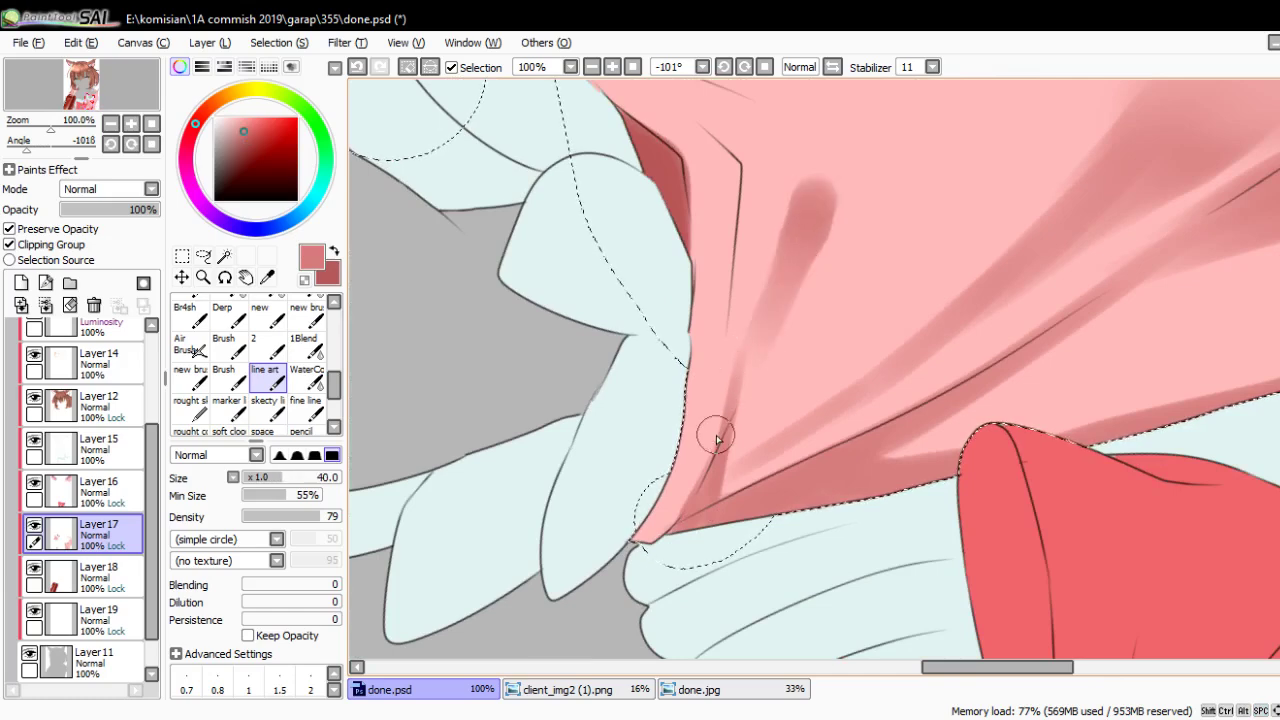
scroll(336, 388, up, 1)
click(306, 381)
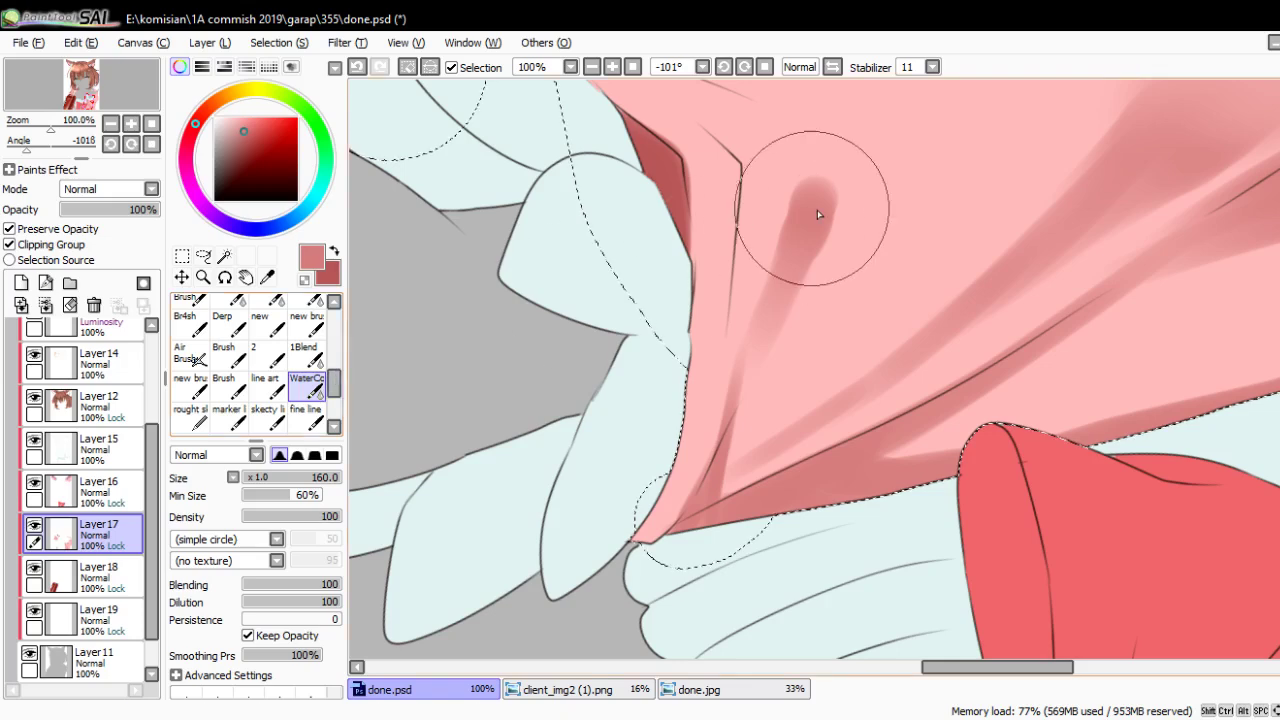
mouse_move(810, 253)
mouse_down()
mouse_move(803, 209)
mouse_move(761, 344)
mouse_up()
key(bracketleft)
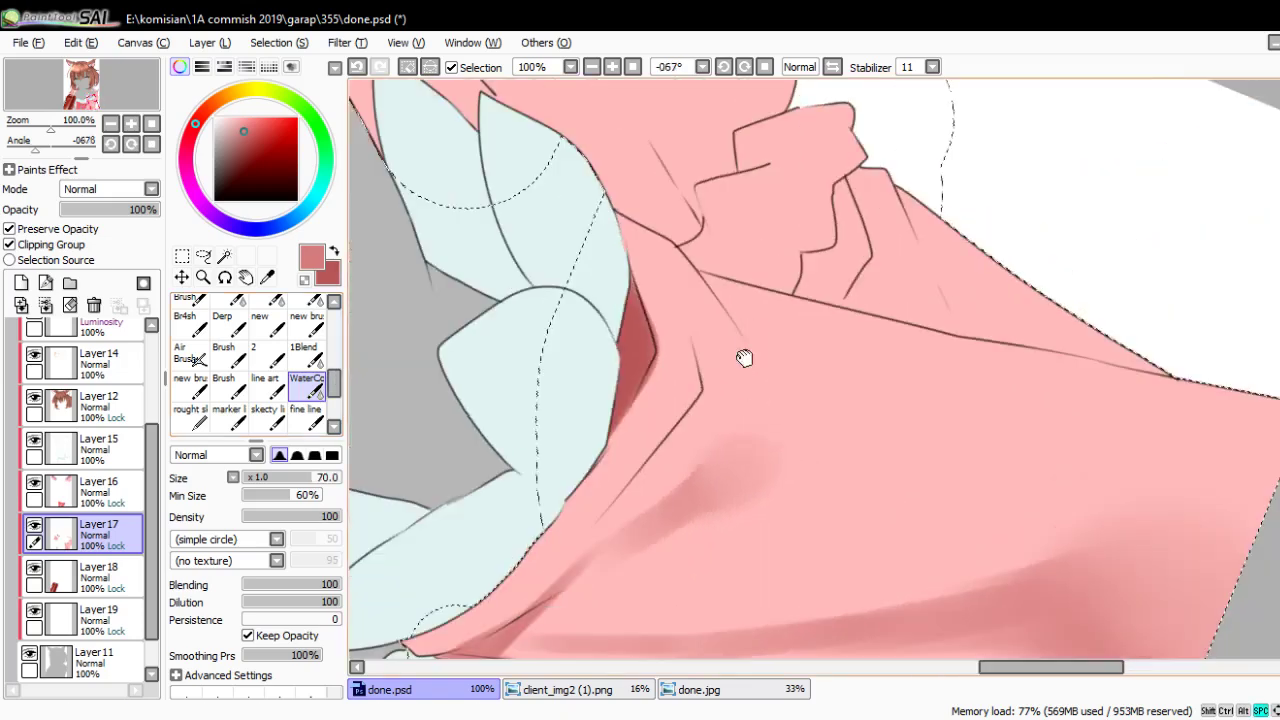
click(265, 385)
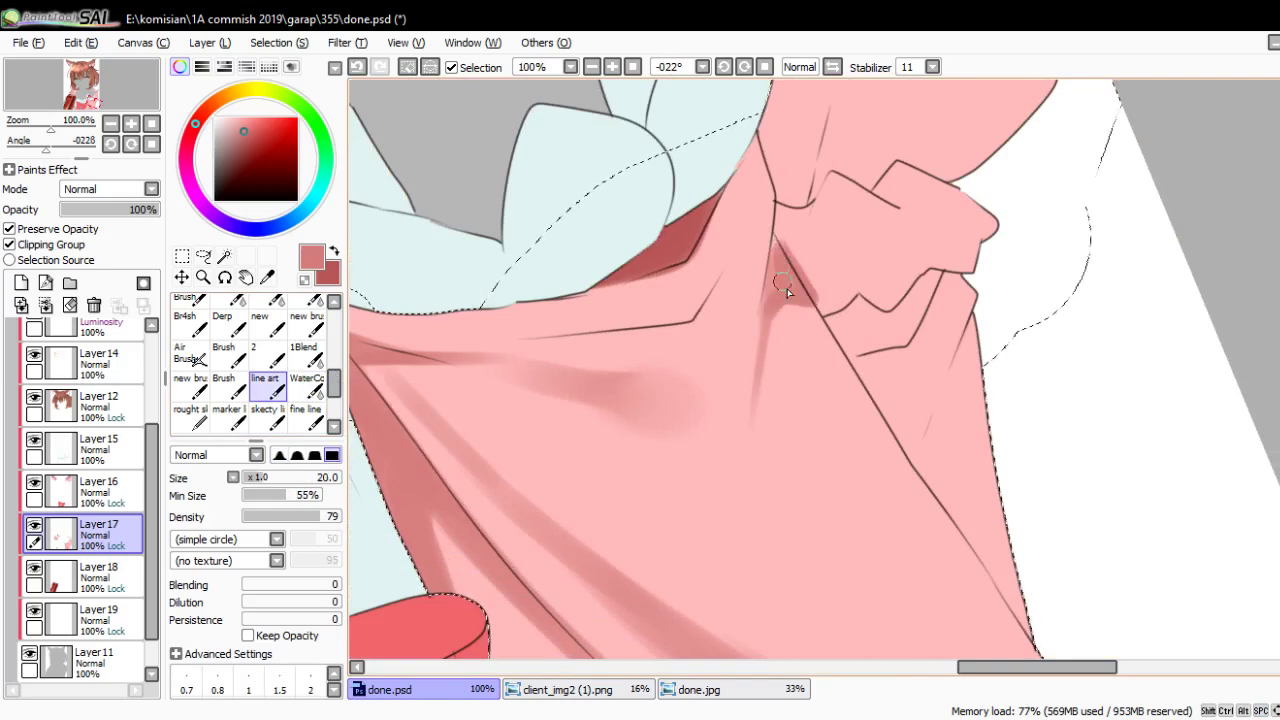
Undo the stray dark stroke near the collar and reset the canvas rotation to straight over the dress
key(ctrl+z)
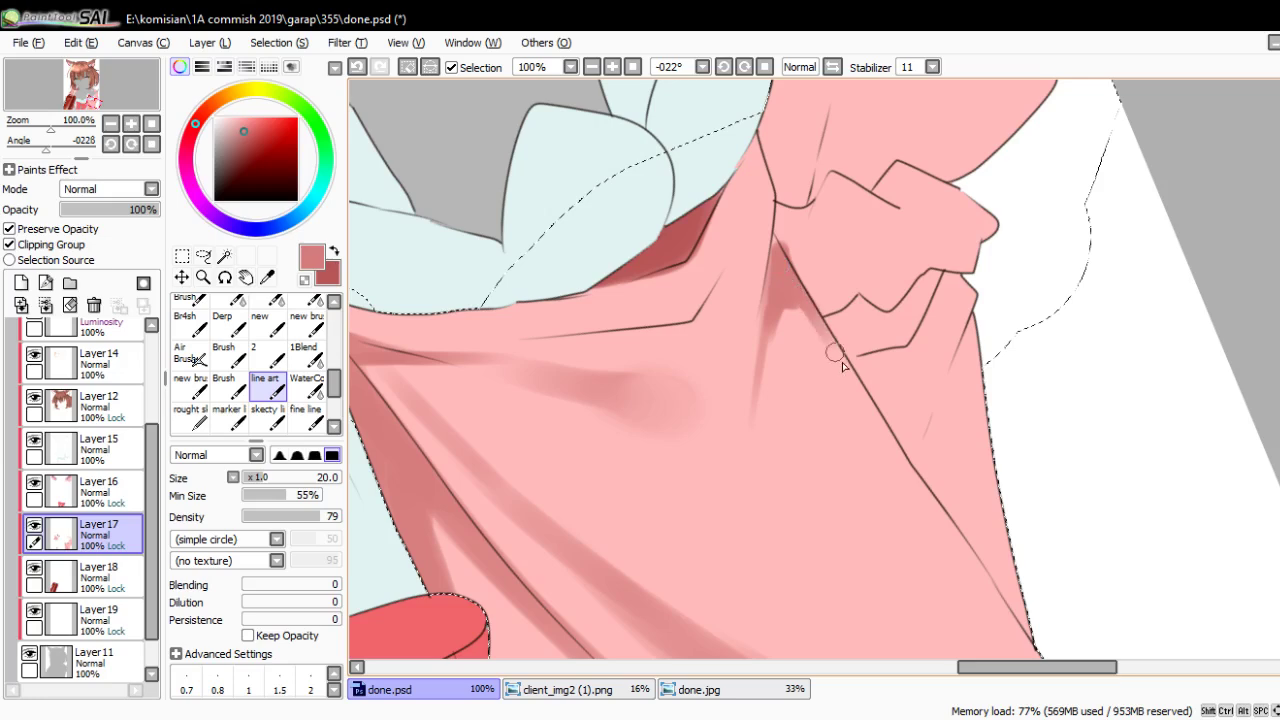
drag(787, 340, 681, 457)
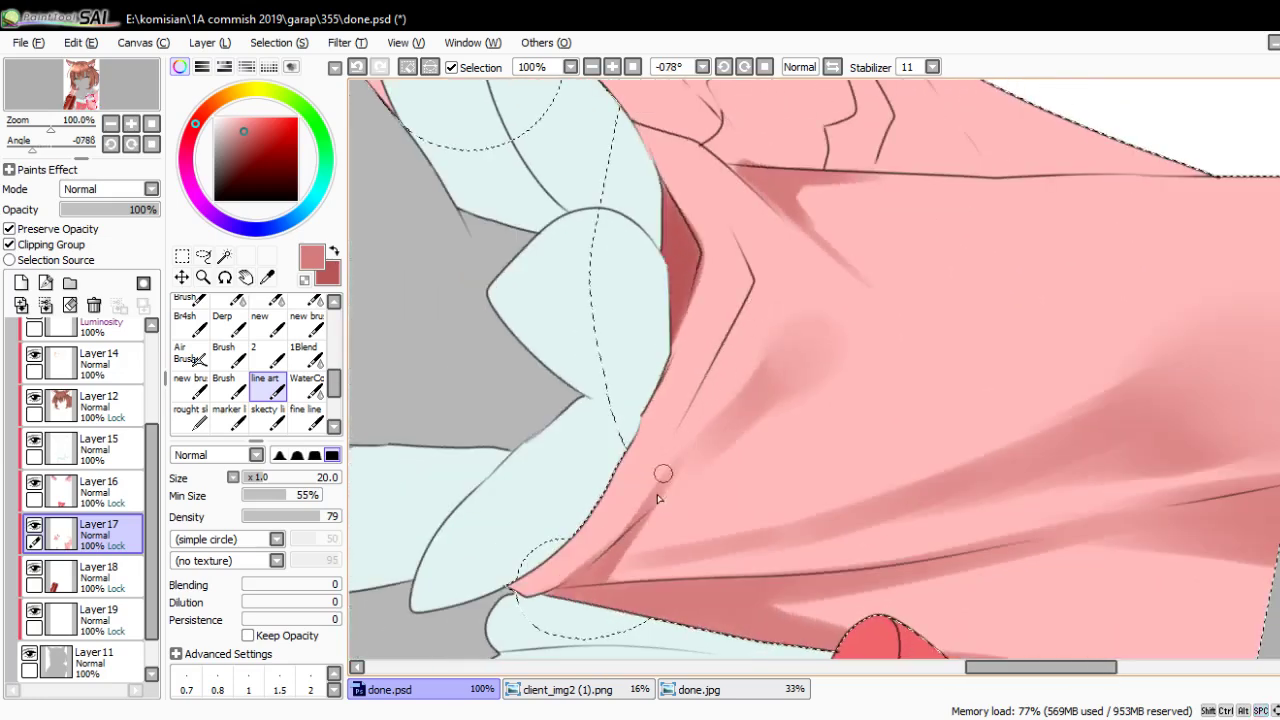
drag(760, 264, 686, 413)
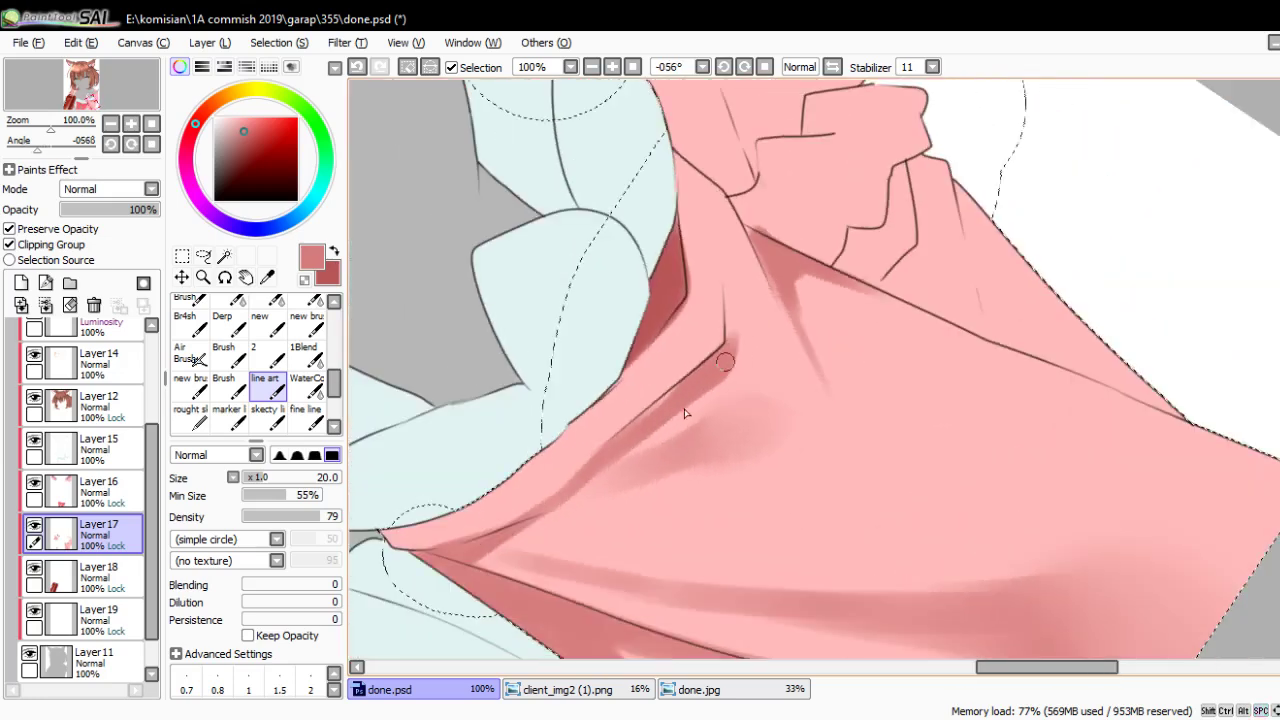
mouse_move(723, 277)
mouse_down()
mouse_move(707, 415)
mouse_move(731, 298)
mouse_up()
drag(797, 513, 700, 348)
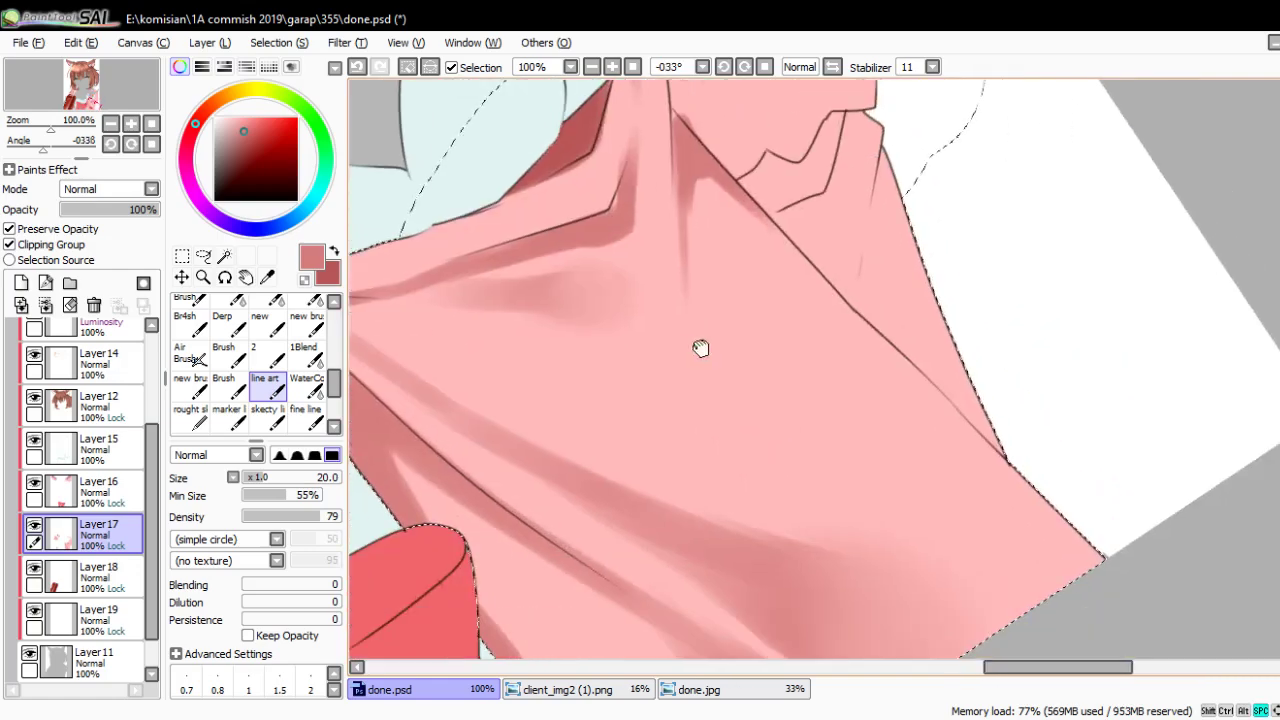
drag(769, 381, 714, 346)
key(Home)
drag(751, 403, 754, 563)
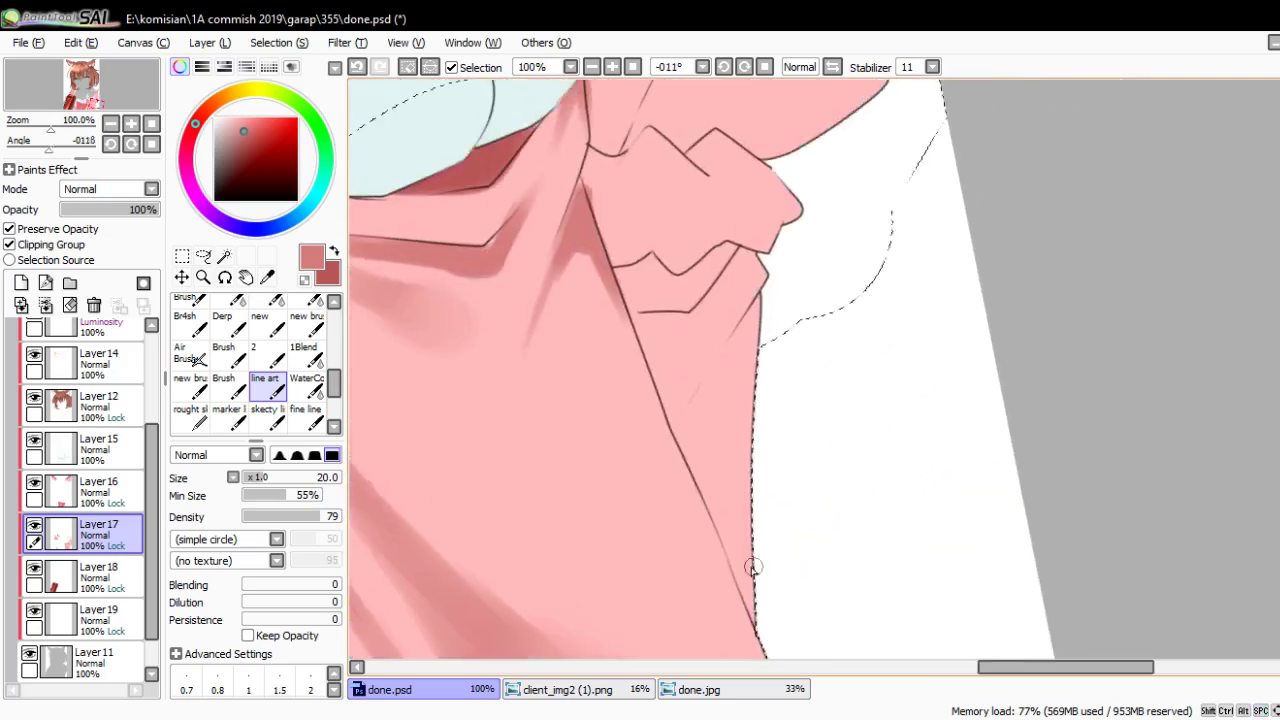
drag(650, 288, 650, 336)
mouse_move(628, 257)
mouse_down()
mouse_move(686, 240)
mouse_move(634, 346)
mouse_move(654, 327)
mouse_move(843, 436)
mouse_move(786, 420)
mouse_up()
scroll(654, 327, down, 2)
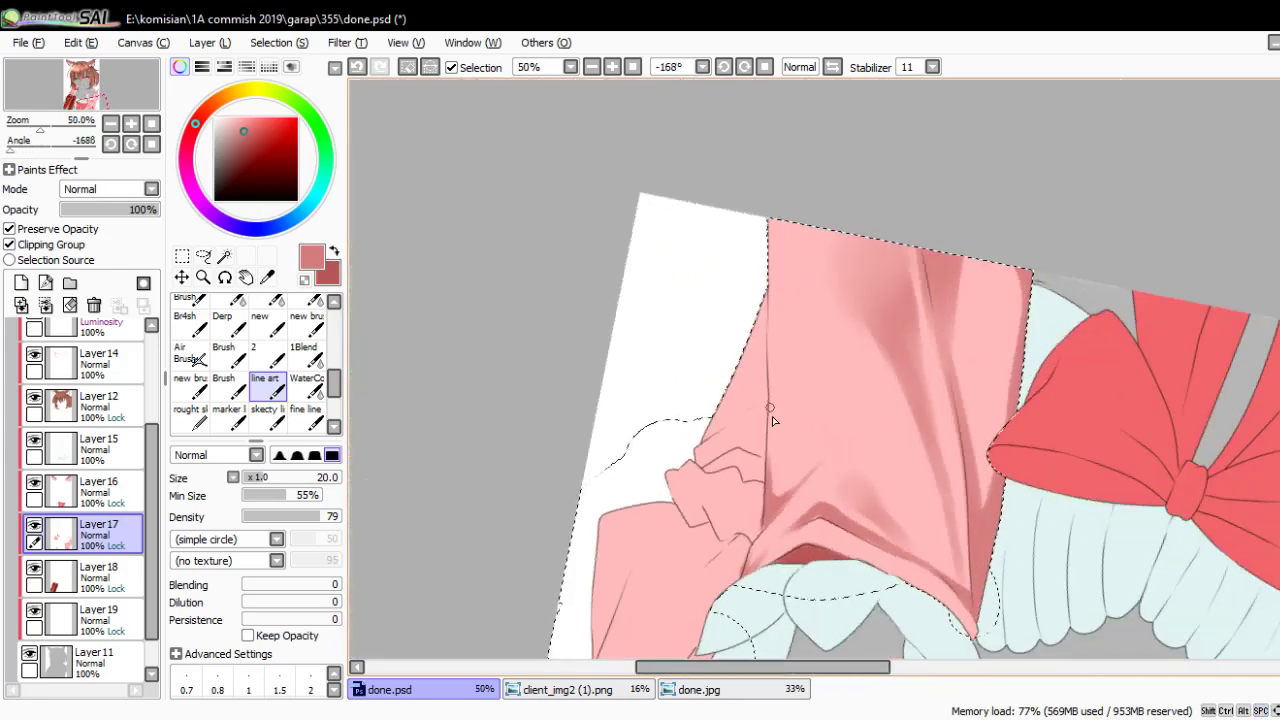
With a larger brush and darker red, shade the sleeve's outer edge and the ruffle folds
key(bracketright)
key(bracketright)
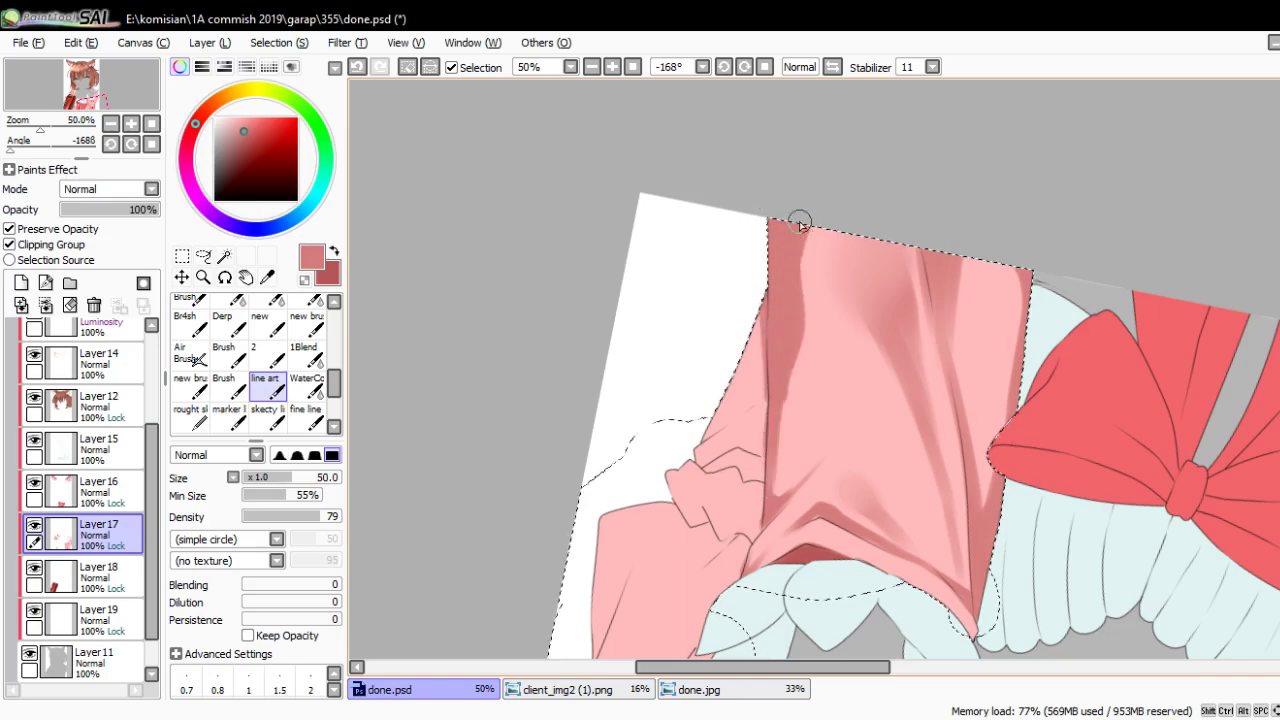
scroll(800, 222, down, 1)
mouse_move(800, 222)
mouse_down()
mouse_move(780, 440)
mouse_move(694, 363)
mouse_move(706, 363)
mouse_up()
scroll(780, 440, up, 2)
scroll(786, 440, up, 2)
drag(640, 470, 740, 330)
mouse_move(745, 240)
mouse_down()
mouse_move(650, 440)
mouse_move(729, 329)
mouse_move(743, 243)
mouse_move(733, 285)
mouse_up()
alt+click(740, 275)
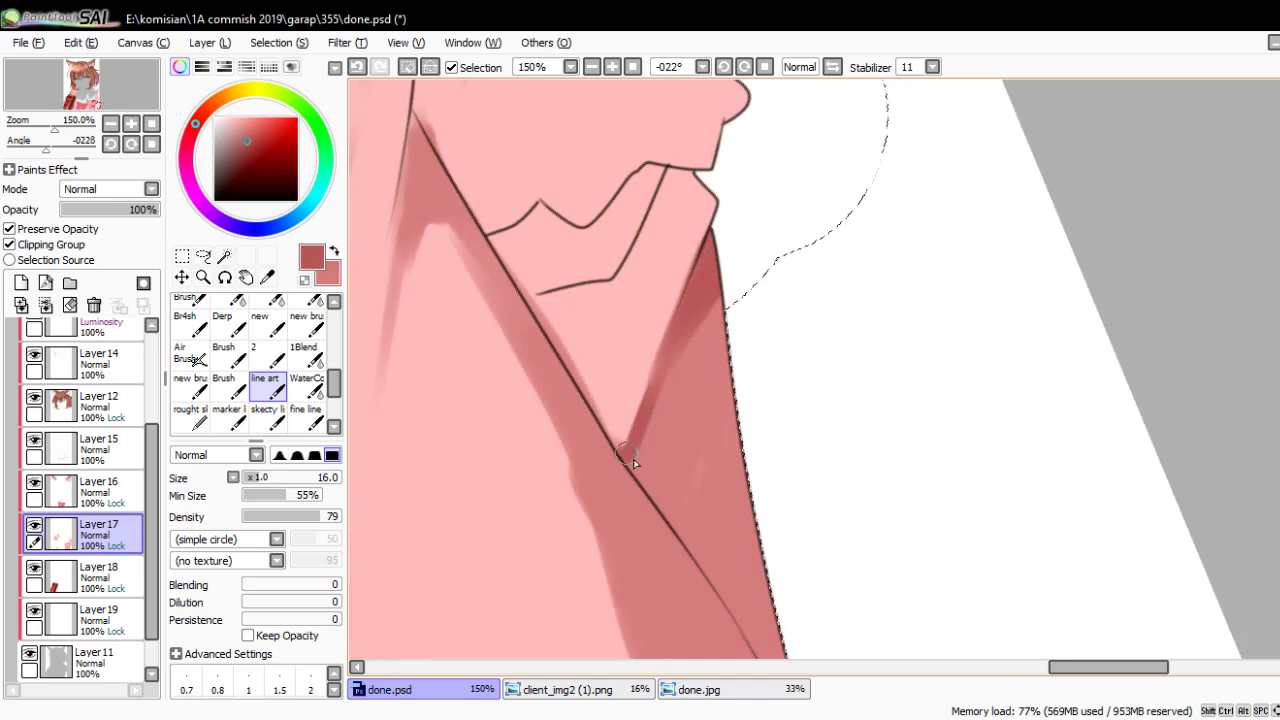
drag(692, 490, 675, 250)
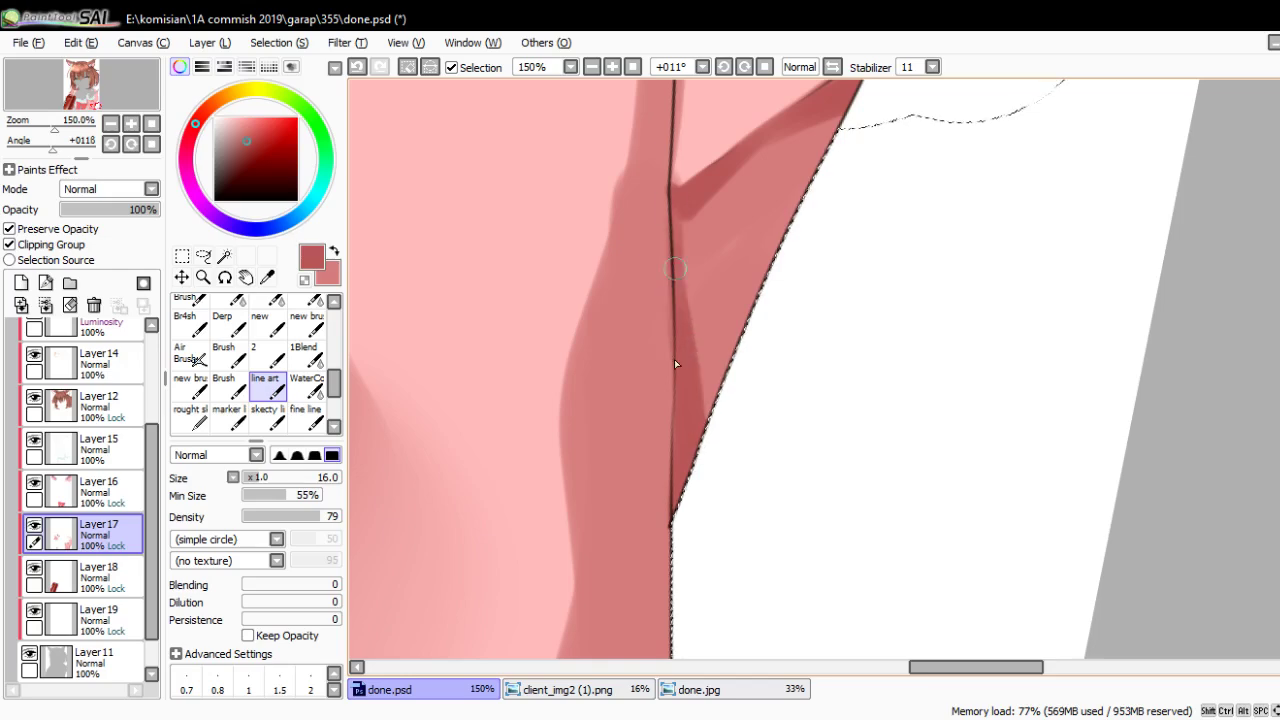
mouse_move(674, 359)
mouse_down()
mouse_move(706, 422)
mouse_move(810, 310)
mouse_move(737, 349)
mouse_move(794, 363)
mouse_move(752, 397)
mouse_move(664, 377)
mouse_up()
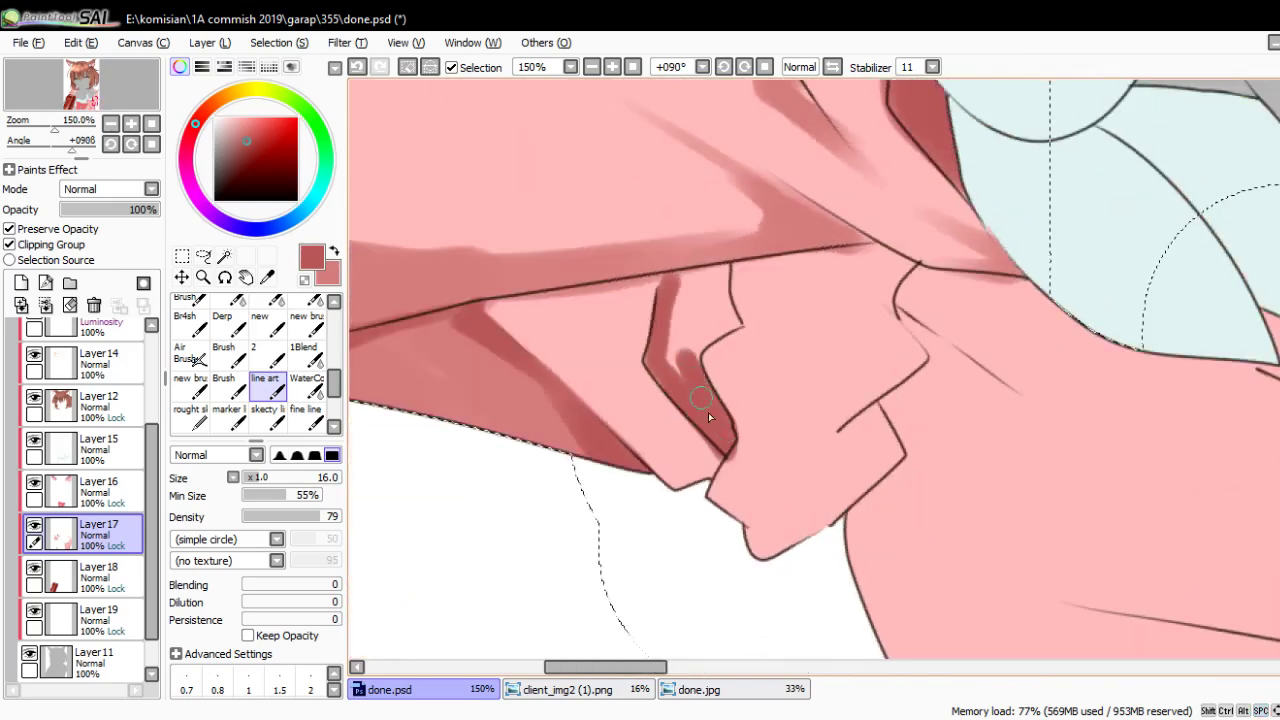
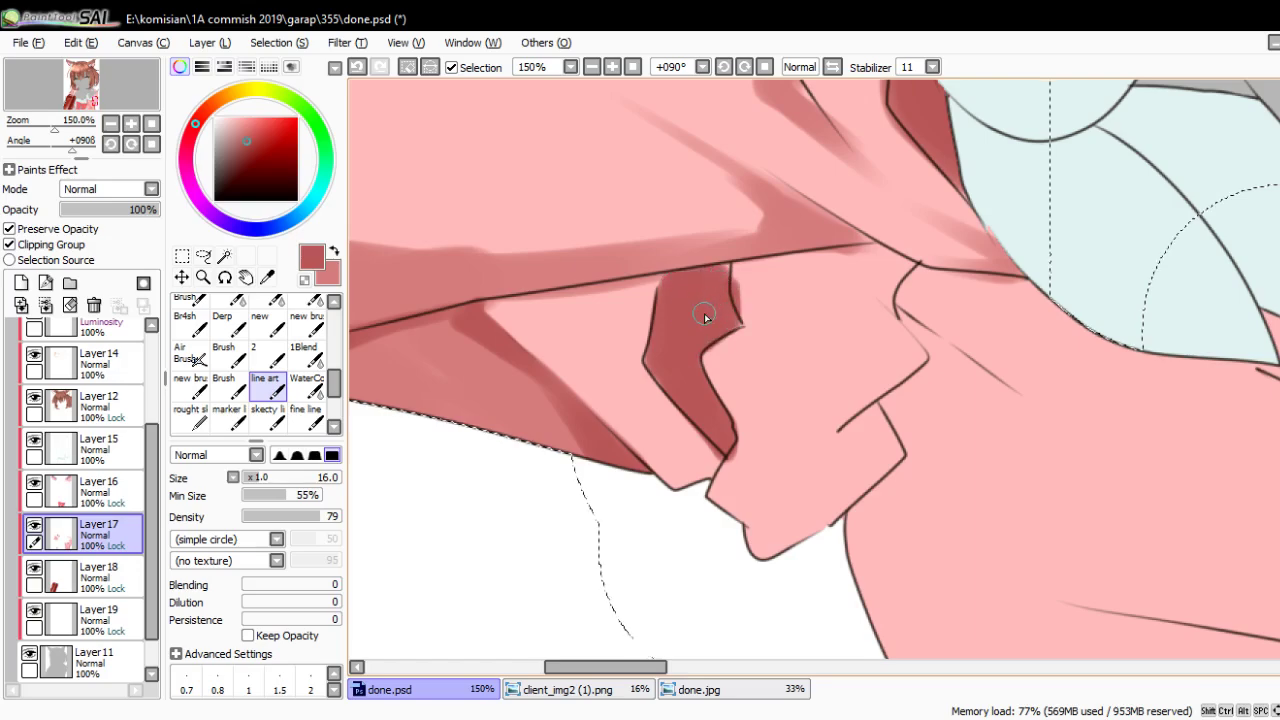
Paint darker pink fold shadows down the upper sleeve, undoing a first stray stroke
mouse_move(704, 317)
mouse_down()
mouse_move(690, 335)
mouse_move(636, 296)
mouse_up()
key(x)
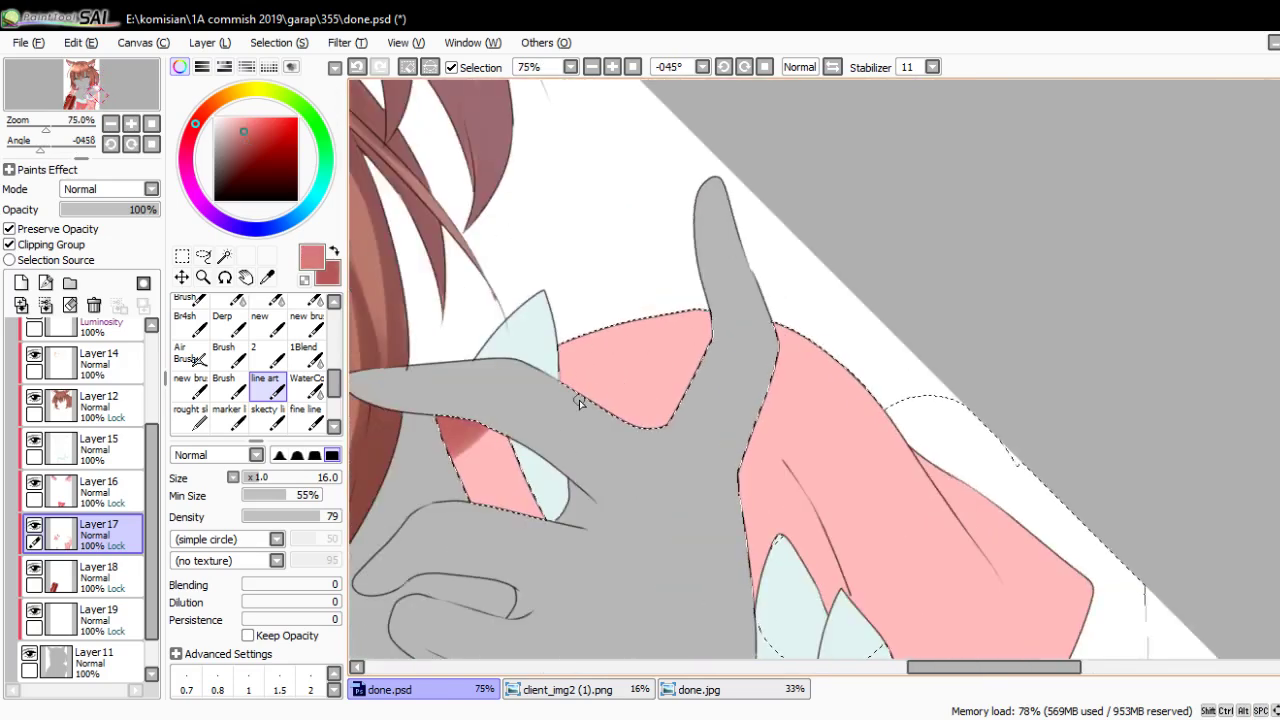
drag(565, 375, 677, 321)
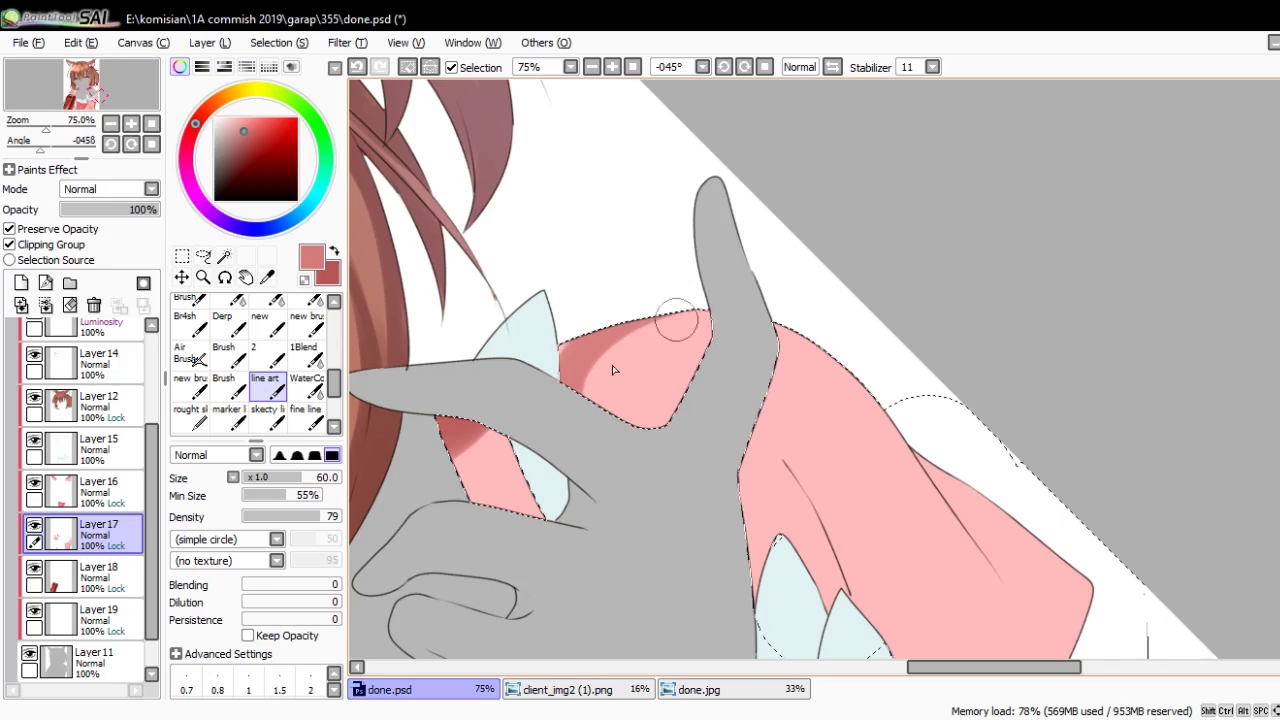
key(ctrl+z)
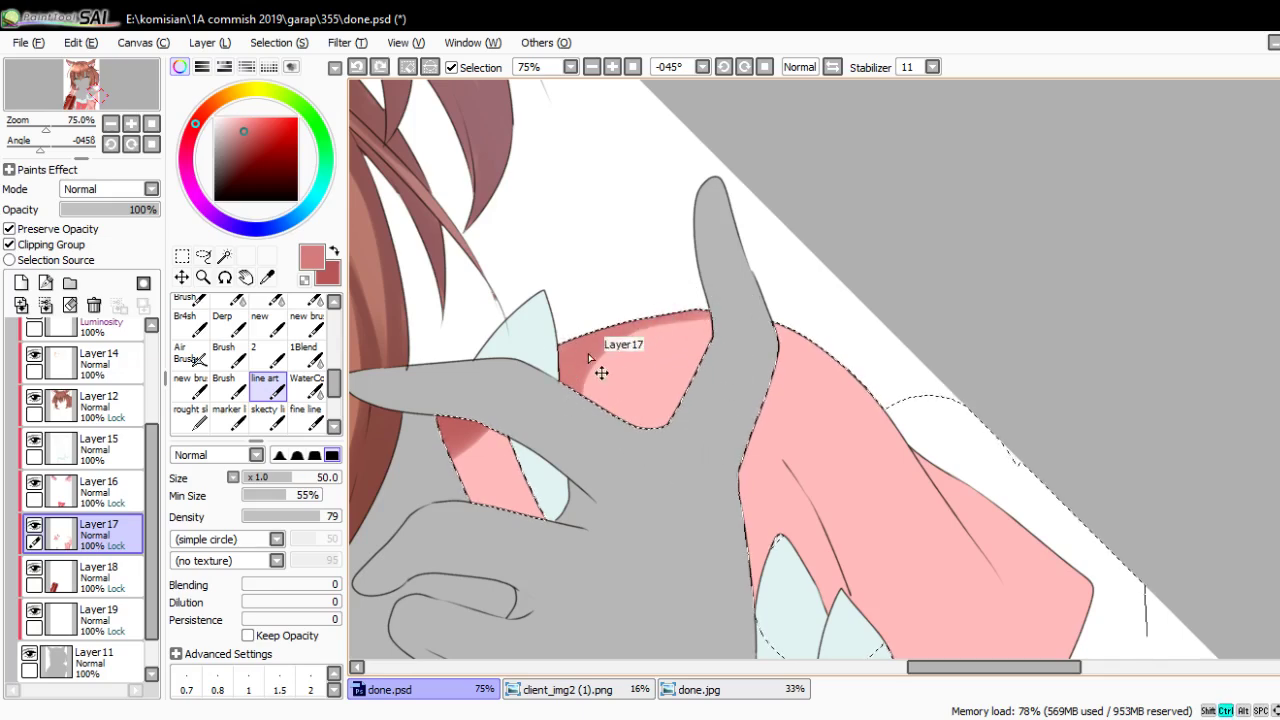
key(bracketleft)
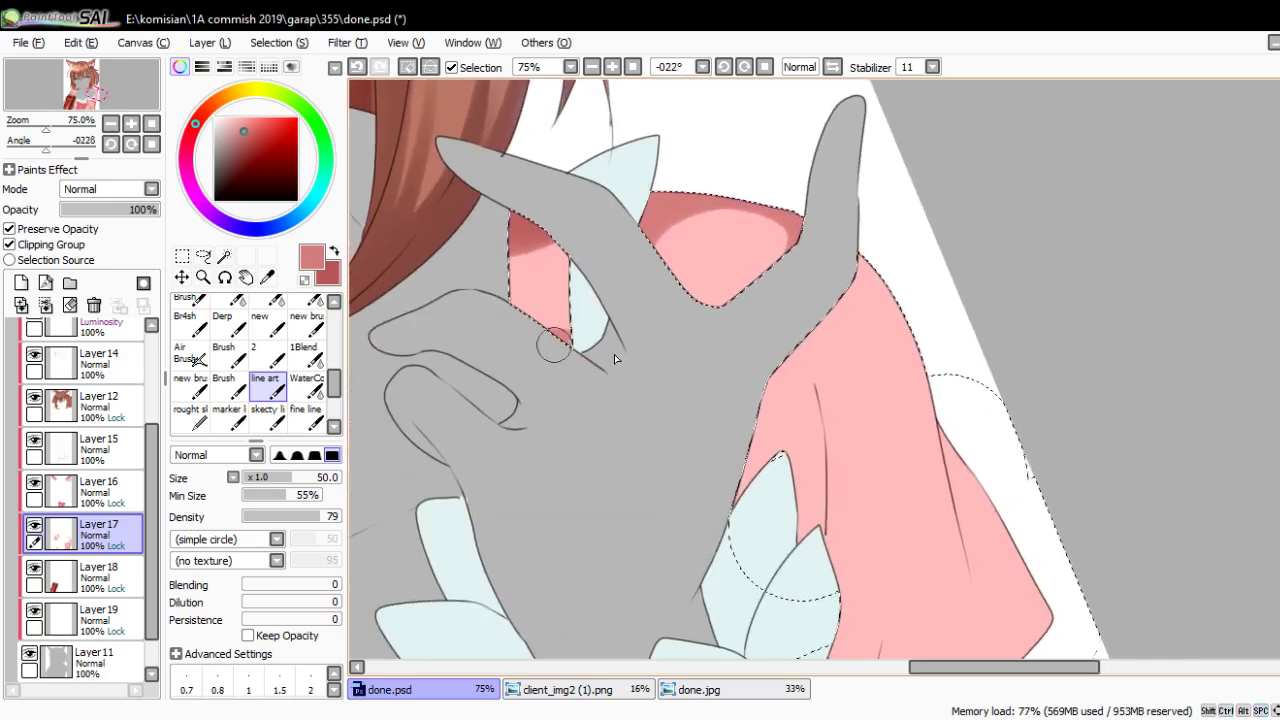
drag(680, 463, 596, 370)
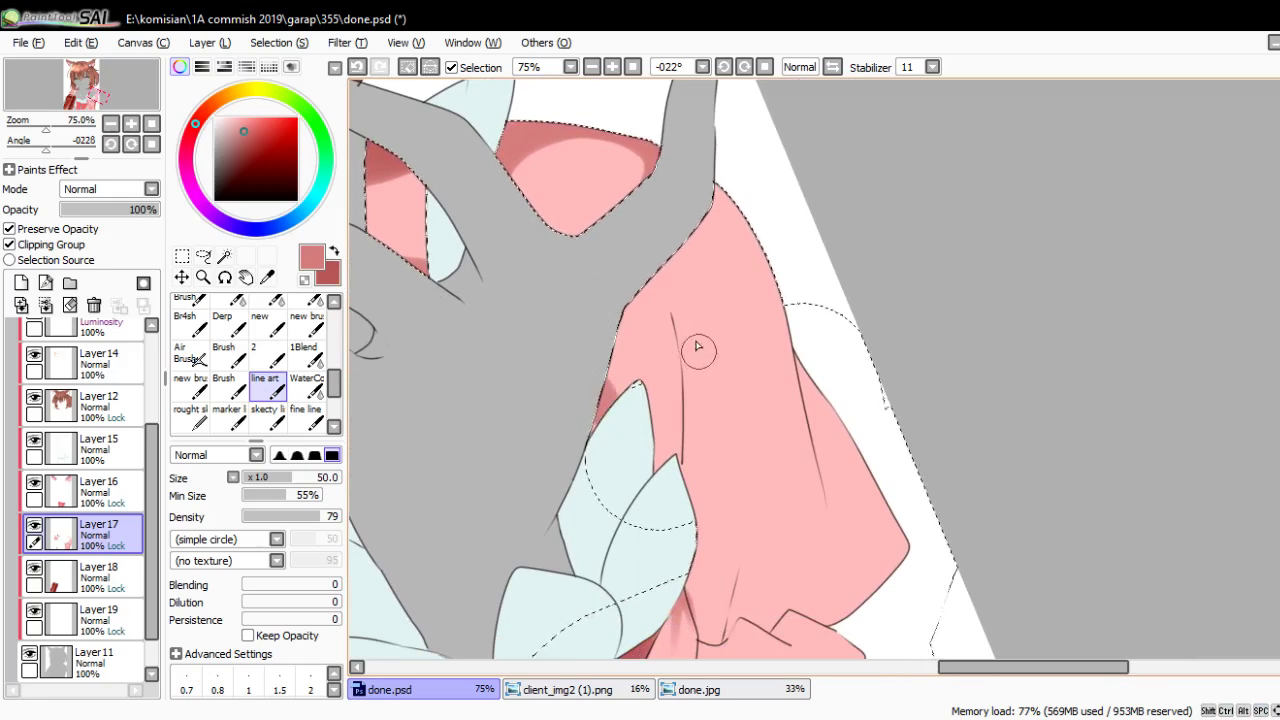
key(bracketleft)
key(bracketleft)
key(bracketleft)
drag(672, 316, 697, 445)
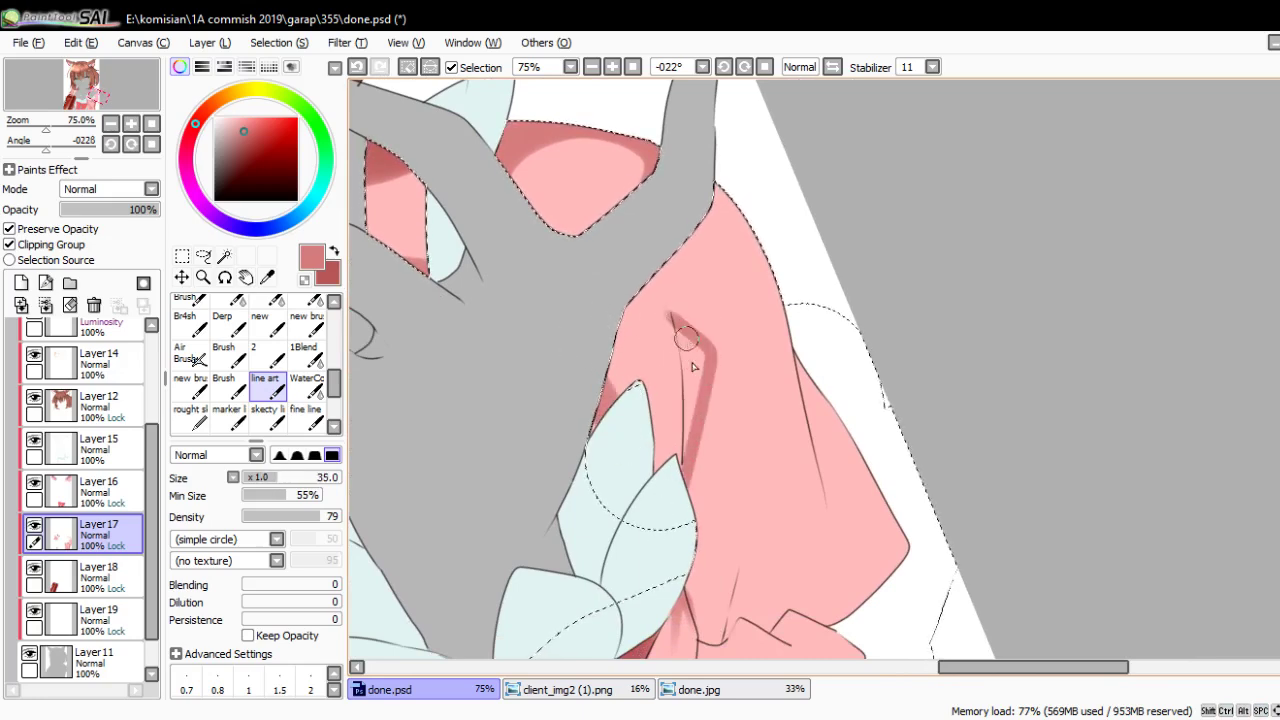
mouse_move(678, 330)
mouse_down()
mouse_move(700, 364)
mouse_move(640, 330)
mouse_move(670, 450)
mouse_up()
Add vertical darker pink shadow strokes along the sleeve fabric's left edge
key(bracketright)
key(bracketright)
key(bracketright)
click(306, 385)
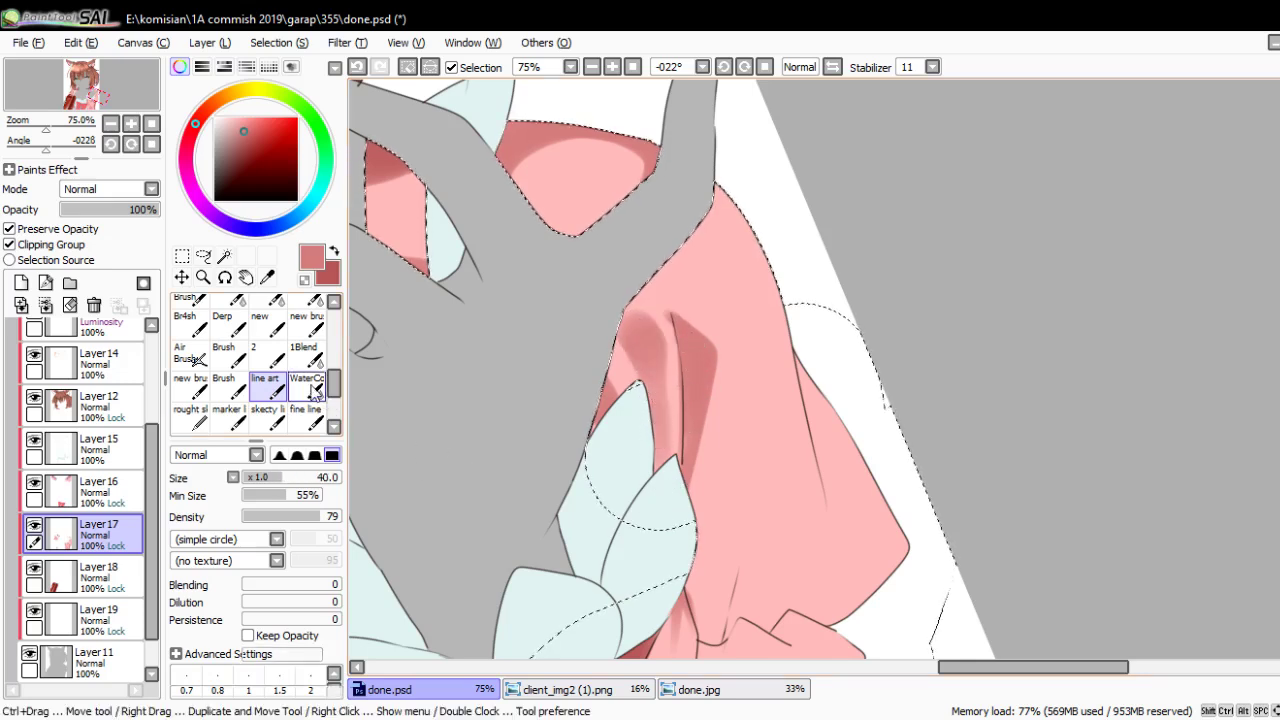
drag(670, 313, 620, 391)
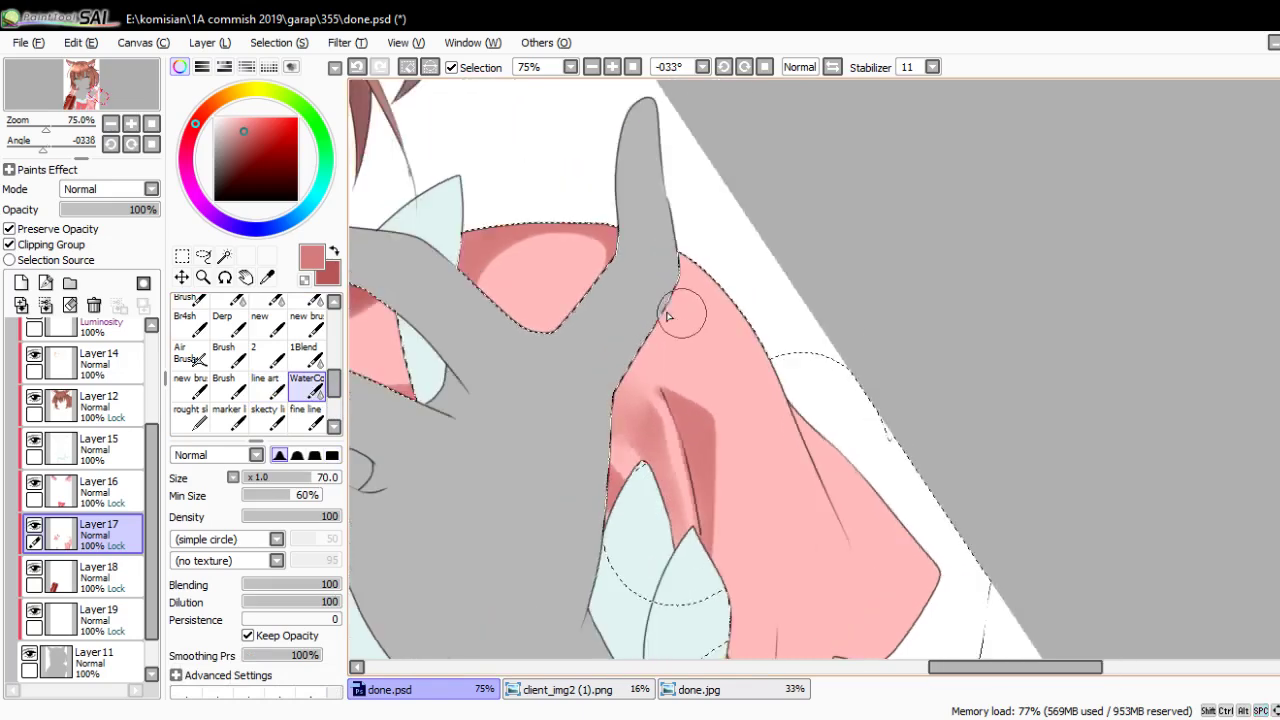
key(n)
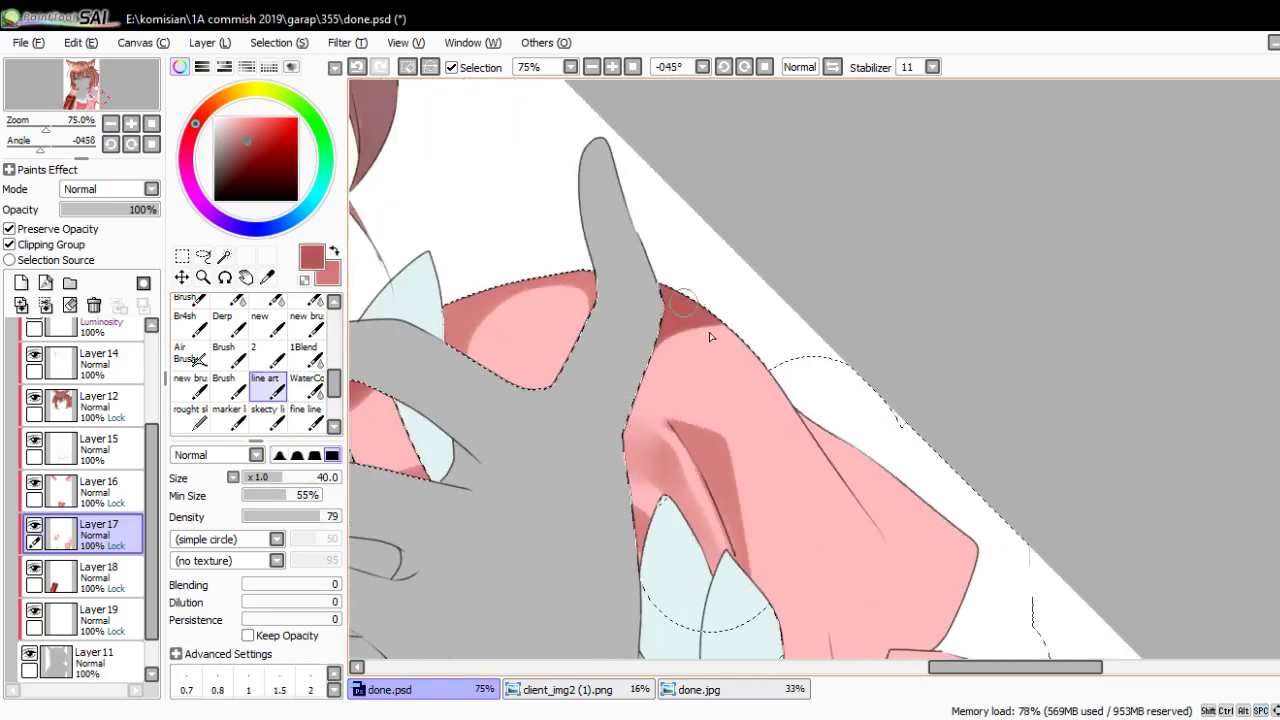
mouse_move(710, 337)
mouse_down()
mouse_move(743, 357)
mouse_move(730, 327)
mouse_move(883, 477)
mouse_move(764, 336)
mouse_up()
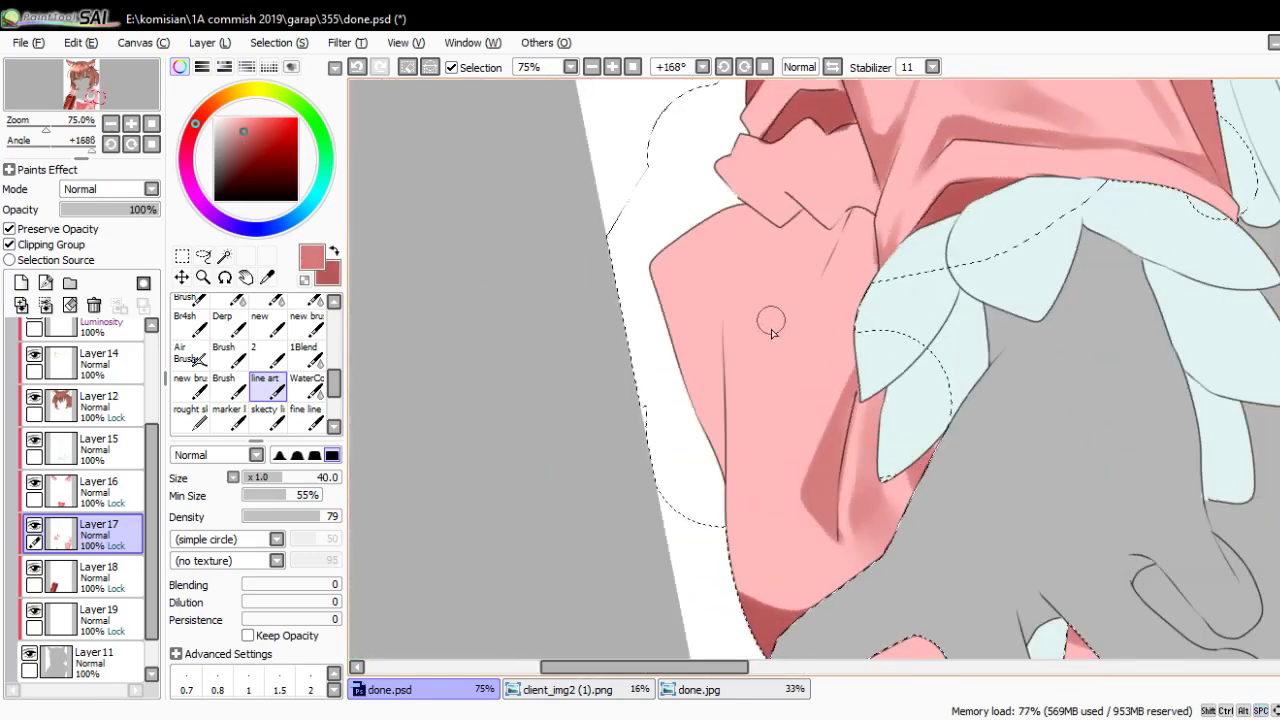
key(bracketleft)
key(bracketleft)
key(bracketleft)
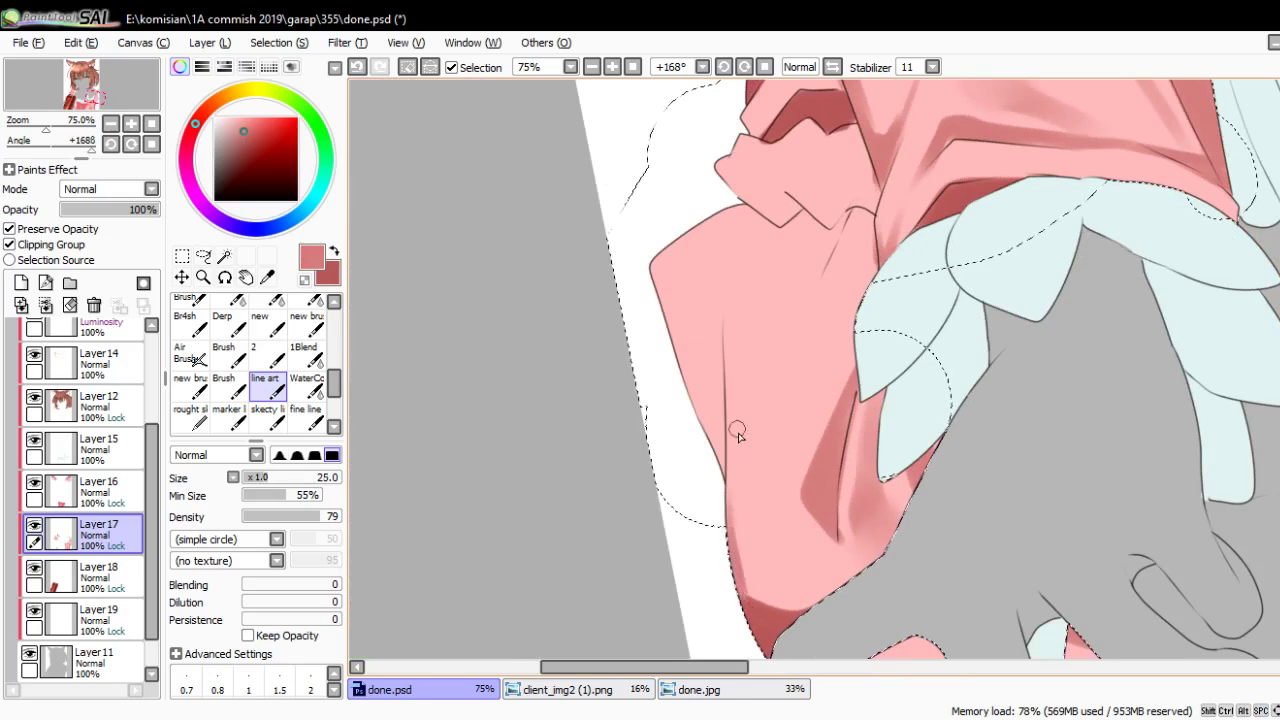
key(bracketright)
drag(735, 588, 734, 407)
drag(752, 318, 737, 380)
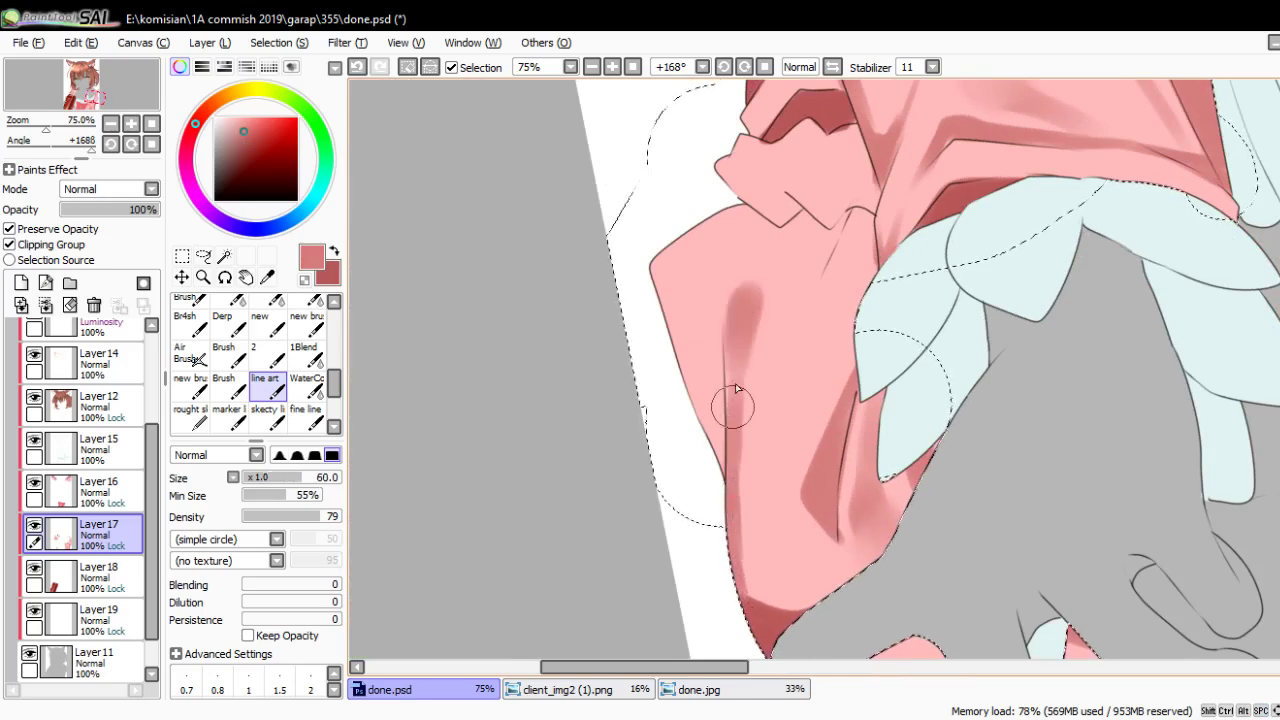
key(bracketright)
key(bracketright)
key(bracketright)
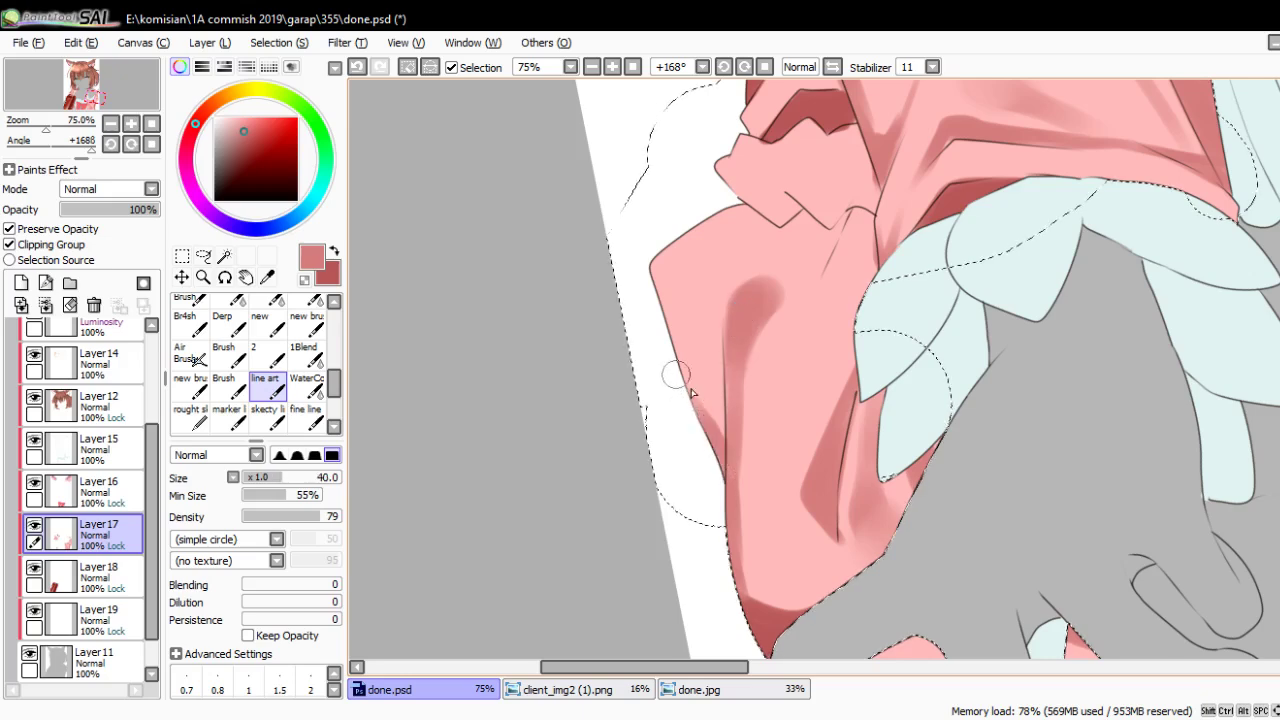
mouse_move(727, 435)
mouse_down()
mouse_move(665, 334)
mouse_move(657, 272)
mouse_move(672, 258)
mouse_up()
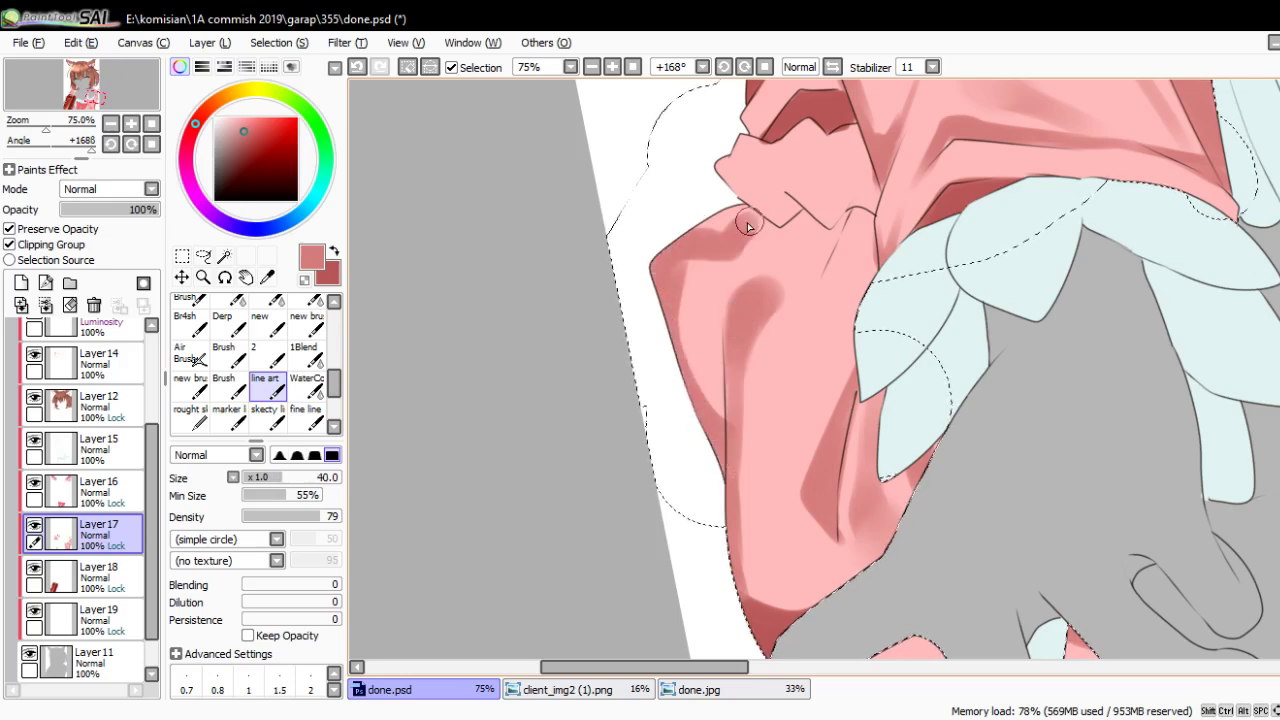
scroll(733, 218, down, 5)
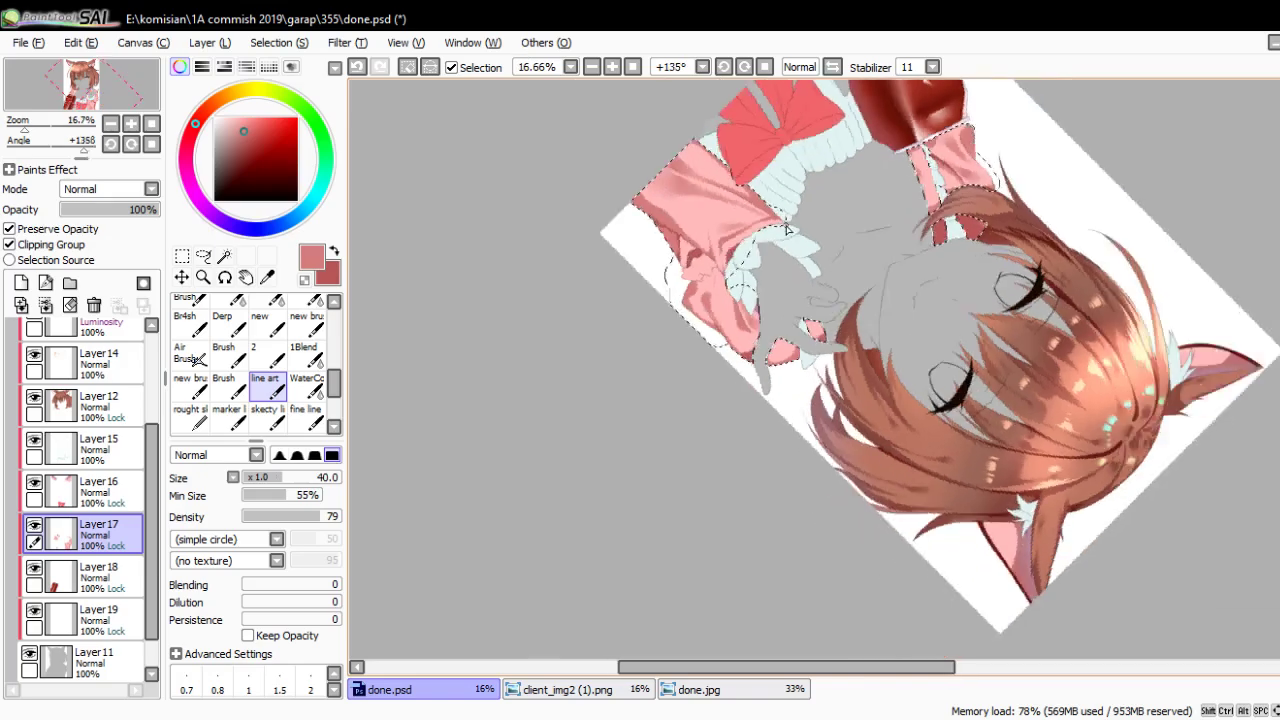
Paint a darker shadow stroke on the sleeve fold and soften it with the WaterColor brush
key(Home)
scroll(897, 418, up, 6)
drag(897, 418, 671, 356)
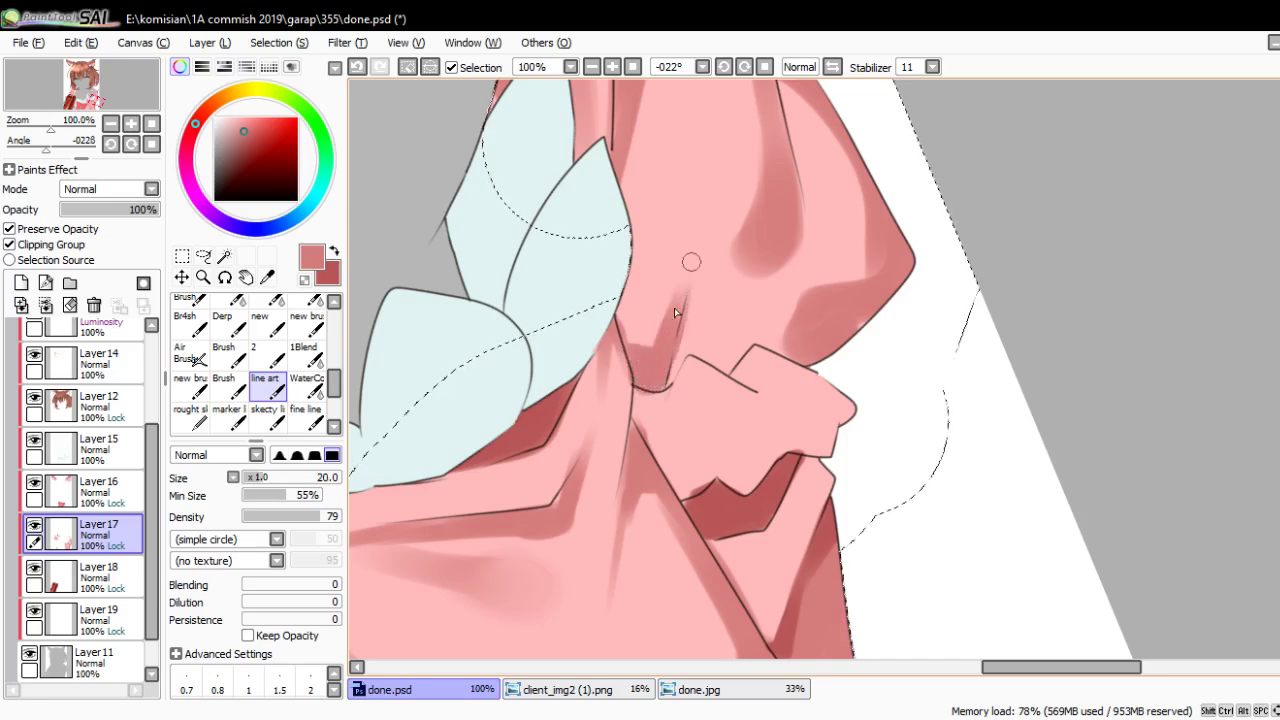
key(bracketleft)
key(bracketleft)
mouse_move(698, 183)
mouse_down()
mouse_move(670, 366)
mouse_move(702, 348)
mouse_up()
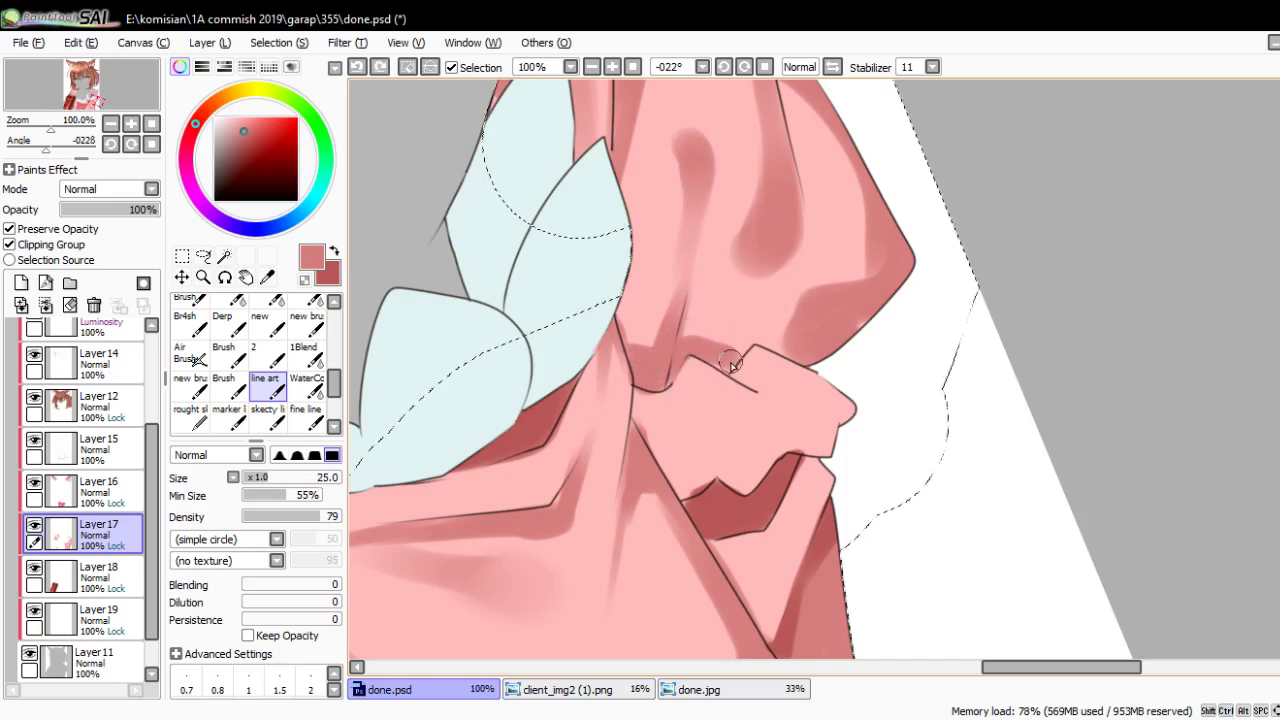
scroll(752, 390, up, 2)
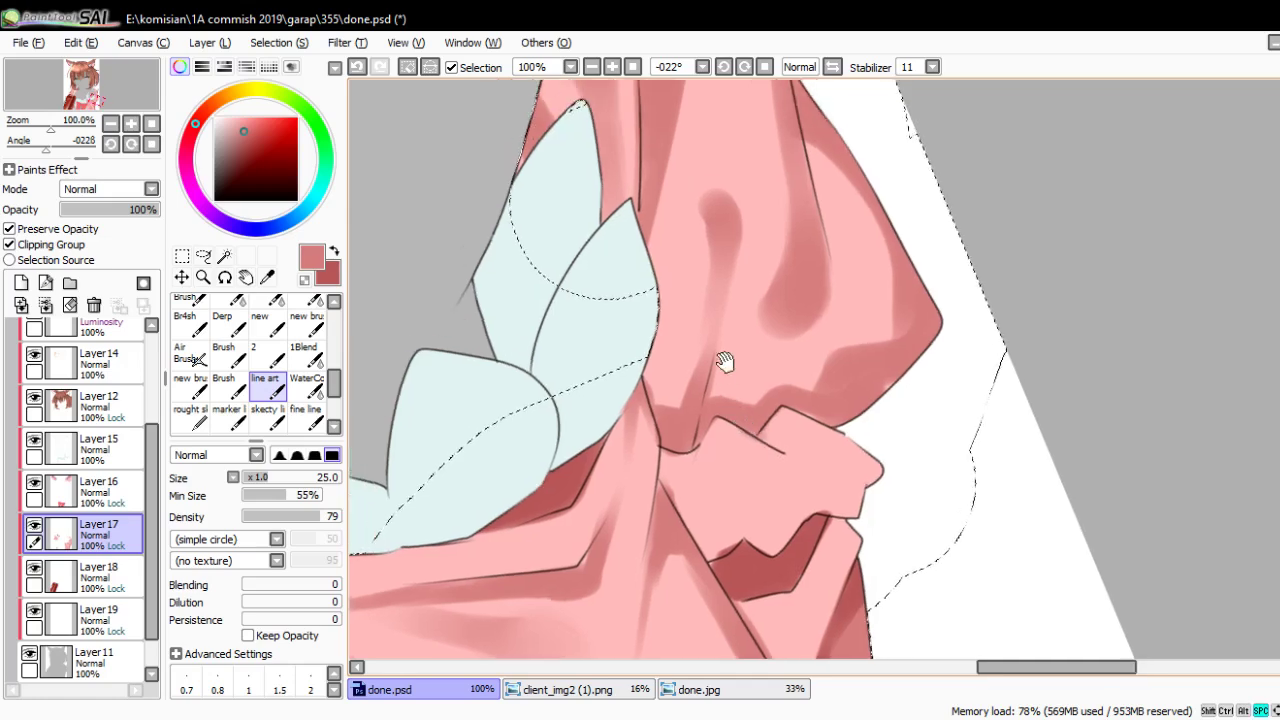
scroll(723, 363, up, 2)
click(306, 385)
drag(718, 328, 789, 368)
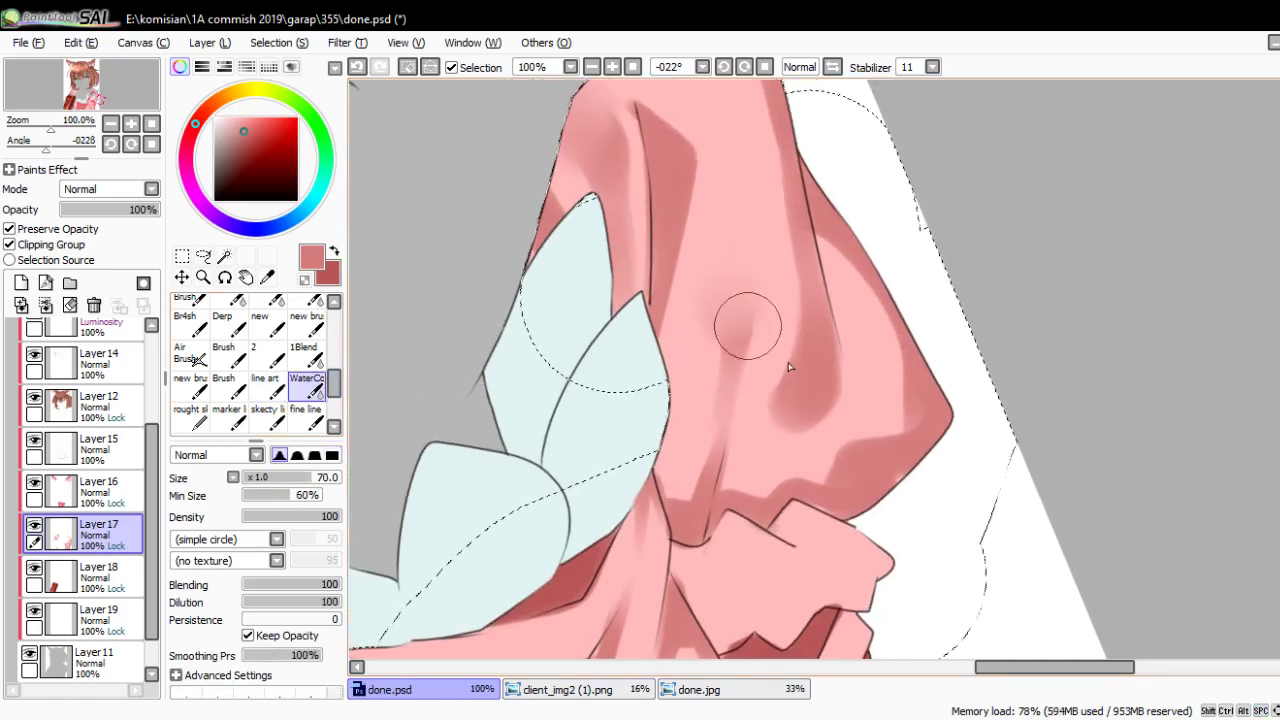
Add darker pink strokes along the sleeve fold edge
scroll(815, 372, up, 2)
key(b)
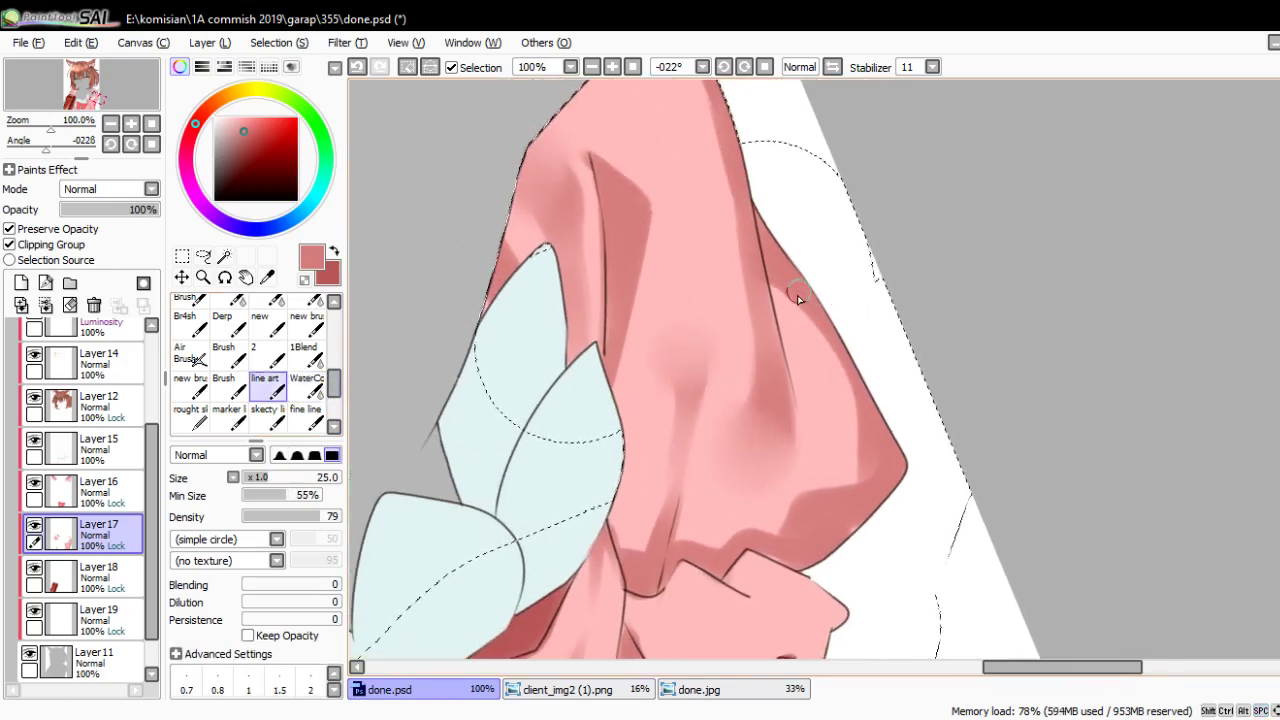
drag(797, 292, 780, 340)
drag(795, 285, 778, 405)
scroll(780, 405, down, 2)
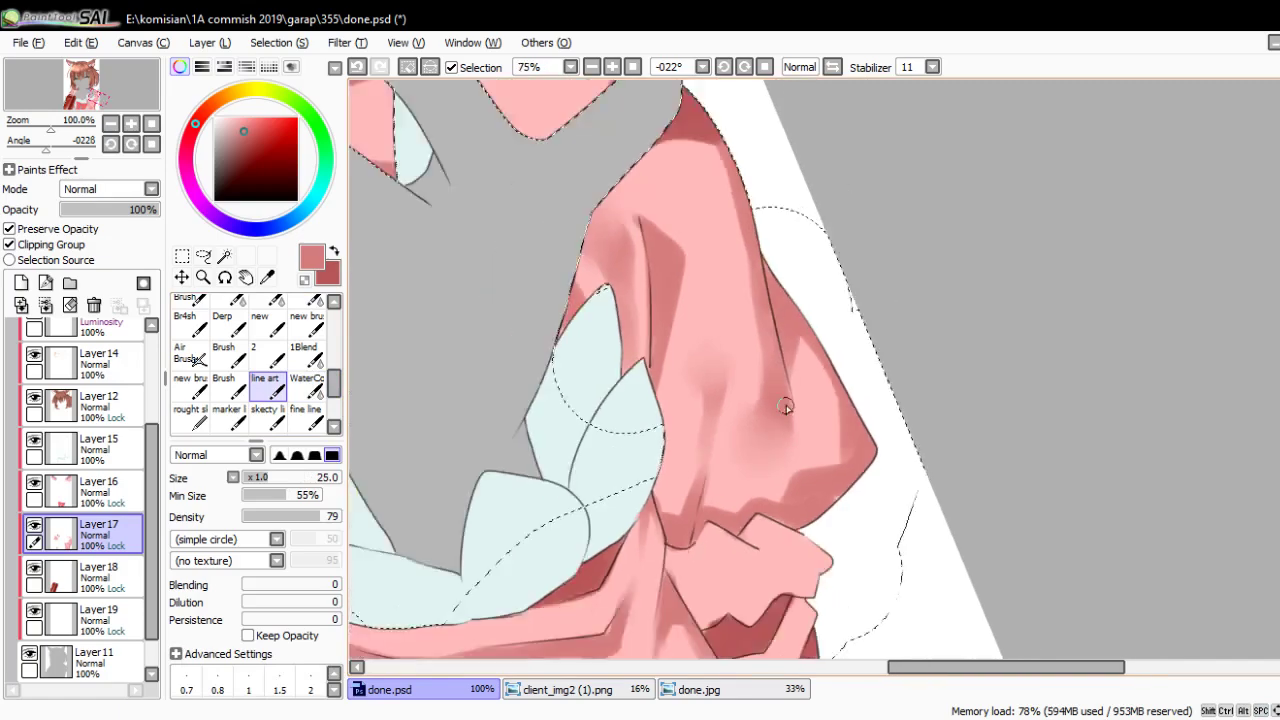
scroll(787, 410, down, 3)
scroll(787, 408, up, 2)
scroll(787, 425, up, 2)
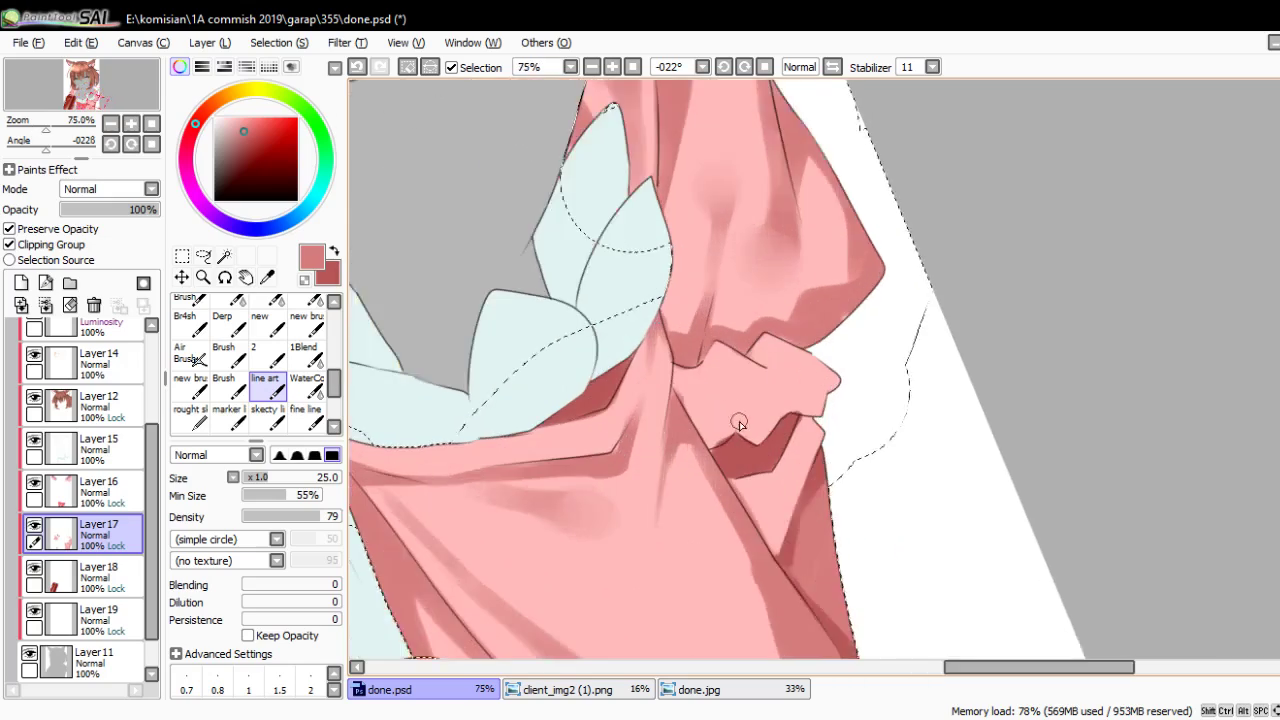
scroll(737, 423, up, 1)
scroll(829, 429, up, 1)
alt+click(744, 373)
drag(730, 328, 839, 407)
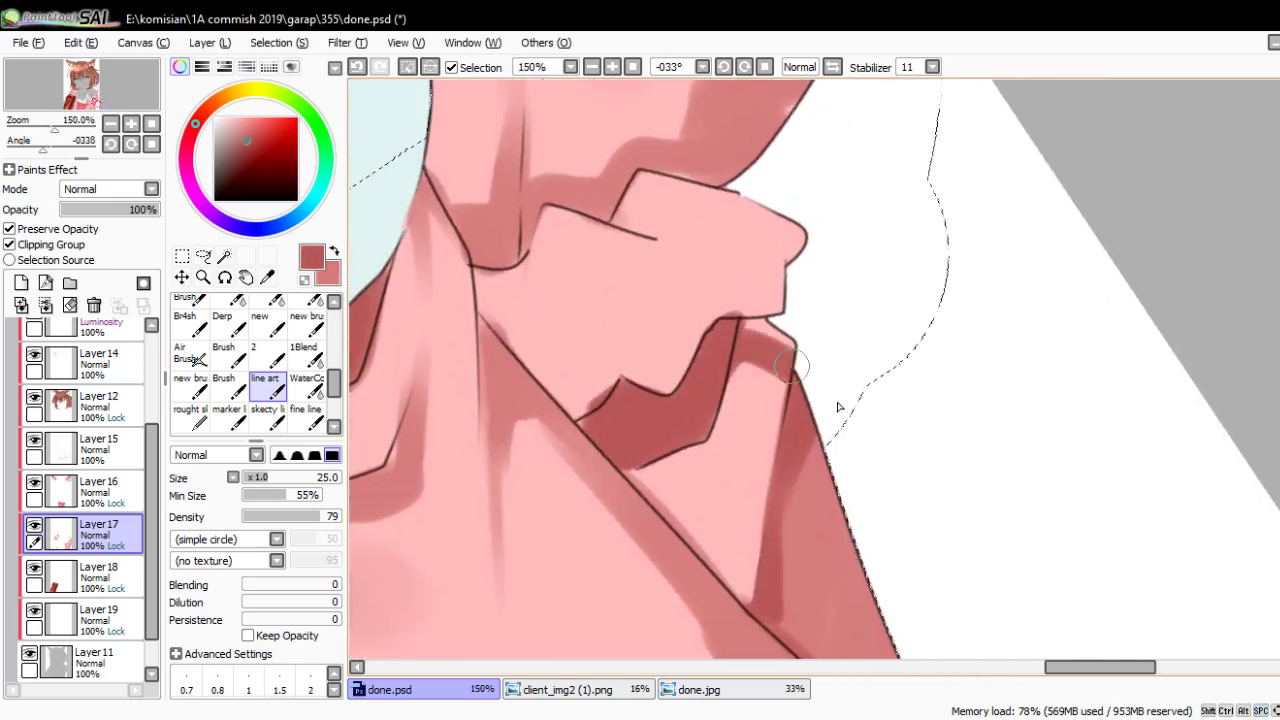
Shade beside the vertical fold and inside the cuff, darkening the cuff fold's tip
key(End)
key(End)
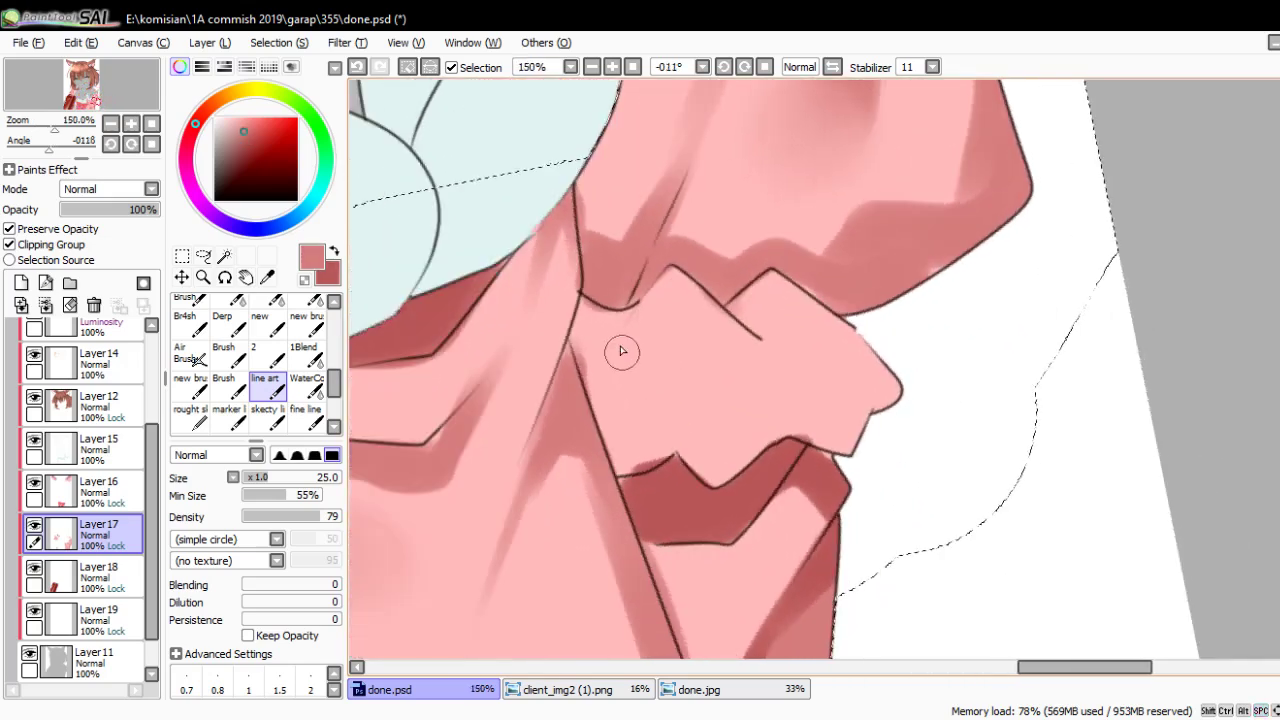
drag(600, 385, 585, 305)
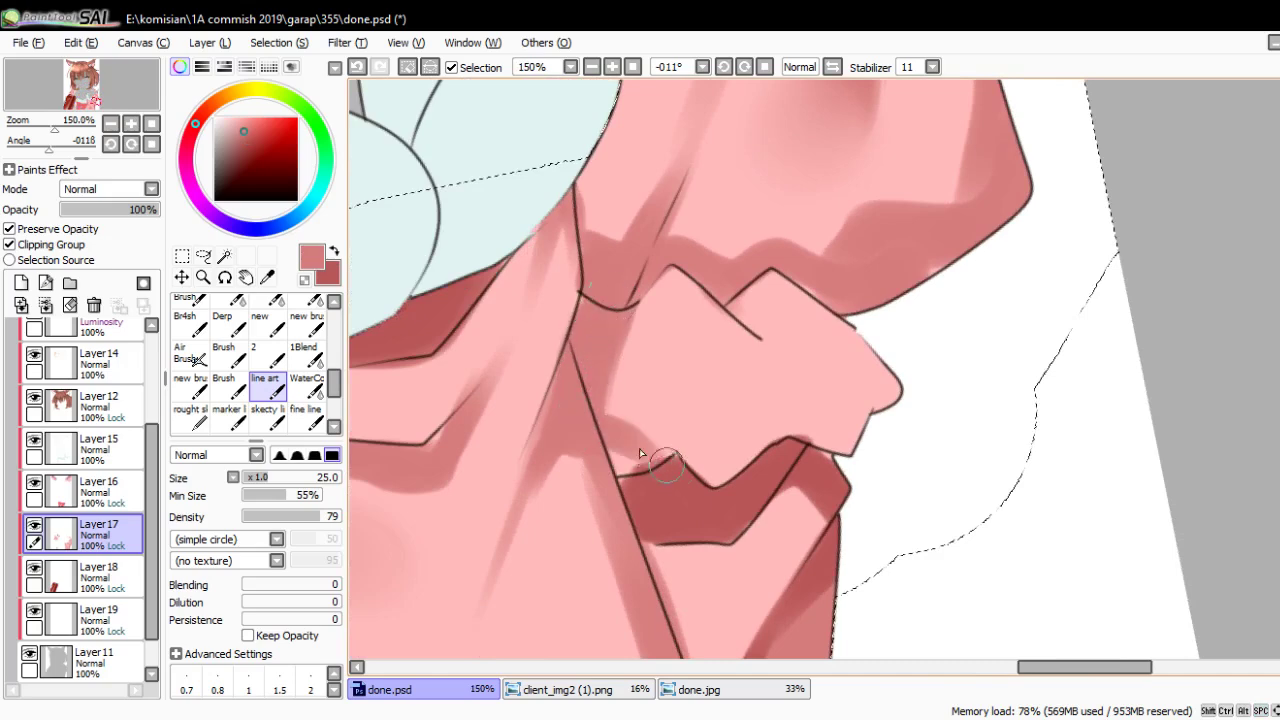
key(bracketleft)
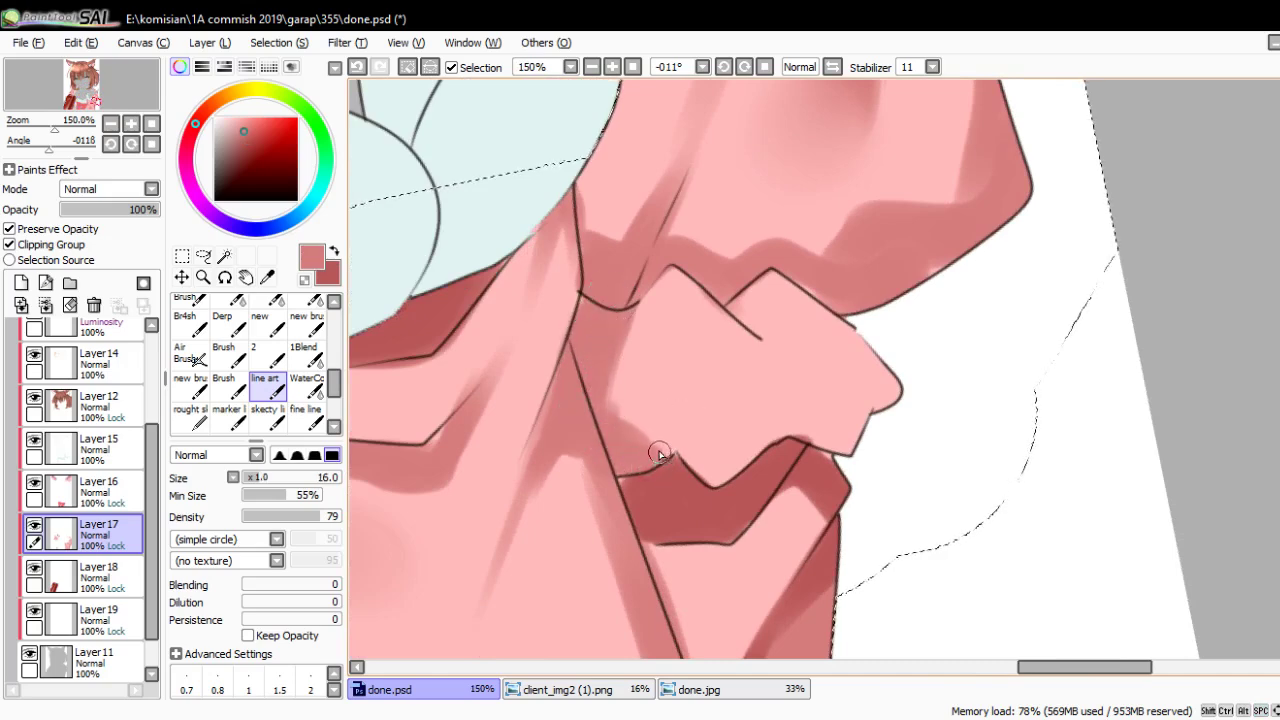
drag(689, 332, 675, 400)
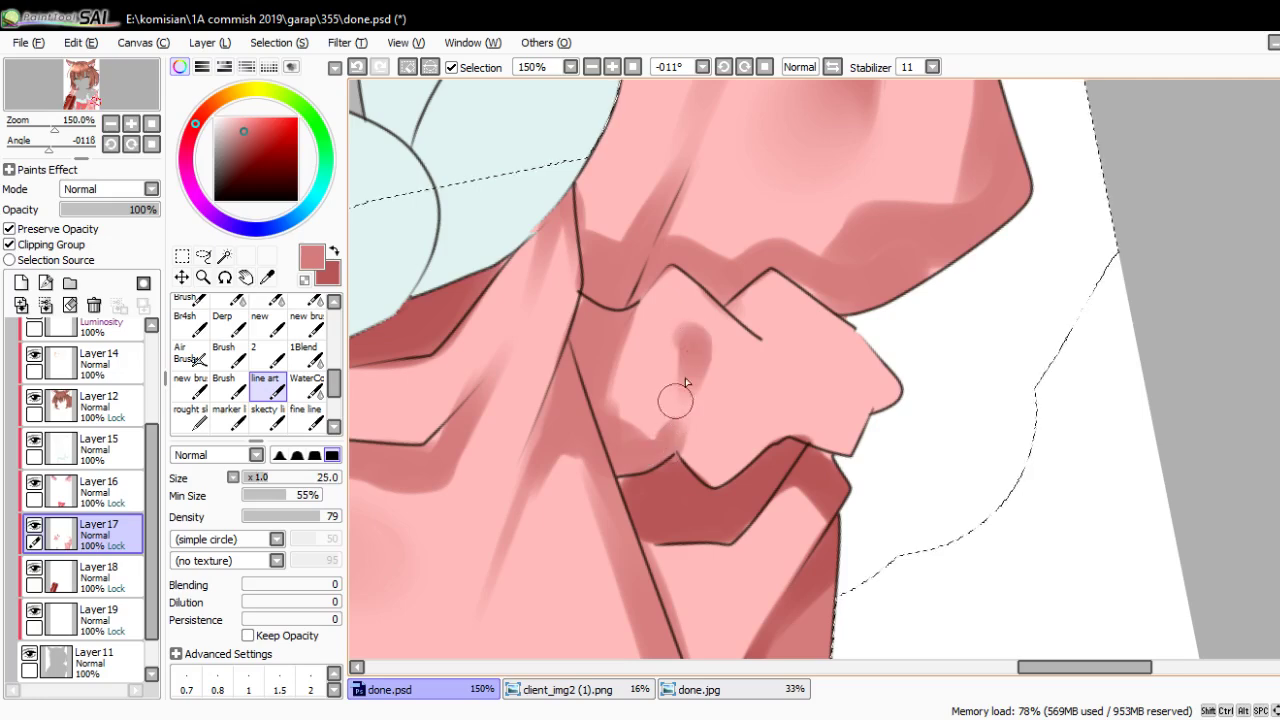
key(bracketright)
key(bracketright)
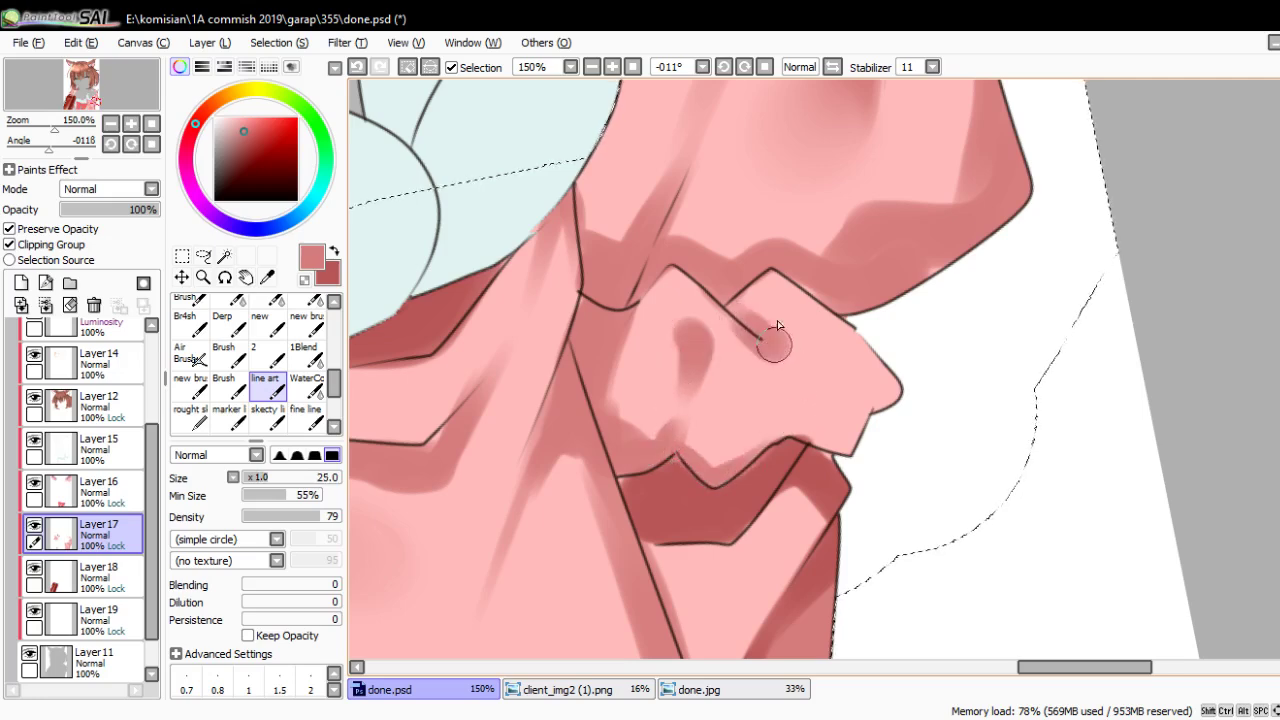
drag(800, 292, 884, 400)
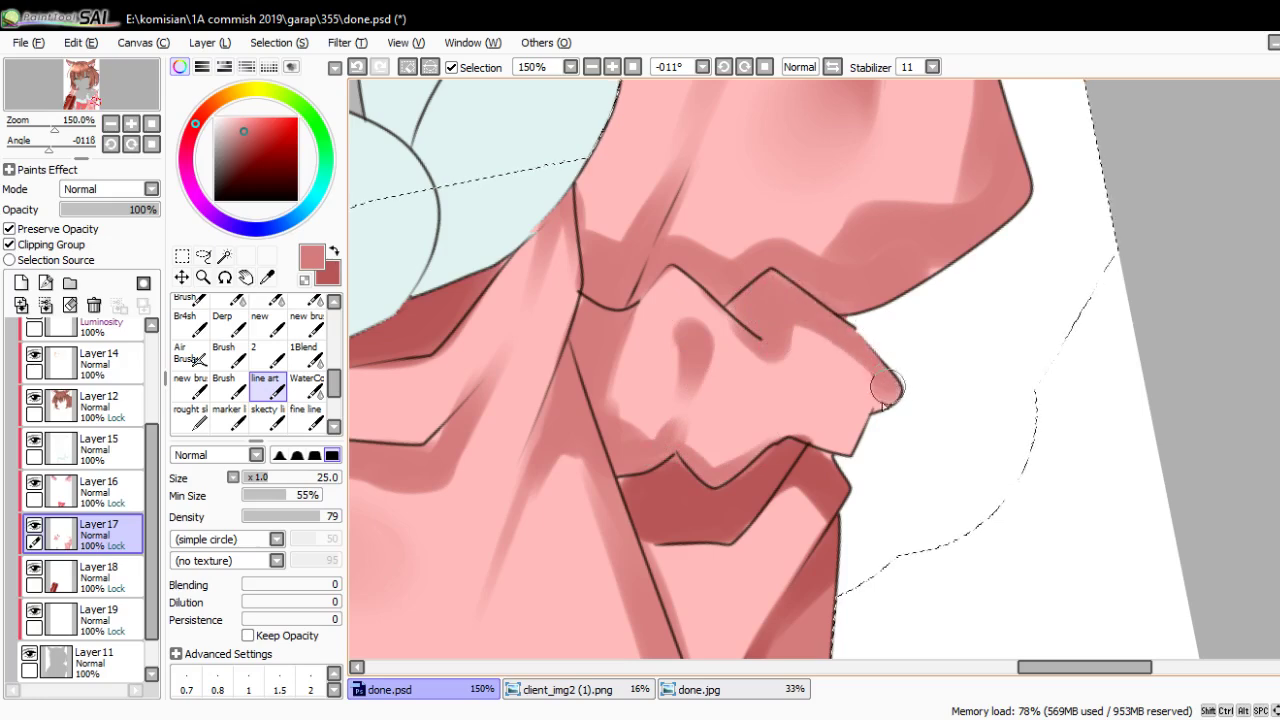
click(306, 382)
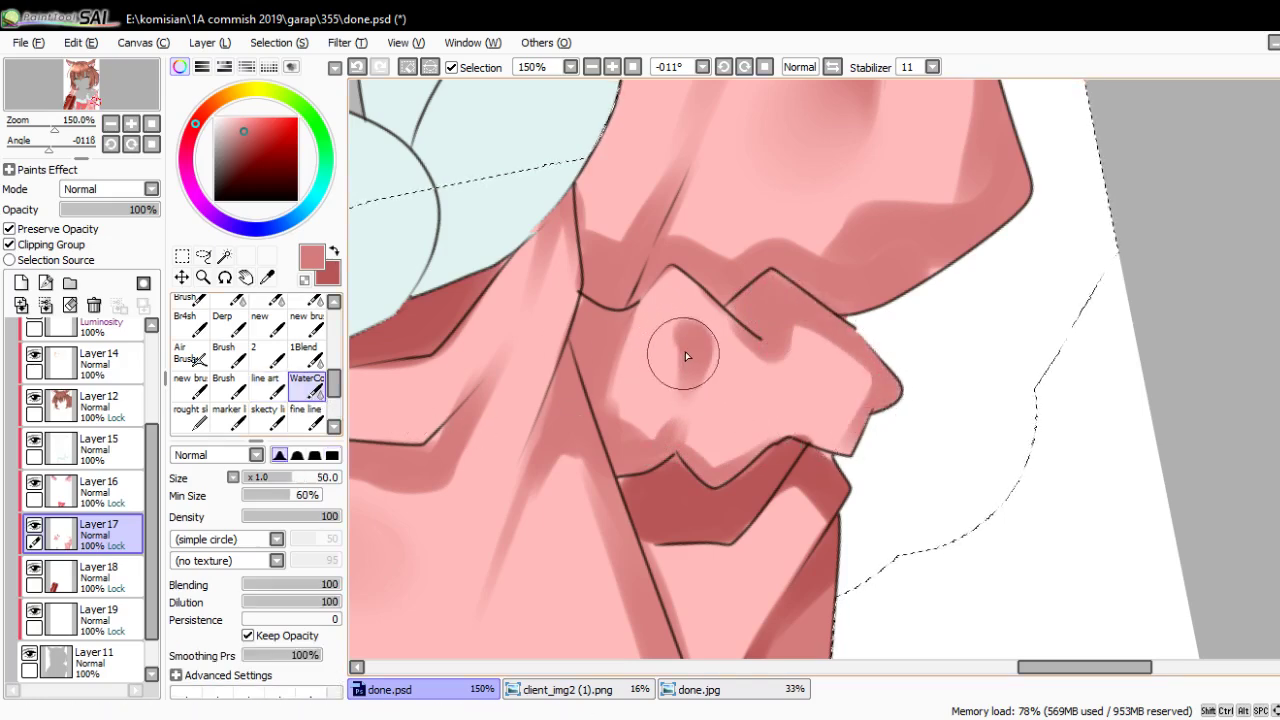
key(n)
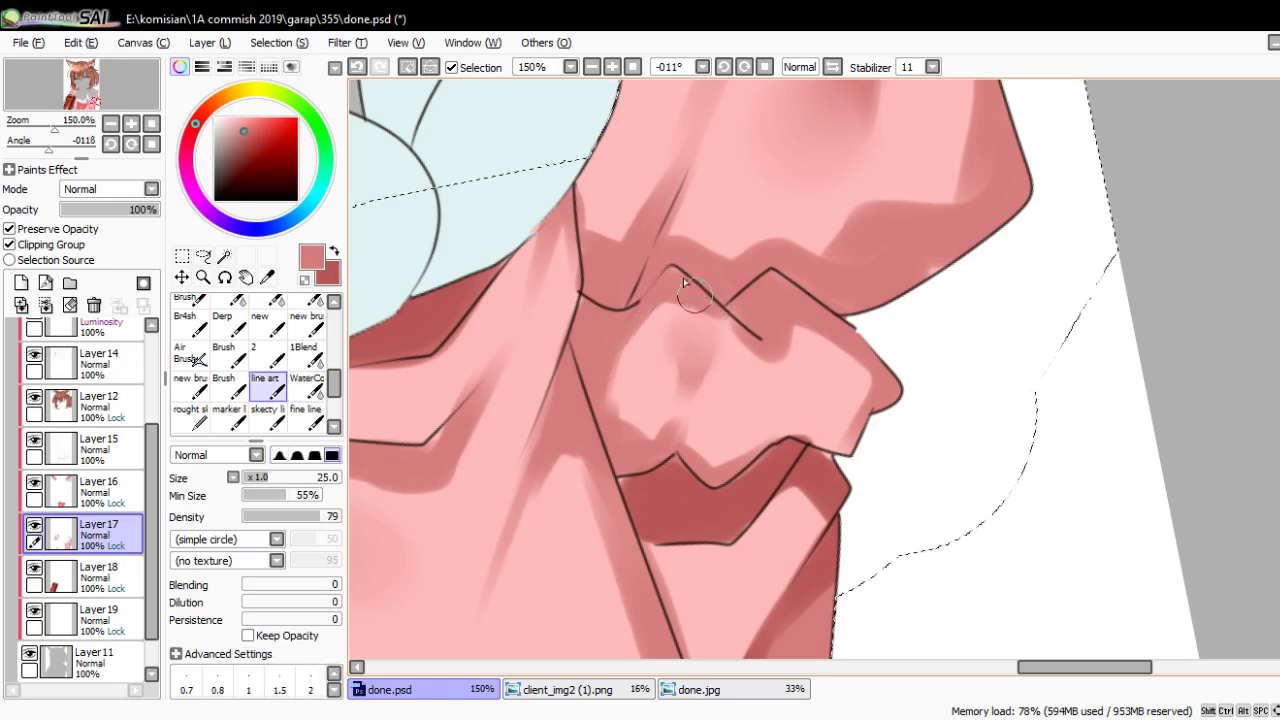
scroll(760, 352, down, 6)
scroll(730, 390, up, 1)
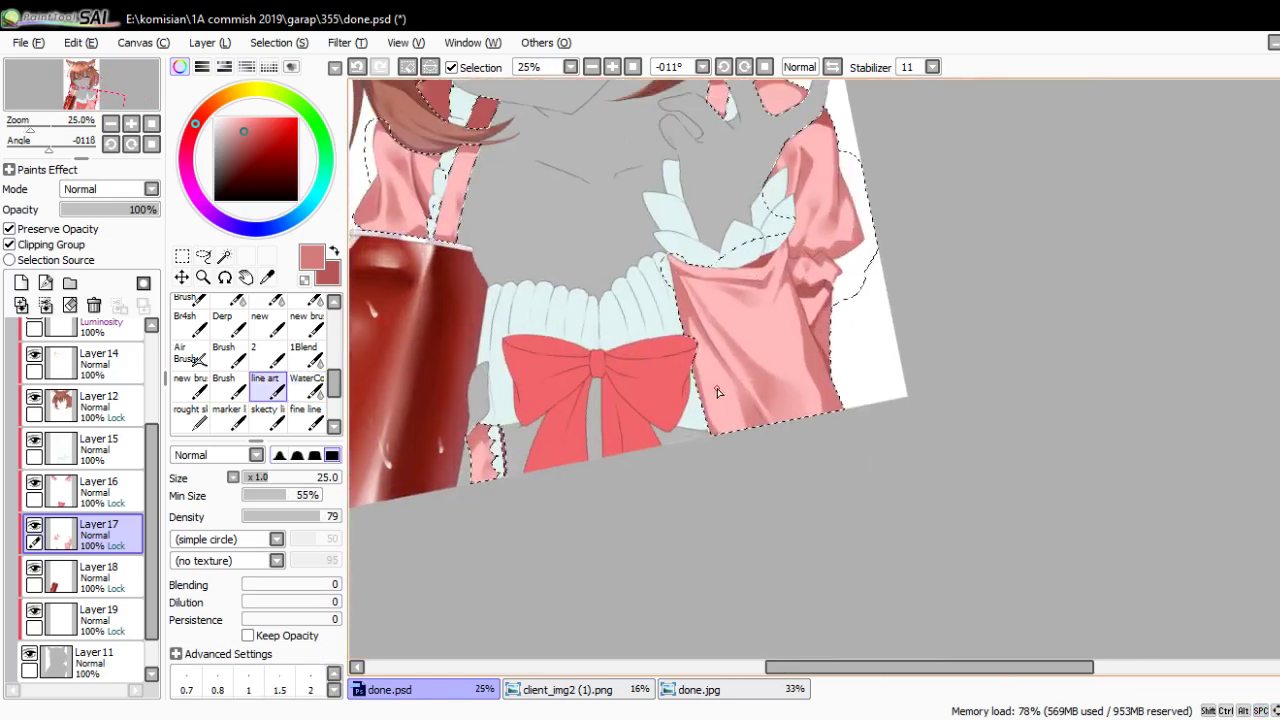
Reset the canvas view to show the bow, sleeve and face
mouse_move(730, 590)
mouse_down()
mouse_move(730, 390)
mouse_move(760, 410)
mouse_up()
key(Home)
scroll(760, 410, down, 1)
drag(660, 250, 660, 330)
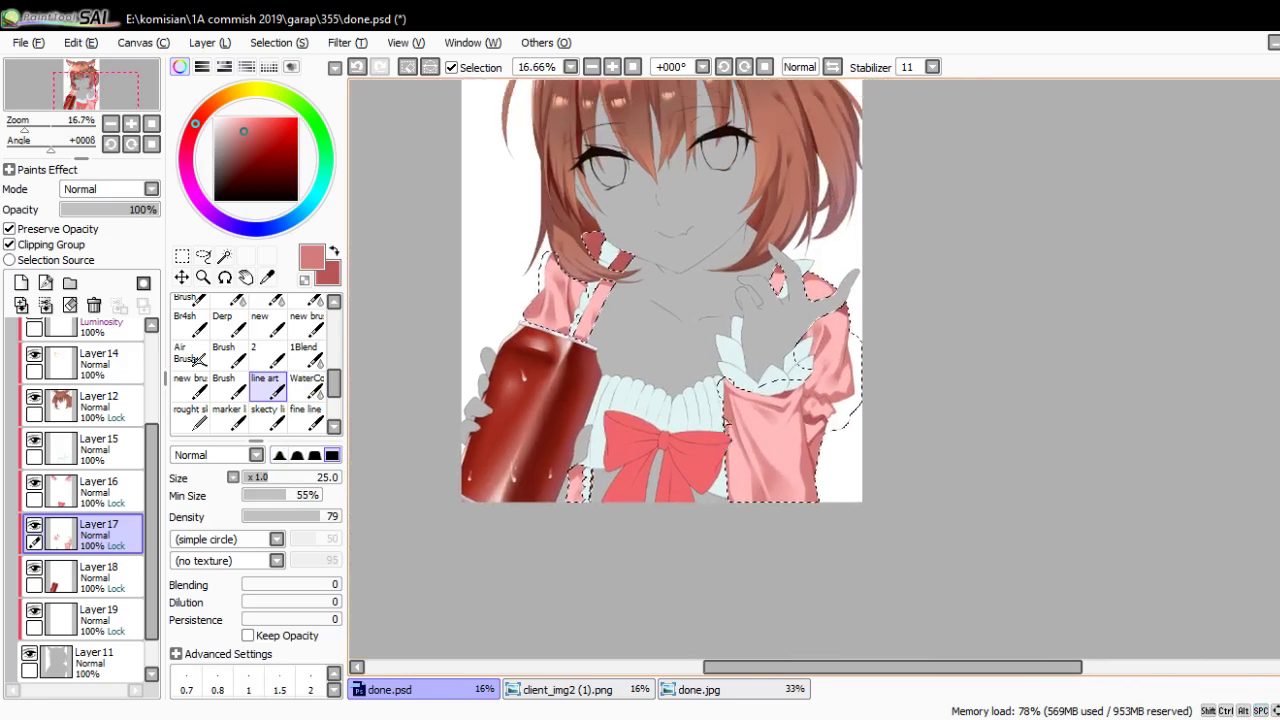
click(180, 254)
scroll(663, 320, down, 1)
scroll(766, 374, down, 1)
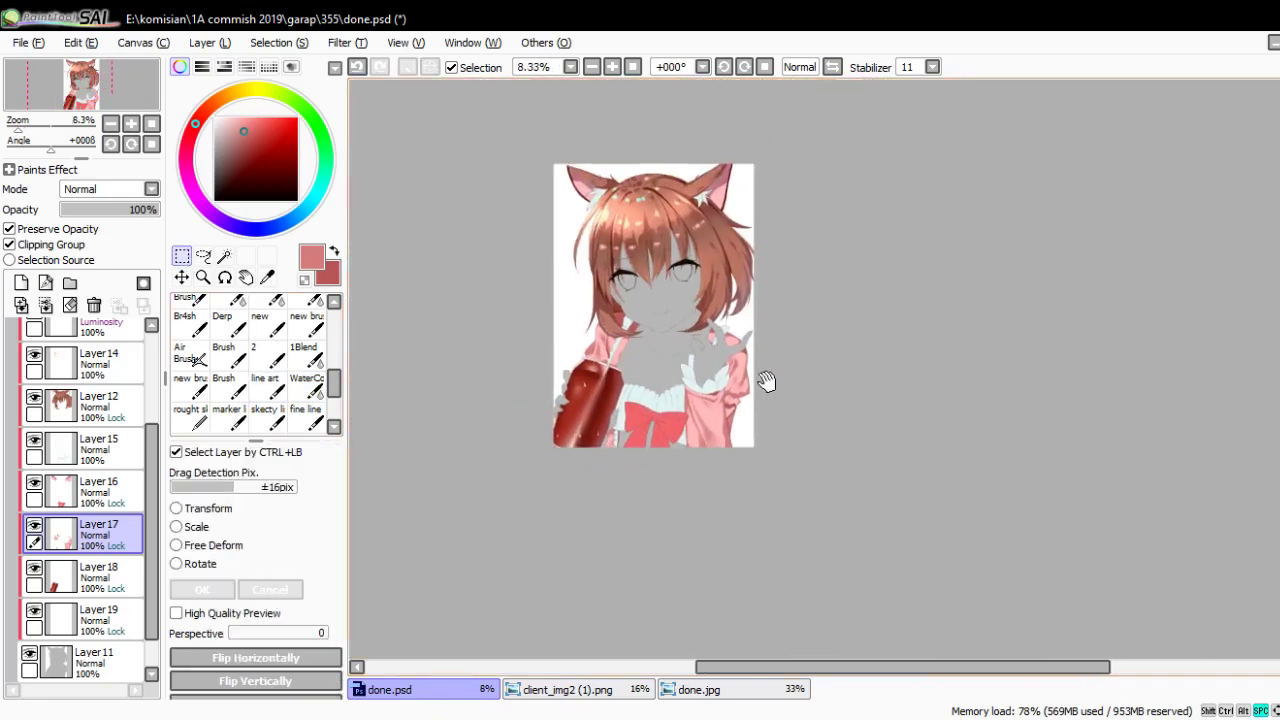
scroll(728, 395, up, 1)
scroll(728, 395, up, 1)
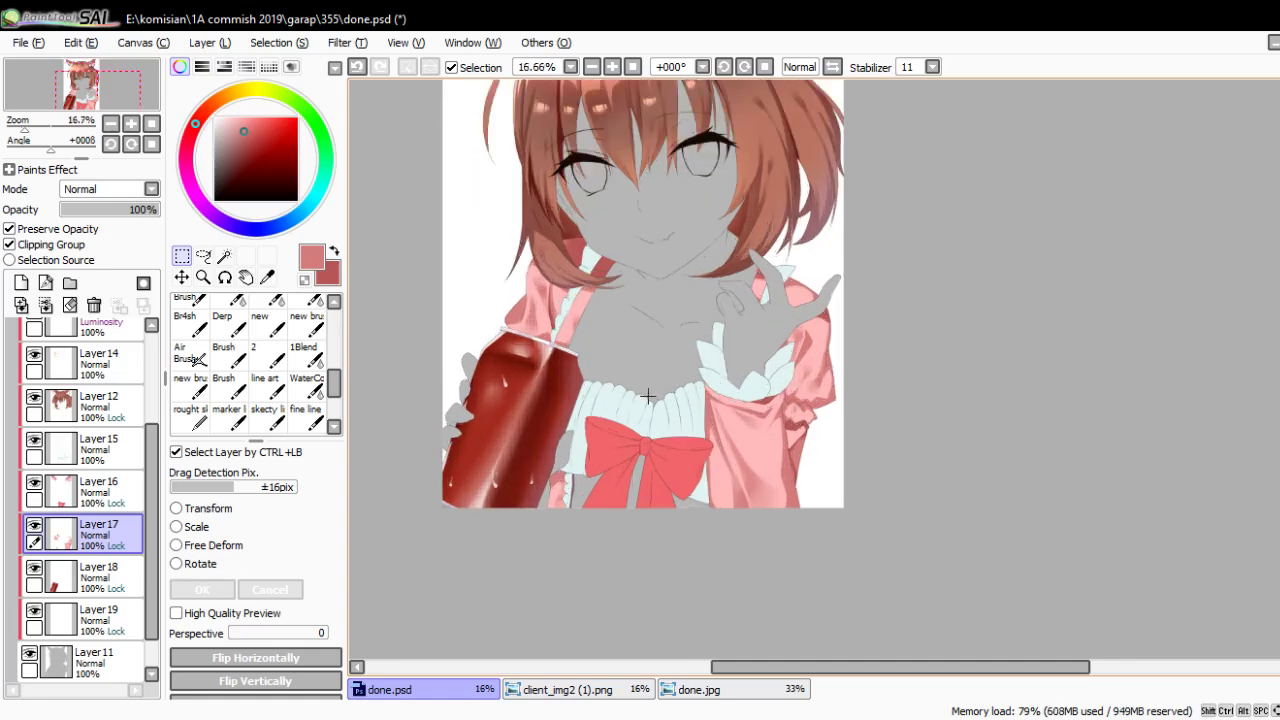
Eyedrop the peach skin tone from done.jpg and return to done.psd
click(700, 689)
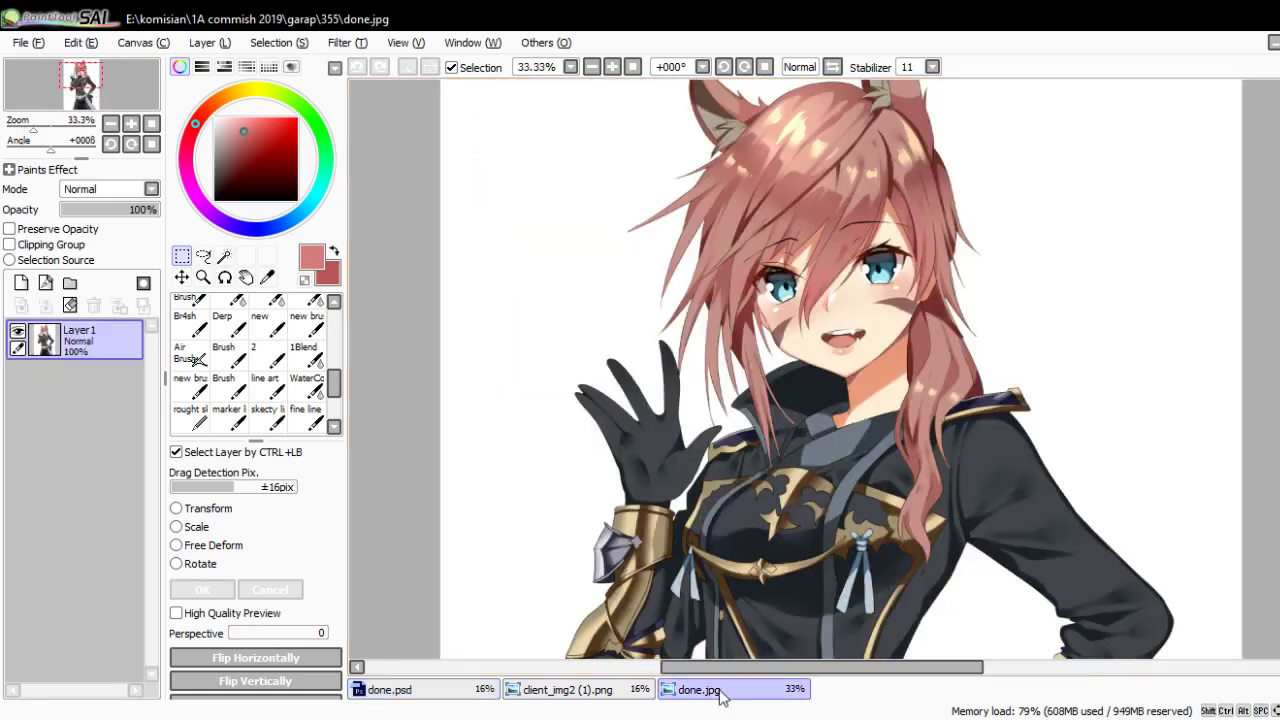
key(n)
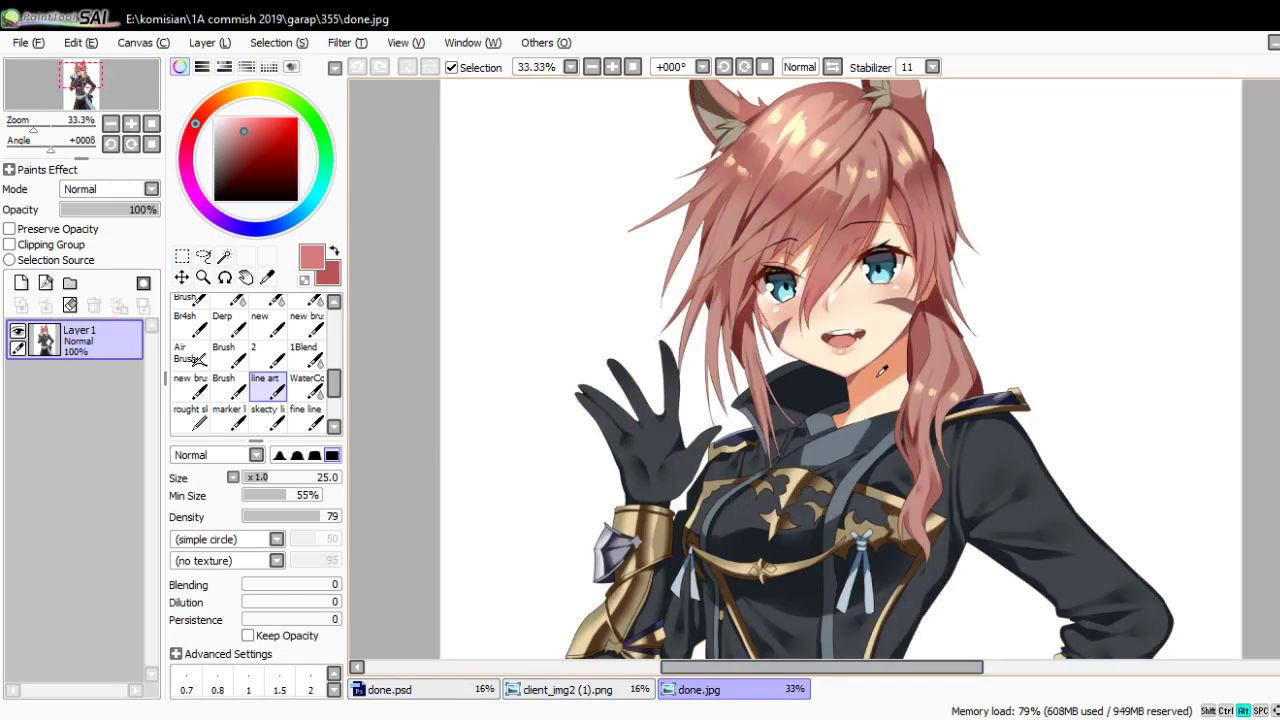
click(446, 696)
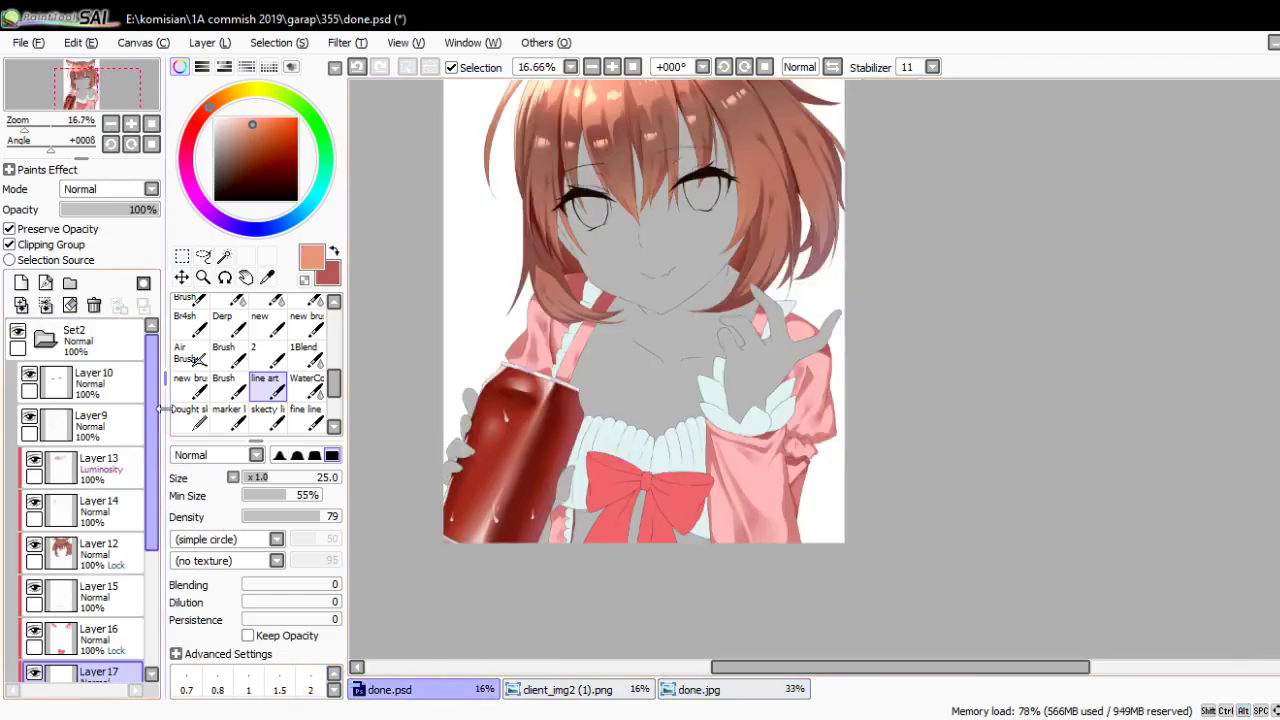
Choose the Air Brush, enlarge it, and undo a trial airbrush stroke
click(190, 352)
scroll(587, 366, up, 1)
key(Delete)
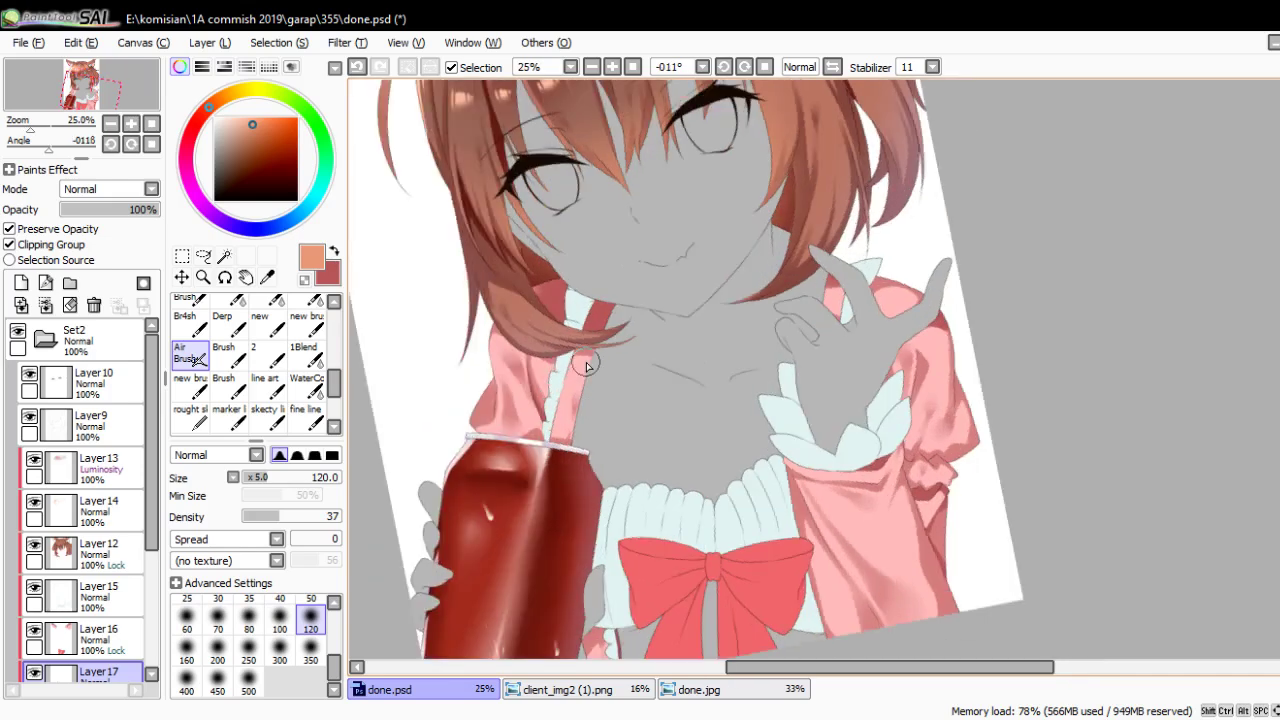
scroll(155, 410, down, 2)
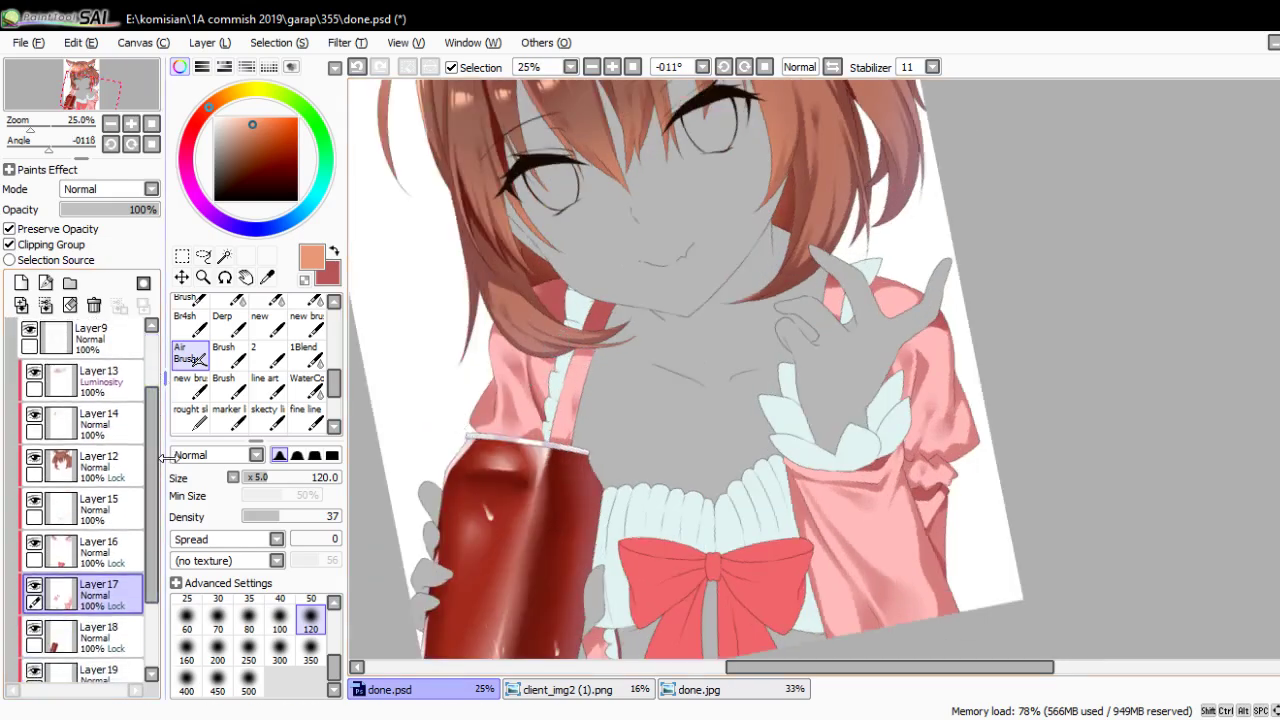
key(bracketright)
key(bracketright)
key(bracketright)
key(bracketright)
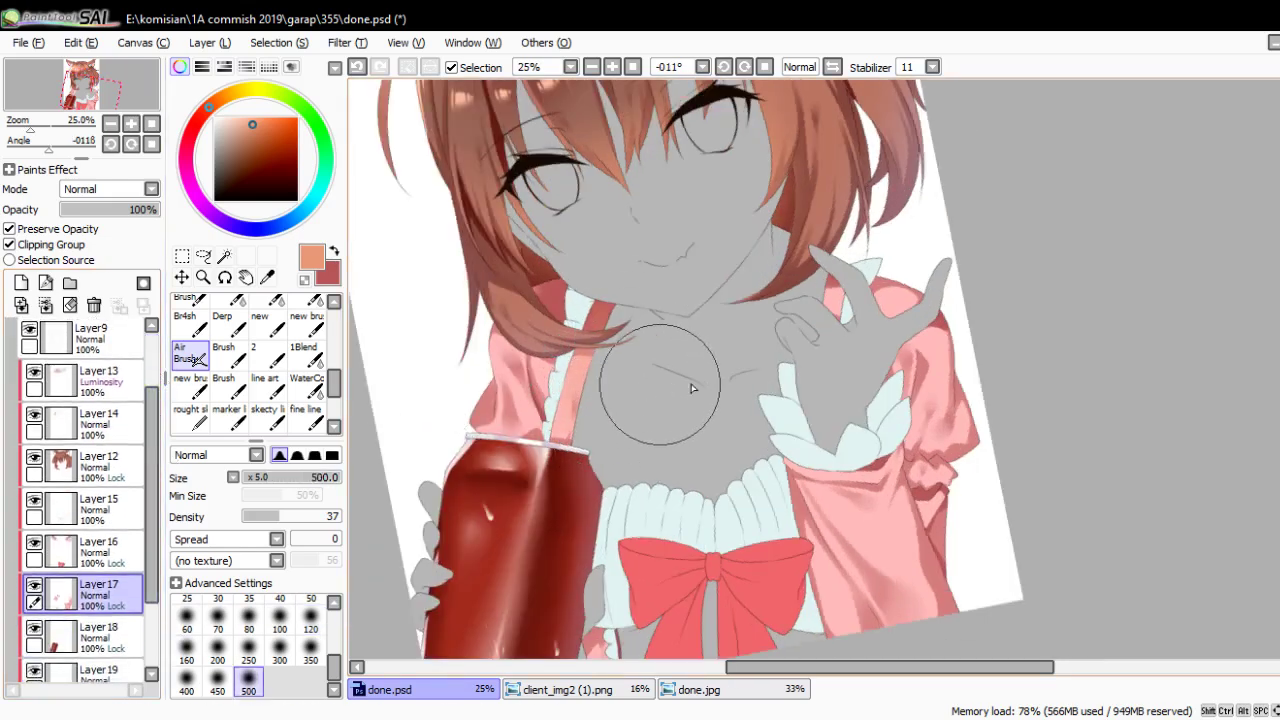
key(ctrl+z)
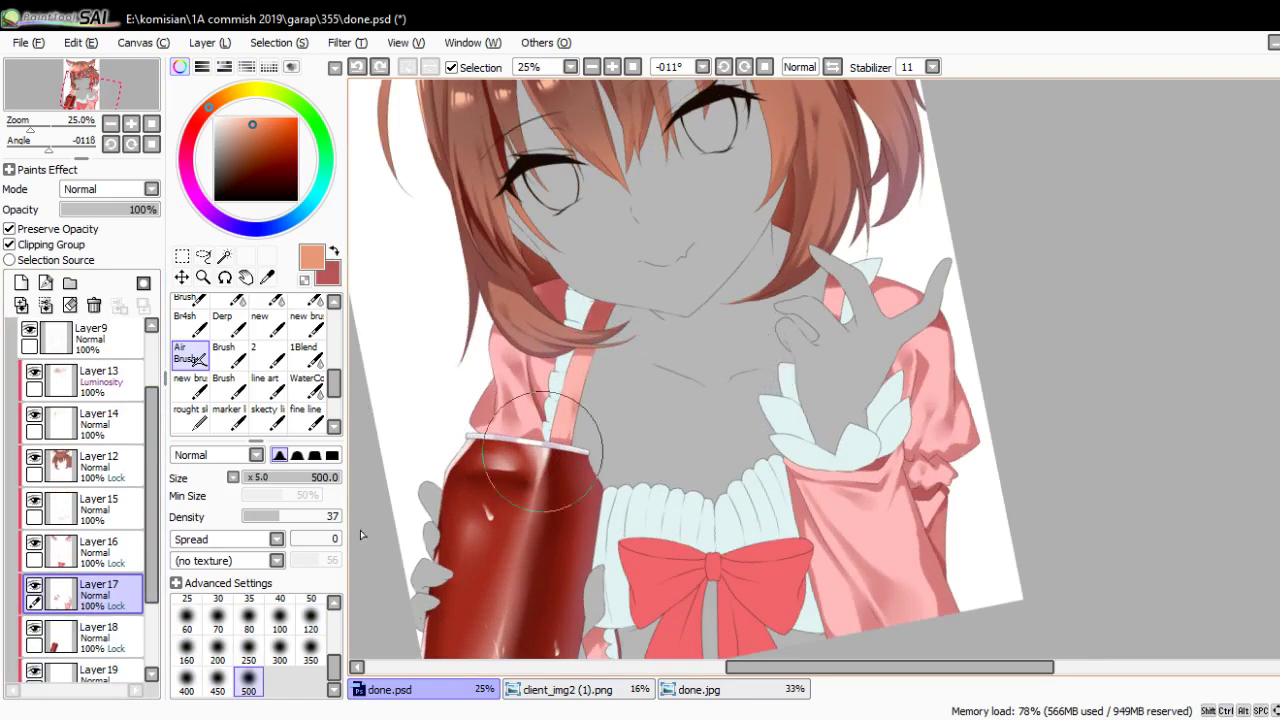
Add Layer20 above Layer 17 as a clipped Overlay layer, then clear the selection
click(21, 283)
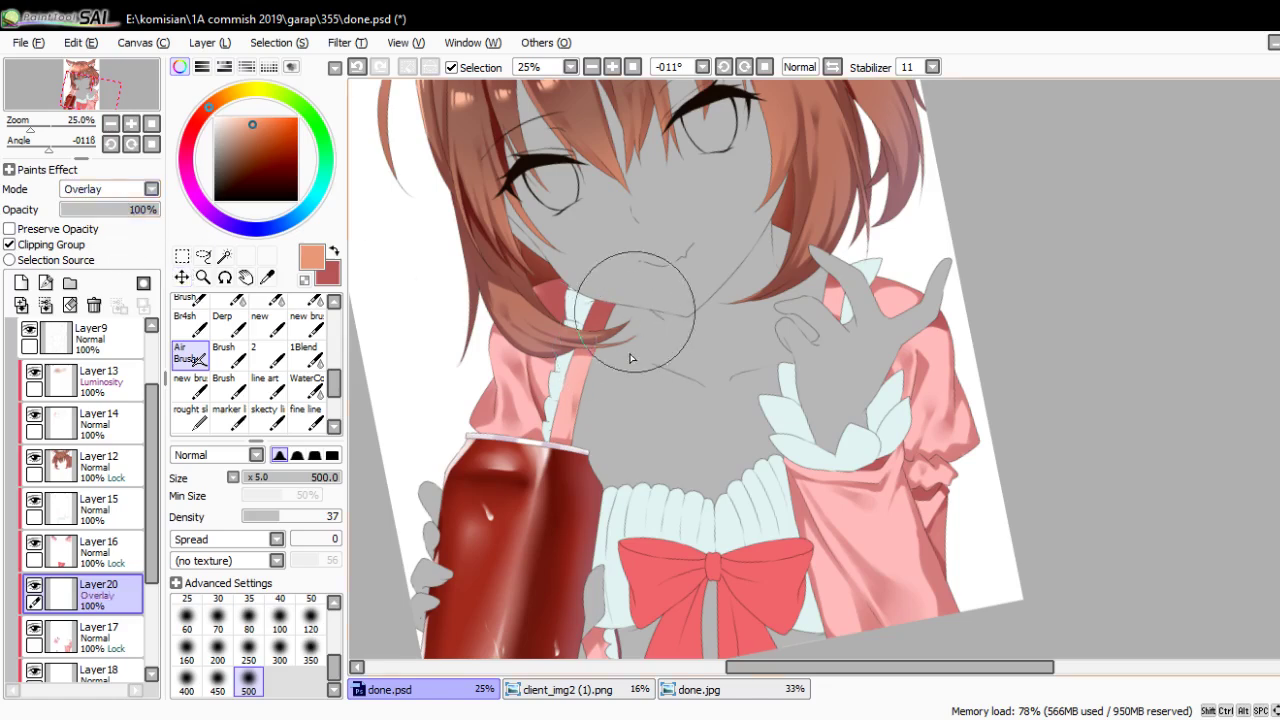
ctrl+click(60, 640)
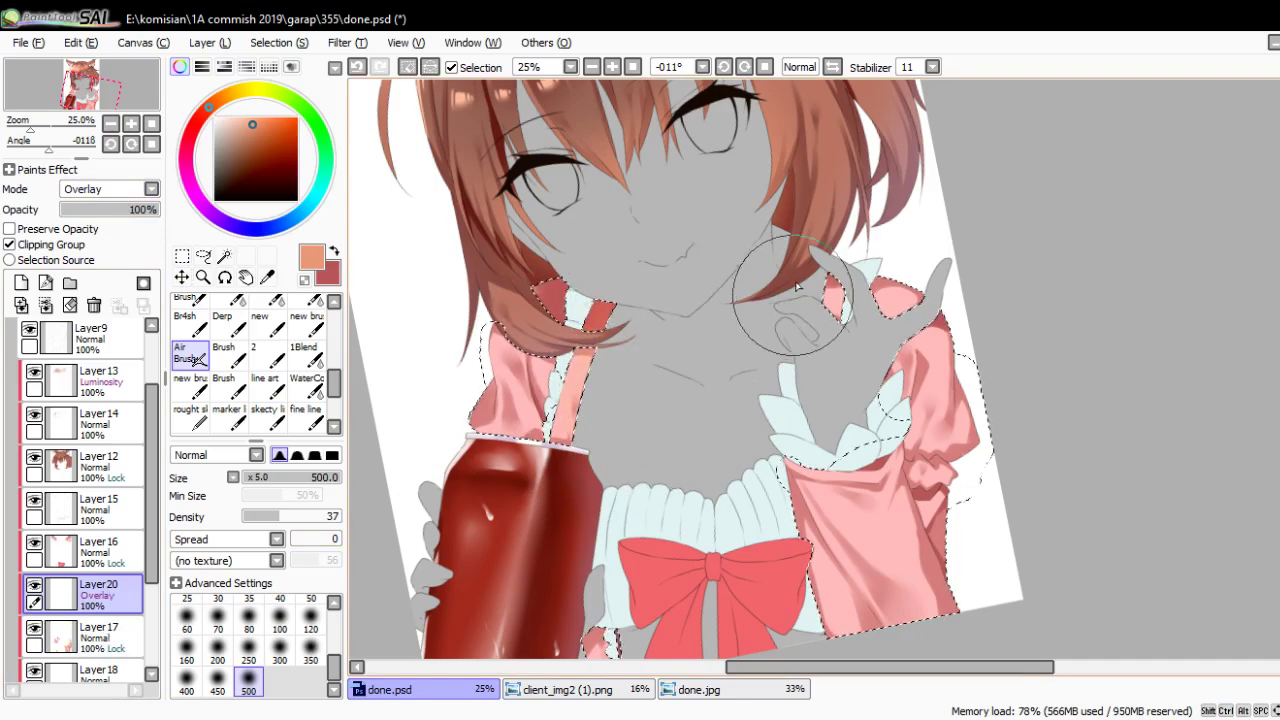
scroll(797, 288, down, 2)
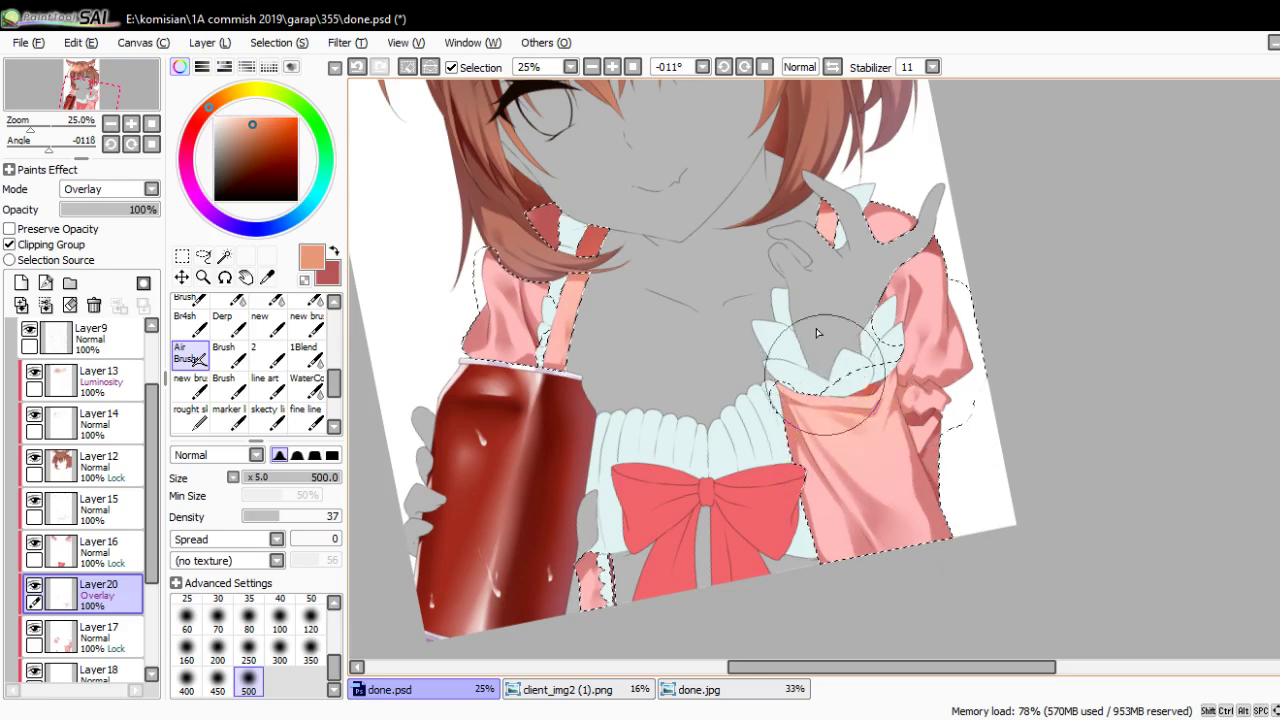
mouse_move(617, 355)
mouse_down()
mouse_move(687, 410)
mouse_move(728, 392)
mouse_up()
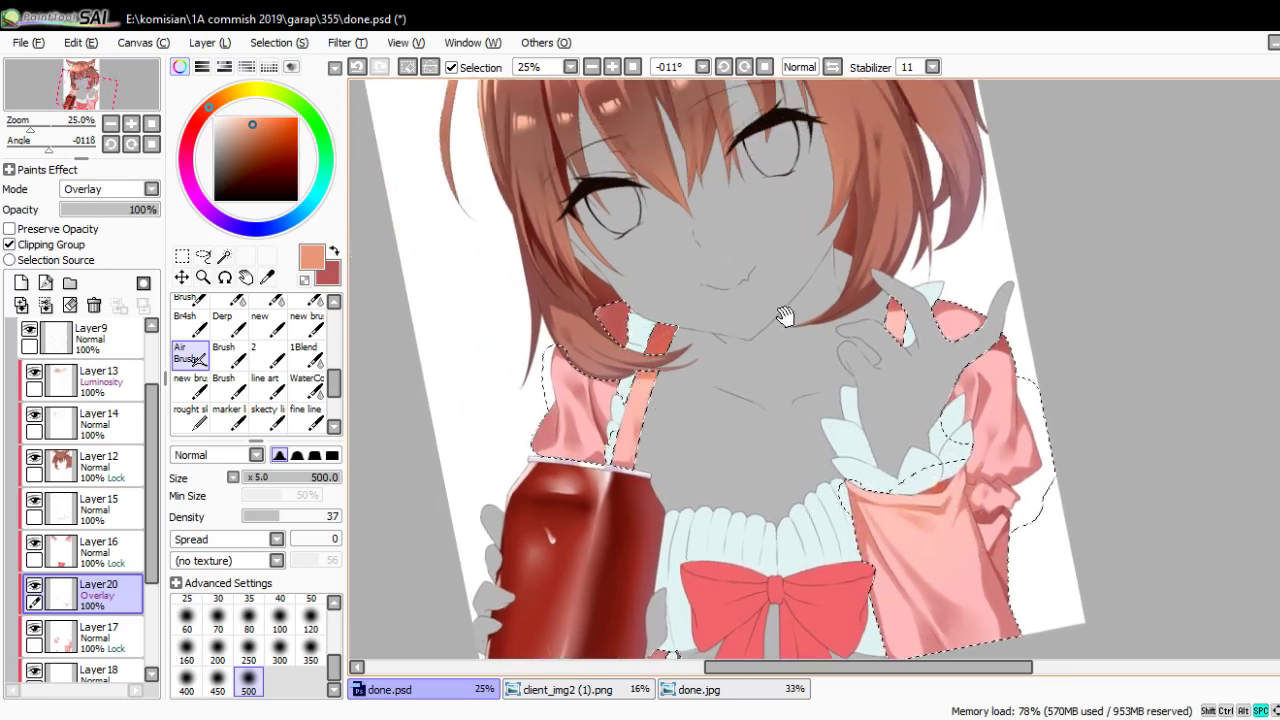
scroll(855, 342, down, 1)
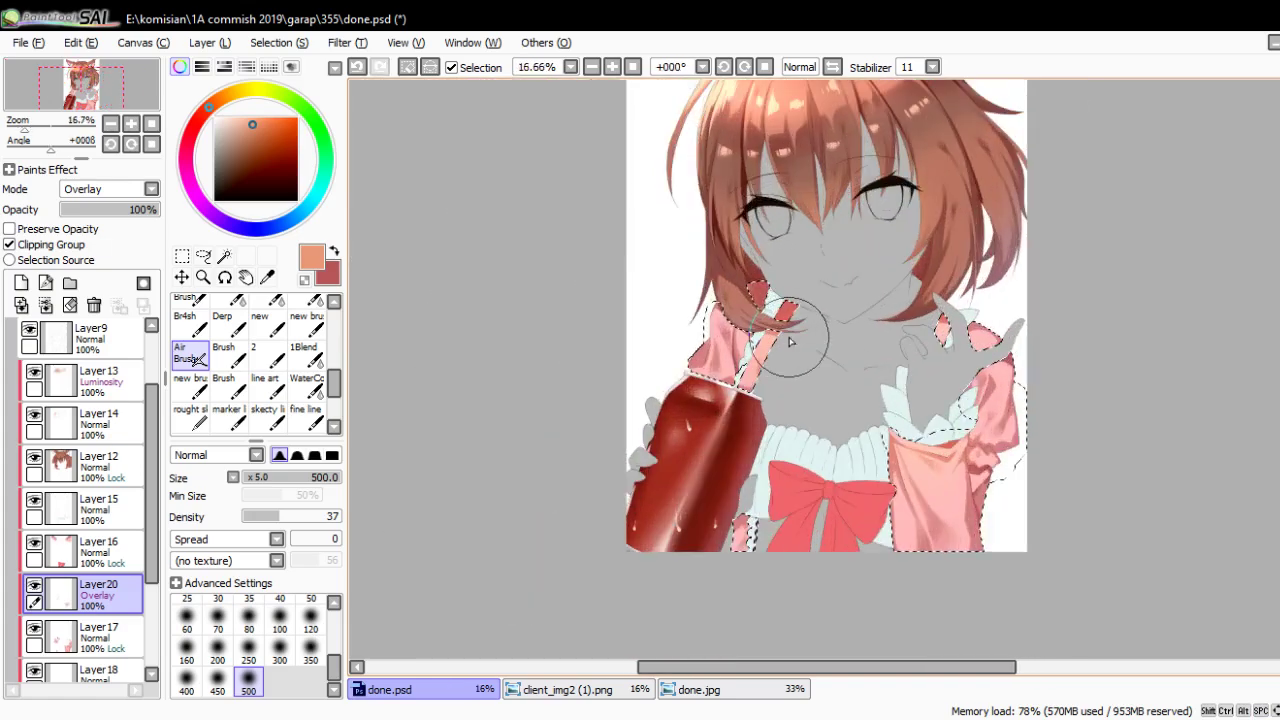
click(182, 256)
click(567, 295)
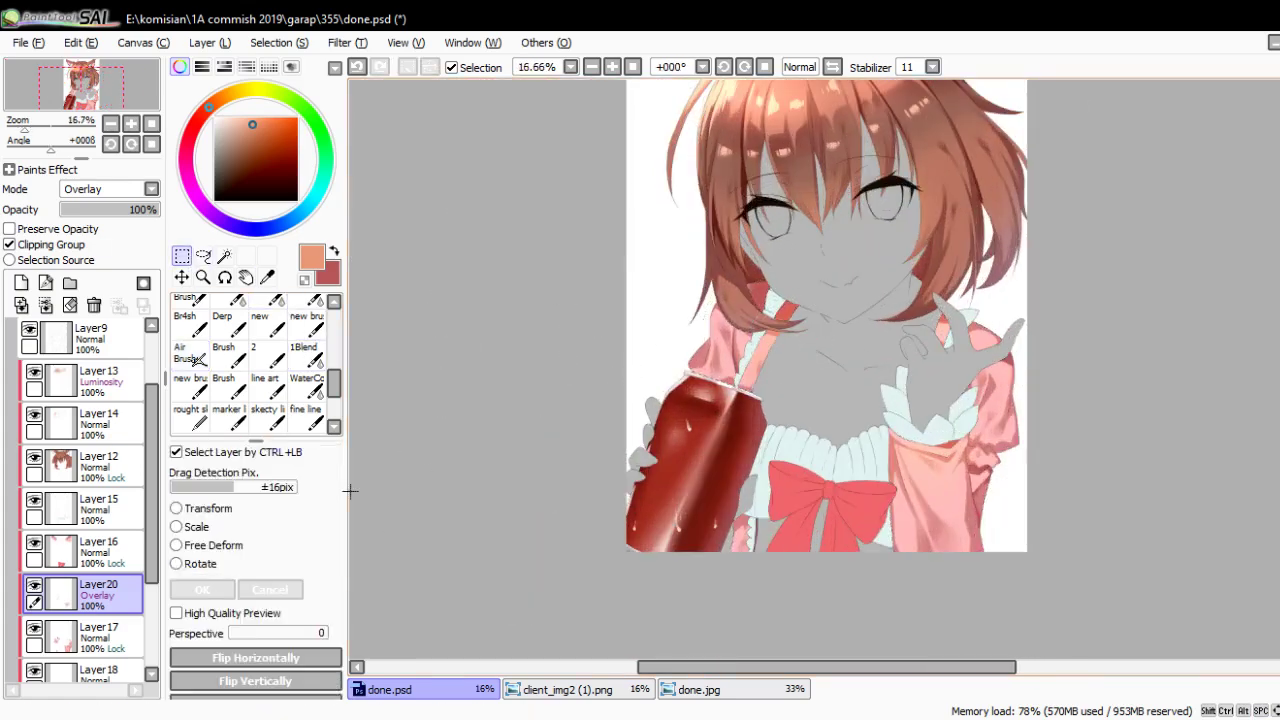
Select the red-bow Layer16, toggle its visibility, and zoom in on the bow with the line art brush
ctrl+click(62, 555)
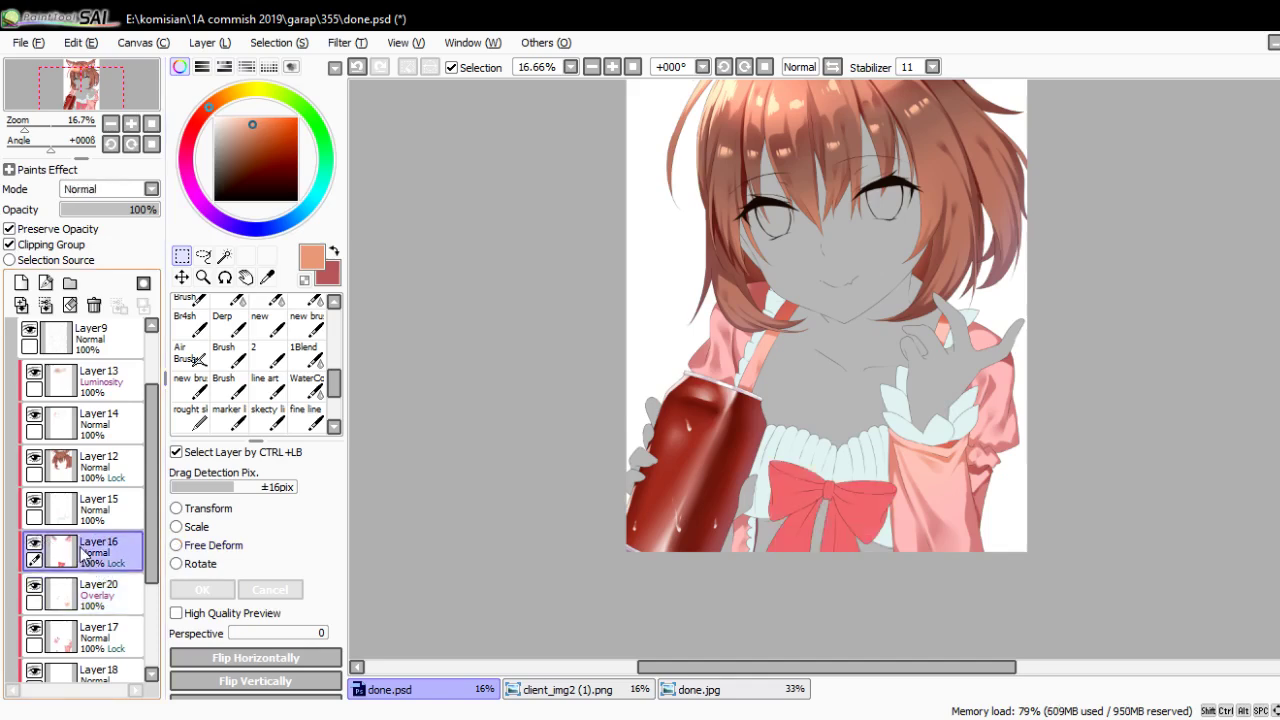
scroll(547, 323, down, 3)
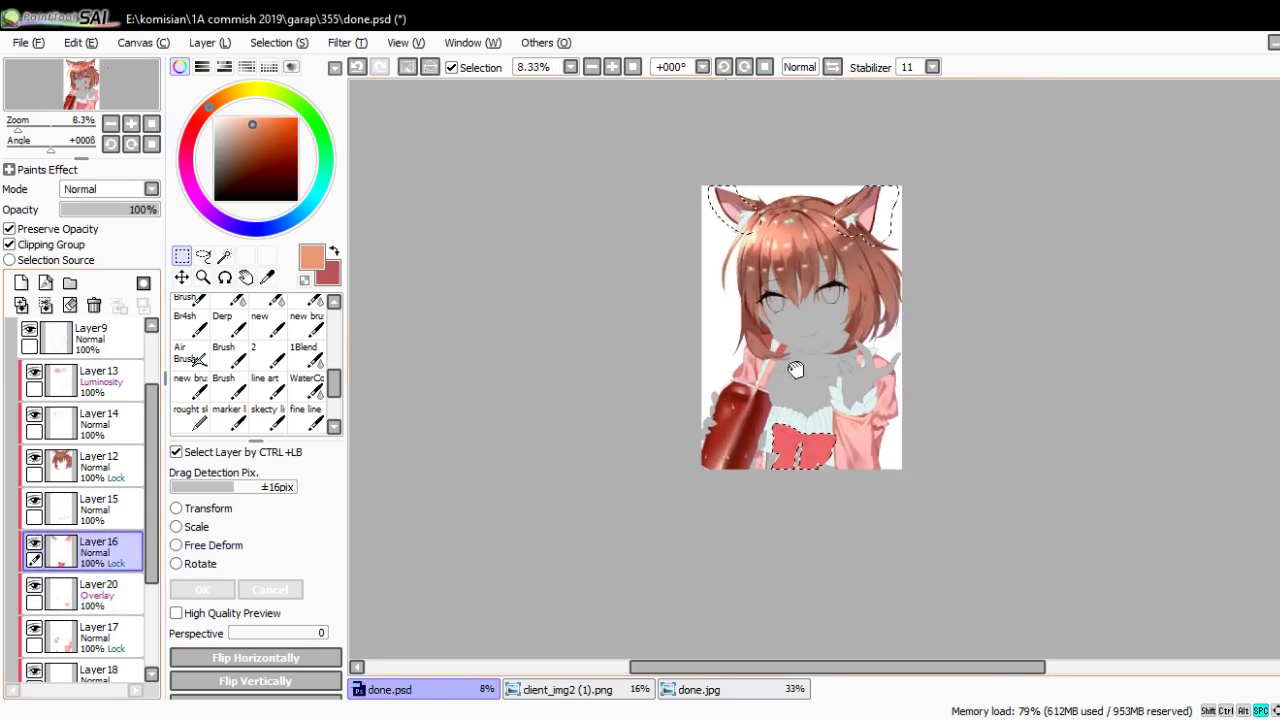
scroll(787, 288, up, 2)
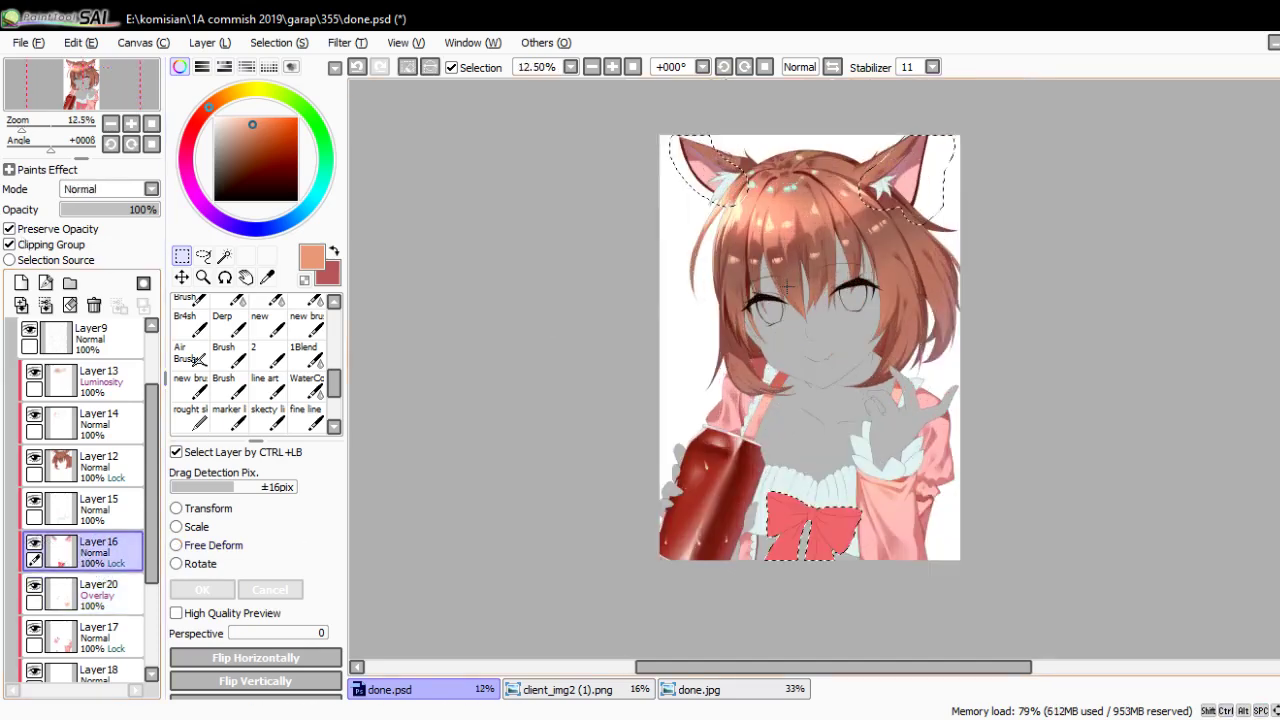
click(34, 542)
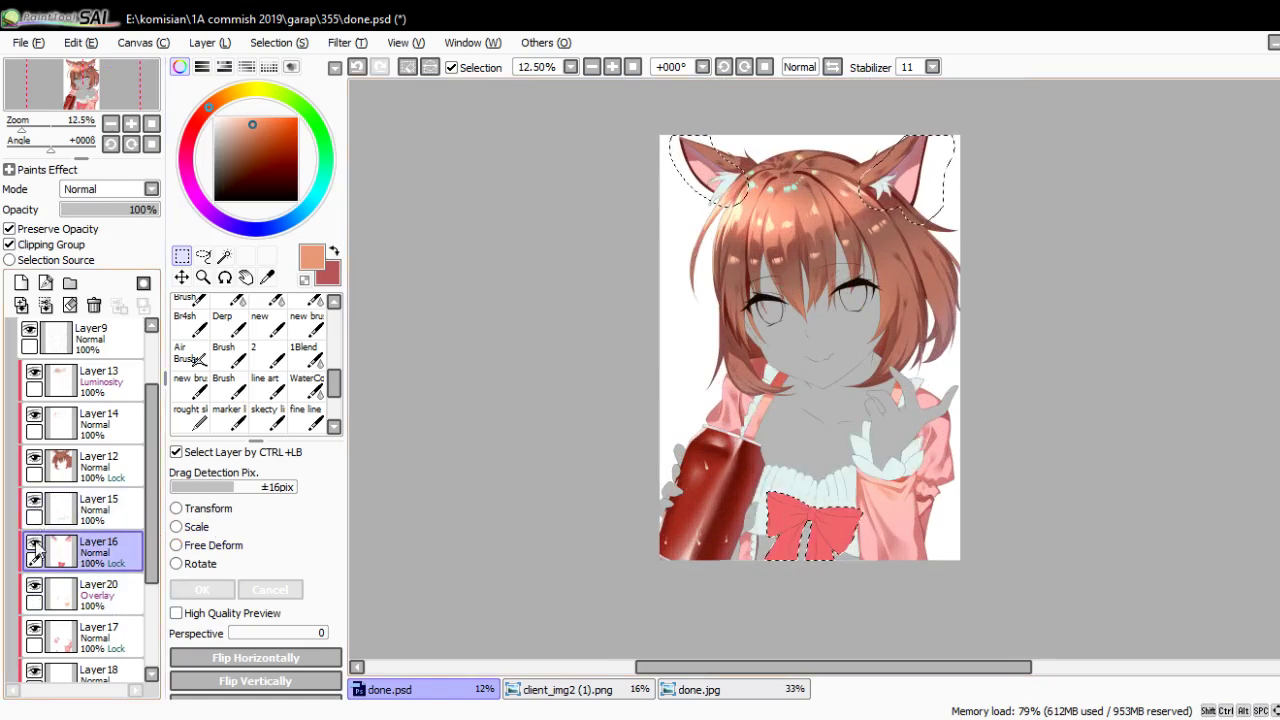
key(n)
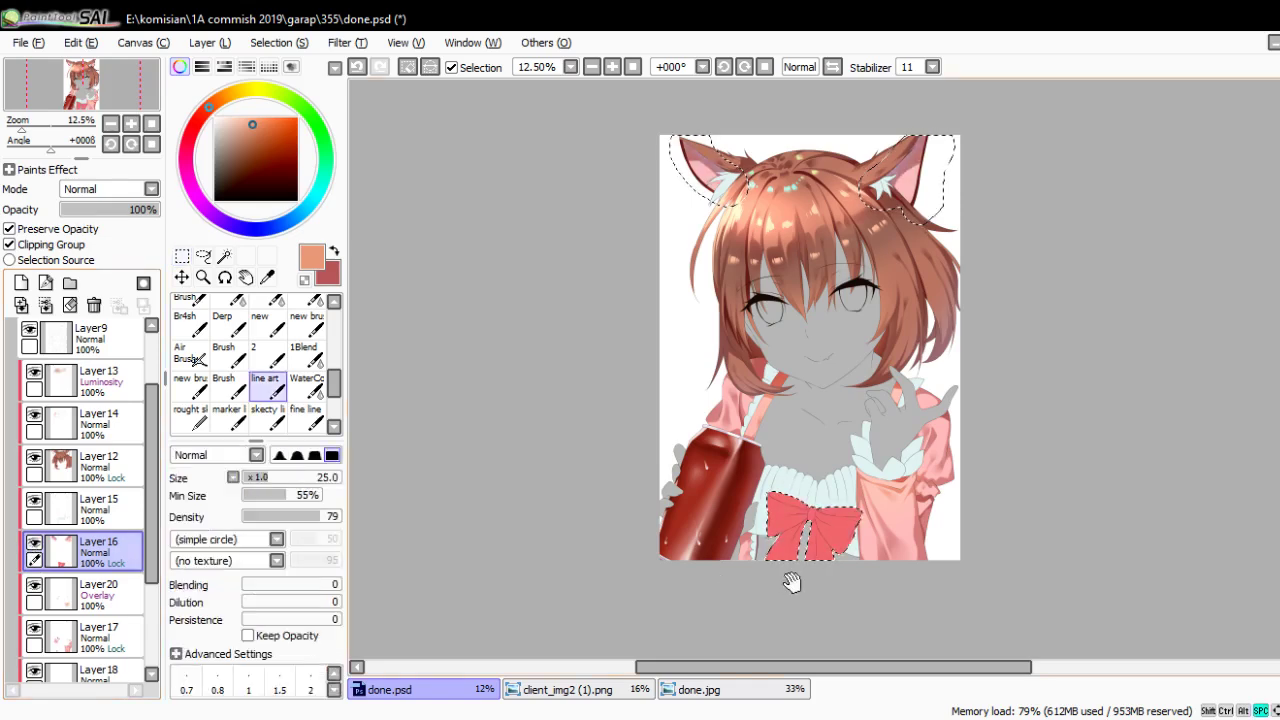
scroll(826, 484, up, 5)
scroll(826, 484, up, 1)
drag(826, 484, 694, 457)
Pick a deep crimson and shade the left edge and crease of the lower bow tail
alt+click(684, 422)
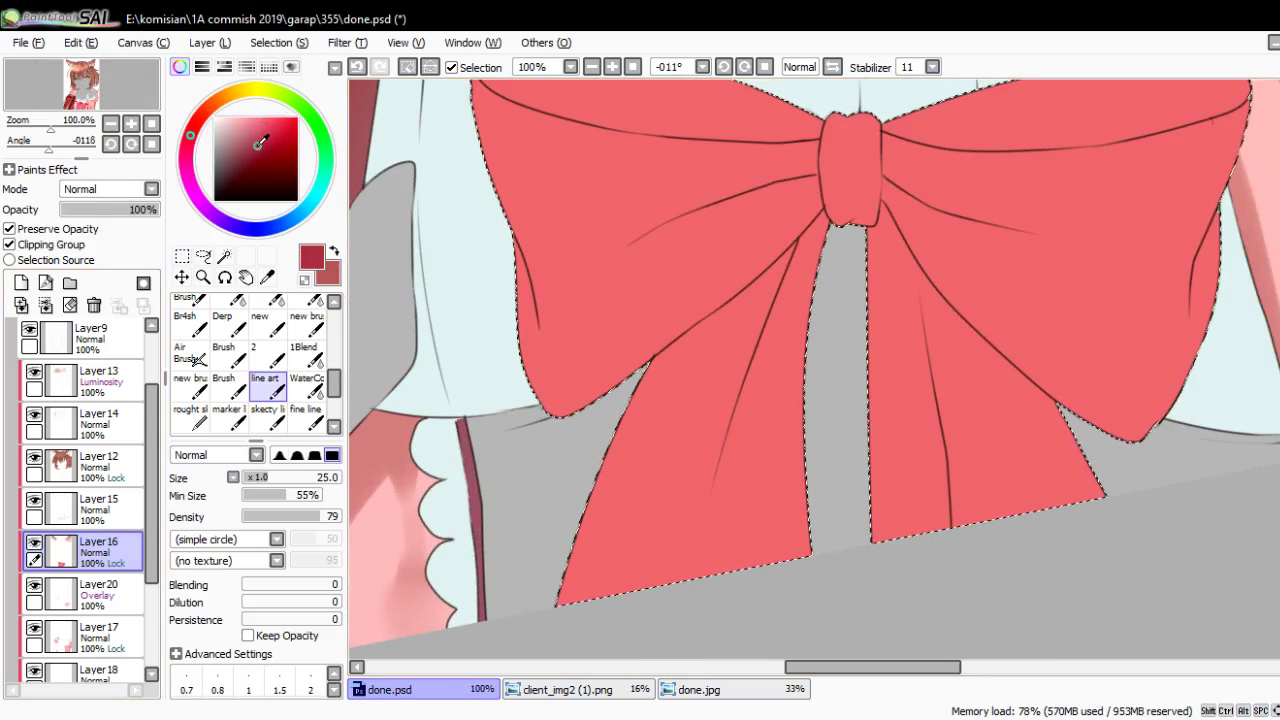
drag(700, 420, 653, 383)
drag(657, 451, 763, 361)
key(ctrl+z)
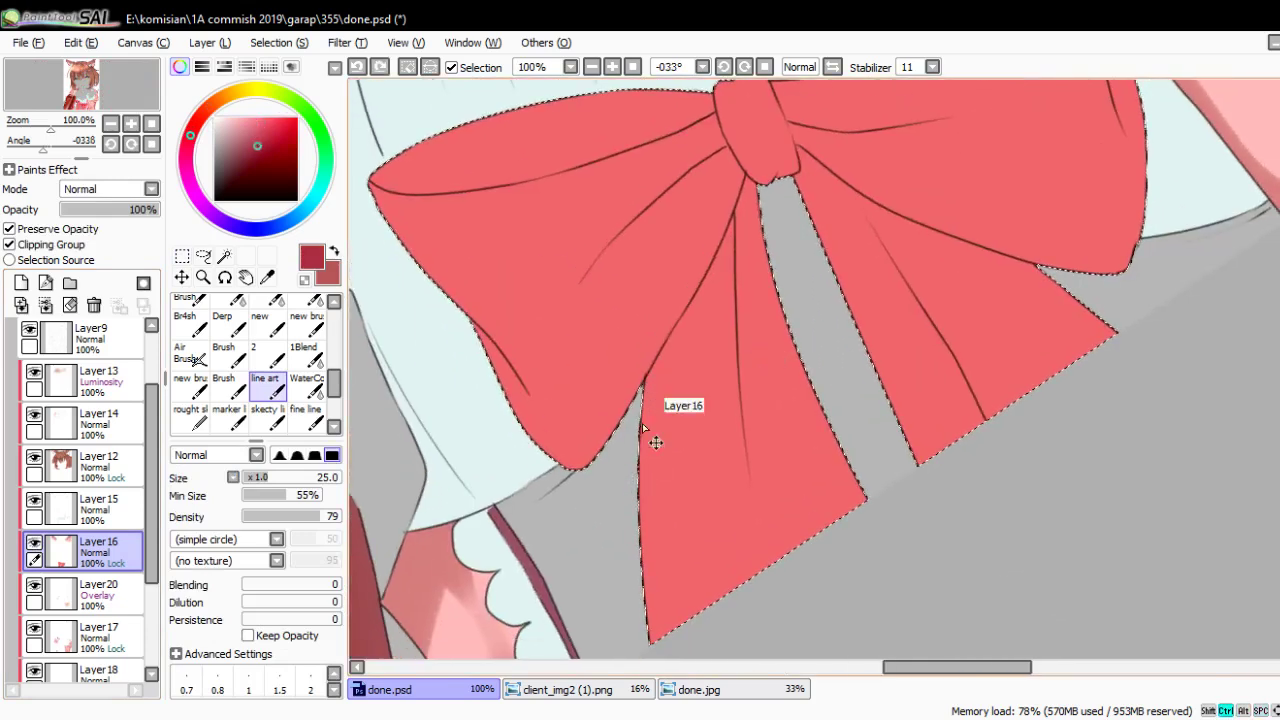
drag(698, 406, 790, 337)
mouse_move(640, 450)
mouse_down()
mouse_move(735, 243)
mouse_move(713, 333)
mouse_move(751, 266)
mouse_move(745, 218)
mouse_up()
key(bracketleft)
key(bracketleft)
key(bracketleft)
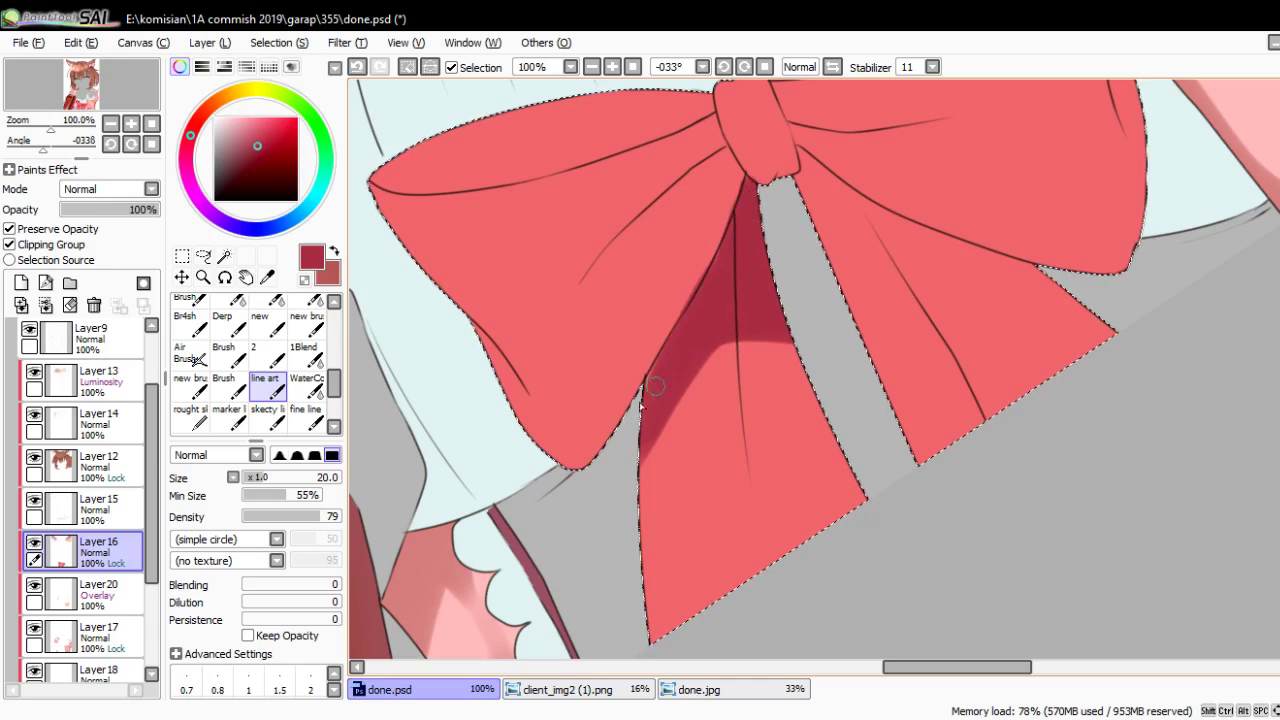
drag(643, 388, 641, 430)
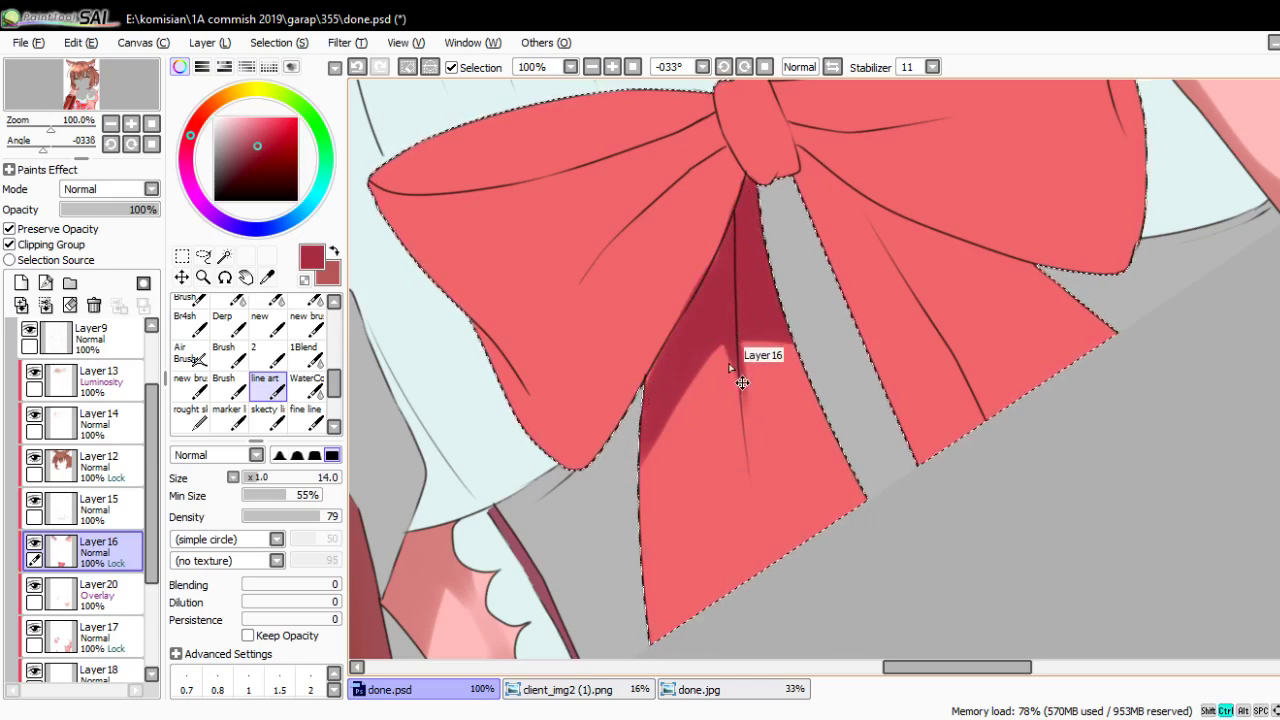
drag(714, 349, 748, 442)
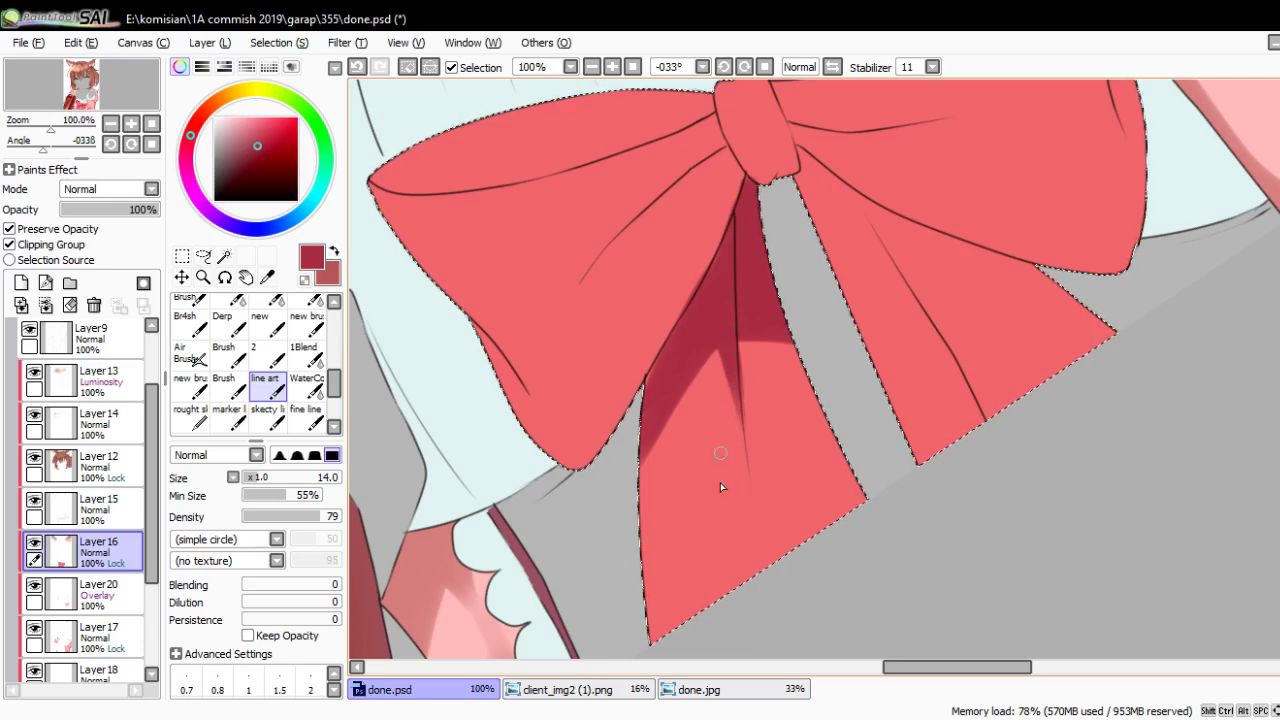
Paint a thin streak and a broader shadow along the bow tail crease
key(bracketright)
mouse_move(745, 572)
mouse_down()
mouse_move(734, 529)
mouse_move(718, 545)
mouse_up()
key(bracketright)
key(bracketright)
key(bracketright)
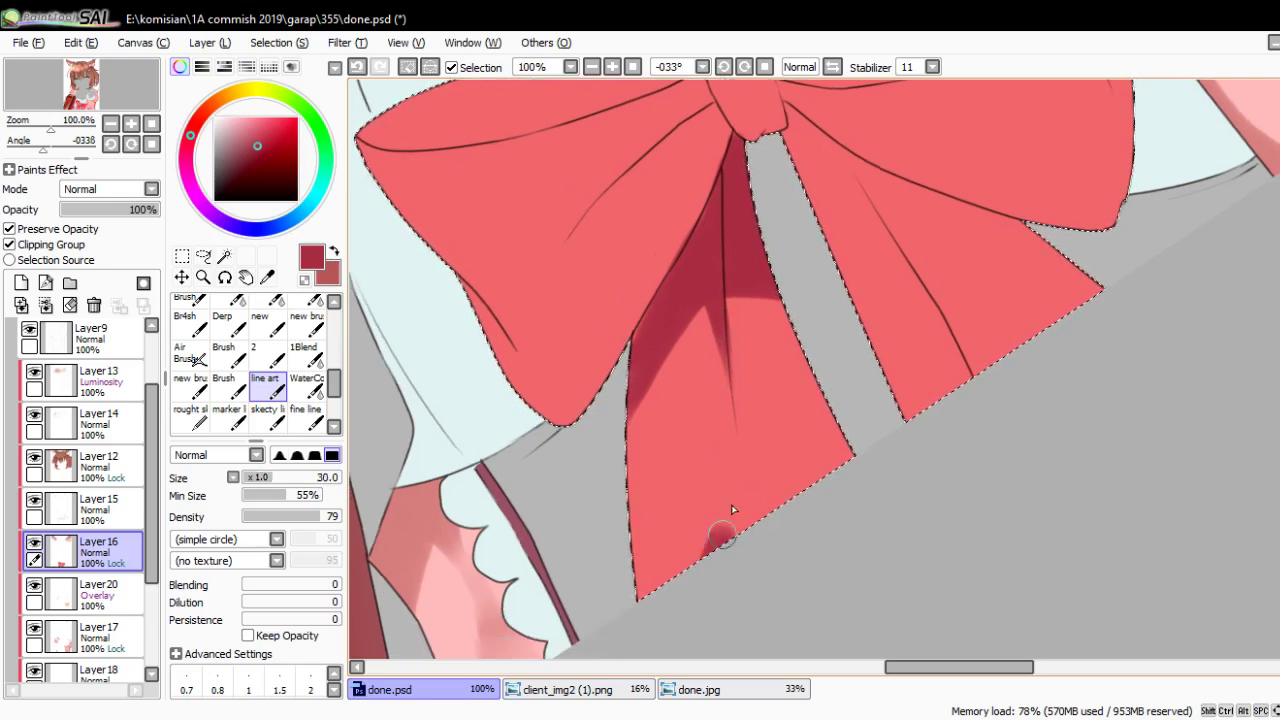
key(bracketleft)
key(bracketleft)
key(bracketleft)
drag(735, 425, 728, 548)
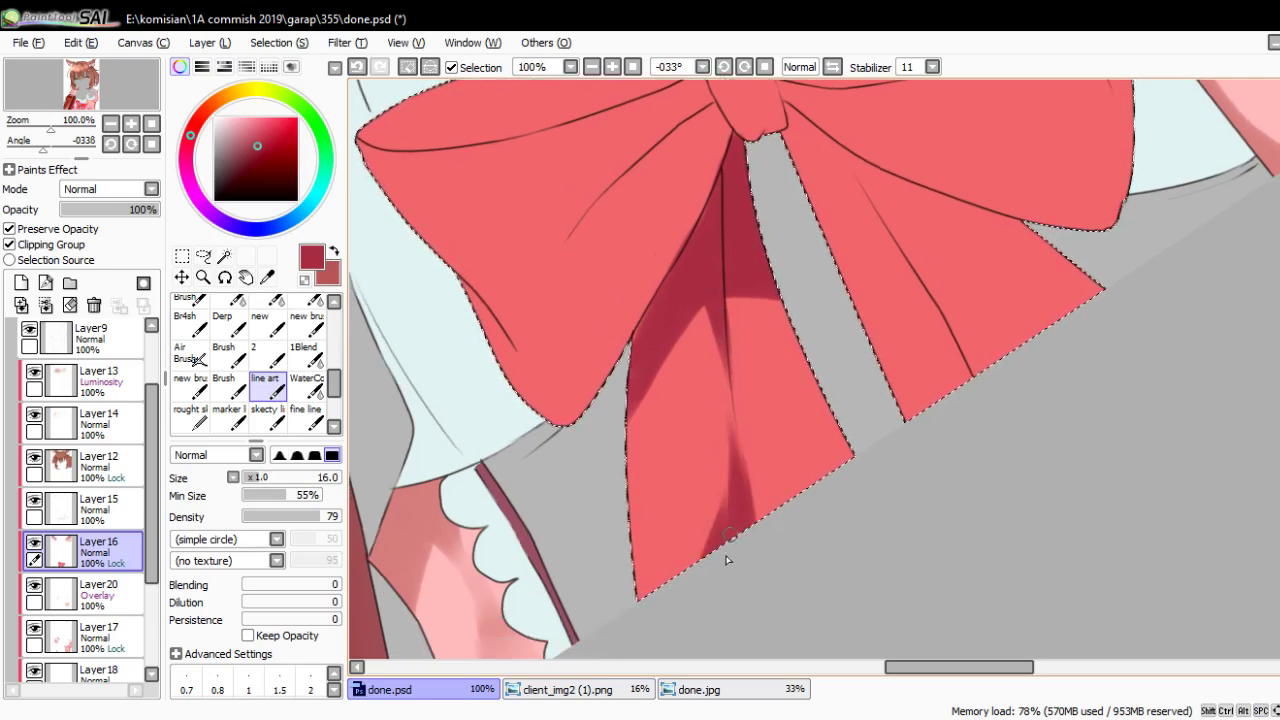
key(bracketright)
key(bracketright)
key(bracketright)
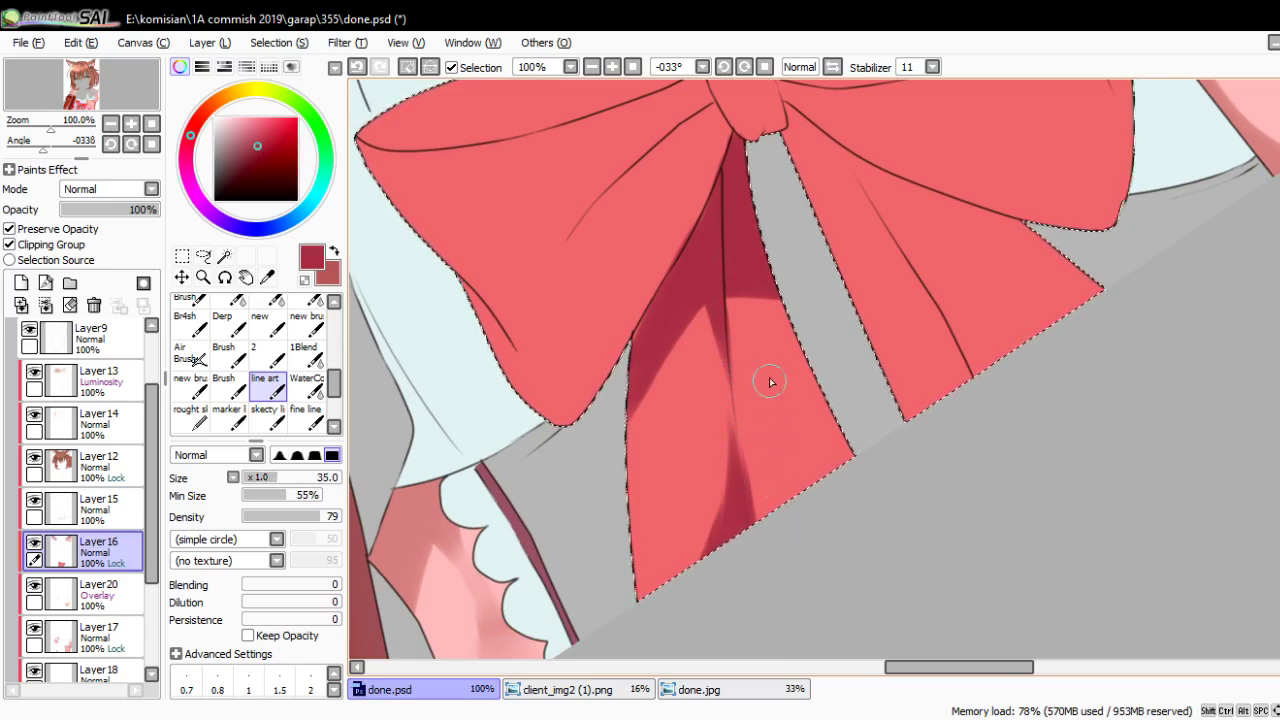
mouse_move(766, 378)
mouse_down()
mouse_move(773, 437)
mouse_move(770, 404)
mouse_up()
click(306, 384)
mouse_move(761, 357)
mouse_down()
mouse_move(694, 363)
mouse_move(618, 537)
mouse_up()
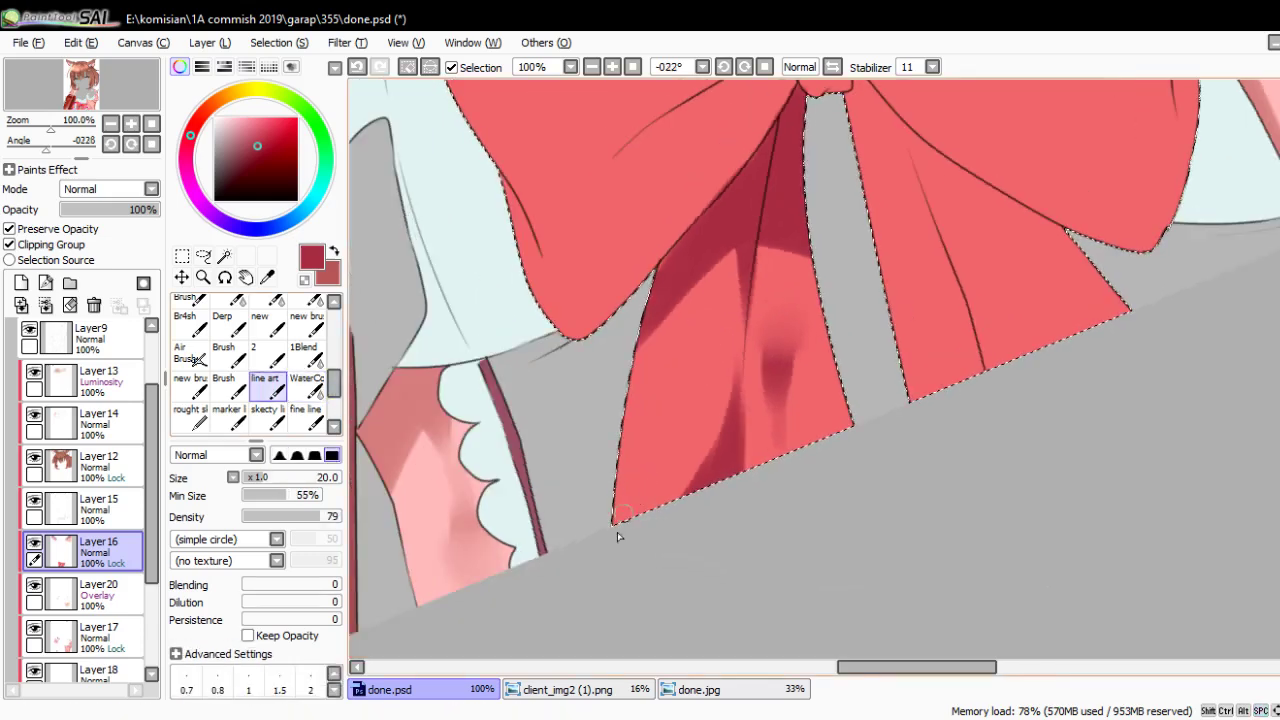
mouse_move(760, 180)
mouse_down()
mouse_move(771, 354)
mouse_move(710, 395)
mouse_up()
mouse_move(955, 530)
mouse_down()
mouse_move(677, 400)
mouse_move(609, 491)
mouse_up()
drag(628, 425, 691, 389)
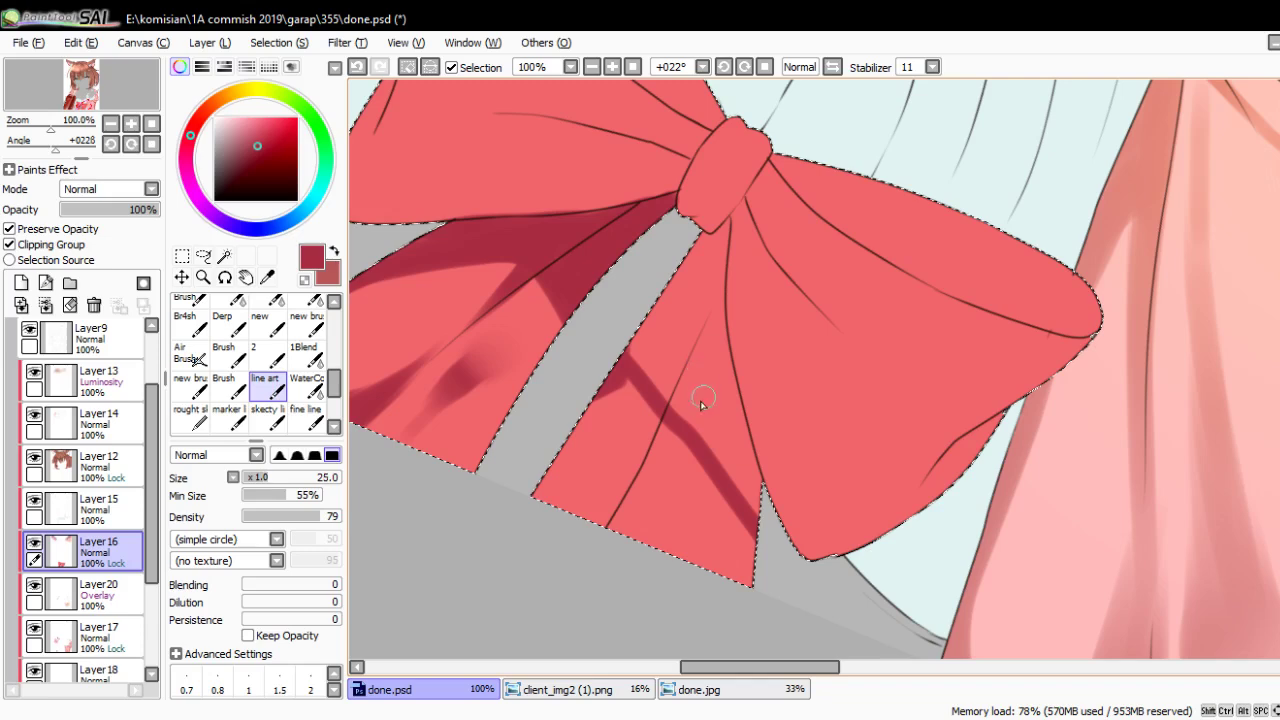
Shade the right ribbon tail down to its tip and the right loop beside the knot
mouse_move(623, 334)
mouse_down()
mouse_move(740, 464)
mouse_move(680, 383)
mouse_move(771, 534)
mouse_move(714, 434)
mouse_up()
key(bracketleft)
mouse_move(689, 357)
mouse_down()
mouse_move(726, 423)
mouse_move(676, 369)
mouse_up()
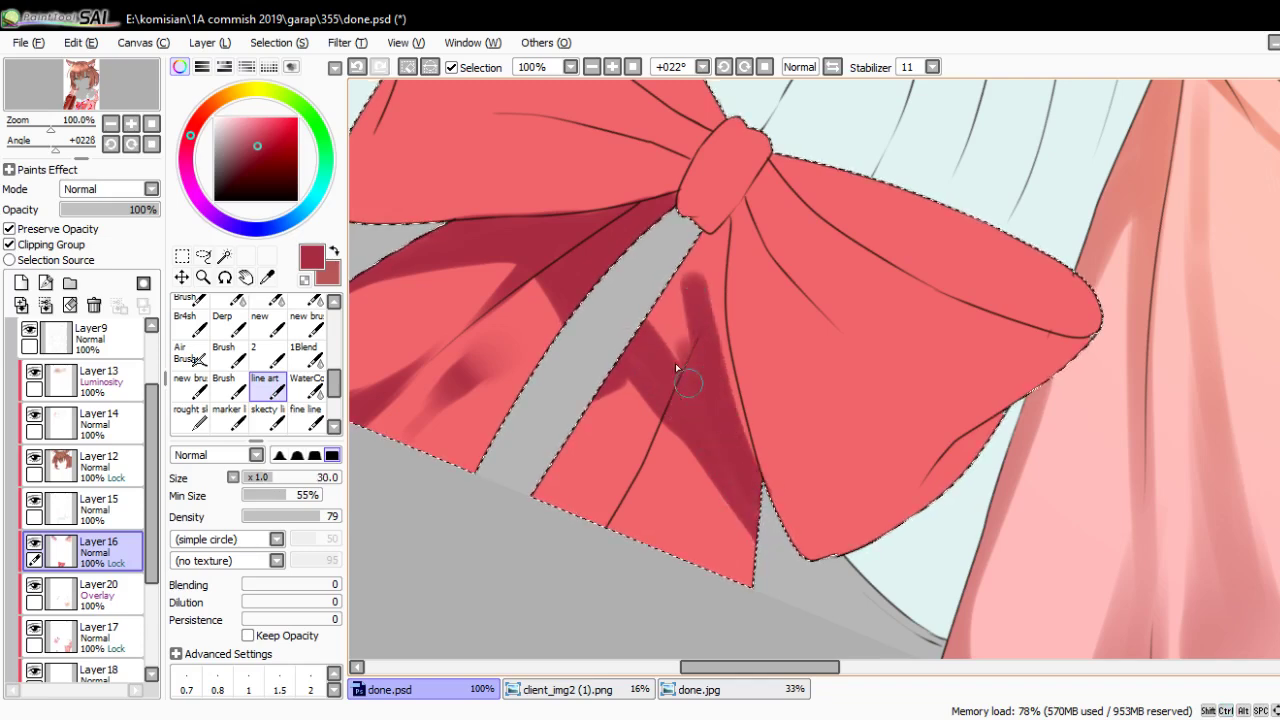
key(bracketleft)
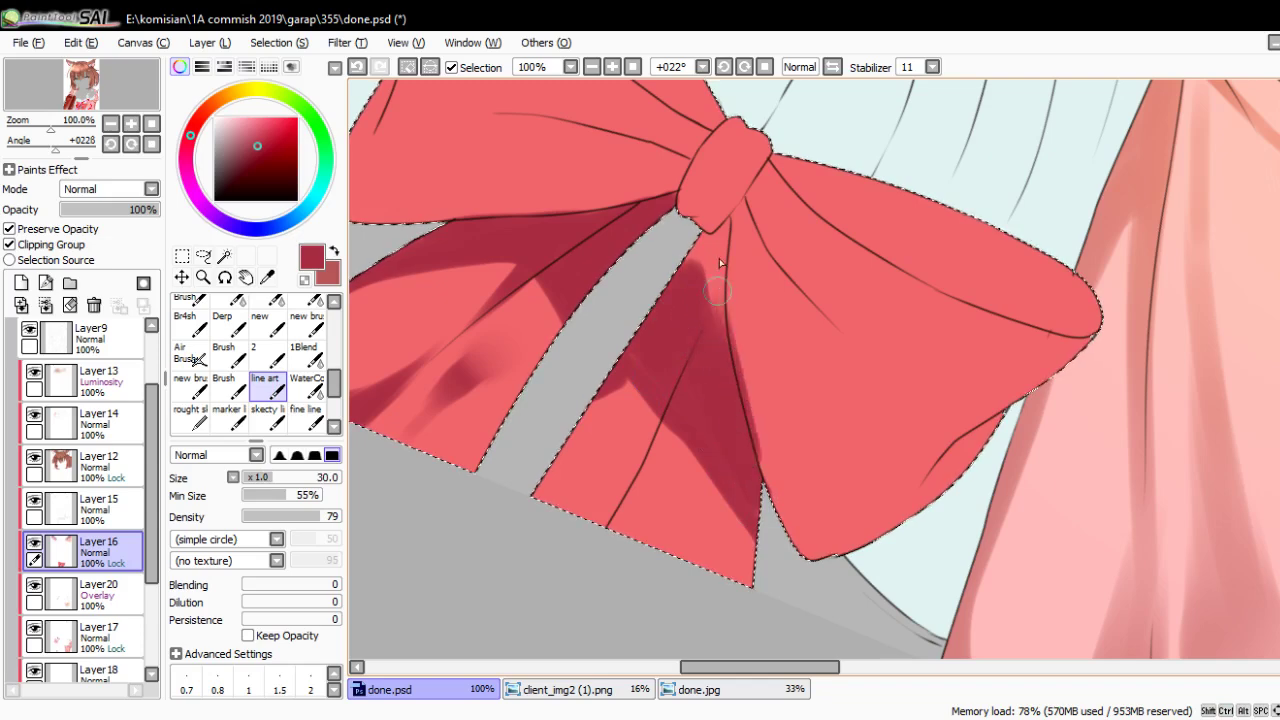
drag(719, 258, 756, 487)
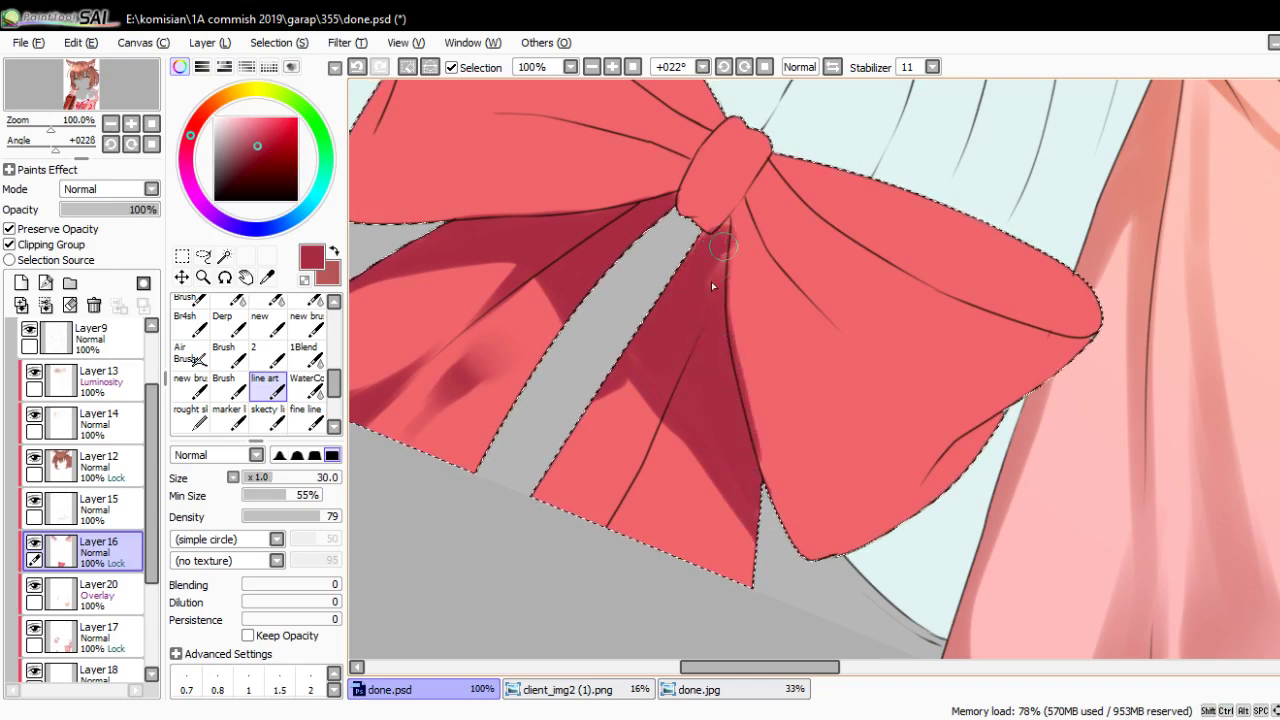
drag(760, 240, 737, 233)
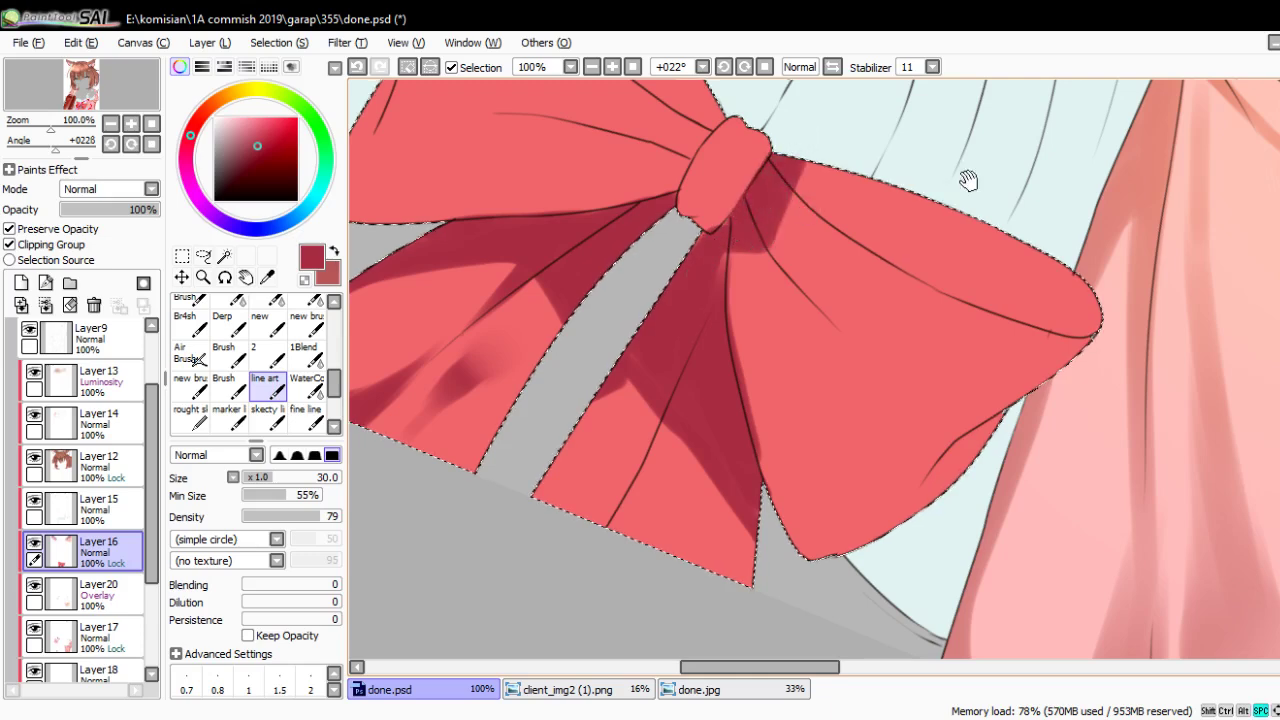
mouse_move(969, 177)
mouse_down()
mouse_move(751, 340)
mouse_move(777, 420)
mouse_up()
Shade the bow's right ribbon edge up toward the knot with a soft brush
key(e)
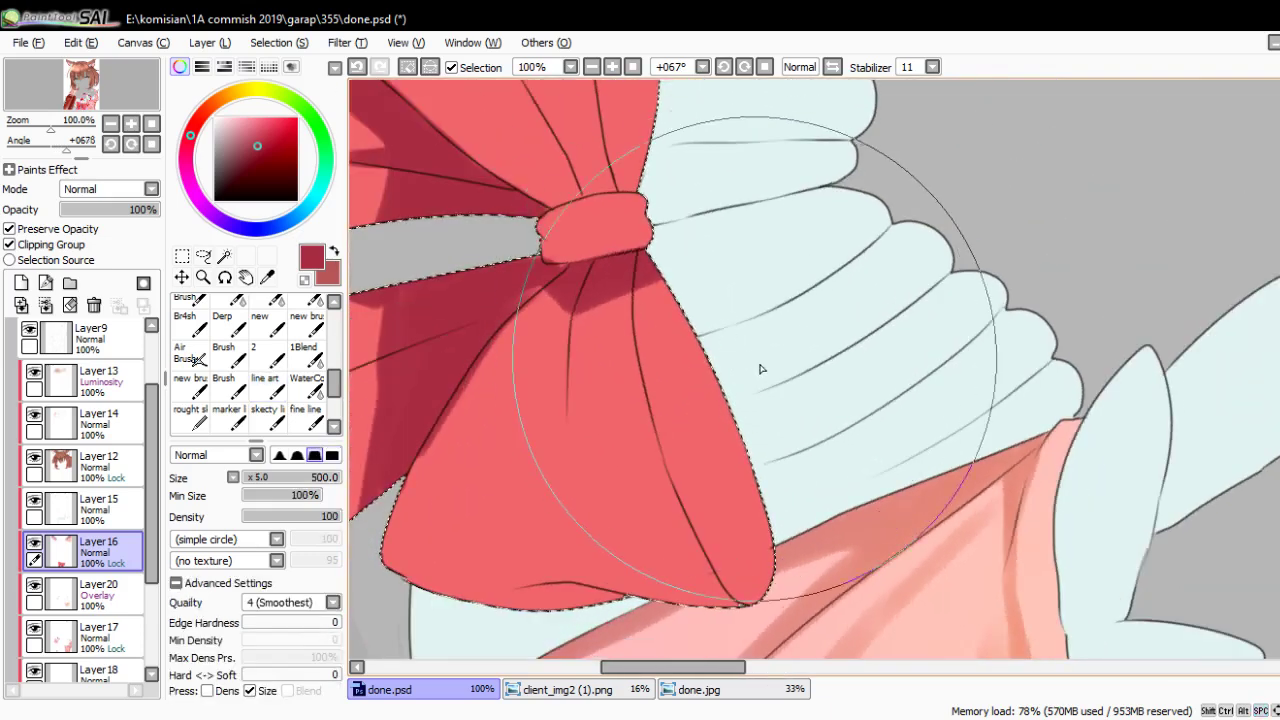
key(bracketleft)
key(bracketleft)
key(bracketleft)
key(bracketleft)
key(bracketleft)
key(bracketleft)
drag(700, 310, 785, 575)
mouse_move(724, 363)
mouse_down()
mouse_move(786, 591)
mouse_move(680, 266)
mouse_up()
key(bracketleft)
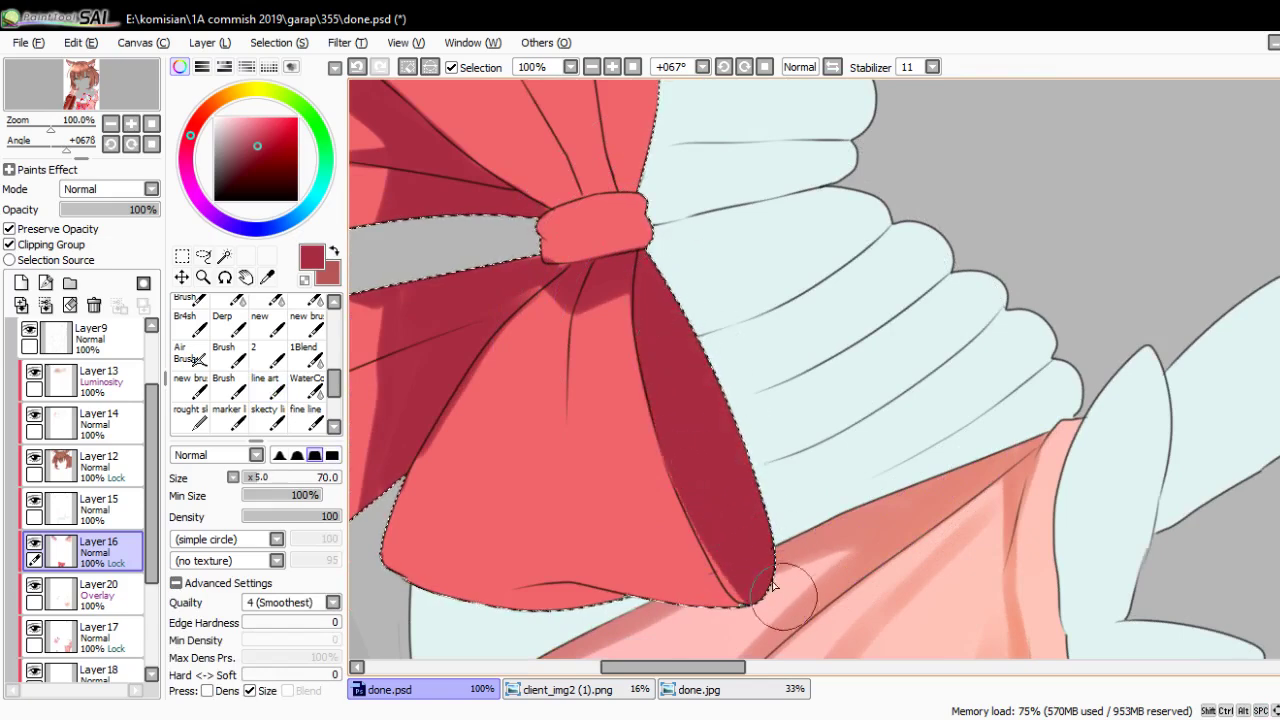
drag(639, 449, 769, 509)
mouse_move(656, 126)
mouse_down()
mouse_move(789, 374)
mouse_move(811, 446)
mouse_move(780, 514)
mouse_move(745, 280)
mouse_move(759, 409)
mouse_up()
mouse_move(775, 289)
mouse_down()
mouse_move(766, 400)
mouse_move(738, 371)
mouse_move(802, 254)
mouse_move(763, 382)
mouse_move(729, 429)
mouse_up()
Paint shadow folds on the bow's left loop and knot, undoing one stray stroke
key(n)
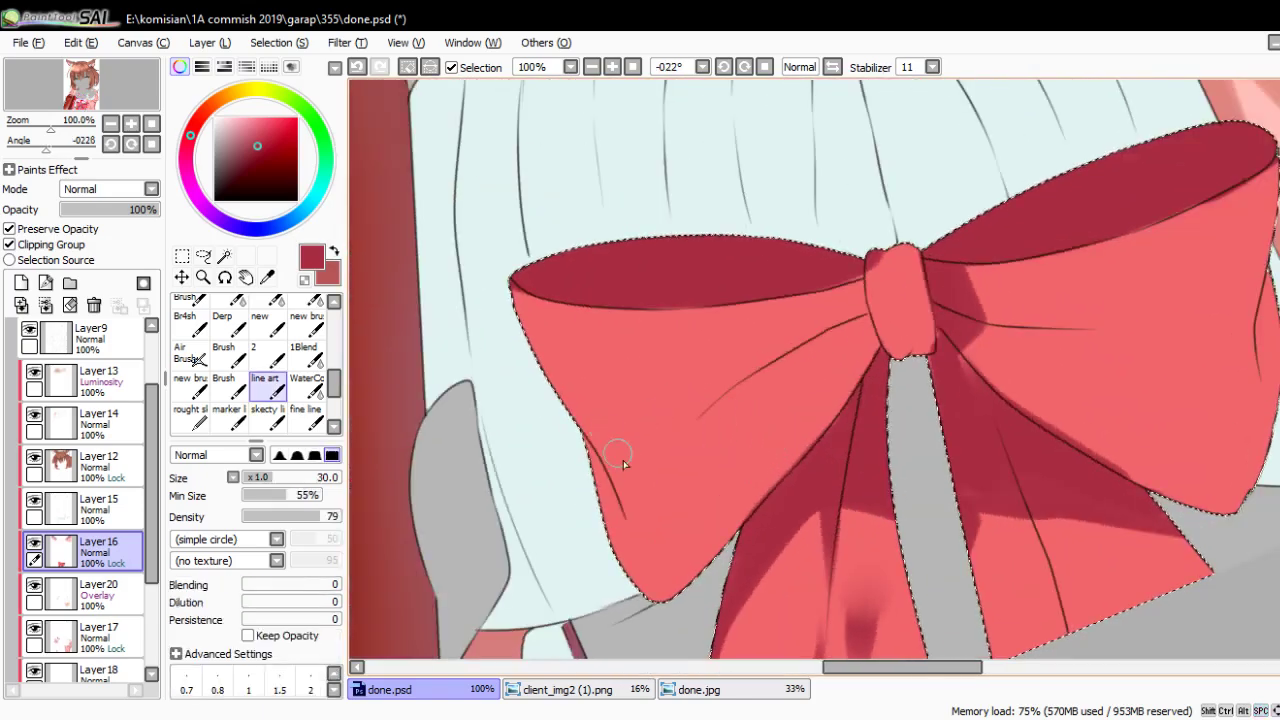
mouse_move(560, 400)
mouse_down()
mouse_move(588, 474)
mouse_move(709, 429)
mouse_up()
key(ctrl+z)
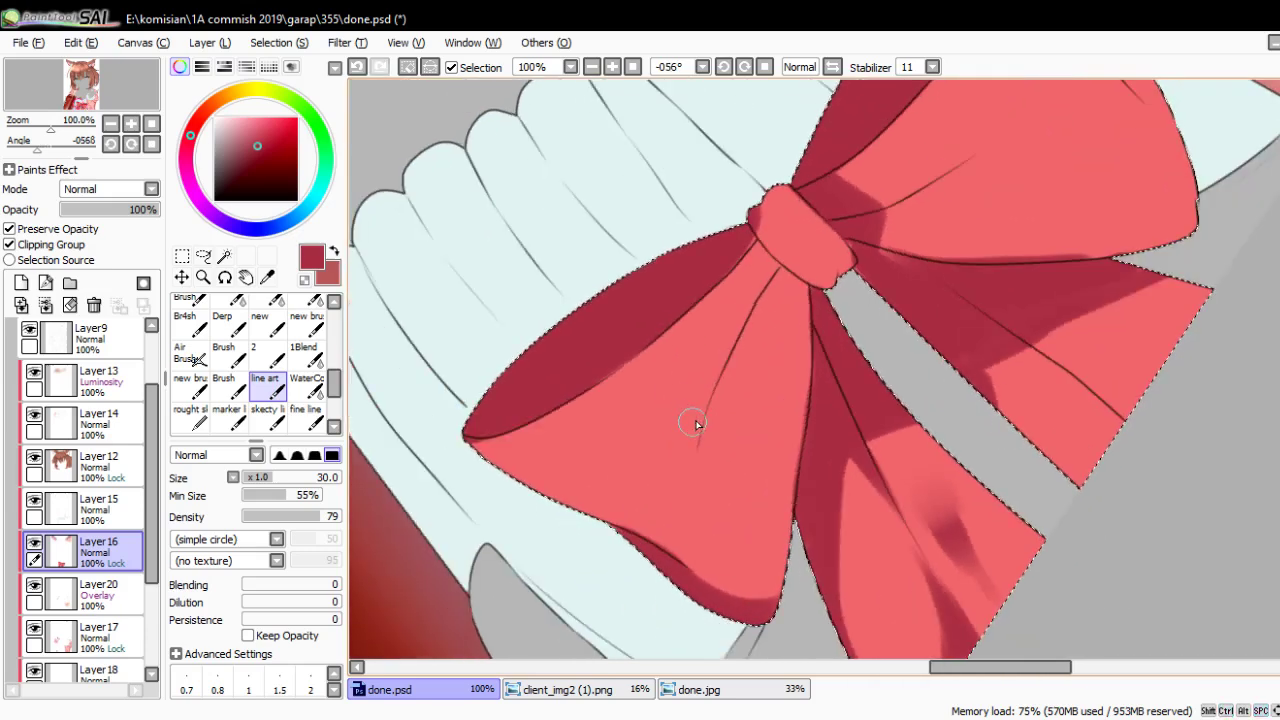
drag(640, 468, 654, 461)
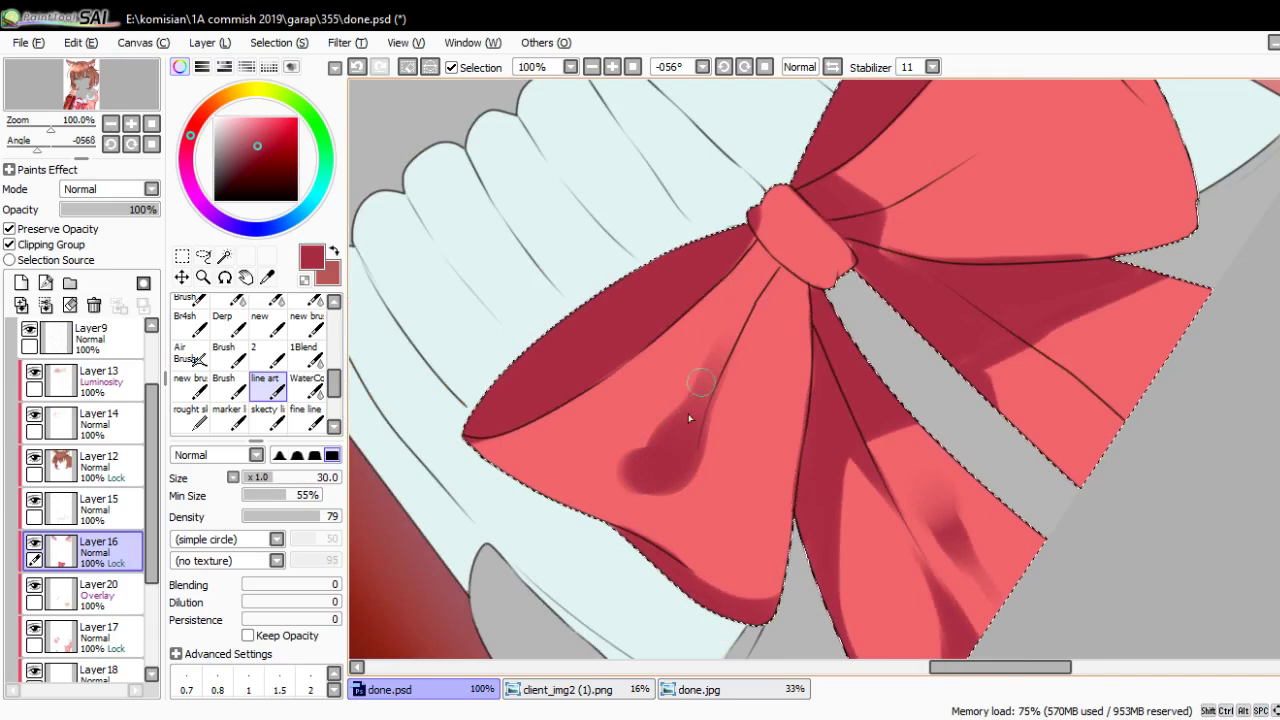
drag(700, 410, 780, 258)
key(bracketleft)
key(bracketleft)
drag(749, 460, 757, 365)
key(bracketleft)
key(bracketleft)
key(bracketleft)
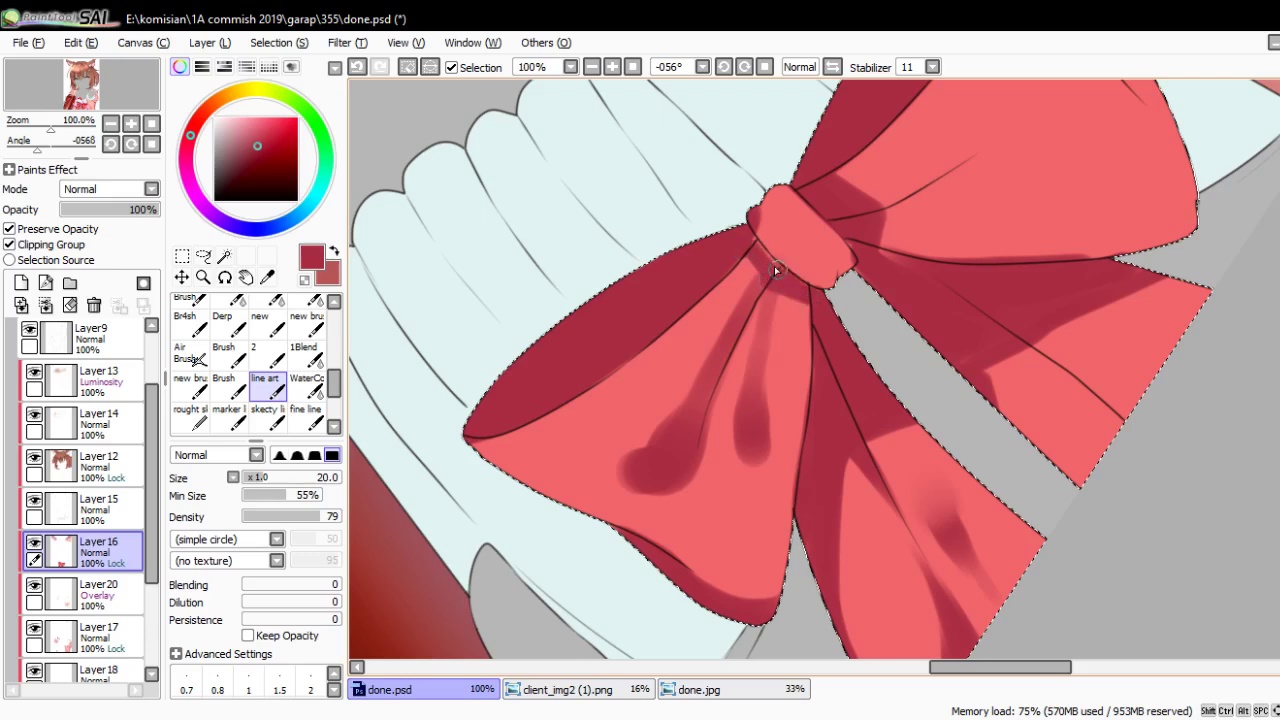
drag(801, 230, 790, 220)
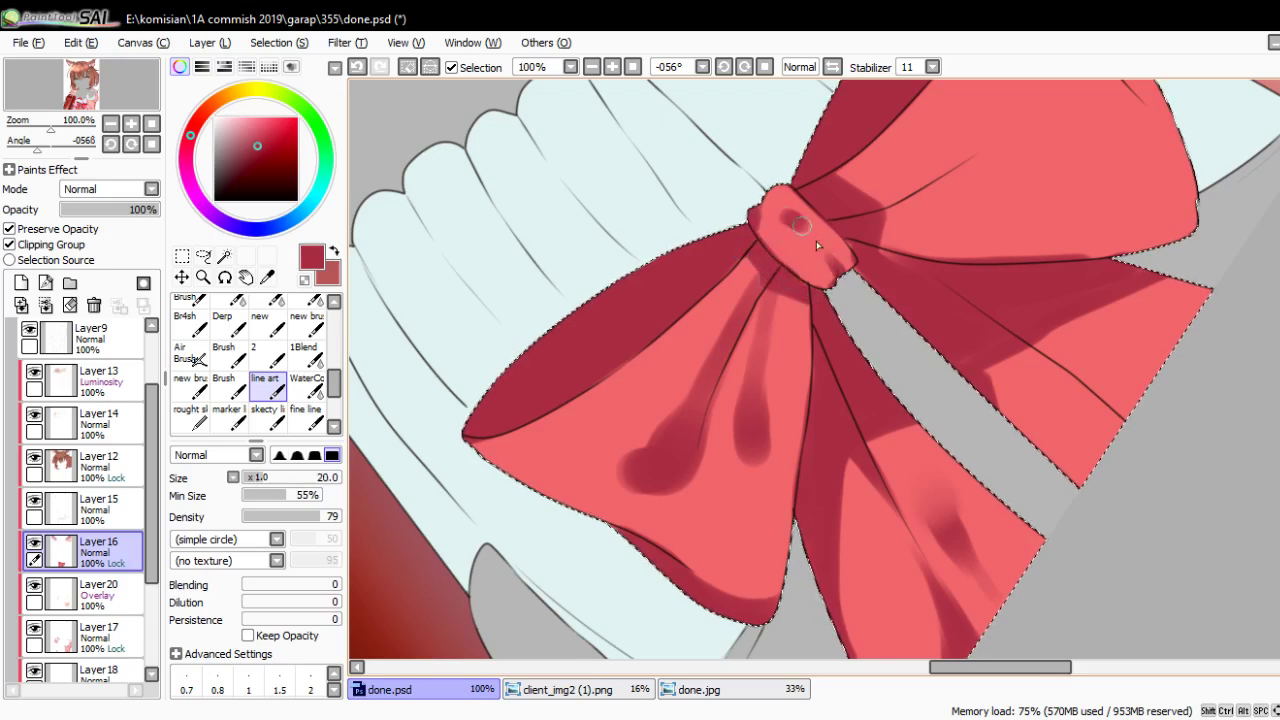
key(bracketright)
click(318, 385)
Soften the dark streaks on the bow's lower loop and rotate the canvas toward the upper loop
mouse_move(634, 477)
mouse_down()
mouse_move(634, 434)
mouse_move(666, 448)
mouse_up()
drag(788, 373, 638, 533)
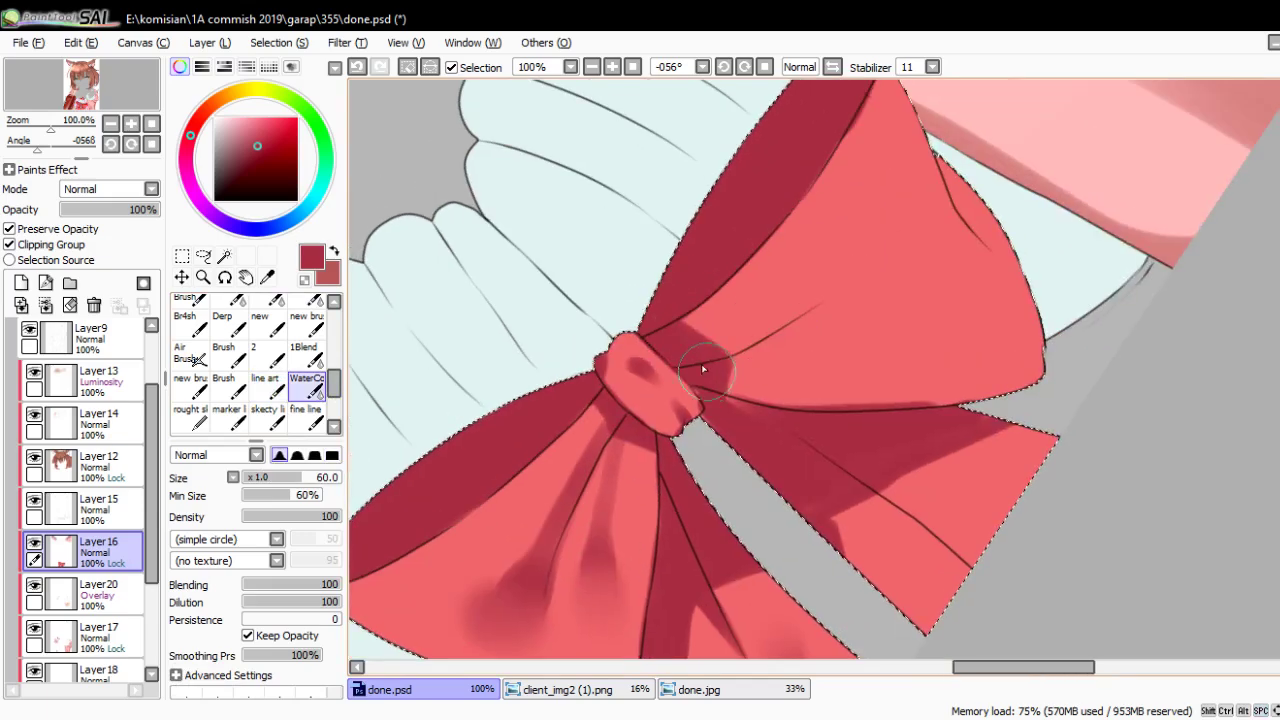
key(Delete)
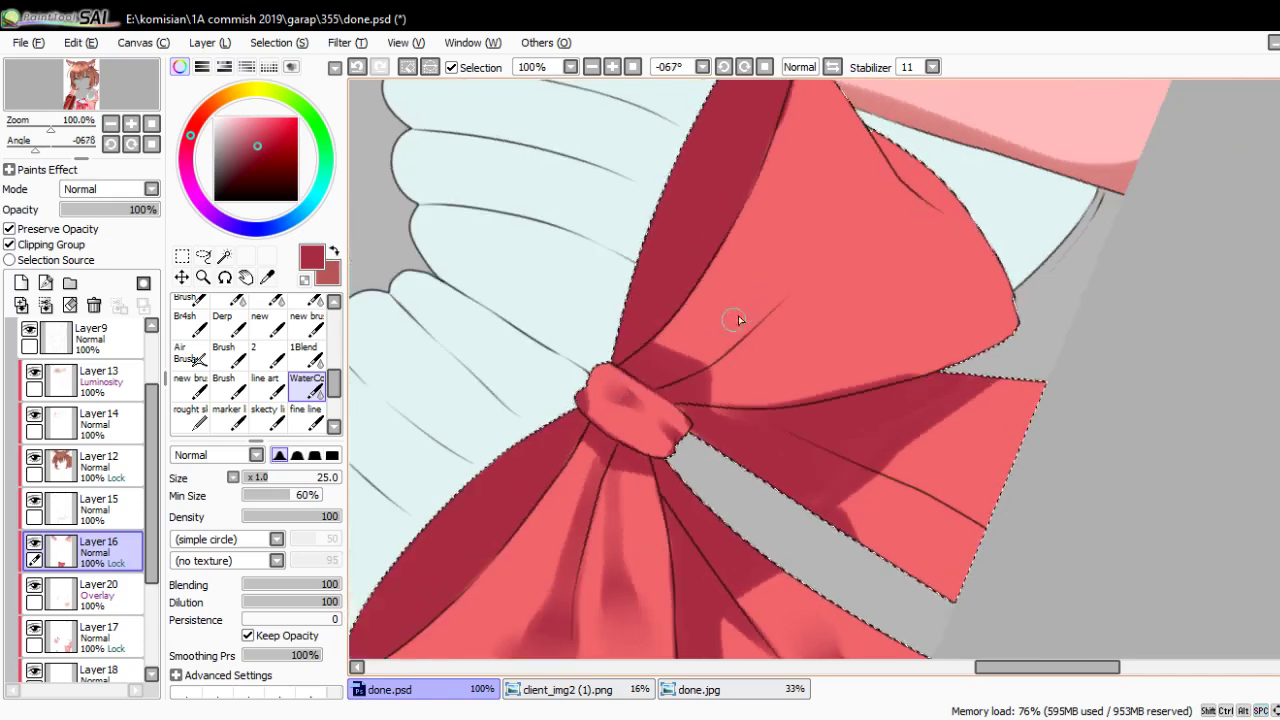
key(Delete)
key(Delete)
key(b)
key(bracketleft)
key(bracketleft)
Paint a thin fold line and two tapered shadows on the bow's upper loop
drag(724, 340, 699, 425)
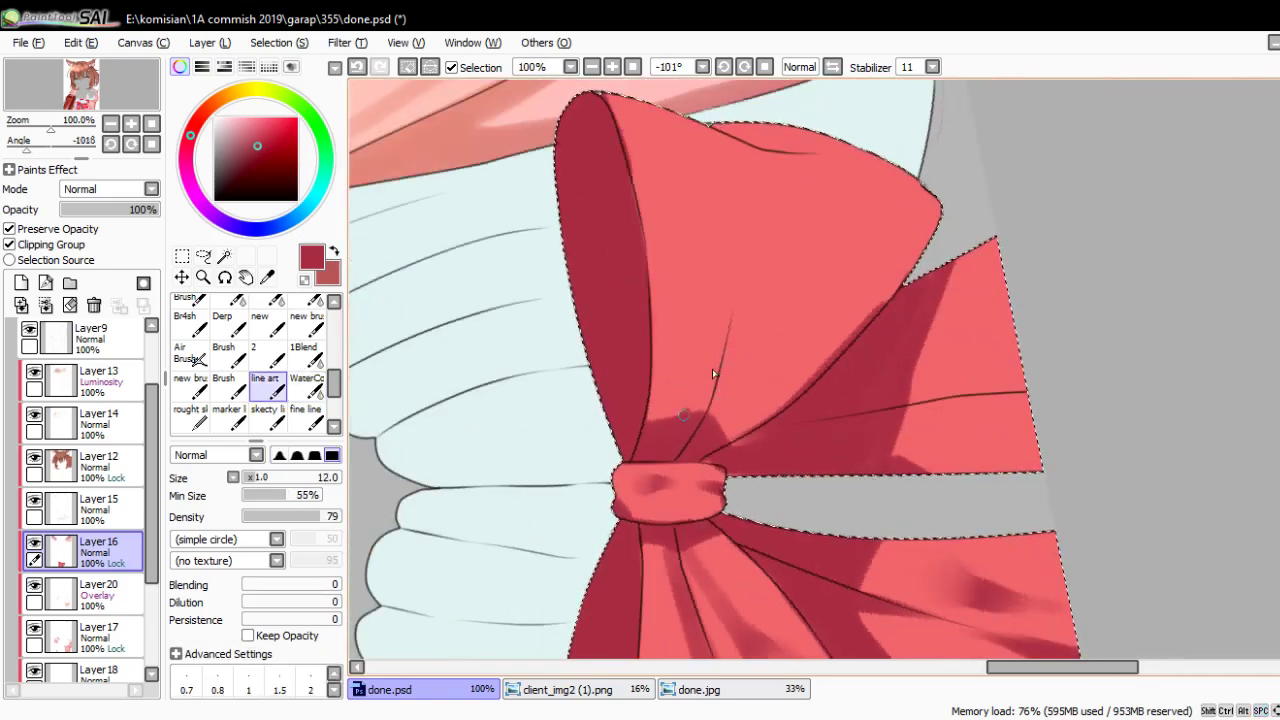
key(bracketright)
key(bracketright)
key(bracketright)
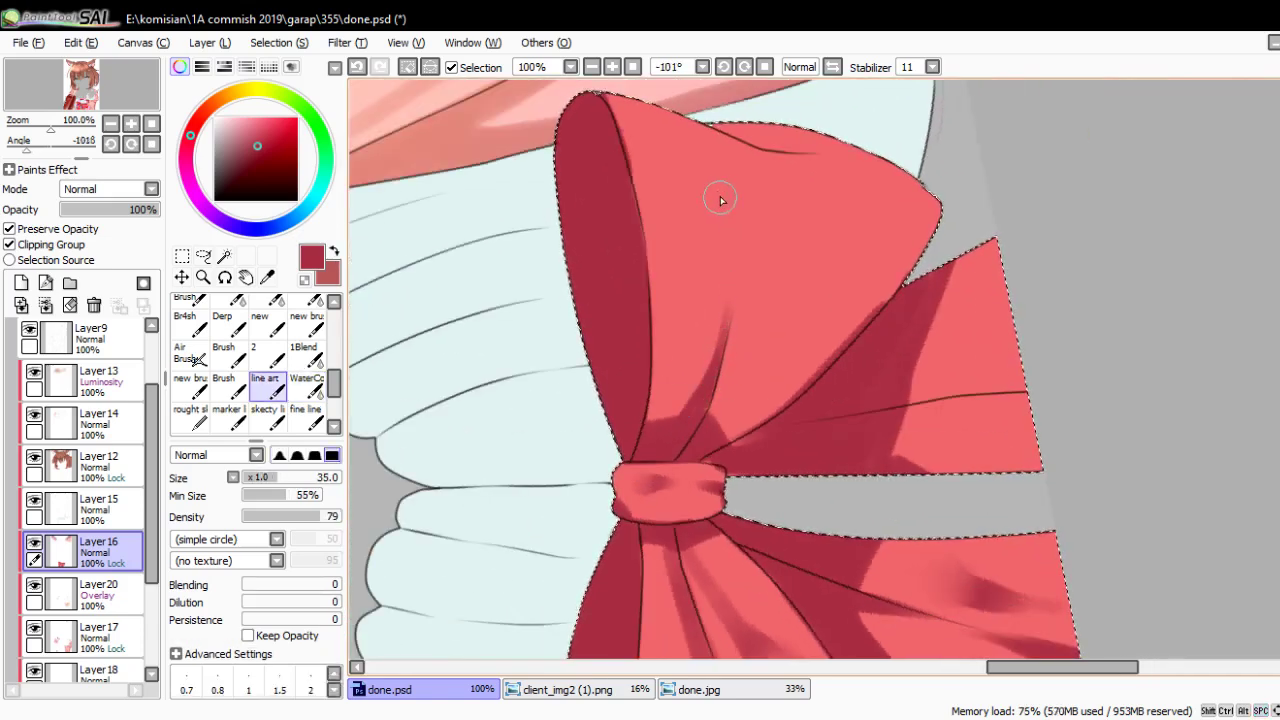
drag(712, 185, 726, 300)
key(bracketright)
key(bracketright)
key(bracketright)
drag(825, 258, 762, 343)
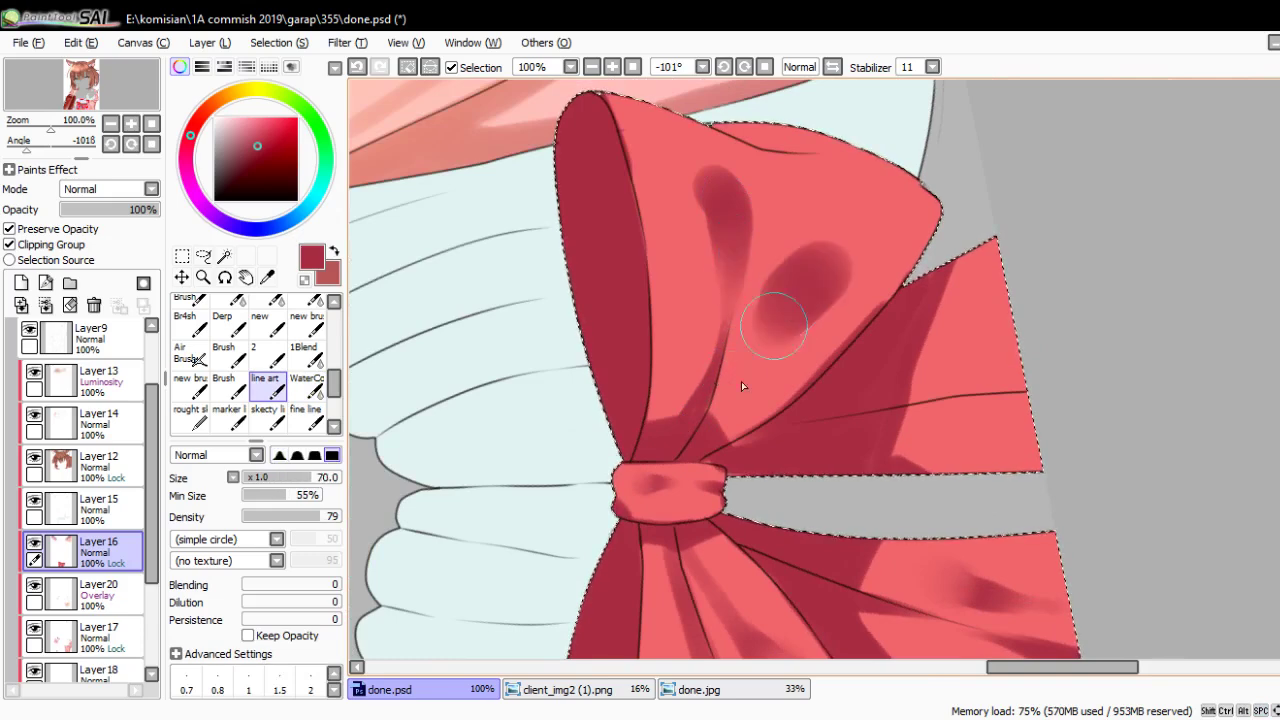
Blend the upper-loop shadows with WaterColor, then zoom out to view the arm and bow
click(320, 385)
mouse_move(723, 251)
mouse_down()
mouse_move(717, 214)
mouse_move(730, 197)
mouse_up()
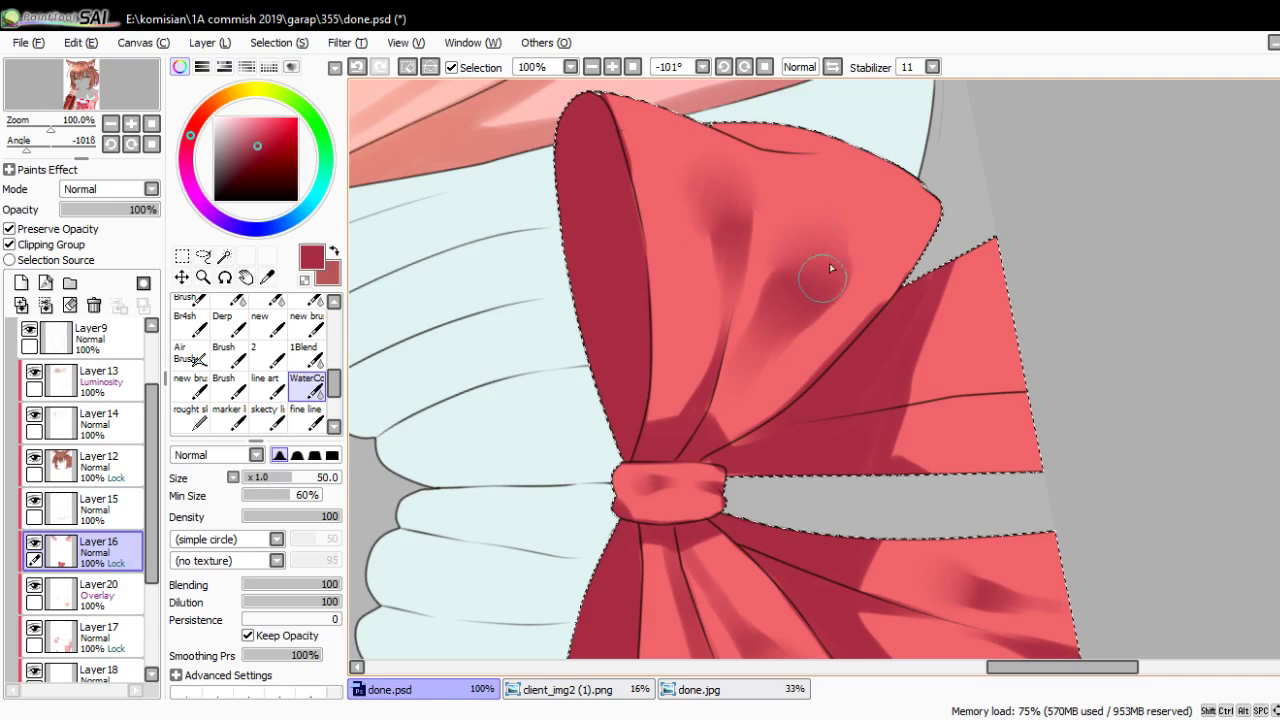
mouse_move(830, 268)
mouse_down()
mouse_move(814, 211)
mouse_move(700, 277)
mouse_move(709, 320)
mouse_move(600, 437)
mouse_move(590, 520)
mouse_move(640, 440)
mouse_move(658, 352)
mouse_up()
key(n)
key(bracketleft)
key(bracketleft)
key(bracketleft)
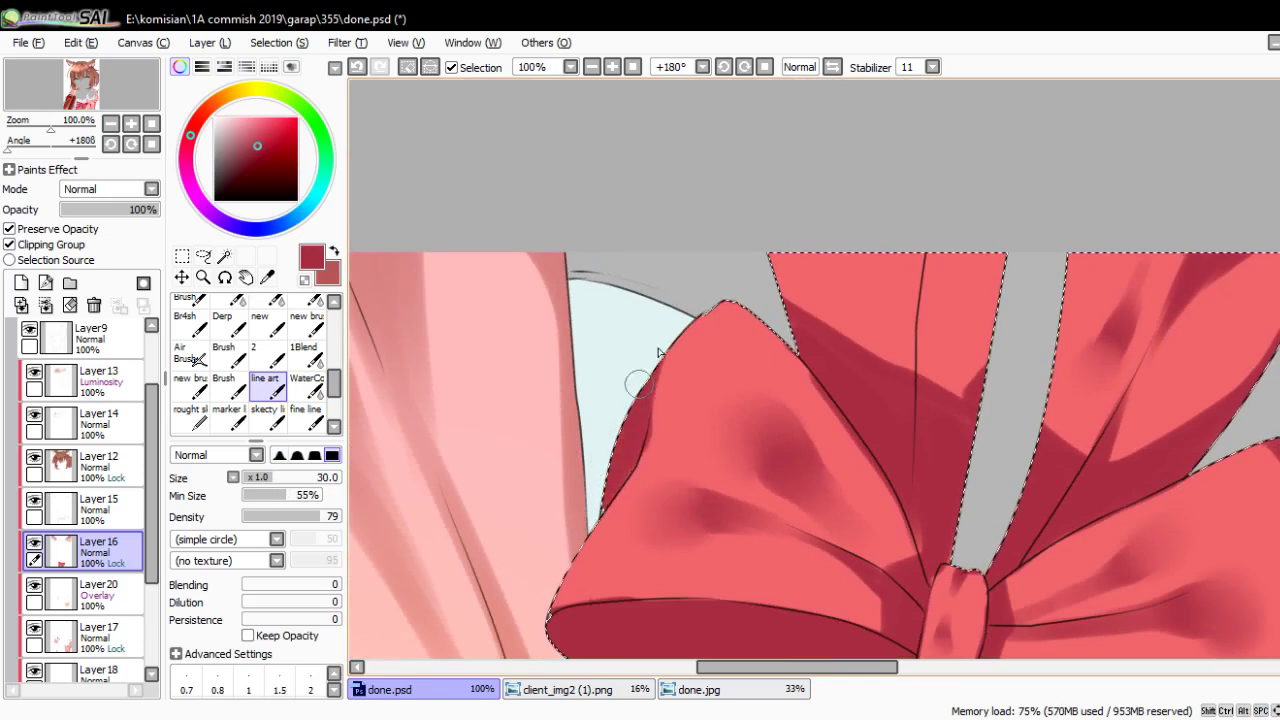
drag(888, 523, 848, 450)
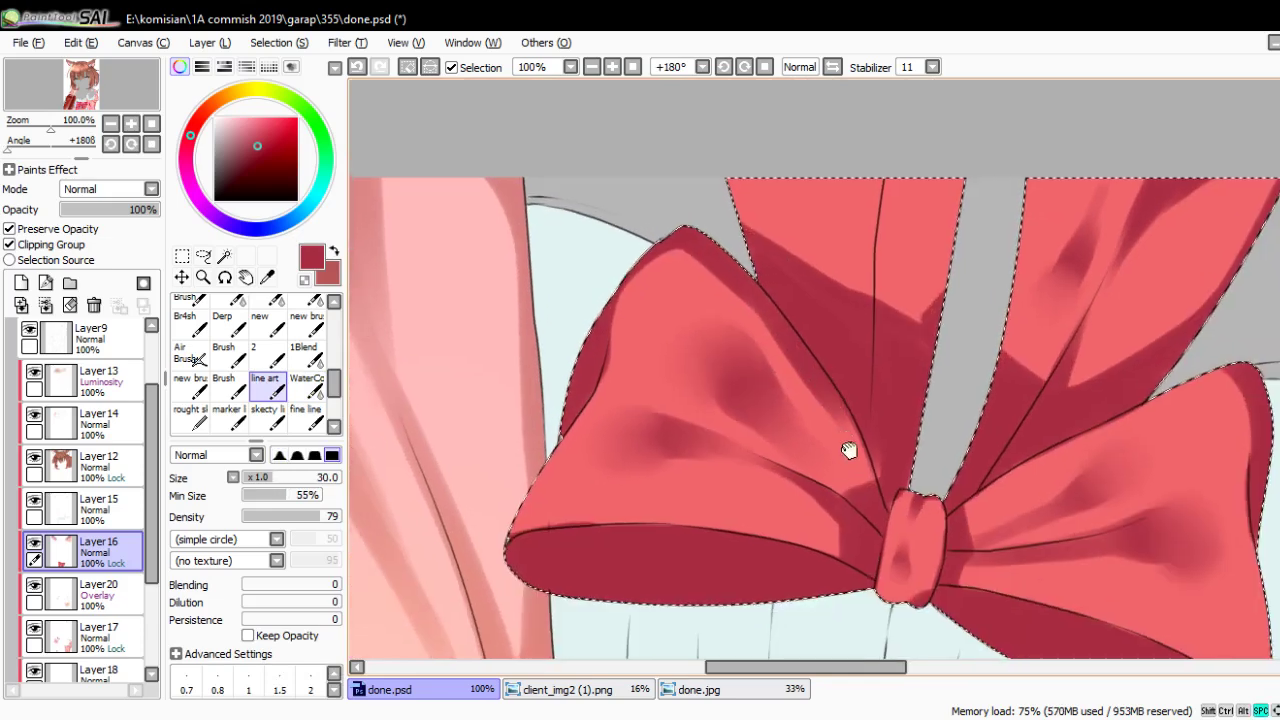
scroll(848, 450, down, 1)
scroll(786, 423, down, 2)
key(End)
key(End)
key(End)
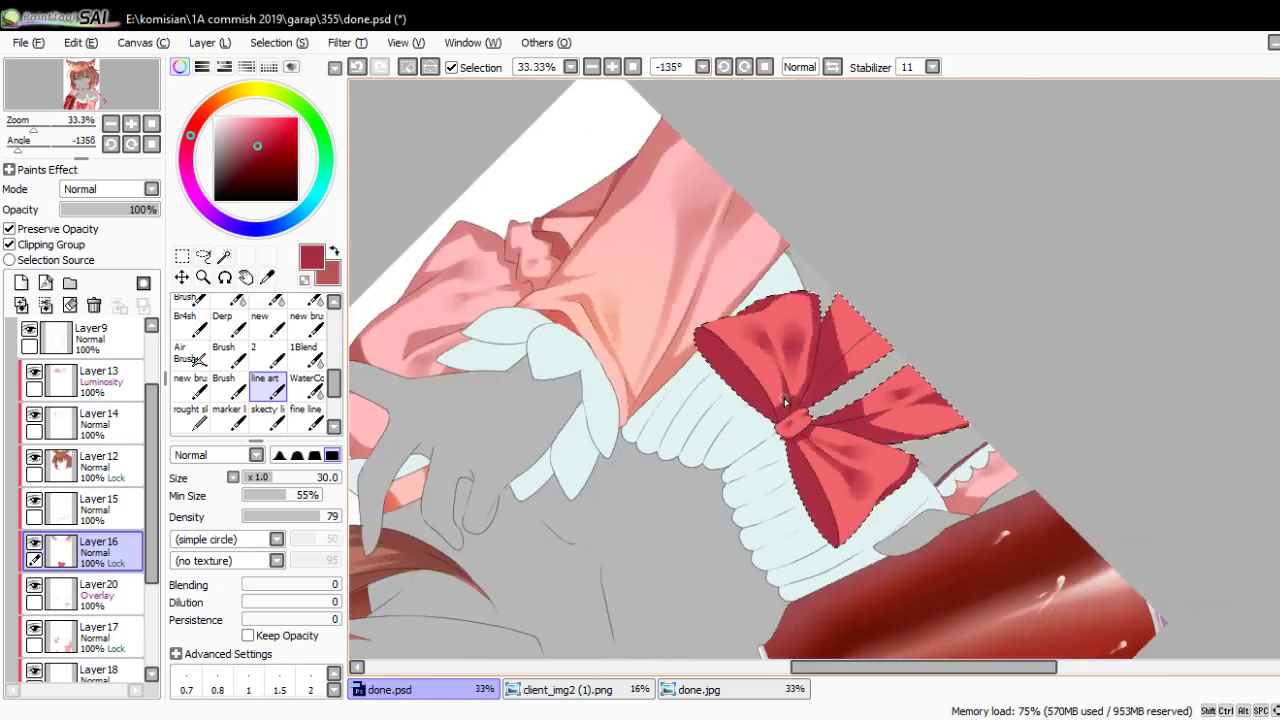
Pick the dark crimson from the bow and shrink the brush for fine shading
scroll(784, 398, up, 2)
scroll(800, 387, up, 2)
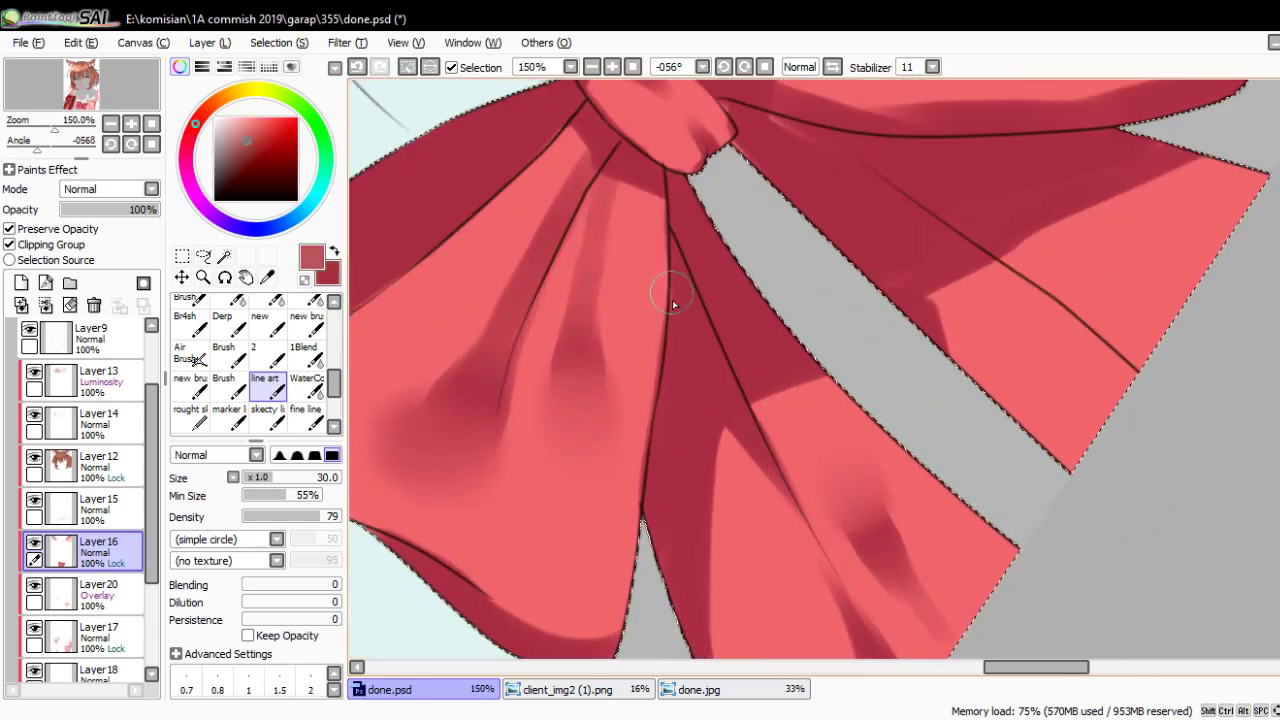
alt+click(709, 291)
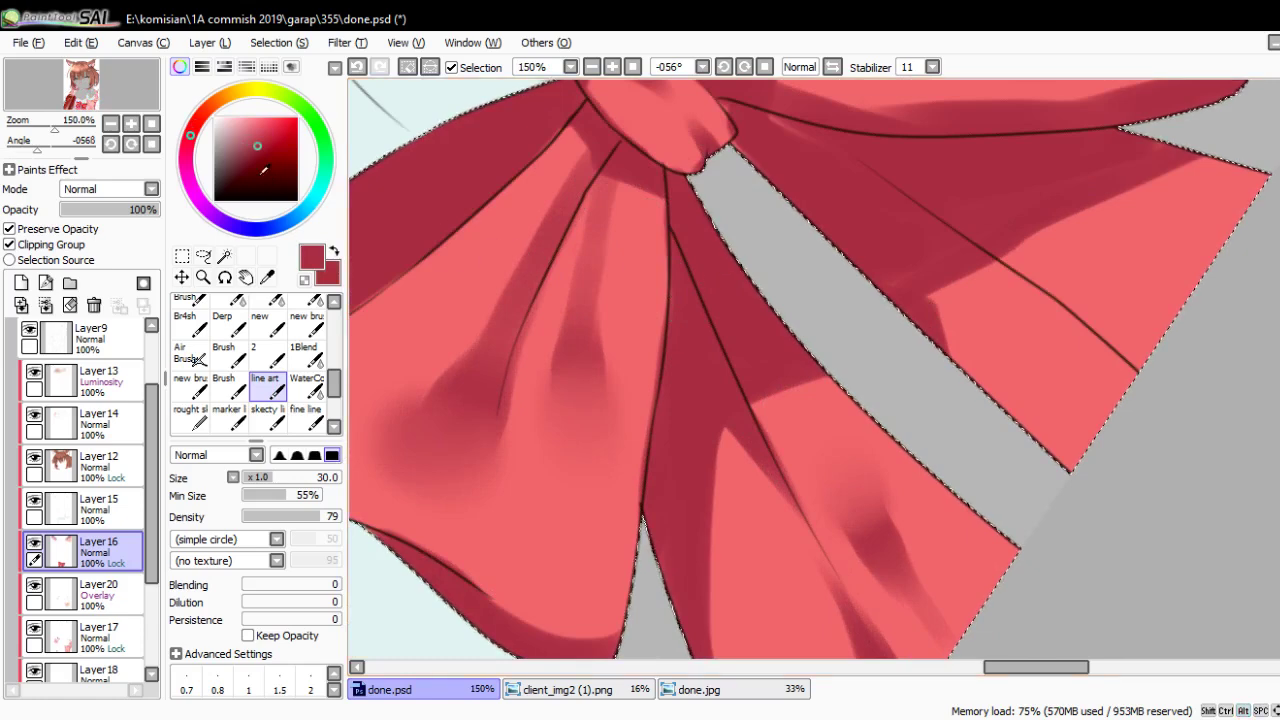
drag(628, 460, 614, 434)
key(bracketleft)
key(bracketleft)
key(bracketleft)
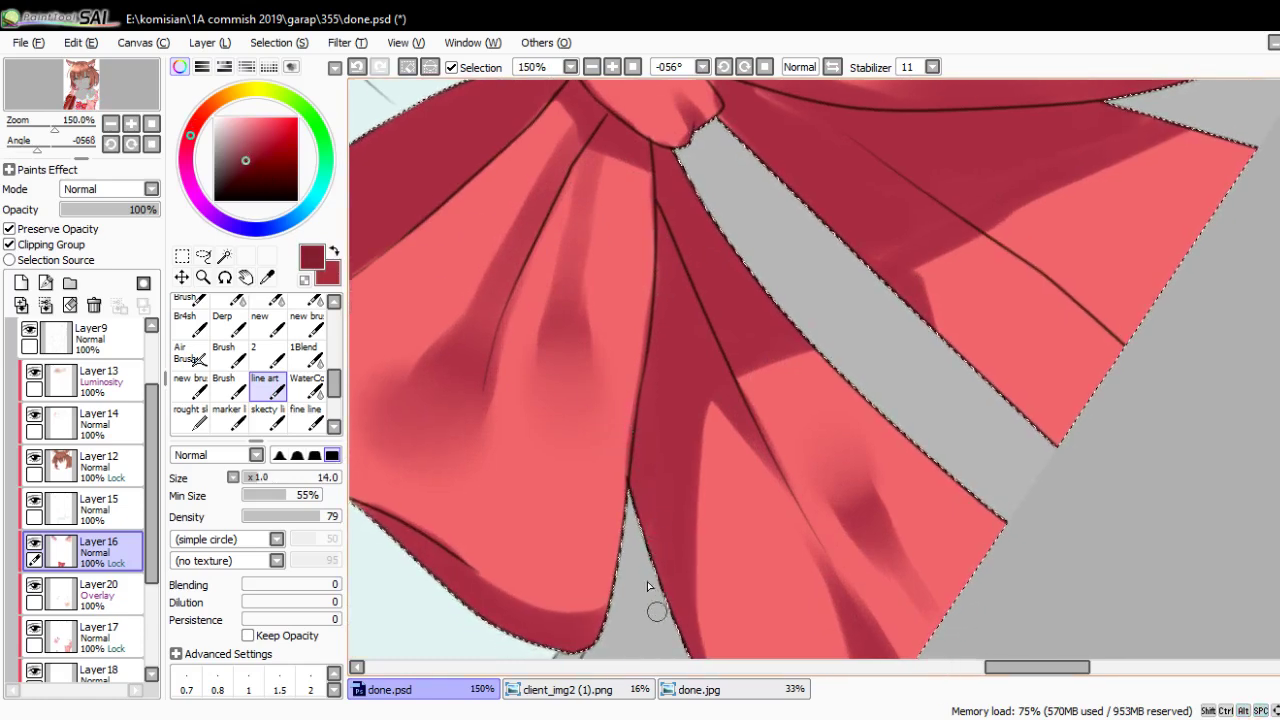
Shade both sides of the bow's central fold, then zoom out and rotate back toward the head
mouse_move(640, 503)
mouse_down()
mouse_move(665, 192)
mouse_move(727, 258)
mouse_move(708, 363)
mouse_move(652, 409)
mouse_move(698, 308)
mouse_up()
drag(755, 150, 662, 405)
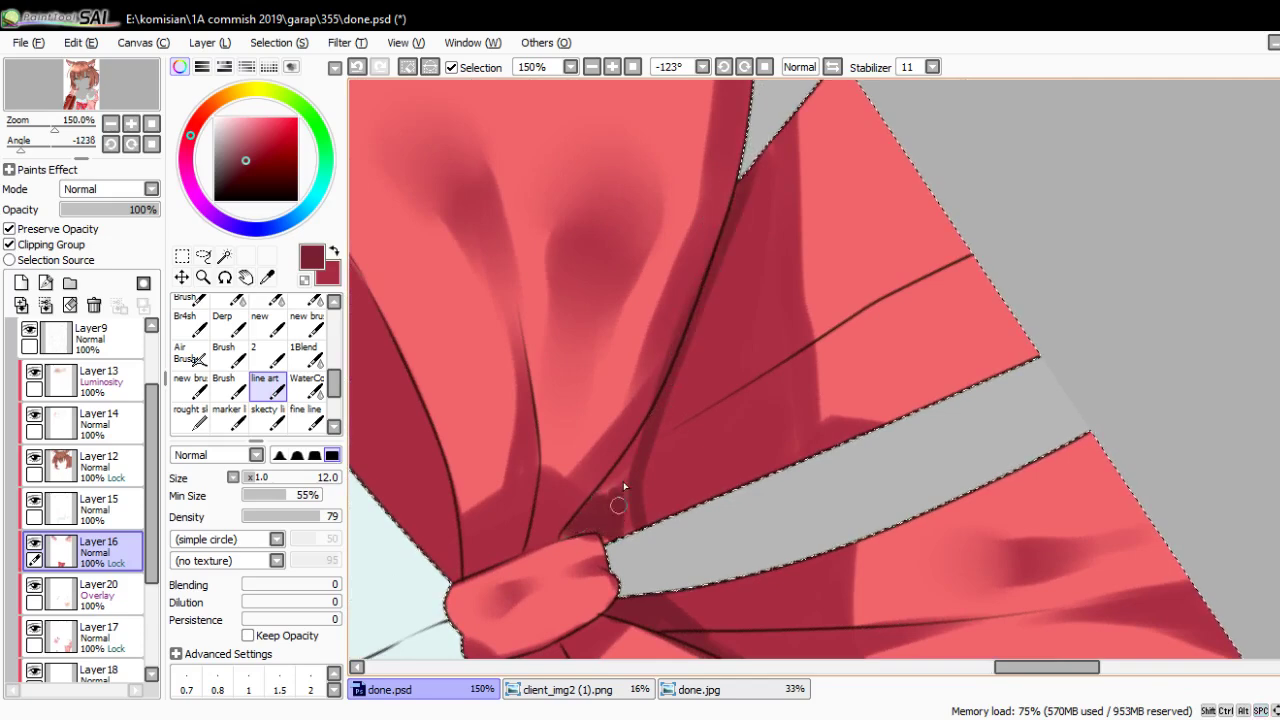
scroll(685, 365, down, 1)
scroll(685, 365, down, 2)
key(End)
key(End)
key(End)
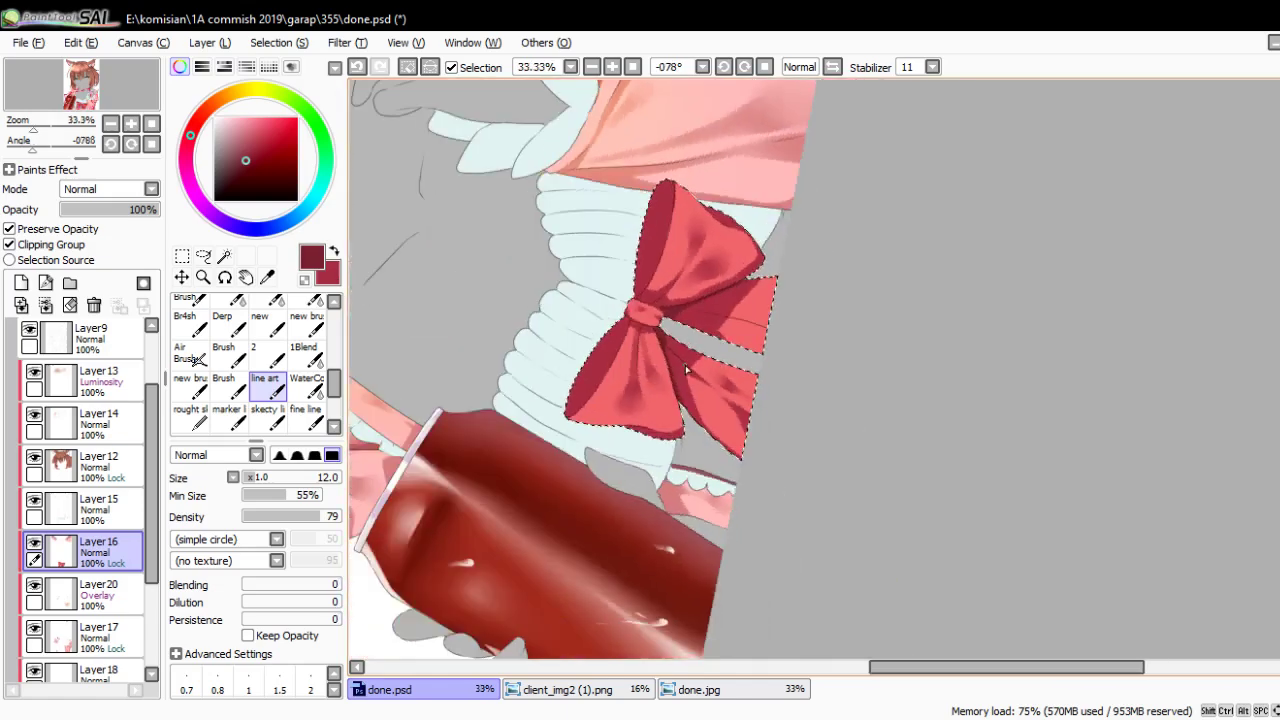
key(End)
key(End)
key(End)
drag(686, 369, 726, 509)
scroll(726, 509, down, 1)
Clear the bow selection, reset canvas rotation, and work on Layer 15 with transparency locked
drag(600, 400, 477, 257)
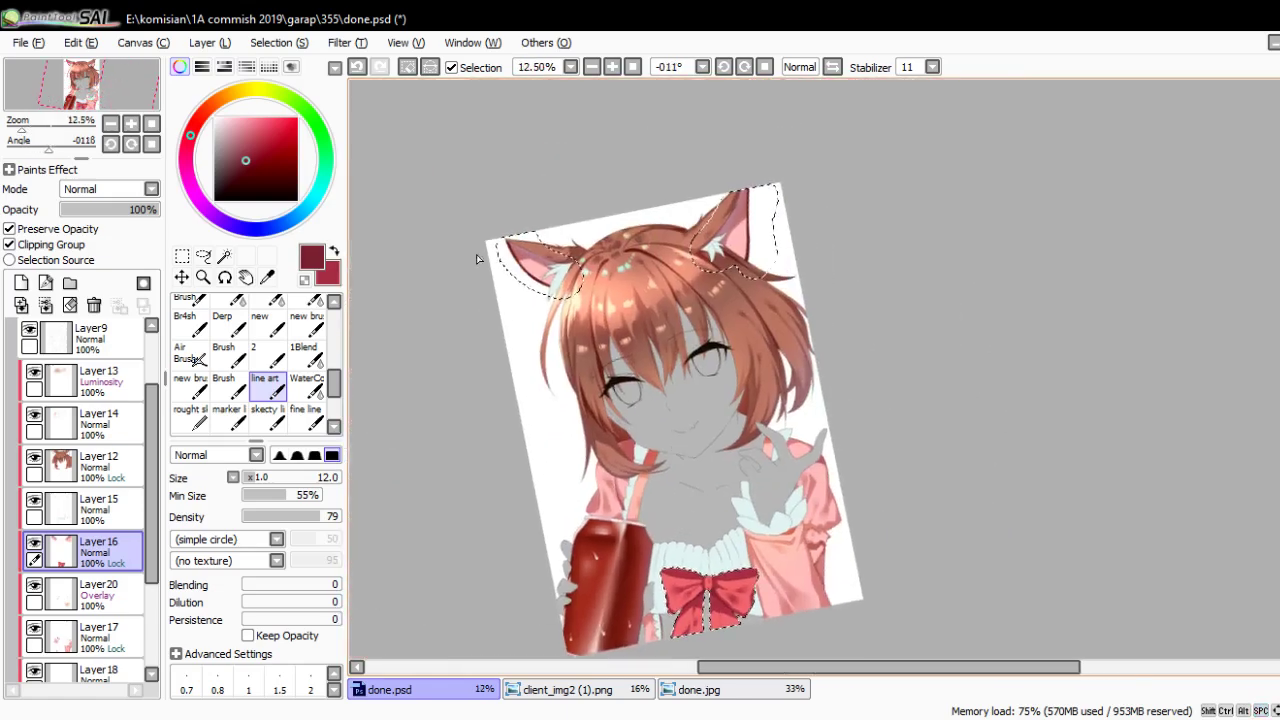
scroll(591, 305, down, 1)
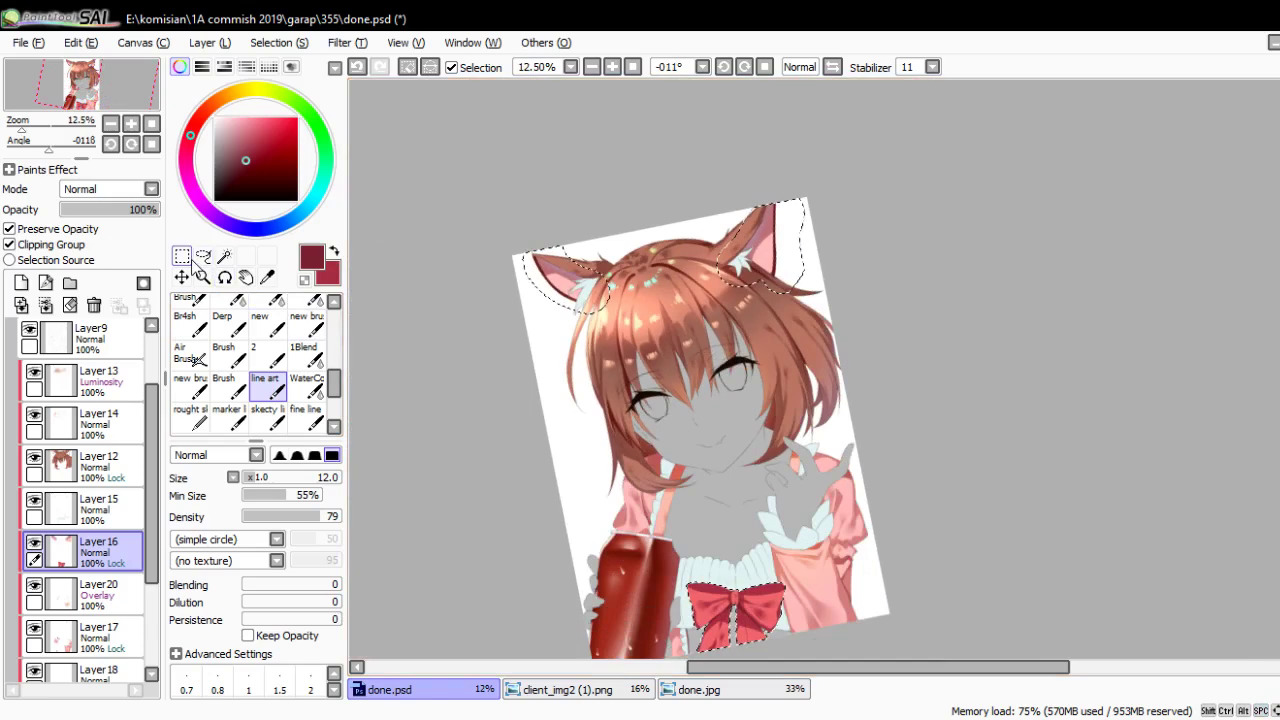
key(ctrl+d)
key(Delete)
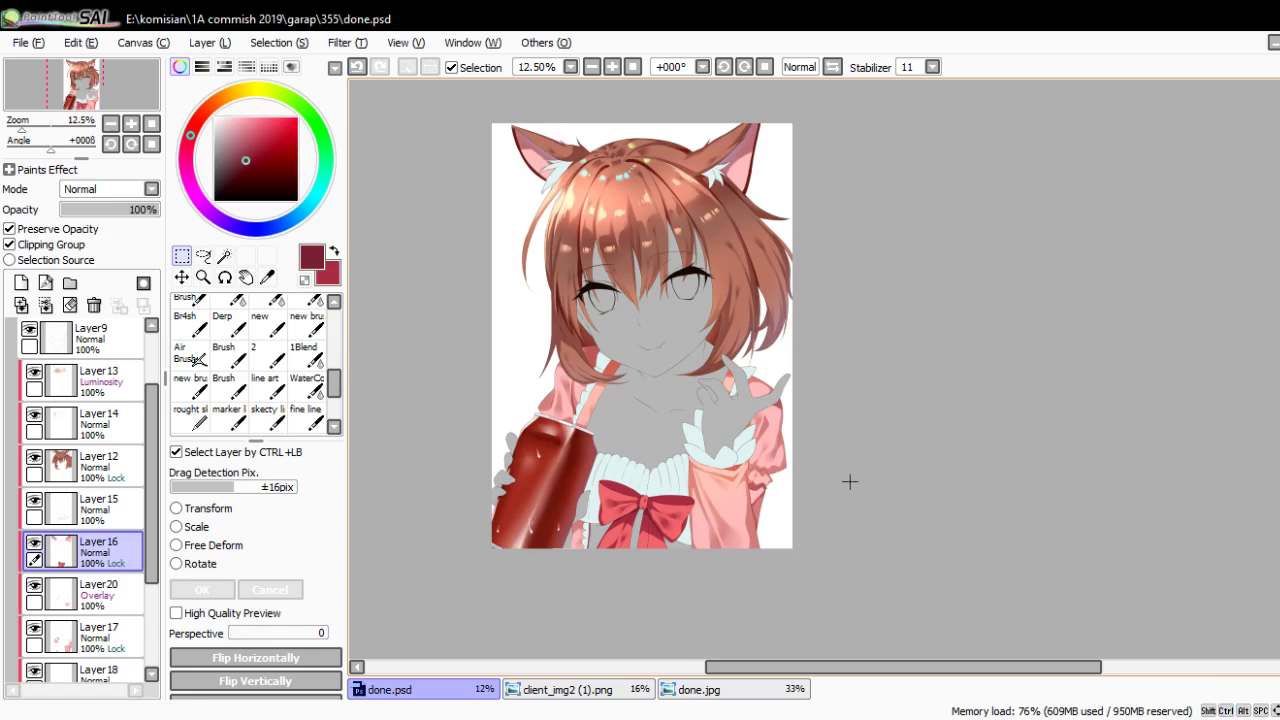
click(34, 545)
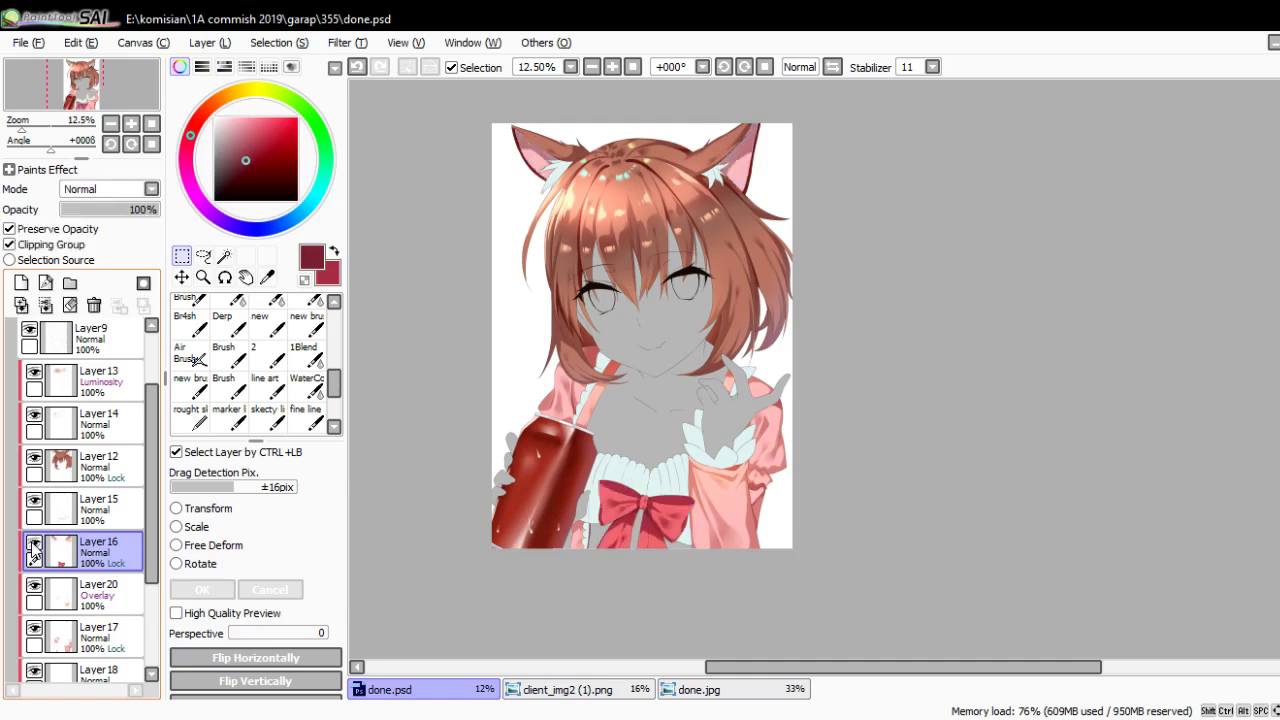
click(34, 545)
click(60, 510)
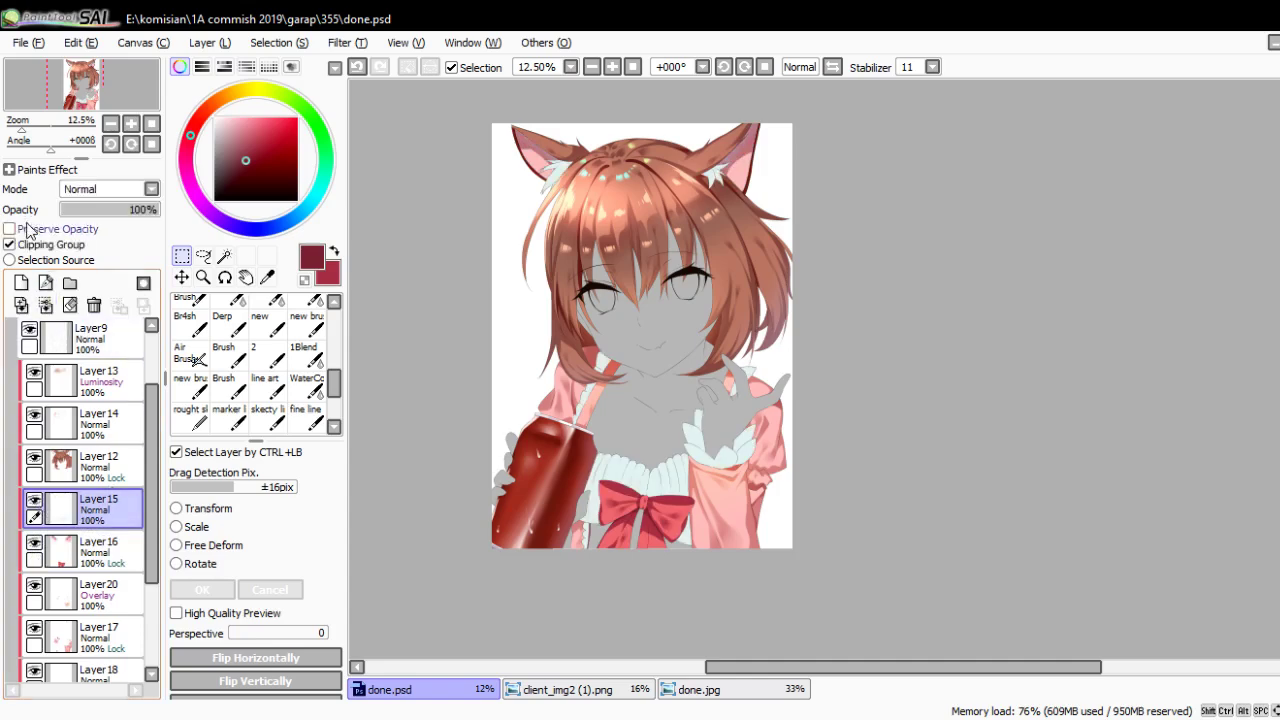
click(265, 385)
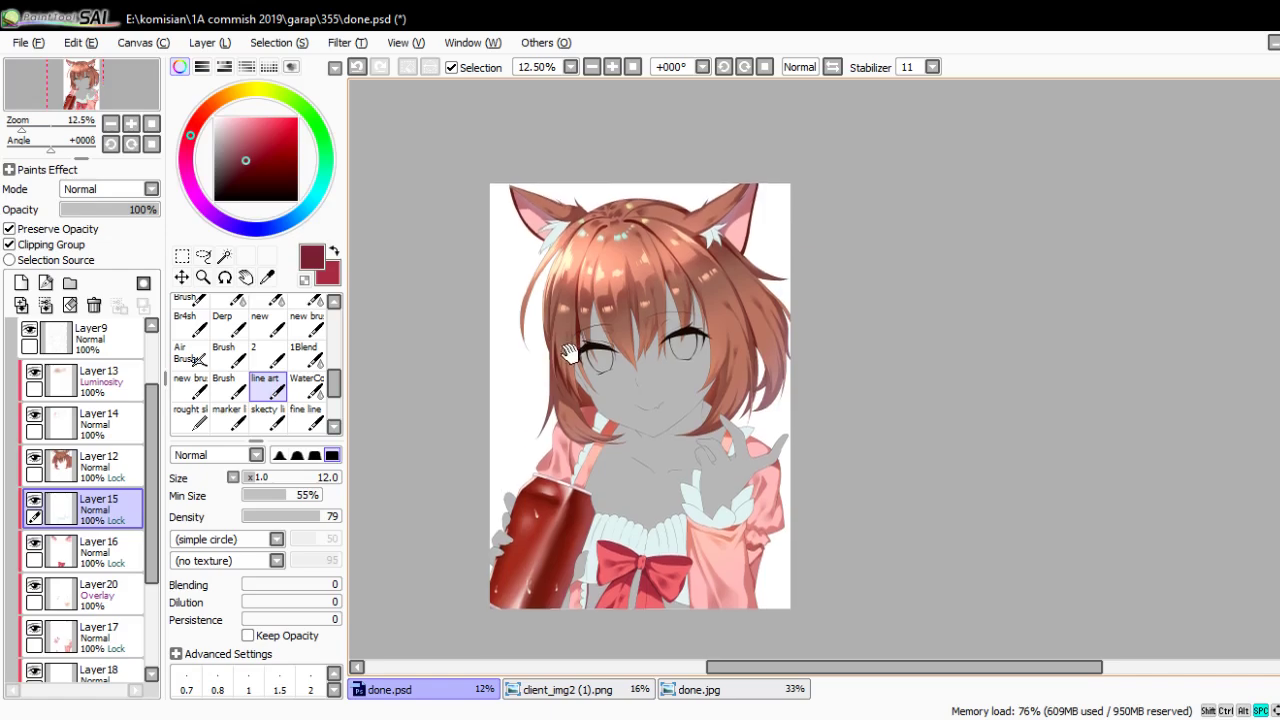
Mix a darker blue-grey shading colour starting from the hair's pale cyan
scroll(555, 265, up, 5)
scroll(620, 320, up, 3)
alt+click(542, 327)
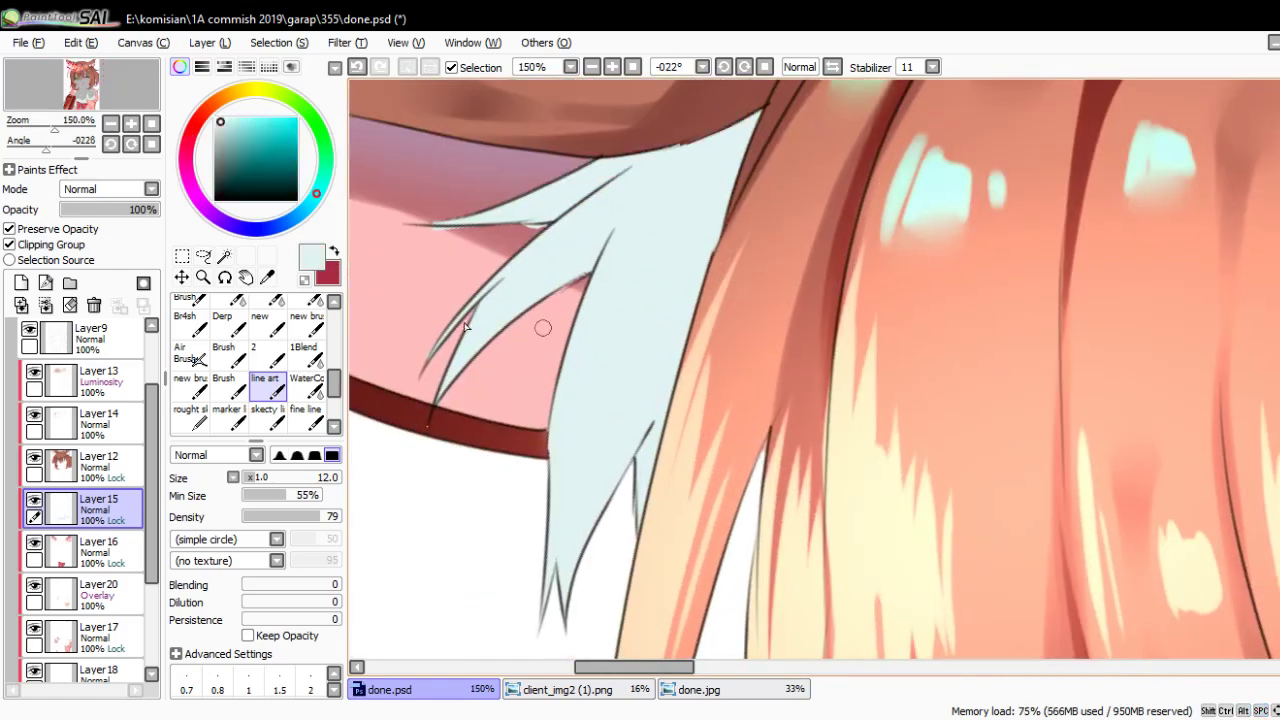
click(230, 146)
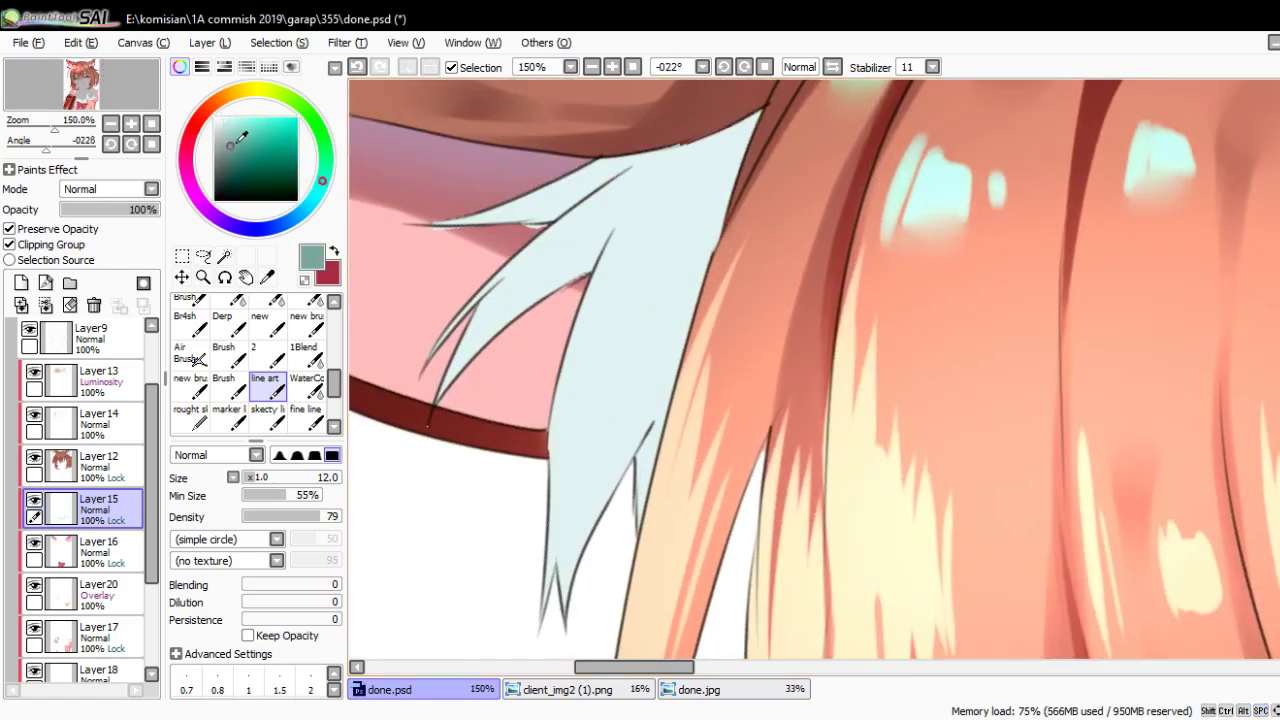
mouse_move(620, 380)
mouse_down()
mouse_move(657, 405)
mouse_move(576, 355)
mouse_up()
click(282, 224)
key(bracketright)
key(bracketright)
key(bracketright)
Paint blue-grey shading along the pale fur strand, redoing two stray strokes
drag(677, 410, 668, 455)
mouse_move(672, 380)
mouse_down()
mouse_move(655, 515)
mouse_move(645, 480)
mouse_up()
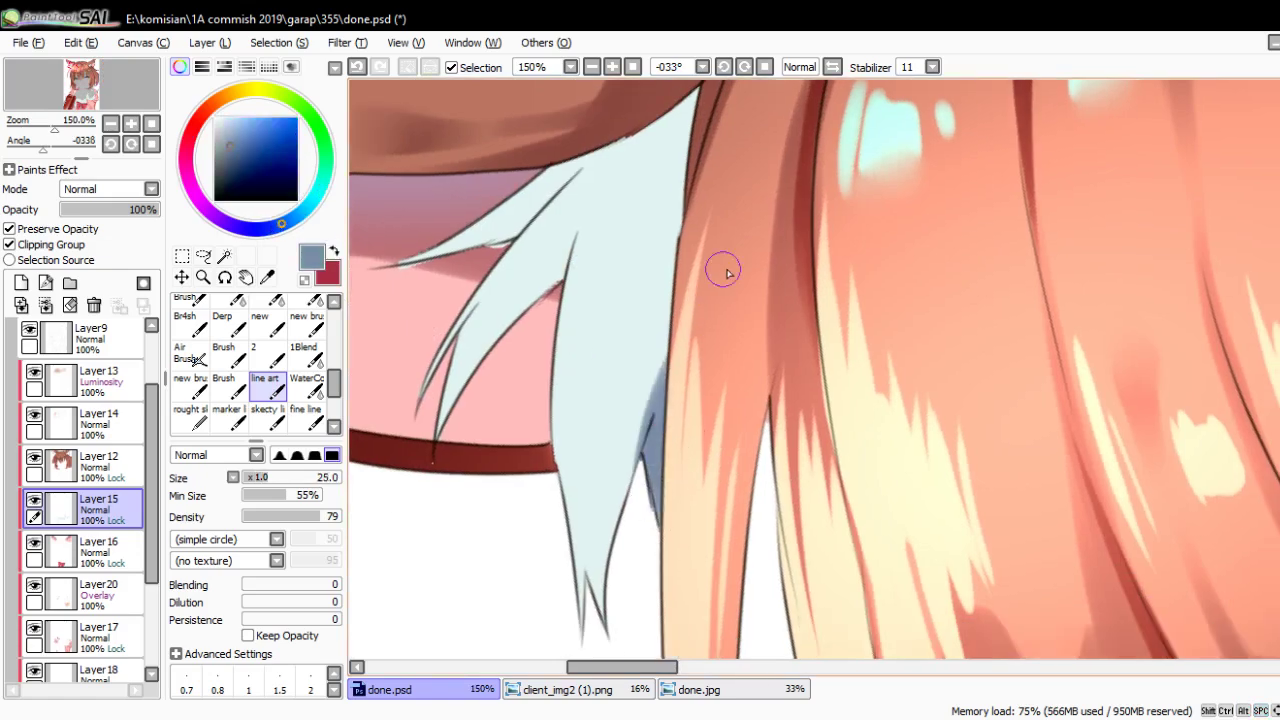
key(bracketleft)
key(bracketleft)
key(bracketleft)
drag(611, 631, 596, 520)
drag(592, 590, 590, 470)
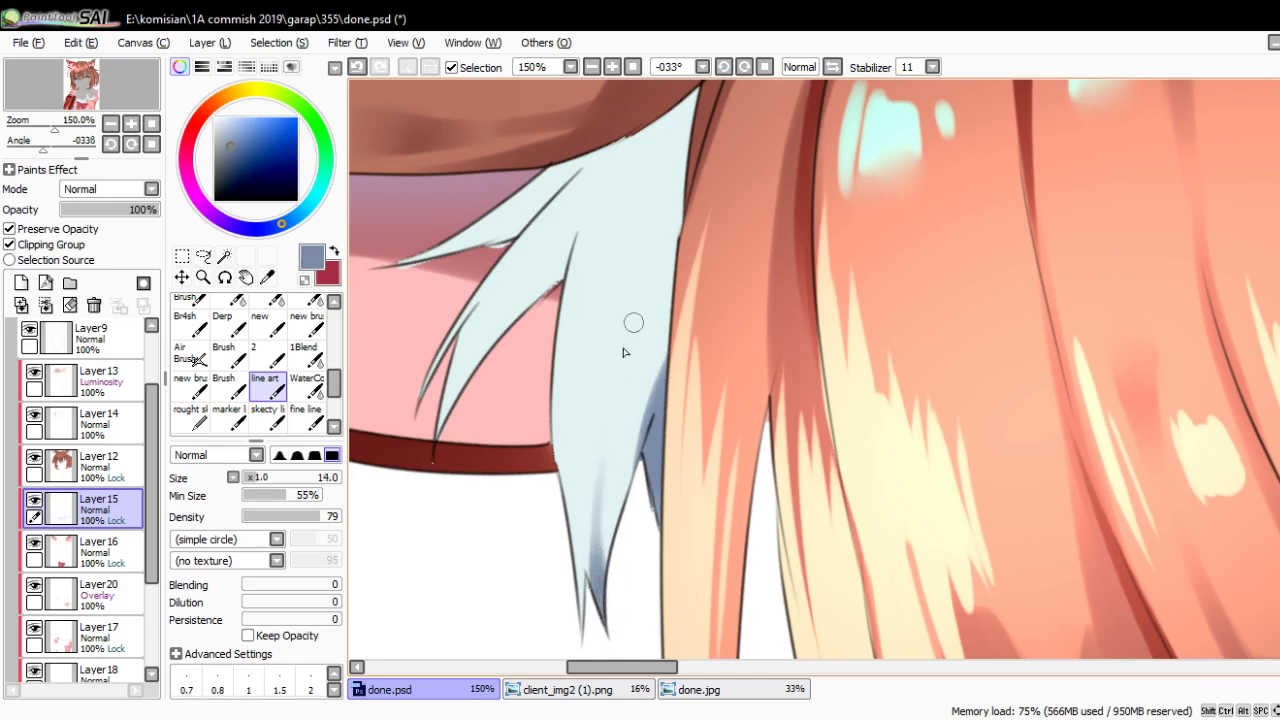
key(bracketleft)
drag(612, 400, 618, 345)
drag(682, 200, 648, 292)
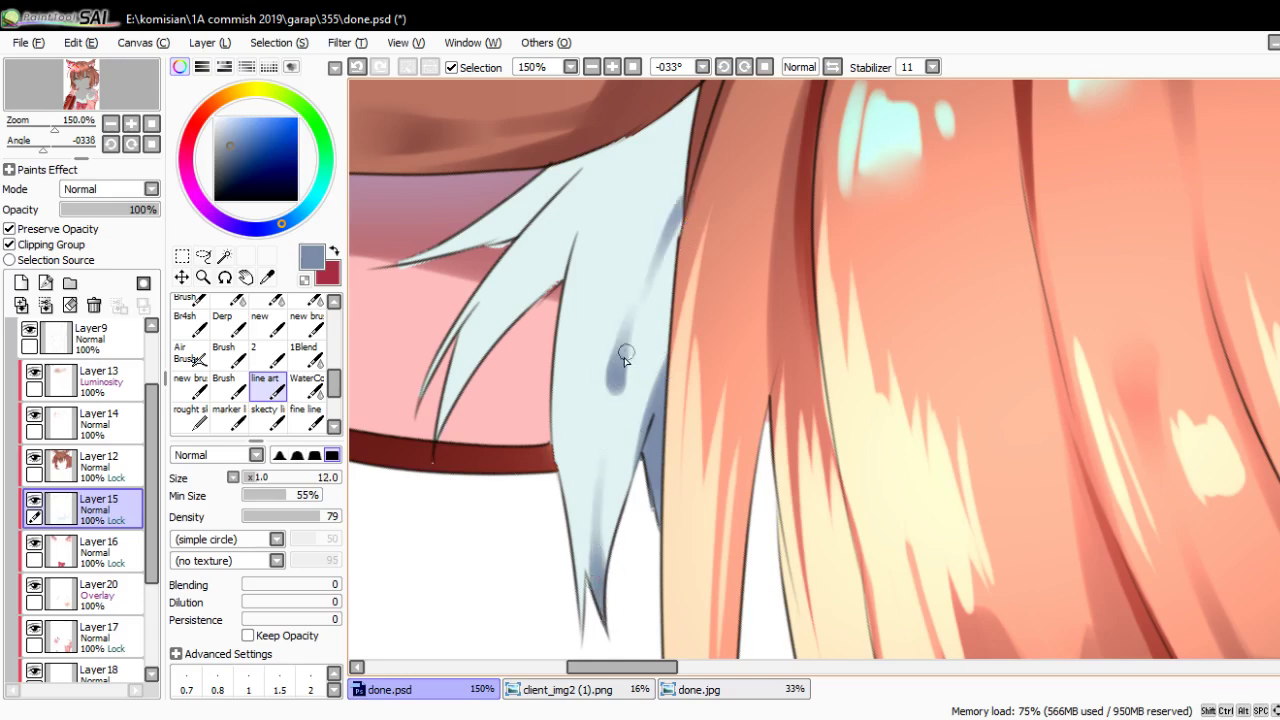
key(ctrl+z)
key(ctrl+z)
drag(629, 347, 618, 298)
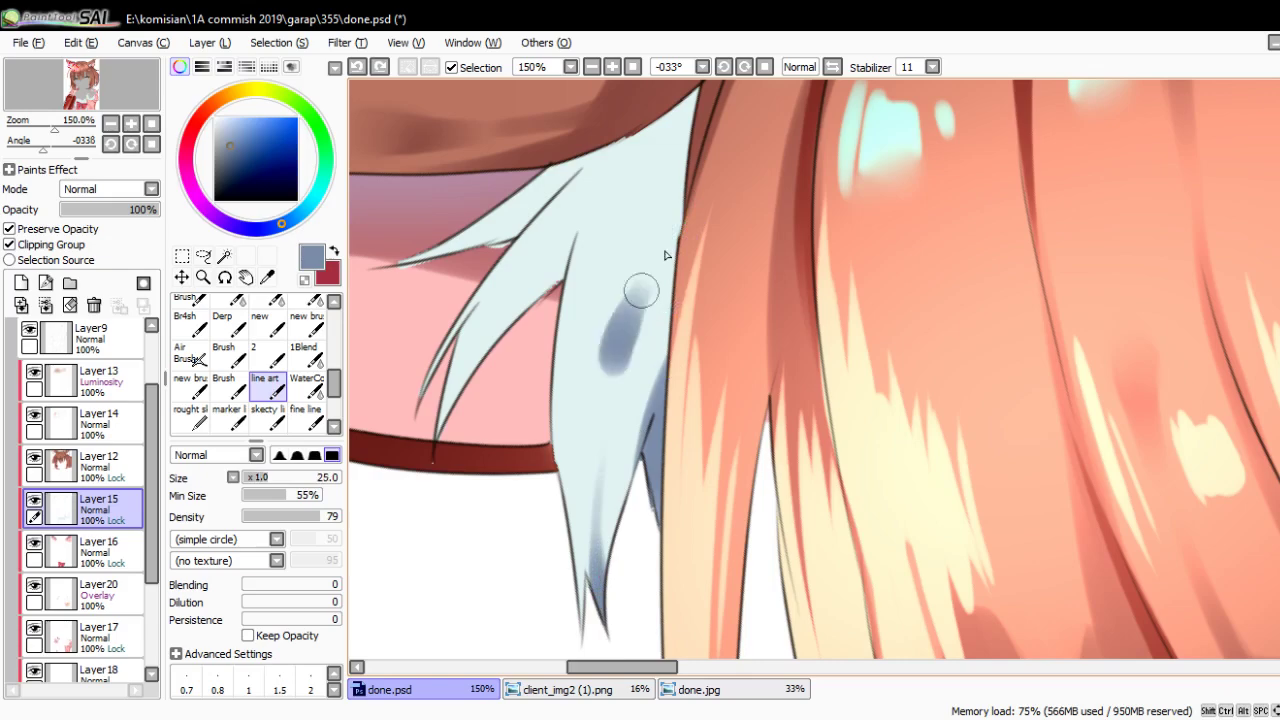
drag(668, 252, 658, 286)
Blend the fur-strand shading with WaterColor and darken its edges and the orange hair edge
click(307, 385)
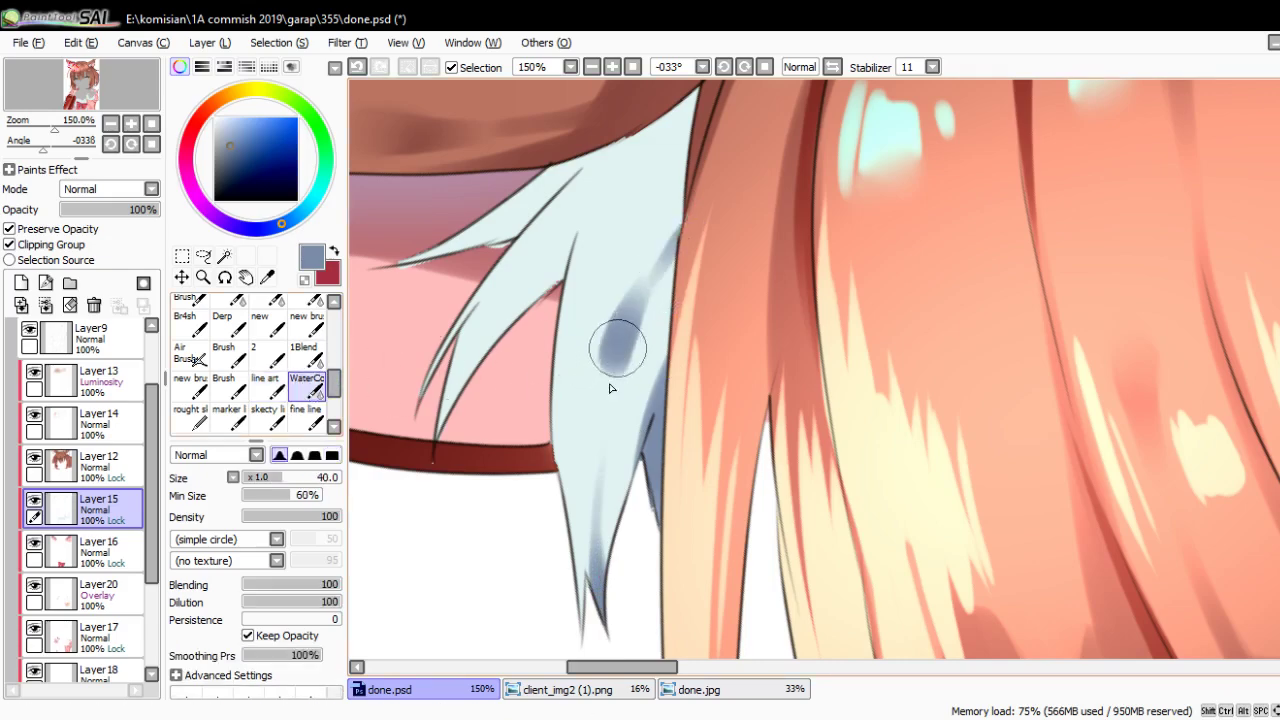
drag(615, 365, 594, 343)
drag(594, 400, 551, 403)
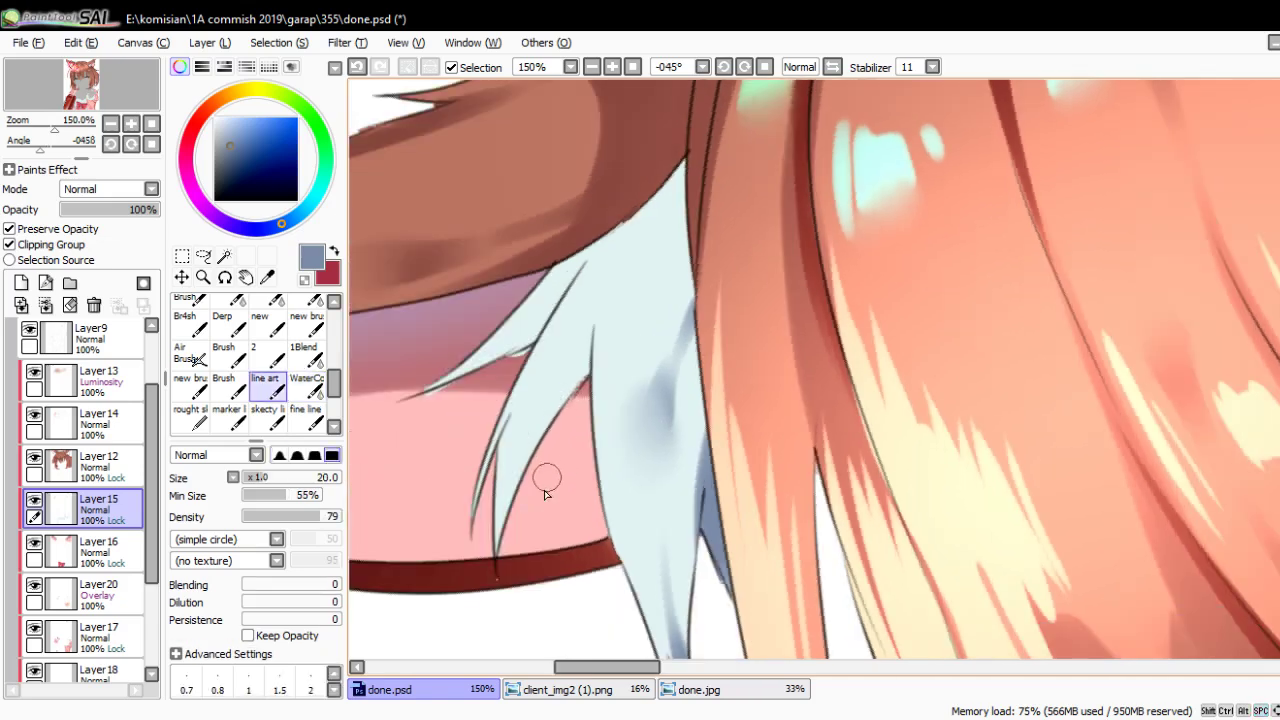
drag(545, 493, 625, 238)
key(bracketleft)
key(bracketleft)
key(bracketleft)
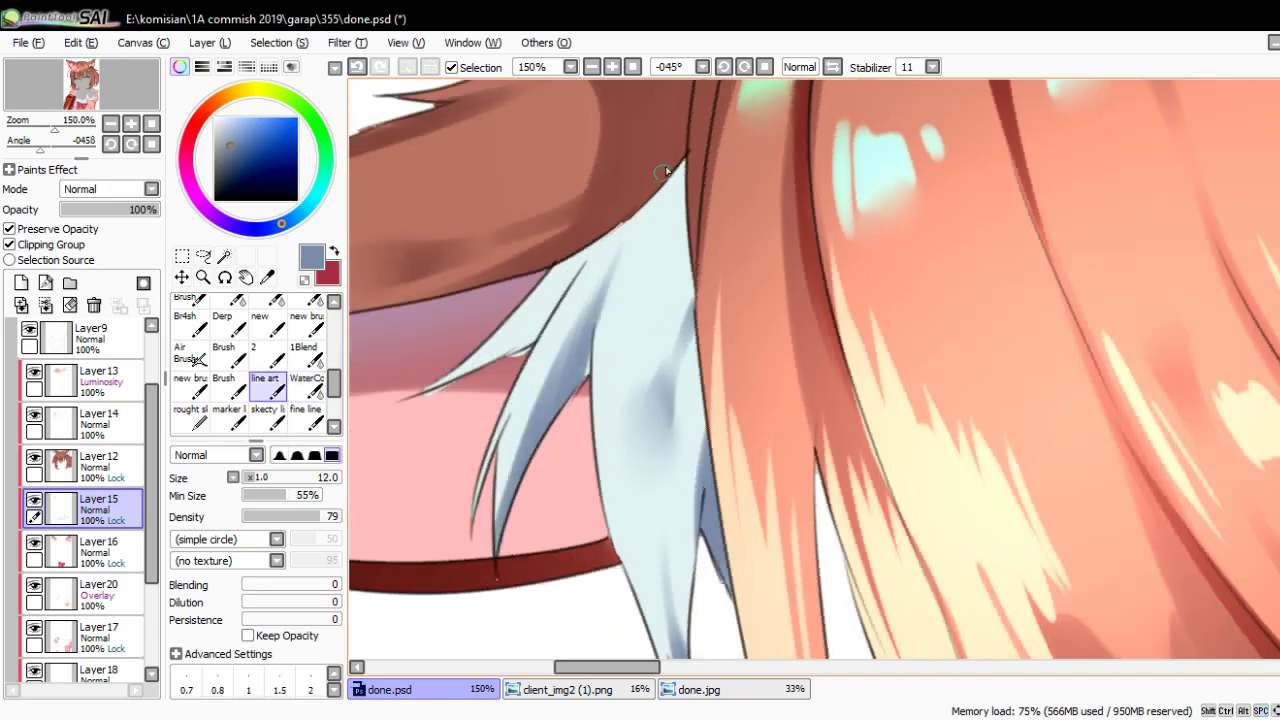
key(bracketright)
key(bracketright)
drag(405, 425, 580, 258)
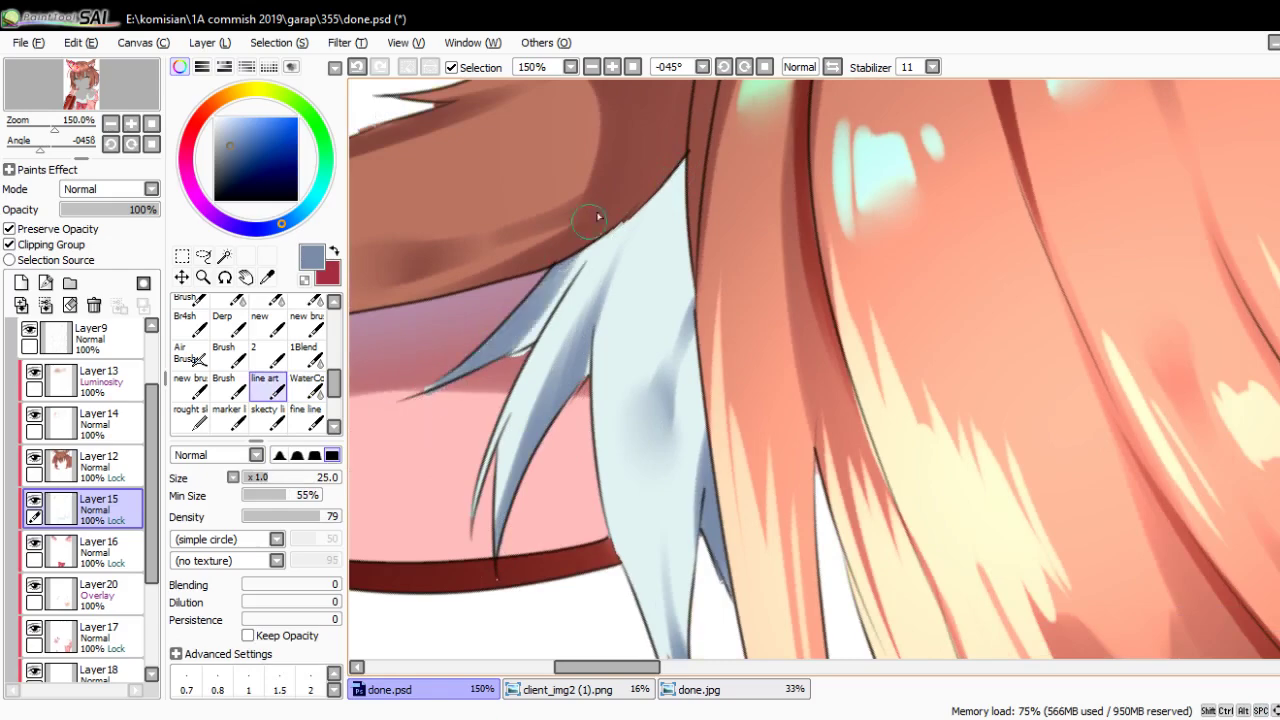
drag(500, 380, 622, 225)
mouse_move(725, 140)
mouse_down()
mouse_move(716, 290)
mouse_move(753, 457)
mouse_up()
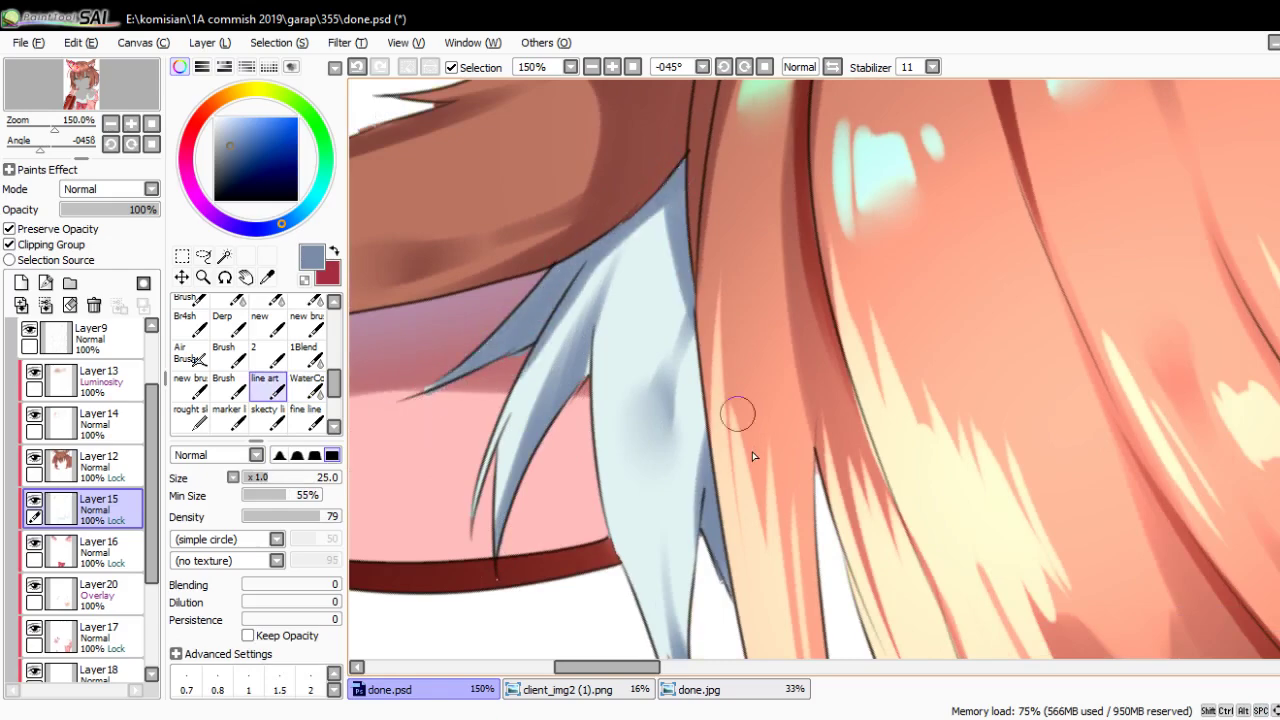
Bring the other ear's fur tuft into view and shade its left strand darker blue
scroll(753, 457, down, 5)
scroll(663, 457, up, 5)
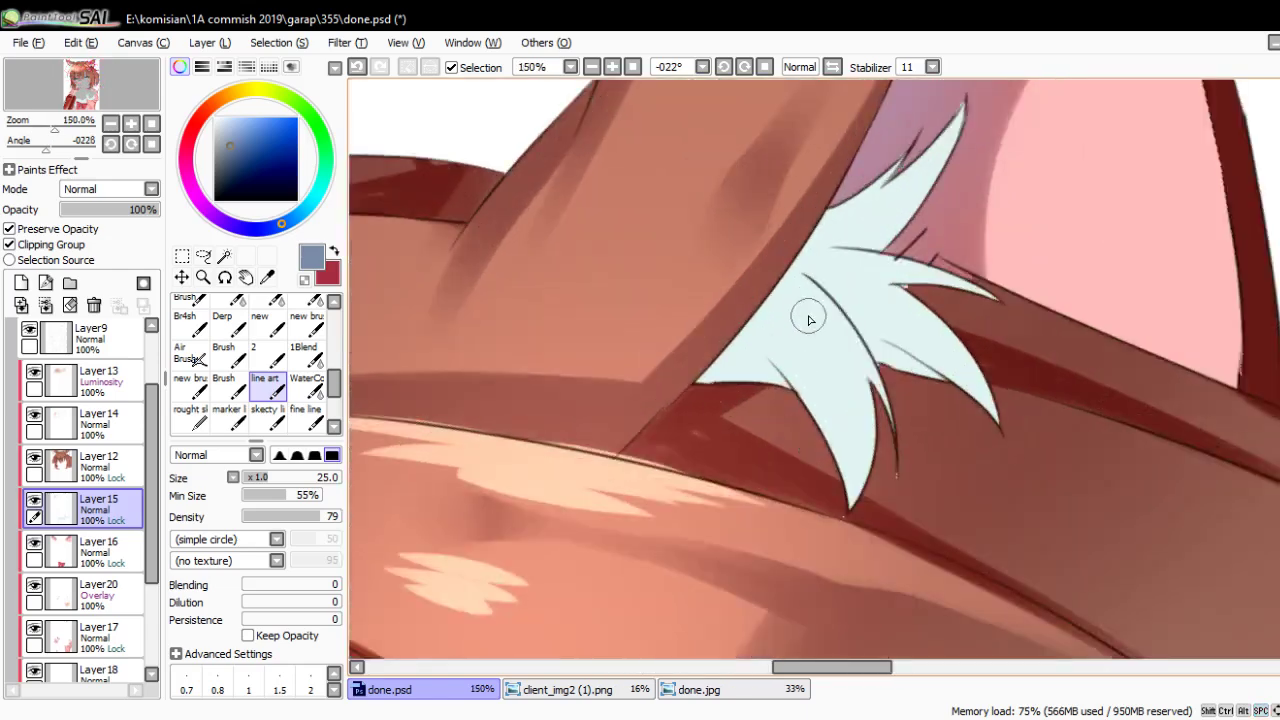
mouse_move(820, 306)
mouse_down()
mouse_move(725, 293)
mouse_move(780, 374)
mouse_move(770, 472)
mouse_up()
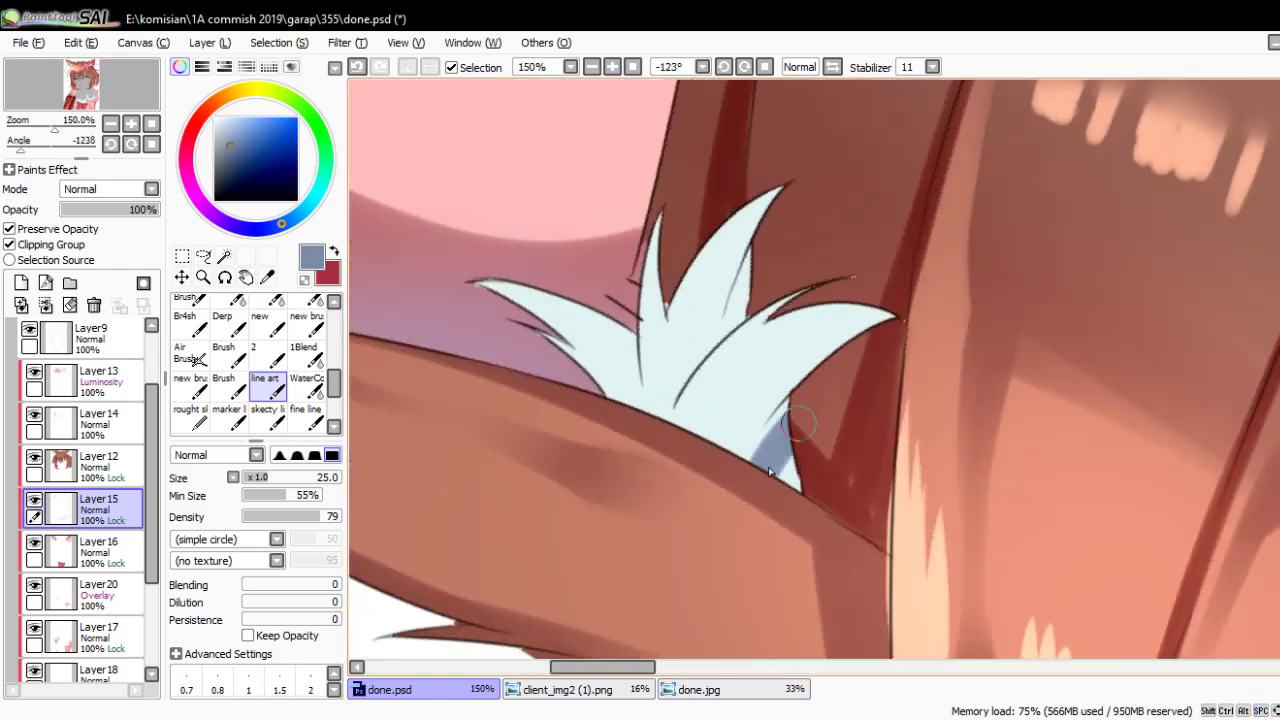
mouse_move(828, 400)
mouse_down()
mouse_move(706, 449)
mouse_move(646, 391)
mouse_move(668, 357)
mouse_move(650, 442)
mouse_up()
key(bracketright)
drag(660, 378, 646, 470)
key(bracketleft)
drag(590, 368, 628, 452)
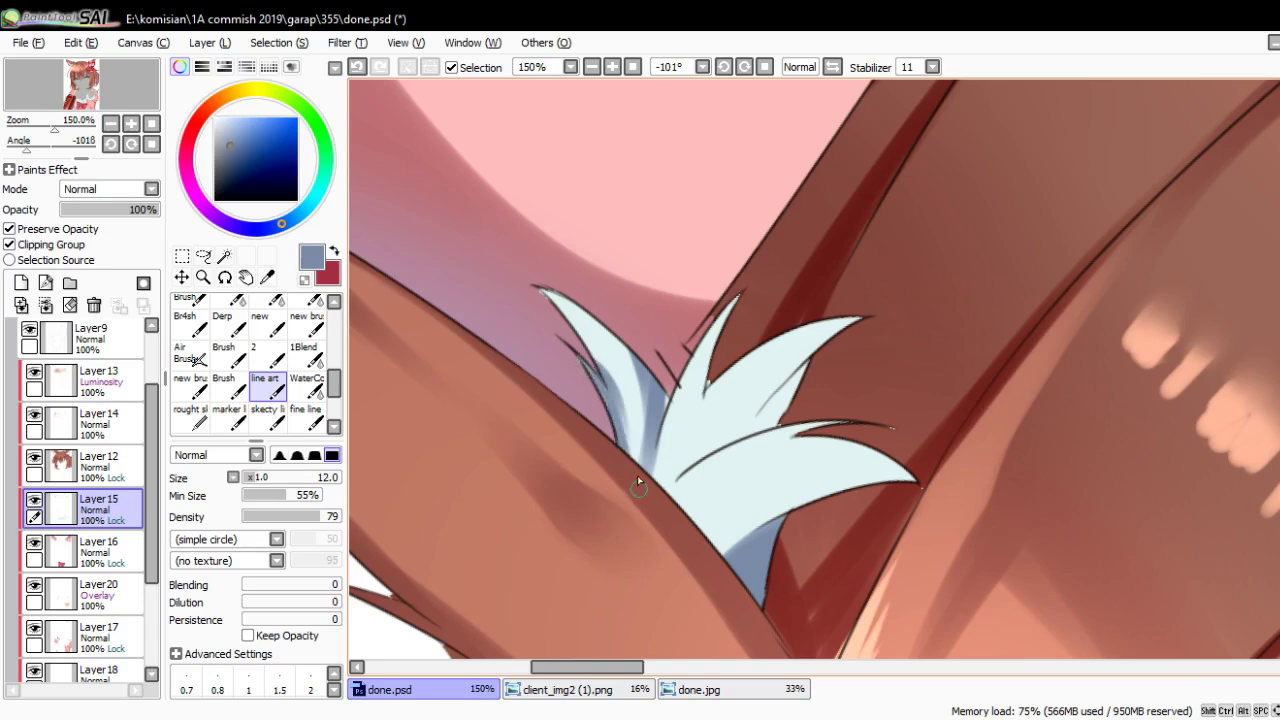
mouse_move(562, 294)
mouse_down()
mouse_move(606, 374)
mouse_move(590, 352)
mouse_move(670, 445)
mouse_up()
Shade down the tuft's centre fur strands and the right strand's left edge
drag(697, 394, 728, 474)
drag(715, 324, 730, 518)
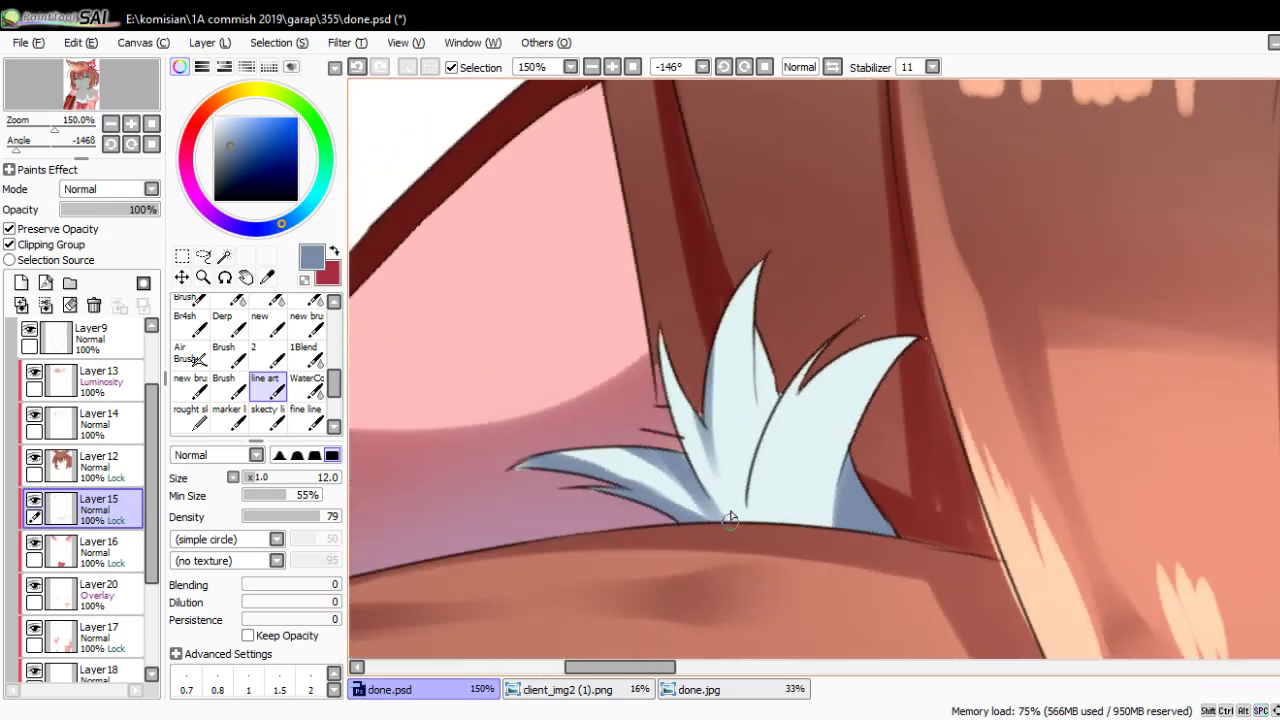
drag(770, 306, 740, 482)
drag(768, 340, 742, 520)
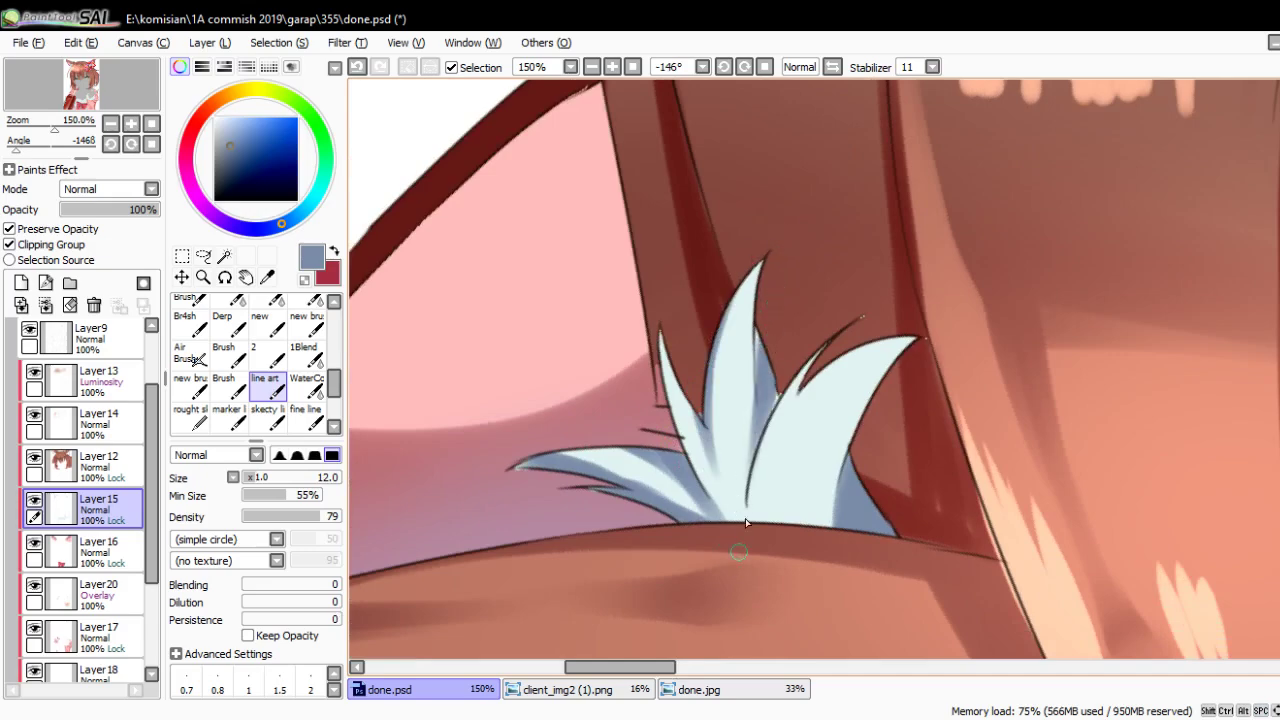
drag(745, 566, 800, 540)
drag(800, 335, 780, 465)
drag(855, 288, 790, 460)
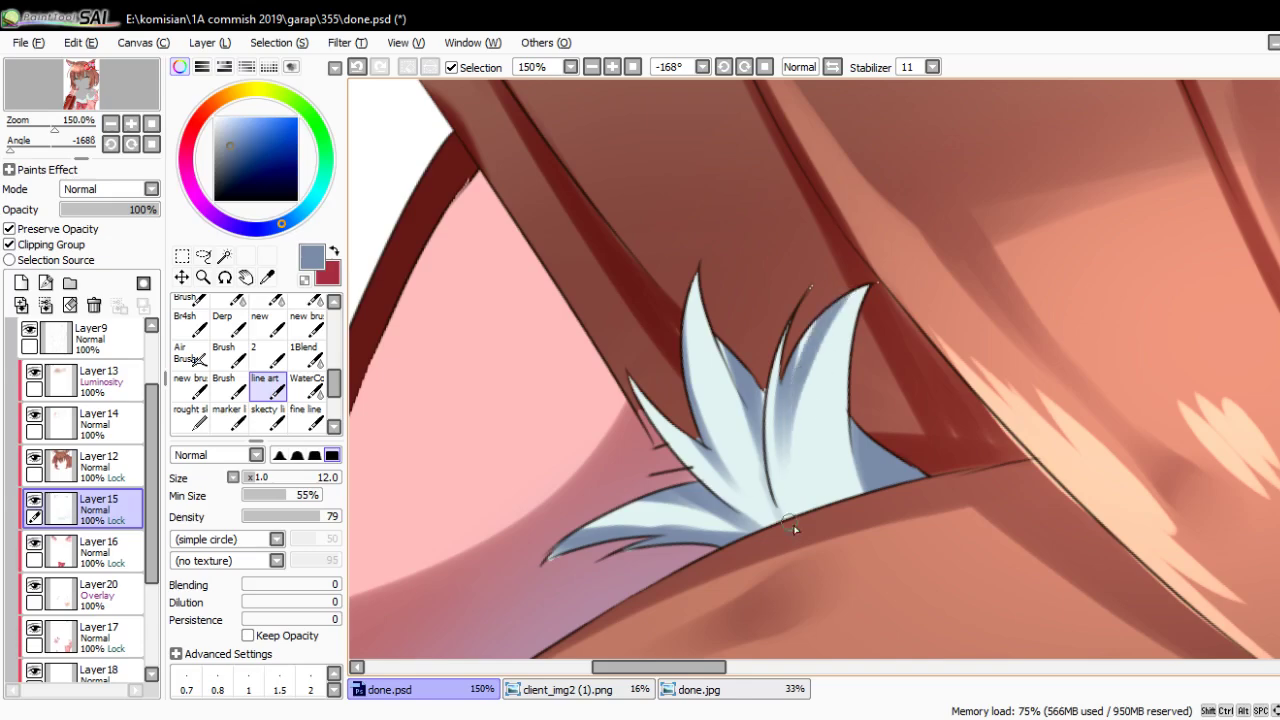
drag(790, 402, 785, 490)
drag(816, 318, 795, 378)
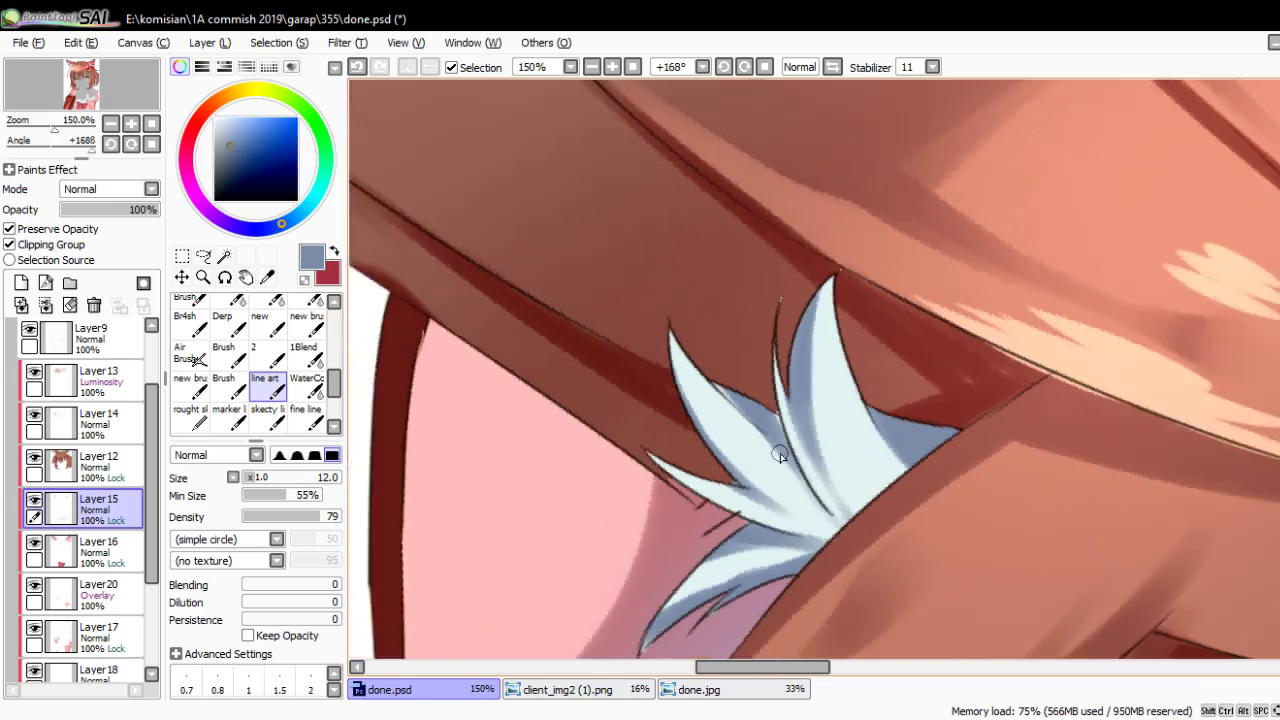
scroll(780, 453, down, 5)
scroll(777, 453, down, 1)
Shade the collar strip under the hair and the collar tip near the fingertip
scroll(760, 453, up, 1)
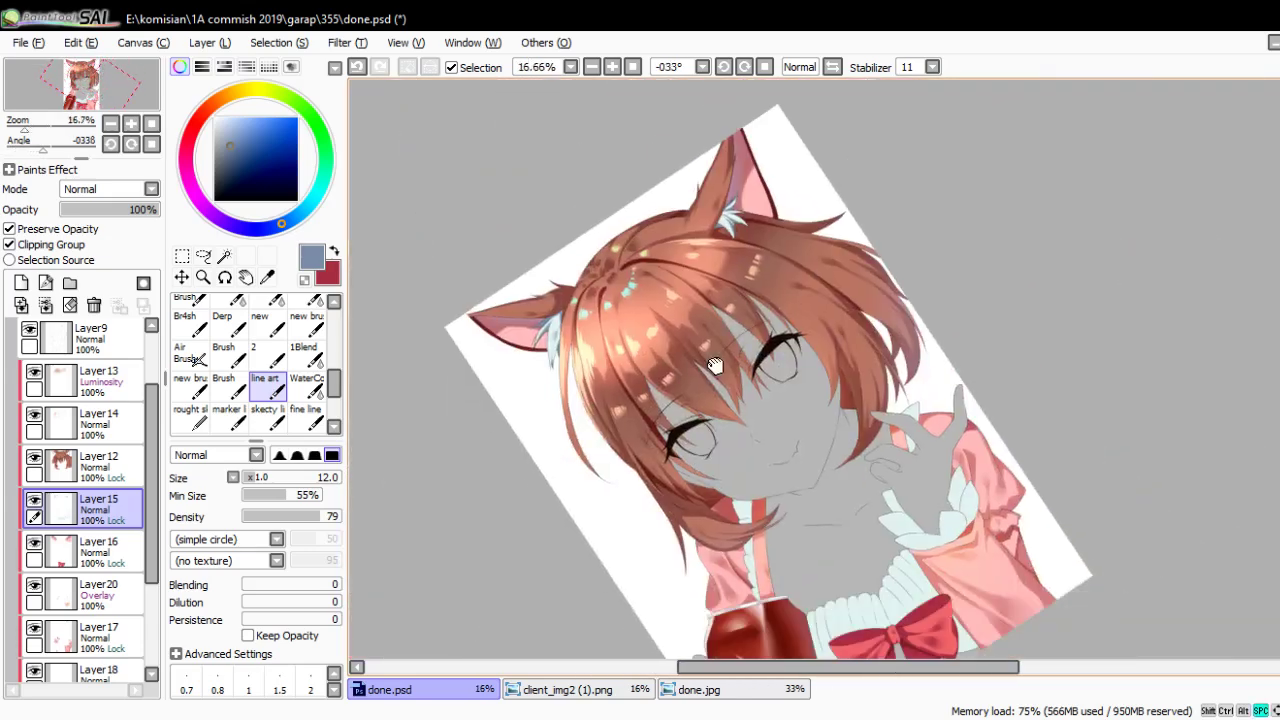
drag(760, 453, 700, 400)
scroll(680, 386, up, 1)
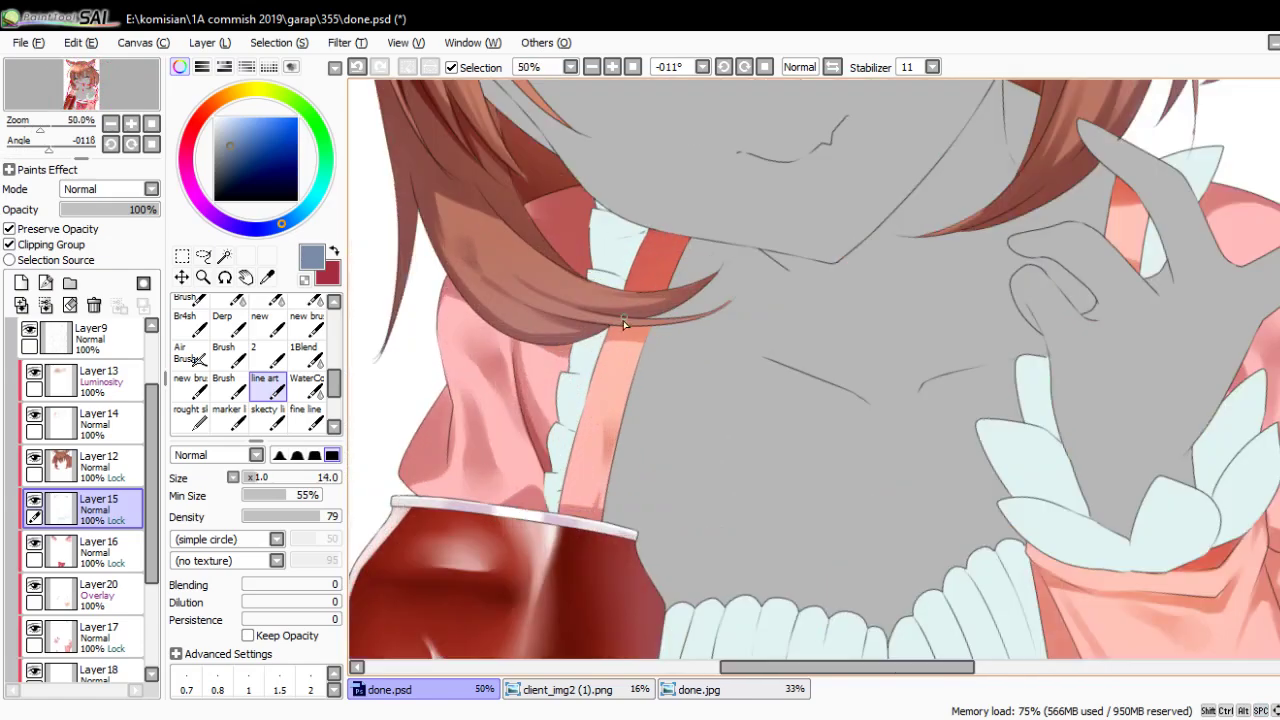
key(bracketright)
key(bracketright)
key(bracketright)
drag(590, 330, 620, 240)
mouse_move(590, 299)
mouse_down()
mouse_move(600, 210)
mouse_move(660, 215)
mouse_up()
drag(943, 295, 648, 317)
drag(893, 203, 922, 178)
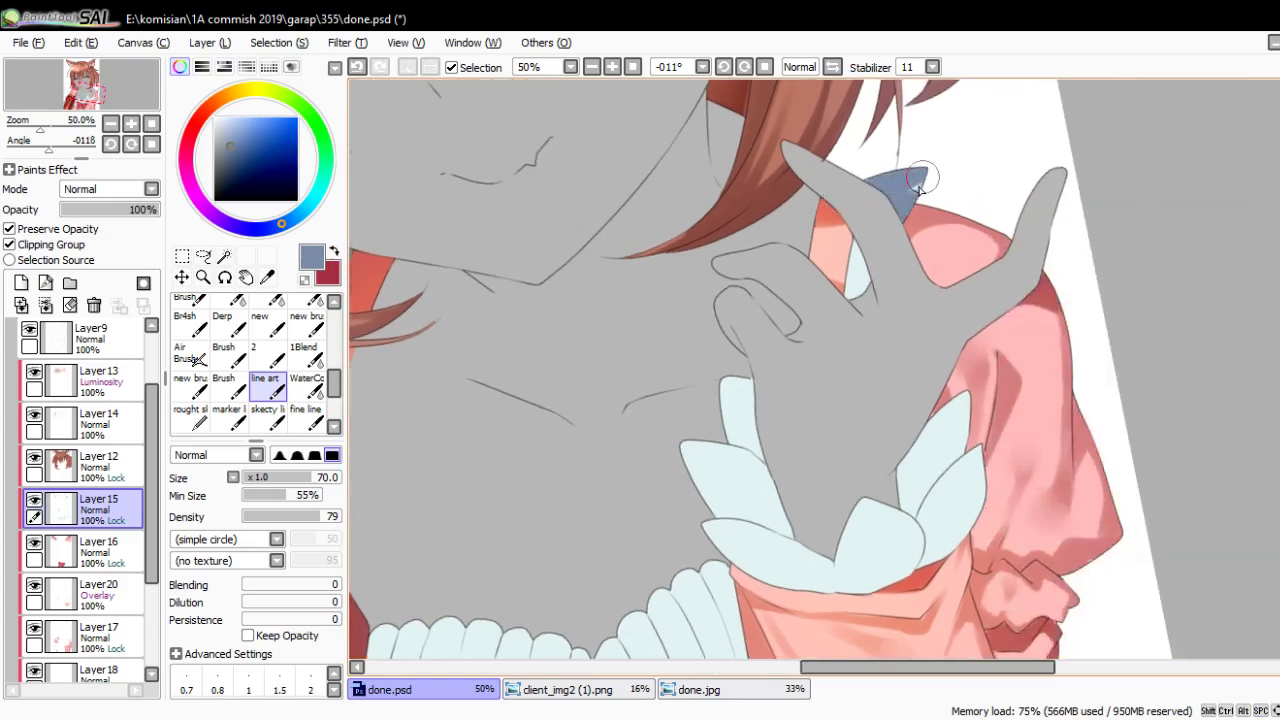
Paint blue-grey shadow along the frill behind and right of the bow, retrying stray strokes
scroll(906, 194, down, 5)
scroll(729, 348, down, 5)
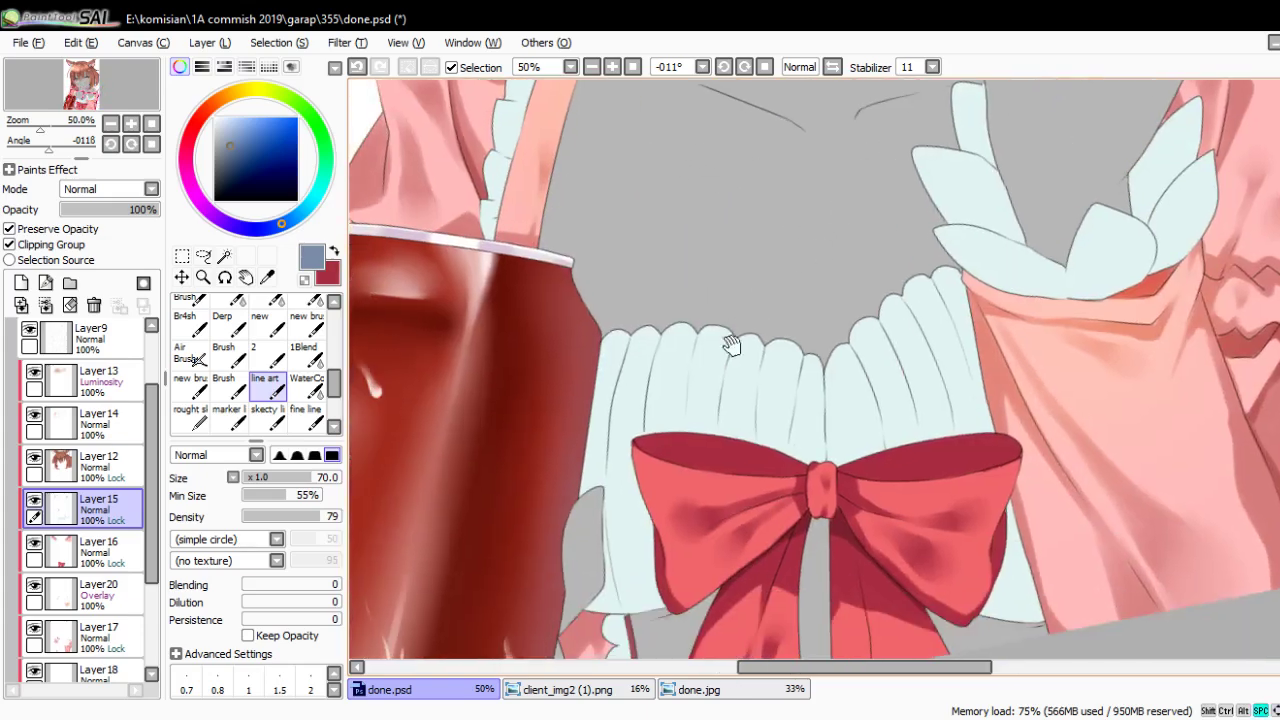
scroll(738, 290, down, 5)
scroll(738, 290, down, 2)
scroll(829, 263, down, 3)
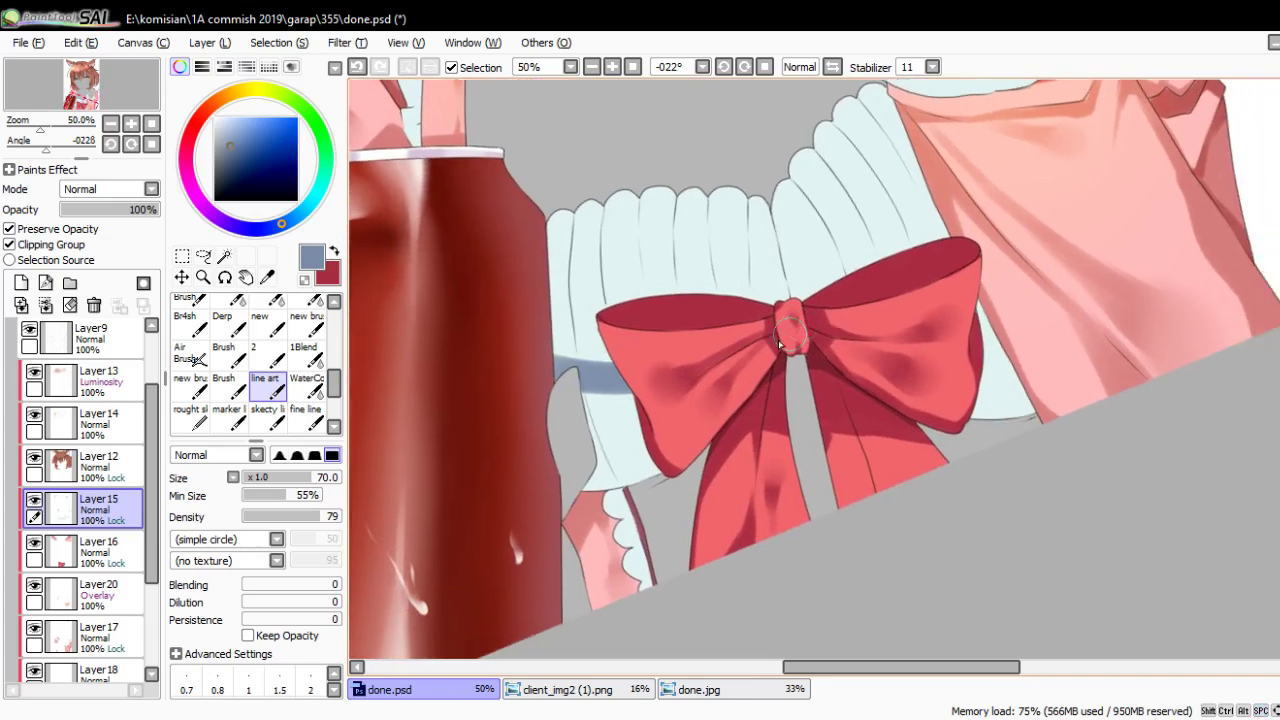
drag(552, 362, 848, 256)
key(ctrl+z)
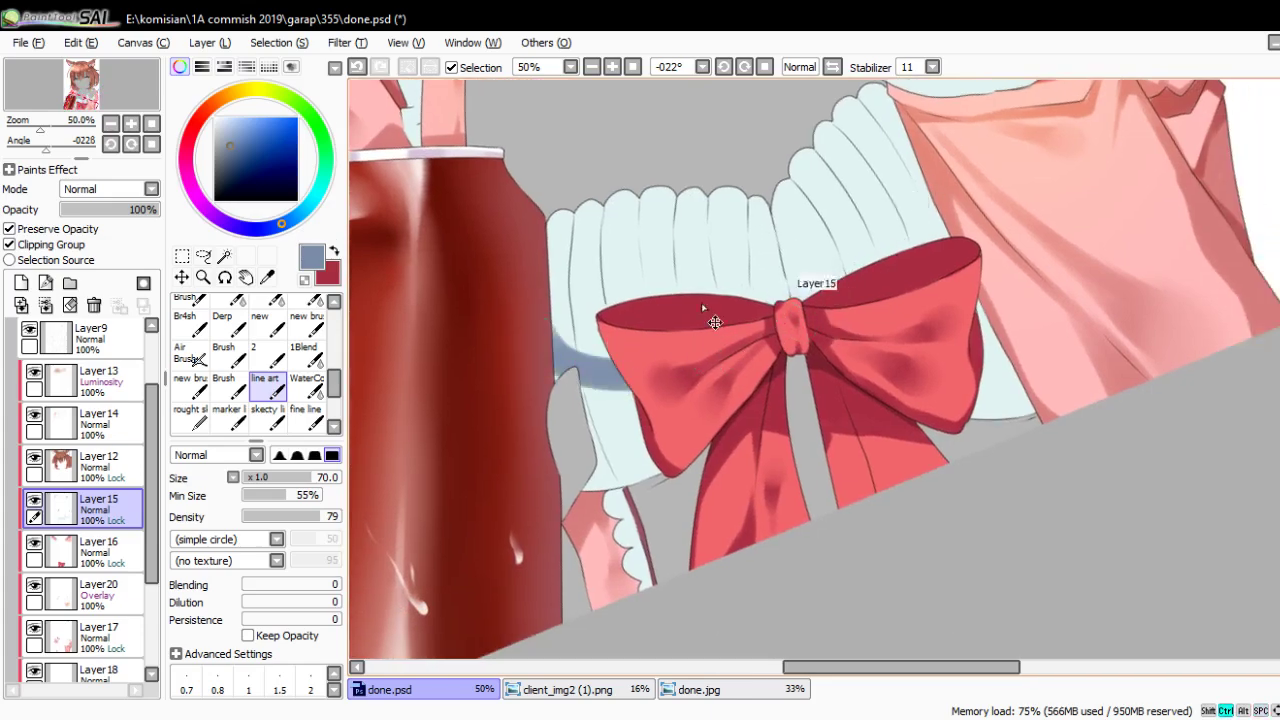
drag(548, 356, 830, 284)
key(ctrl+z)
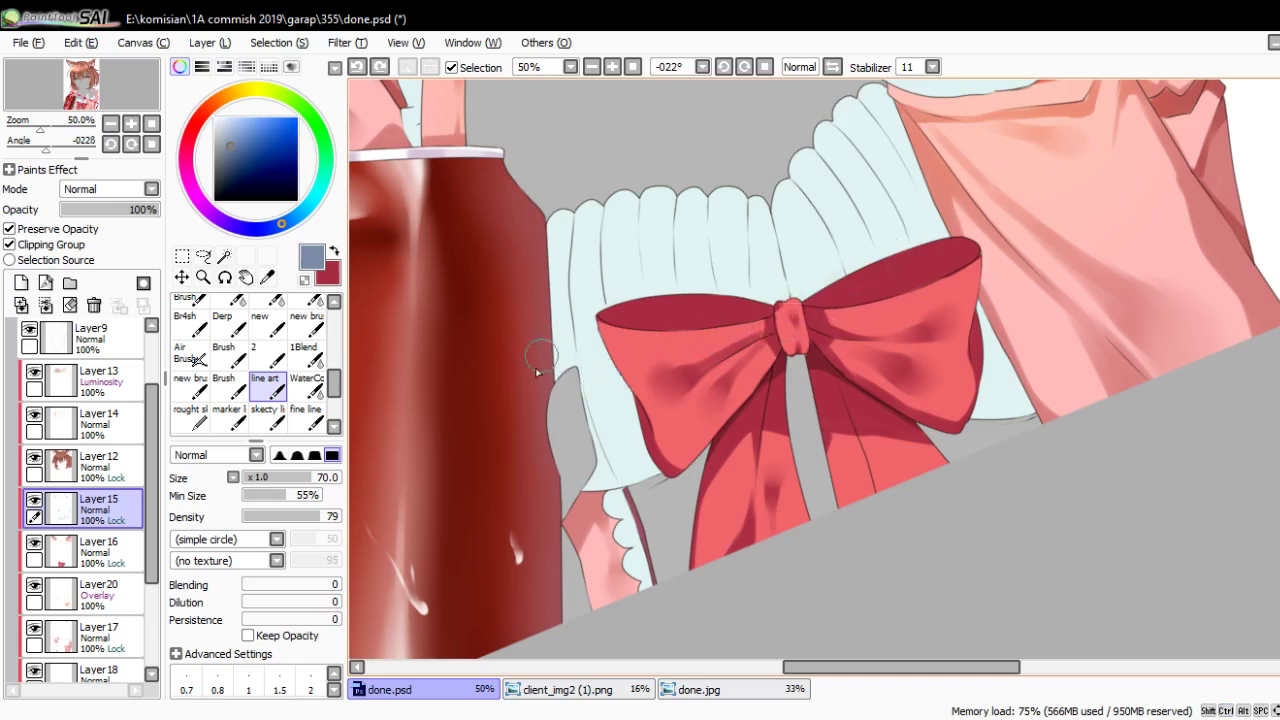
mouse_move(534, 366)
mouse_down()
mouse_move(850, 250)
mouse_move(645, 385)
mouse_up()
key(ctrl+z)
drag(740, 360, 995, 318)
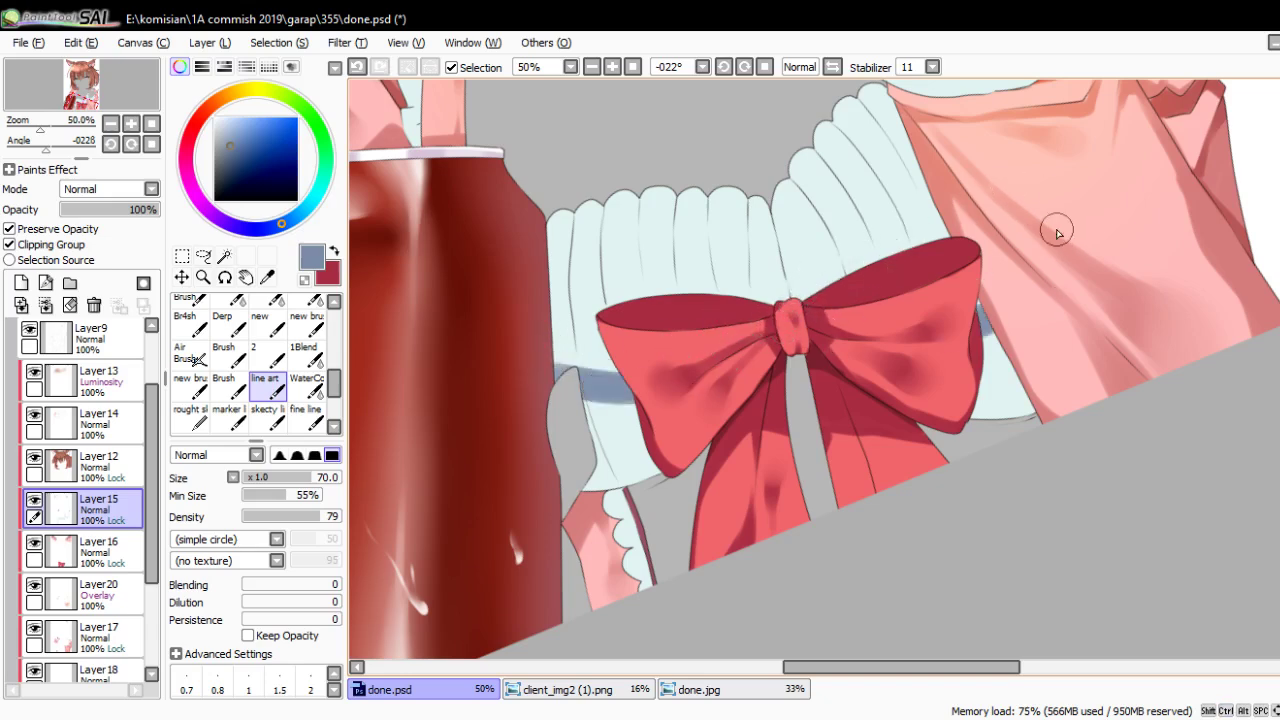
mouse_move(640, 412)
mouse_down()
mouse_move(548, 404)
mouse_move(580, 450)
mouse_up()
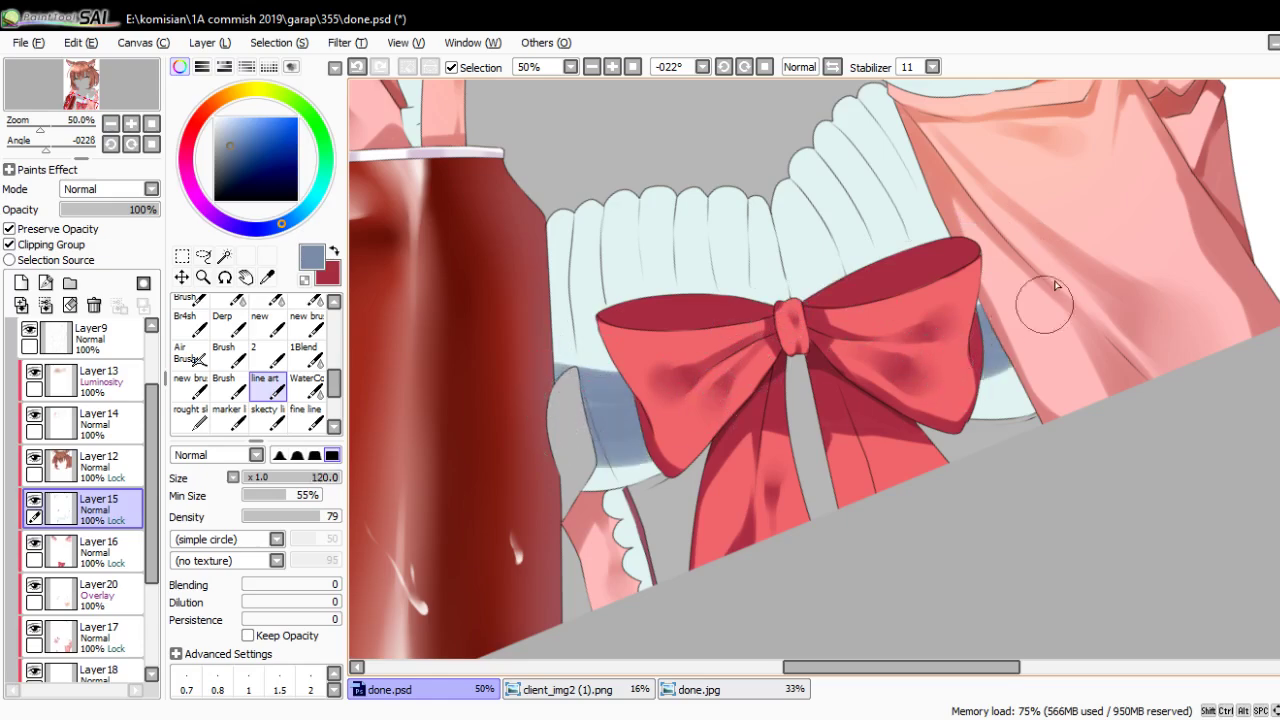
Soften the frill shading left of the bow with the WaterColor brush
click(305, 385)
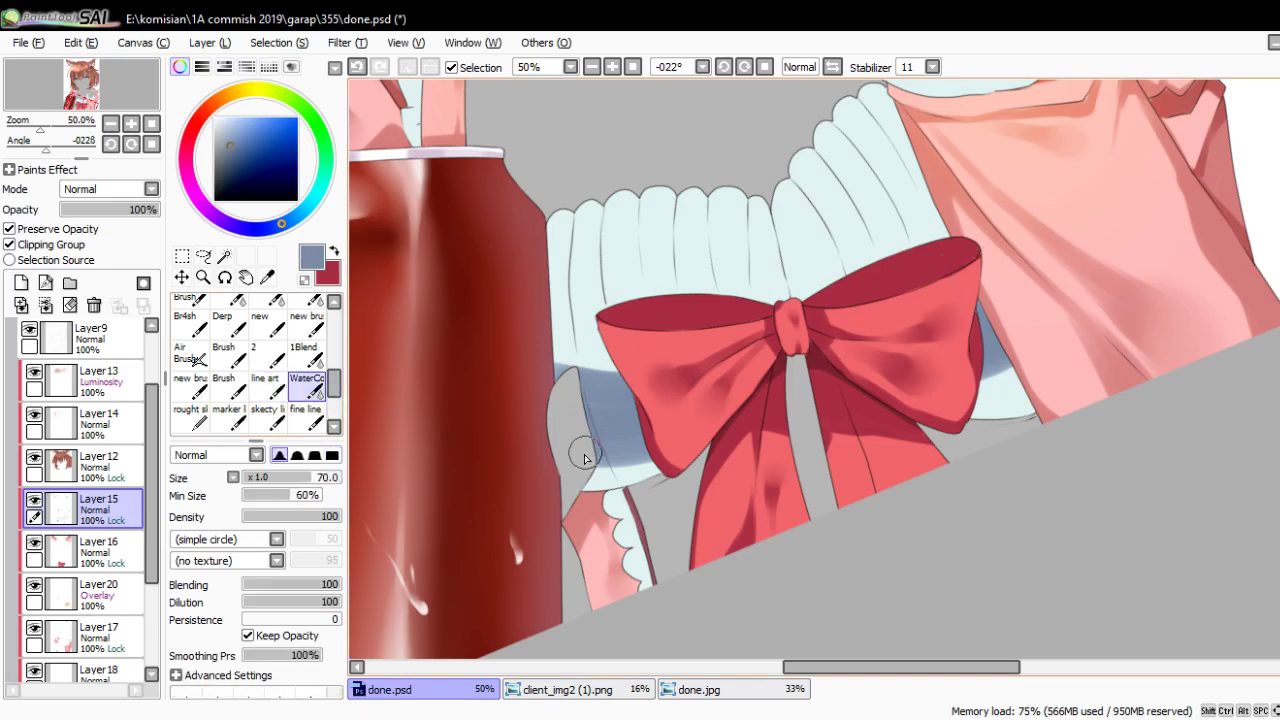
mouse_move(585, 459)
mouse_down()
mouse_move(560, 490)
mouse_move(640, 440)
mouse_up()
key(])
key(])
key(])
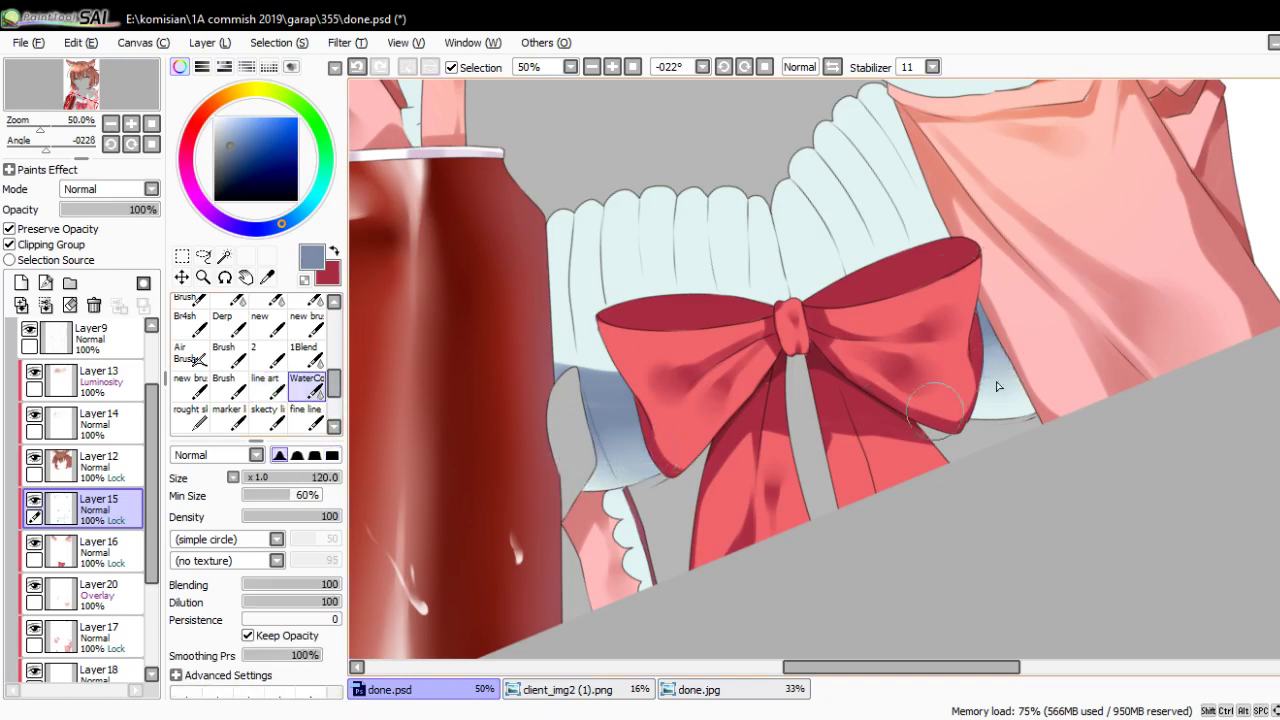
key(n)
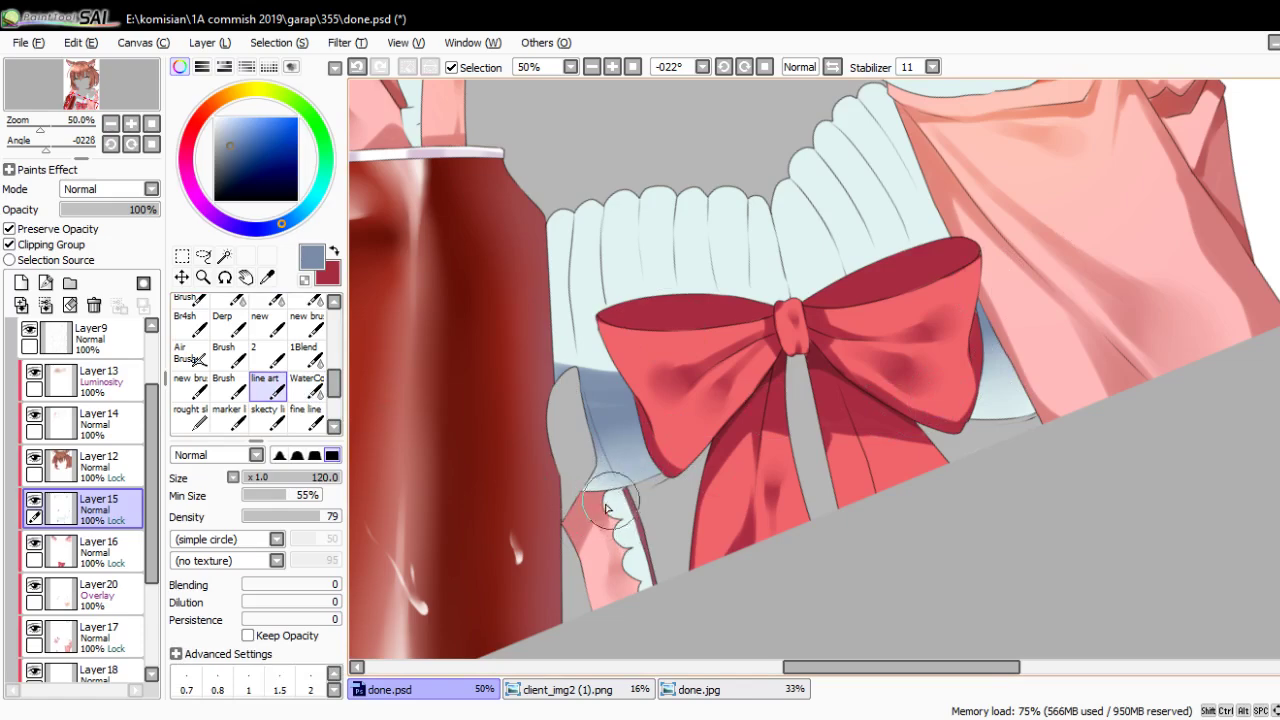
key(bracketleft)
key(bracketleft)
key(bracketleft)
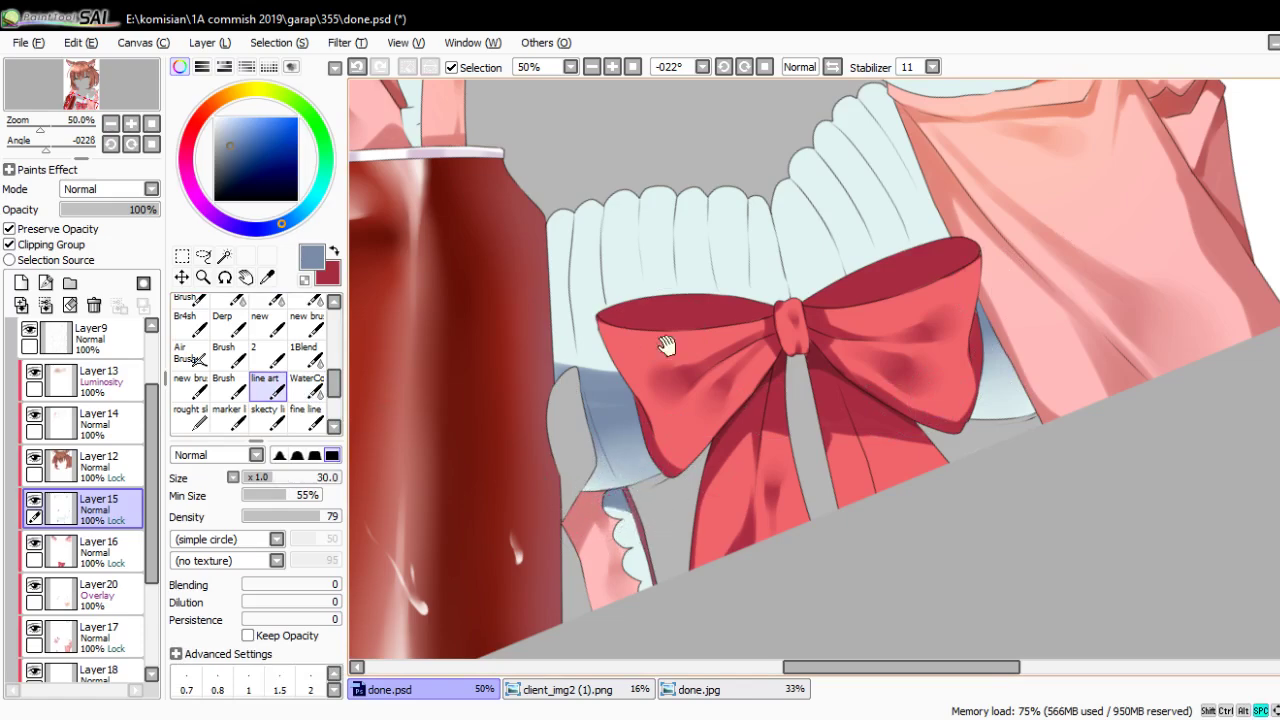
scroll(666, 343, up, 2)
scroll(813, 423, up, 2)
scroll(757, 457, up, 2)
Paint blue-grey shadow over the first pale collar piece and along its point's edge
scroll(704, 412, down, 2)
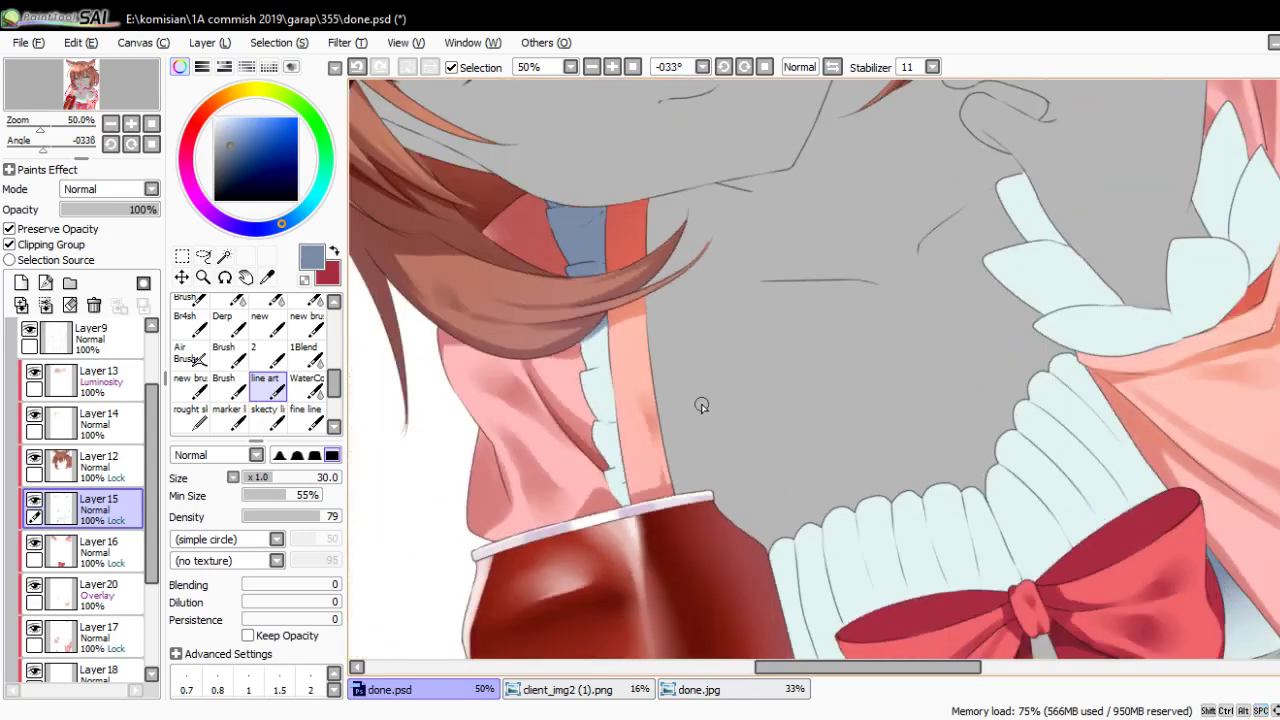
scroll(700, 406, down, 2)
scroll(657, 428, up, 2)
scroll(988, 226, down, 1)
scroll(992, 231, down, 2)
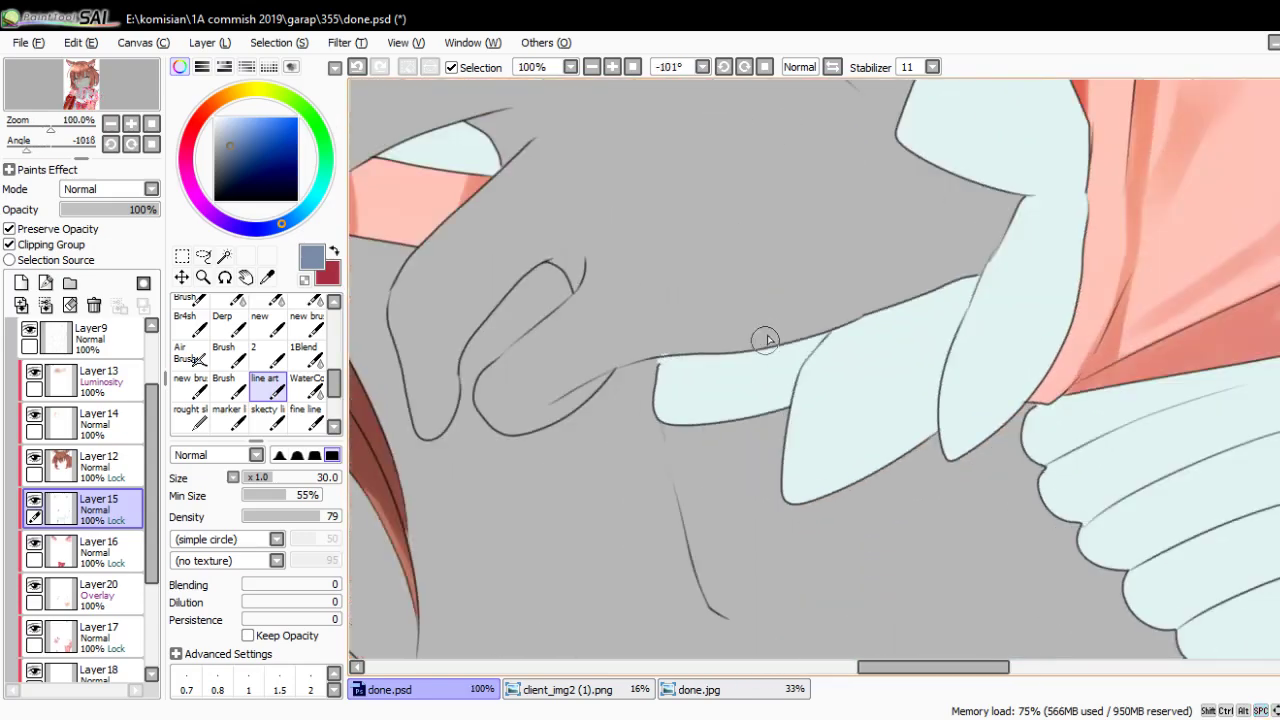
key(bracketright)
key(bracketright)
mouse_move(663, 434)
mouse_down()
mouse_move(731, 323)
mouse_move(729, 429)
mouse_move(837, 282)
mouse_up()
key(bracketleft)
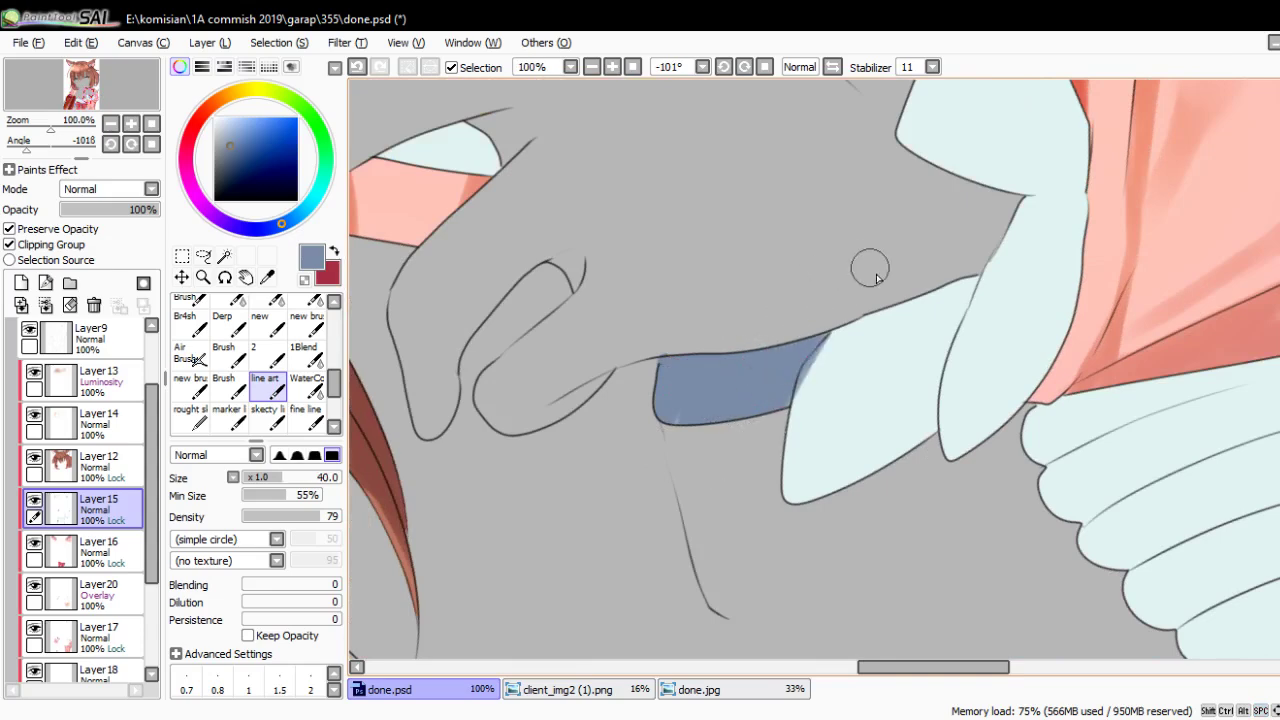
key(bracketleft)
key(bracketleft)
key(bracketleft)
mouse_move(796, 486)
mouse_down()
mouse_move(871, 337)
mouse_move(945, 300)
mouse_up()
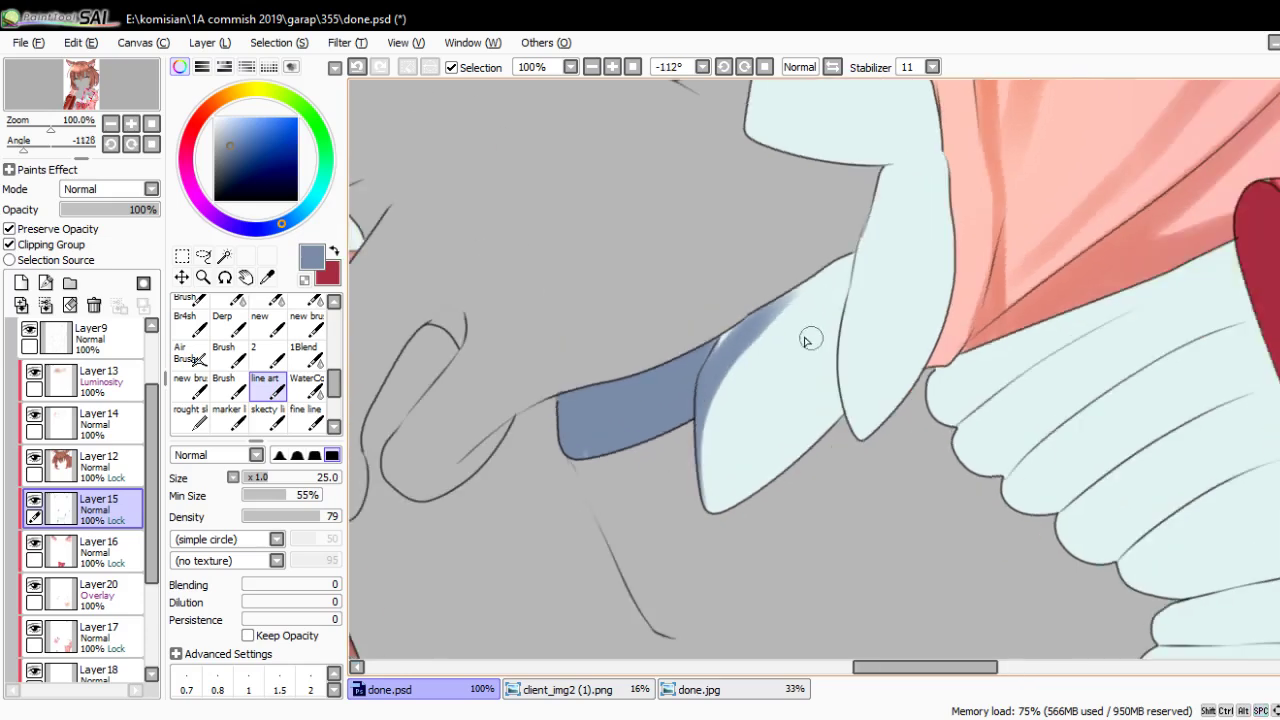
Shade both edges of the upper collar piece and add a thin blue-grey fold shadow
scroll(809, 337, down, 1)
mouse_move(712, 374)
mouse_down()
mouse_move(794, 297)
mouse_move(843, 457)
mouse_move(797, 297)
mouse_up()
drag(824, 354, 830, 240)
drag(830, 240, 838, 400)
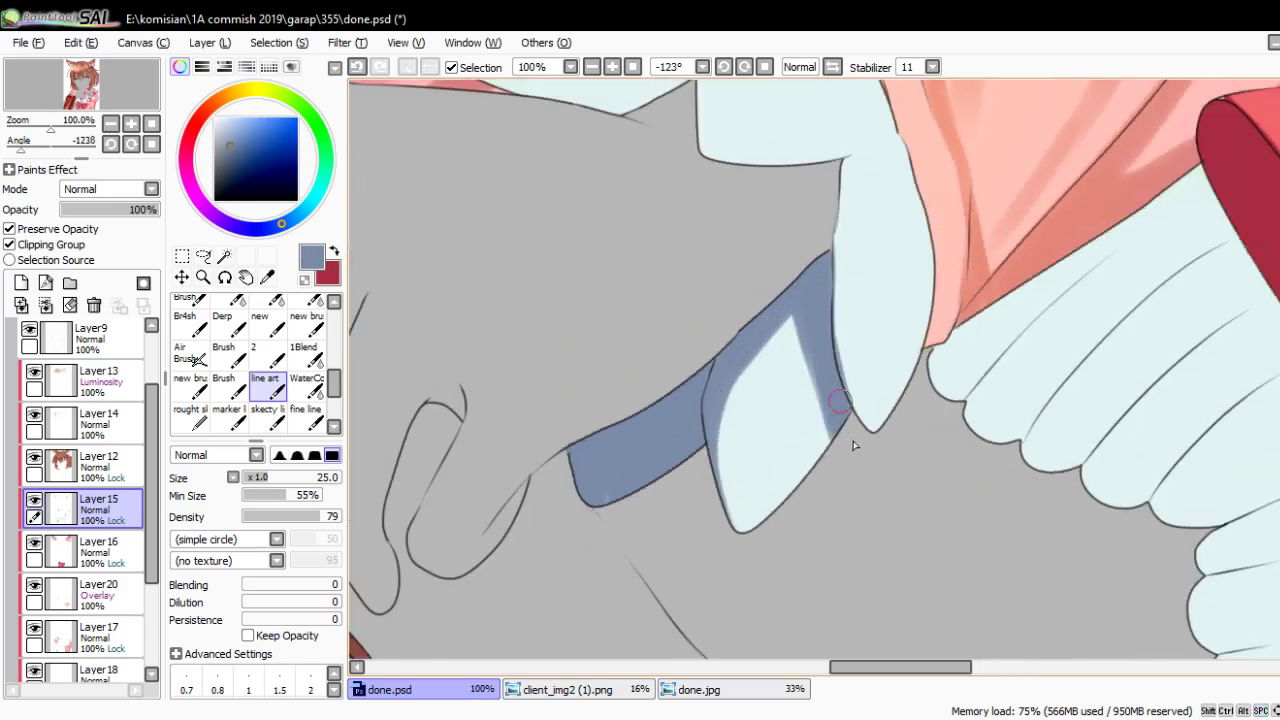
mouse_move(769, 297)
mouse_down()
mouse_move(771, 451)
mouse_move(737, 437)
mouse_move(740, 385)
mouse_move(812, 214)
mouse_up()
mouse_move(692, 355)
mouse_down()
mouse_move(807, 125)
mouse_move(728, 238)
mouse_up()
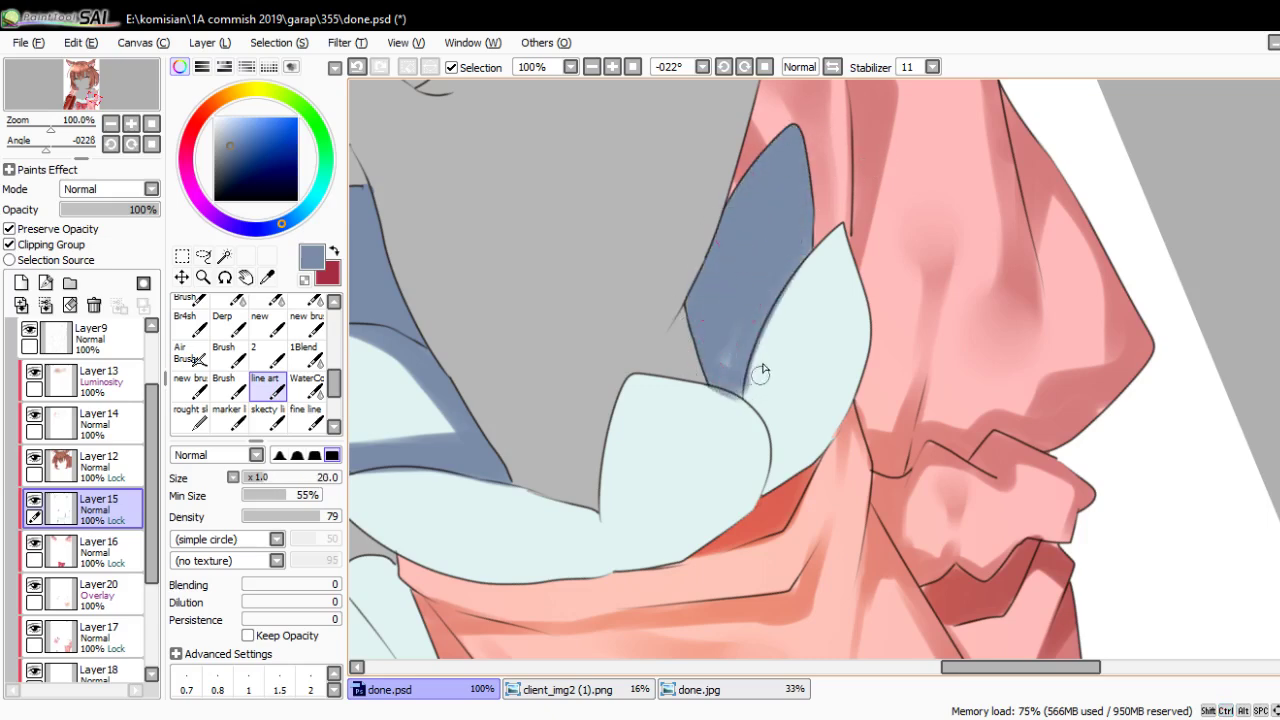
key(bracketleft)
key(bracketleft)
key(bracketleft)
drag(782, 298, 770, 446)
mouse_move(760, 350)
mouse_down()
mouse_move(782, 476)
mouse_move(744, 376)
mouse_move(765, 347)
mouse_up()
key(bracketright)
key(bracketright)
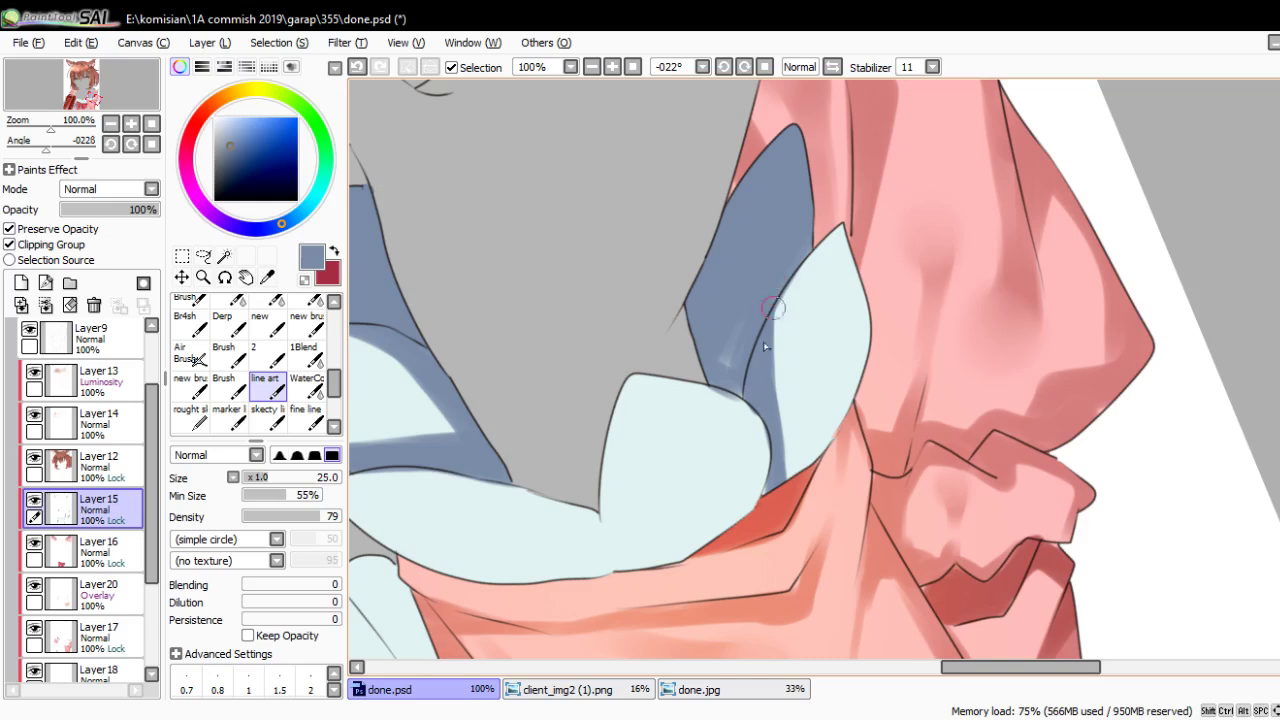
key(bracketright)
Shade the left collar point's edge down to its tip and the centre point's left side
drag(680, 480, 698, 372)
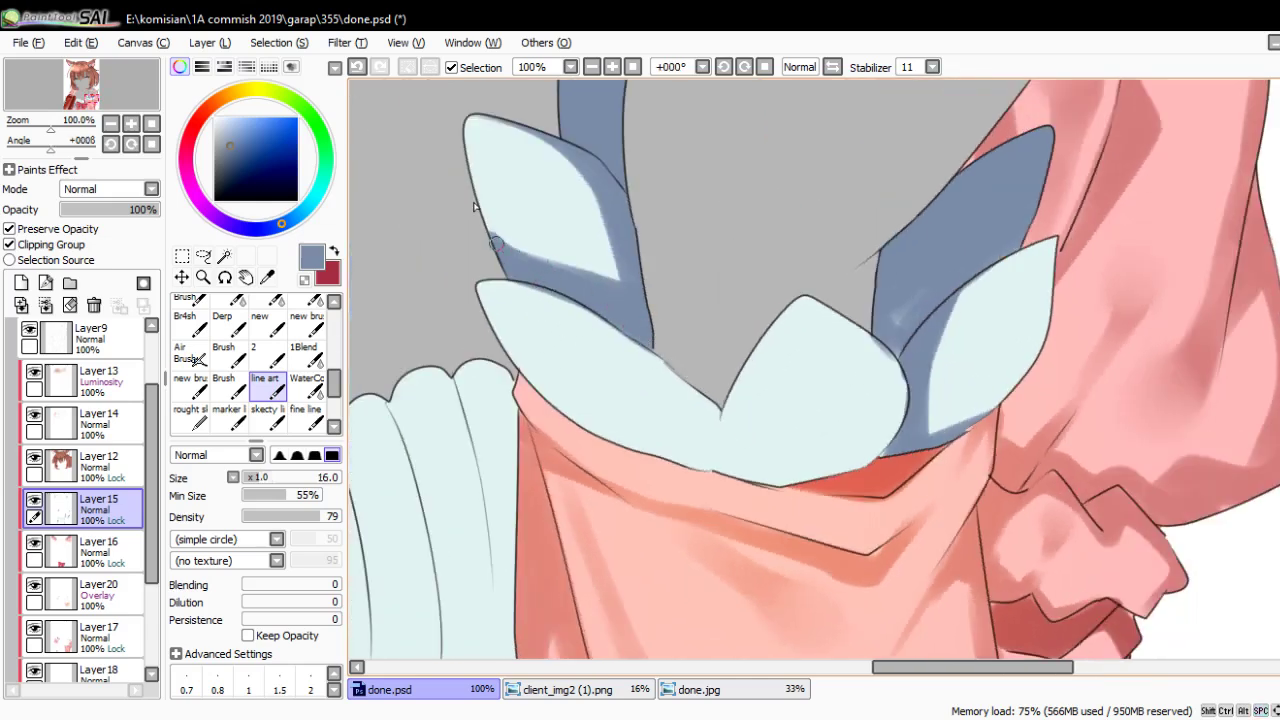
key(bracketright)
mouse_move(494, 242)
mouse_down()
mouse_move(468, 118)
mouse_move(466, 131)
mouse_up()
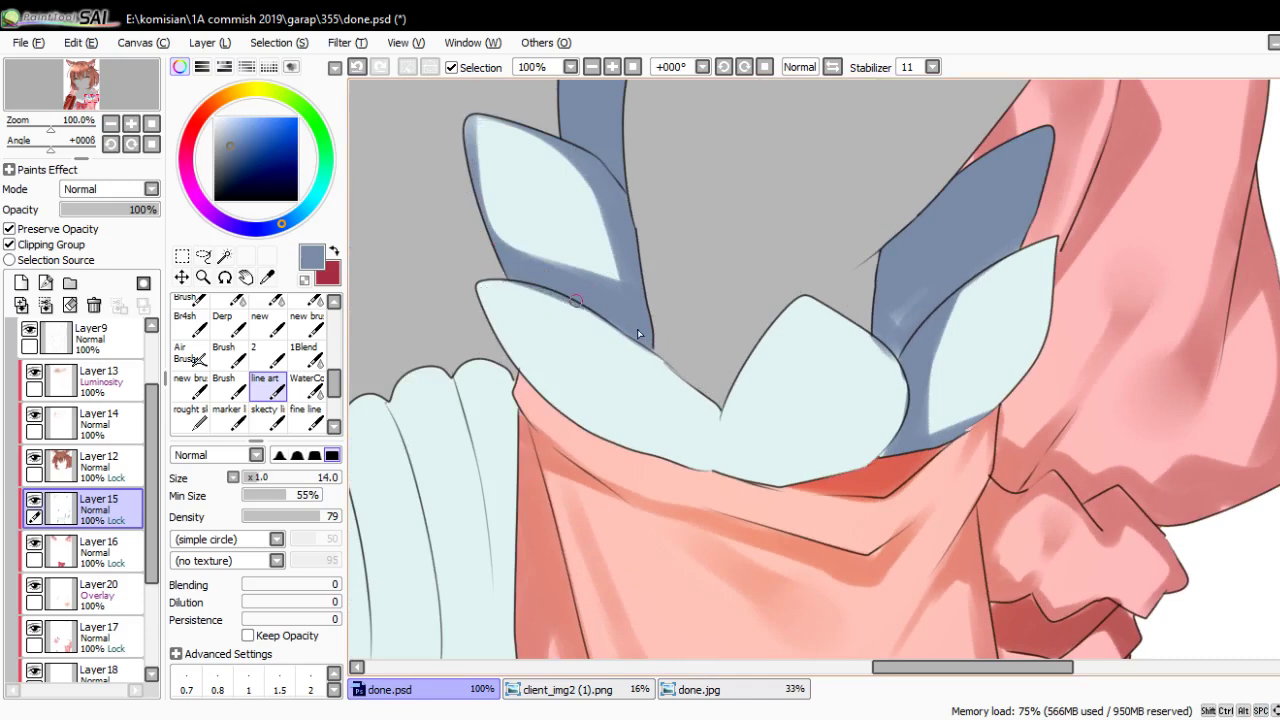
key(bracketright)
drag(562, 312, 697, 451)
drag(670, 380, 705, 455)
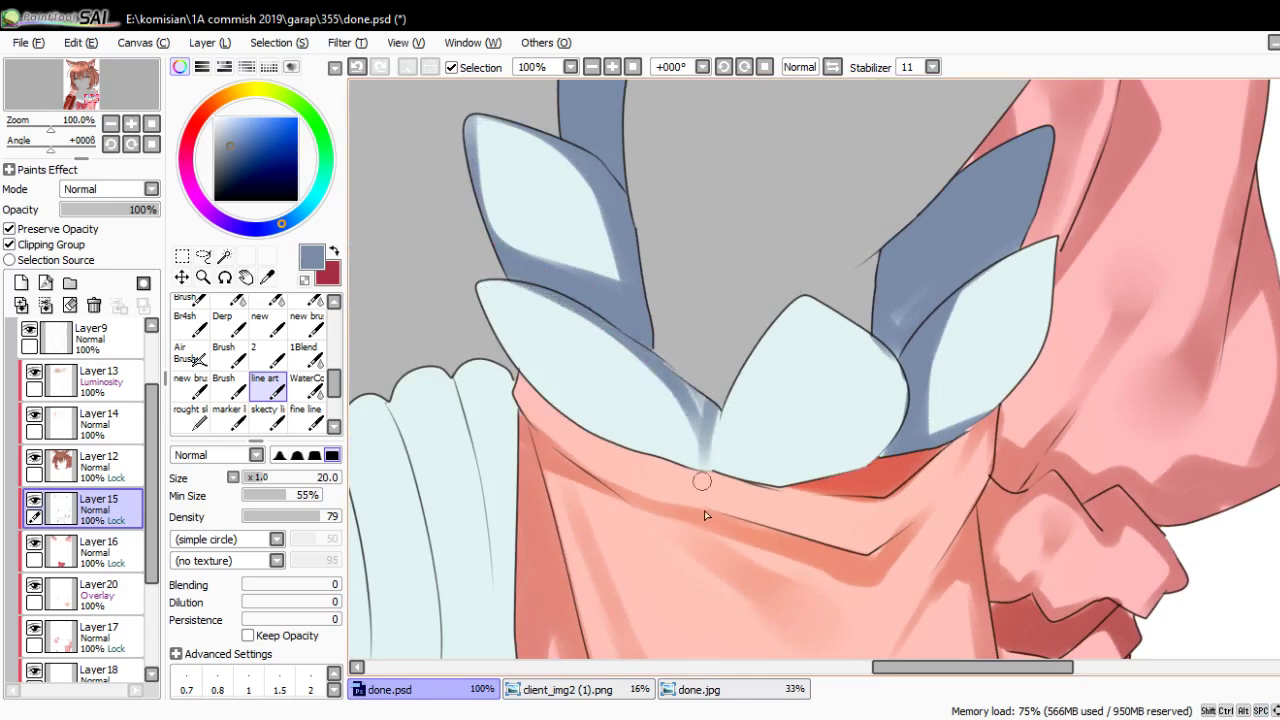
key(bracketright)
key(bracketright)
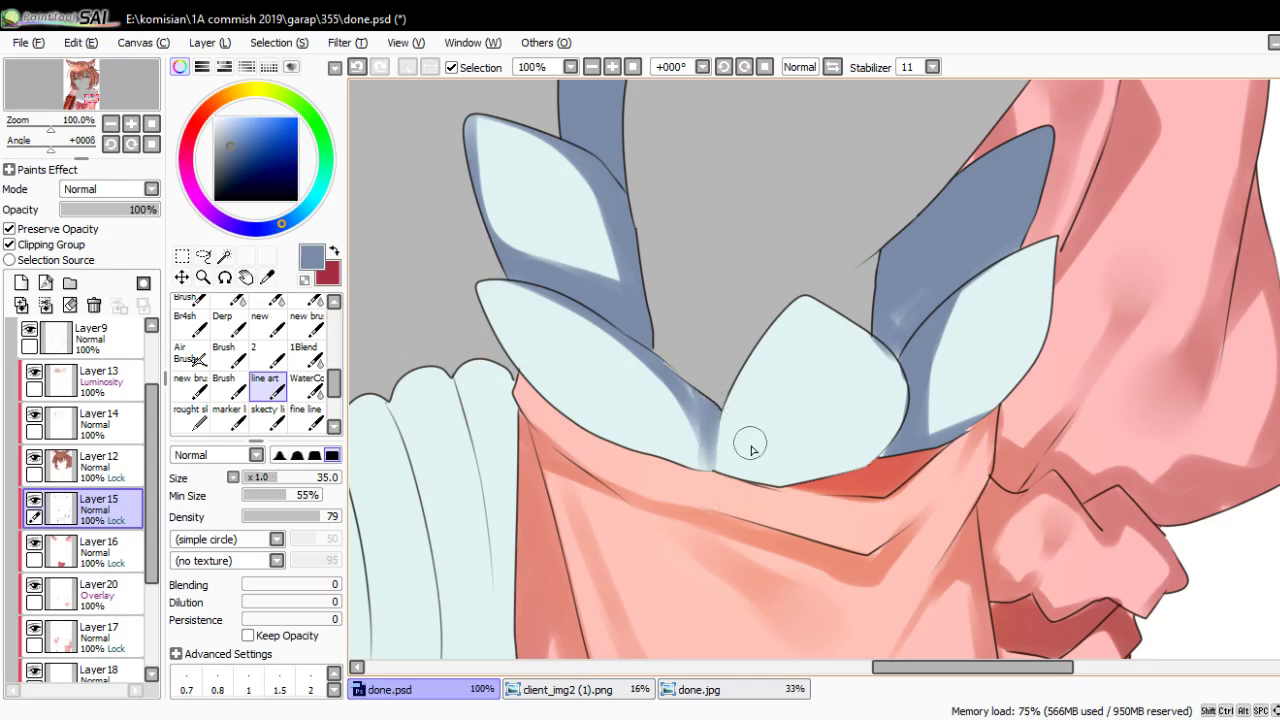
drag(749, 443, 786, 329)
Soften the centre collar point's blue-grey shadow with the WaterColor blending brush
click(307, 388)
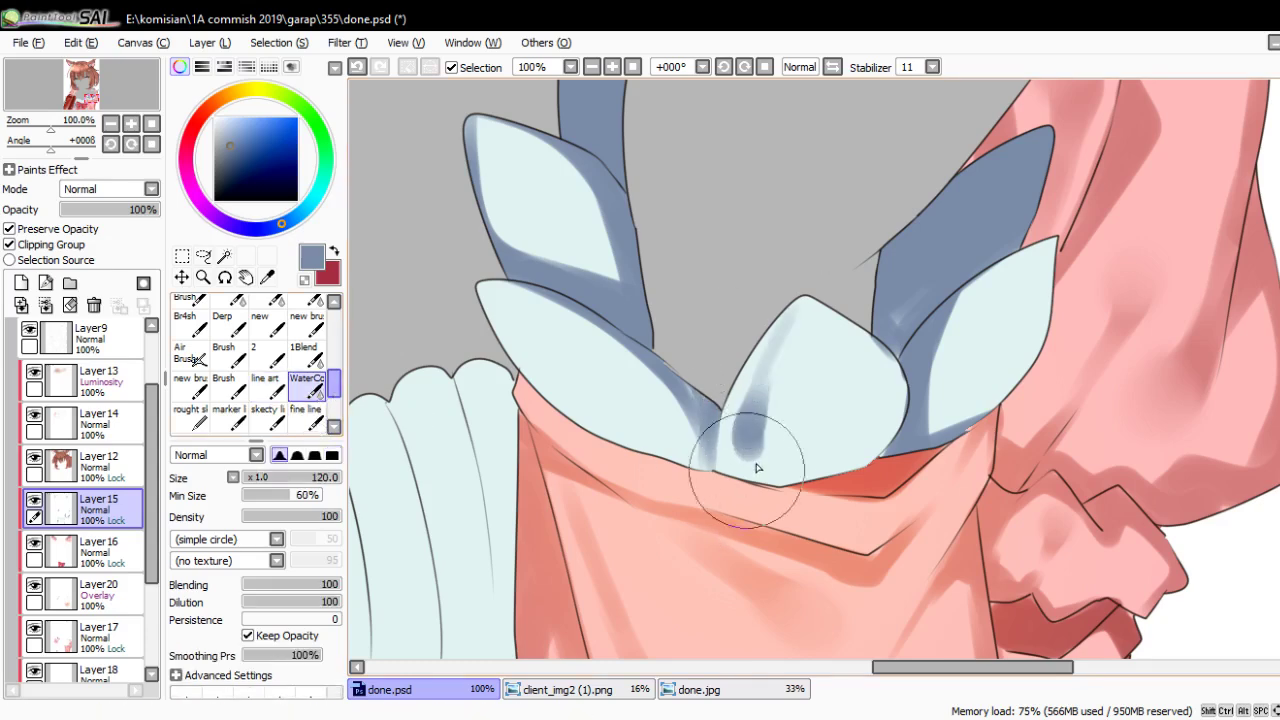
mouse_move(757, 466)
mouse_down()
mouse_move(751, 414)
mouse_move(786, 323)
mouse_up()
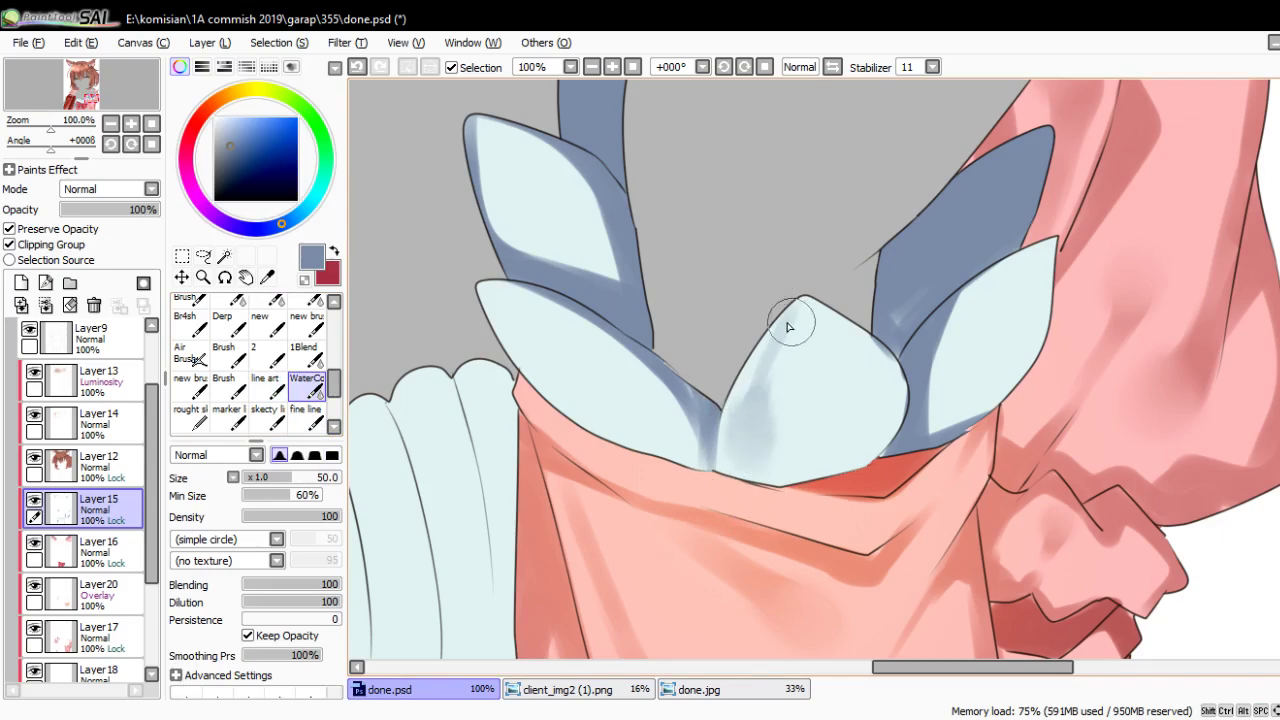
drag(582, 370, 665, 415)
key(n)
scroll(659, 407, down, 2)
Paint a thin blue-grey fold shadow on the white frill above the bow and blend it
scroll(659, 407, down, 1)
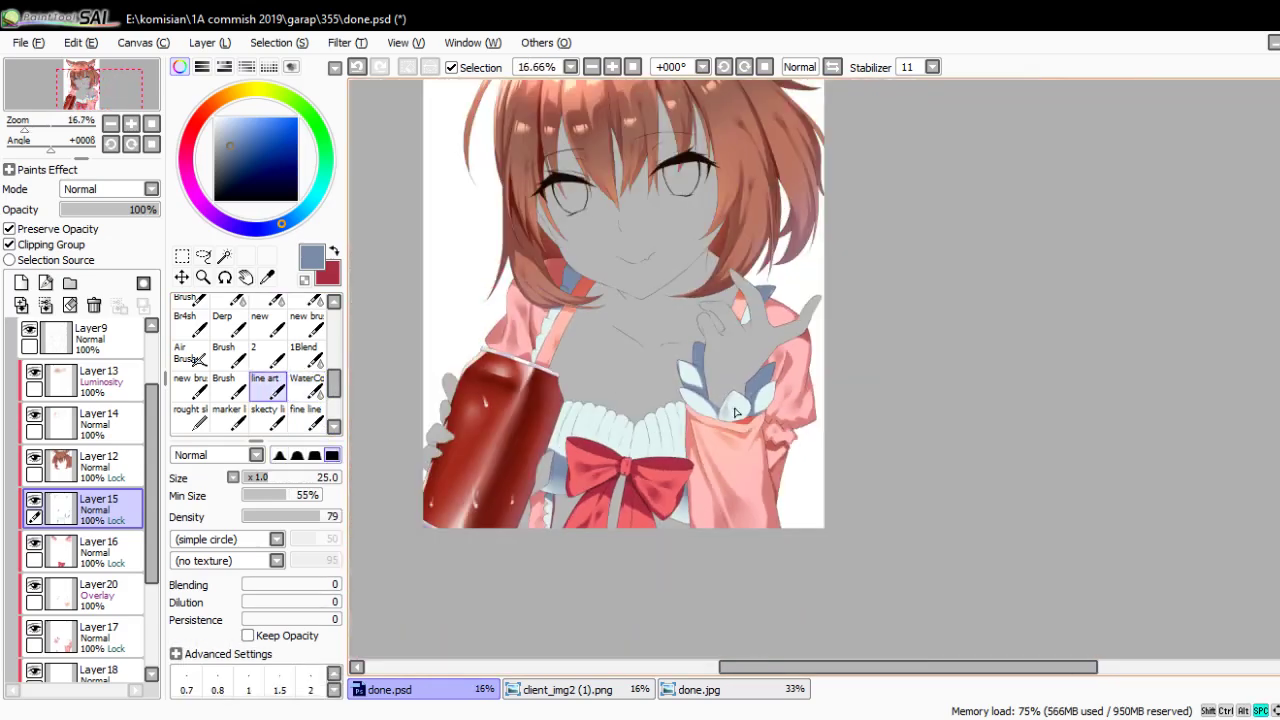
scroll(652, 440, down, 1)
scroll(648, 468, down, 1)
scroll(648, 468, up, 1)
scroll(566, 394, up, 2)
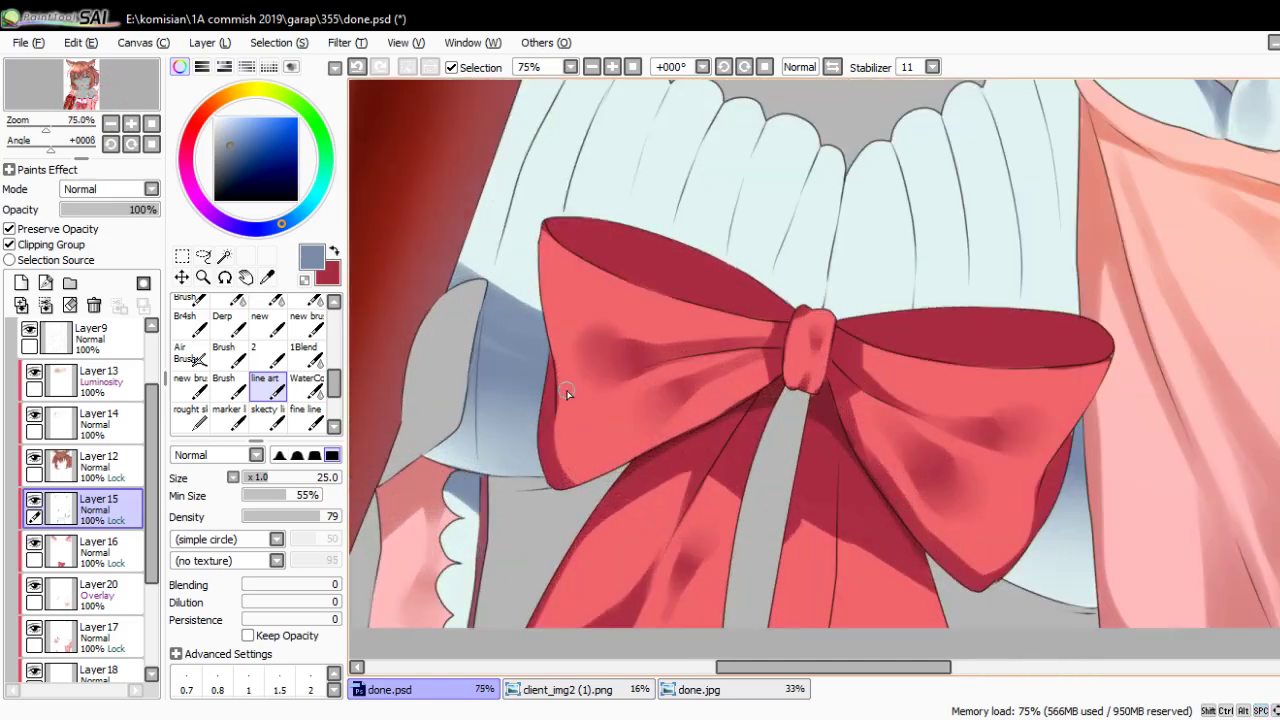
mouse_move(566, 394)
mouse_down()
mouse_move(628, 314)
mouse_move(681, 372)
mouse_up()
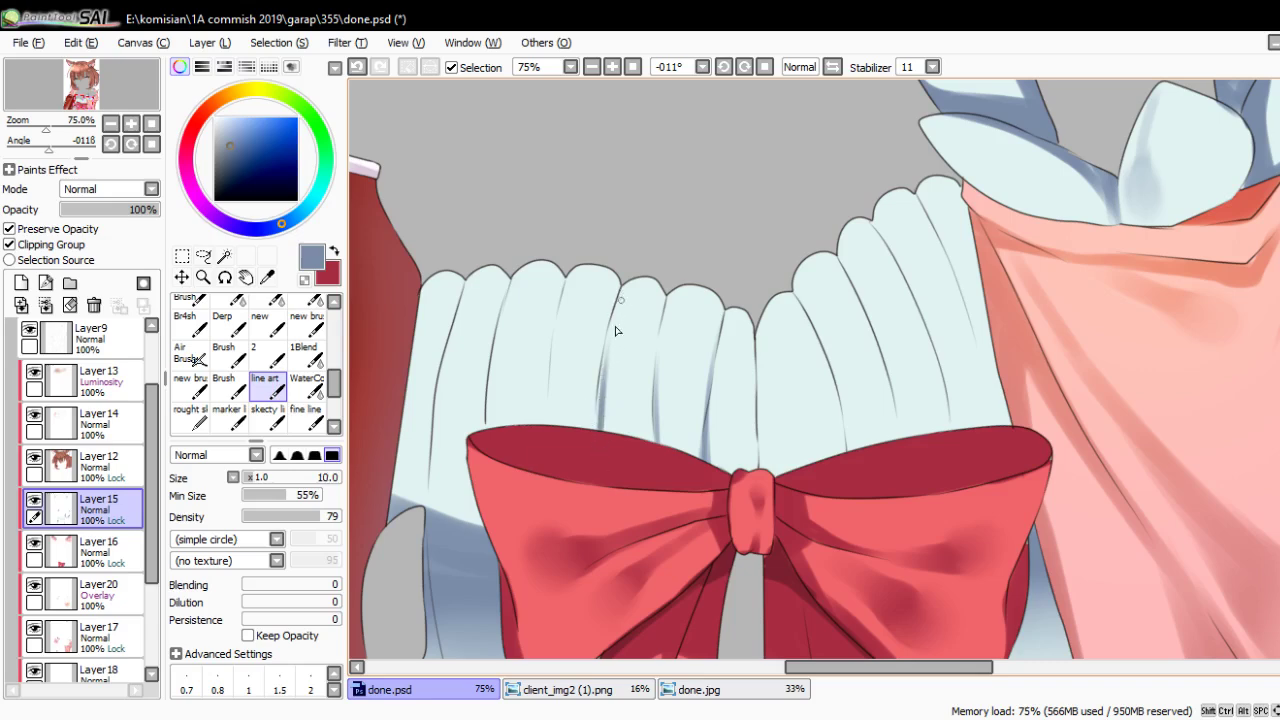
drag(586, 330, 583, 387)
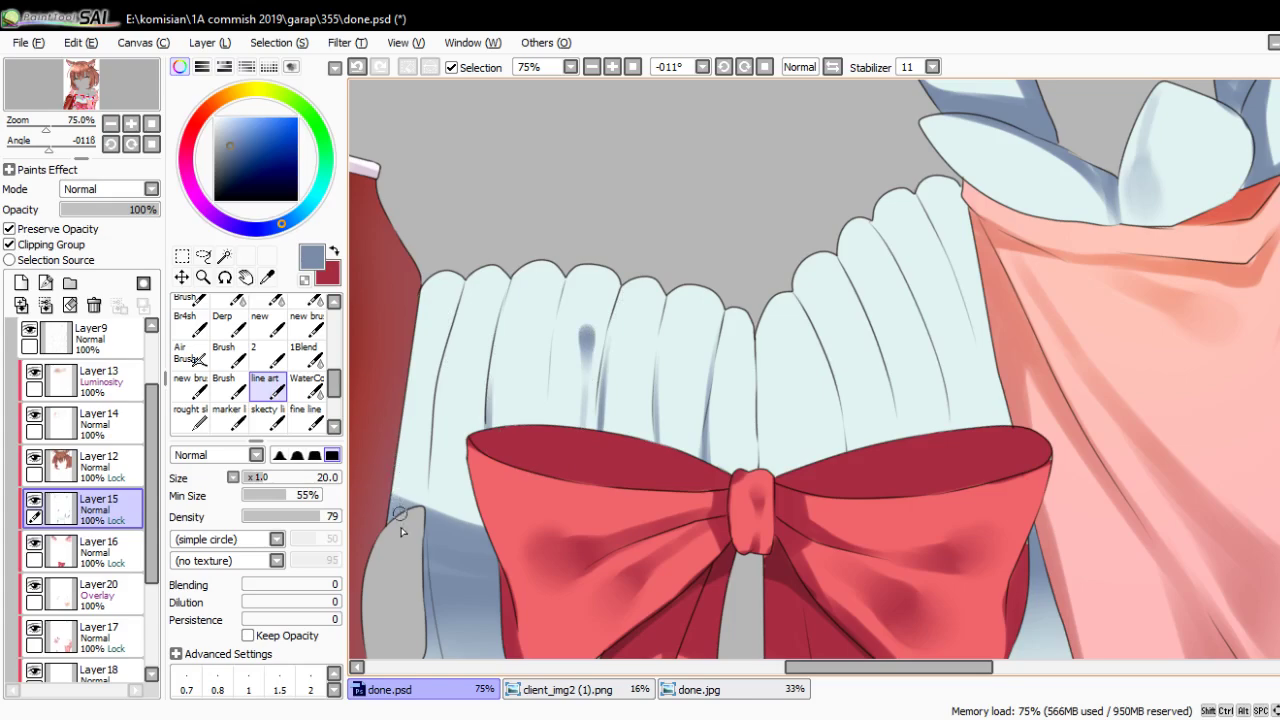
click(307, 384)
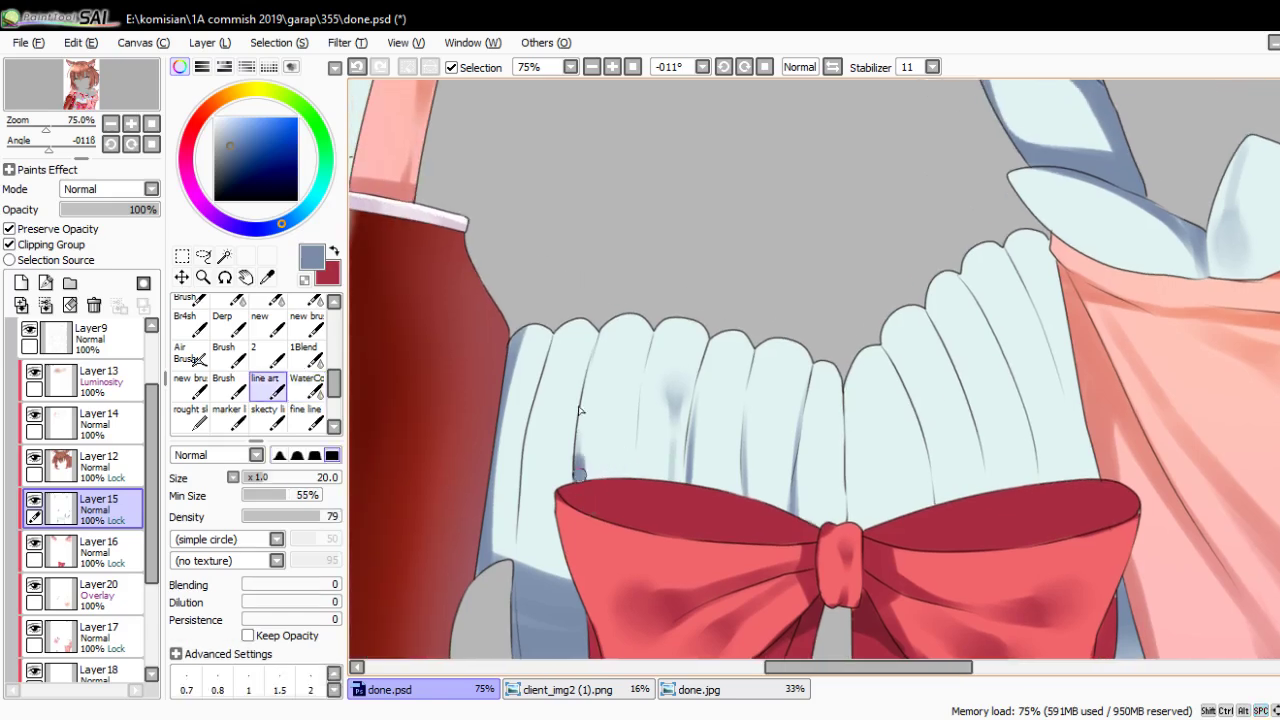
drag(579, 388, 576, 462)
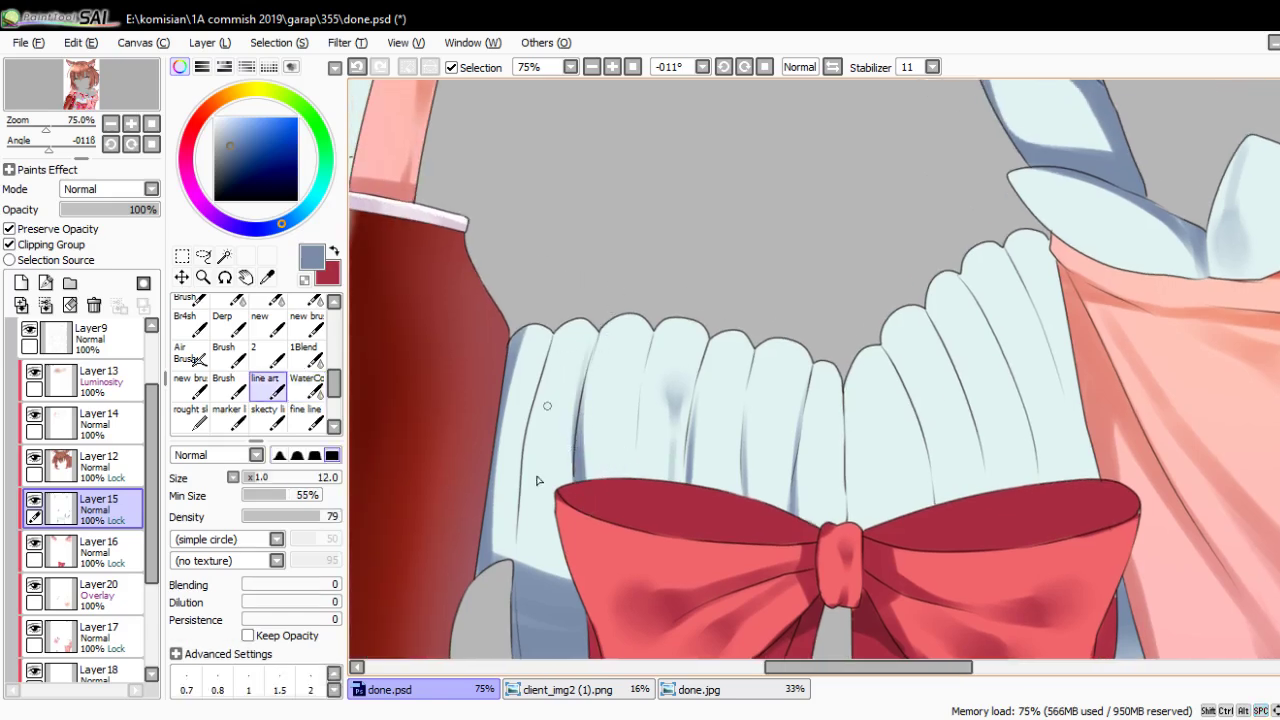
Shade the frill's left and upper-left edges and draw a thin fold line
mouse_move(880, 486)
mouse_down()
mouse_move(934, 346)
mouse_move(820, 286)
mouse_move(797, 374)
mouse_move(744, 402)
mouse_up()
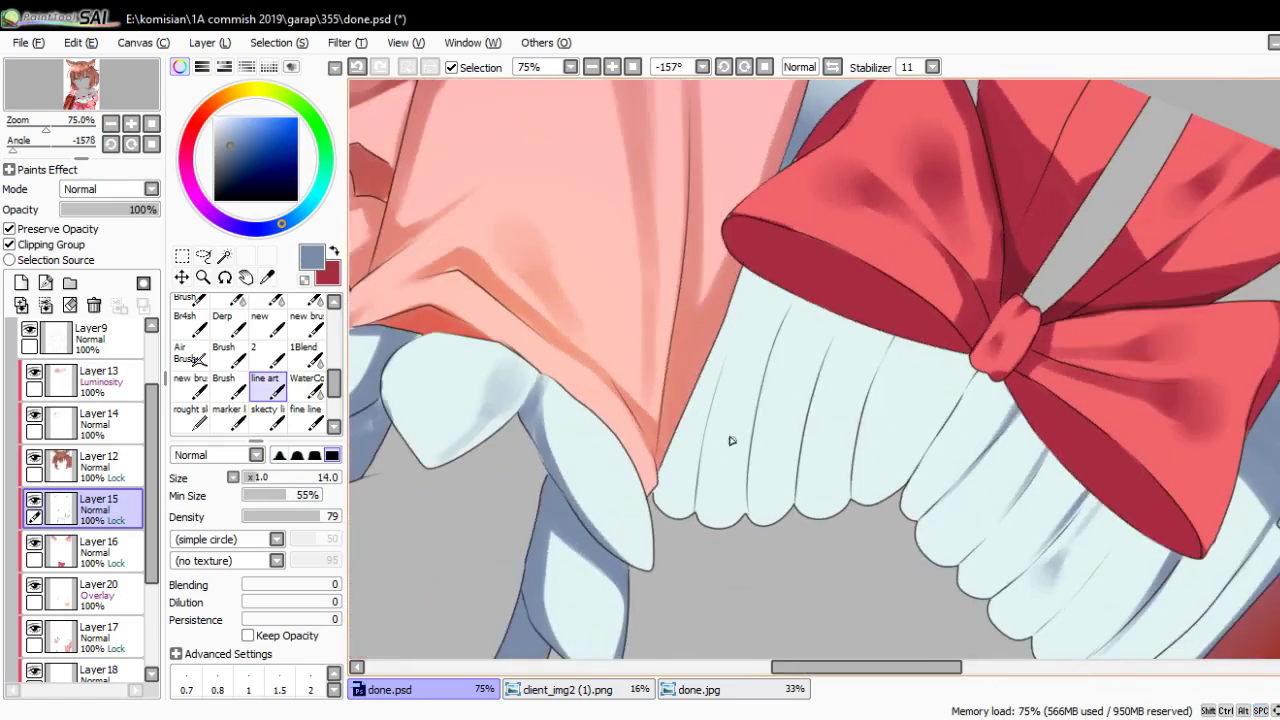
key(bracketright)
key(bracketright)
key(bracketright)
mouse_move(673, 521)
mouse_down()
mouse_move(661, 421)
mouse_move(674, 397)
mouse_up()
mouse_move(684, 500)
mouse_down()
mouse_move(716, 317)
mouse_move(759, 273)
mouse_up()
key(bracketleft)
mouse_move(703, 391)
mouse_down()
mouse_move(758, 282)
mouse_move(760, 410)
mouse_up()
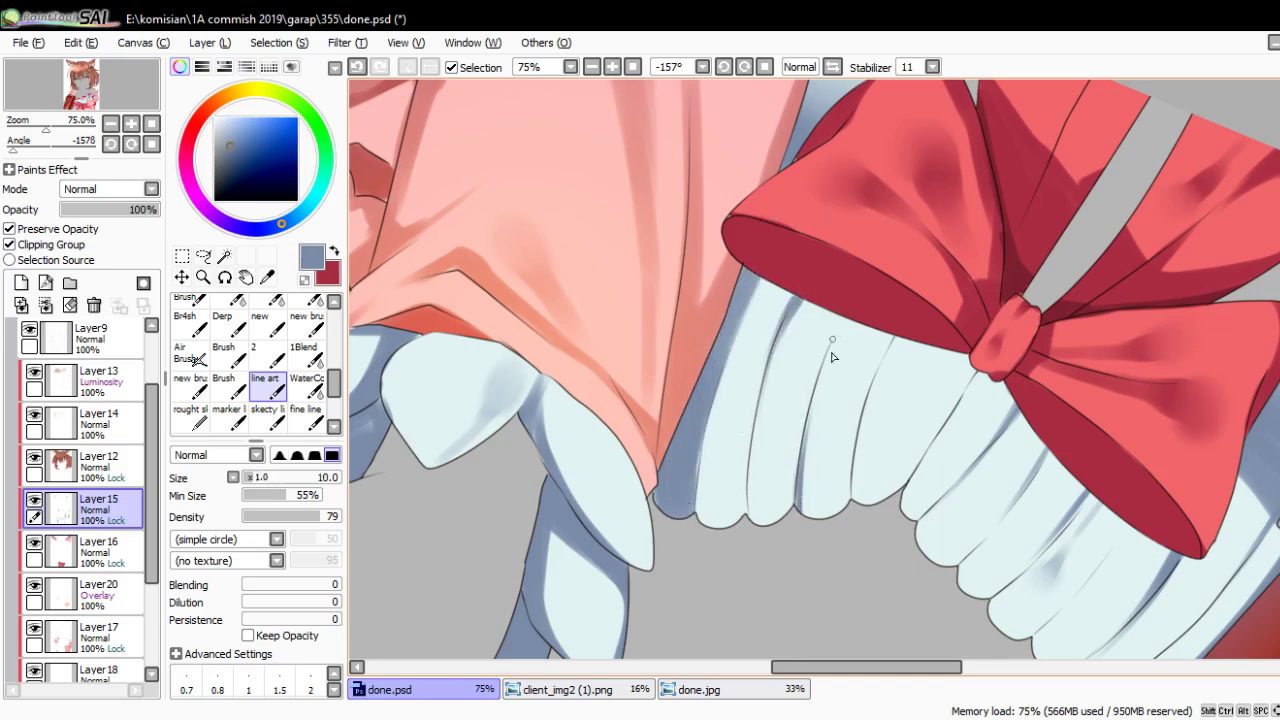
drag(804, 450, 834, 333)
key(bracketright)
Add another blue-grey fold shadow on the frill and soften it with WaterColor
drag(803, 416, 745, 362)
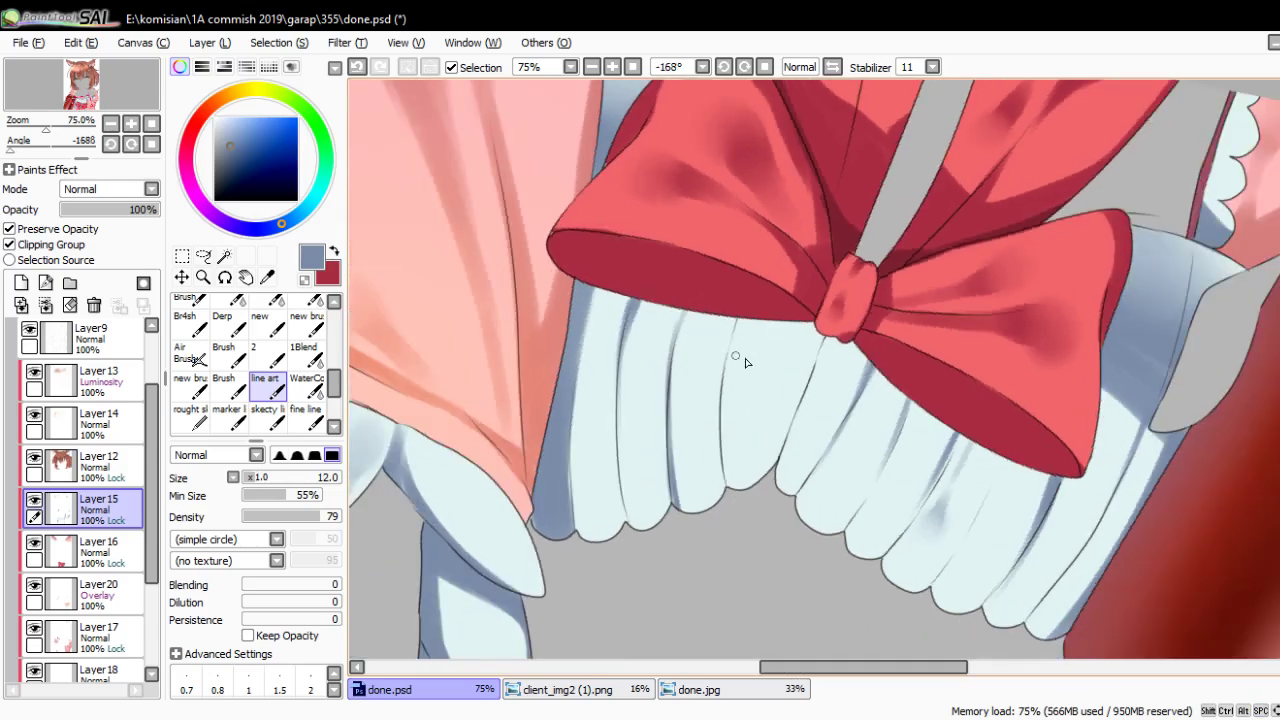
drag(745, 440, 750, 350)
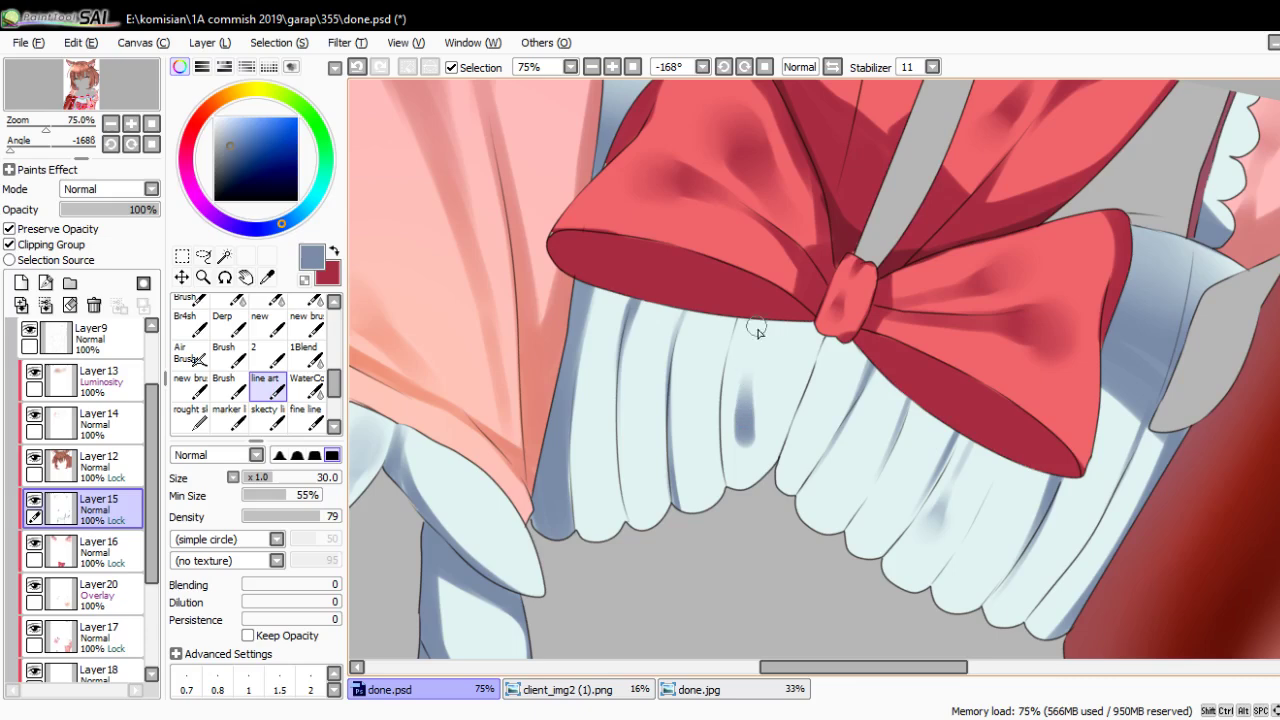
key(bracketleft)
key(bracketleft)
key(bracketleft)
click(306, 385)
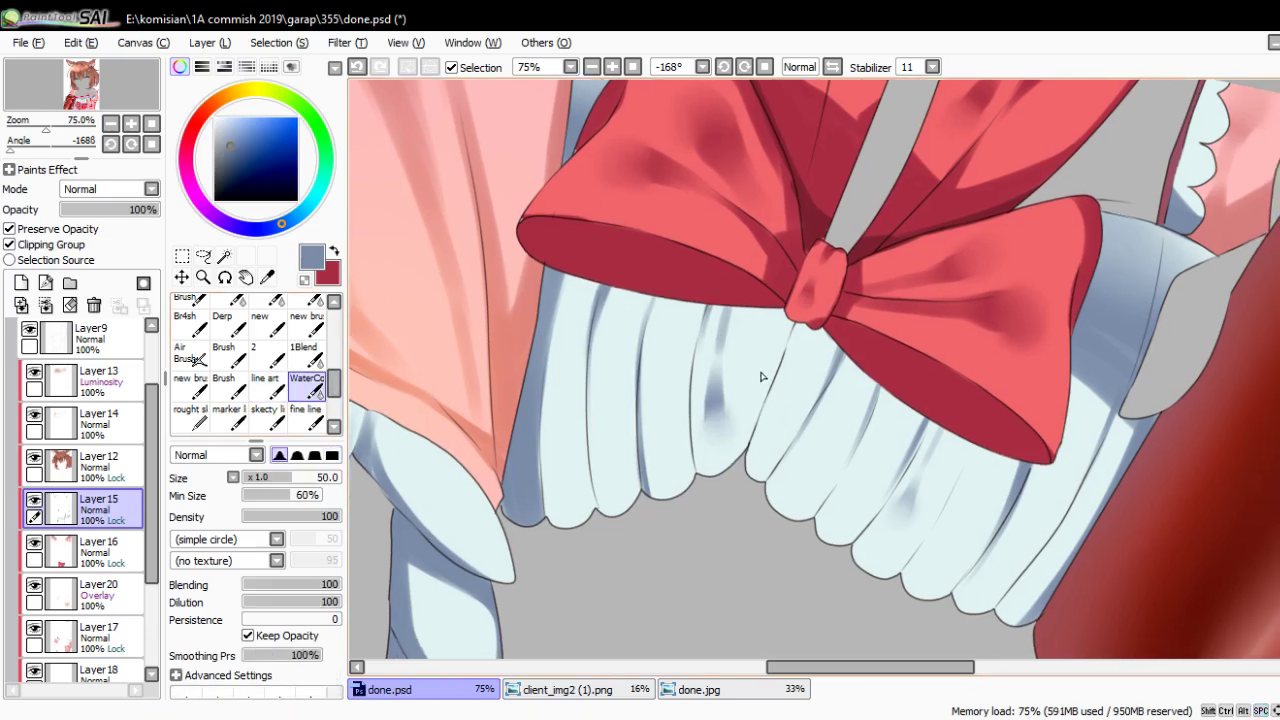
drag(750, 452, 780, 350)
key(n)
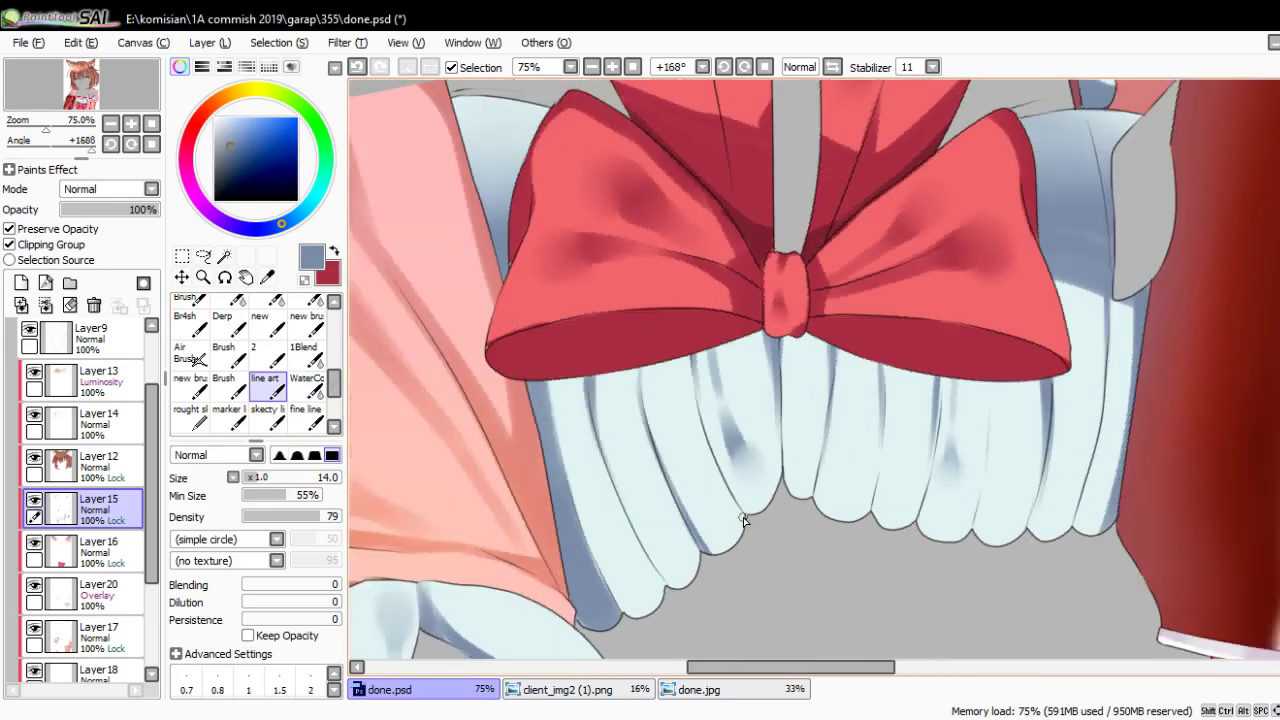
Zoom out and level the view to see the whole character with the bow centred
scroll(743, 517, down, 4)
drag(743, 517, 790, 463)
scroll(818, 243, up, 4)
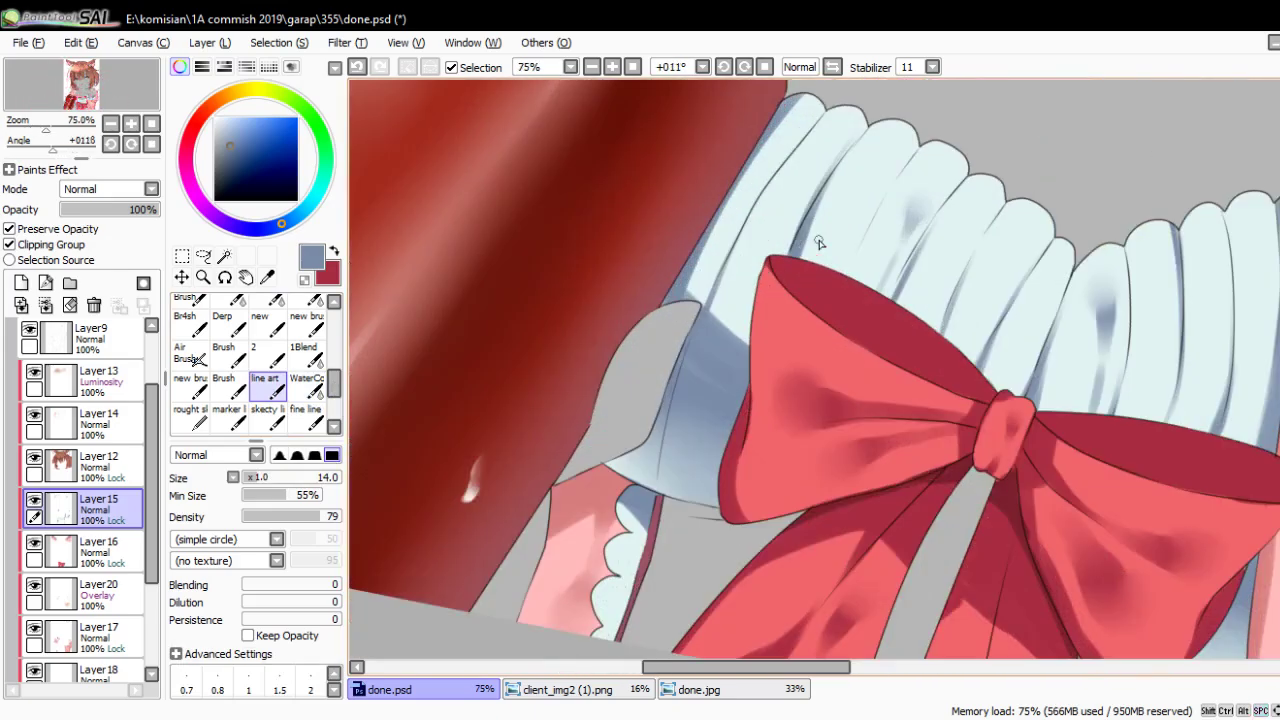
drag(805, 260, 650, 352)
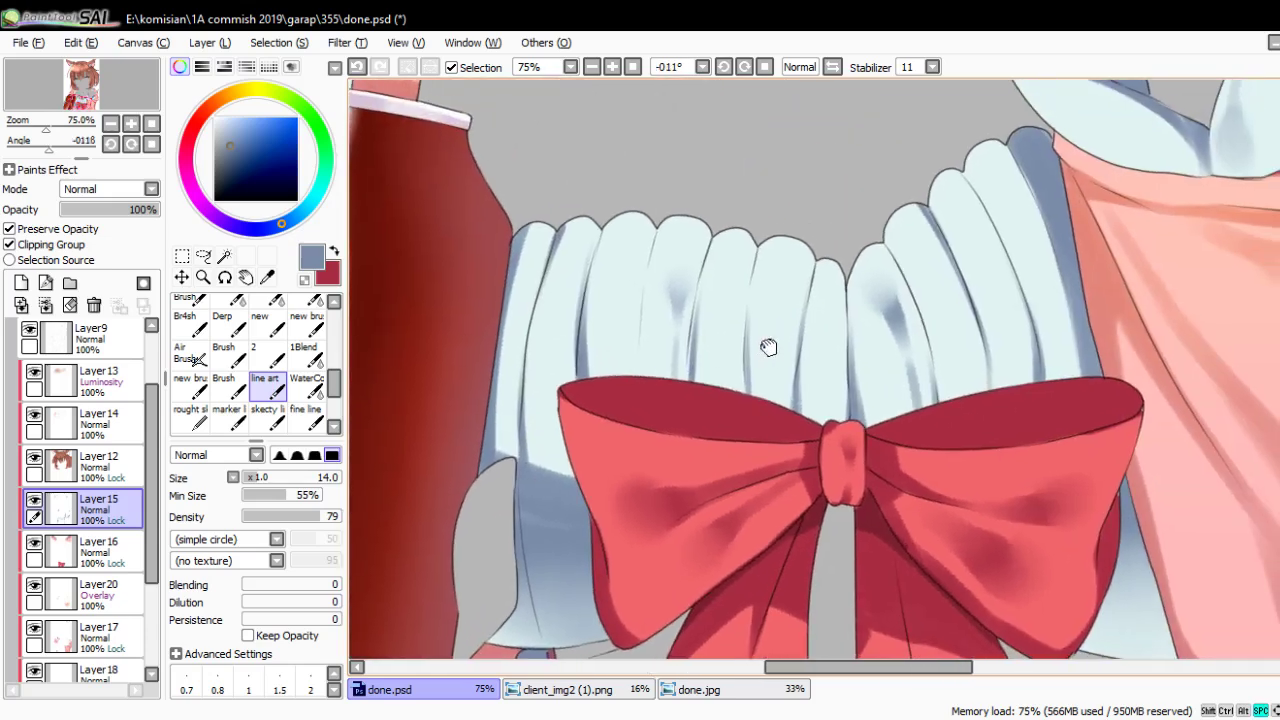
drag(654, 443, 801, 303)
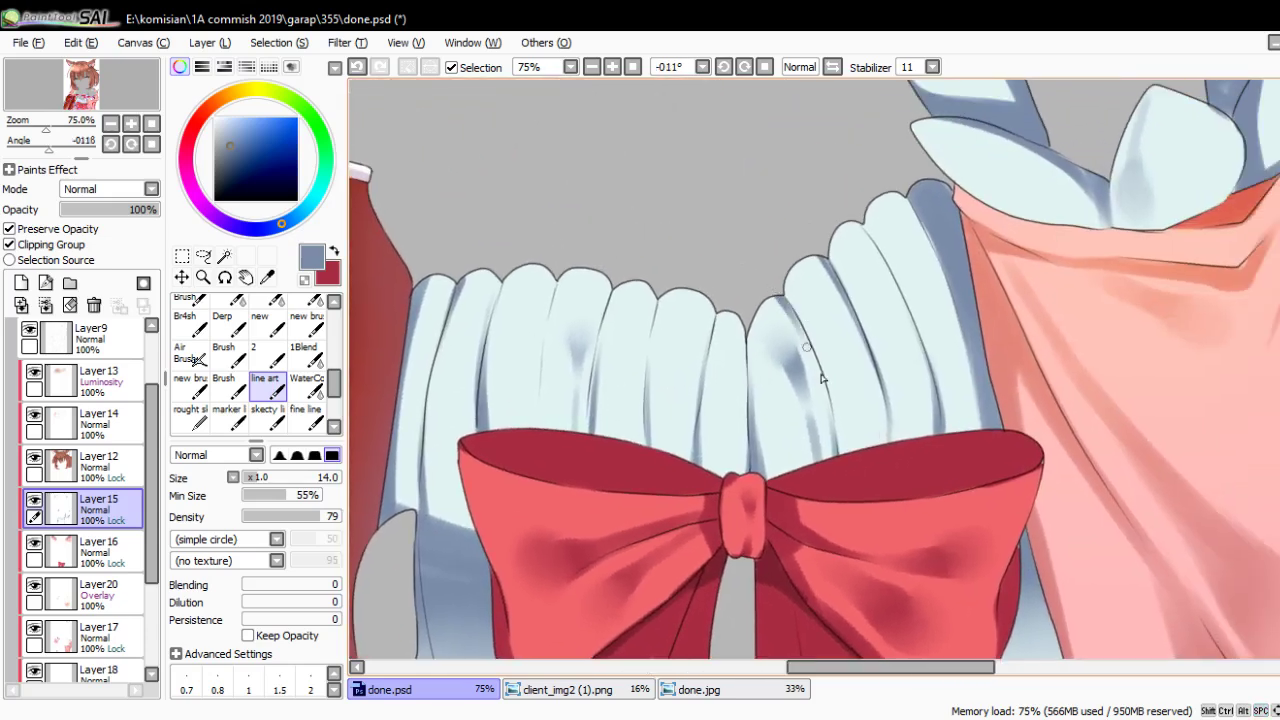
mouse_move(829, 409)
mouse_down()
mouse_move(857, 371)
mouse_move(795, 314)
mouse_move(837, 334)
mouse_move(803, 385)
mouse_up()
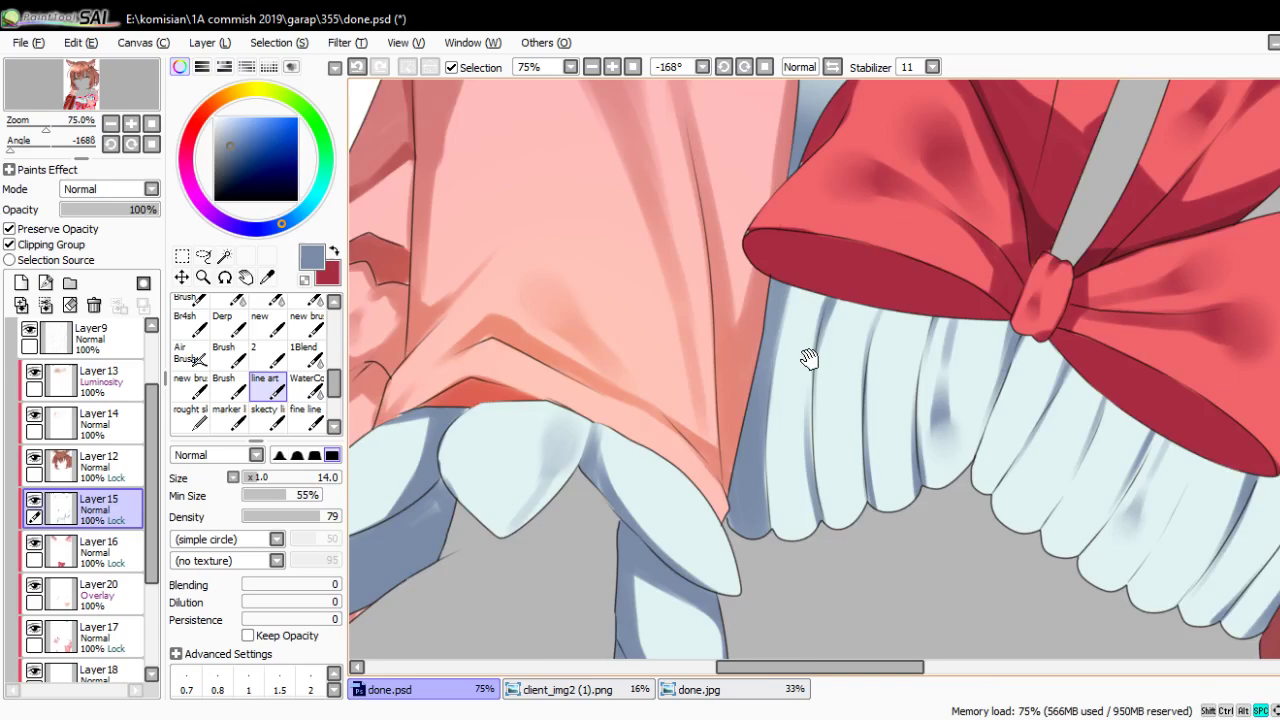
mouse_move(812, 336)
mouse_down()
mouse_move(806, 449)
mouse_move(601, 391)
mouse_move(700, 311)
mouse_move(642, 330)
mouse_up()
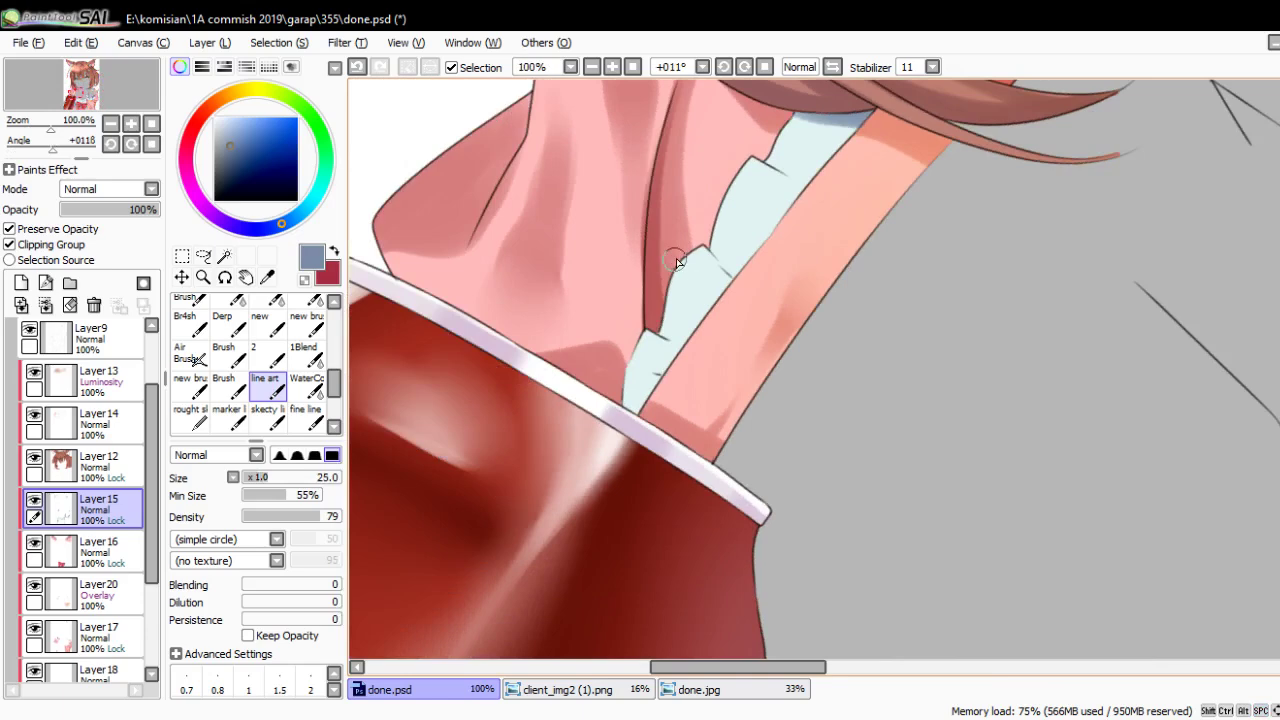
Shade the light-blue collar strip at the neck, lower and upper parts
mouse_move(676, 262)
mouse_down()
mouse_move(691, 363)
mouse_move(640, 380)
mouse_move(652, 372)
mouse_up()
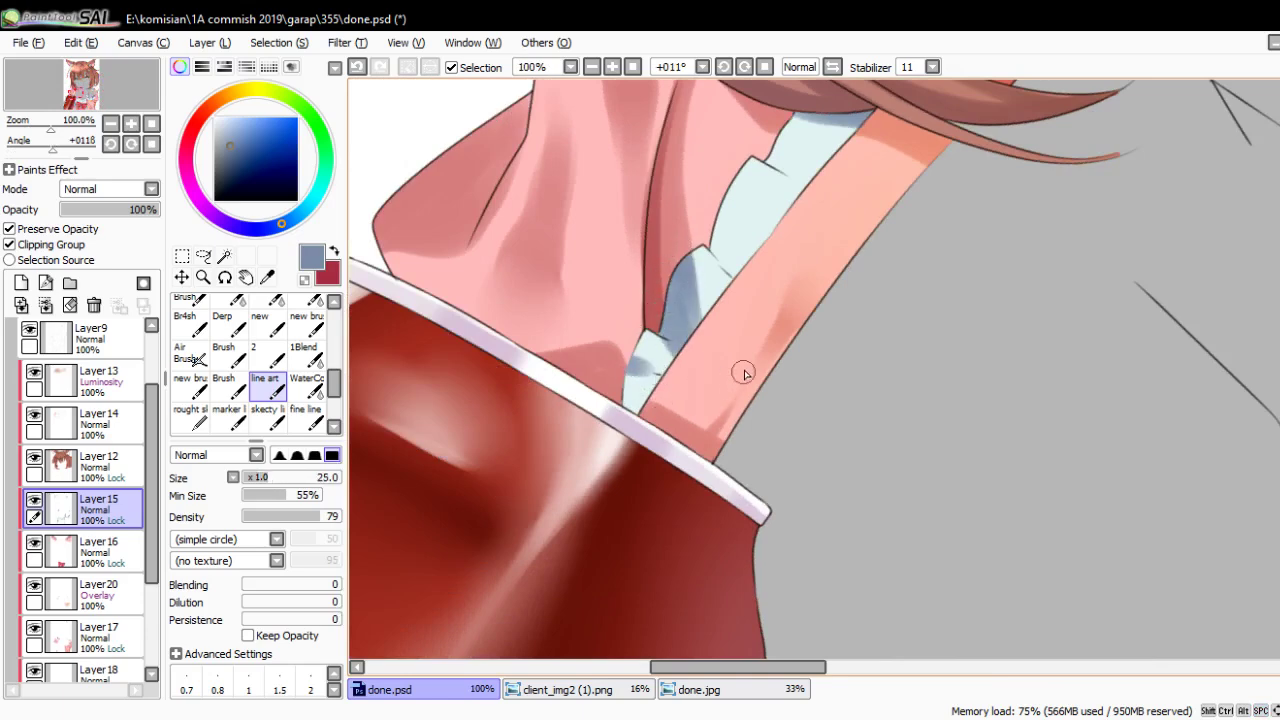
key(bracketright)
key(bracketright)
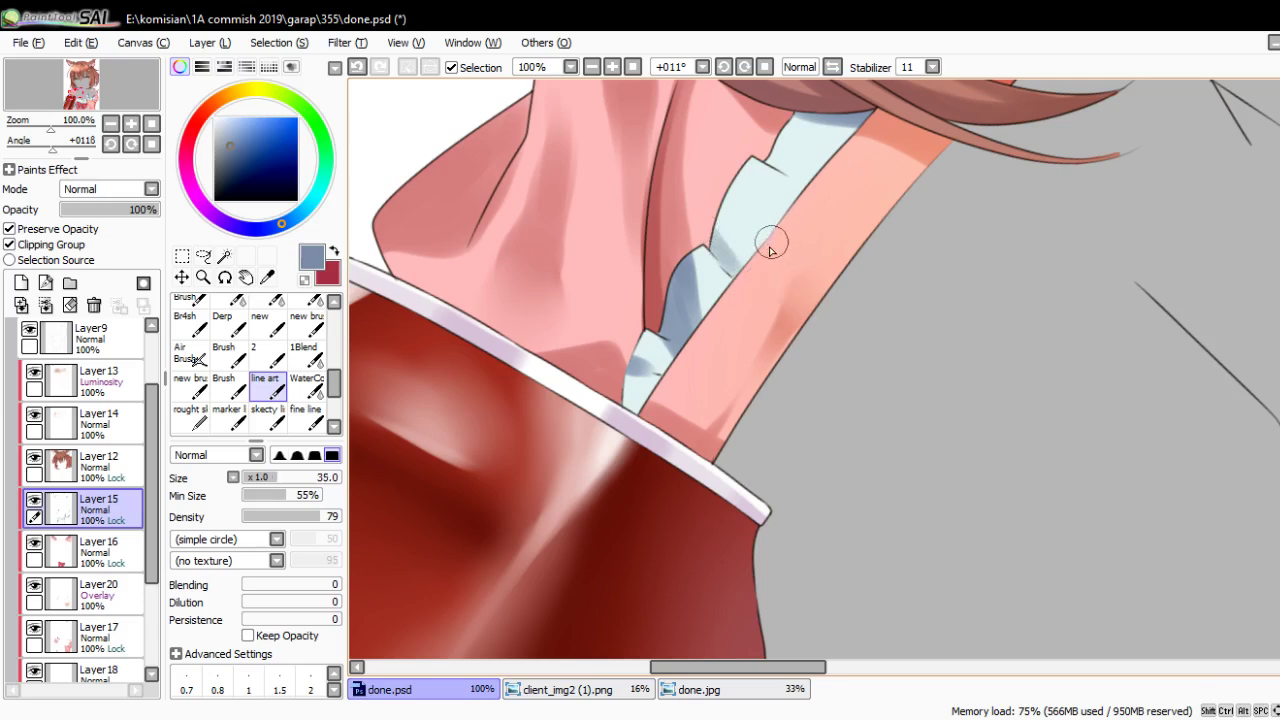
mouse_move(770, 245)
mouse_down()
mouse_move(760, 180)
mouse_move(752, 325)
mouse_up()
click(330, 383)
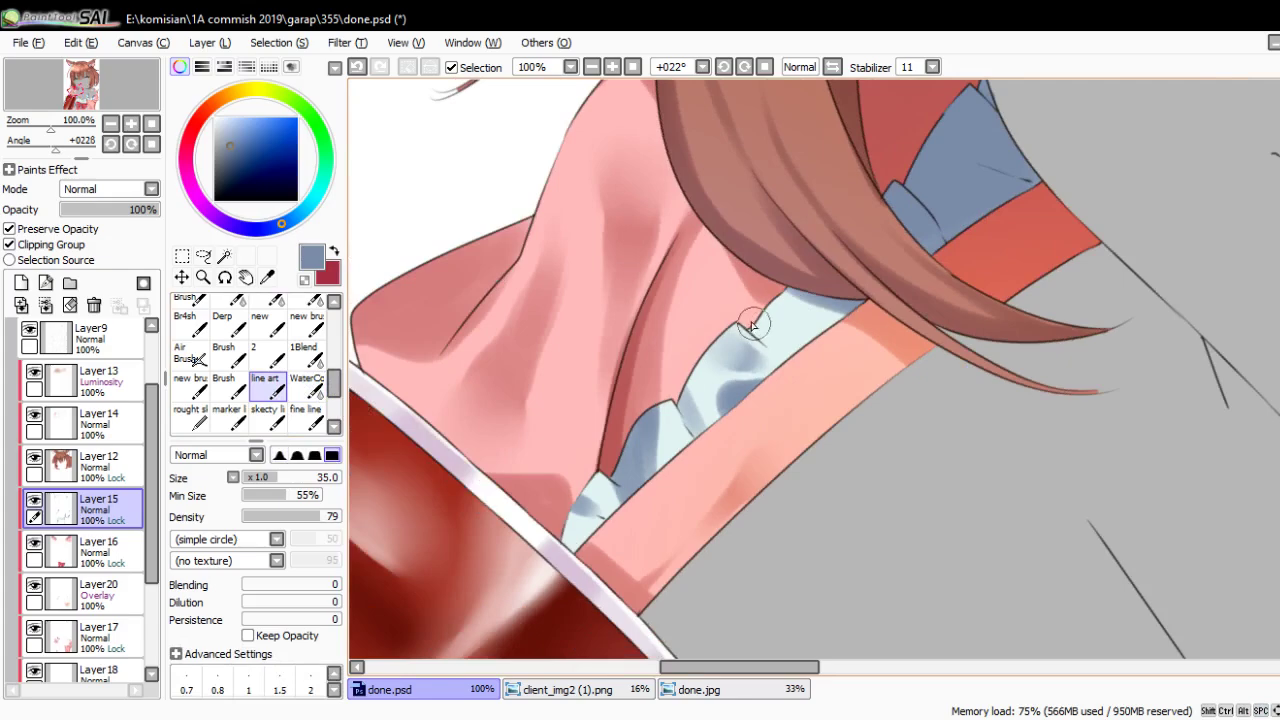
Draw a short line-art stroke along the finger edge, then reset the view to the whole image
key(Delete)
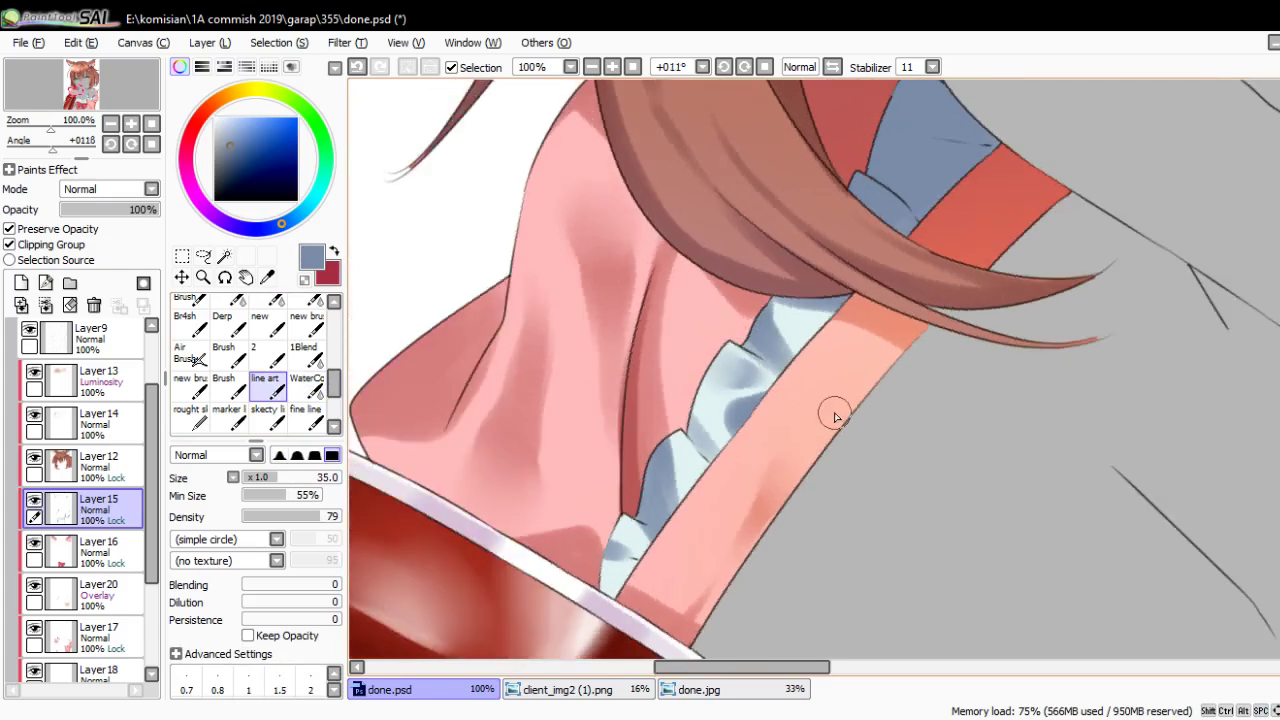
scroll(835, 418, down, 4)
key(Delete)
scroll(974, 277, up, 4)
key(Delete)
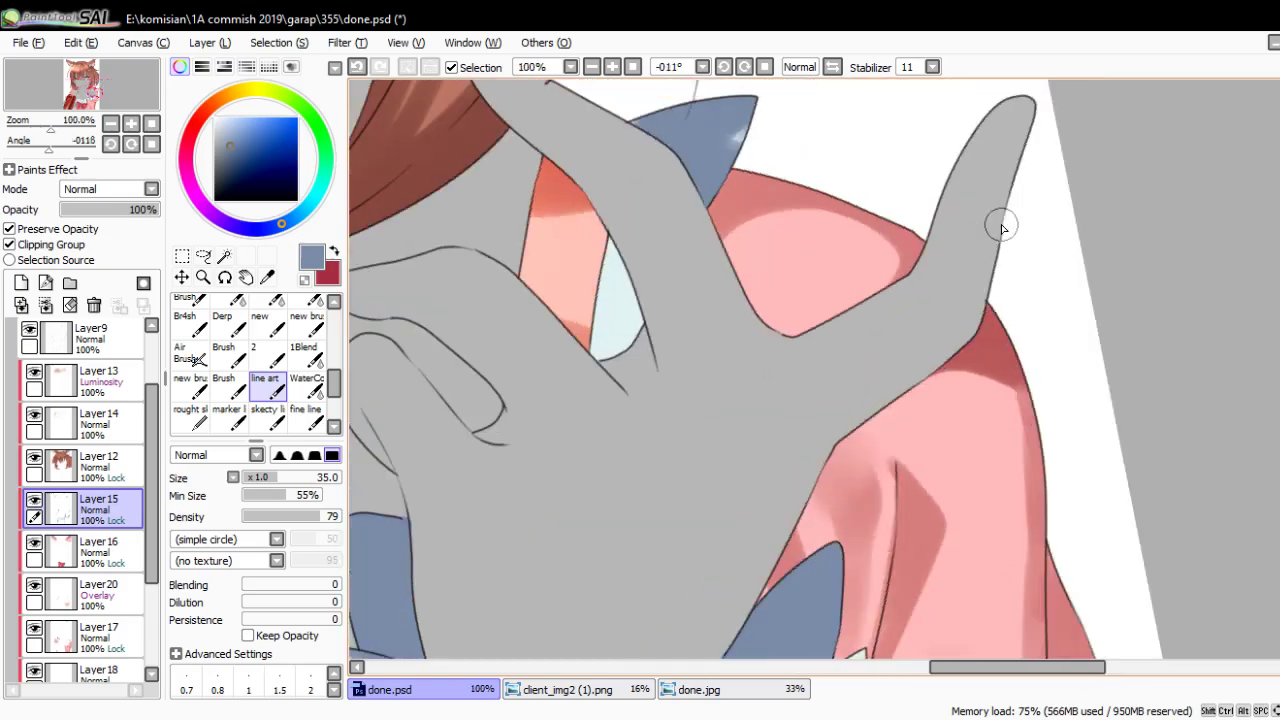
drag(606, 238, 596, 310)
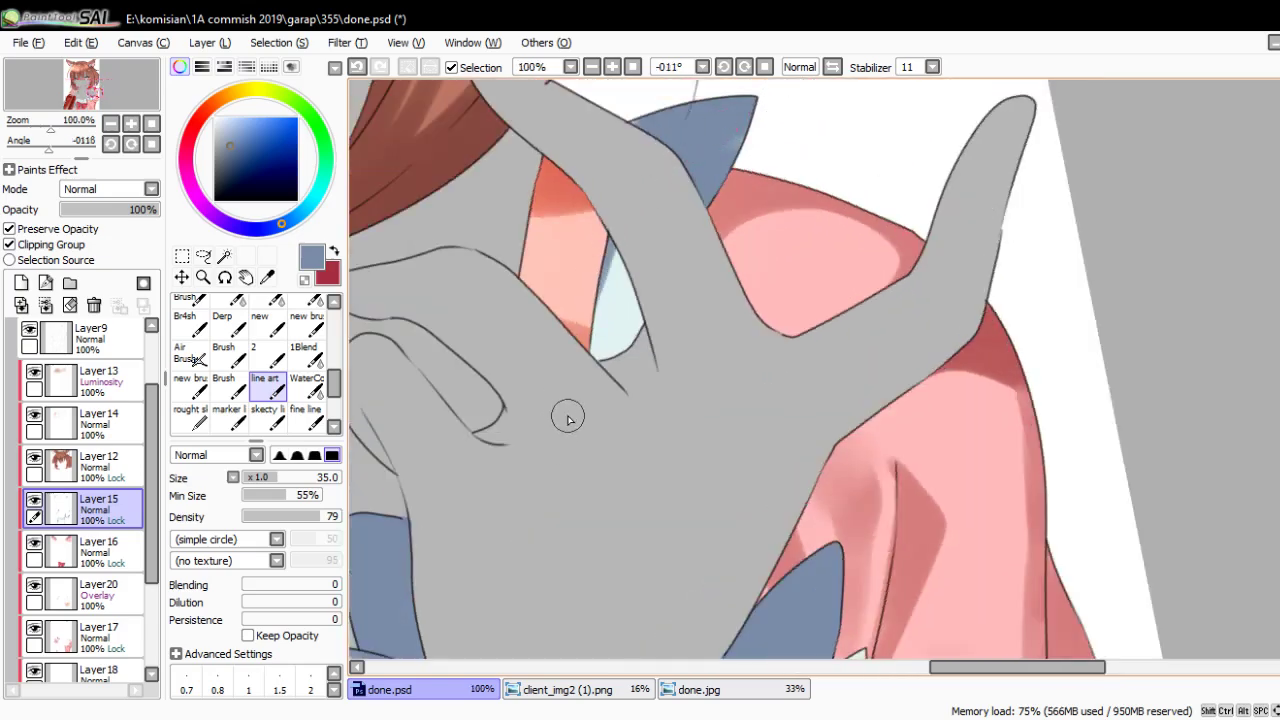
scroll(567, 418, down, 3)
scroll(757, 414, down, 2)
scroll(780, 440, down, 1)
key(Home)
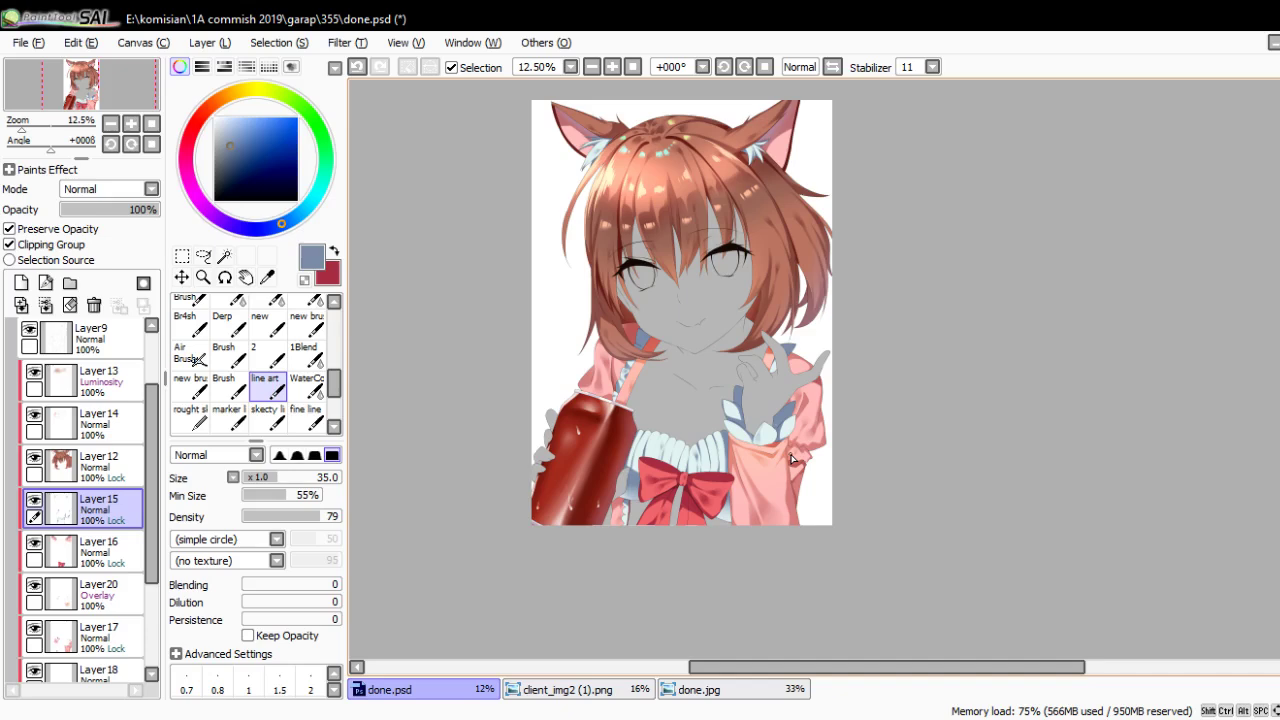
Add Layer 21 above Layer 19, sample mauve from client_img2, and set brush size 450
scroll(90, 630, down, 2)
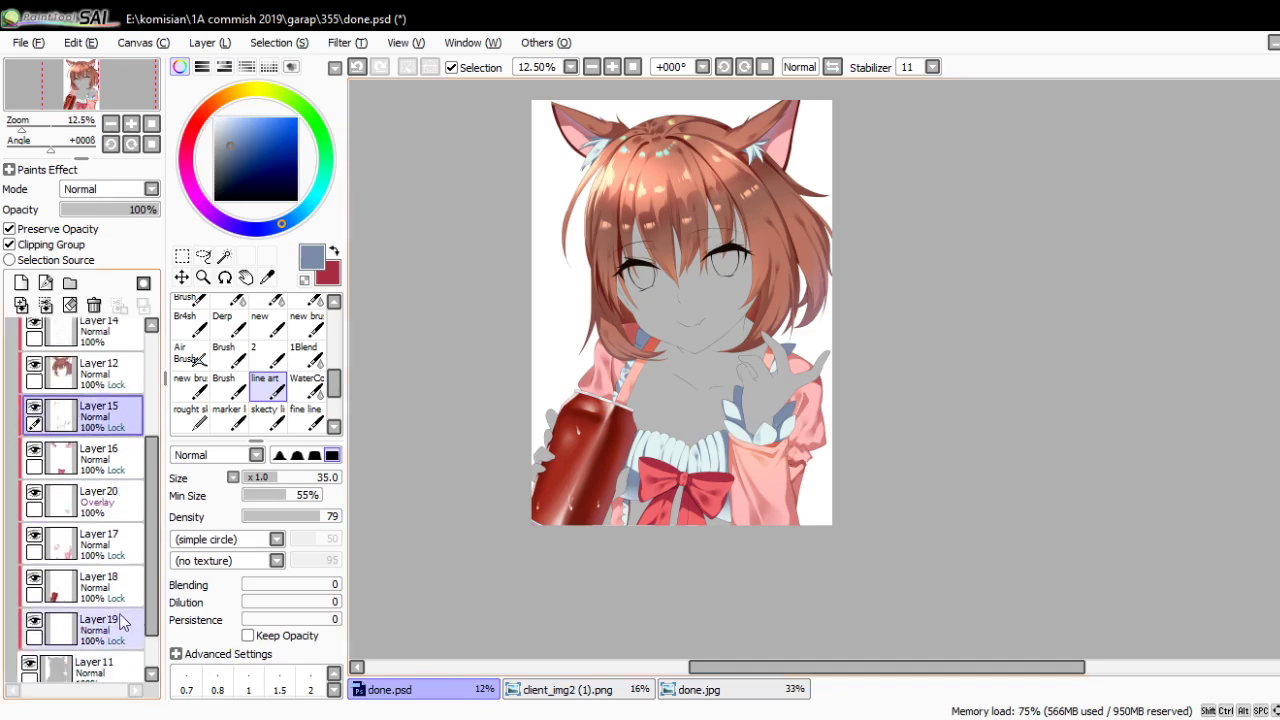
click(100, 627)
click(21, 283)
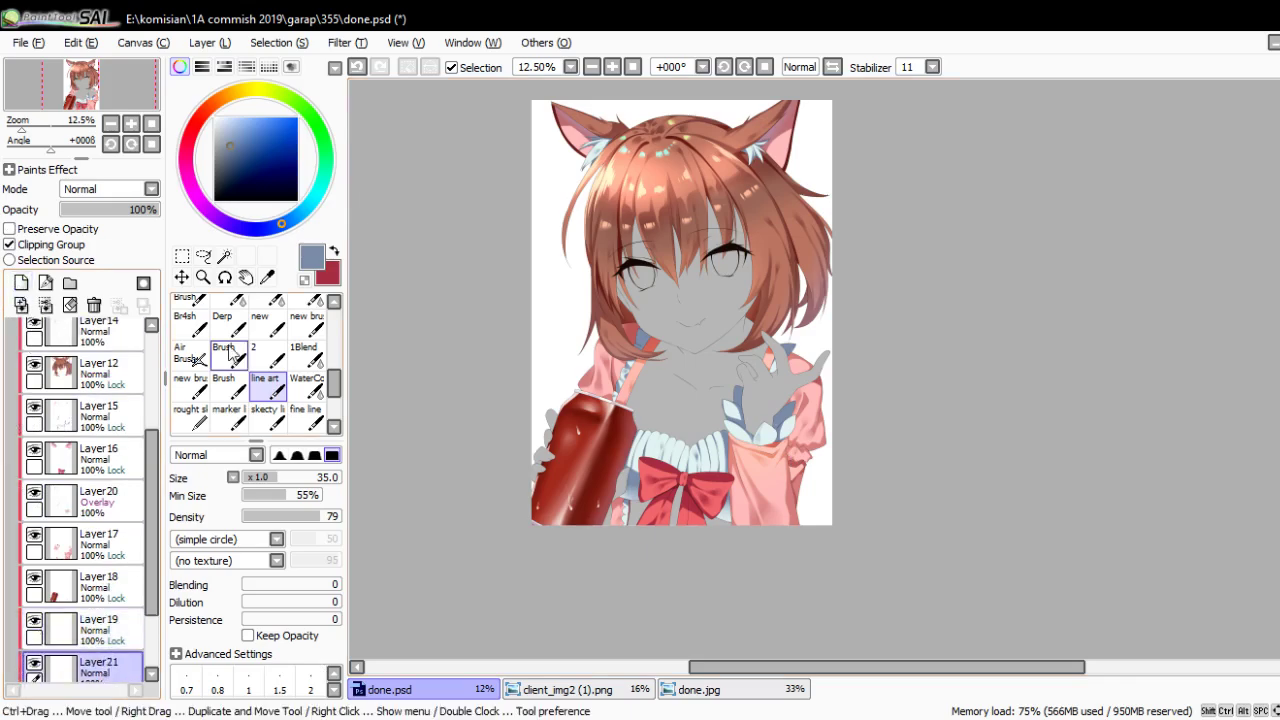
key(e)
click(637, 693)
scroll(825, 482, up, 2)
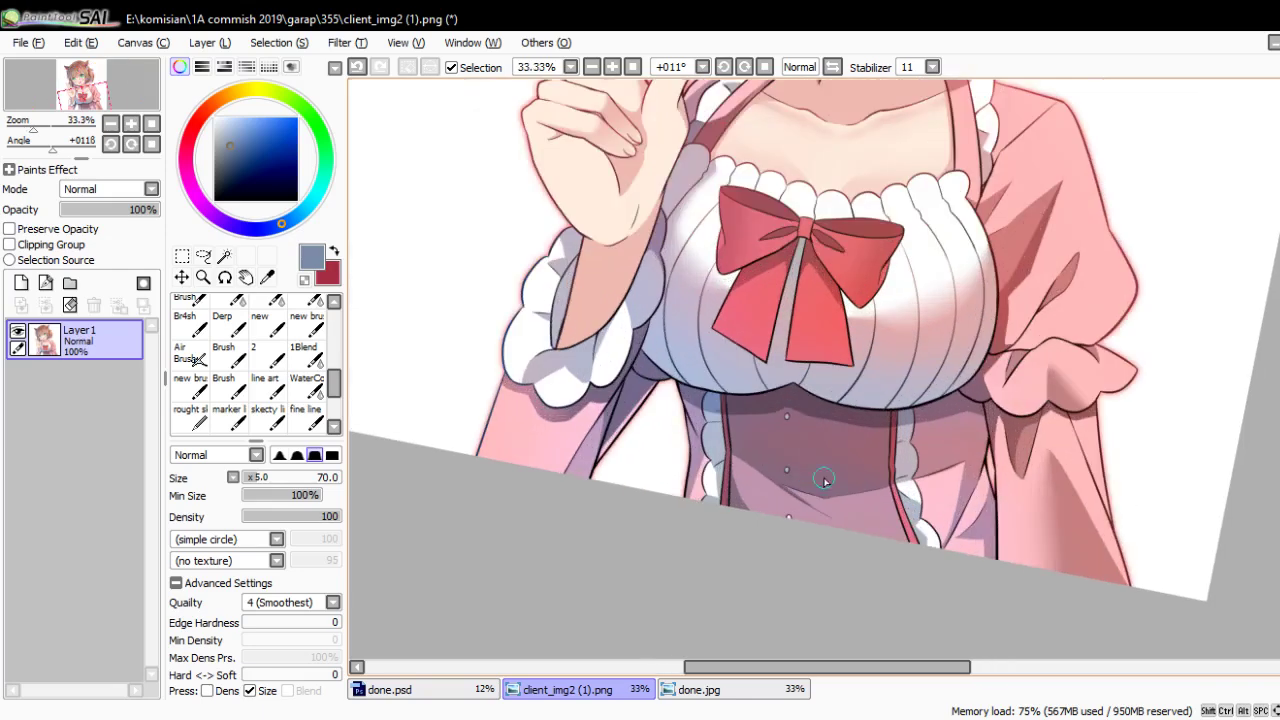
alt+click(873, 507)
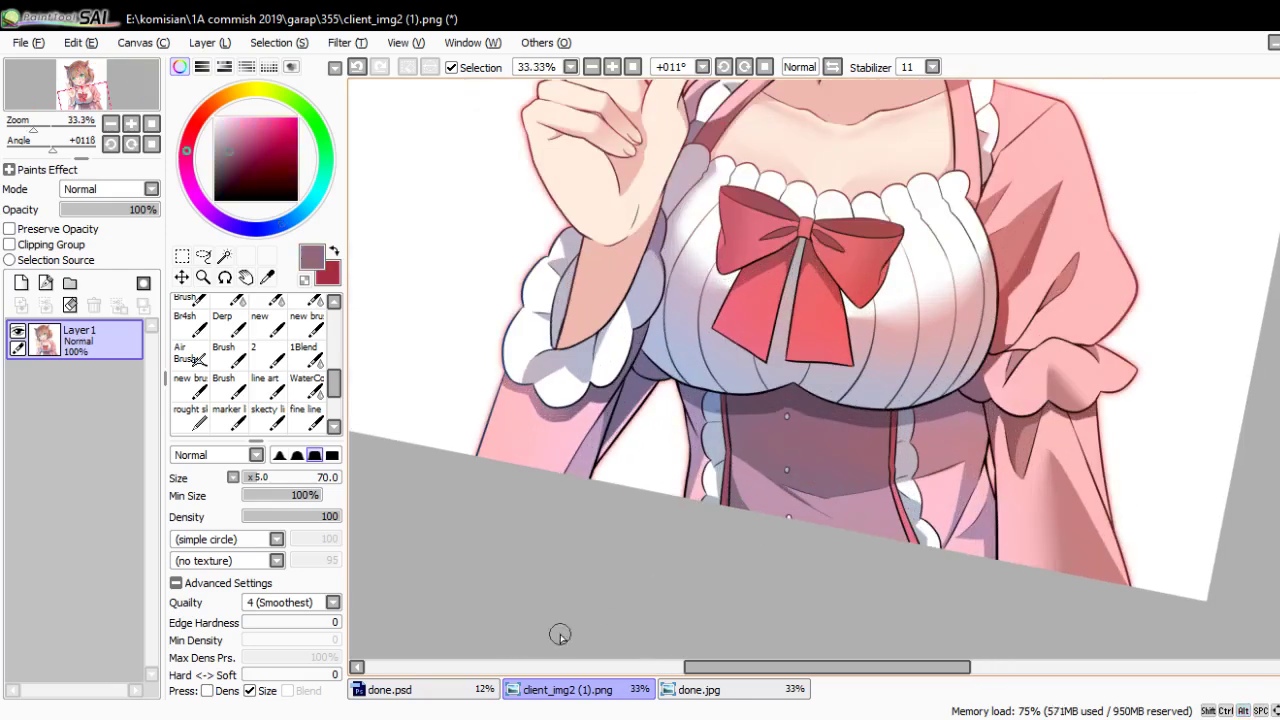
click(430, 693)
scroll(669, 455, up, 2)
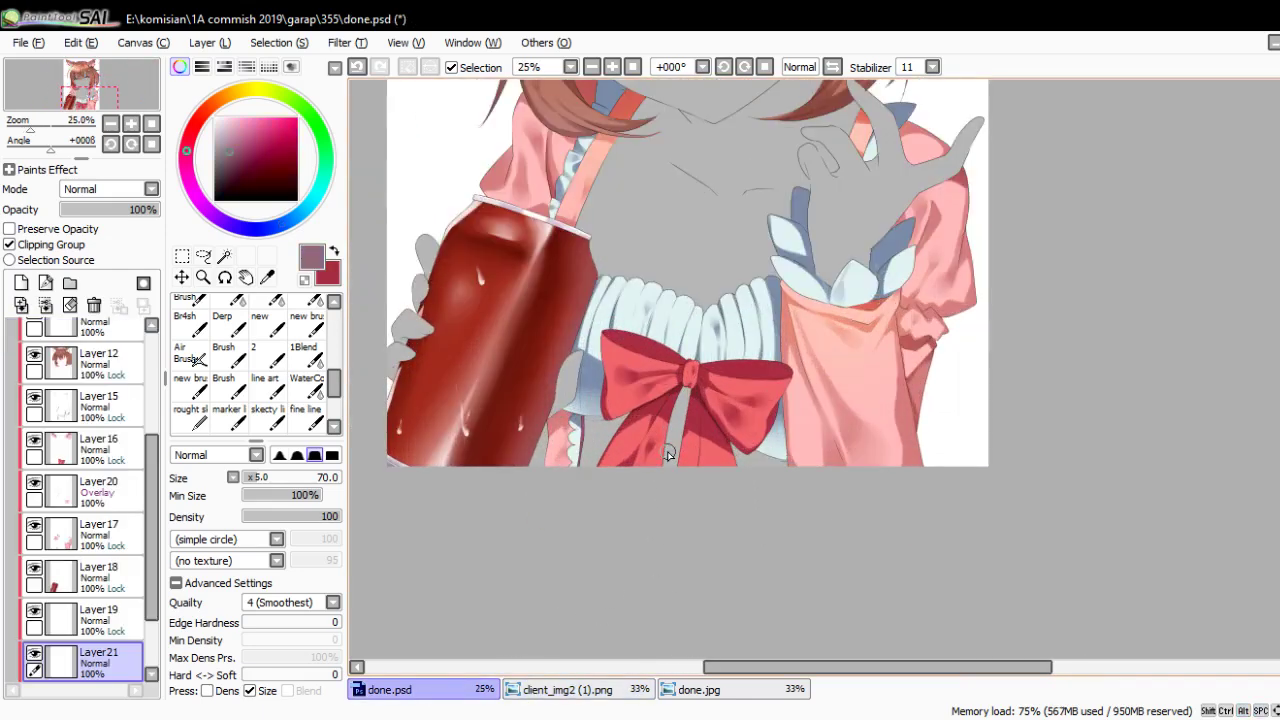
drag(649, 458, 814, 471)
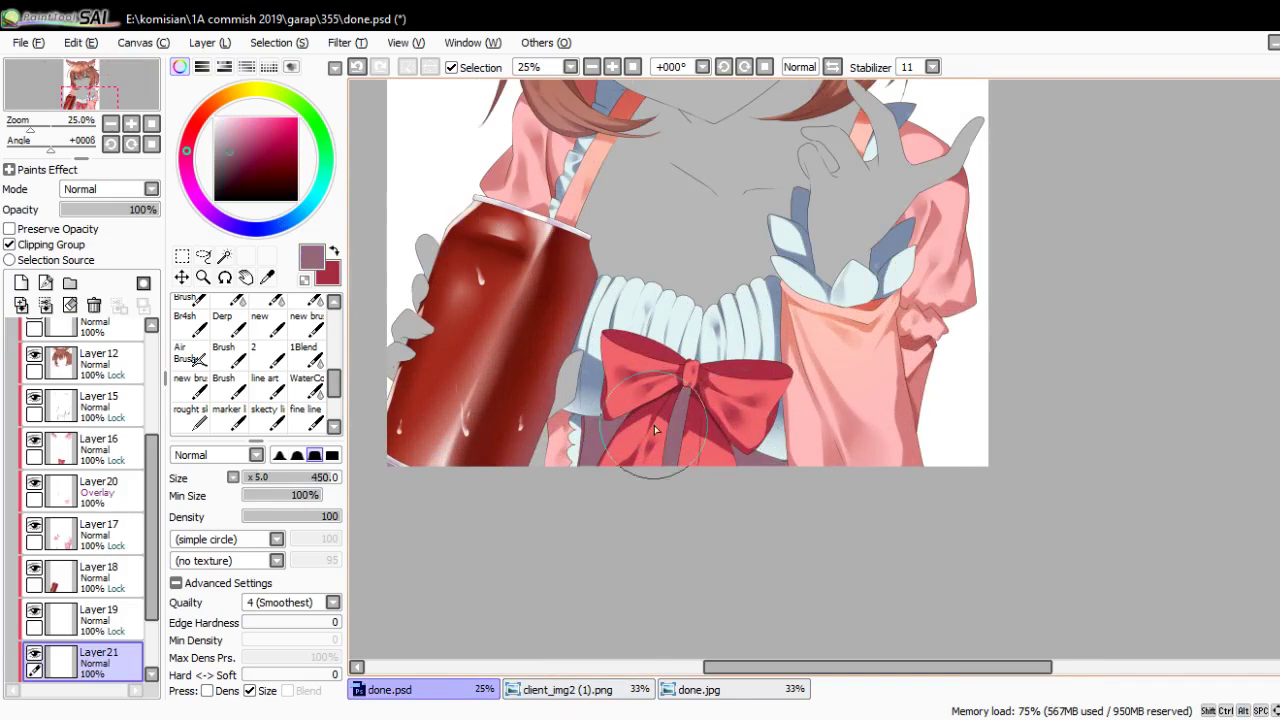
Add Overlay Layer 22 above Layer 15, sample peach from done.jpg, and pick the Air Brush
click(114, 422)
click(27, 304)
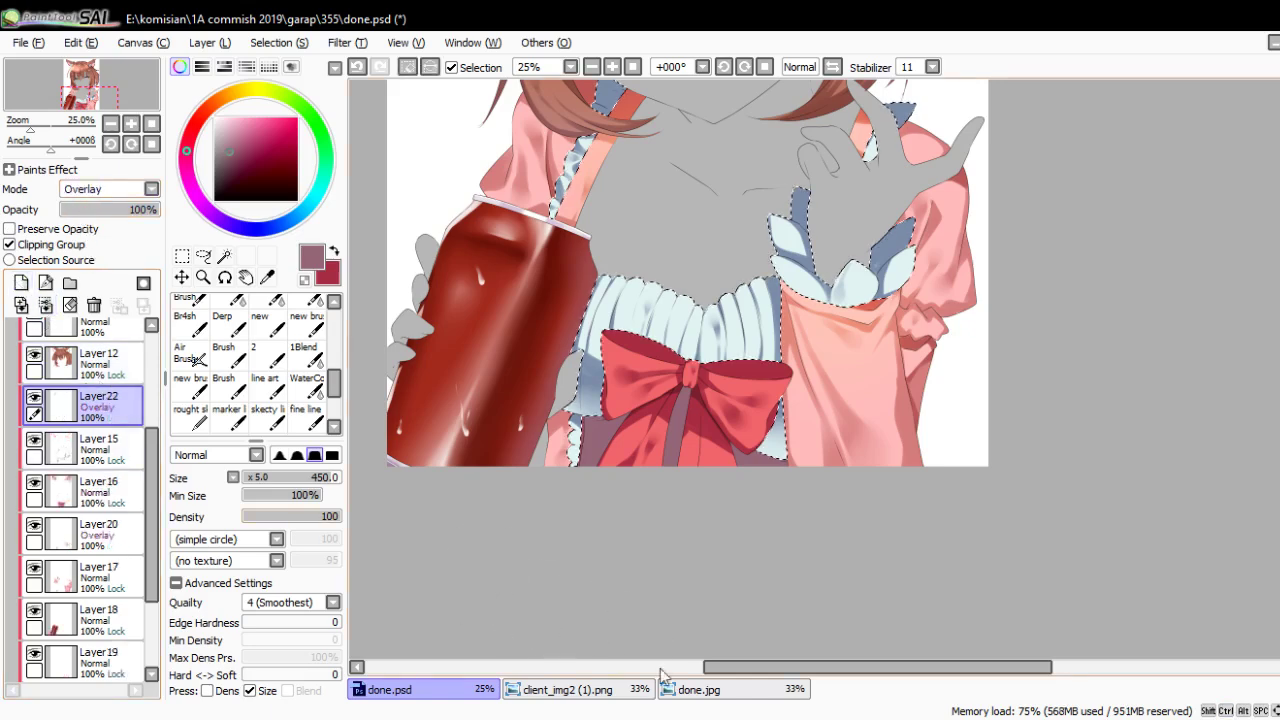
click(700, 689)
alt+click(862, 417)
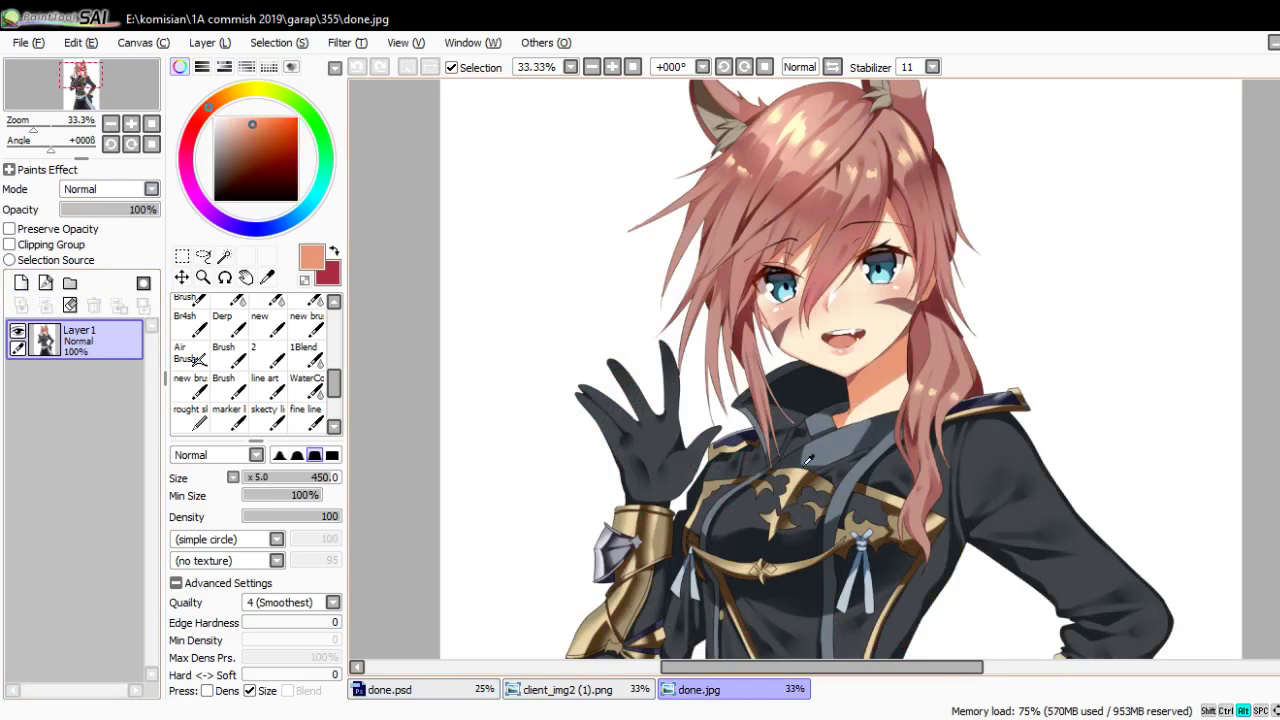
click(390, 689)
click(186, 352)
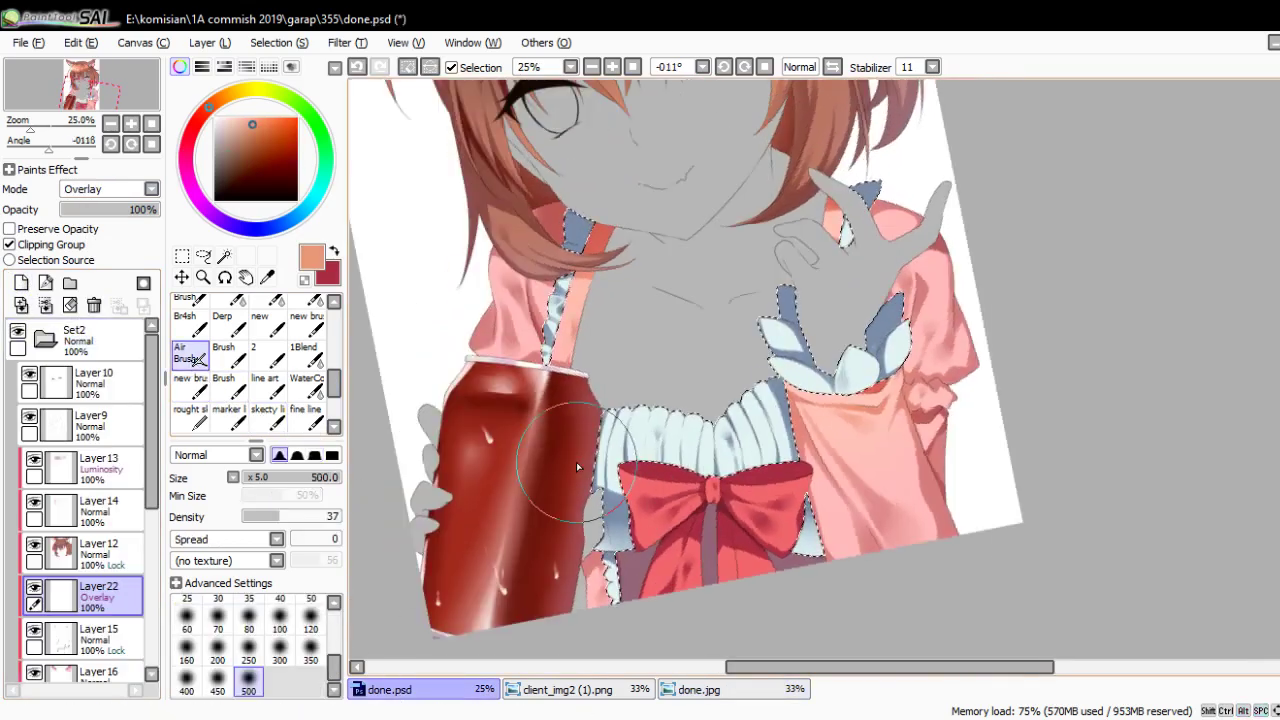
Airbrush a warm peach overlay glow over the can, then deselect and straighten the view
mouse_move(577, 467)
mouse_down()
mouse_move(600, 375)
mouse_move(644, 450)
mouse_move(760, 273)
mouse_up()
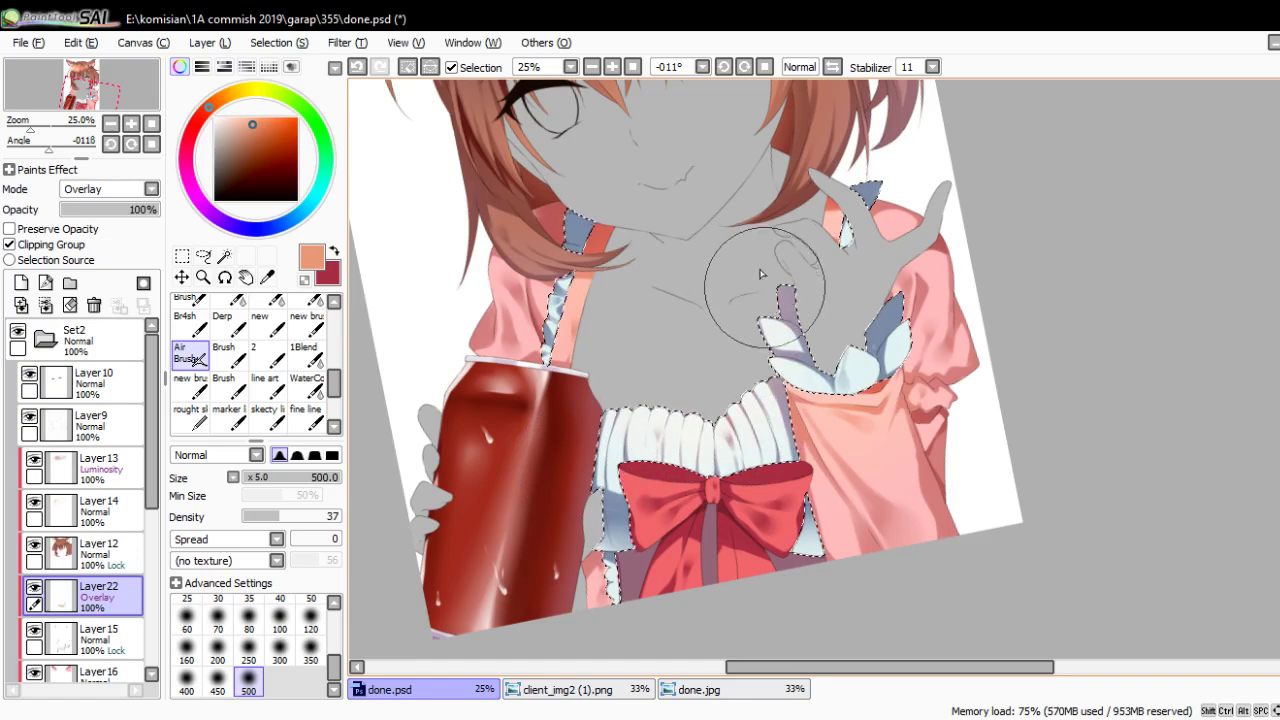
scroll(670, 380, down, 1)
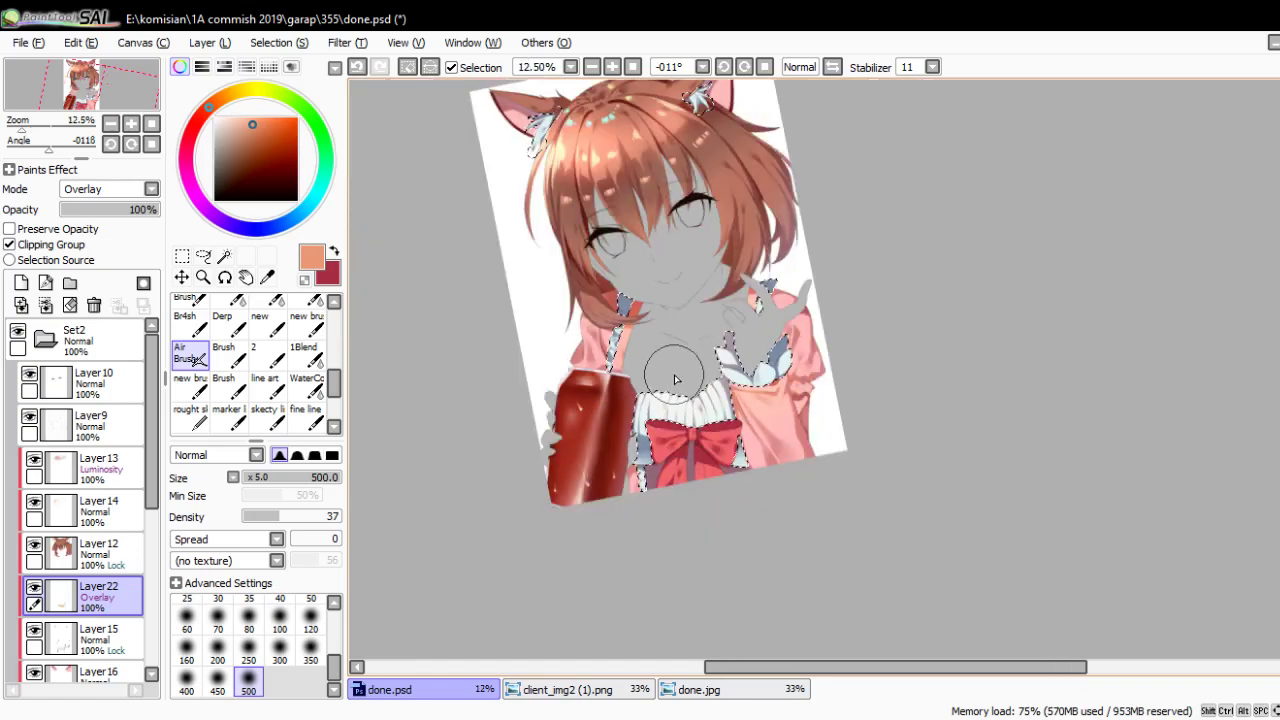
key(ctrl+d)
scroll(713, 411, up, 1)
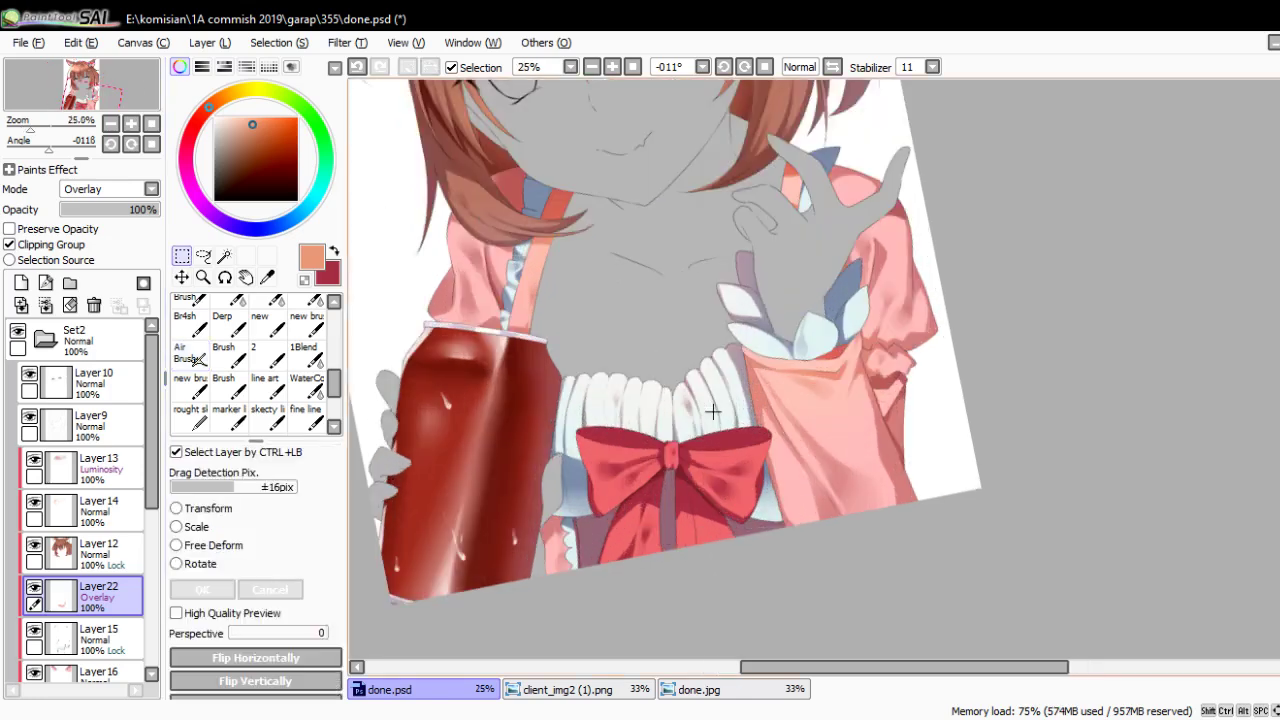
key(Home)
Select Layer 21 and sample a mauve shadow colour near the bow
scroll(100, 660, down, 3)
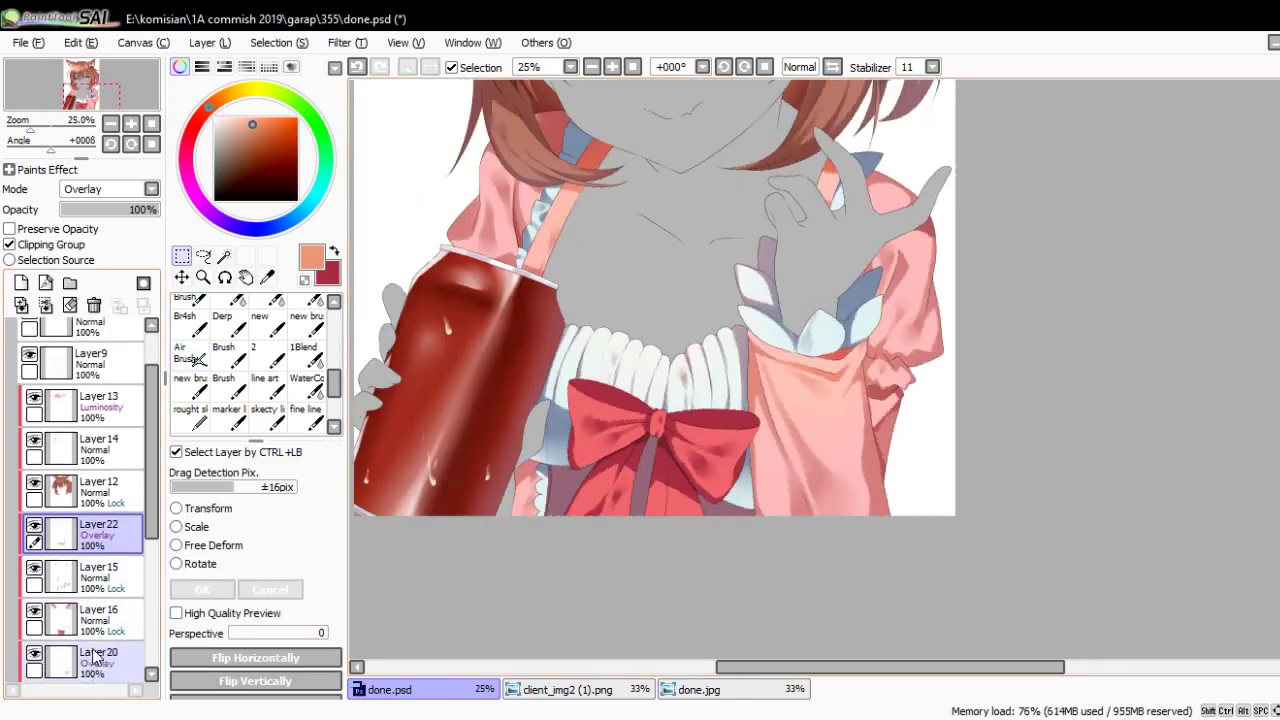
scroll(100, 660, down, 1)
scroll(100, 660, down, 2)
scroll(108, 640, down, 1)
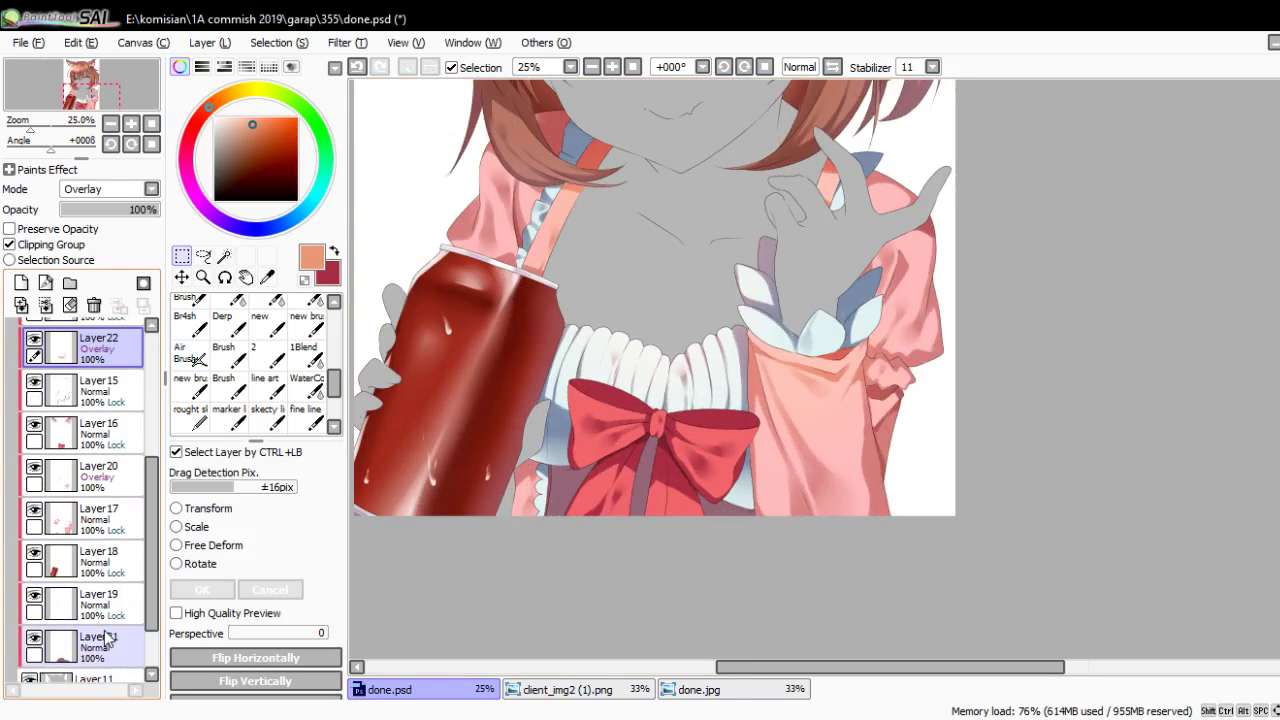
click(110, 645)
scroll(700, 625, up, 2)
mouse_move(571, 508)
mouse_down()
mouse_move(634, 477)
mouse_move(396, 277)
mouse_up()
alt+click(558, 480)
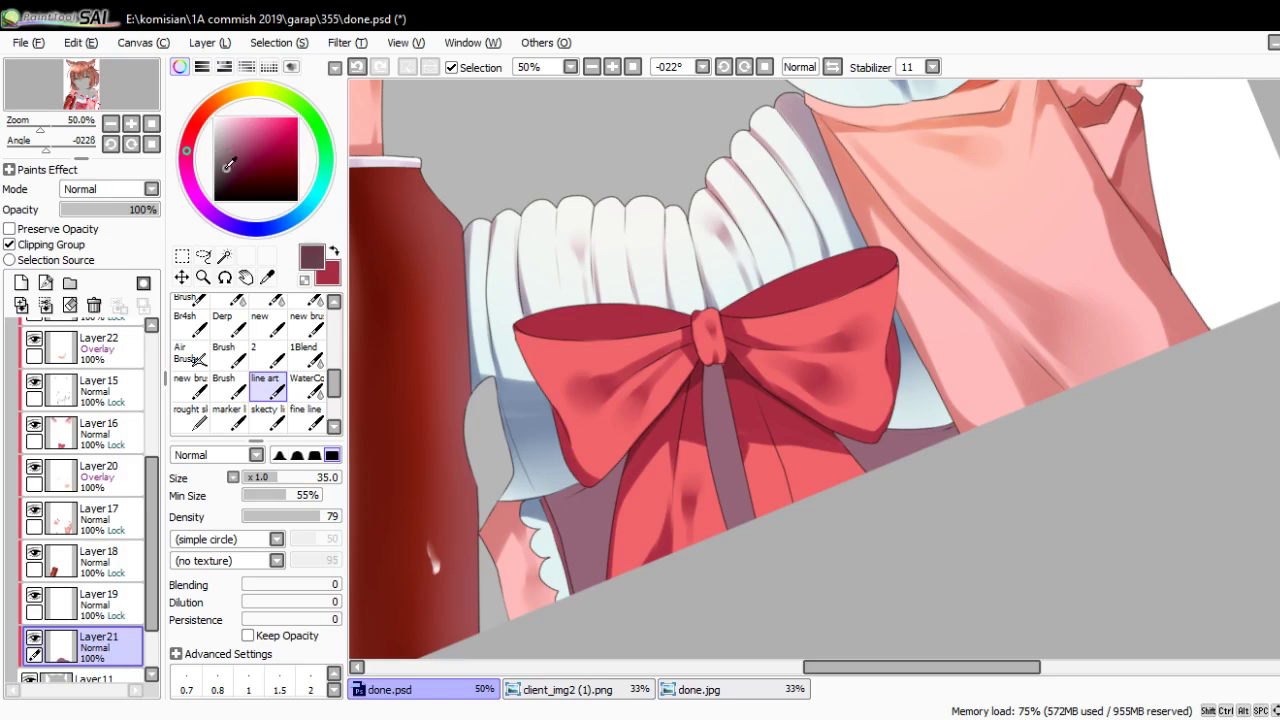
Paint a mauve shadow along the band below the bow knot and blend it with WaterColor
mouse_move(619, 411)
mouse_down()
mouse_move(639, 423)
mouse_move(609, 461)
mouse_up()
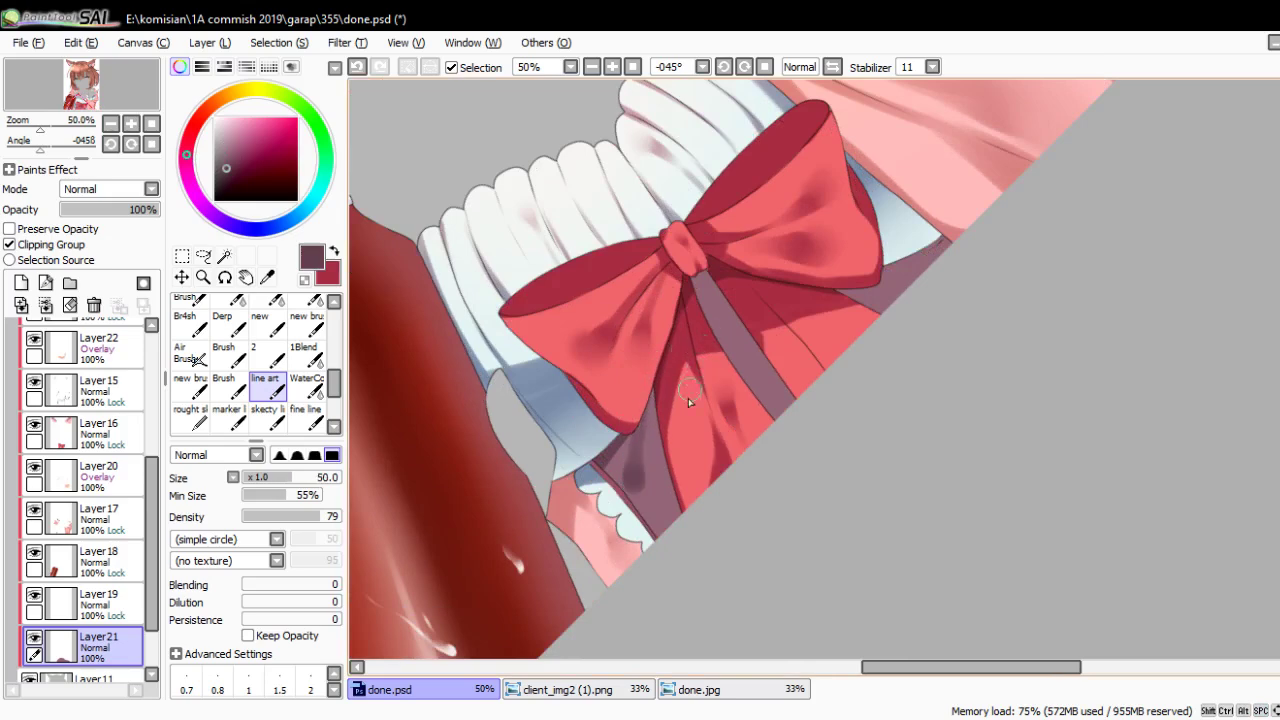
drag(735, 338, 705, 295)
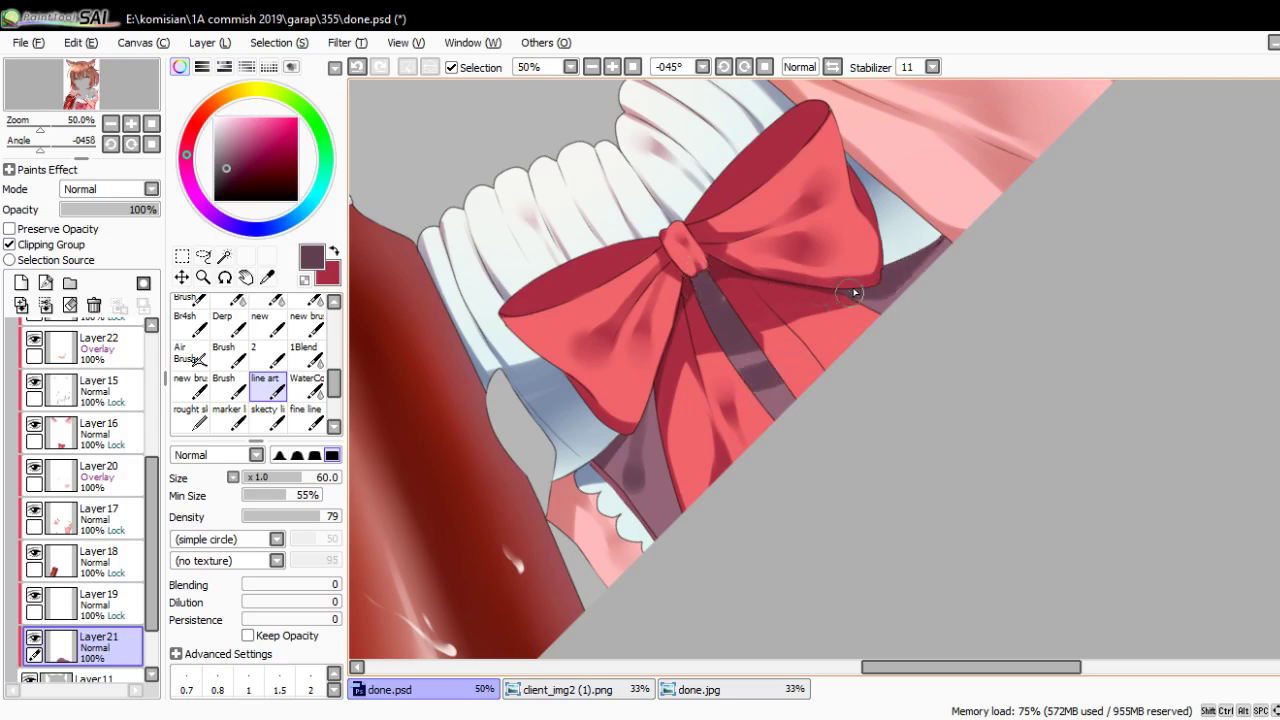
click(307, 385)
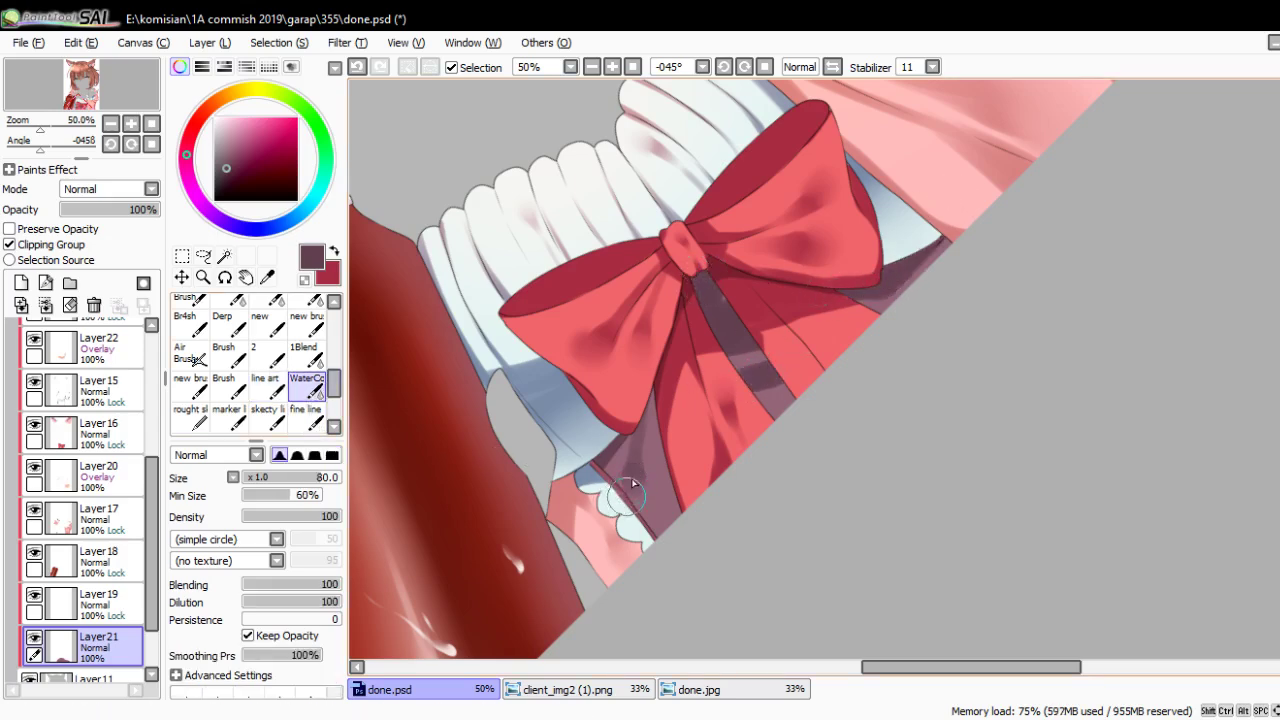
drag(637, 510, 647, 325)
key(n)
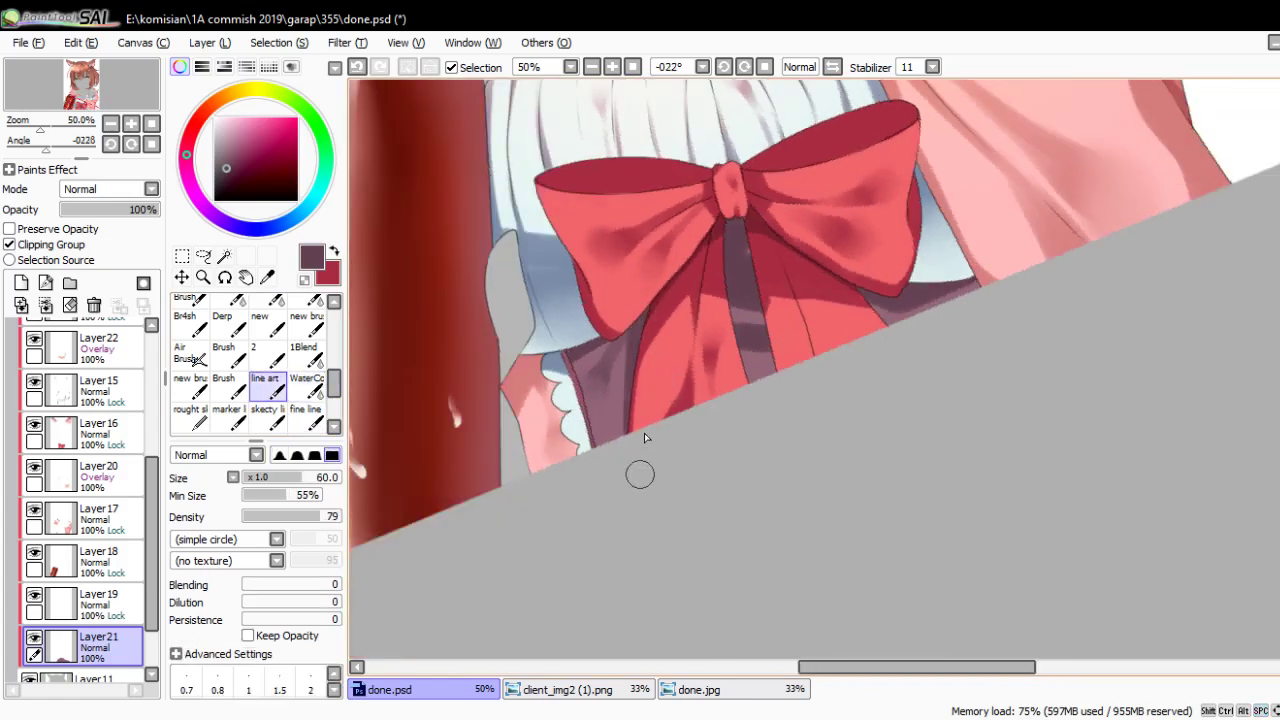
Sample a peach skin colour from the face in the done.jpg reference
scroll(655, 528, down, 3)
key(Home)
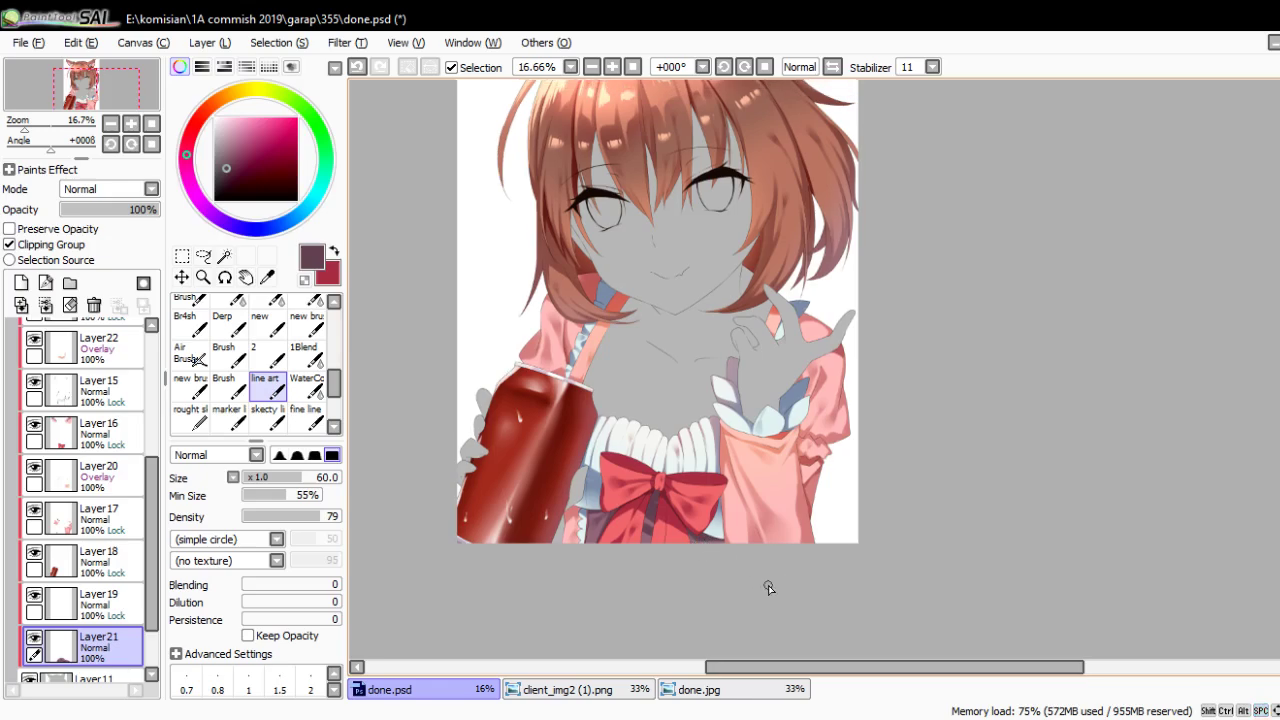
click(760, 690)
key(e)
scroll(971, 379, up, 3)
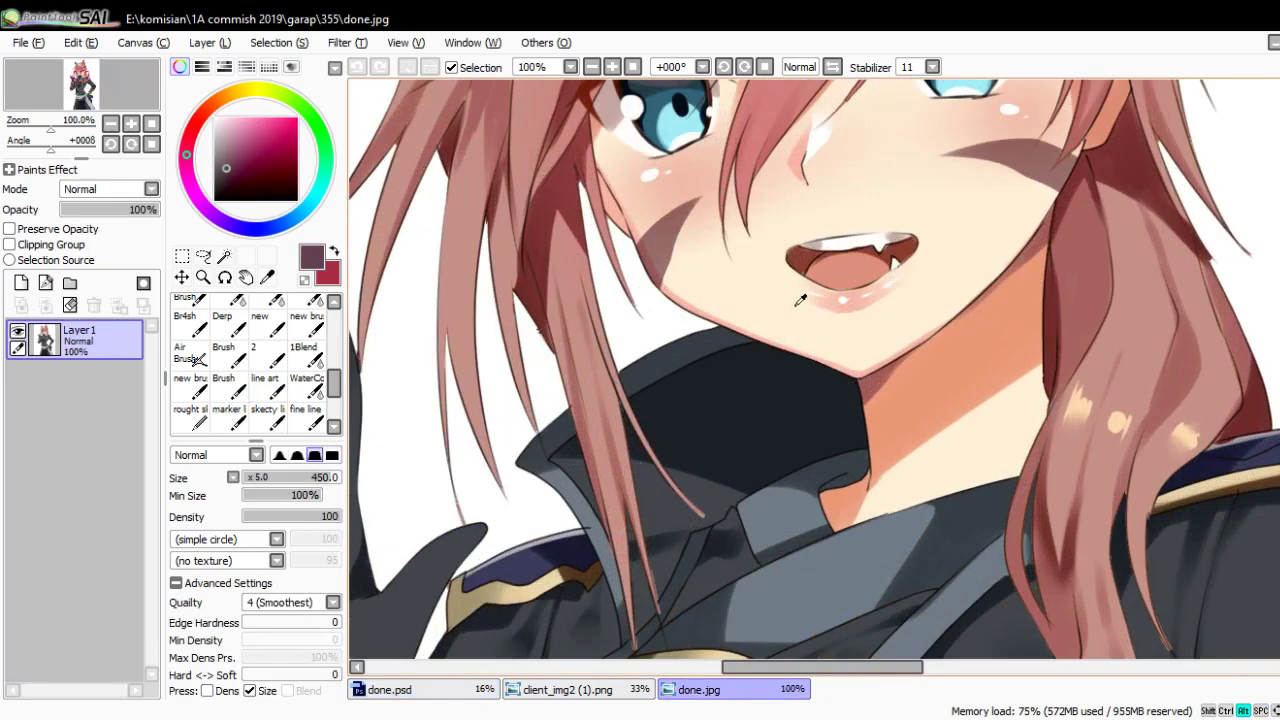
alt+click(971, 379)
Back on done.psd, paint peach skin over the chin, chest and grey face area
click(468, 694)
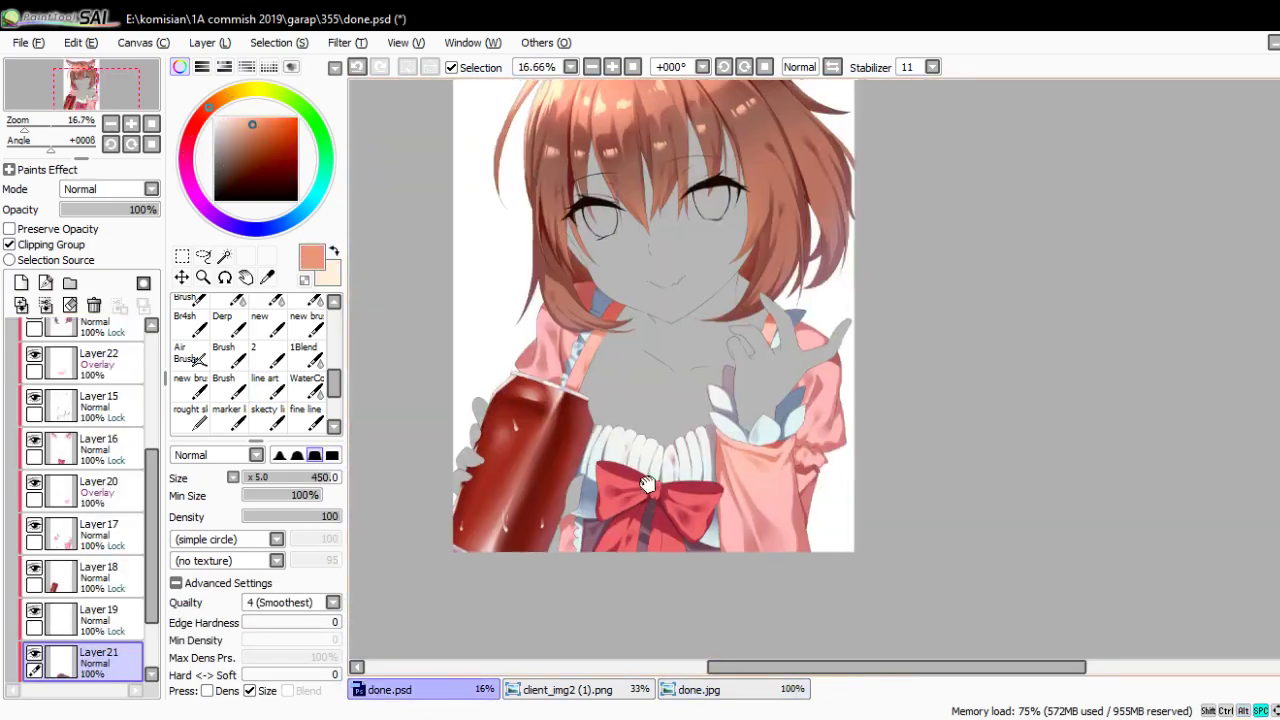
scroll(616, 421, up, 1)
key(x)
mouse_move(600, 250)
mouse_down()
mouse_move(626, 427)
mouse_move(646, 457)
mouse_move(702, 450)
mouse_move(770, 320)
mouse_move(823, 261)
mouse_move(843, 361)
mouse_up()
mouse_move(760, 160)
mouse_down()
mouse_move(660, 180)
mouse_move(570, 106)
mouse_up()
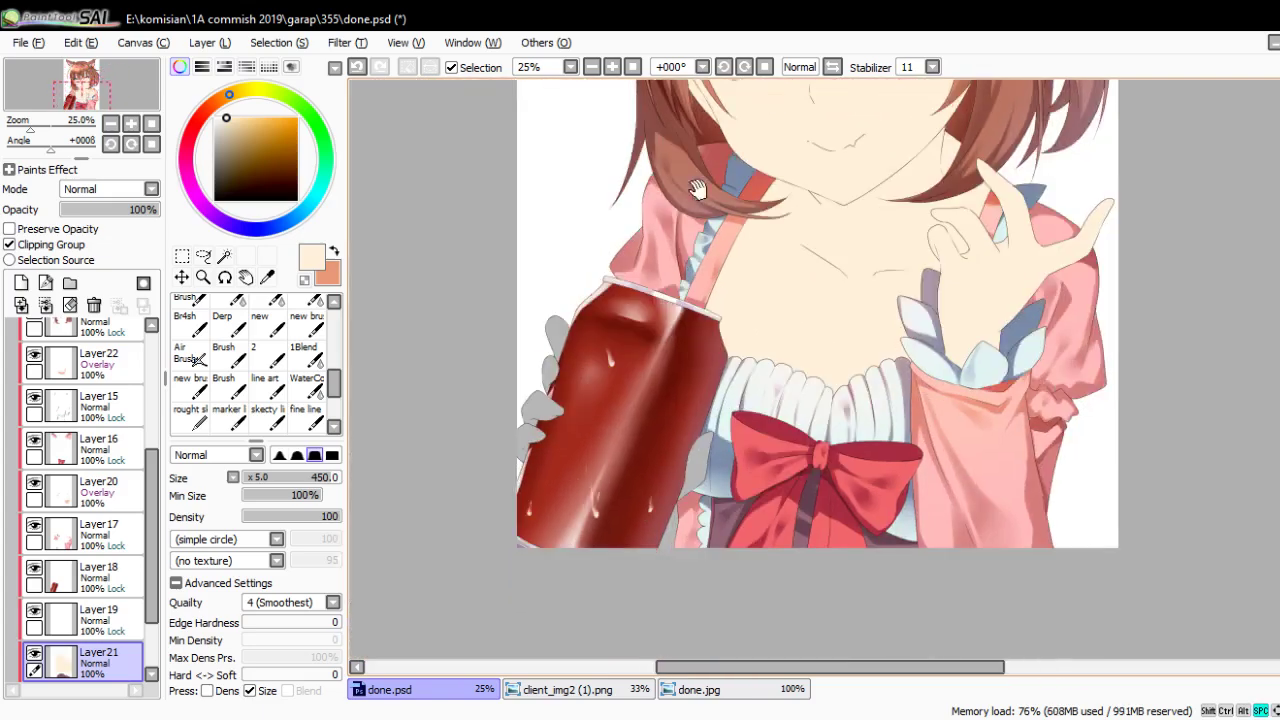
Shrink the brush to size 200, swap to the salmon colour and use the hard shading brush
scroll(567, 357, down, 5)
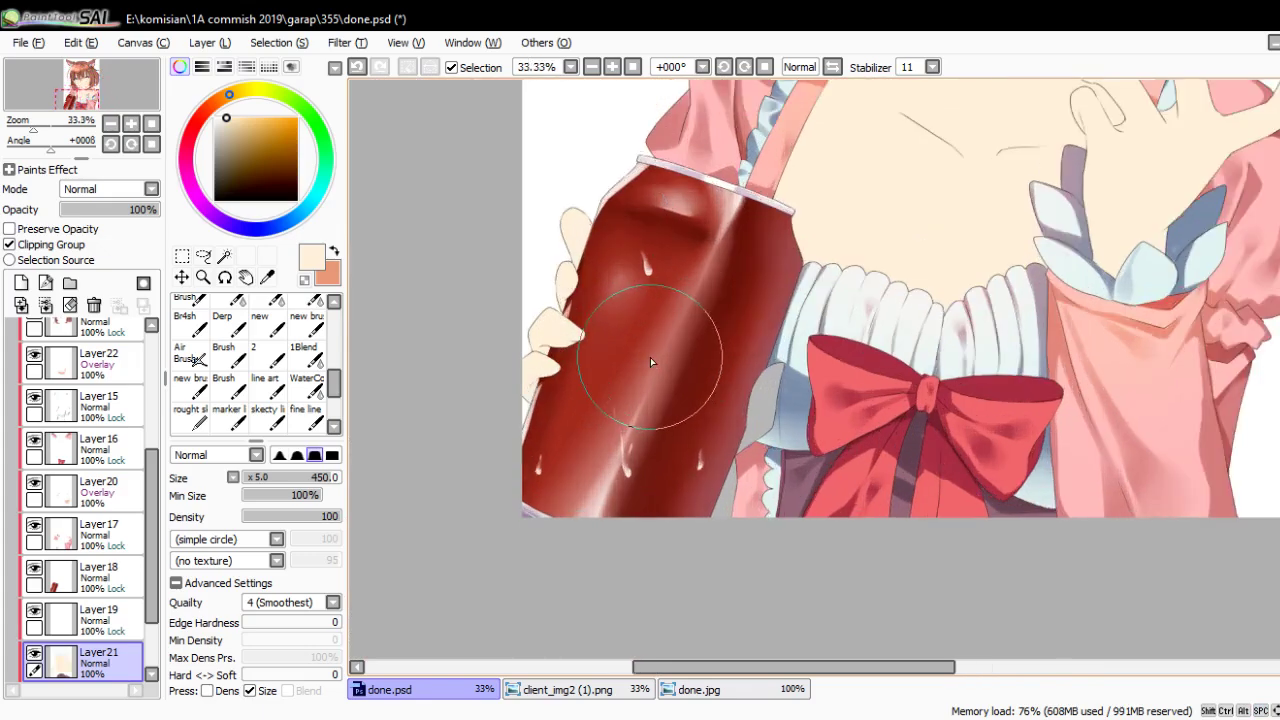
scroll(645, 362, up, 1)
key(bracketleft)
key(bracketleft)
key(bracketleft)
scroll(673, 483, up, 1)
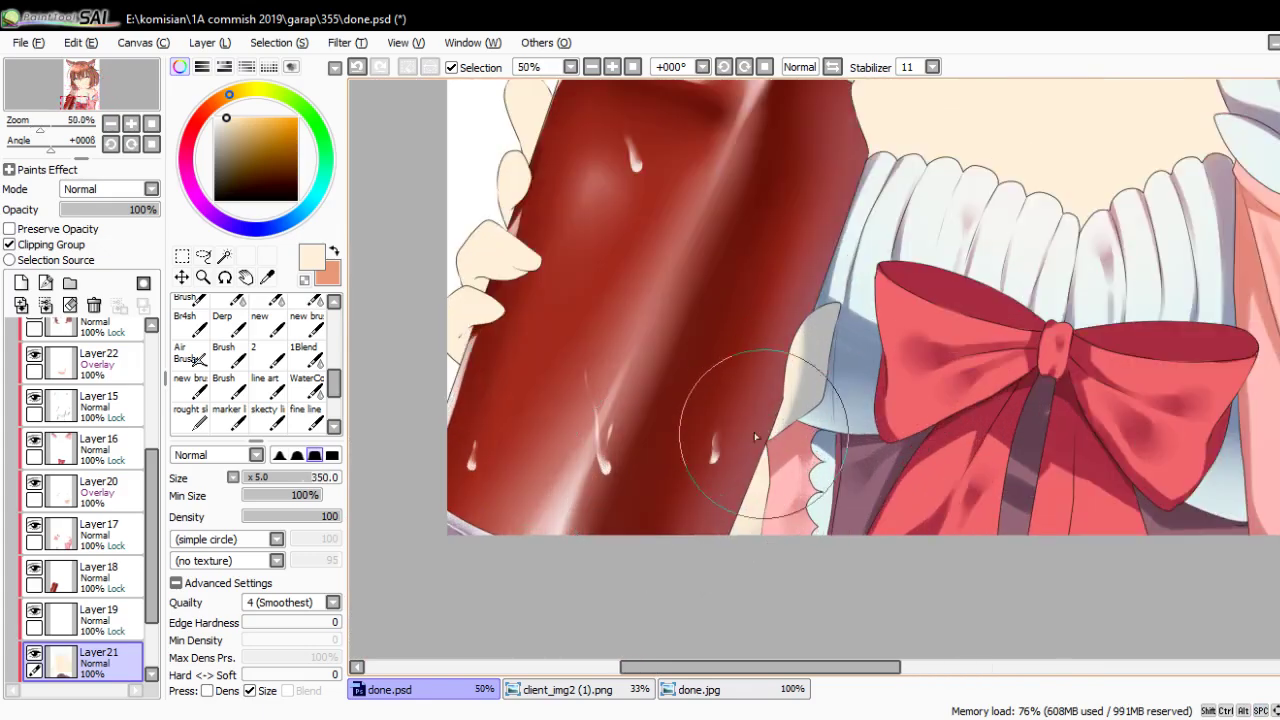
scroll(812, 290, down, 2)
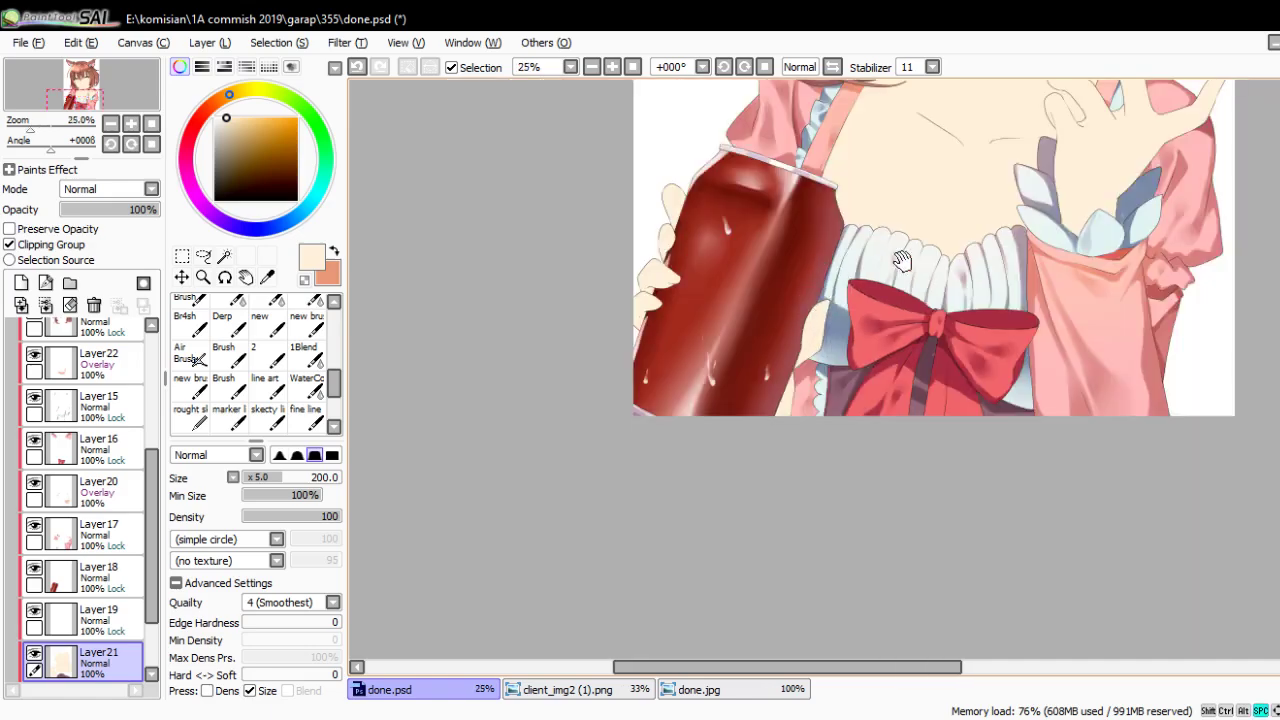
scroll(823, 270, up, 1)
drag(824, 270, 763, 349)
scroll(763, 349, up, 1)
key(x)
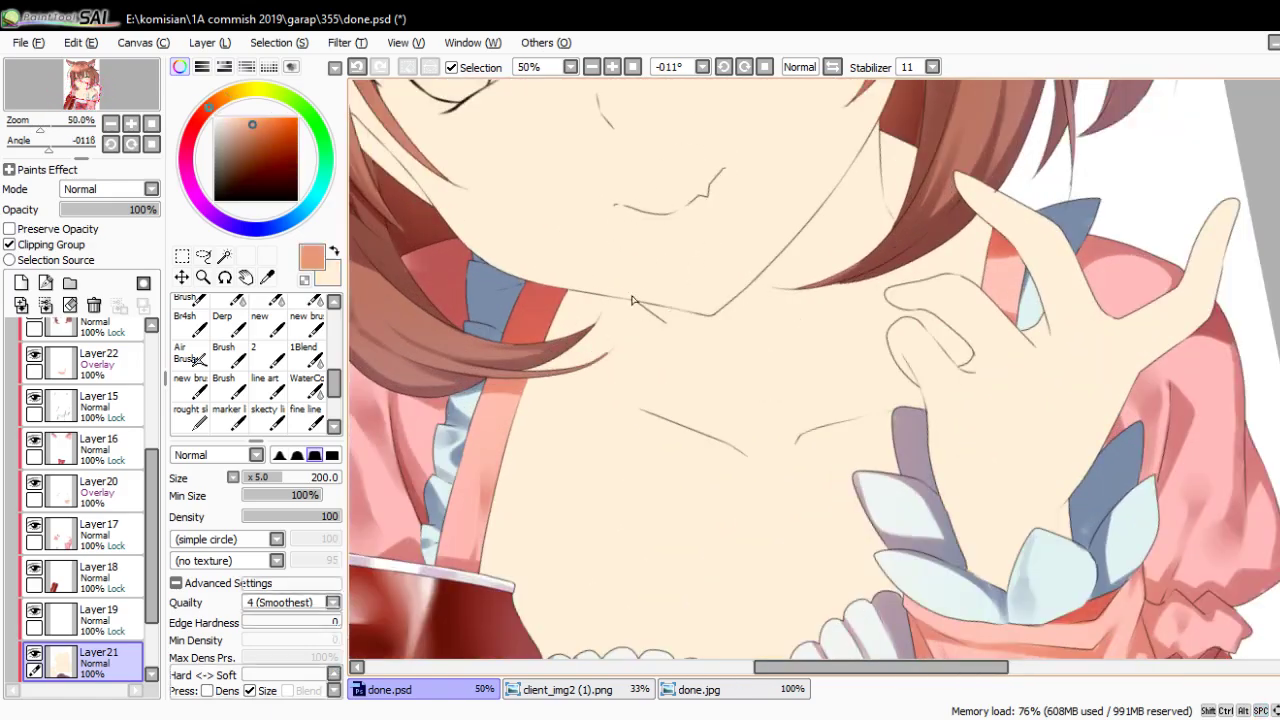
key(n)
drag(658, 342, 720, 320)
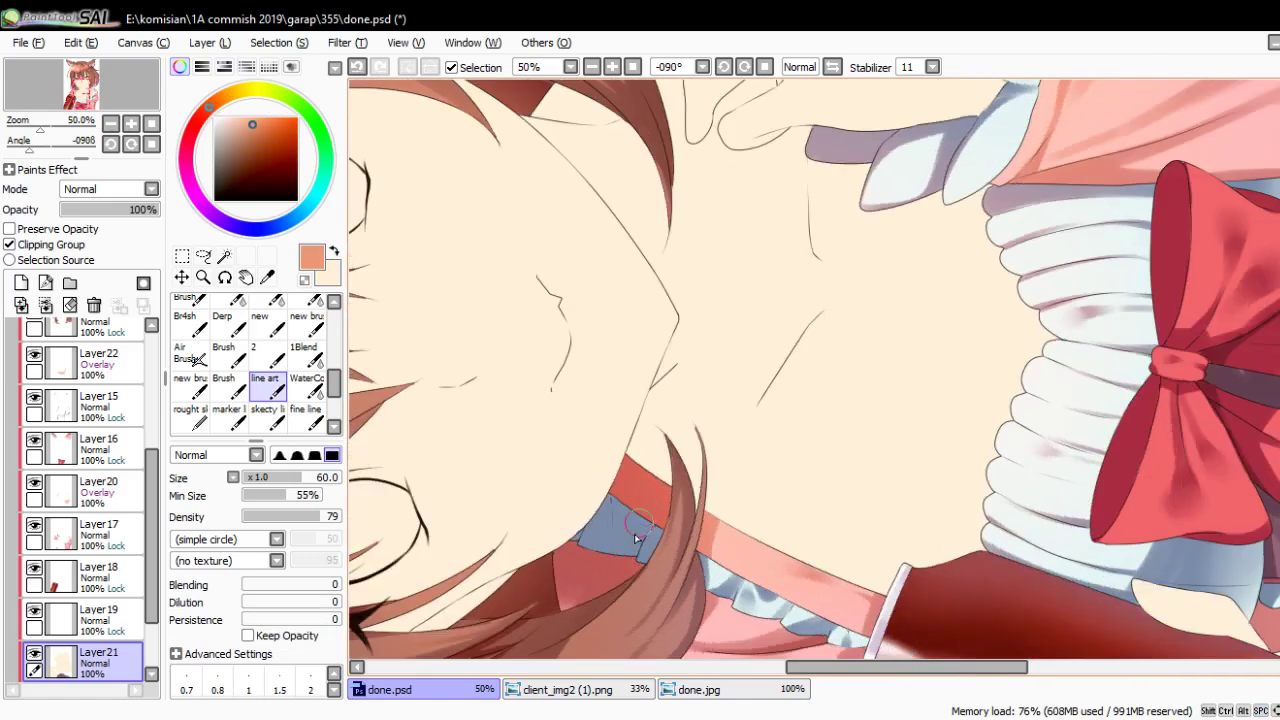
Build up salmon shadow strokes on the neck, redoing one misplaced stroke
mouse_move(662, 478)
mouse_down()
mouse_move(728, 114)
mouse_move(714, 294)
mouse_up()
drag(700, 370, 695, 235)
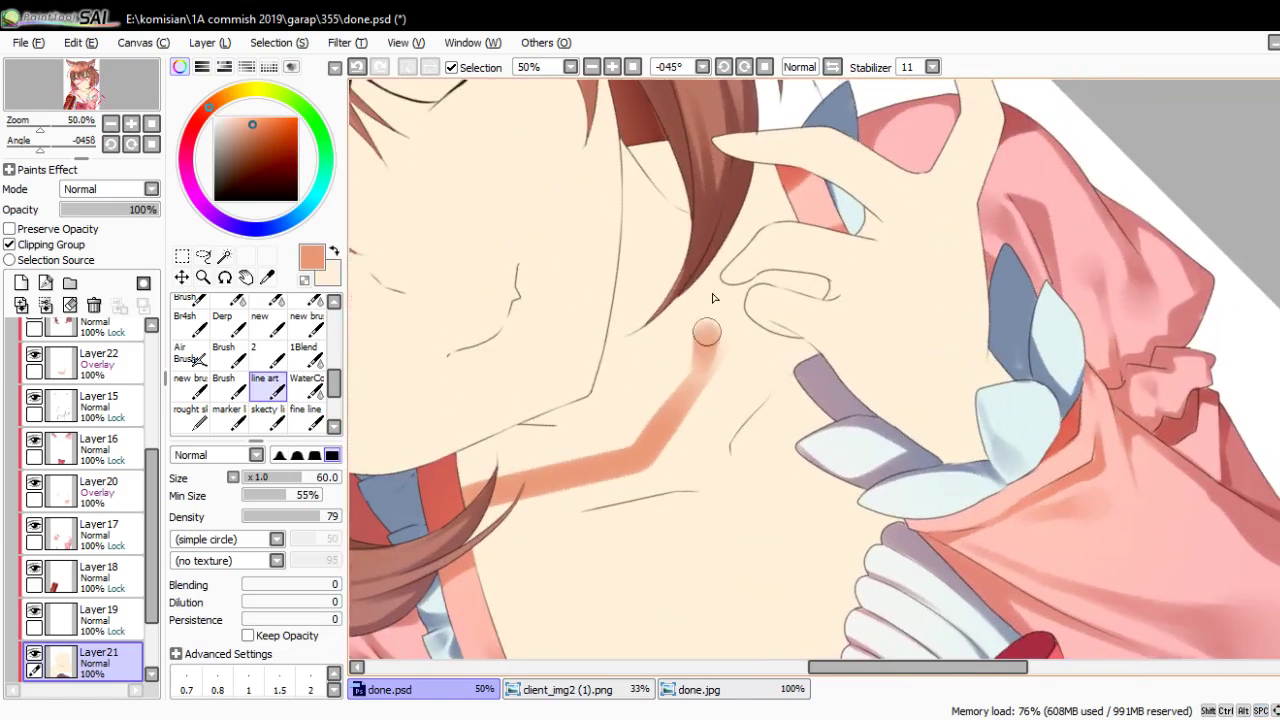
key(ctrl+z)
mouse_move(712, 378)
mouse_down()
mouse_move(755, 276)
mouse_move(737, 314)
mouse_move(748, 414)
mouse_up()
drag(670, 486, 745, 310)
drag(681, 429, 750, 290)
mouse_move(742, 342)
mouse_down()
mouse_move(760, 300)
mouse_move(705, 440)
mouse_up()
Shade darker salmon up the side of the neck beside the hair
drag(745, 295, 724, 365)
drag(711, 415, 748, 180)
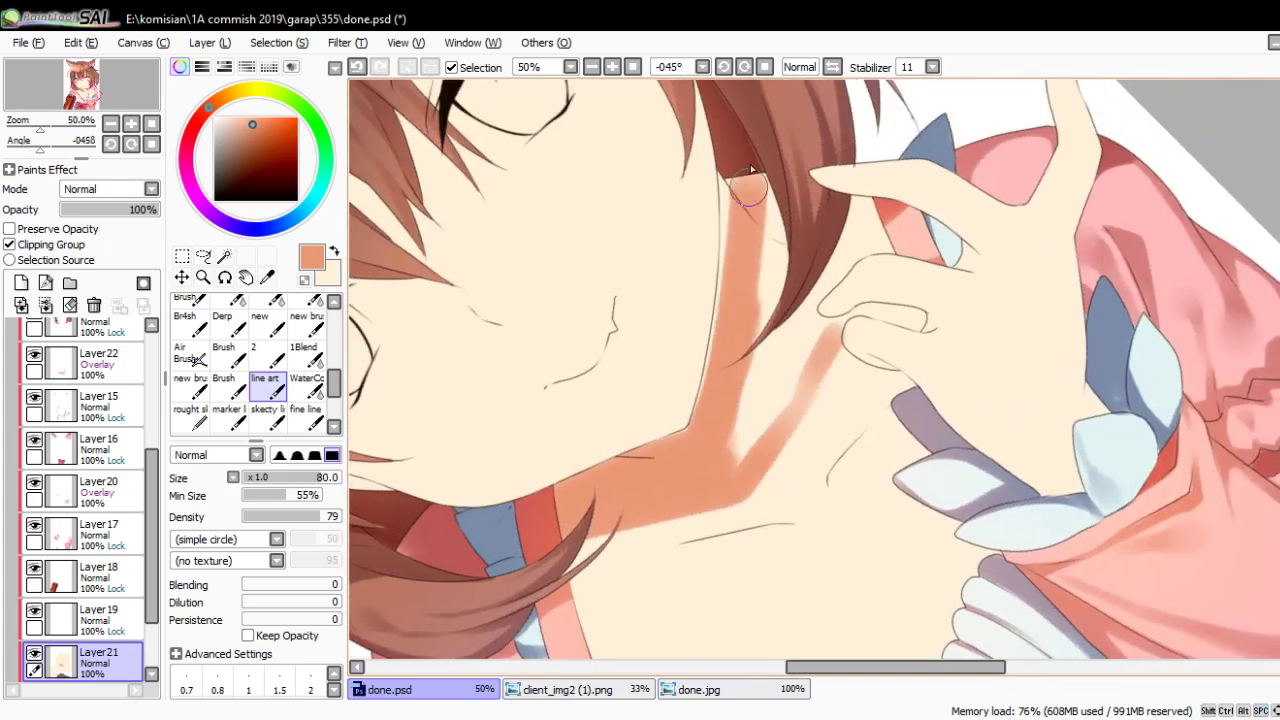
drag(710, 481, 737, 251)
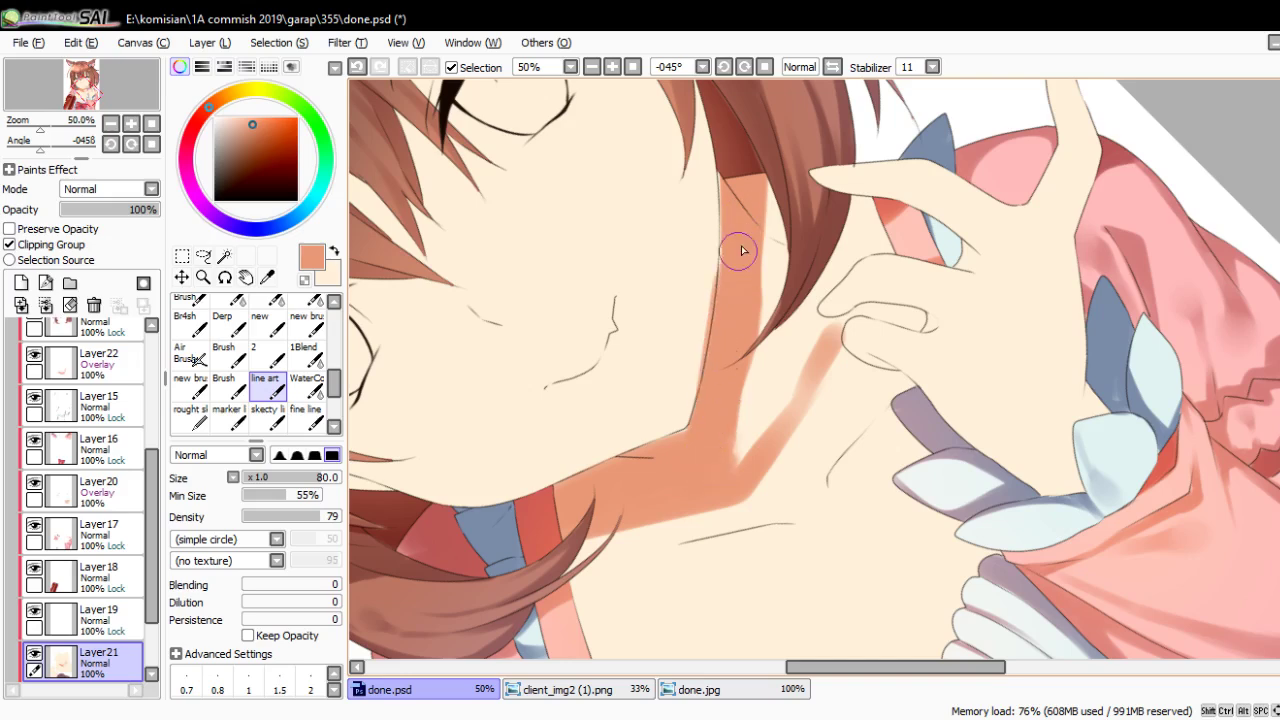
key(ctrl+z)
drag(694, 434, 737, 257)
key(ctrl+z)
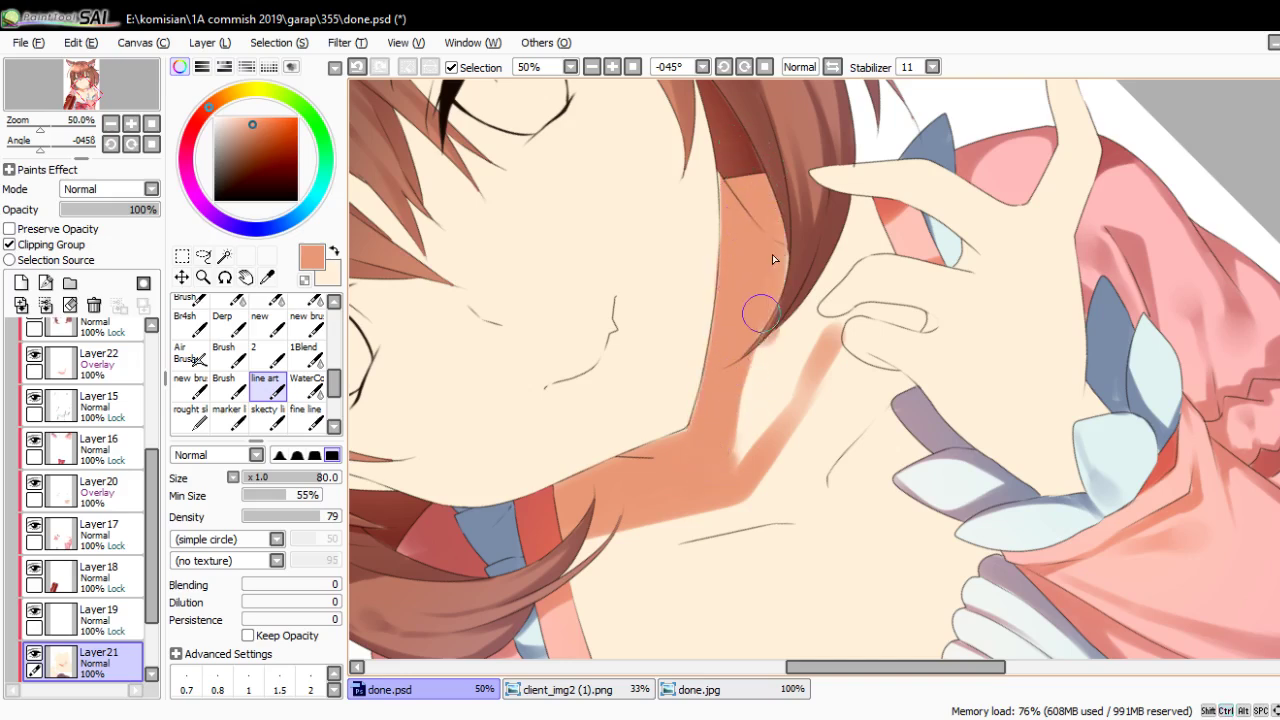
mouse_move(744, 233)
mouse_down()
mouse_move(731, 443)
mouse_move(760, 370)
mouse_up()
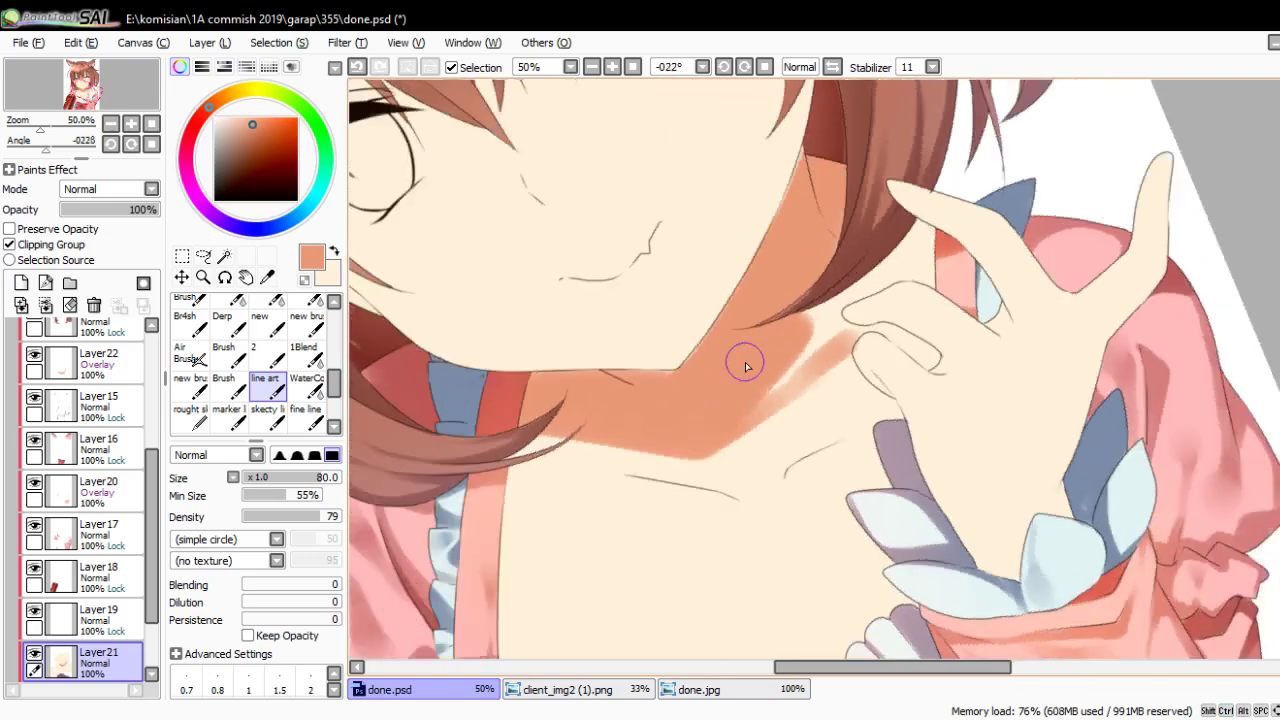
With a smaller brush, add short salmon shading strokes along the neck line
scroll(737, 360, down, 3)
scroll(723, 406, up, 2)
scroll(813, 459, up, 2)
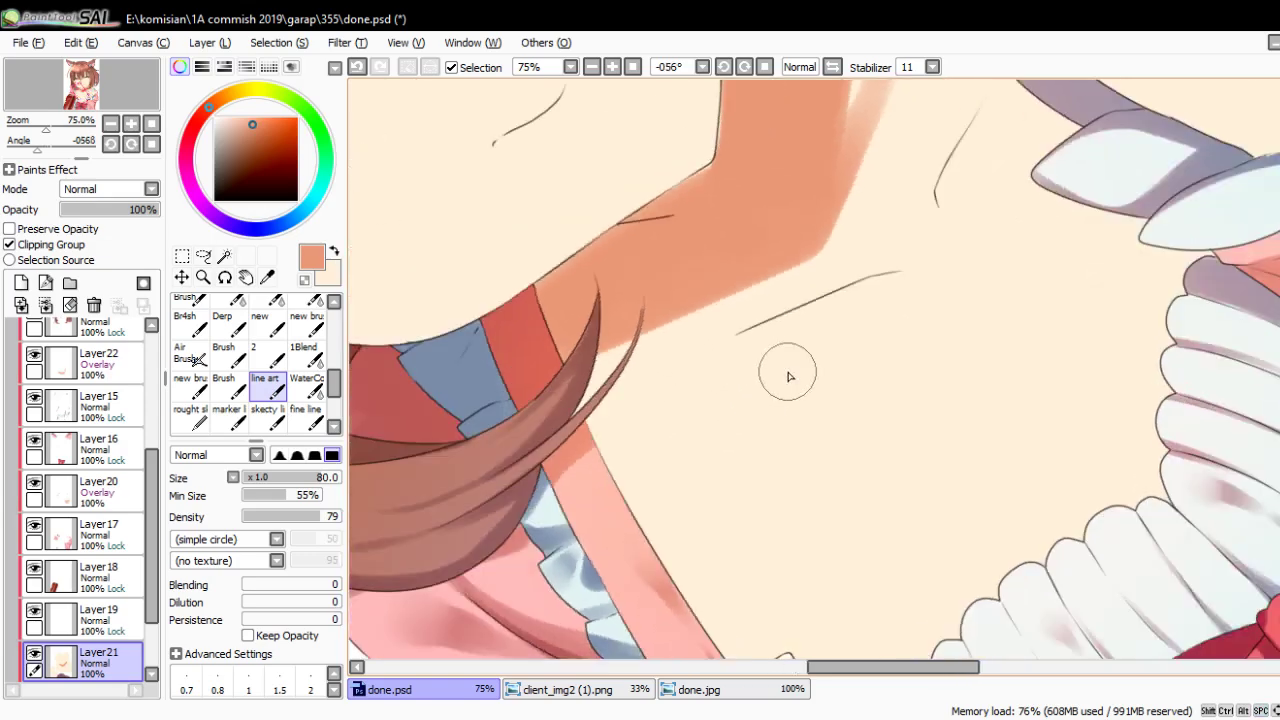
drag(813, 459, 680, 366)
key(bracketleft)
key(bracketleft)
key(bracketleft)
key(bracketleft)
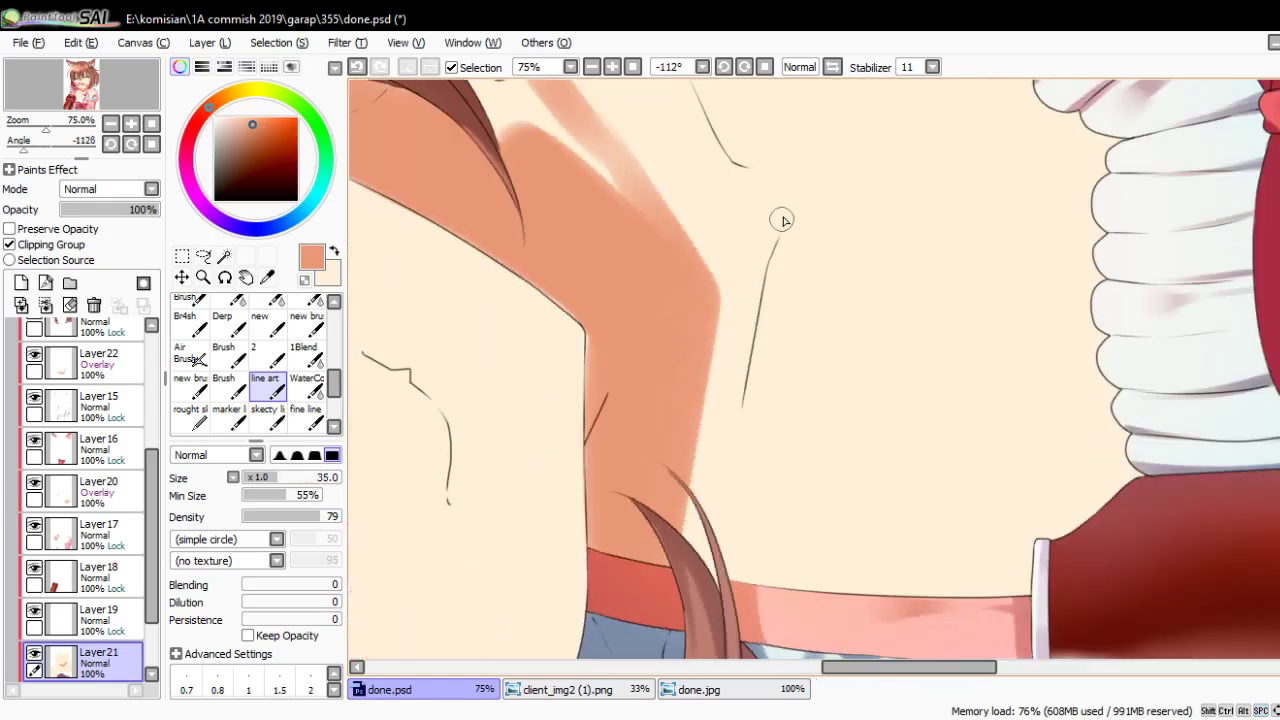
drag(780, 218, 748, 300)
drag(760, 250, 733, 415)
mouse_move(738, 262)
mouse_down()
mouse_move(737, 343)
mouse_move(766, 354)
mouse_move(795, 400)
mouse_up()
mouse_move(788, 330)
mouse_down()
mouse_move(796, 395)
mouse_move(831, 205)
mouse_up()
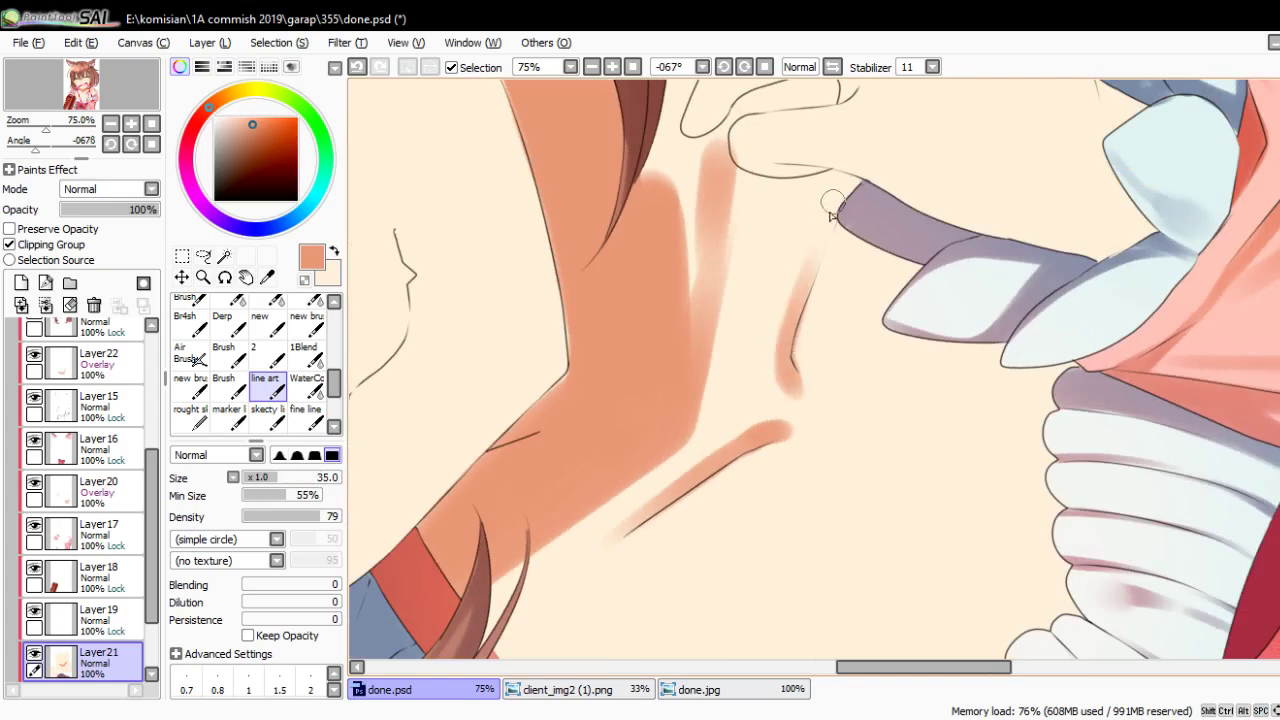
drag(763, 323, 771, 366)
mouse_move(778, 292)
mouse_down()
mouse_move(792, 360)
mouse_move(771, 378)
mouse_up()
Shade the raised finger's left edge and curve the shadow over its fingertip
mouse_move(800, 246)
mouse_down()
mouse_move(771, 320)
mouse_move(757, 316)
mouse_move(777, 363)
mouse_up()
scroll(780, 362, up, 3)
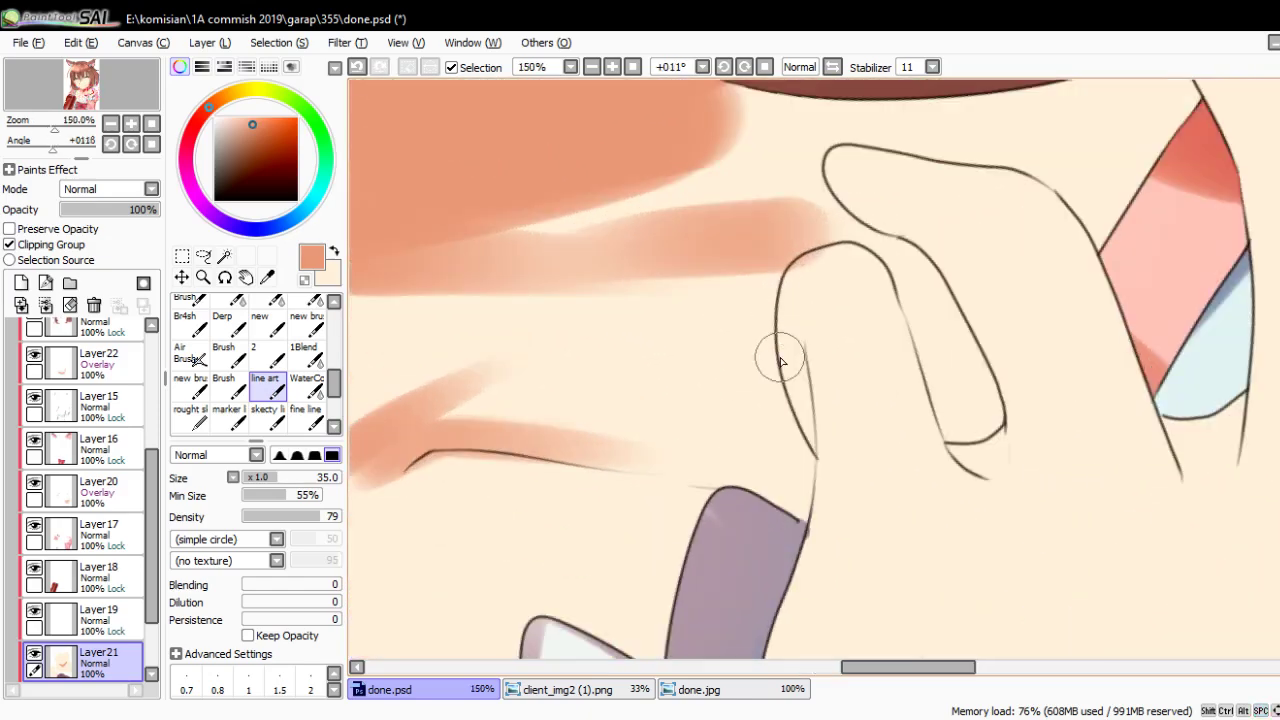
drag(801, 300, 810, 445)
drag(810, 262, 795, 360)
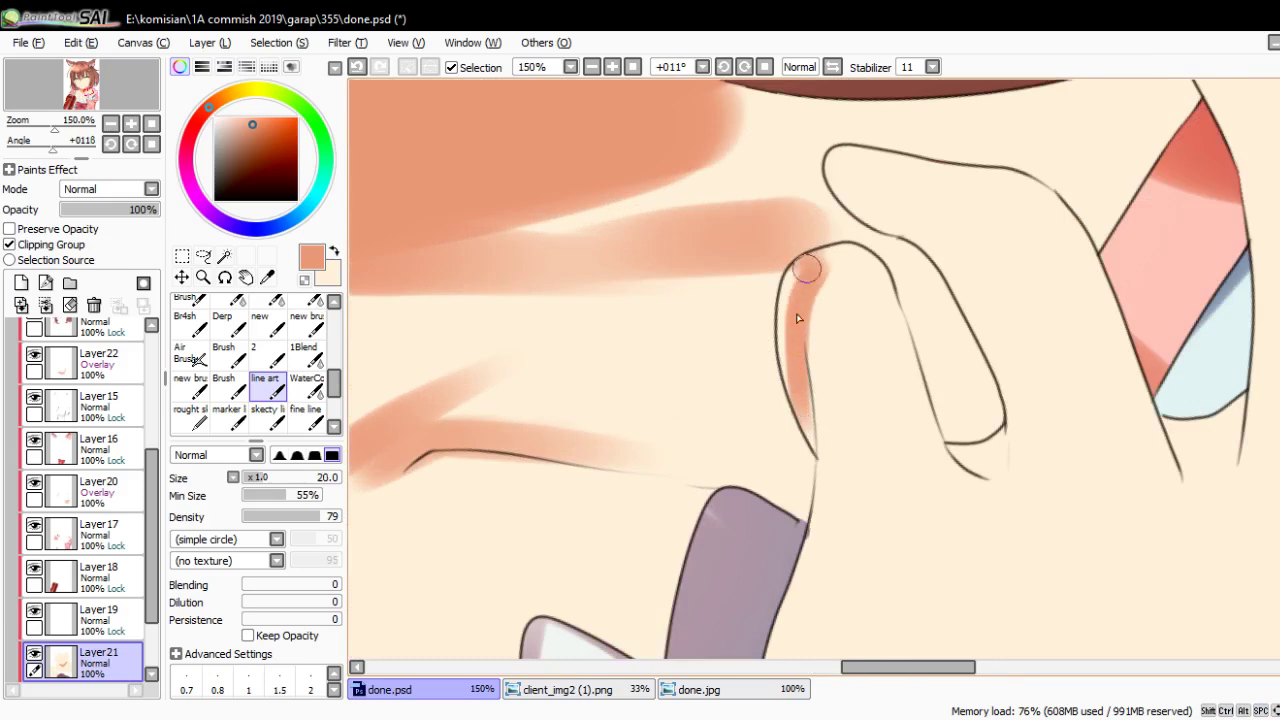
mouse_move(805, 305)
mouse_down()
mouse_move(798, 420)
mouse_move(812, 460)
mouse_up()
drag(790, 375, 795, 260)
key(ctrl+z)
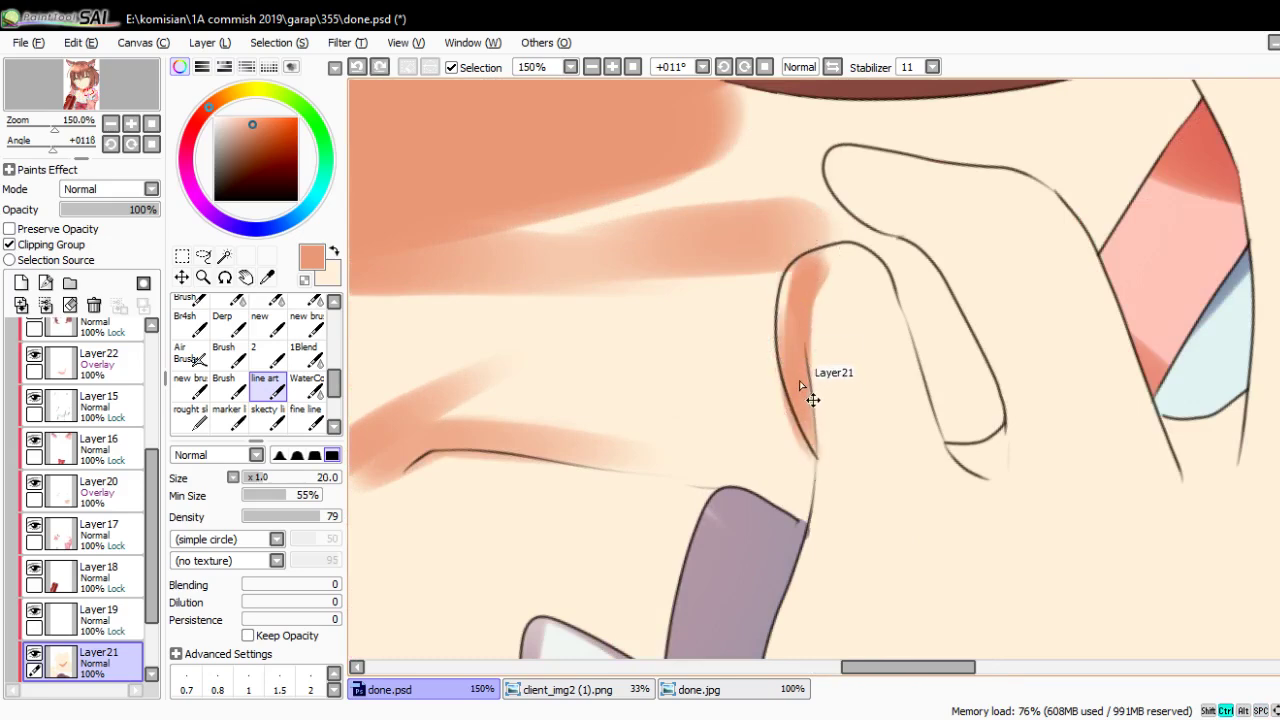
key(ctrl+z)
mouse_move(808, 448)
mouse_down()
mouse_move(788, 300)
mouse_move(845, 255)
mouse_move(905, 335)
mouse_up()
mouse_move(905, 335)
mouse_down()
mouse_move(799, 362)
mouse_move(857, 451)
mouse_up()
Shade the finger's right side, bottom and top curve, then the next finger's outline
key(bracketleft)
drag(815, 355, 890, 510)
key(bracketright)
drag(895, 440, 885, 505)
drag(850, 370, 871, 462)
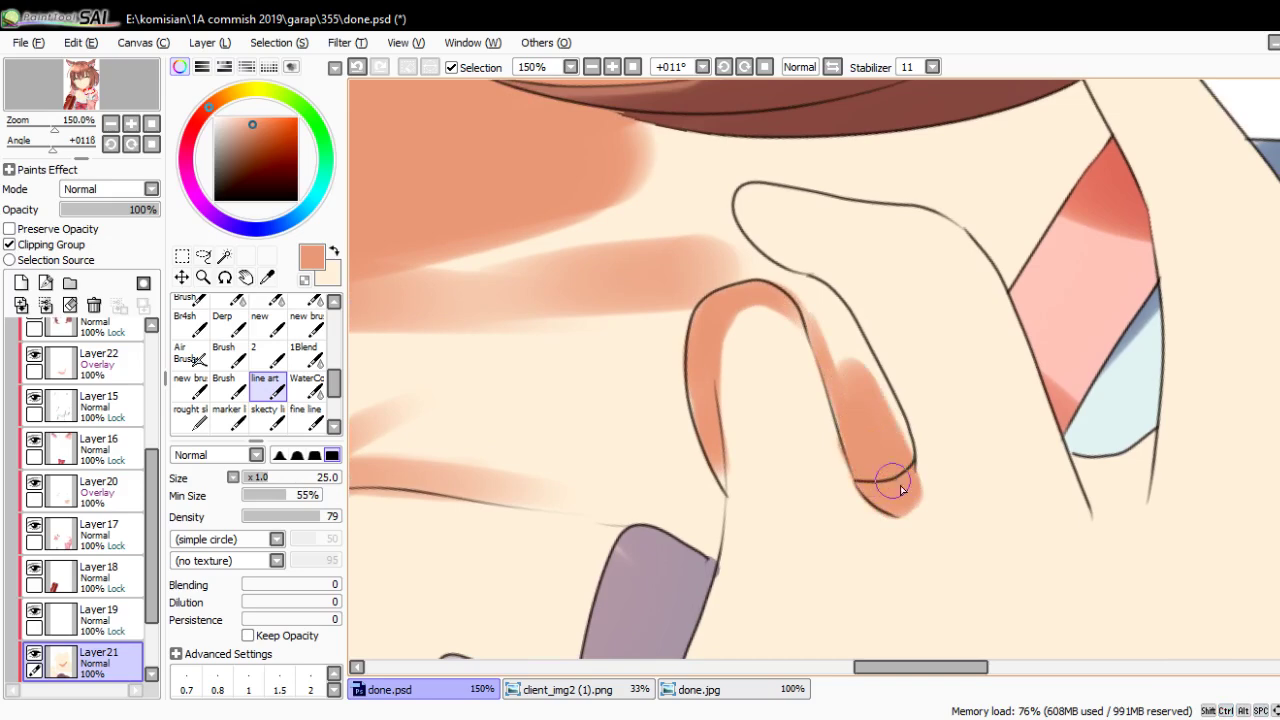
drag(840, 320, 905, 450)
key(bracketright)
drag(775, 265, 855, 376)
drag(850, 325, 760, 275)
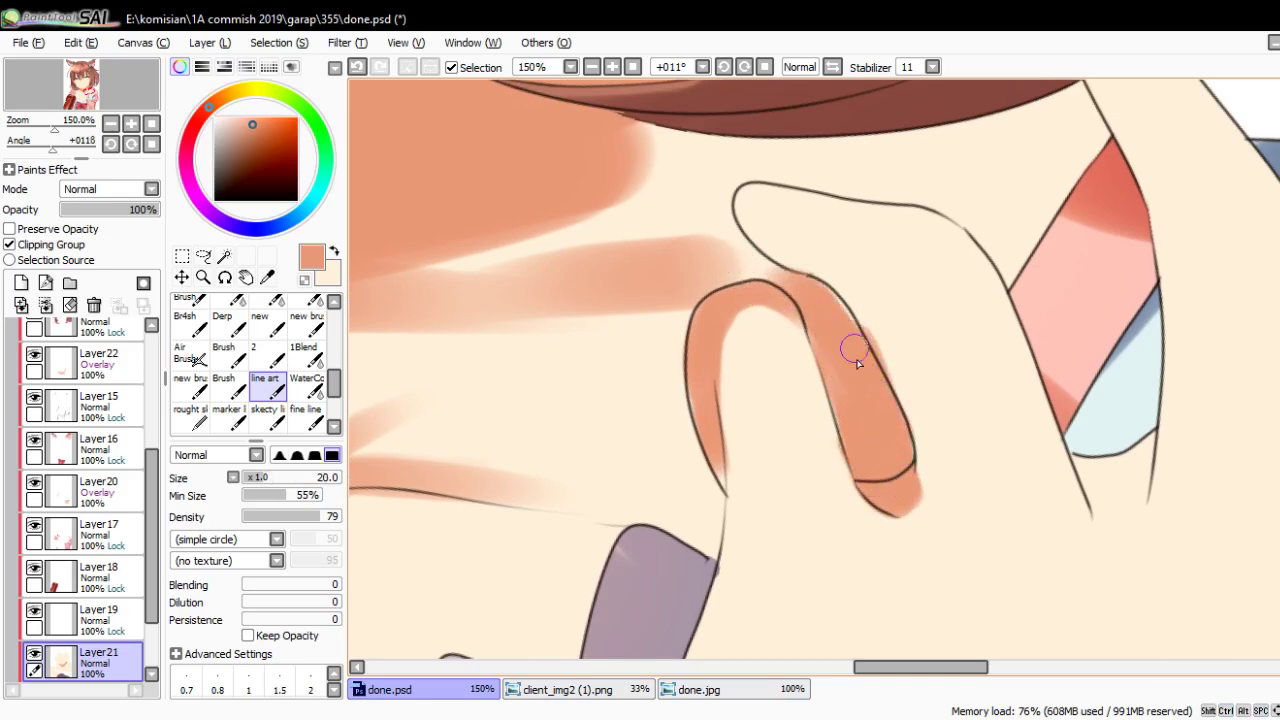
mouse_move(850, 330)
mouse_down()
mouse_move(920, 223)
mouse_move(963, 235)
mouse_up()
drag(1030, 265, 950, 150)
key(bracketright)
key(bracketright)
key(bracketright)
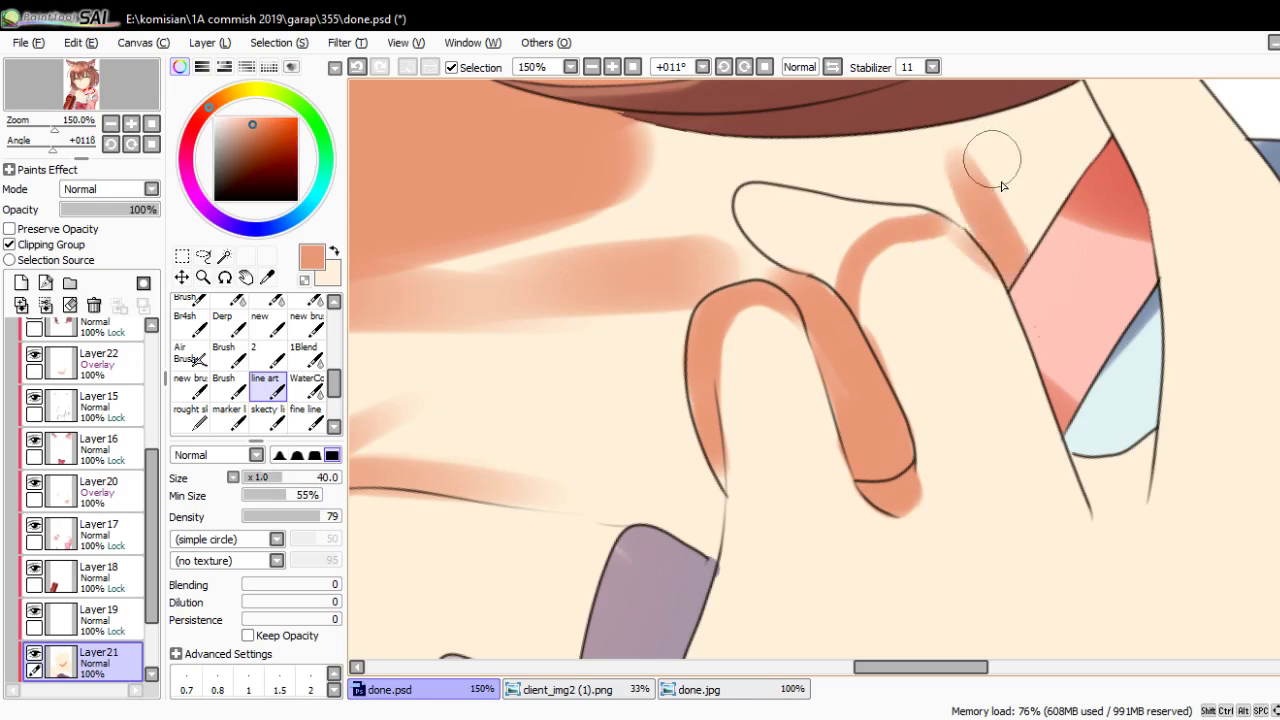
Darken the neck below the fingers and where the hair meets the finger
drag(1003, 186, 829, 289)
scroll(829, 289, down, 4)
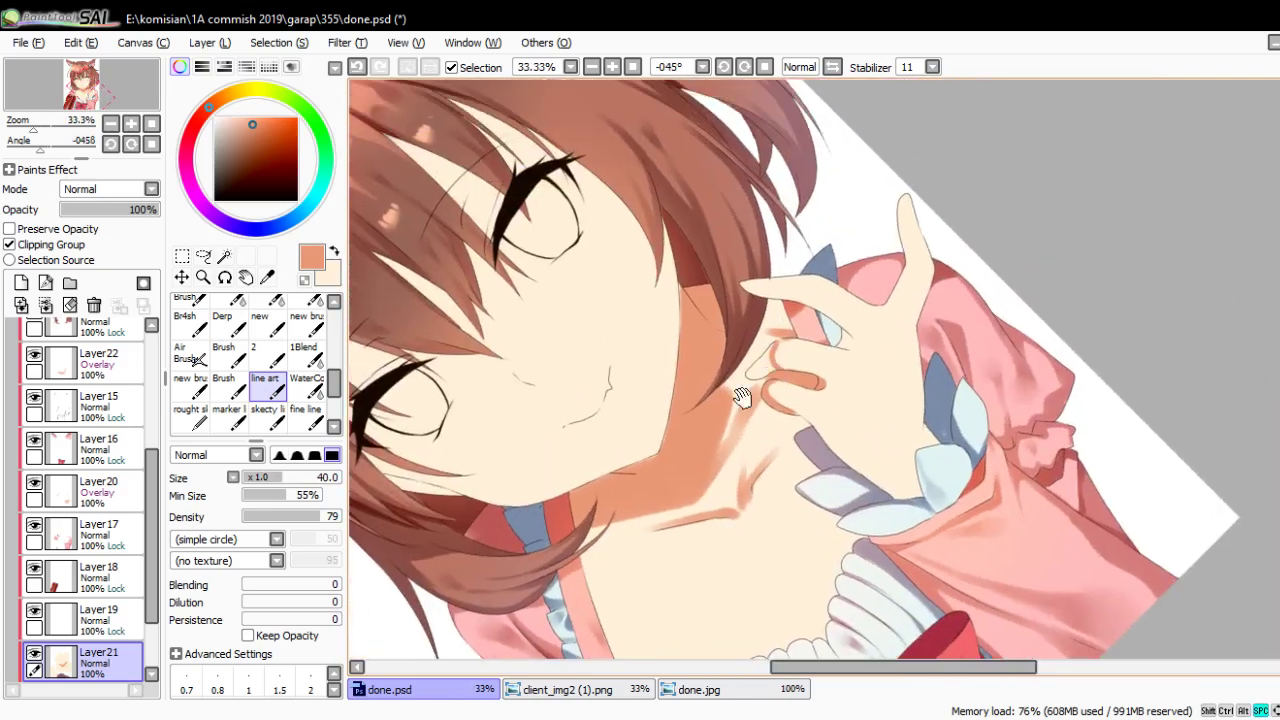
scroll(741, 396, up, 3)
key(bracketright)
key(bracketright)
mouse_move(769, 369)
mouse_down()
mouse_move(737, 377)
mouse_move(757, 394)
mouse_move(785, 338)
mouse_up()
key(bracketleft)
key(bracketleft)
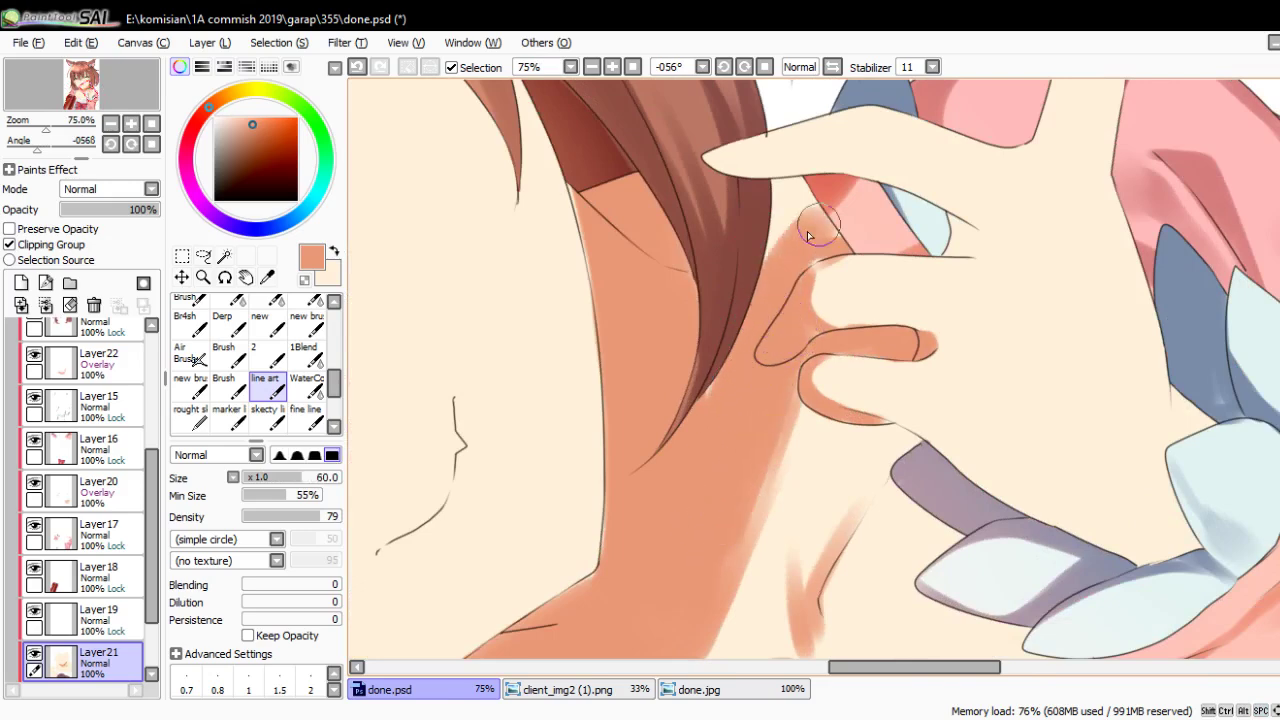
mouse_move(771, 229)
mouse_down()
mouse_move(777, 214)
mouse_move(760, 206)
mouse_move(798, 203)
mouse_up()
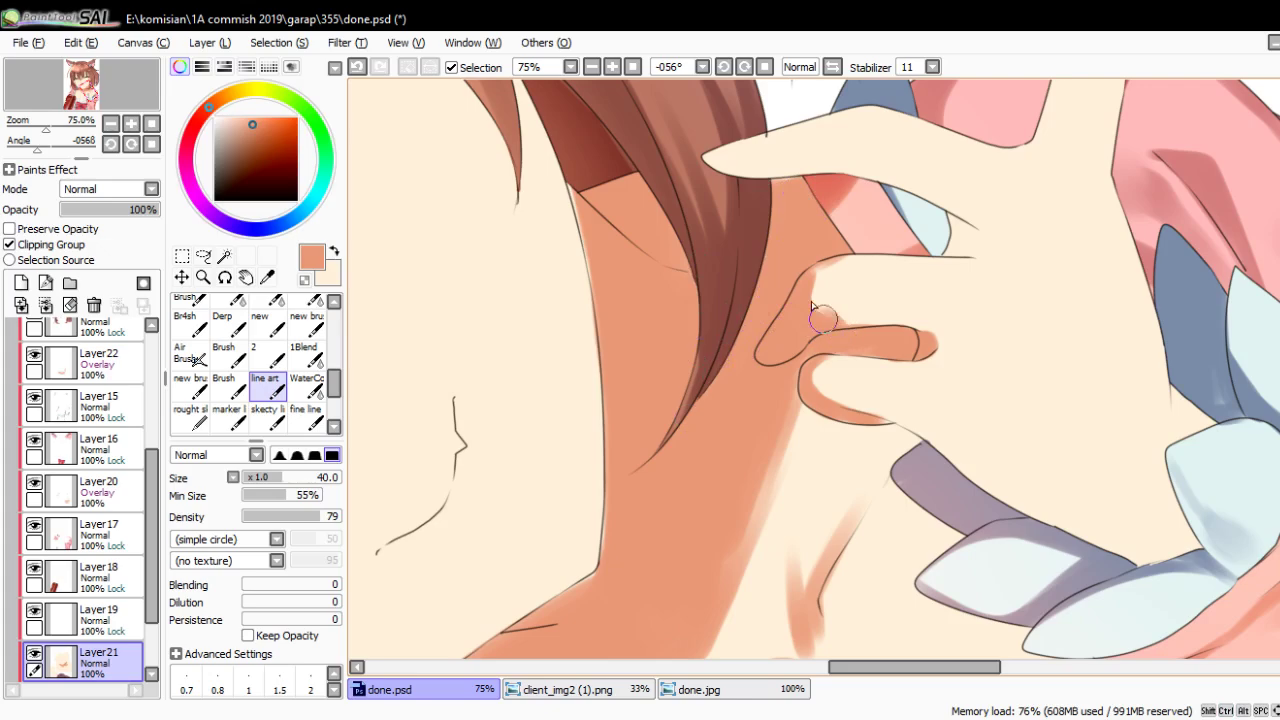
key(End)
key(End)
key(End)
scroll(780, 222, down, 2)
scroll(806, 253, down, 2)
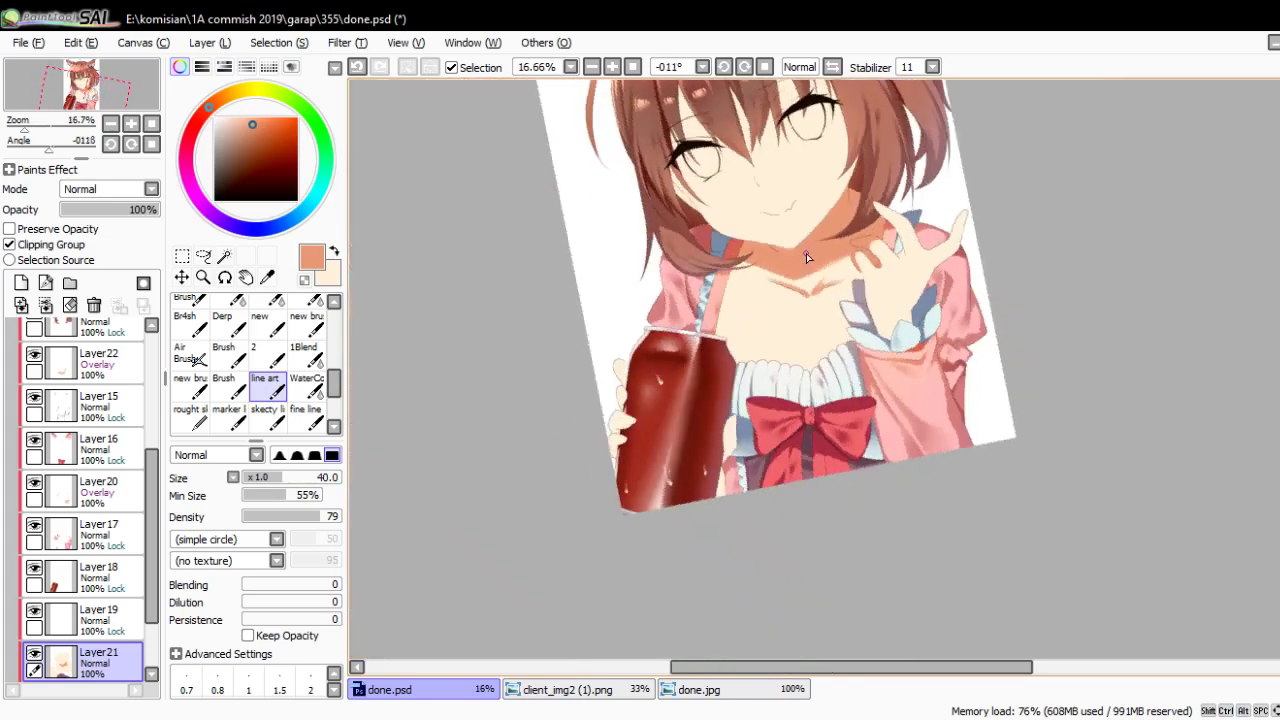
Sample a reddish-brown colour from the done.jpg reference for use in done.psd
click(790, 689)
alt+click(843, 430)
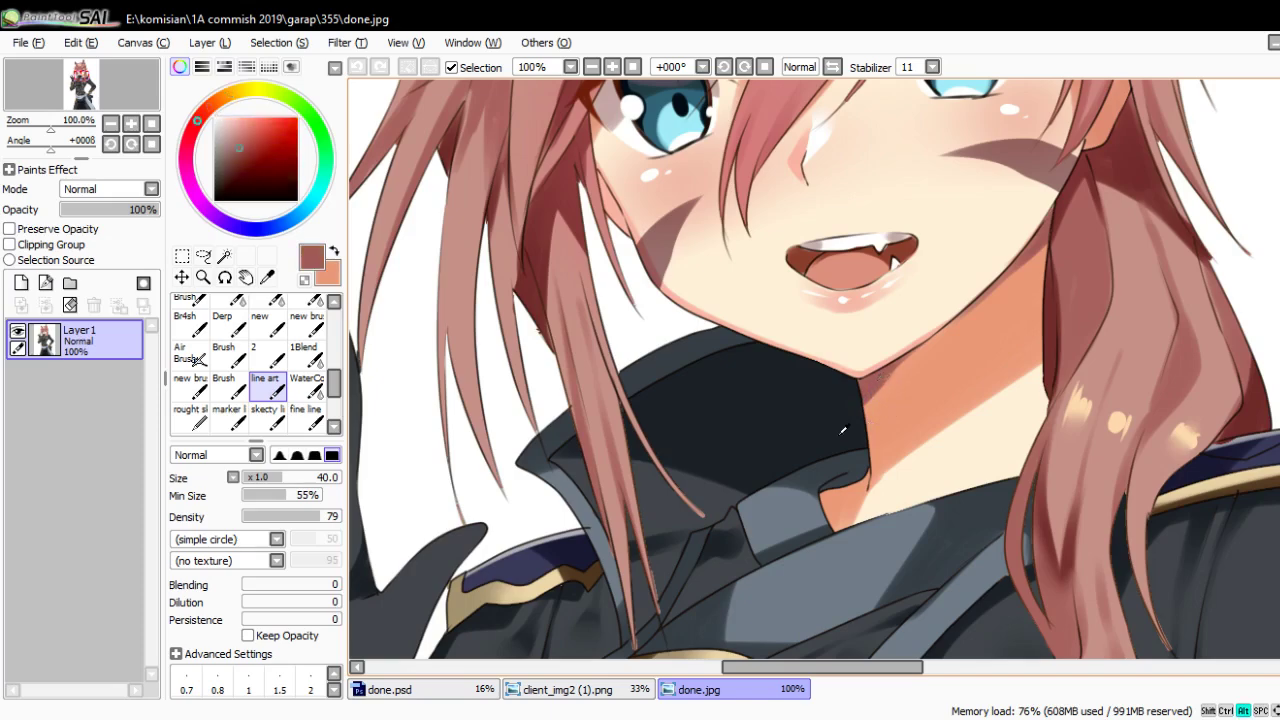
click(400, 689)
scroll(752, 285, up, 1)
scroll(752, 287, up, 1)
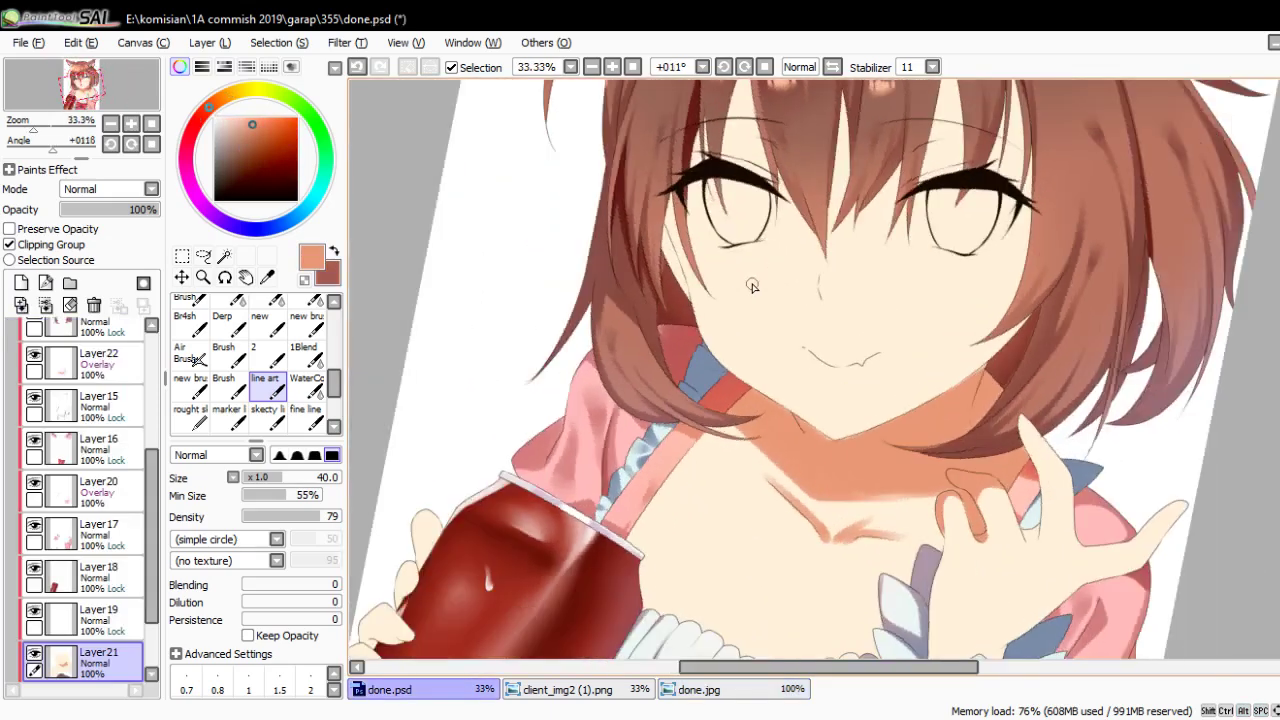
scroll(752, 286, up, 1)
scroll(751, 282, up, 1)
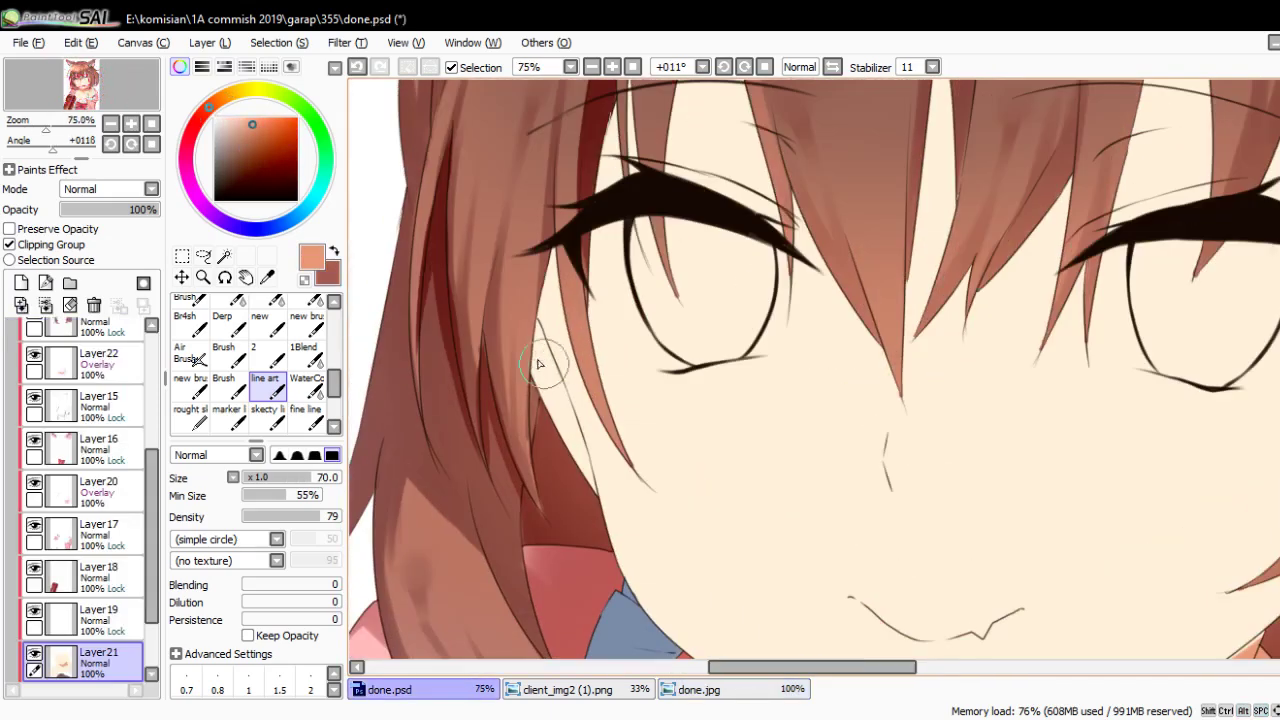
Paint light reddish-brown shading on the nose, removing a stray face stroke
drag(530, 326, 582, 462)
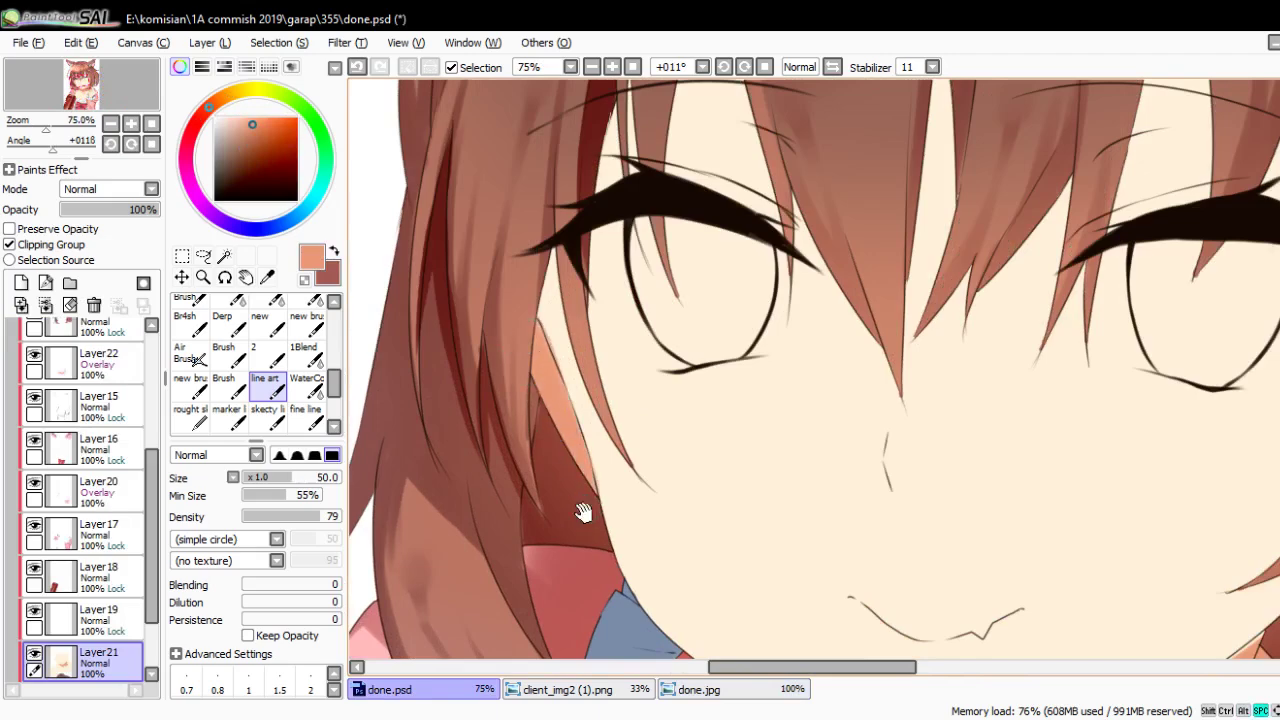
drag(583, 512, 726, 339)
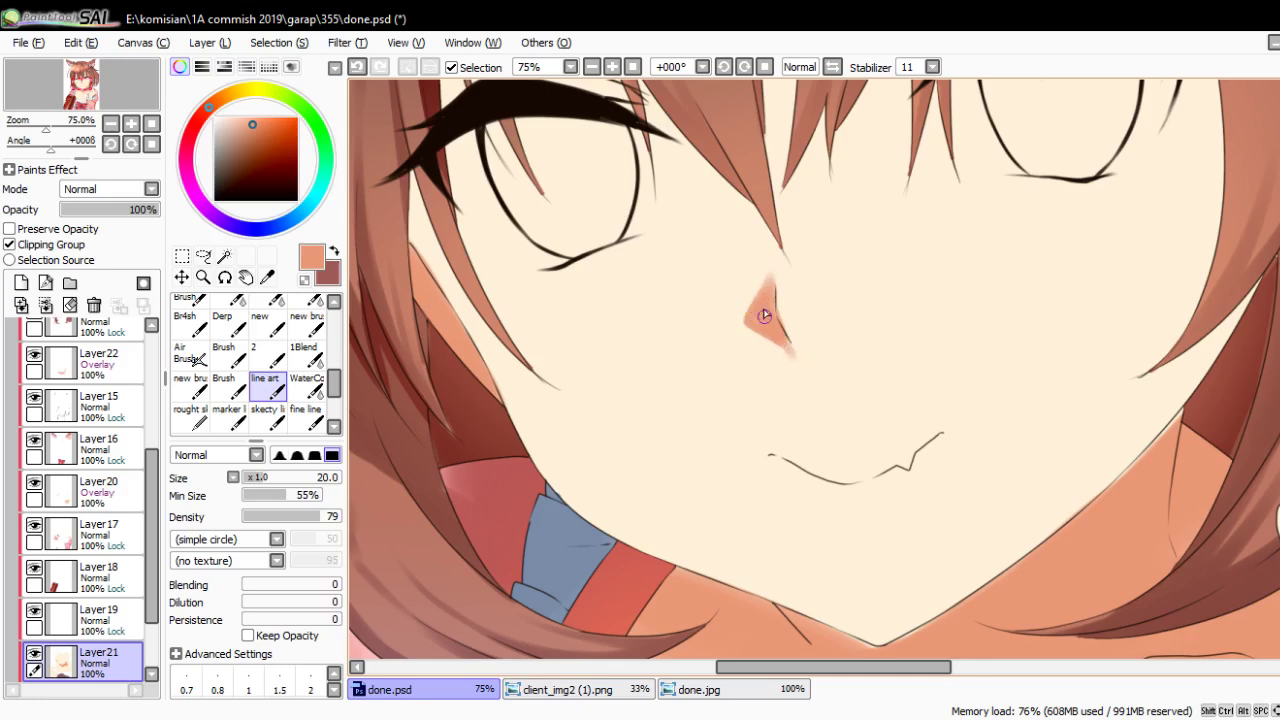
scroll(775, 343, down, 3)
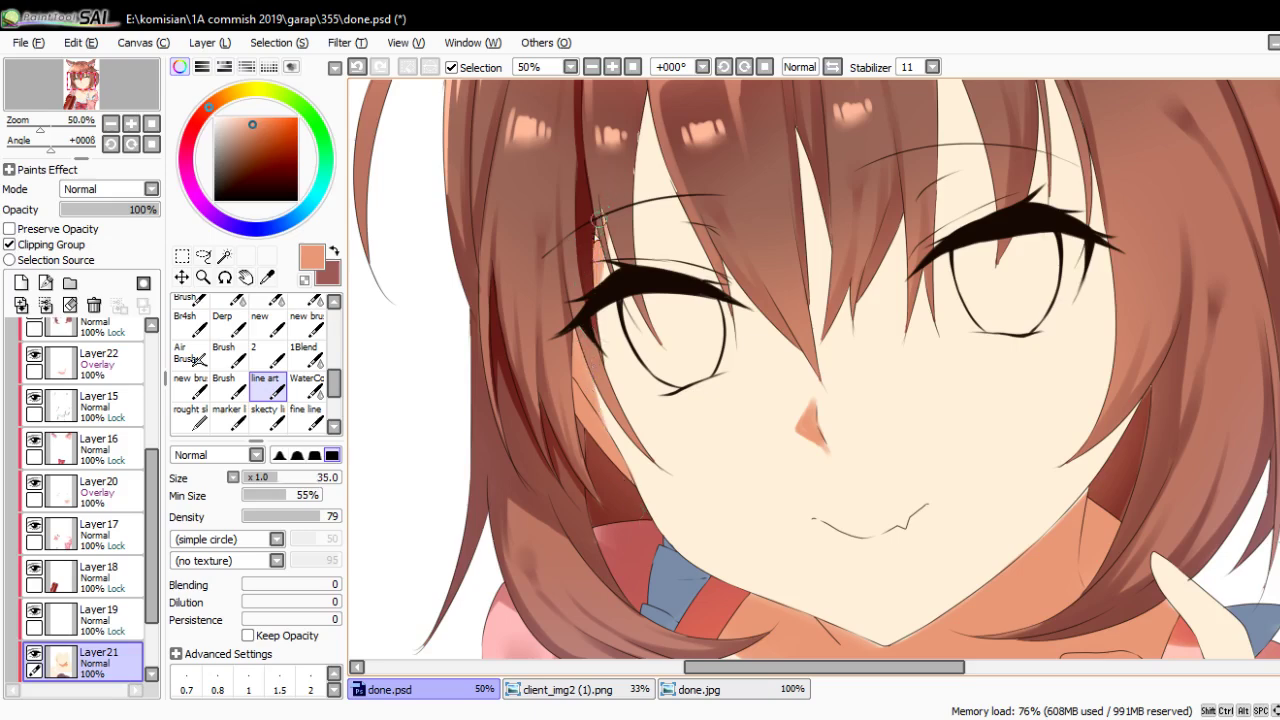
key(ctrl+z)
mouse_move(626, 298)
mouse_down()
mouse_move(660, 345)
mouse_move(637, 340)
mouse_up()
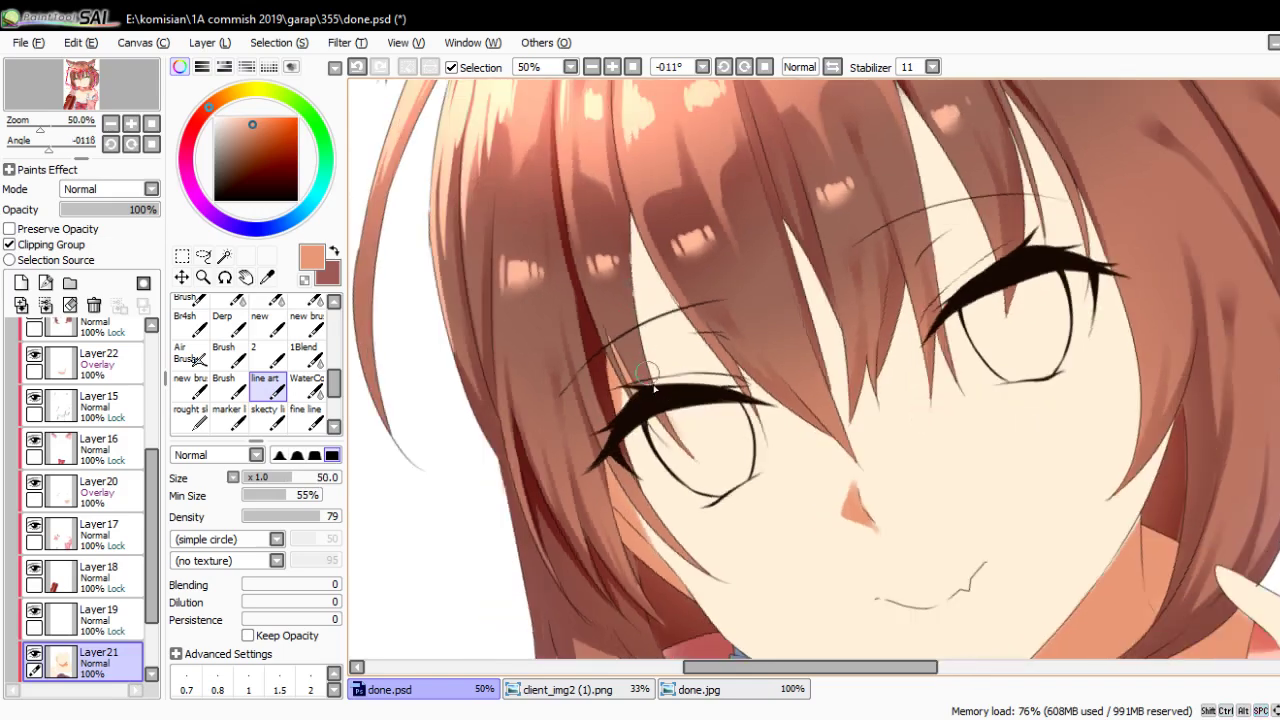
Draw thin dark hair-strand lines across the bangs
mouse_move(655, 384)
mouse_down()
mouse_move(640, 226)
mouse_move(691, 204)
mouse_move(726, 302)
mouse_up()
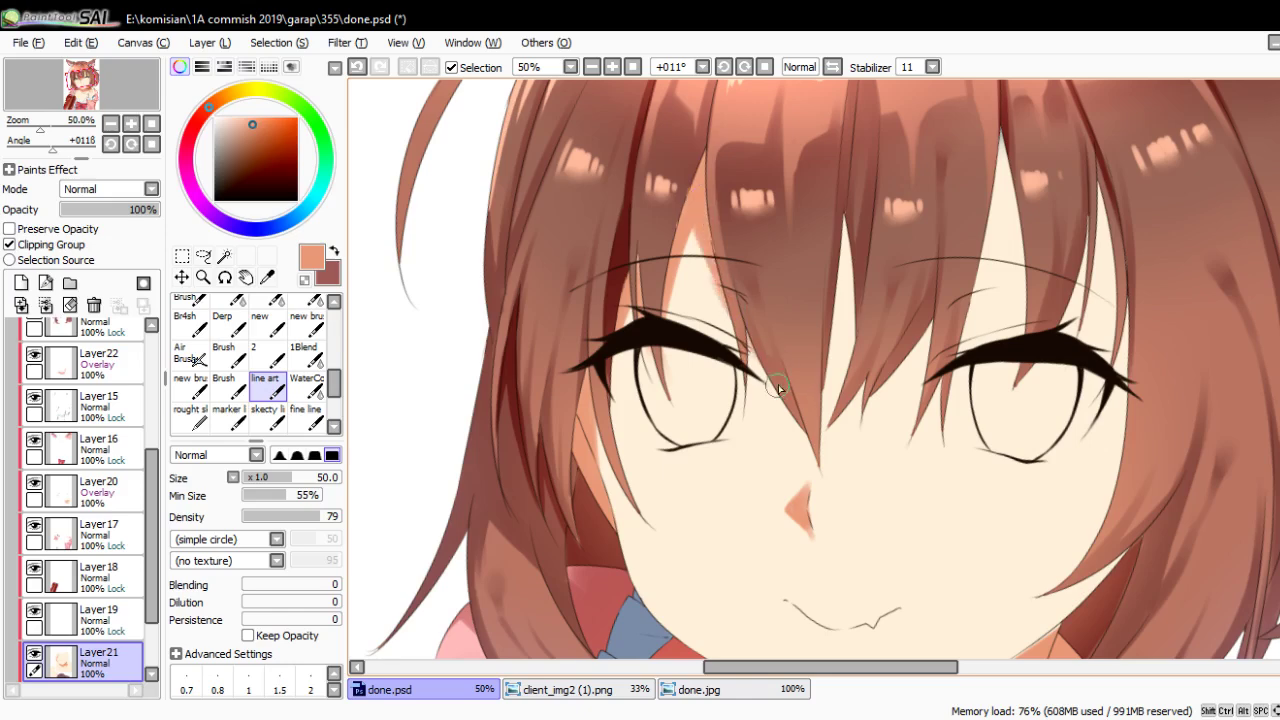
key(Delete)
drag(722, 165, 702, 375)
key(ctrl+z)
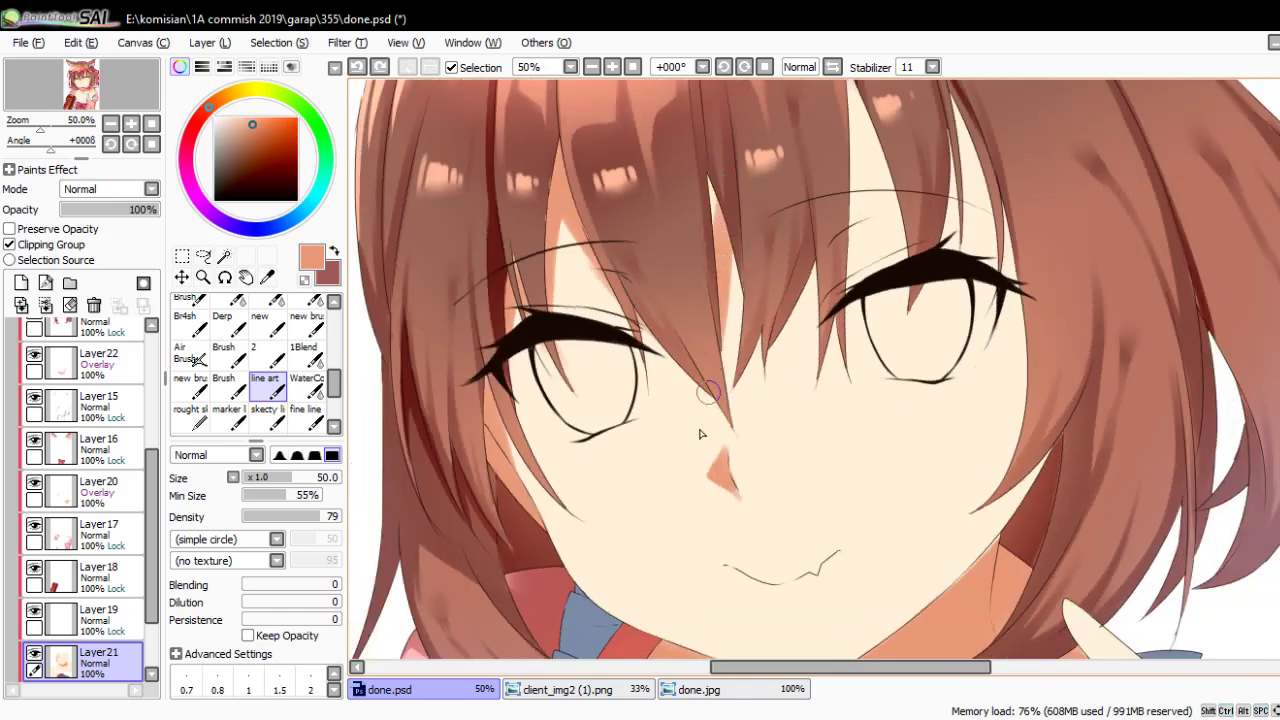
mouse_move(757, 328)
mouse_down()
mouse_move(746, 261)
mouse_move(733, 270)
mouse_up()
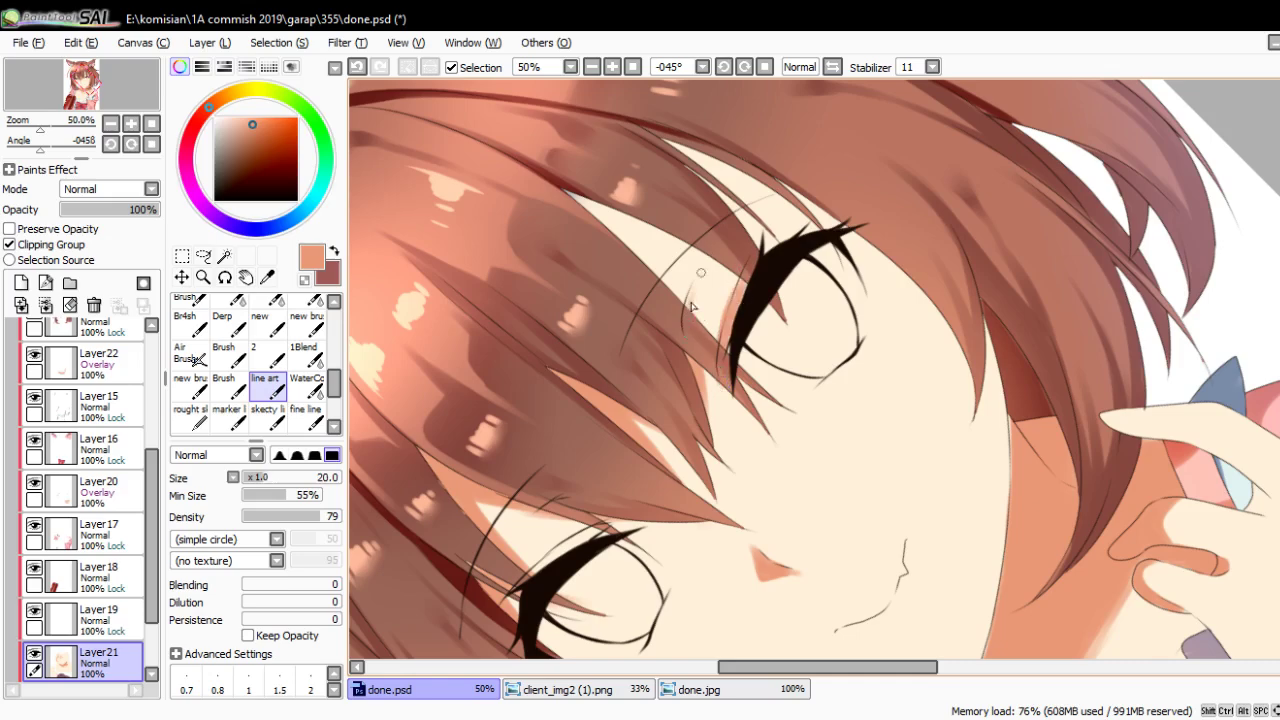
drag(706, 288, 701, 342)
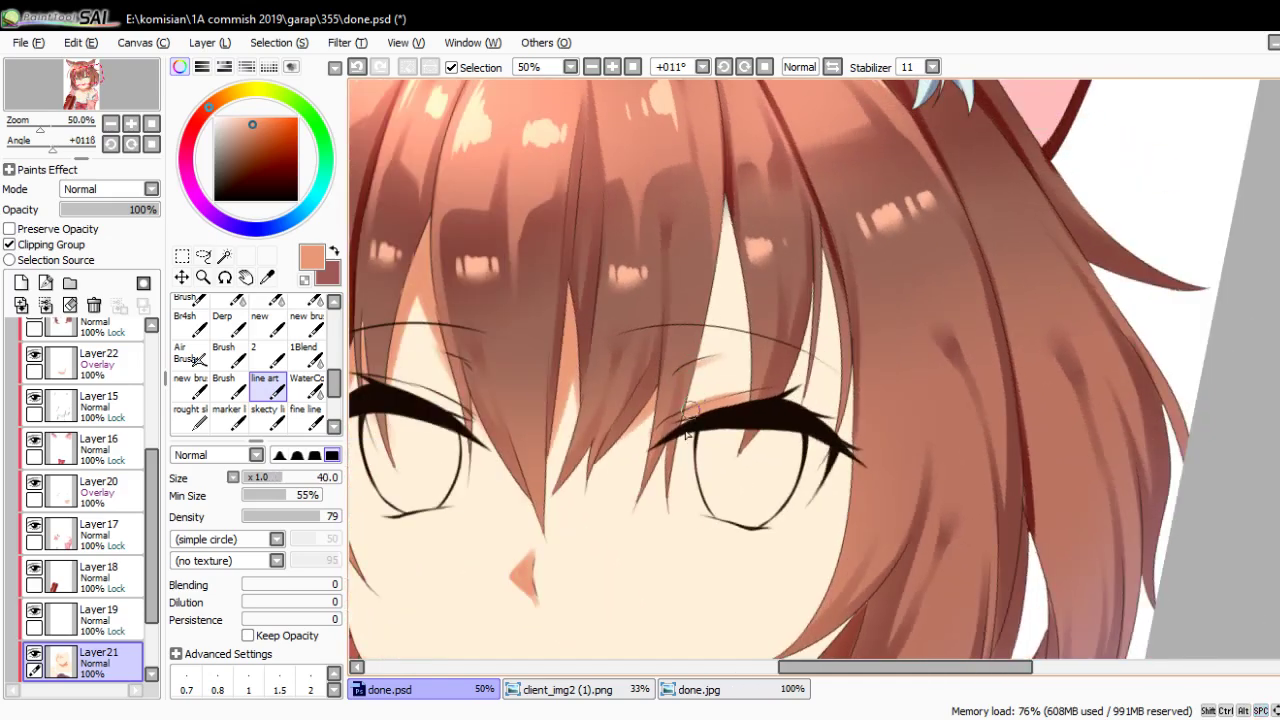
drag(684, 430, 737, 167)
Enlarge the brush and straighten, recentre and zoom out the view to check the drawing
key(])
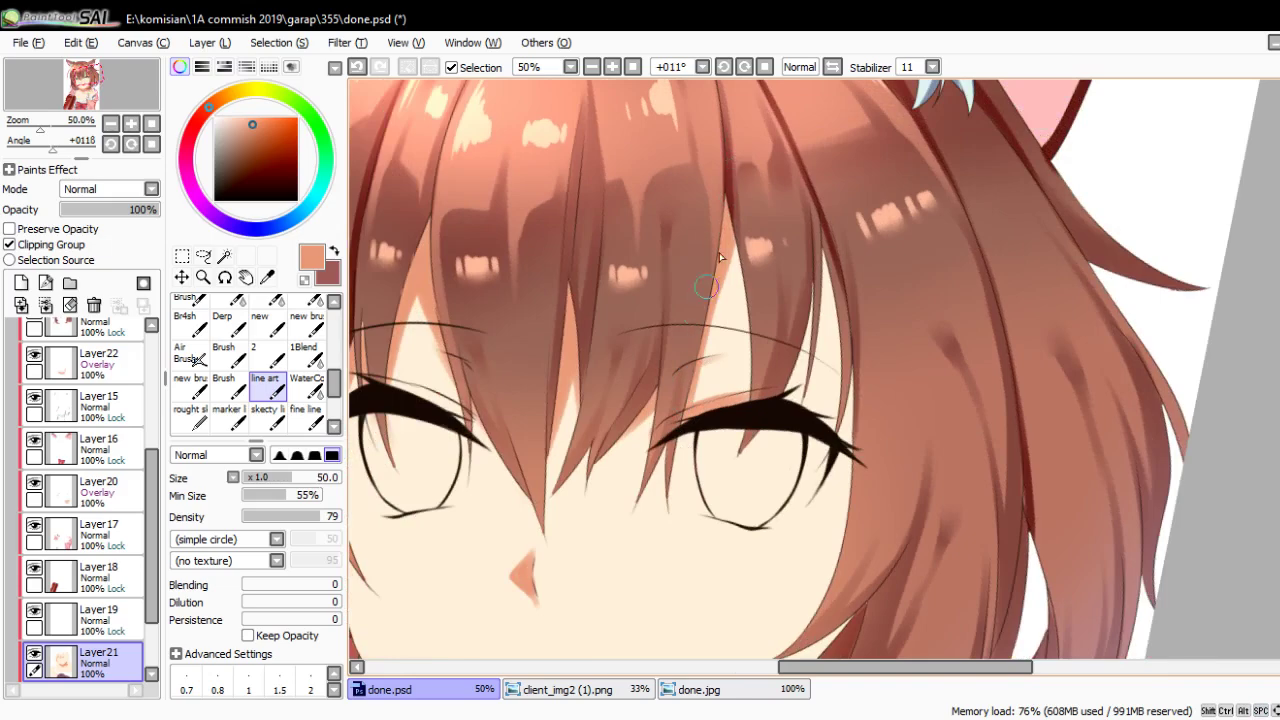
drag(718, 258, 733, 237)
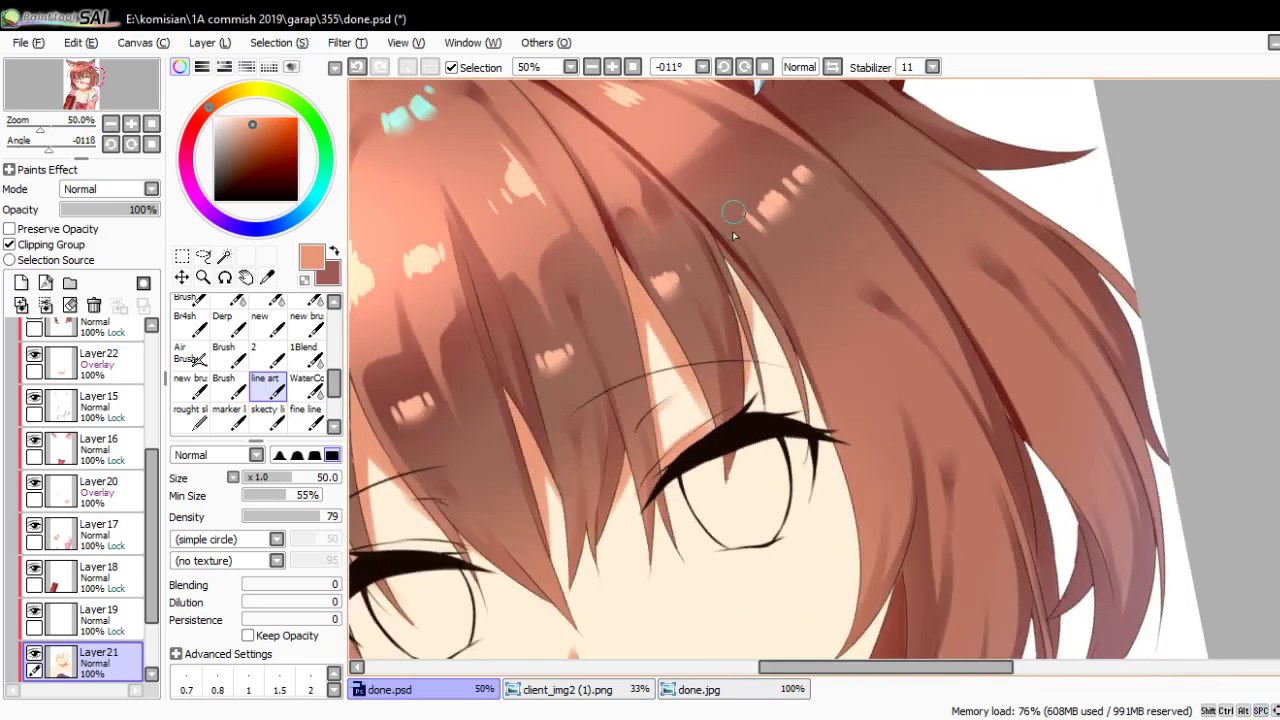
drag(769, 360, 775, 400)
drag(785, 460, 767, 283)
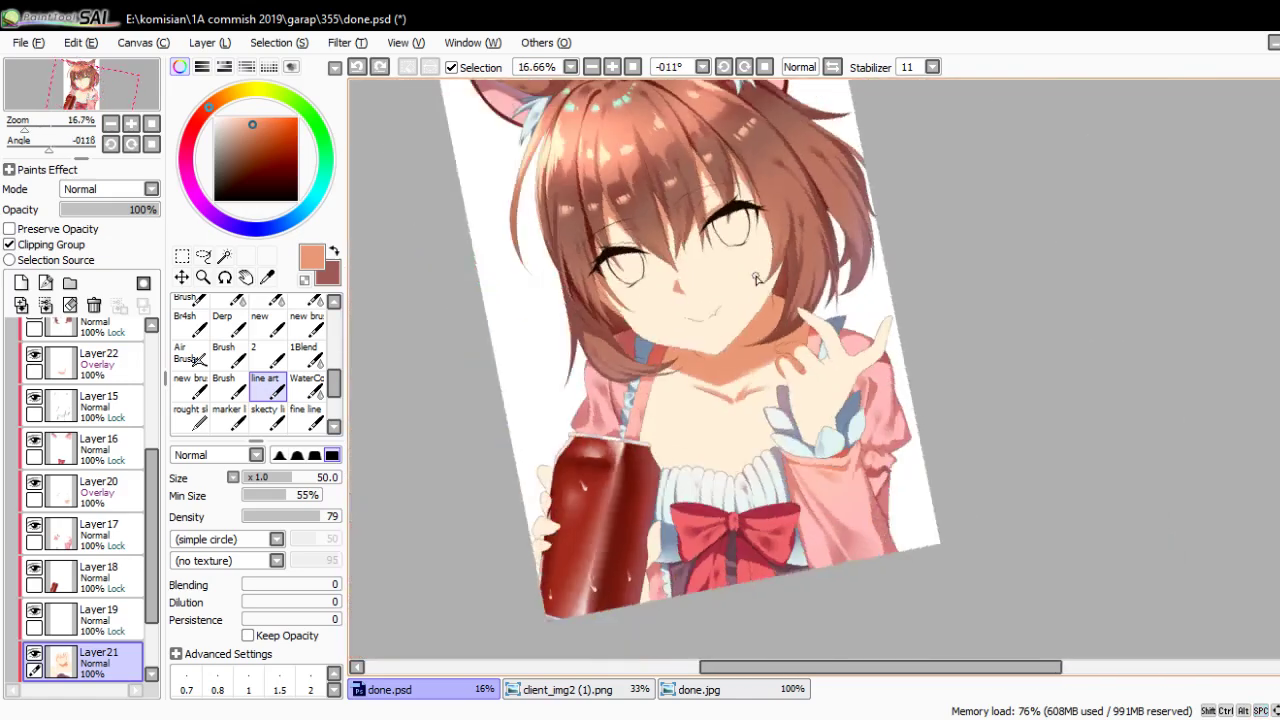
drag(784, 397, 741, 392)
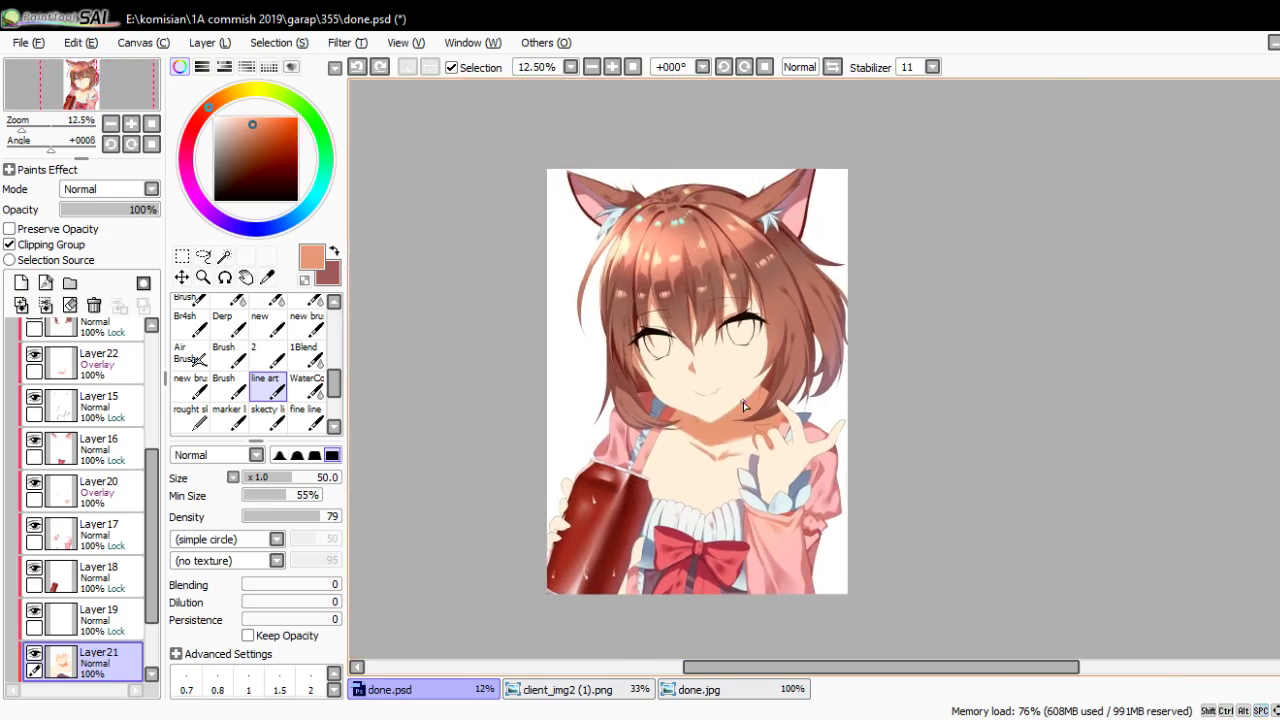
Paint salmon skin-tone strokes along and below the collarbone lines
scroll(743, 405, up, 3)
scroll(749, 437, up, 2)
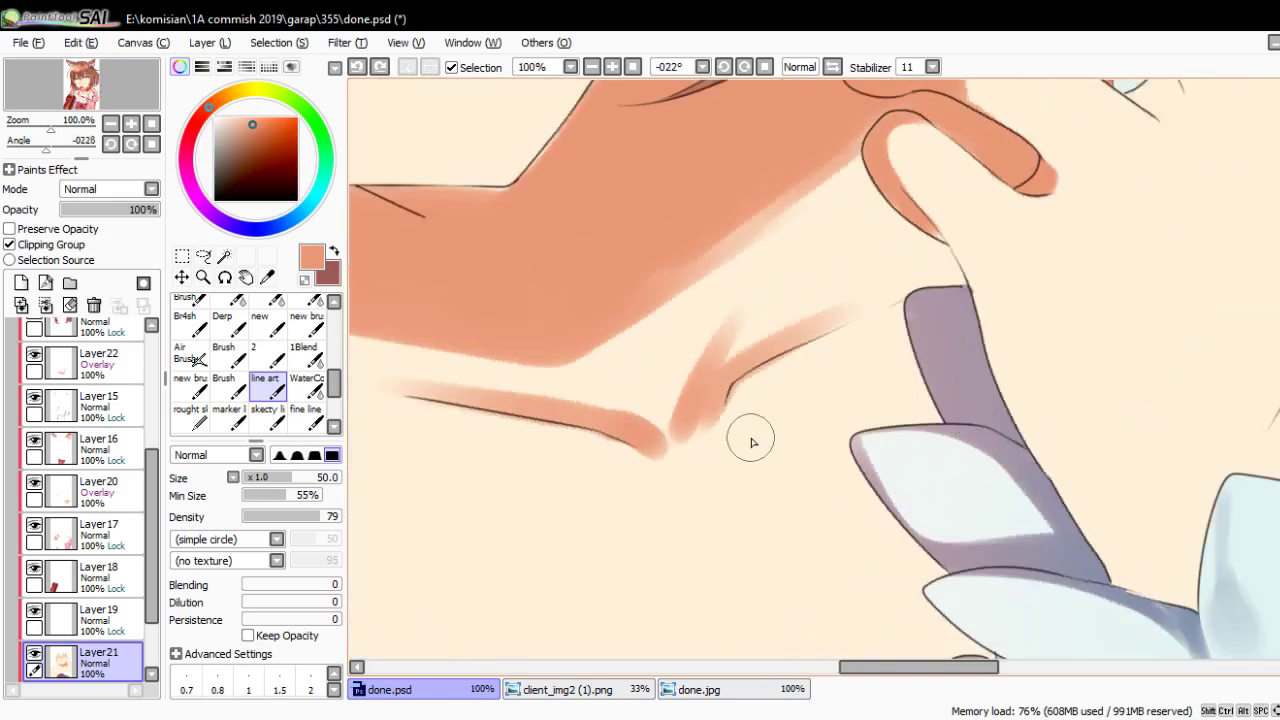
drag(749, 437, 667, 375)
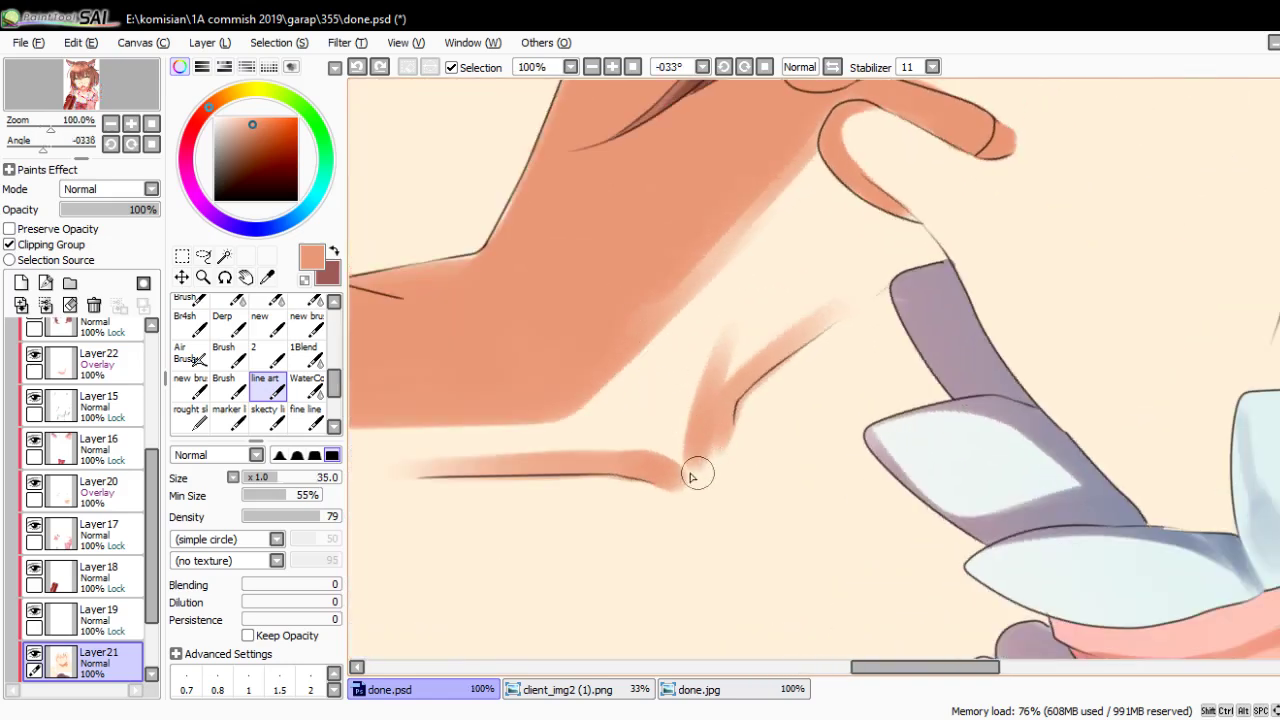
drag(692, 476, 770, 178)
key(bracketright)
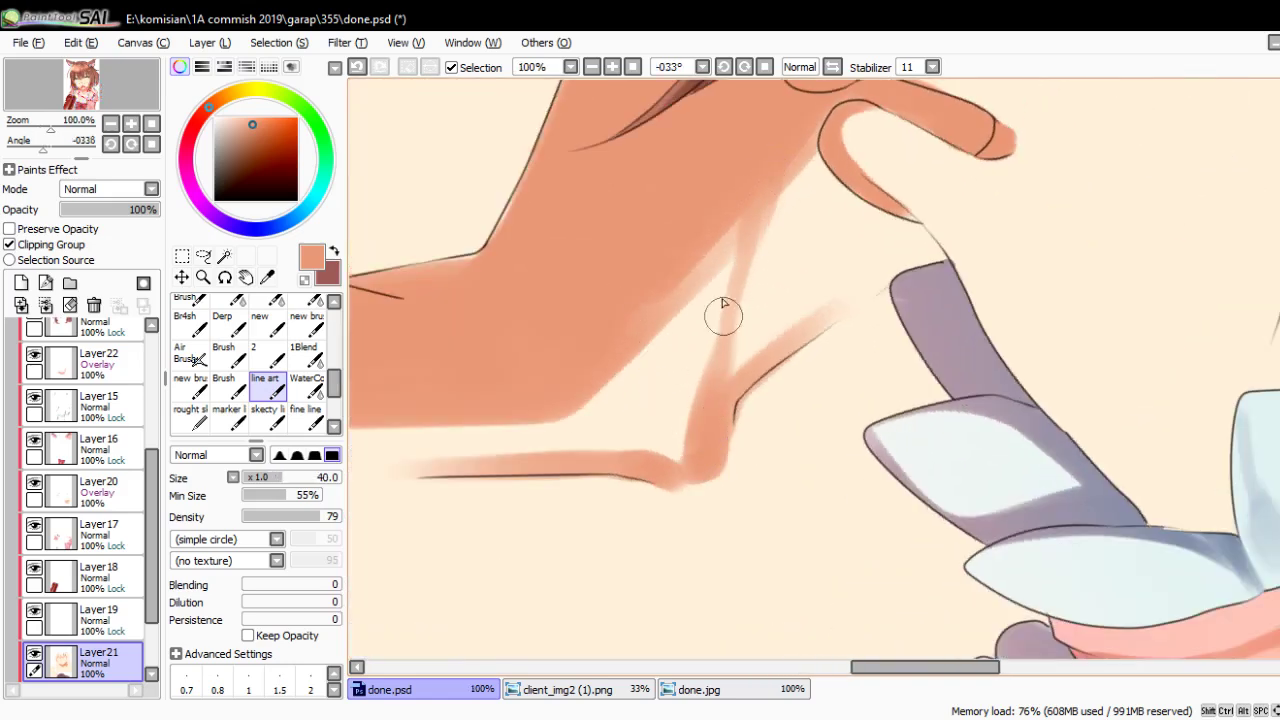
drag(723, 316, 780, 190)
mouse_move(765, 478)
mouse_down()
mouse_move(777, 434)
mouse_move(914, 306)
mouse_up()
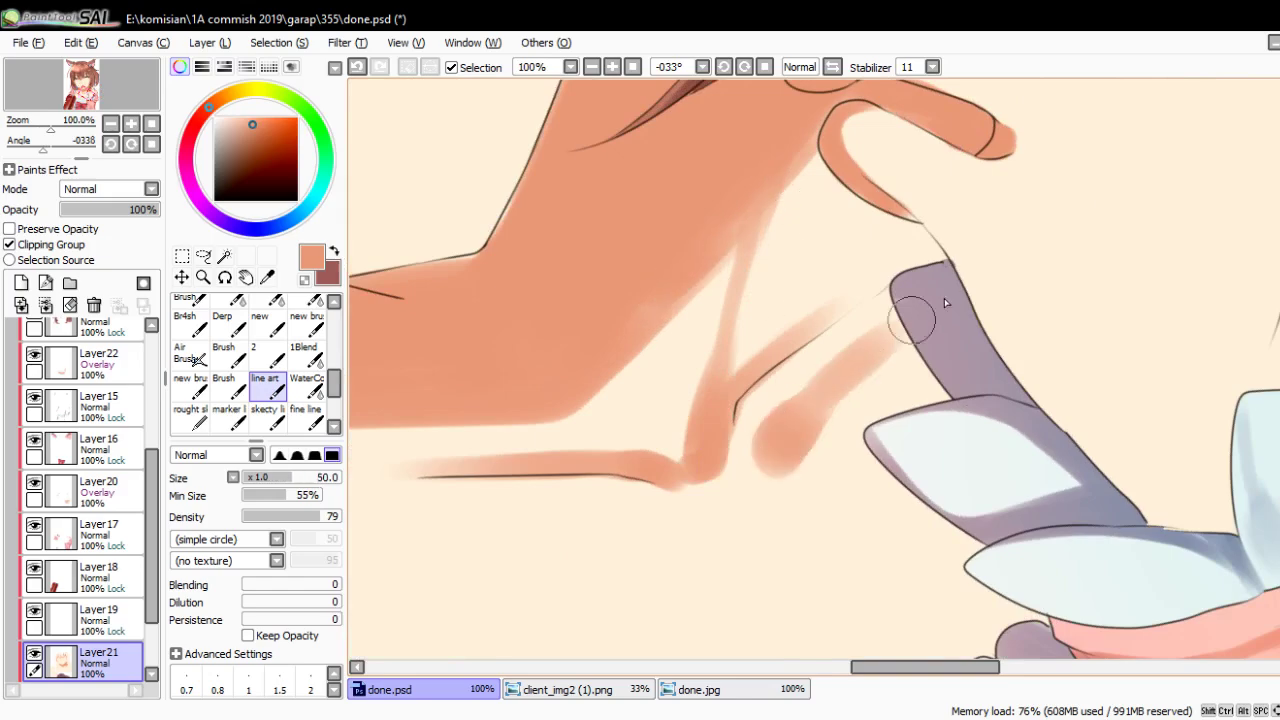
drag(820, 374, 688, 490)
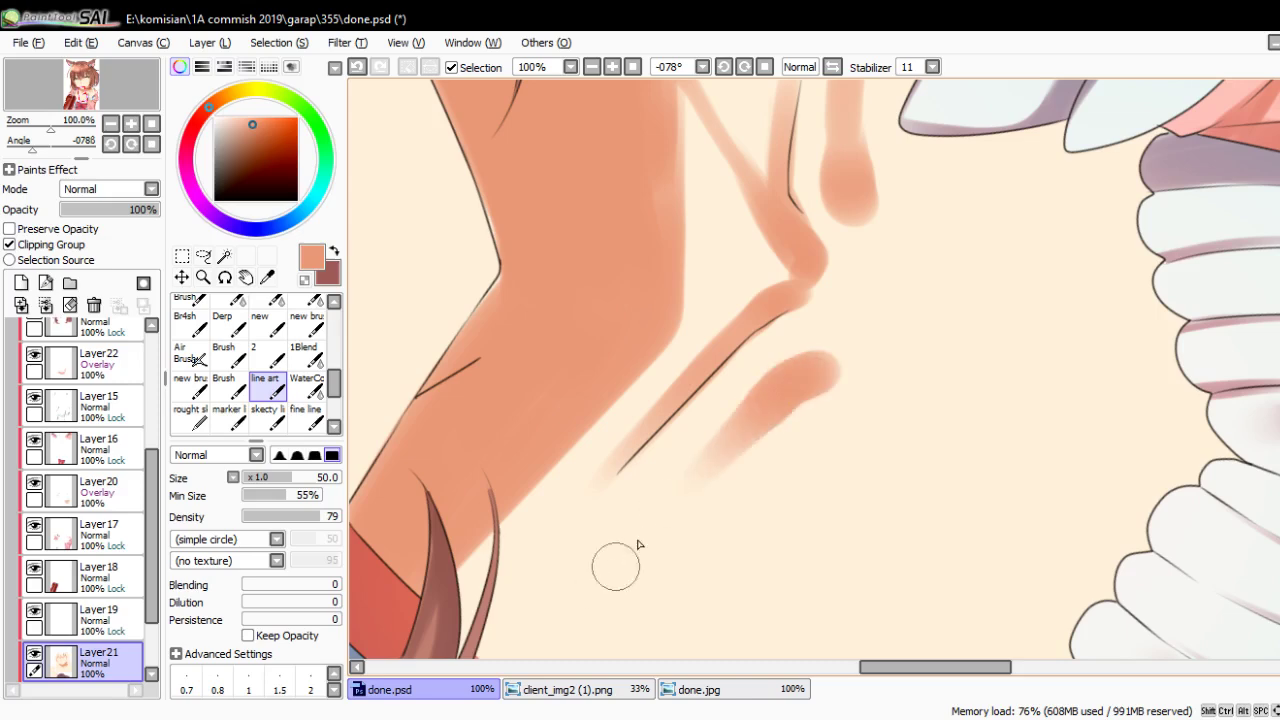
drag(758, 417, 643, 479)
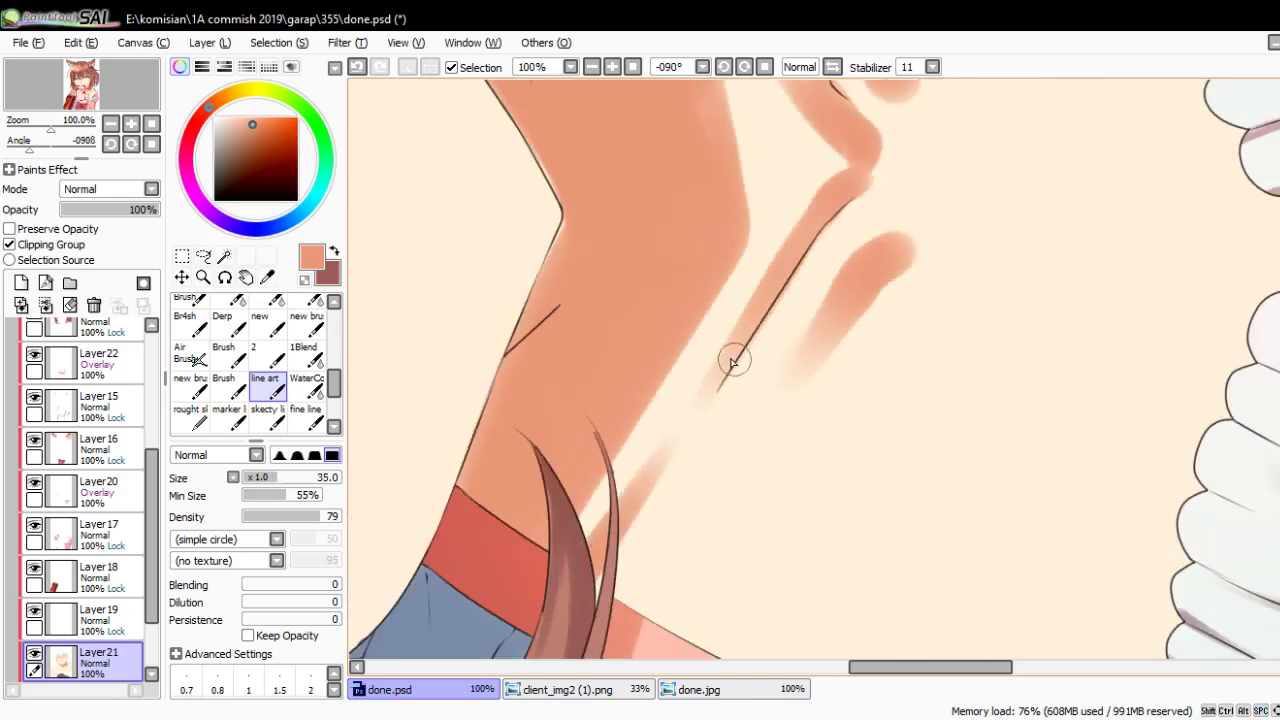
Blend the salmon chest shading smoothly with the WaterColor brush
click(307, 385)
drag(885, 314, 910, 225)
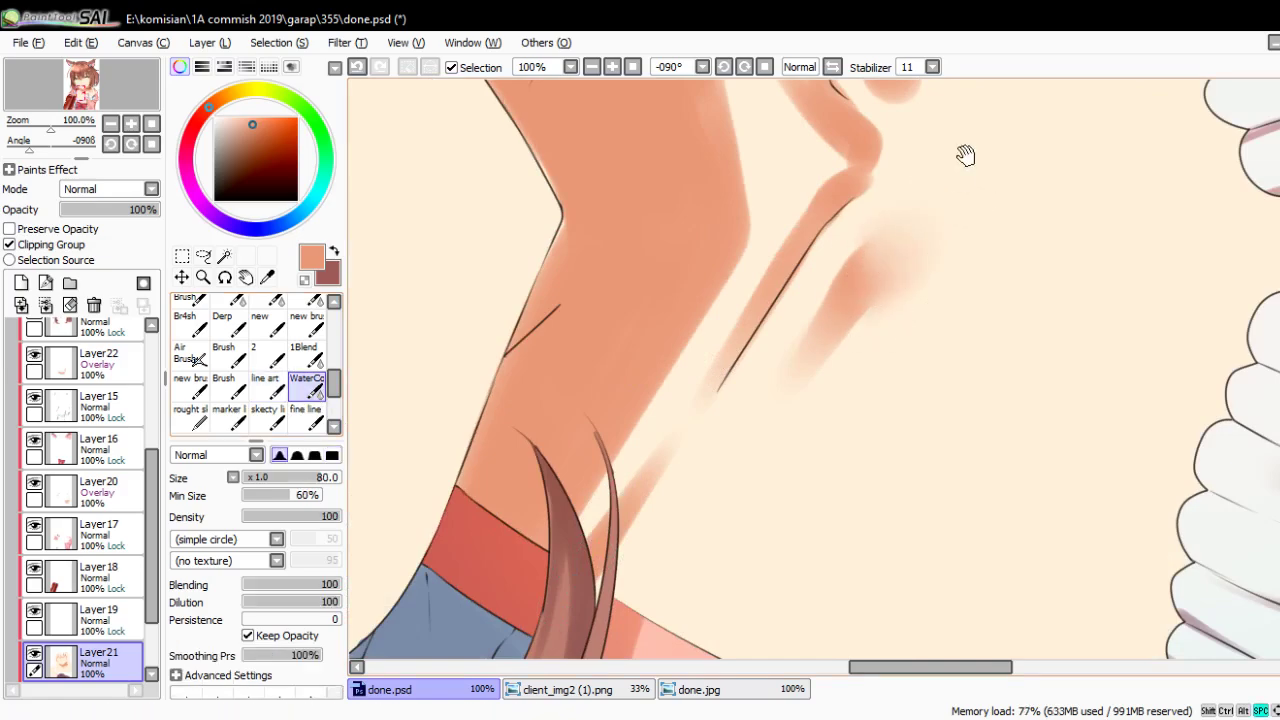
mouse_move(966, 154)
mouse_down()
mouse_move(826, 371)
mouse_move(777, 500)
mouse_move(737, 343)
mouse_up()
key(b)
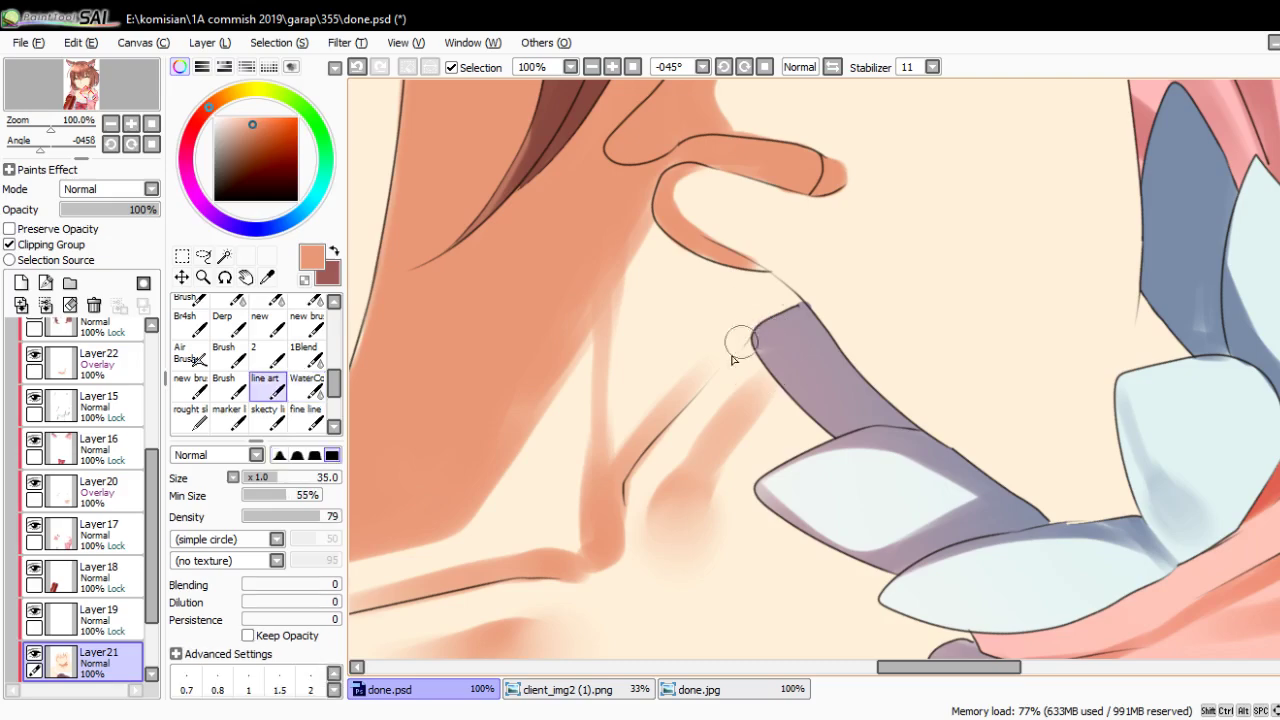
mouse_move(795, 277)
mouse_down()
mouse_move(643, 449)
mouse_move(675, 350)
mouse_up()
scroll(727, 391, down, 3)
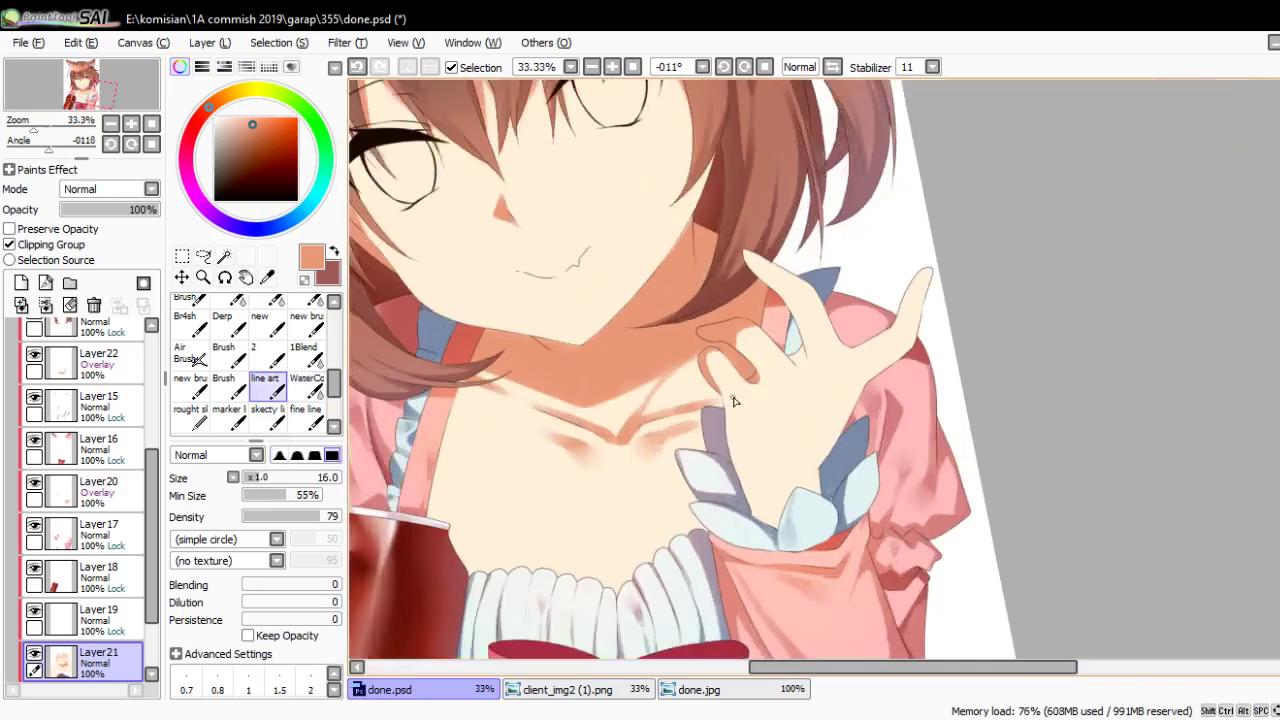
scroll(643, 377, up, 3)
mouse_move(614, 363)
mouse_down()
mouse_move(562, 379)
mouse_move(606, 277)
mouse_move(631, 280)
mouse_move(675, 412)
mouse_up()
Paint dark red shadow strokes along the neck edge
key(x)
mouse_move(607, 243)
mouse_down()
mouse_move(665, 386)
mouse_move(637, 349)
mouse_move(811, 514)
mouse_move(786, 382)
mouse_up()
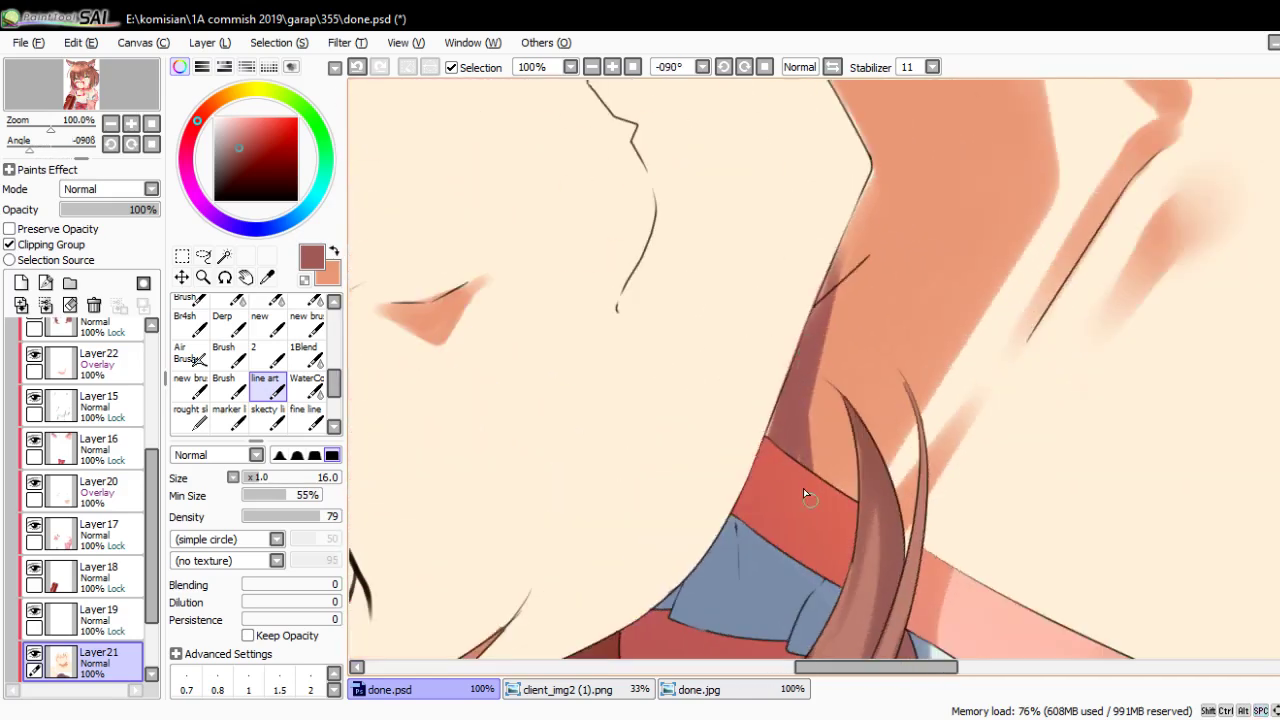
drag(811, 341, 853, 208)
drag(790, 360, 848, 222)
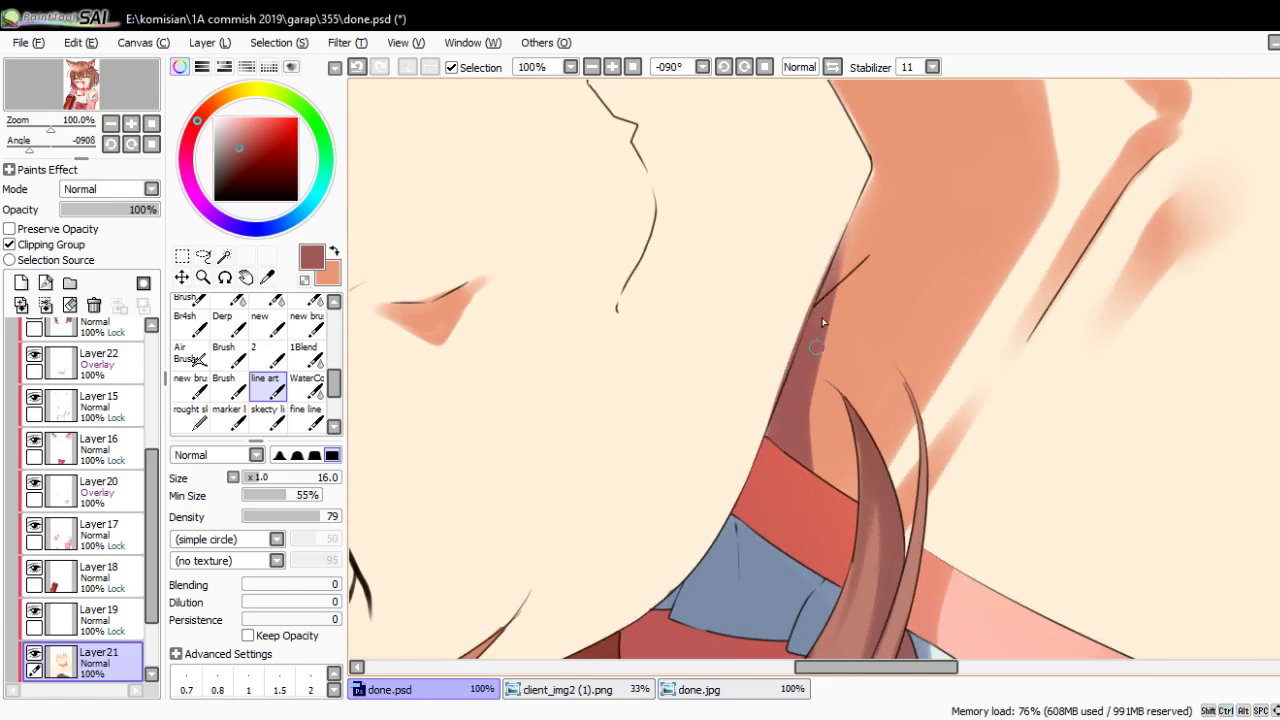
mouse_move(828, 304)
mouse_down()
mouse_move(865, 198)
mouse_move(745, 284)
mouse_move(752, 354)
mouse_move(789, 343)
mouse_move(766, 326)
mouse_move(742, 352)
mouse_up()
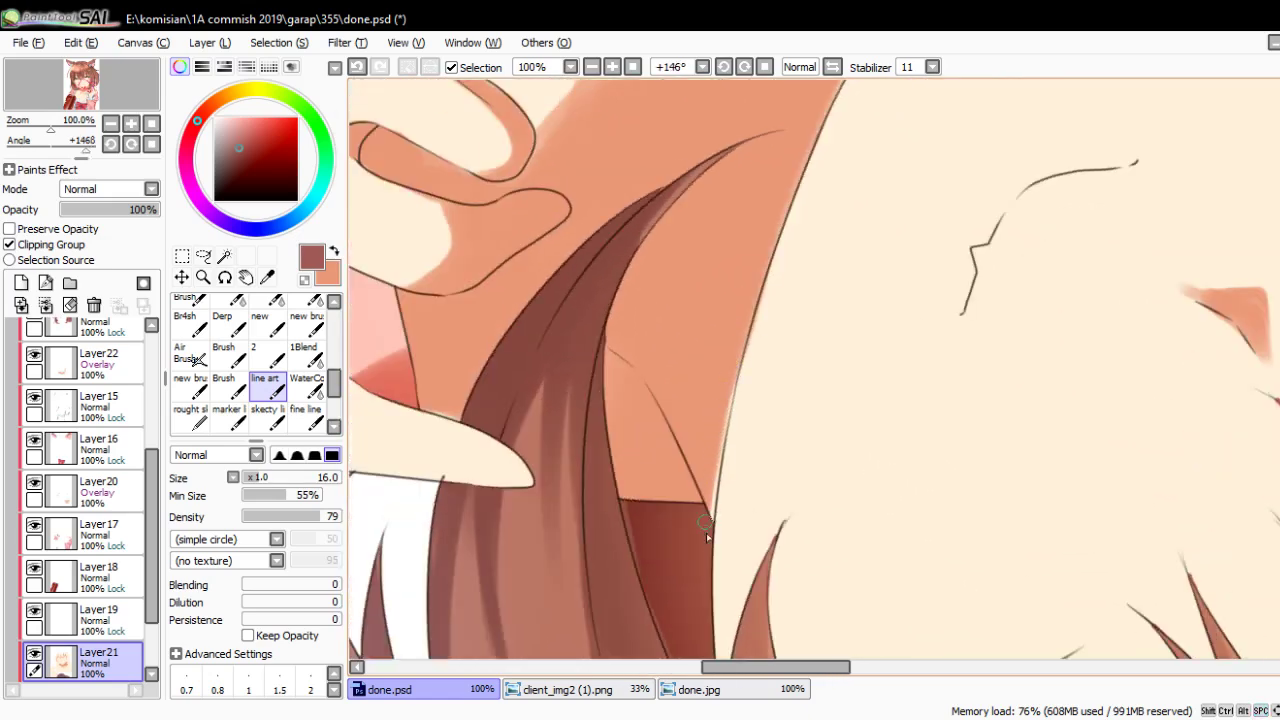
Deepen thin dark shadows along the neck under the hair strands, finishing with a finer brush
drag(705, 522, 734, 398)
drag(692, 514, 776, 214)
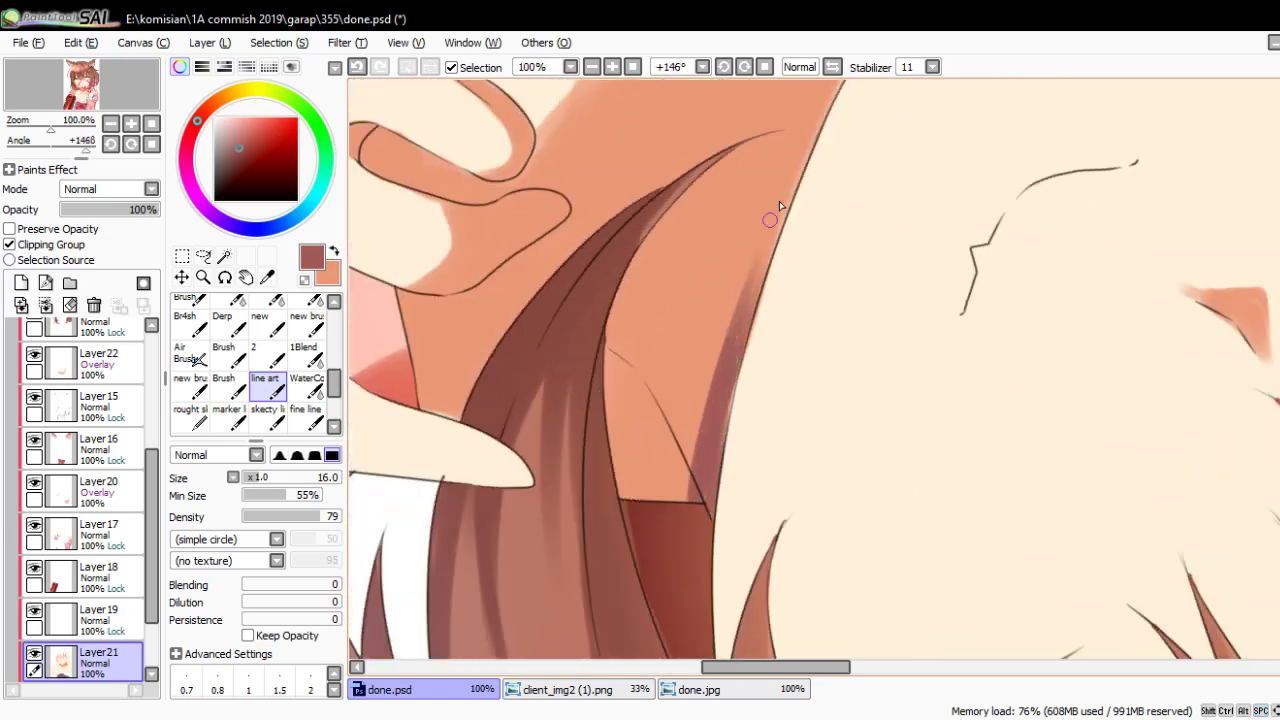
mouse_move(716, 426)
mouse_down()
mouse_move(700, 486)
mouse_move(780, 245)
mouse_up()
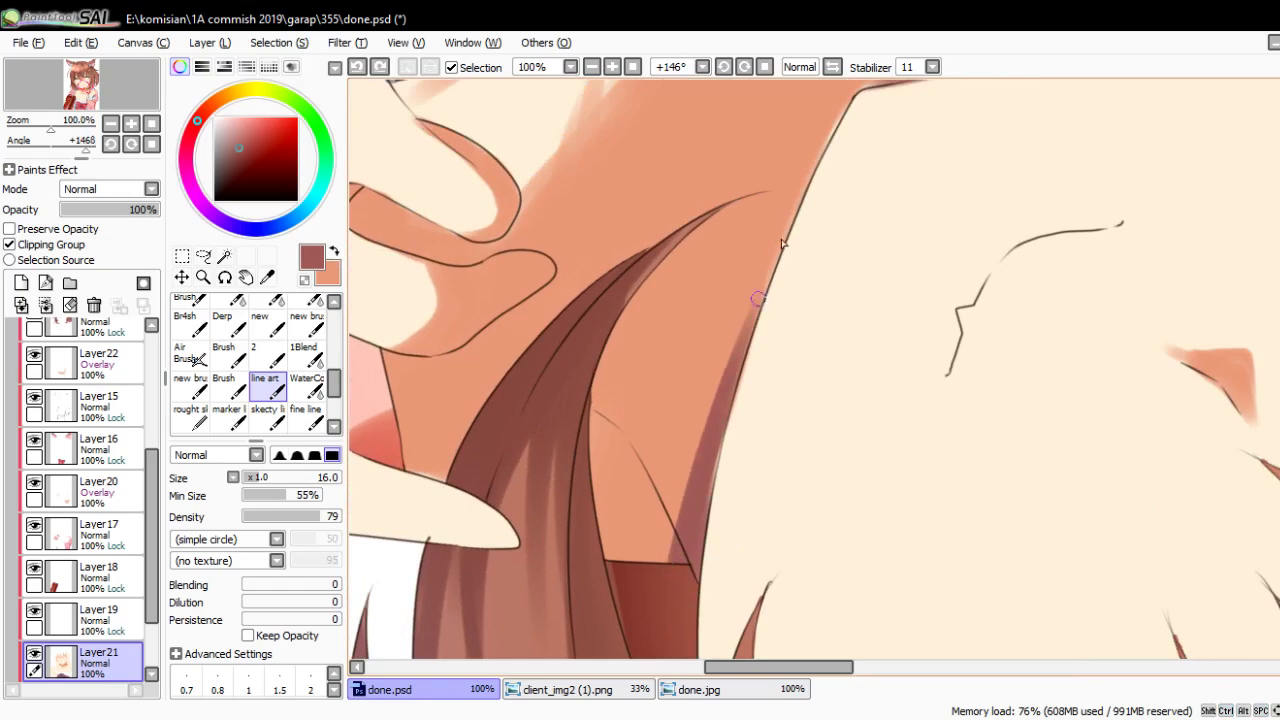
drag(760, 360, 797, 187)
mouse_move(772, 252)
mouse_down()
mouse_move(749, 254)
mouse_move(763, 447)
mouse_up()
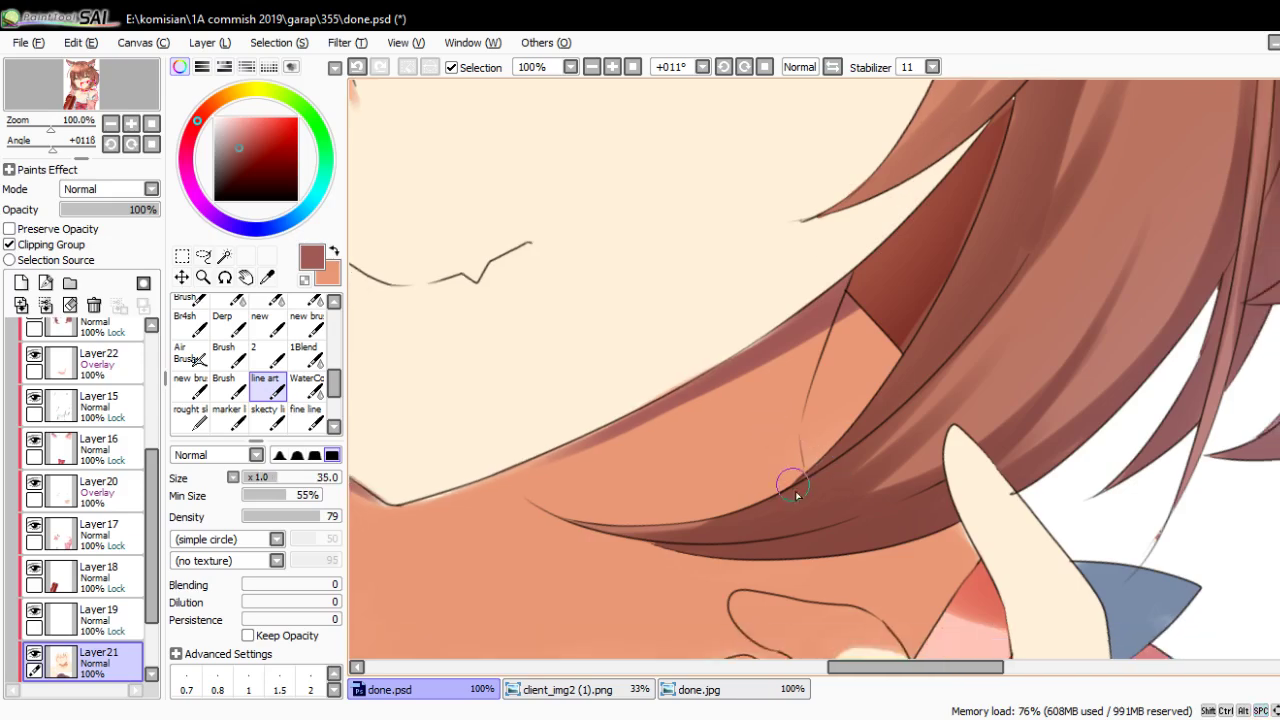
mouse_move(796, 495)
mouse_down()
mouse_move(808, 403)
mouse_move(805, 415)
mouse_up()
key(bracketleft)
key(bracketleft)
key(bracketleft)
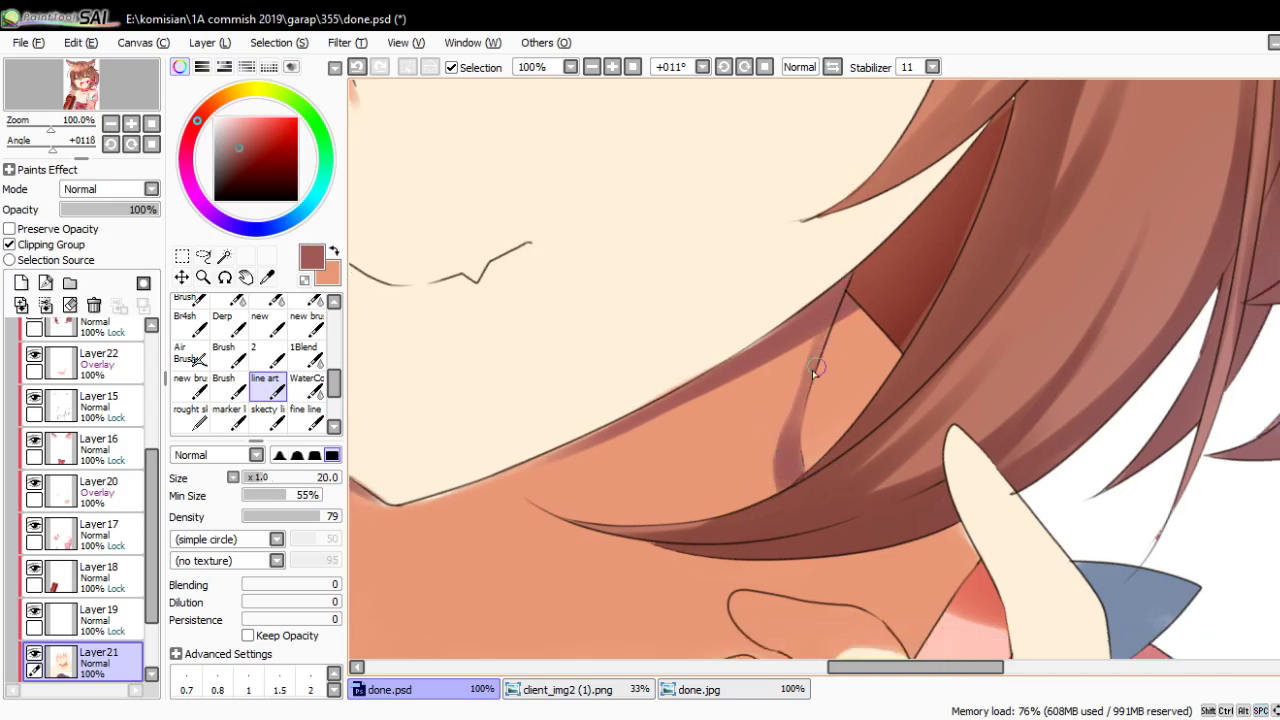
drag(815, 371, 891, 343)
Blend the dark shading beneath the chin with the WaterColor brush
click(307, 385)
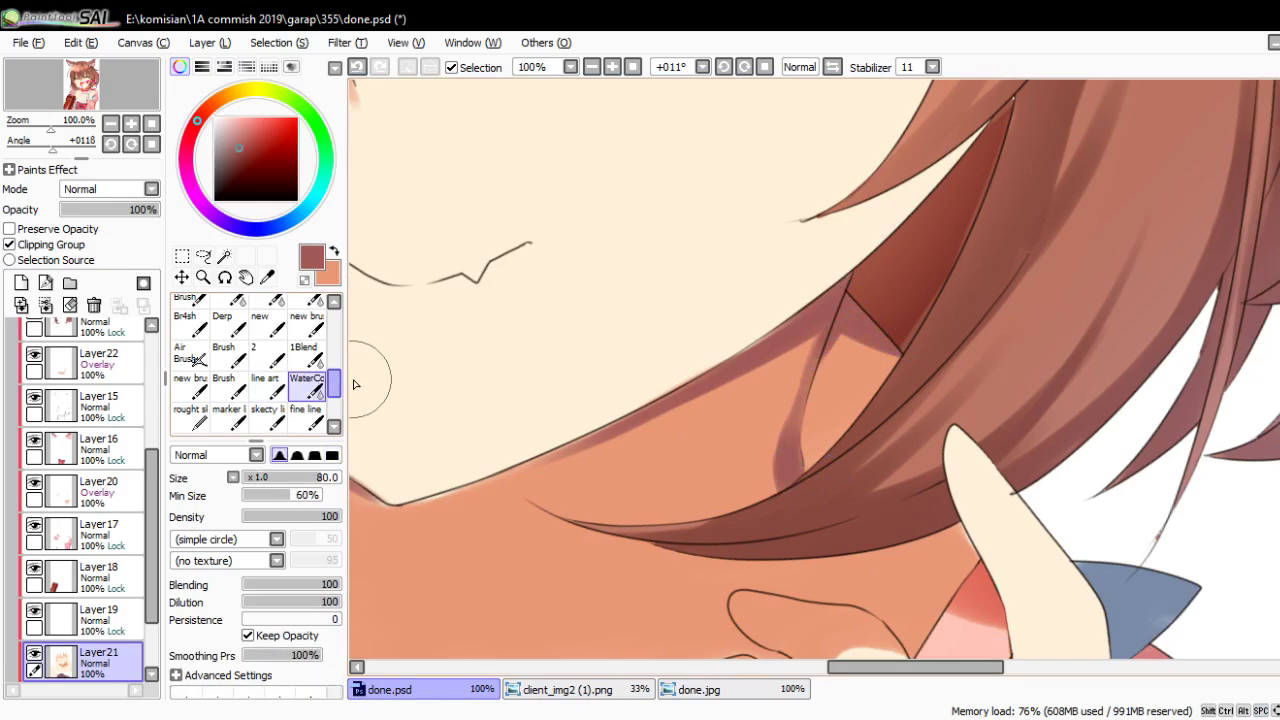
drag(765, 515, 828, 343)
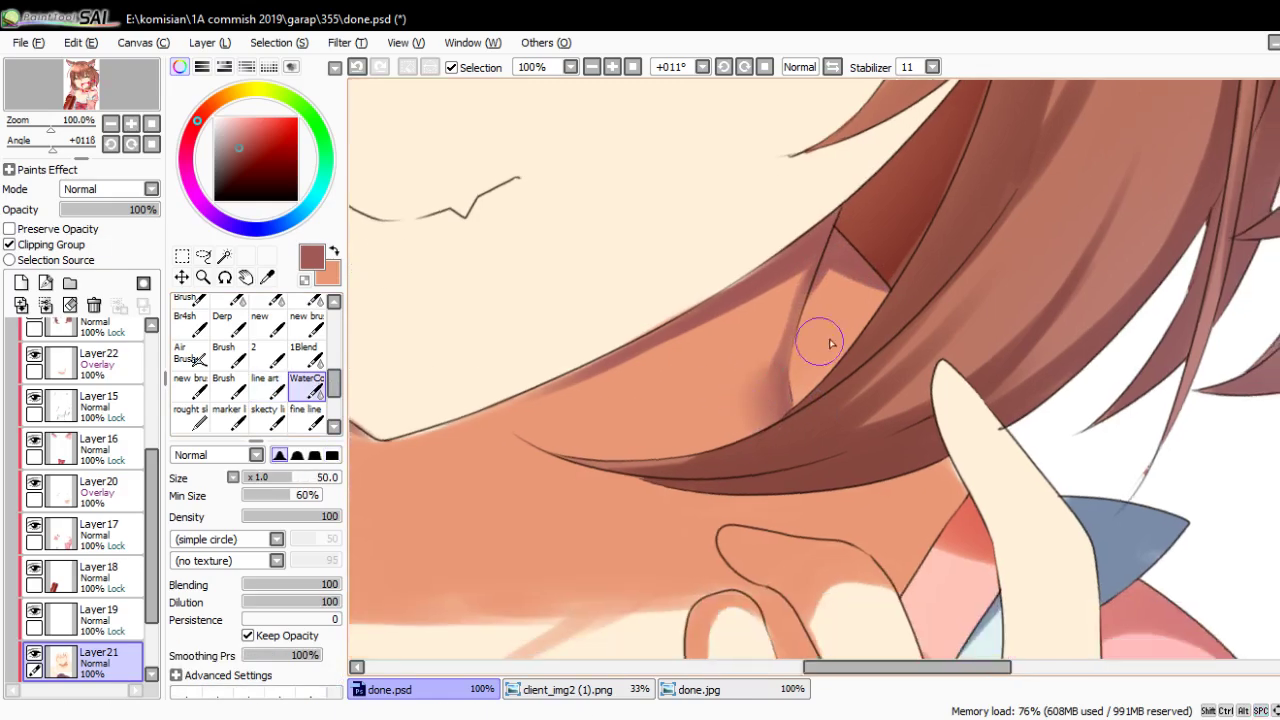
scroll(828, 343, down, 3)
key(Home)
scroll(729, 323, up, 3)
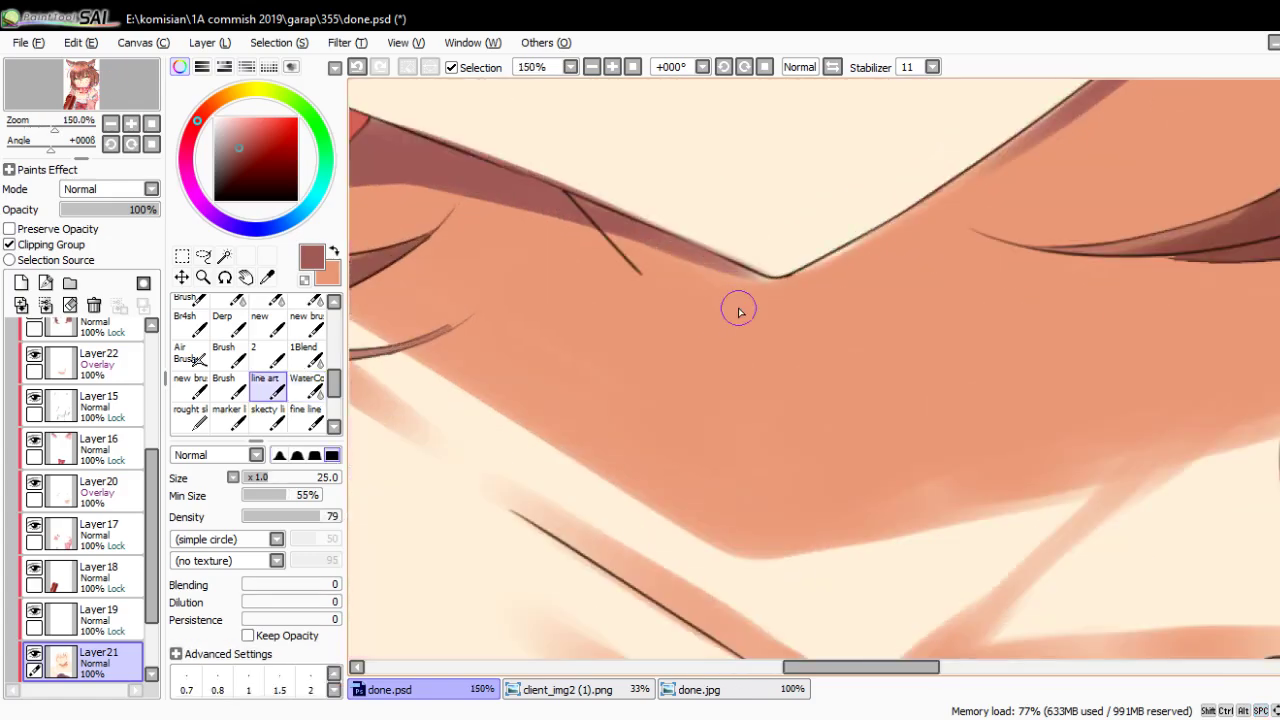
mouse_move(640, 252)
mouse_down()
mouse_move(766, 323)
mouse_move(826, 320)
mouse_up()
scroll(809, 278, down, 4)
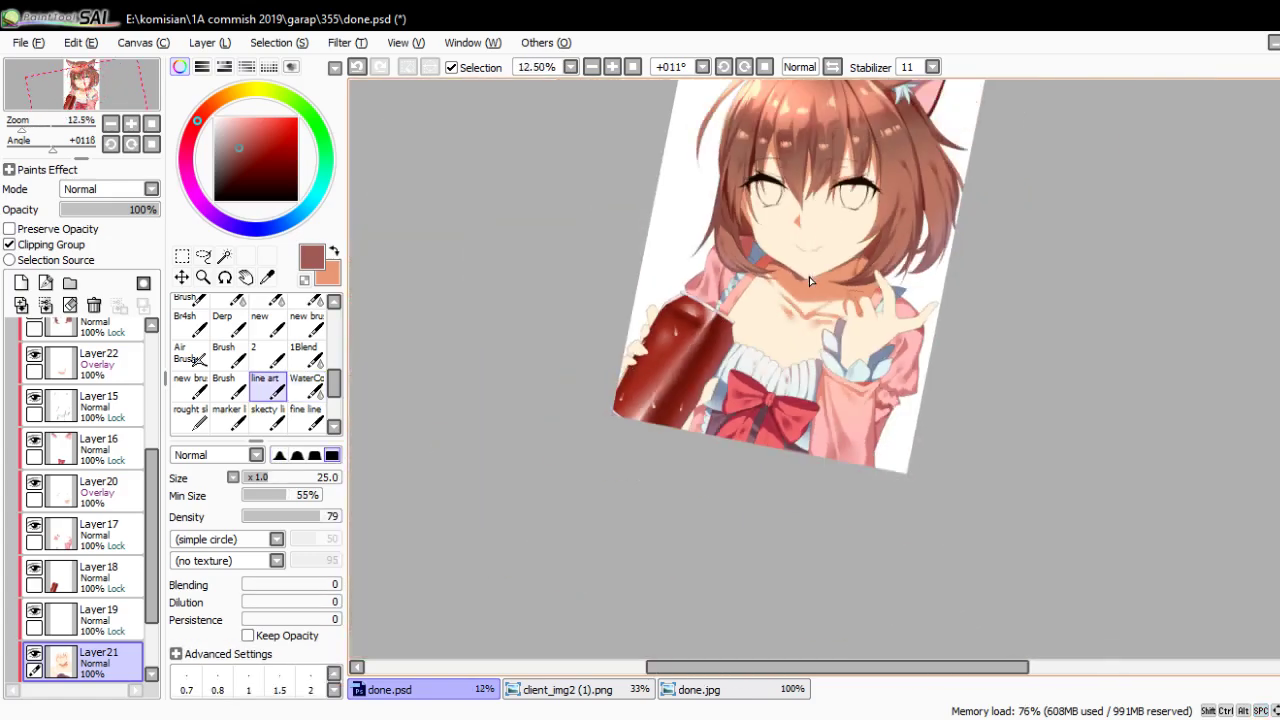
scroll(784, 315, up, 3)
Zoom in on the mouth, swap to peach, and paint shading beside the smiling mouth line
scroll(784, 315, up, 1)
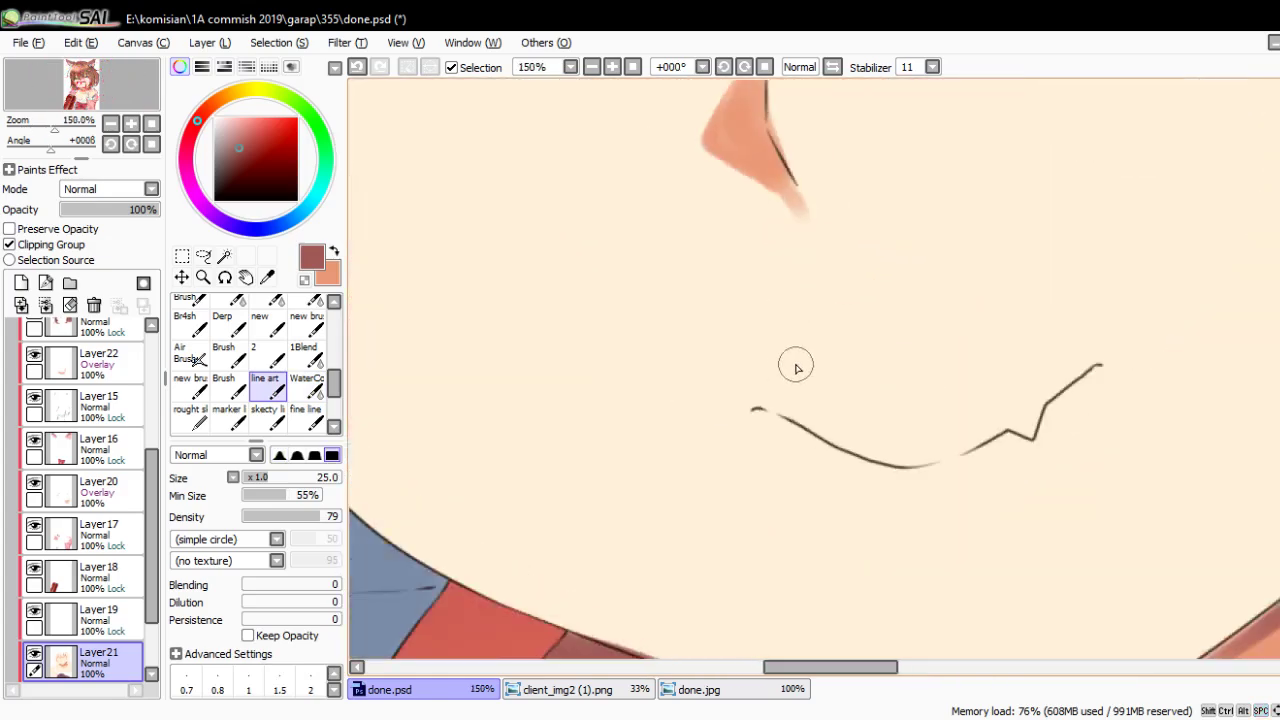
key(Delete)
key(x)
scroll(706, 331, up, 1)
key(Delete)
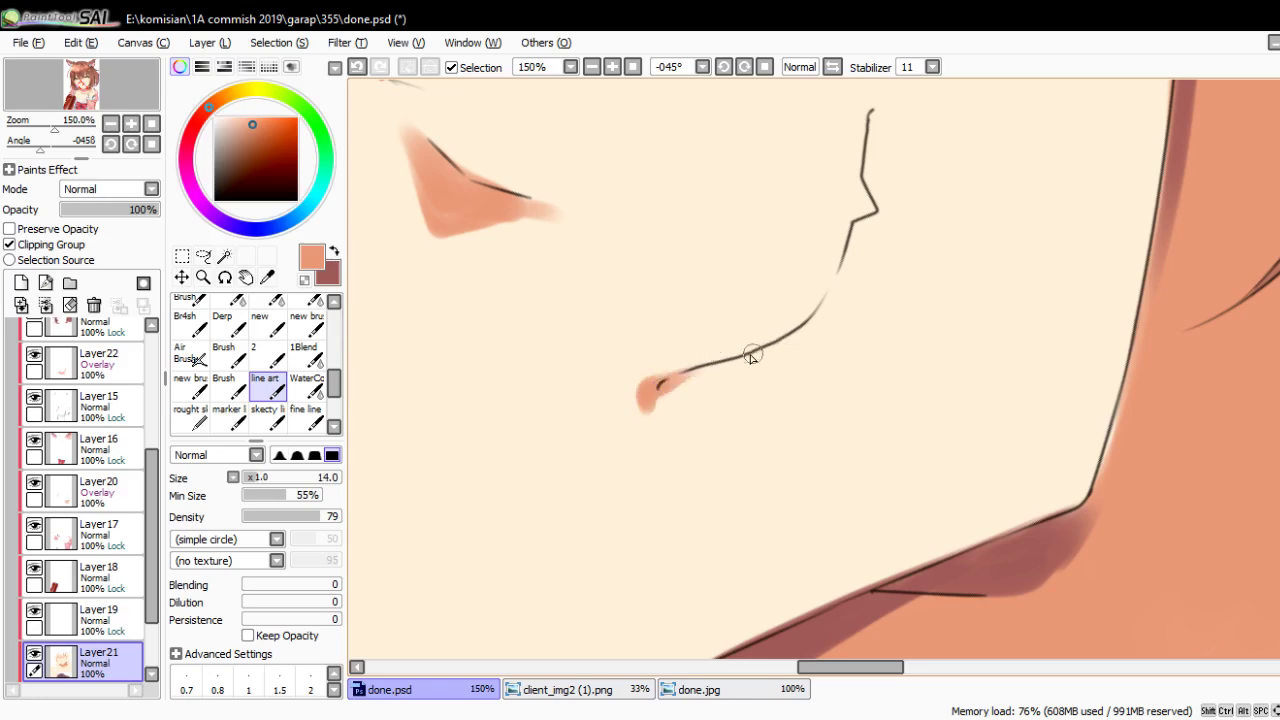
mouse_move(870, 160)
mouse_down()
mouse_move(828, 215)
mouse_move(810, 272)
mouse_up()
key(bracketright)
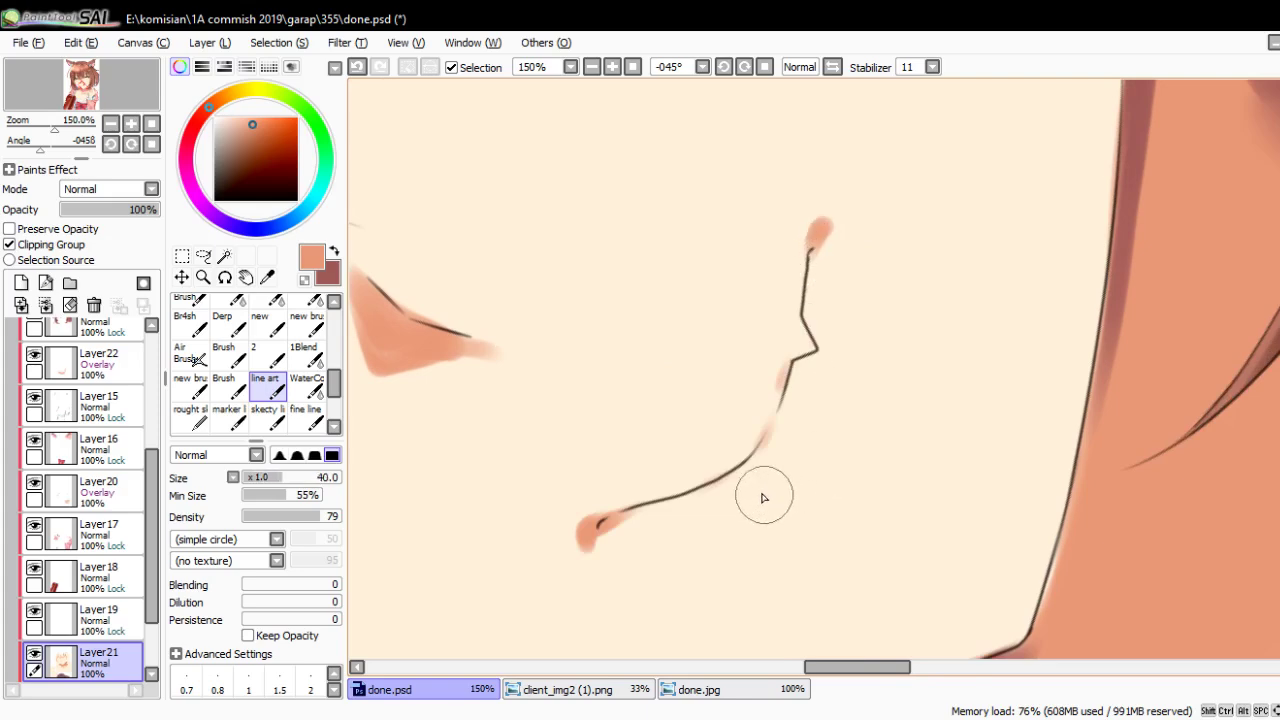
drag(763, 503, 848, 334)
Repaint a broad peach stroke higher up the cheek and blend it softly with WaterColor
key(ctrl+z)
key(bracketright)
key(bracketright)
key(bracketright)
drag(786, 491, 833, 312)
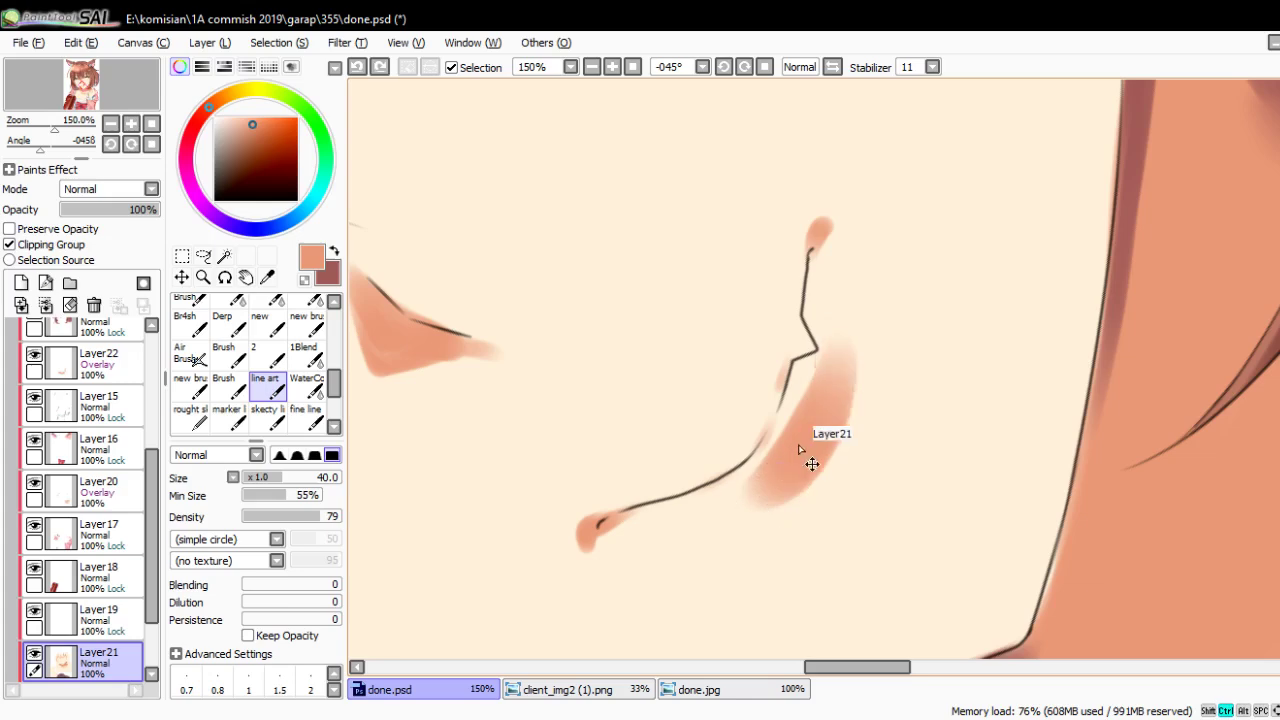
key(ctrl+z)
drag(765, 495, 829, 291)
key(w)
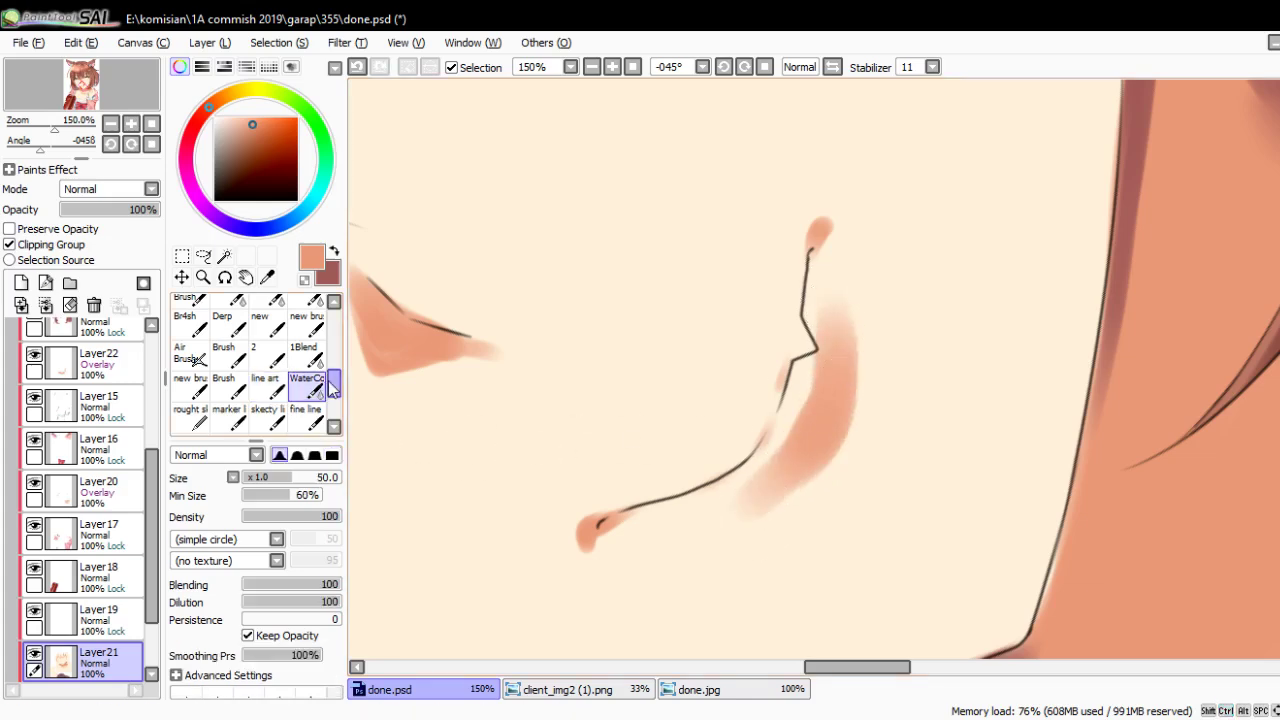
drag(829, 380, 804, 385)
mouse_move(777, 437)
mouse_down()
mouse_move(829, 314)
mouse_move(803, 380)
mouse_up()
Return to the hard shading brush and paint a thin dark stroke along the neck line
key(bracketleft)
key(minus)
key(minus)
key(minus)
key(Delete)
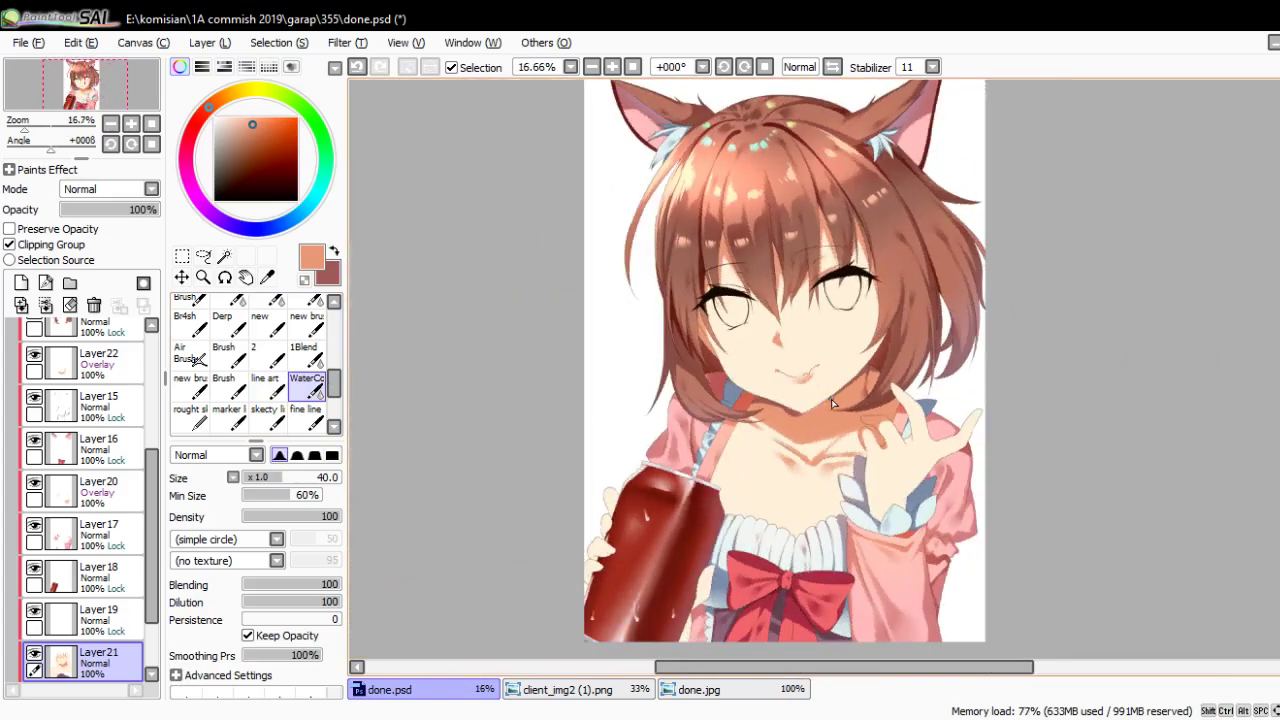
key(plus)
key(plus)
key(plus)
key(n)
key(plus)
key(plus)
key(End)
key(End)
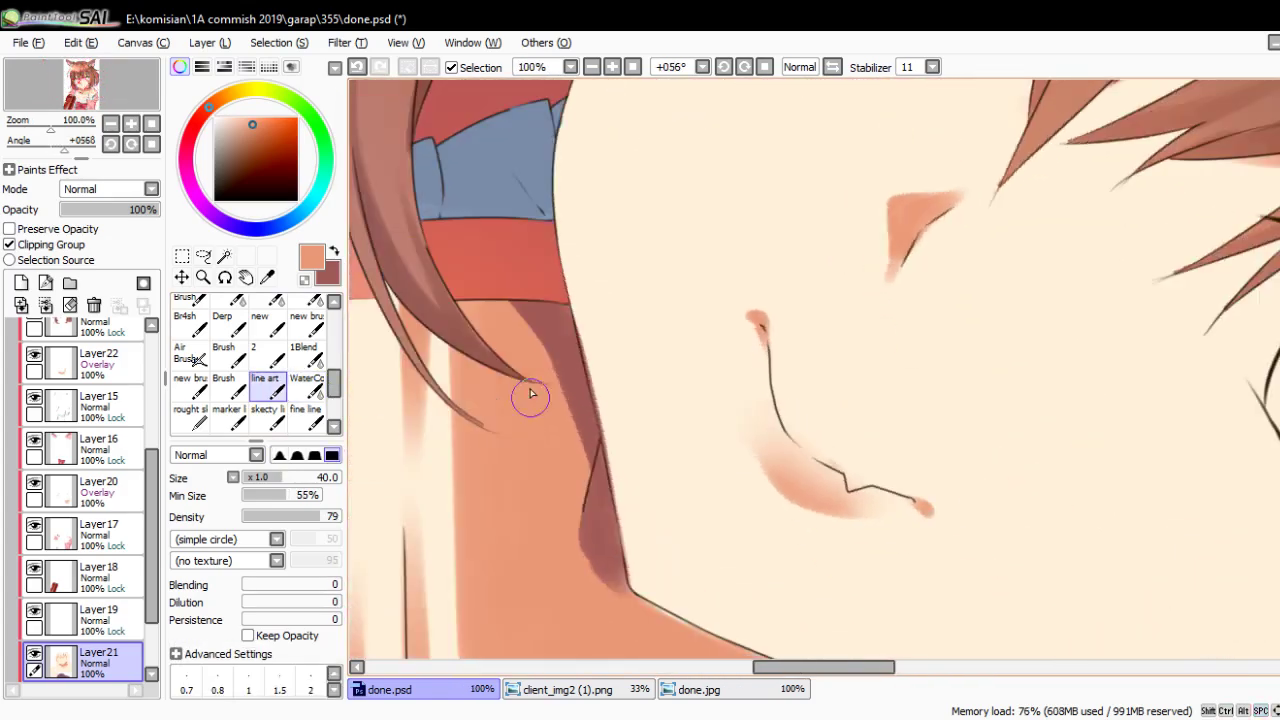
key(End)
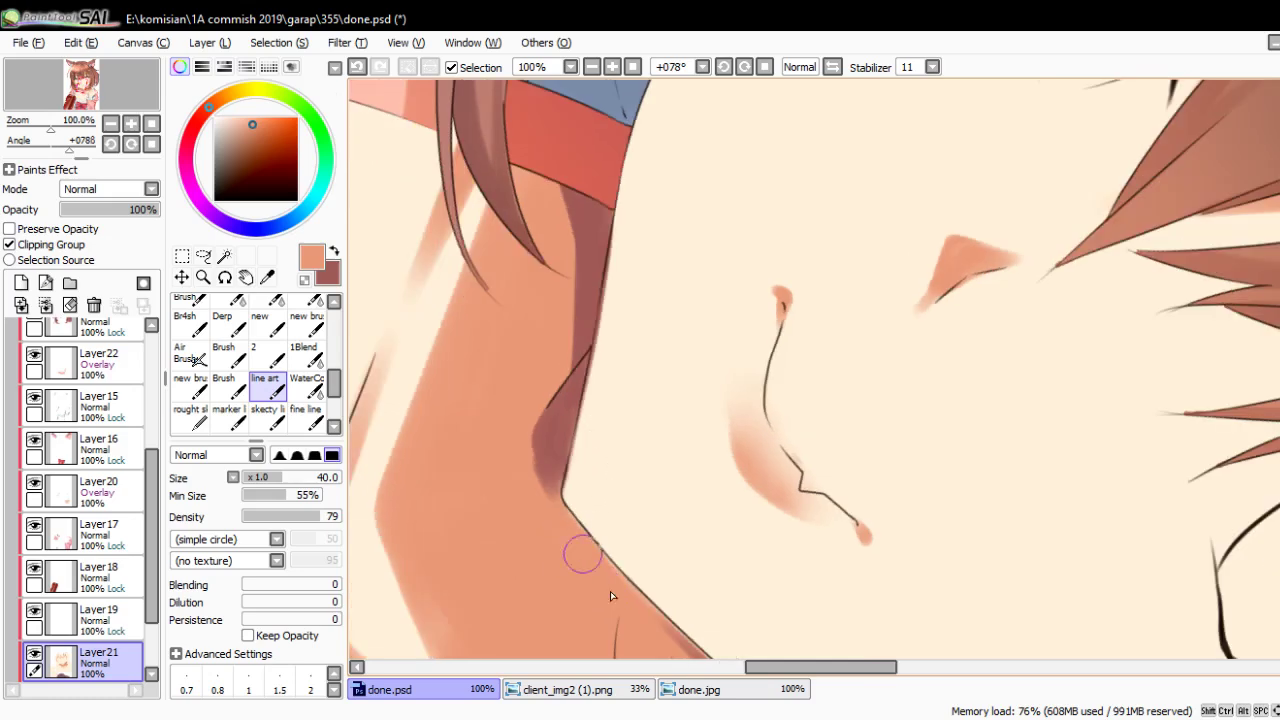
key(bracketleft)
key(bracketleft)
mouse_move(581, 530)
mouse_down()
mouse_move(579, 456)
mouse_move(620, 243)
mouse_up()
Redraw the dark shadow stroke up the neck edge, then check the whole illustration
scroll(623, 243, up, 2)
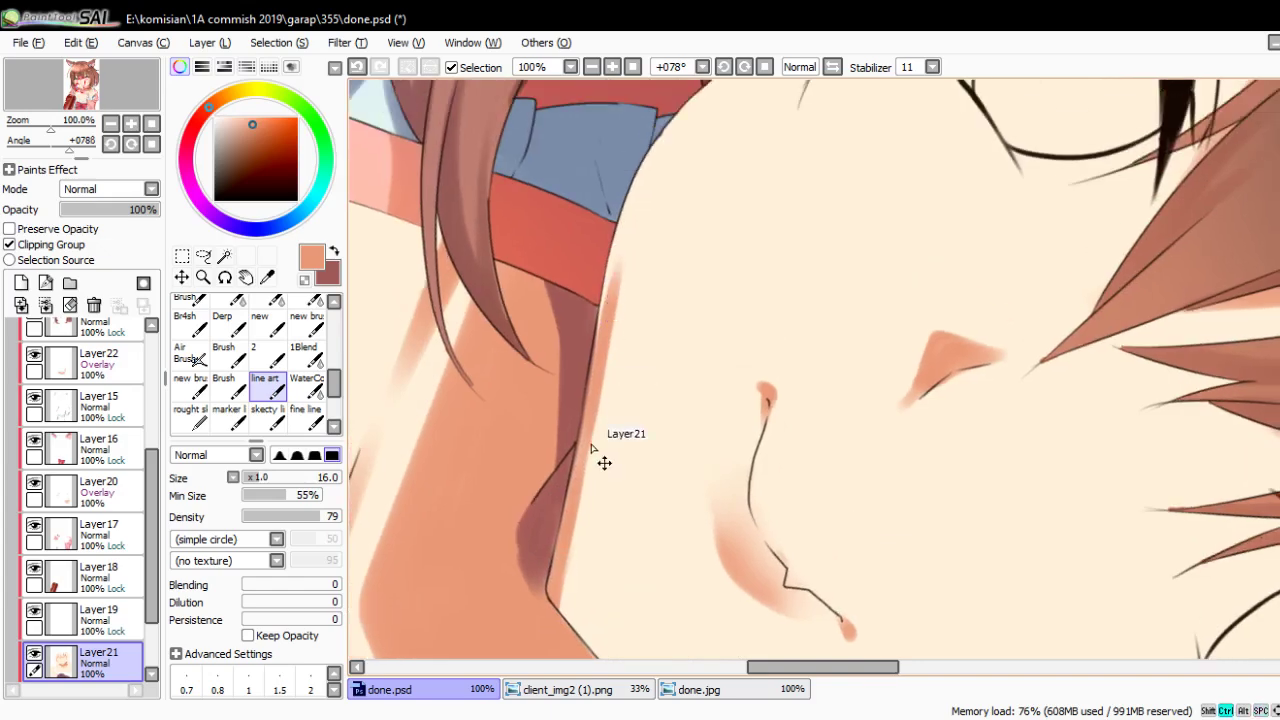
key(ctrl+z)
key(ctrl+y)
key(ctrl+z)
mouse_move(594, 397)
mouse_down()
mouse_move(606, 266)
mouse_move(645, 223)
mouse_move(609, 355)
mouse_up()
drag(607, 451, 670, 185)
drag(609, 480, 690, 110)
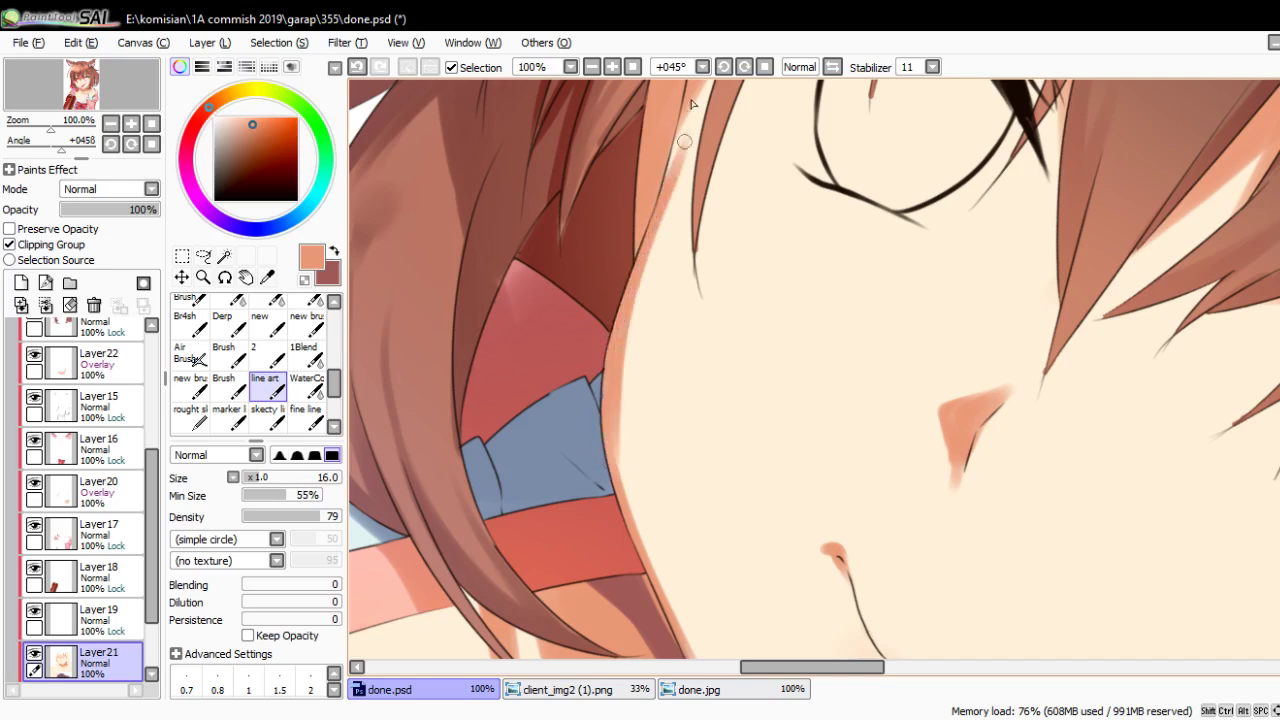
key(ctrl+z)
mouse_move(609, 484)
mouse_down()
mouse_move(681, 130)
mouse_move(662, 195)
mouse_up()
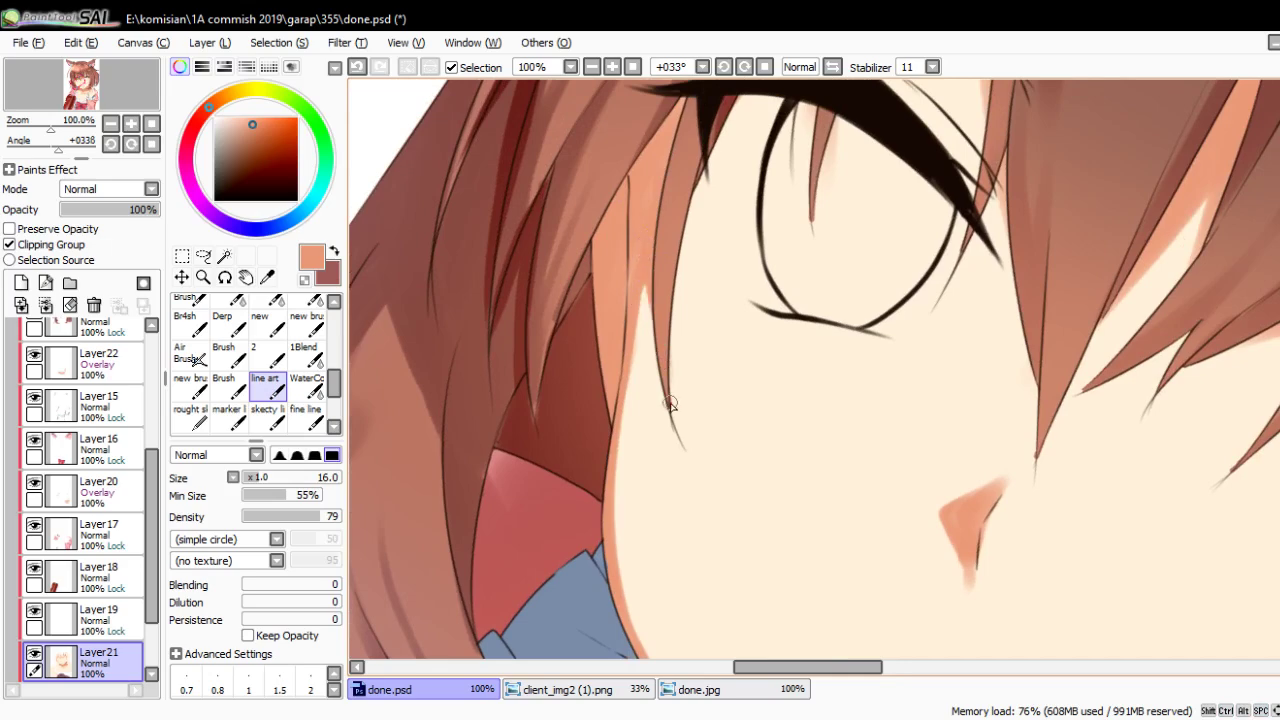
scroll(670, 403, down, 5)
drag(700, 390, 781, 370)
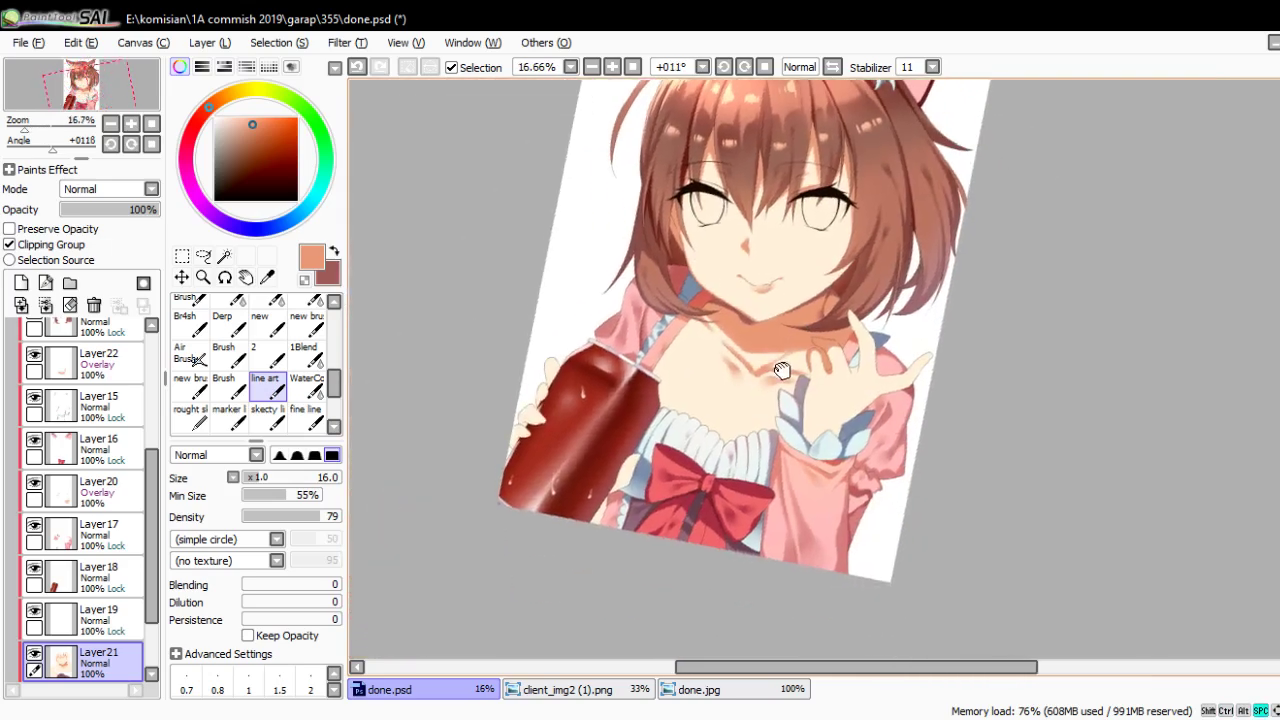
key(Delete)
scroll(708, 423, up, 3)
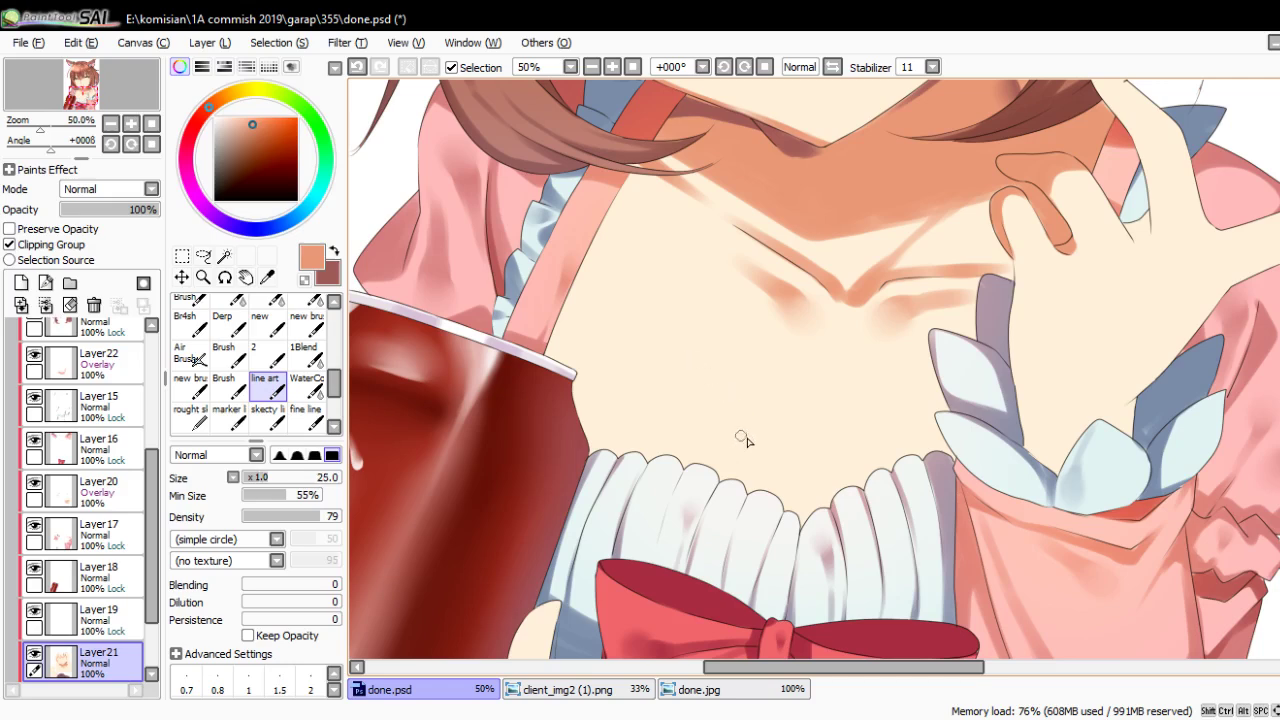
Paint two peach shadows under the neck and soften them with WaterColor
drag(757, 433, 752, 415)
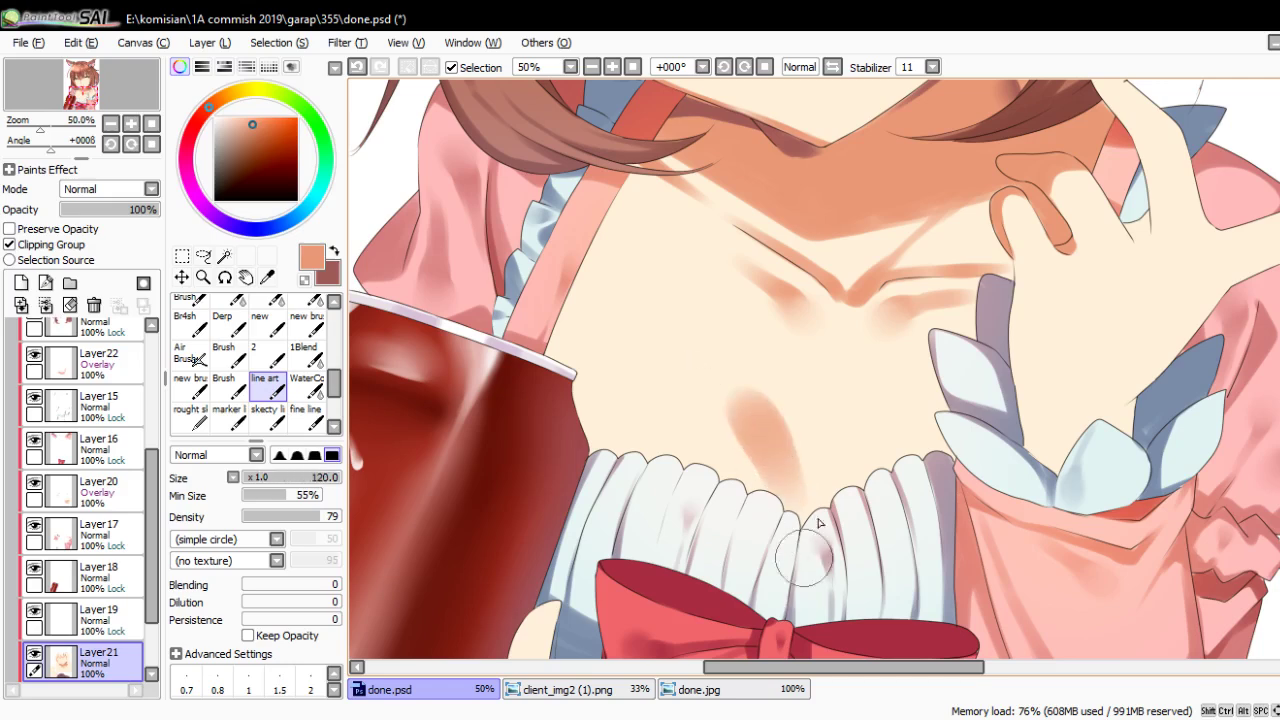
drag(860, 420, 850, 460)
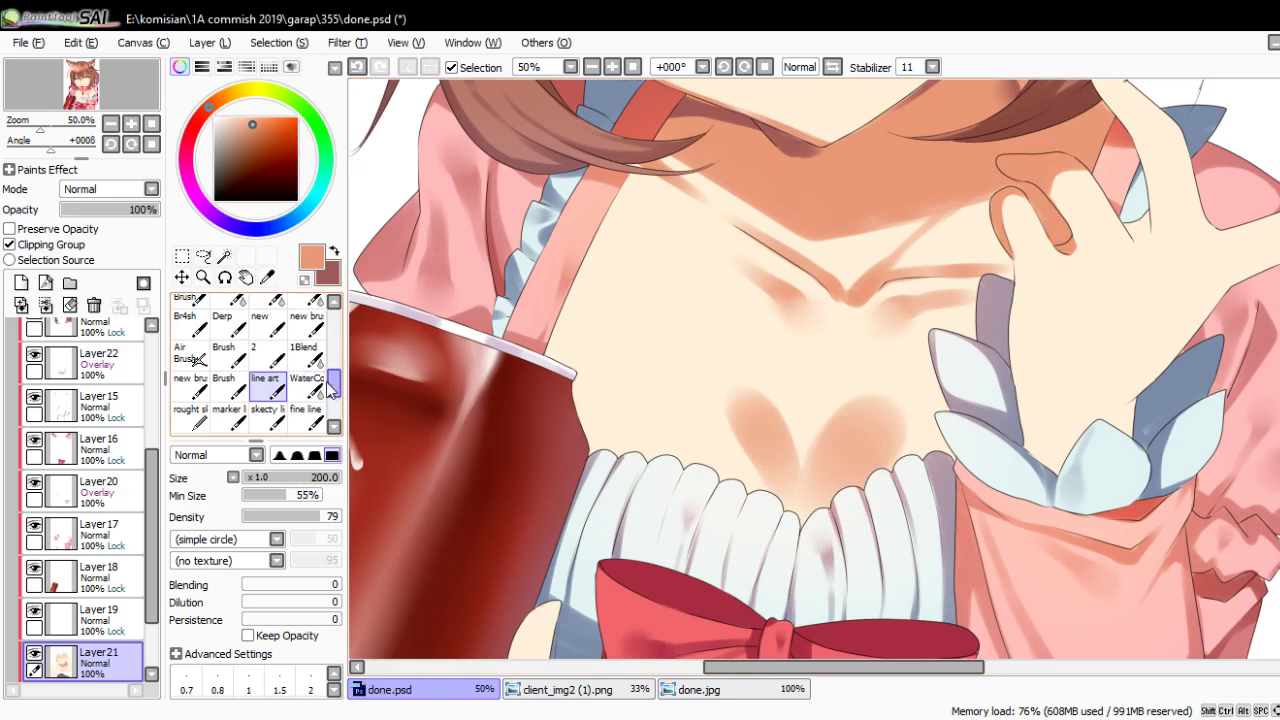
click(307, 386)
mouse_move(740, 480)
mouse_down()
mouse_move(757, 514)
mouse_move(728, 400)
mouse_move(771, 471)
mouse_up()
key(bracketleft)
key(bracketleft)
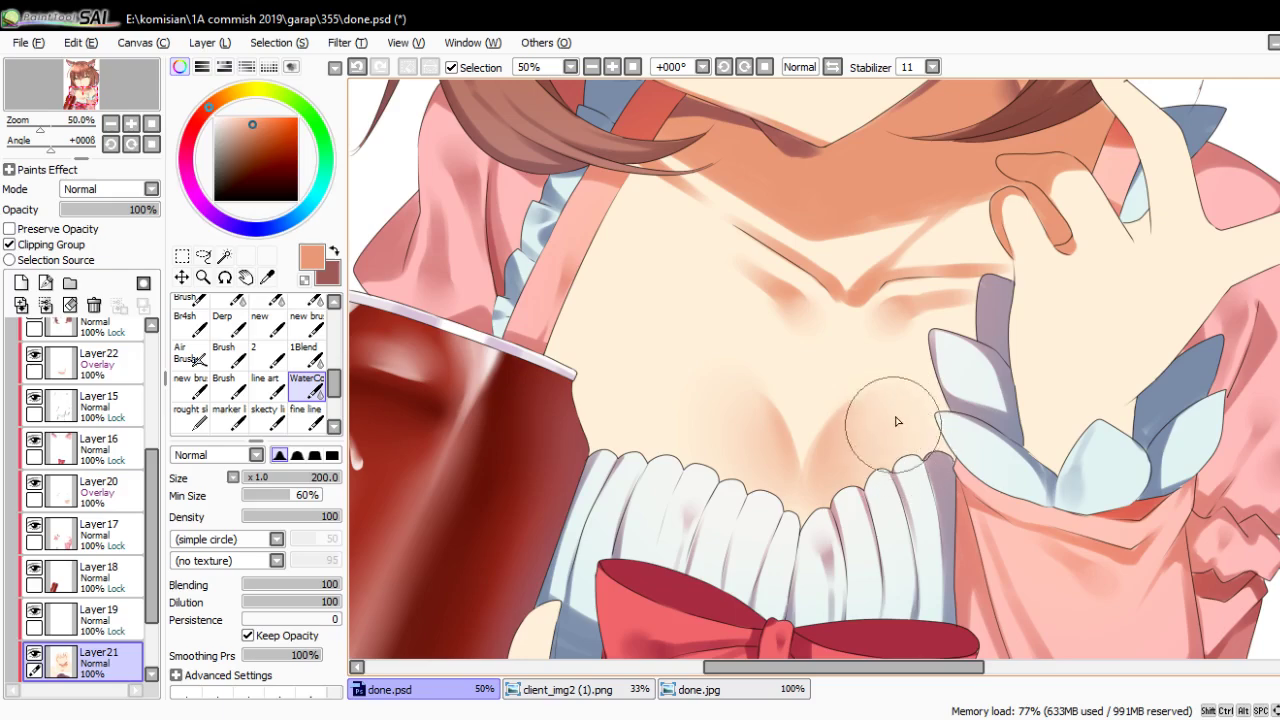
key(bracketleft)
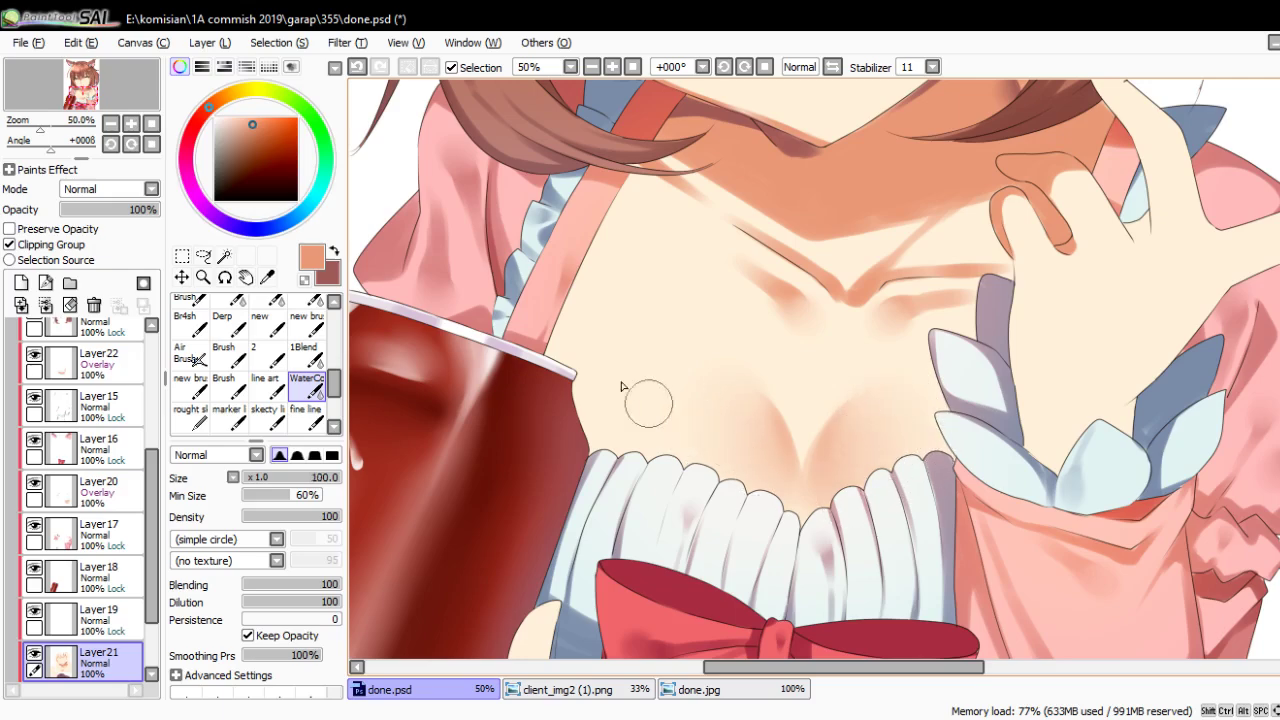
Add a small shadow spot on the chest just above the can
key(n)
key(Delete)
key(Delete)
key(Delete)
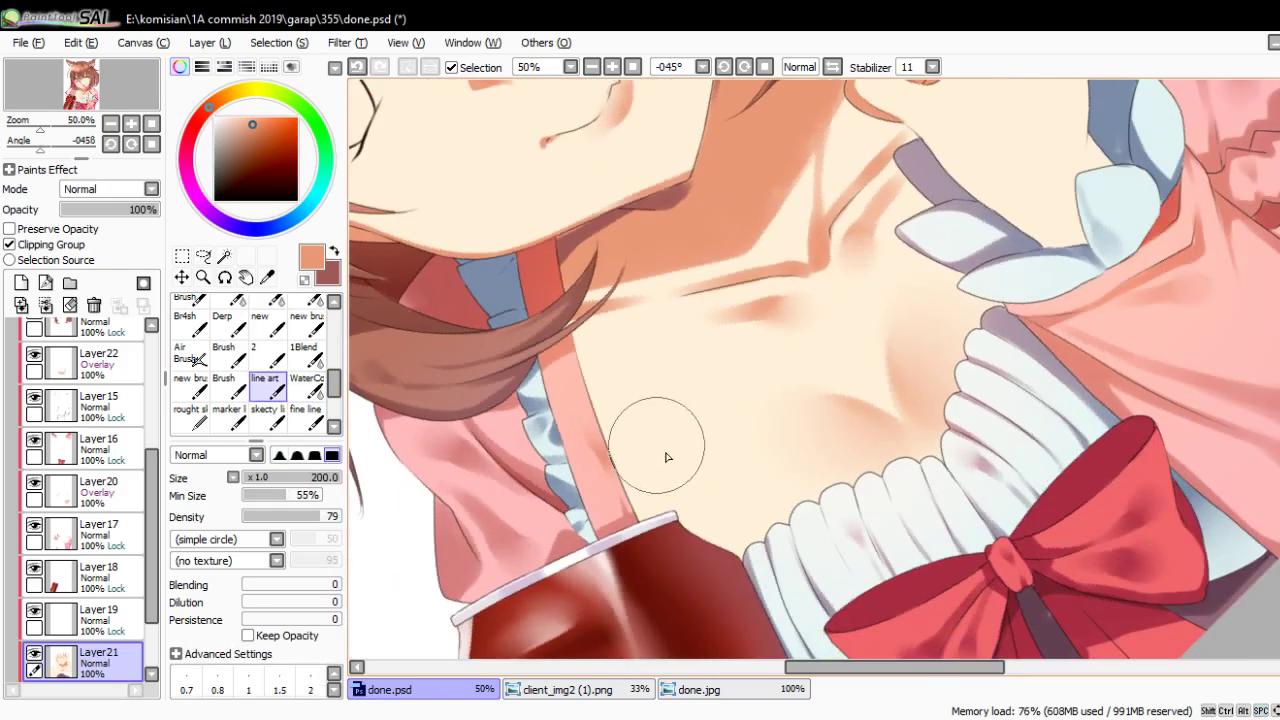
key(bracketleft)
key(bracketleft)
key(bracketleft)
drag(664, 466, 670, 473)
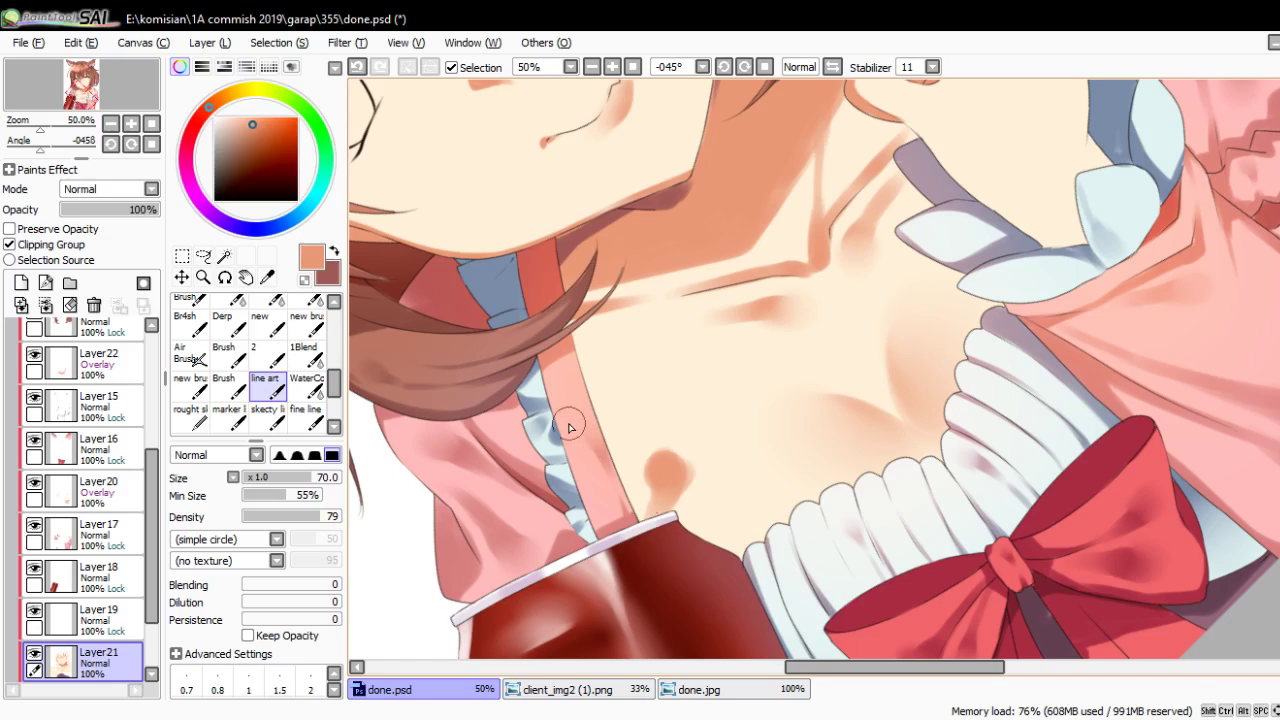
key(c)
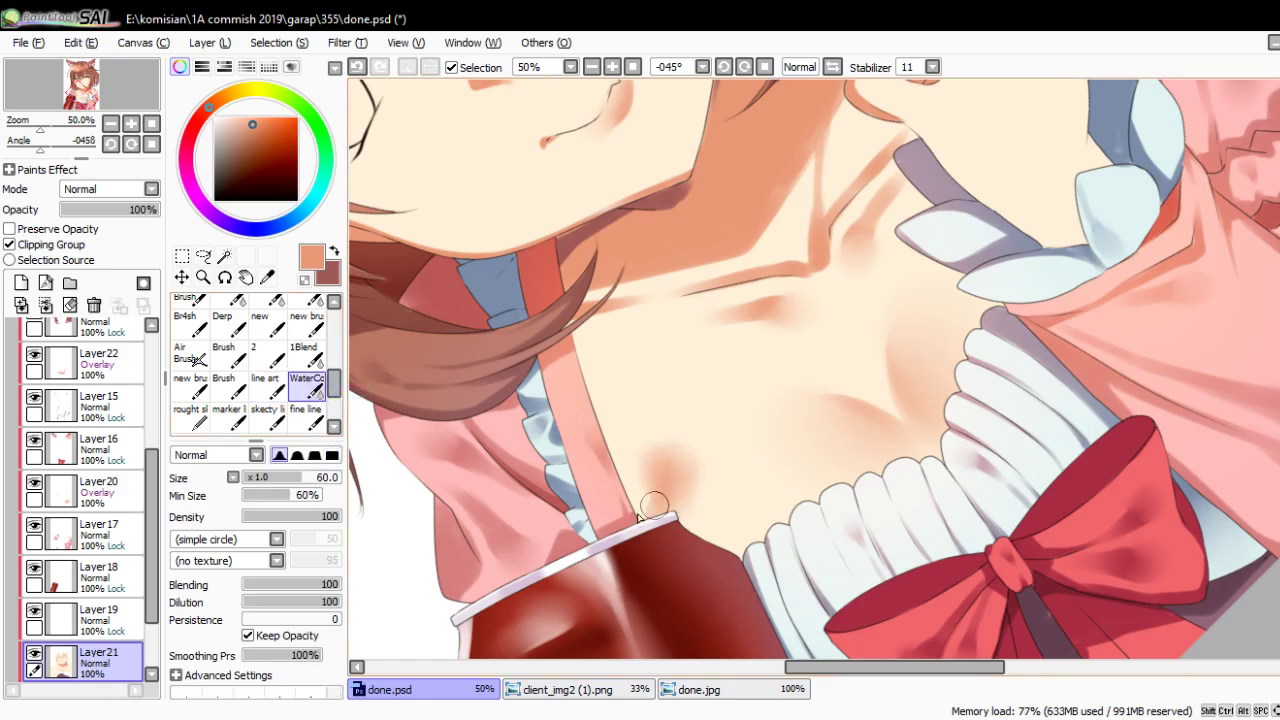
mouse_move(750, 553)
mouse_down()
mouse_move(681, 437)
mouse_move(630, 235)
mouse_up()
key(b)
Shade the skin beneath the wrist, discarding stray strokes on the dress strap
drag(610, 310, 640, 220)
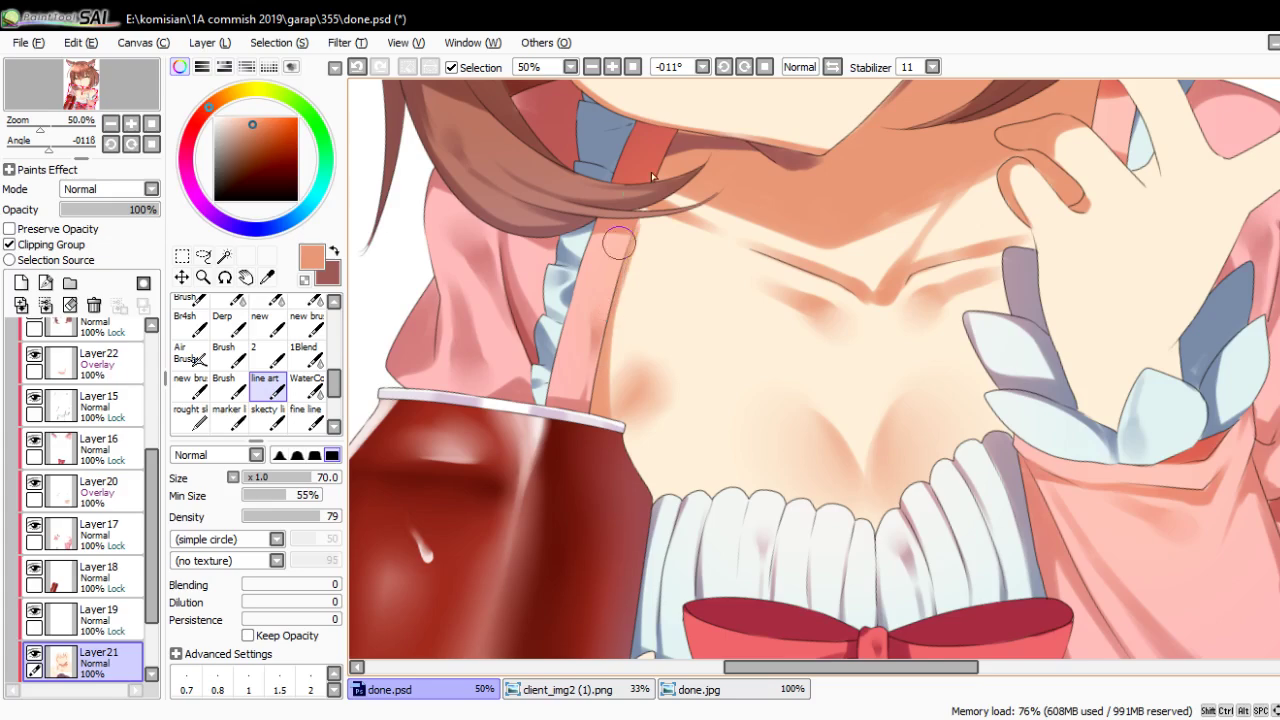
drag(963, 473, 630, 485)
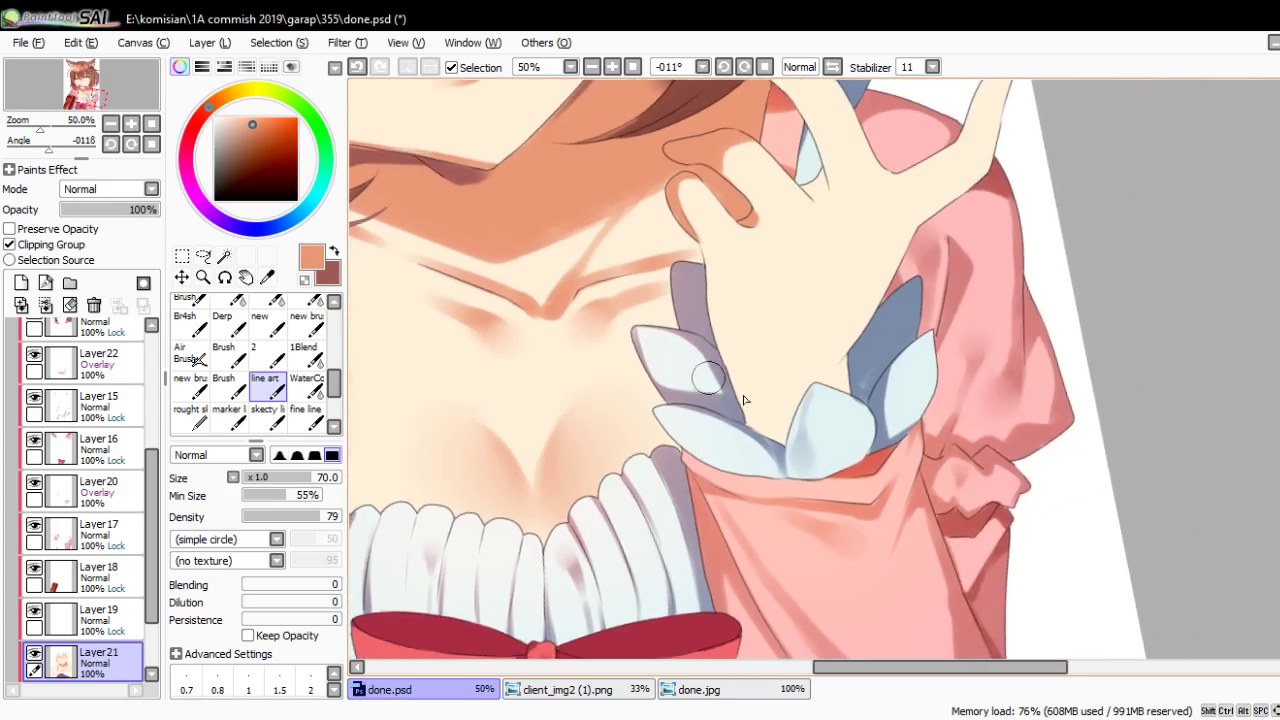
key(ctrl+z)
drag(795, 410, 770, 435)
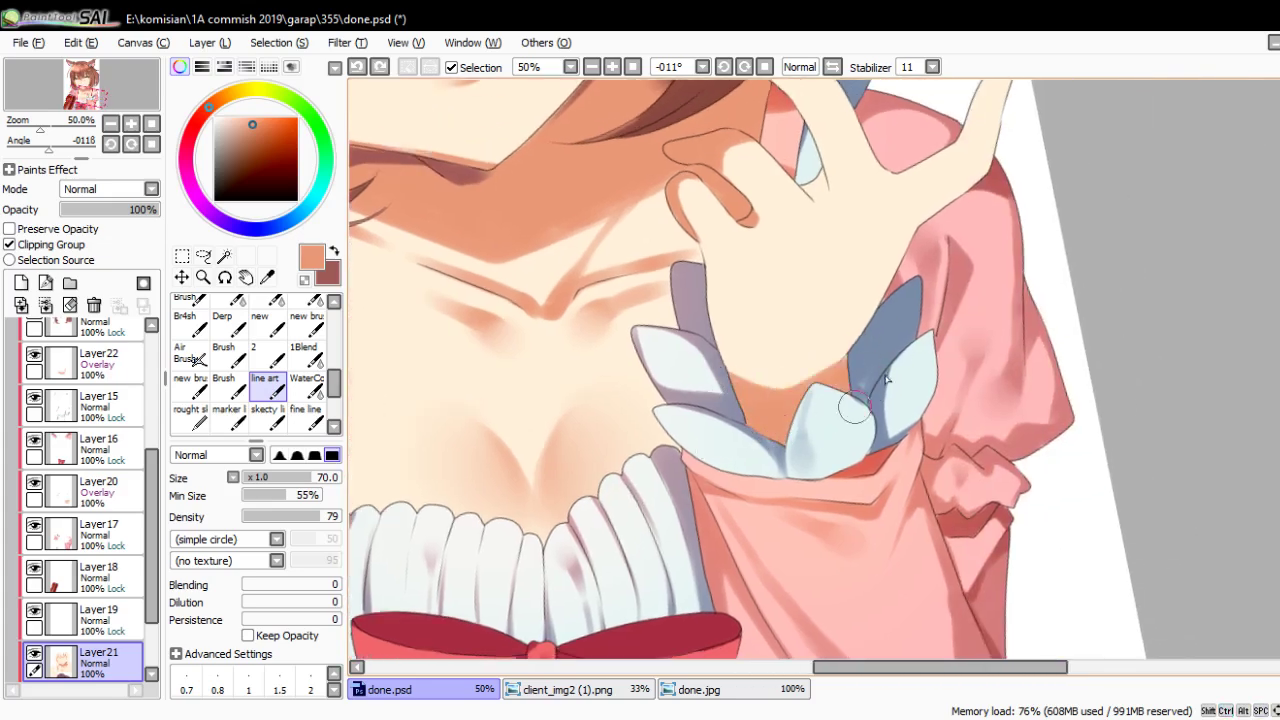
scroll(886, 380, down, 3)
scroll(890, 388, down, 1)
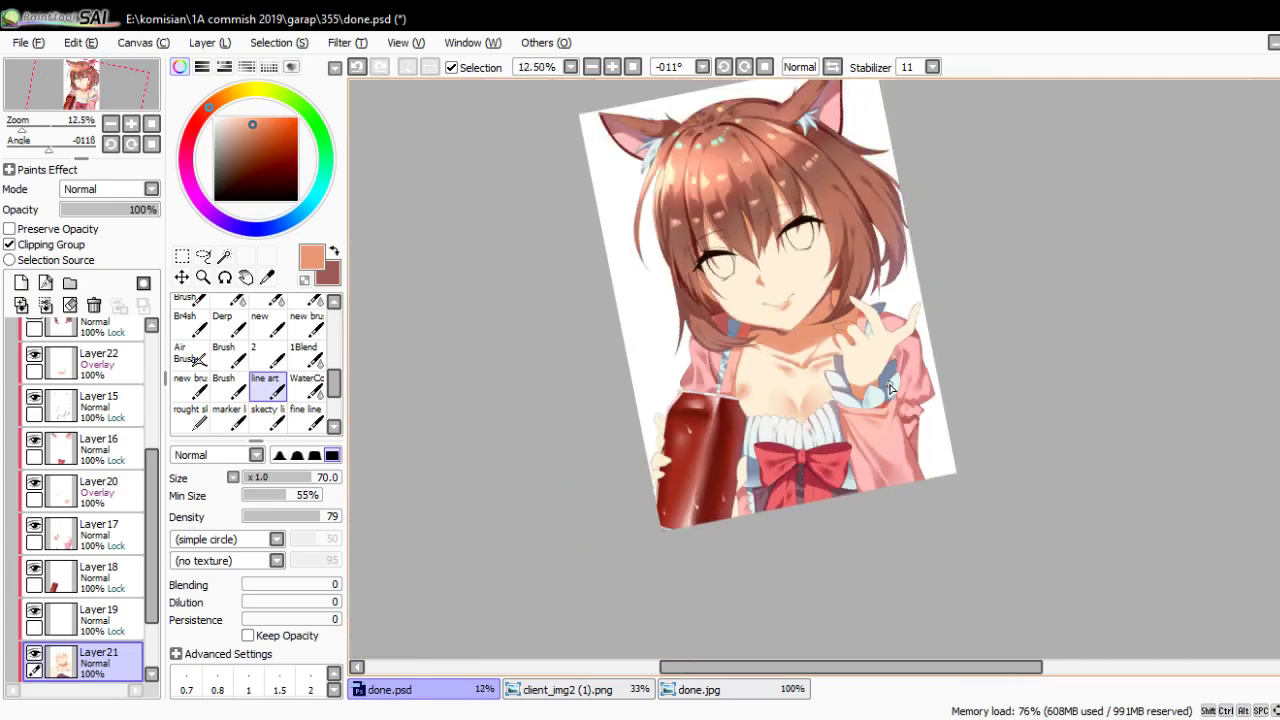
key(Home)
Shade the finger beside the red can with salmon, including its lower edge
scroll(641, 398, up, 2)
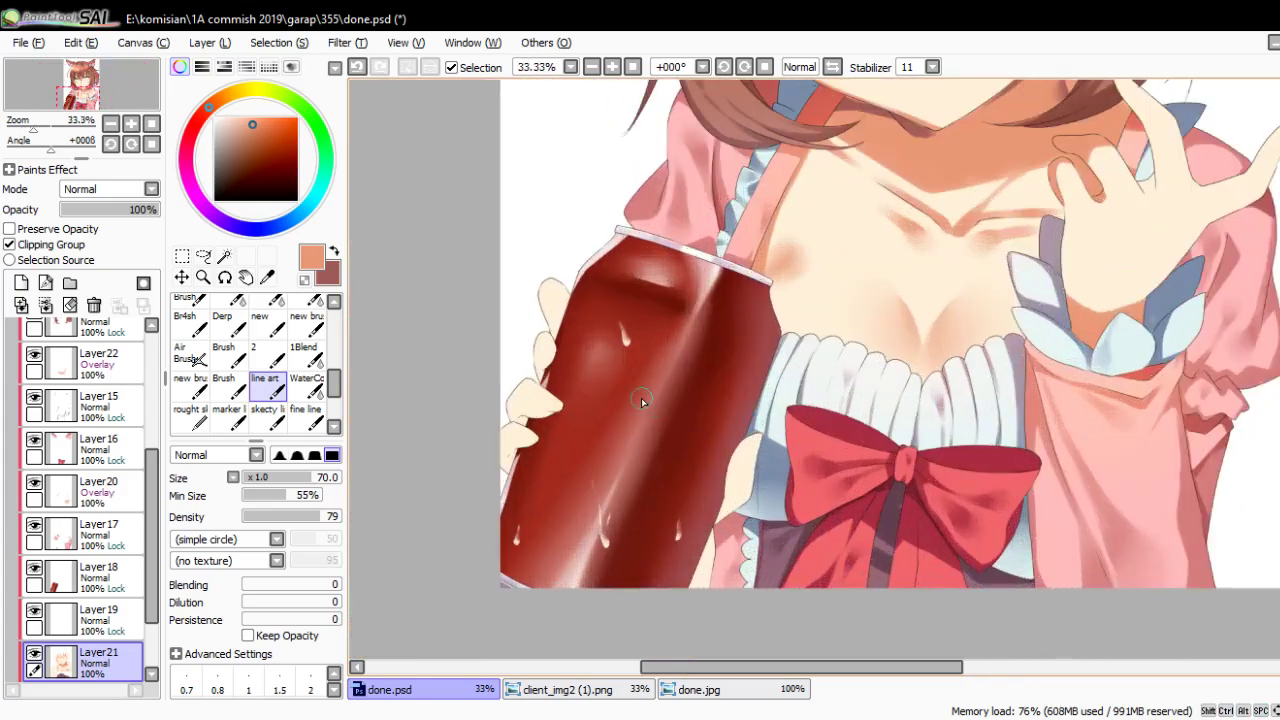
scroll(677, 390, up, 4)
drag(677, 390, 617, 265)
key(x)
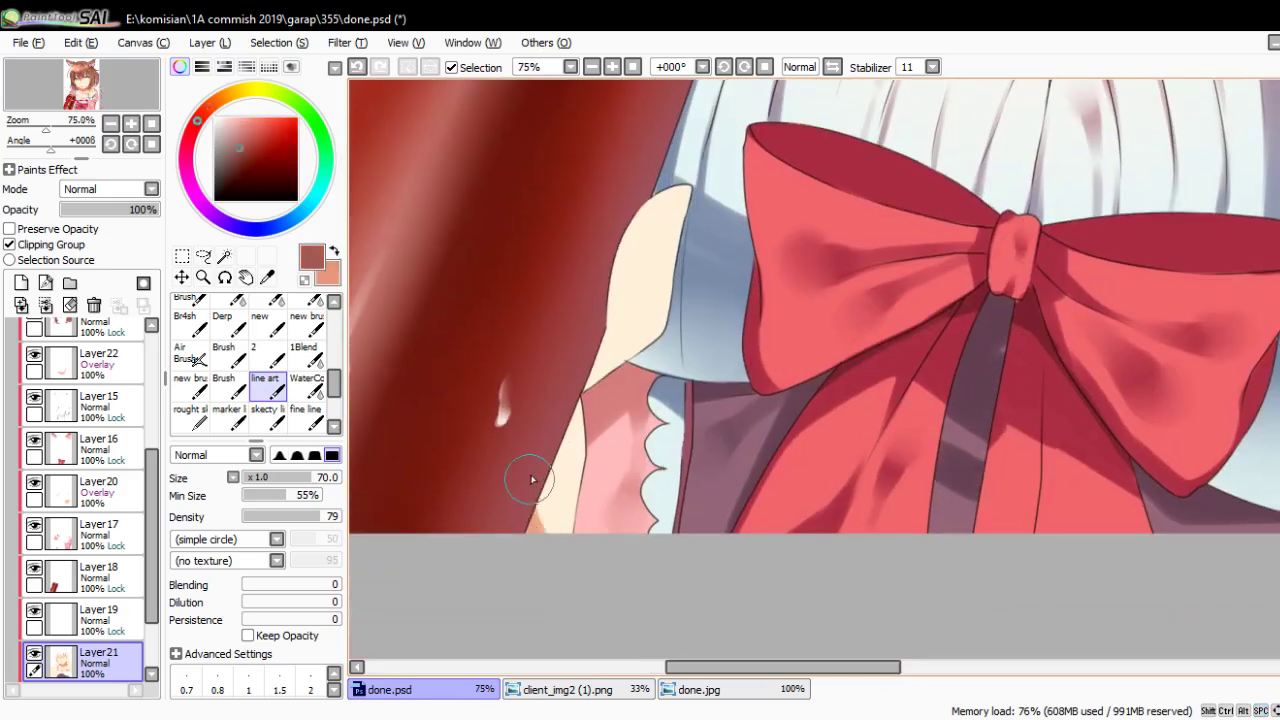
key(ctrl+z)
key(x)
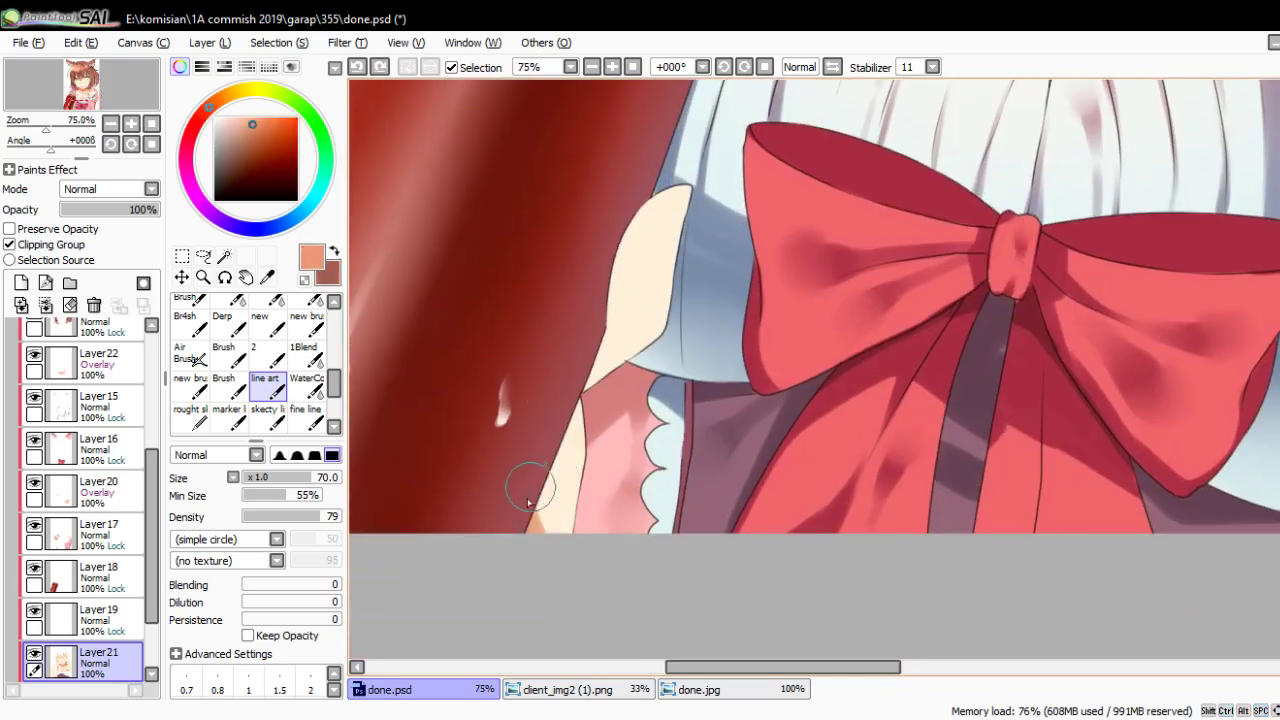
mouse_move(543, 500)
mouse_down()
mouse_move(576, 395)
mouse_move(634, 420)
mouse_up()
key(bracketleft)
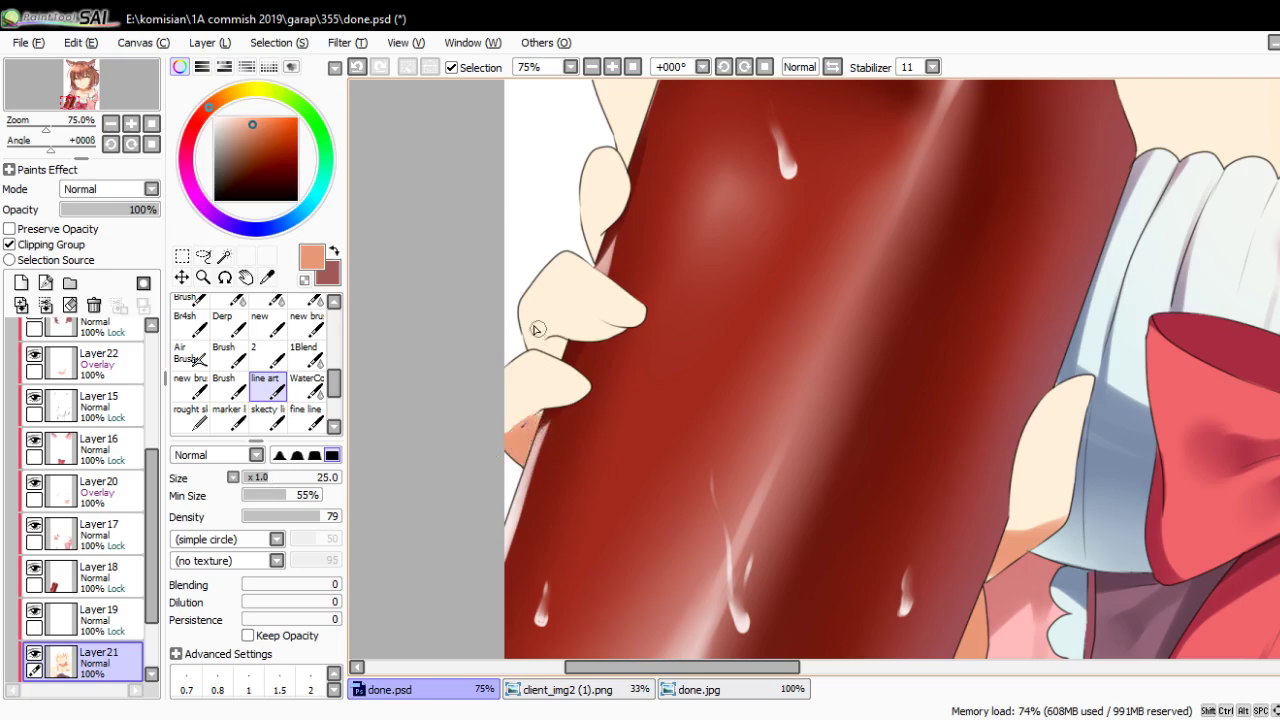
drag(536, 330, 587, 344)
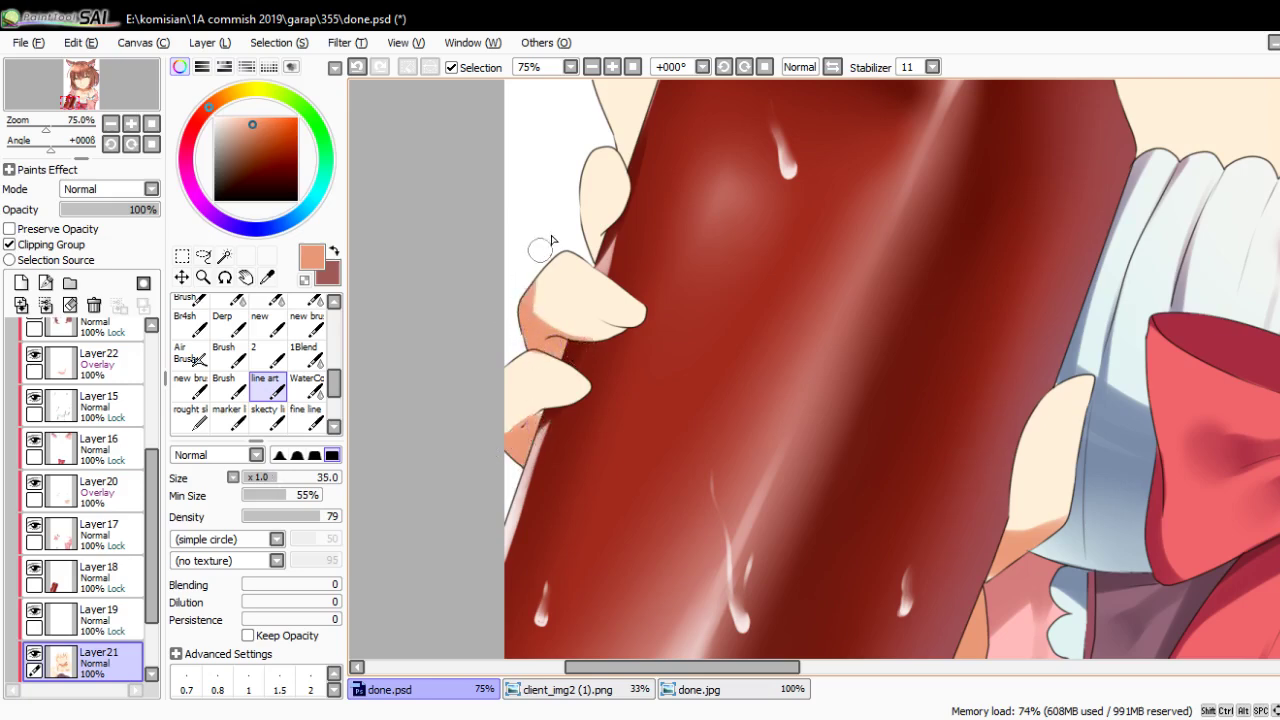
Shade the upper gripping finger and its crease, and add a salmon stroke on the palm
scroll(643, 315, up, 3)
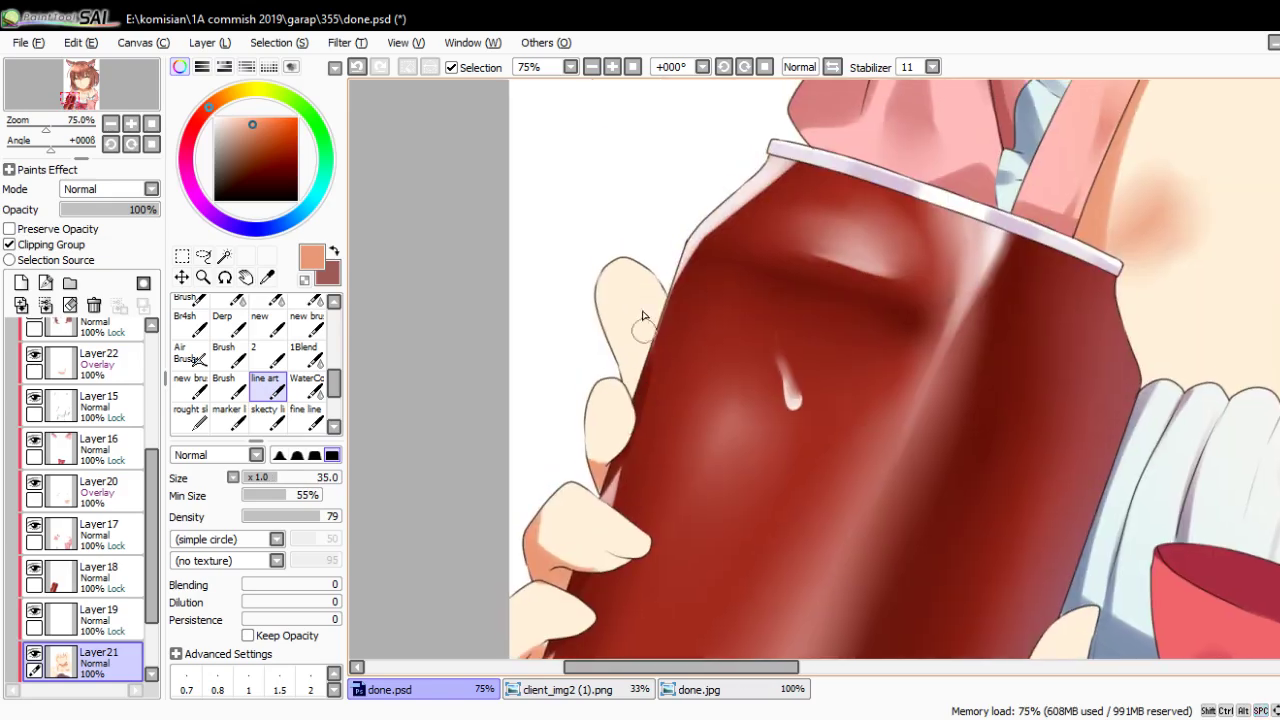
drag(631, 283, 669, 356)
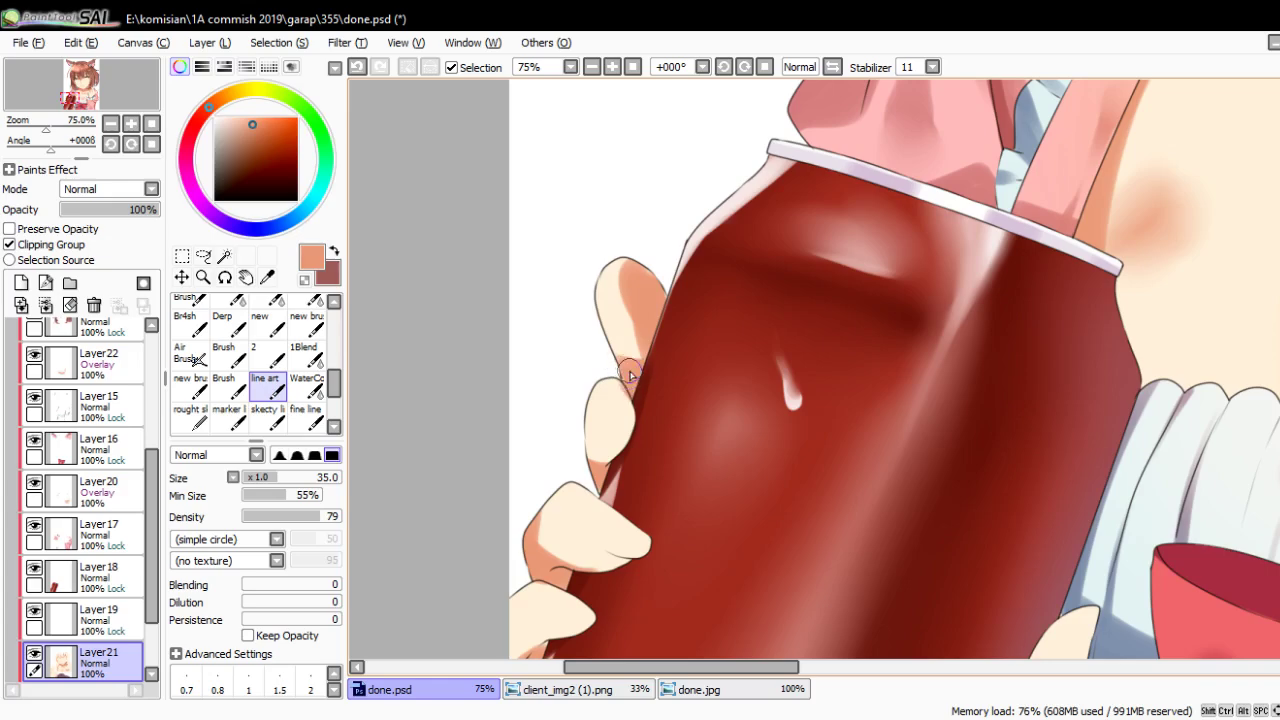
scroll(630, 374, down, 5)
scroll(742, 327, up, 3)
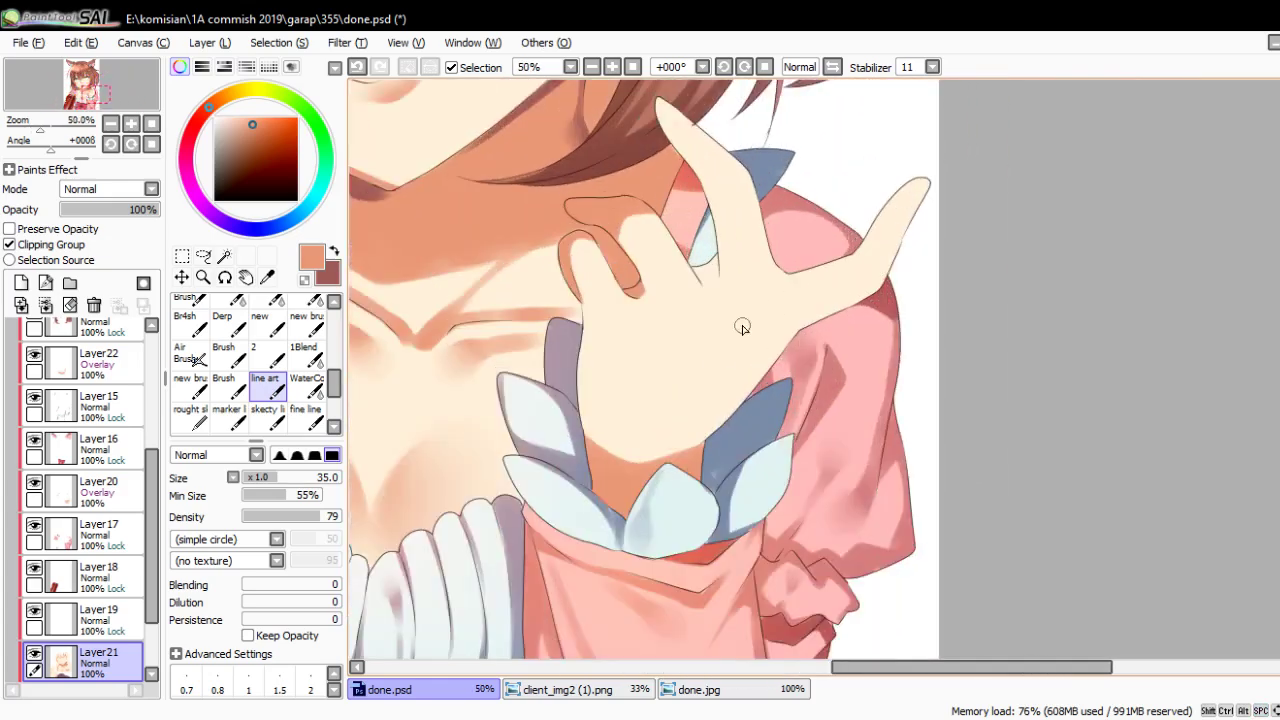
scroll(742, 327, up, 1)
scroll(740, 326, up, 1)
mouse_move(646, 274)
mouse_down()
mouse_move(660, 334)
mouse_move(662, 264)
mouse_move(650, 340)
mouse_up()
drag(666, 391, 651, 344)
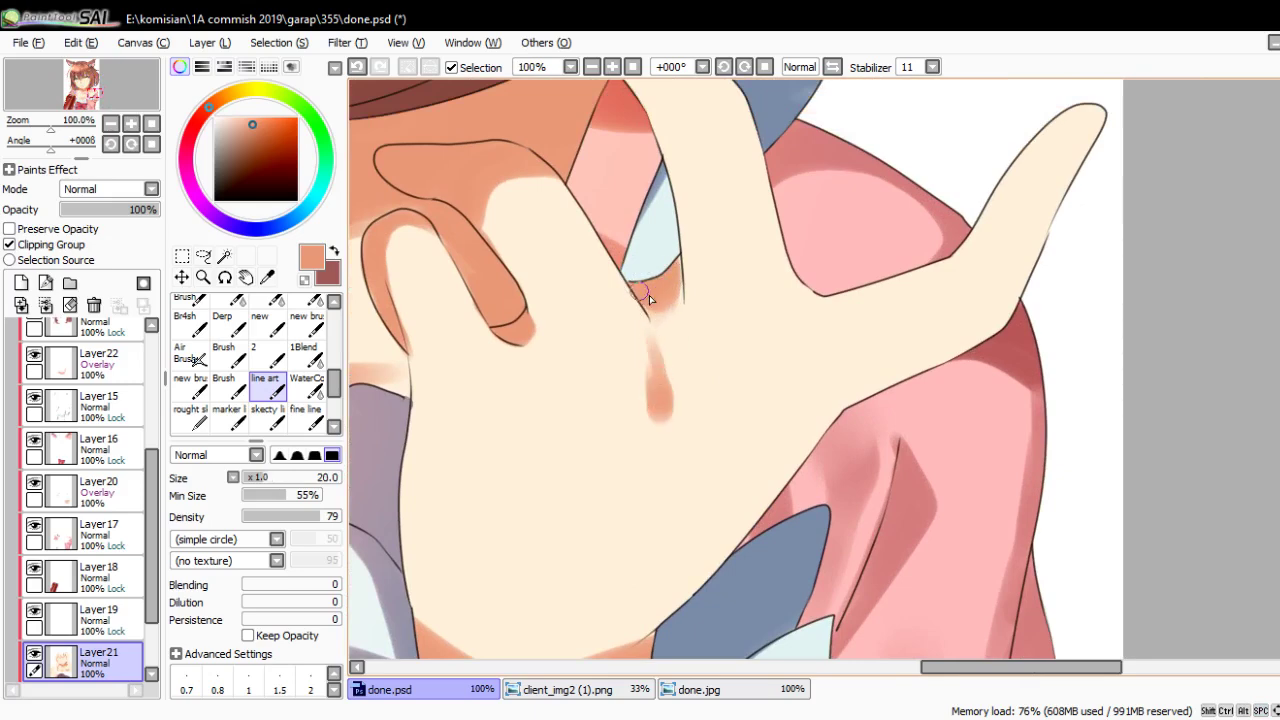
Blend the palm shading with WaterColor and paint a teardrop shadow on the palm
click(307, 385)
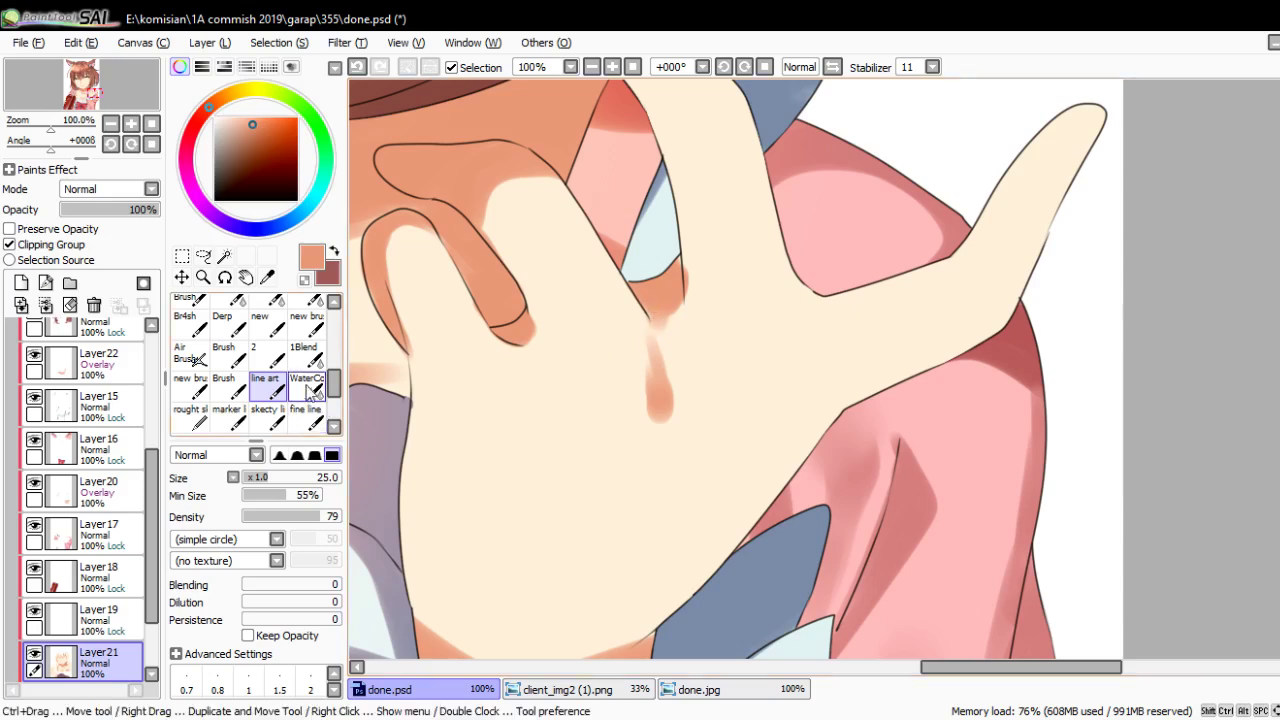
mouse_move(646, 391)
mouse_down()
mouse_move(609, 410)
mouse_move(639, 434)
mouse_up()
key(n)
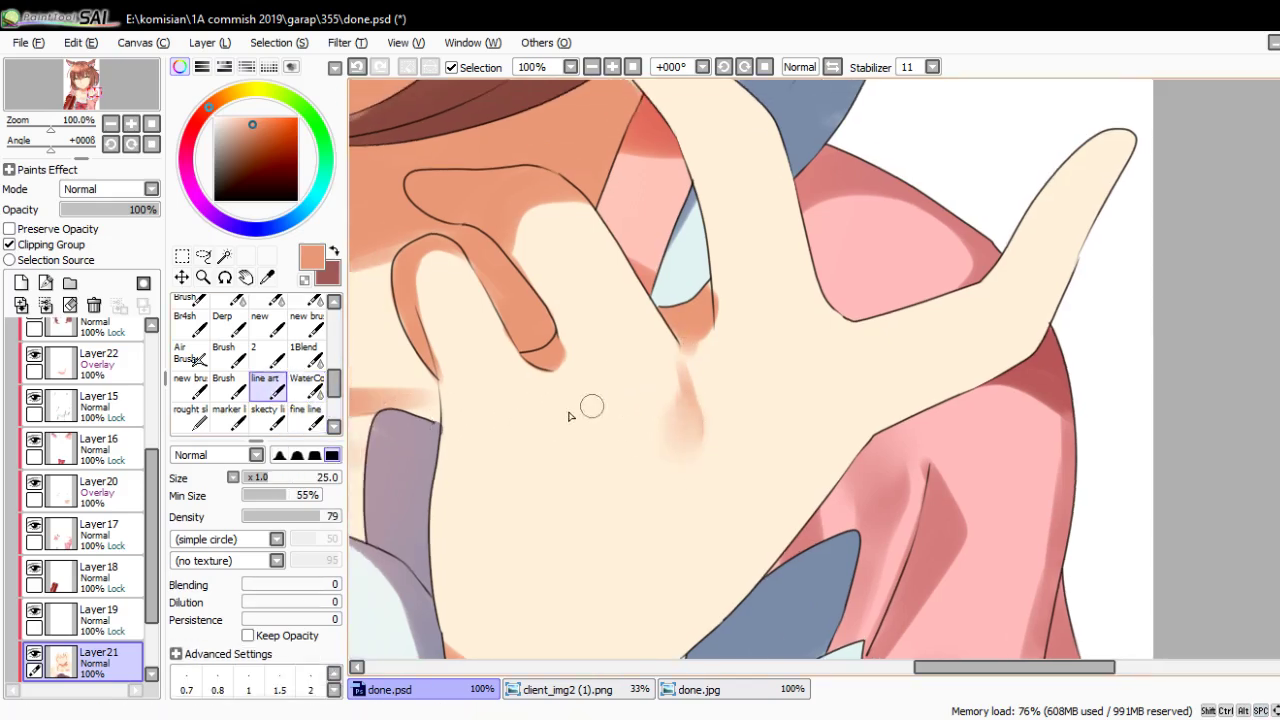
key(ctrl+z)
drag(556, 441, 531, 399)
key(bracketleft)
key(bracketleft)
key(bracketleft)
Soften the raised hand's finger shading with Air Brush and WaterColor, then zoom out to 12.5%
drag(967, 257, 731, 371)
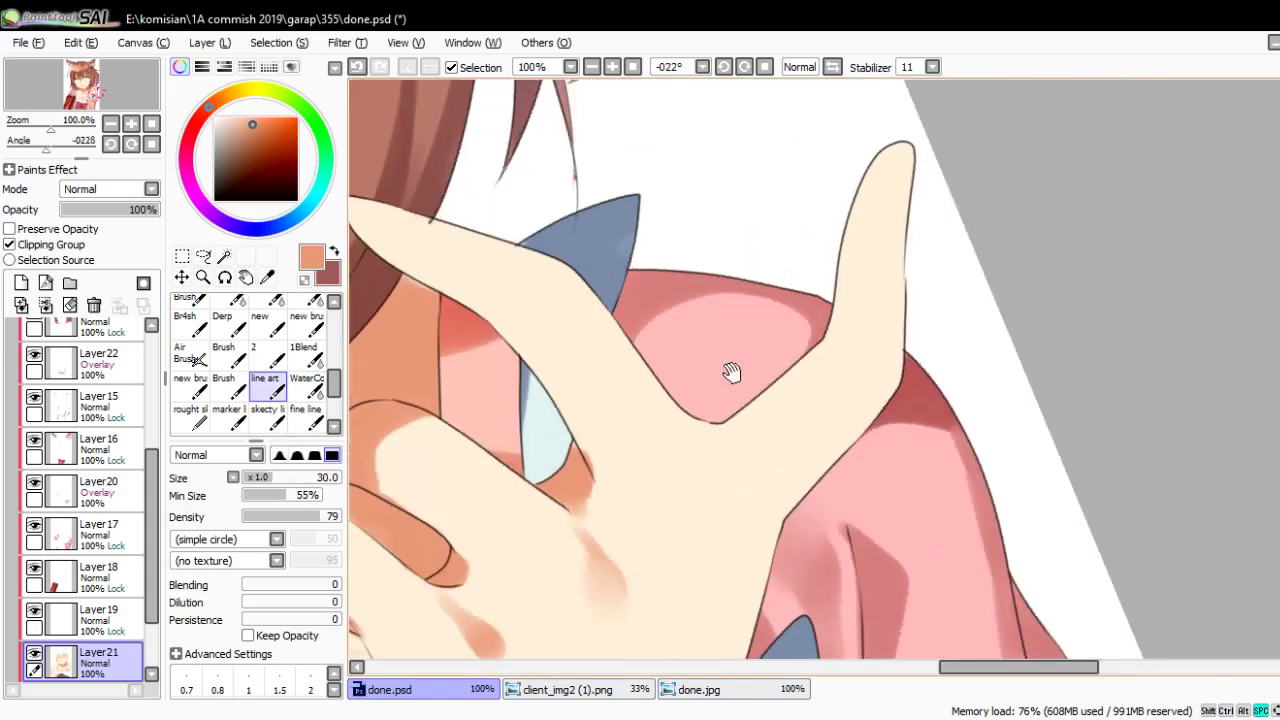
key(Delete)
key(Delete)
key(Delete)
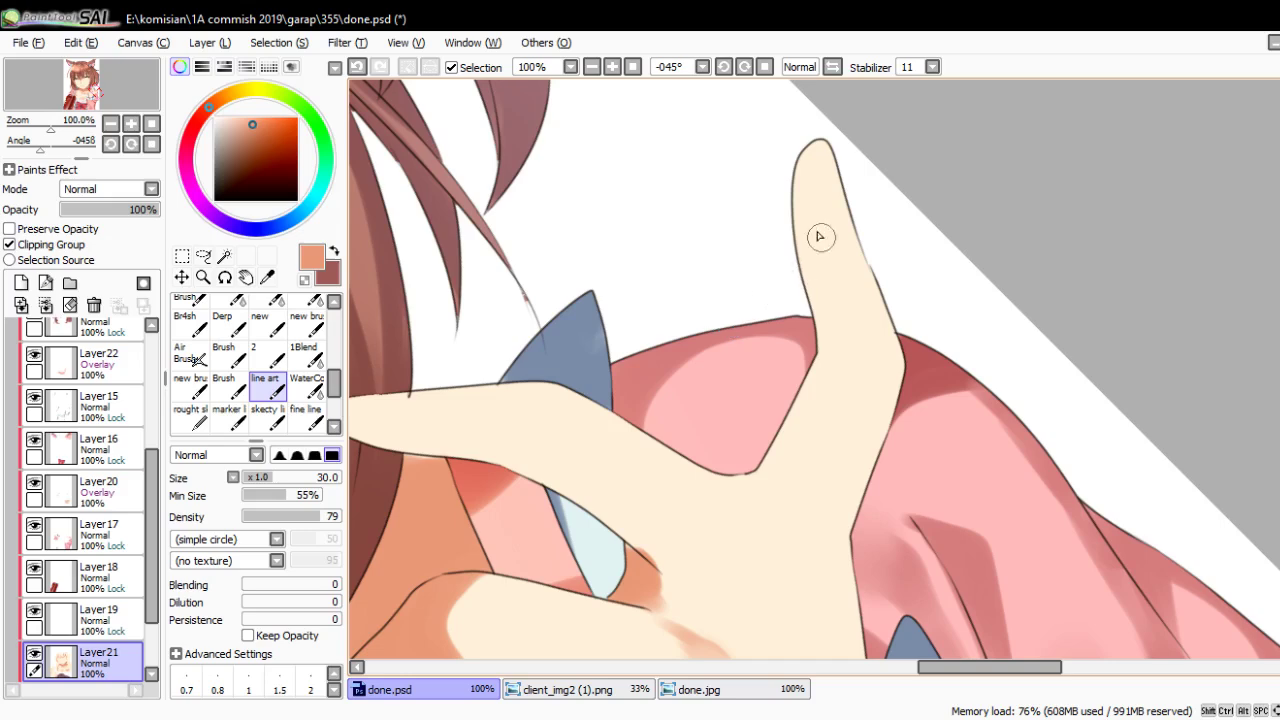
click(186, 352)
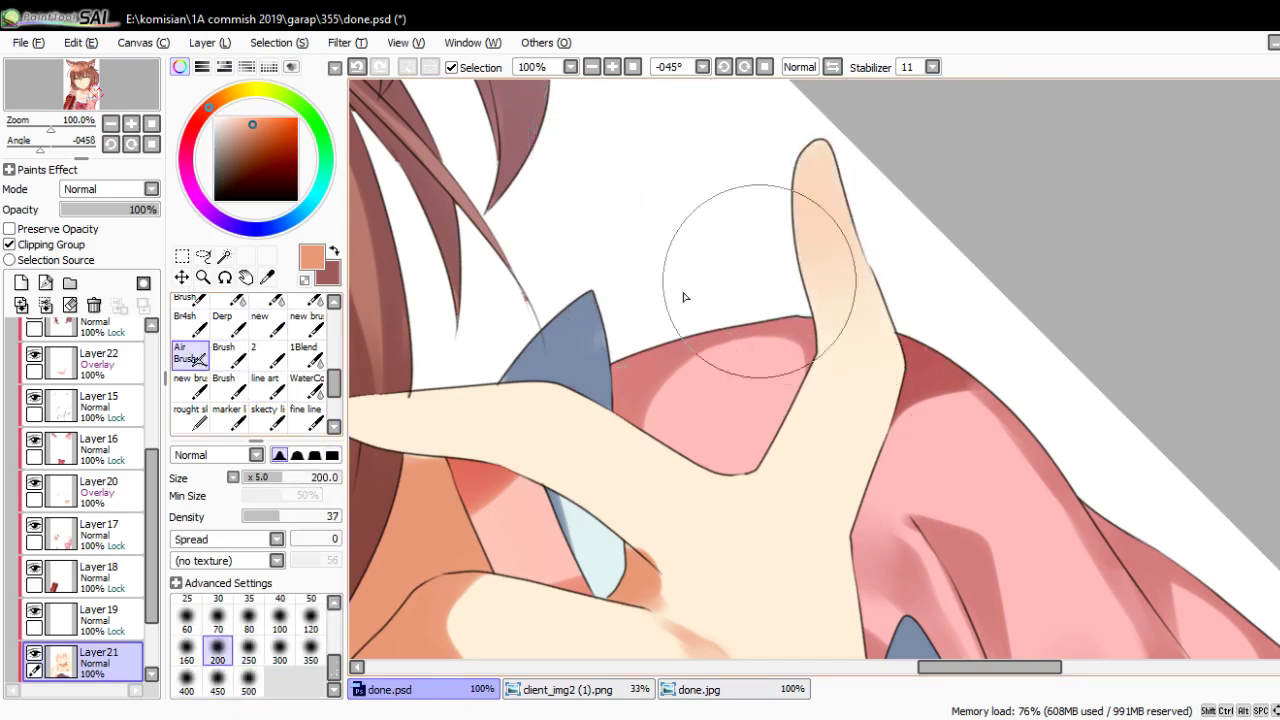
scroll(686, 291, down, 3)
click(306, 382)
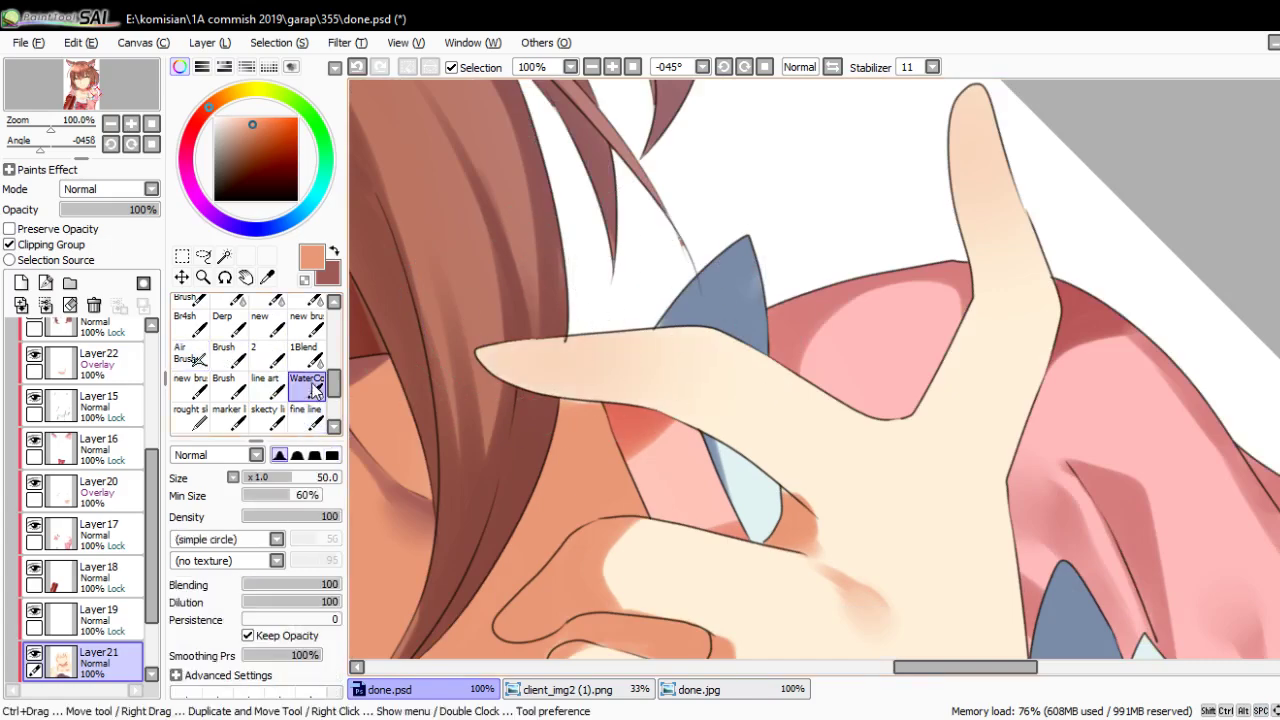
drag(700, 380, 624, 422)
mouse_move(608, 357)
mouse_down()
mouse_move(657, 543)
mouse_move(666, 374)
mouse_move(507, 328)
mouse_move(552, 458)
mouse_move(595, 179)
mouse_up()
key(n)
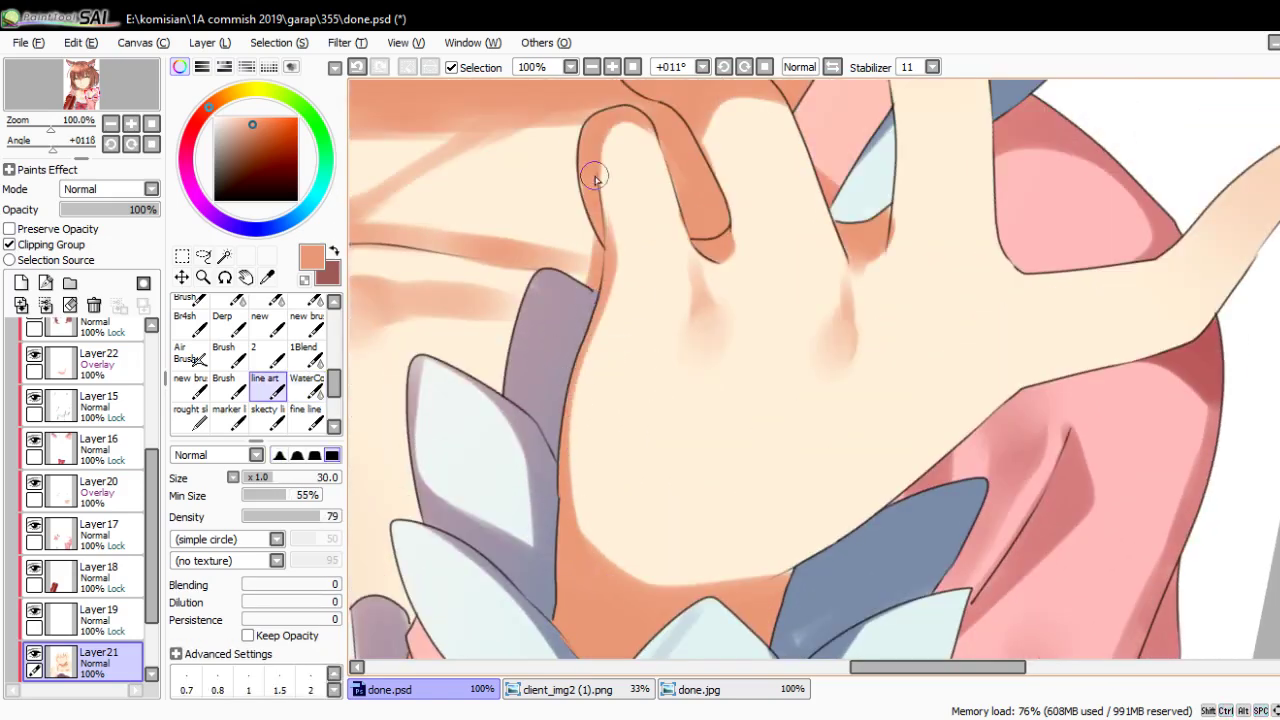
scroll(595, 215, down, 6)
key(Delete)
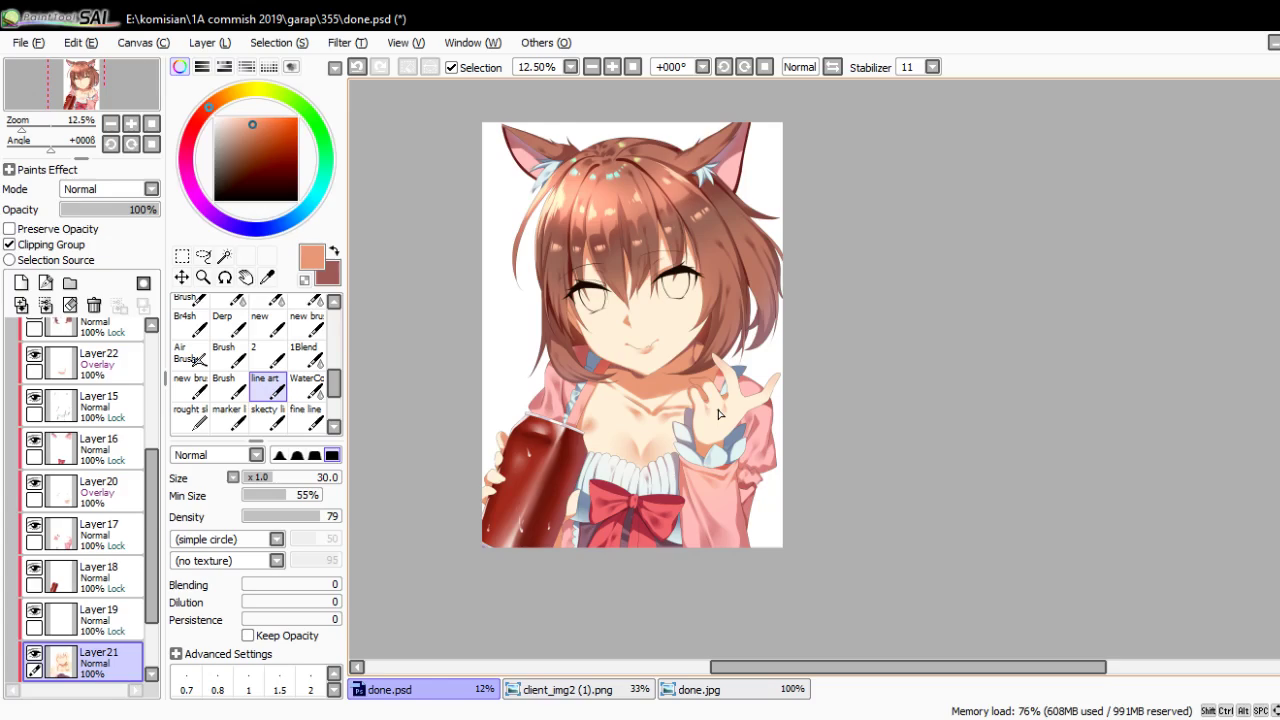
Touch up the neck line with short strokes in the skin colour
scroll(666, 550, up, 1)
scroll(720, 500, up, 2)
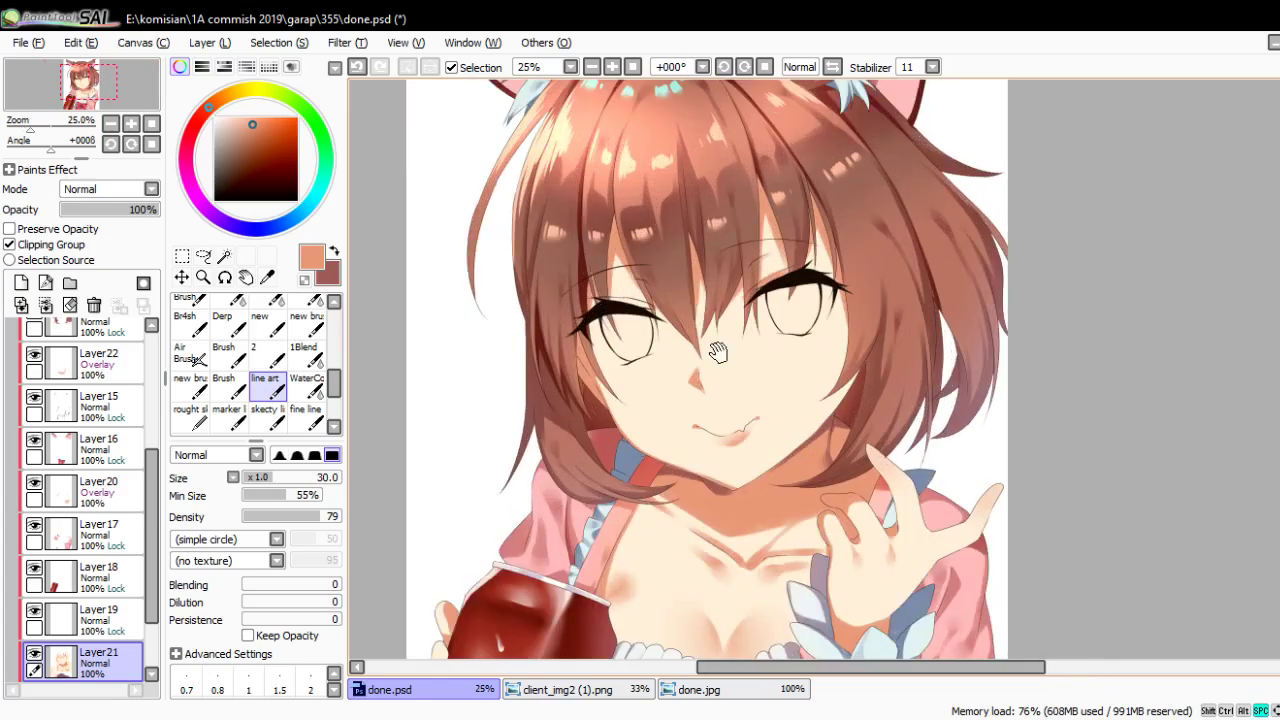
scroll(759, 470, up, 1)
scroll(759, 470, up, 1)
mouse_move(751, 437)
mouse_down()
mouse_move(706, 360)
mouse_move(714, 500)
mouse_up()
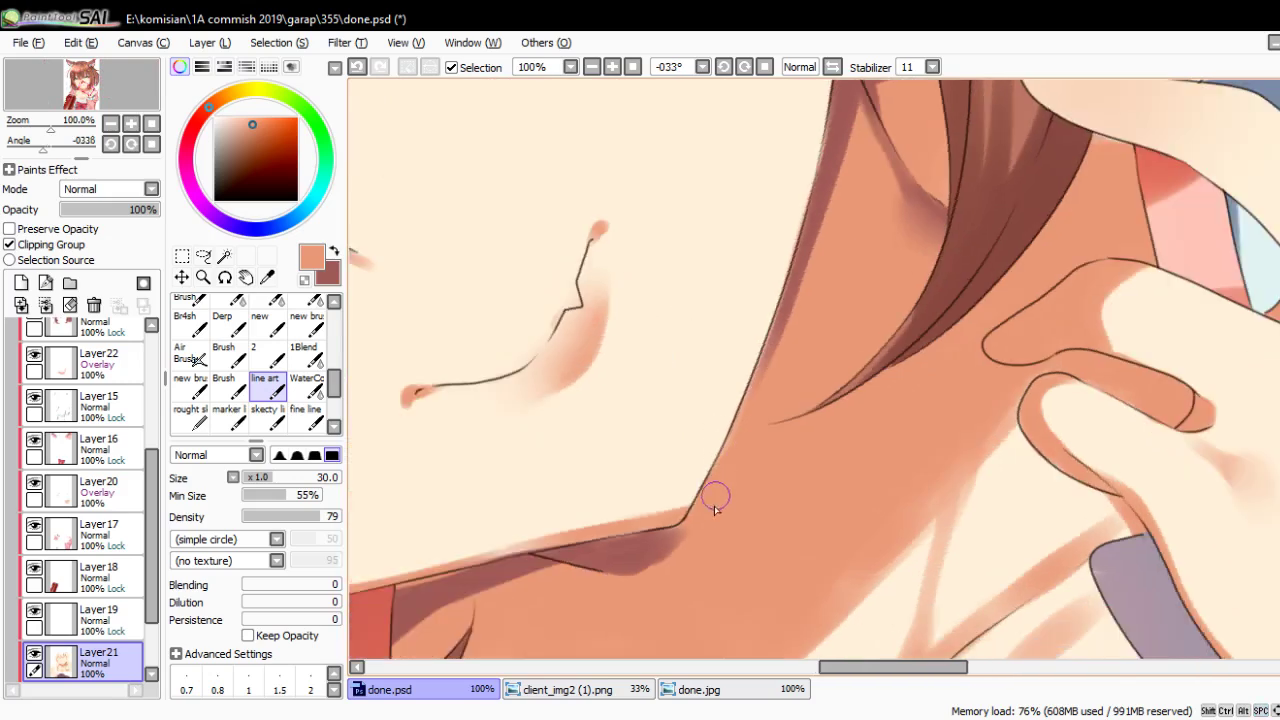
key(x)
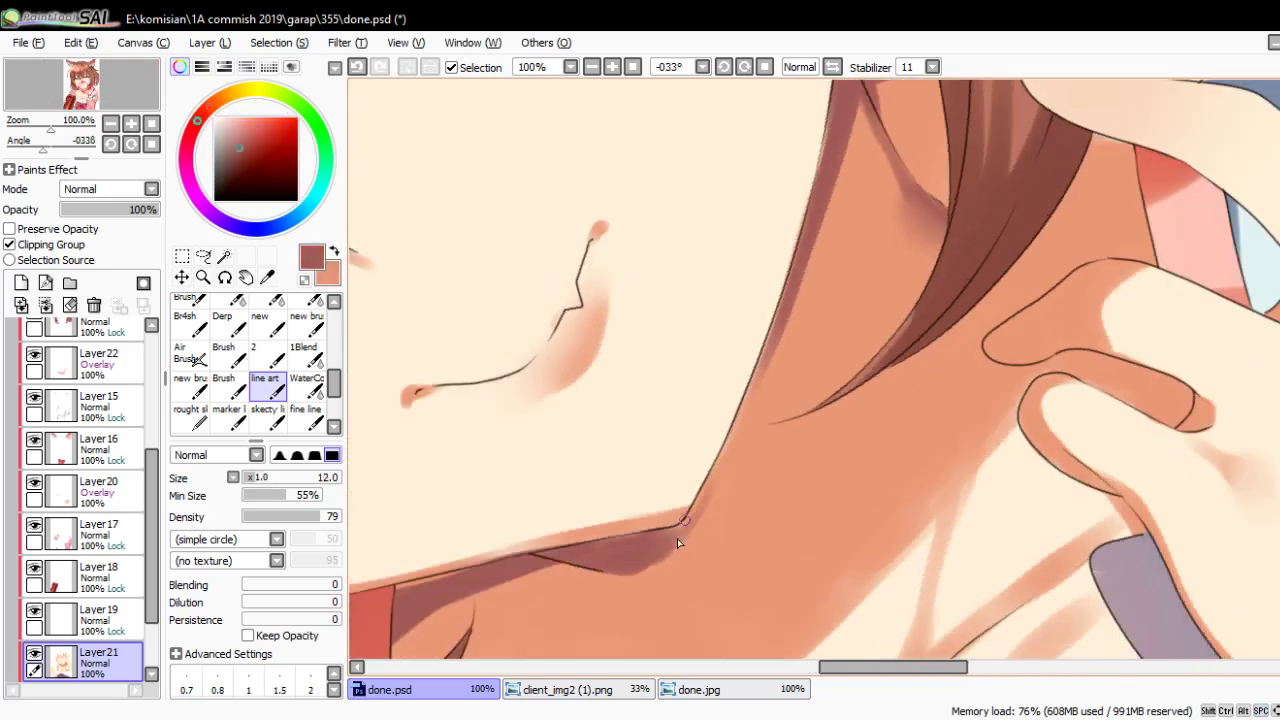
key(x)
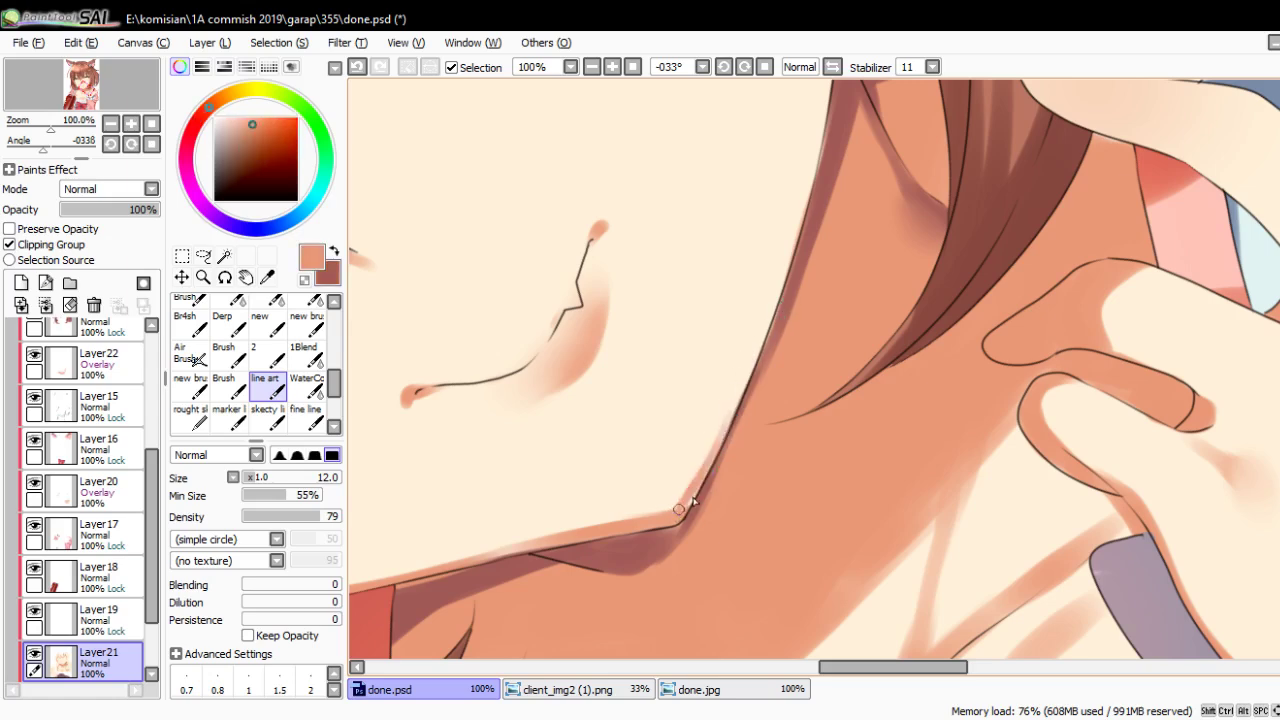
drag(692, 503, 745, 370)
mouse_move(720, 420)
mouse_down()
mouse_move(792, 252)
mouse_move(820, 408)
mouse_up()
Airbrush soft red blush onto the cheeks at size 300
scroll(789, 251, down, 1)
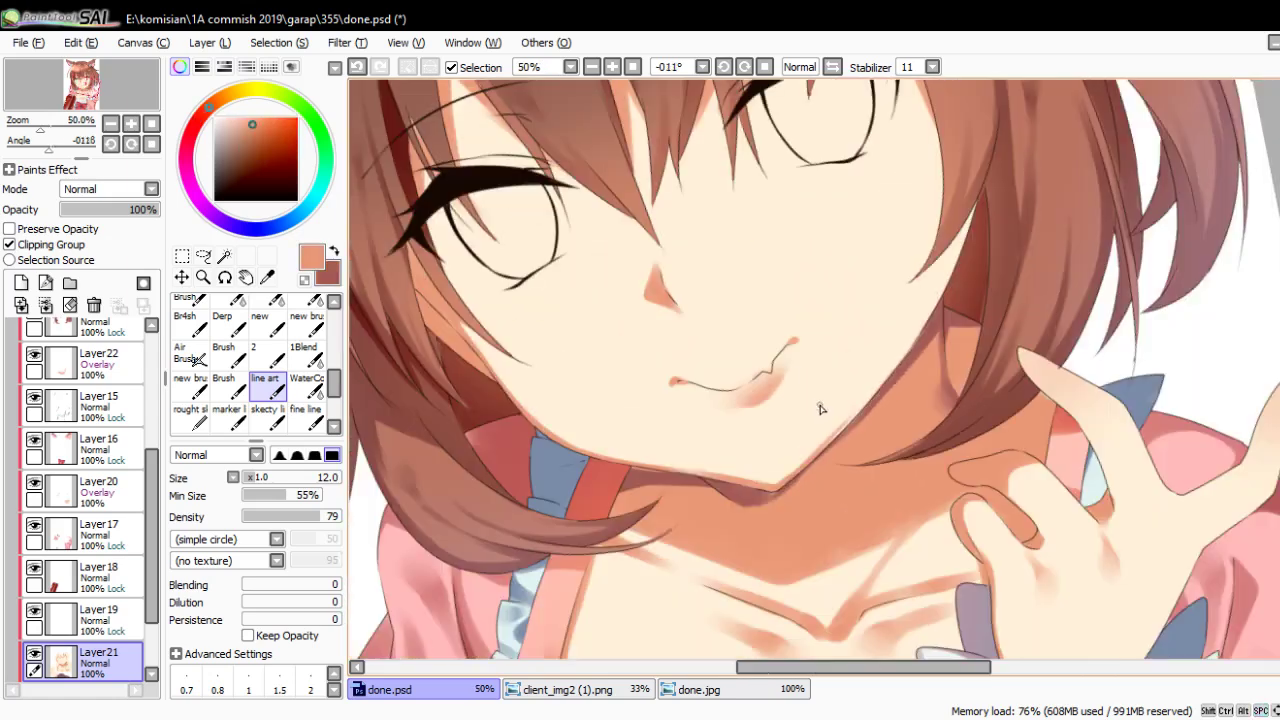
drag(420, 329, 440, 357)
click(203, 117)
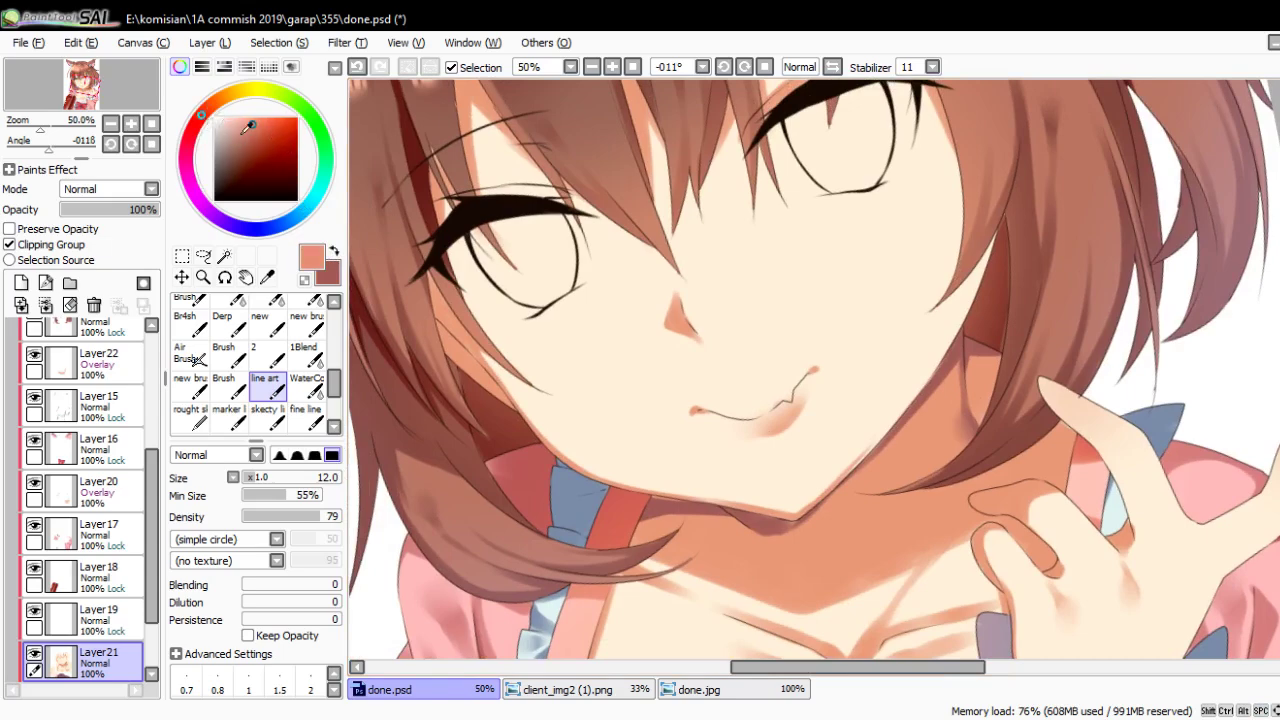
click(190, 352)
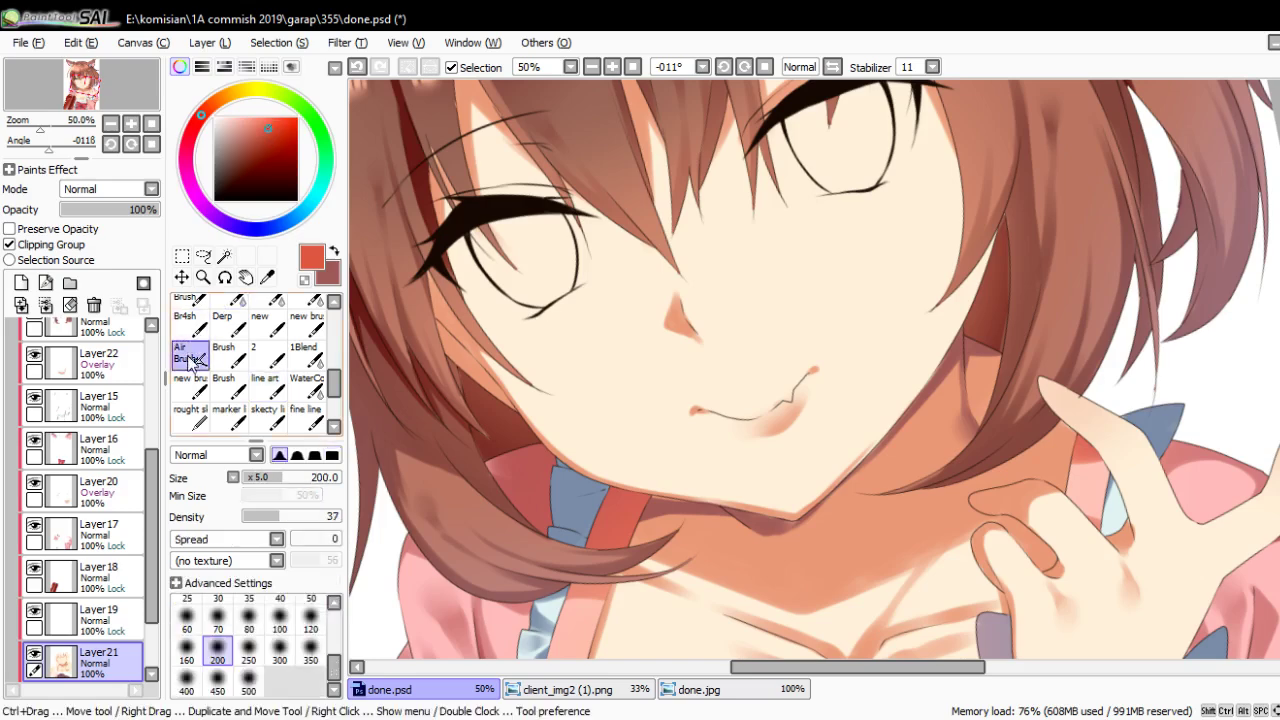
drag(720, 300, 657, 367)
key(bracketright)
key(bracketright)
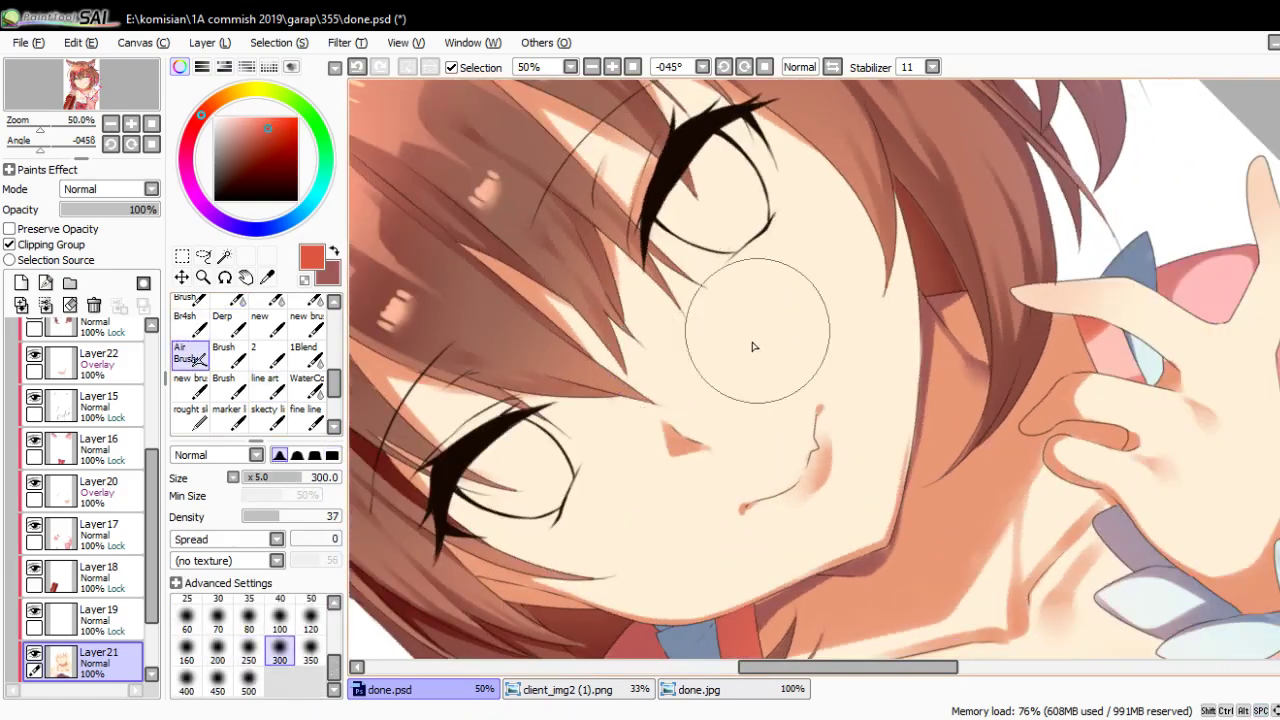
drag(743, 343, 830, 140)
mouse_move(660, 475)
mouse_down()
mouse_move(760, 305)
mouse_move(690, 240)
mouse_move(757, 275)
mouse_up()
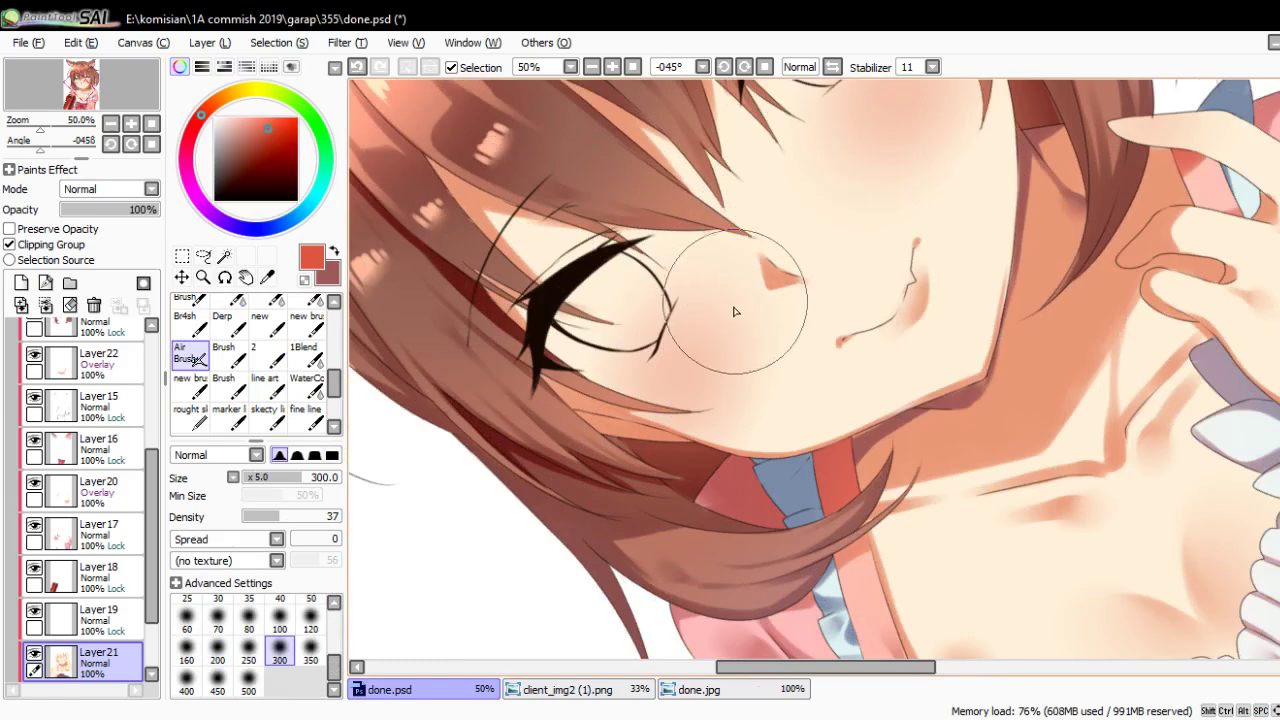
key(ctrl+minus)
Paint a white highlight on the nose bridge with brush 2, canvas set upright
scroll(782, 438, up, 1)
key(2)
scroll(782, 438, up, 2)
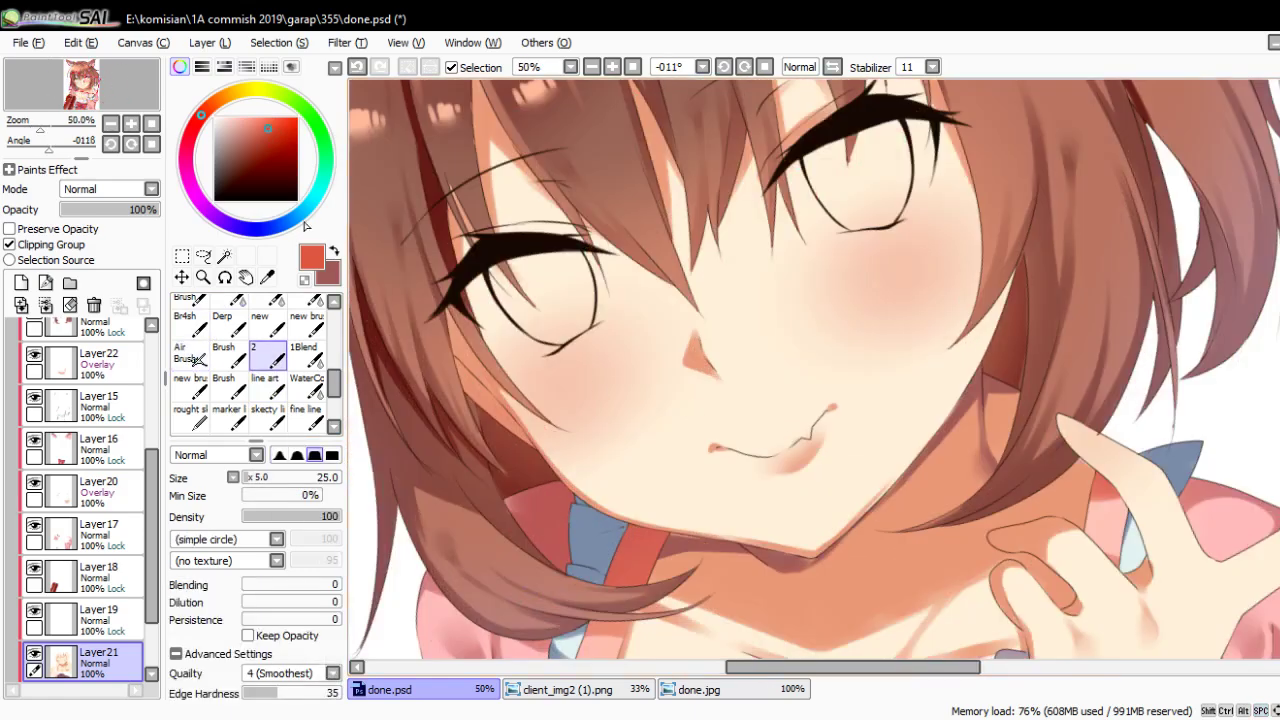
key(Home)
scroll(789, 374, up, 1)
scroll(719, 396, up, 1)
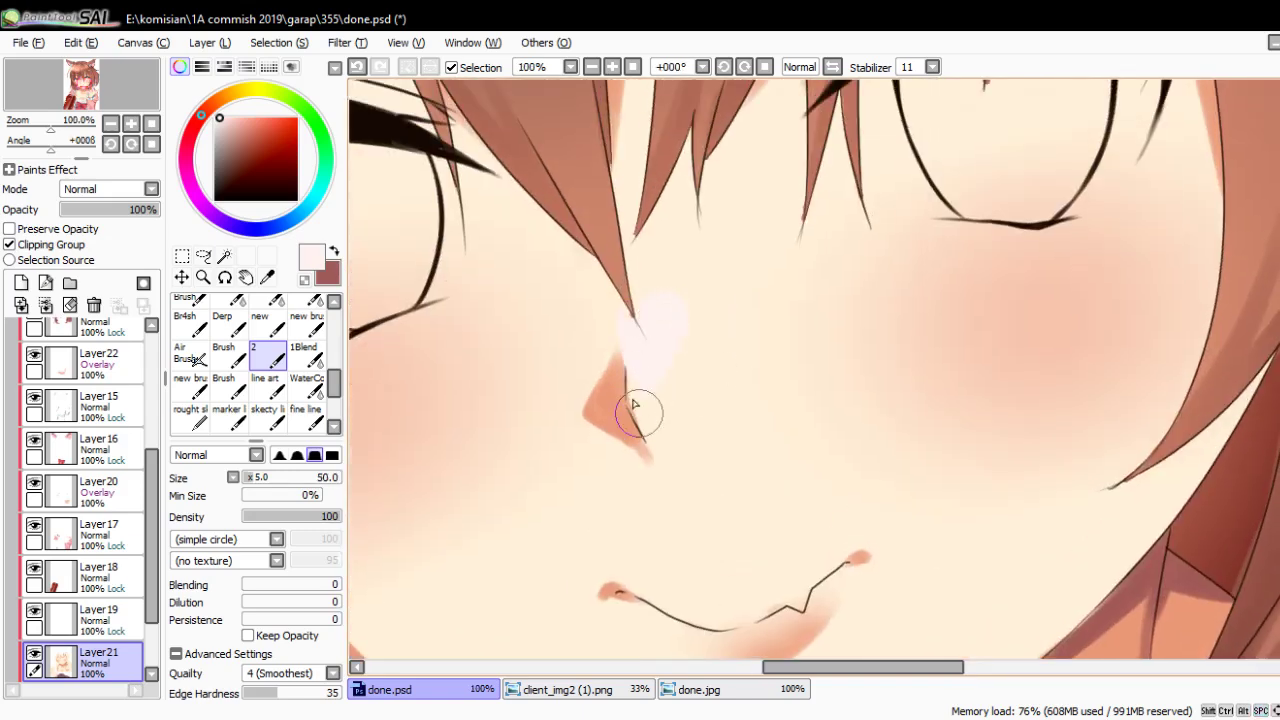
mouse_move(657, 316)
mouse_down()
mouse_move(646, 331)
mouse_move(666, 354)
mouse_move(652, 353)
mouse_up()
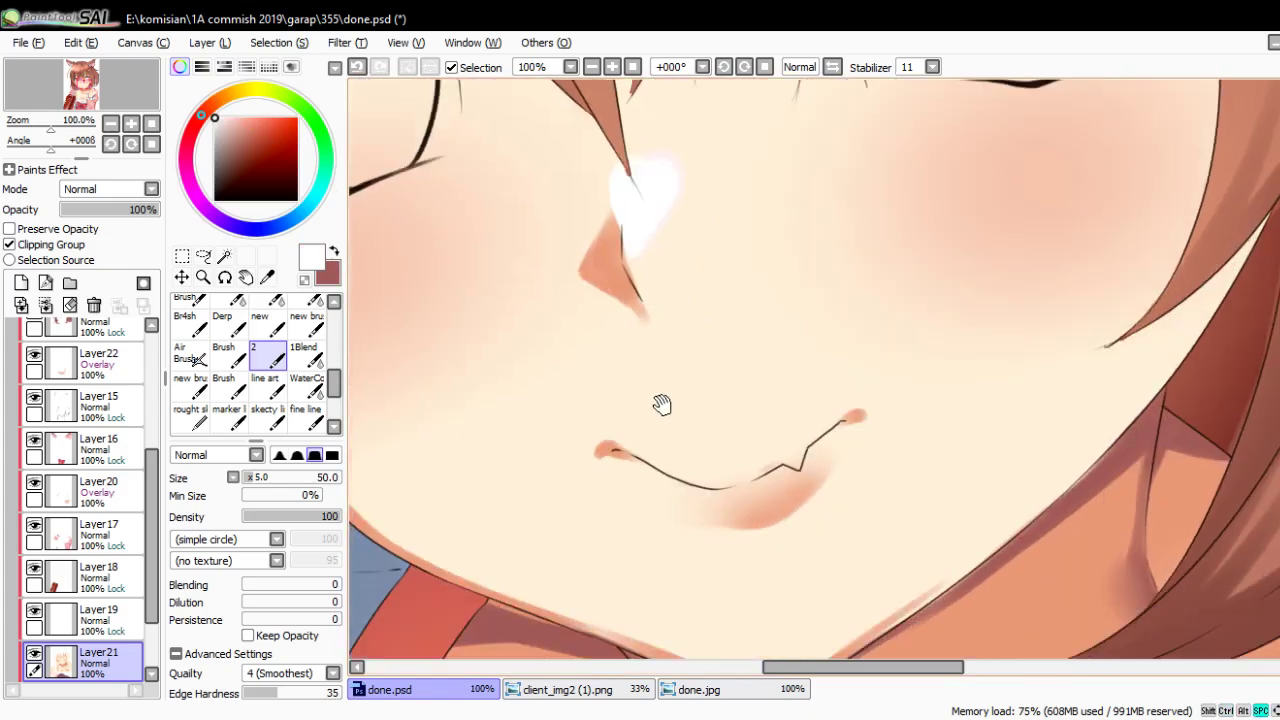
Add a white highlight on the lower lip and review the whole face
mouse_move(663, 400)
mouse_down()
mouse_move(708, 494)
mouse_move(728, 430)
mouse_up()
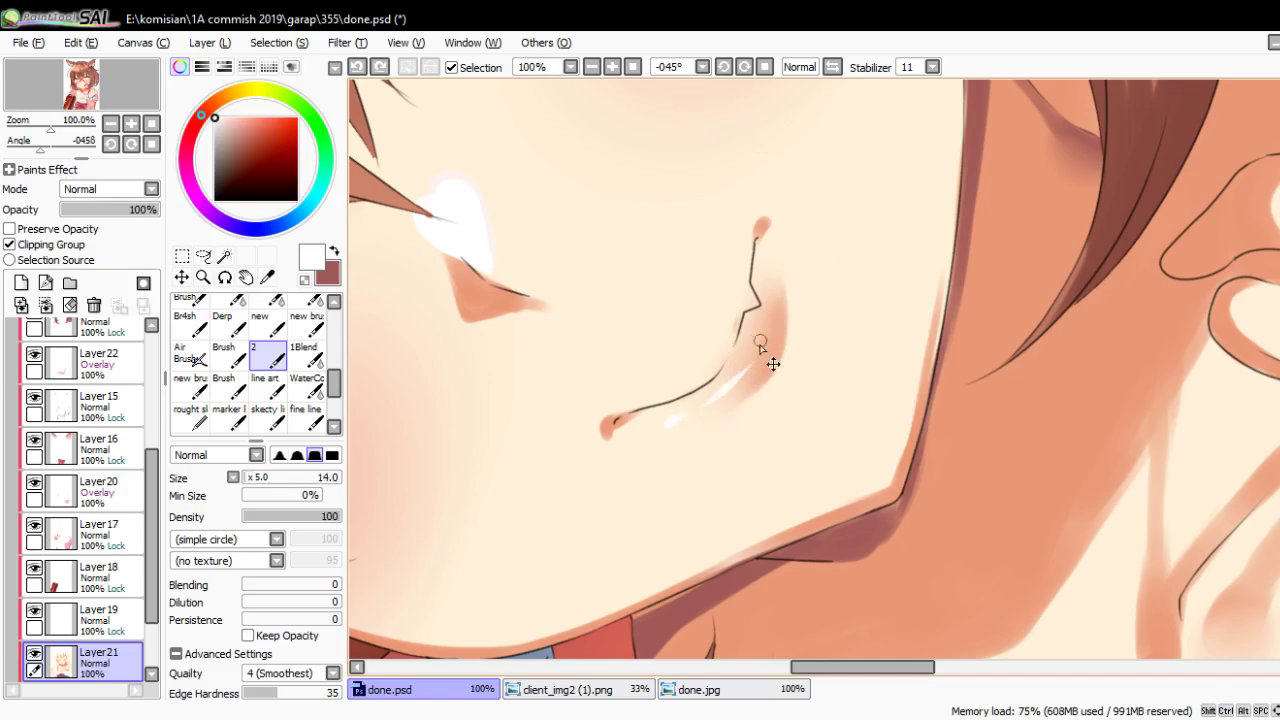
scroll(766, 314, down, 4)
scroll(843, 429, up, 4)
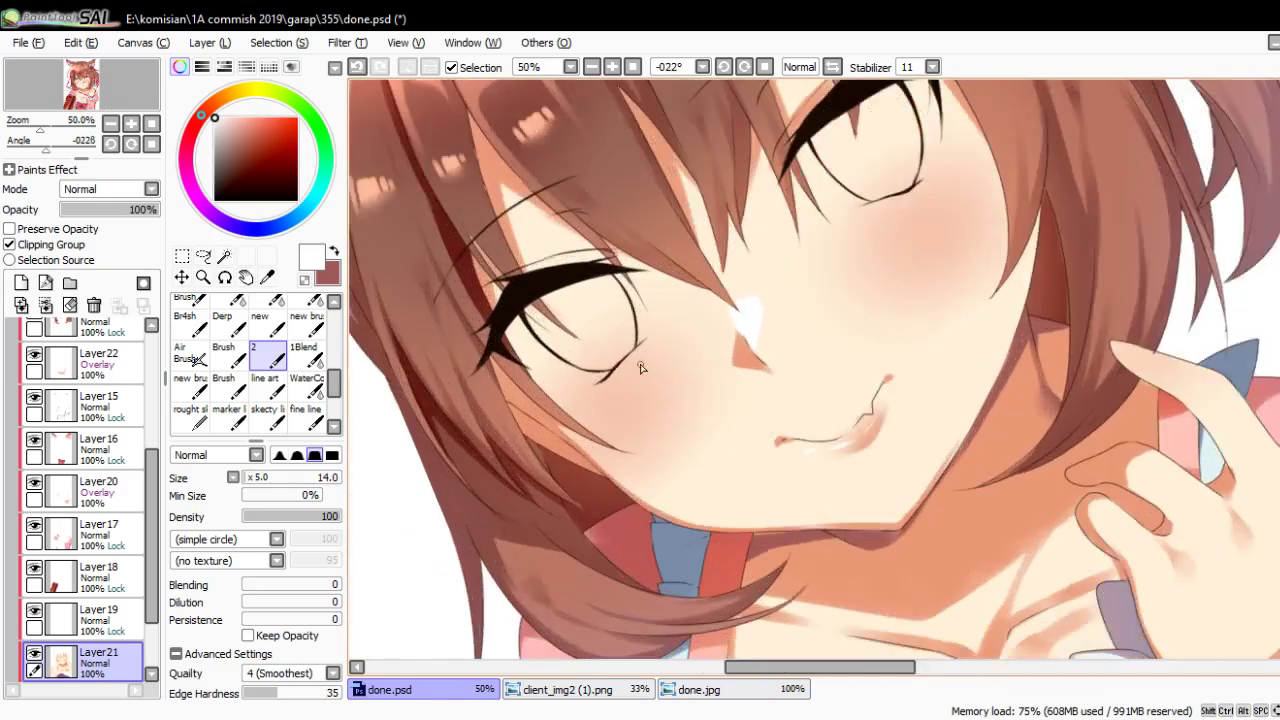
mouse_move(843, 429)
mouse_down()
mouse_move(678, 413)
mouse_move(640, 445)
mouse_move(777, 289)
mouse_move(745, 404)
mouse_move(703, 390)
mouse_up()
scroll(748, 434, down, 5)
scroll(703, 390, down, 1)
scroll(740, 381, down, 1)
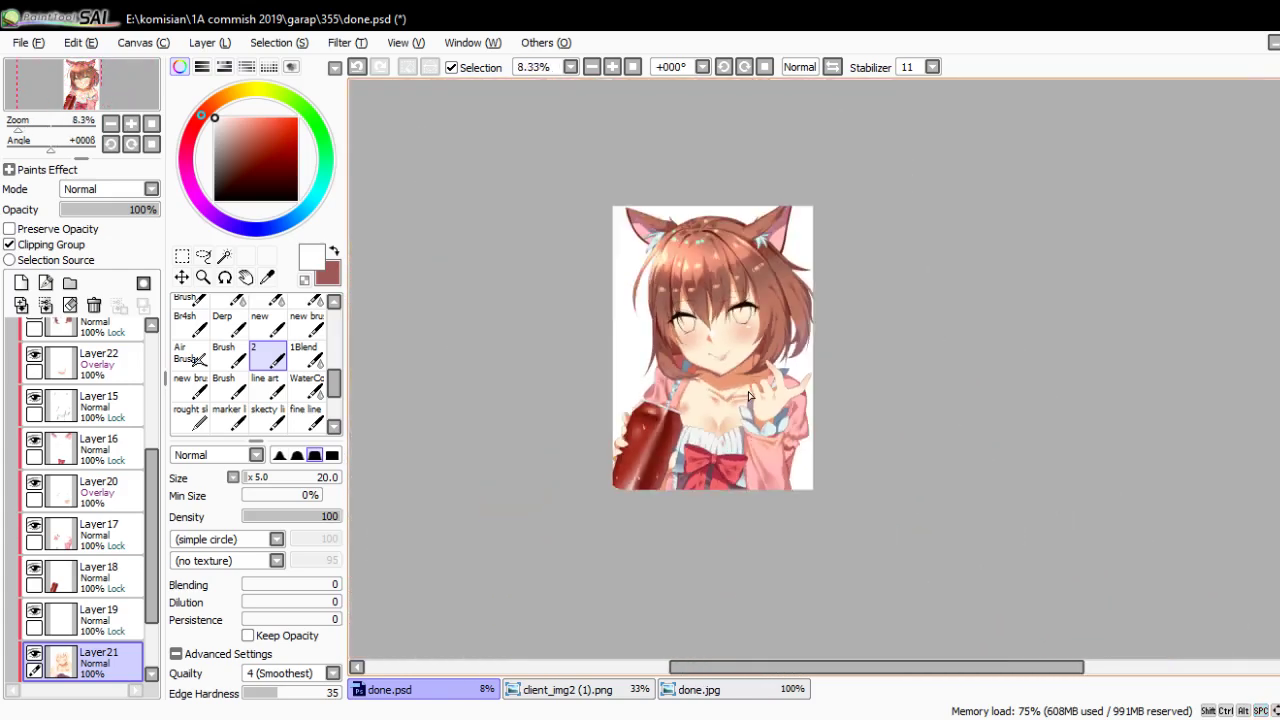
drag(817, 434, 813, 412)
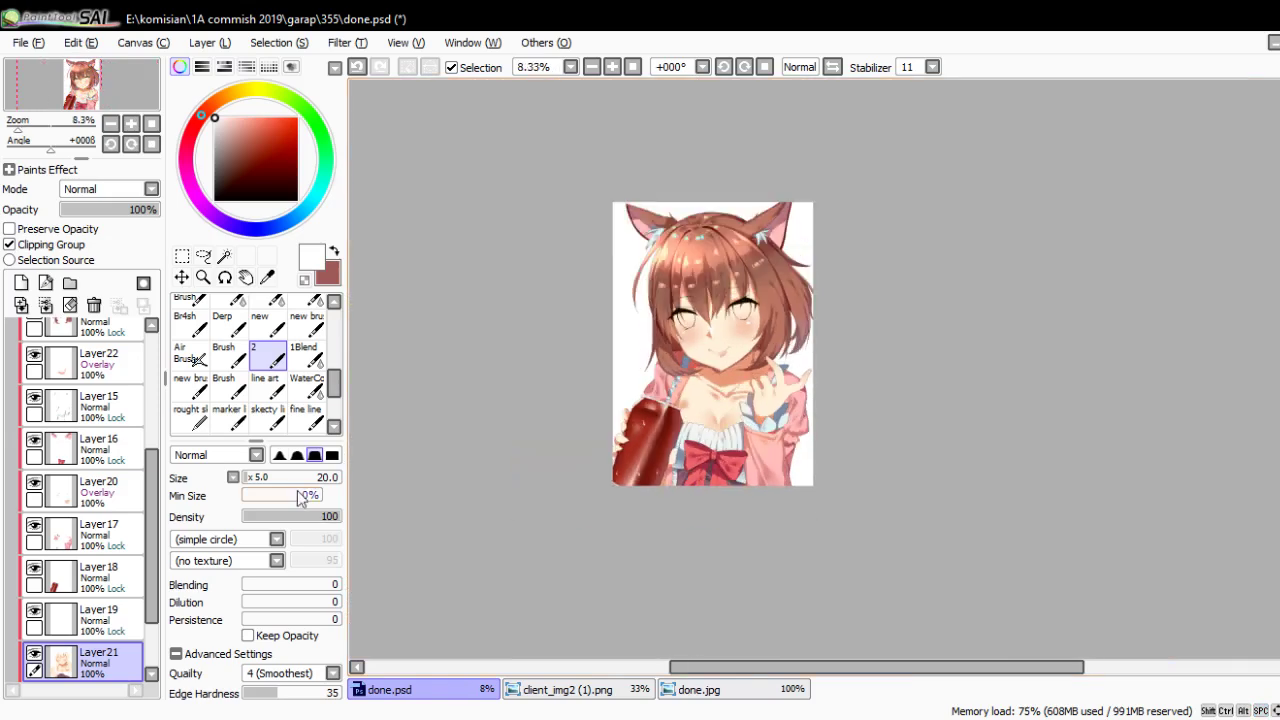
scroll(90, 450, up, 2)
scroll(90, 450, up, 3)
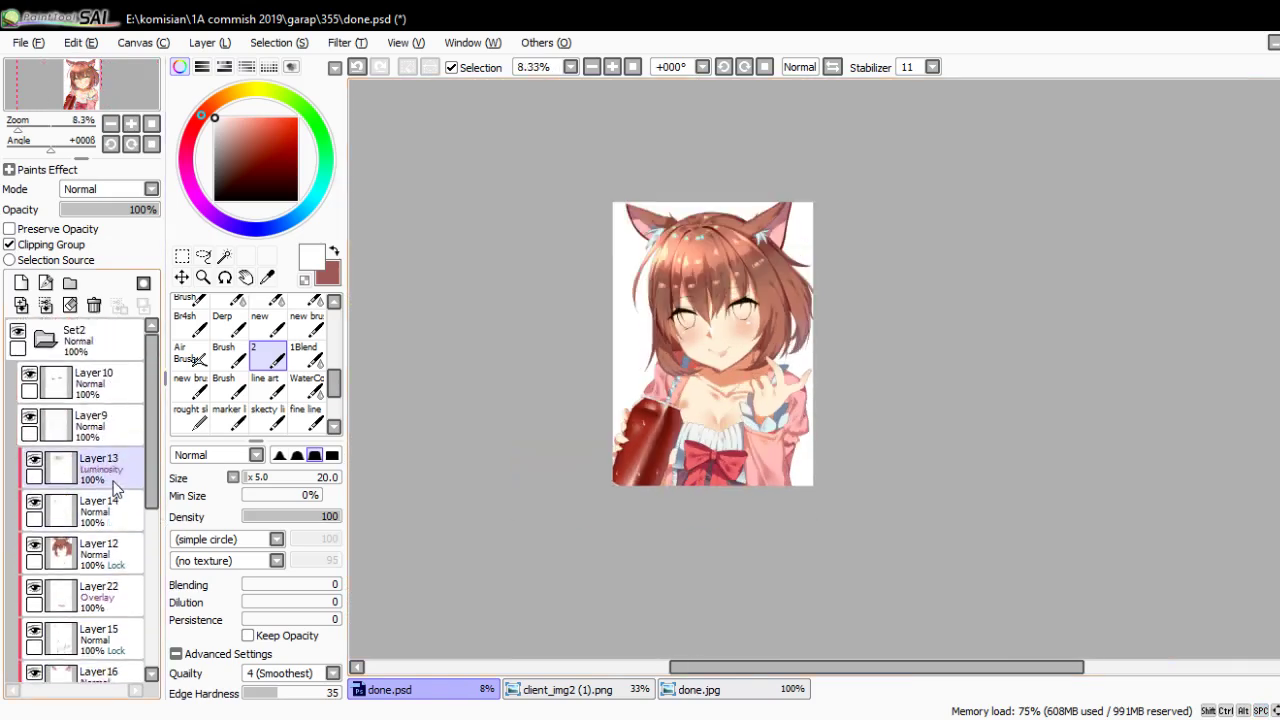
Add an empty layer above Layer9 and inspect the chin and neck with a smaller brush
click(105, 425)
click(21, 283)
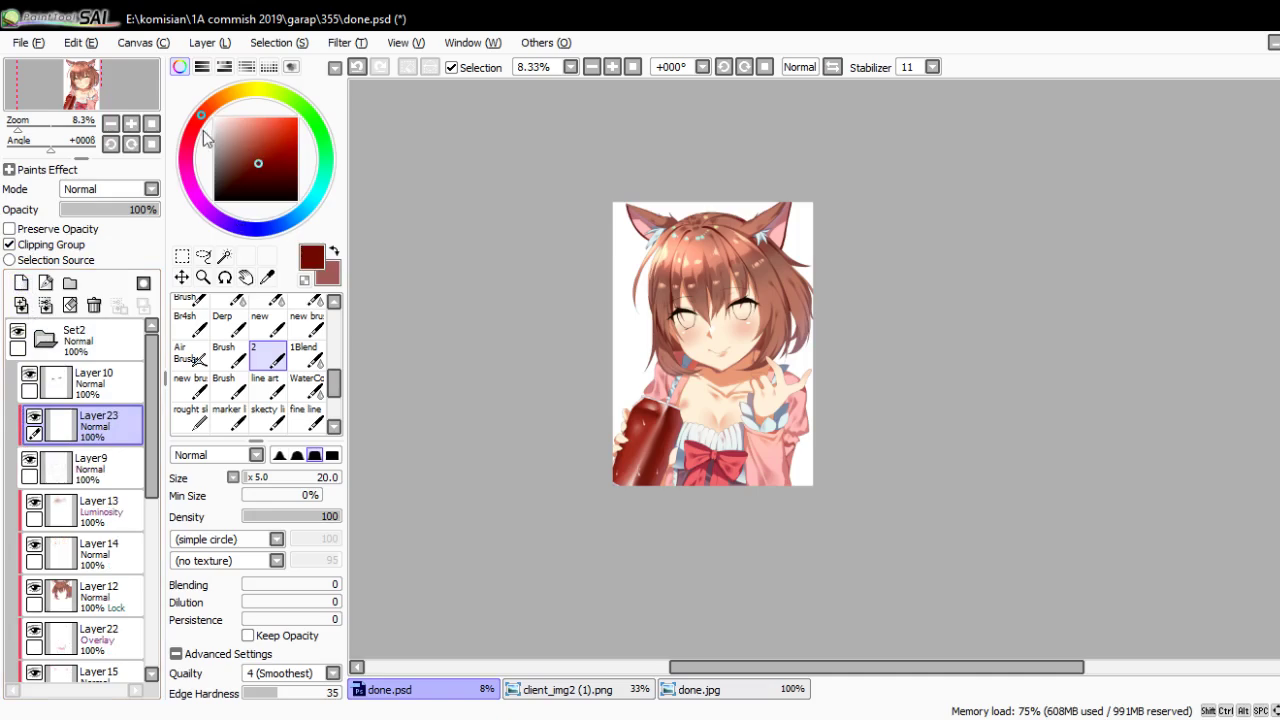
scroll(428, 257, up, 4)
key(e)
mouse_move(829, 380)
mouse_down()
mouse_move(801, 427)
mouse_move(805, 387)
mouse_up()
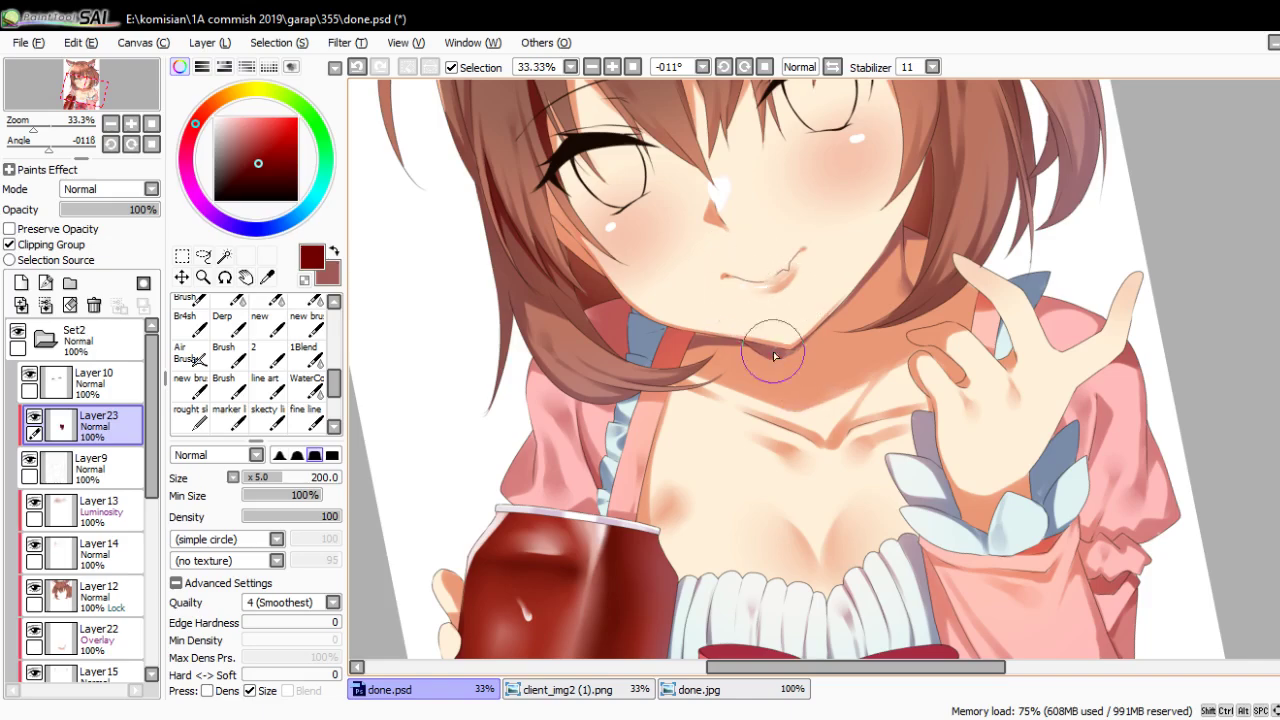
scroll(721, 455, up, 1)
scroll(726, 457, up, 1)
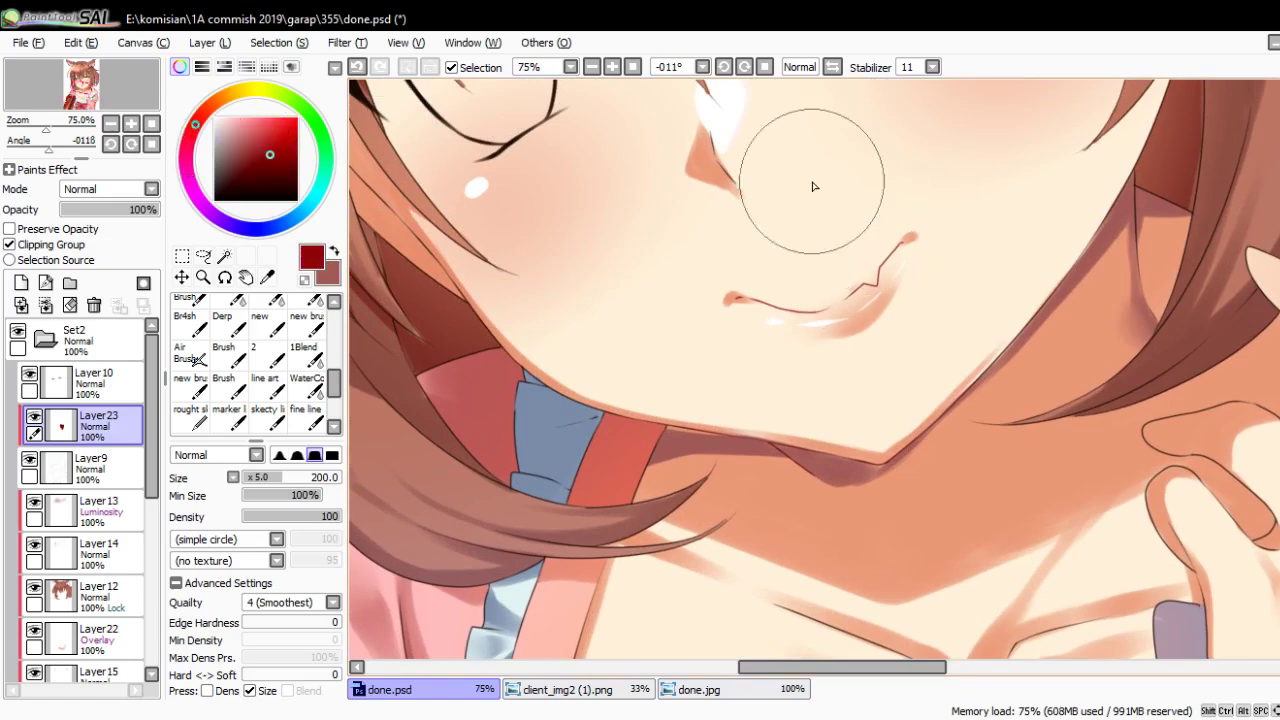
drag(726, 200, 674, 340)
key([)
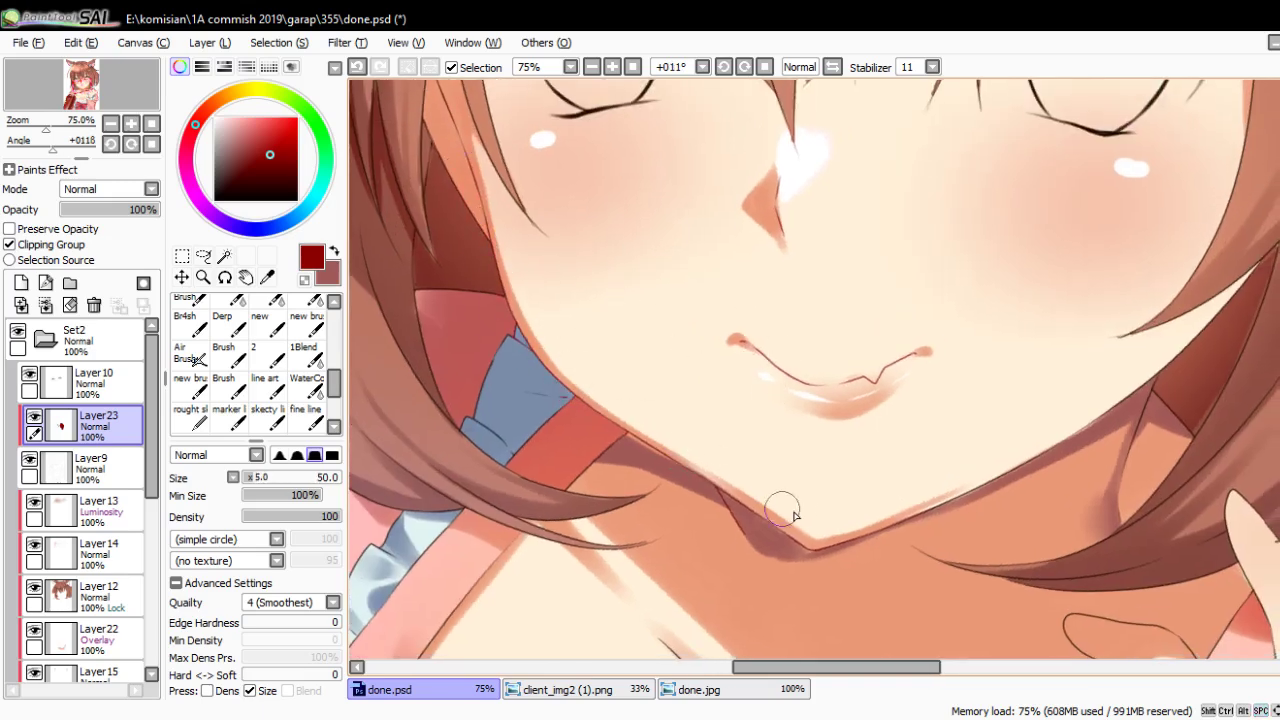
mouse_move(909, 480)
mouse_down()
mouse_move(934, 380)
mouse_move(785, 415)
mouse_up()
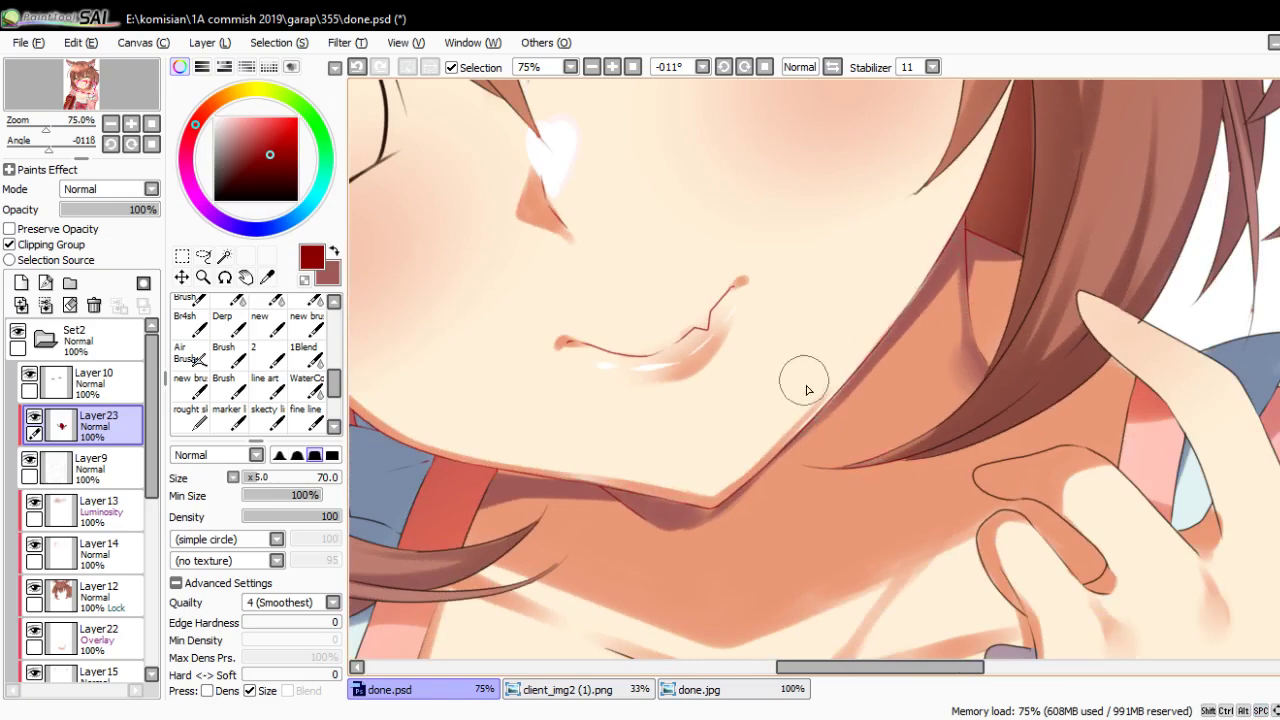
Pan over the raised hand and red drink can, then straighten the canvas rotation
drag(970, 552, 730, 352)
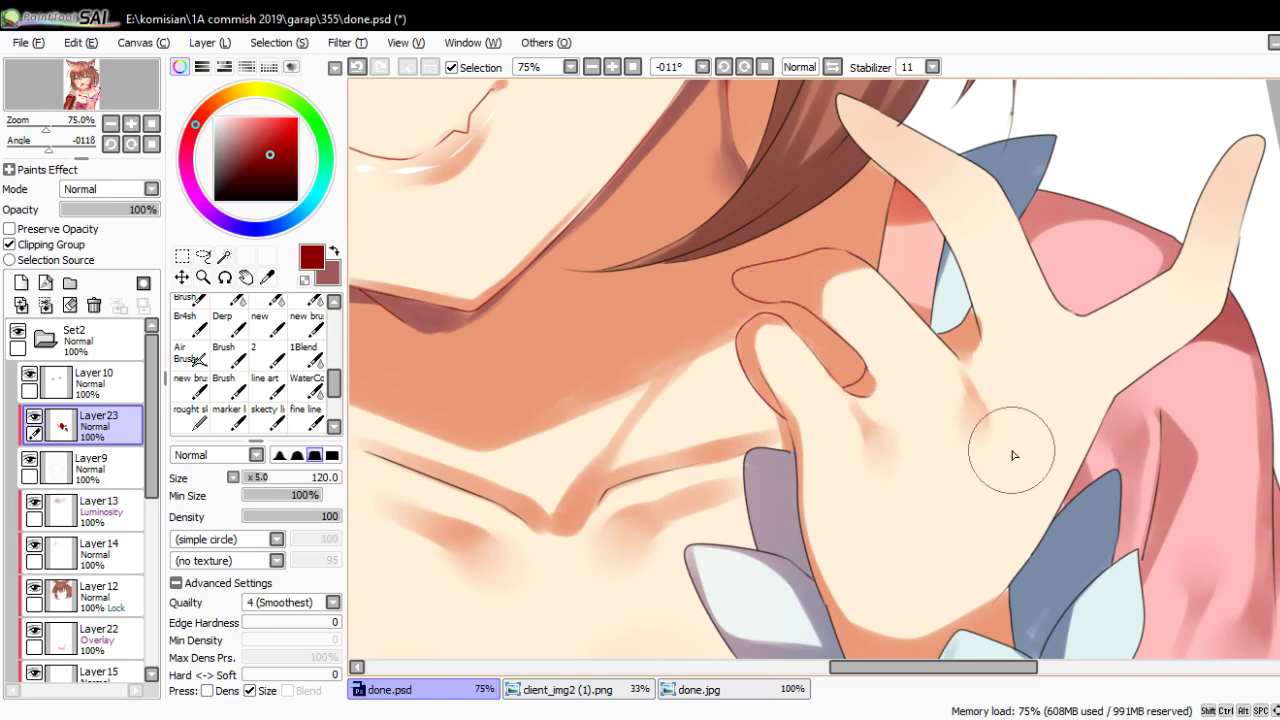
scroll(1000, 420, right, 2)
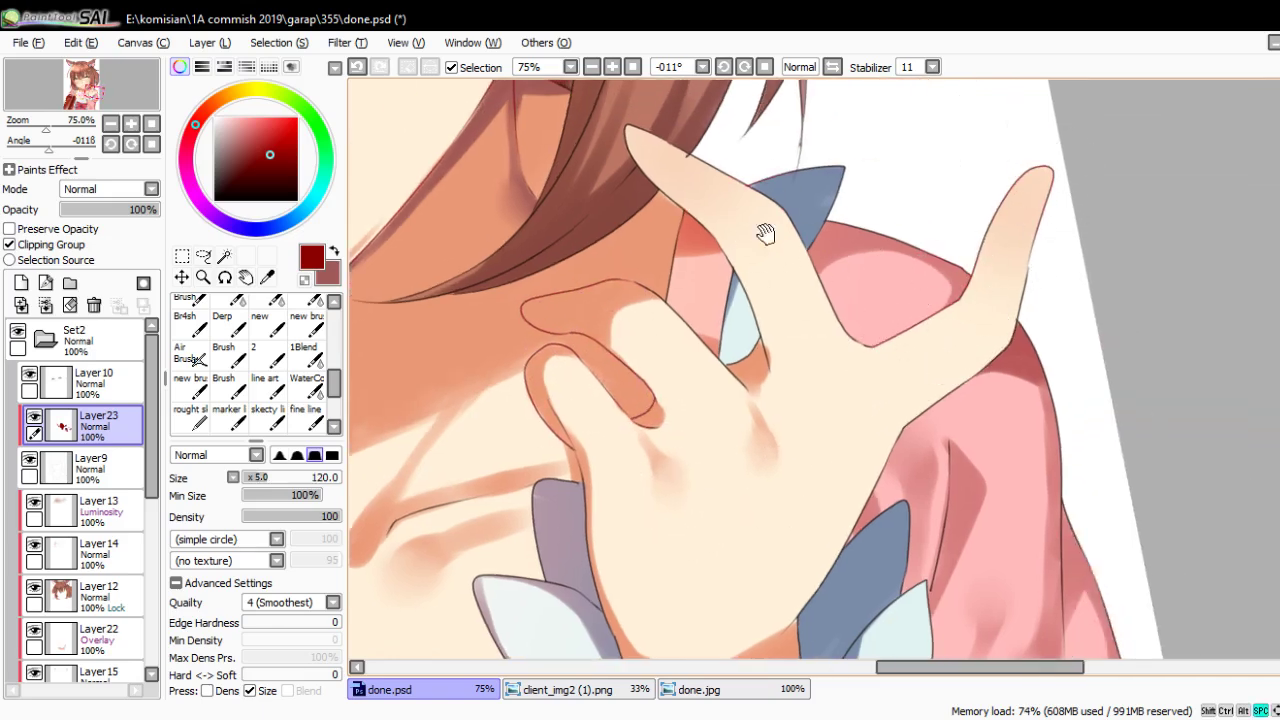
scroll(765, 233, left, 5)
scroll(886, 386, down, 1)
scroll(953, 381, up, 3)
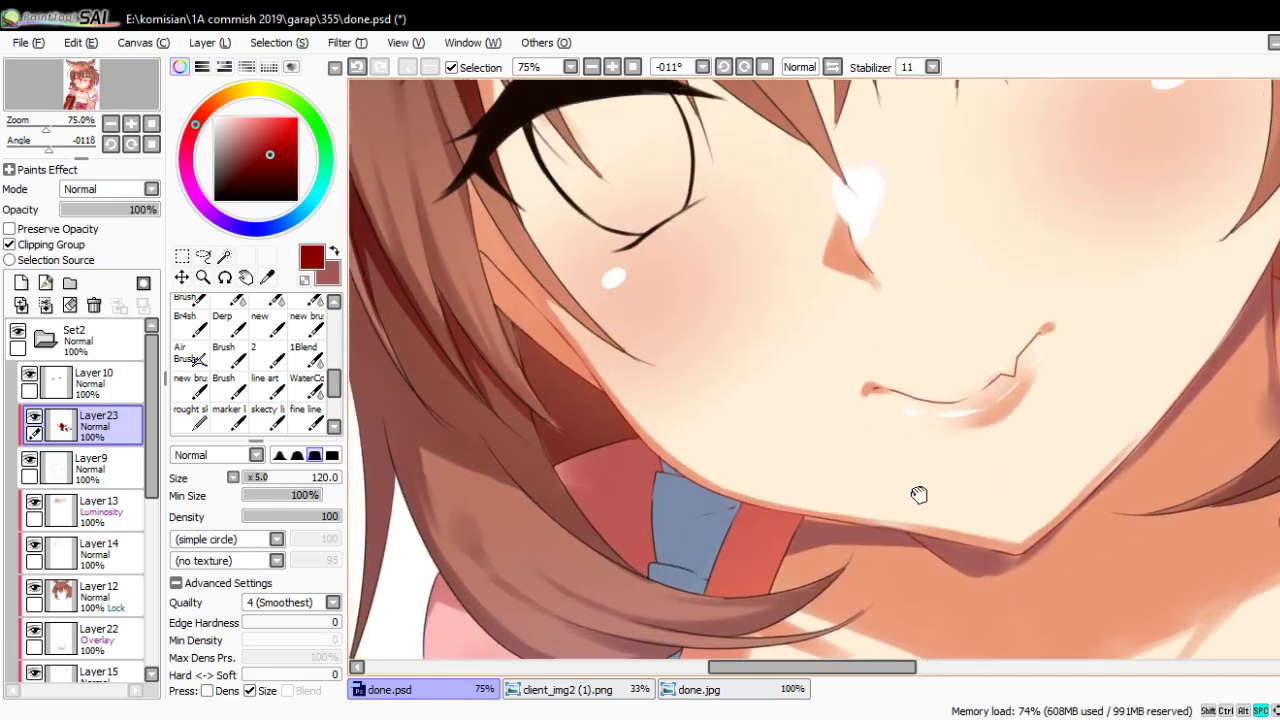
scroll(886, 423, down, 1)
scroll(908, 307, down, 5)
drag(908, 307, 838, 197)
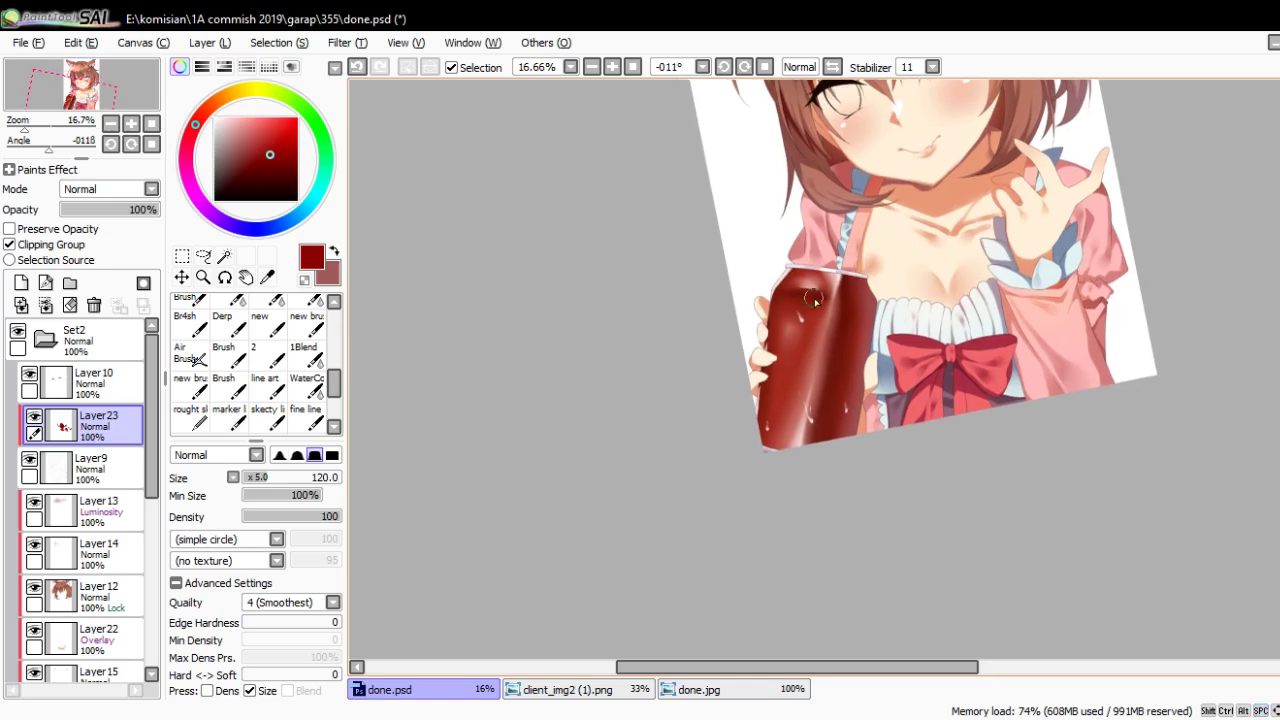
scroll(752, 415, up, 2)
scroll(716, 305, down, 1)
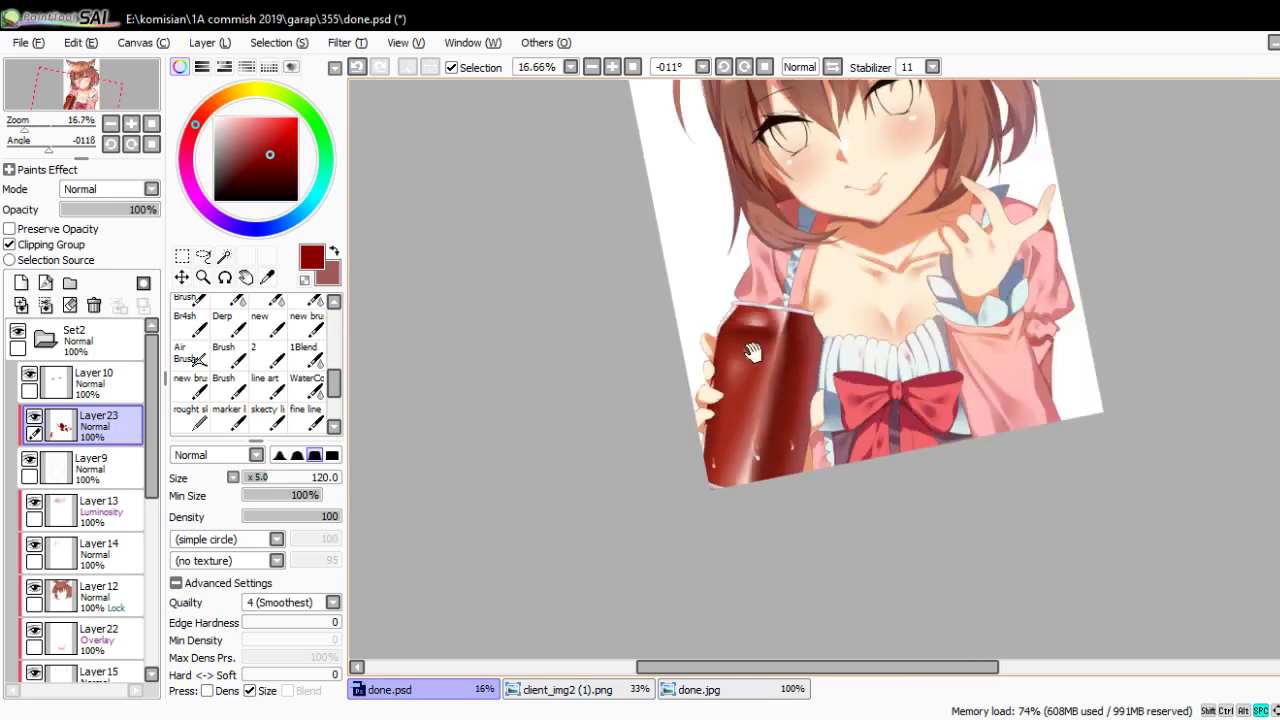
key(Home)
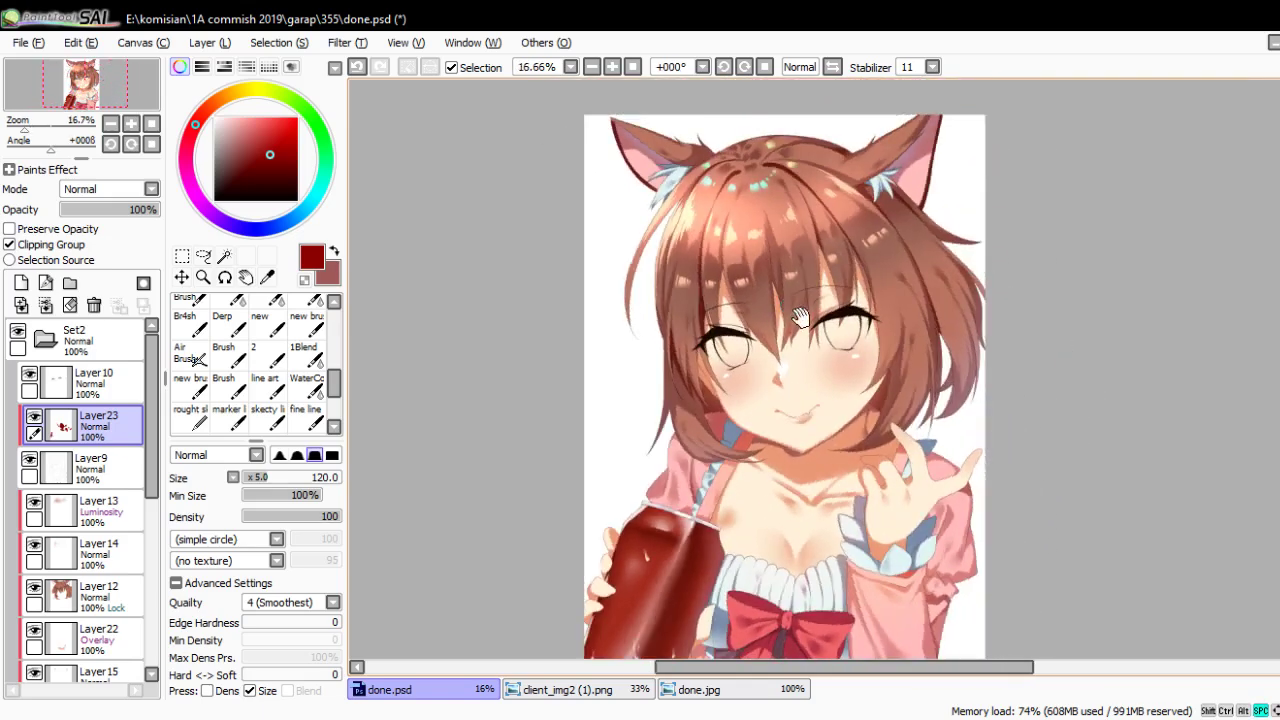
scroll(800, 318, down, 1)
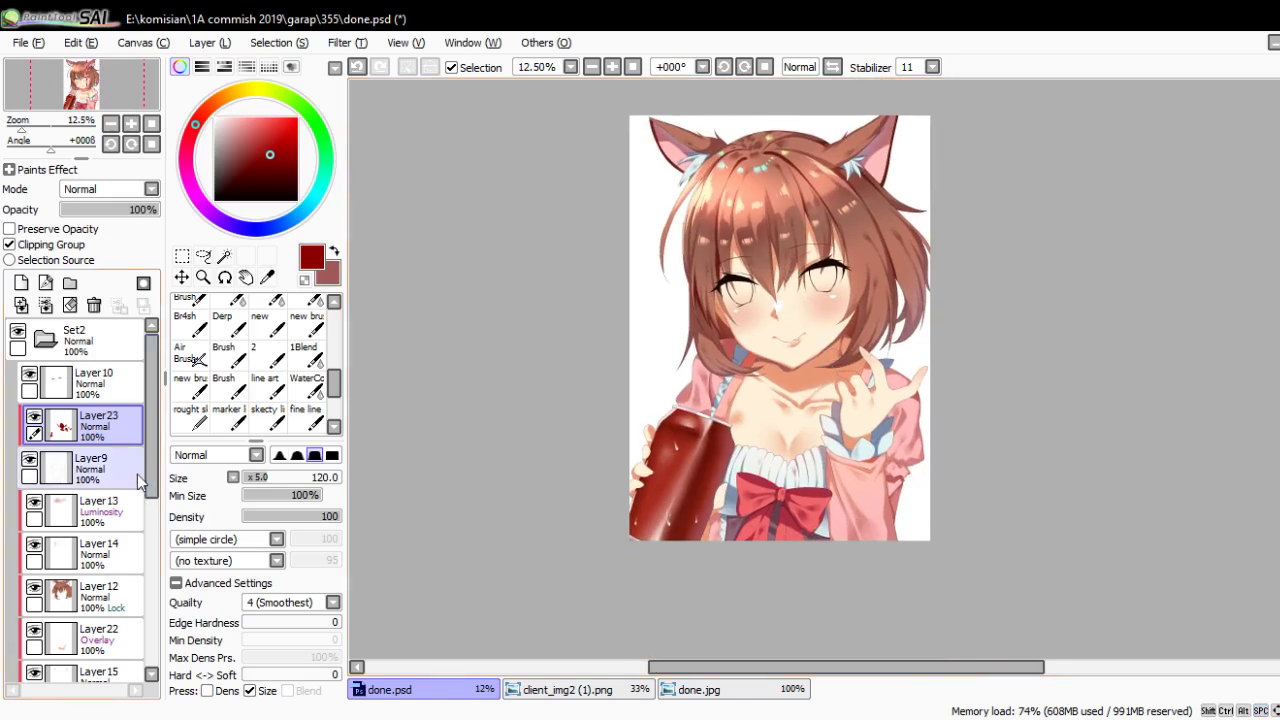
Create Layer24 above Layer10 as a clipping group
click(95, 385)
click(21, 283)
click(33, 246)
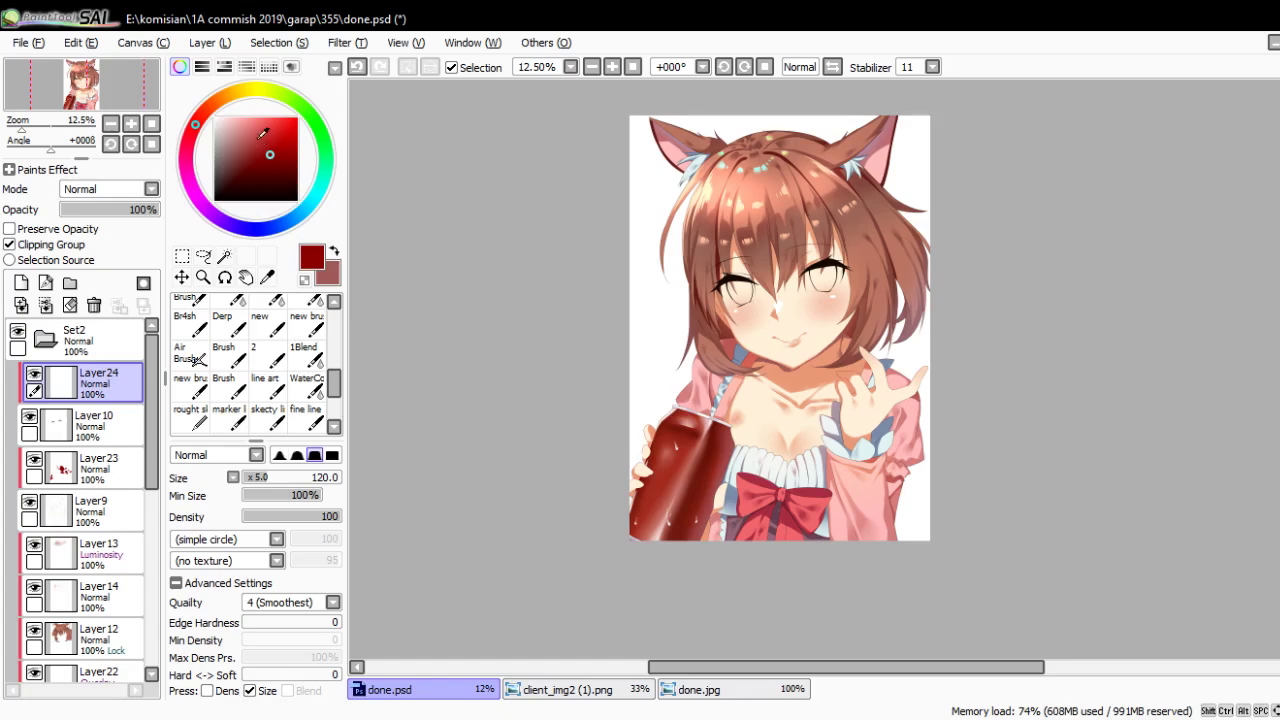
Spray red with a size-160 Air Brush over the eyelash tips
click(206, 110)
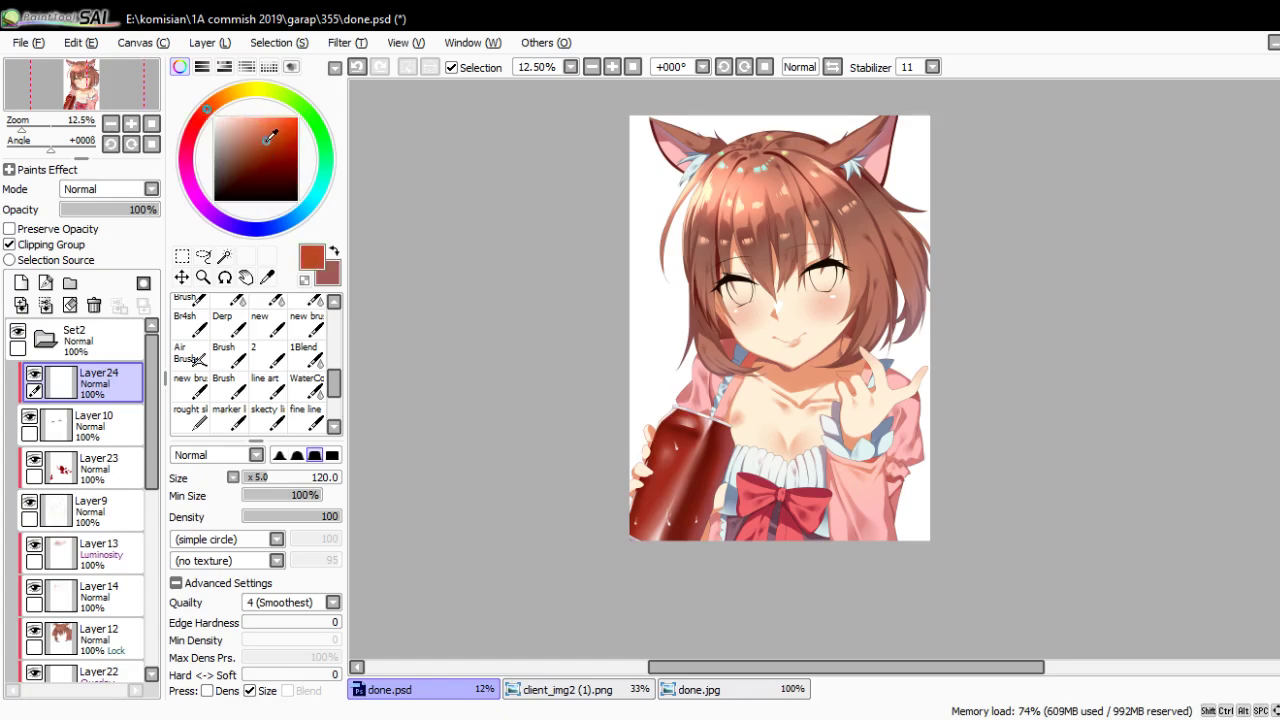
click(196, 358)
scroll(760, 324, up, 2)
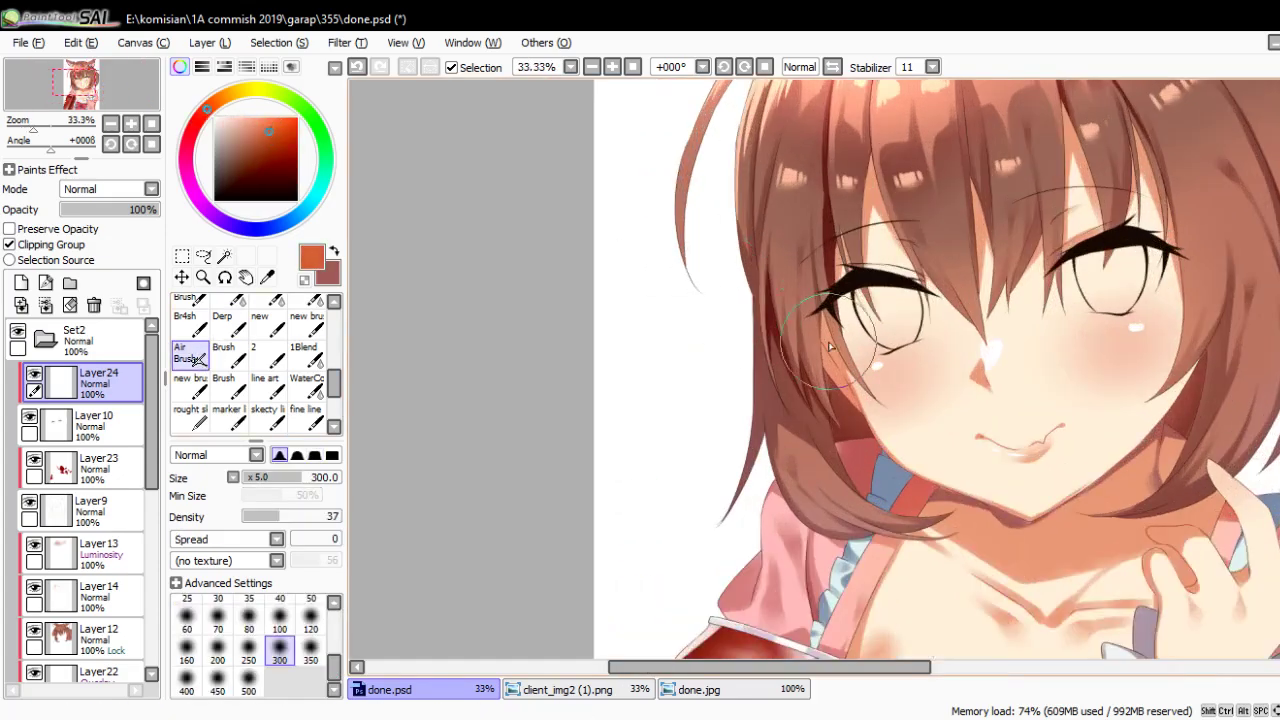
scroll(760, 324, up, 3)
click(200, 119)
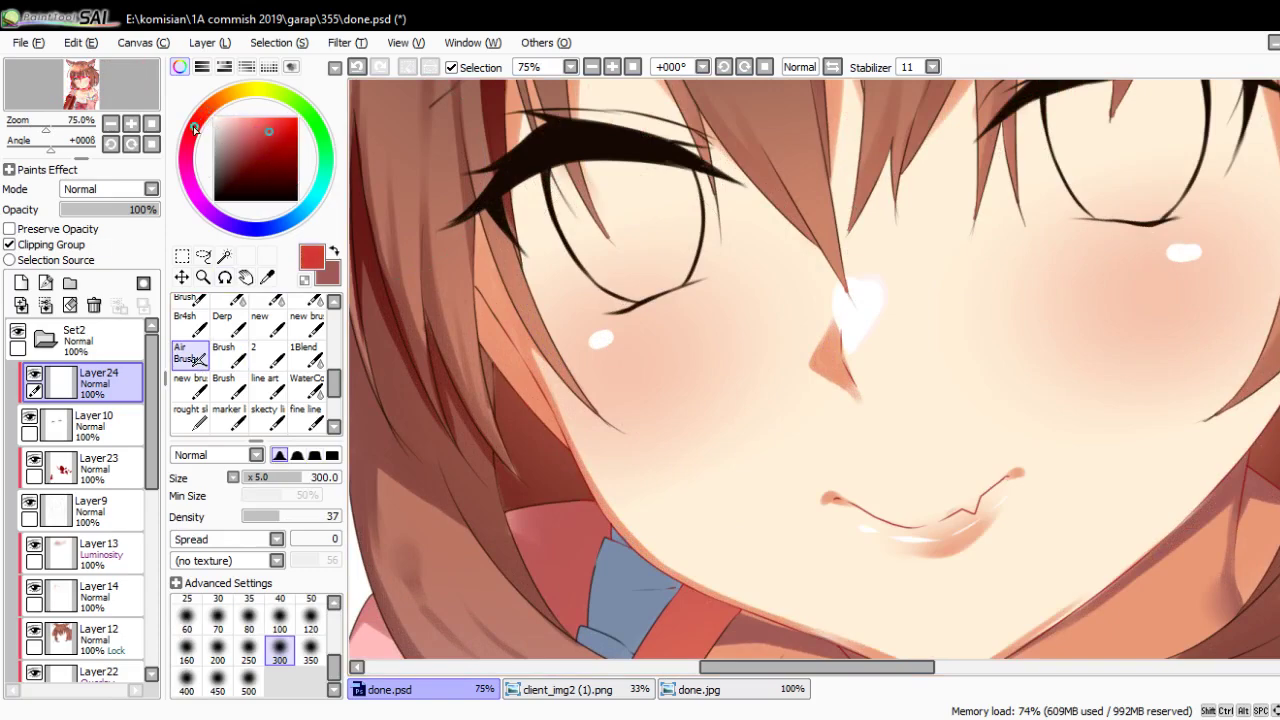
key(bracketleft)
key(bracketleft)
key(bracketleft)
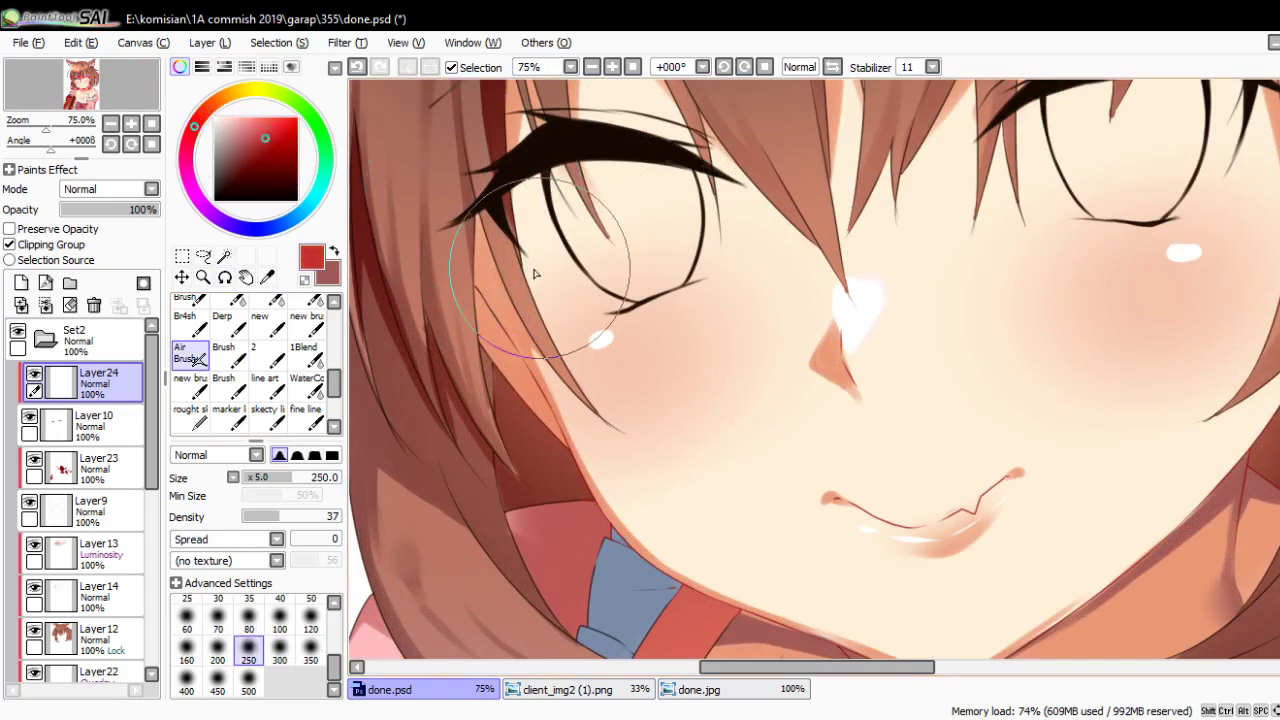
drag(470, 215, 510, 185)
mouse_move(675, 215)
mouse_down()
mouse_move(675, 285)
mouse_move(828, 175)
mouse_move(778, 235)
mouse_up()
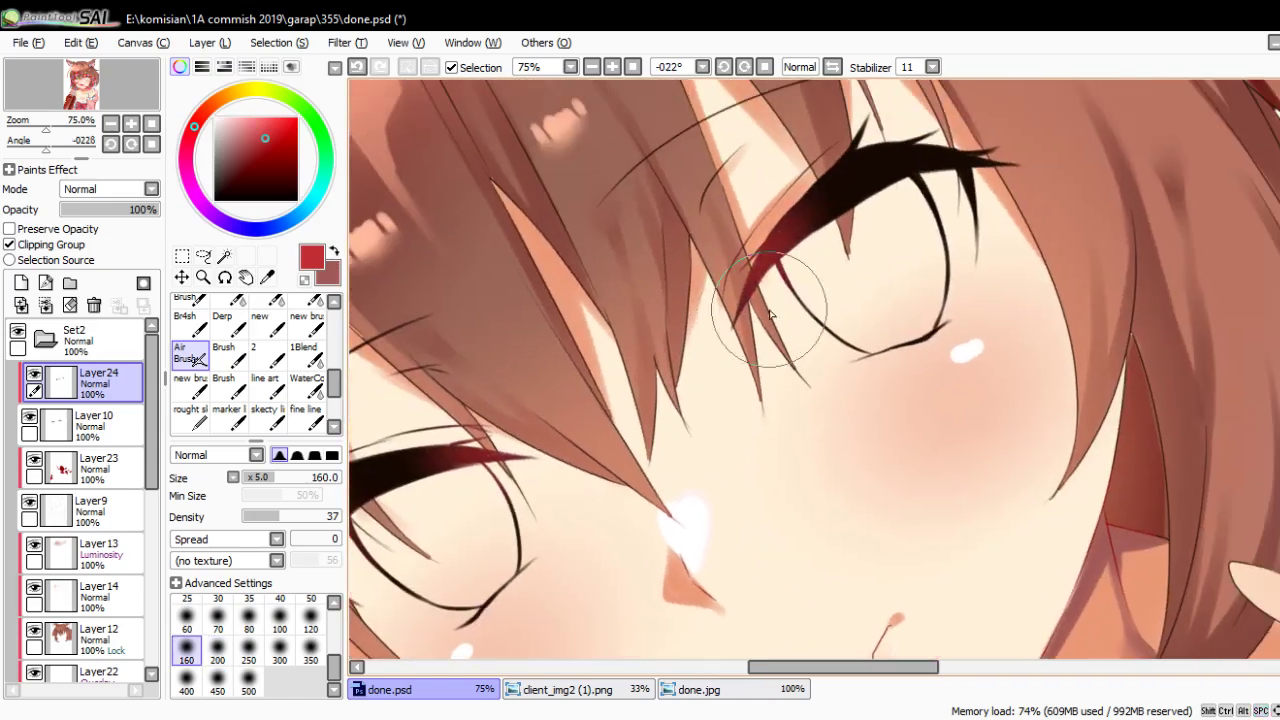
drag(884, 285, 807, 365)
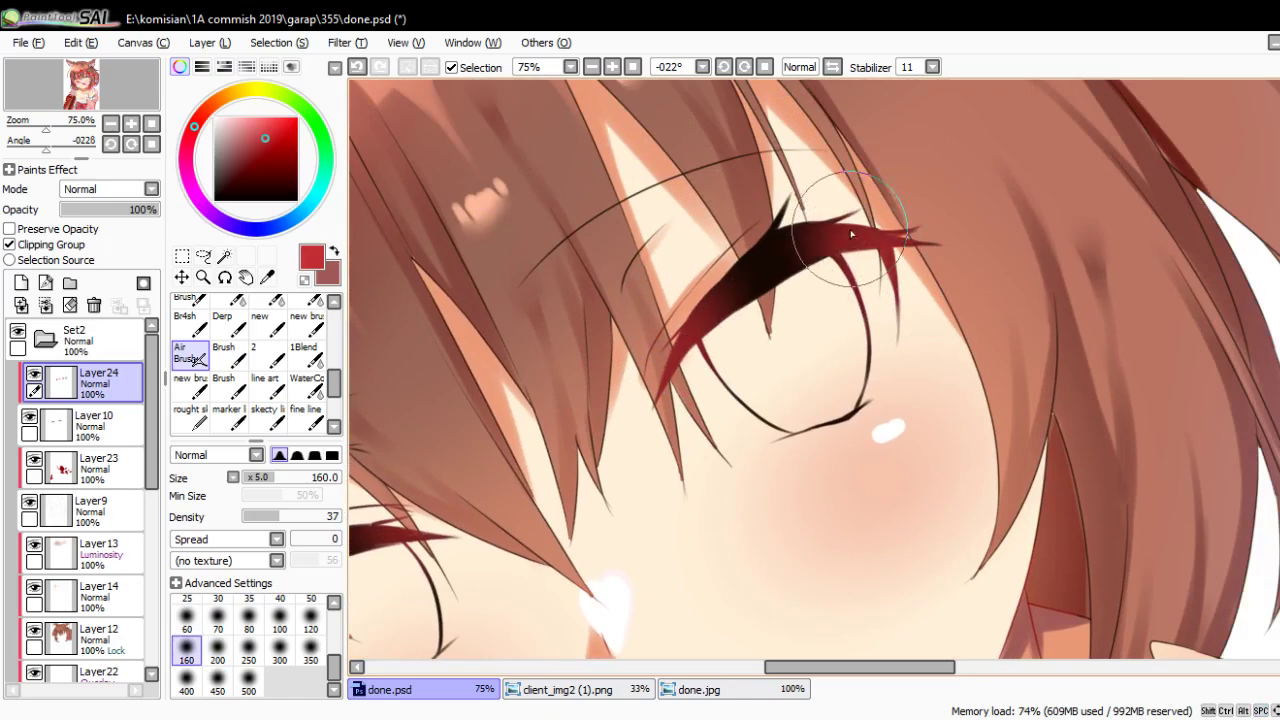
scroll(851, 234, down, 3)
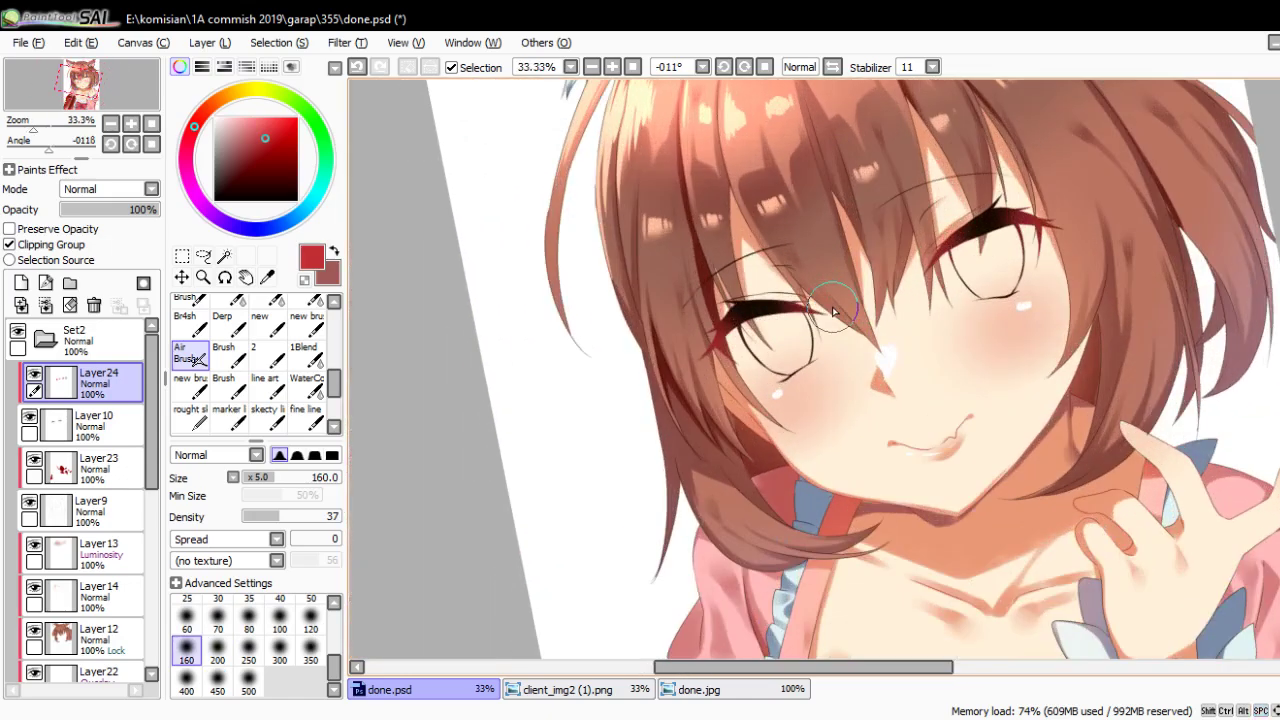
key(n)
scroll(833, 312, up, 5)
Paint pale lilac highlight dashes along the upper eyelash, then reset the view upright
drag(200, 178, 196, 188)
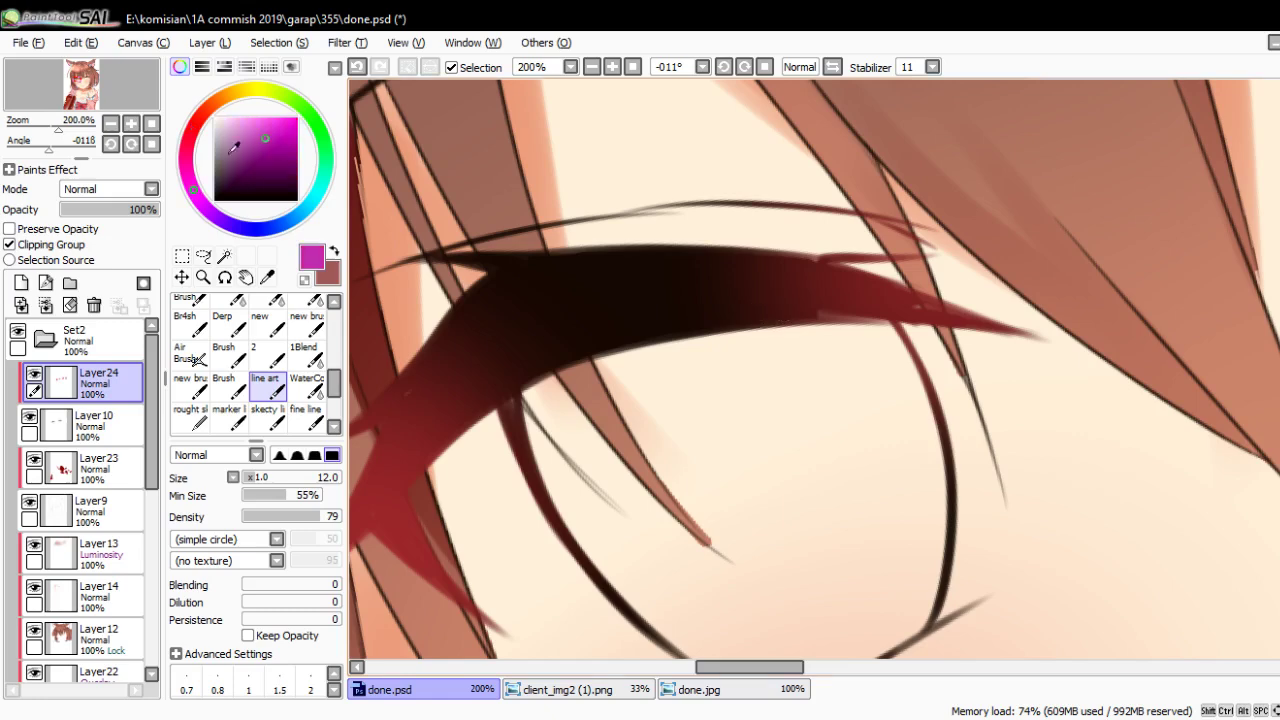
drag(571, 334, 538, 535)
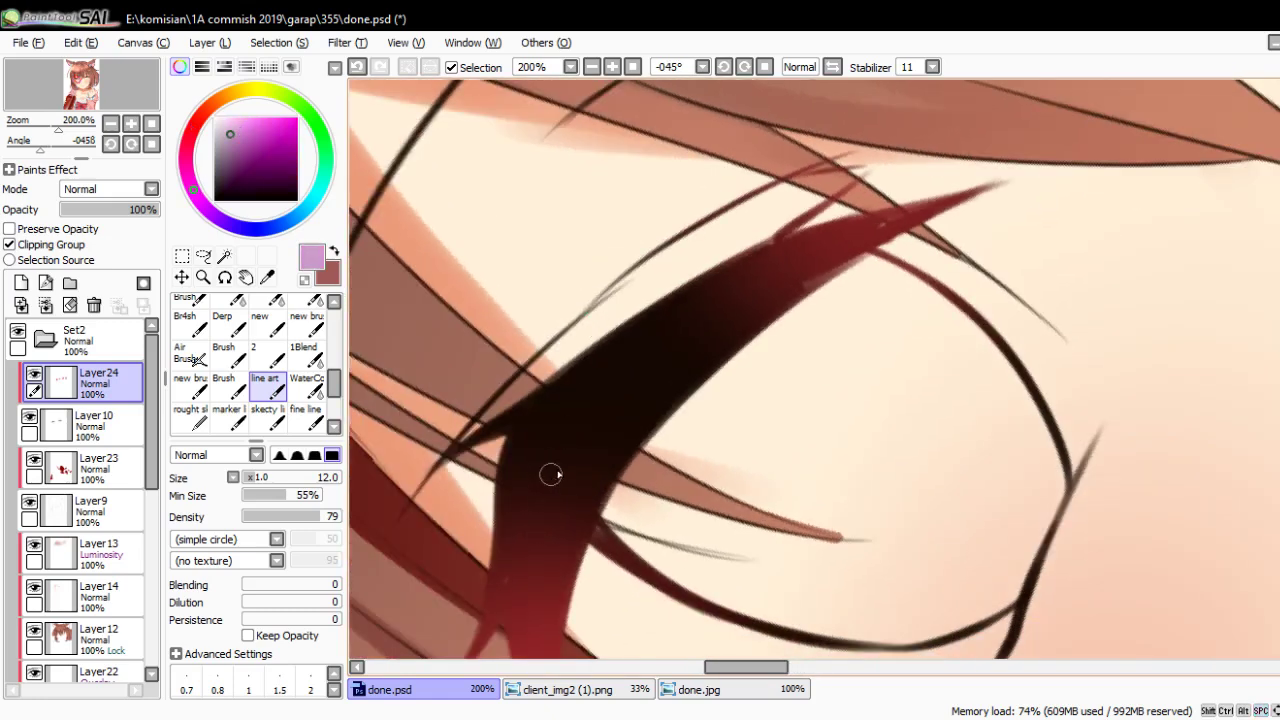
key(bracketright)
drag(536, 456, 553, 522)
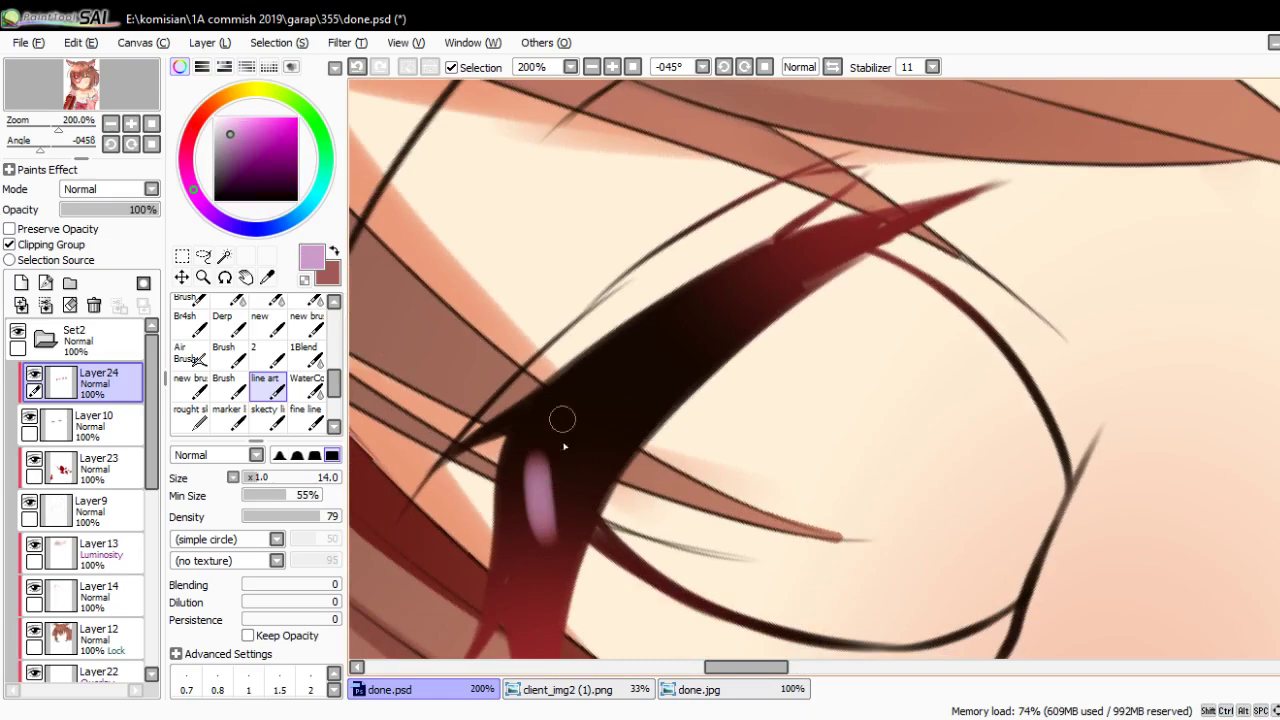
mouse_move(562, 419)
mouse_down()
mouse_move(608, 392)
mouse_move(743, 463)
mouse_move(909, 266)
mouse_move(708, 460)
mouse_up()
mouse_move(632, 404)
mouse_down()
mouse_move(650, 320)
mouse_move(708, 262)
mouse_move(735, 208)
mouse_up()
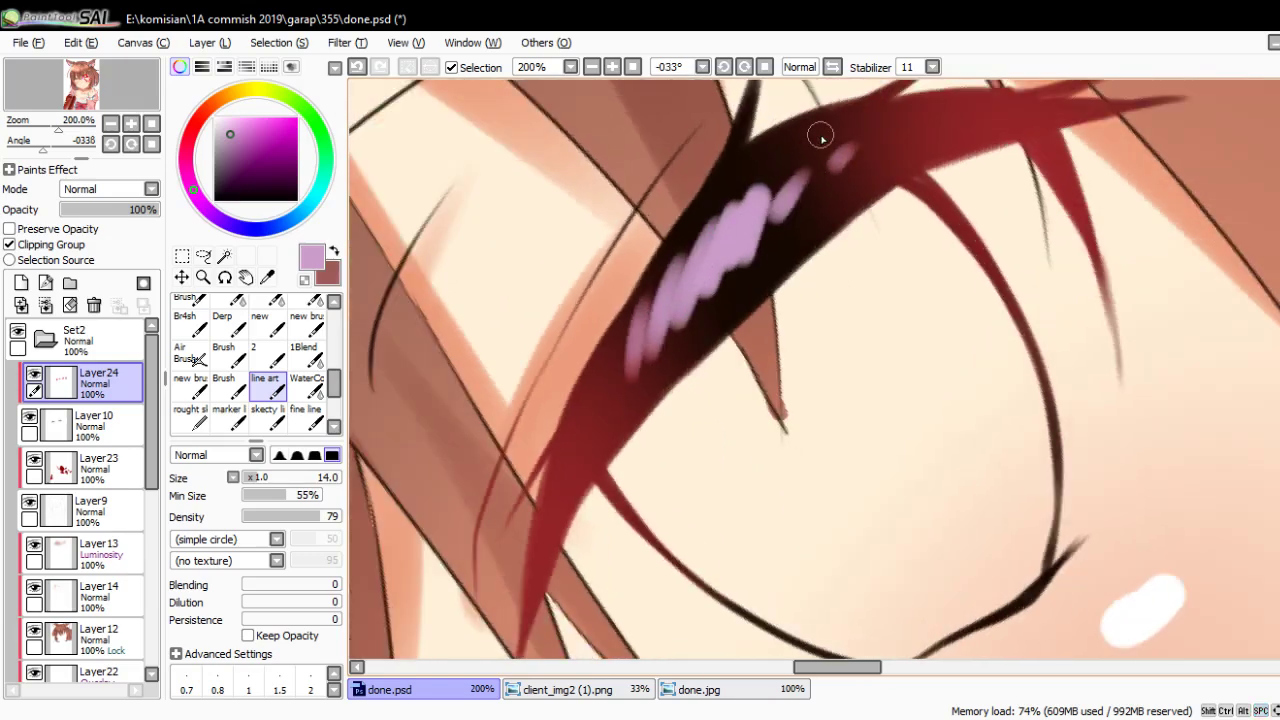
scroll(815, 145, down, 3)
scroll(750, 300, down, 1)
scroll(695, 385, down, 1)
key(Home)
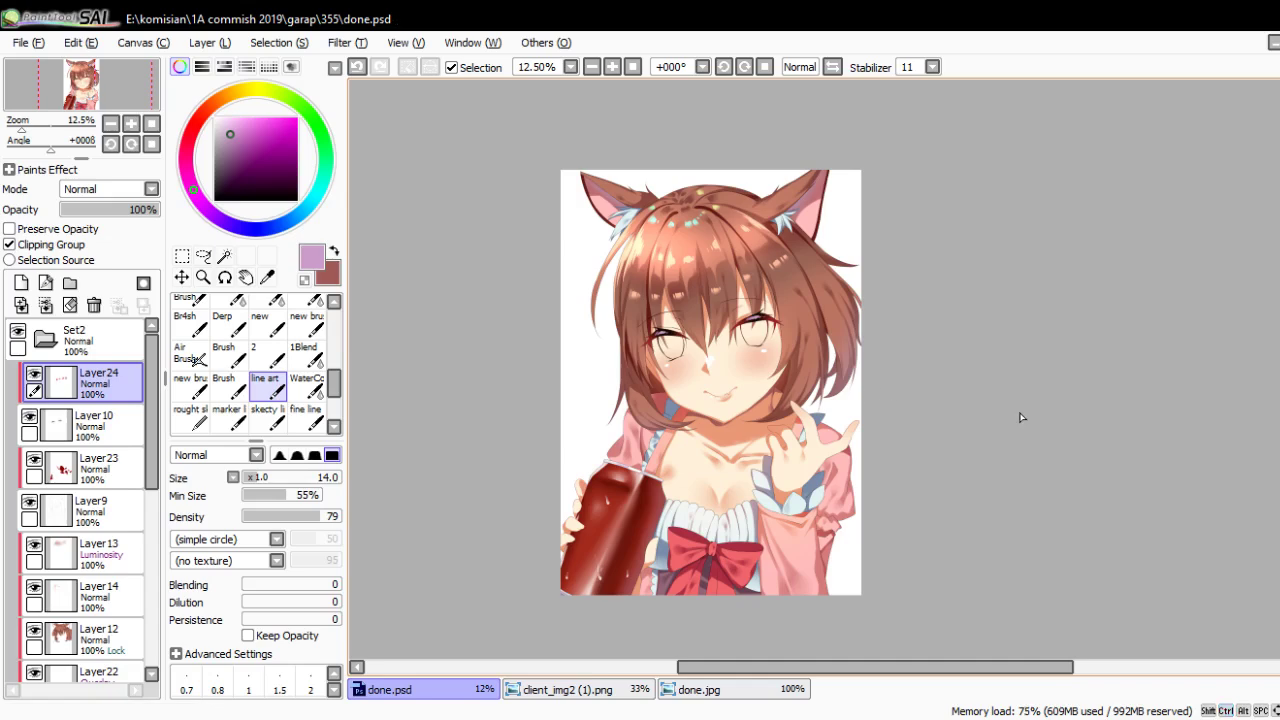
Create Layer25 and sample a colour from the done.jpg reference, then return to done.psd
scroll(88, 545, down, 3)
scroll(88, 545, down, 4)
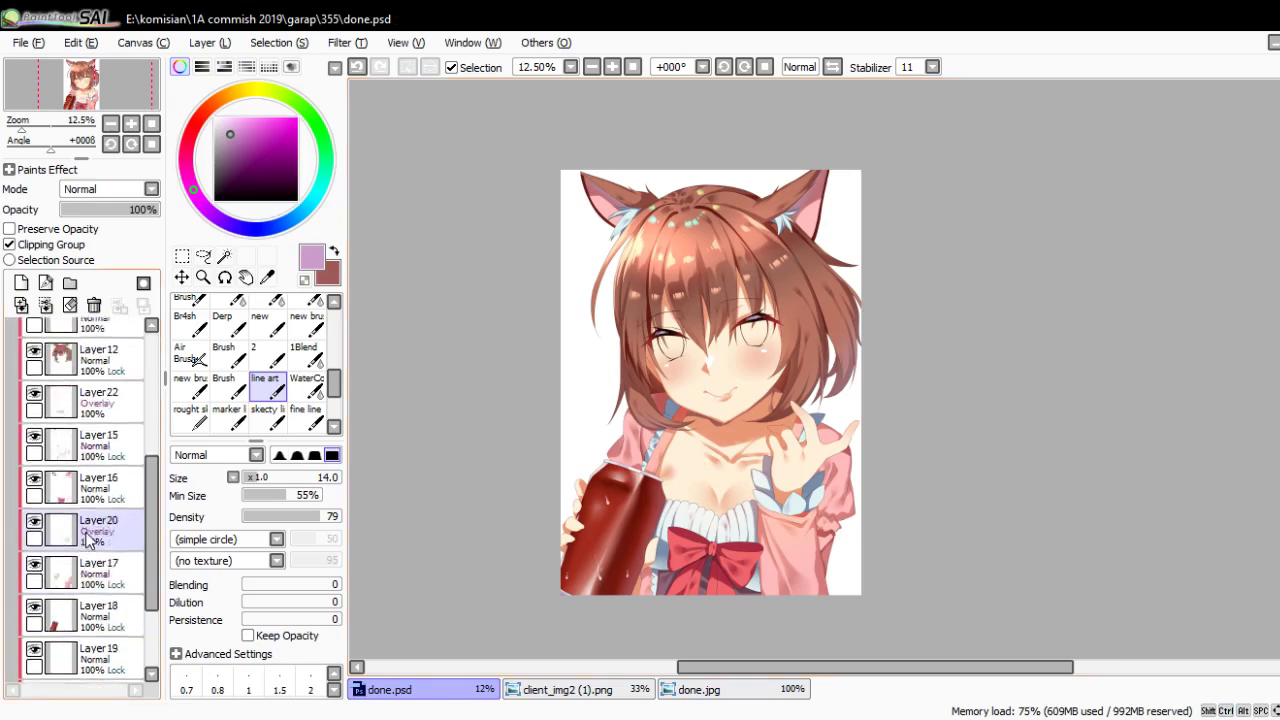
scroll(88, 545, down, 2)
click(90, 606)
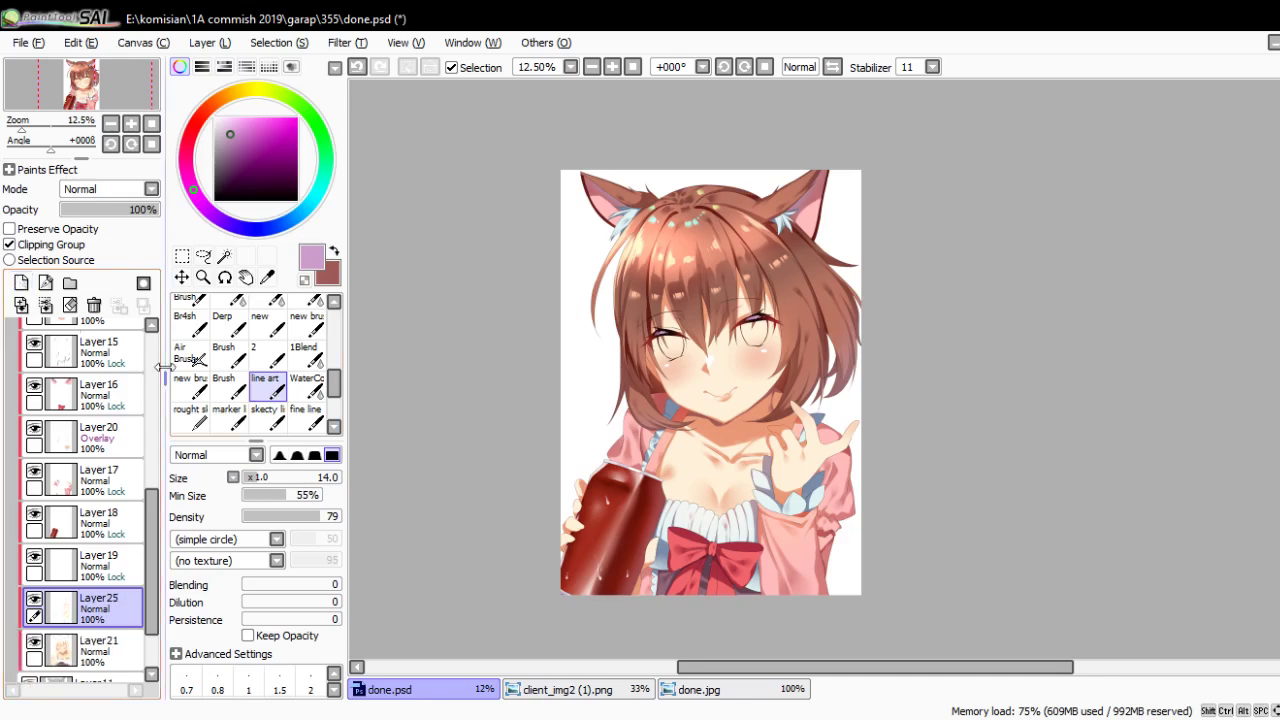
key(e)
click(700, 689)
scroll(845, 382, up, 3)
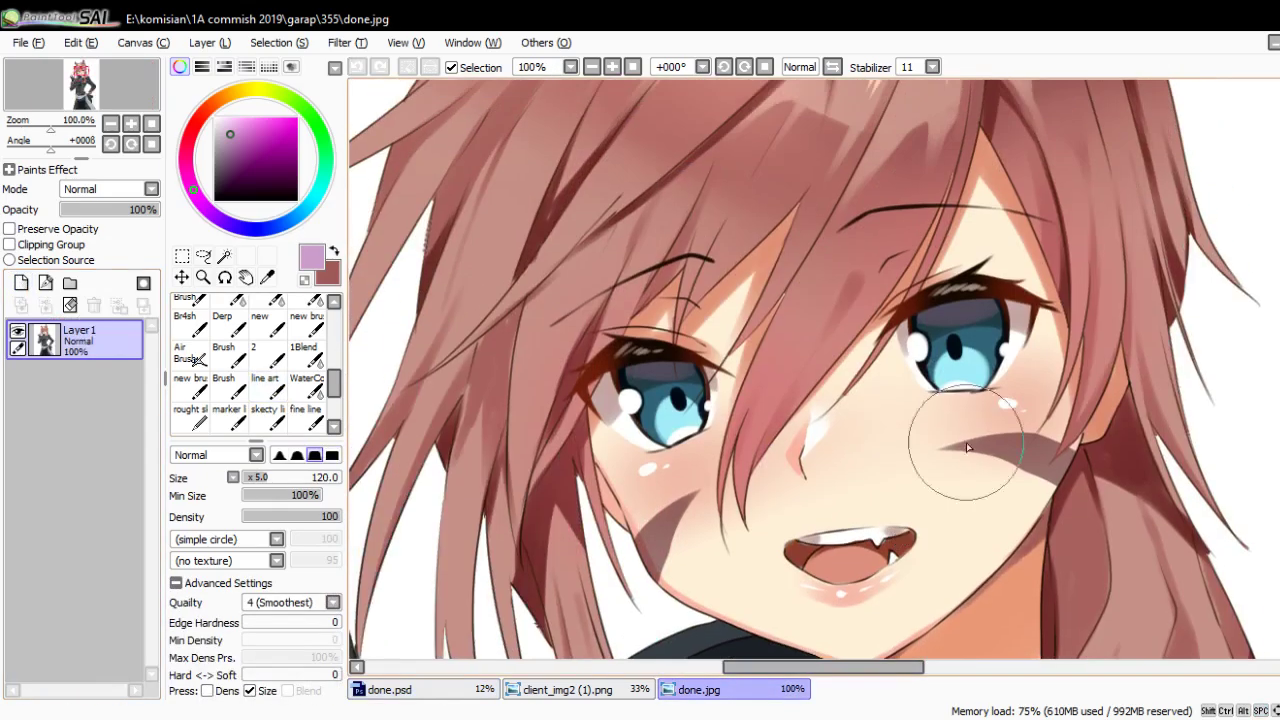
scroll(1028, 347, up, 2)
alt+click(1060, 268)
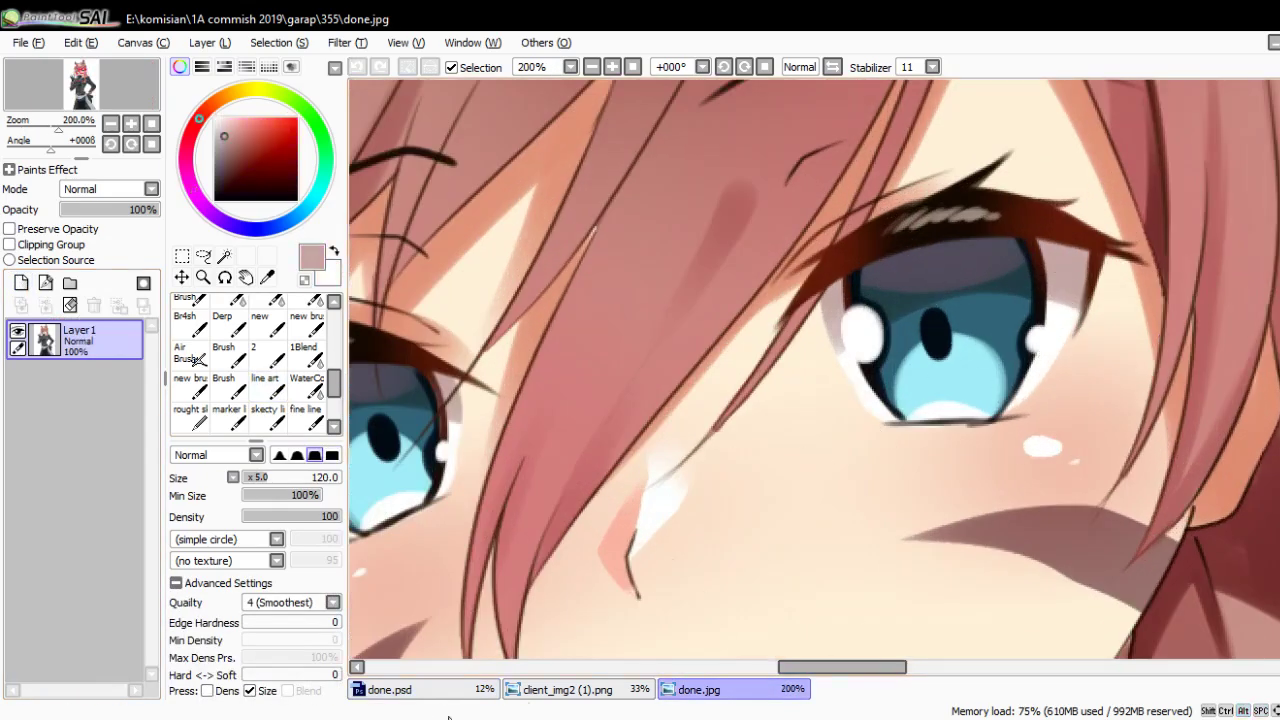
click(420, 690)
Brush solid white into the eye sclera, shrinking the brush to size 70
scroll(808, 400, up, 3)
scroll(830, 360, up, 2)
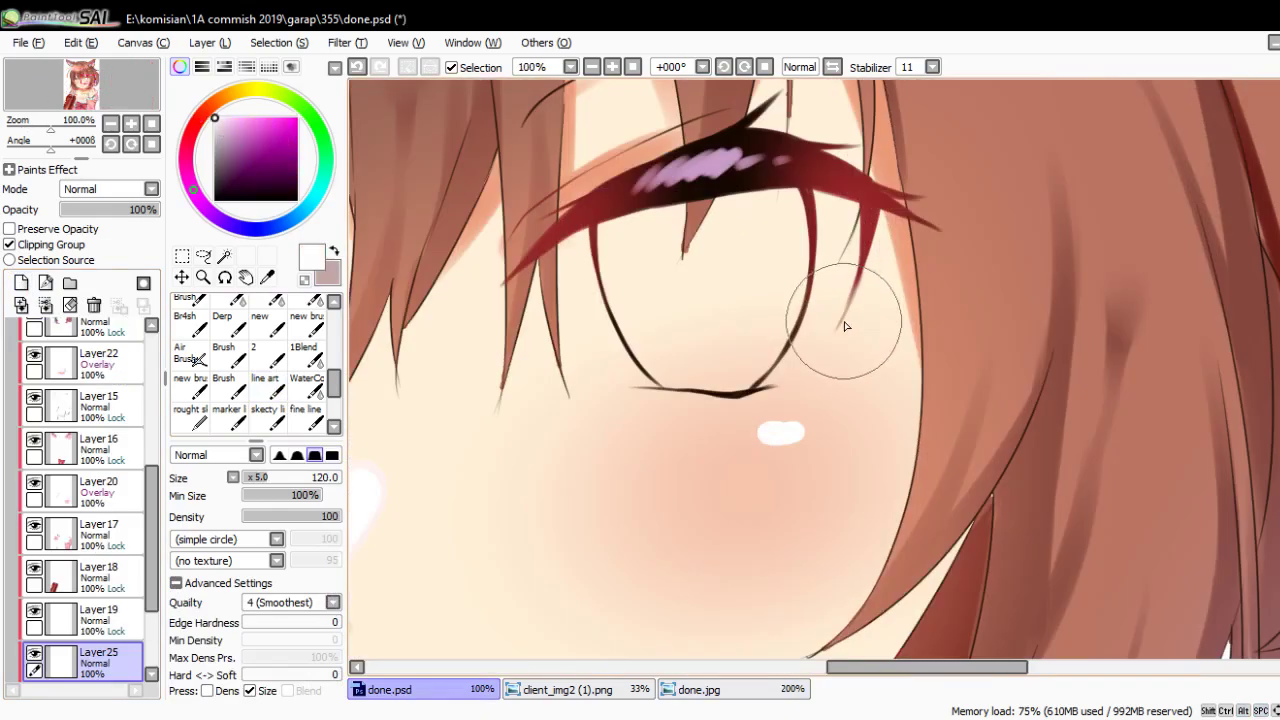
scroll(737, 385, up, 1)
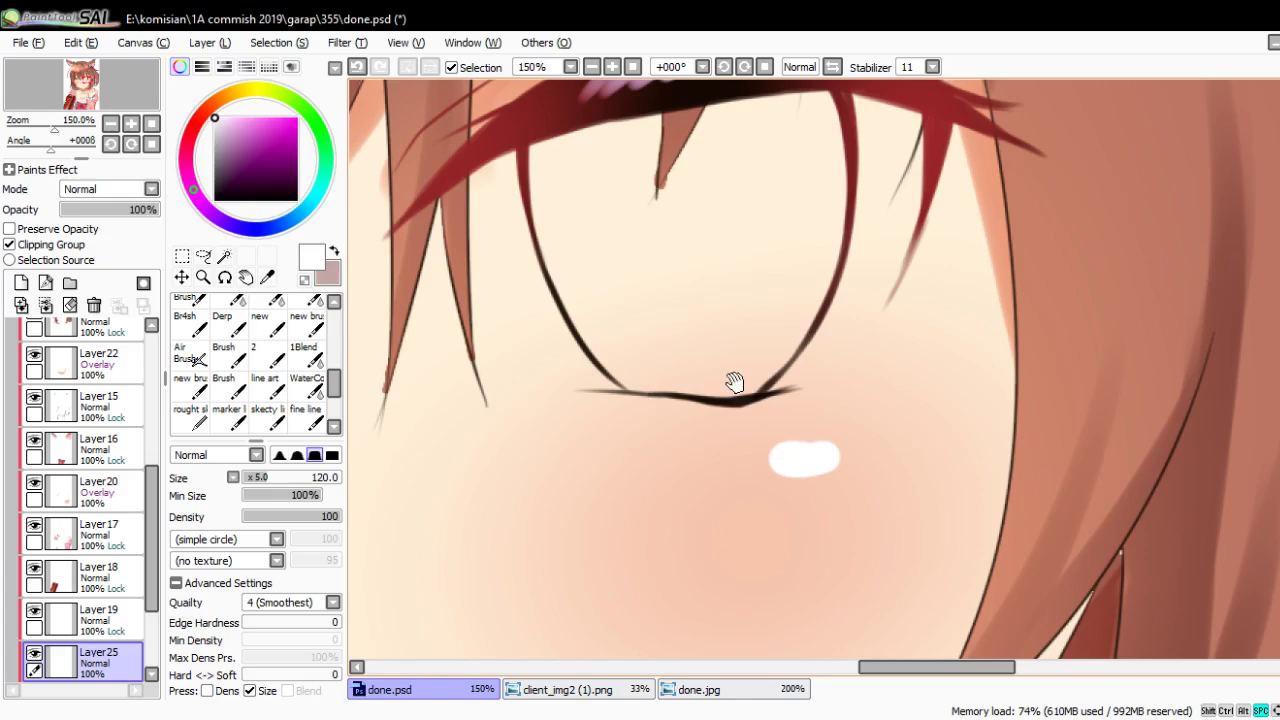
mouse_move(734, 380)
mouse_down()
mouse_move(620, 380)
mouse_move(676, 366)
mouse_move(846, 440)
mouse_up()
drag(794, 386, 722, 425)
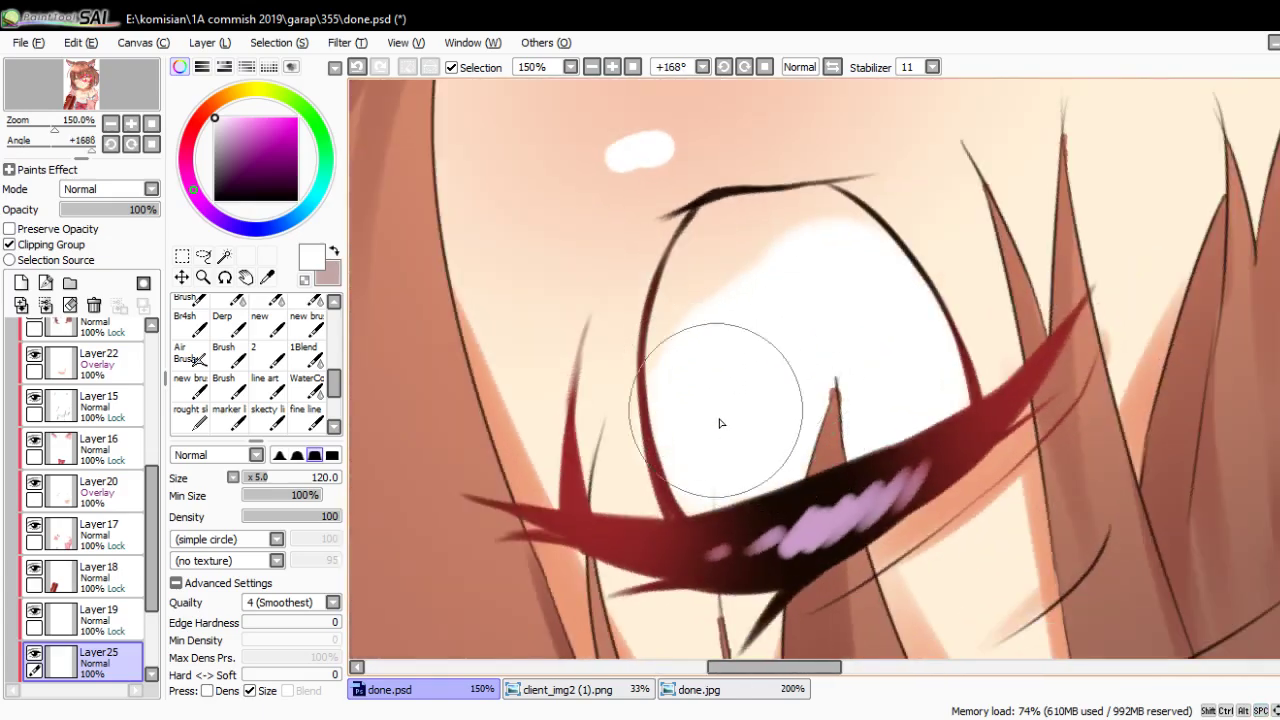
key(bracketleft)
key(bracketleft)
key(bracketleft)
mouse_move(709, 357)
mouse_down()
mouse_move(643, 457)
mouse_move(616, 404)
mouse_move(654, 346)
mouse_move(640, 330)
mouse_move(777, 250)
mouse_move(846, 234)
mouse_move(920, 374)
mouse_up()
mouse_move(1151, 265)
mouse_down()
mouse_move(771, 355)
mouse_move(1120, 280)
mouse_up()
mouse_move(766, 457)
mouse_down()
mouse_move(749, 309)
mouse_move(771, 297)
mouse_move(823, 449)
mouse_up()
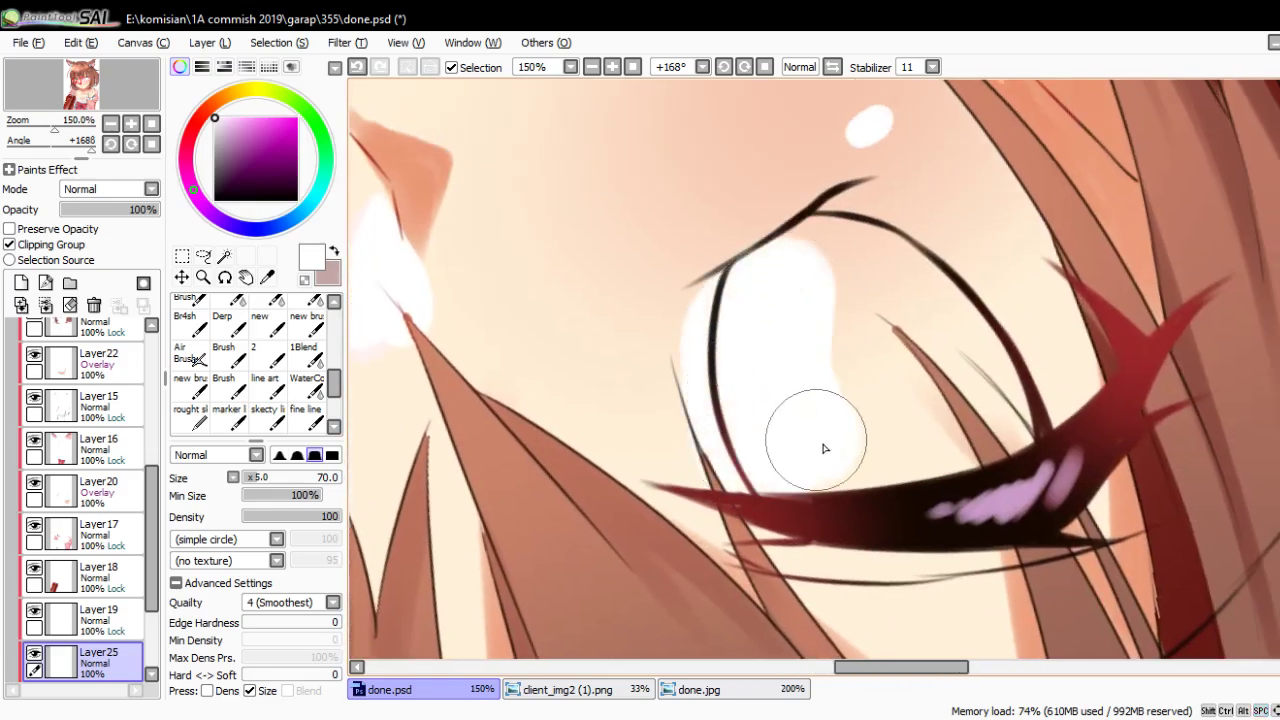
Finish spreading white across the sclera, then zoom in on the left eye
key(Delete)
key(Delete)
key(Delete)
key(Delete)
key(Delete)
key(Delete)
key(Delete)
key(Delete)
mouse_move(855, 320)
mouse_down()
mouse_move(783, 400)
mouse_move(725, 357)
mouse_move(708, 402)
mouse_move(757, 214)
mouse_move(800, 180)
mouse_move(728, 329)
mouse_move(716, 230)
mouse_move(706, 286)
mouse_move(737, 134)
mouse_move(749, 237)
mouse_up()
key(End)
key(Delete)
key(Delete)
key(ctrl+minus)
key(ctrl+minus)
key(ctrl+minus)
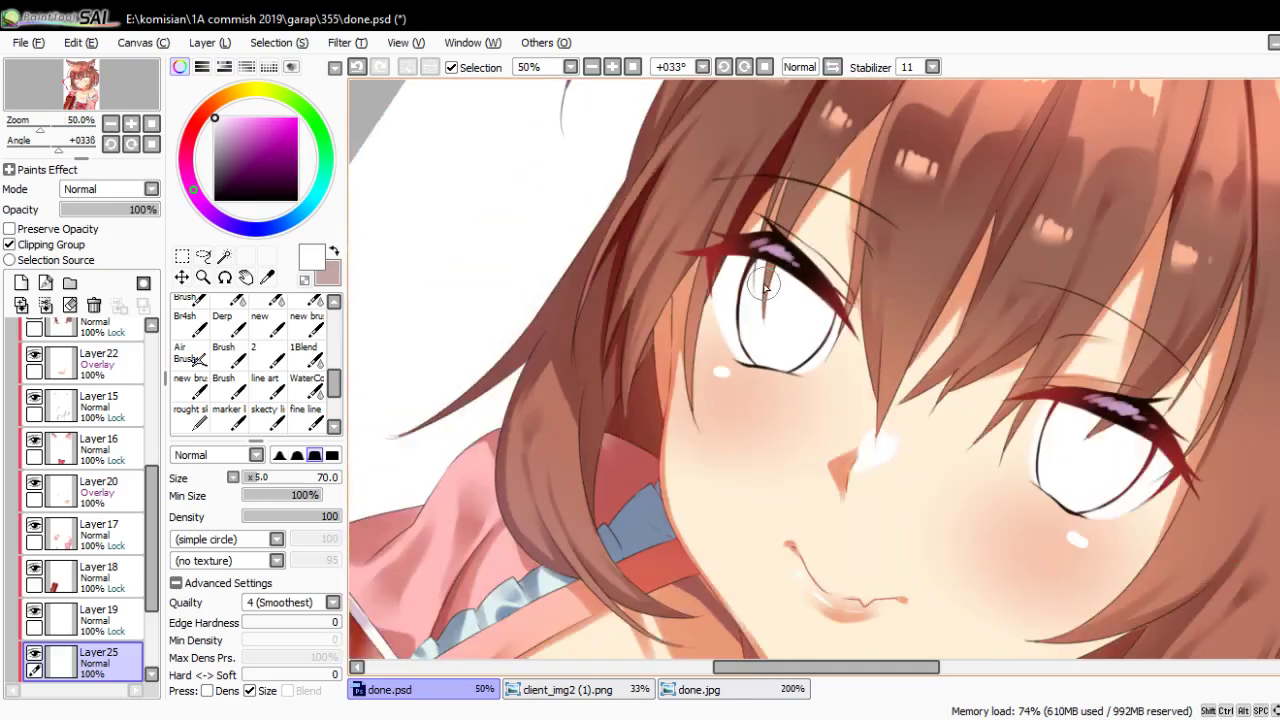
click(265, 384)
key(ctrl+plus)
key(ctrl+plus)
key(Delete)
key(Delete)
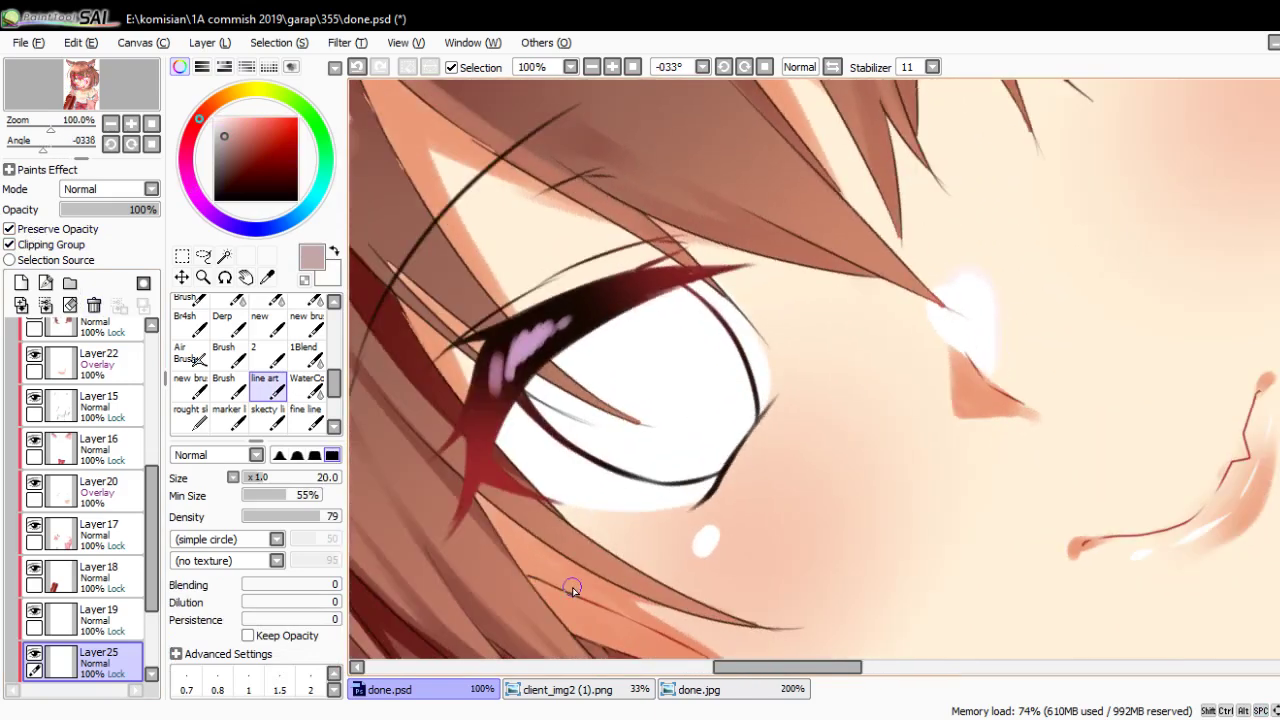
Shade the eye white in grey and blend it with a size-100 soft brush
key(bracketright)
key(bracketright)
key(bracketright)
key(bracketright)
key(bracketright)
key(bracketright)
drag(590, 505, 657, 330)
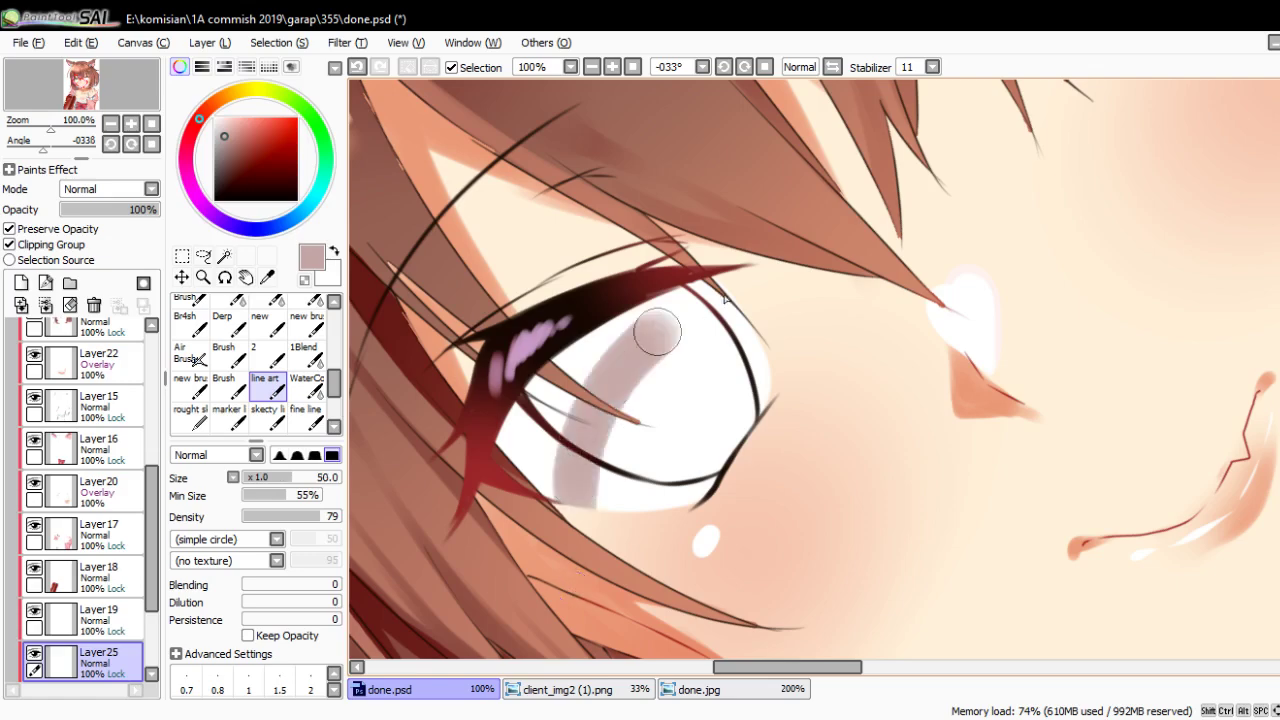
drag(592, 546, 716, 320)
drag(880, 190, 809, 414)
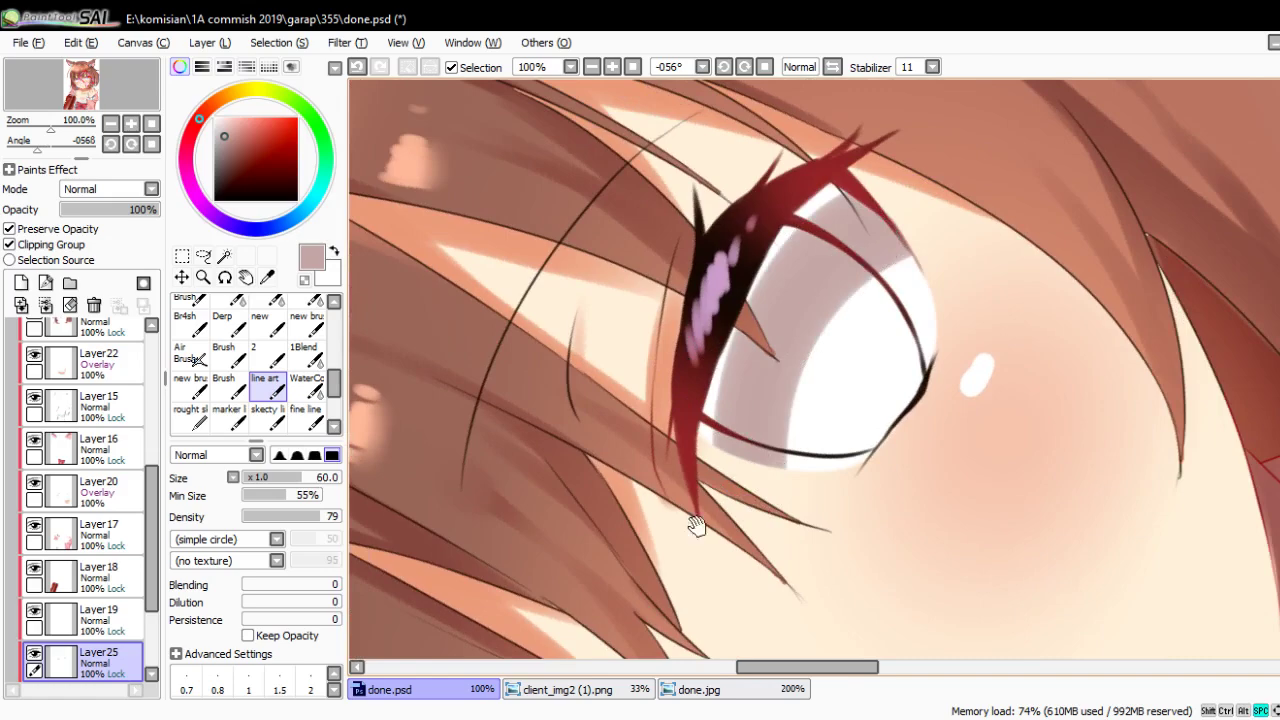
scroll(694, 523, up, 3)
scroll(709, 523, up, 2)
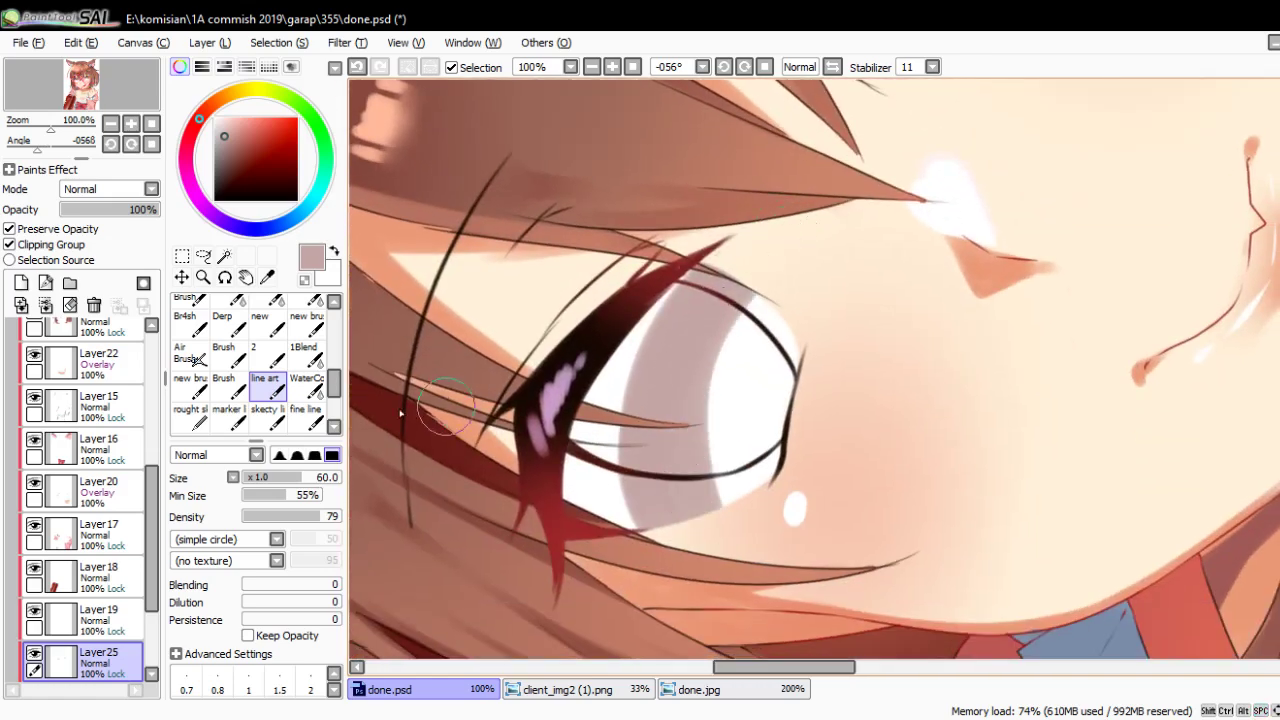
click(306, 385)
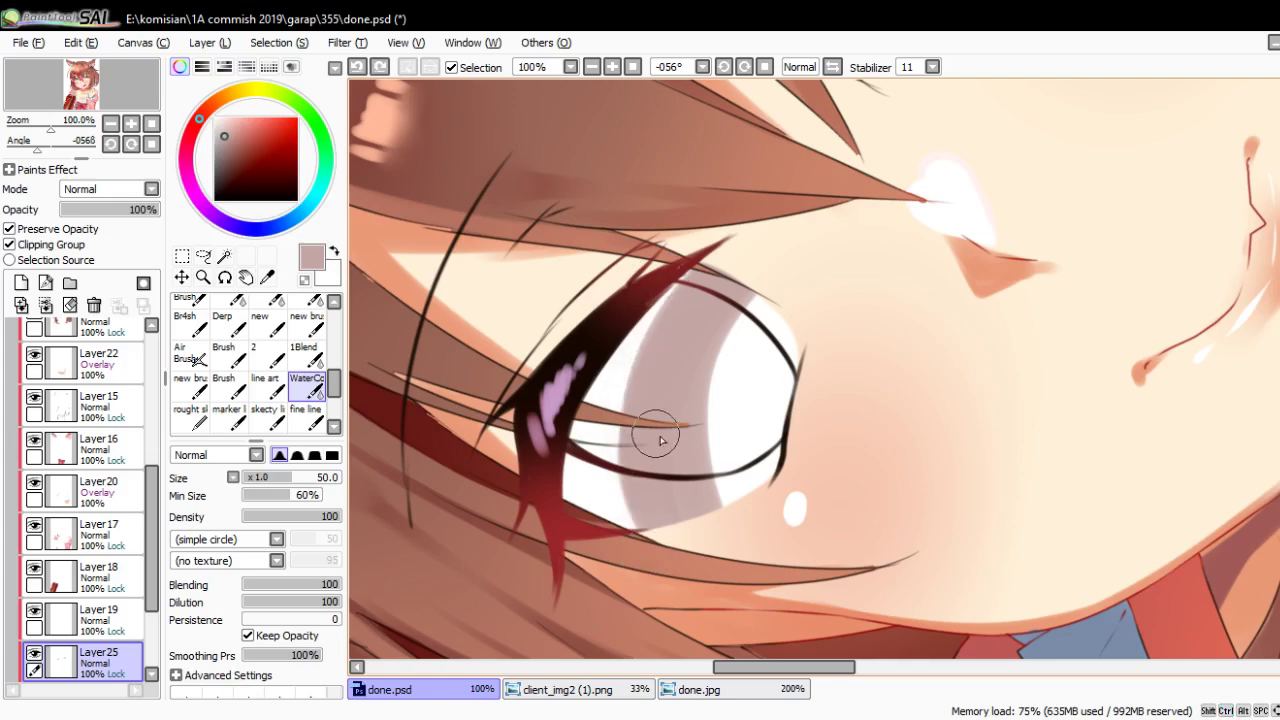
key(bracketright)
drag(645, 347, 600, 345)
scroll(694, 400, right, 3)
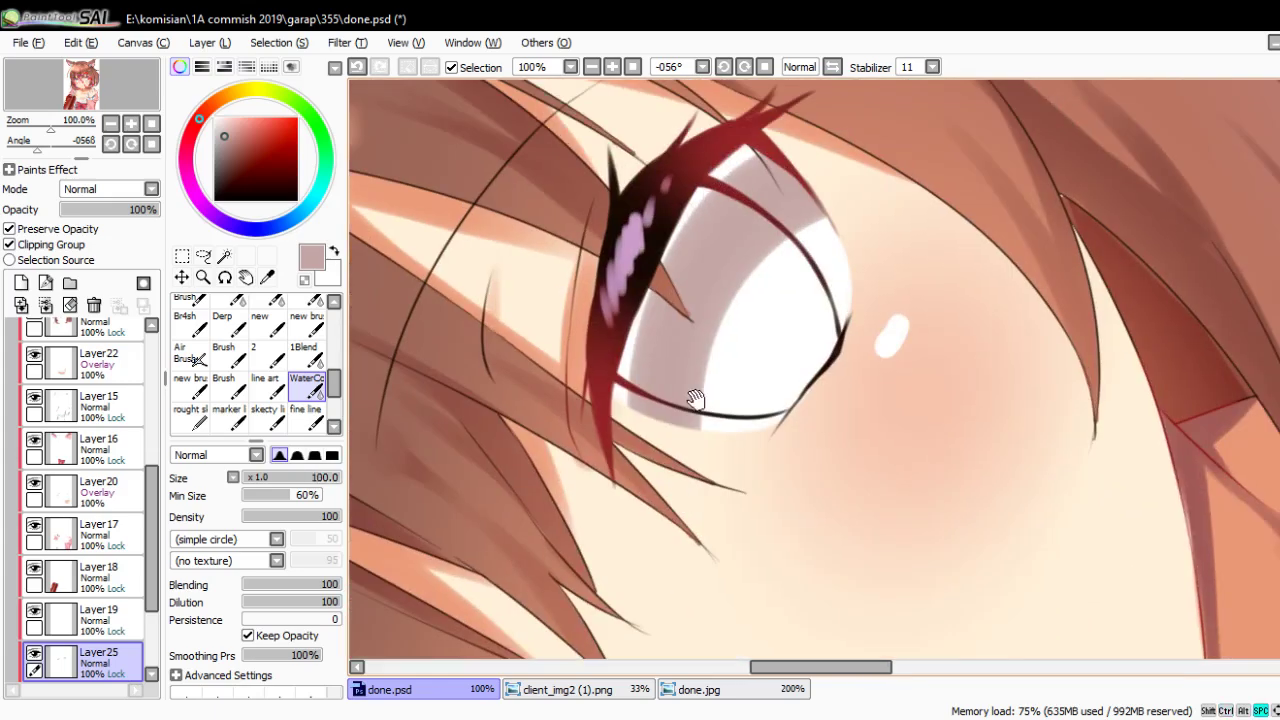
Paint an orange-tan shading stroke down the eye white
key(n)
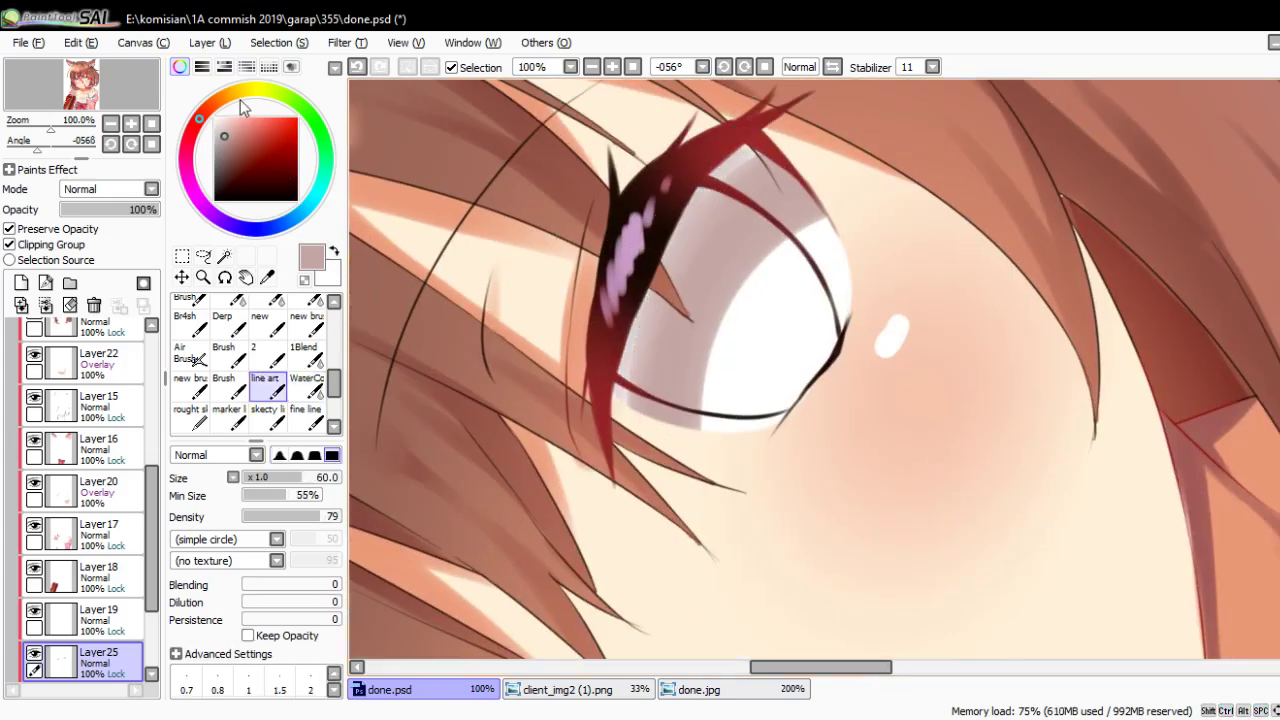
click(226, 98)
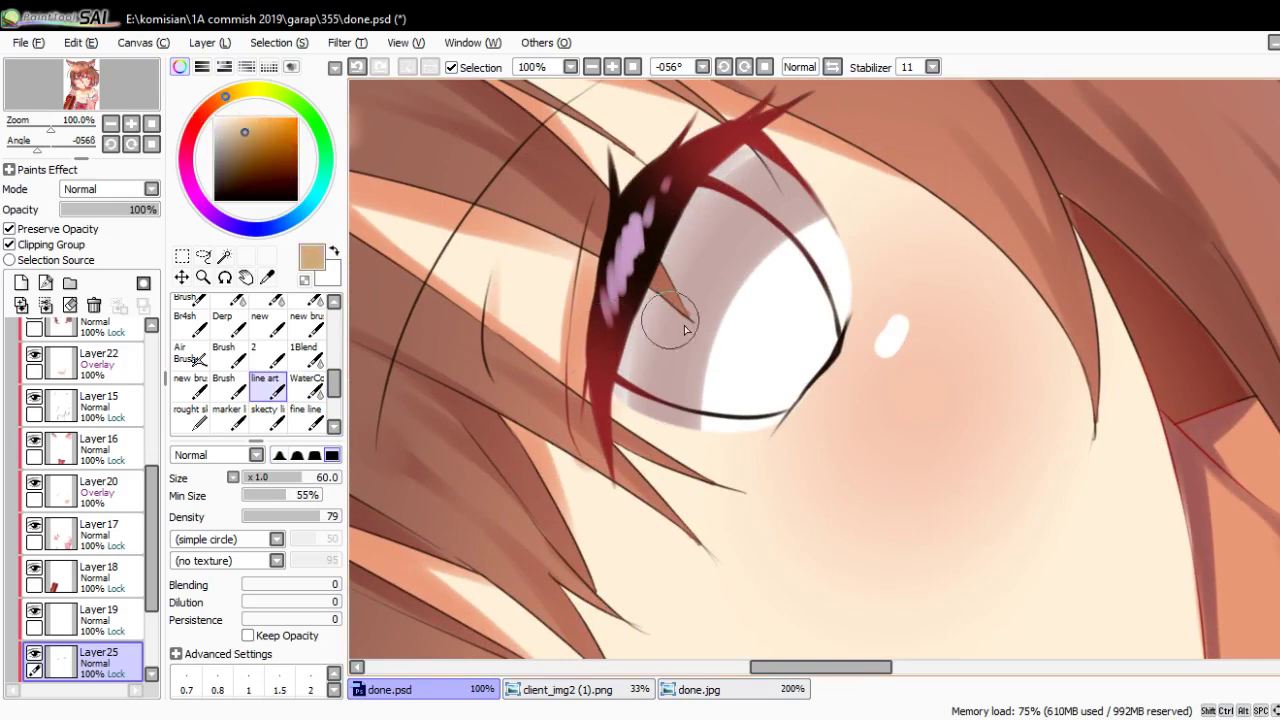
drag(684, 414, 696, 385)
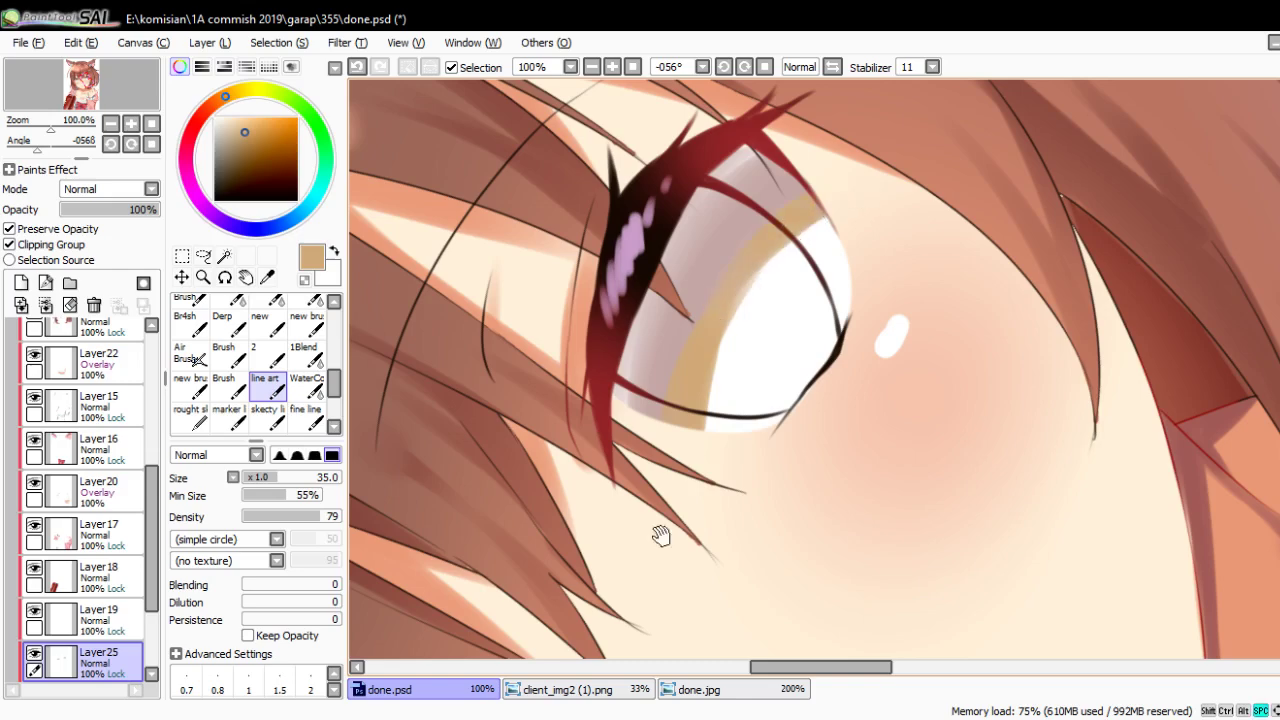
drag(832, 296, 634, 466)
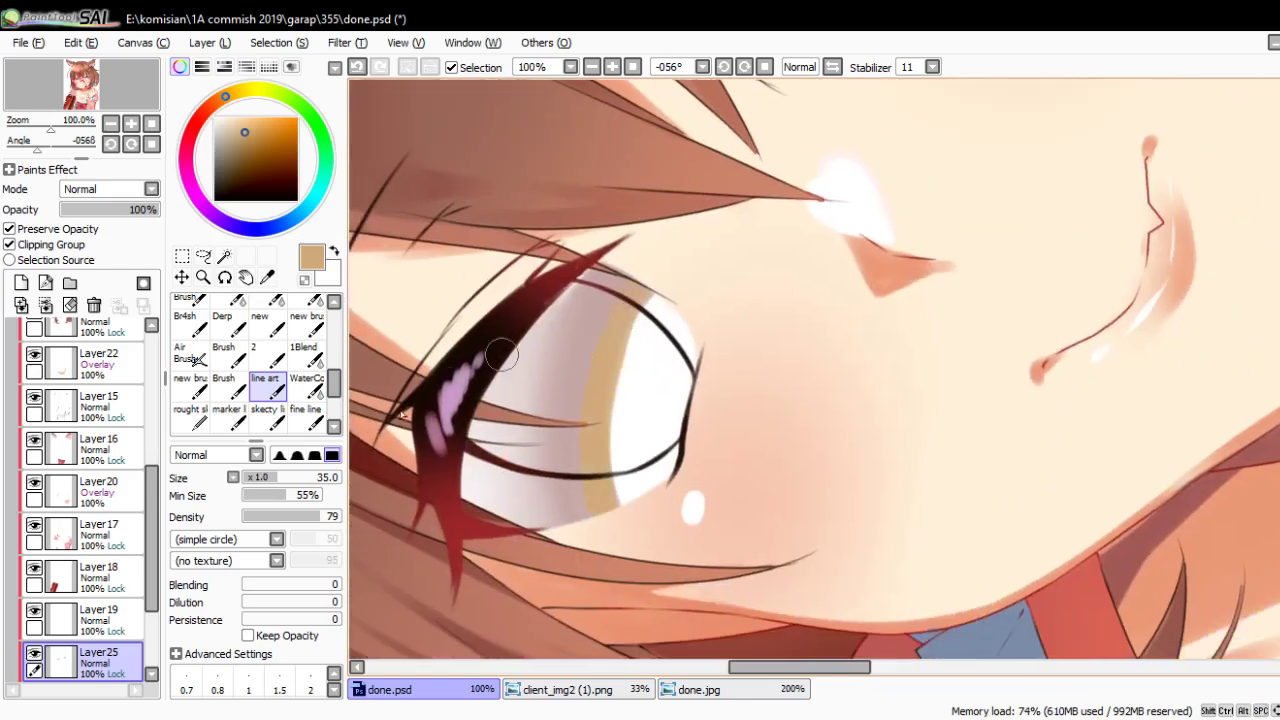
click(307, 385)
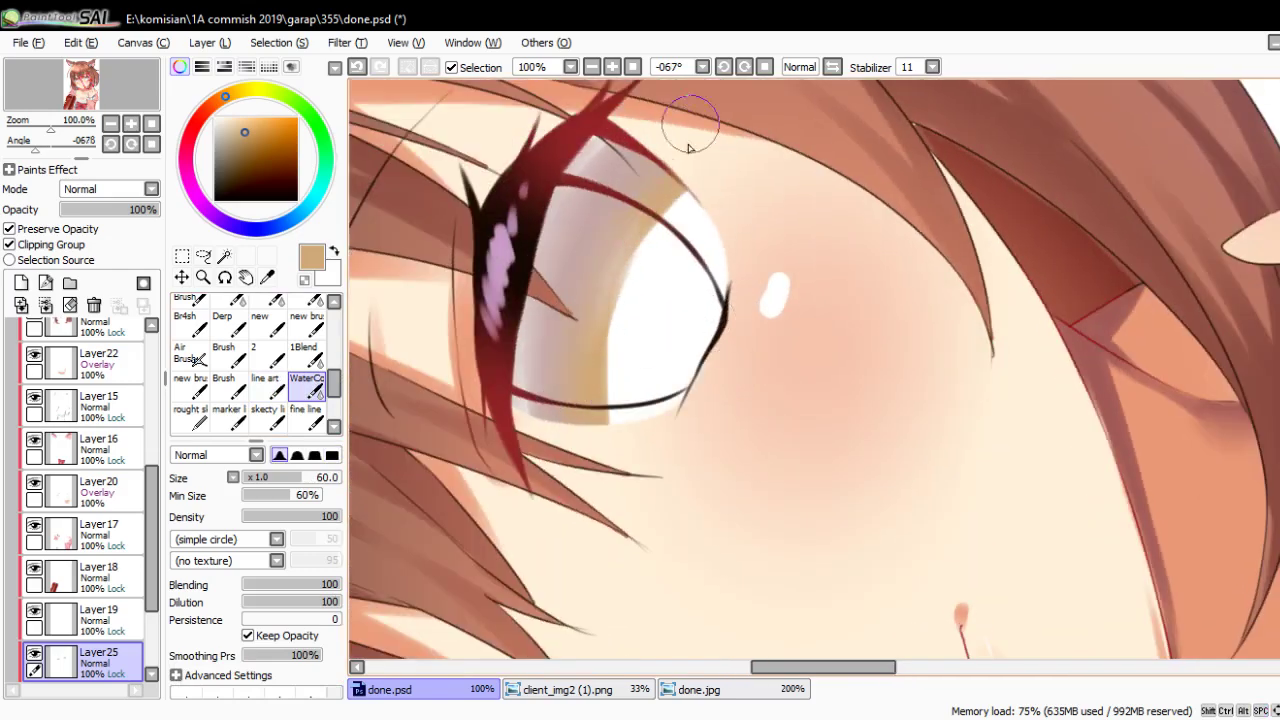
scroll(633, 217, down, 5)
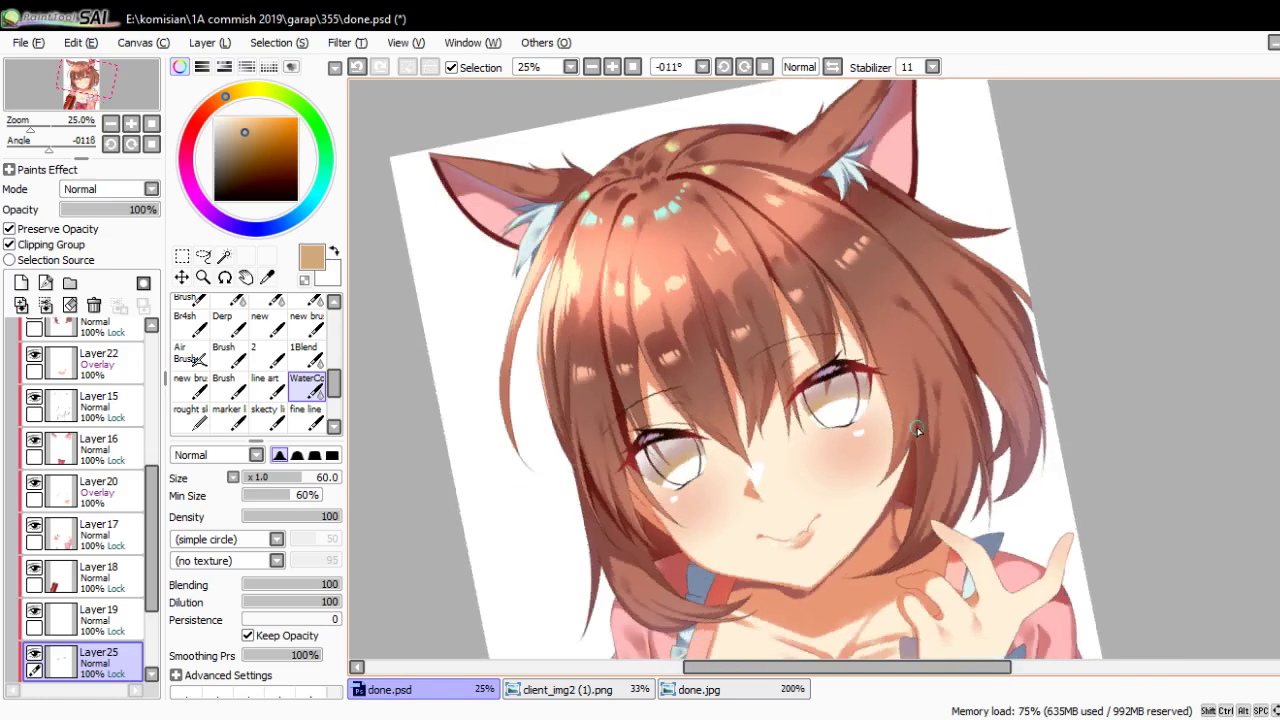
Sample the iris green from client_img2 (1).png with a hard fill brush, then return to done.psd
key(Home)
scroll(822, 378, down, 1)
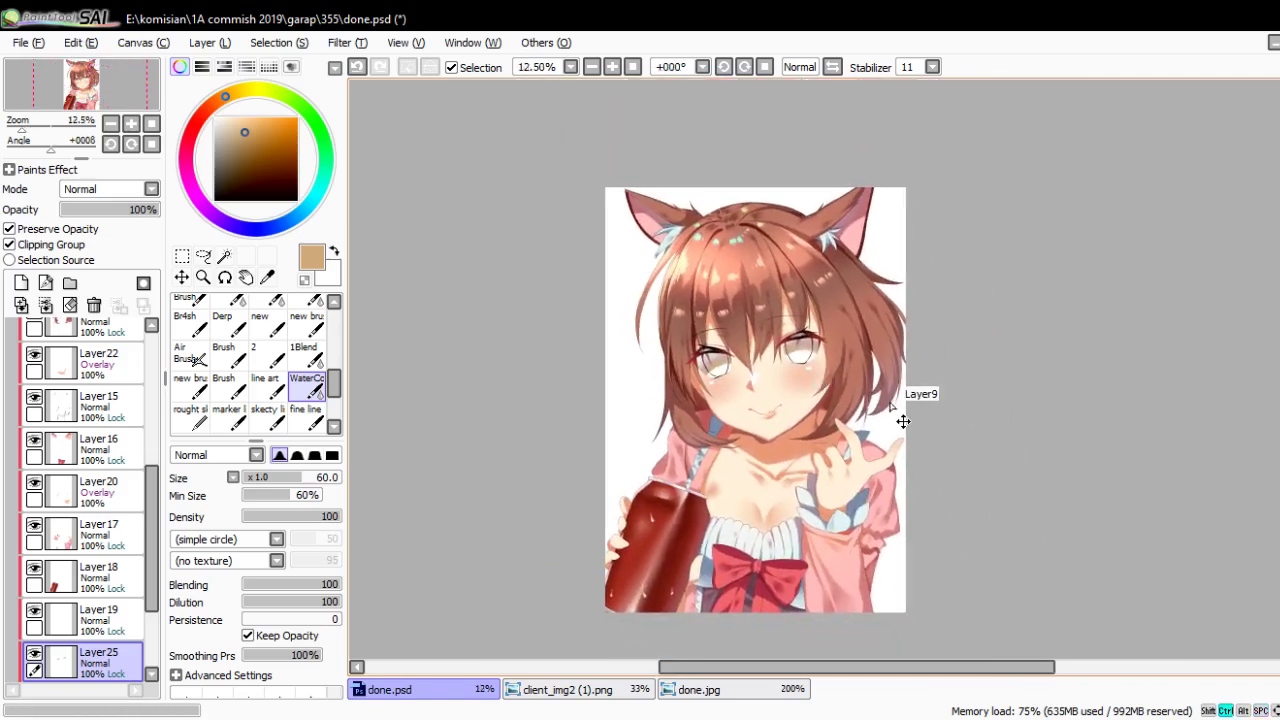
click(537, 690)
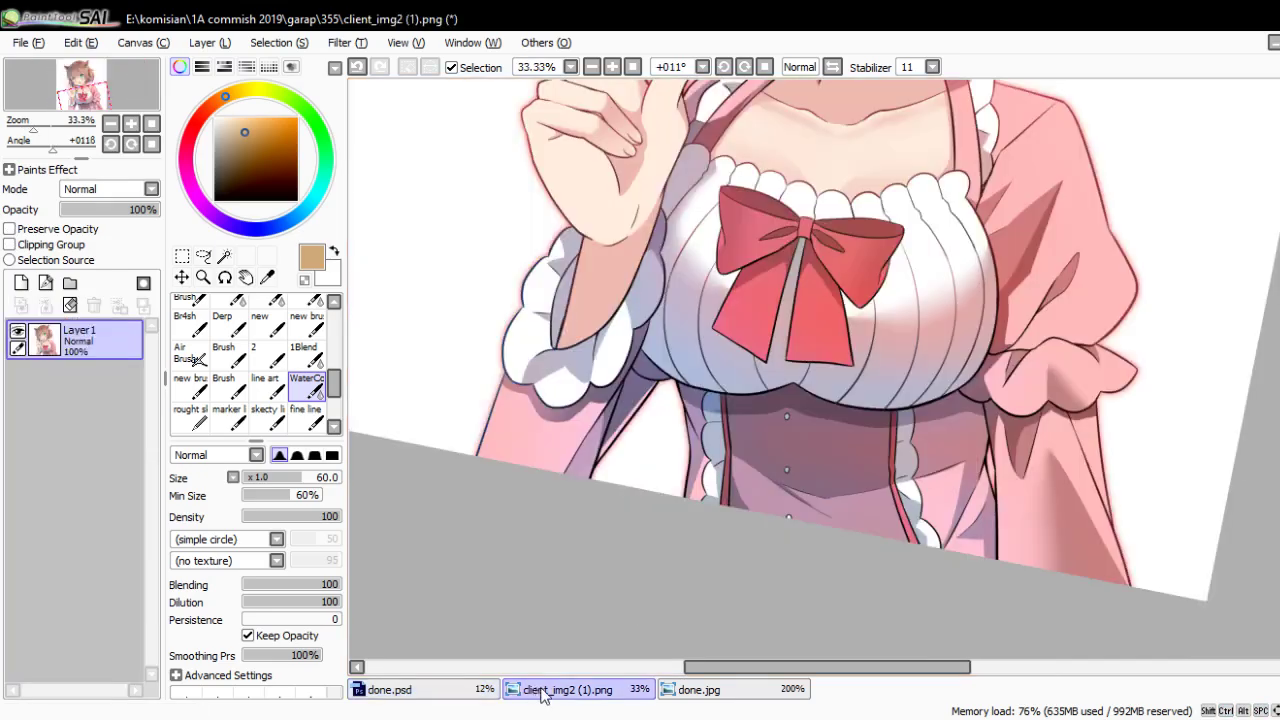
scroll(818, 284, up, 2)
scroll(810, 300, up, 2)
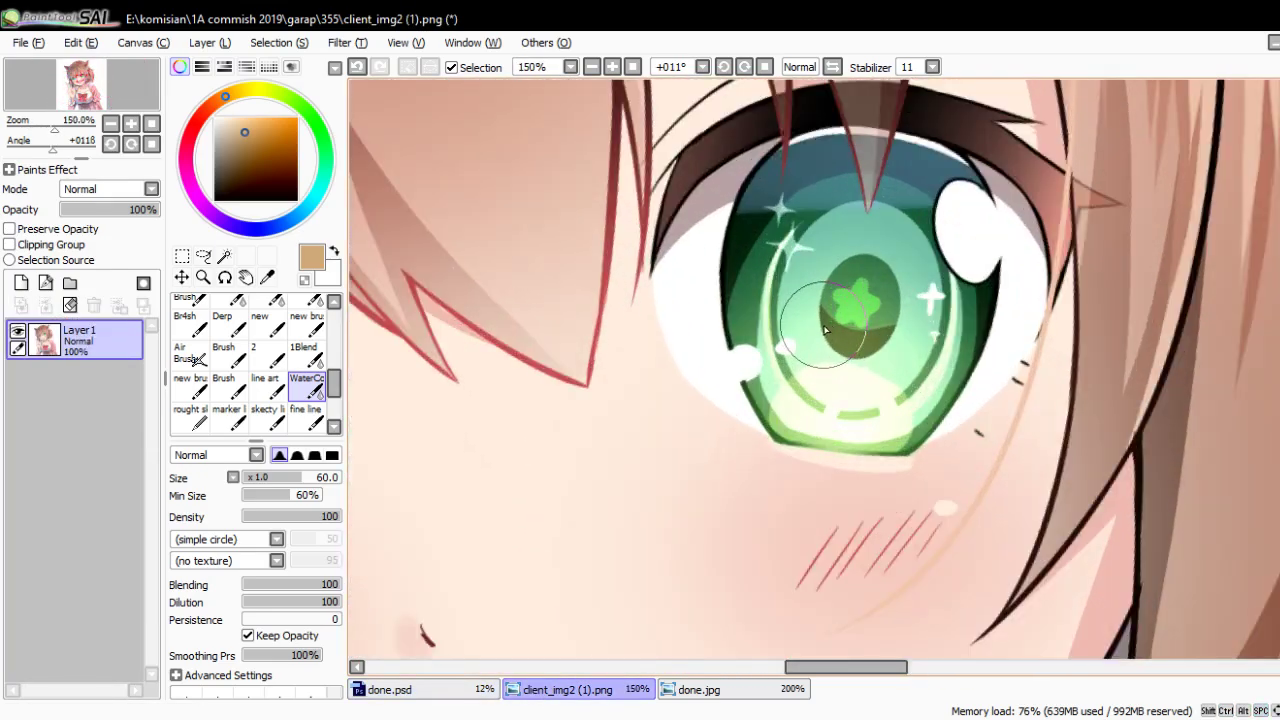
key(e)
alt+click(757, 316)
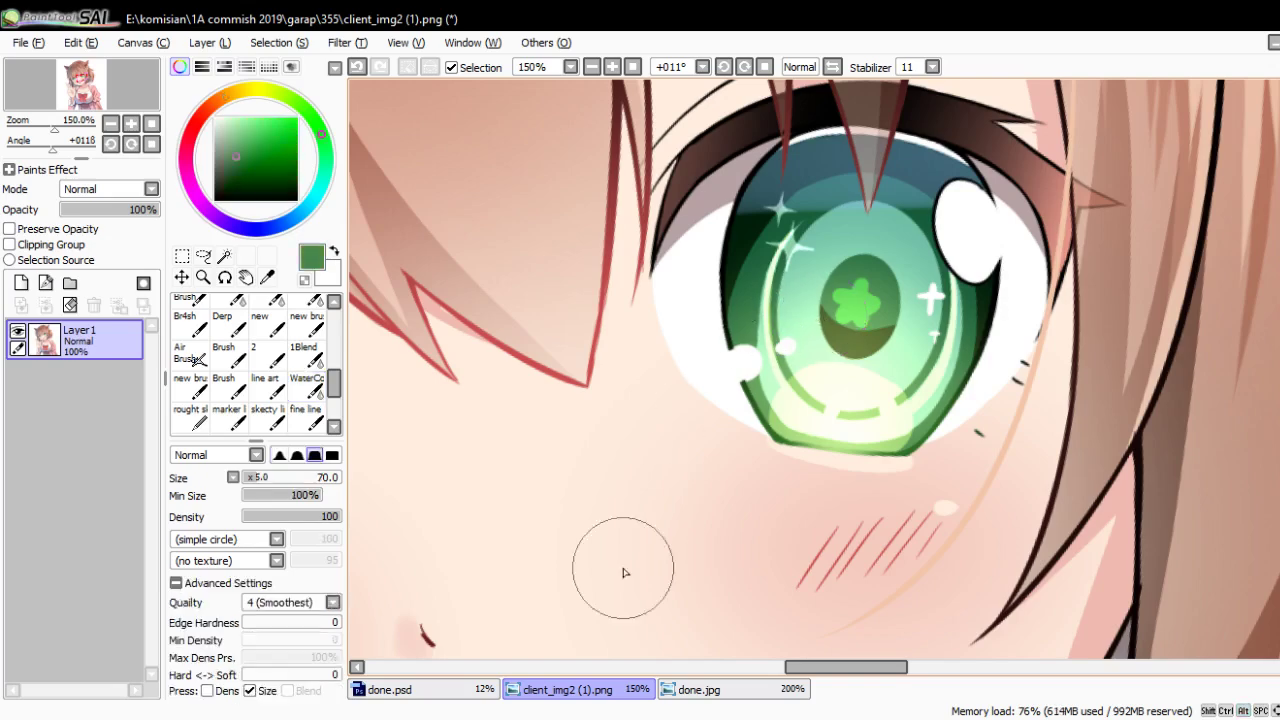
click(466, 690)
Add Layer 26 and fill both irises with flat green
click(21, 283)
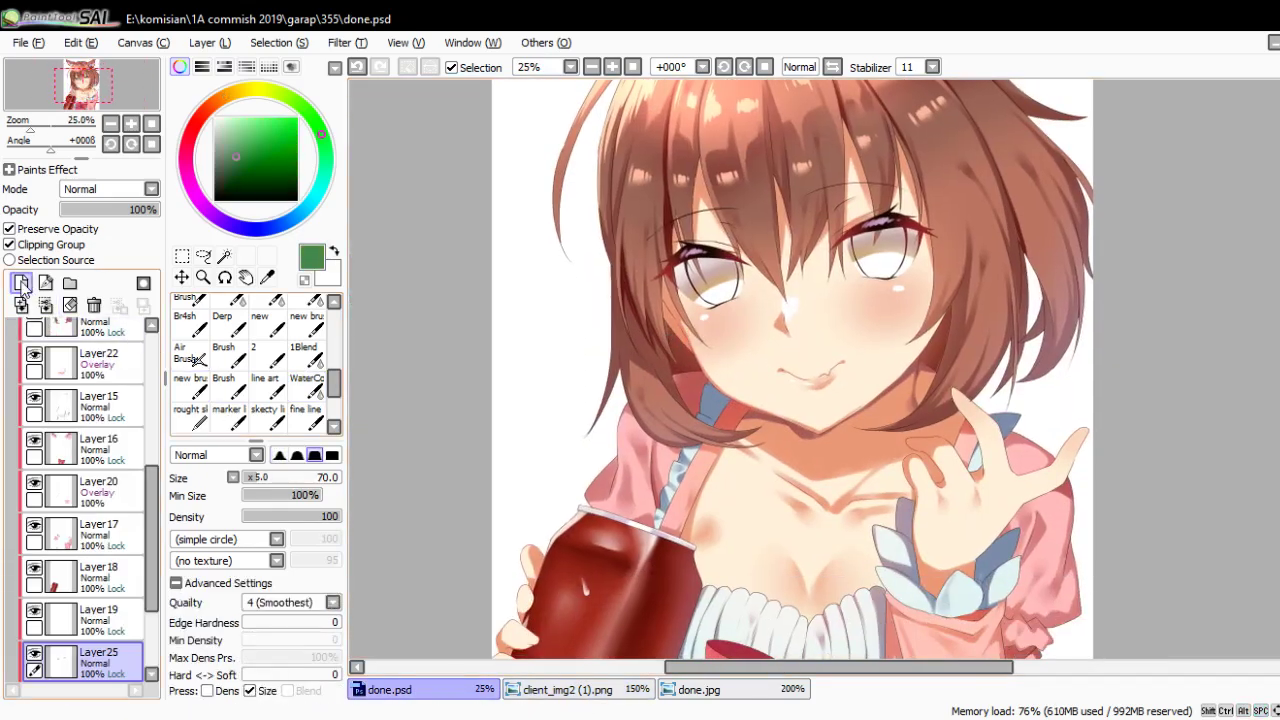
scroll(543, 420, down, 1)
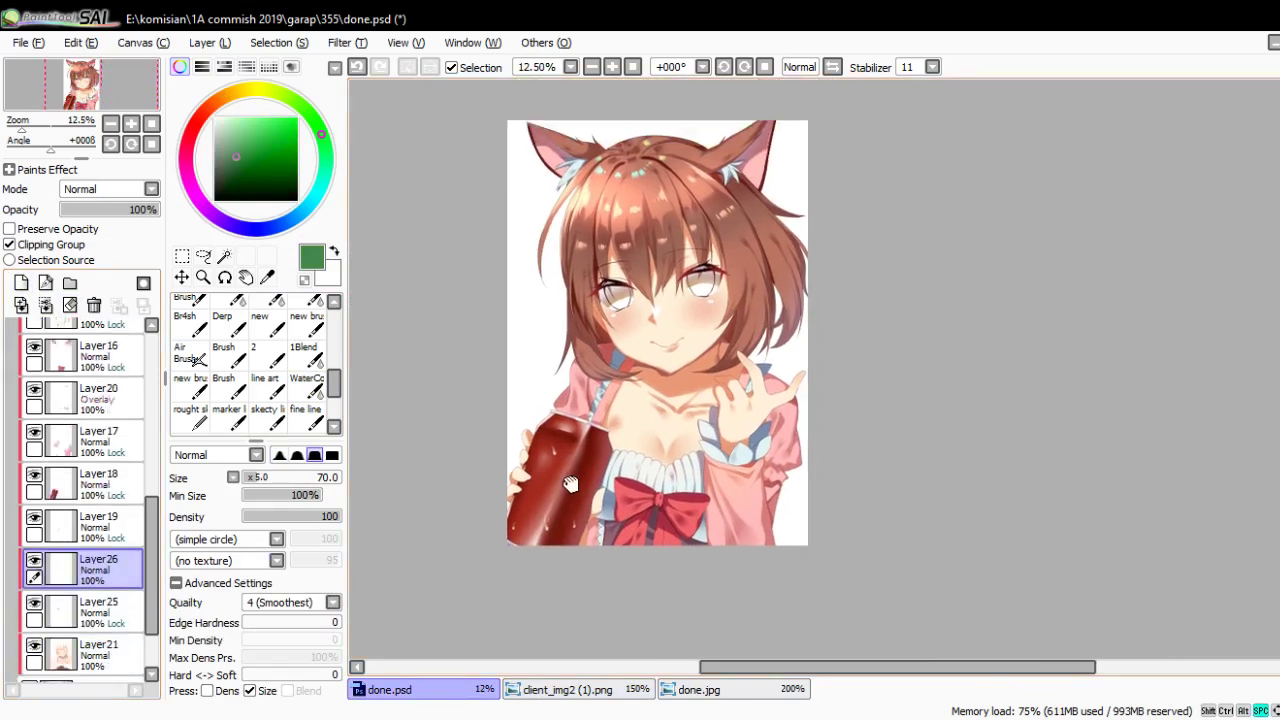
scroll(690, 310, up, 5)
scroll(731, 376, up, 2)
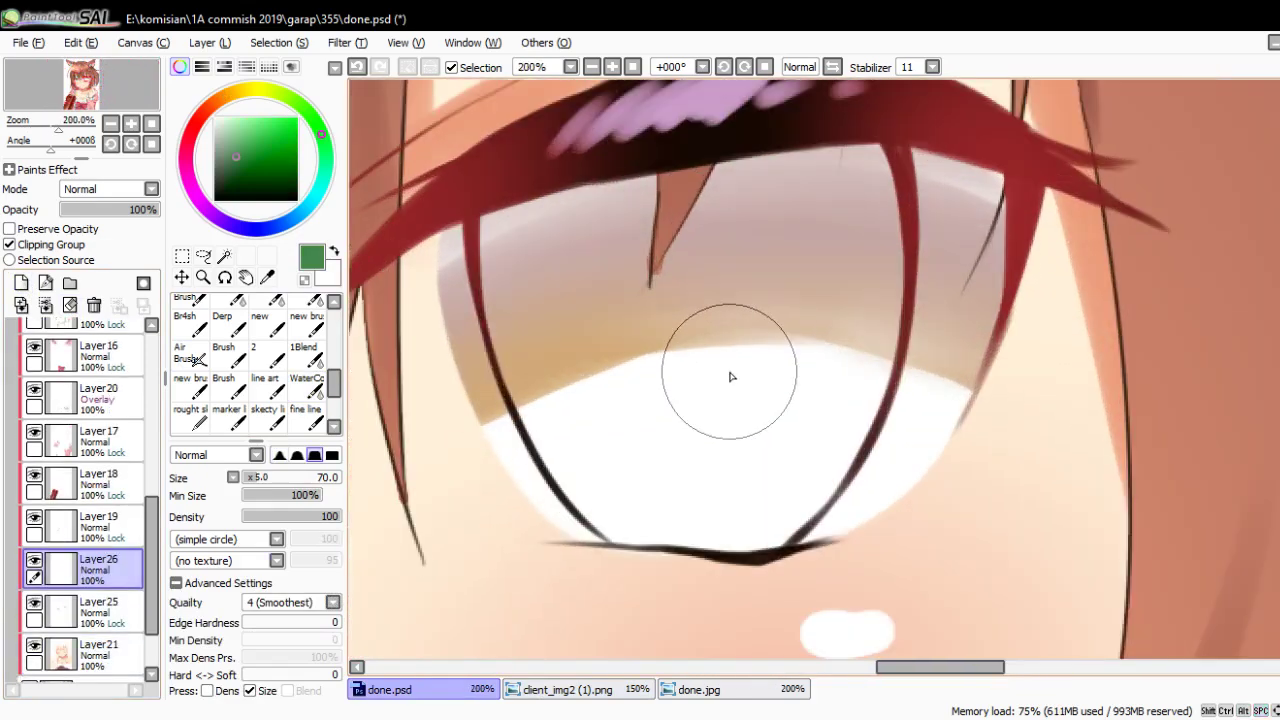
mouse_move(578, 249)
mouse_down()
mouse_move(536, 210)
mouse_move(581, 405)
mouse_move(644, 491)
mouse_move(737, 479)
mouse_move(742, 496)
mouse_move(769, 461)
mouse_move(635, 207)
mouse_move(712, 346)
mouse_move(760, 352)
mouse_move(729, 490)
mouse_move(674, 487)
mouse_move(700, 250)
mouse_move(780, 176)
mouse_up()
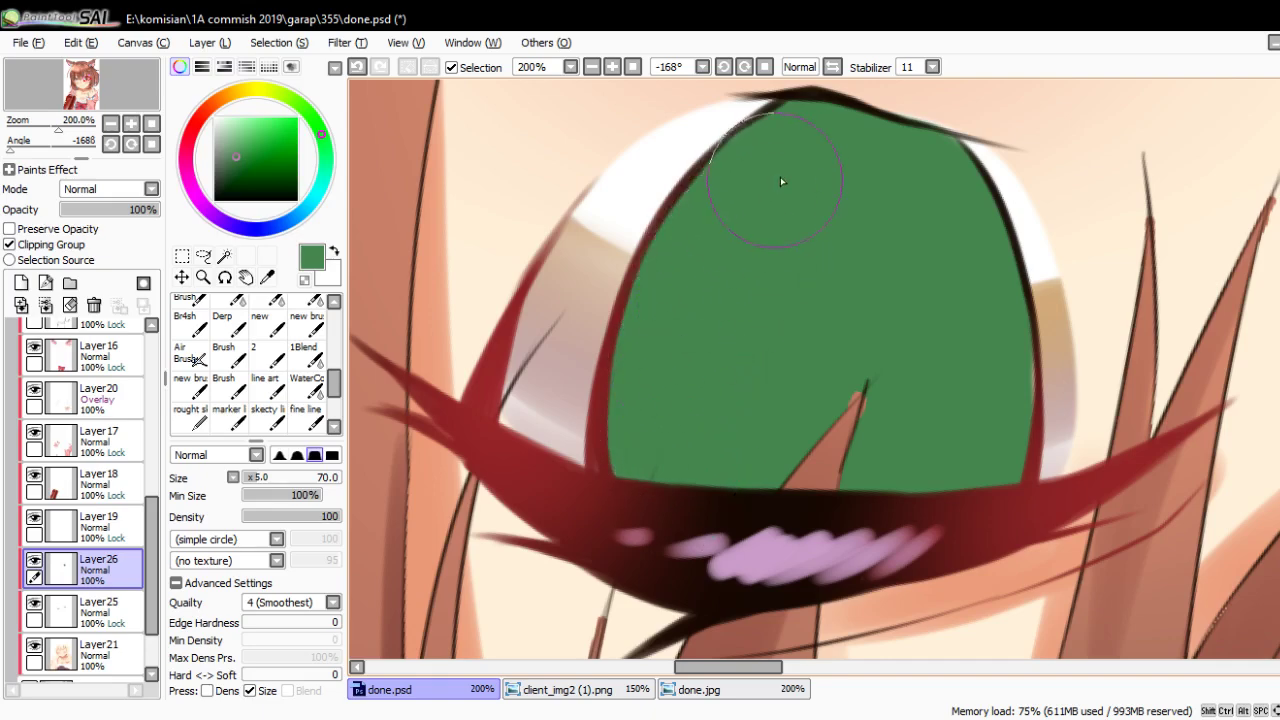
scroll(782, 196, down, 3)
mouse_move(843, 243)
mouse_down()
mouse_move(706, 380)
mouse_move(638, 317)
mouse_move(641, 272)
mouse_move(594, 423)
mouse_move(633, 294)
mouse_move(675, 238)
mouse_move(764, 431)
mouse_up()
scroll(706, 380, up, 3)
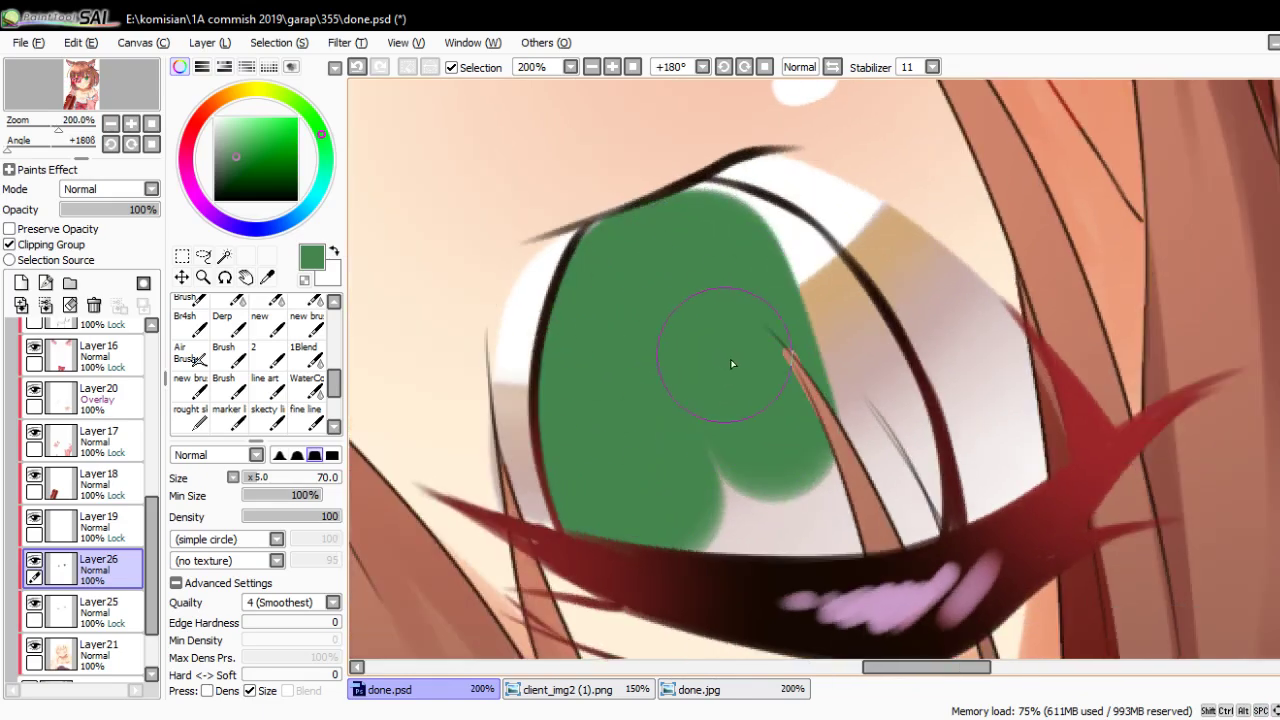
mouse_move(731, 362)
mouse_down()
mouse_move(809, 366)
mouse_move(829, 306)
mouse_move(757, 323)
mouse_move(731, 174)
mouse_move(680, 400)
mouse_move(716, 308)
mouse_move(714, 383)
mouse_move(769, 467)
mouse_move(813, 480)
mouse_up()
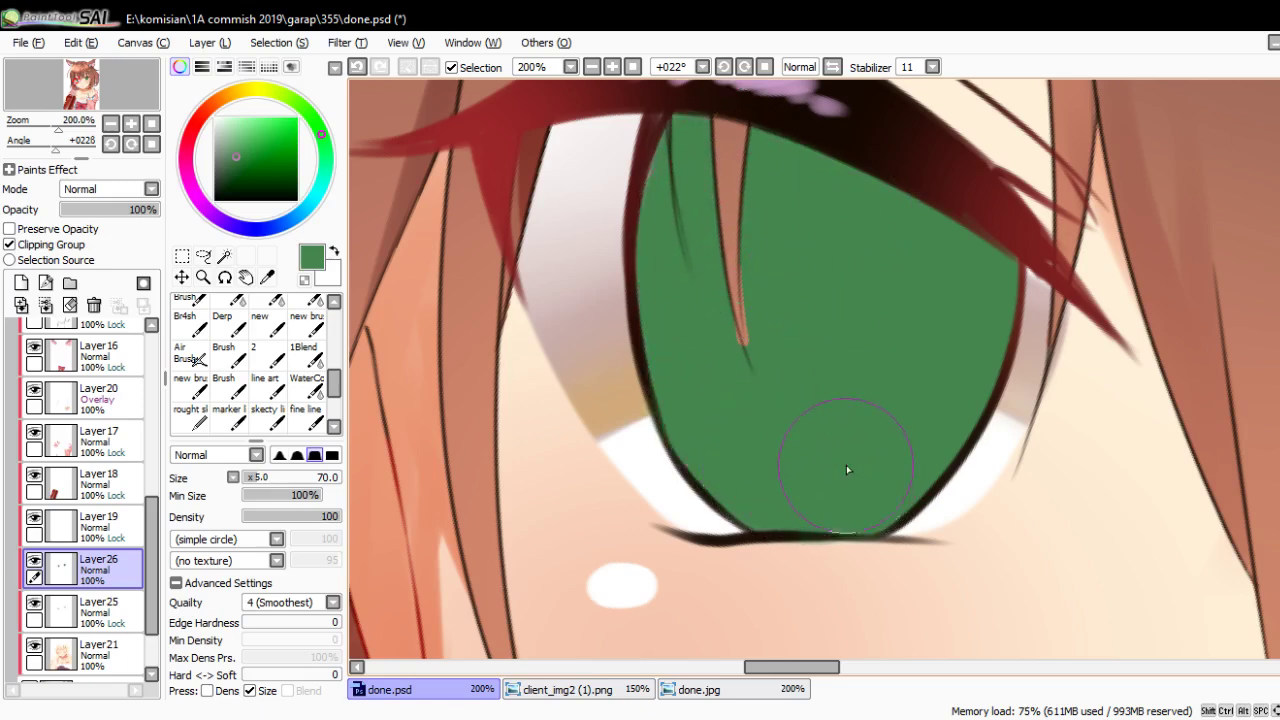
scroll(846, 455, down, 1)
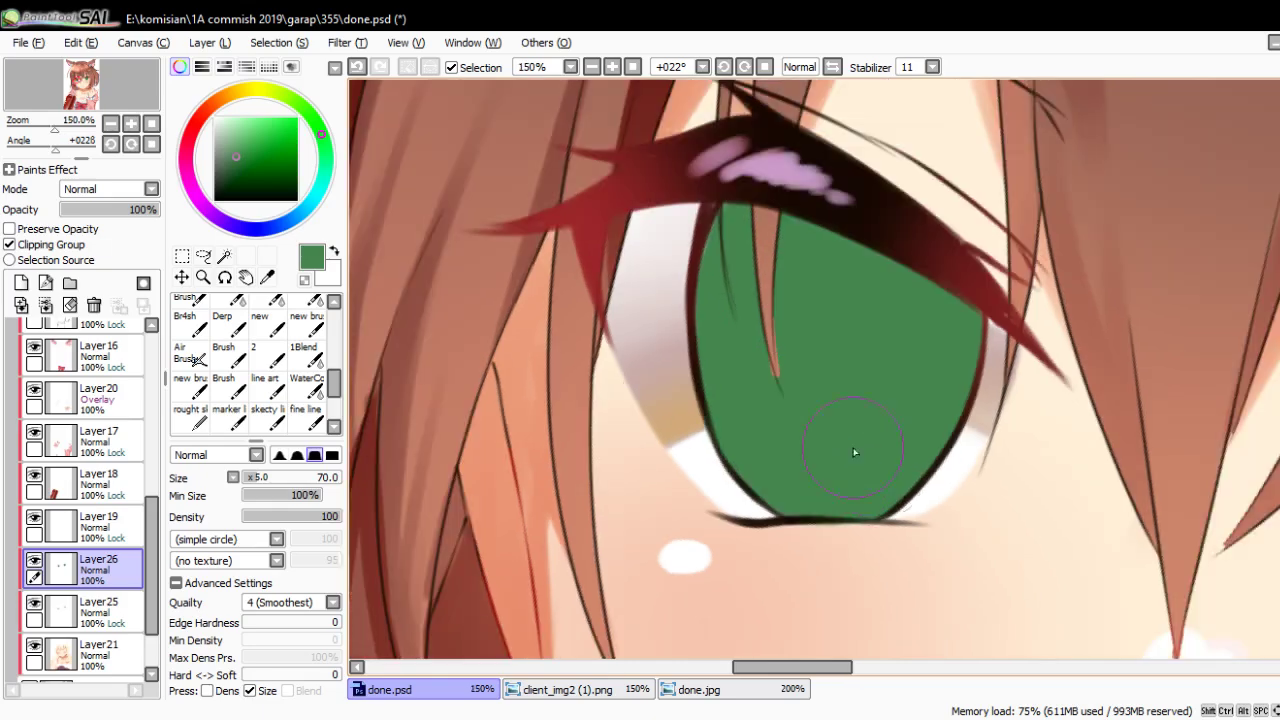
Enable Preserve Opacity, switch to a firmer brush and test a darker green shading stroke
click(27, 233)
scroll(814, 377, down, 2)
click(266, 385)
drag(457, 287, 537, 247)
scroll(701, 322, up, 1)
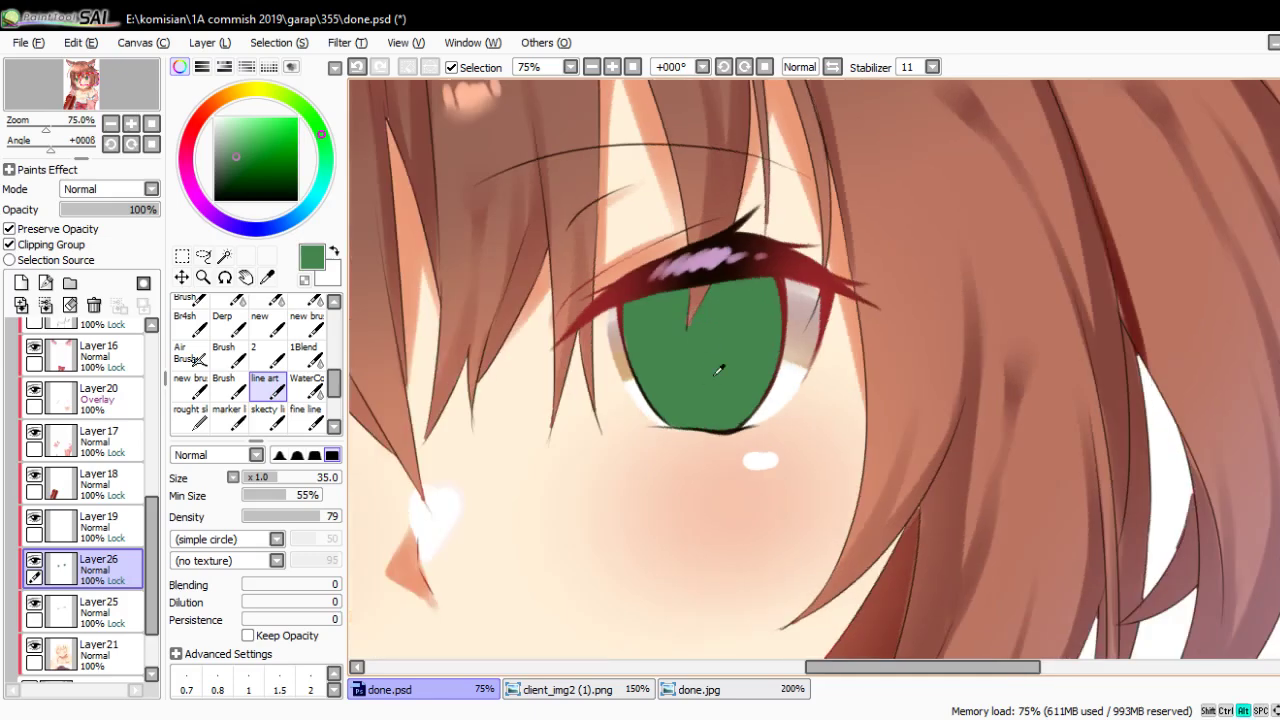
key(Delete)
key(Delete)
click(240, 168)
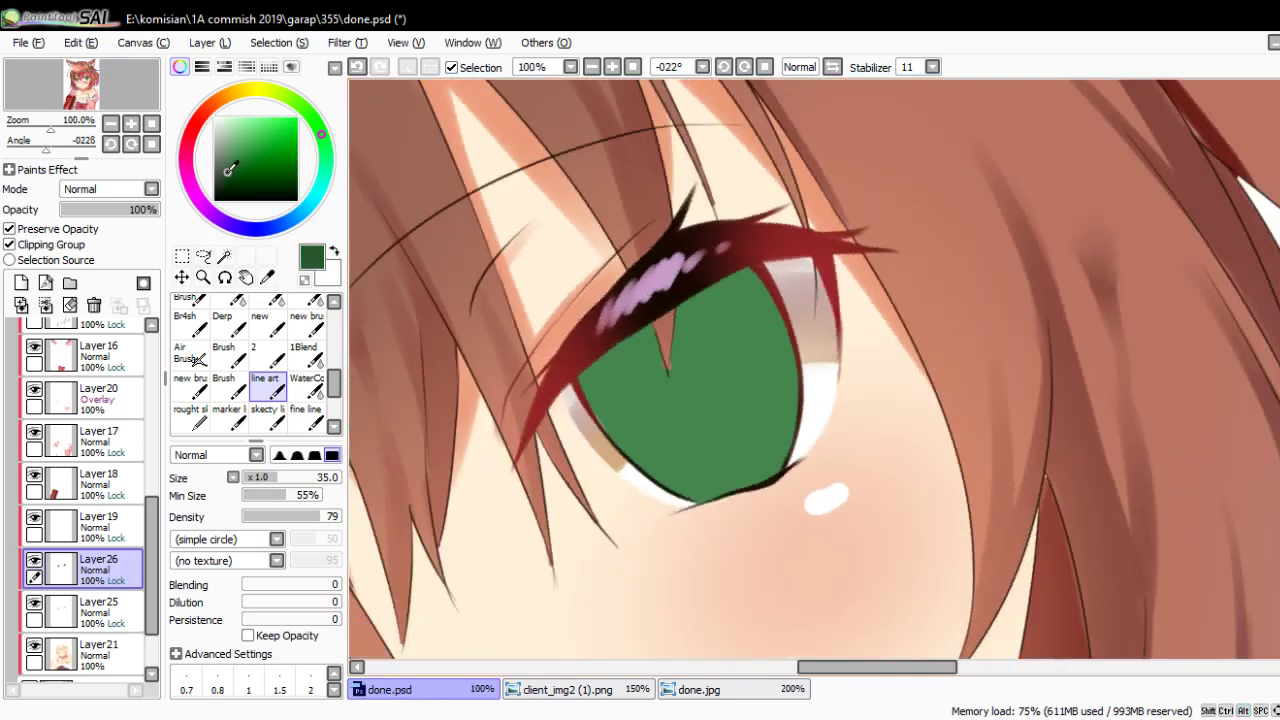
key(Delete)
key(bracketright)
key(bracketright)
drag(673, 519, 777, 349)
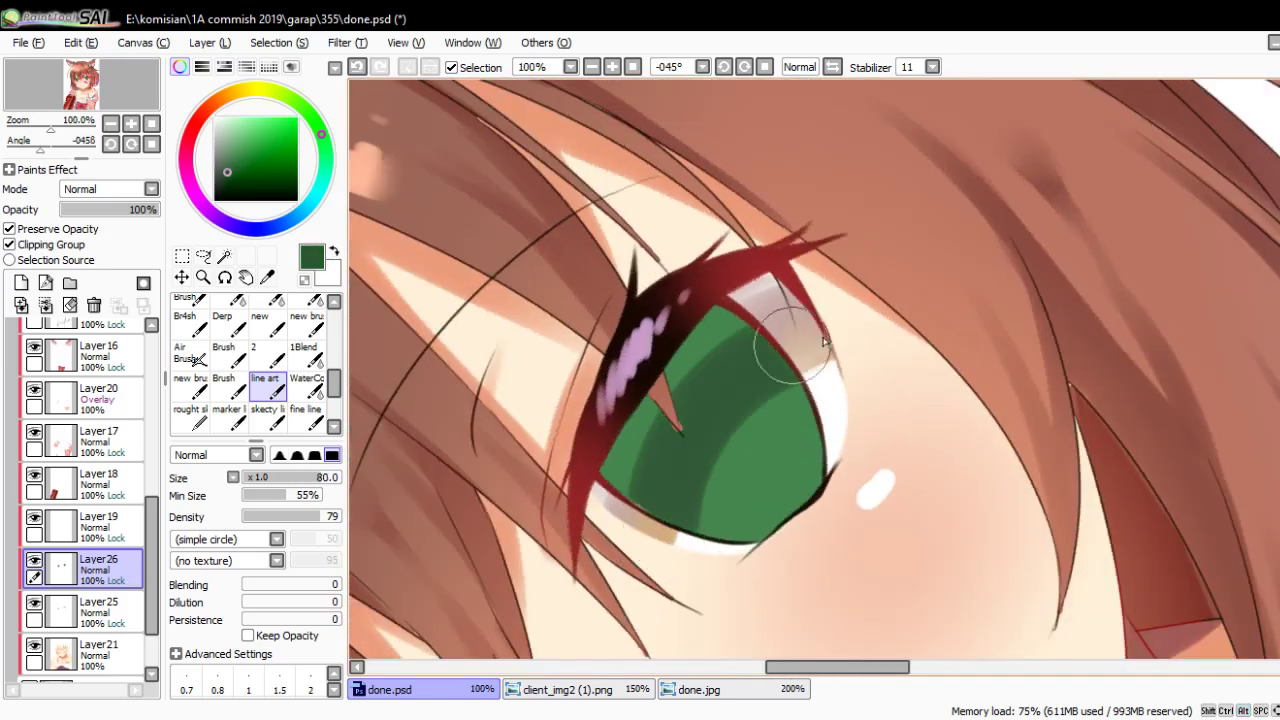
key(ctrl+z)
key(ctrl+z)
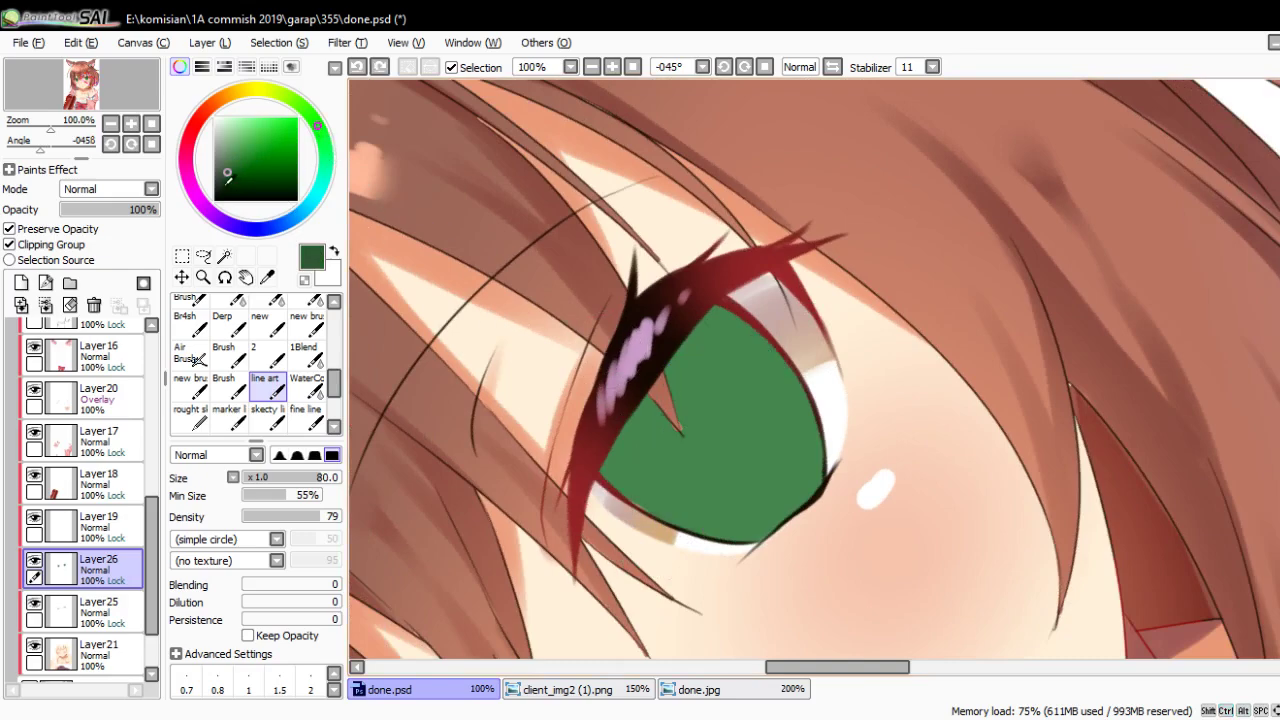
Shade the upper iris with deeper green, leaving a lighter area on the right
click(226, 180)
drag(670, 535, 785, 357)
key(ctrl+z)
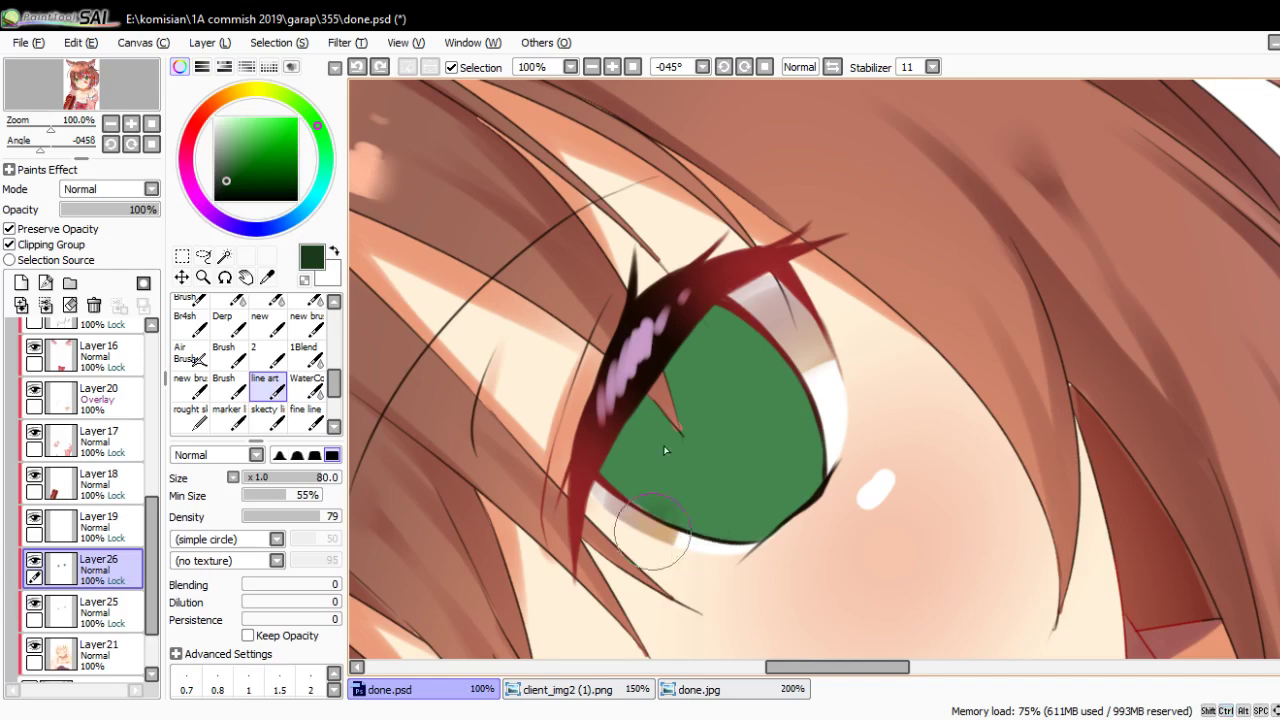
mouse_move(652, 530)
mouse_down()
mouse_move(757, 357)
mouse_move(777, 250)
mouse_up()
drag(619, 548, 714, 371)
drag(586, 457, 690, 325)
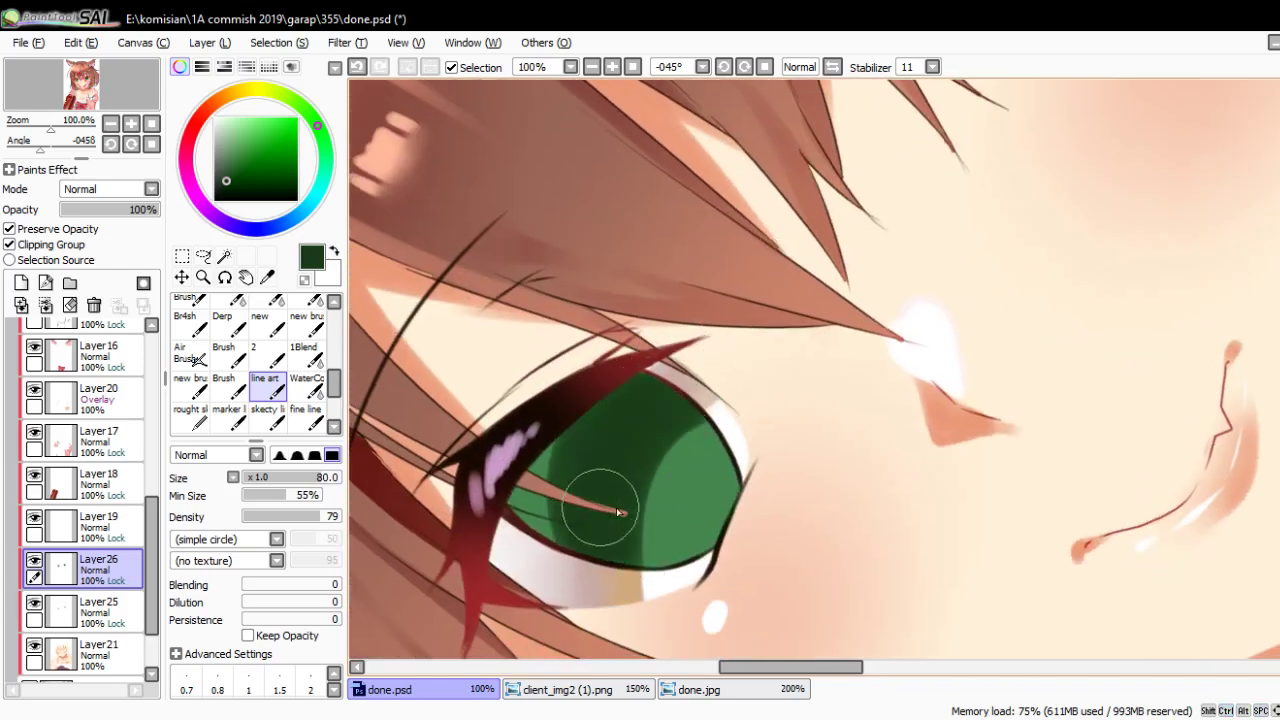
drag(619, 512, 729, 380)
Paint a lighter green patch on the lower half of the iris
alt+click(666, 374)
click(234, 134)
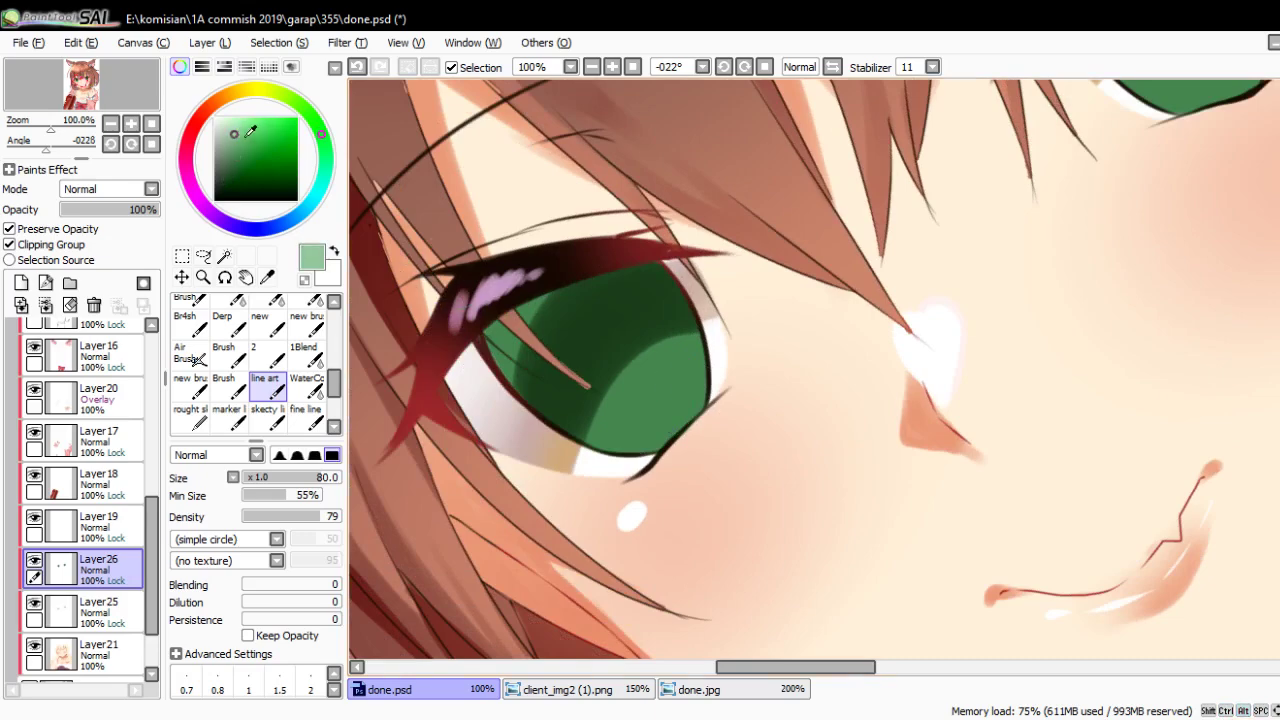
mouse_move(690, 425)
mouse_down()
mouse_move(660, 405)
mouse_move(676, 413)
mouse_move(851, 343)
mouse_up()
drag(780, 234, 745, 231)
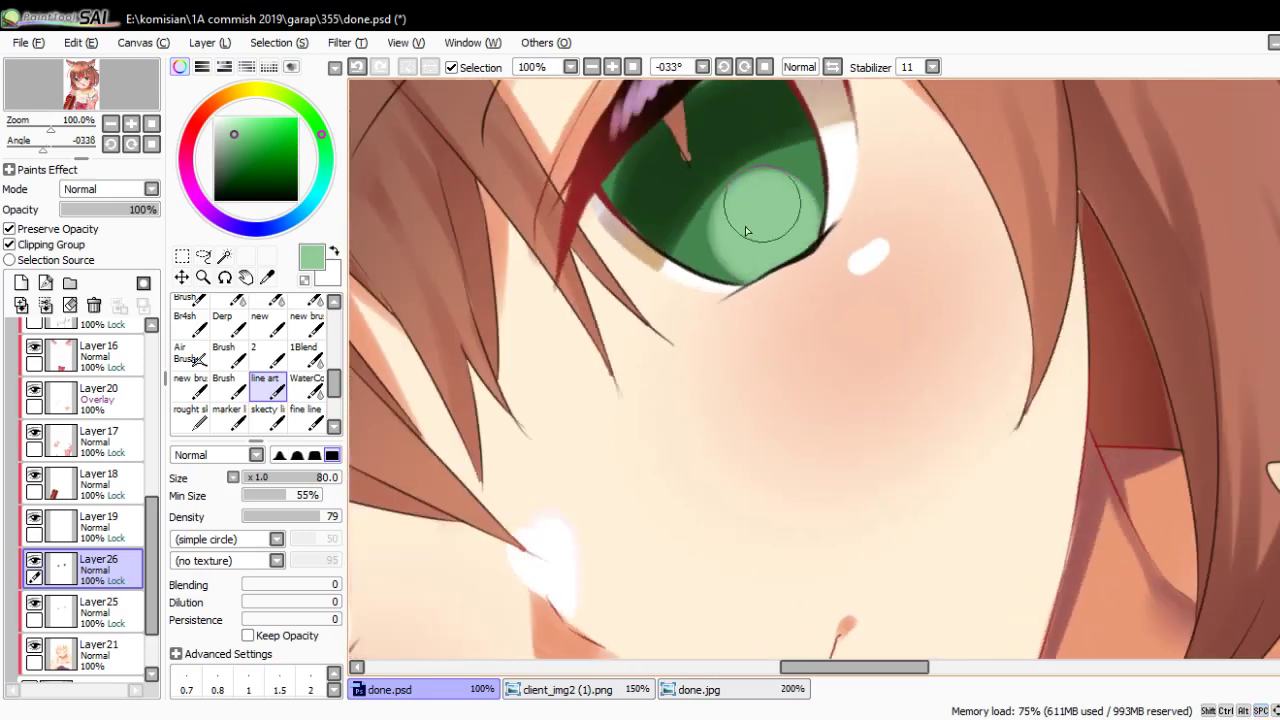
scroll(759, 215, down, 1)
scroll(759, 215, down, 4)
key(Escape)
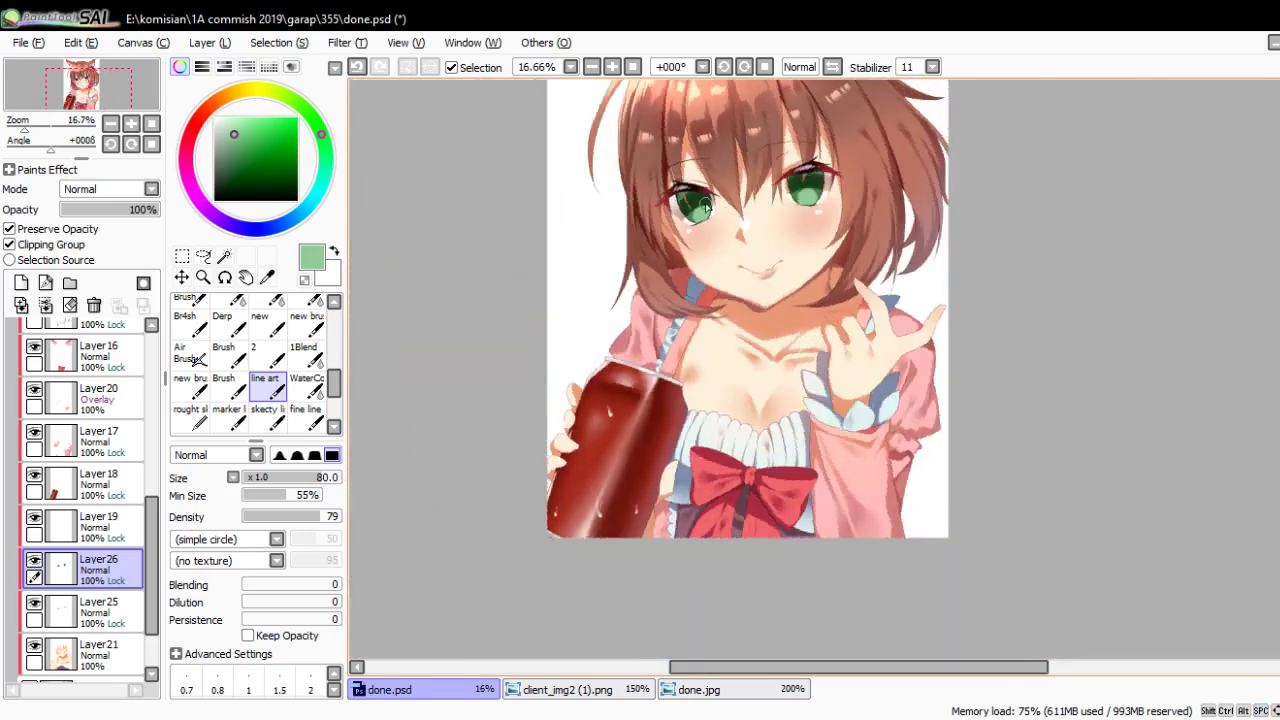
scroll(706, 207, up, 6)
Darken the upper iris and paint a larger, taller dark pupil with a smaller brush
alt+click(687, 237)
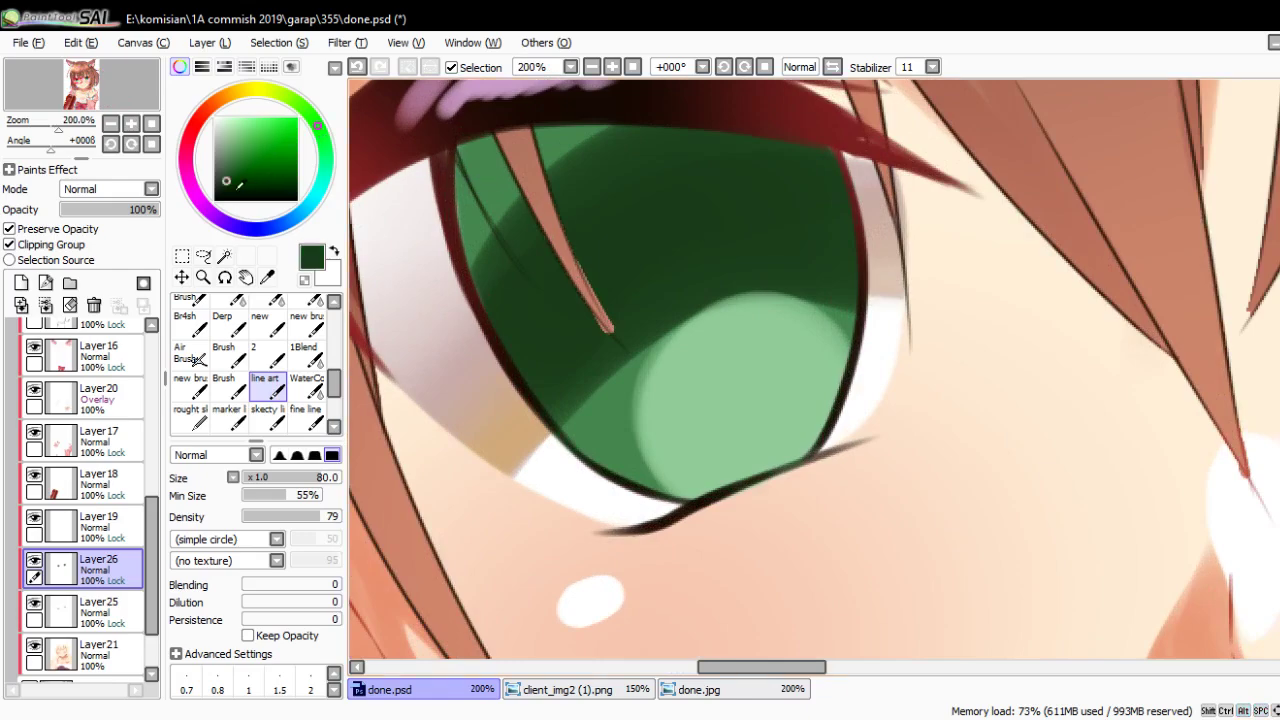
click(225, 188)
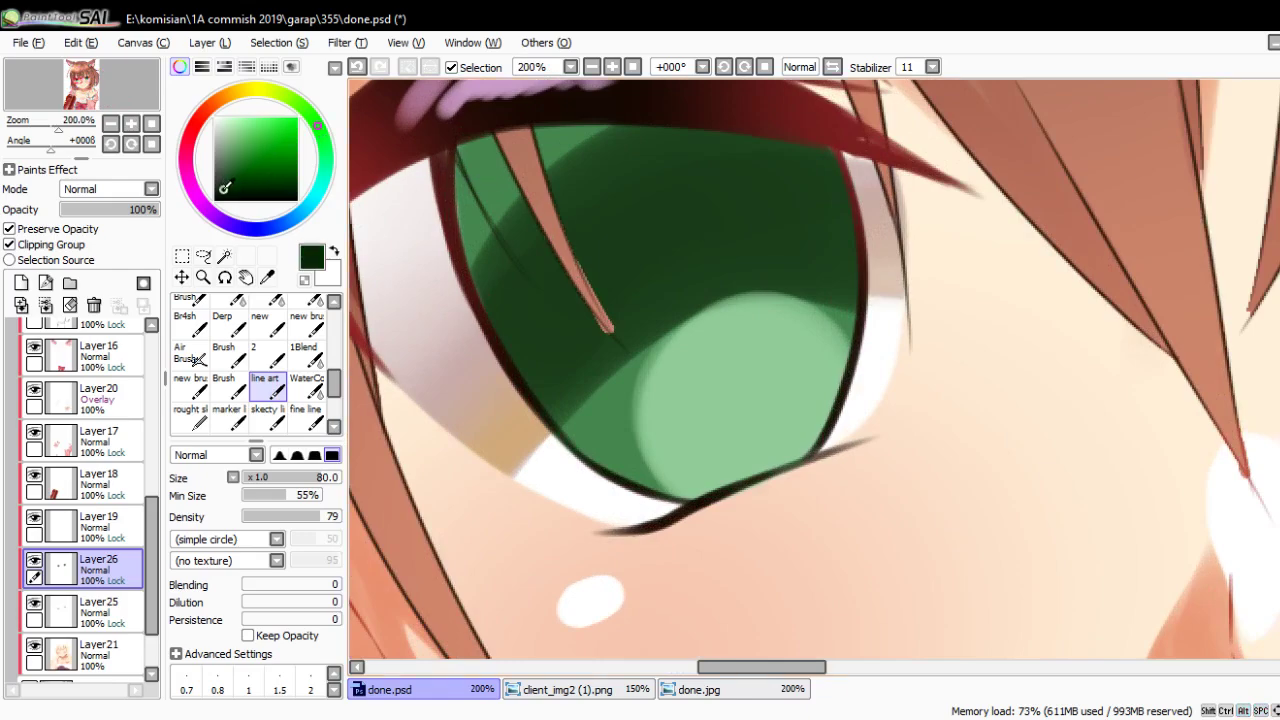
drag(689, 329, 737, 306)
key(bracketleft)
key(bracketleft)
key(bracketleft)
click(735, 295)
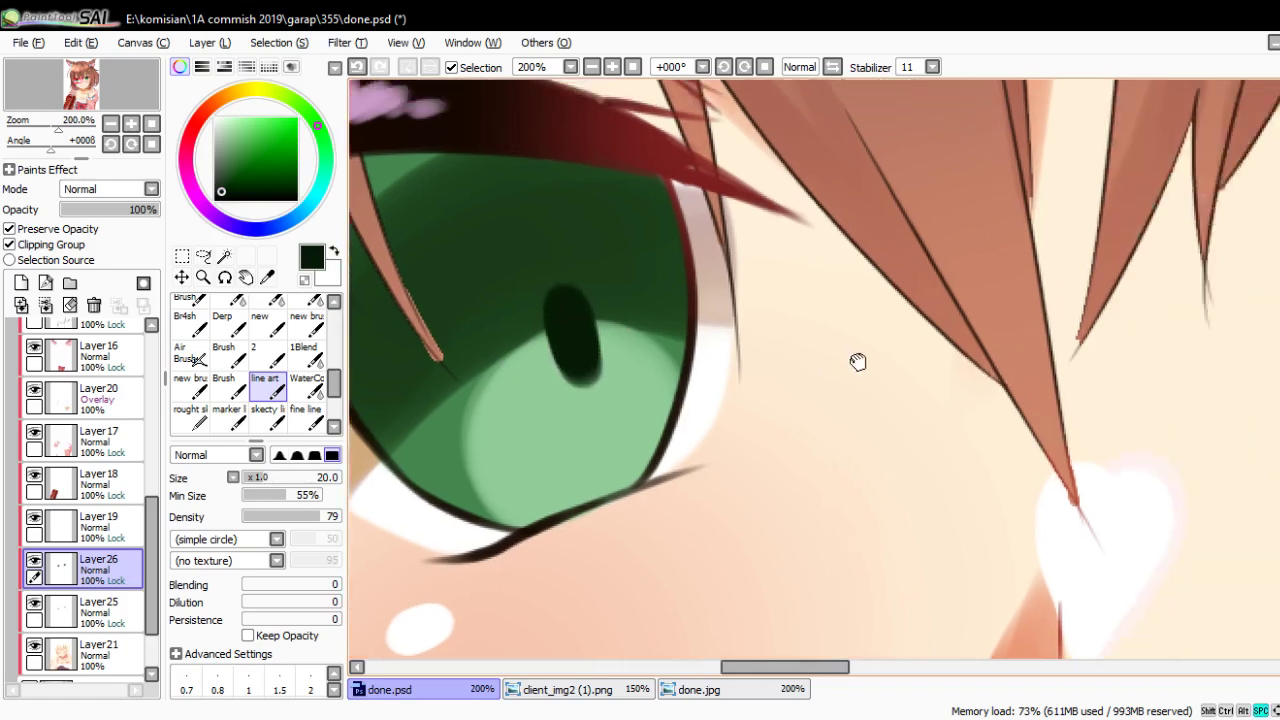
mouse_move(1150, 360)
mouse_down()
mouse_move(733, 349)
mouse_move(780, 374)
mouse_up()
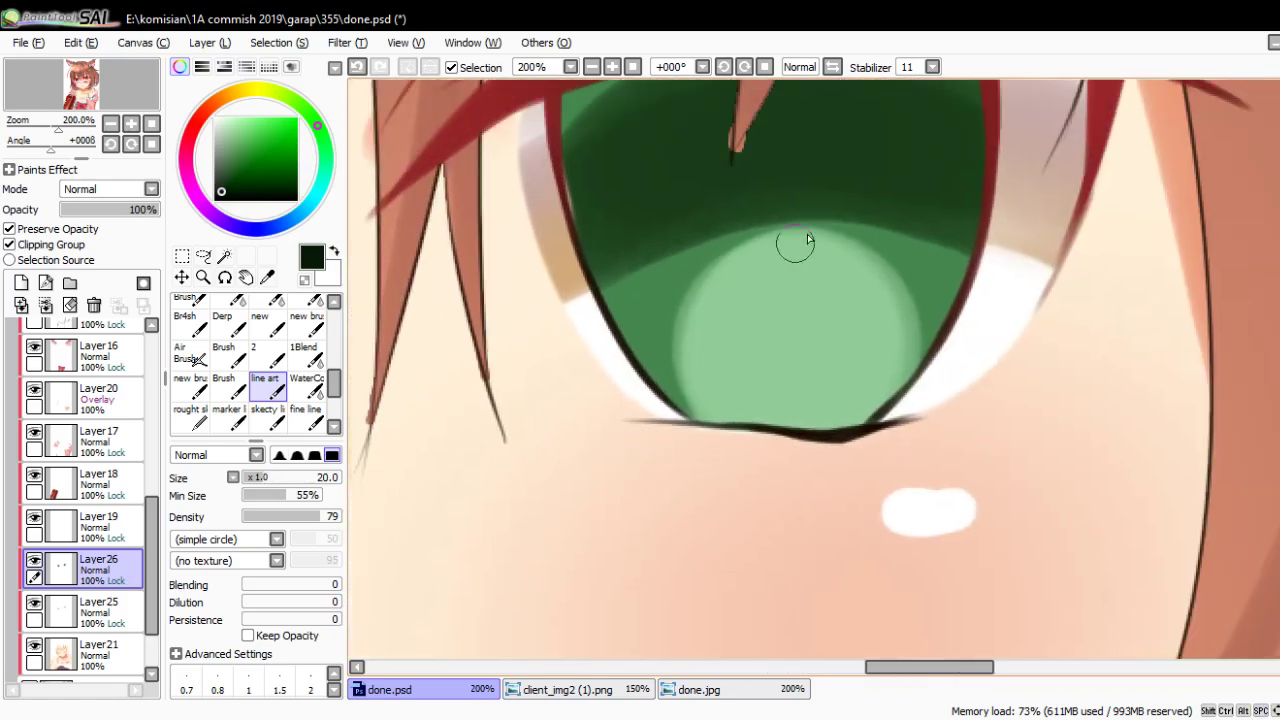
mouse_move(794, 240)
mouse_down()
mouse_move(782, 249)
mouse_move(789, 217)
mouse_up()
scroll(789, 217, down, 3)
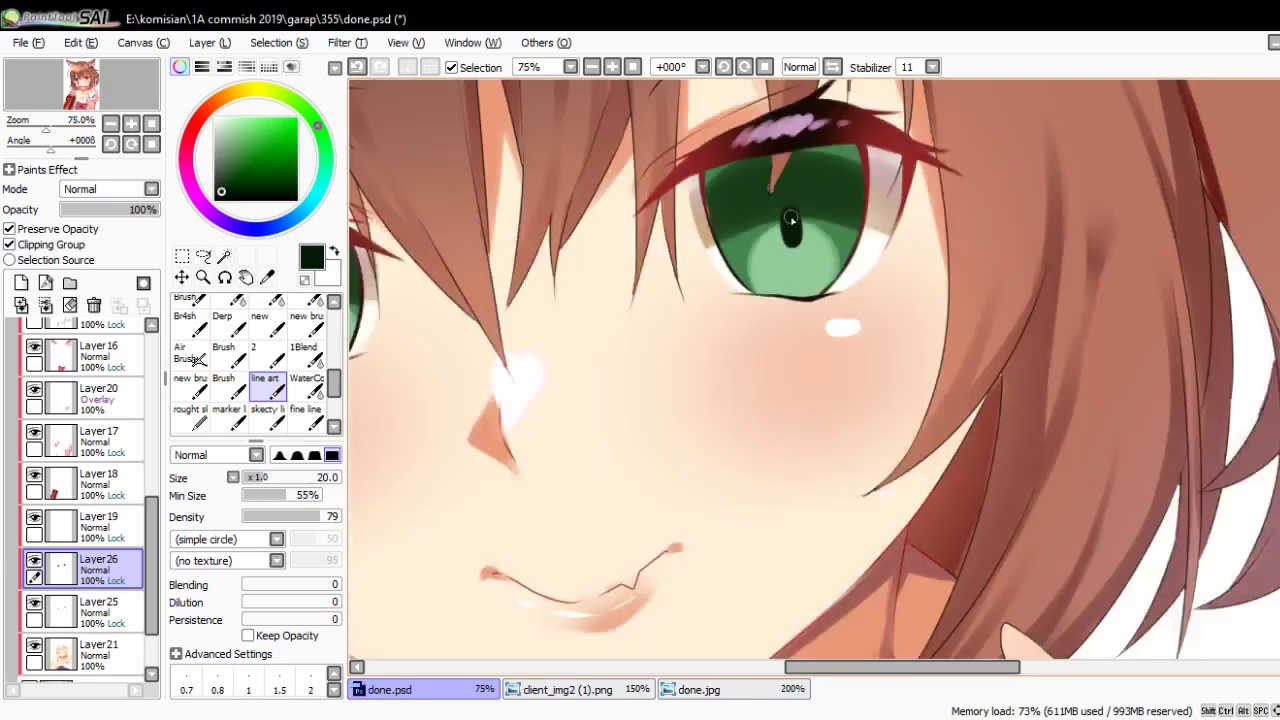
scroll(830, 328, down, 3)
scroll(830, 328, up, 4)
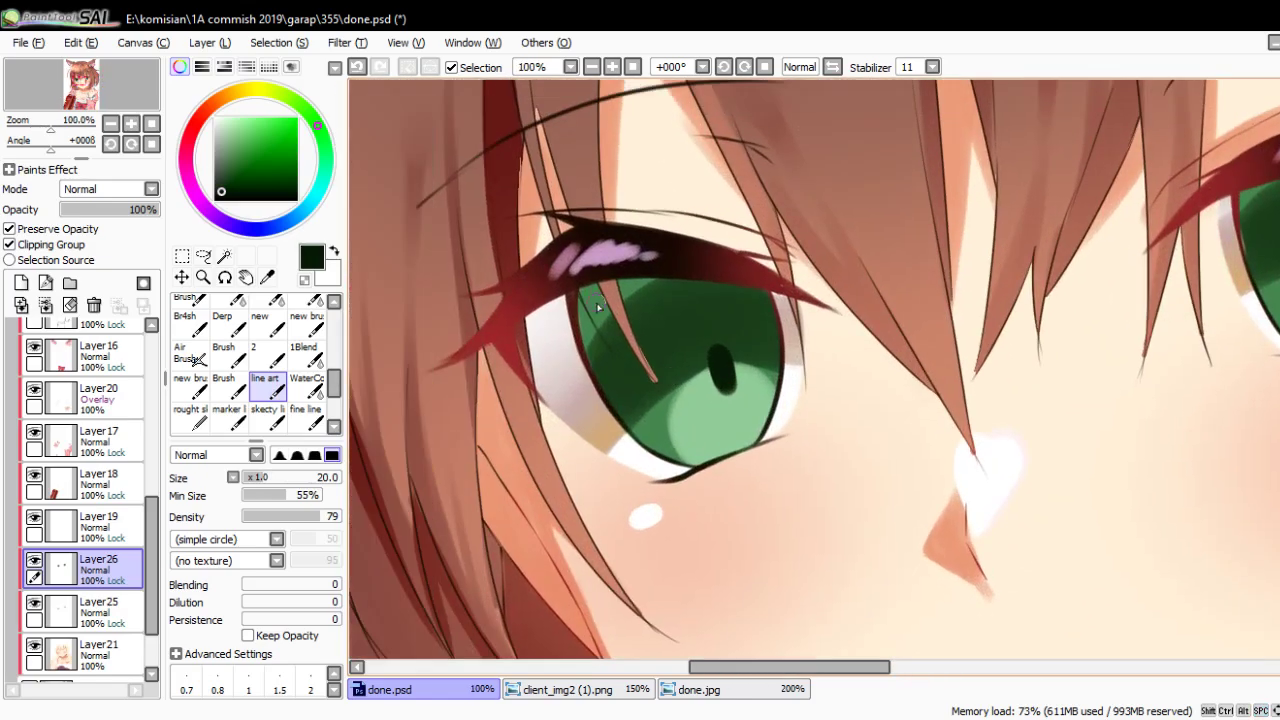
Touch up the upper-eyelash highlight in lighter pink with brush size 70, then sample the iris's light green
alt+click(607, 245)
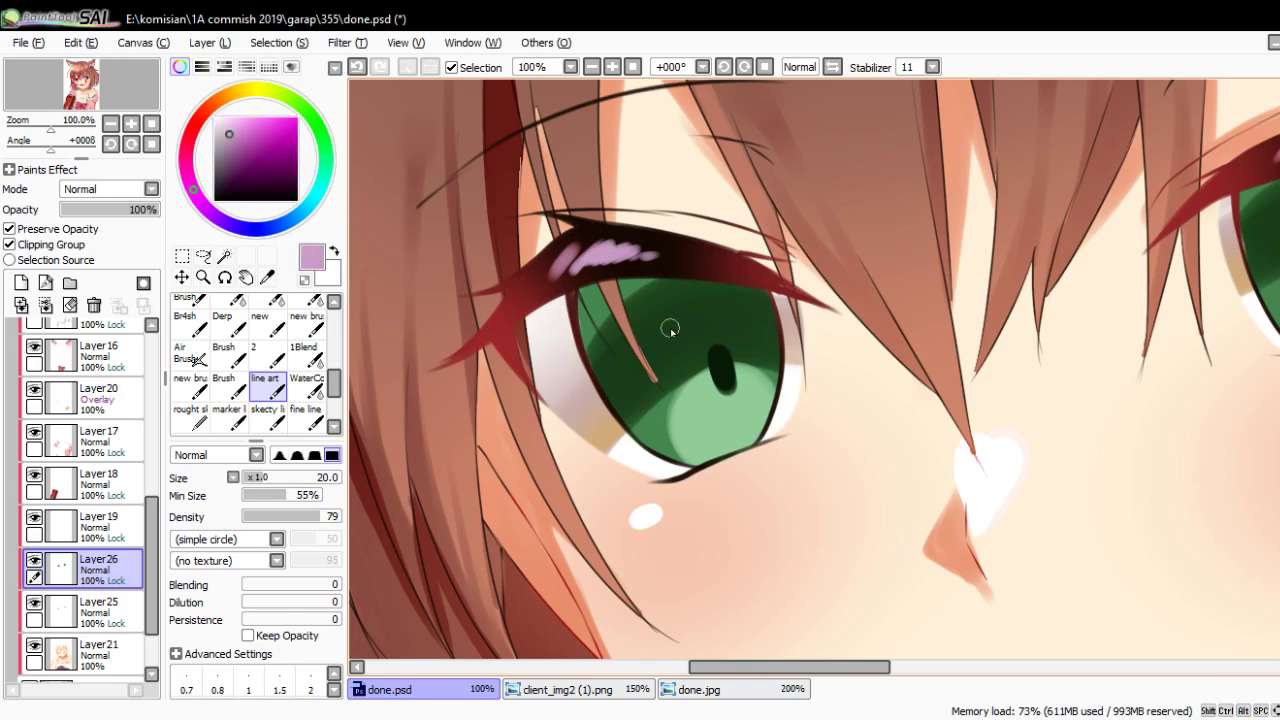
drag(700, 330, 650, 363)
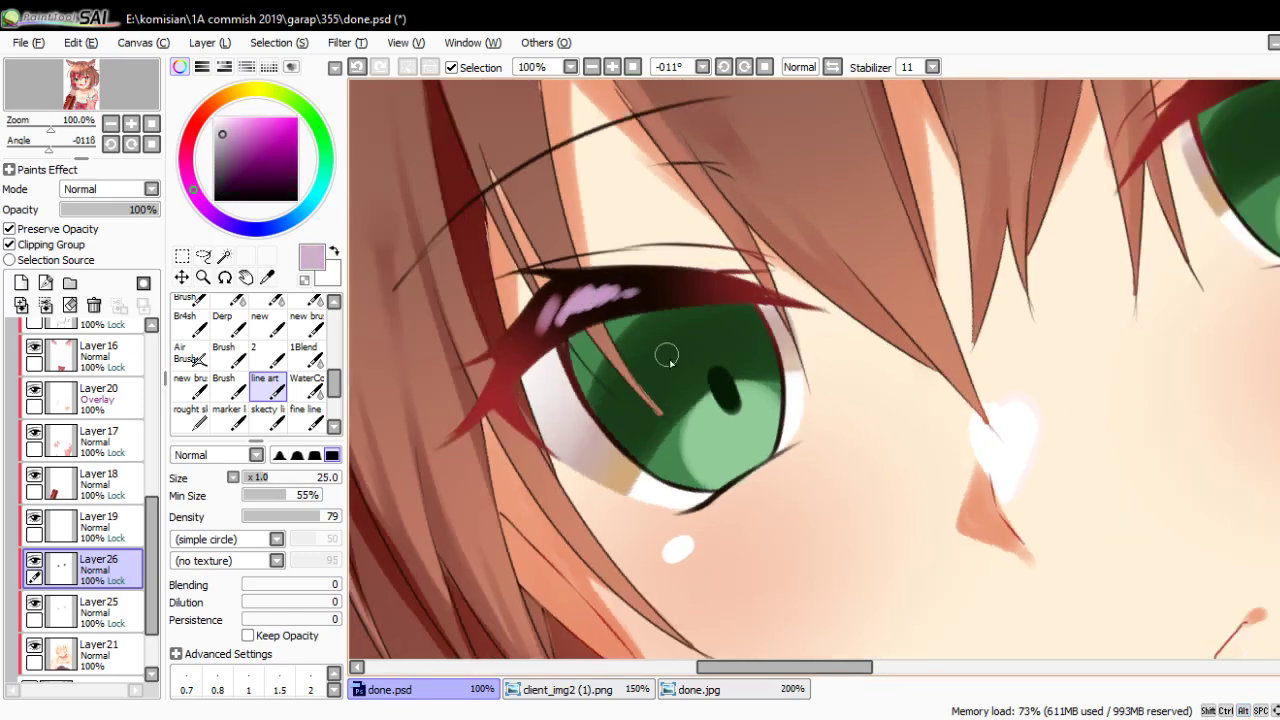
key(bracketright)
key(bracketright)
key(bracketright)
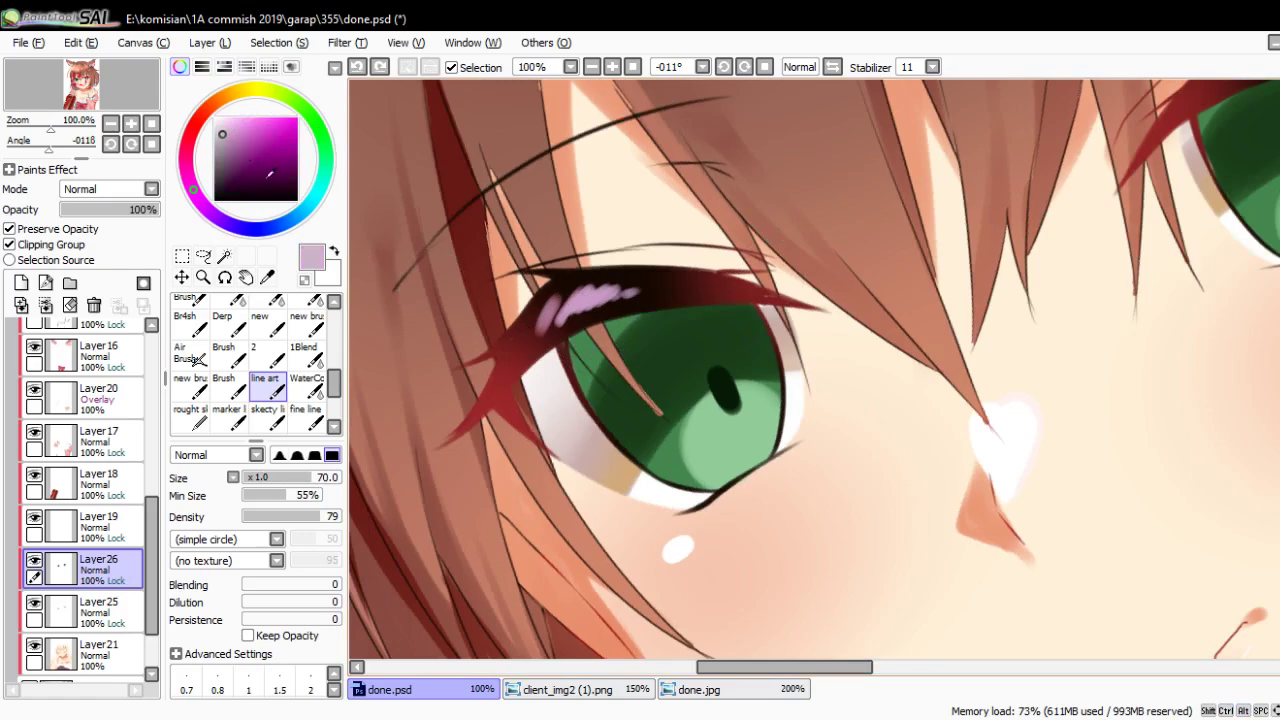
click(217, 130)
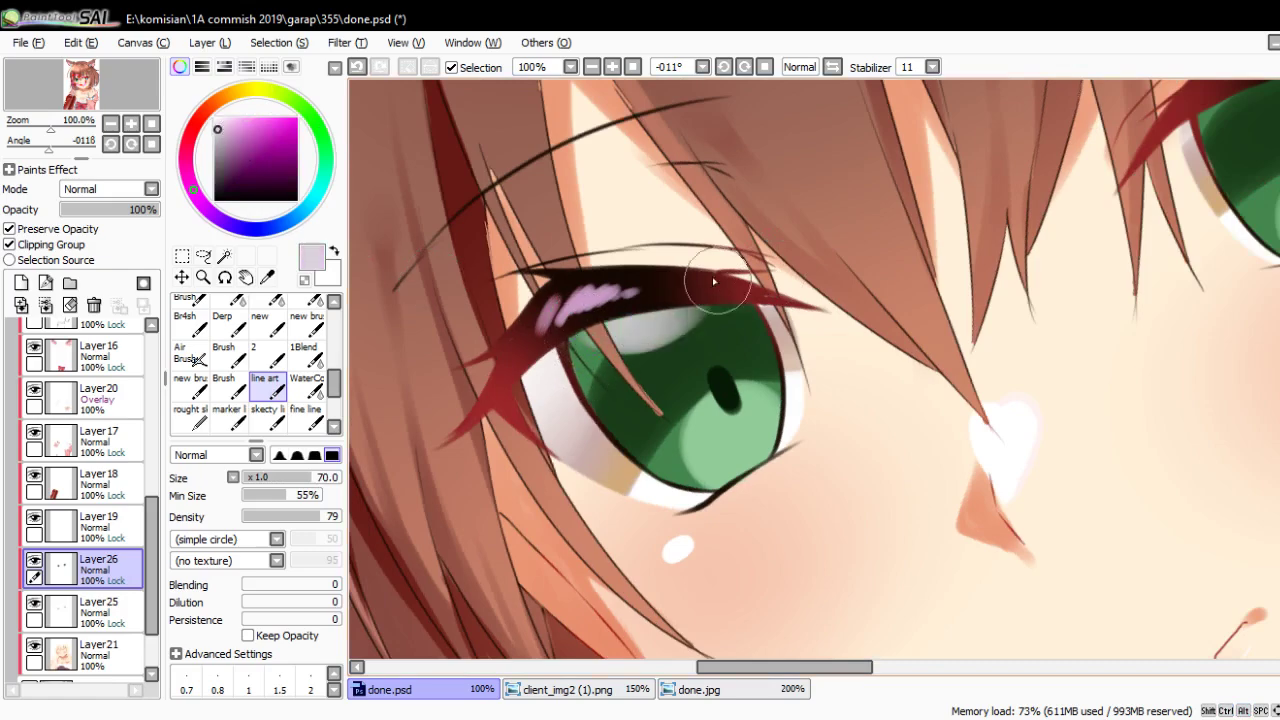
drag(600, 305, 759, 306)
scroll(855, 287, down, 2)
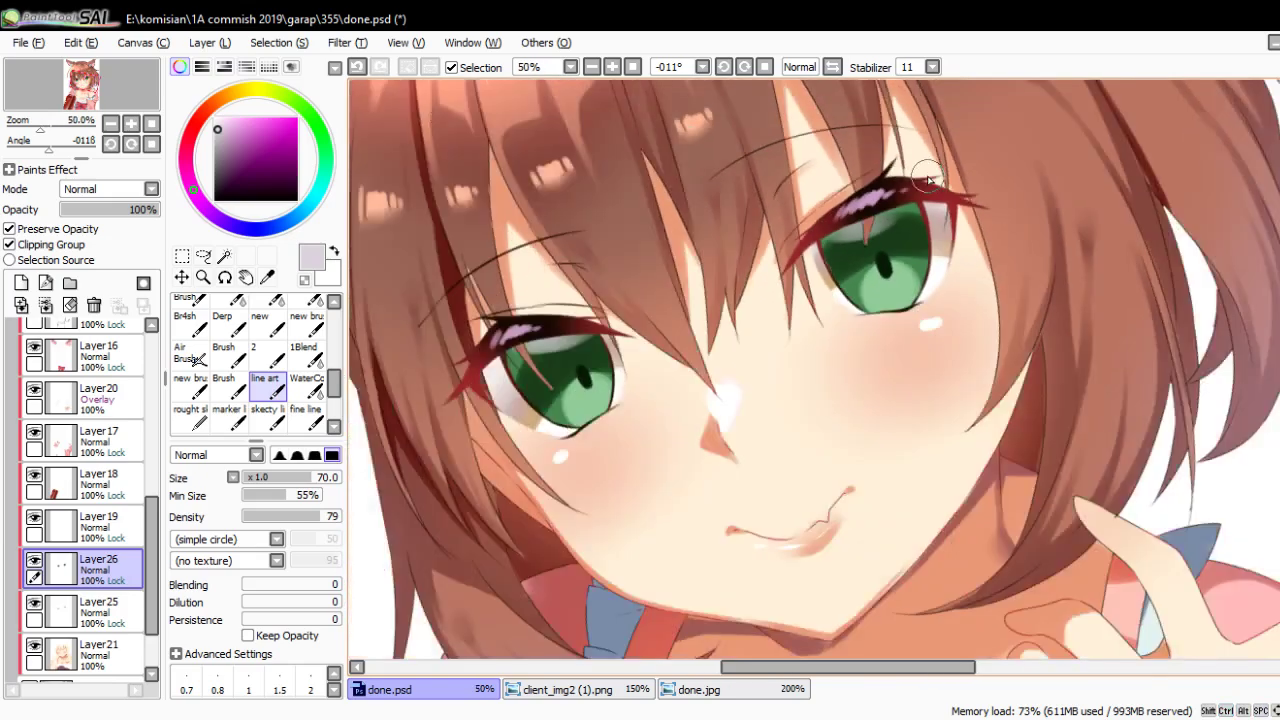
scroll(855, 287, down, 2)
scroll(740, 290, up, 5)
alt+click(727, 300)
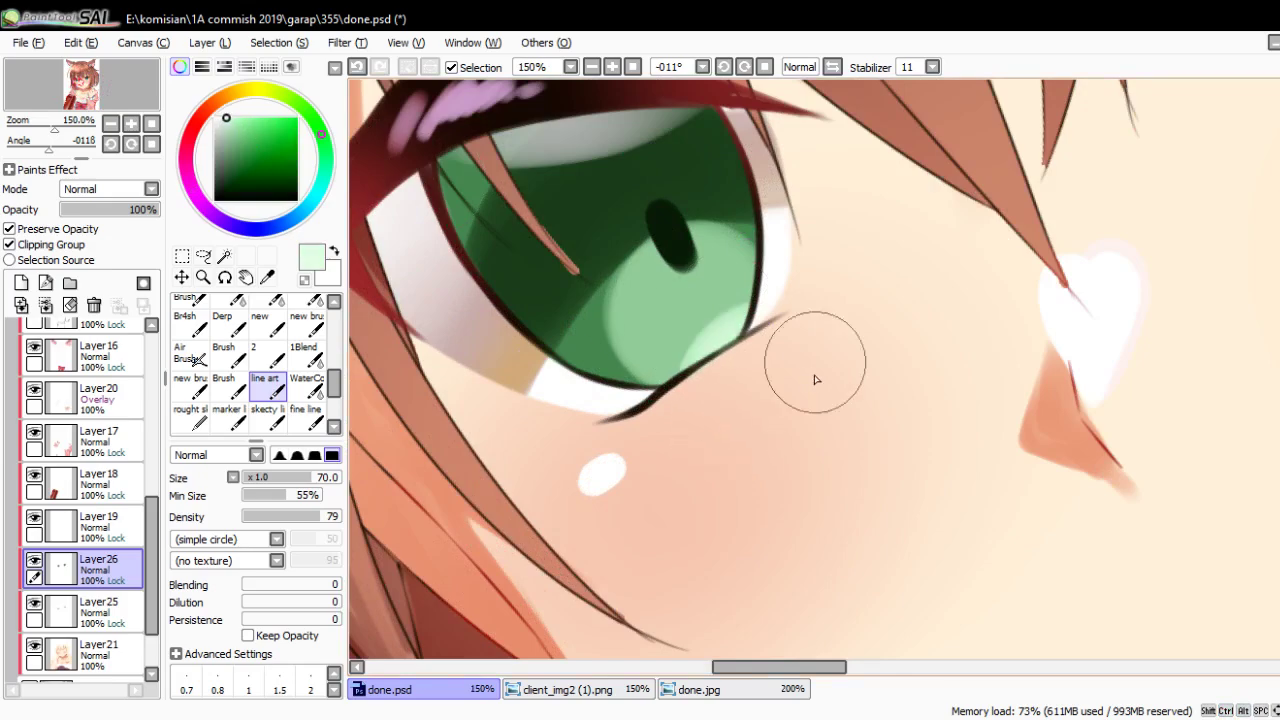
drag(1150, 200, 849, 434)
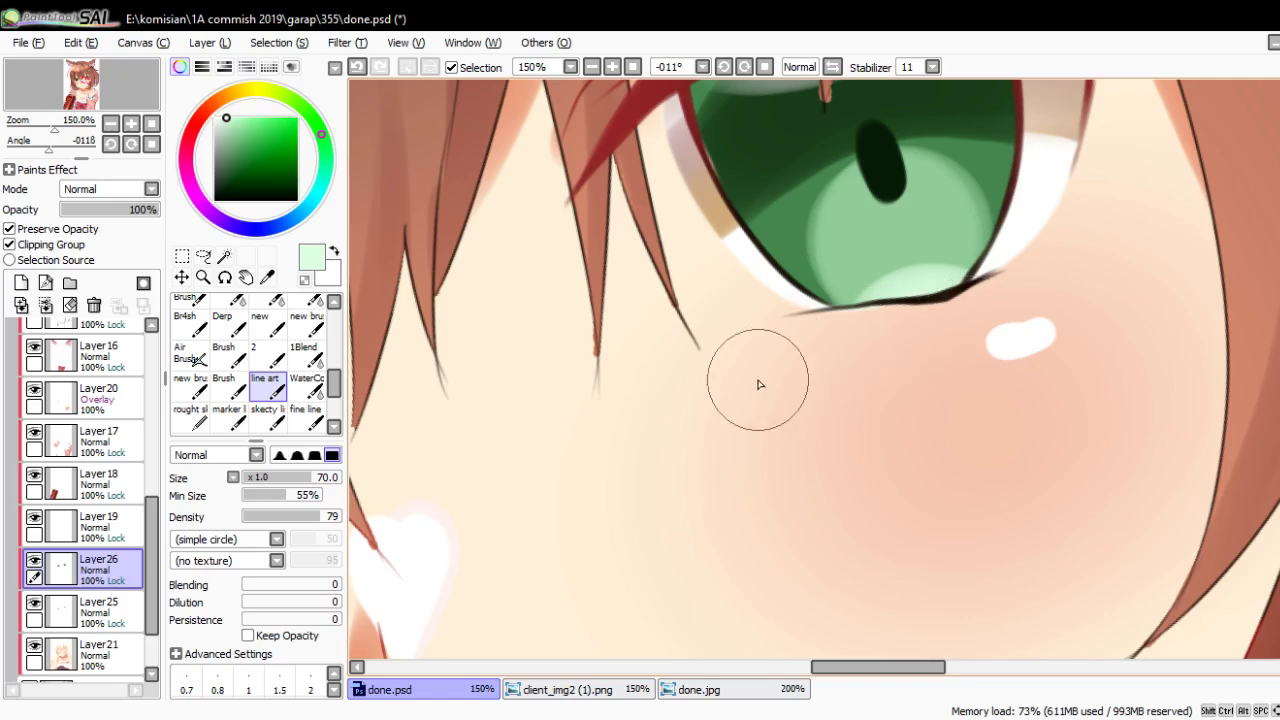
drag(152, 510, 151, 340)
On Layer27, paint a white highlight on the eye's upper right at brush size 60
click(100, 382)
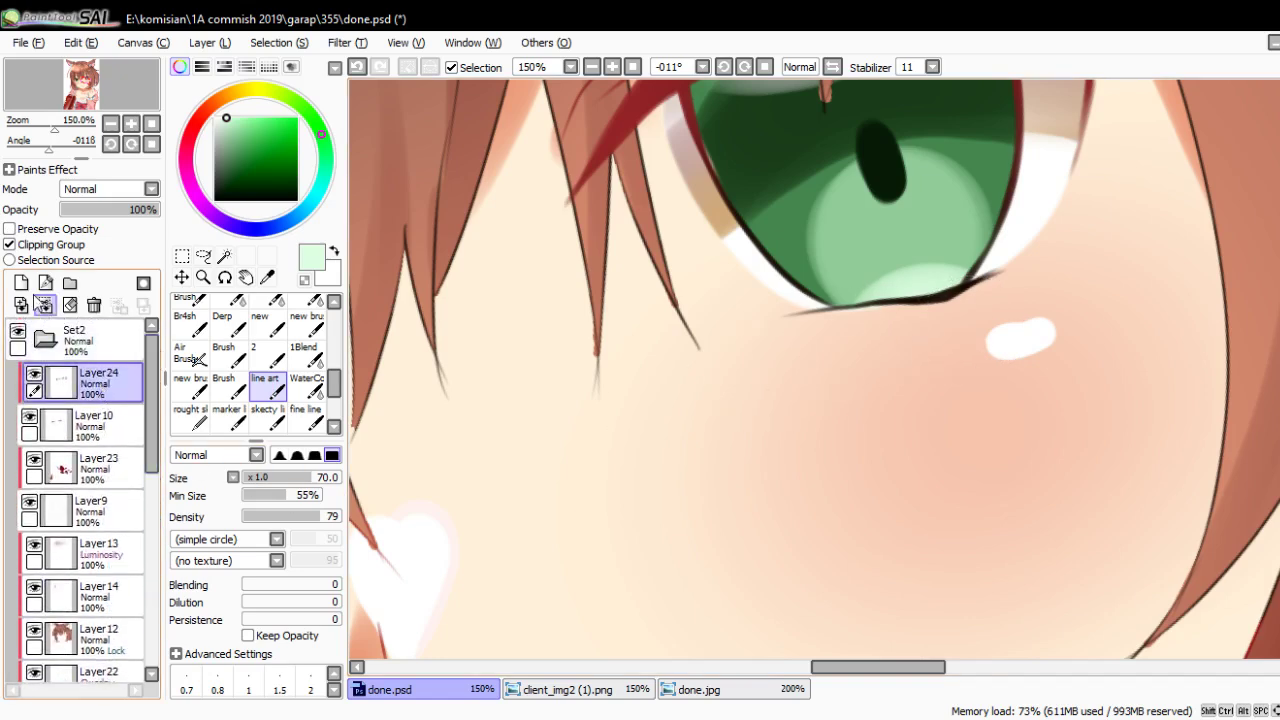
drag(805, 300, 820, 440)
alt+click(771, 375)
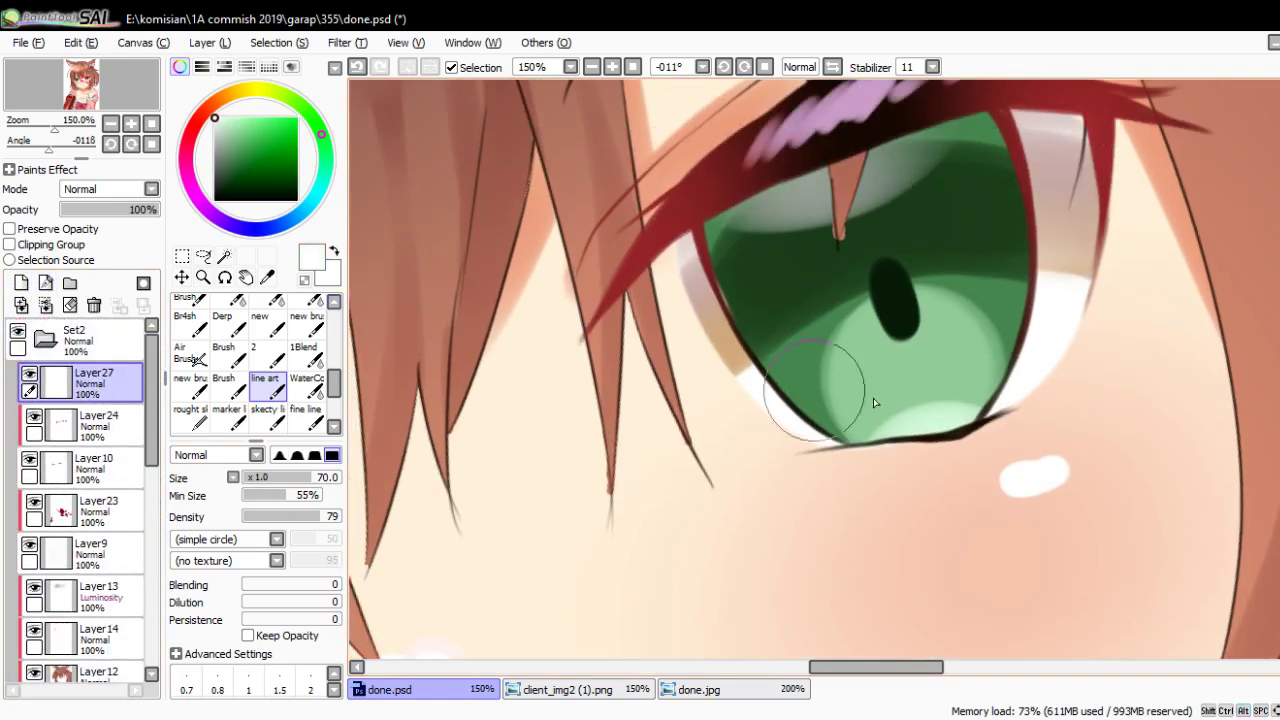
scroll(875, 330, right, 3)
key(bracketleft)
drag(893, 210, 885, 290)
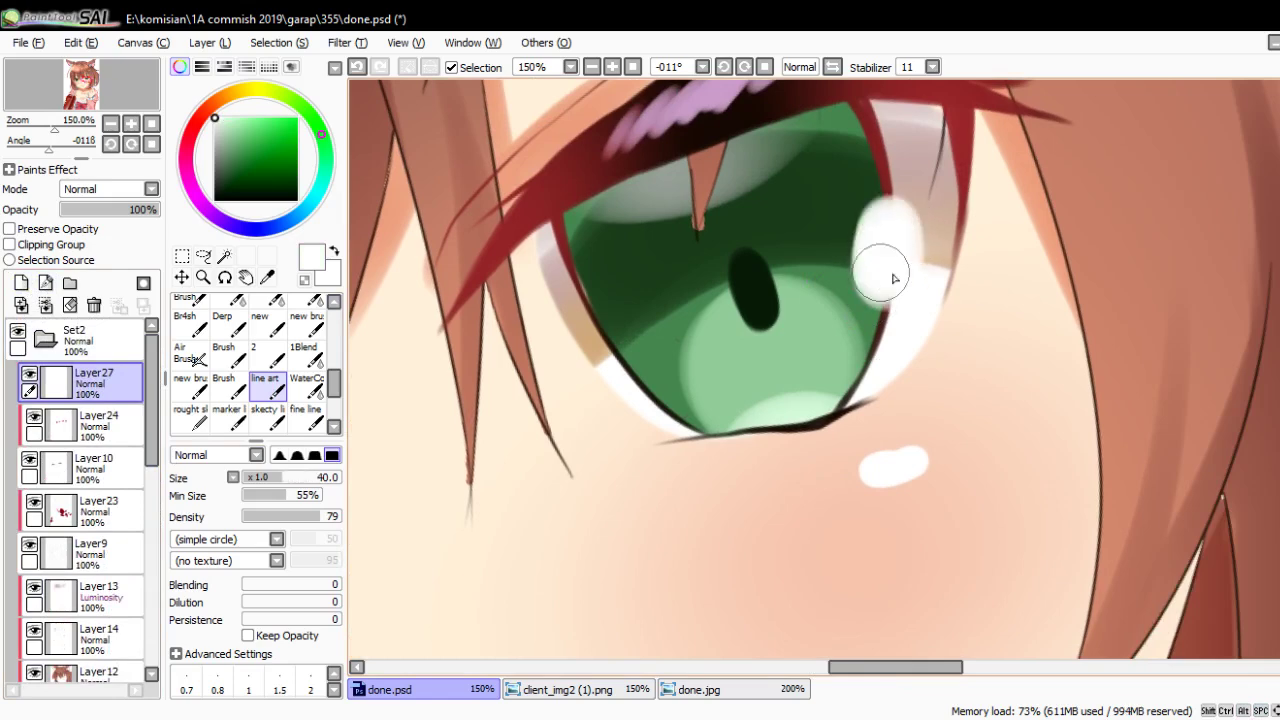
Try a size-35 white highlight on the iris's left, undo it, and drop the brush to 20
key(bracketleft)
key(bracketleft)
scroll(786, 314, left, 3)
key(bracketleft)
key(bracketleft)
key(bracketleft)
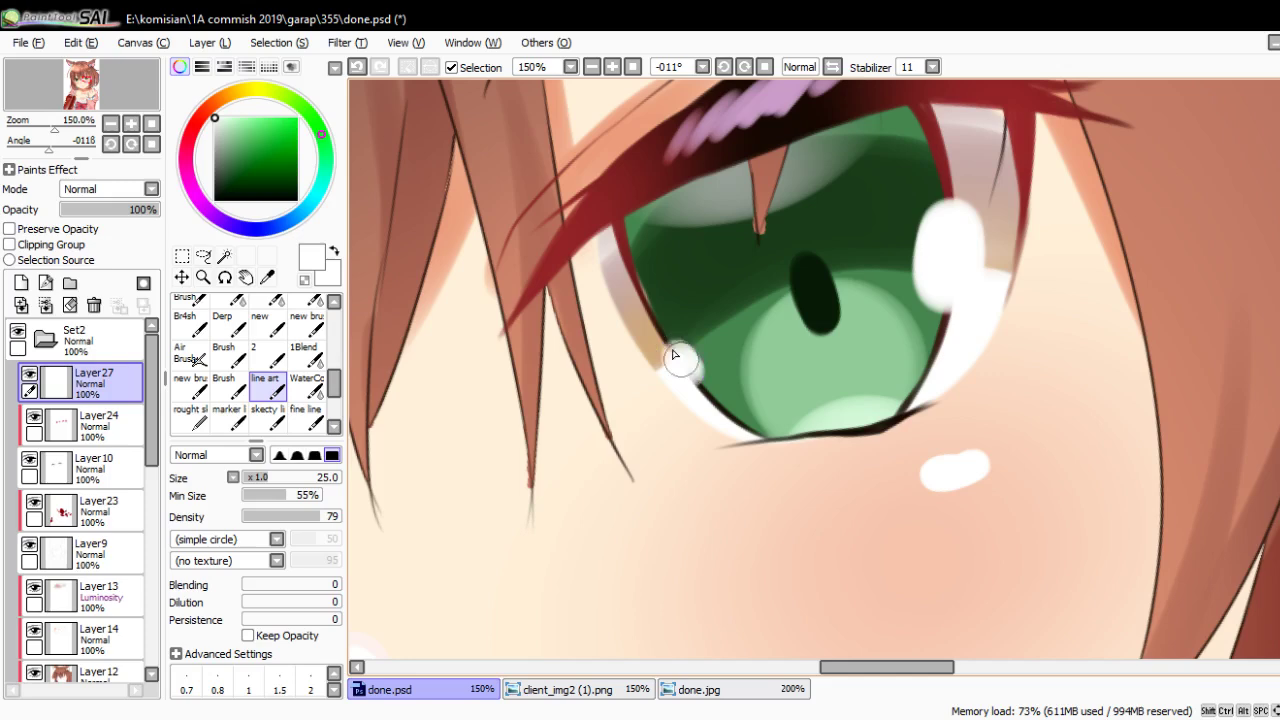
scroll(755, 327, left, 3)
scroll(755, 327, left, 2)
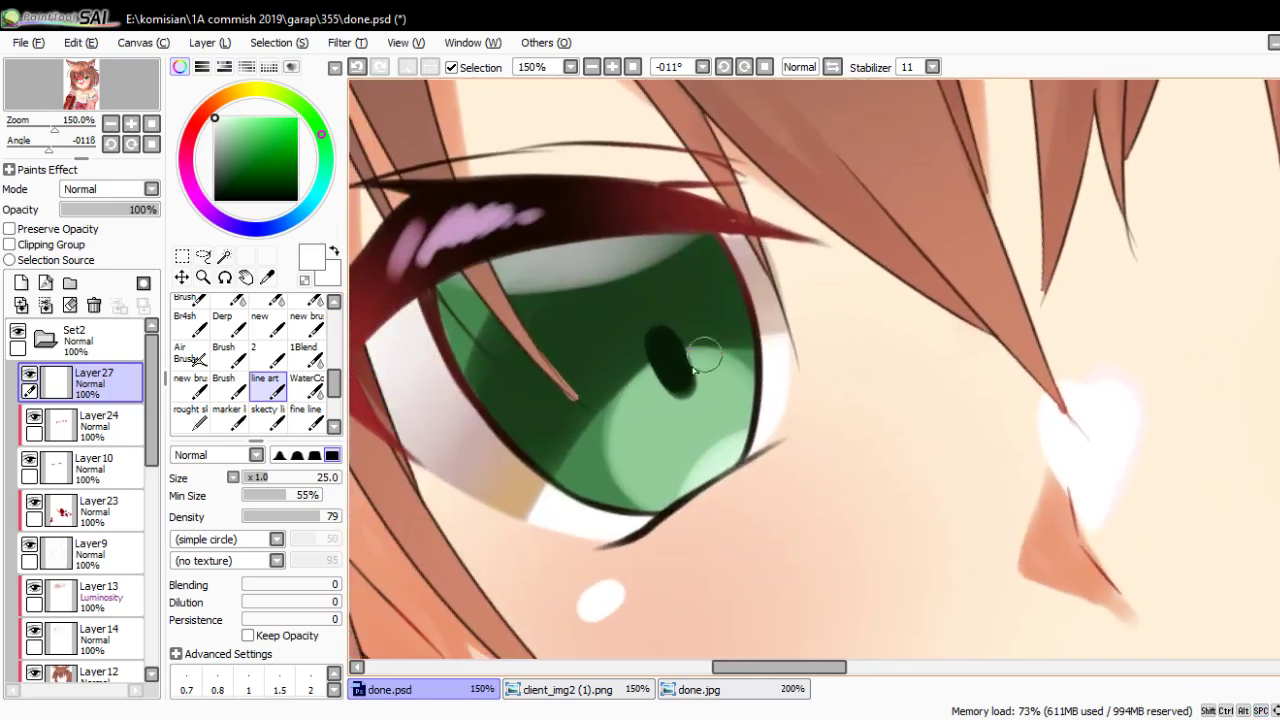
key(bracketright)
mouse_move(508, 400)
mouse_down()
mouse_move(508, 446)
mouse_move(491, 434)
mouse_move(497, 417)
mouse_move(517, 431)
mouse_move(535, 421)
mouse_up()
key(ctrl+z)
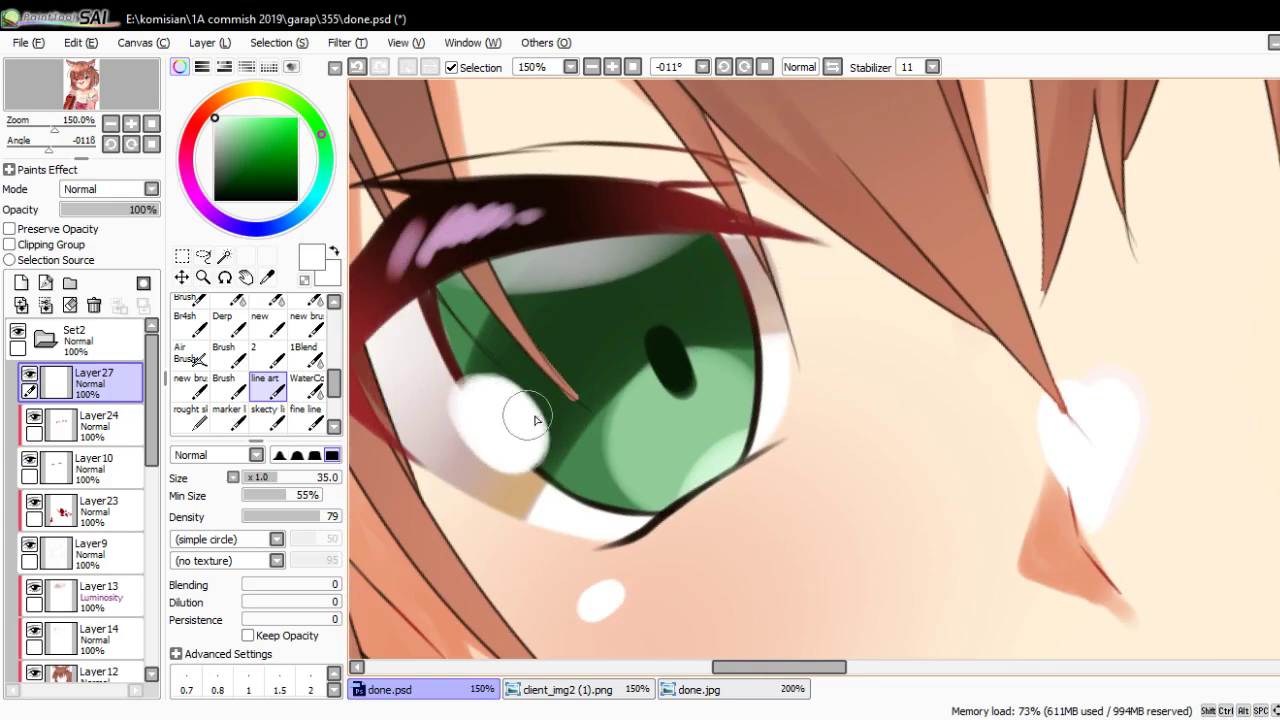
key(bracketleft)
key(bracketleft)
key(bracketleft)
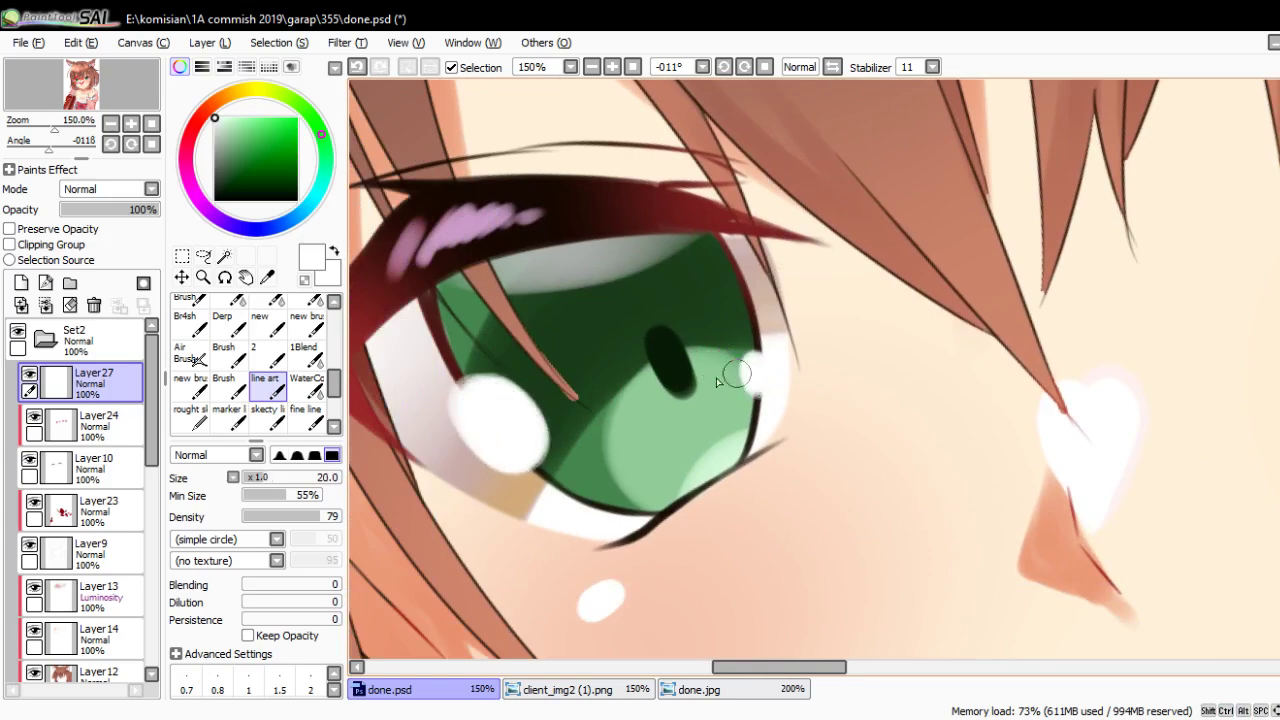
alt+click(673, 360)
drag(152, 421, 172, 615)
On Layer 26, shade the iris's left and right edges dark green
click(100, 515)
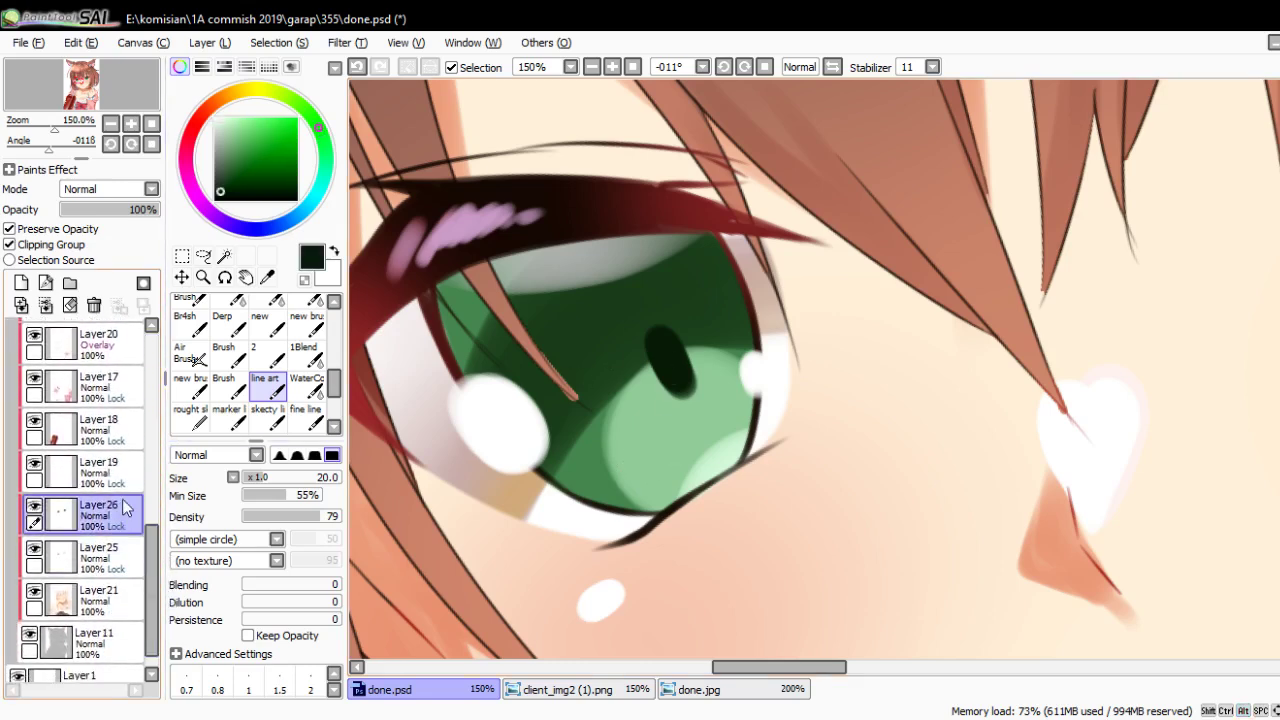
key(Home)
mouse_move(476, 205)
mouse_down()
mouse_move(468, 300)
mouse_move(520, 378)
mouse_up()
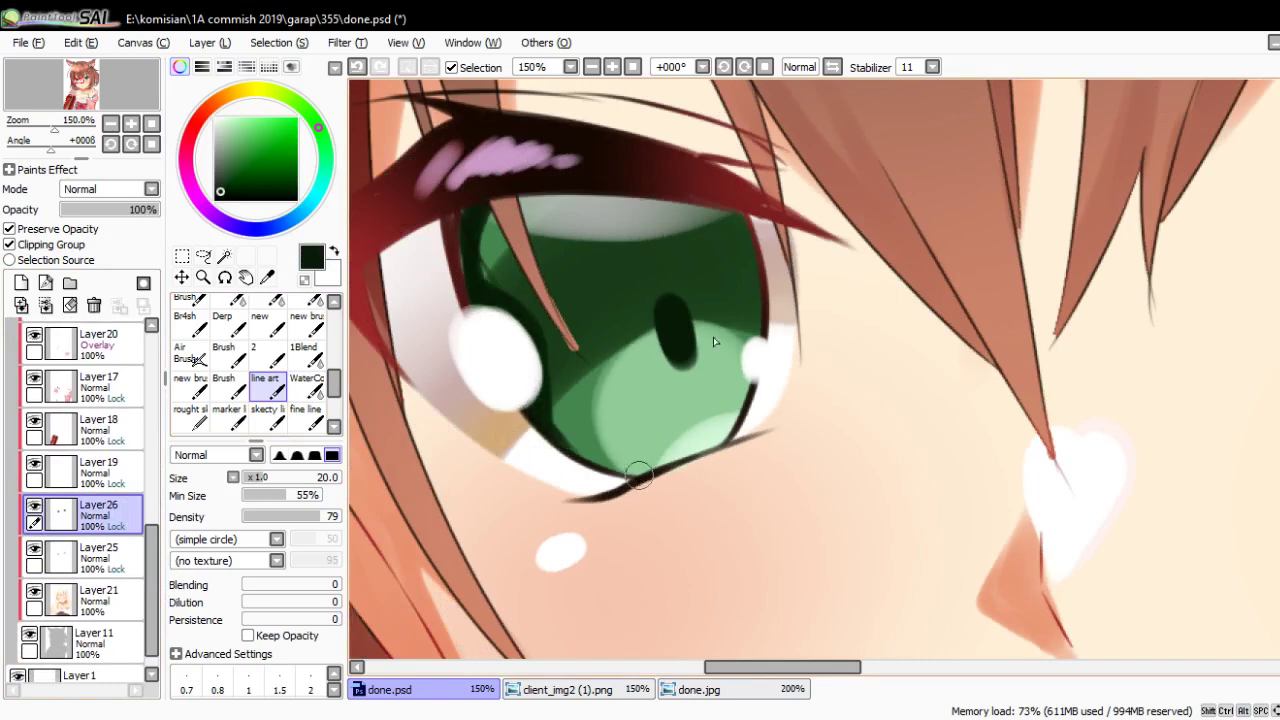
mouse_move(742, 218)
mouse_down()
mouse_move(760, 402)
mouse_move(400, 420)
mouse_up()
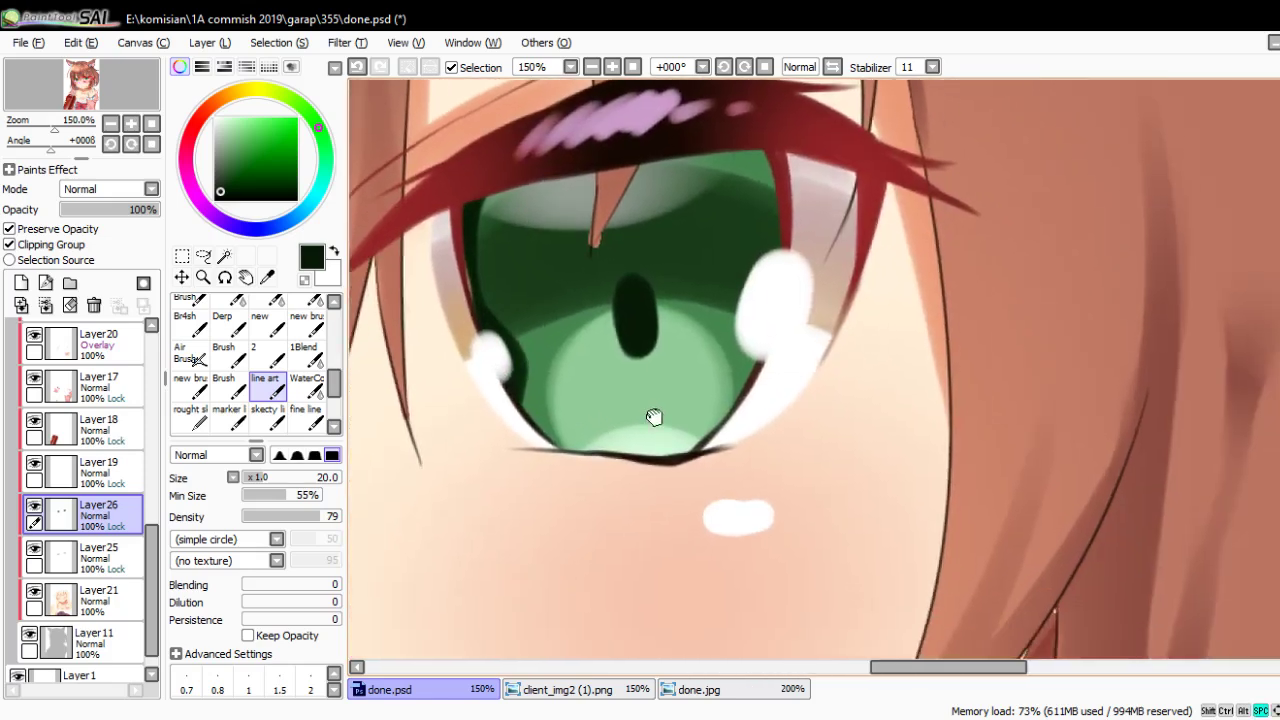
mouse_move(632, 437)
mouse_down()
mouse_move(752, 223)
mouse_move(755, 375)
mouse_up()
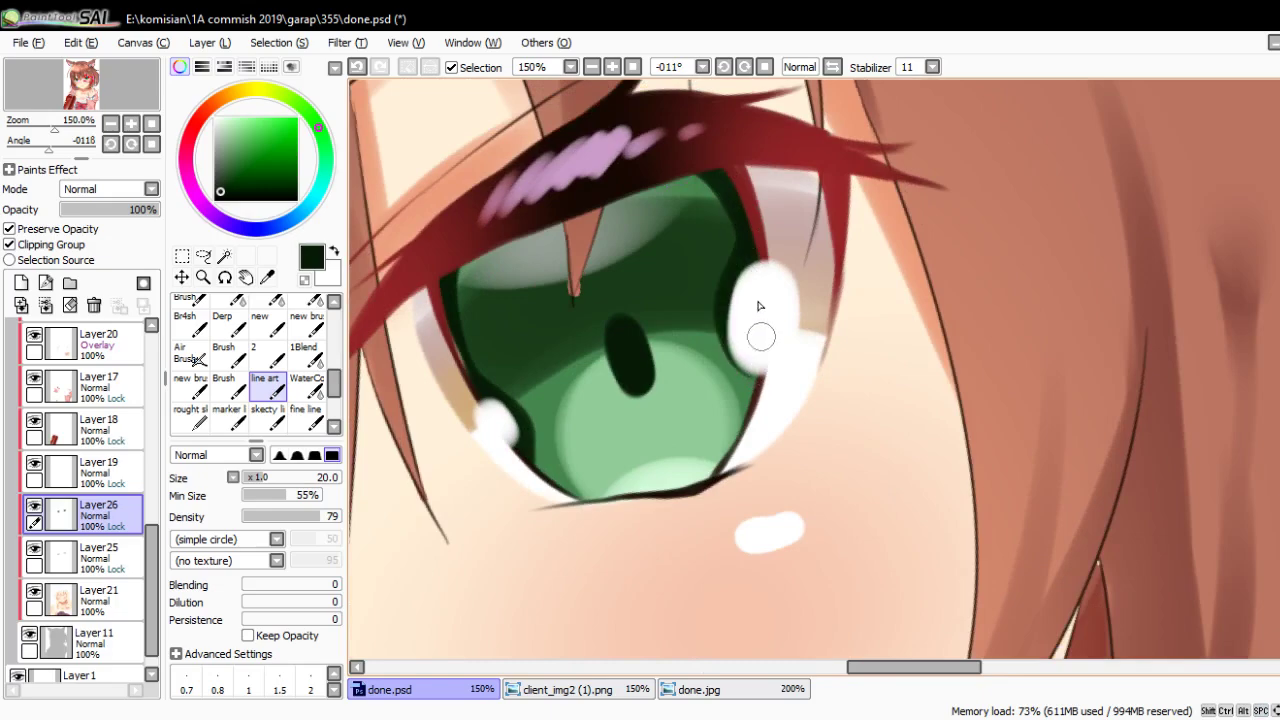
scroll(714, 495, down, 3)
Zoom out to 12.5%, save done.psd, hide the side panels and centre the picture
scroll(714, 495, down, 2)
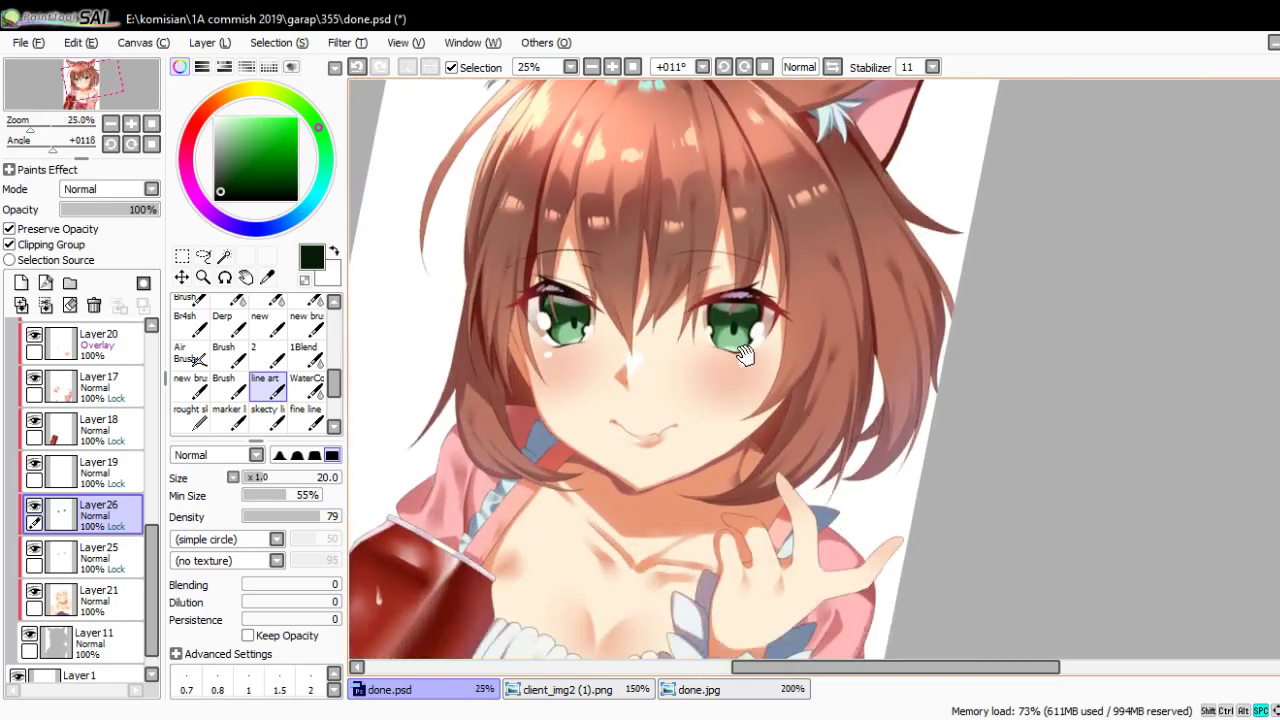
scroll(714, 495, down, 2)
scroll(105, 588, down, 1)
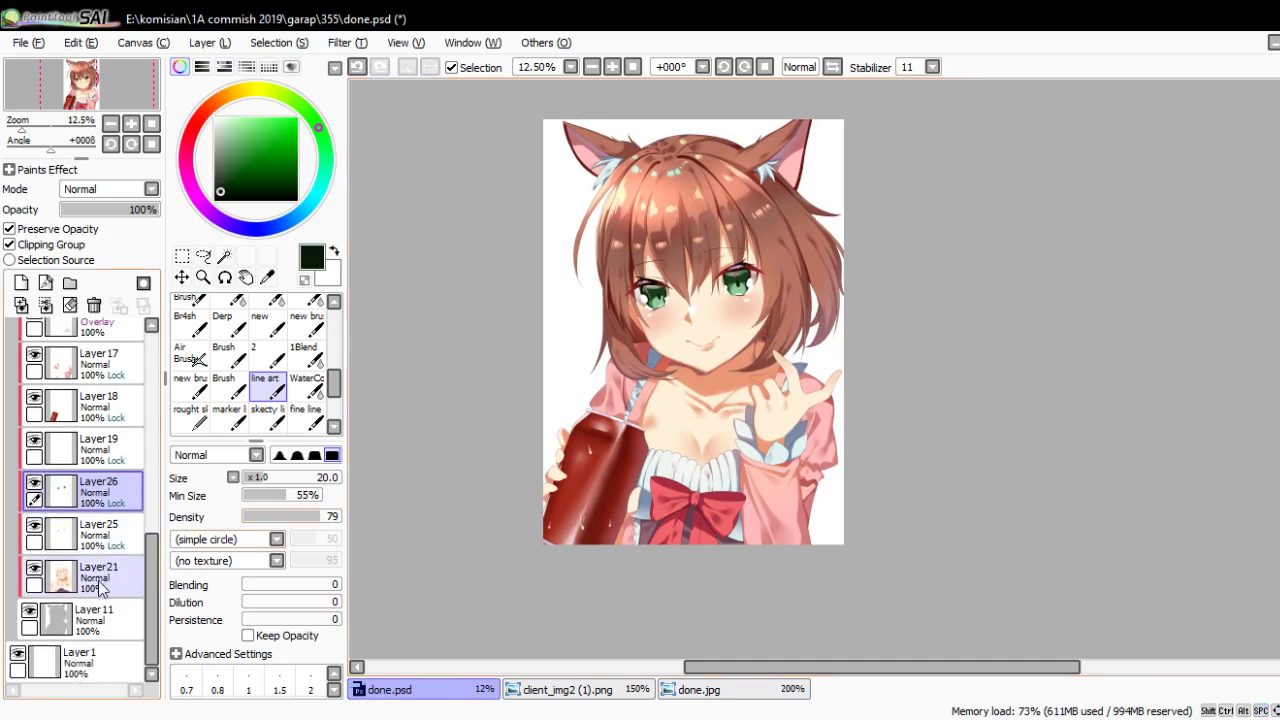
key(ctrl)
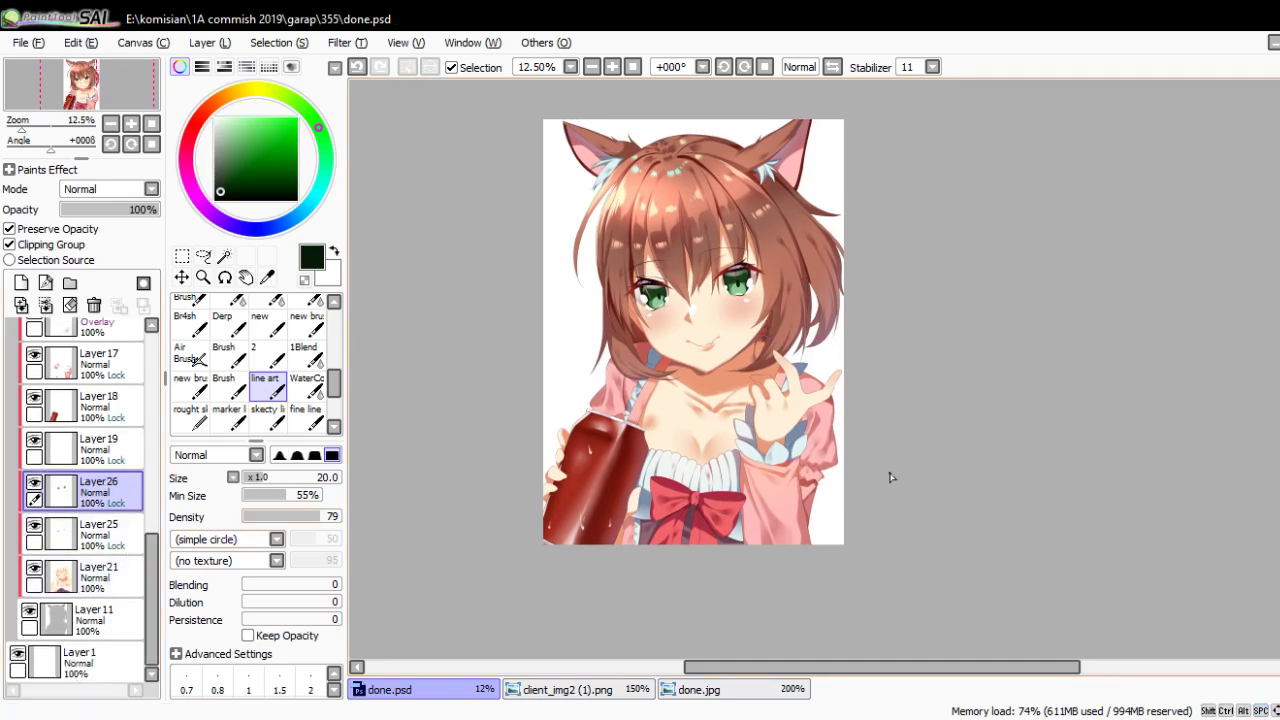
key(Tab)
scroll(854, 417, up, 3)
drag(757, 406, 913, 410)
scroll(913, 410, down, 2)
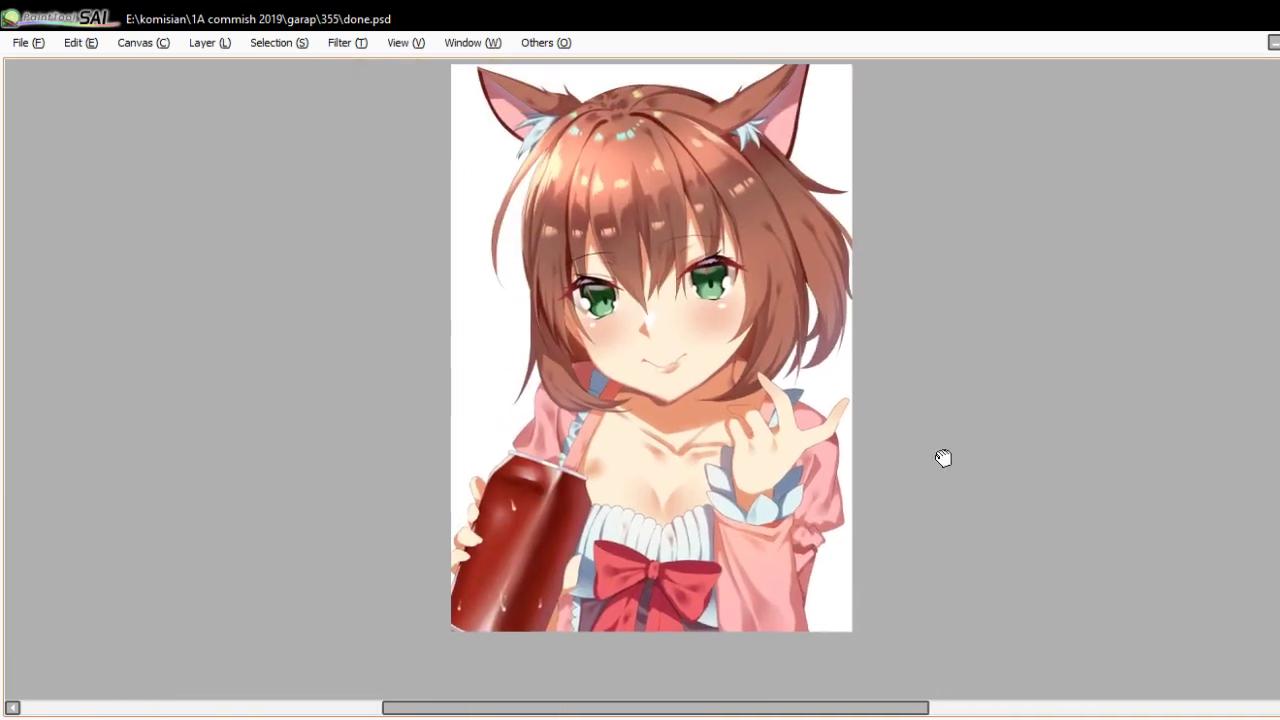
drag(943, 457, 990, 478)
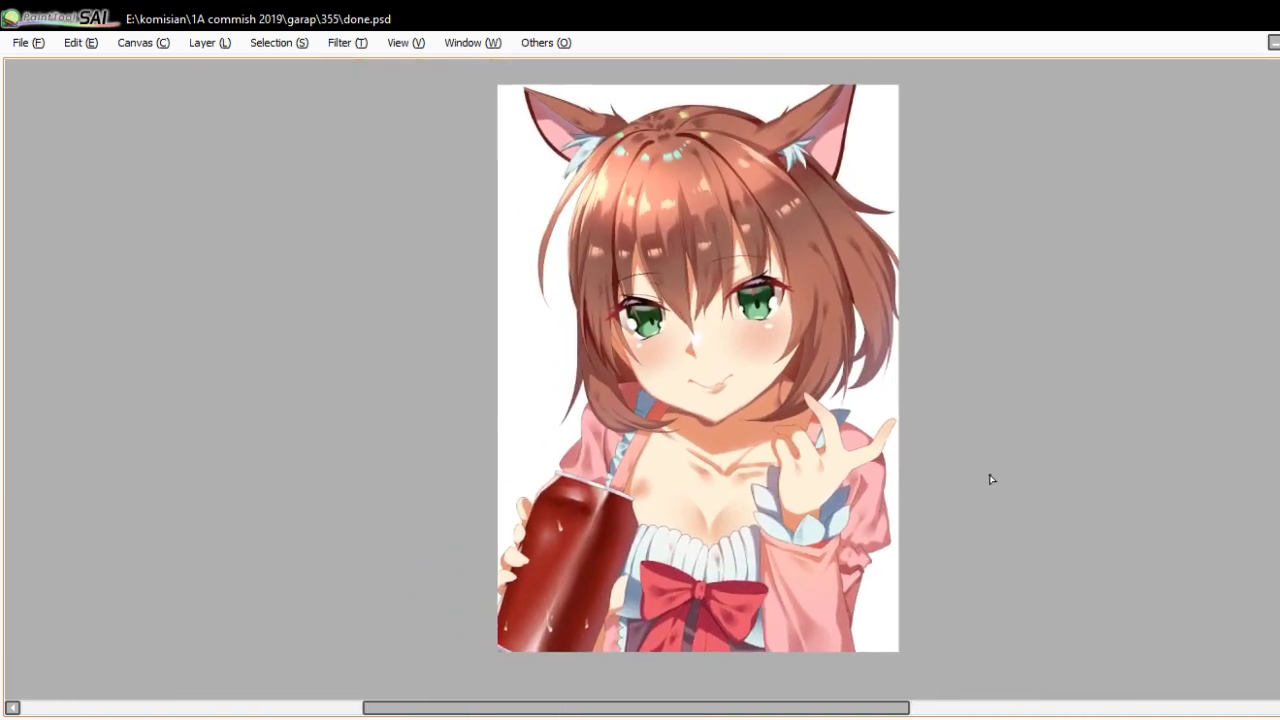